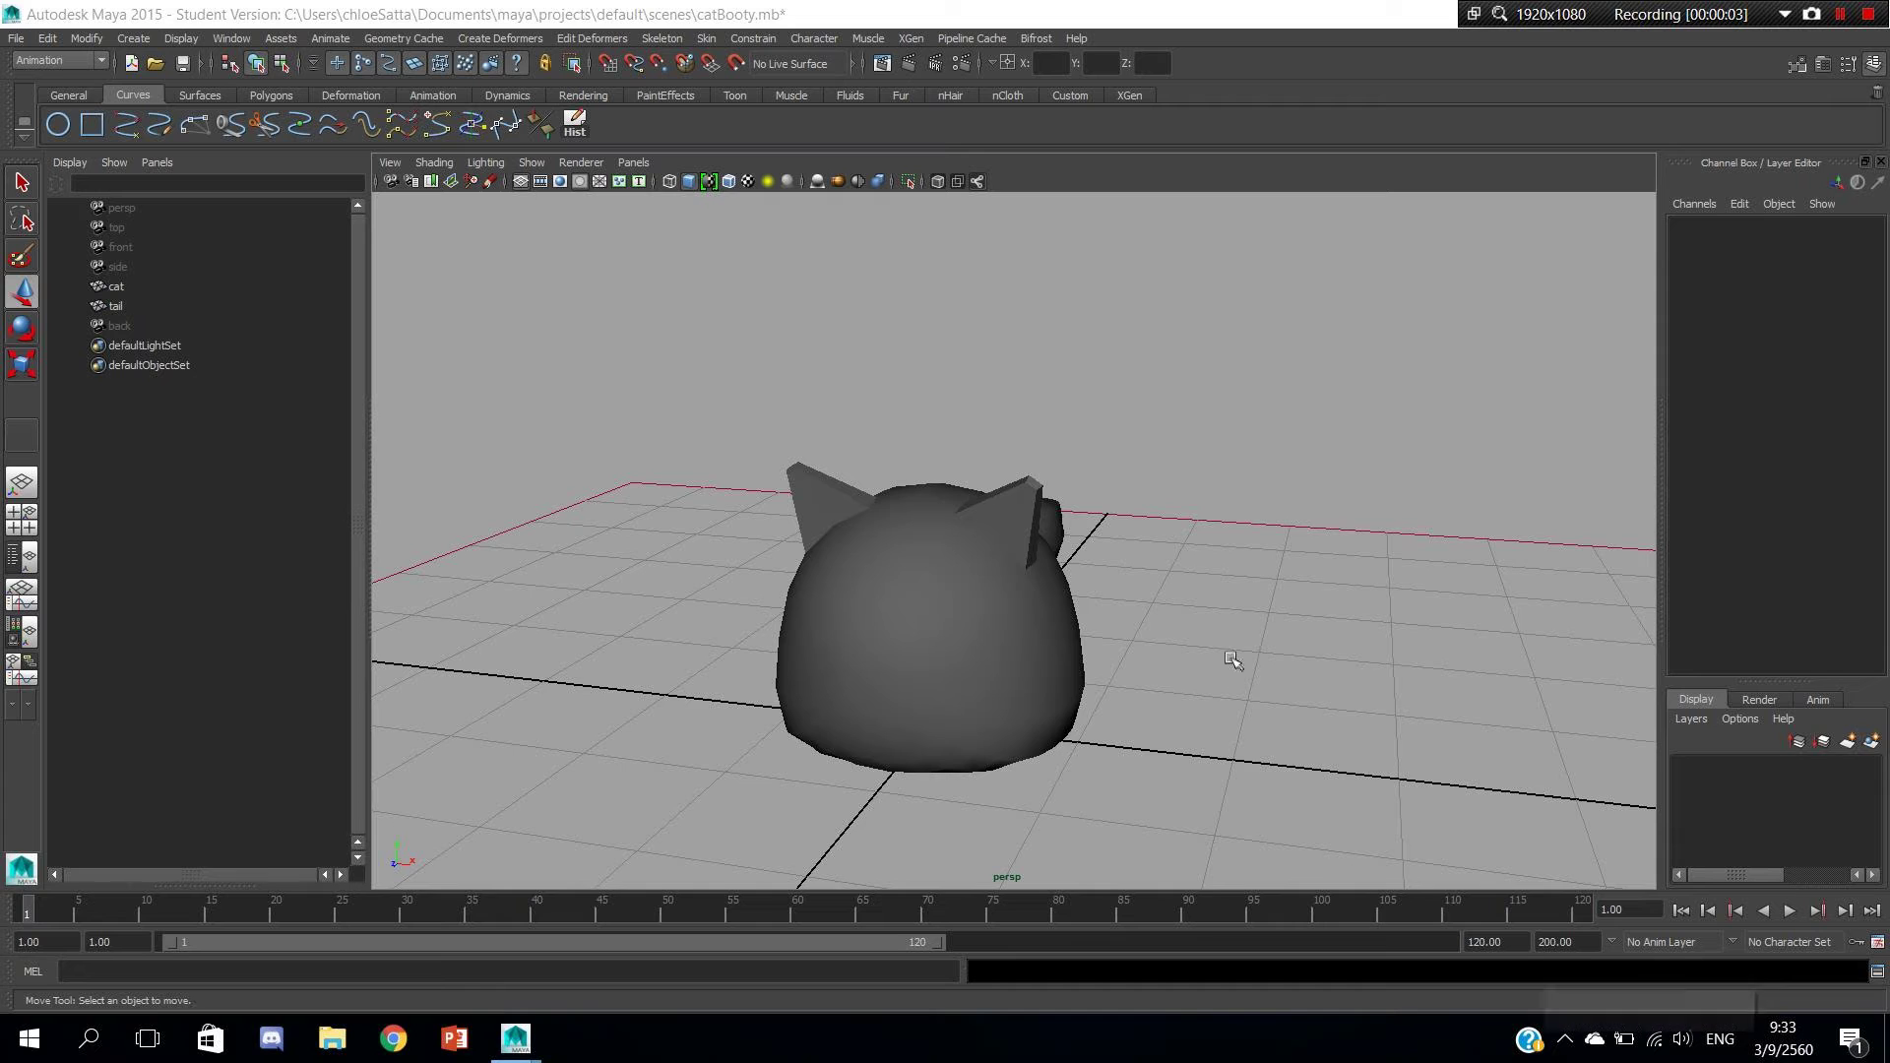
Orbit the perspective view, then switch the viewport to the Top view.
mouse_move(1274, 696)
left_mouse_down("alt")
mouse_move(1053, 756)
mouse_move(873, 705)
mouse_move(992, 726)
mouse_move(1046, 676)
left_mouse_up("alt")
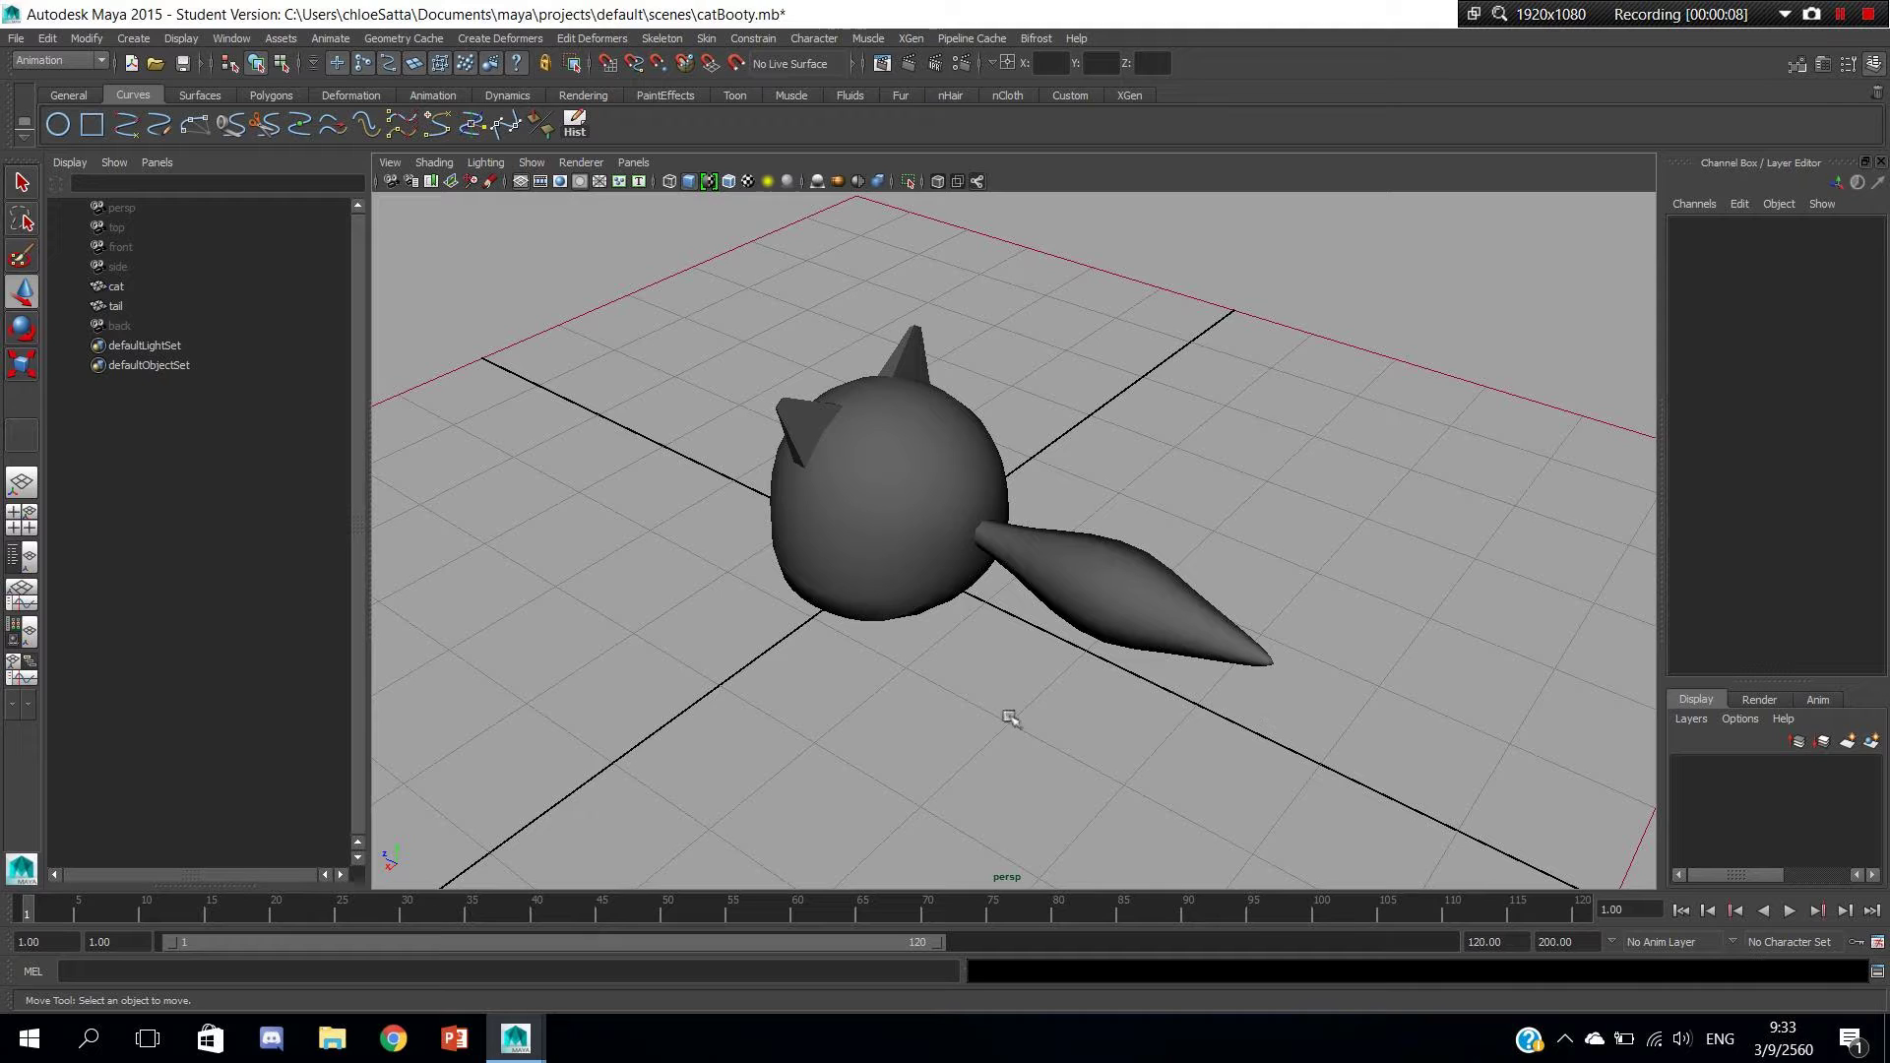
mouse_move(994, 726)
left_mouse_down("alt")
mouse_move(1308, 759)
mouse_move(1139, 689)
mouse_move(1162, 695)
left_mouse_up("alt")
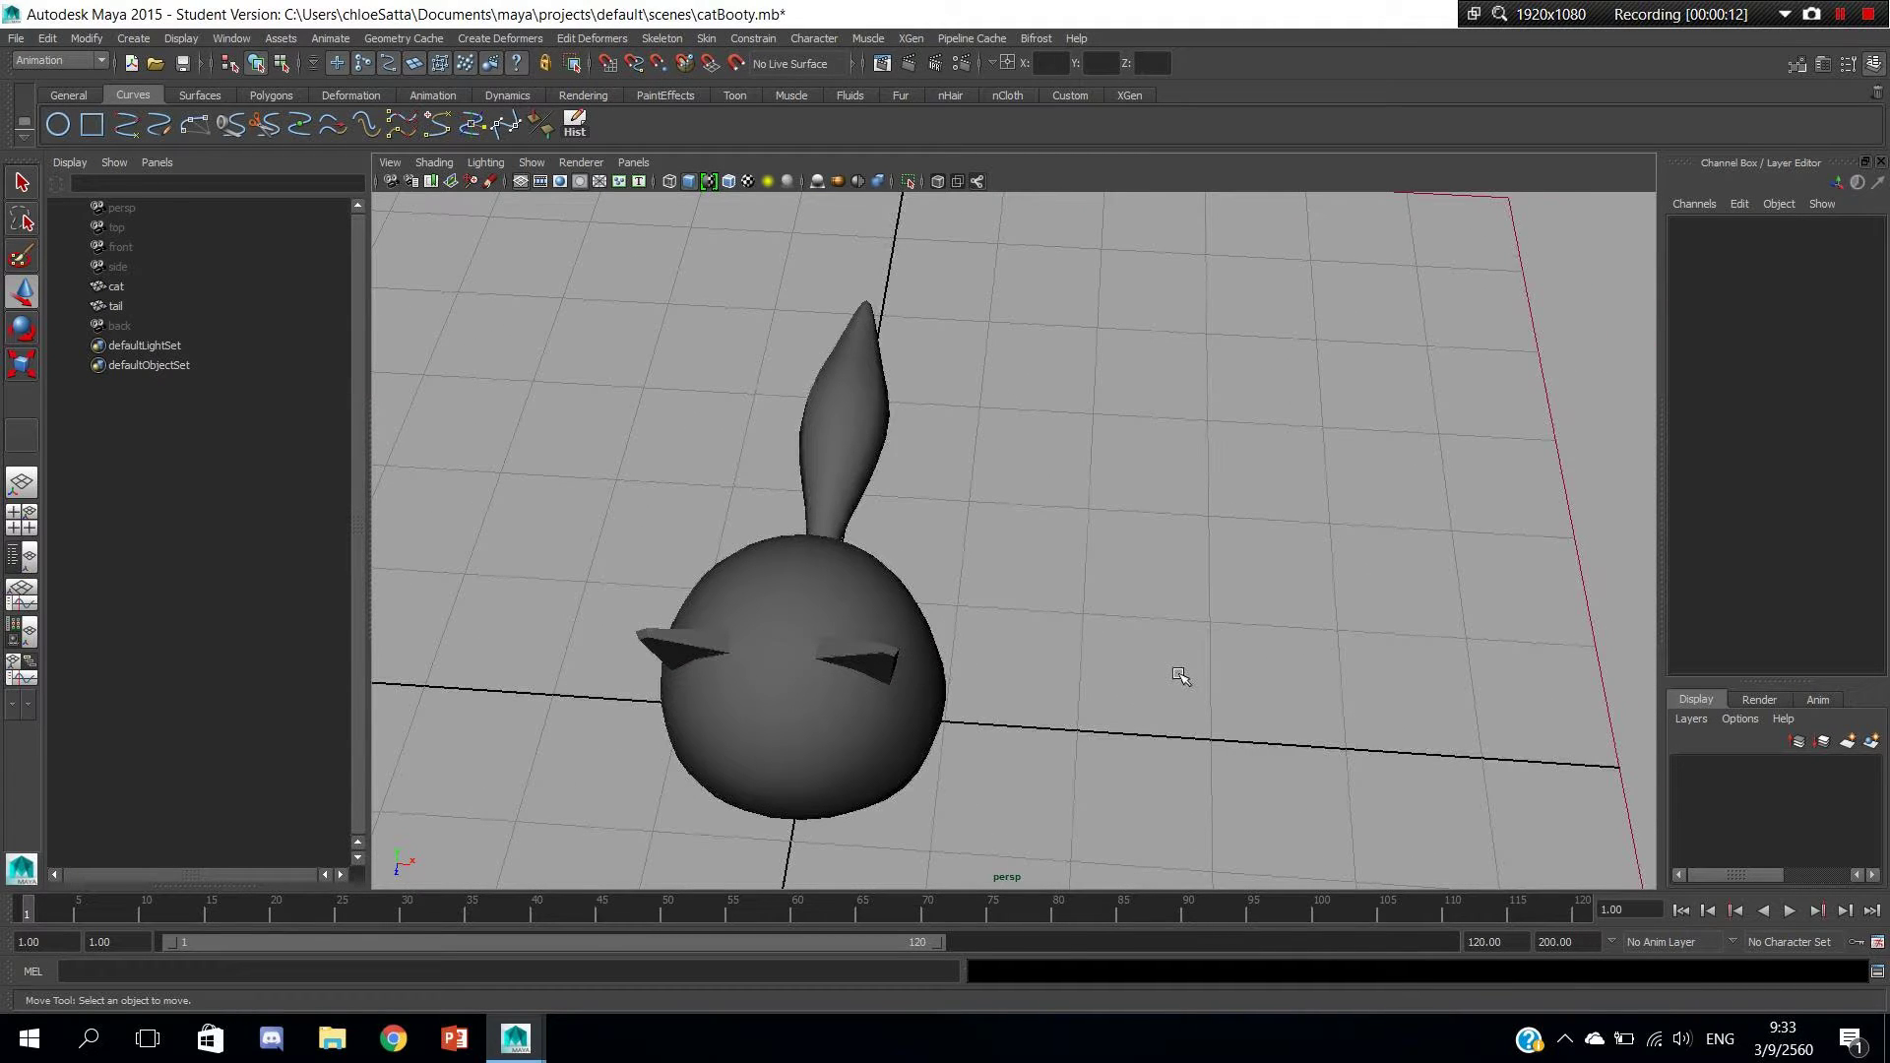
key("space")
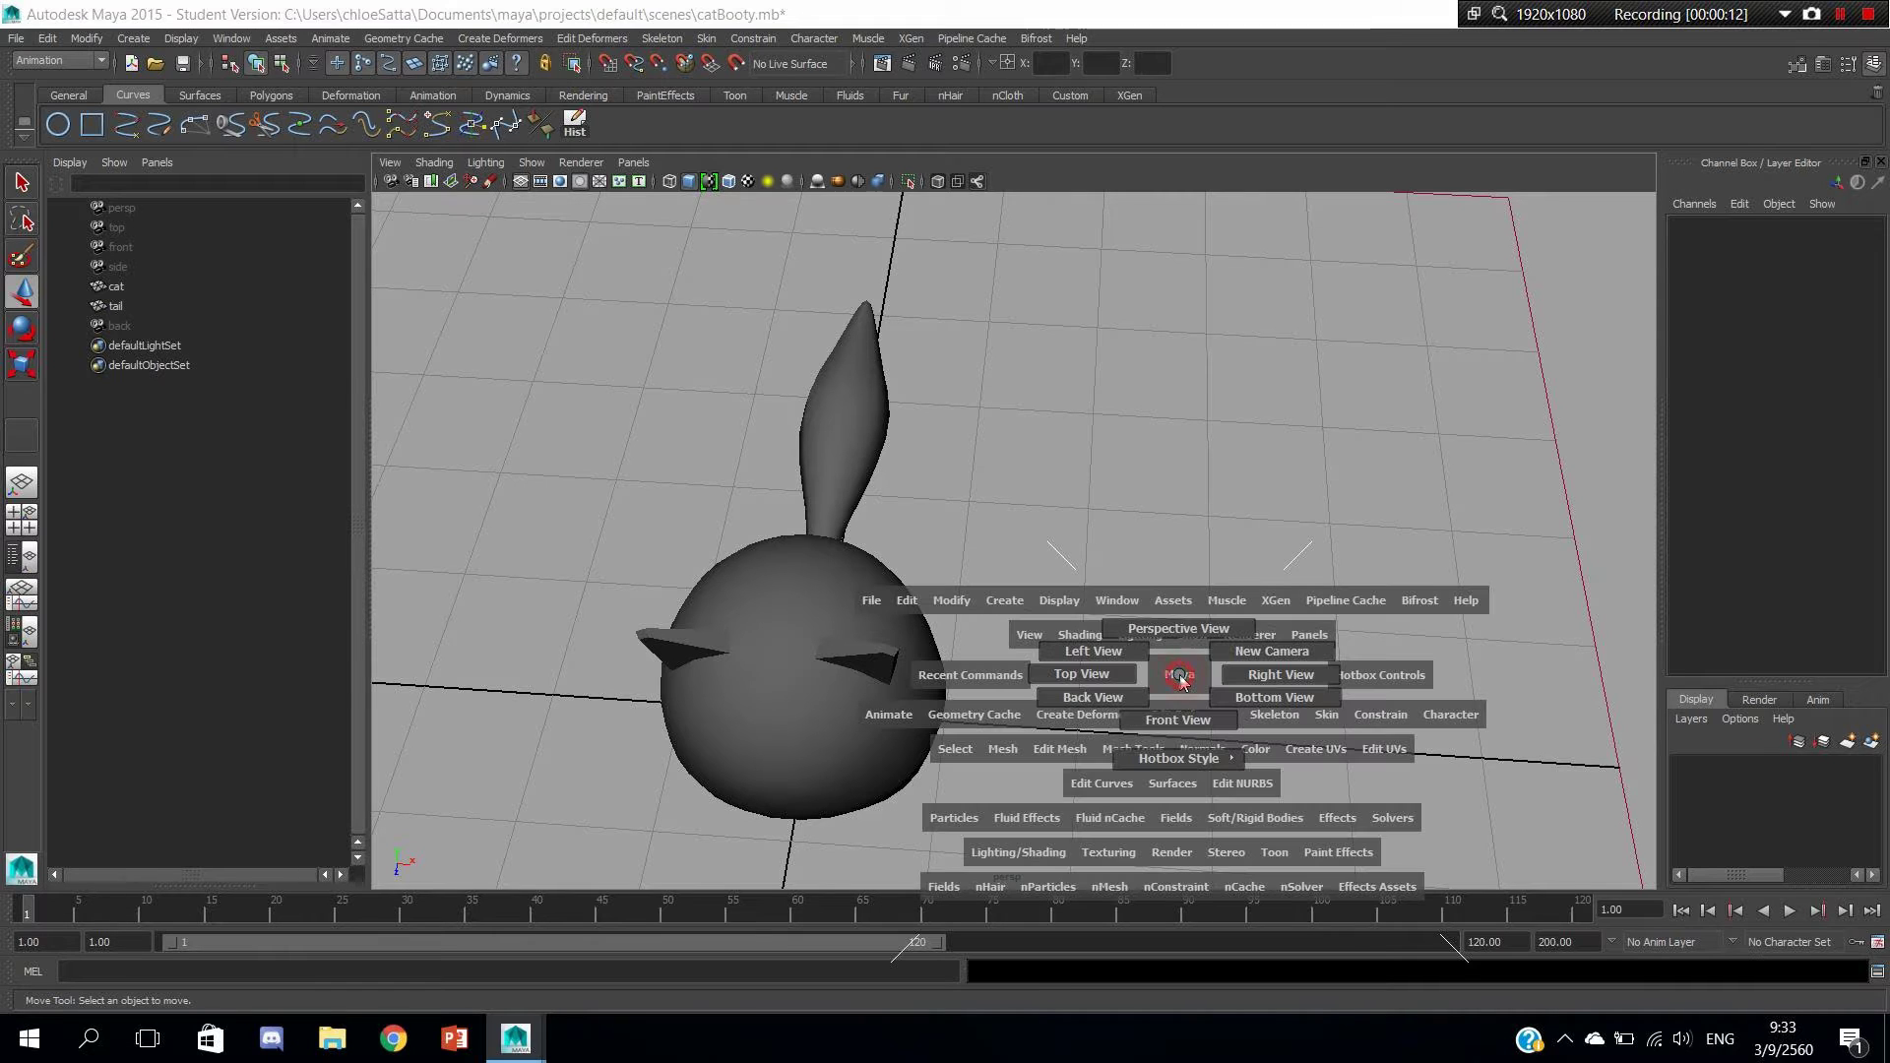
left_click_drag(1183, 682, 1094, 676)
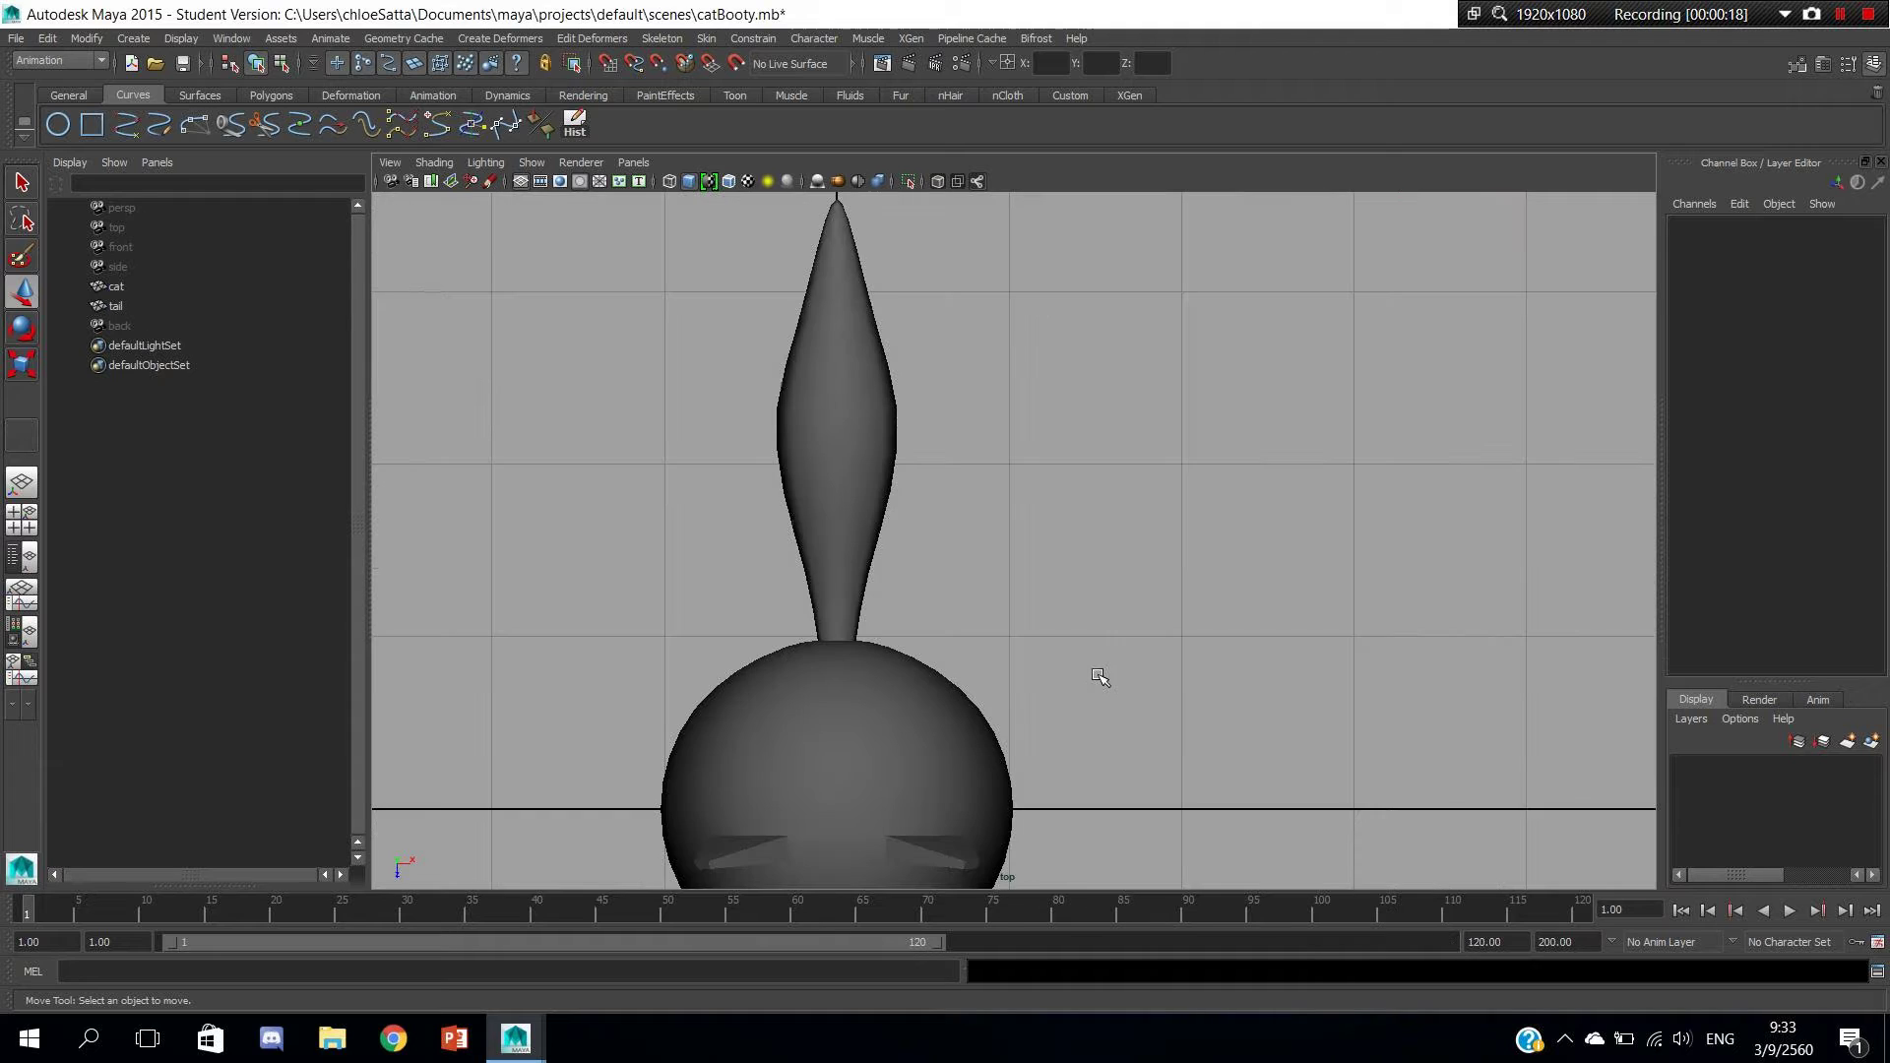
Frame the cat in the top view and display the models as wireframe.
scroll(1203, 655, "down", 3)
mouse_move(1094, 654)
middle_mouse_down("alt")
mouse_move(1017, 641)
mouse_move(1217, 670)
middle_mouse_up("alt")
scroll(894, 601, "up", 2)
scroll(1217, 670, "up", 1)
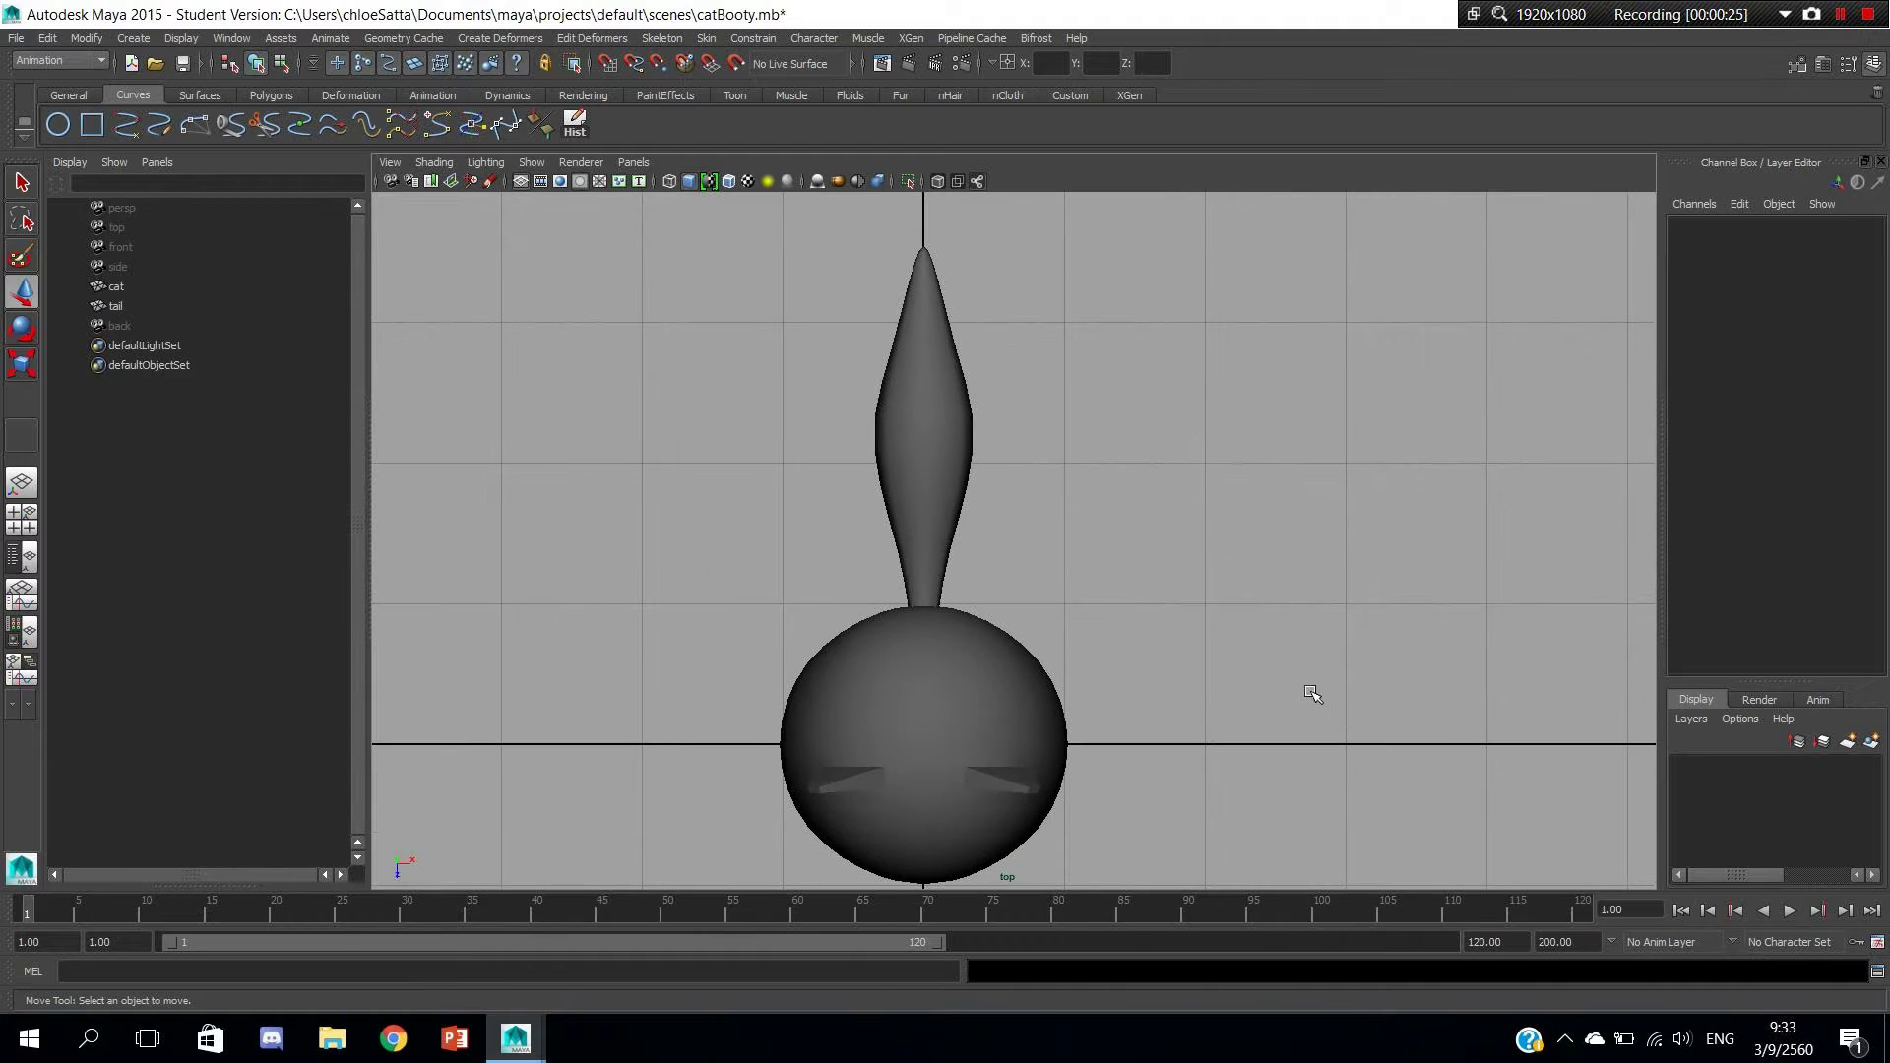
key("4")
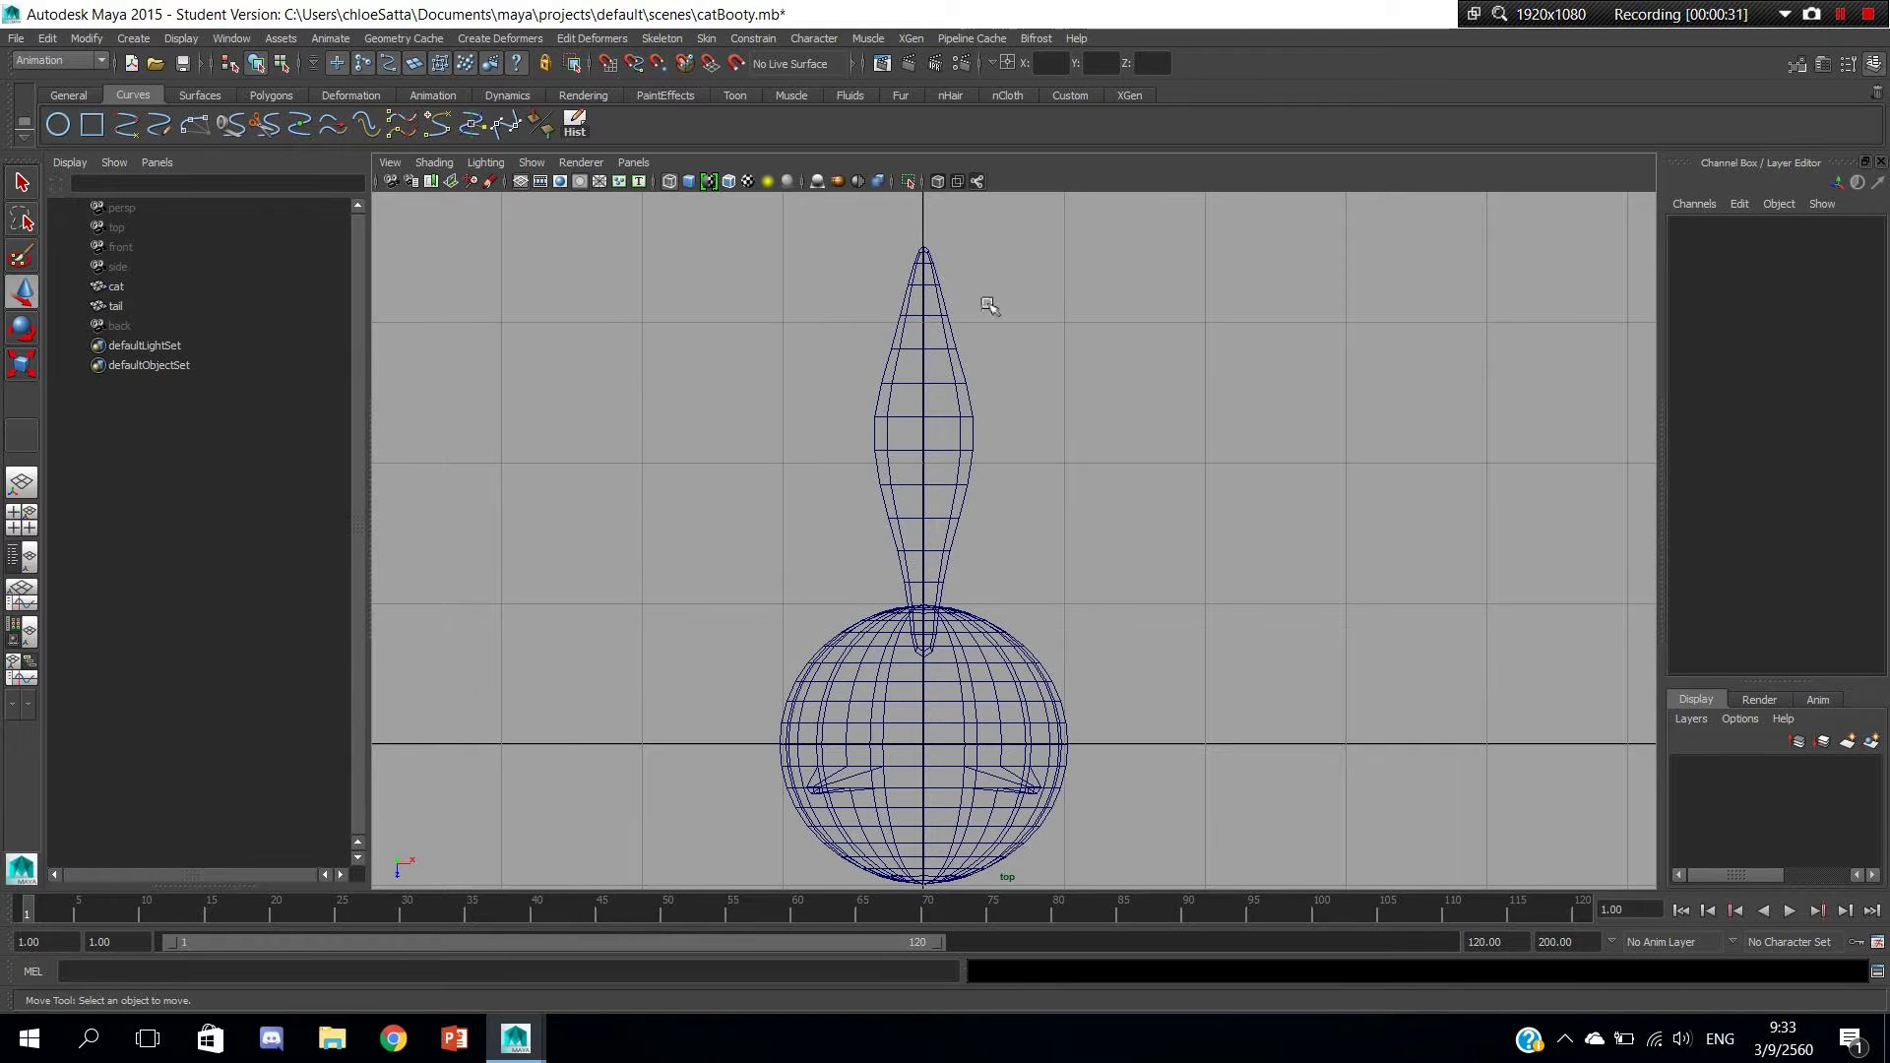
scroll(1278, 587, "up", 2)
middle_click_drag(1177, 591, 1224, 634, "alt")
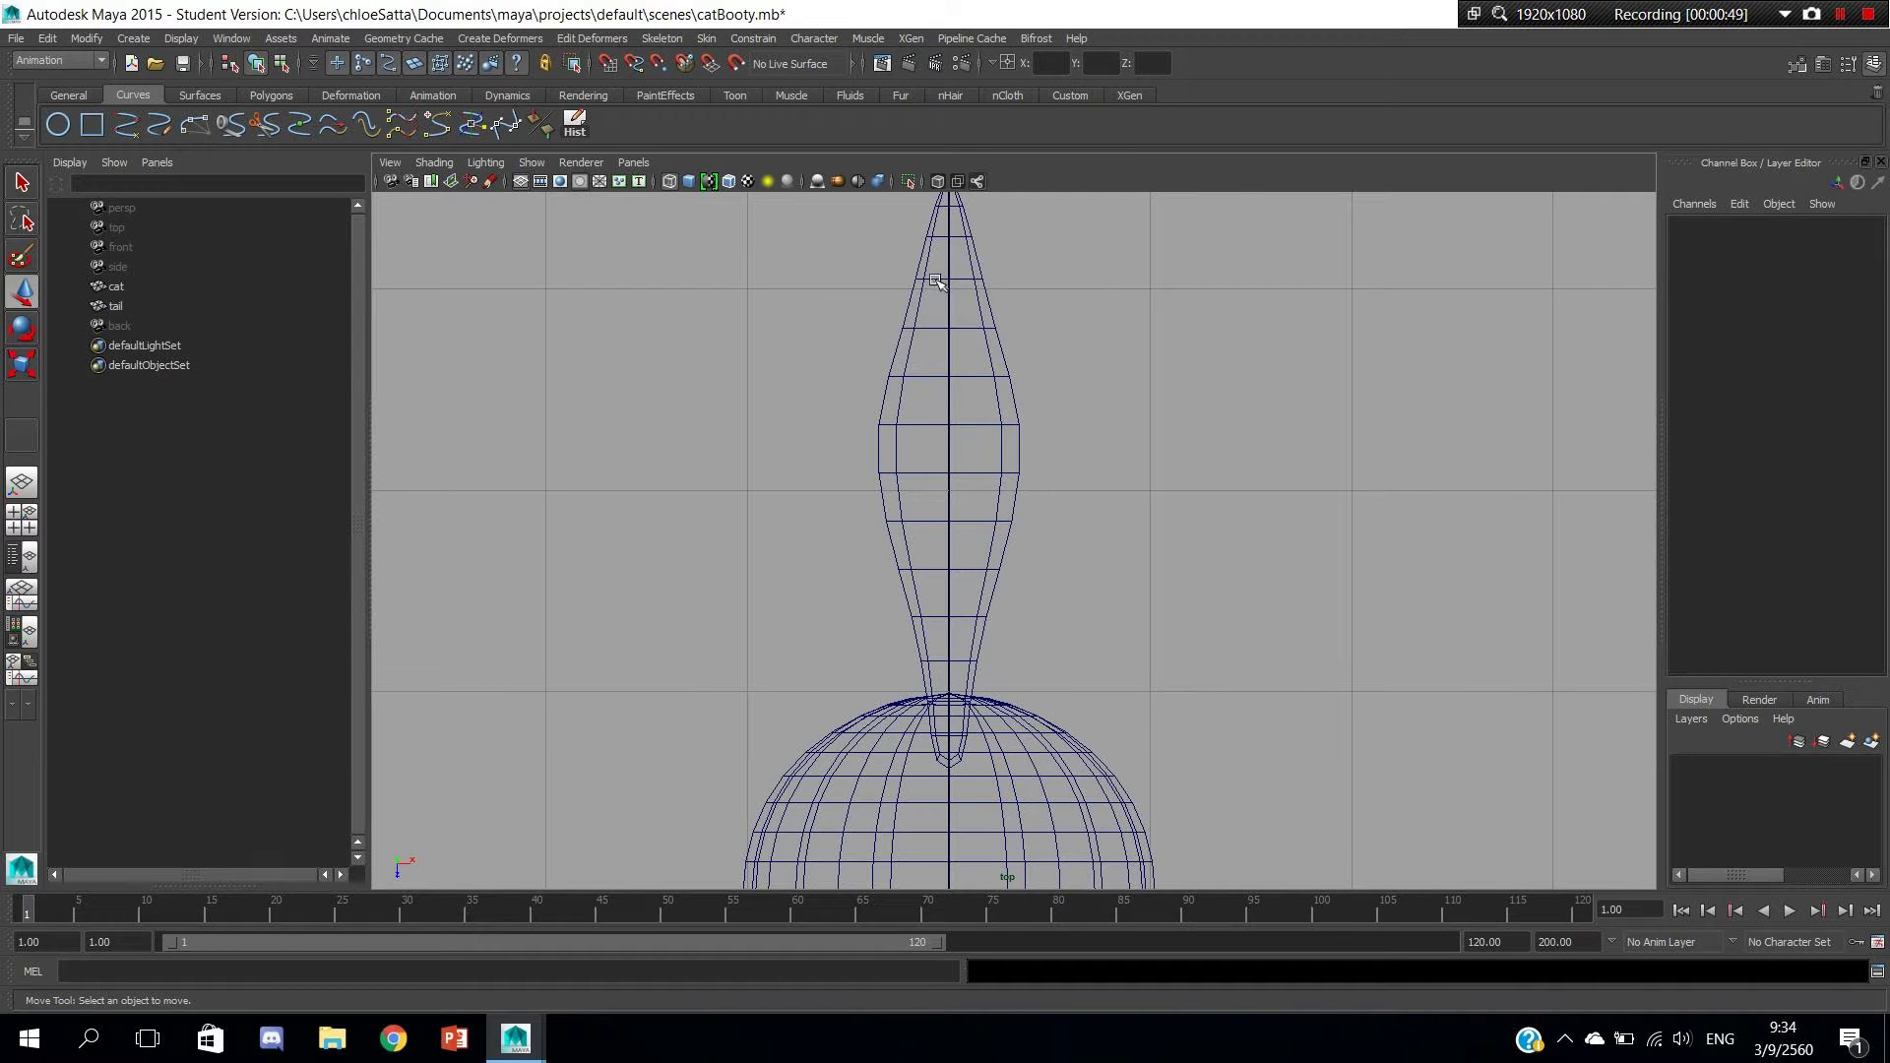
middle_click_drag(1098, 358, 1138, 484, "alt")
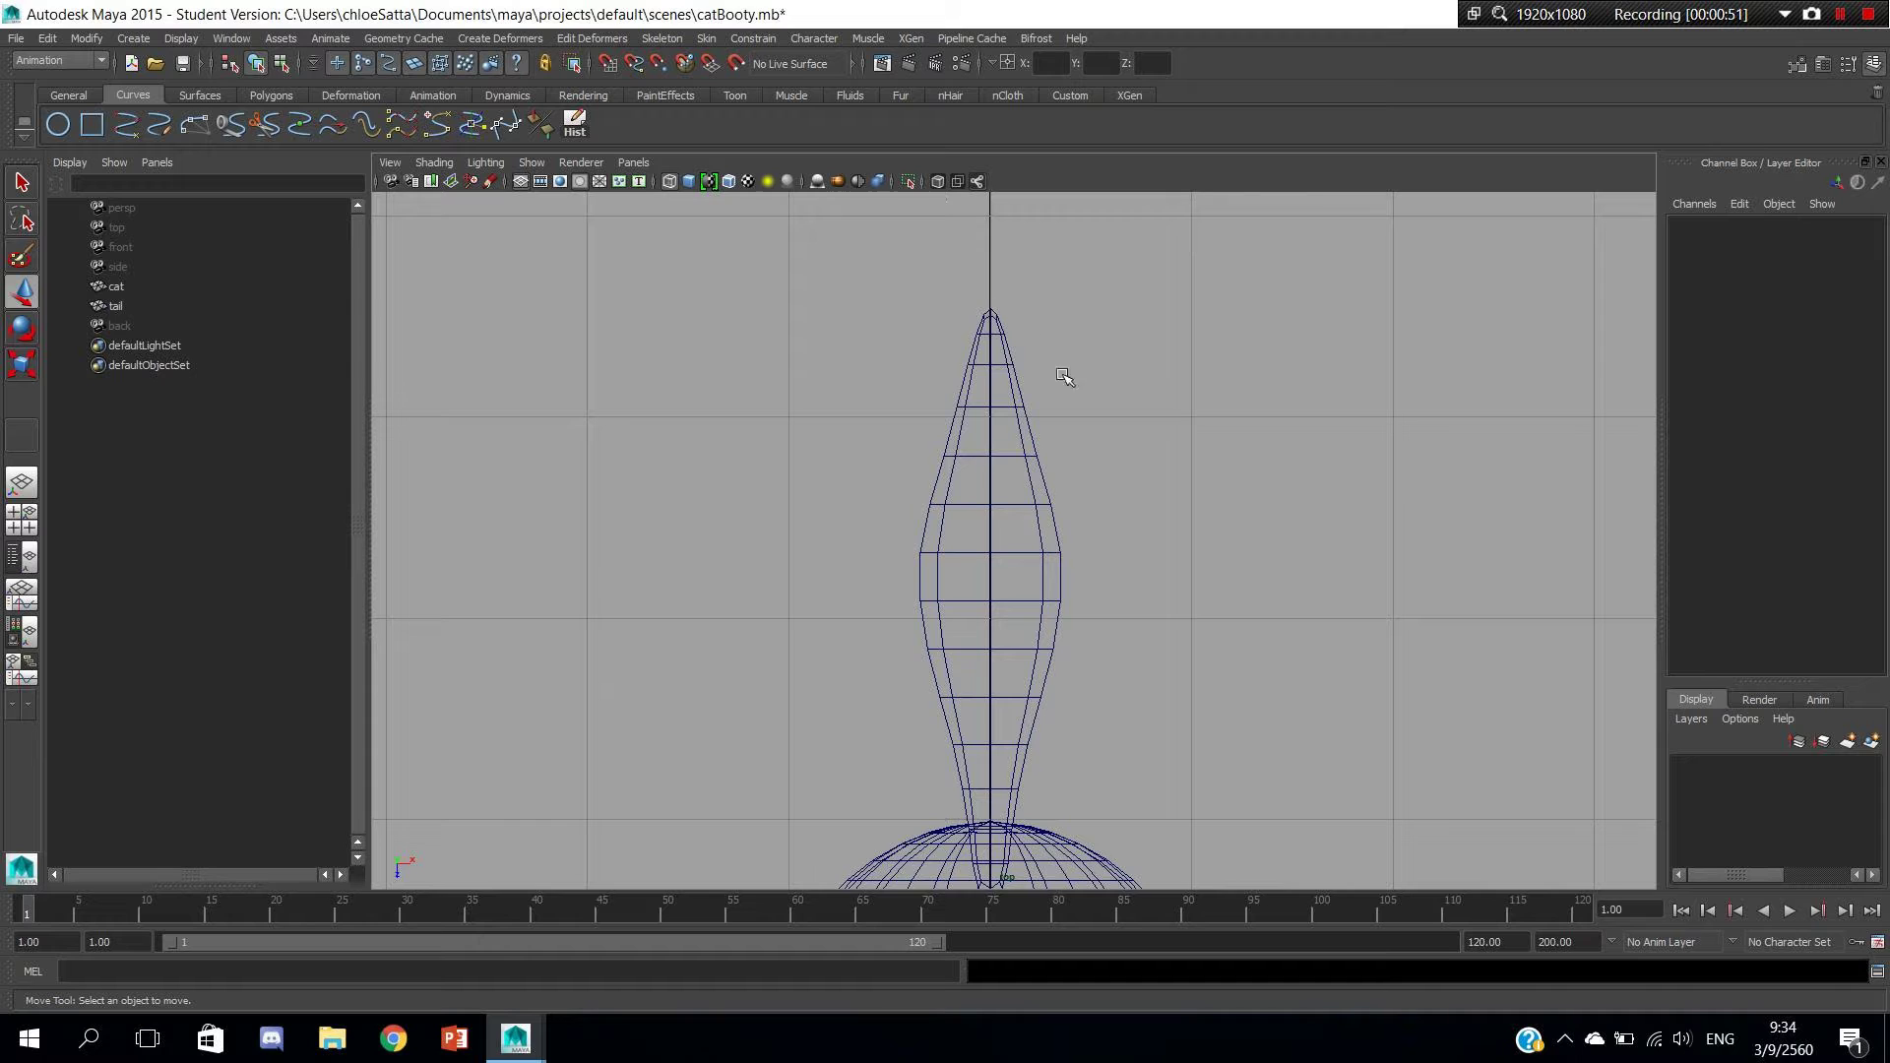
mouse_move(1377, 696)
middle_mouse_down("alt")
mouse_move(1228, 608)
mouse_move(1237, 637)
middle_mouse_up("alt")
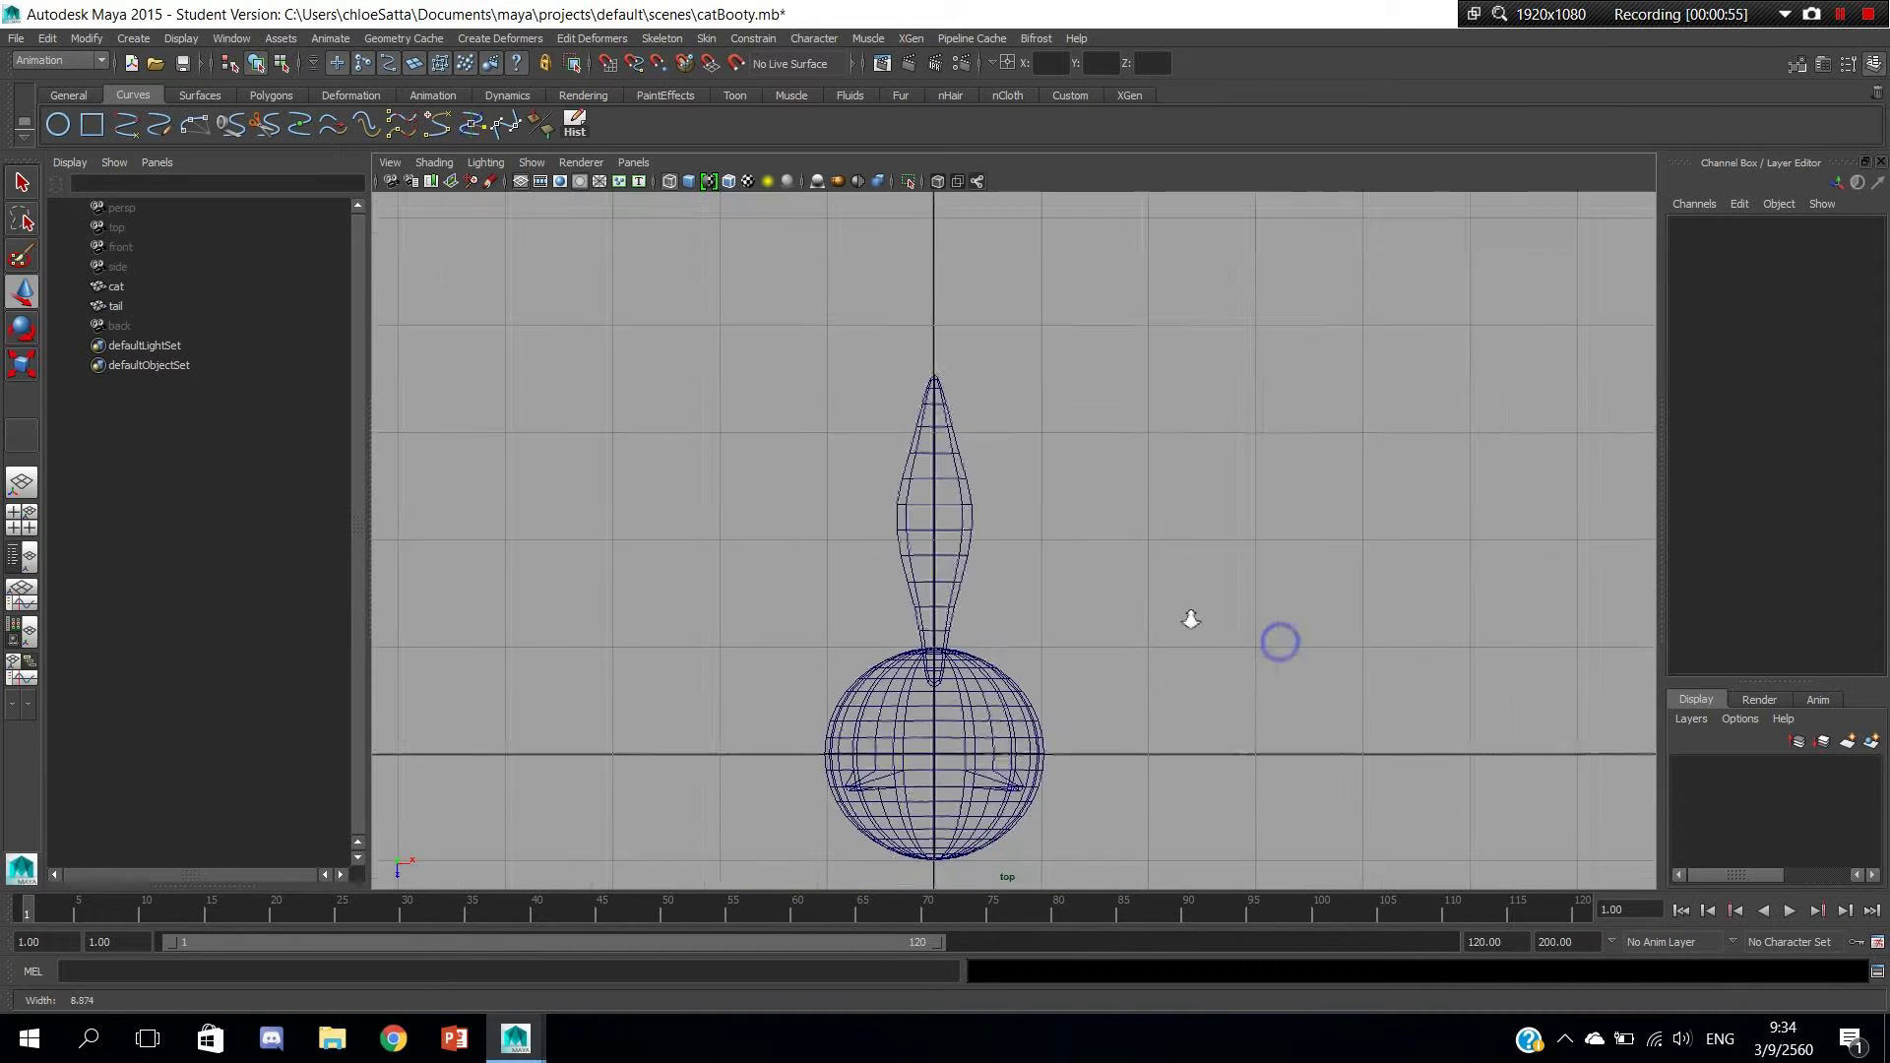
mouse_move(1296, 654)
right_mouse_down("alt")
mouse_move(1190, 620)
mouse_move(1218, 651)
right_mouse_up("alt")
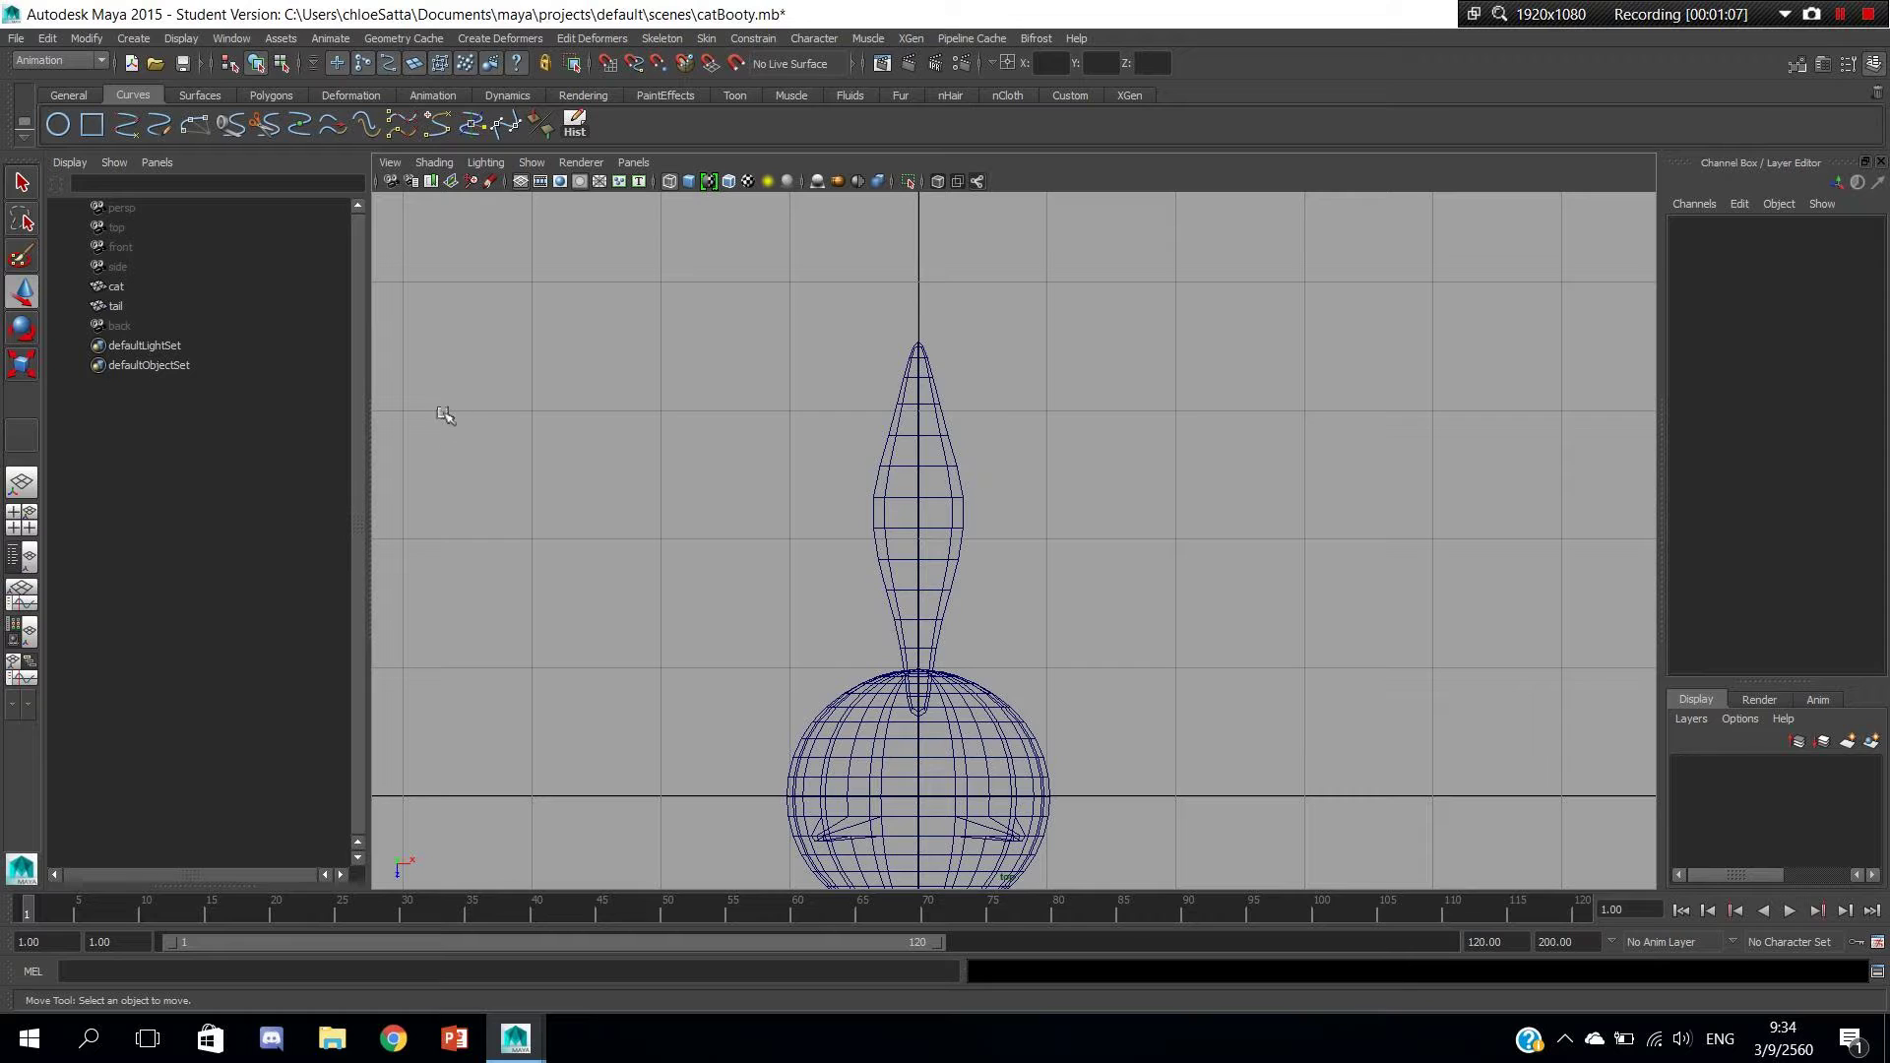
left_click(422, 98)
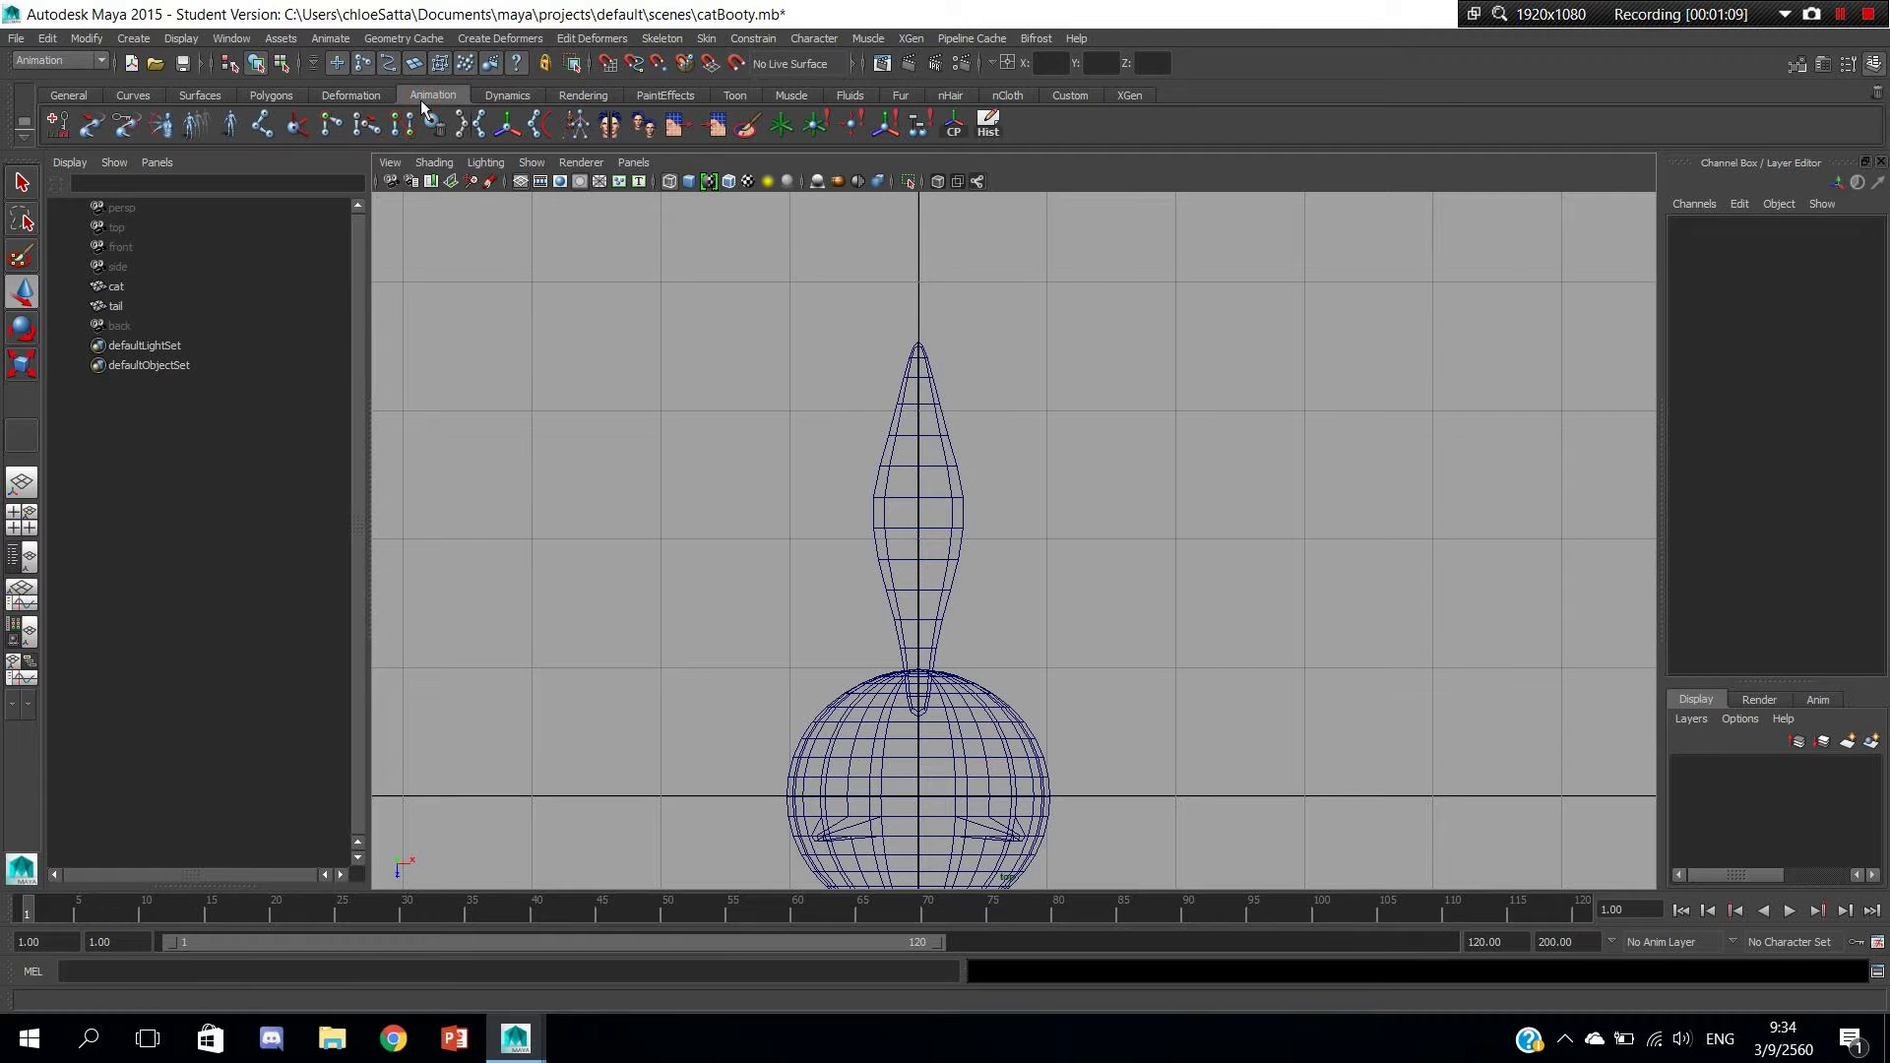
With the Joint Tool, draw six joints upward in a straight line from the horizontal axis beside the tail.
left_click(262, 126)
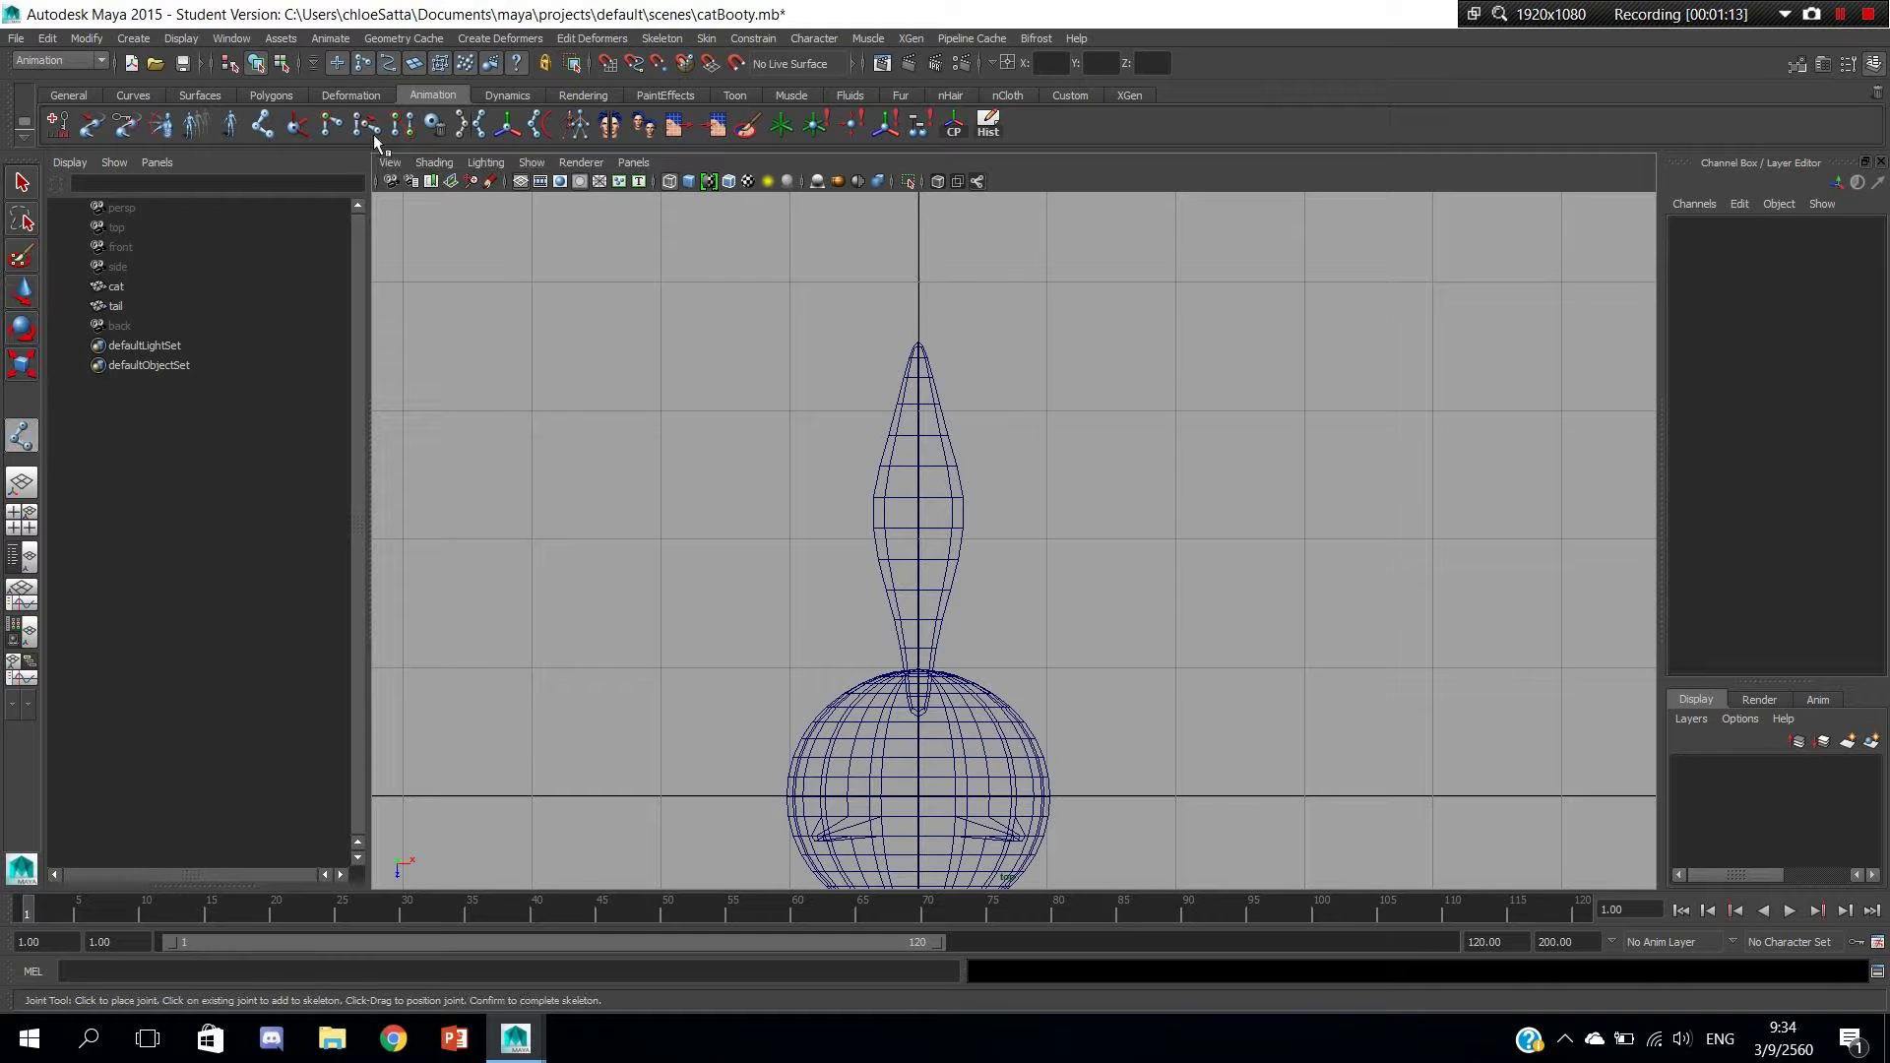
middle_click_drag(1254, 704, 966, 599, "alt")
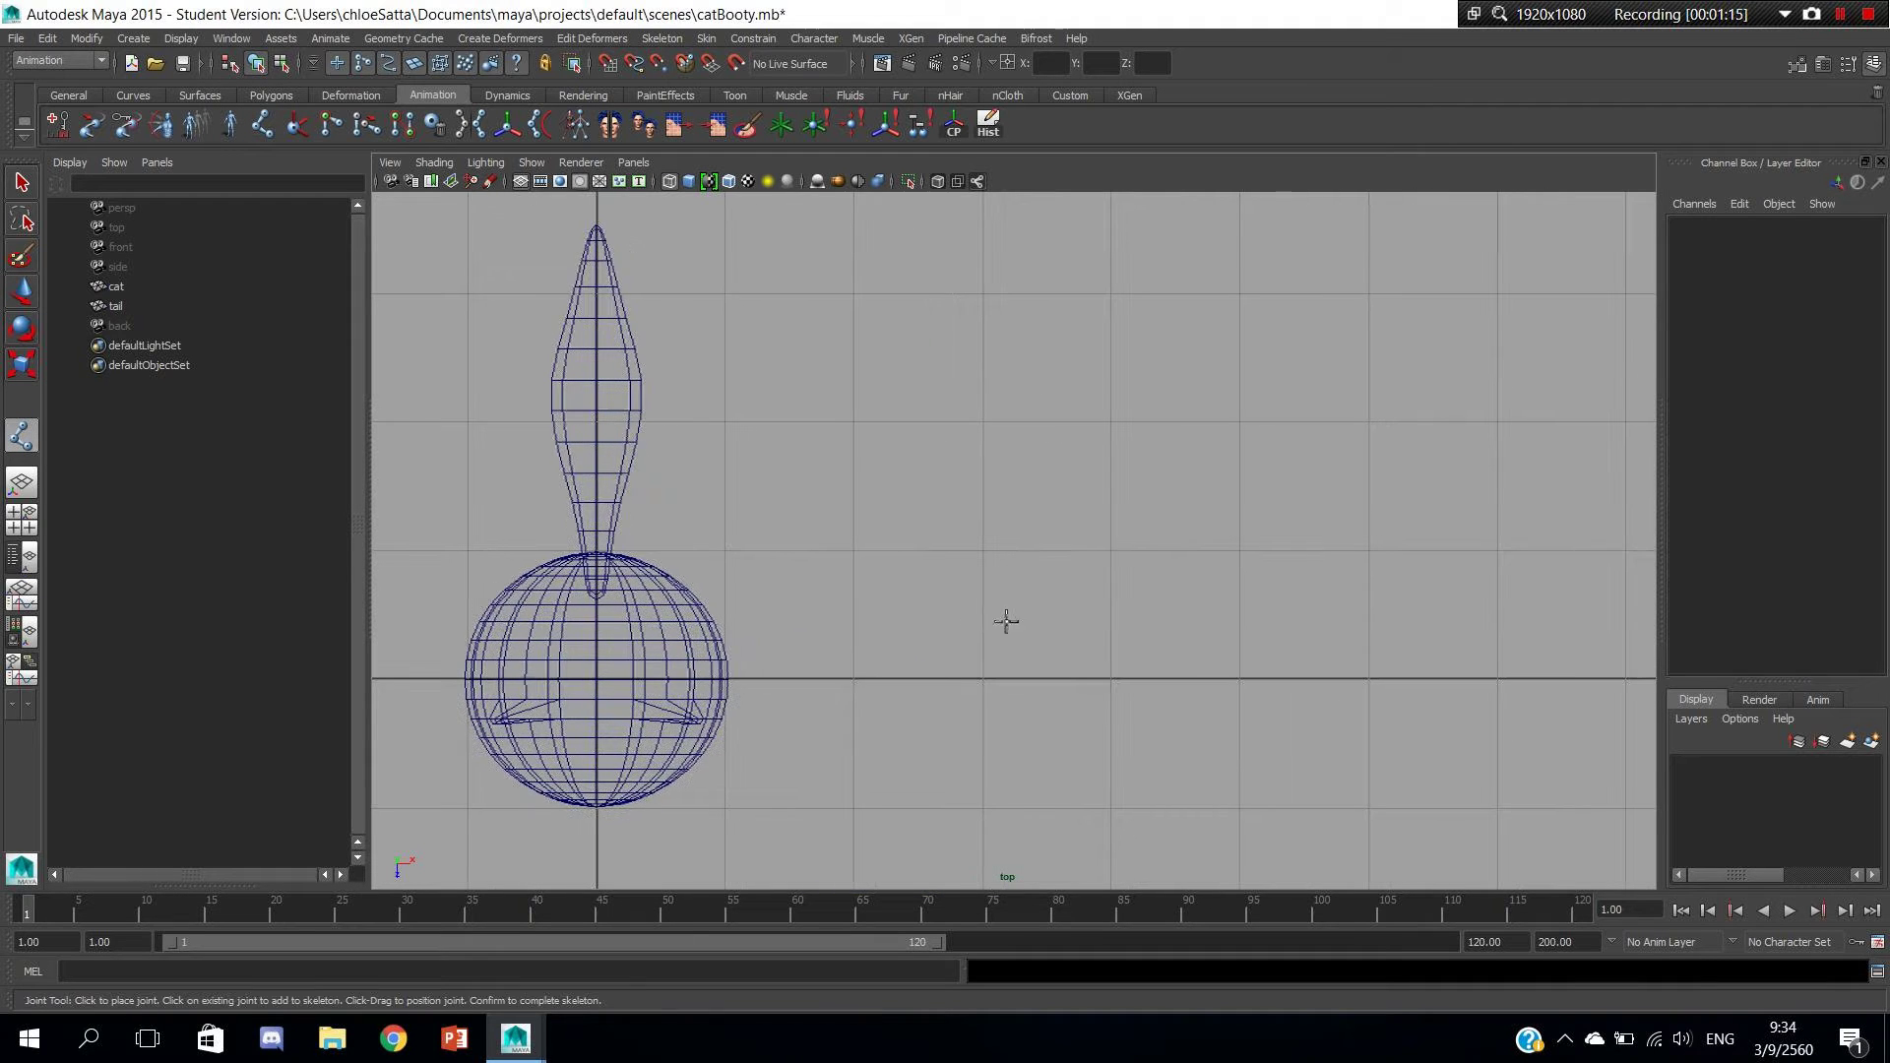
scroll(1000, 630, "down", 3)
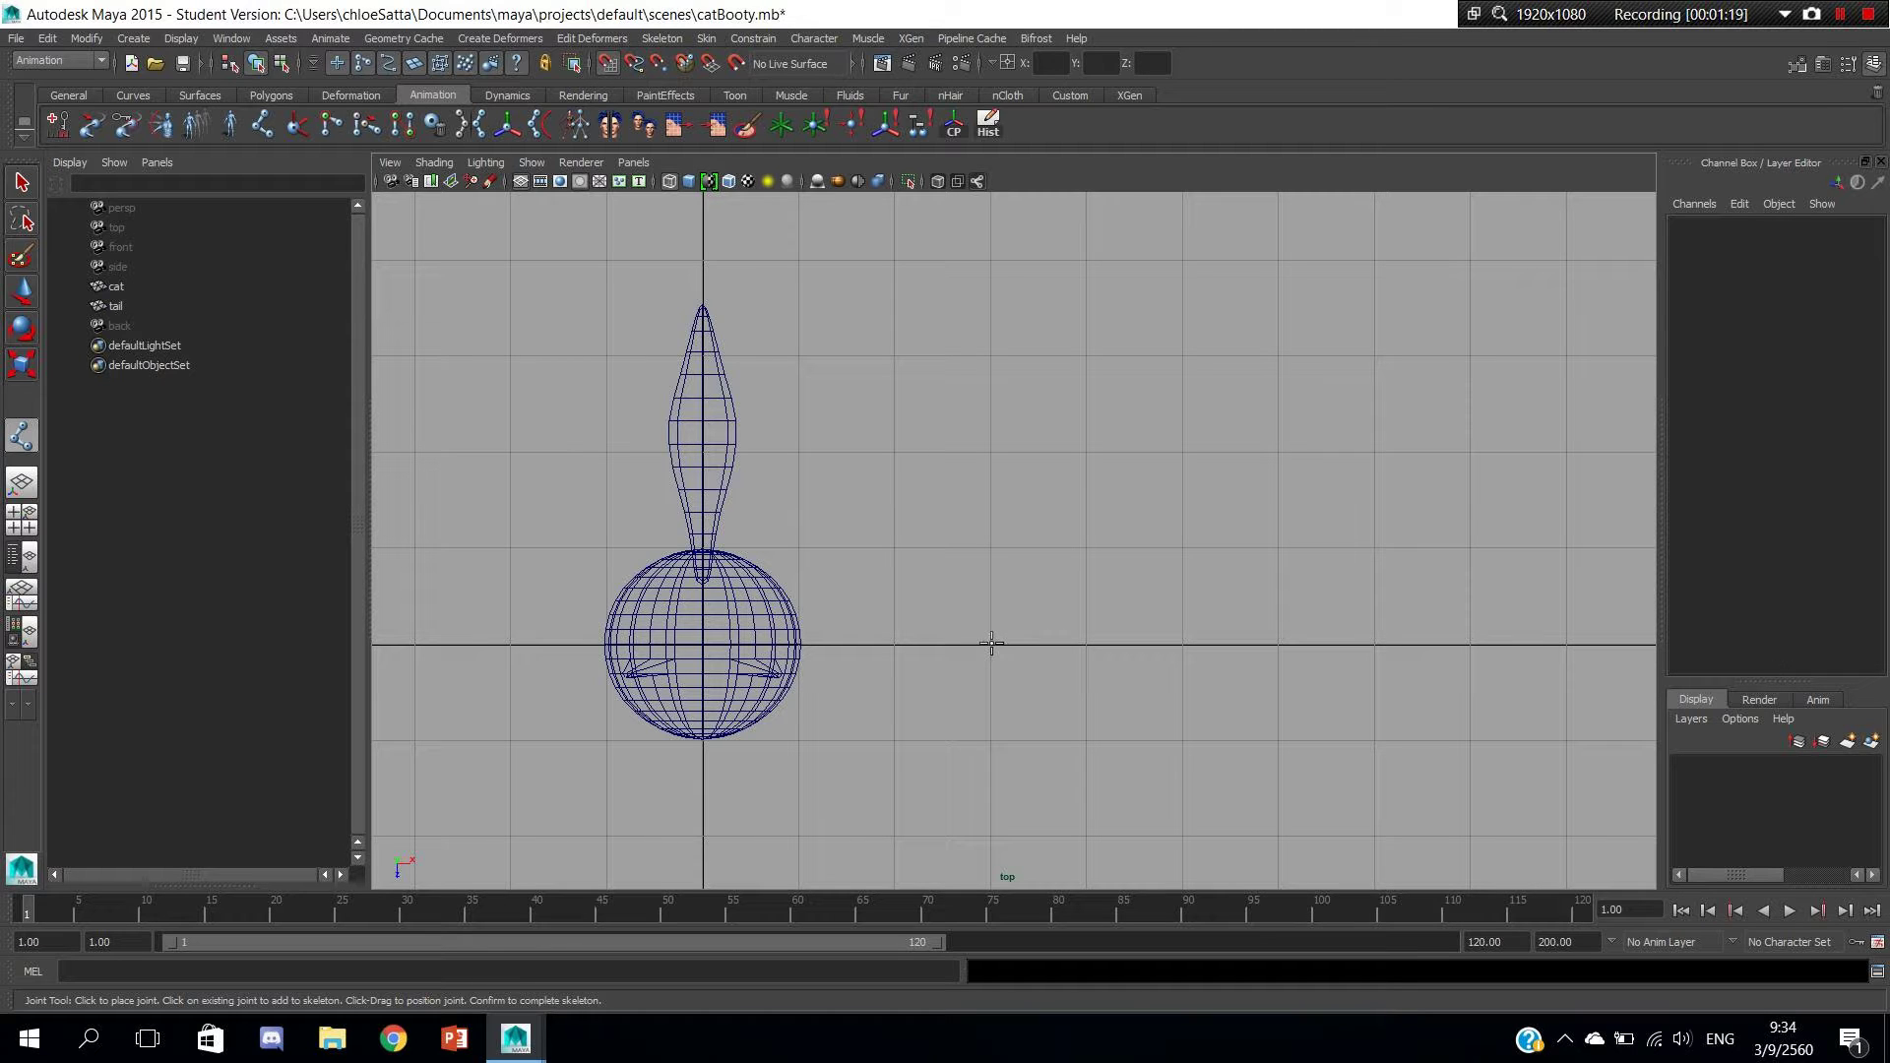
left_click(991, 644)
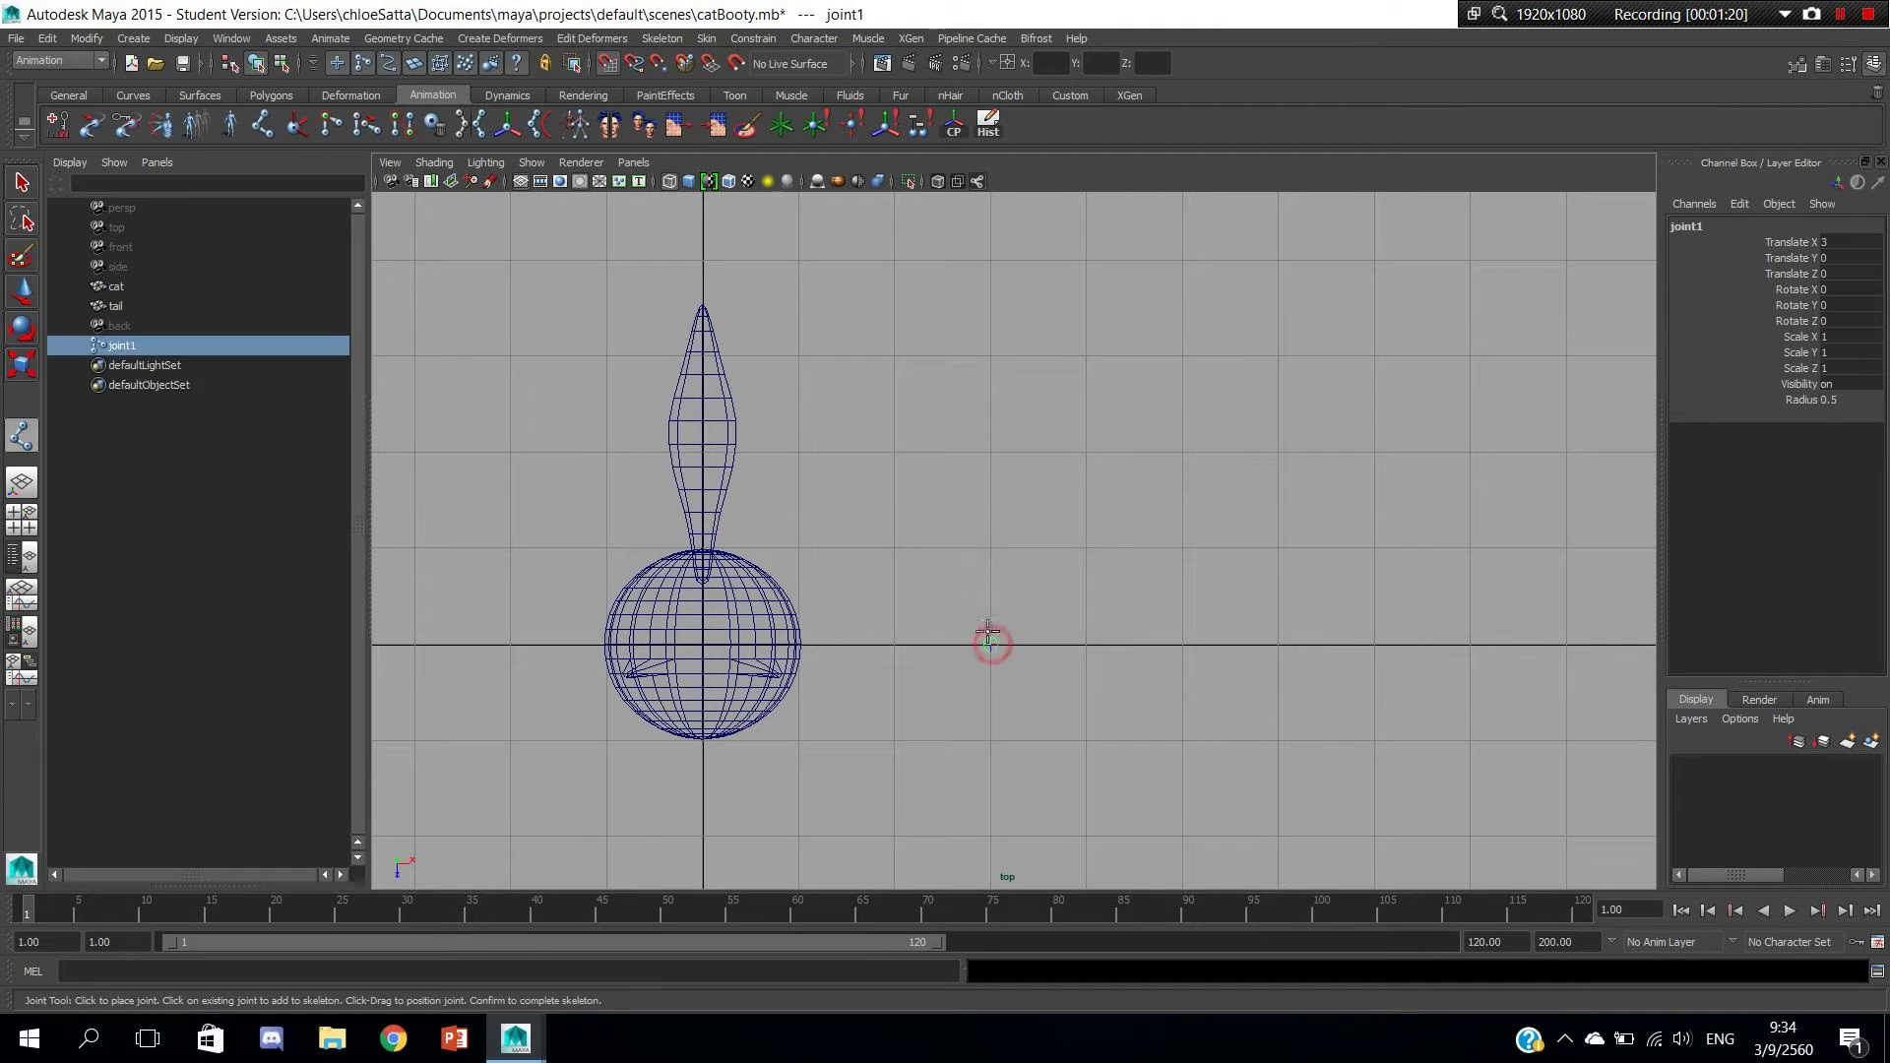
left_click(992, 549)
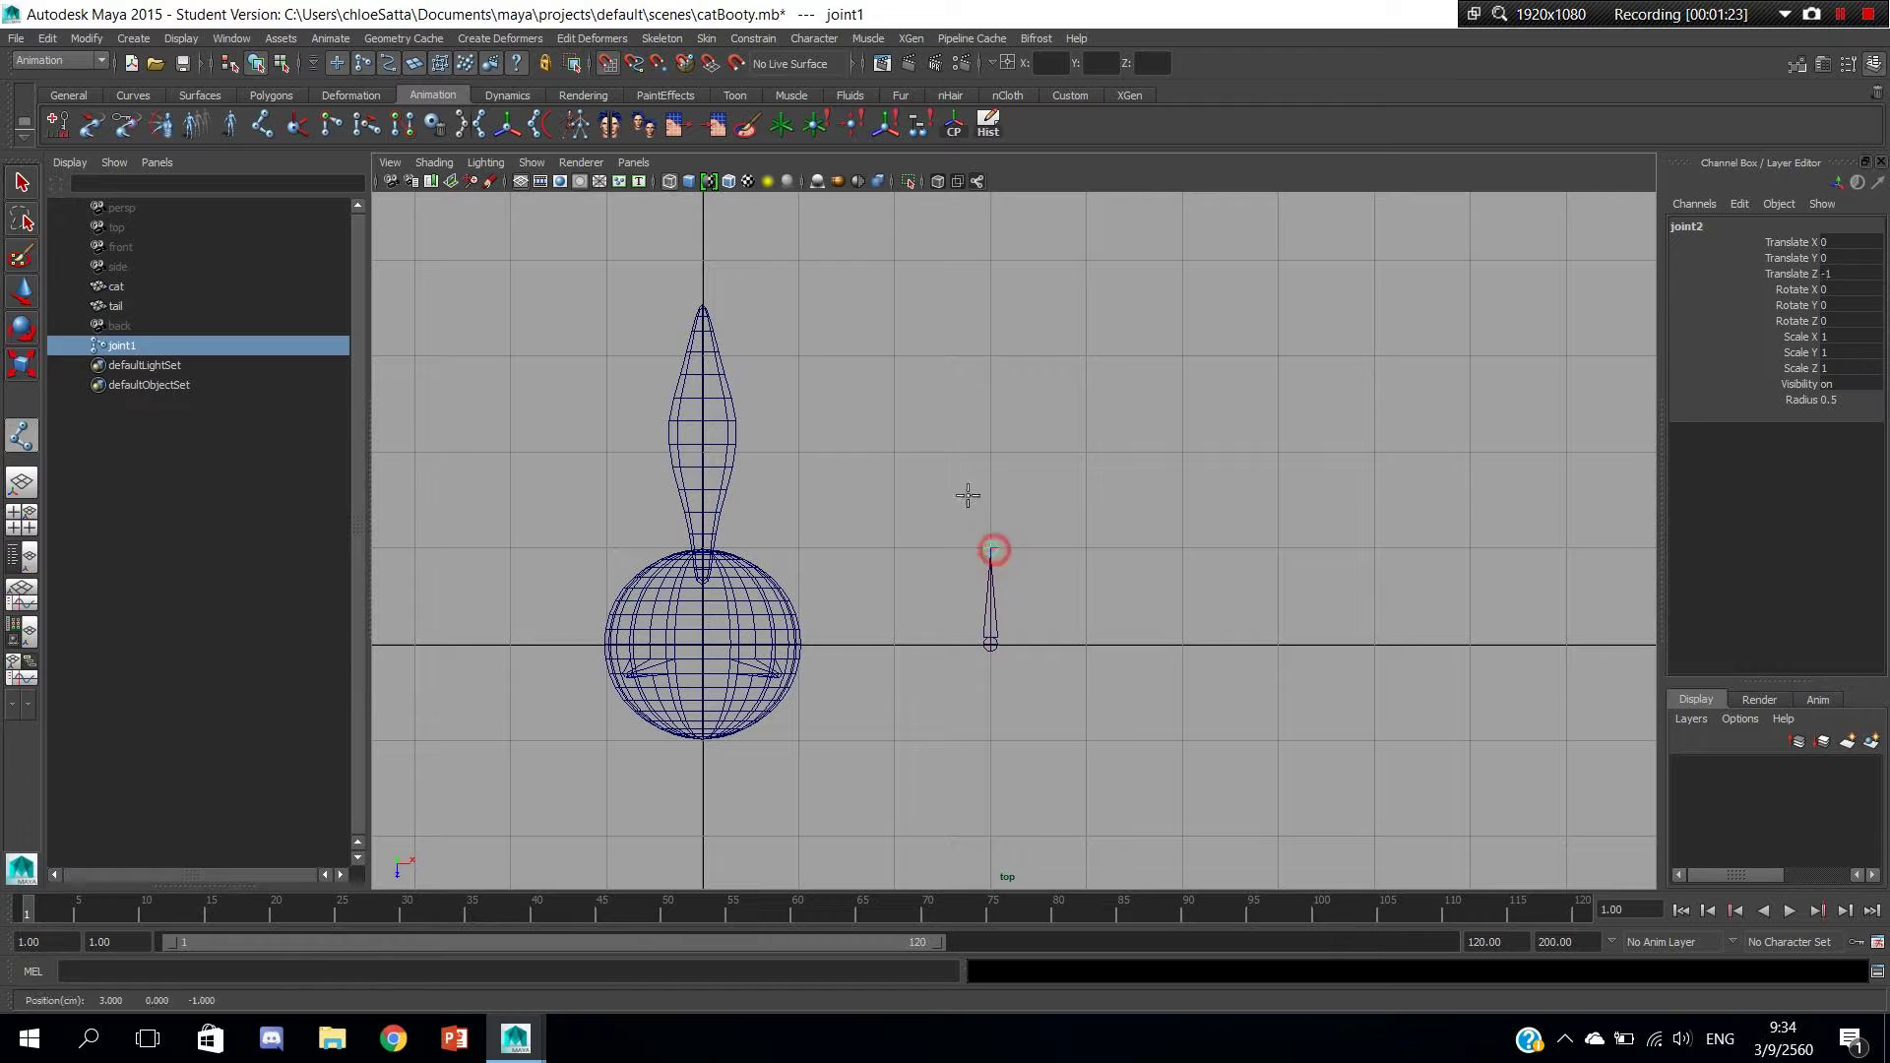
left_click(989, 452)
left_click(983, 361)
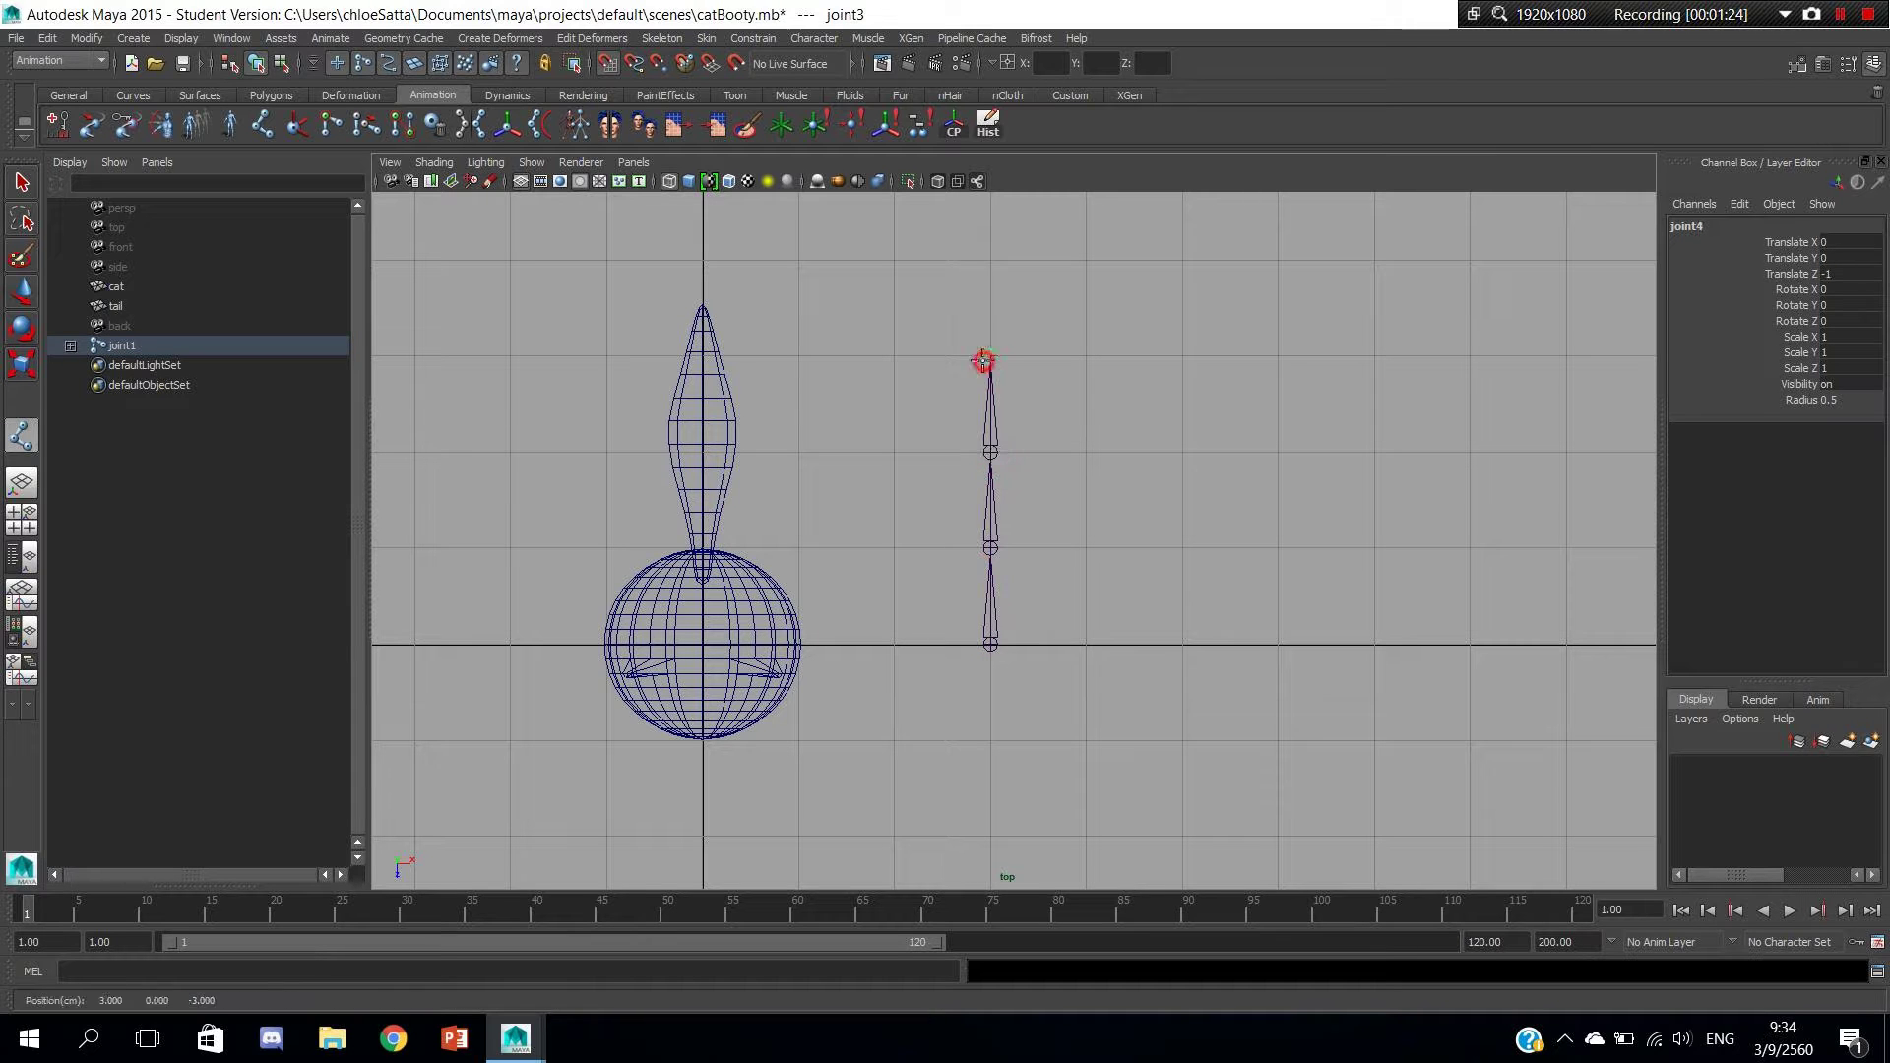
left_click(982, 266)
middle_click_drag(1035, 212, 1074, 338, "alt")
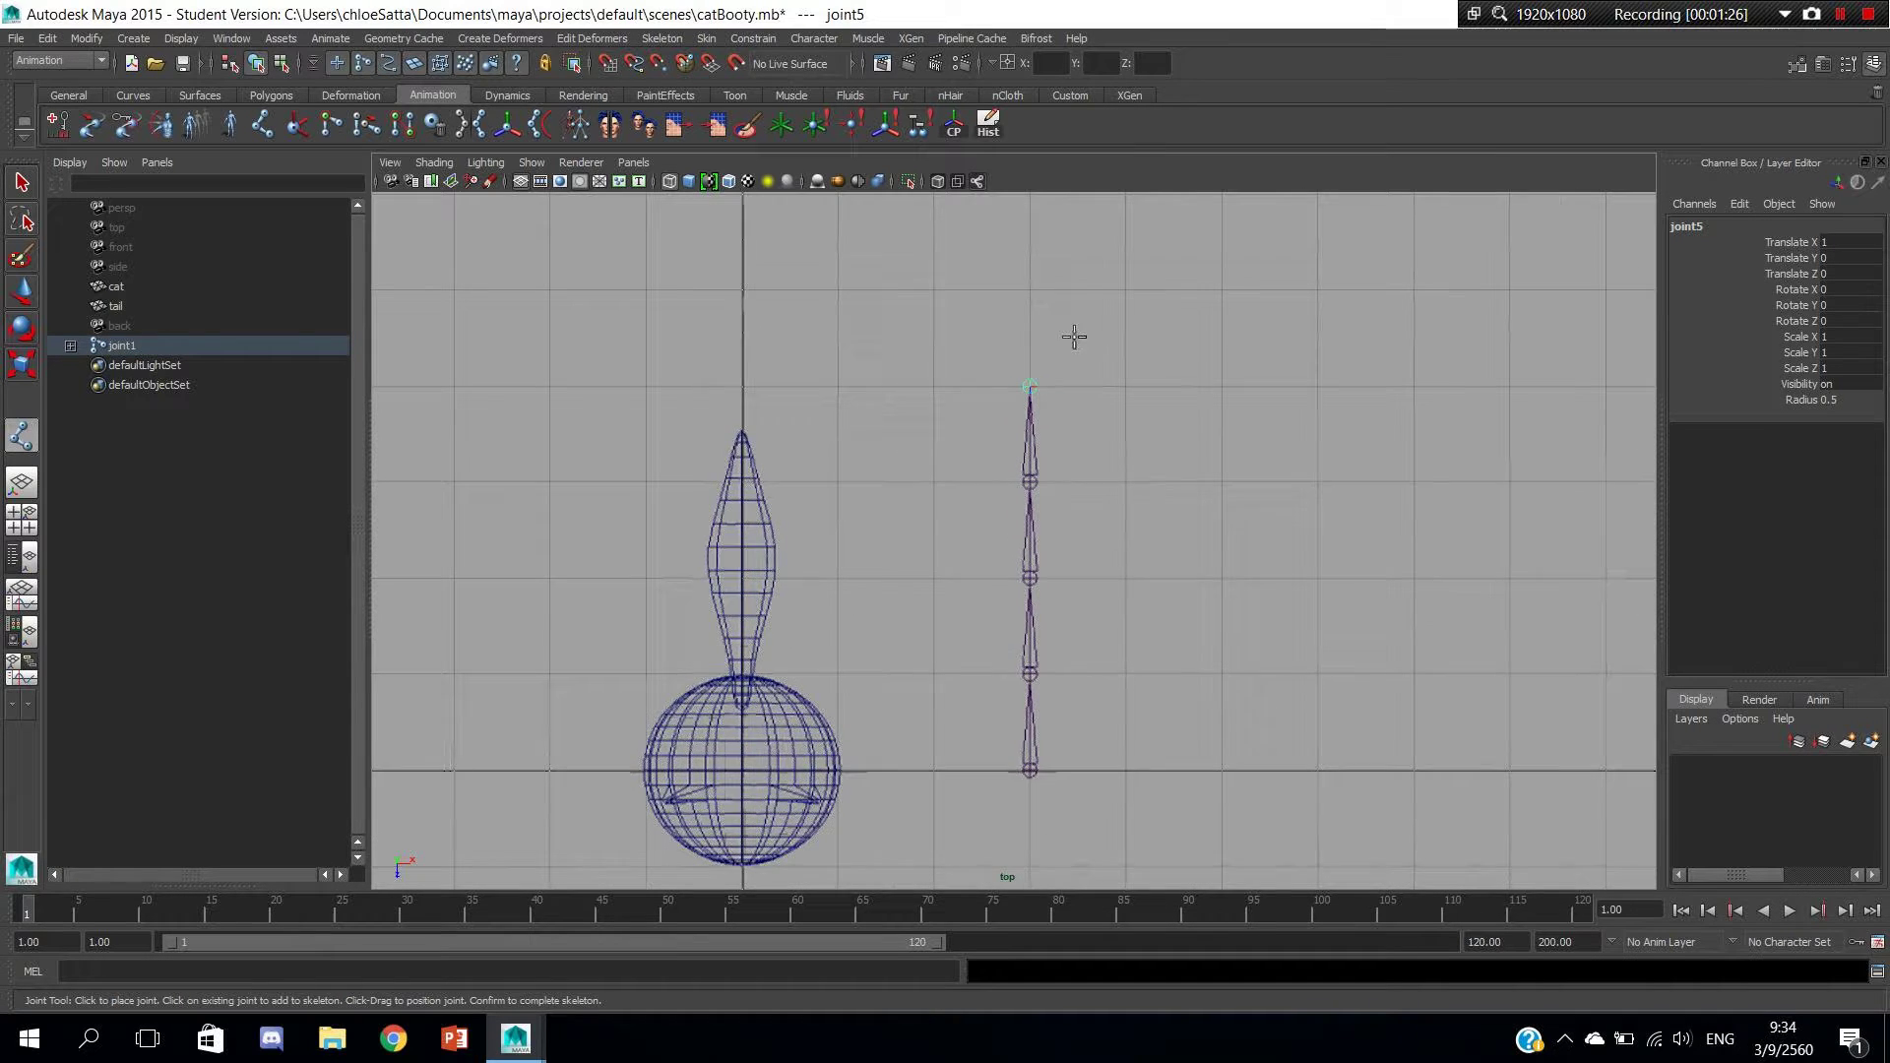
left_click(1030, 291)
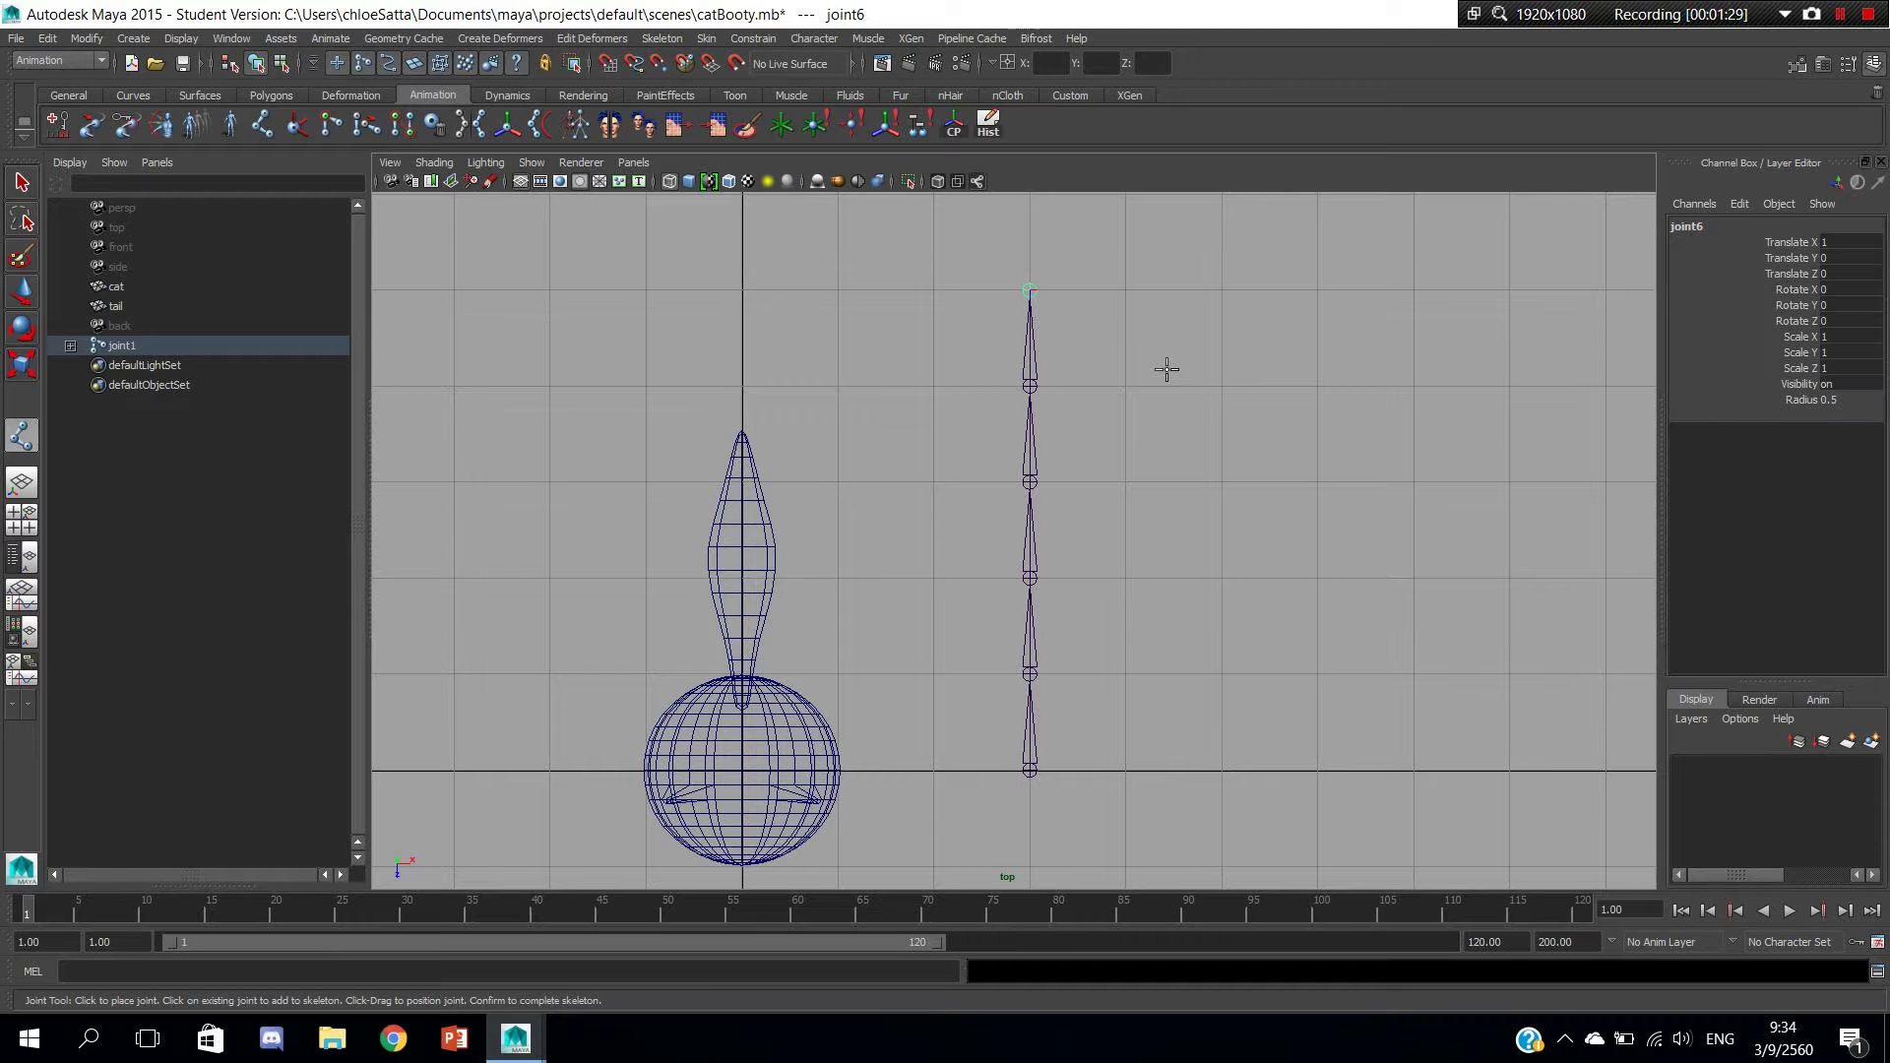
Finish the joint chain and rename its root joint tailRoot.
key("Return")
key("w")
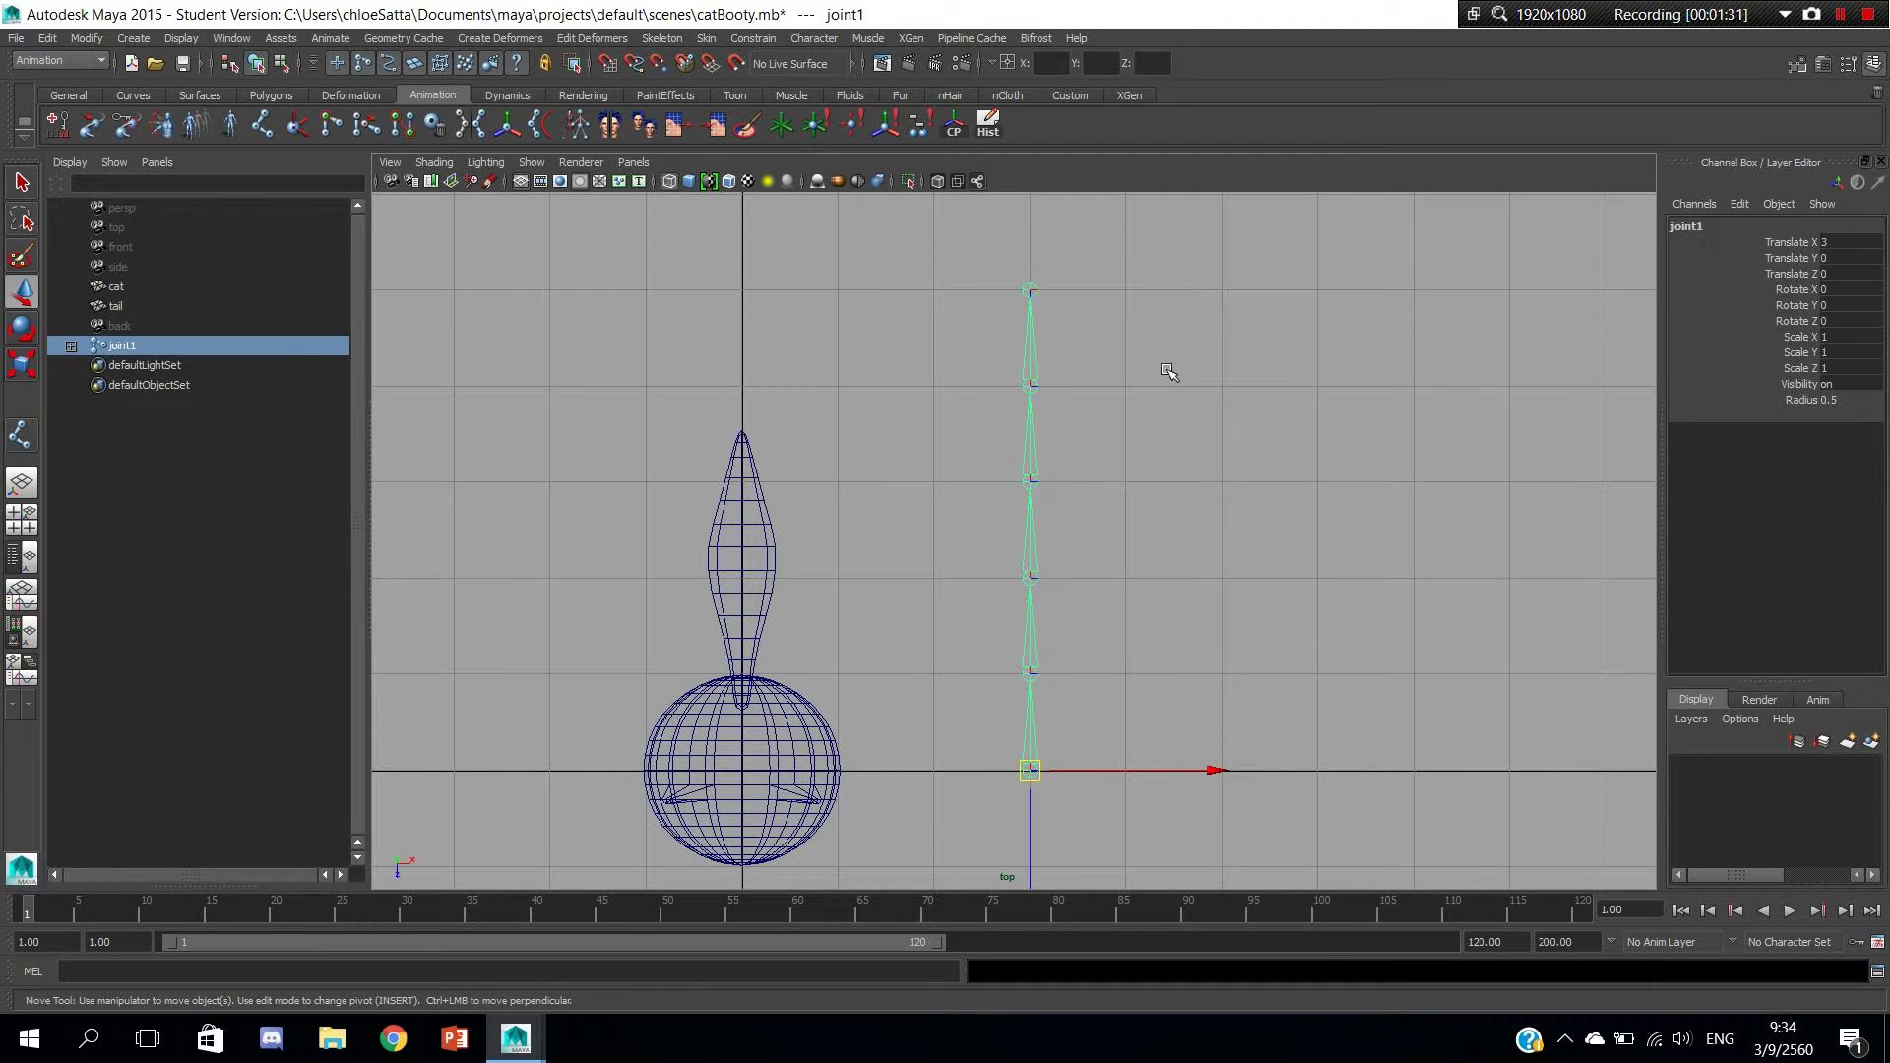
middle_click_drag(1123, 739, 1157, 707, "alt")
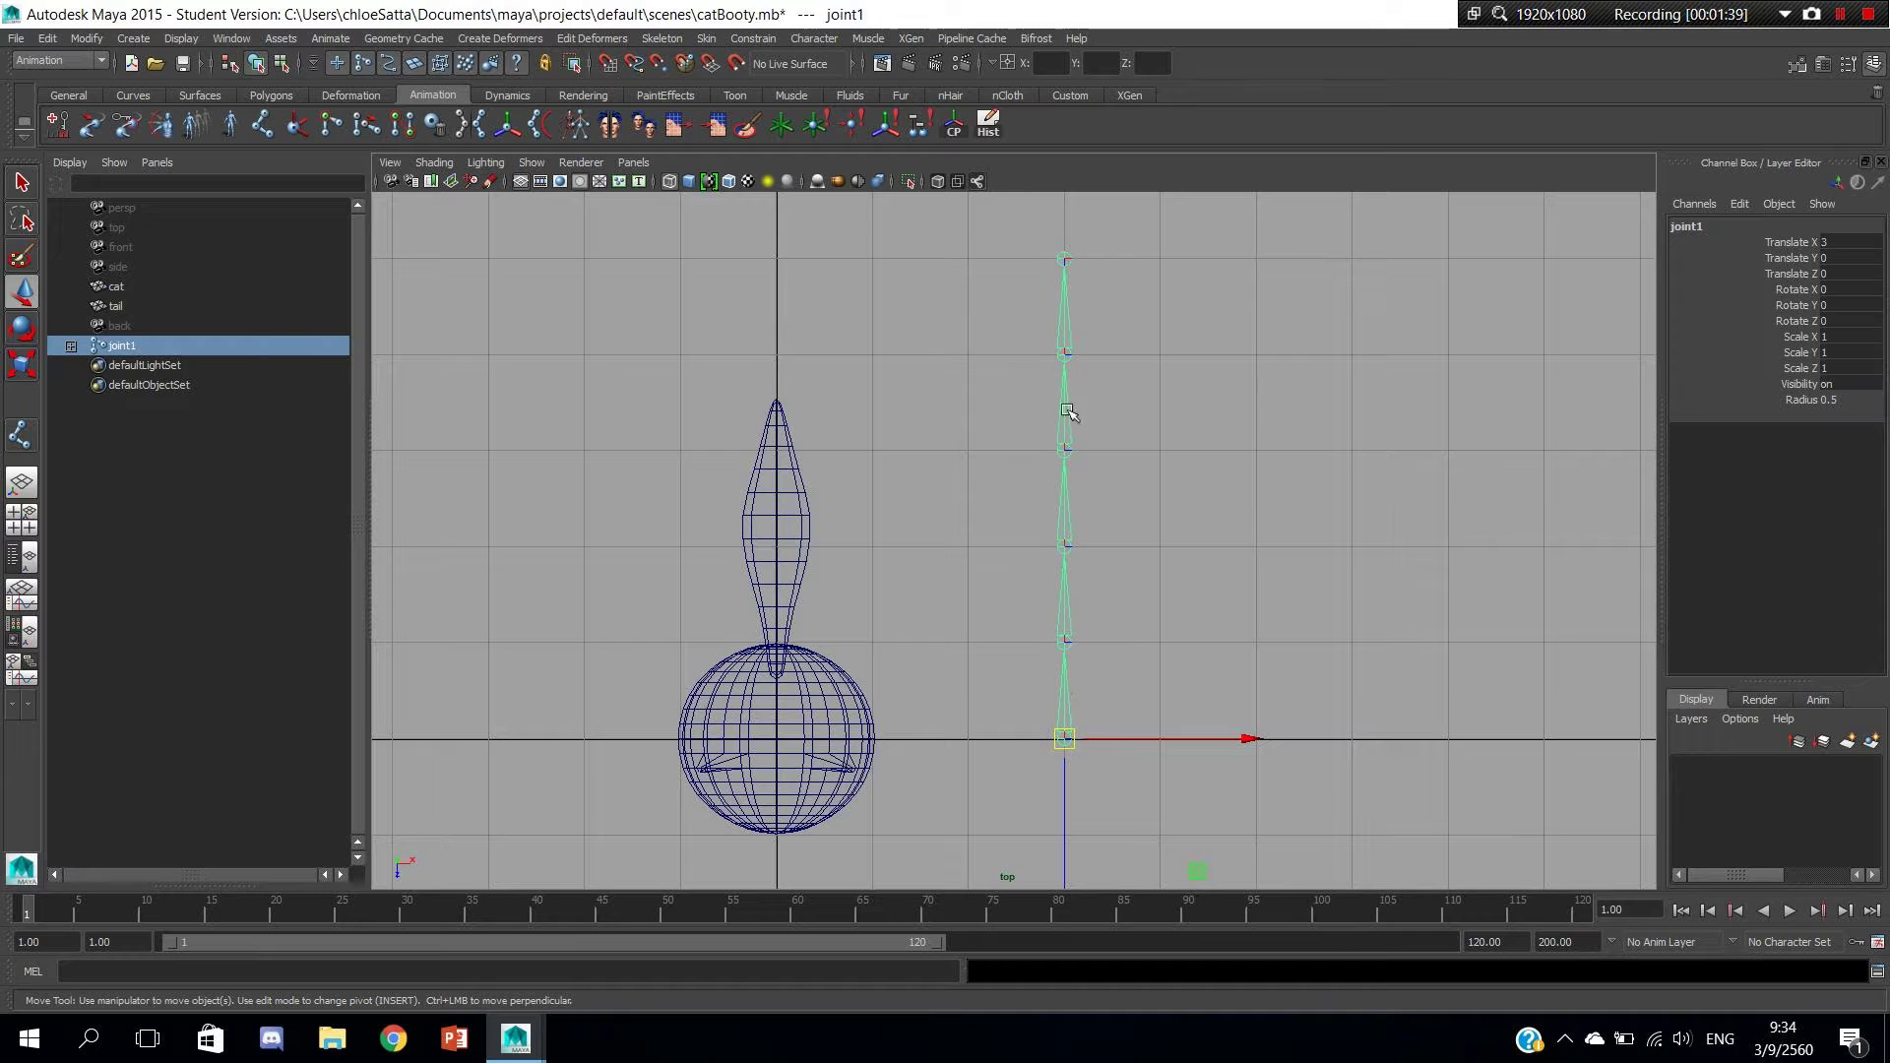
left_click(1723, 226)
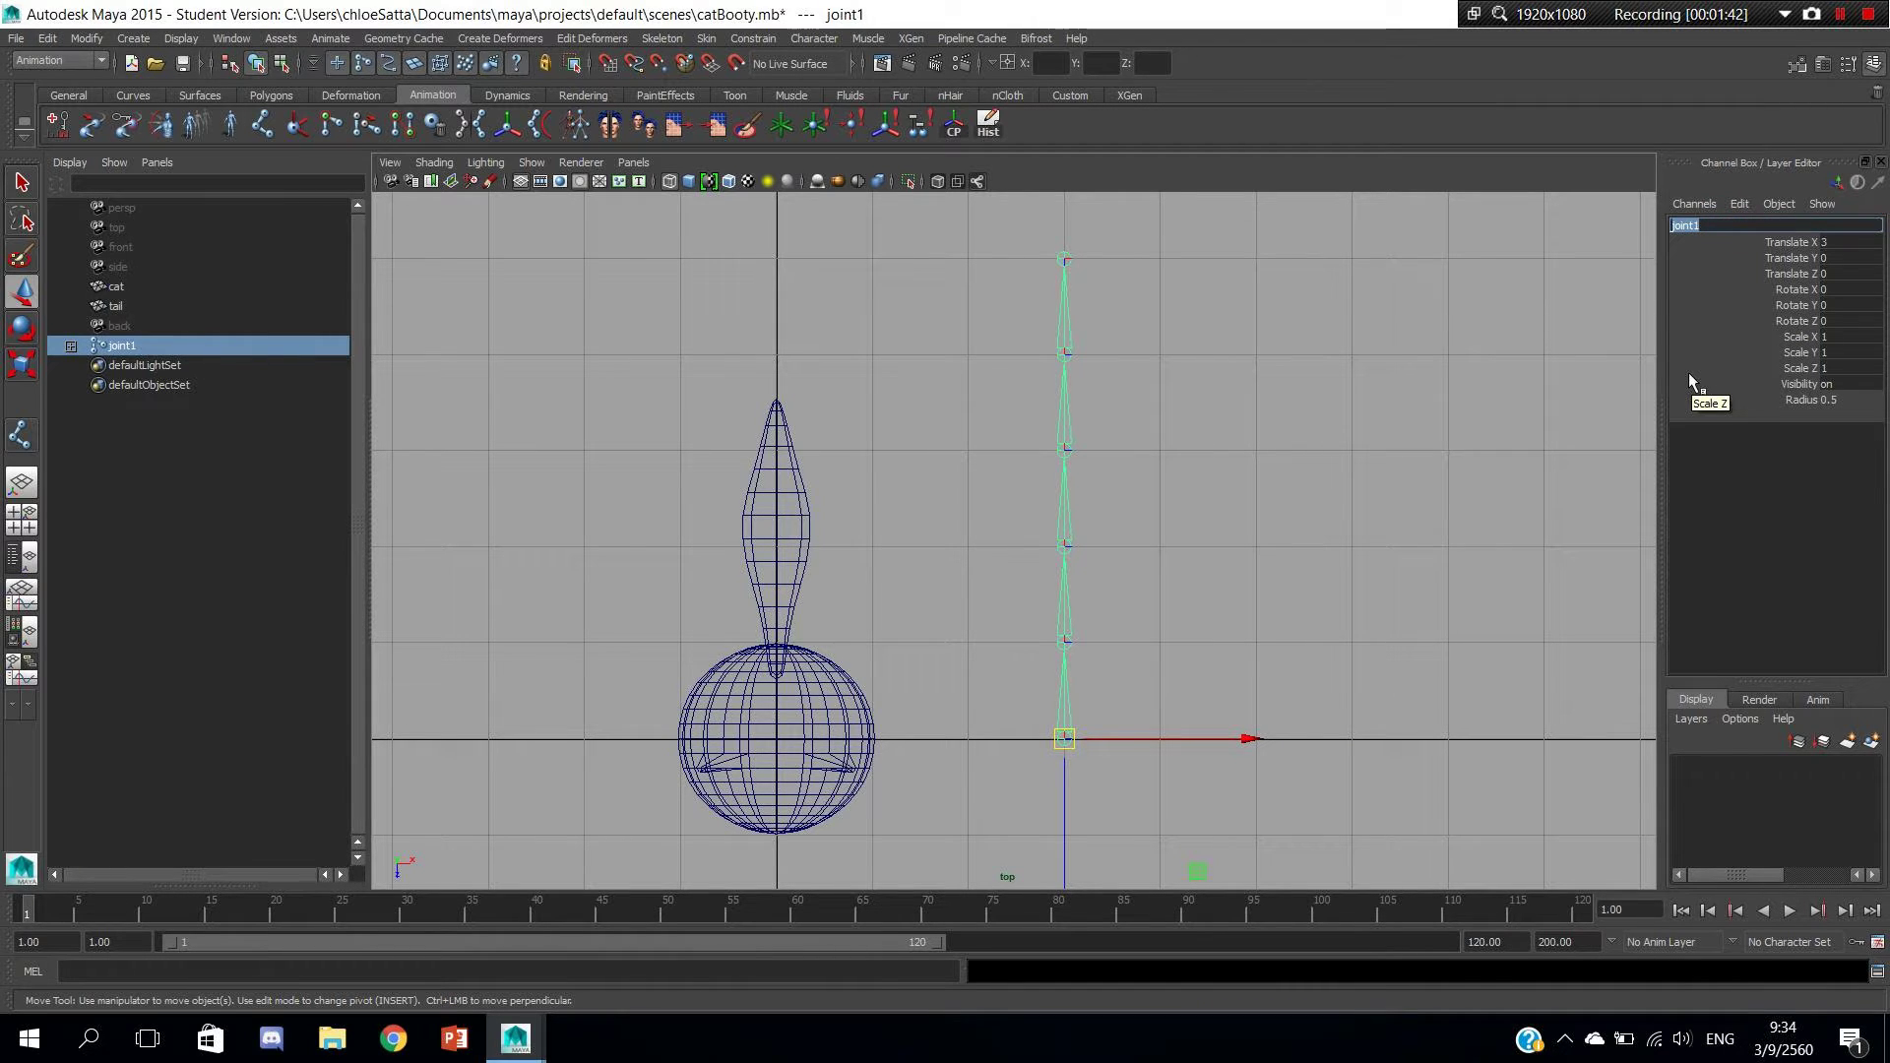
type("tailRoo")
type("t")
key("Return")
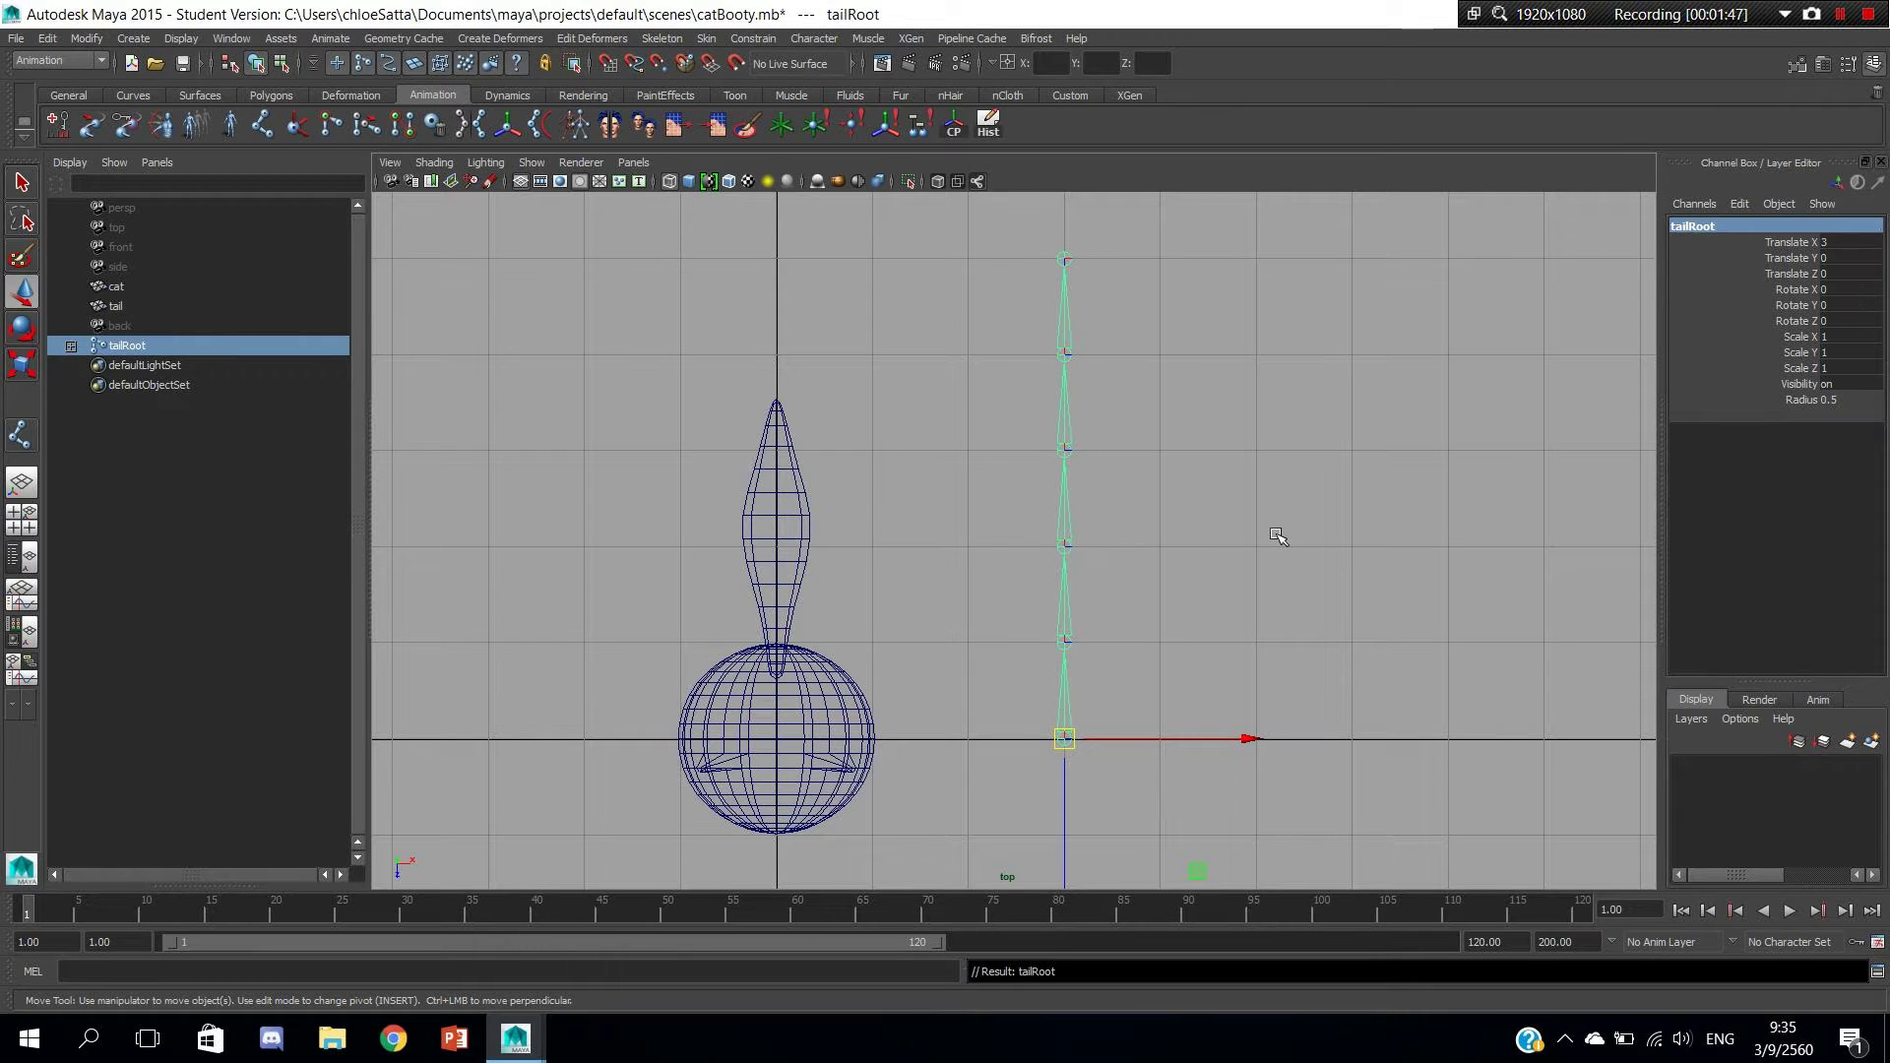
Rename joint2 to tailJoint1 and joint3 to tailJoint2.
key("Down")
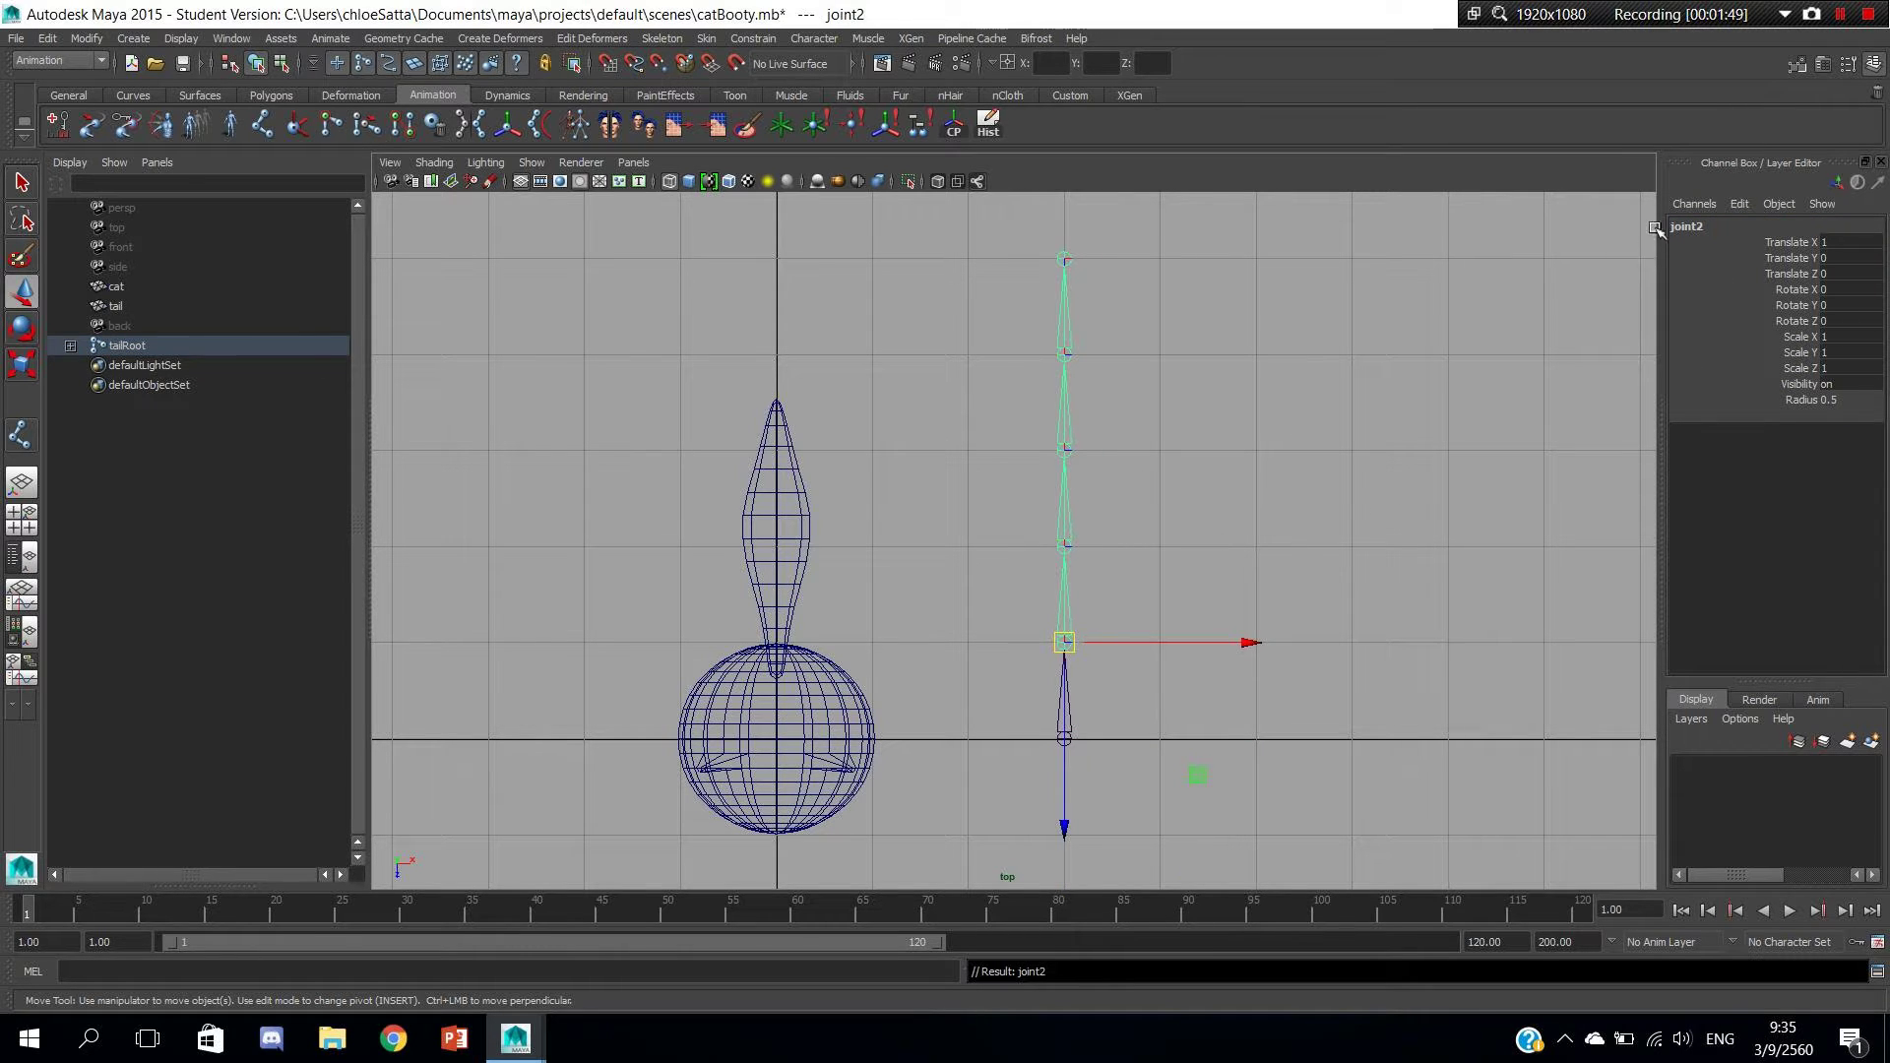
left_click(1706, 229)
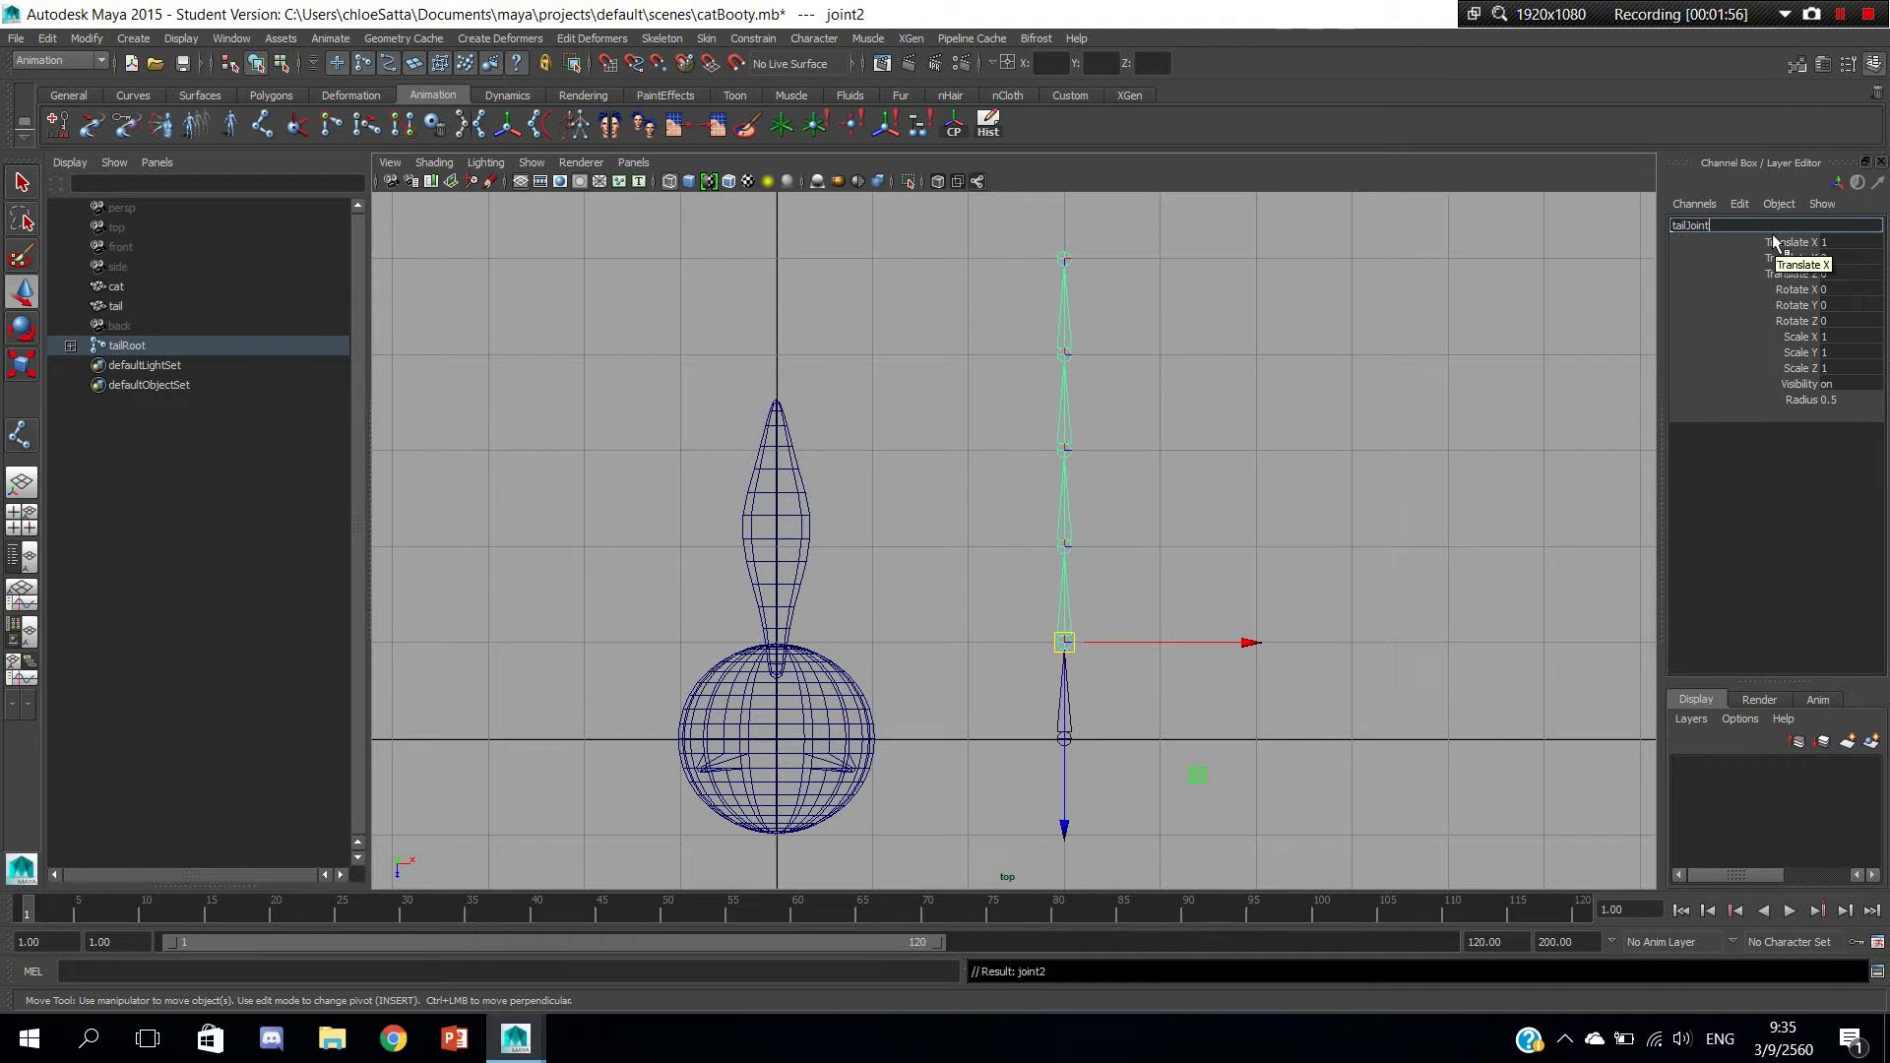
key("Return")
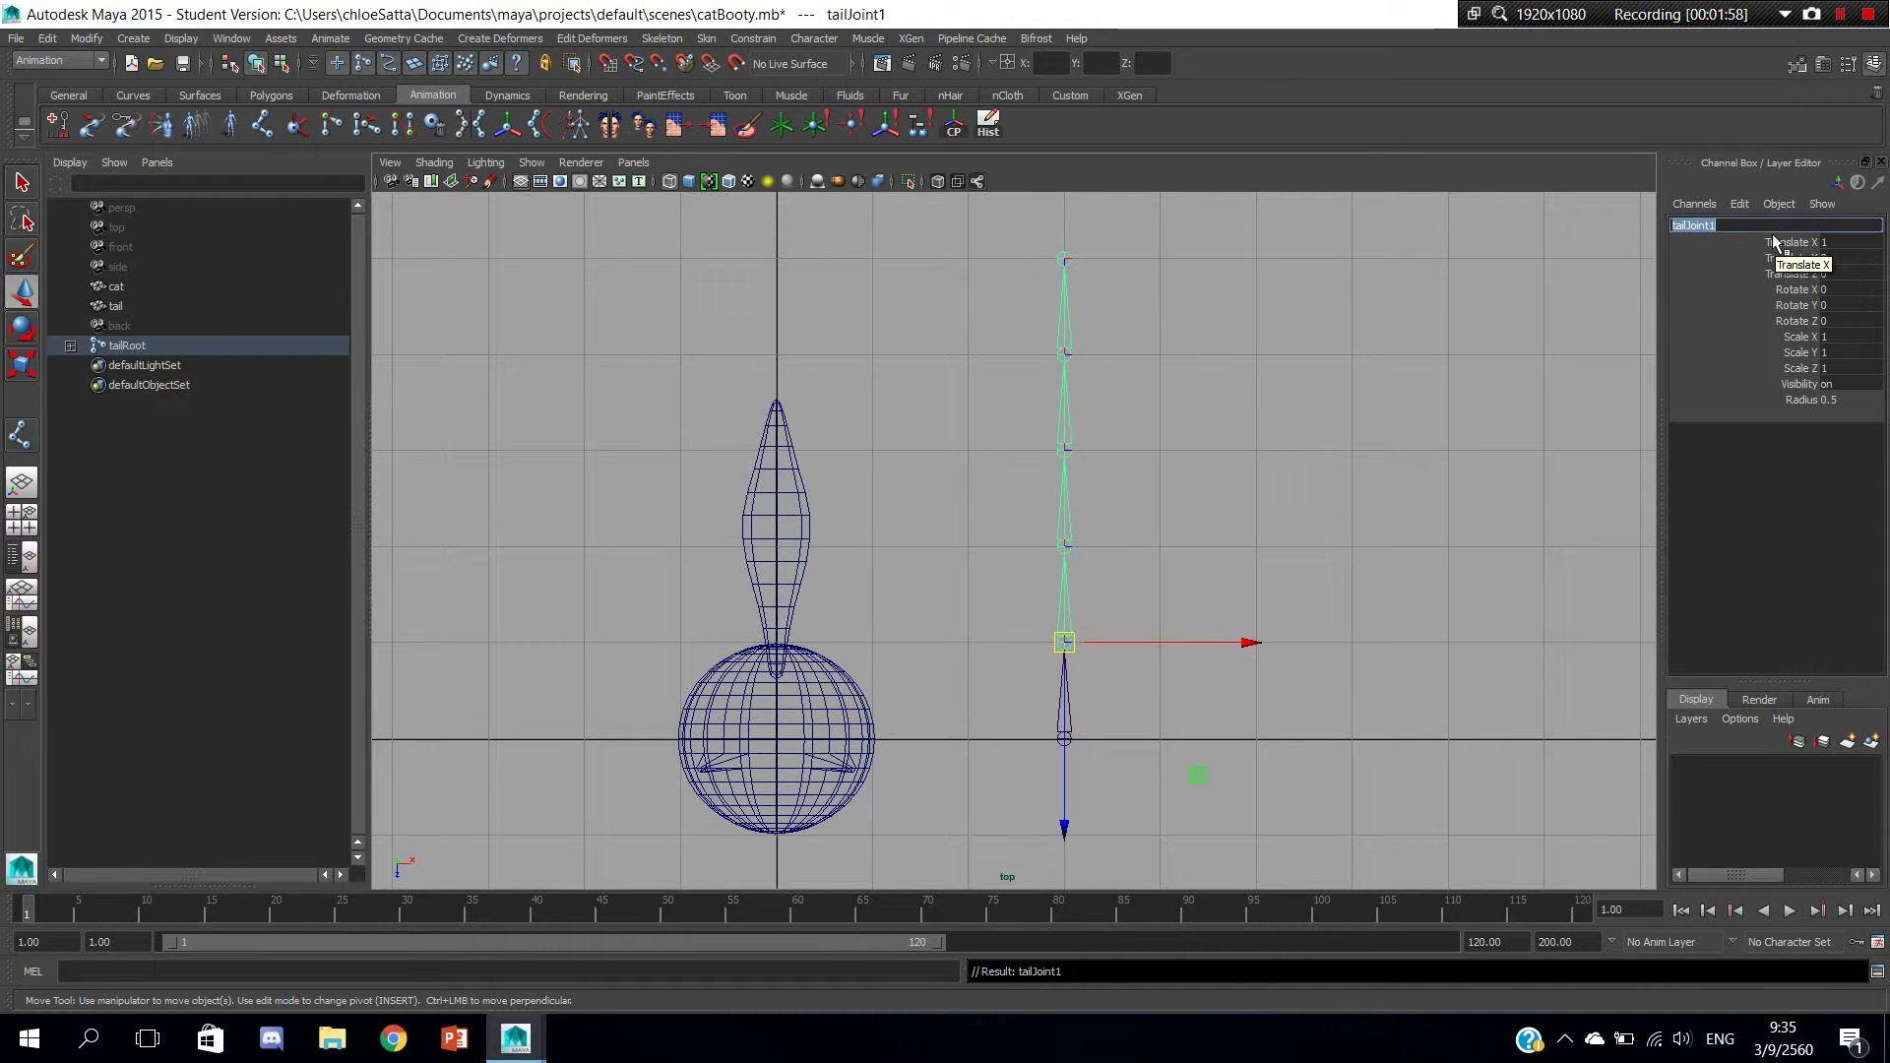
left_click(1772, 241)
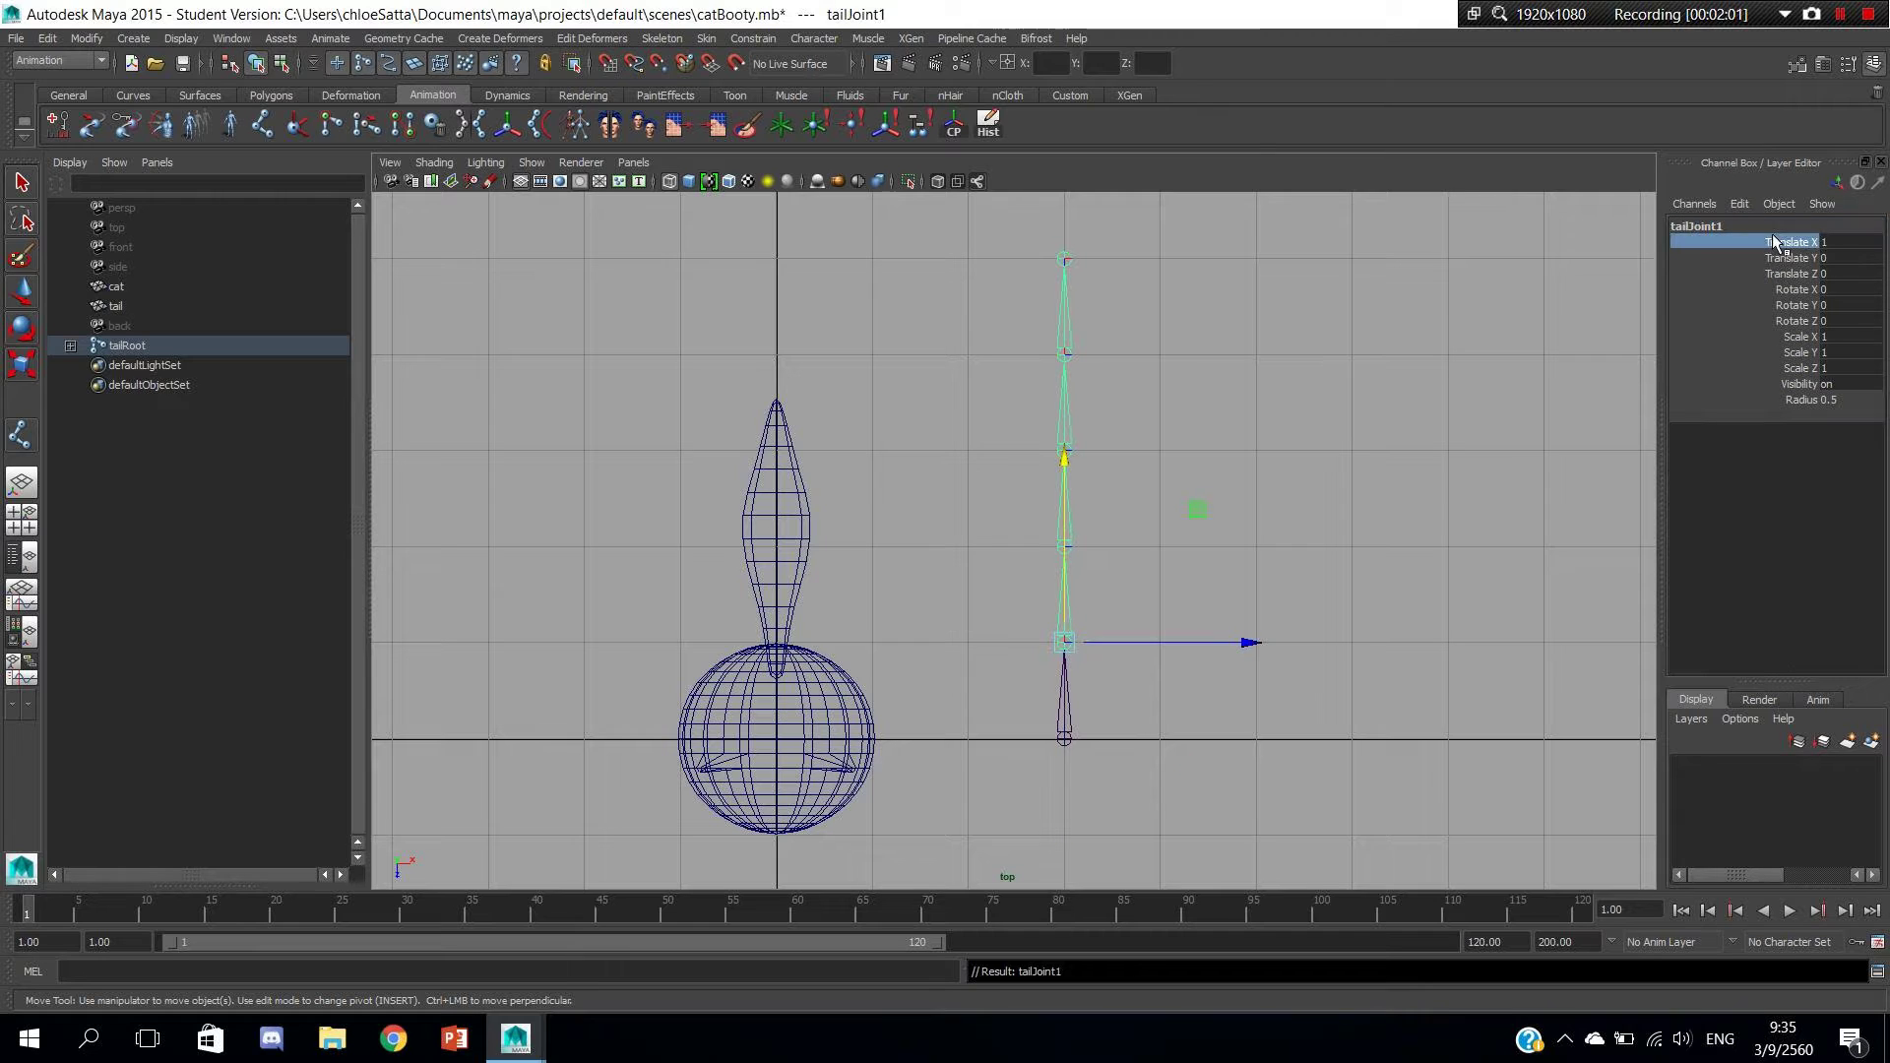
left_click(1051, 540)
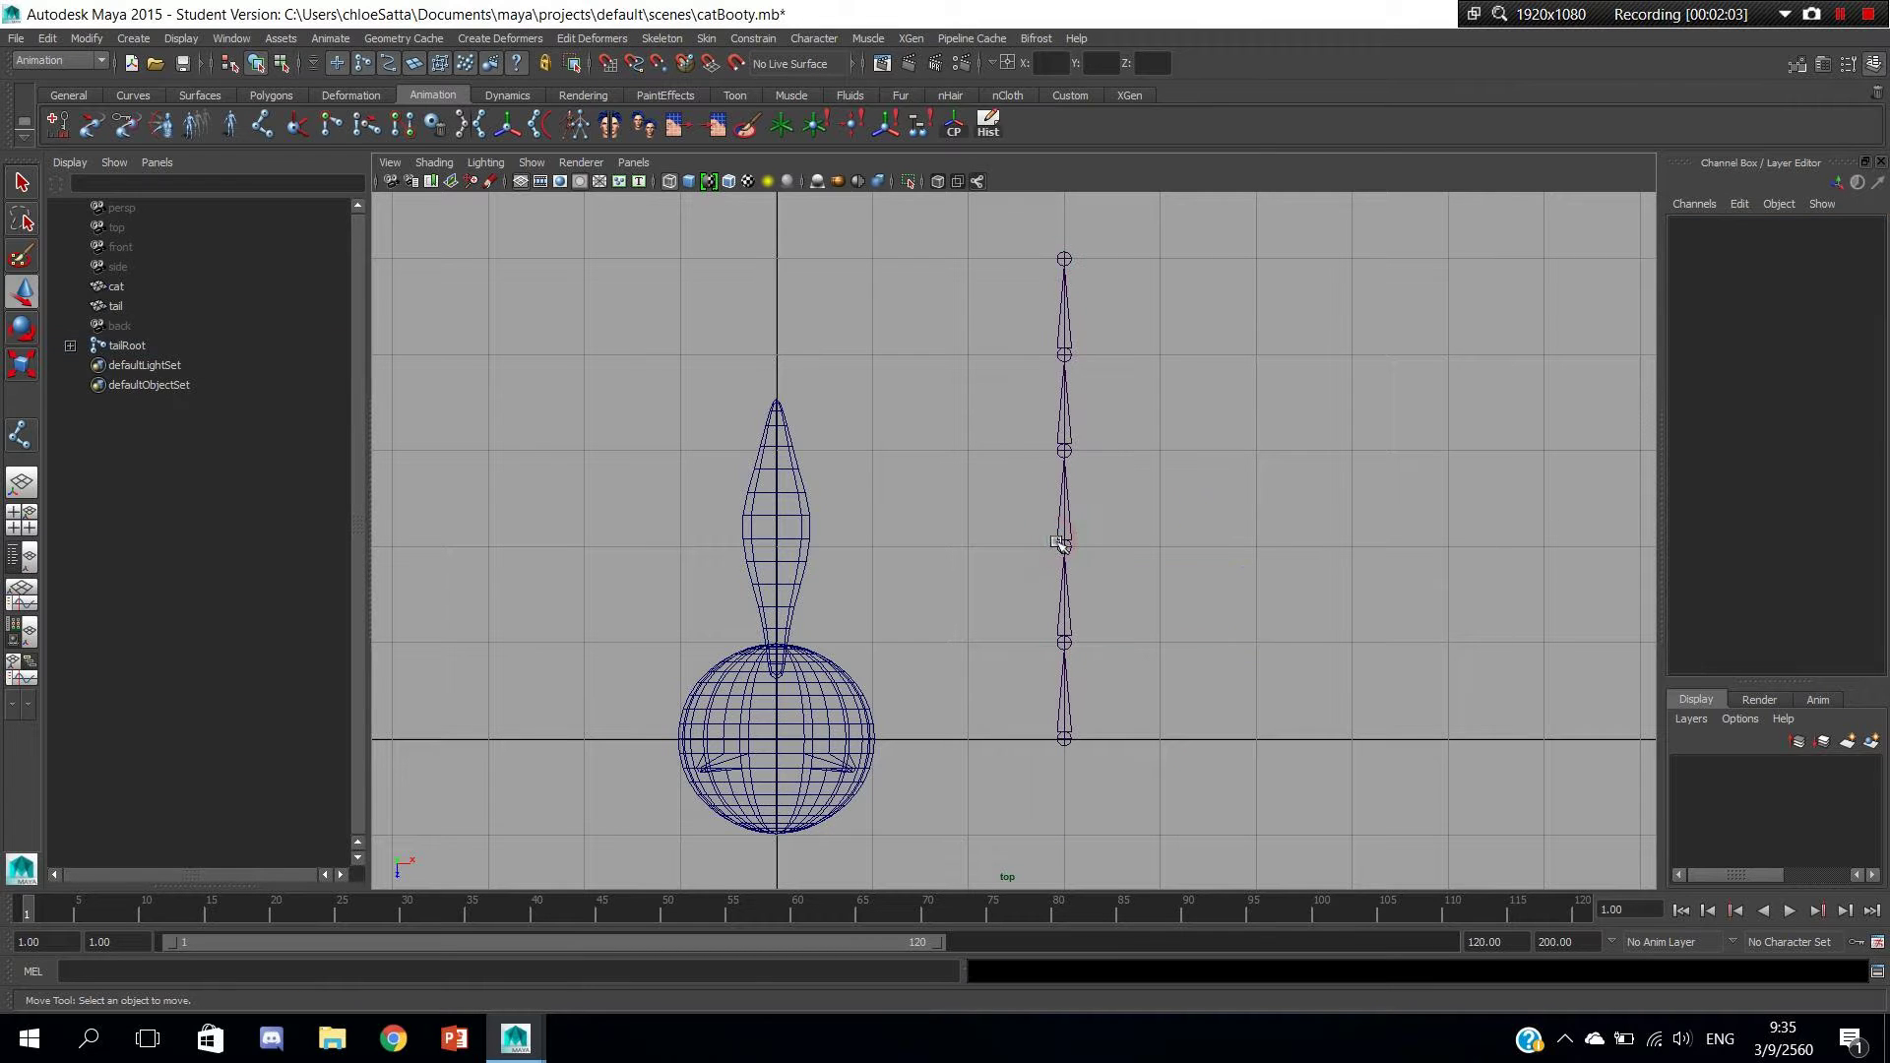
double_click(1762, 224)
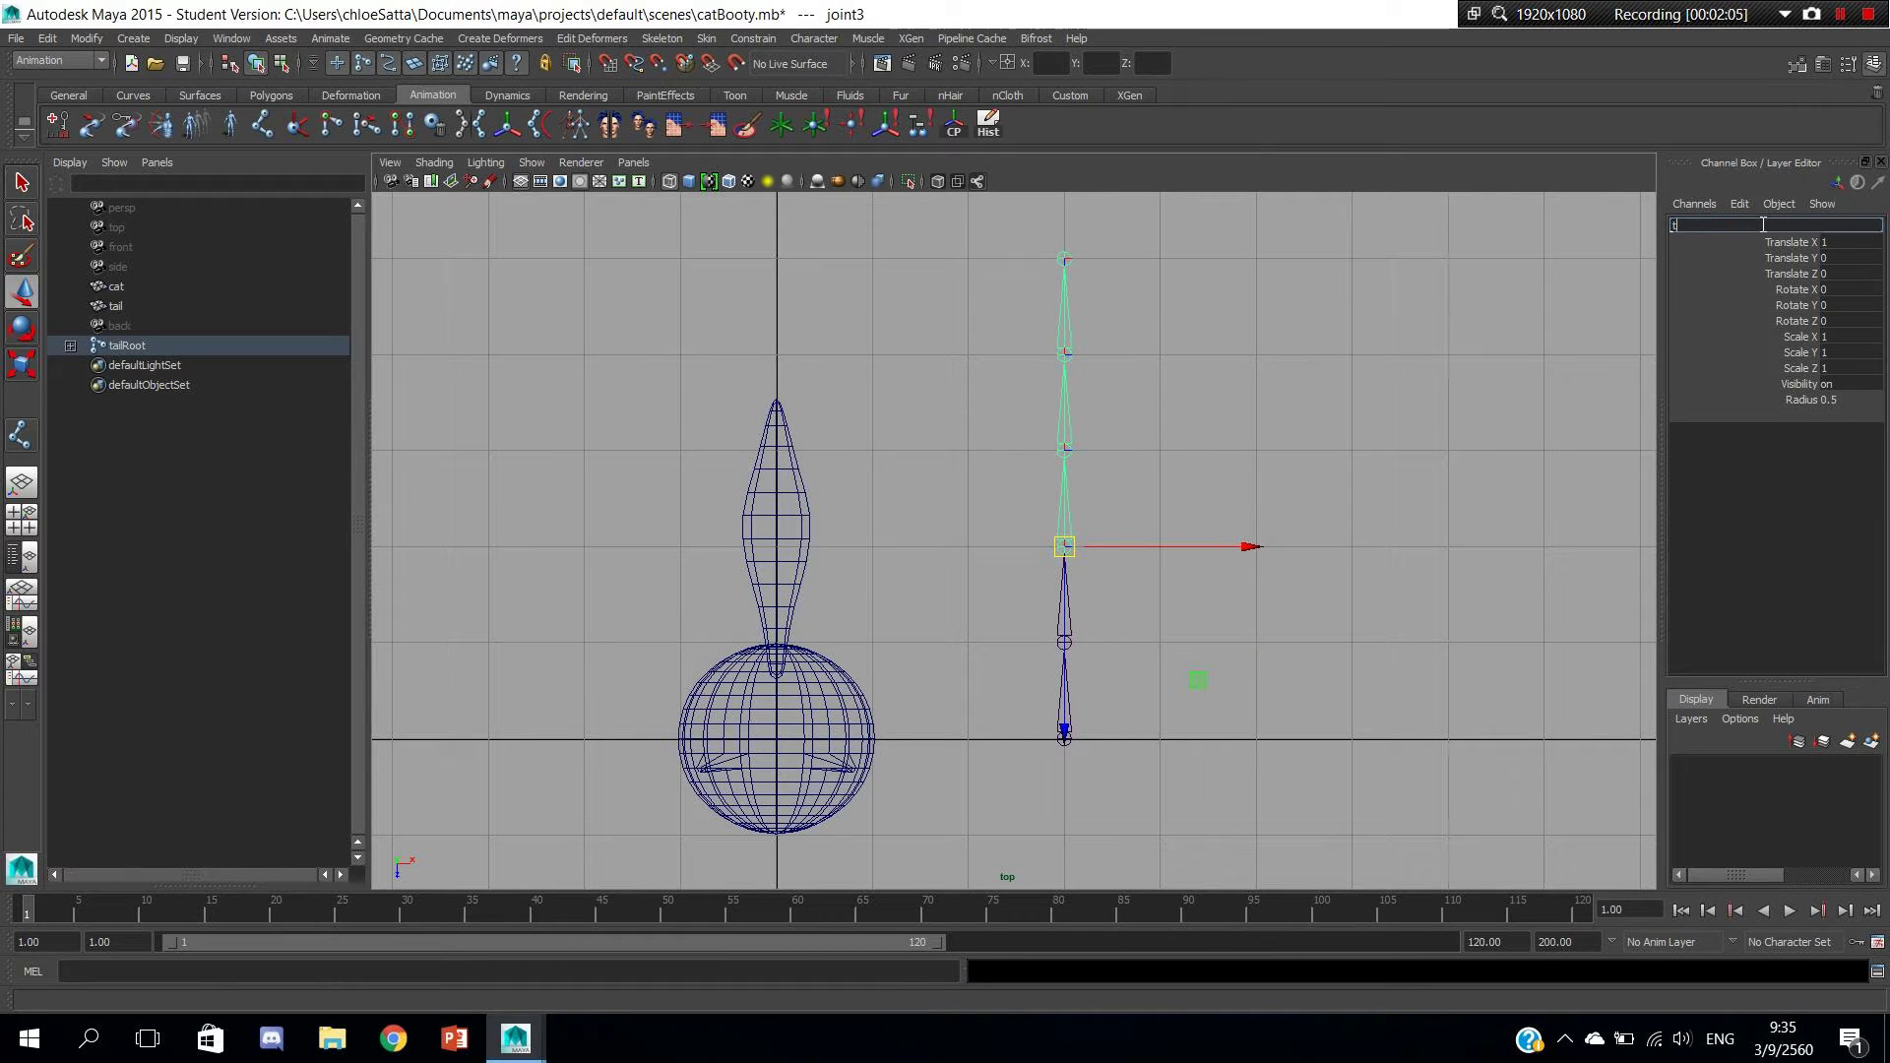
type("tailJoint2")
key("Return")
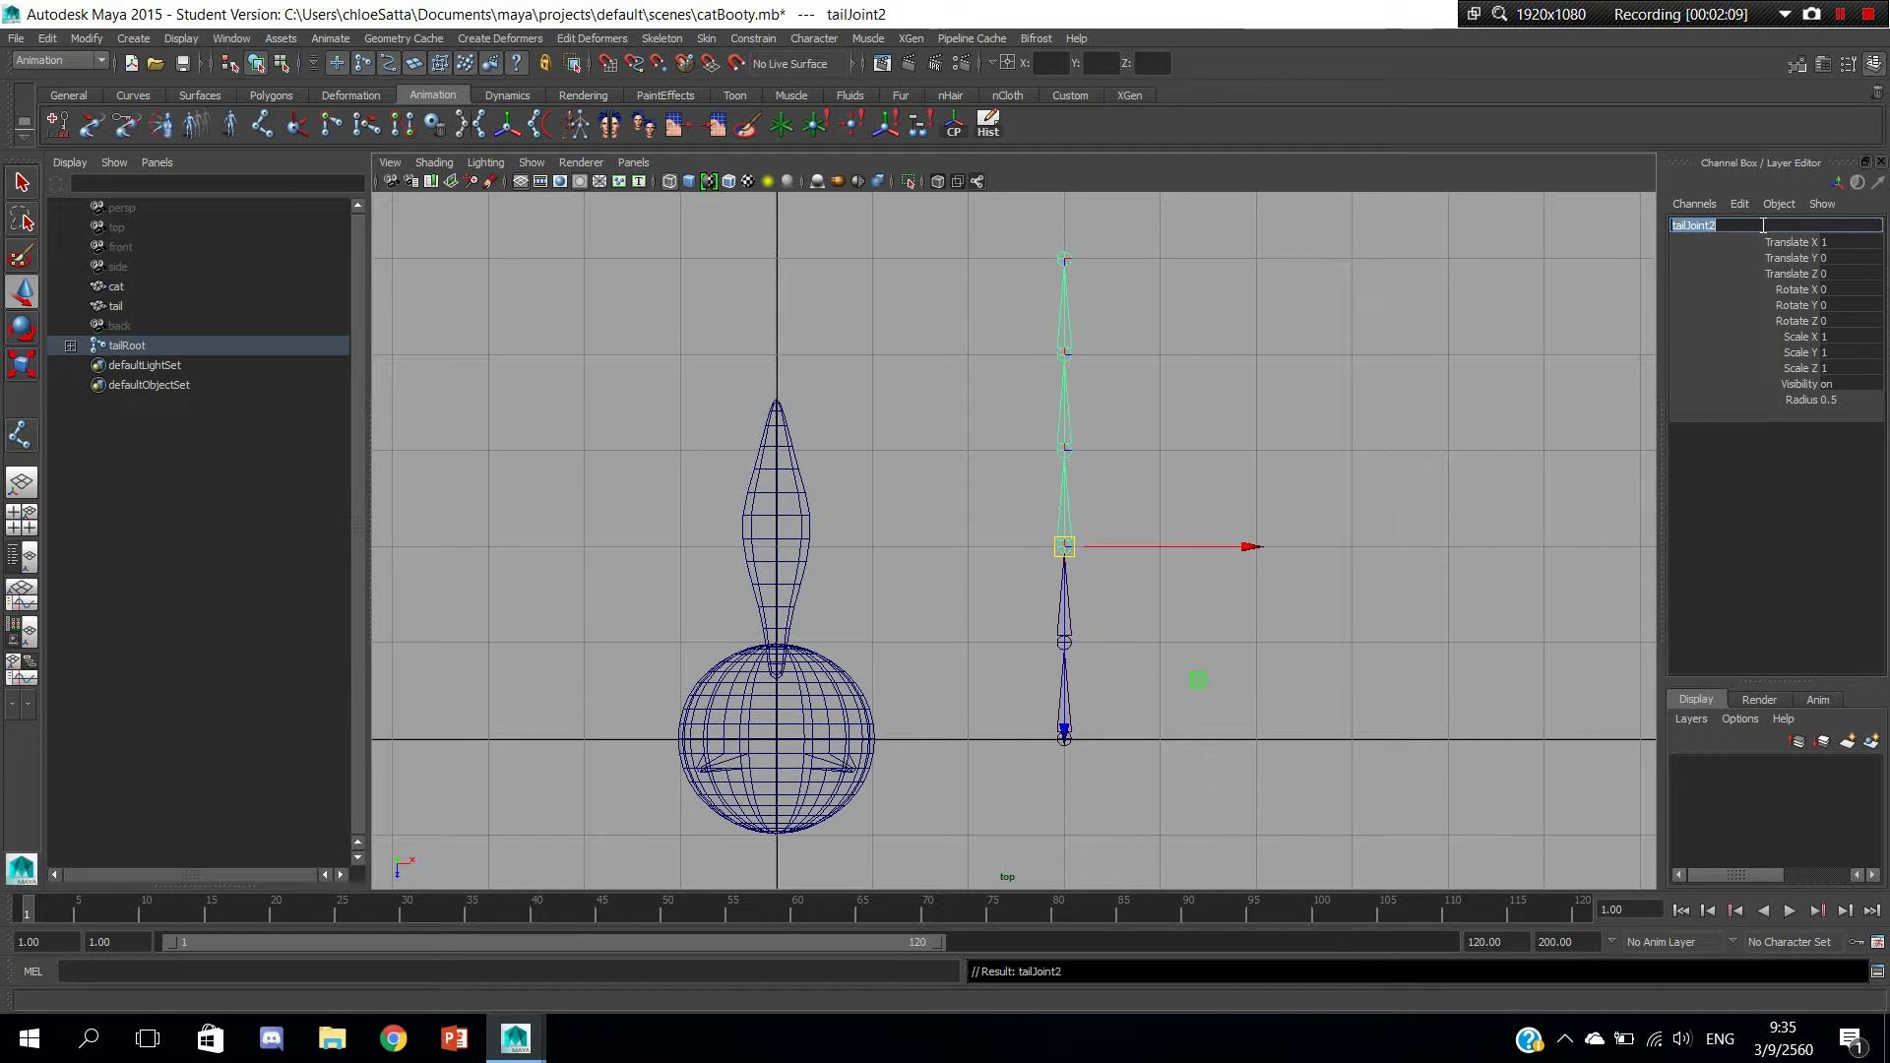
Rename joint4 to tailJoint3.
left_click(1688, 285)
key("e")
key("Down")
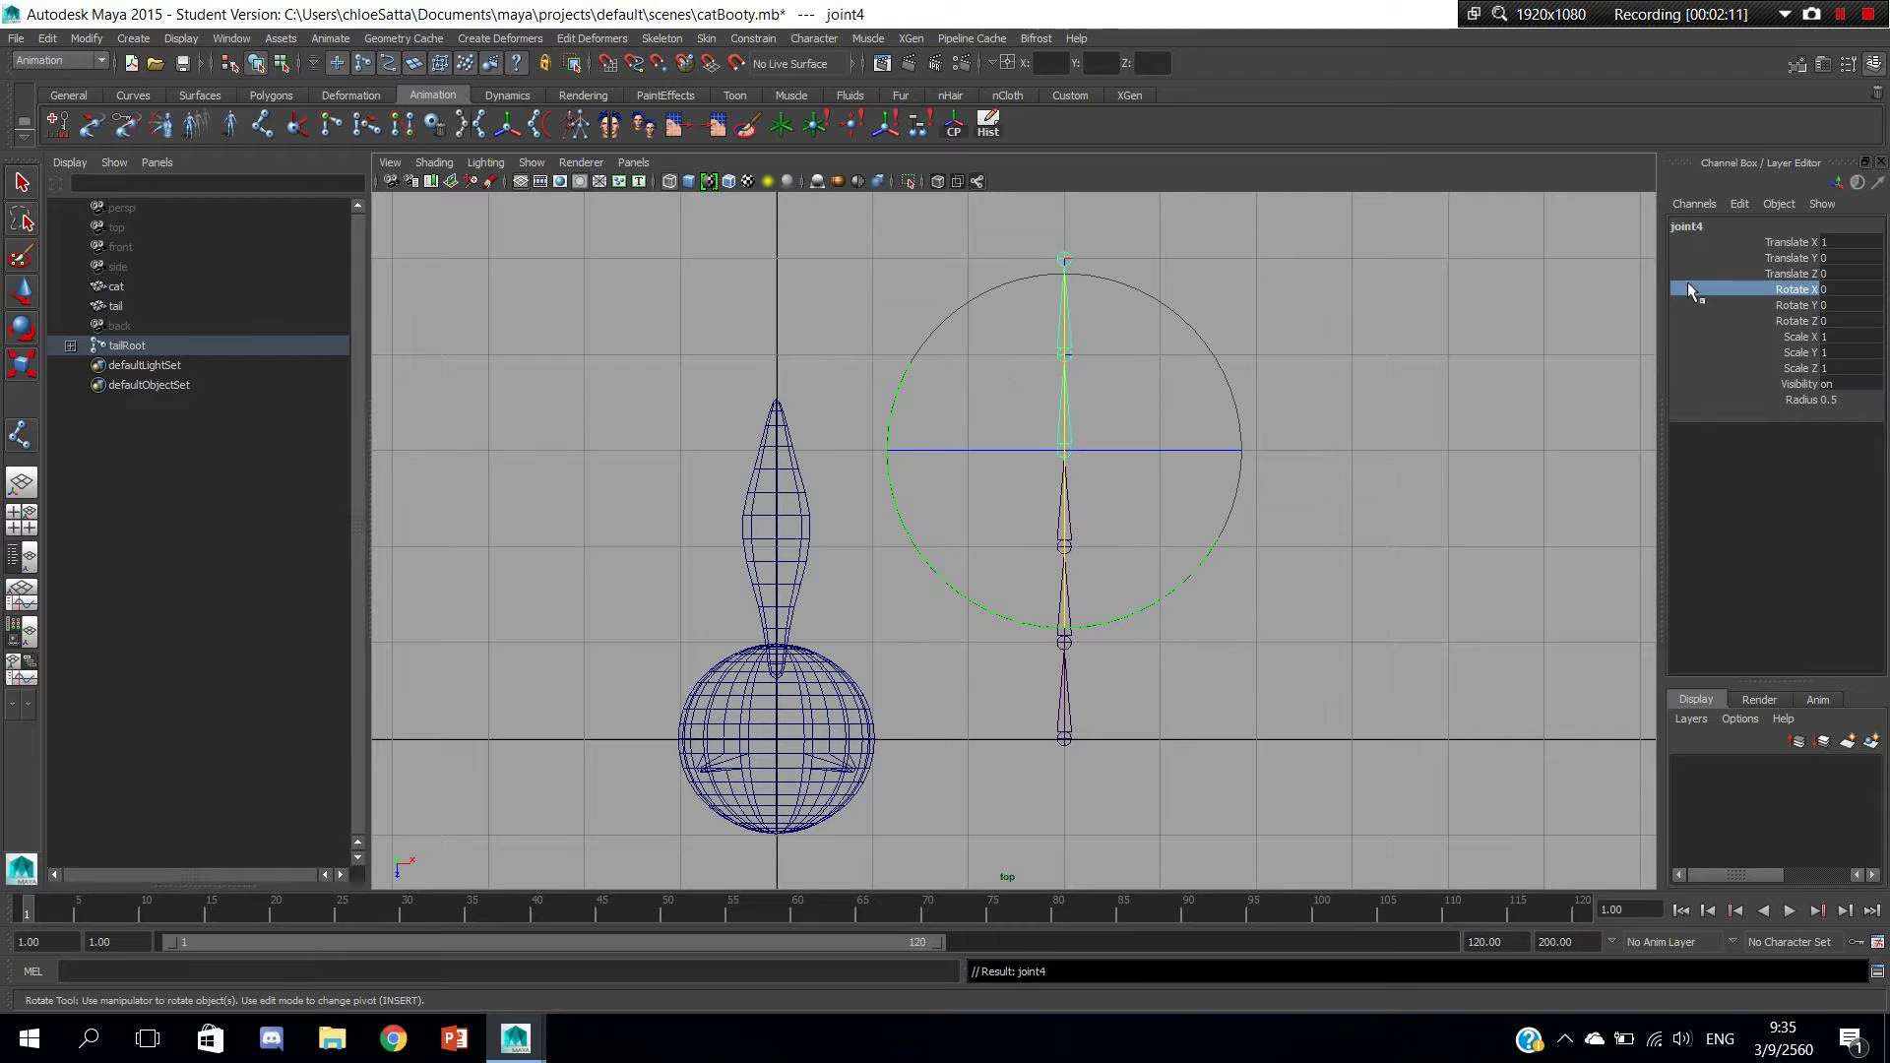
double_click(1728, 226)
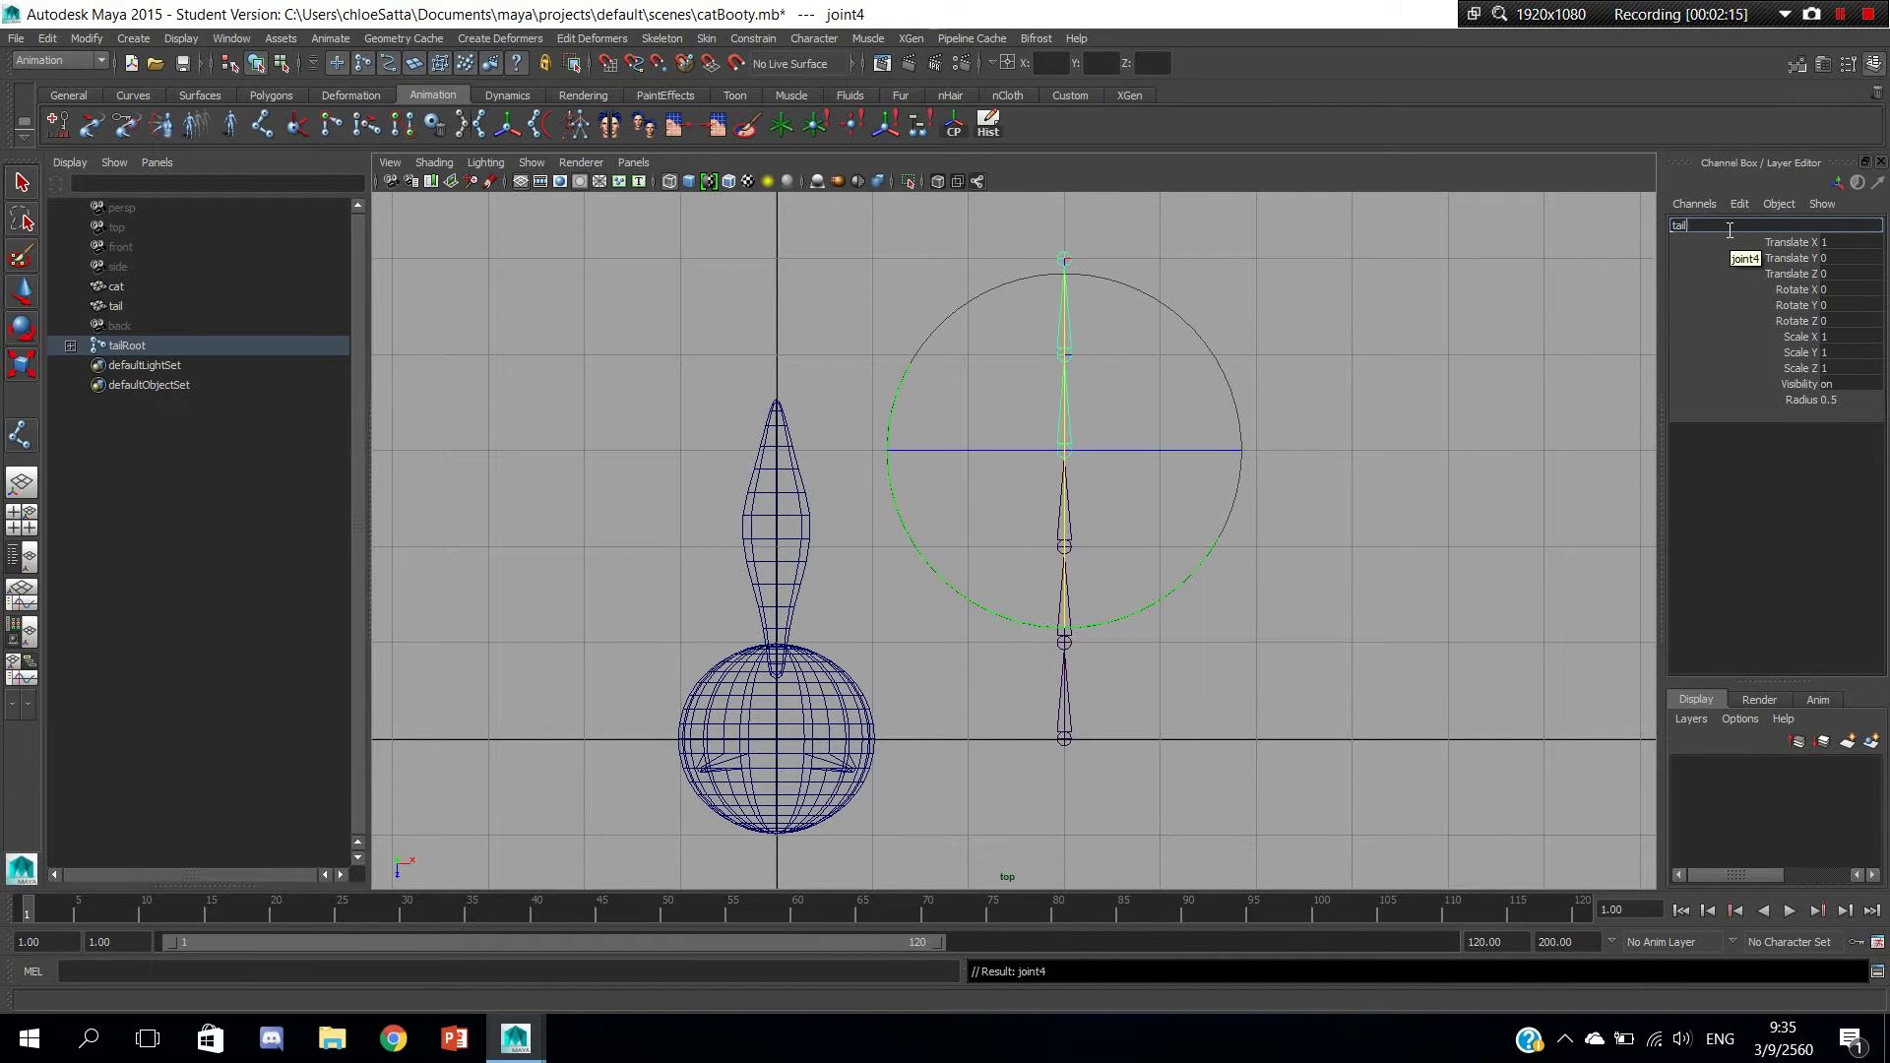
key("Return")
key("w")
left_click(1703, 262)
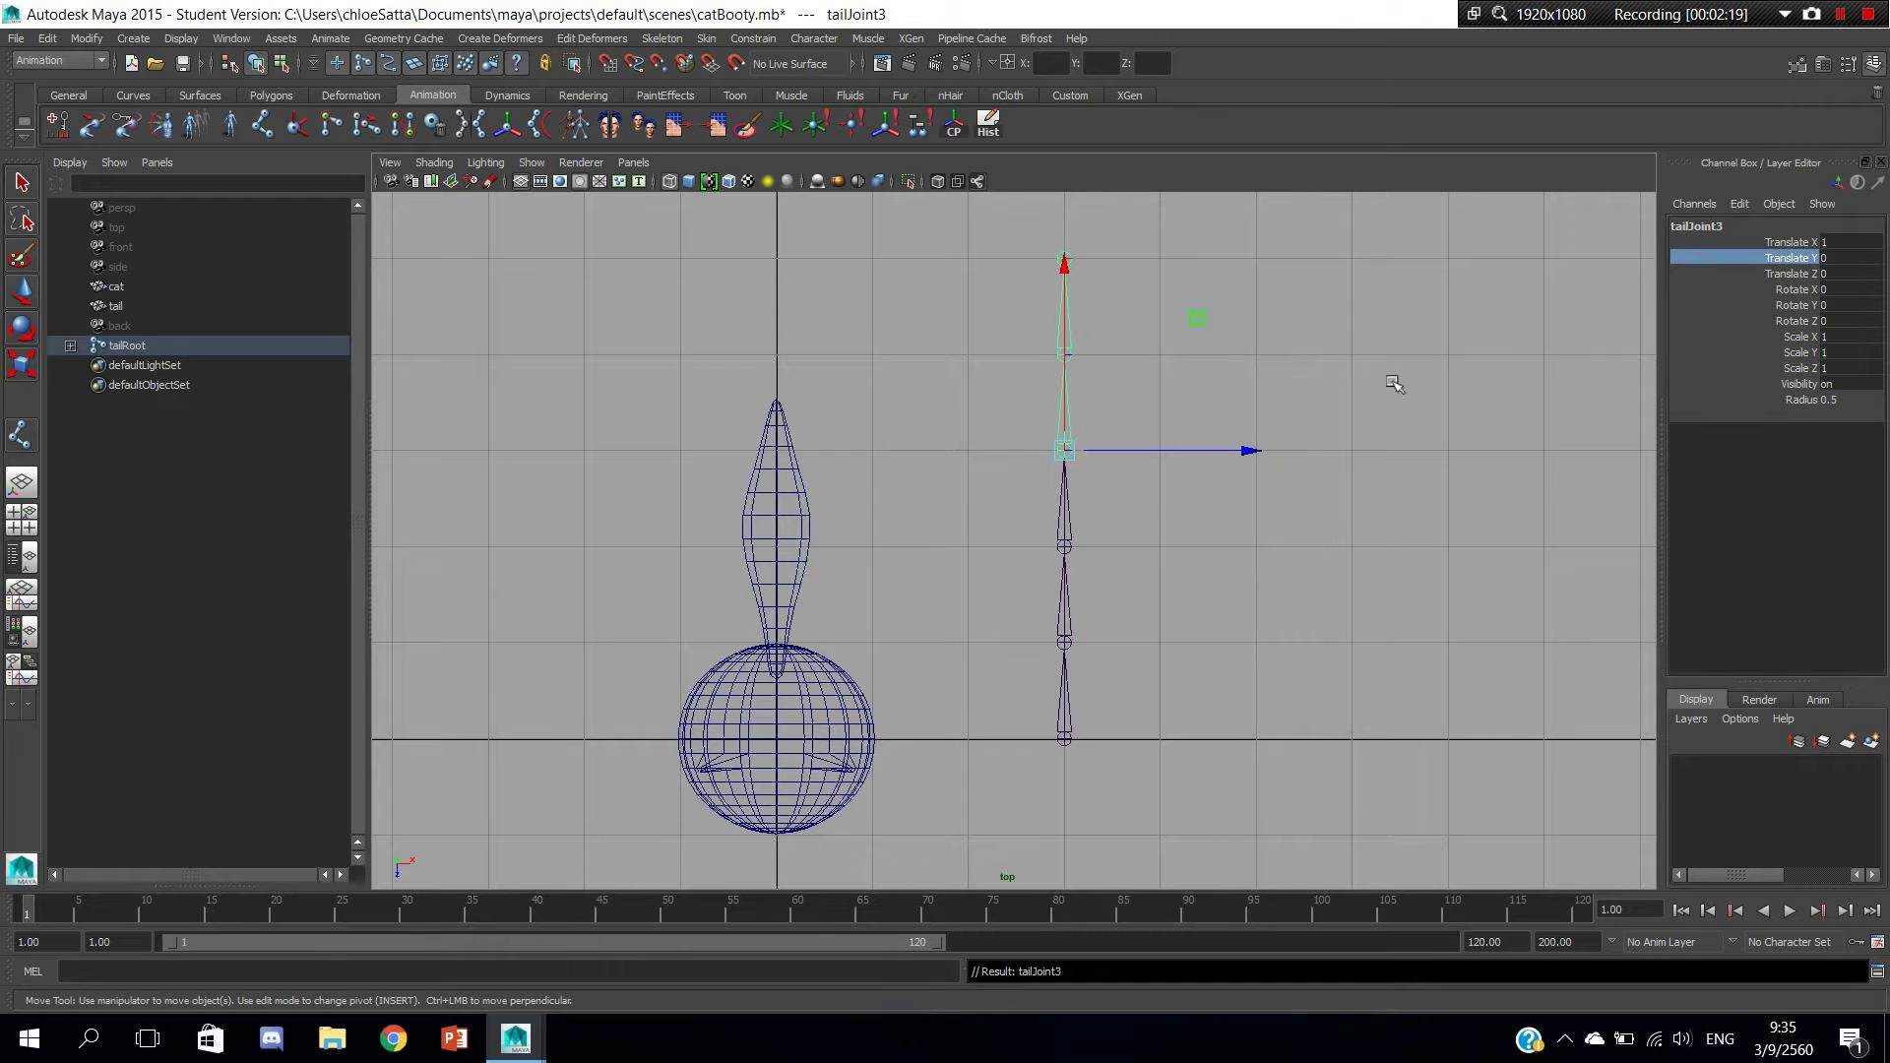
Rename joint5 to tailJoint4 and the last joint to tailTip, then deselect.
key("Down")
double_click(1688, 228)
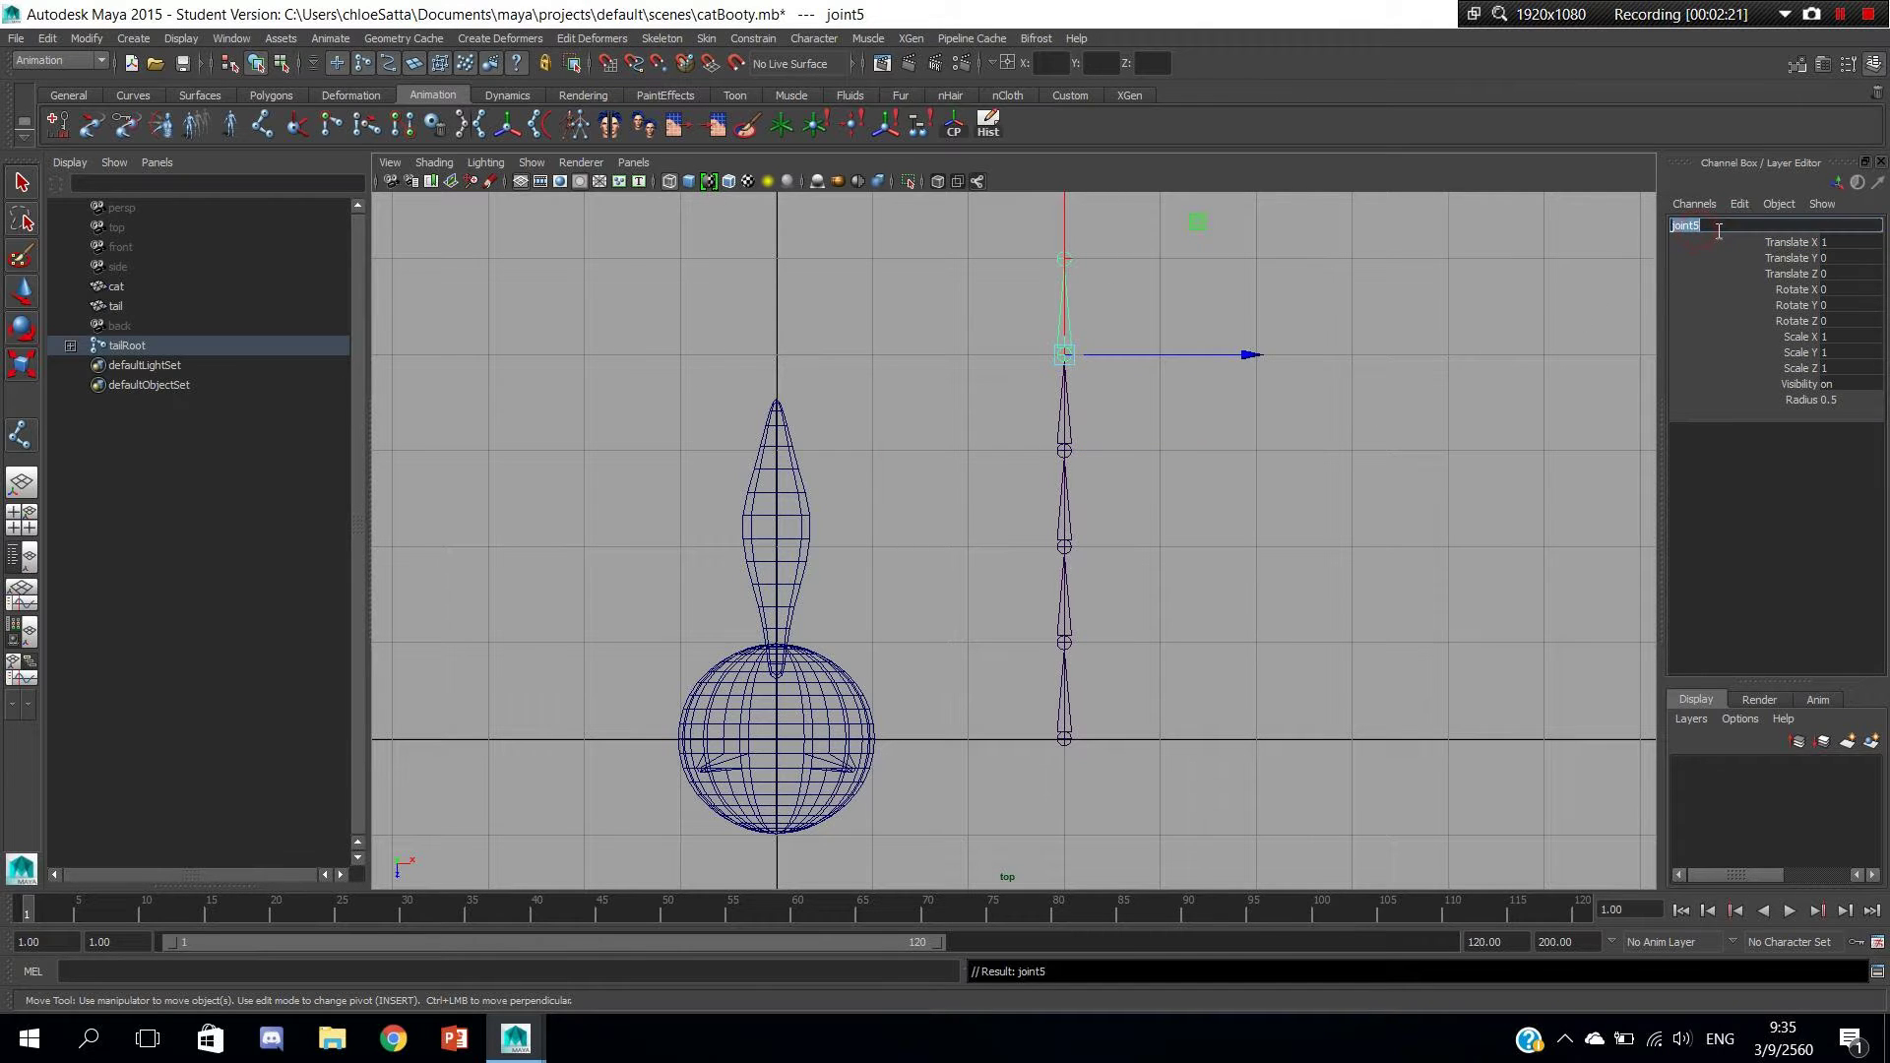
type("tailJ")
key("Return")
middle_click_drag(1341, 441, 1346, 485, "alt")
key("Down")
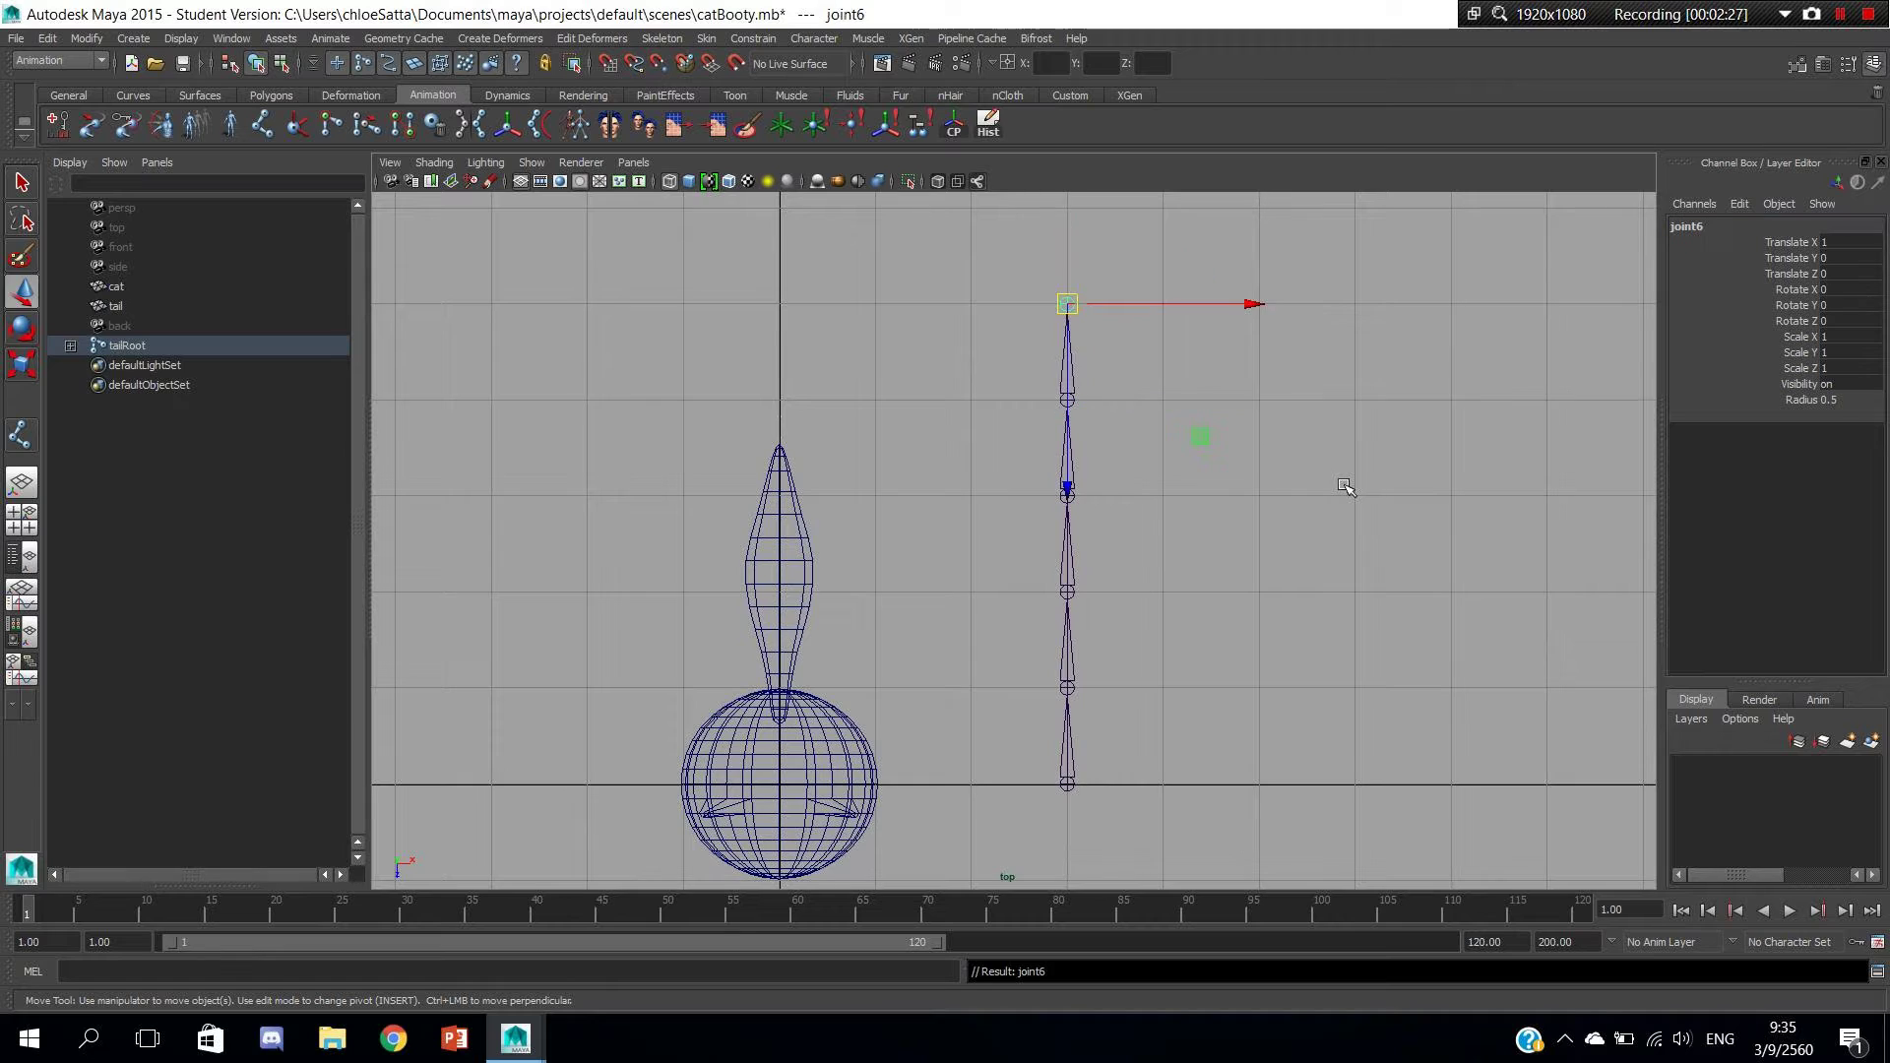
double_click(1743, 228)
type("tailTip")
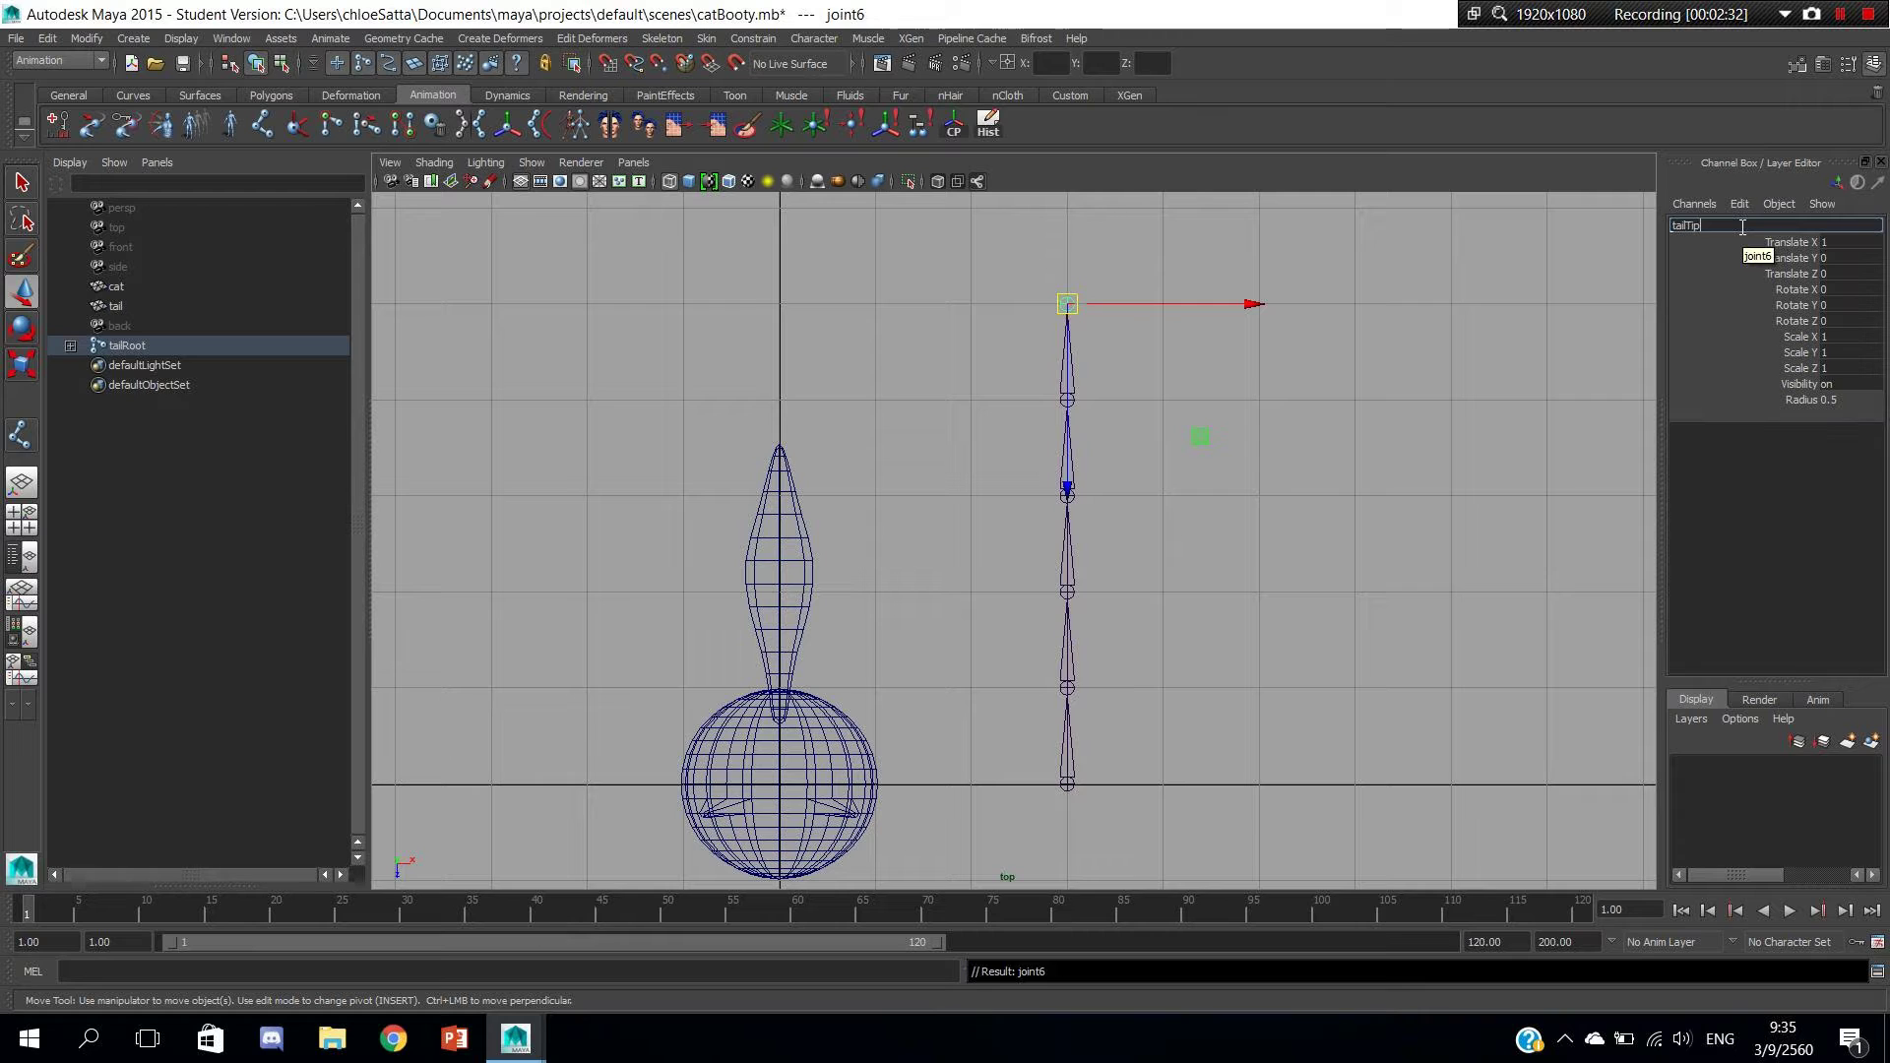
key("Return")
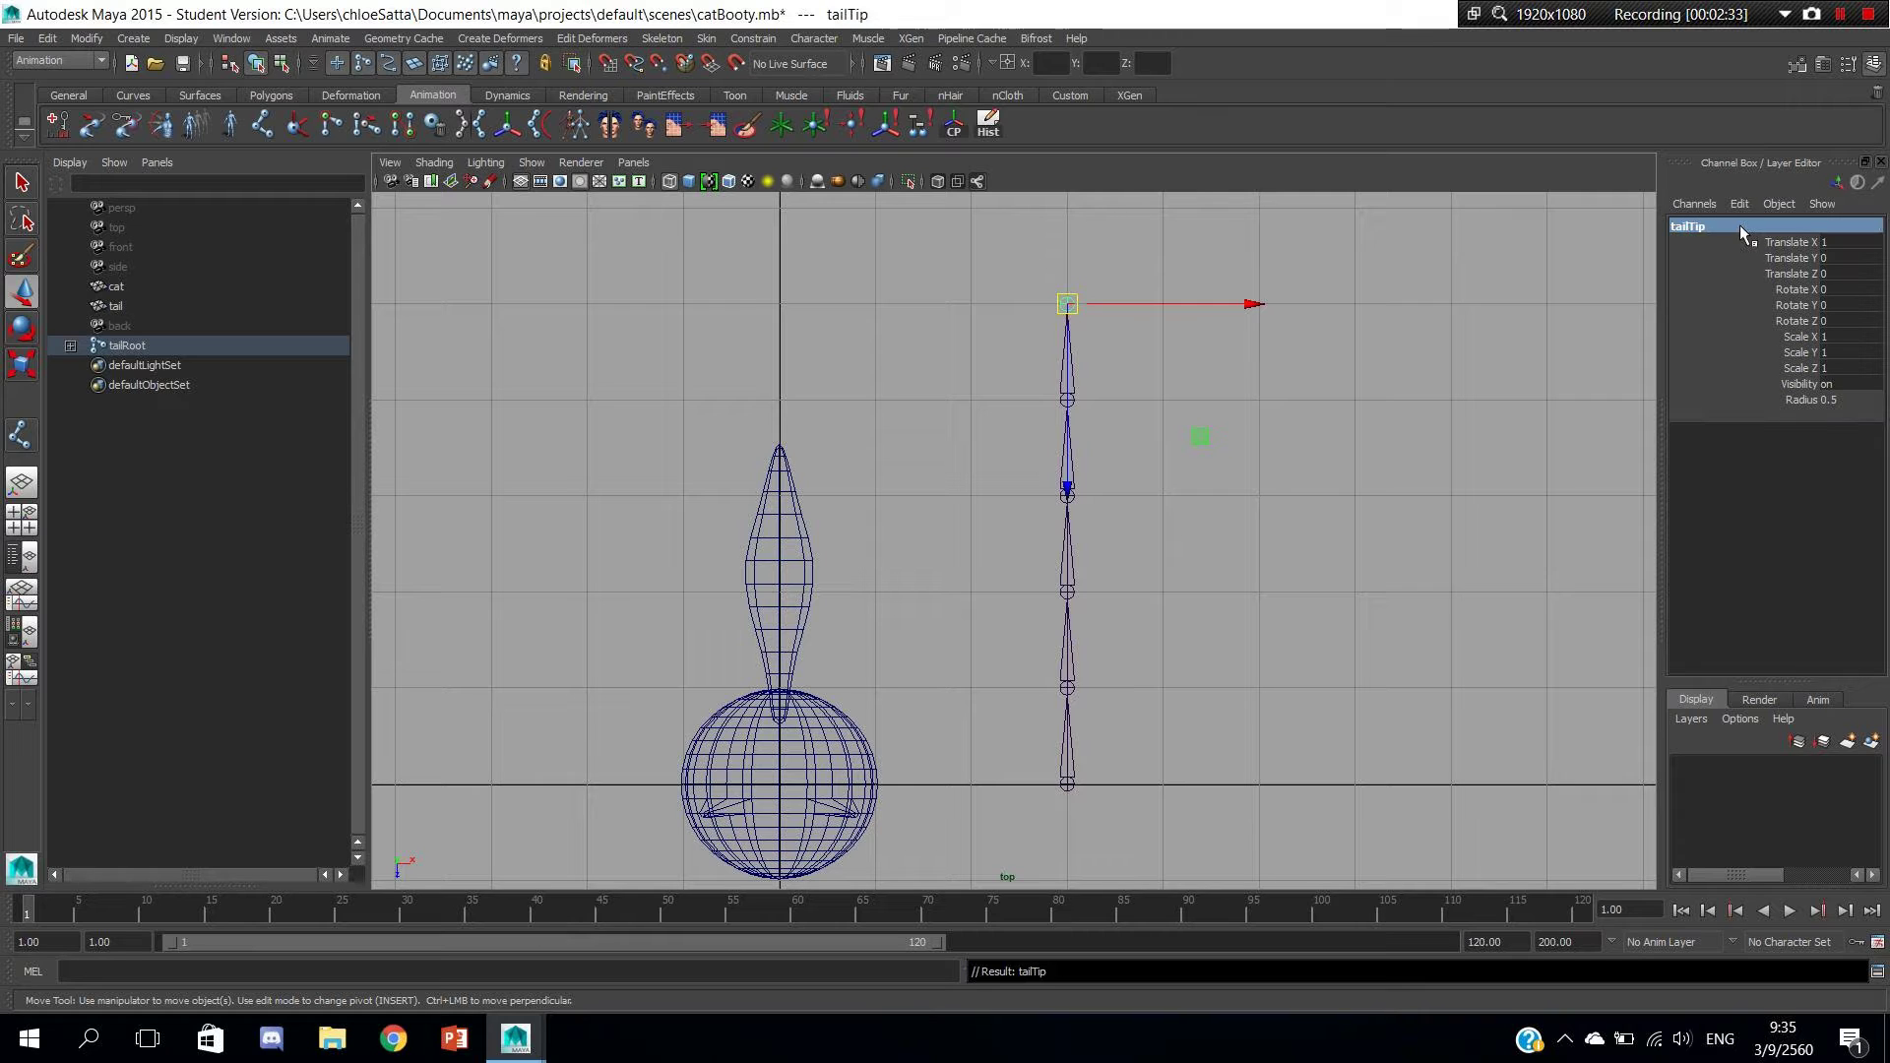
left_click(1246, 658)
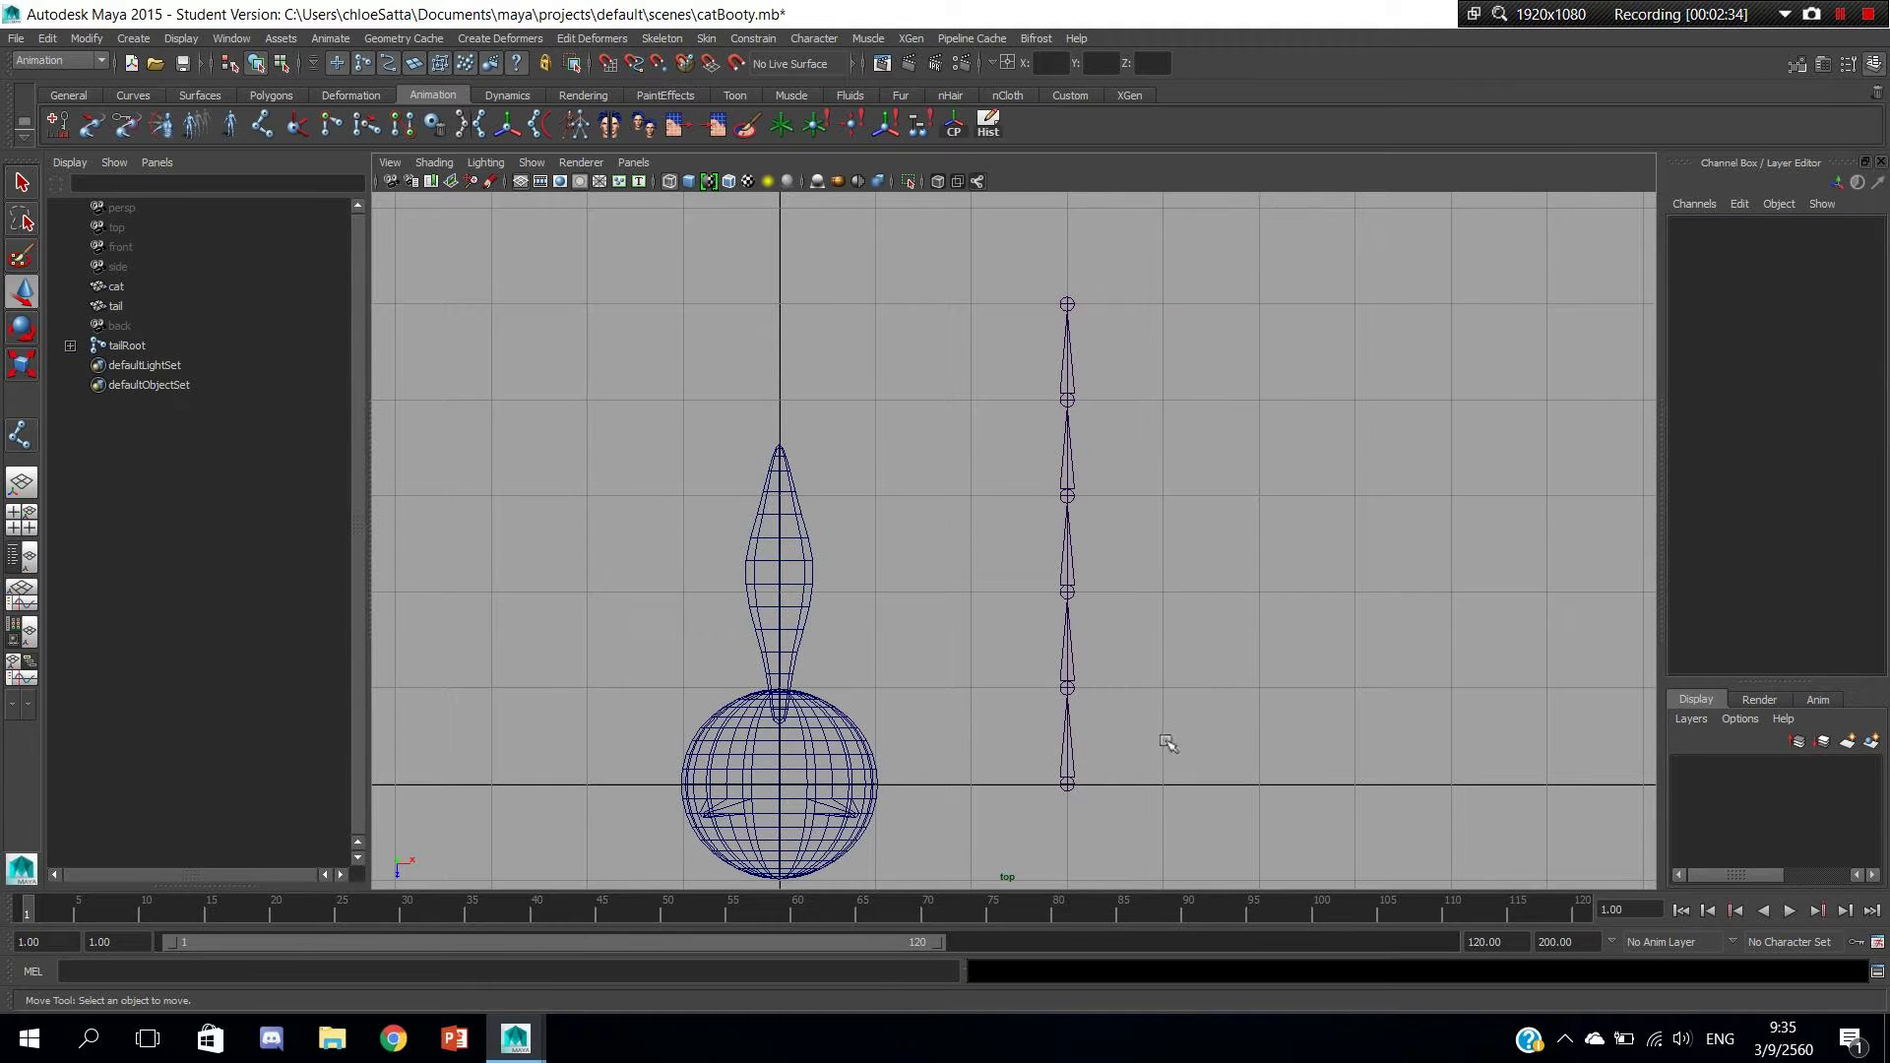
middle_click_drag(1169, 747, 1315, 701, "alt")
key("space")
mouse_move(1316, 699)
left_mouse_down()
mouse_move(1317, 654)
mouse_move(1350, 718)
mouse_move(1194, 654)
mouse_move(1182, 676)
left_mouse_up()
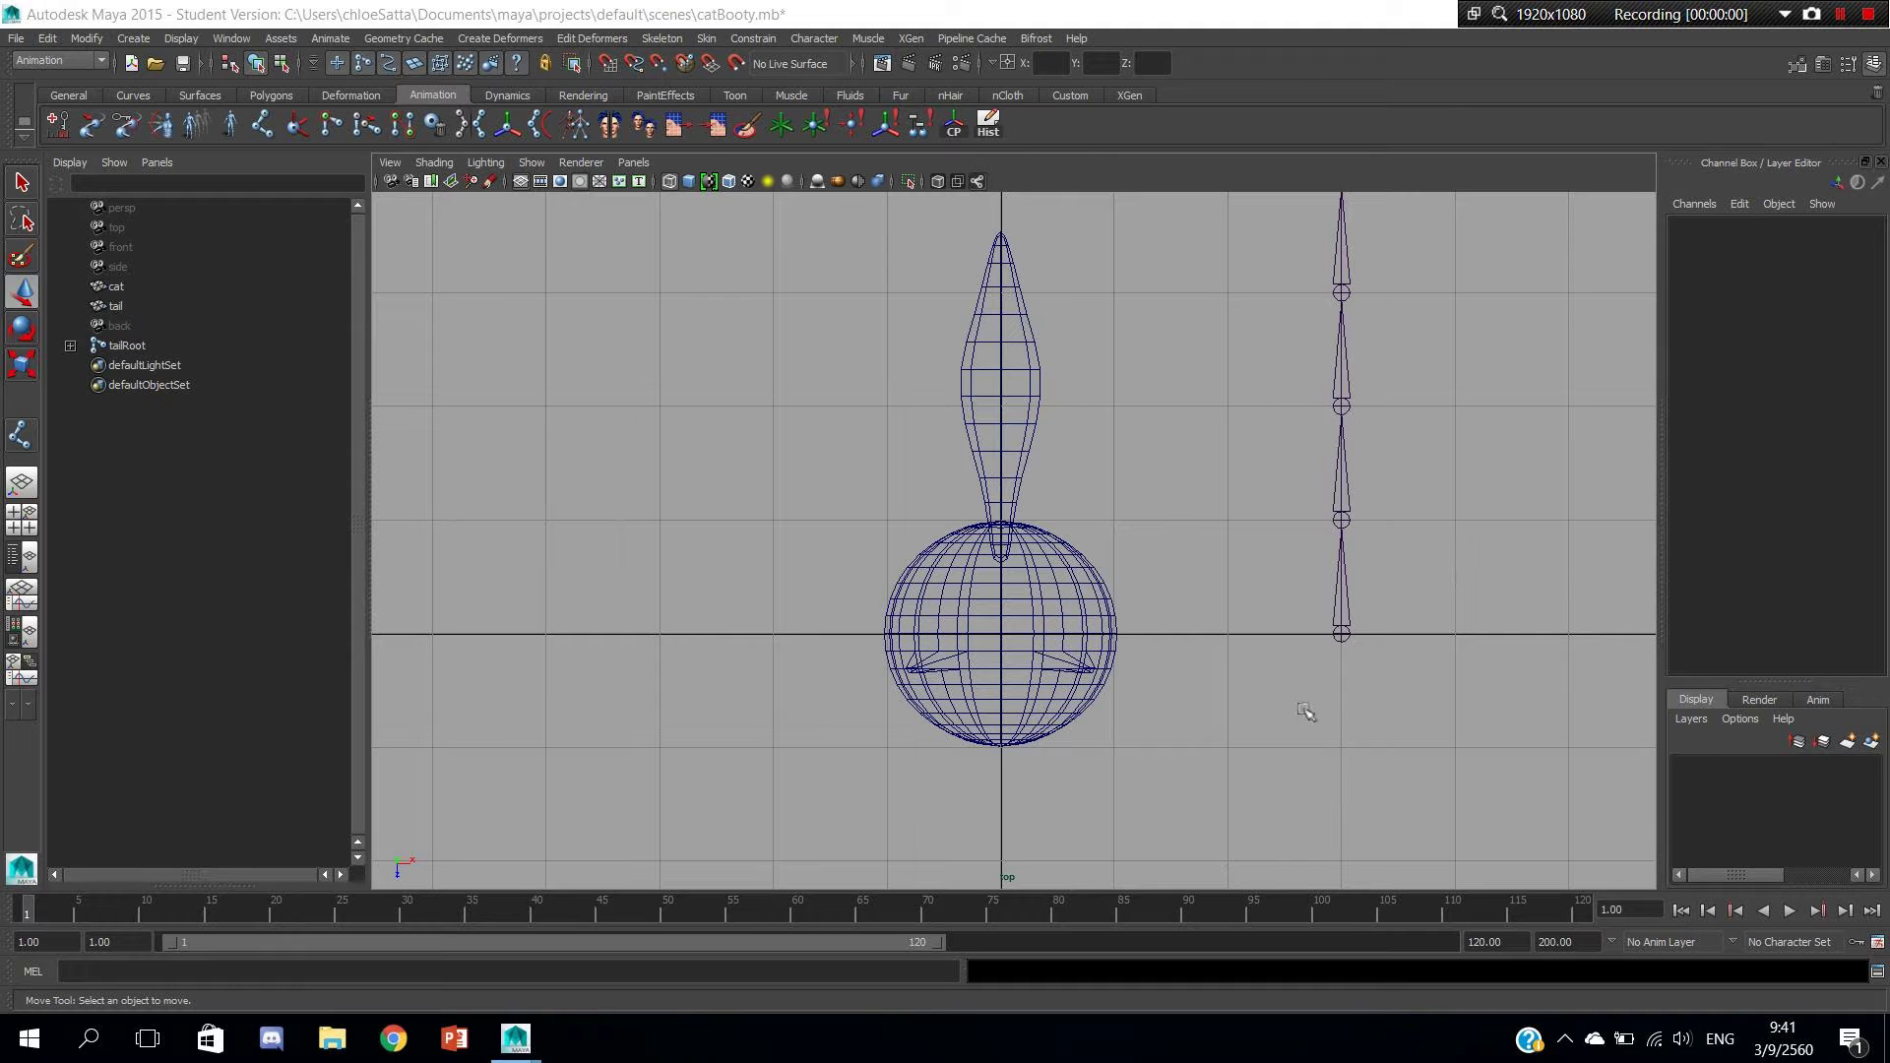
middle_click_drag(1375, 699, 1238, 748, "alt")
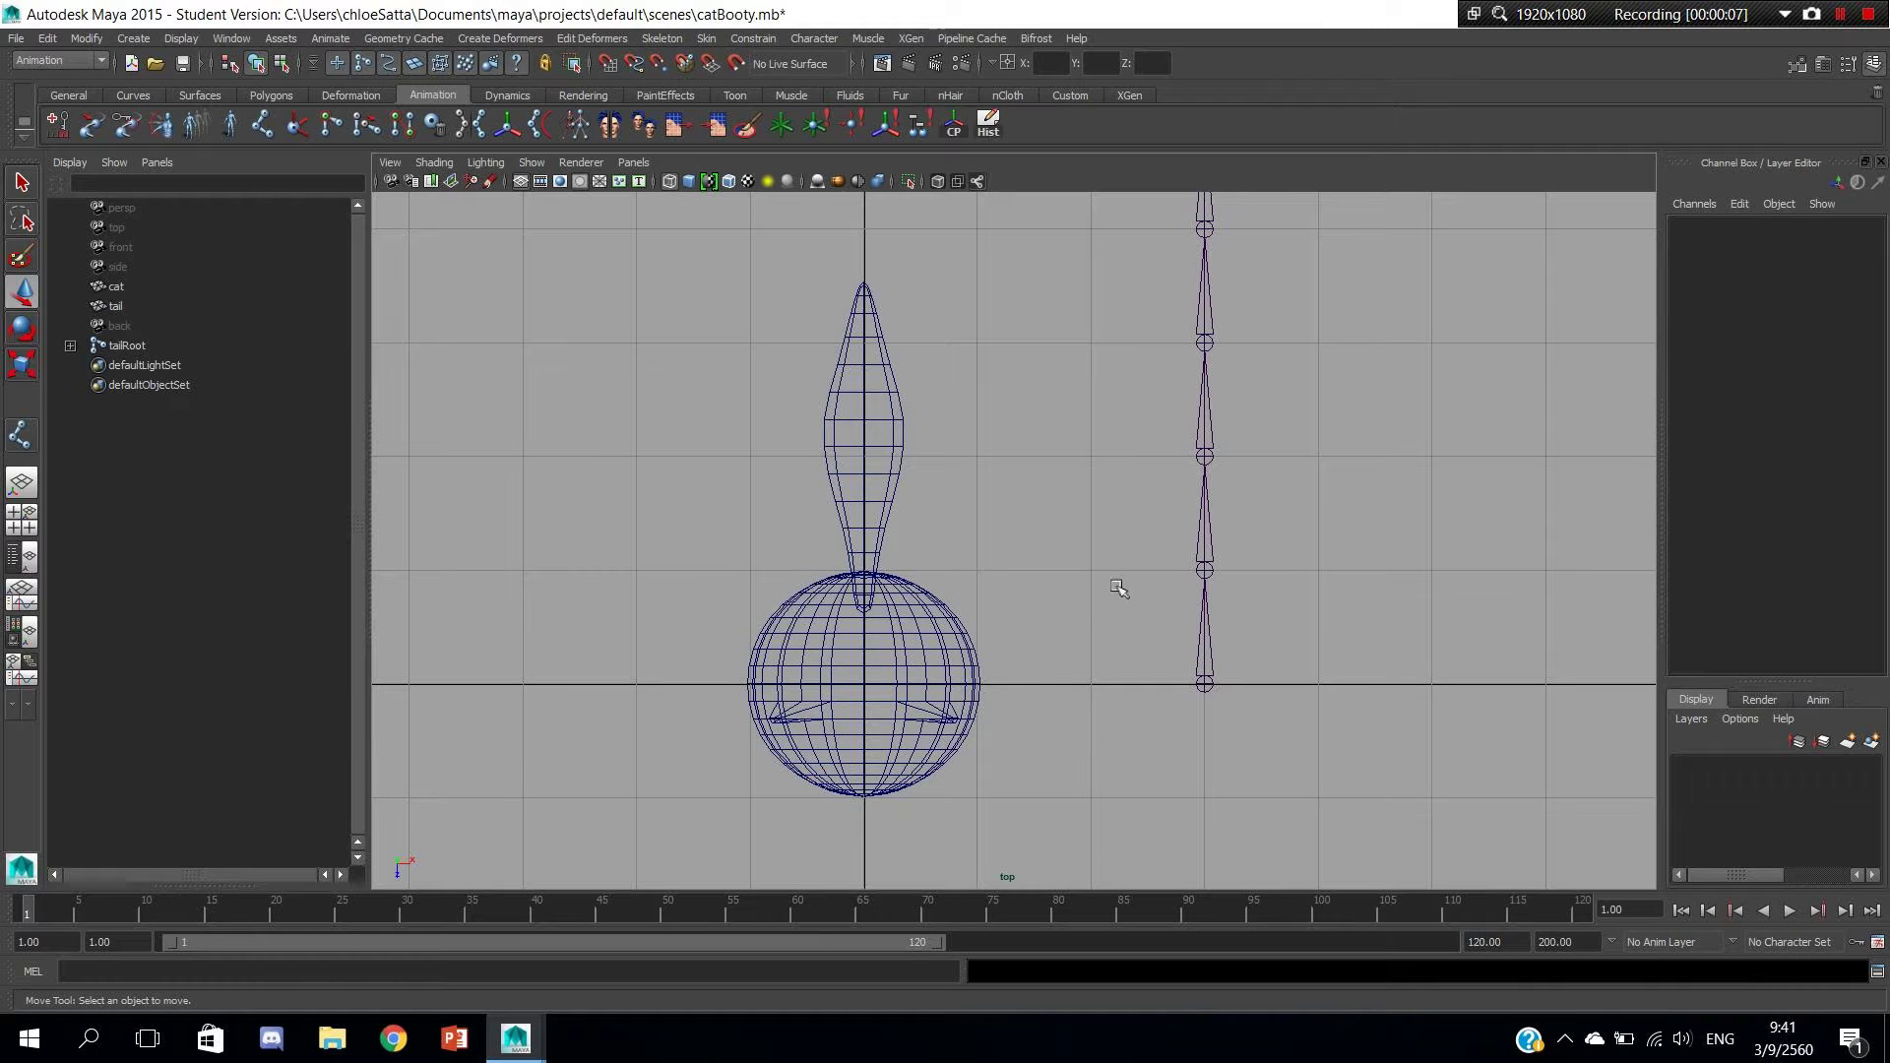
scroll(1130, 594, "up", 1)
scroll(1219, 673, "up", 1)
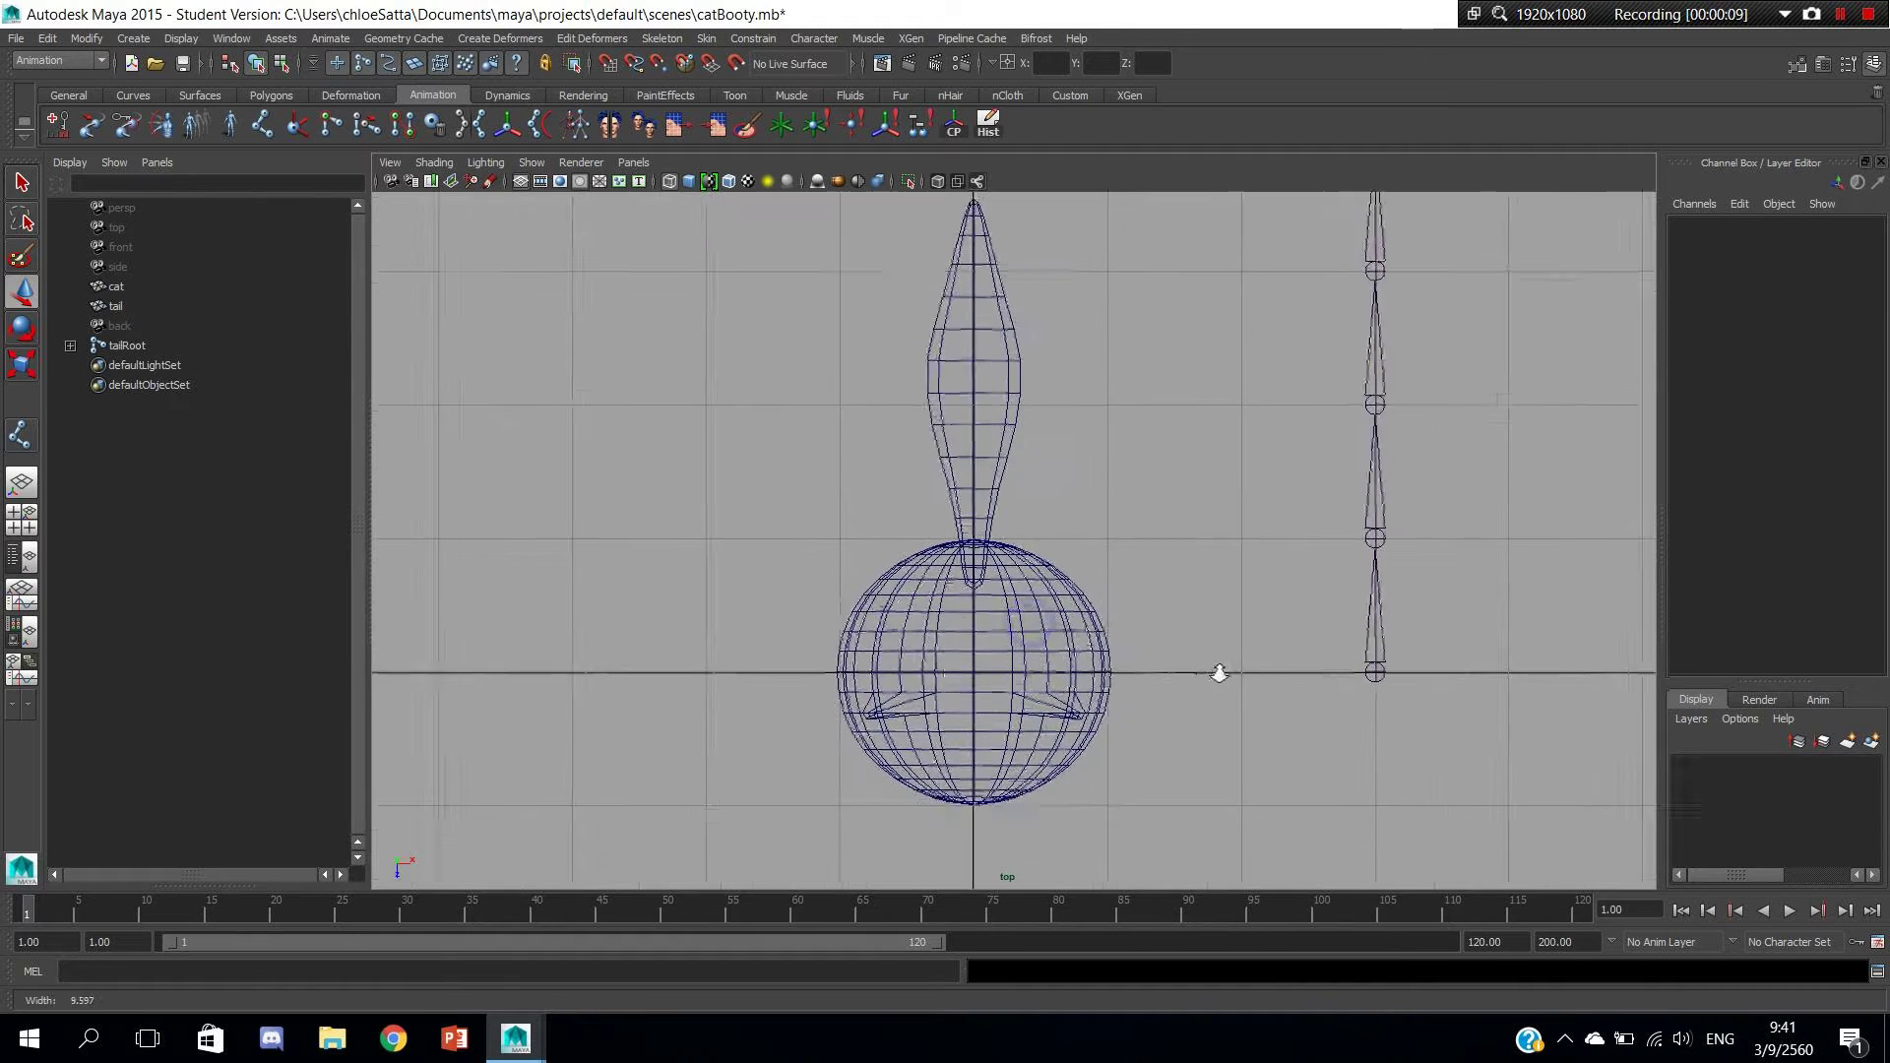
scroll(1219, 672, "up", 1)
scroll(1260, 665, "up", 1)
scroll(1320, 650, "up", 1)
scroll(1367, 642, "up", 1)
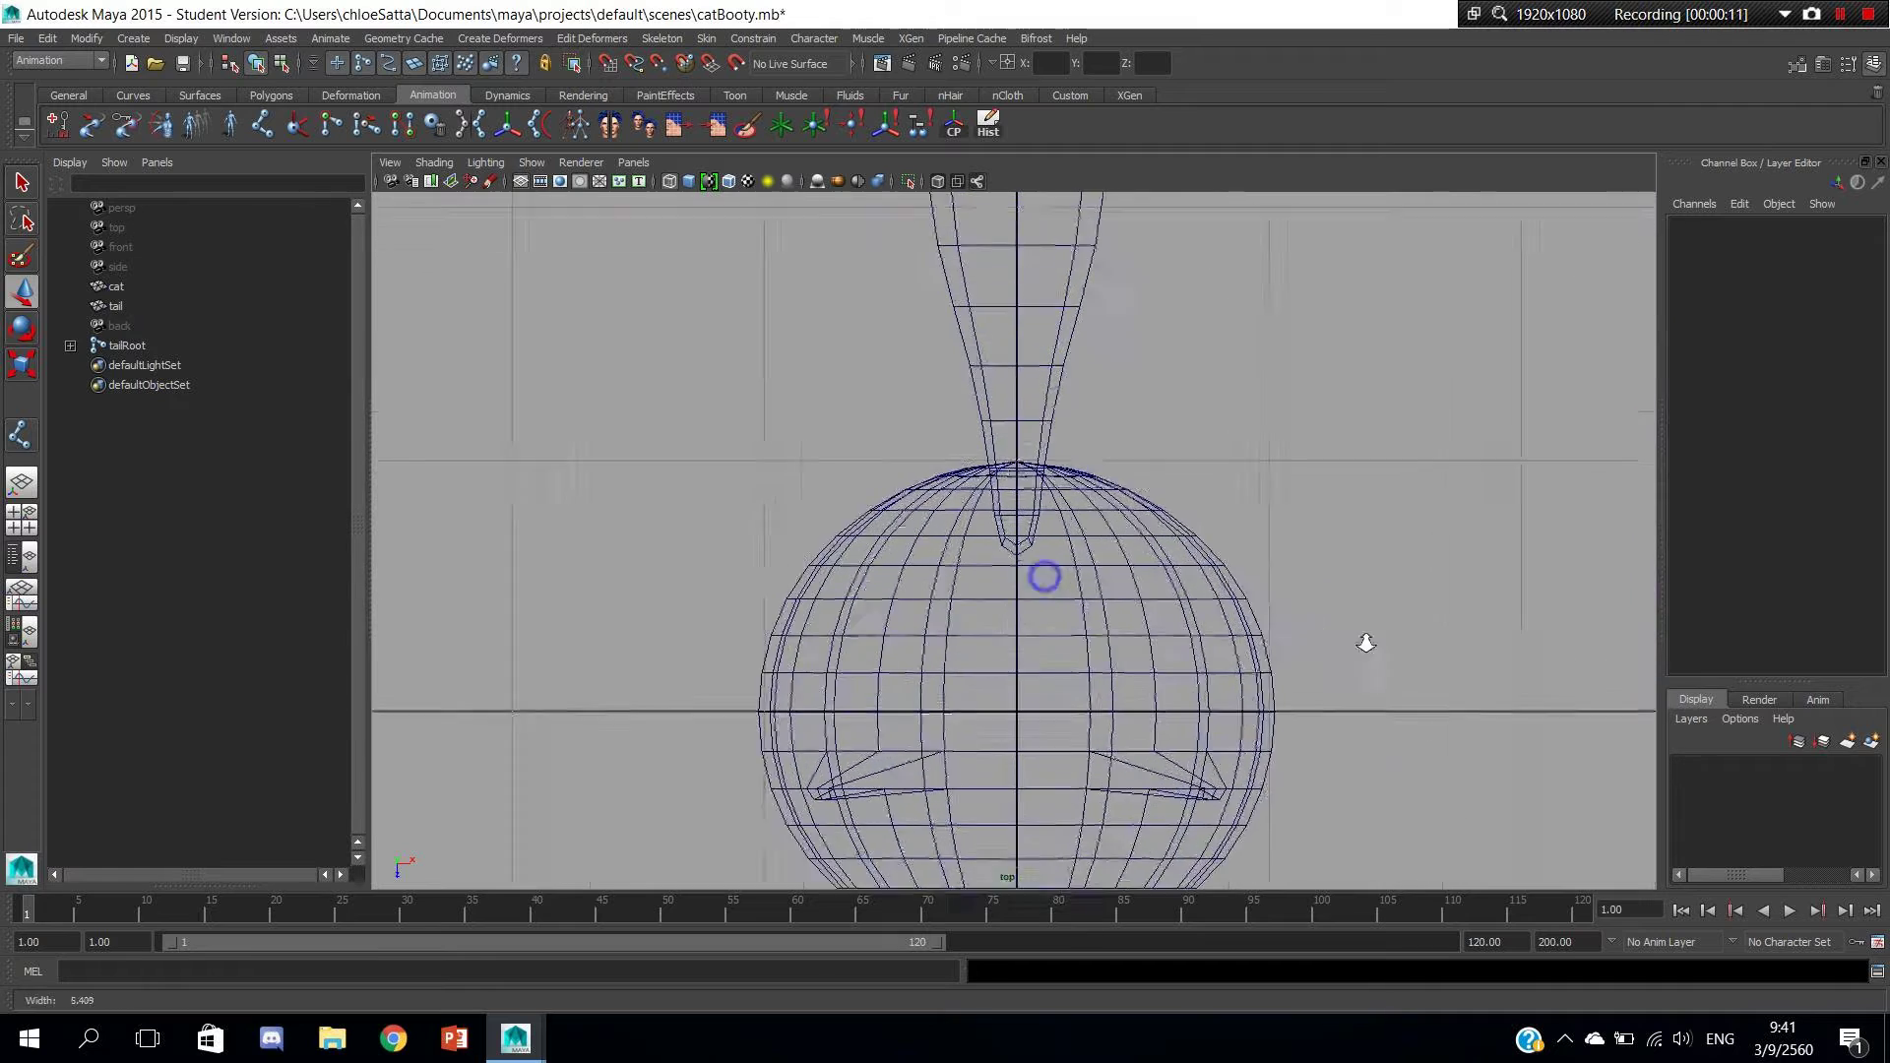
scroll(1367, 642, "up", 2)
scroll(1230, 621, "up", 1)
scroll(1169, 611, "up", 1)
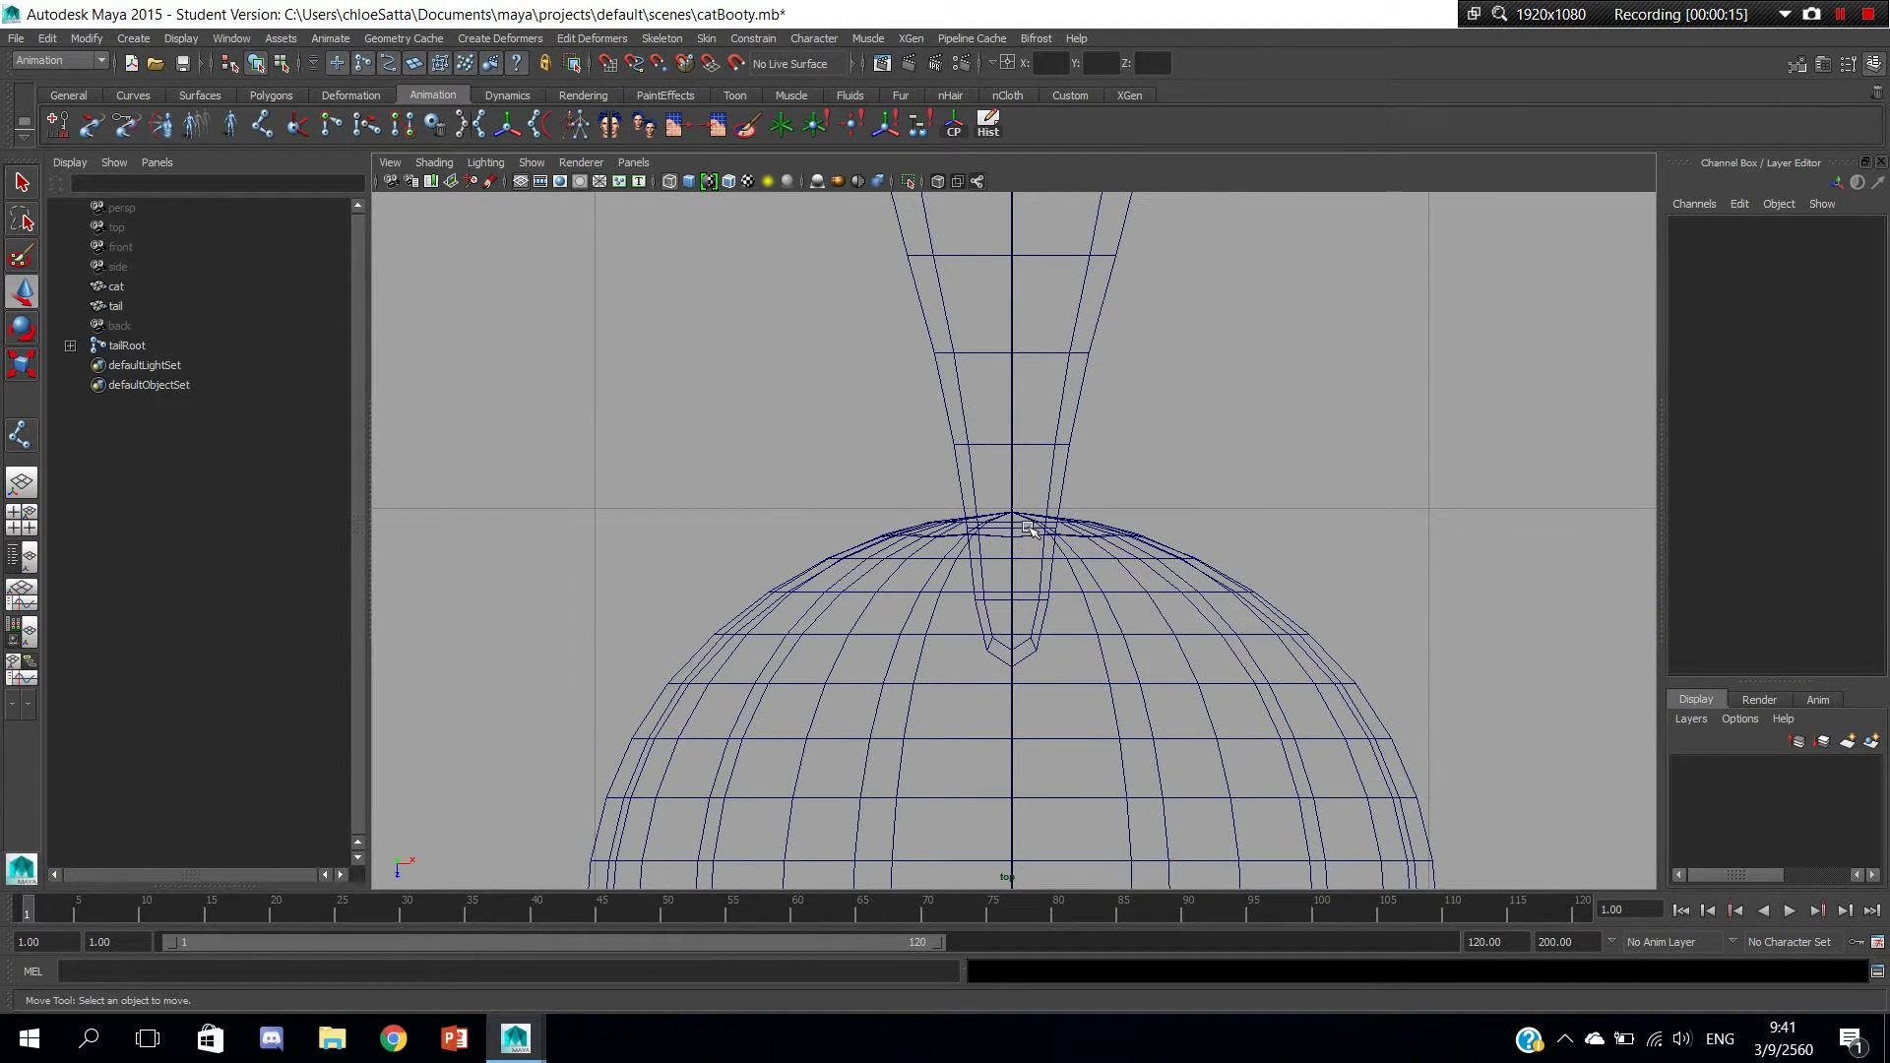
scroll(1044, 532, "up", 1)
scroll(1497, 604, "up", 2)
scroll(1232, 621, "up", 1)
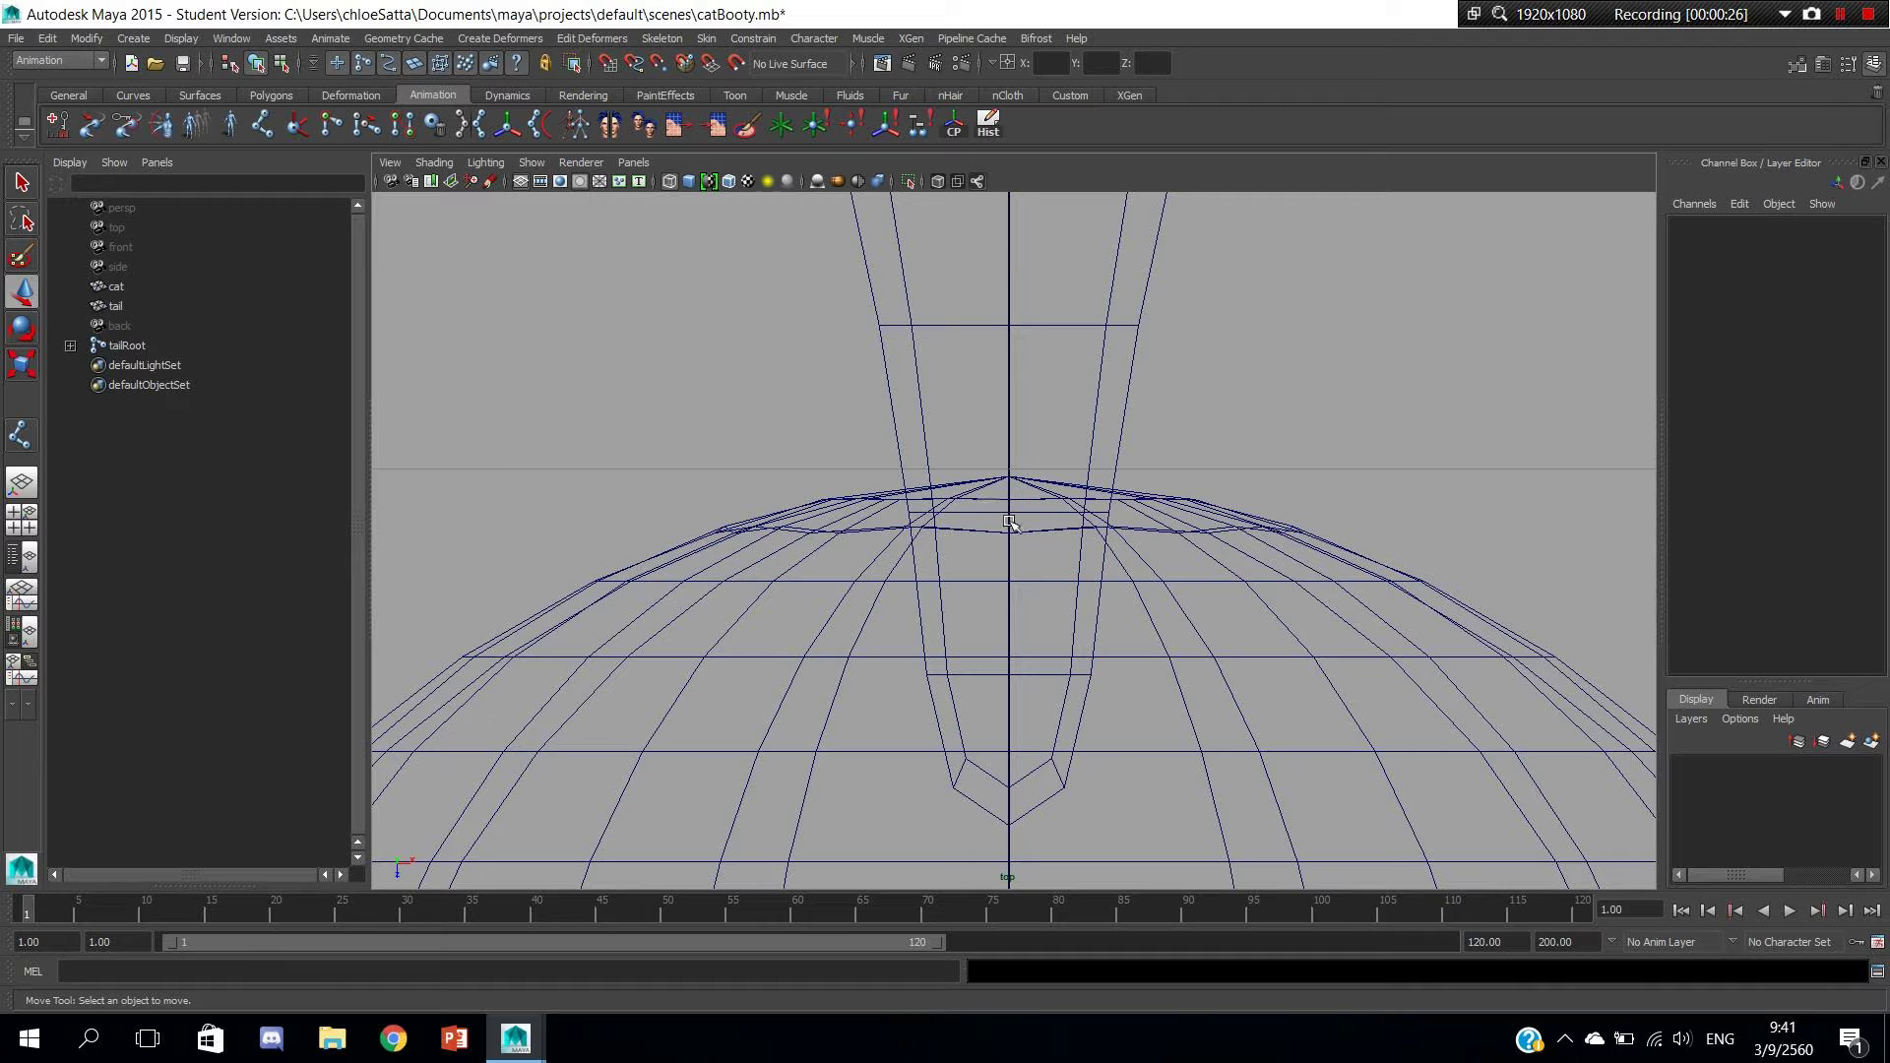
scroll(1251, 545, "down", 5)
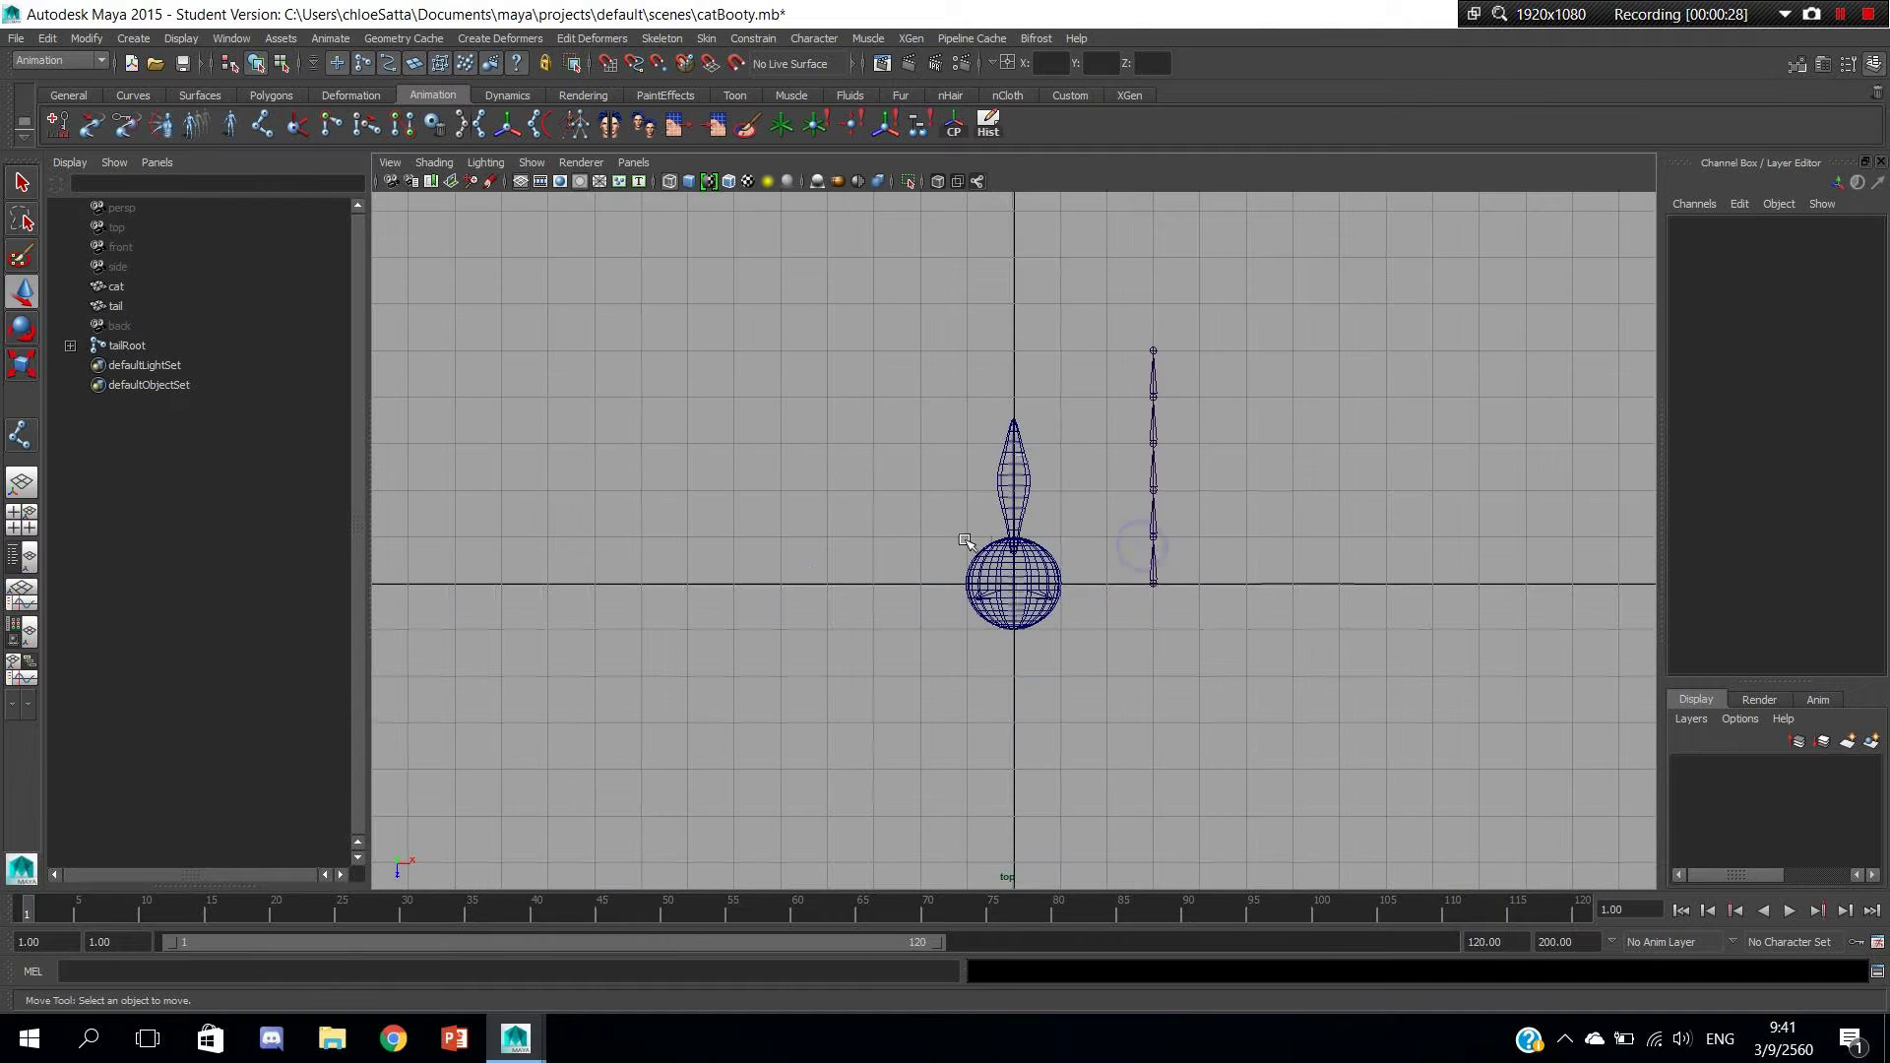
scroll(1182, 610, "up", 1)
scroll(1145, 639, "up", 2)
scroll(1145, 639, "up", 2)
mouse_move(1303, 646)
middle_mouse_down("alt")
mouse_move(1191, 641)
mouse_move(1157, 686)
middle_mouse_up("alt")
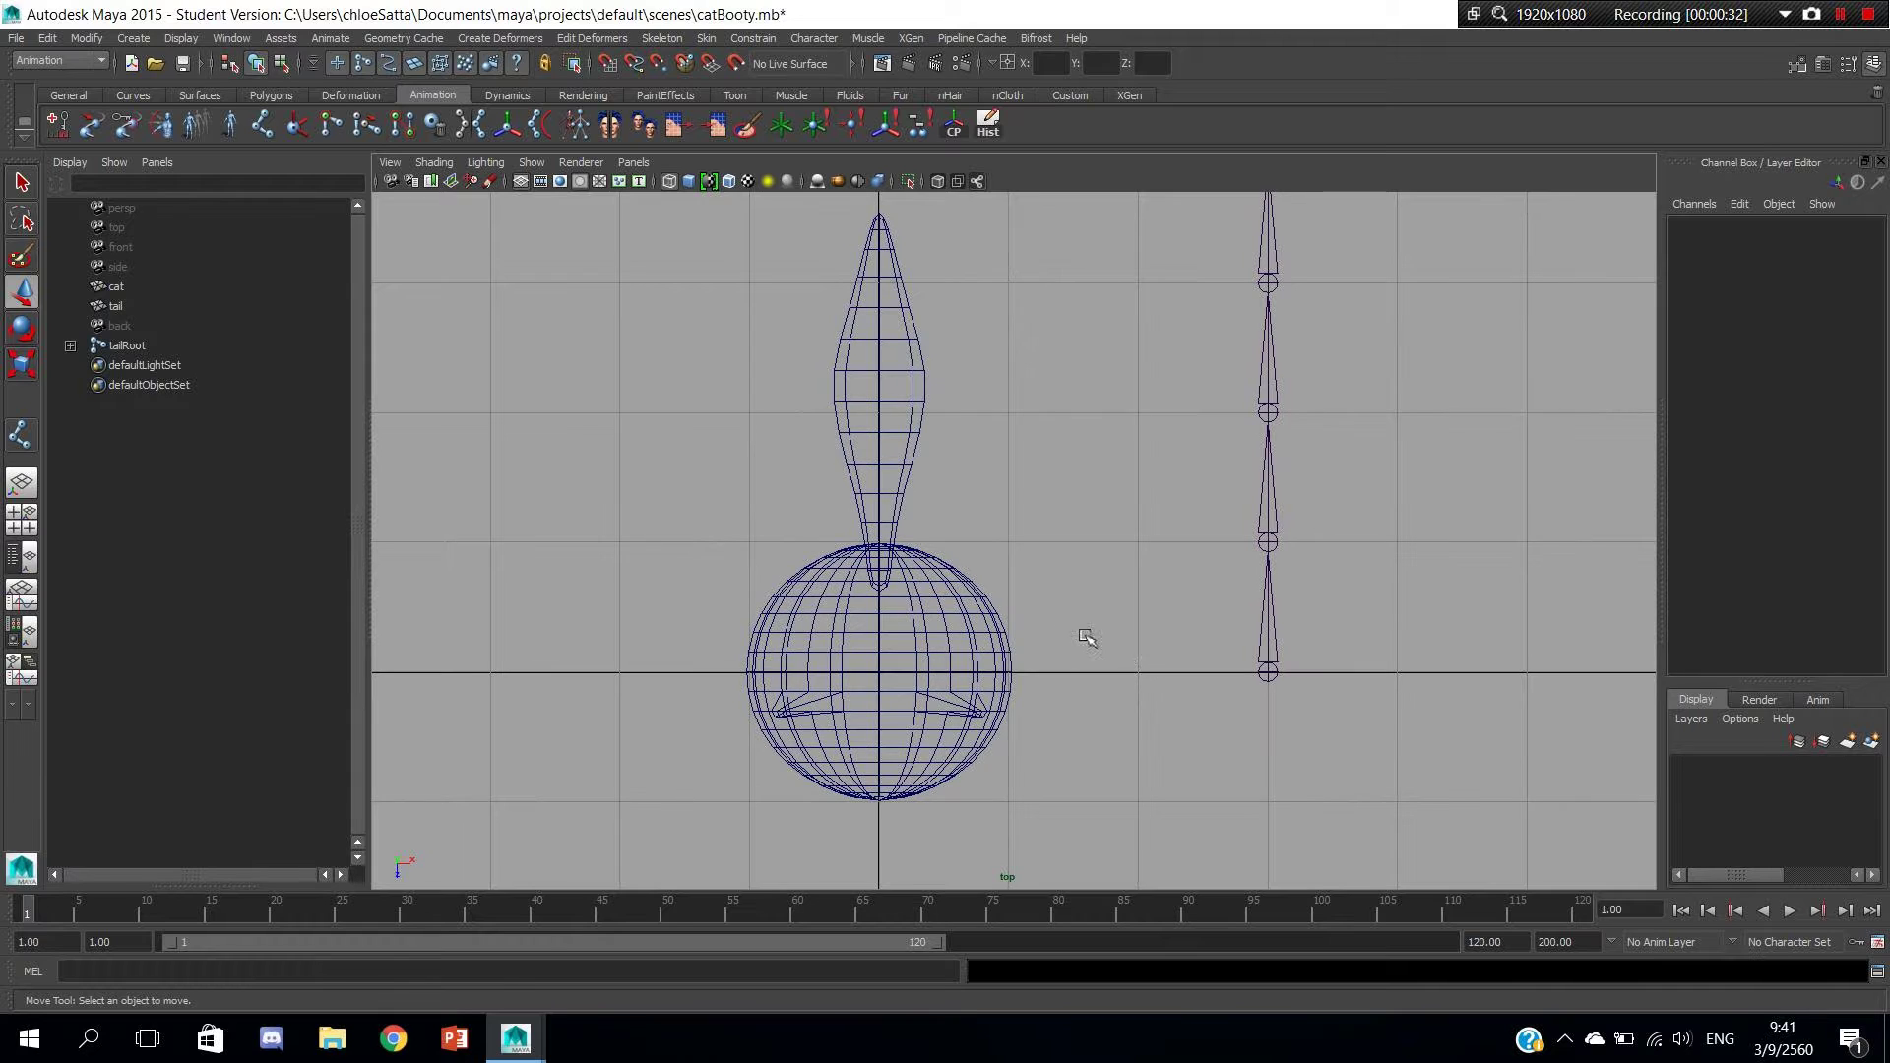
left_click_drag(1040, 572, 1022, 583)
left_click_drag(965, 623, 945, 643)
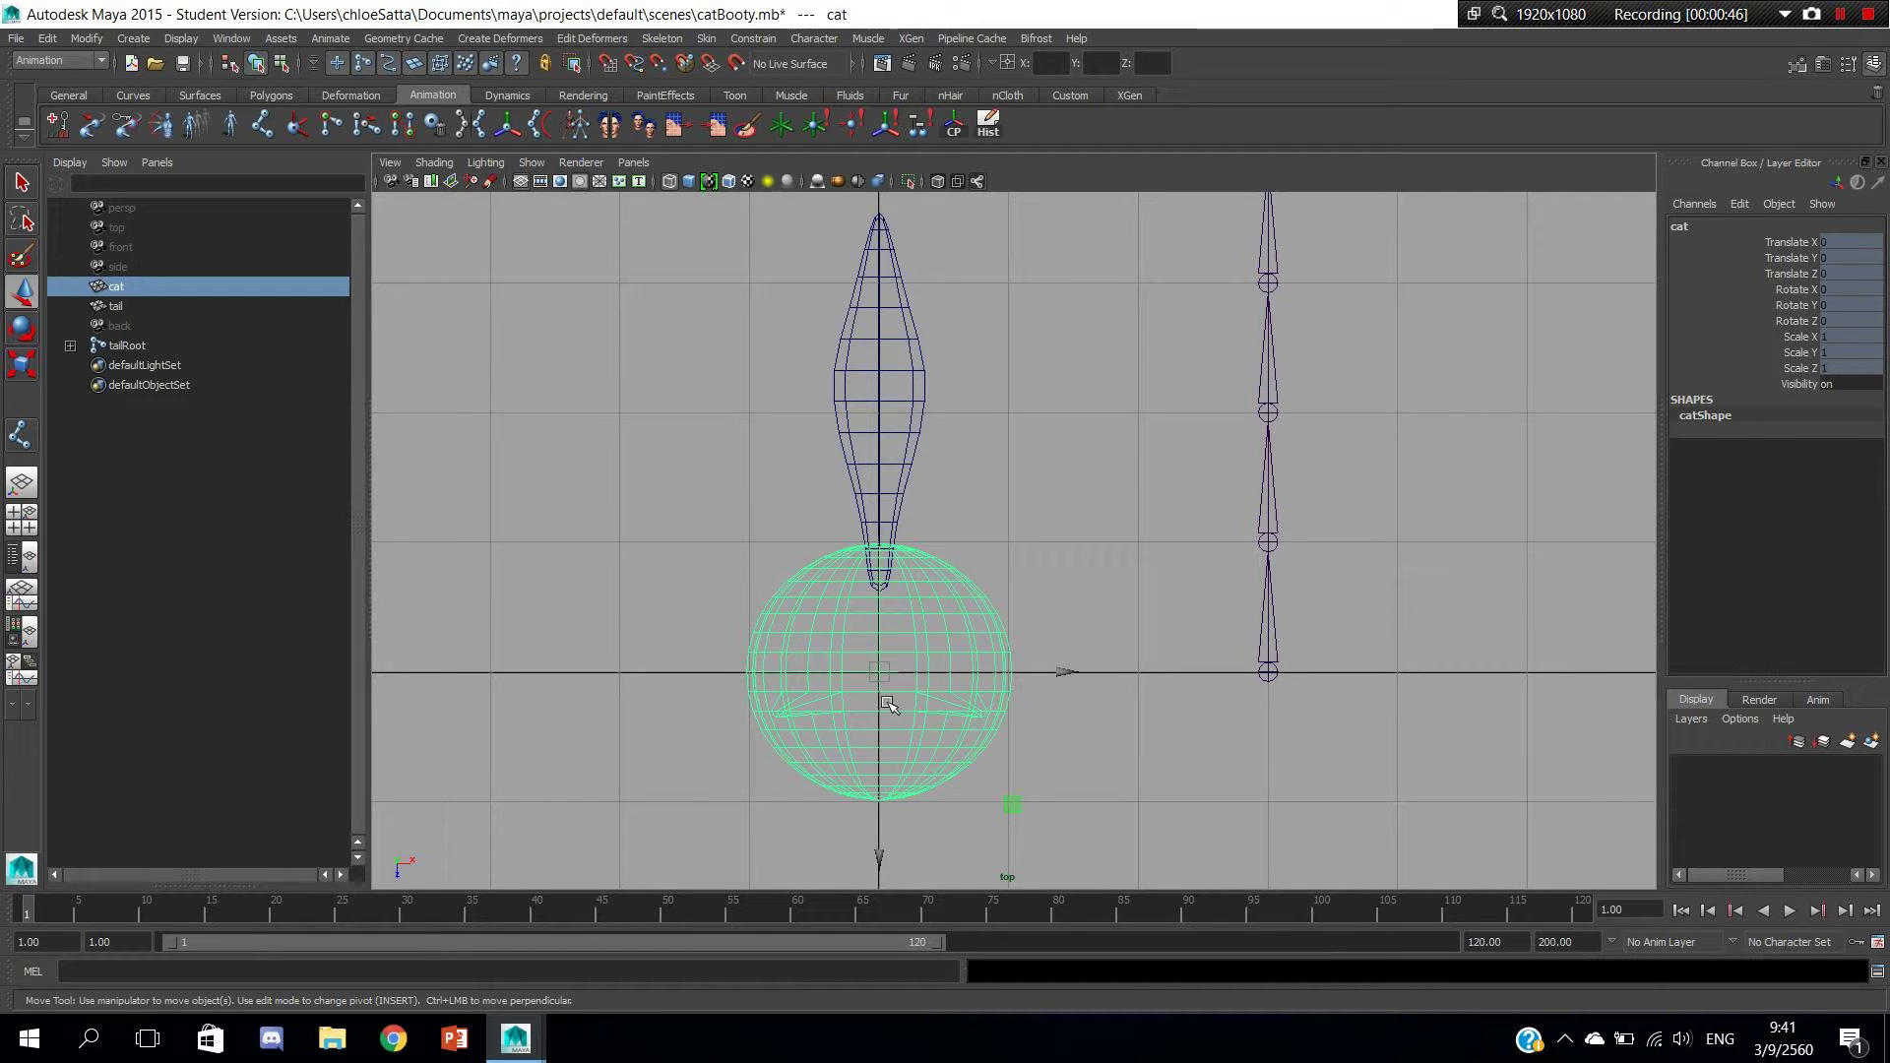
Hide the cat body, select the tailRoot chain, and zoom in on the tail base.
key("ctrl+h")
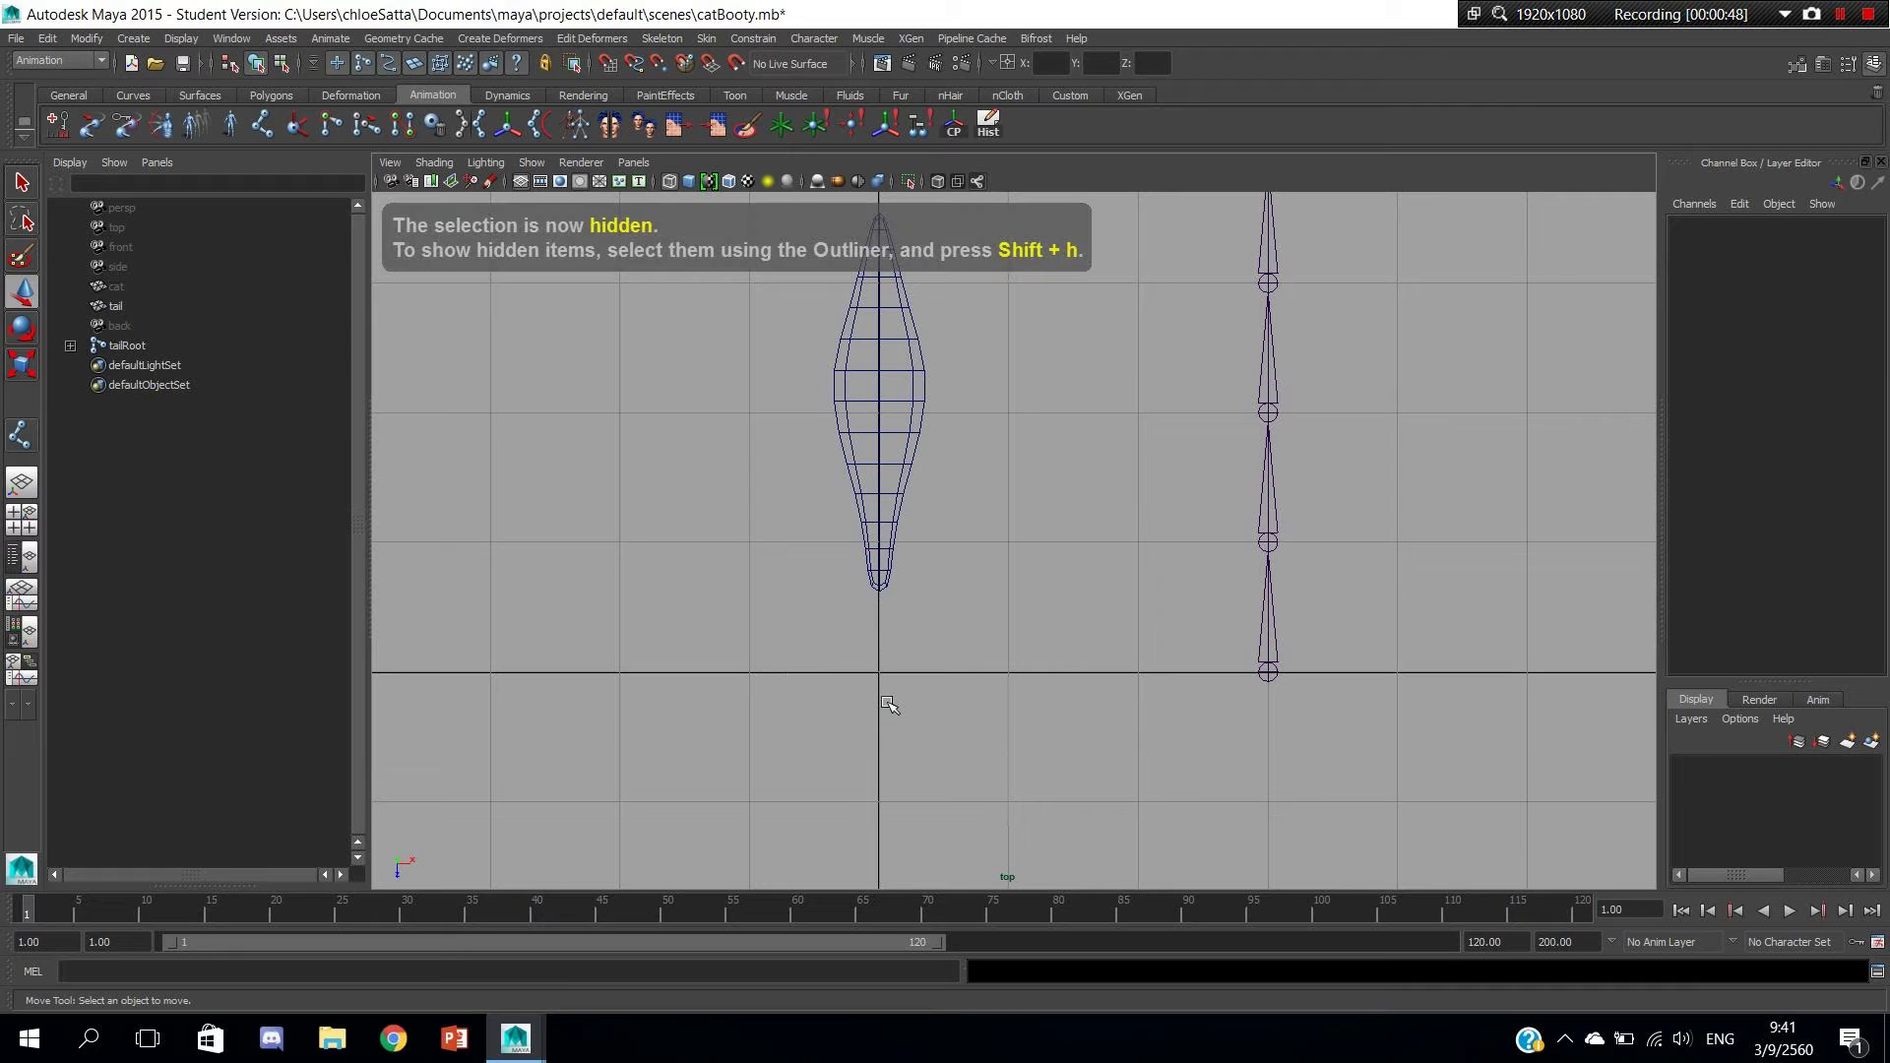
left_click(1068, 610)
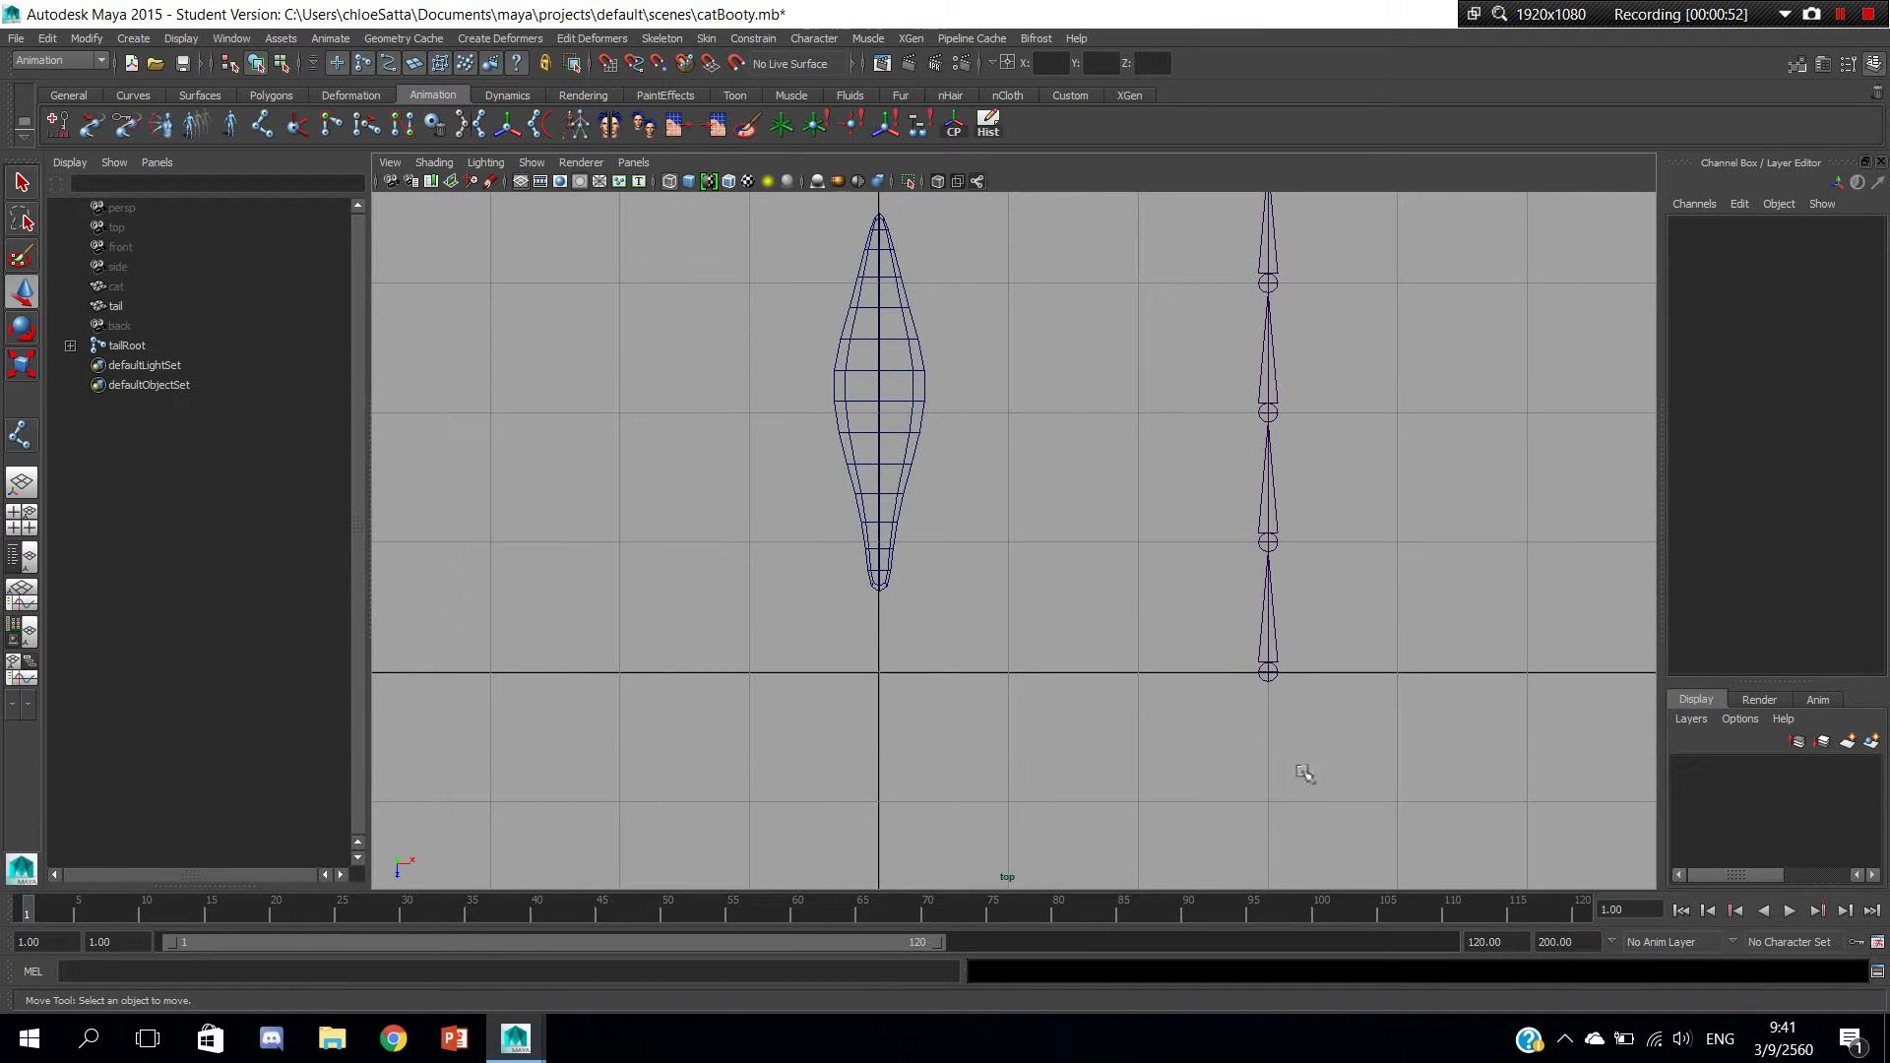
left_click(1270, 672)
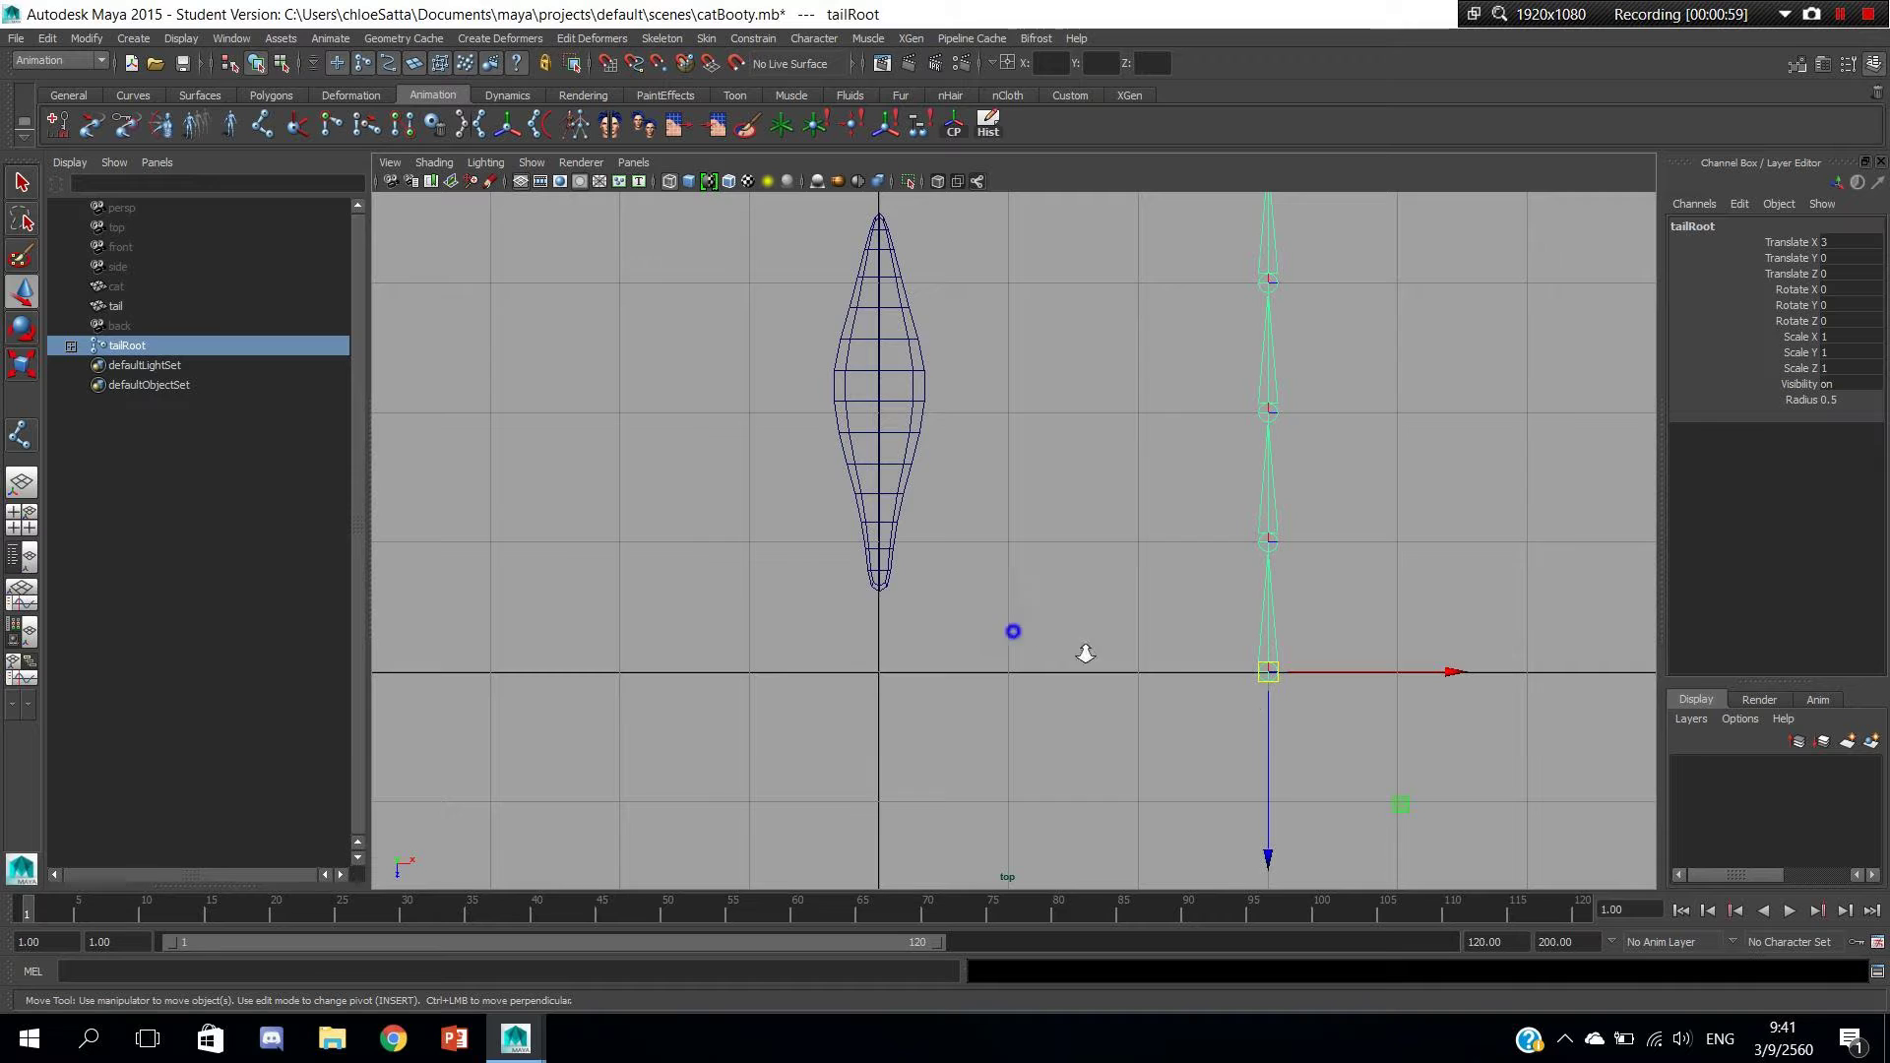
right_click_drag(1080, 650, 1367, 729, "alt")
left_click_drag(1406, 737, 837, 613)
right_click_drag(717, 655, 731, 681, "alt")
middle_click_drag(731, 681, 907, 641, "alt")
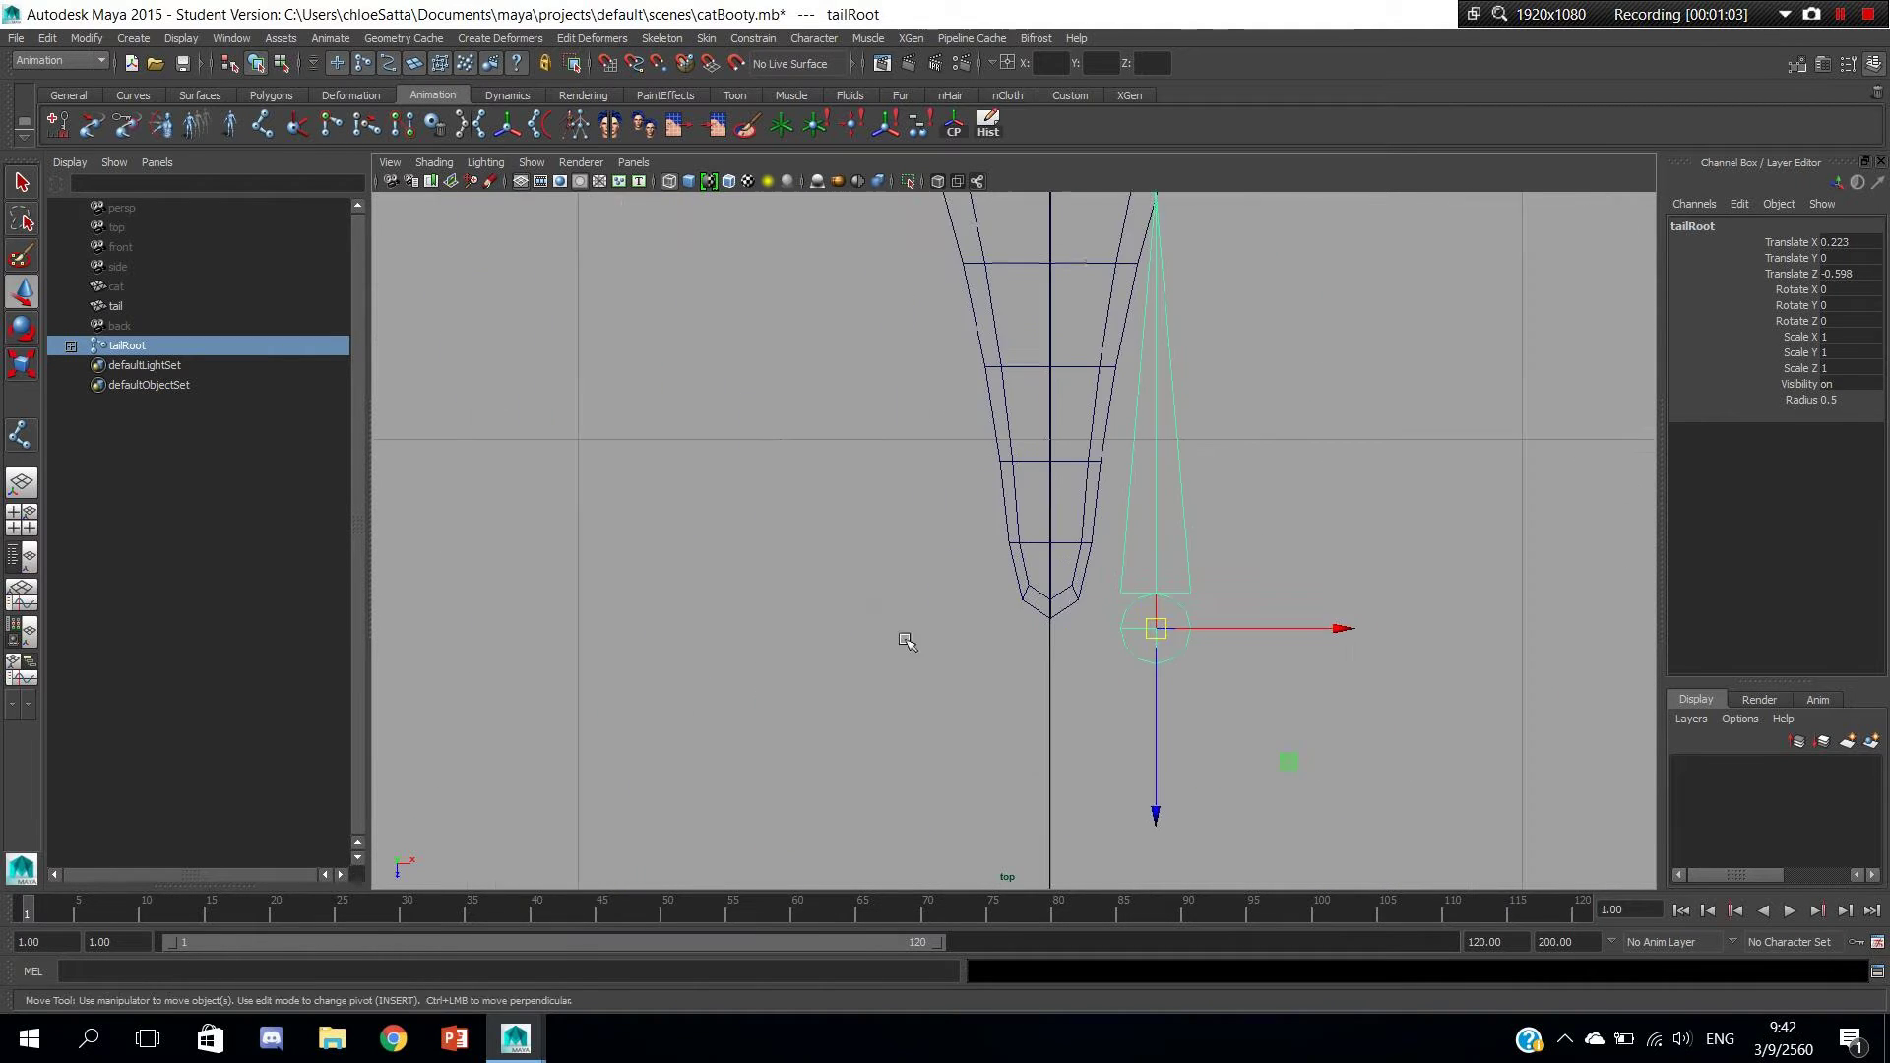
right_click_drag(906, 641, 1249, 680, "alt")
middle_click_drag(1250, 680, 1059, 439, "alt")
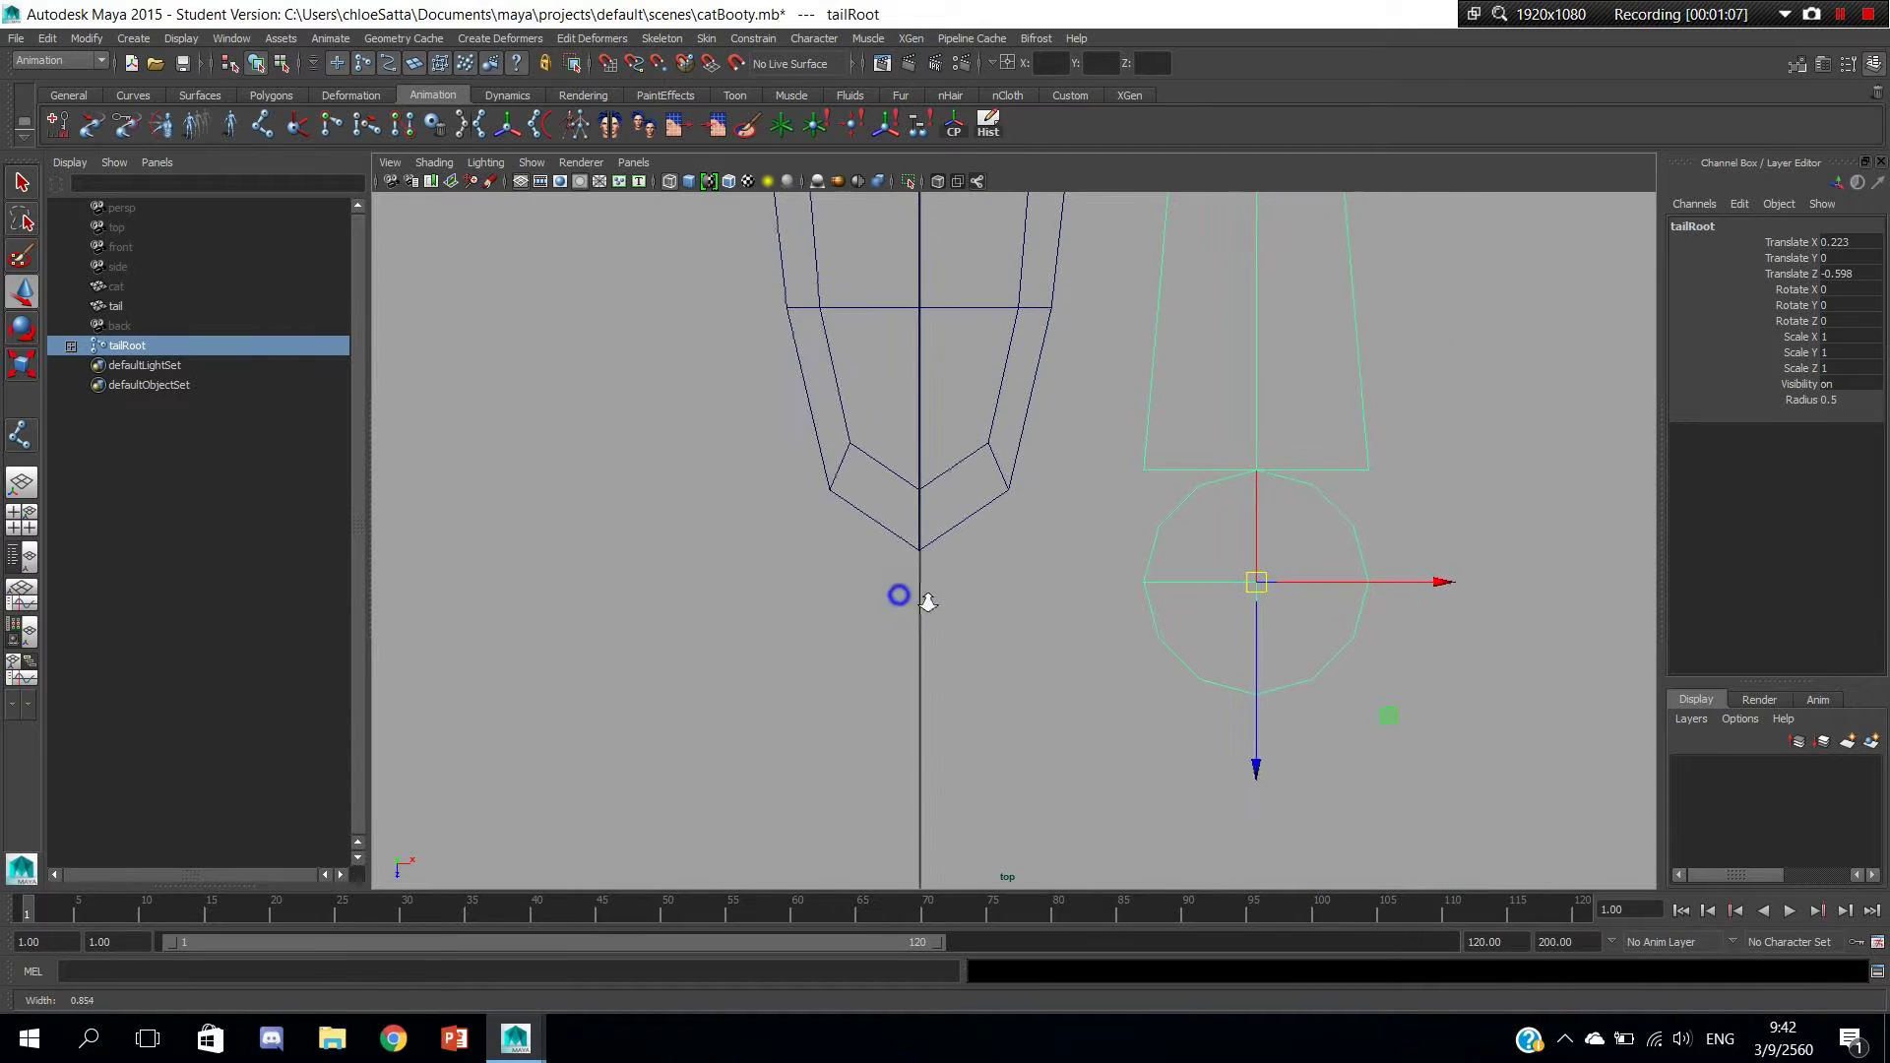
right_click_drag(899, 594, 1013, 641, "alt")
middle_click_drag(1013, 641, 1072, 671, "alt")
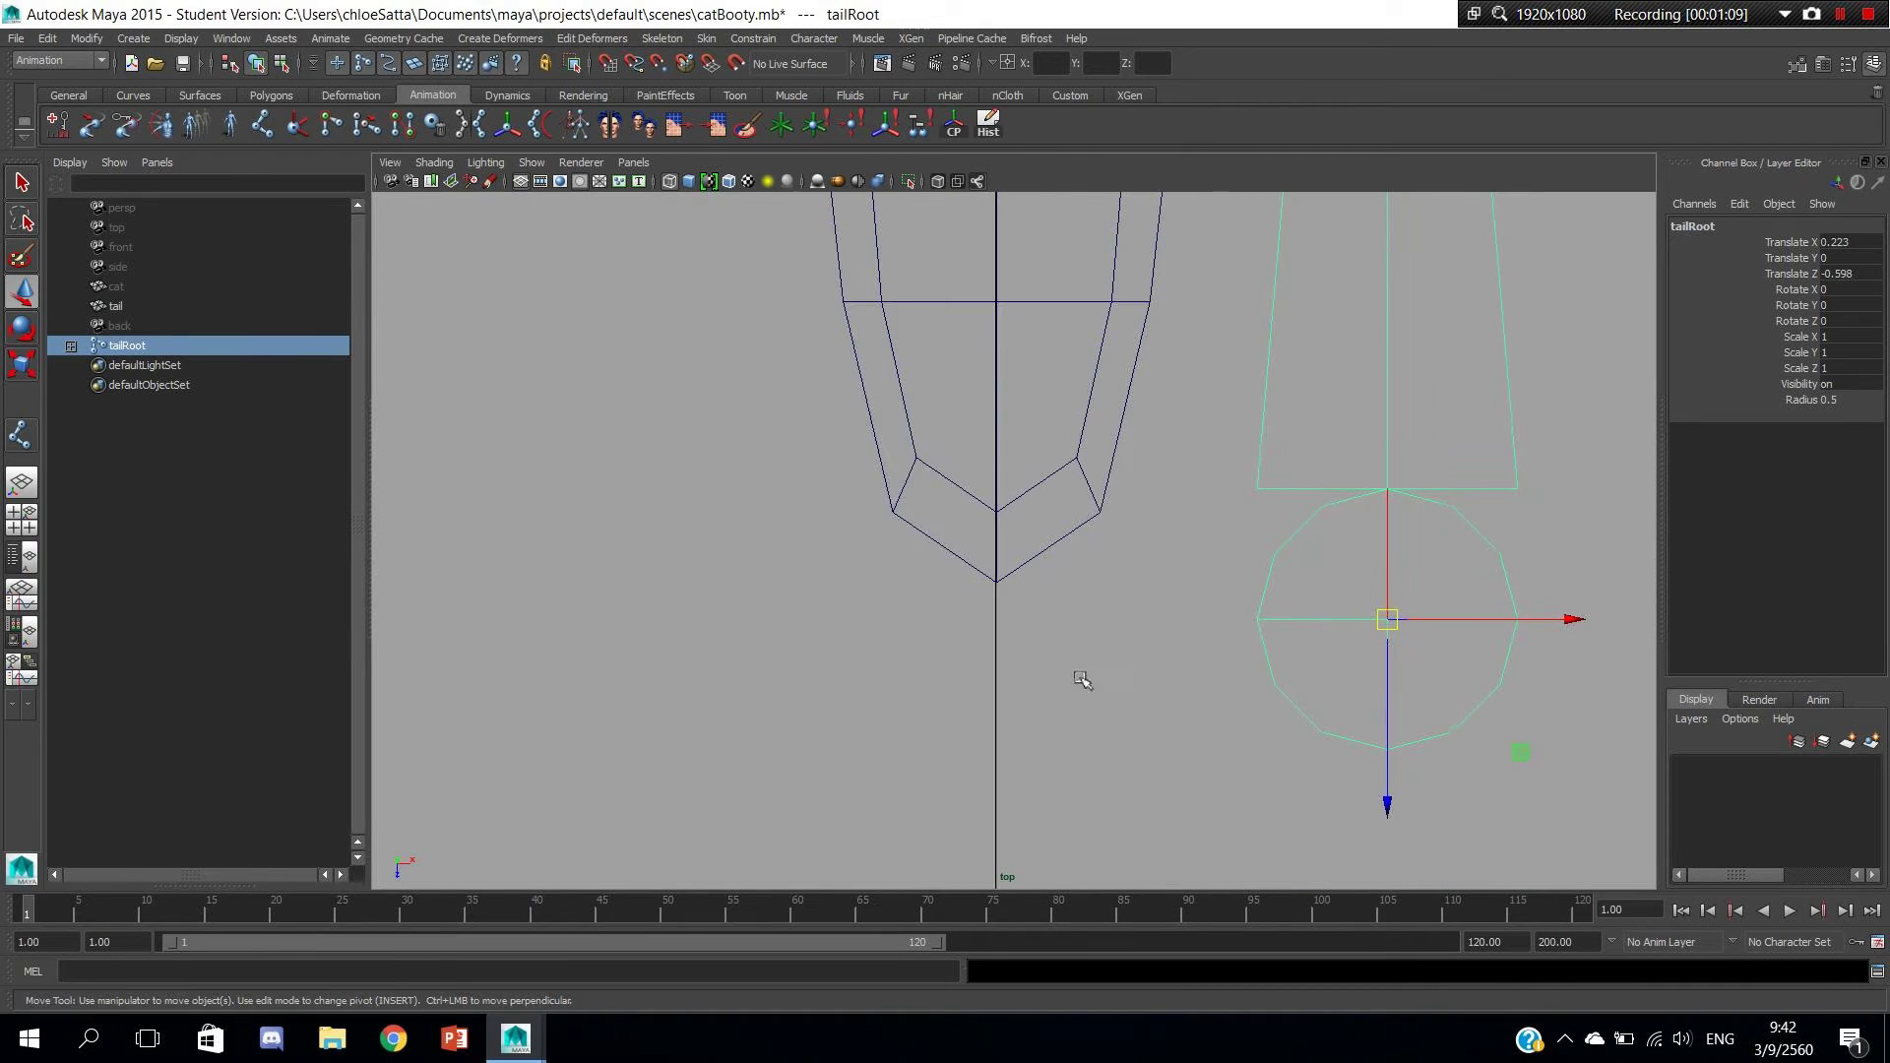
Point-snap tailRoot onto the tail's base vertex and check it in perspective.
key("v")
left_click_drag(1387, 623, 998, 592)
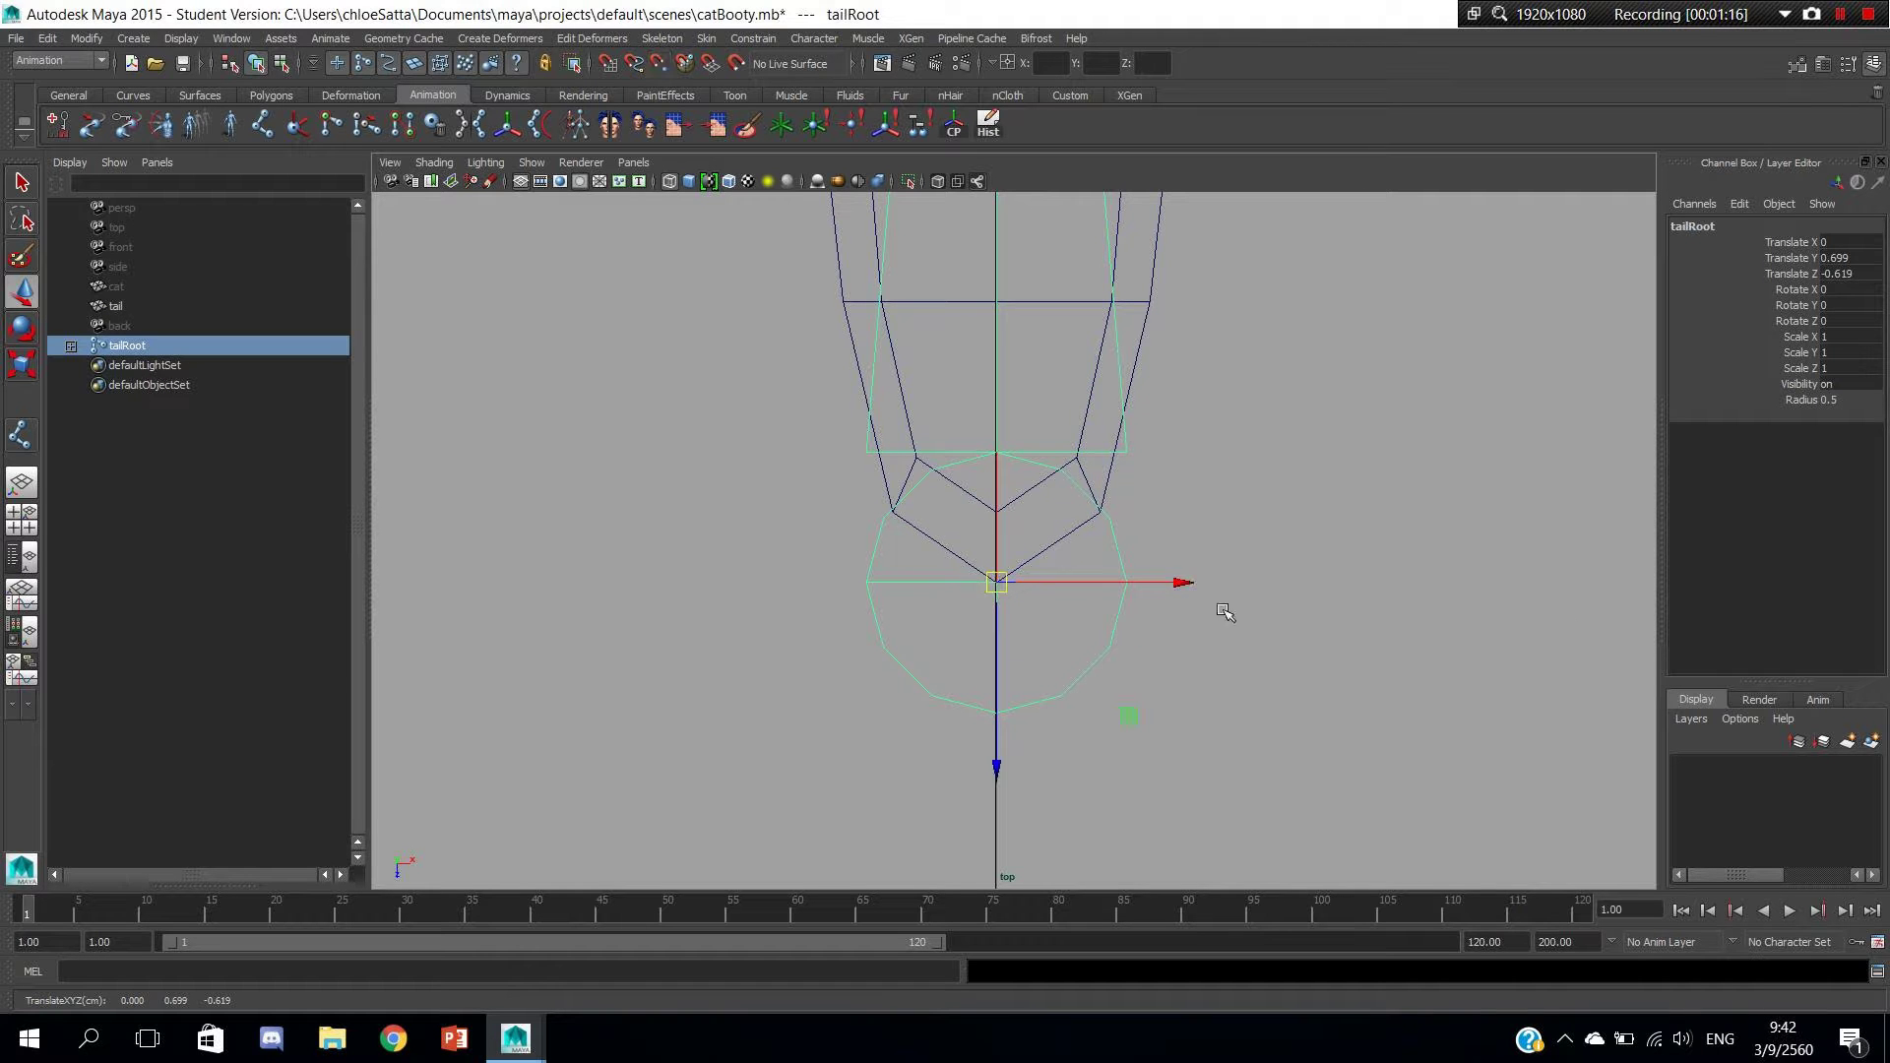
key("space")
mouse_move(1270, 627)
left_mouse_down()
mouse_move(1269, 579)
mouse_move(957, 534)
mouse_move(1380, 697)
mouse_move(1148, 696)
mouse_move(978, 493)
left_mouse_up()
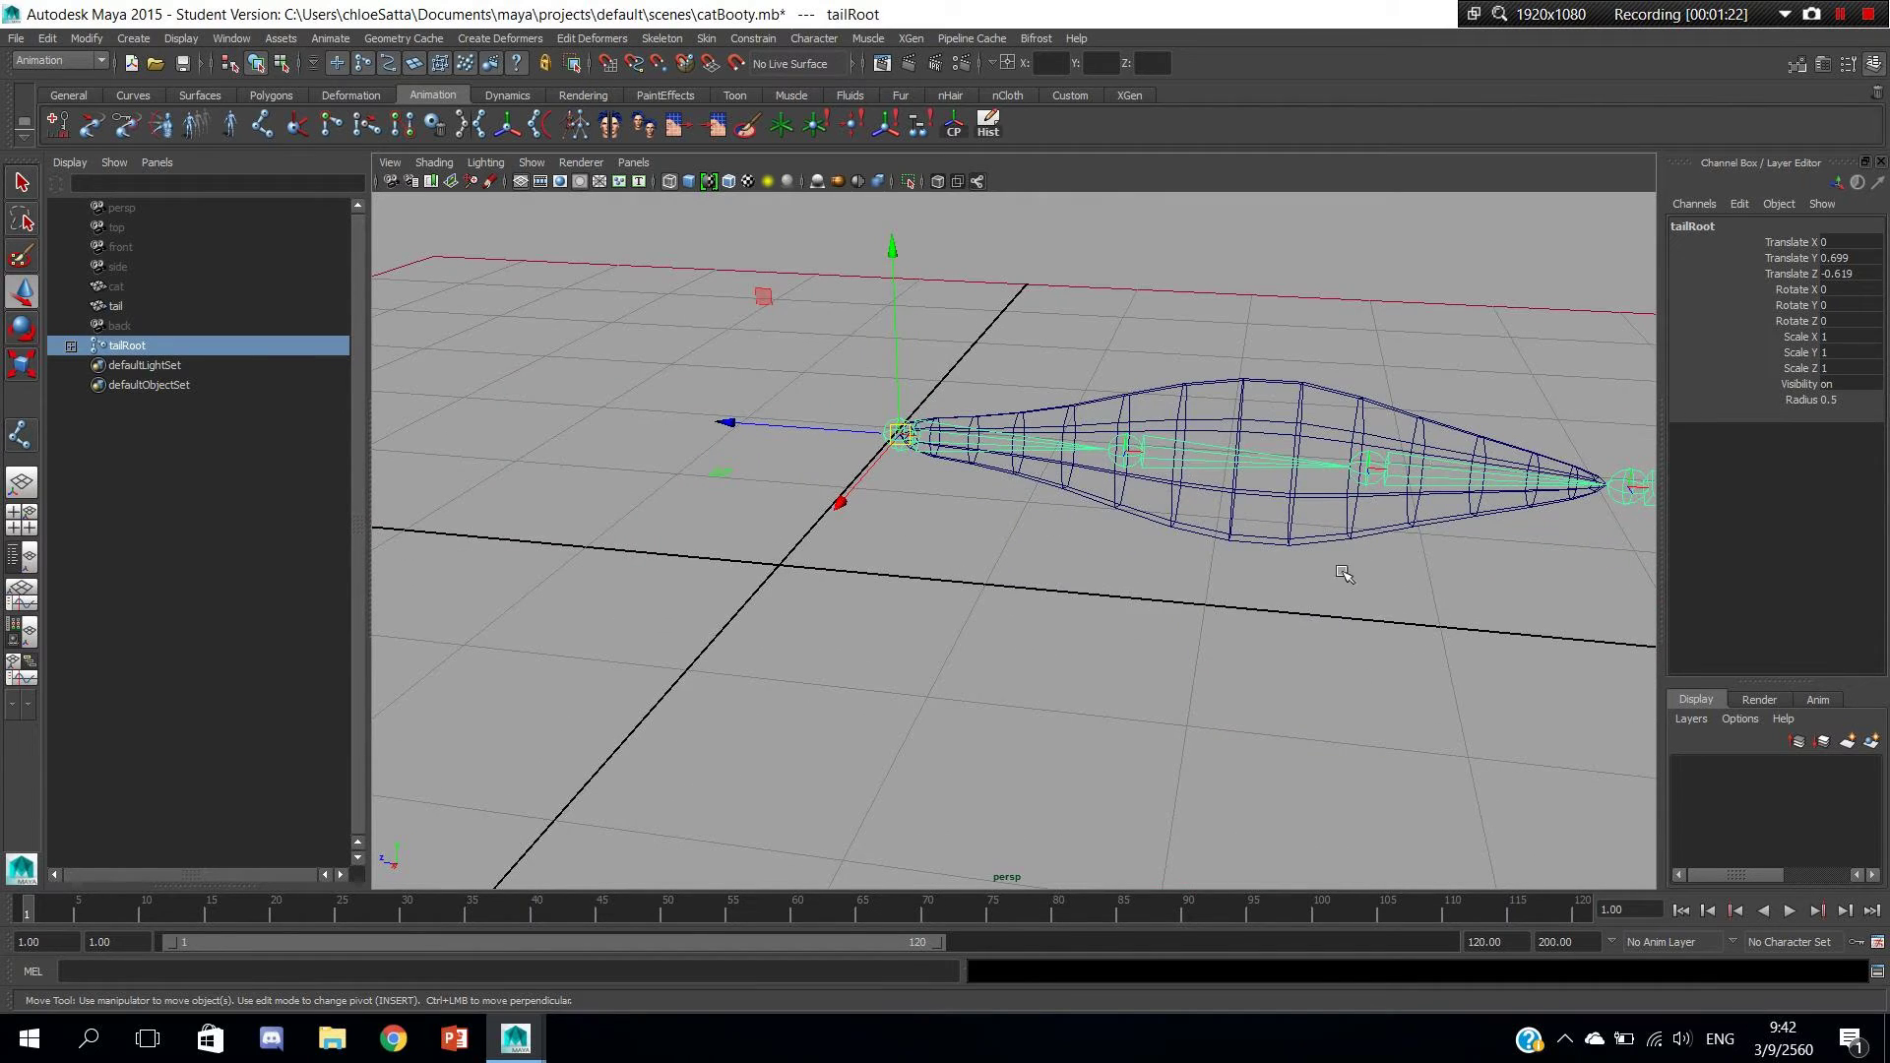
middle_click_drag(1345, 575, 775, 433, "alt")
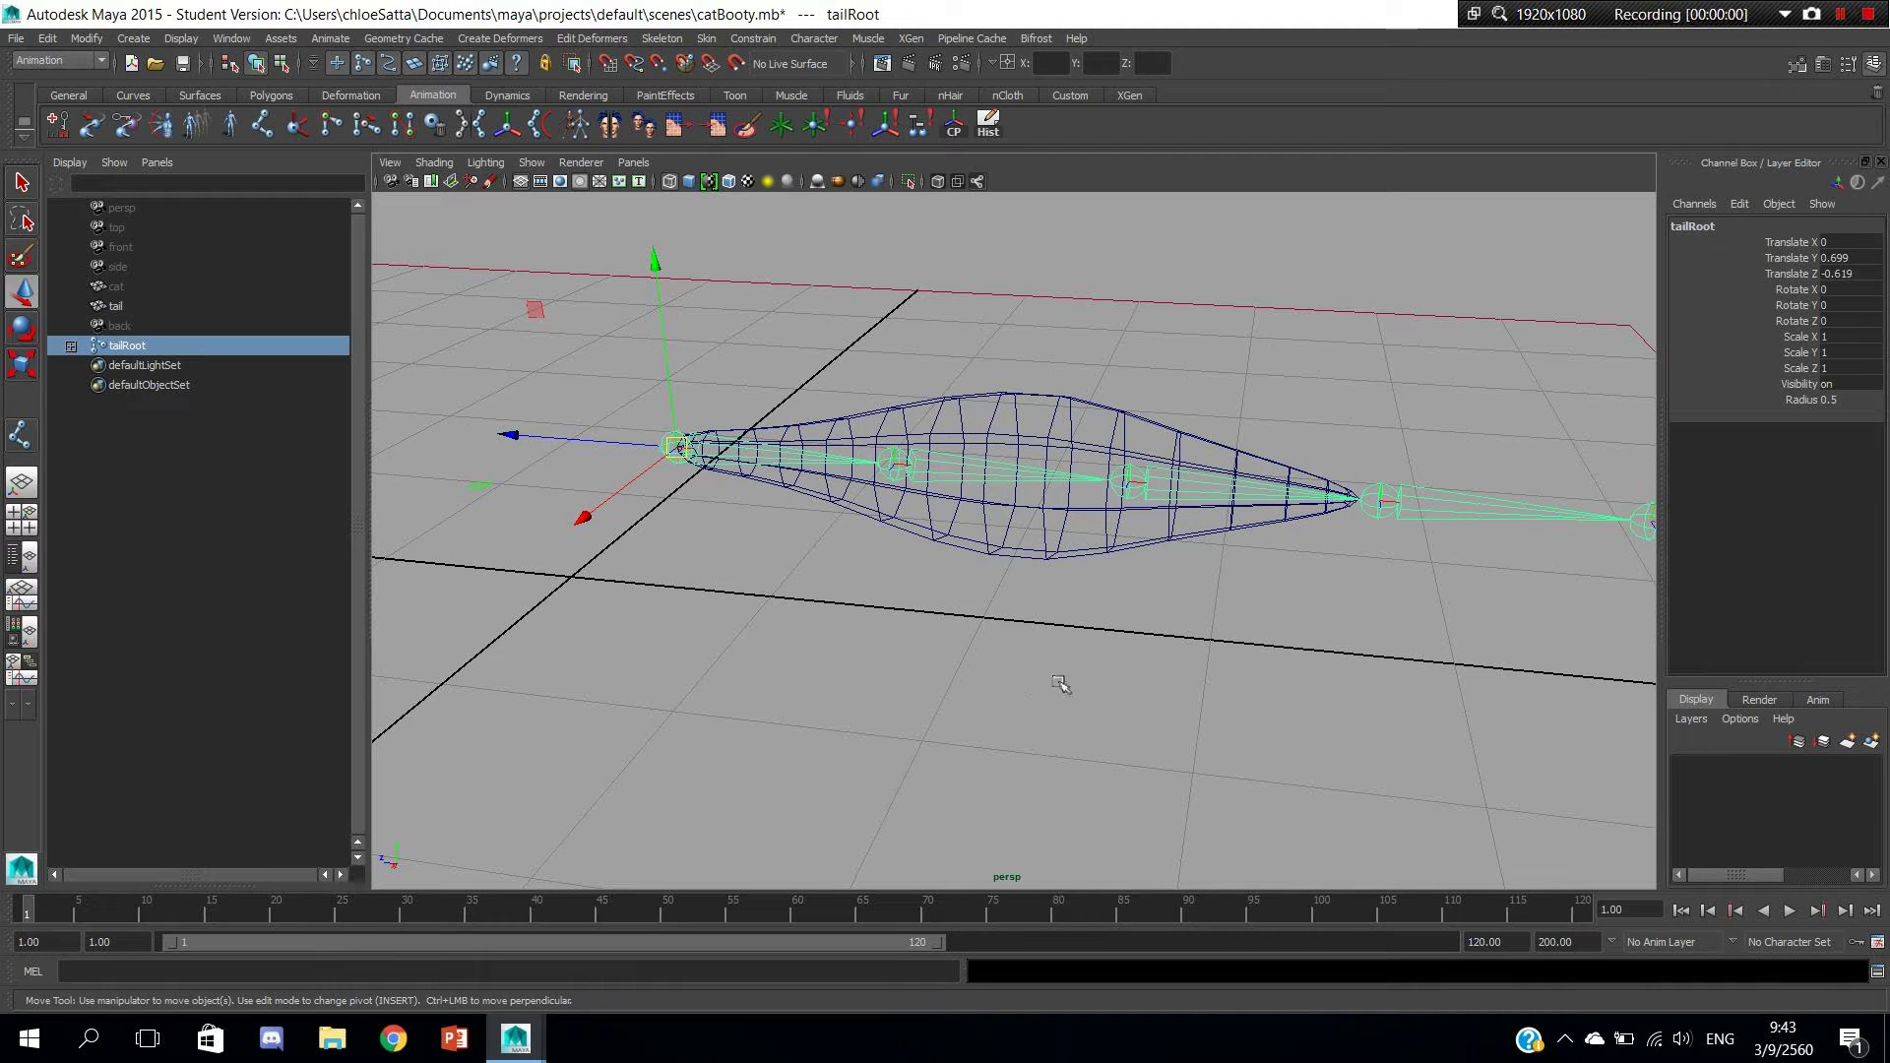
middle_click_drag(1239, 669, 1189, 724, "alt")
Return to the top view and reframe it around the tail.
key("space")
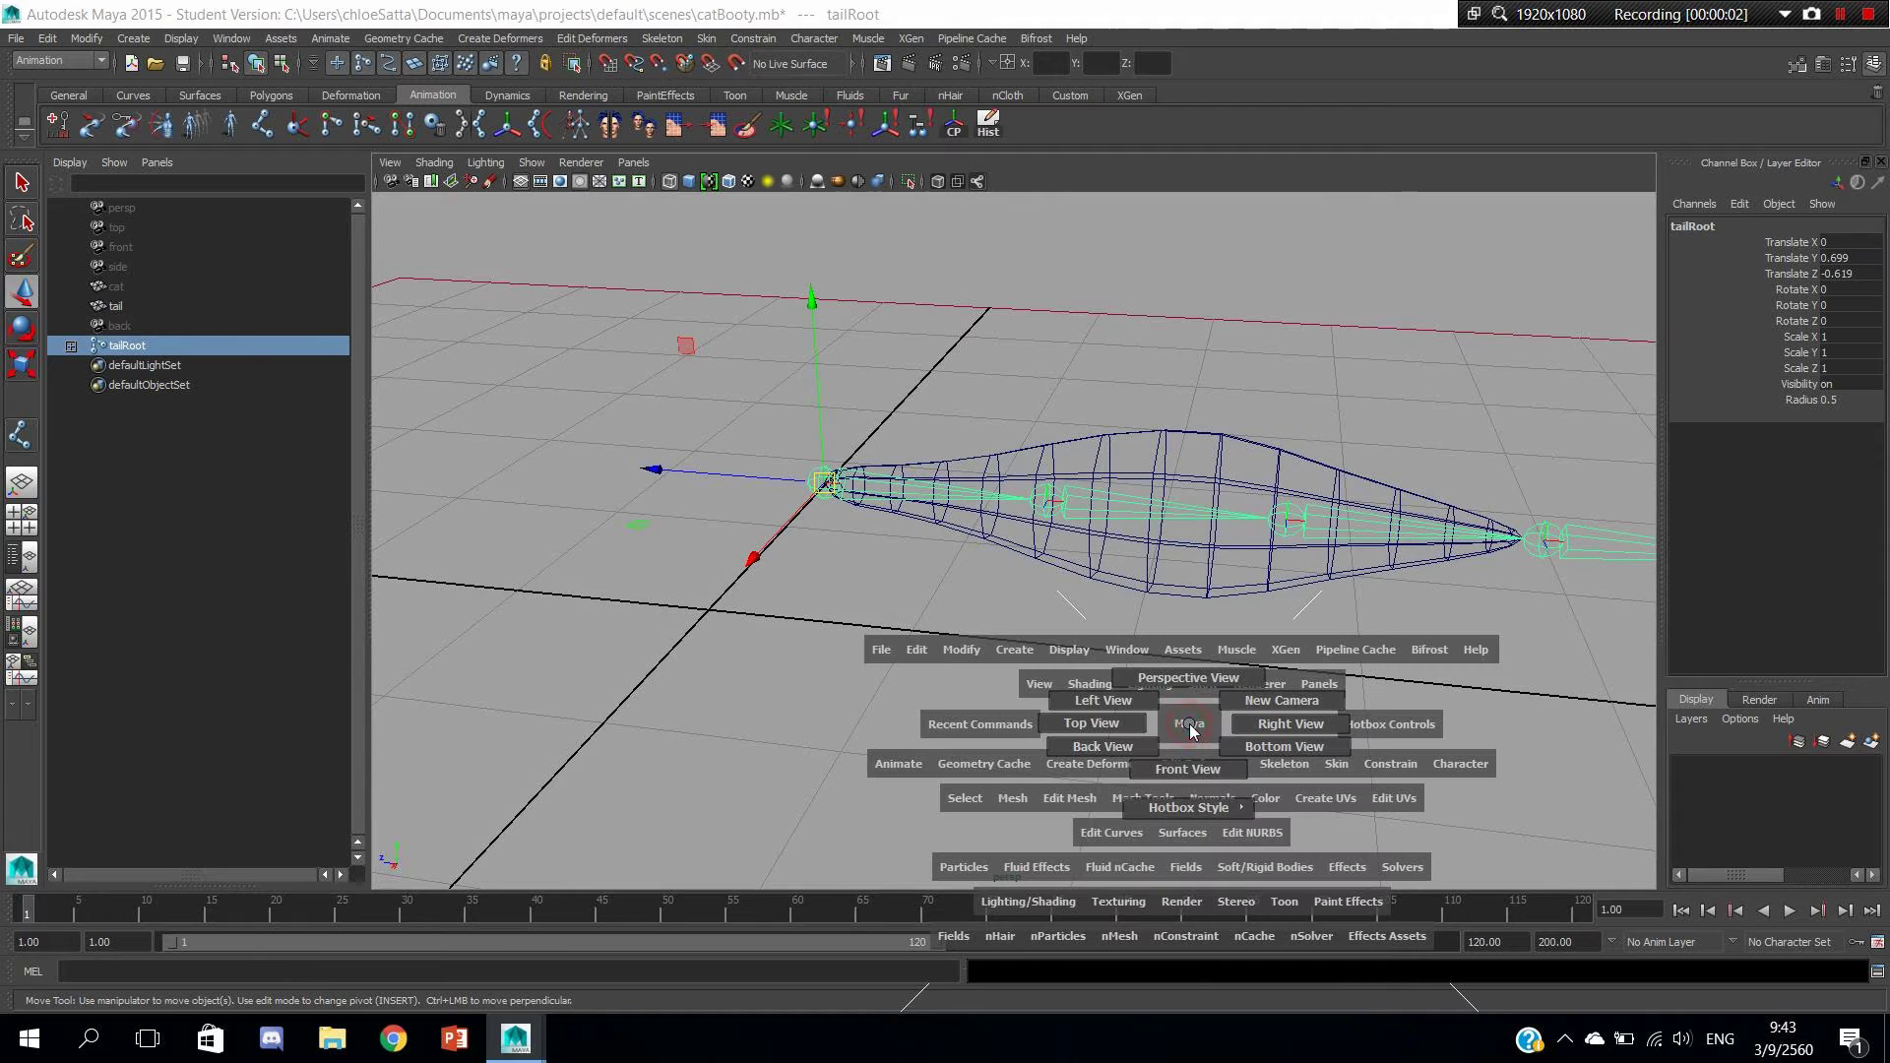
left_click(1136, 730)
mouse_move(1414, 620)
right_mouse_down("alt")
mouse_move(1285, 638)
mouse_move(1275, 593)
right_mouse_up("alt")
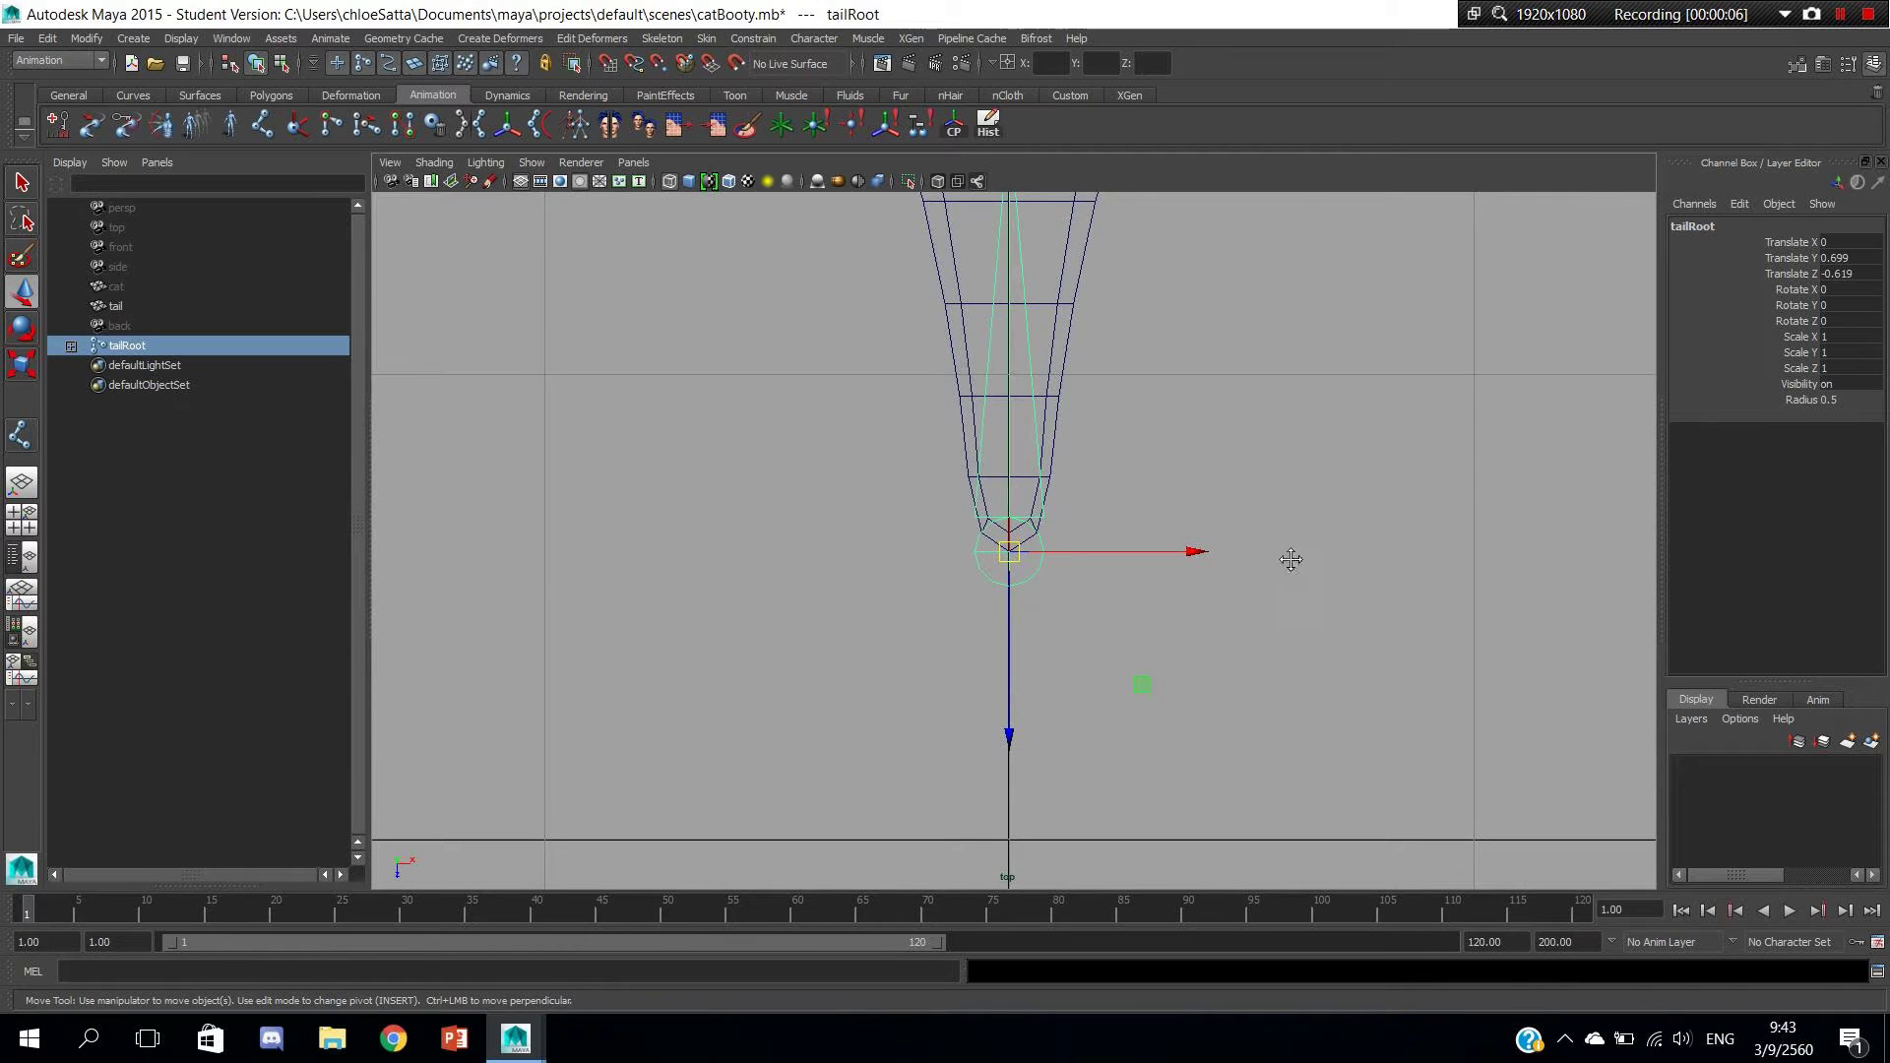
scroll(1275, 592, "up", 2)
scroll(1308, 628, "up", 2)
scroll(1309, 628, "up", 1)
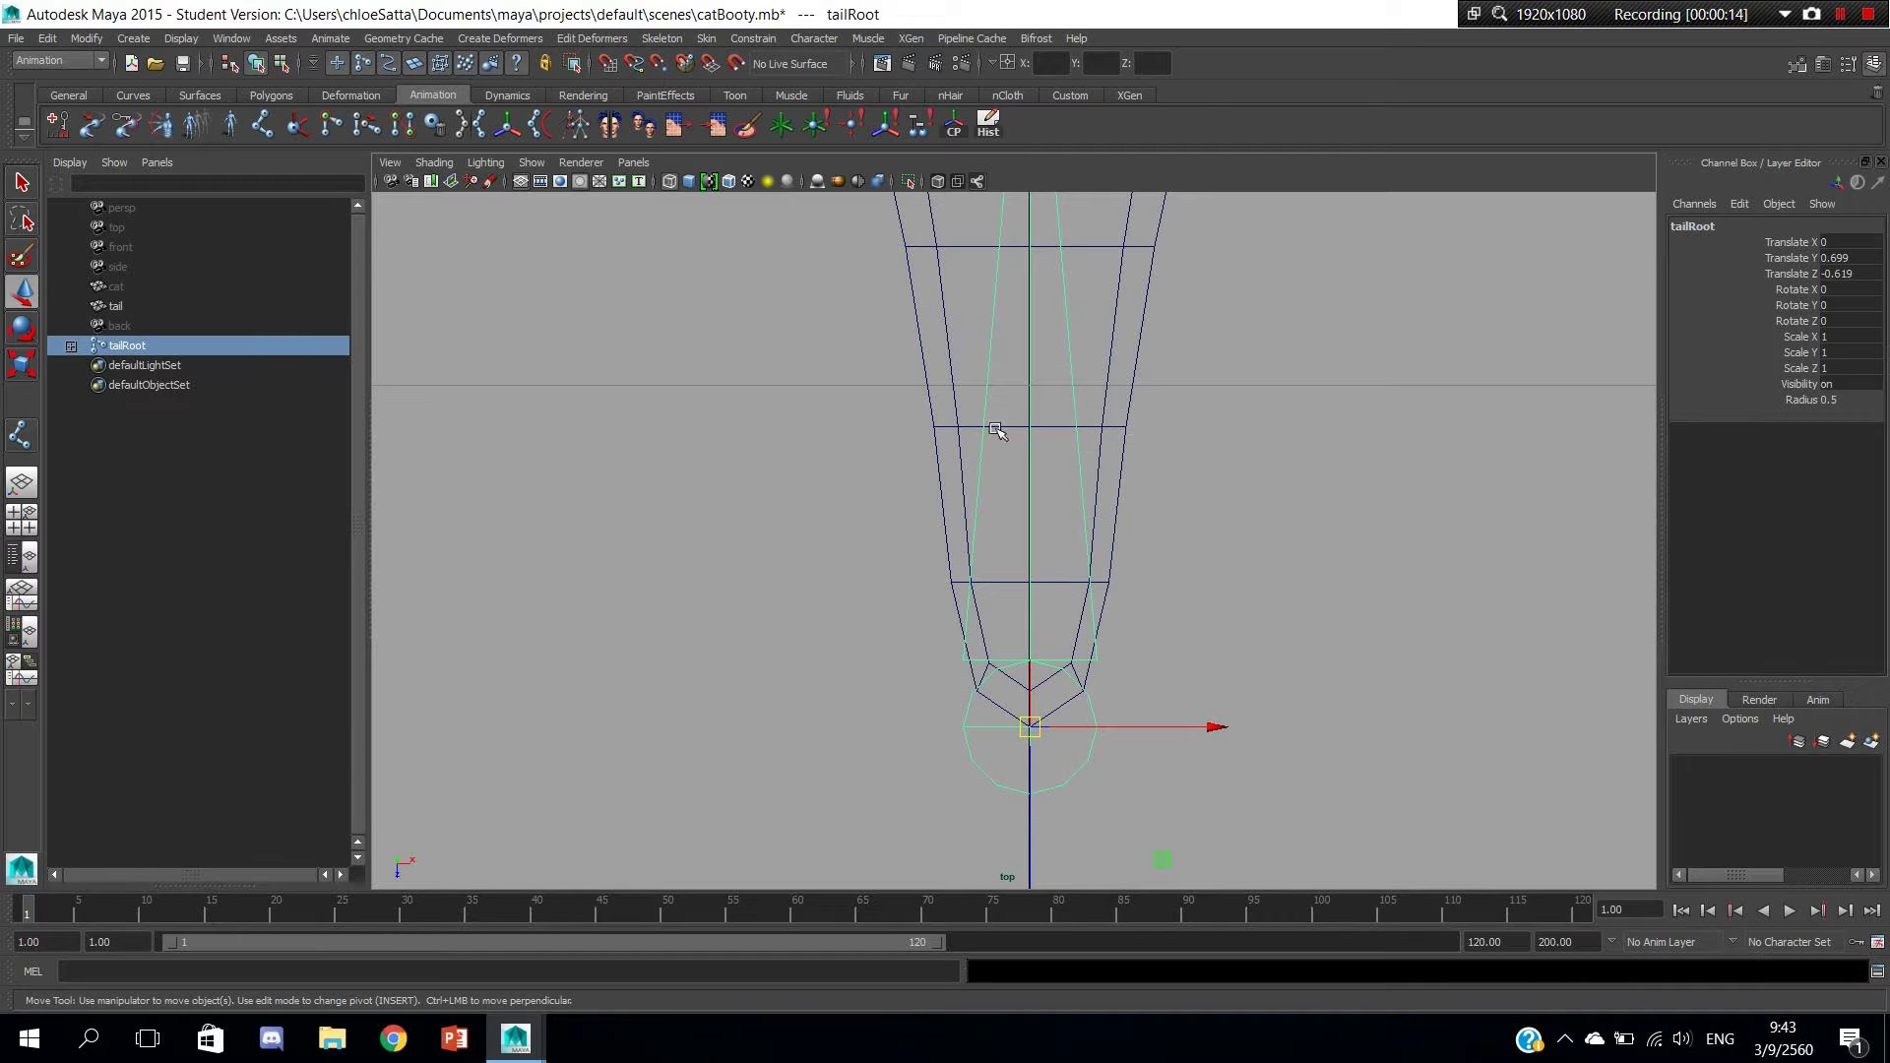
right_click_drag(1346, 441, 1293, 440, "alt")
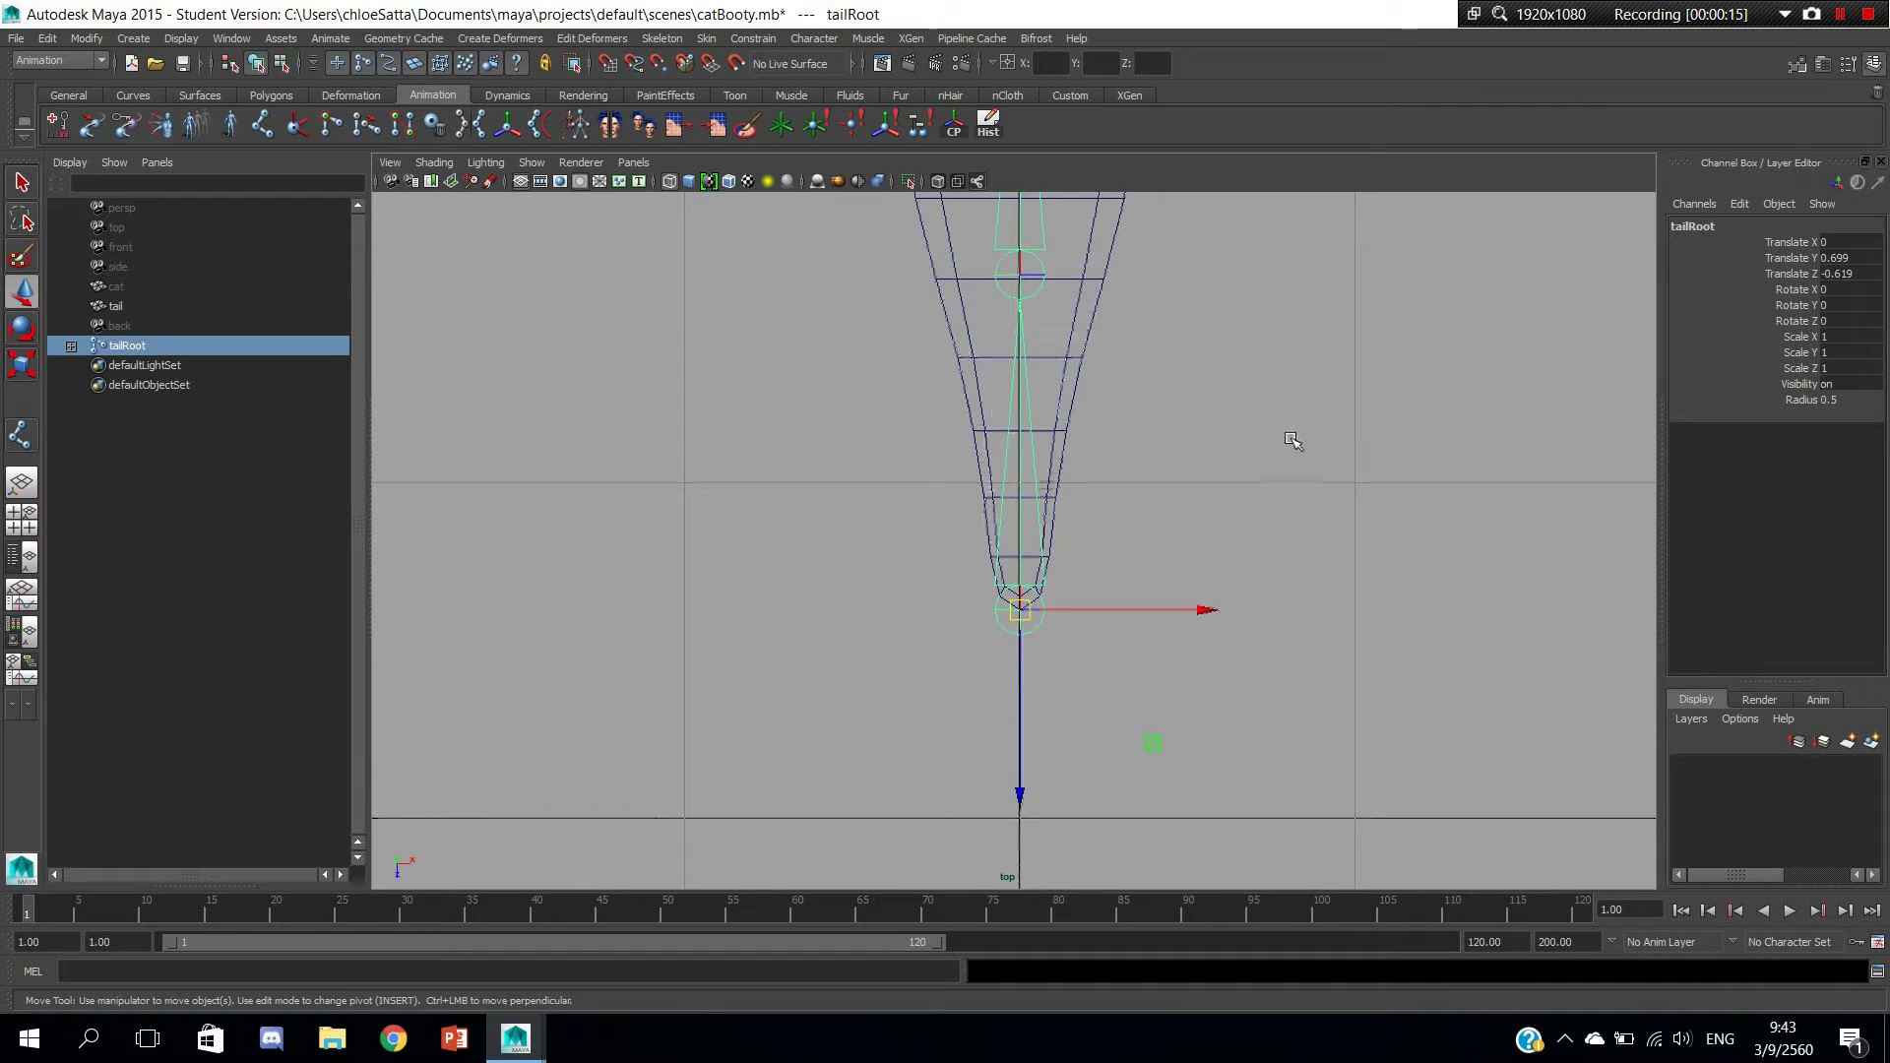
Move tailJoint1 down to Translate X 0.334 near the tail base, then deselect.
left_click(1030, 302)
middle_click_drag(1162, 374, 1164, 459, "alt")
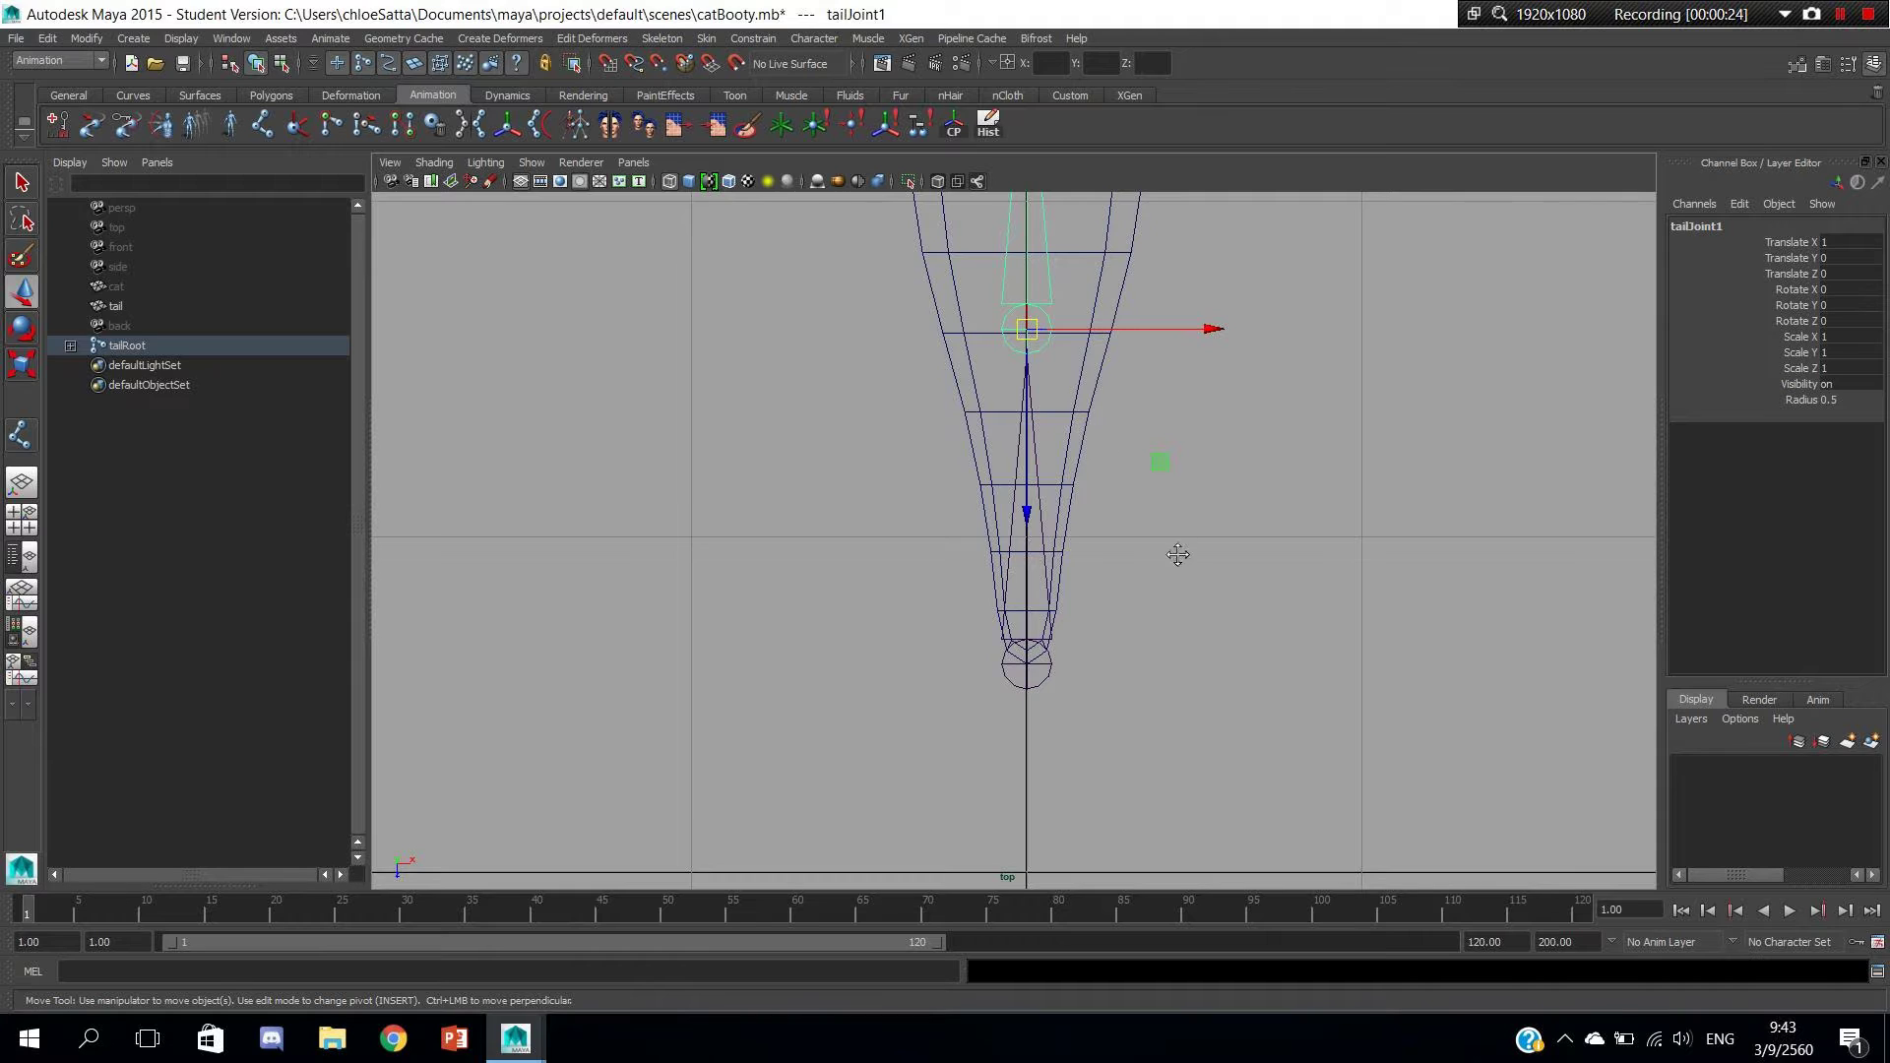
middle_click_drag(1177, 548, 1139, 523, "alt")
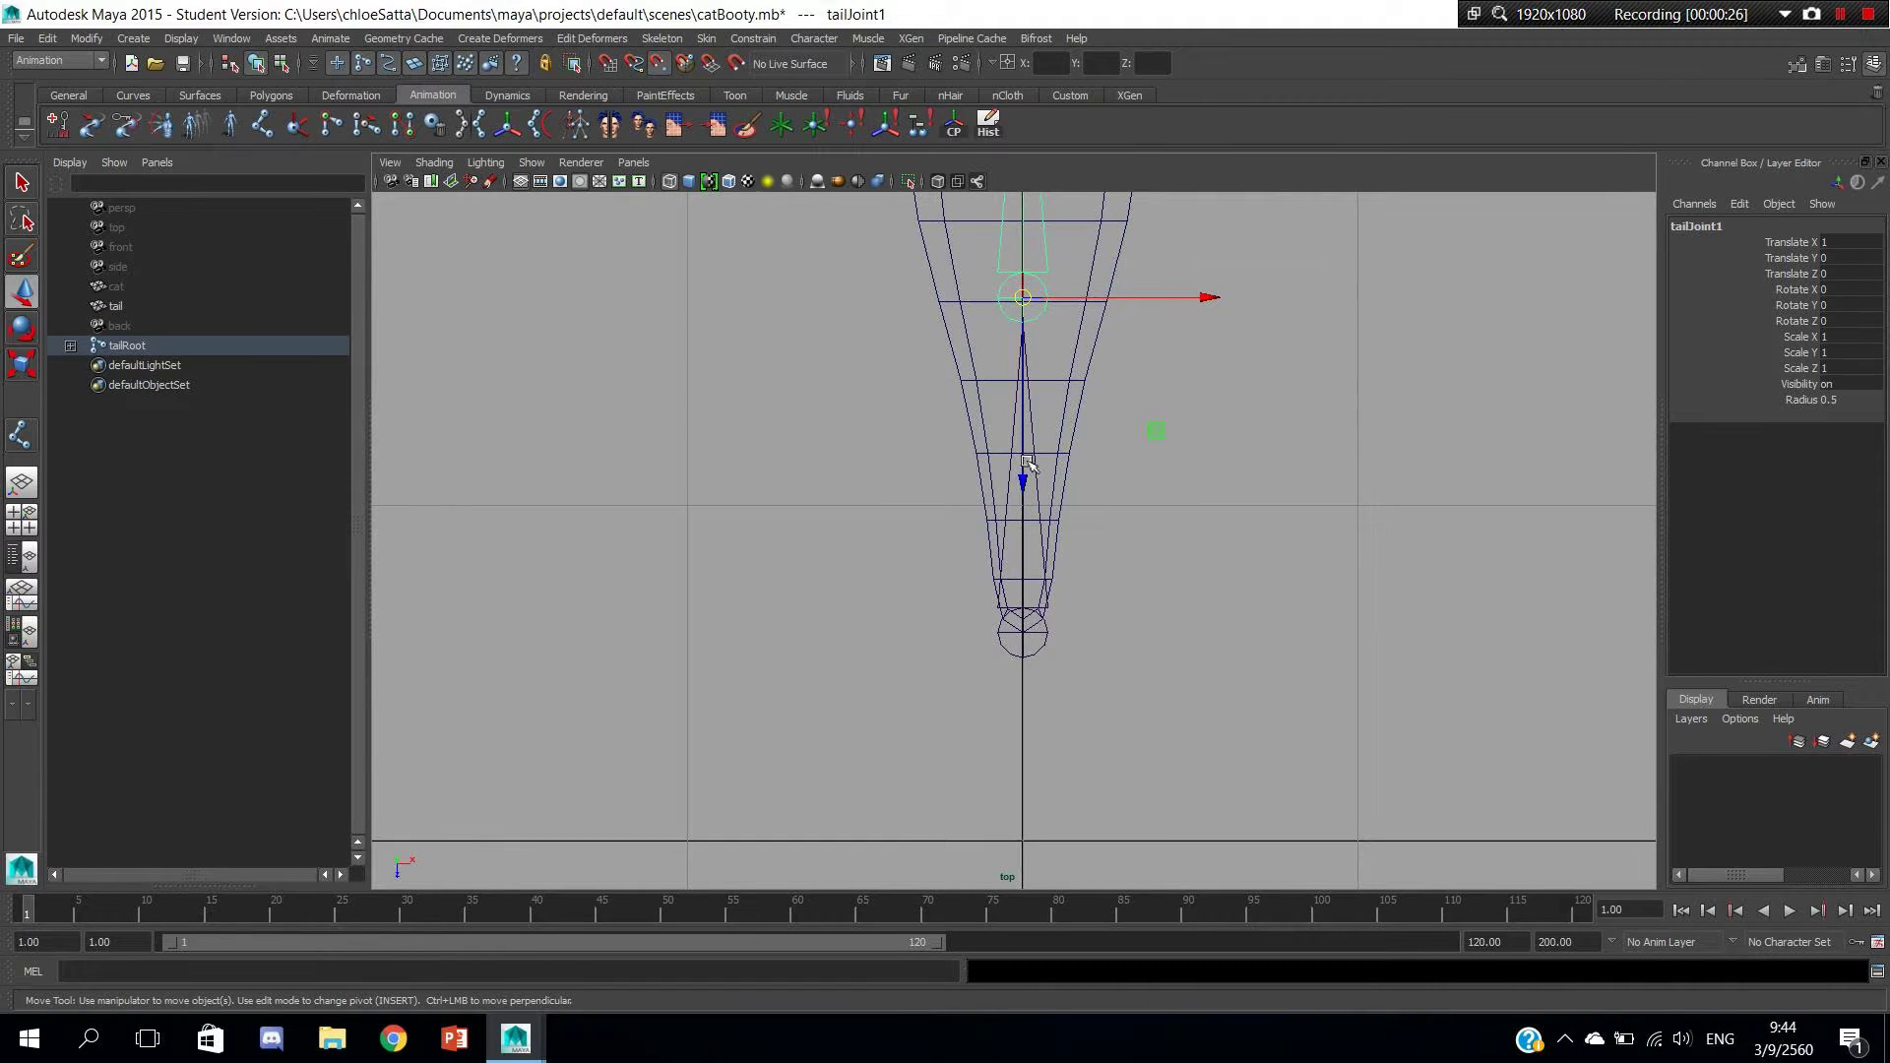
left_click_drag(1023, 340, 1026, 563)
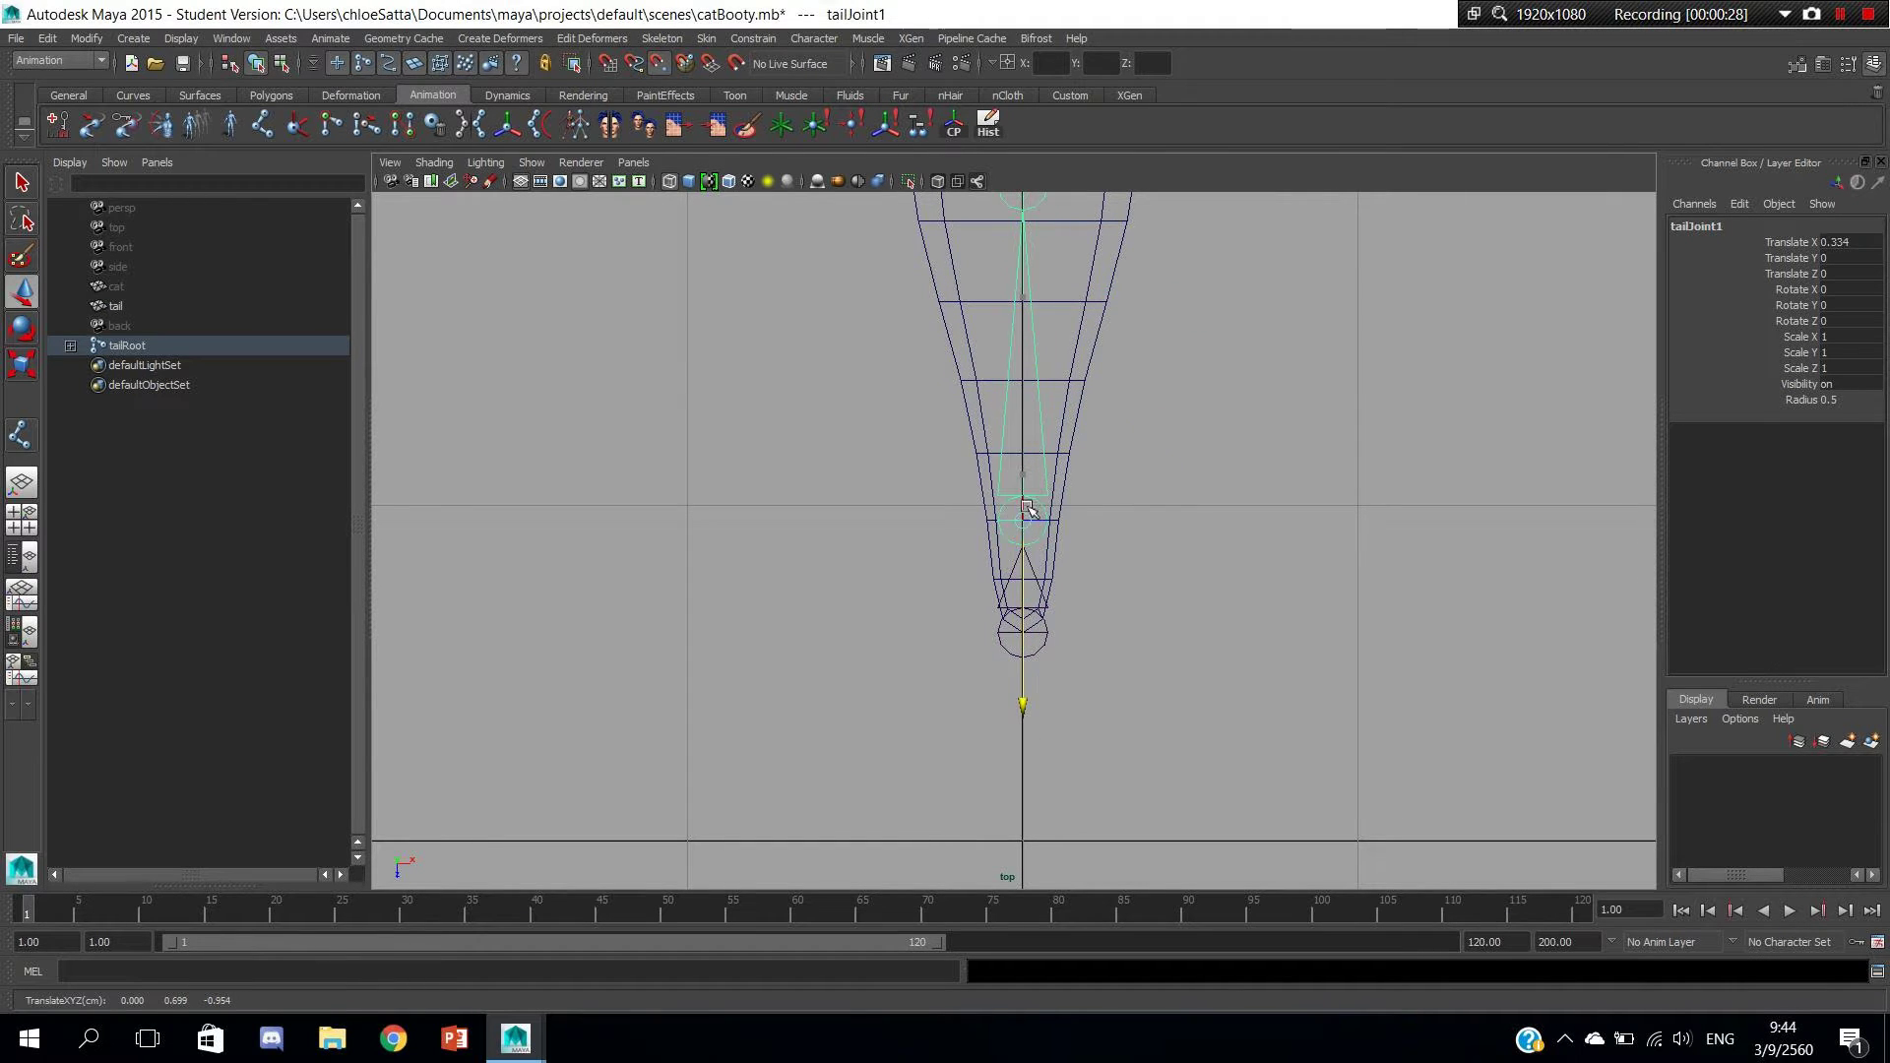
middle_click_drag(1269, 600, 1266, 544, "alt")
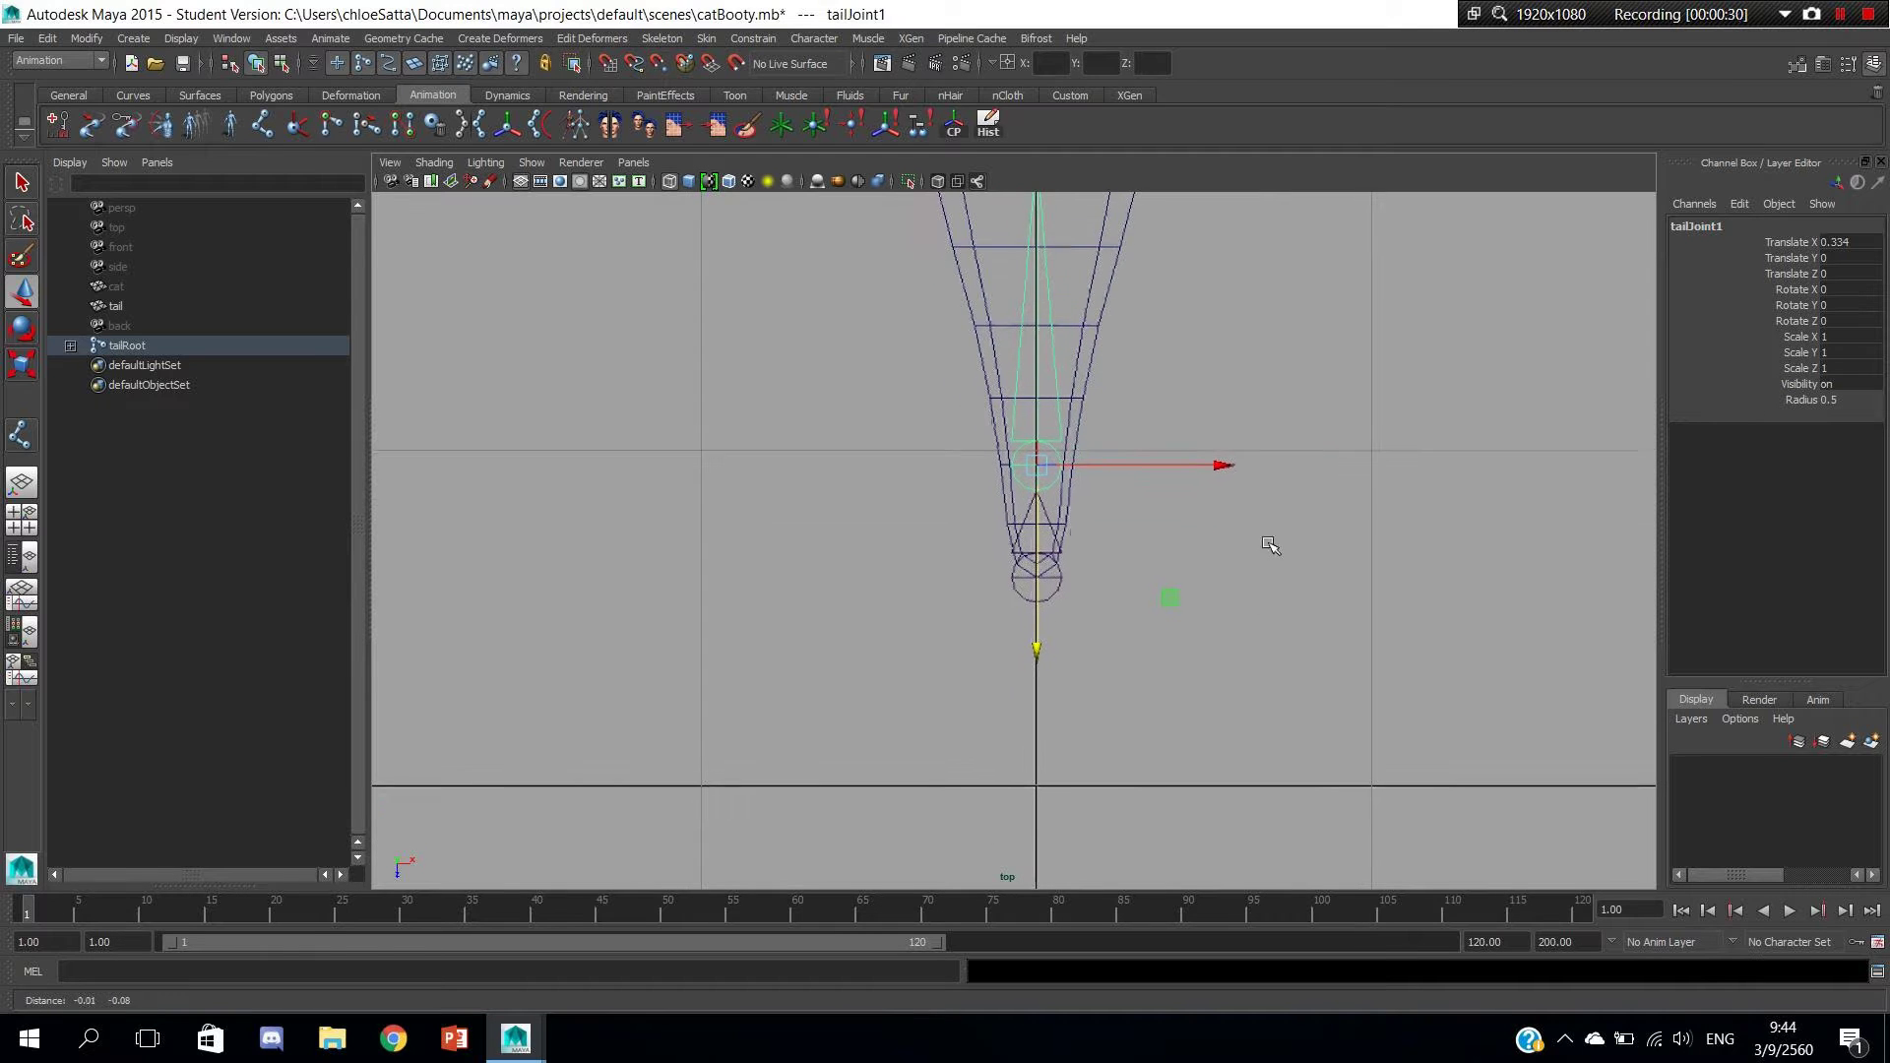
left_click(1257, 565)
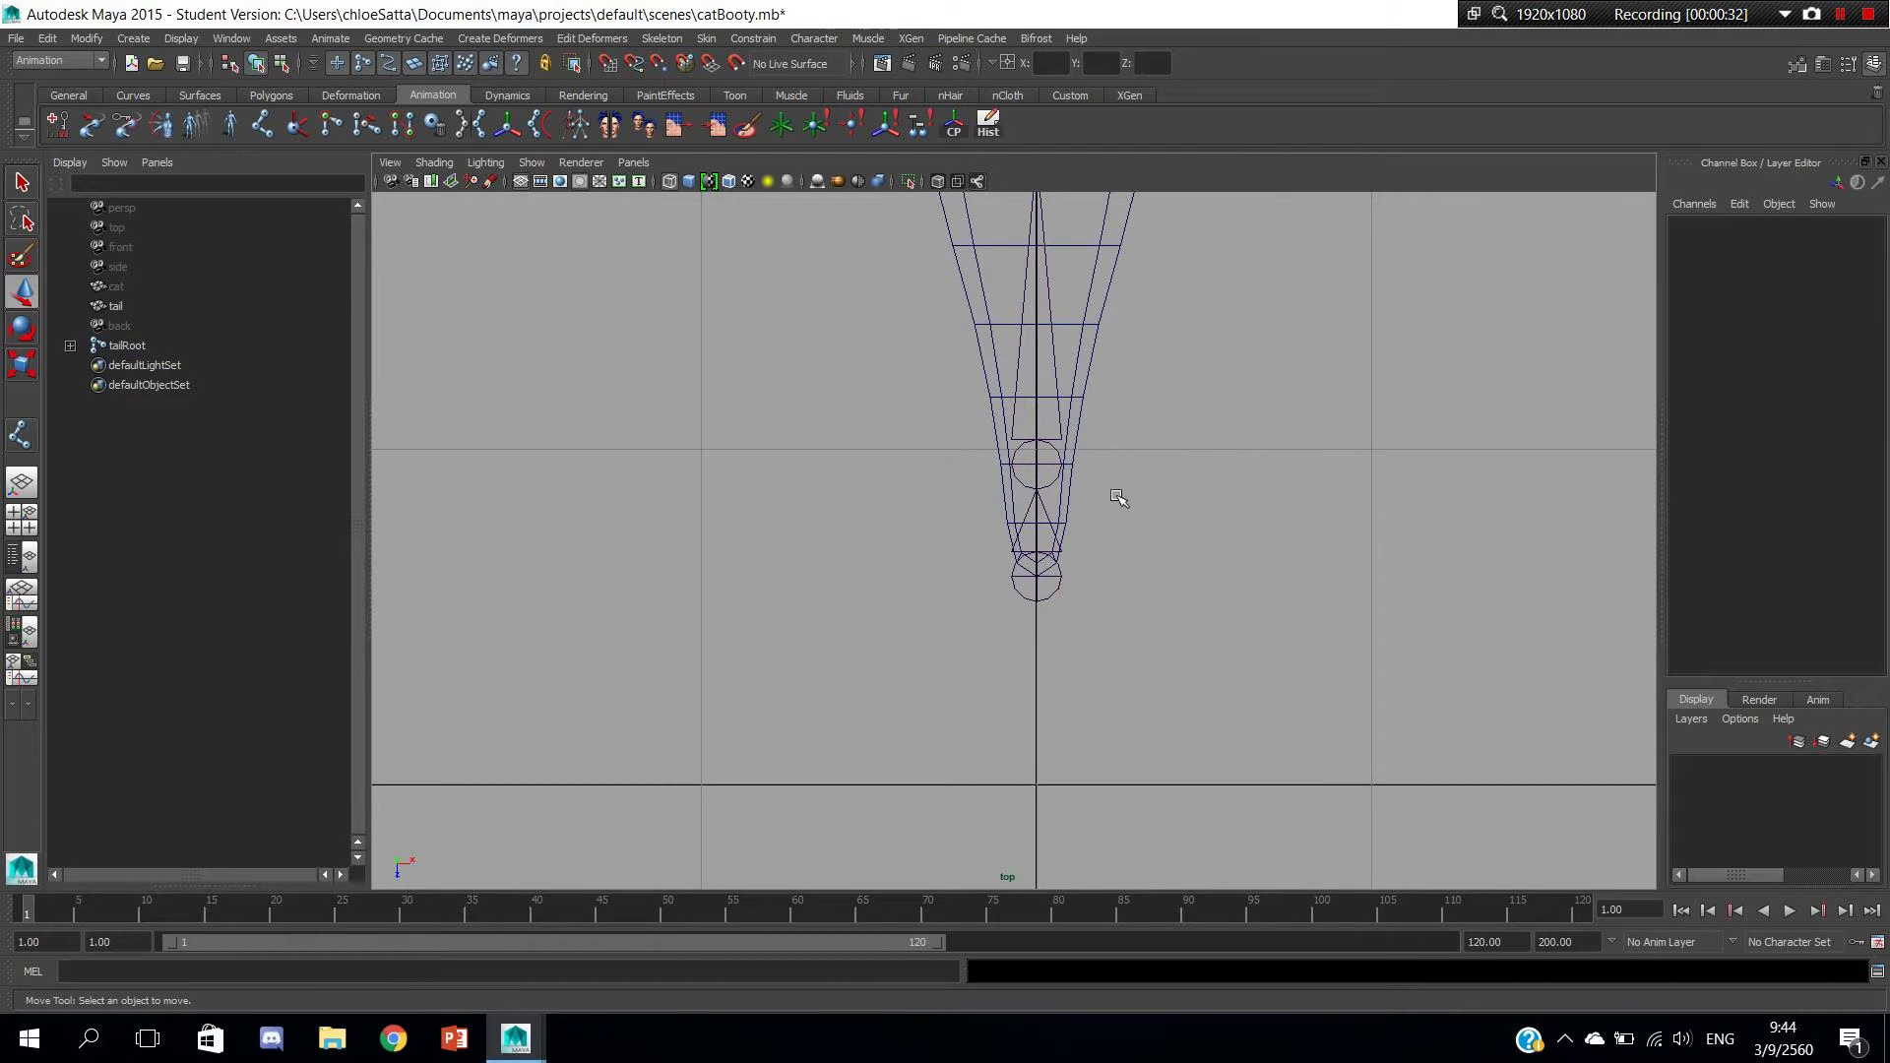
right_click_drag(1106, 531, 1421, 625, "alt")
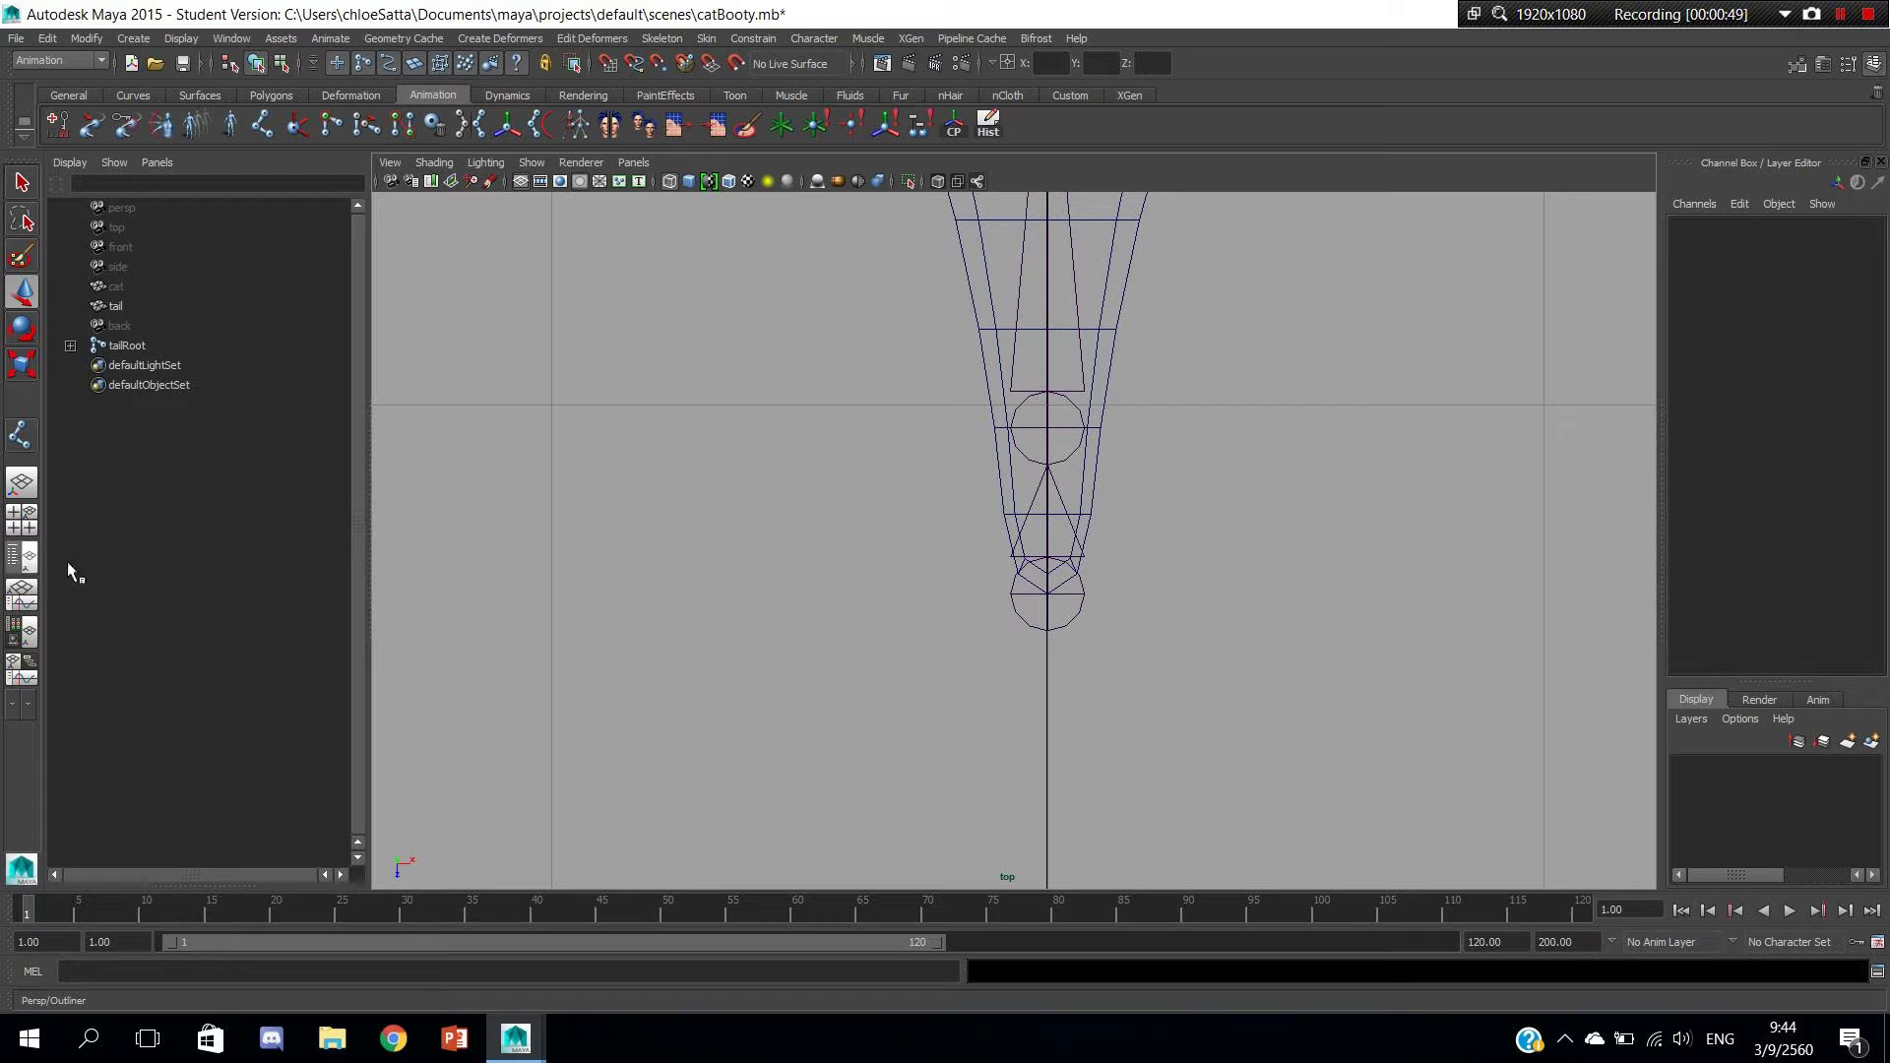
left_click(27, 560)
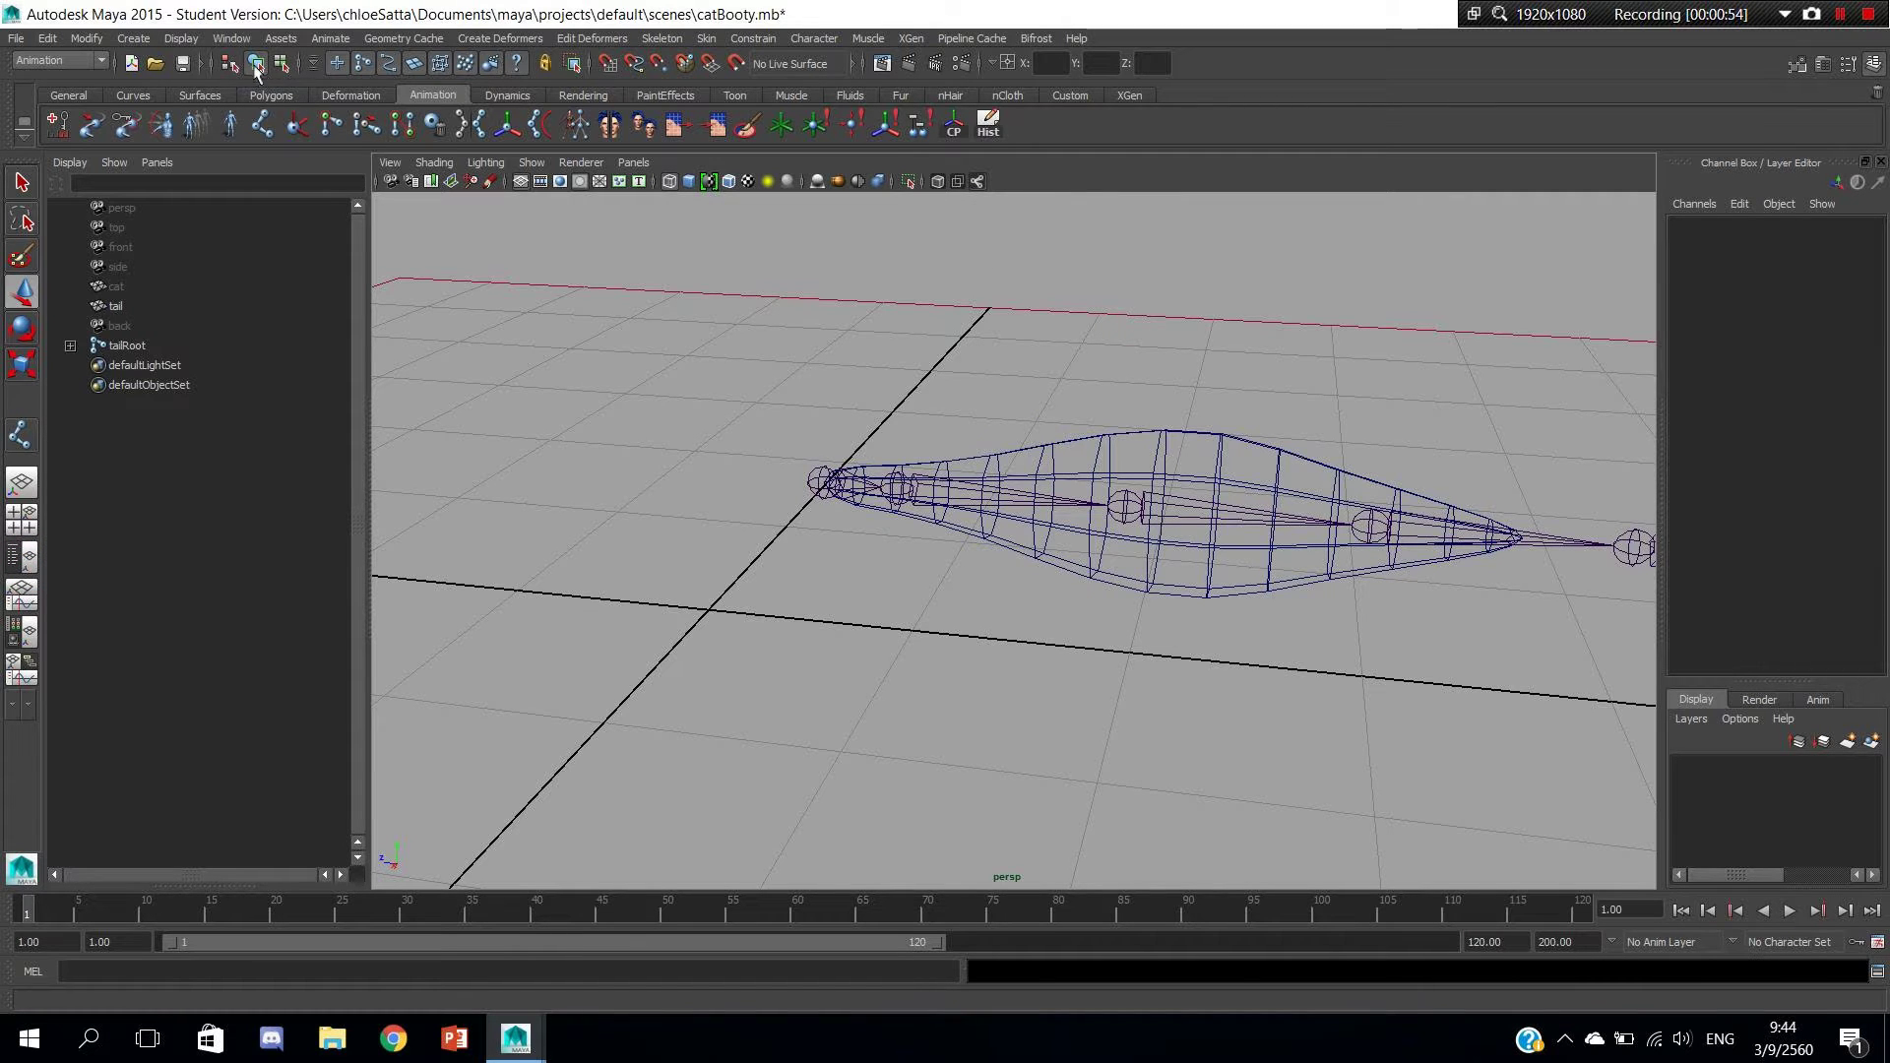
left_click(233, 39)
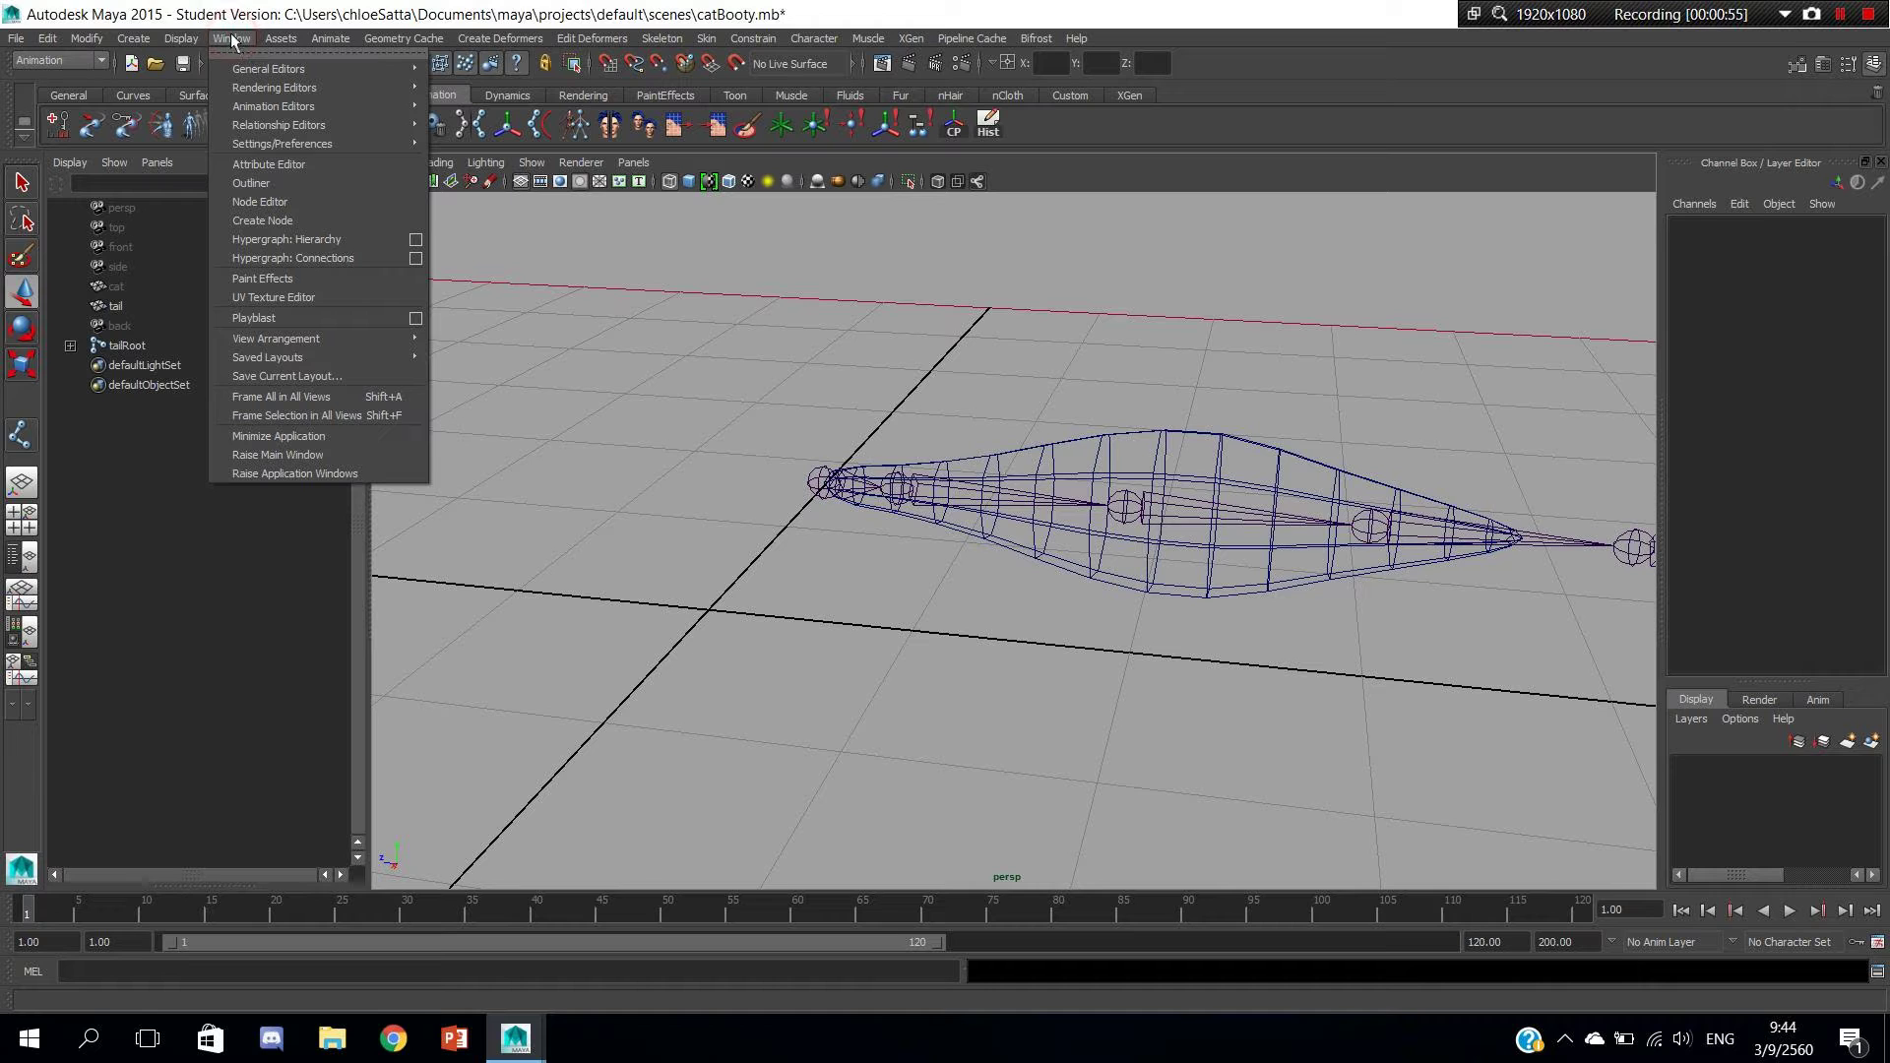
left_click(279, 188)
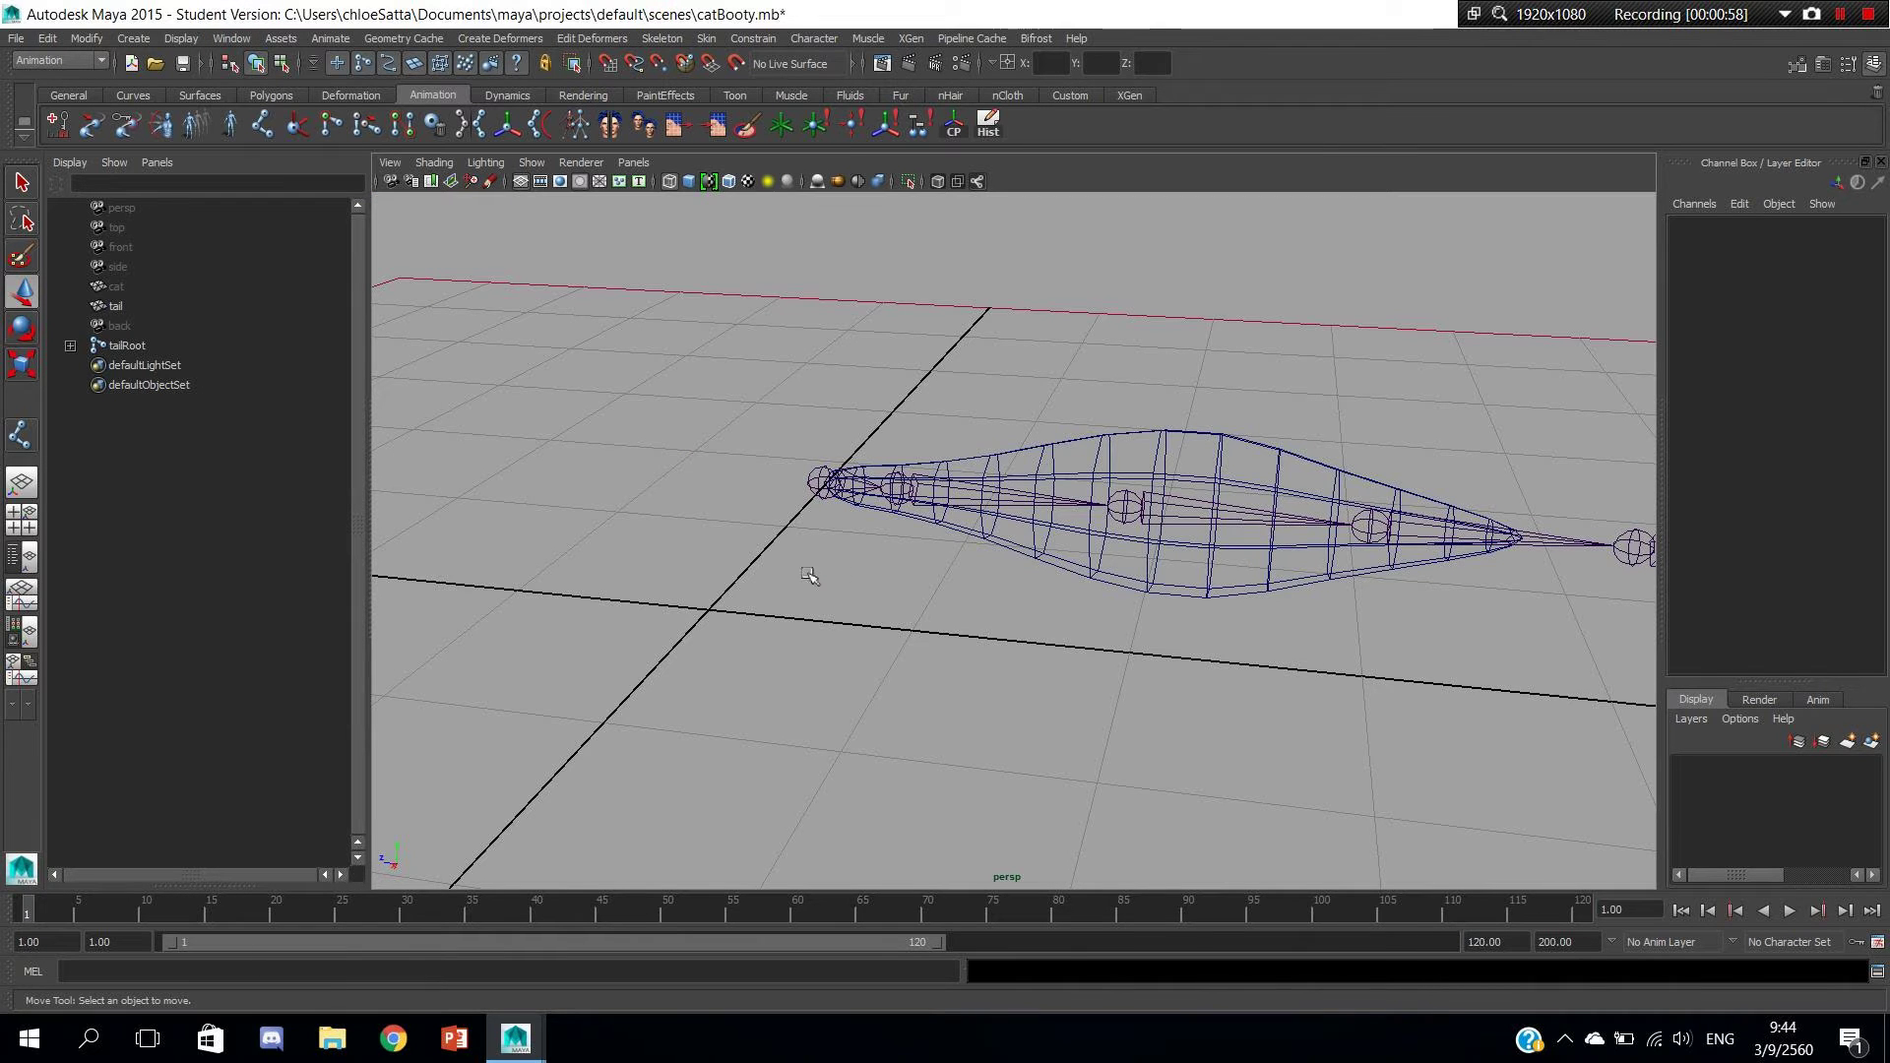
mouse_move(866, 591)
left_mouse_down("alt")
mouse_move(1027, 589)
mouse_move(929, 643)
left_mouse_up("alt")
key("space")
middle_click_drag(1090, 520, 1033, 564, "alt")
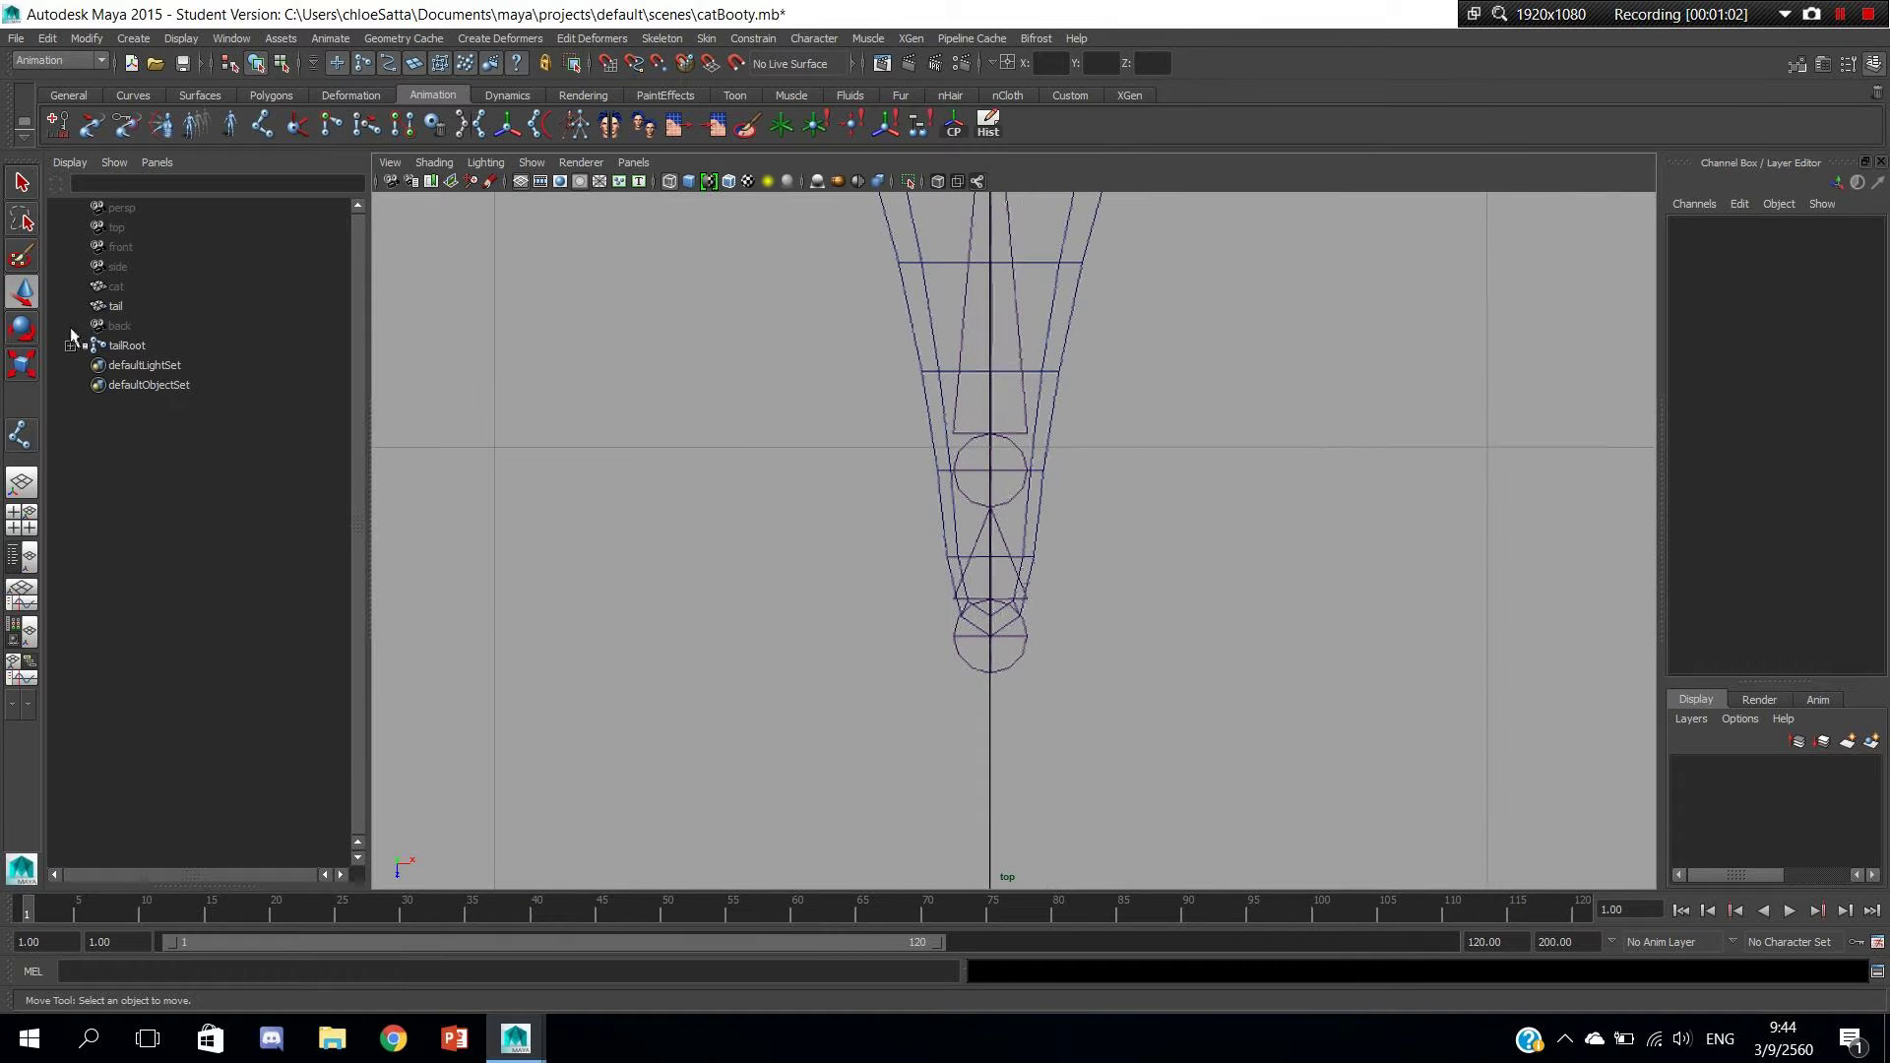
left_click(117, 287)
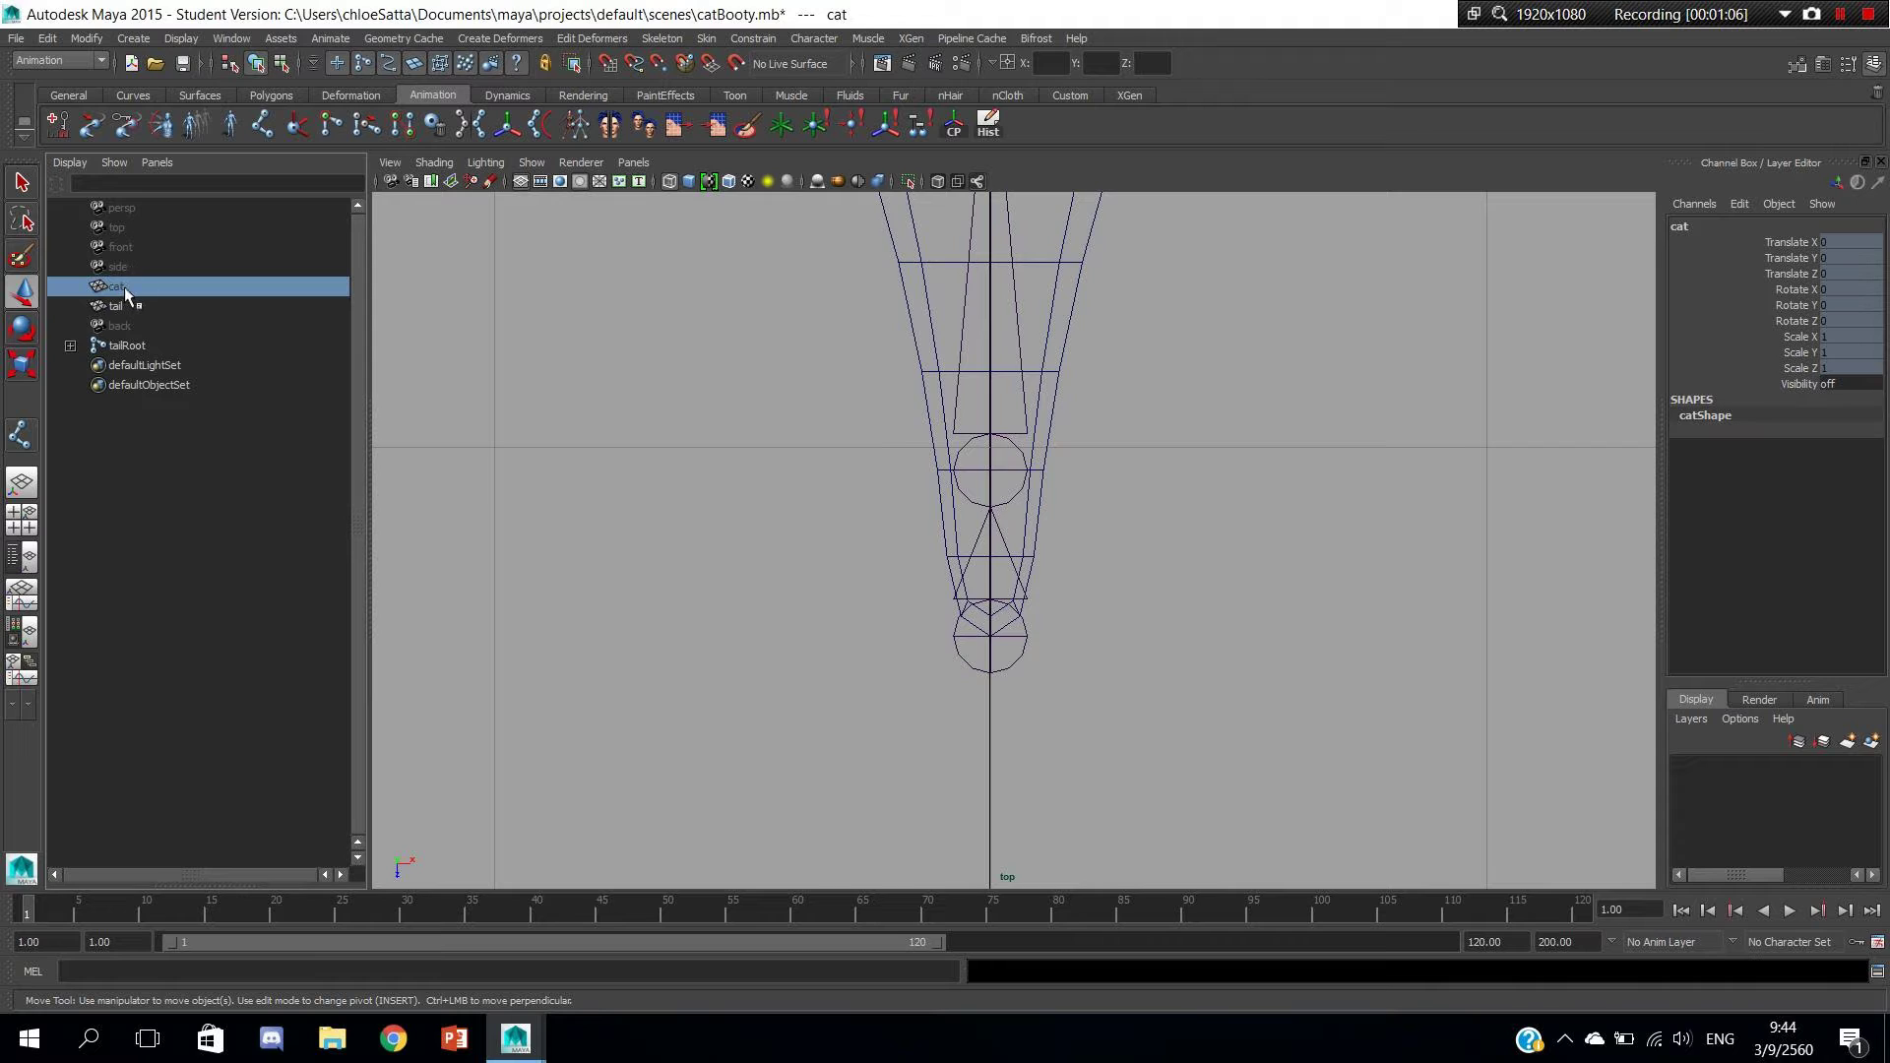
middle_click_drag(124, 287, 497, 525)
key("shift+h")
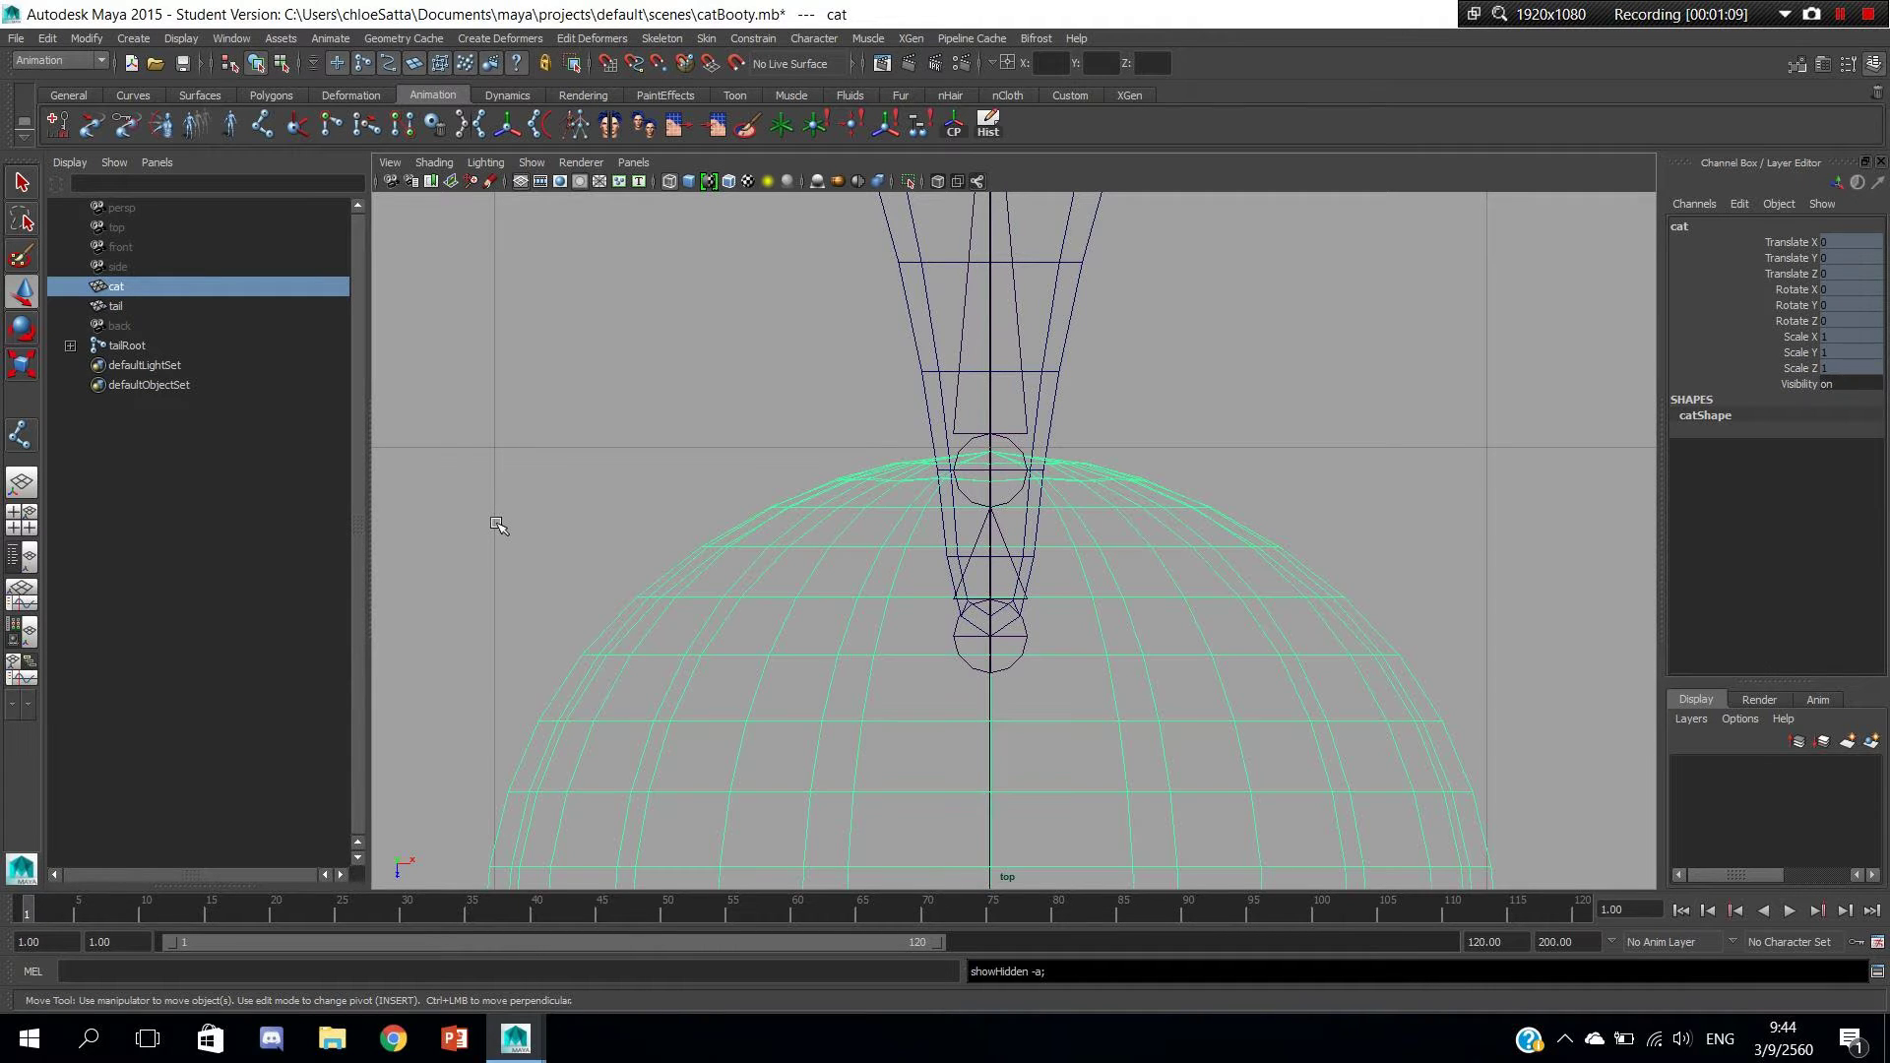
right_click_drag(1232, 591, 1201, 638, "alt")
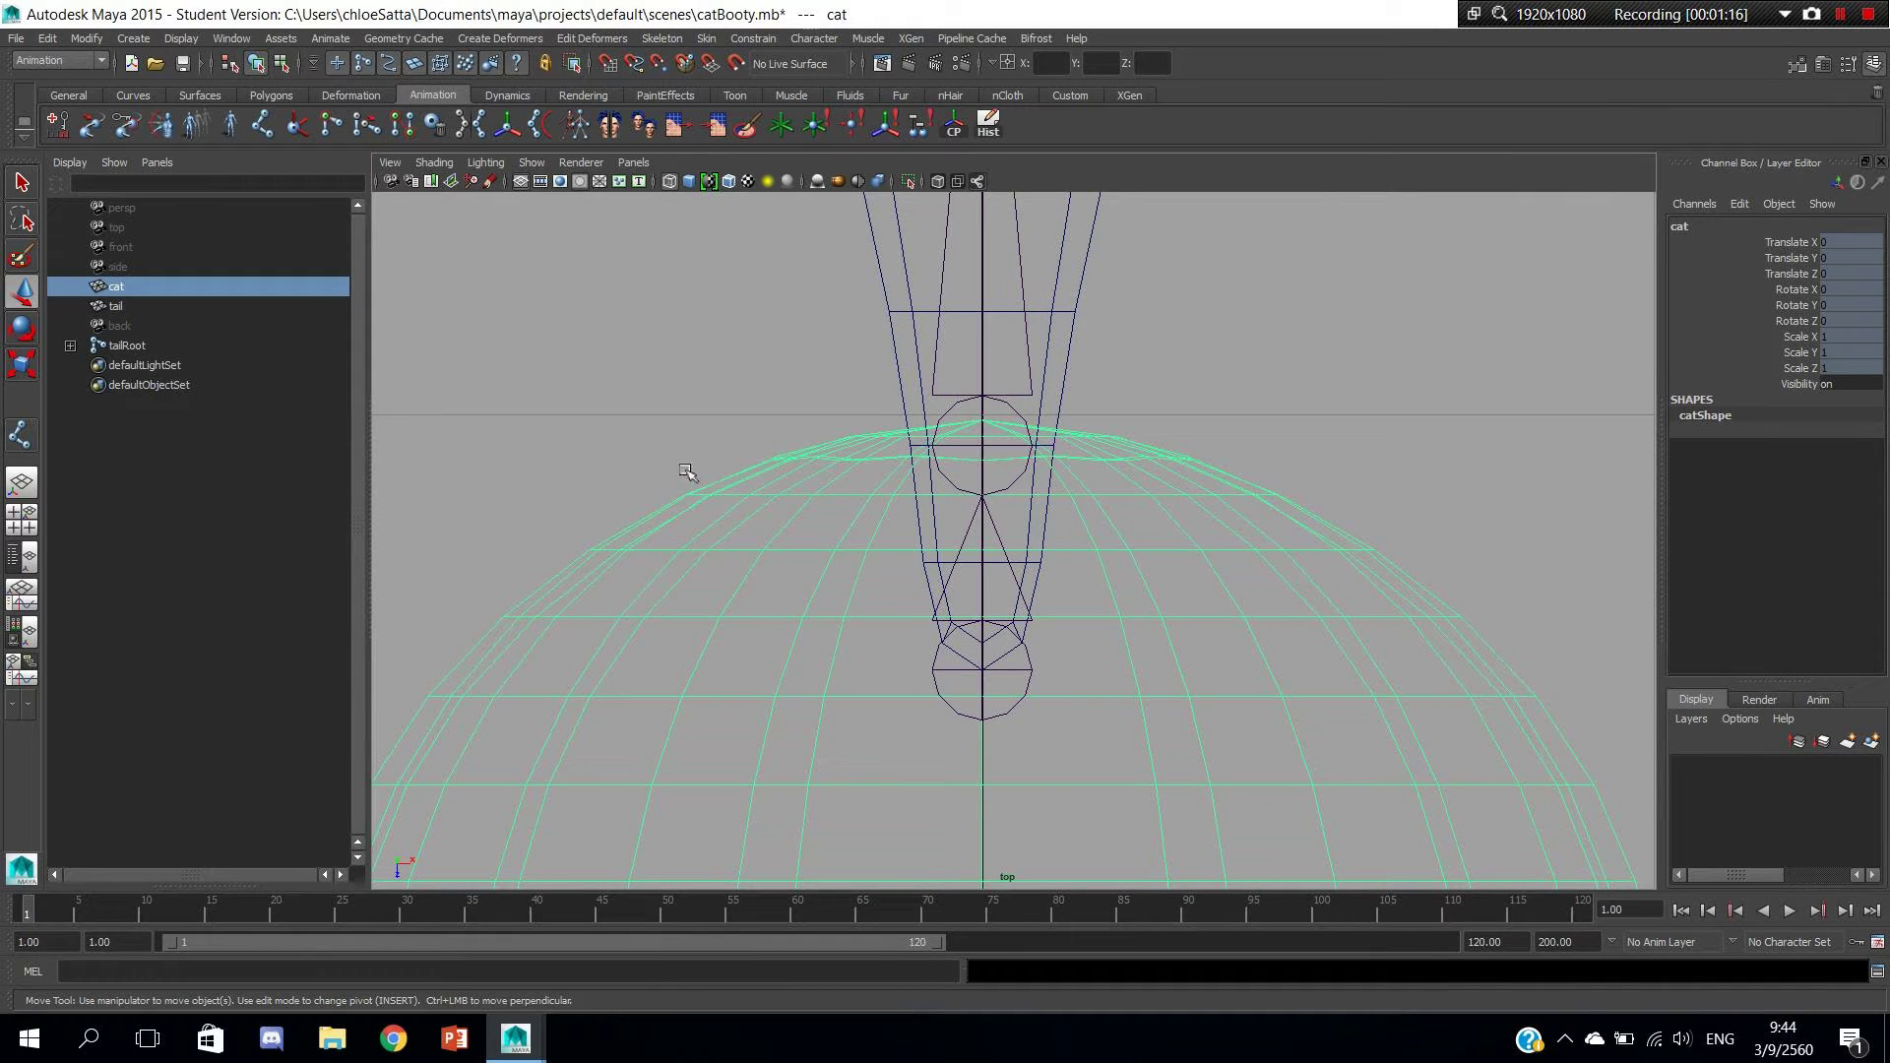
key("ctrl+h")
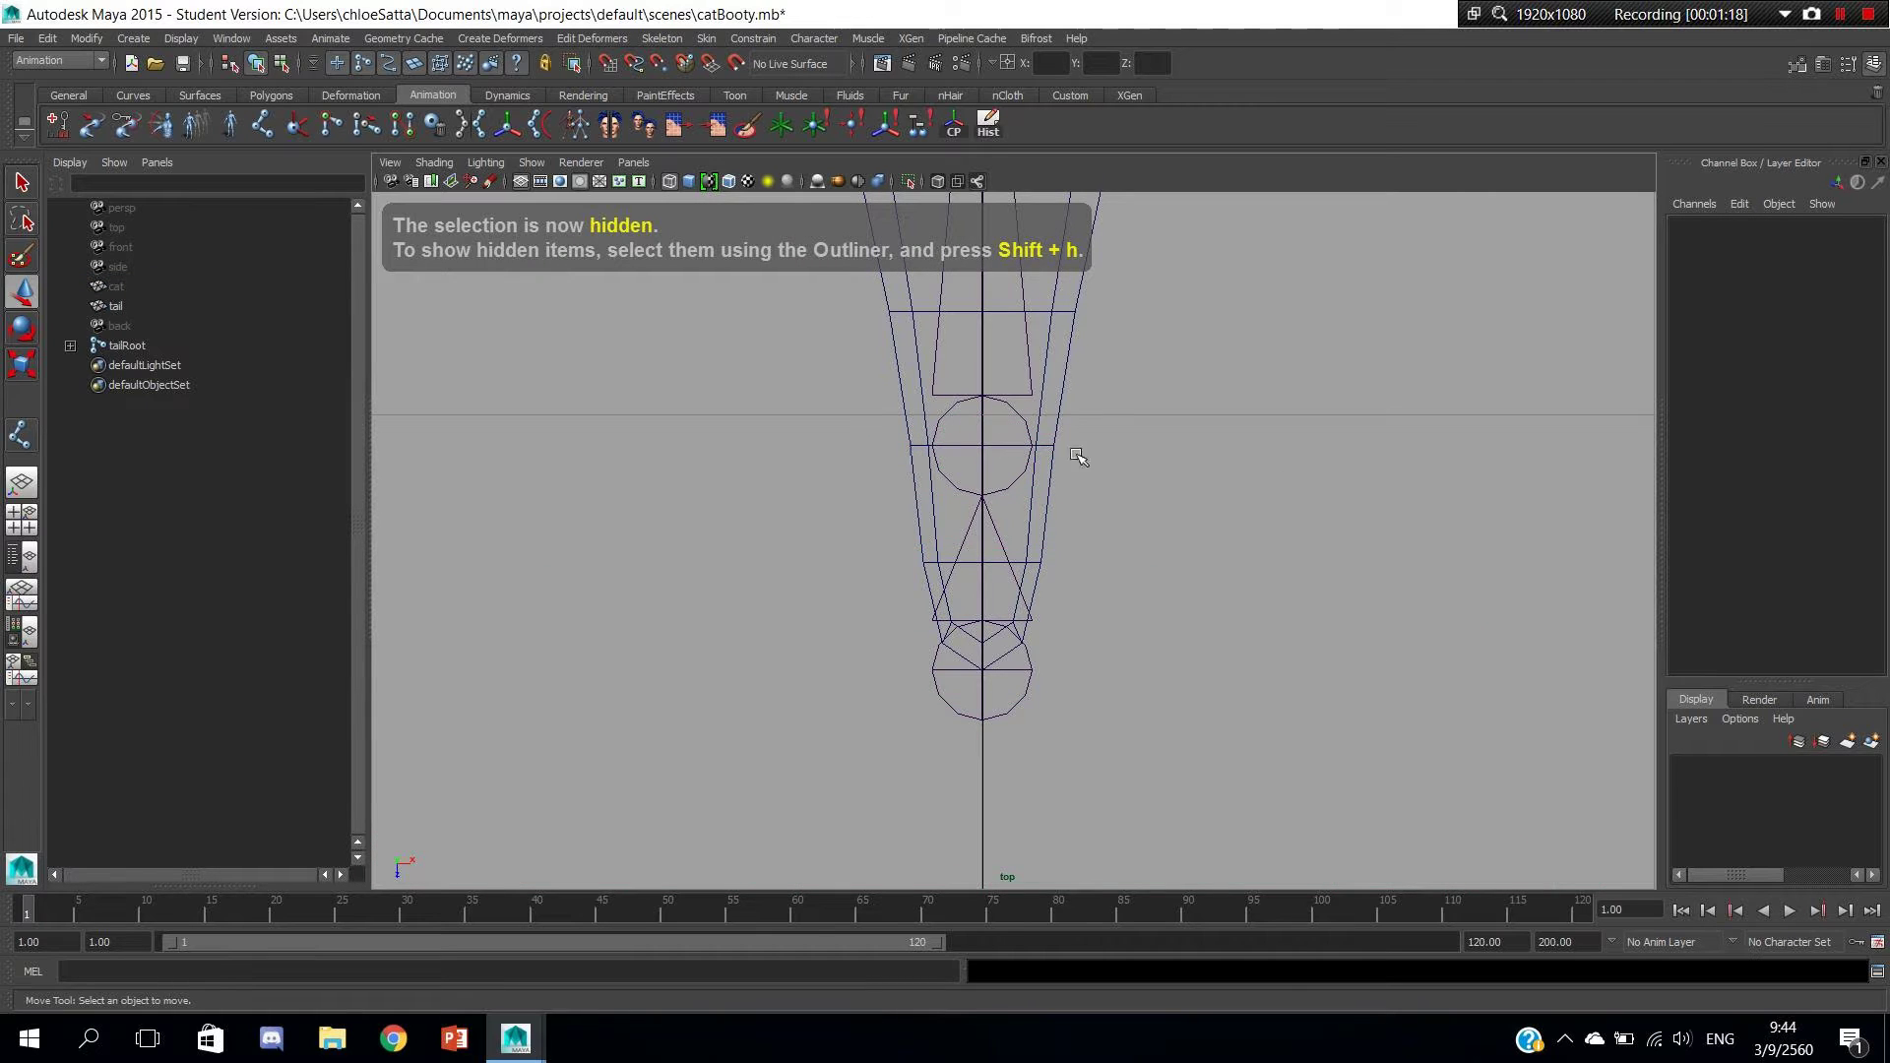
right_click_drag(1177, 434, 1130, 448, "alt")
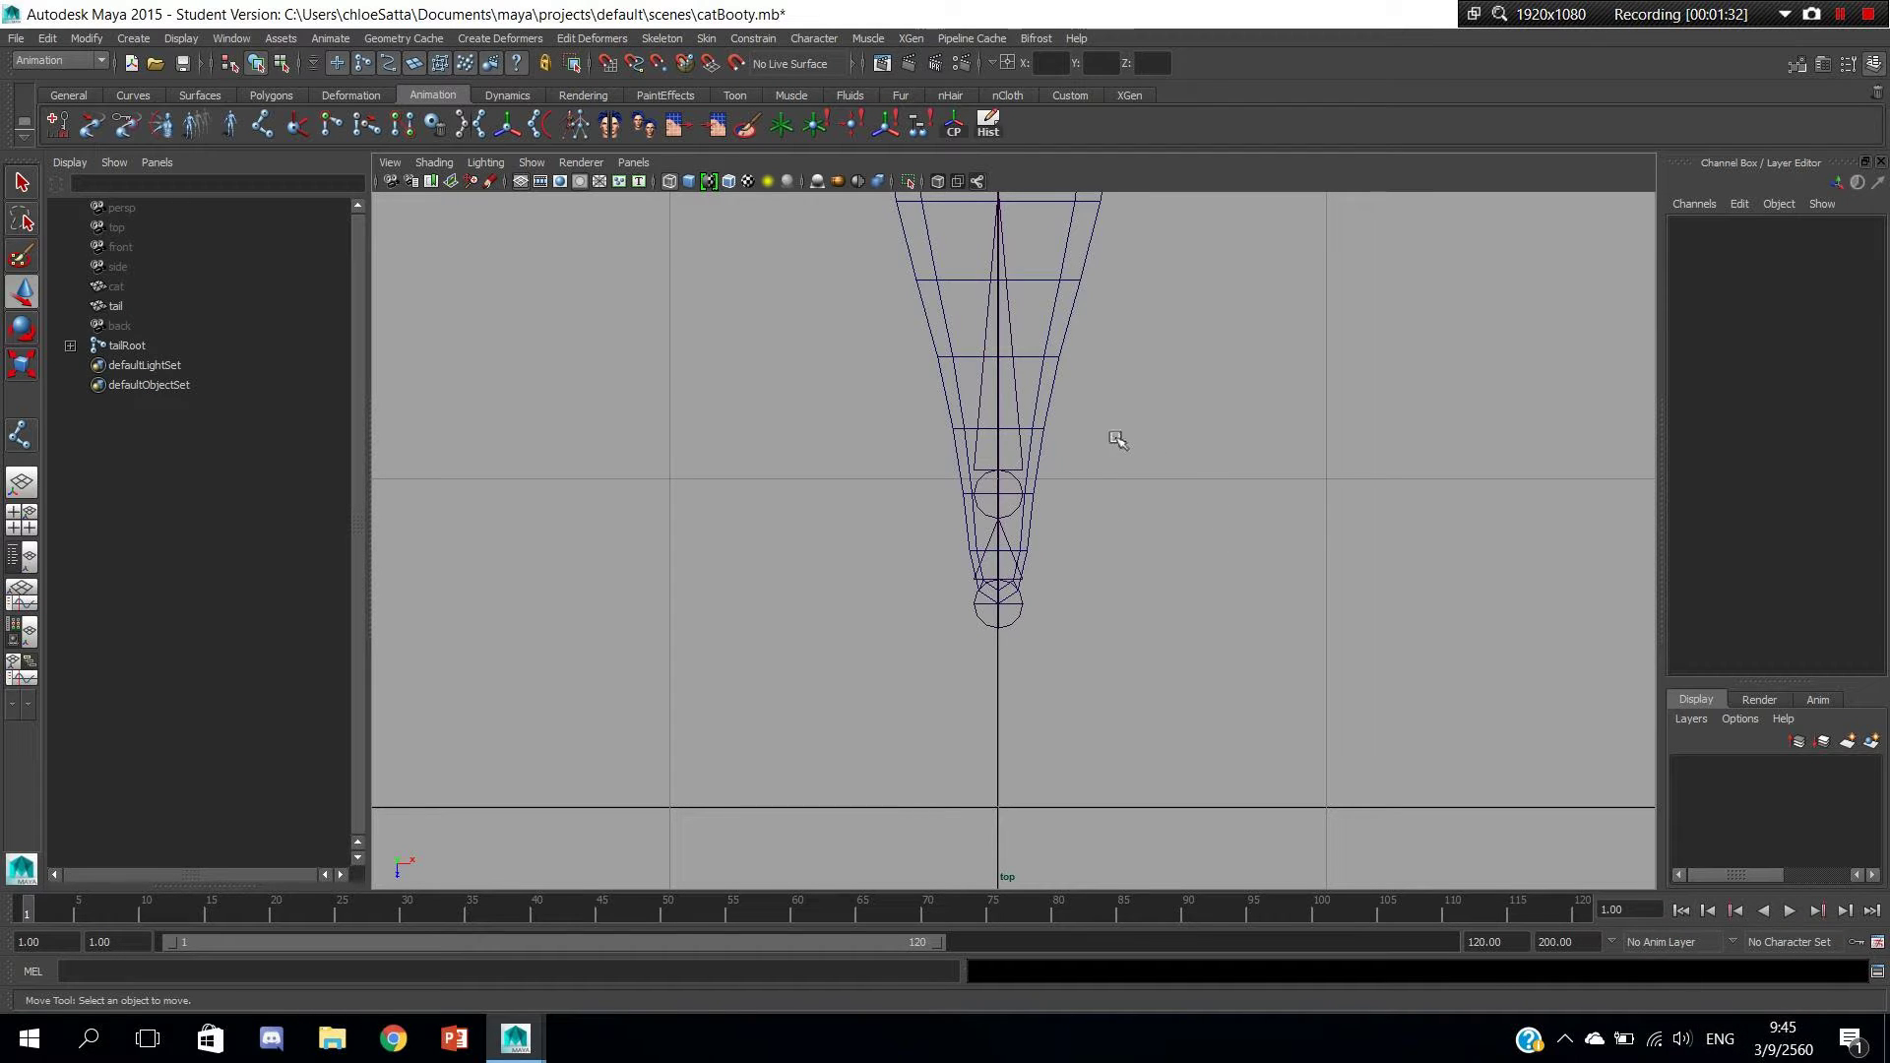
Move tailJoint2, tailJoint3 and tailJoint4 closer to their parents (Translate X 0.653, 0.721, 0.721).
mouse_move(1118, 440)
middle_mouse_down("alt")
mouse_move(1110, 688)
mouse_move(1118, 566)
middle_mouse_up("alt")
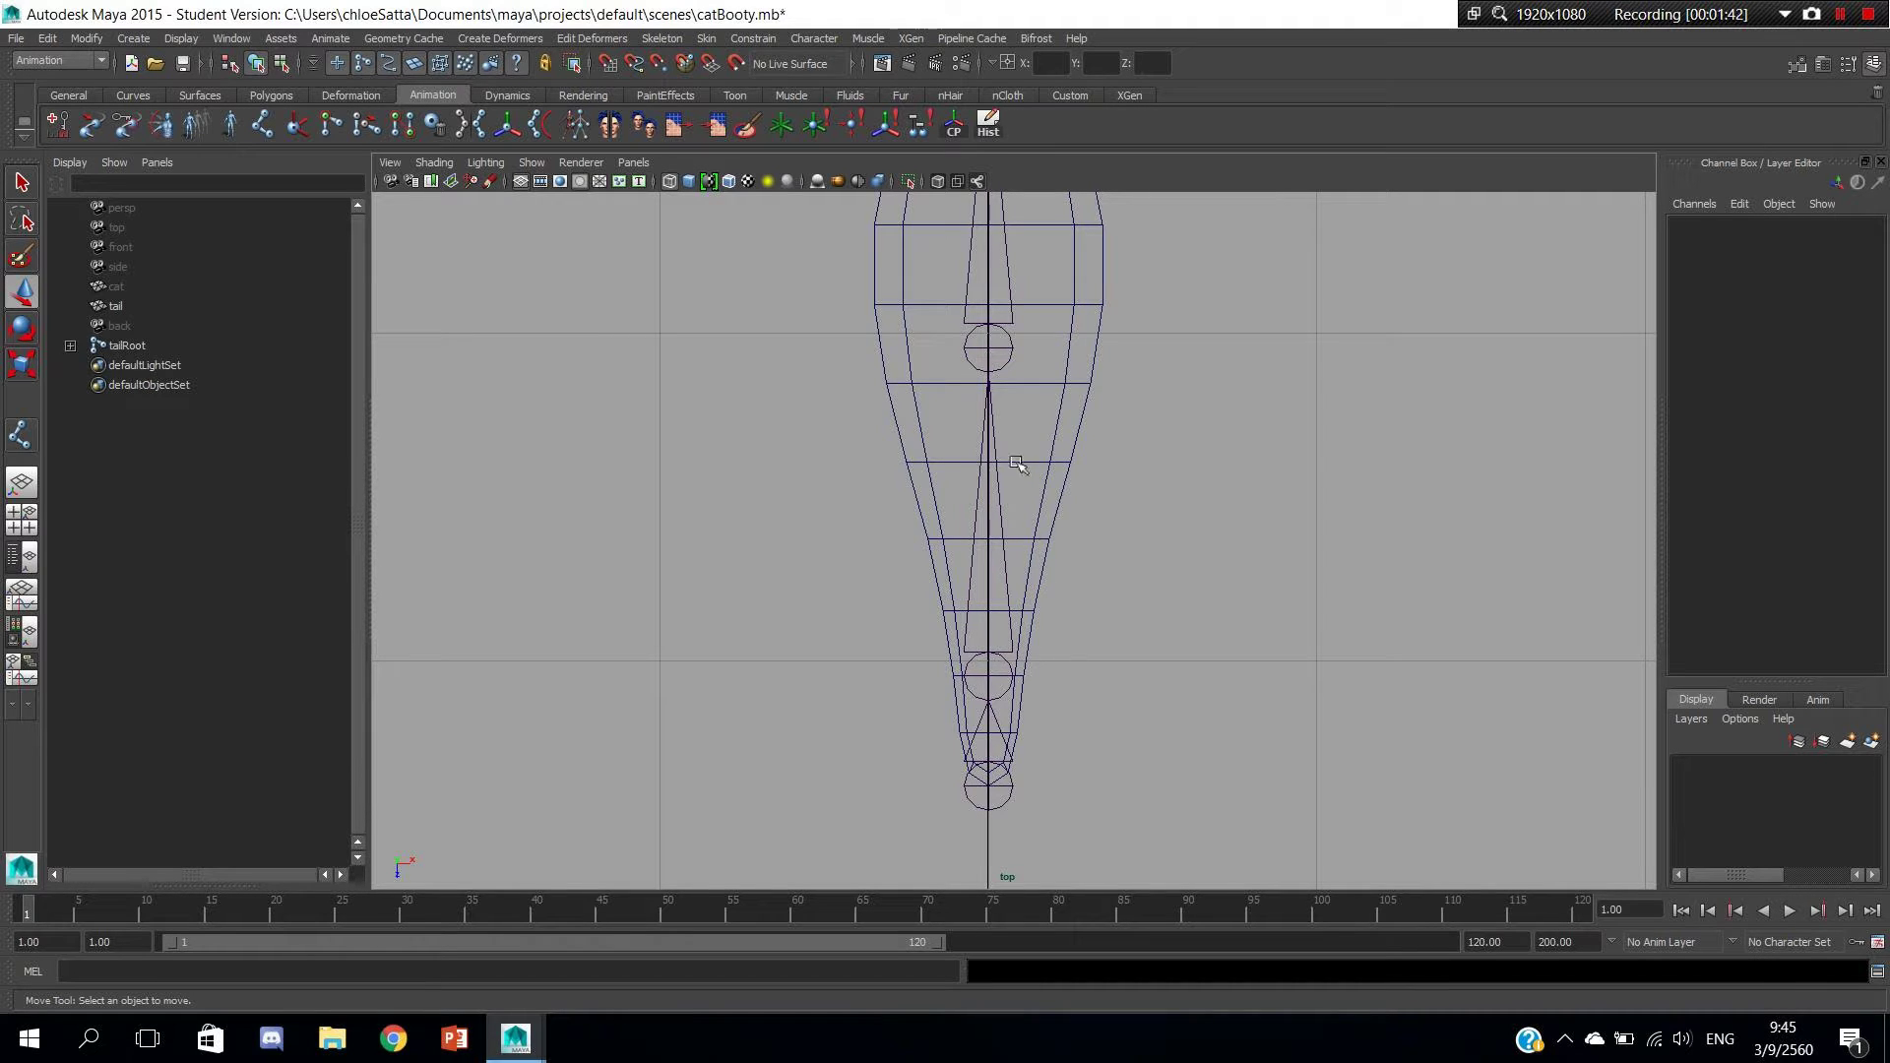
left_click(990, 351)
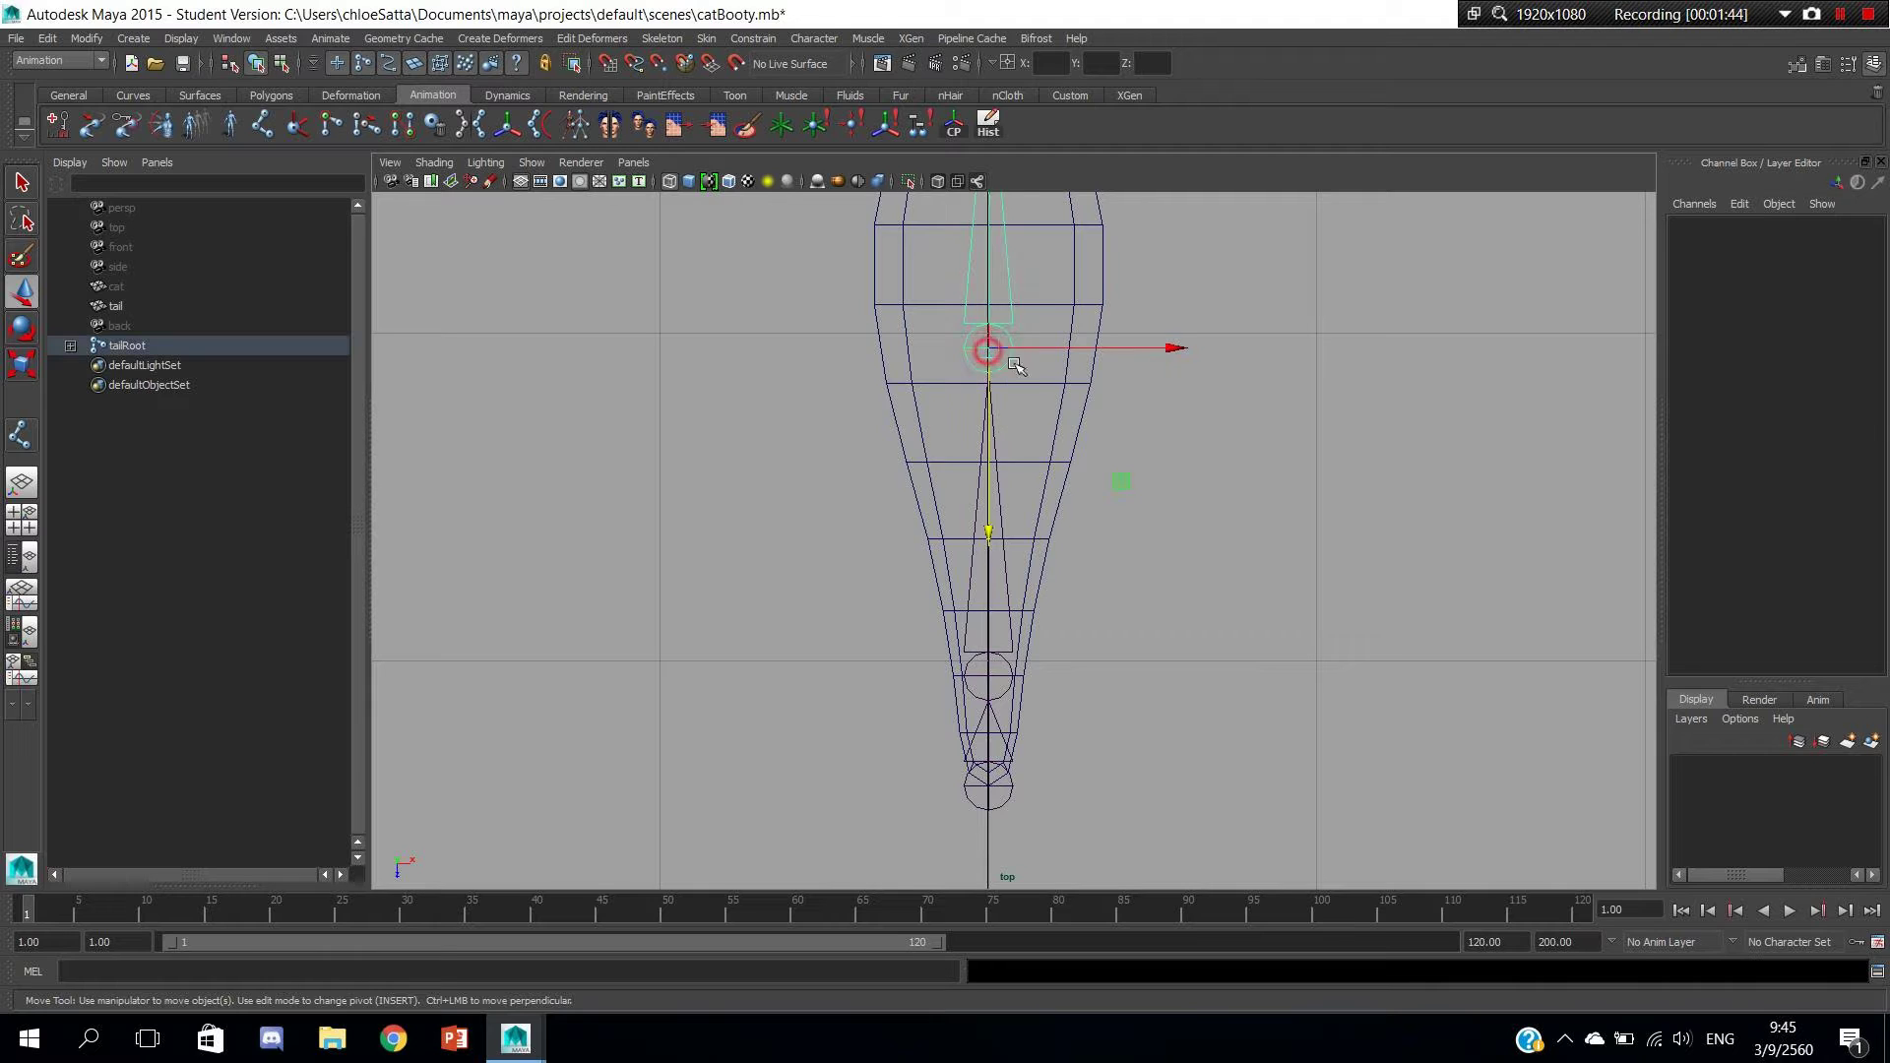
middle_click_drag(994, 498, 1001, 480)
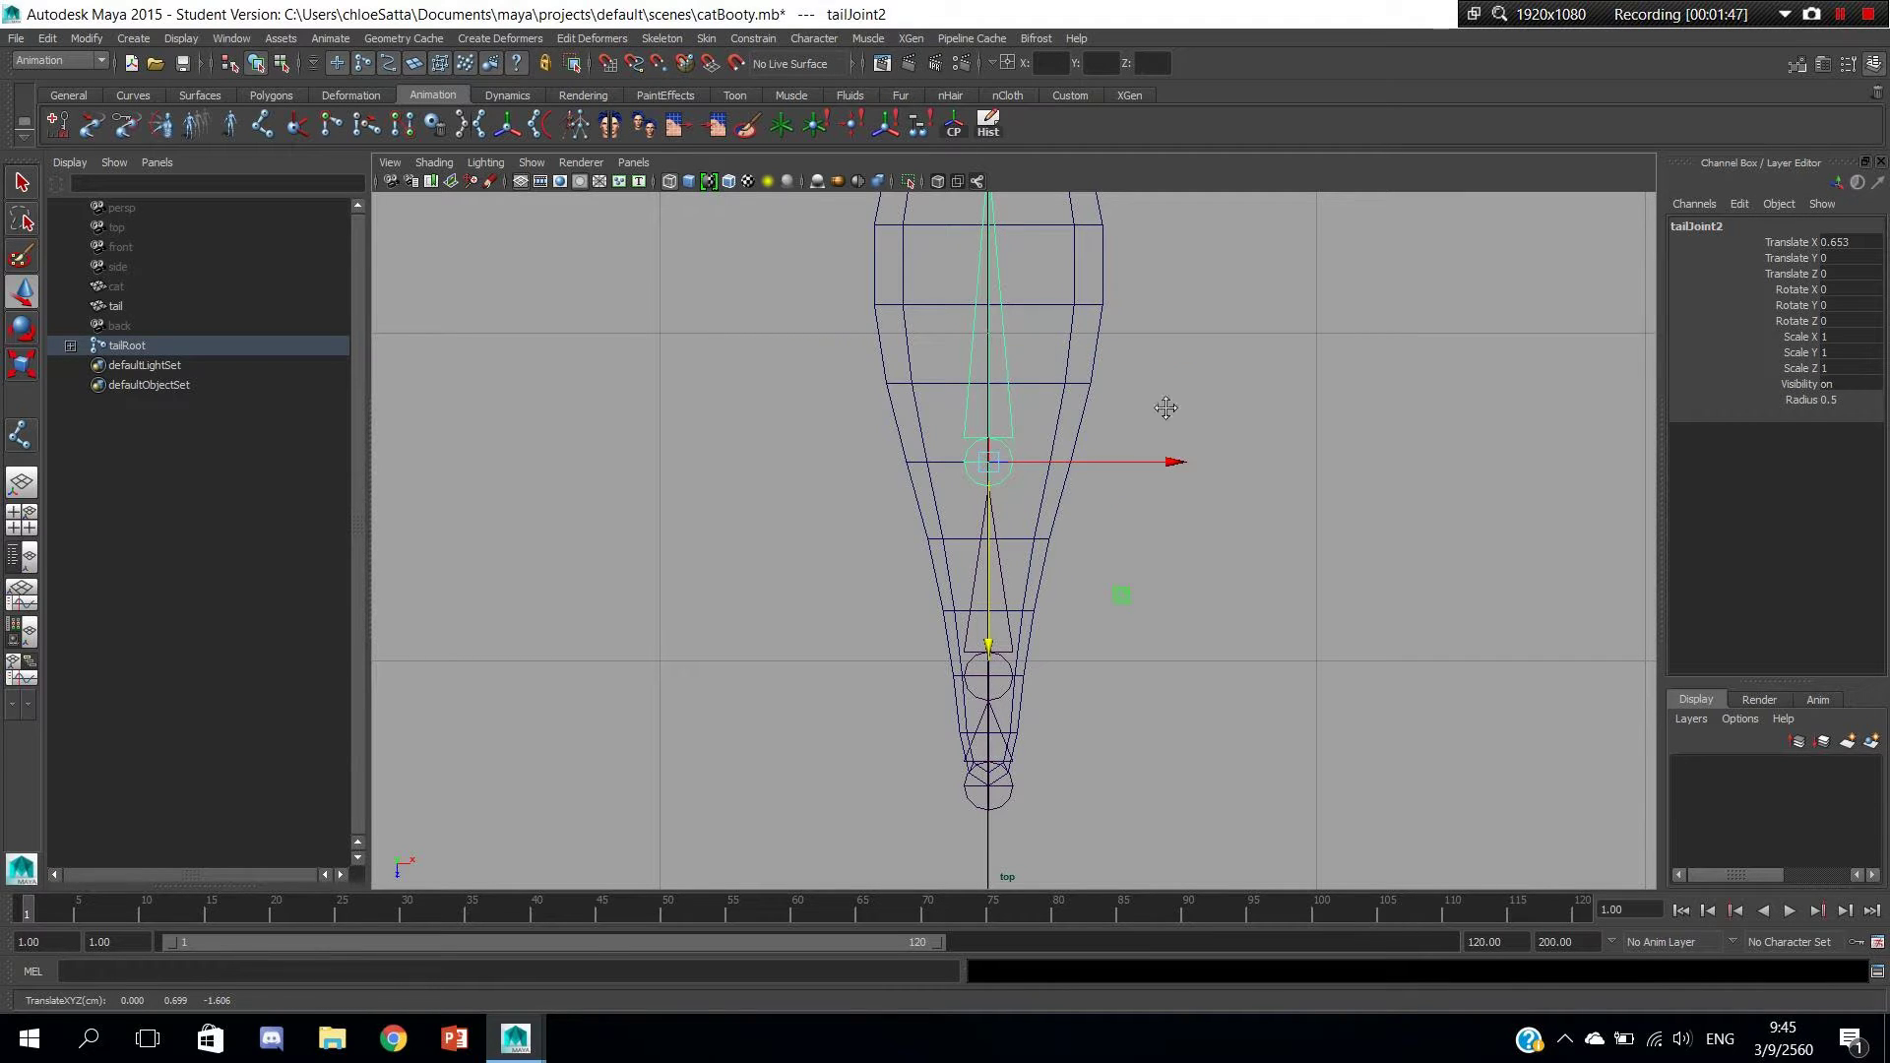
middle_click_drag(1164, 409, 1165, 725, "alt")
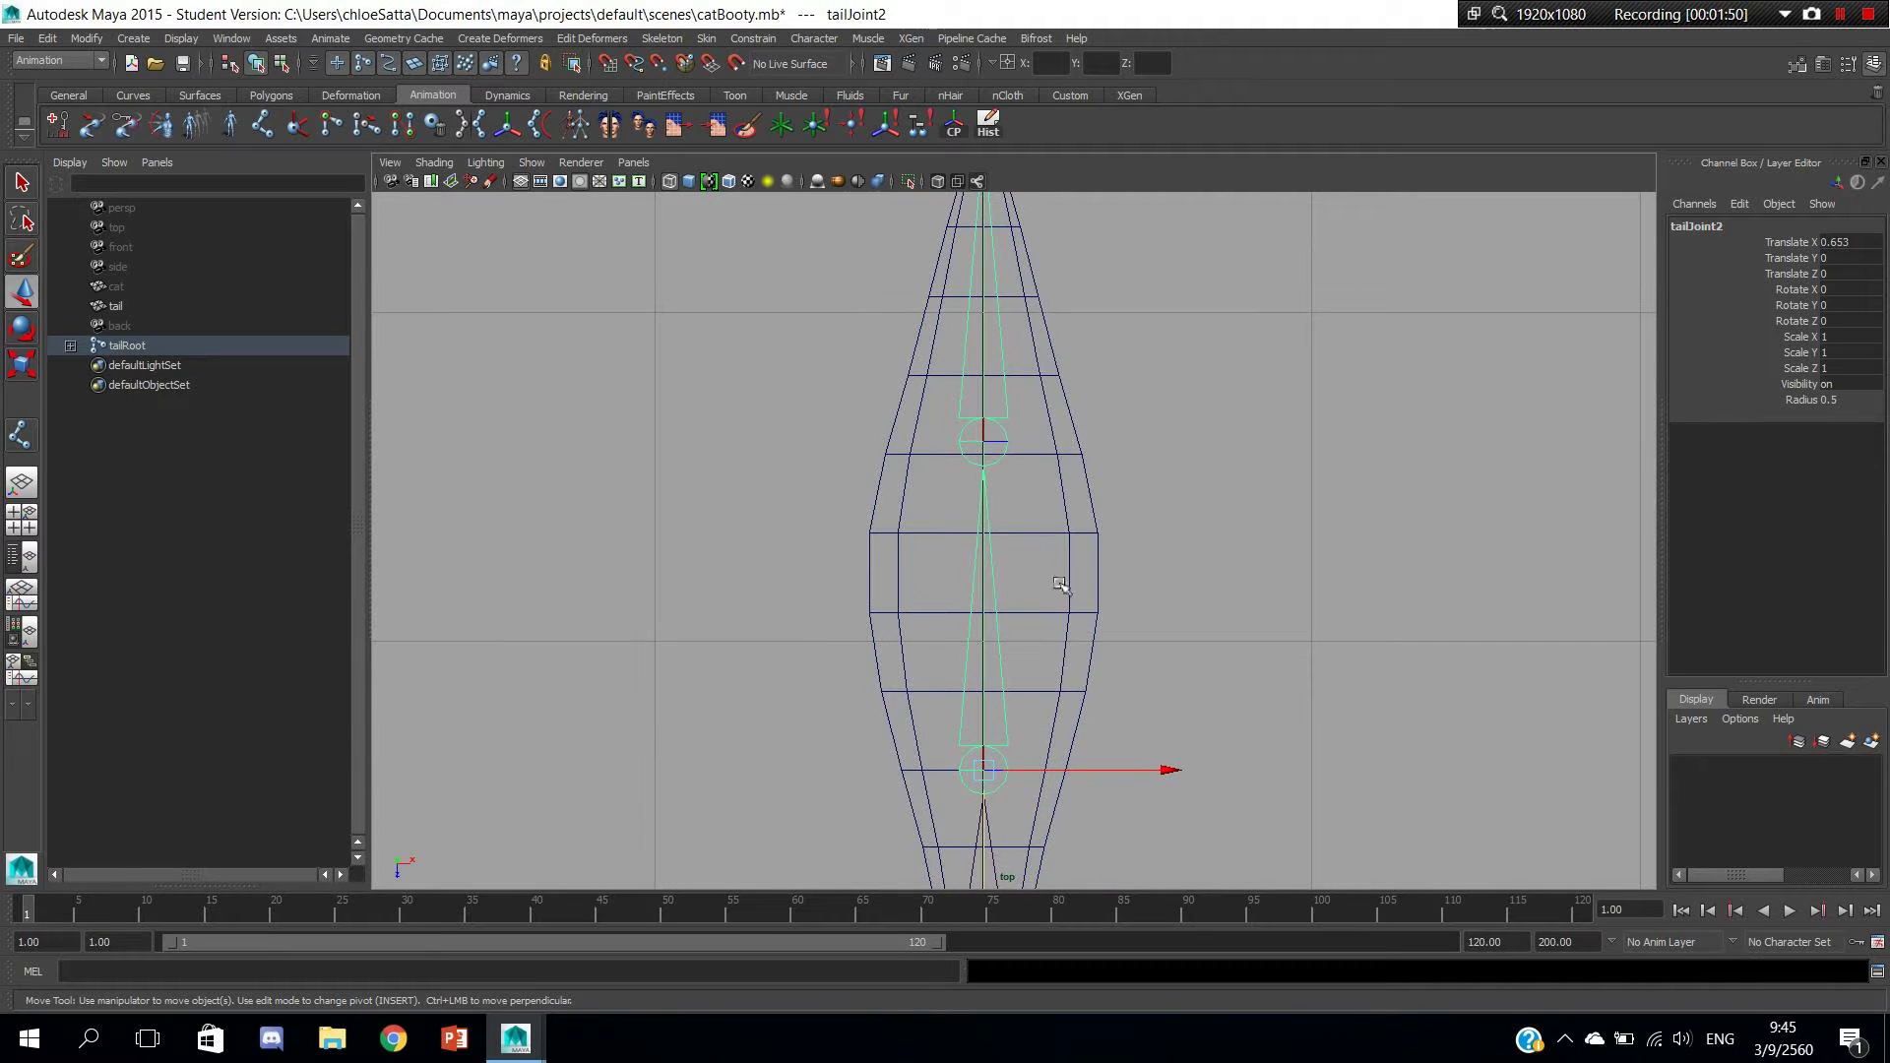
left_click(987, 449)
left_click_drag(997, 584, 996, 674)
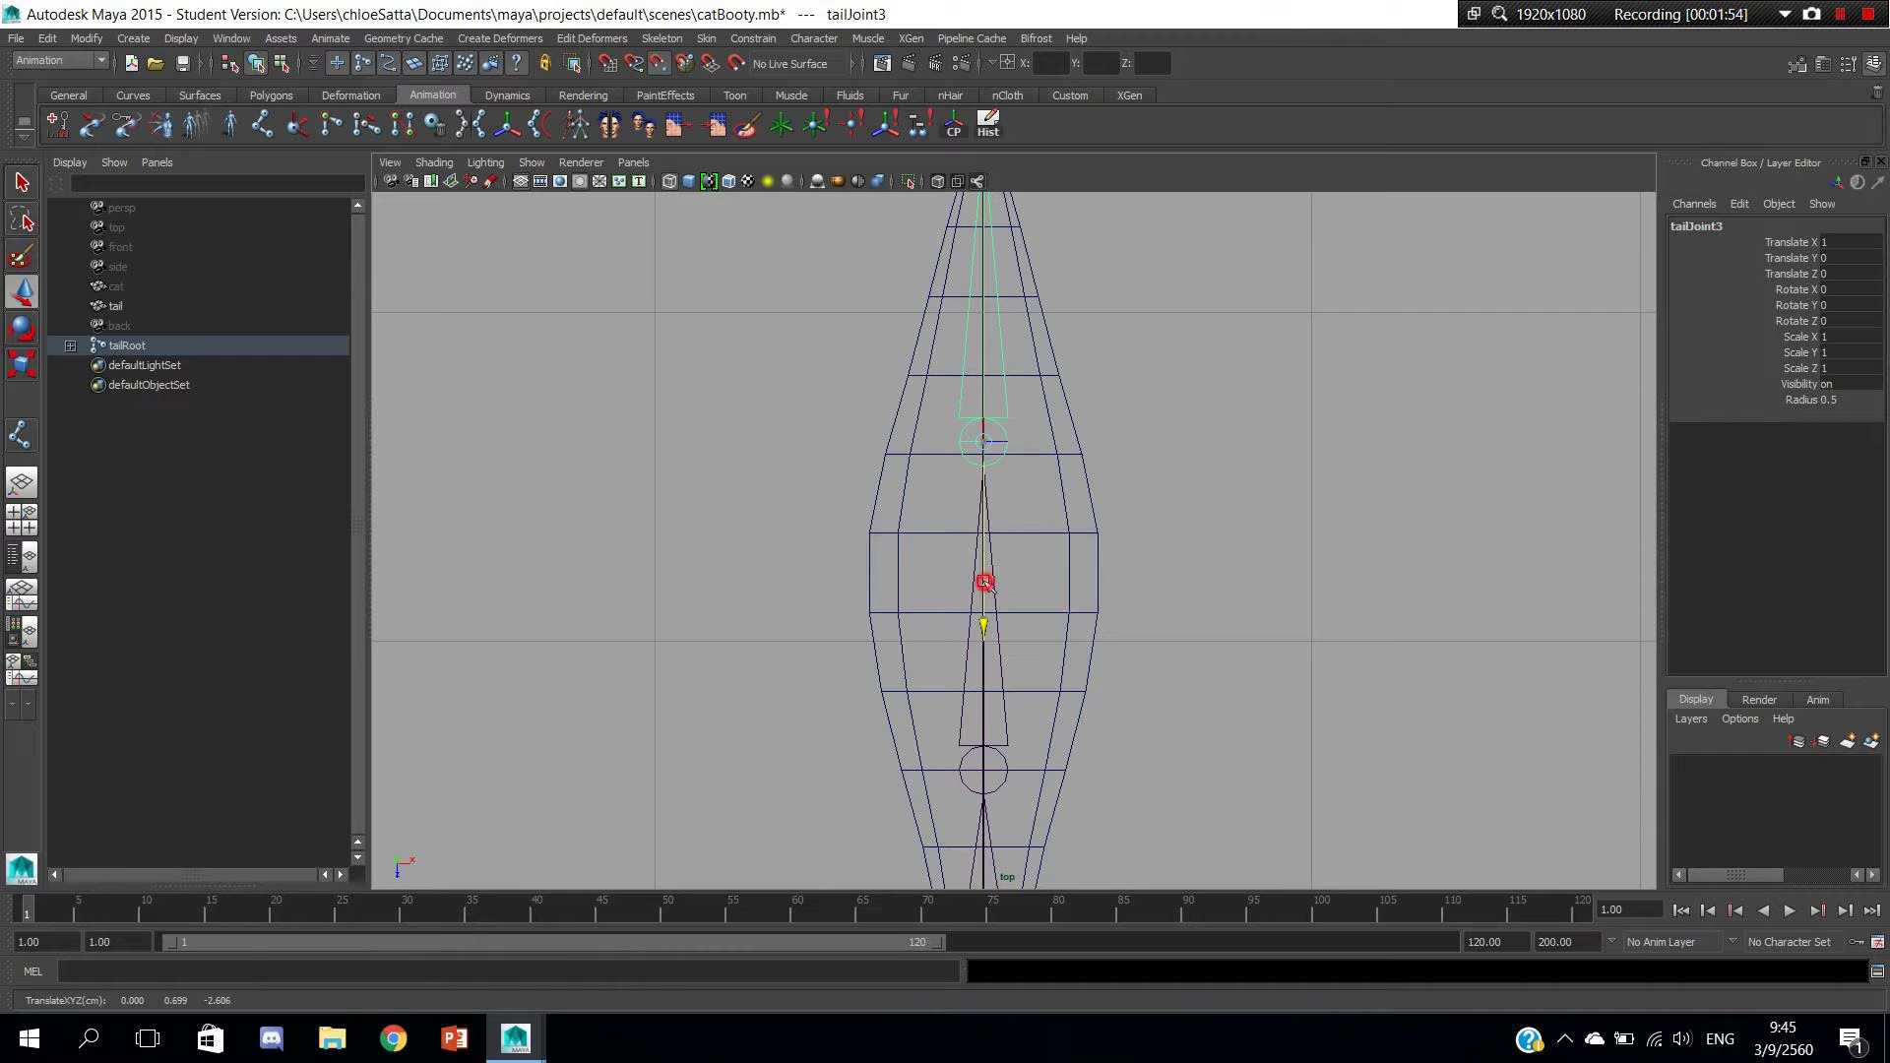
mouse_move(1088, 474)
middle_mouse_down("alt")
mouse_move(1107, 555)
mouse_move(1089, 654)
middle_mouse_up("alt")
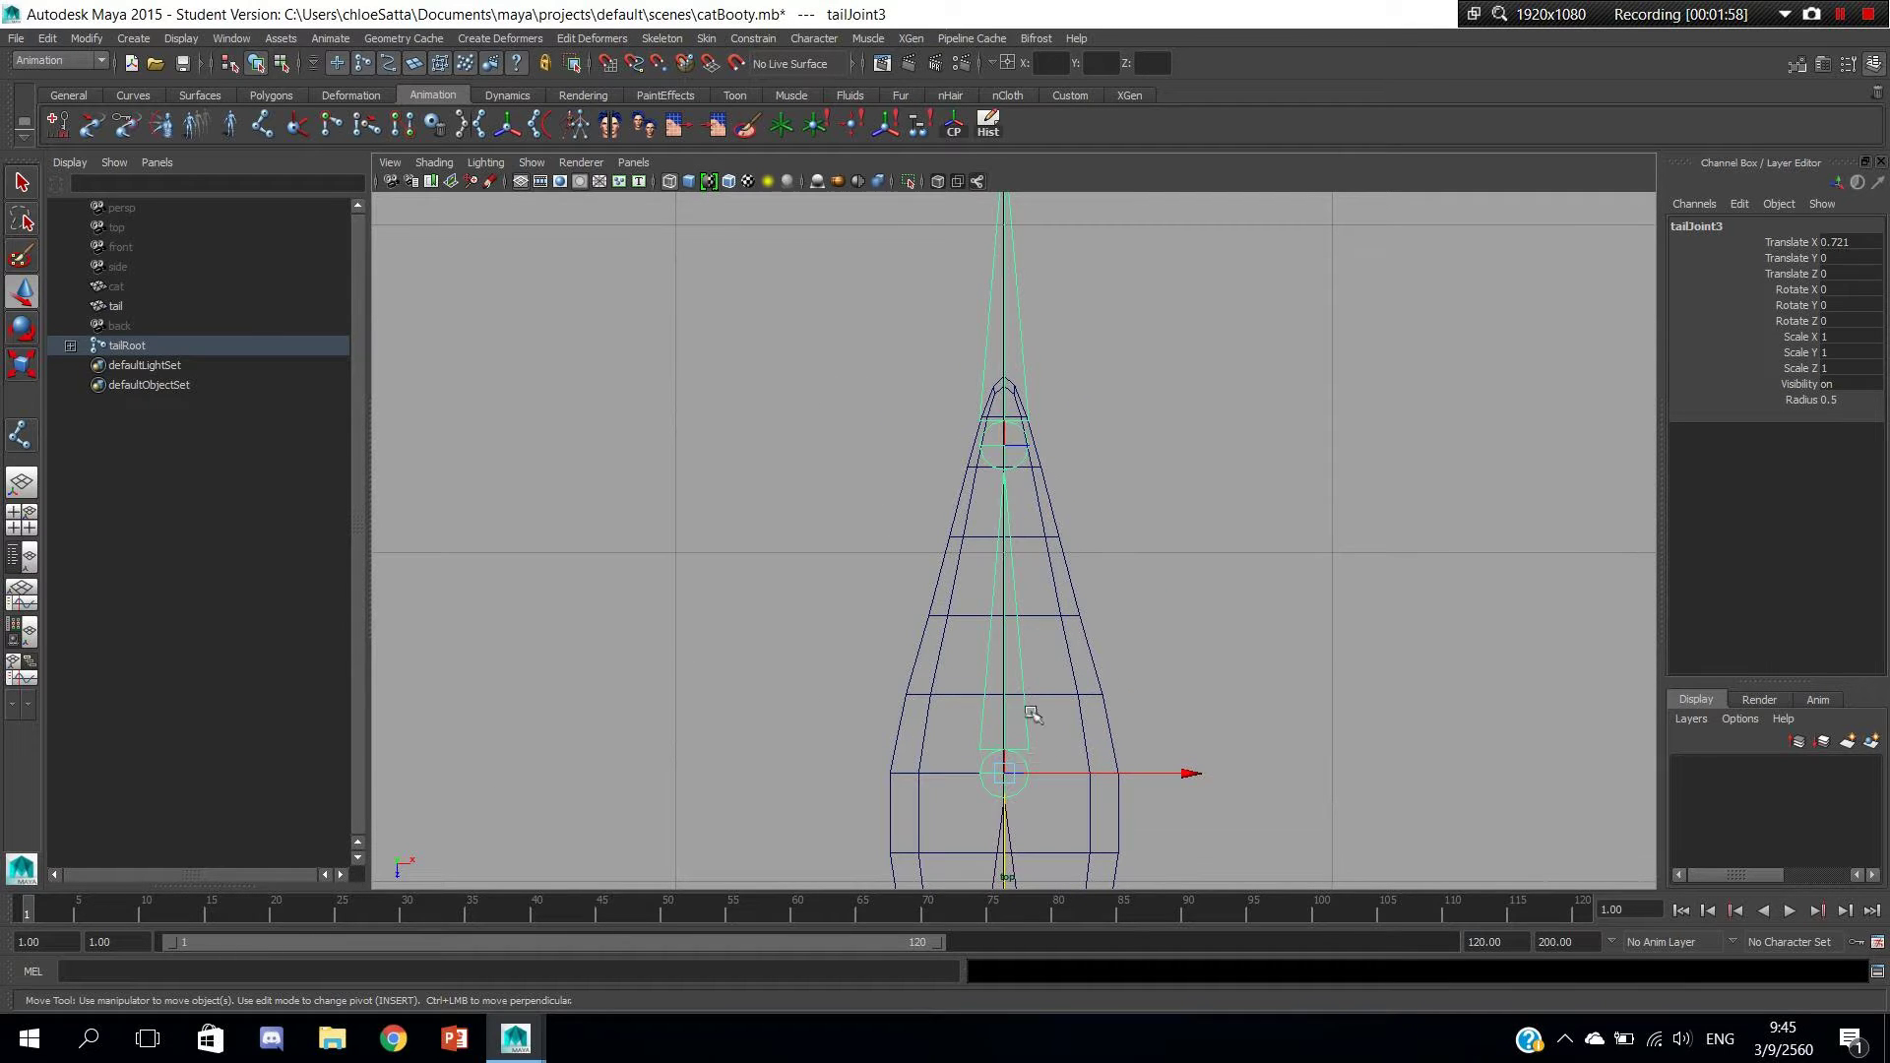
left_click(995, 463)
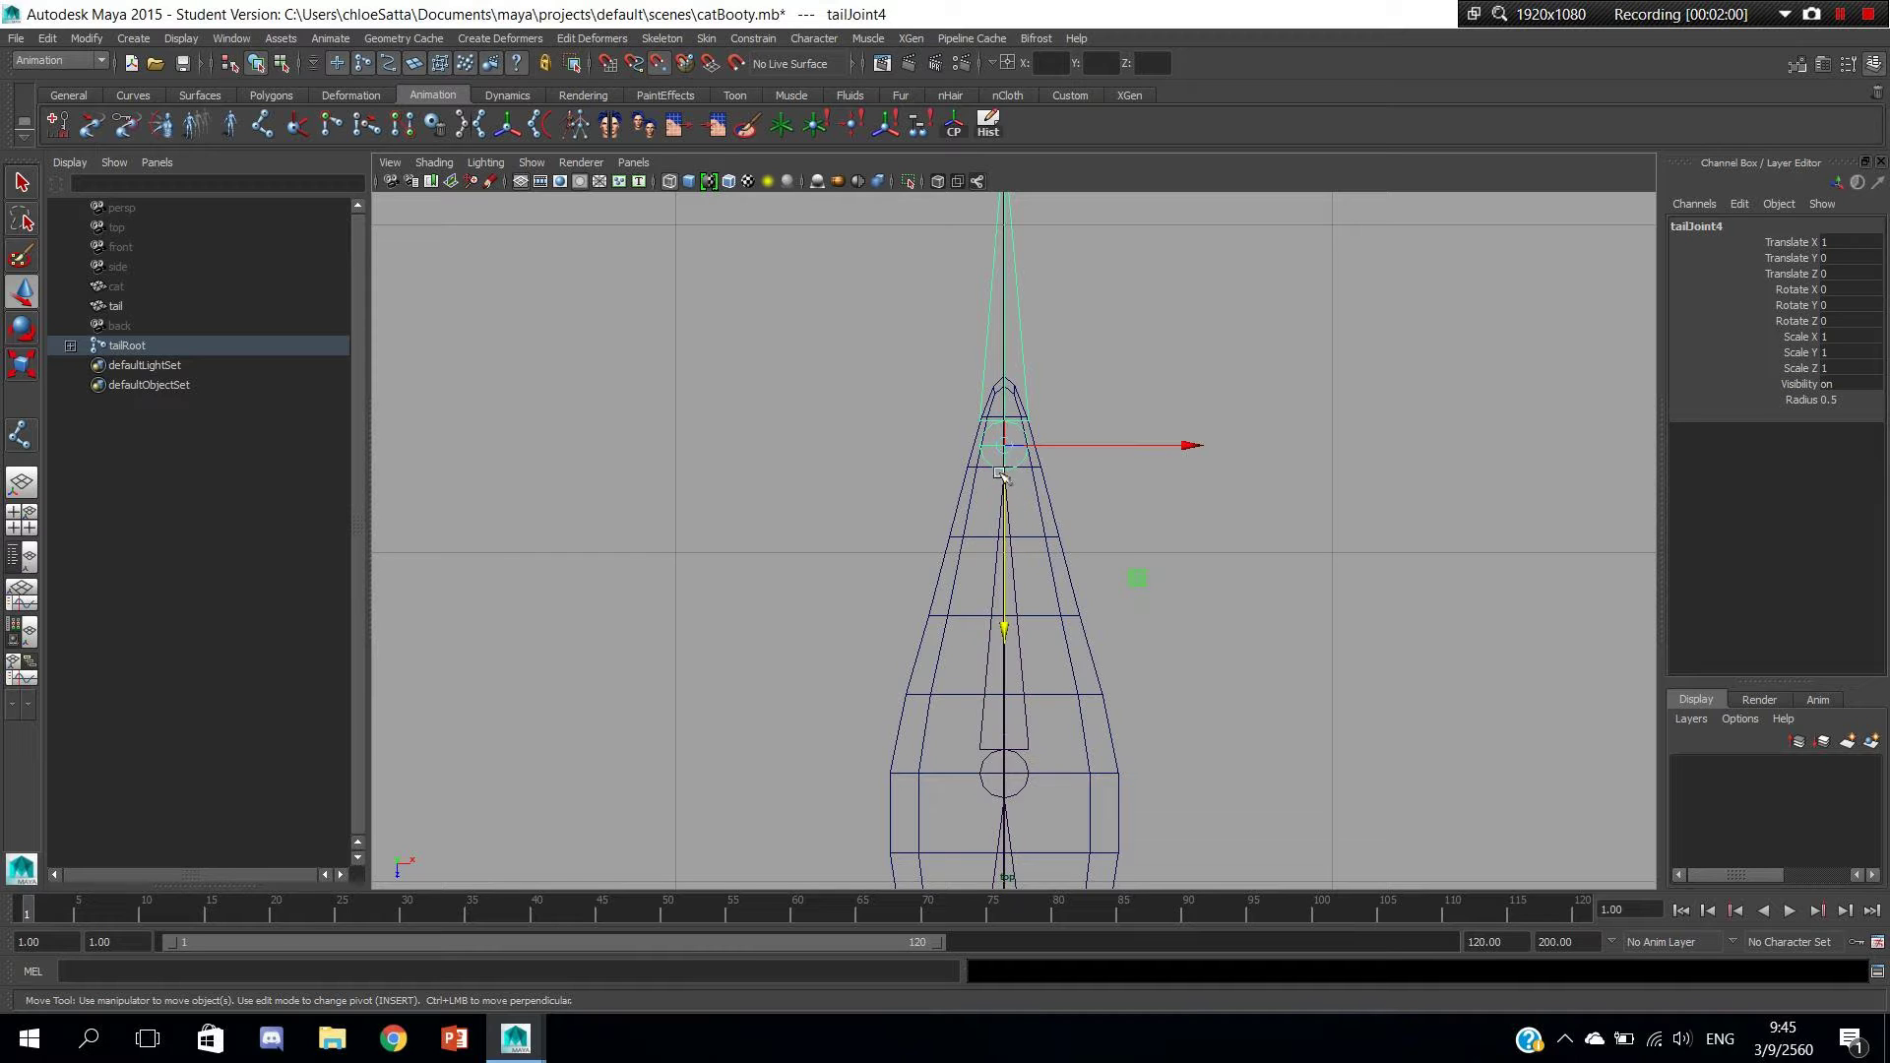
left_click_drag(1004, 511, 1005, 550)
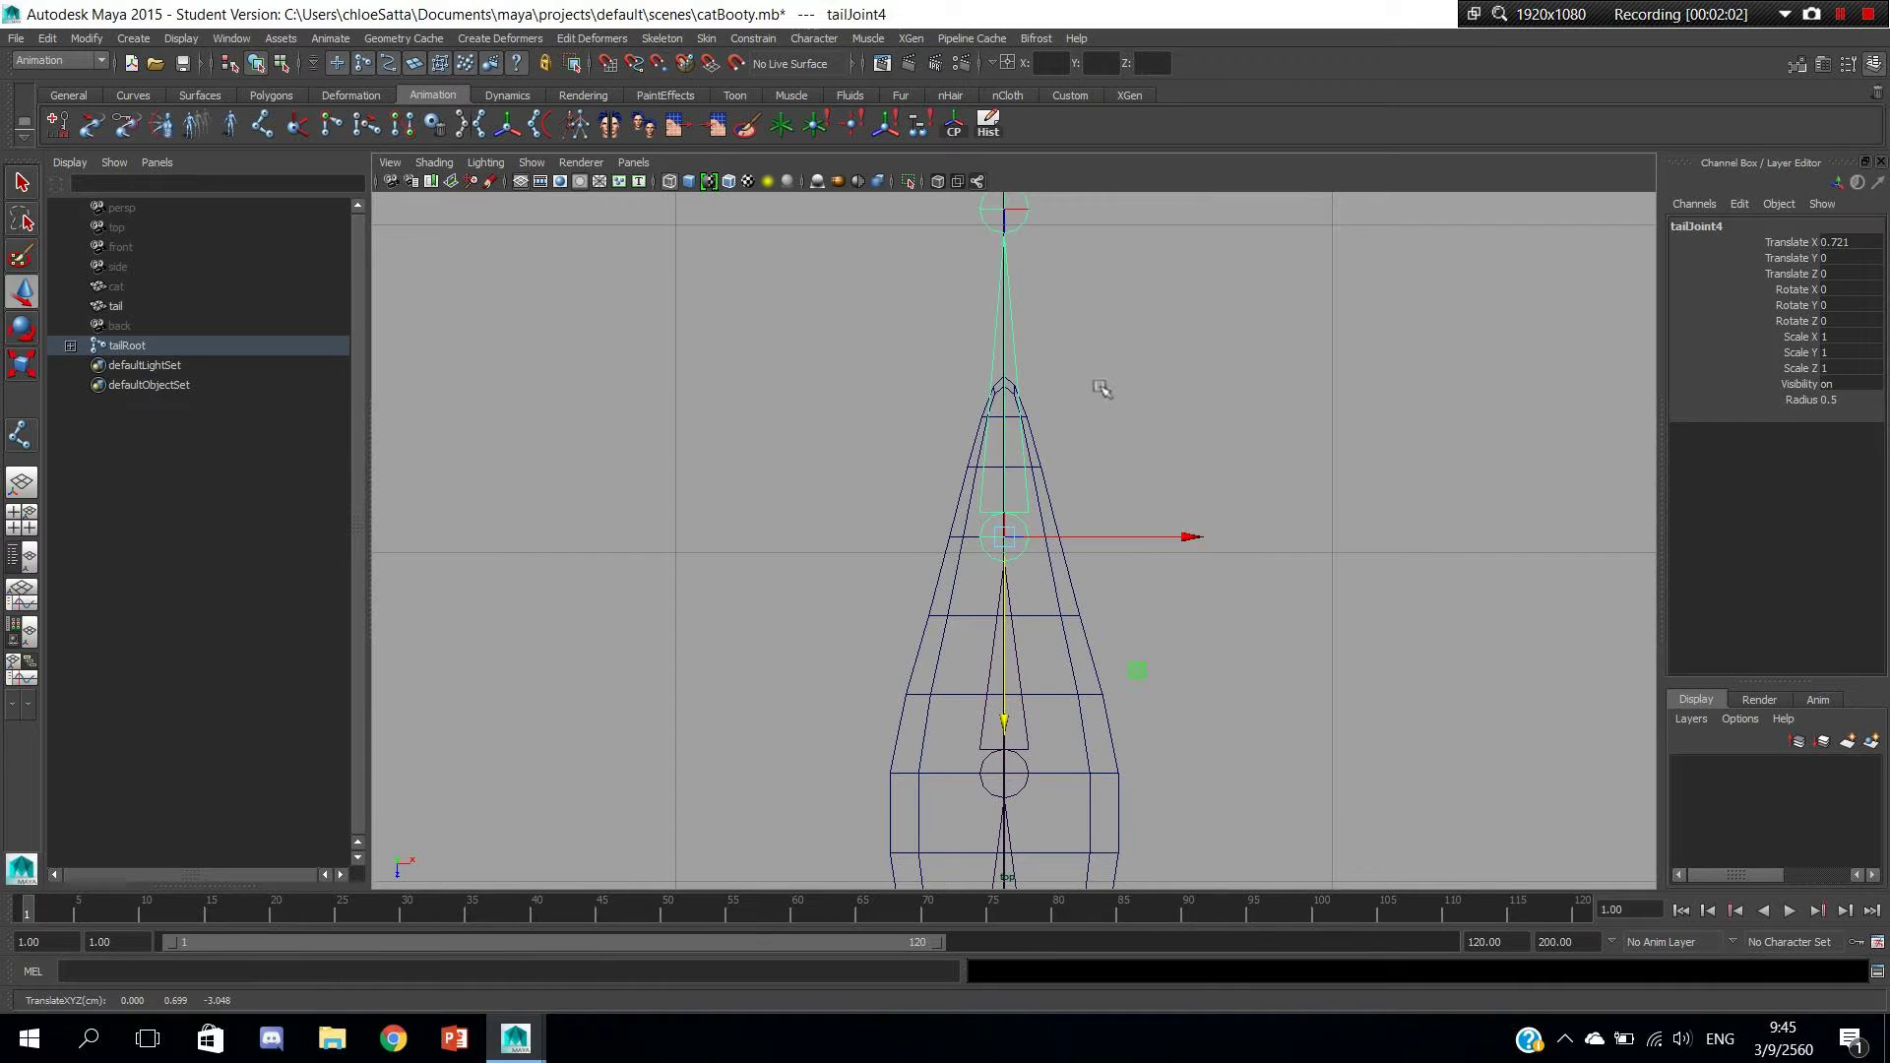
Pull tailTip down to Translate X 0.491, deselect, and return to the perspective view.
middle_click_drag(1097, 388, 1097, 486, "alt")
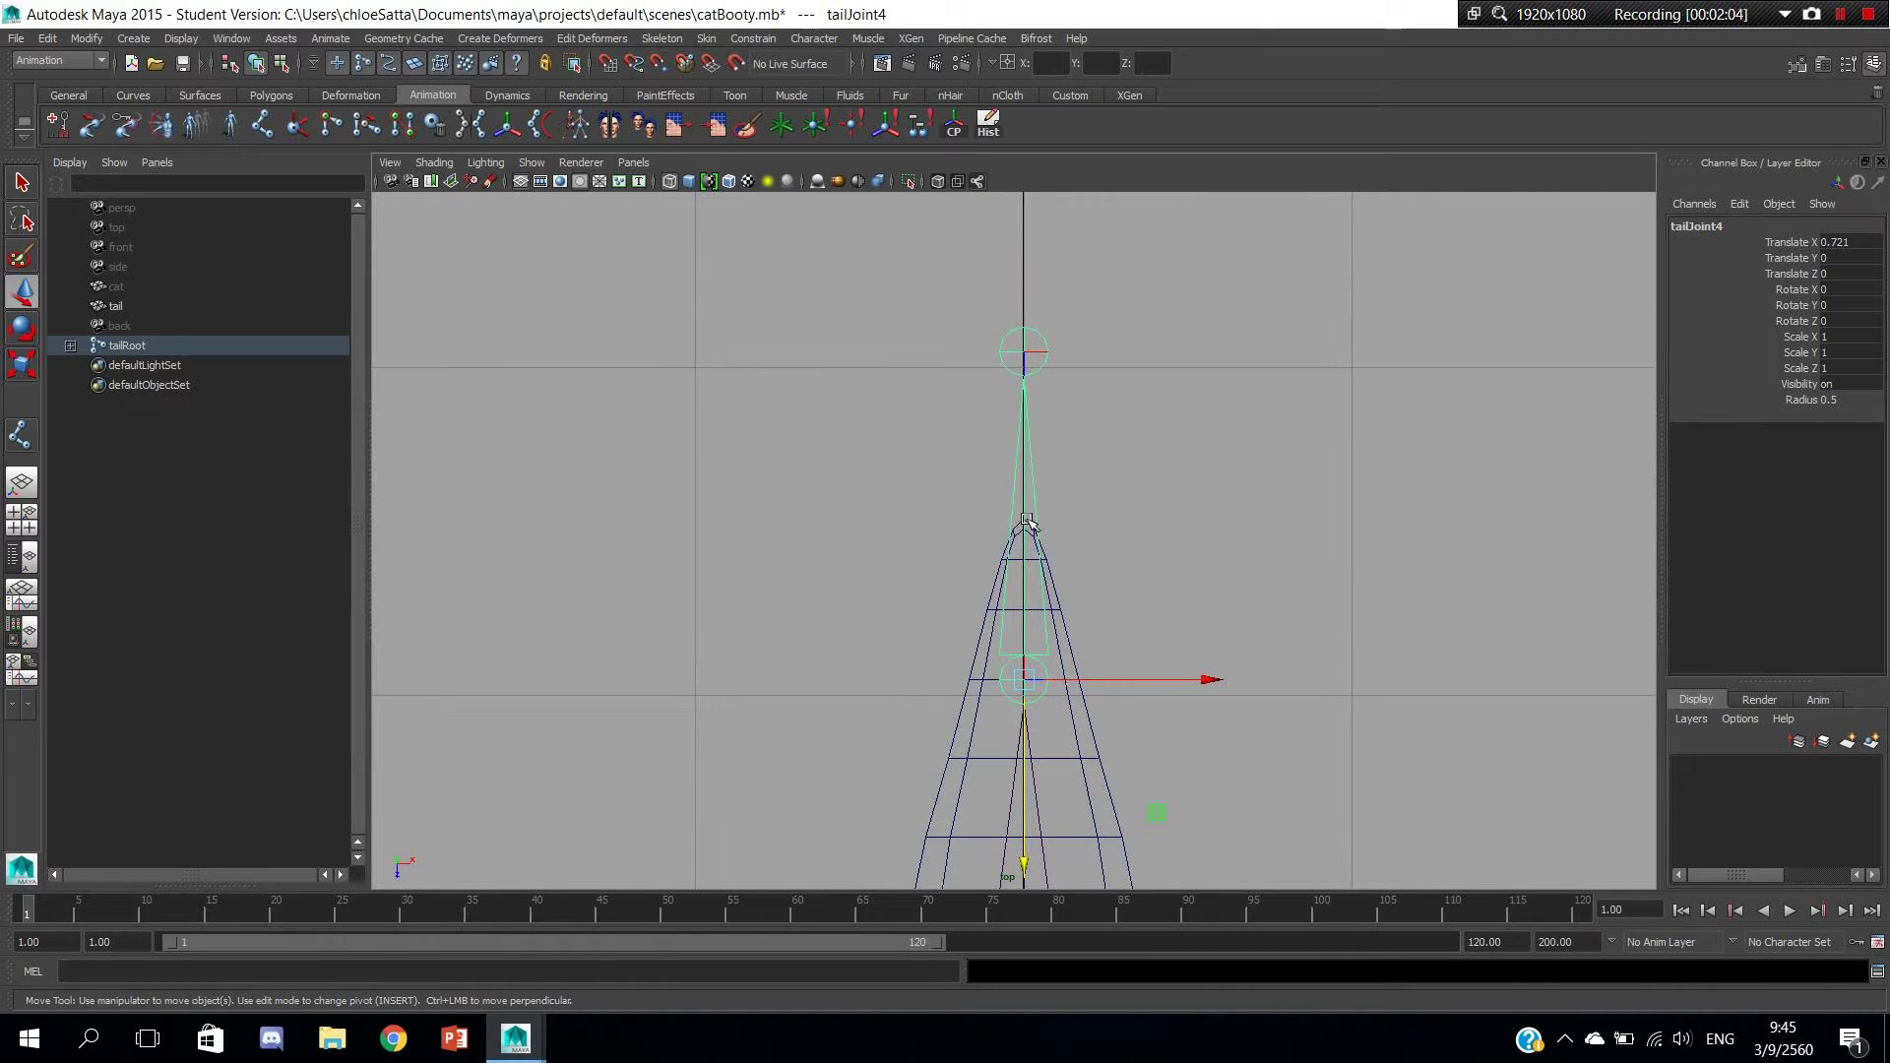
scroll(896, 433, "up", 2)
left_click(1024, 305)
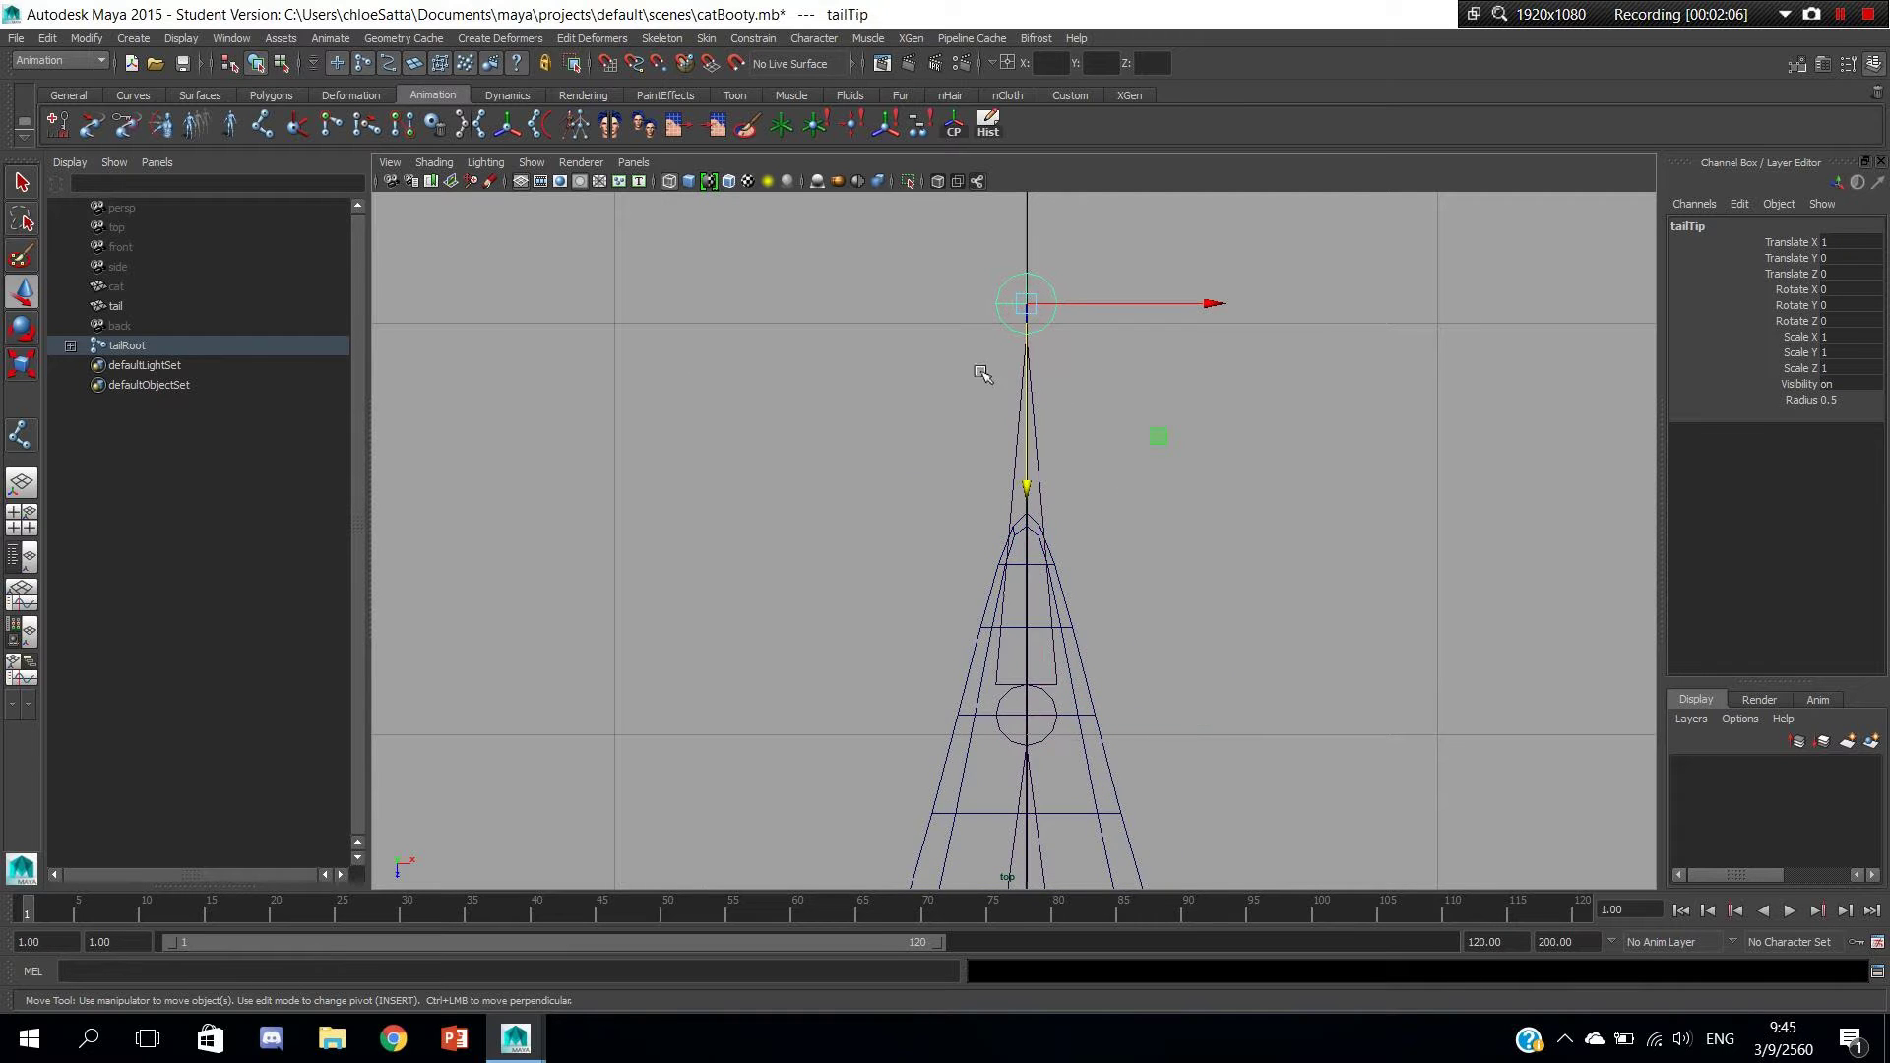
scroll(1111, 421, "up", 3)
scroll(1207, 346, "down", 3)
scroll(1168, 316, "down", 2)
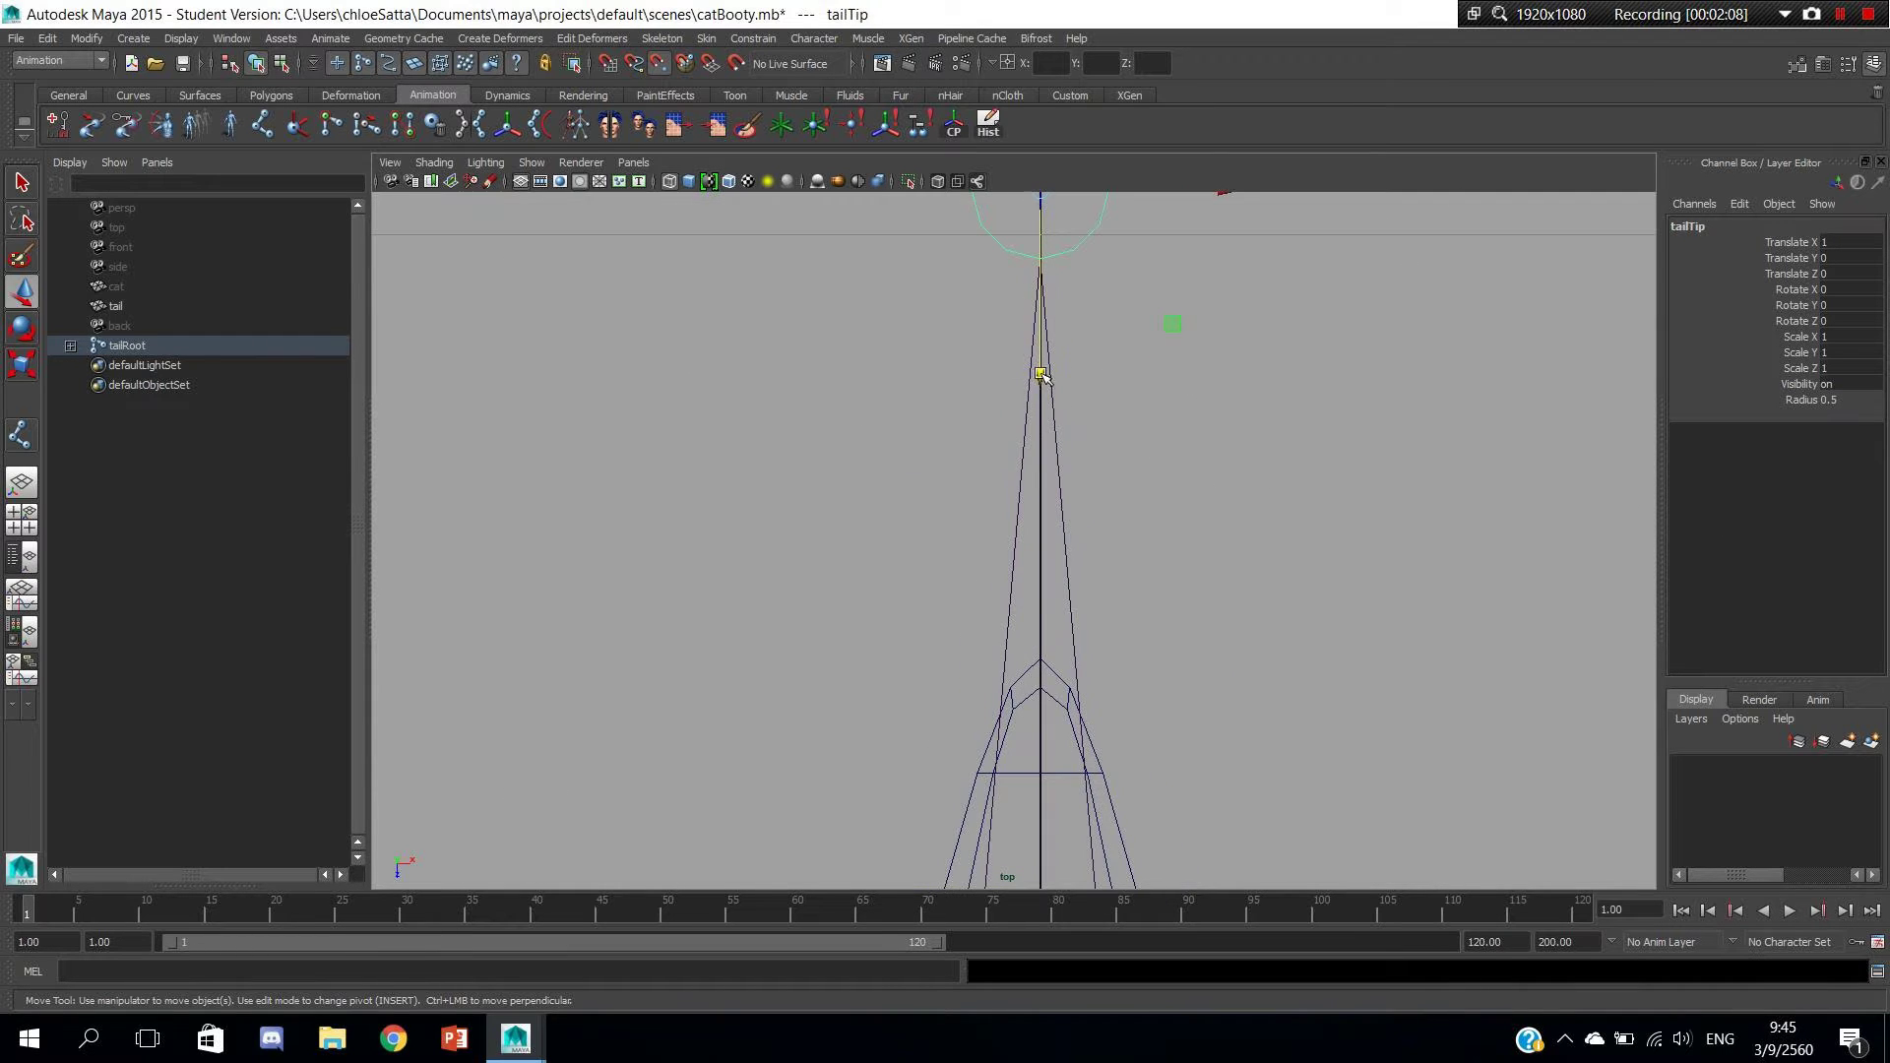
left_click_drag(1042, 372, 1081, 696)
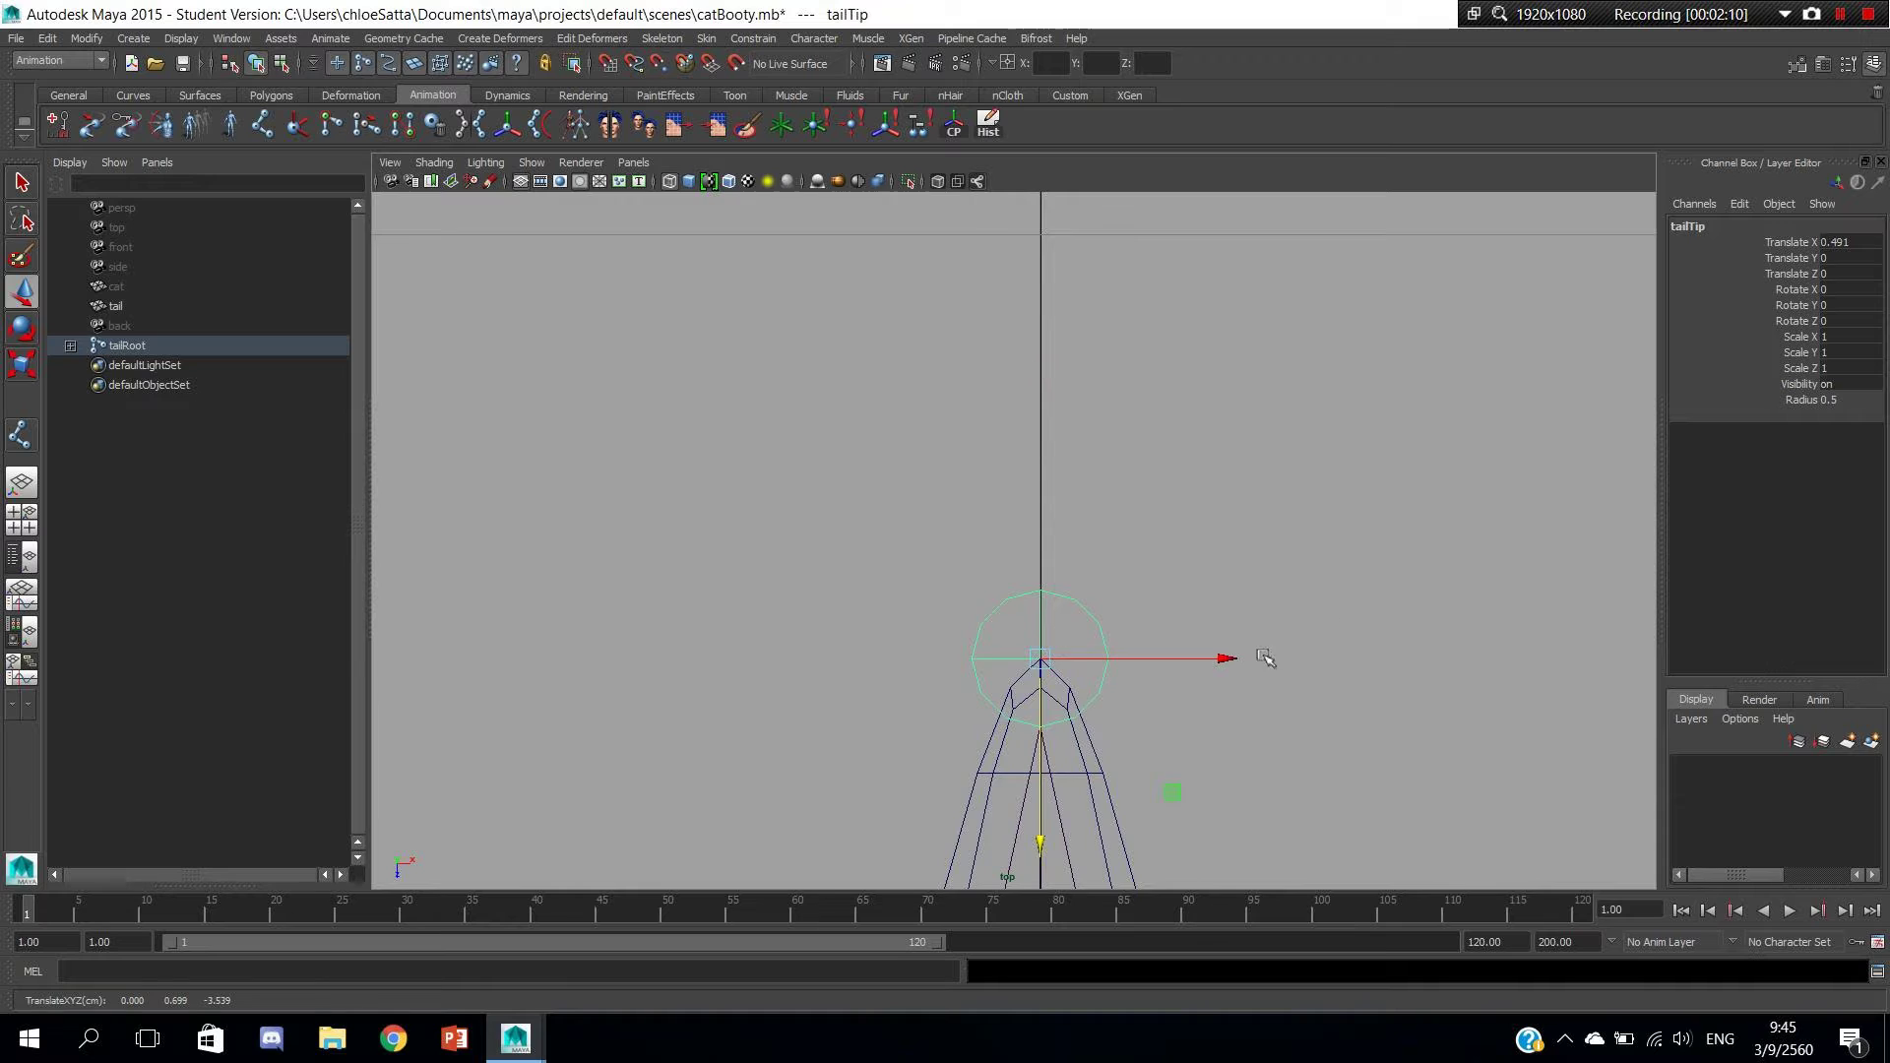
right_click_drag(1349, 666, 1165, 663, "alt")
right_click_drag(1295, 659, 1165, 571, "alt")
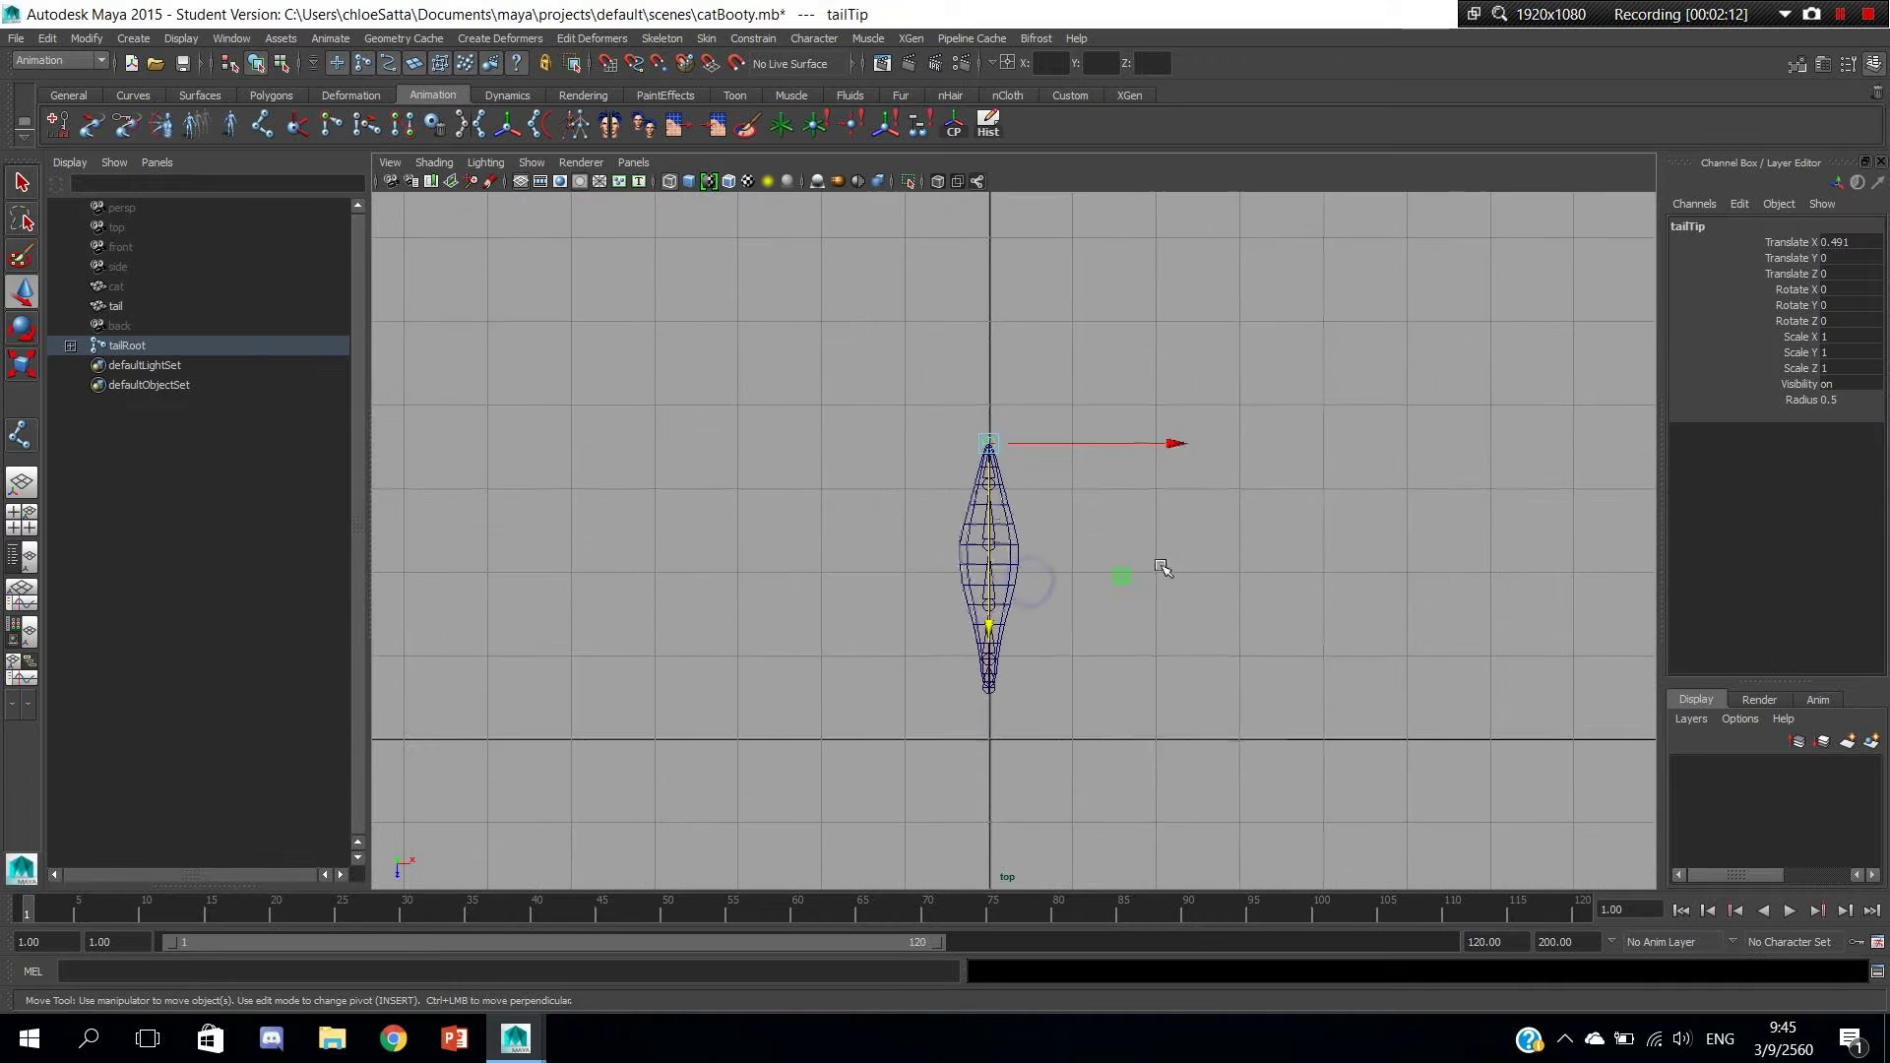
left_click(1163, 566)
key("space")
left_click_drag(1231, 596, 1231, 551)
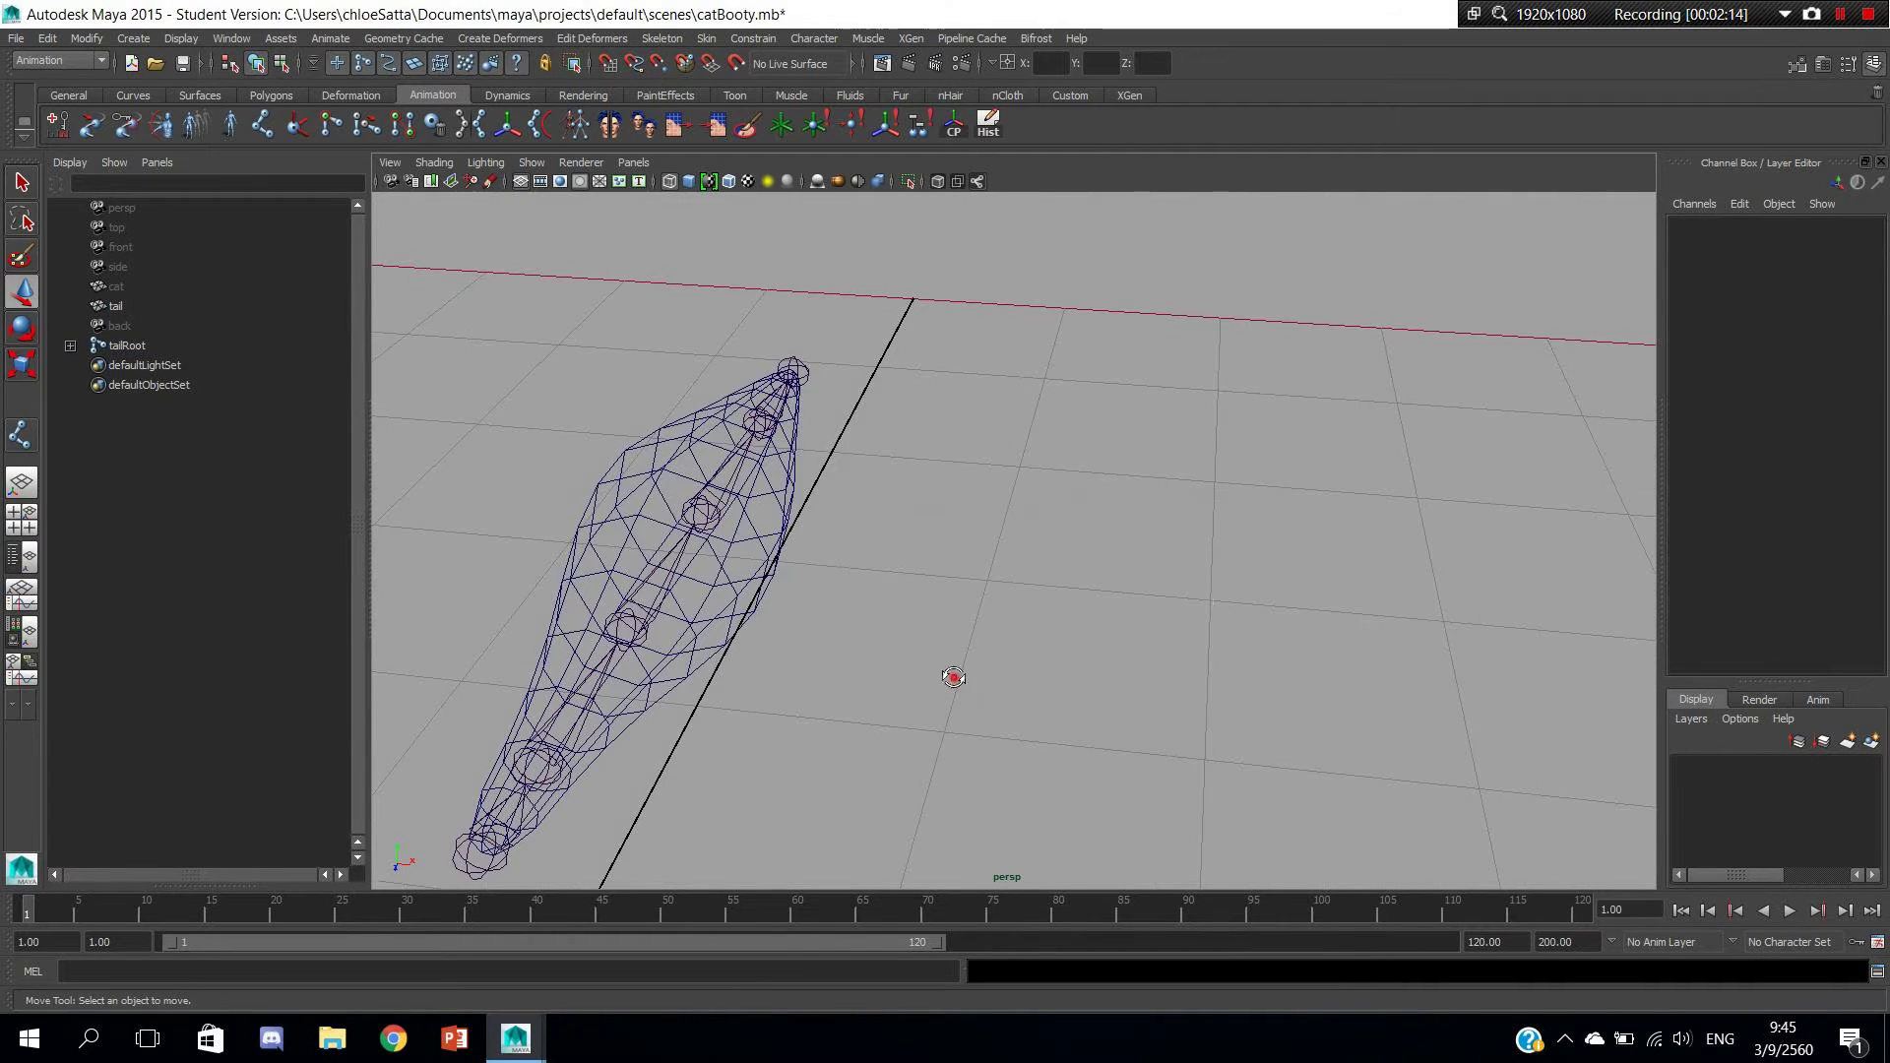
mouse_move(953, 675)
left_mouse_down("alt")
mouse_move(713, 633)
mouse_move(758, 597)
left_mouse_up("alt")
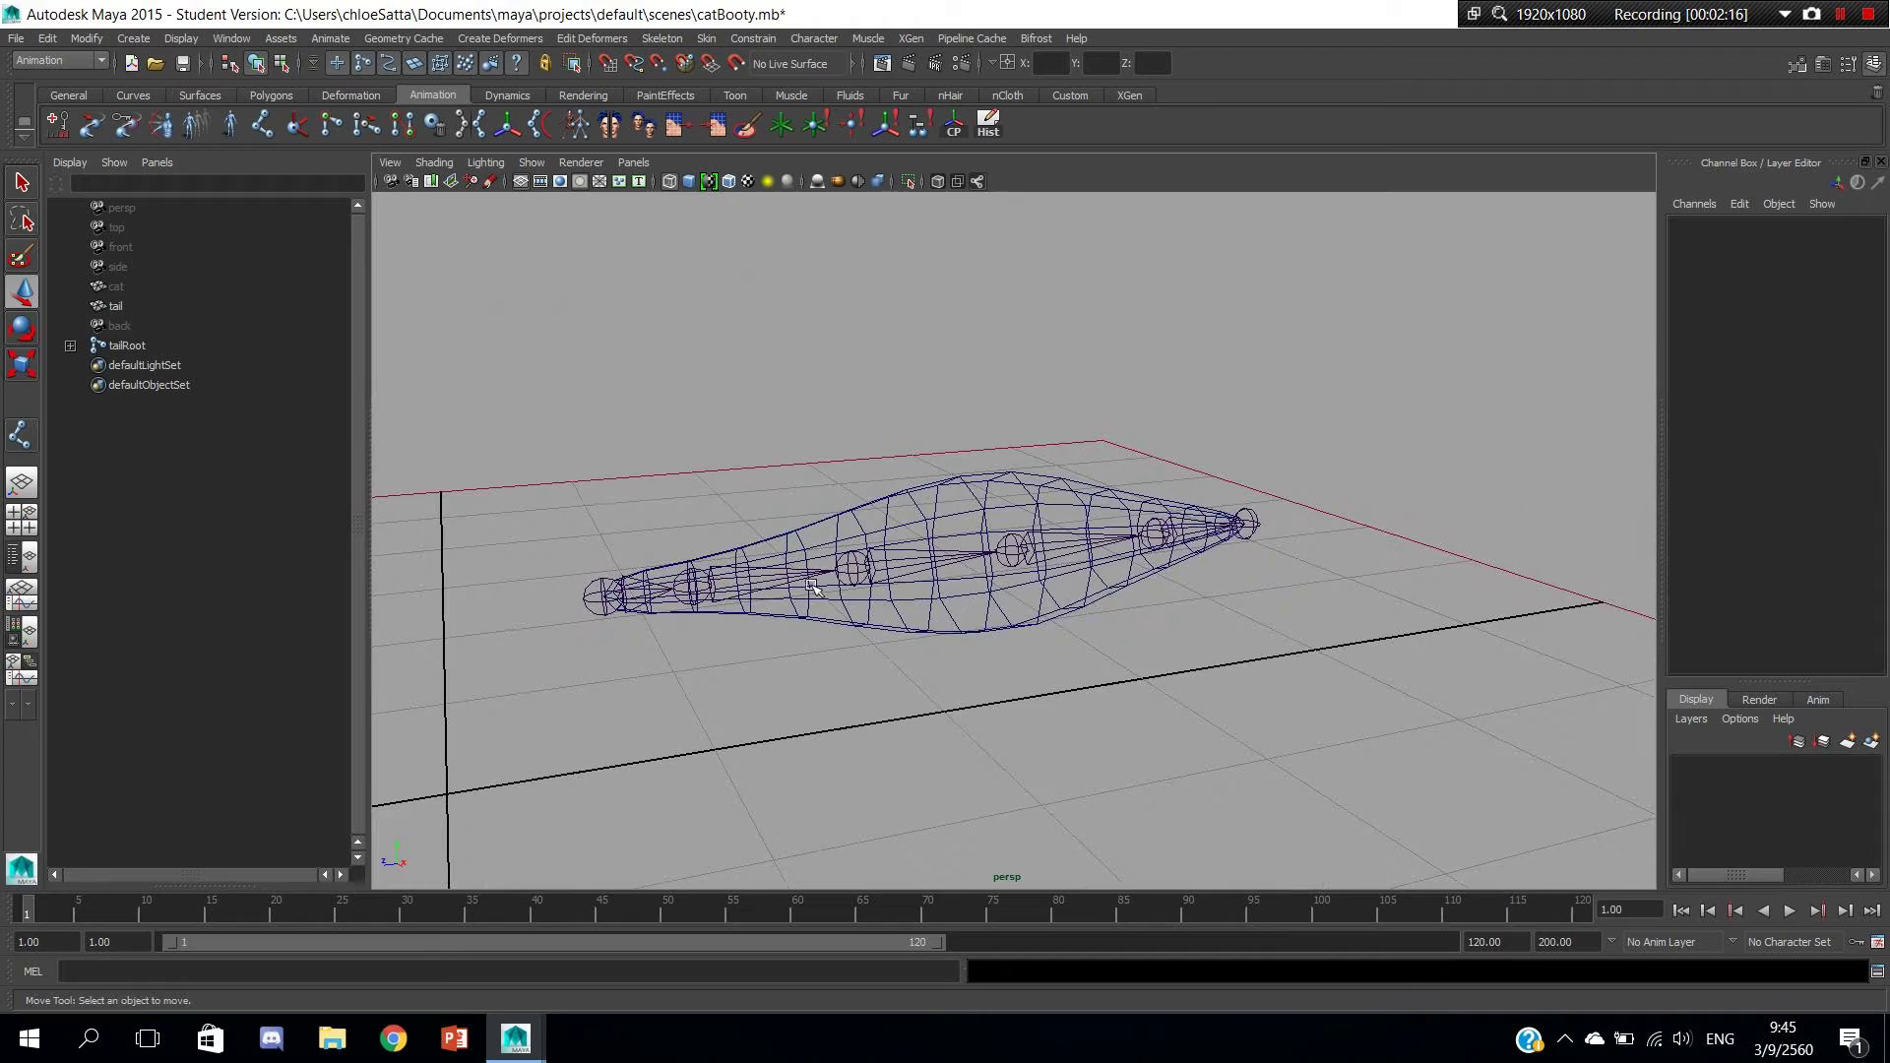
mouse_move(1287, 519)
left_mouse_down("alt")
mouse_move(1258, 620)
mouse_move(1279, 637)
mouse_move(1224, 624)
left_mouse_up("alt")
mouse_move(1224, 624)
right_mouse_down("alt")
mouse_move(1316, 661)
mouse_move(1194, 653)
right_mouse_up("alt")
left_click_drag(1194, 654, 1113, 694, "alt")
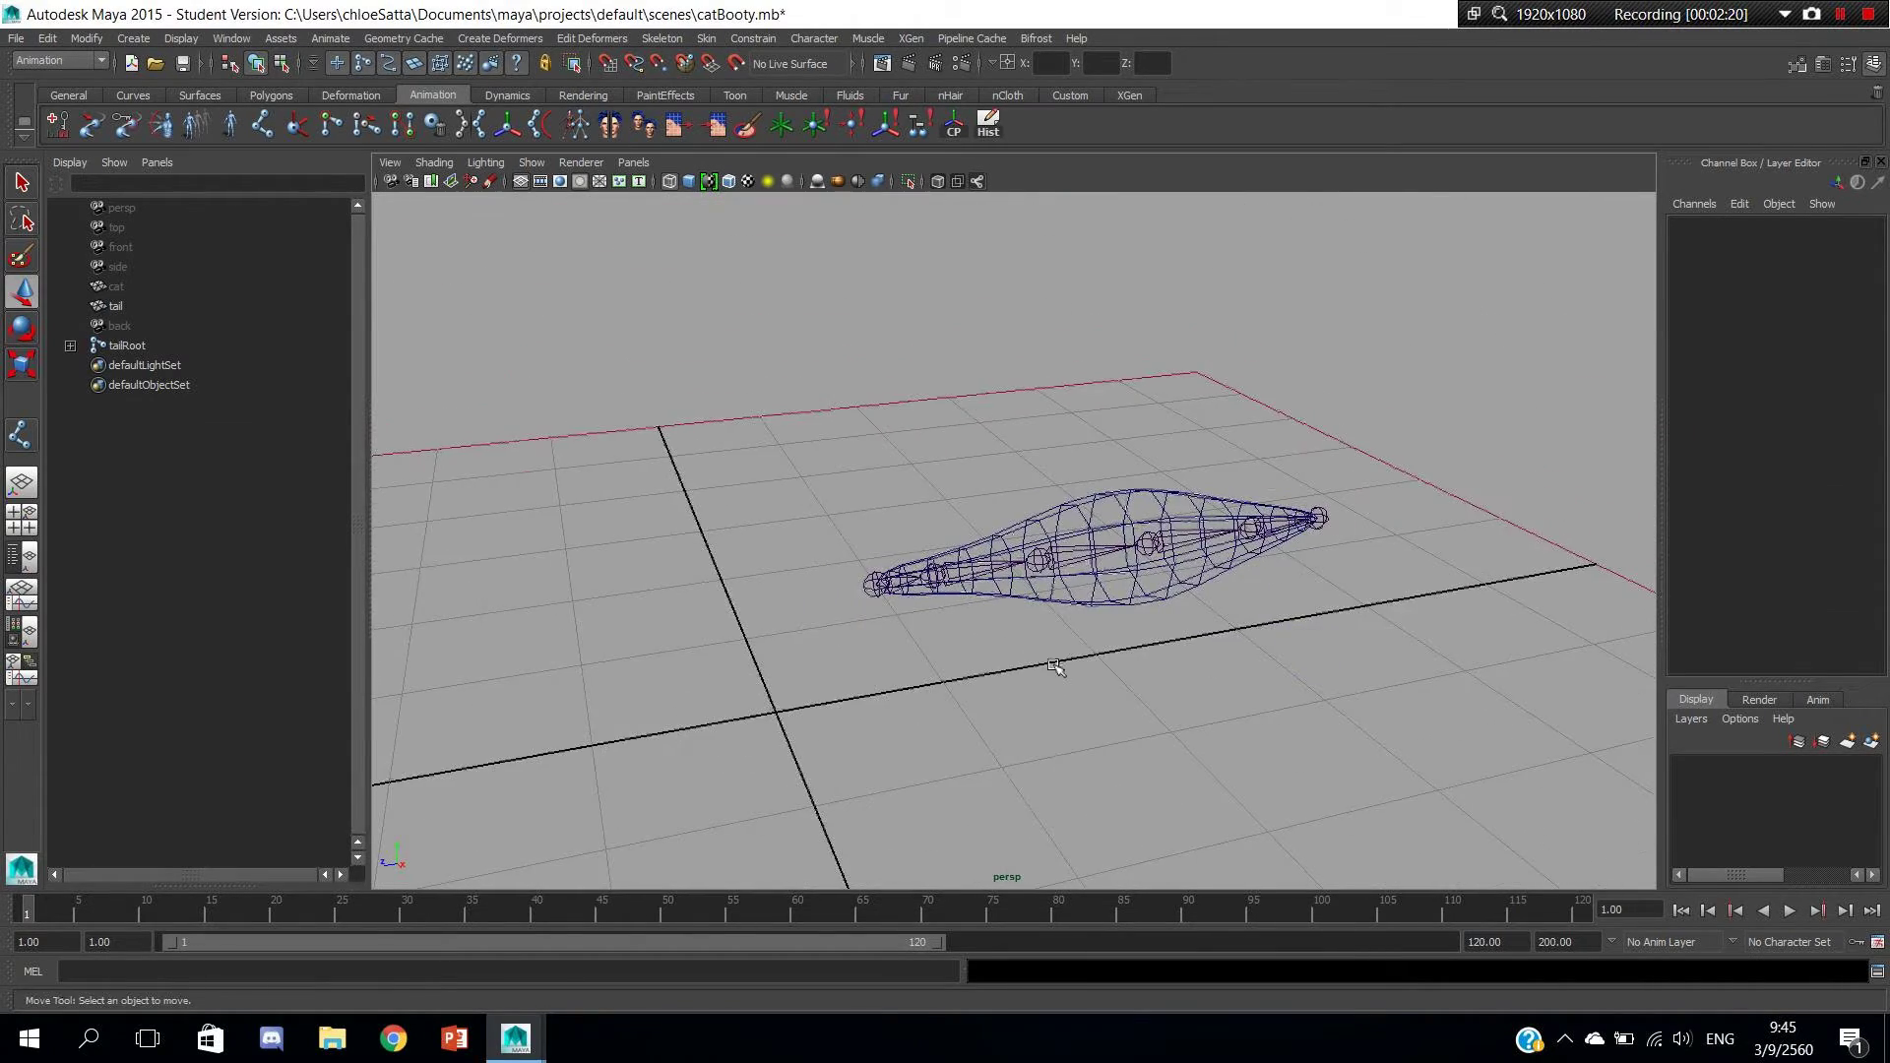
left_click(119, 287)
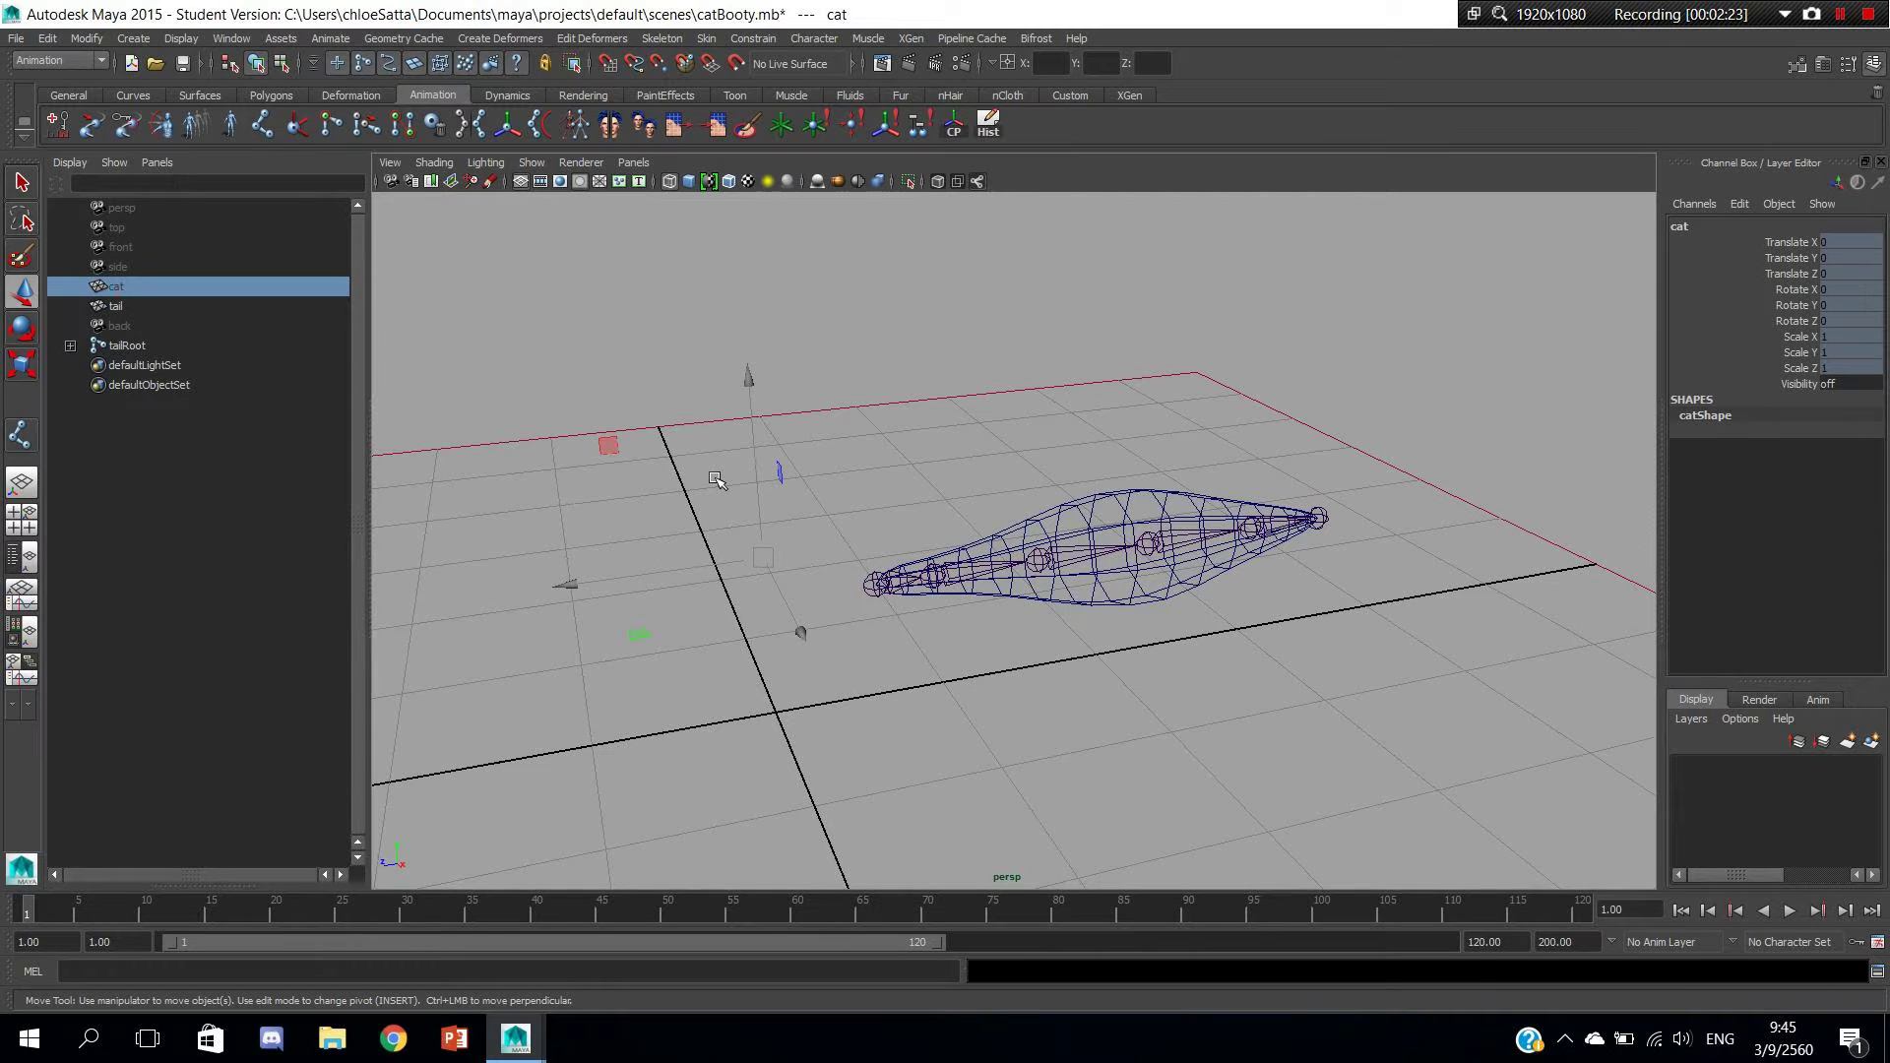
key("shift+h")
left_click(1015, 394)
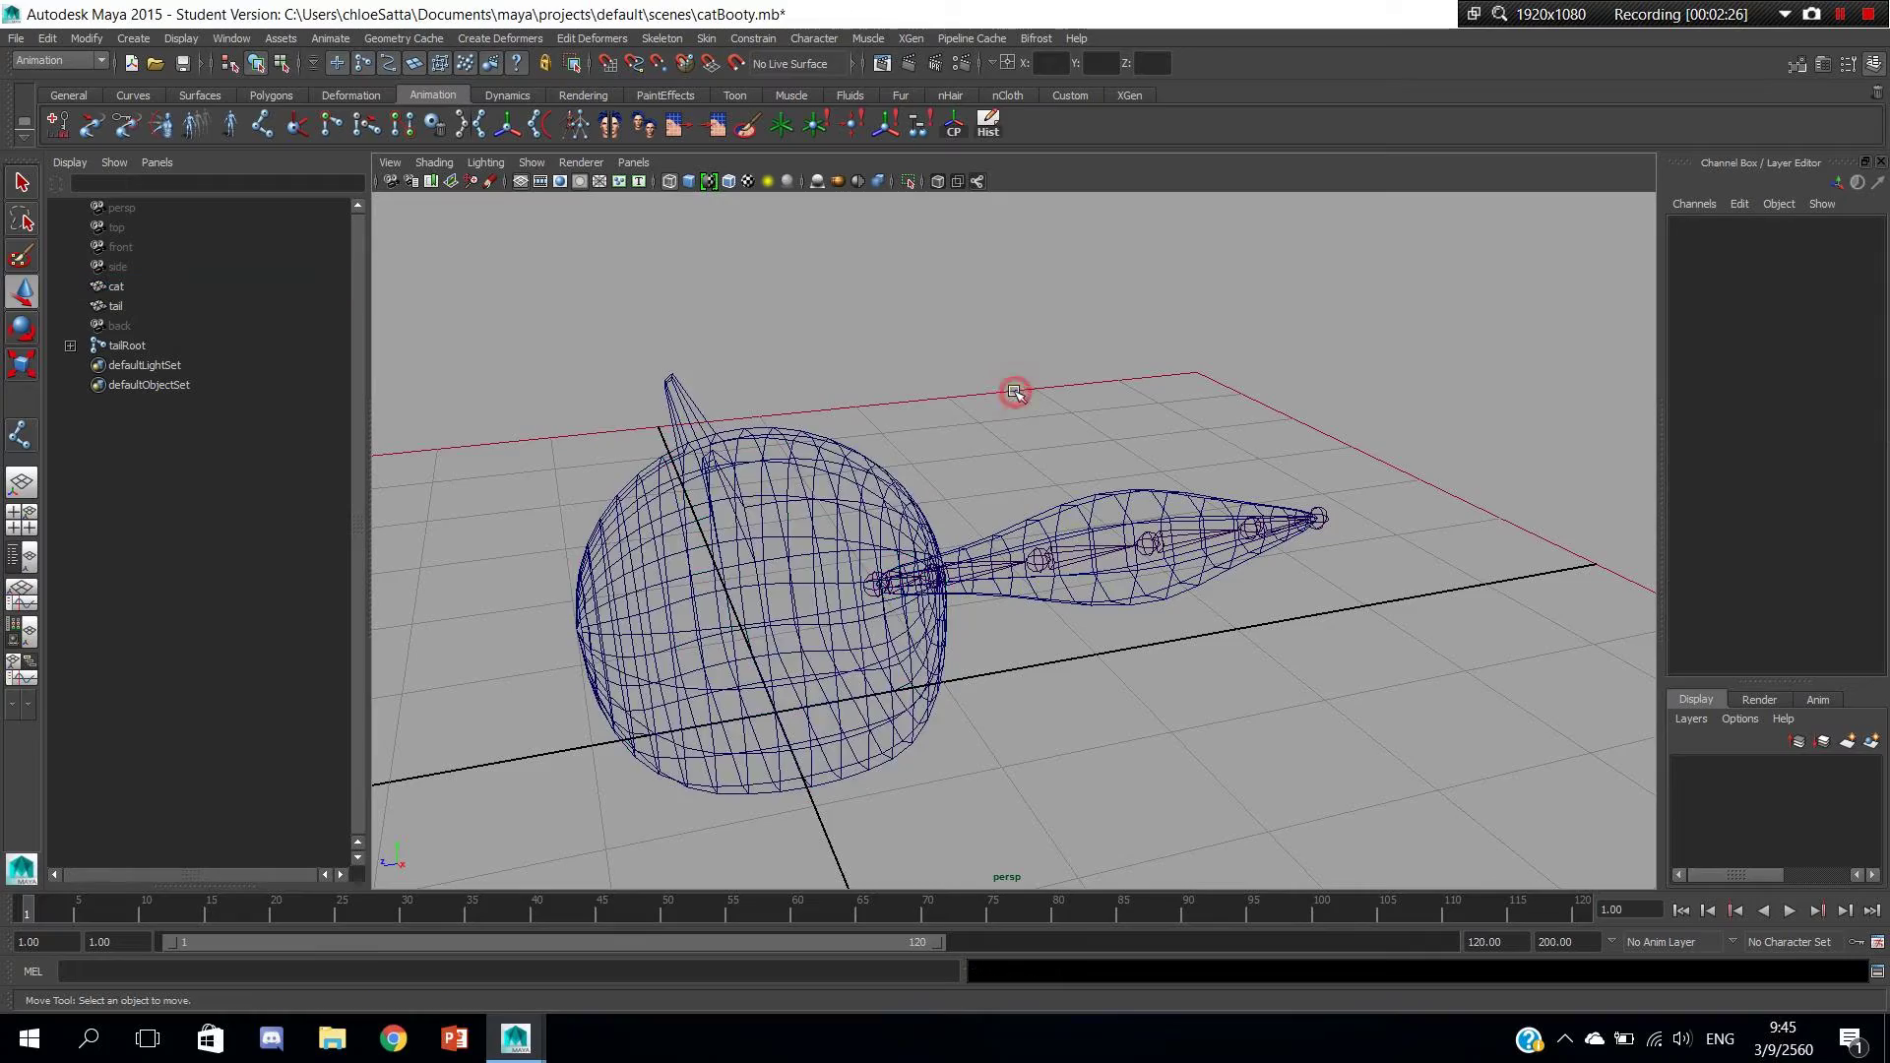
mouse_move(970, 590)
left_mouse_down("alt")
mouse_move(1350, 548)
mouse_move(1034, 633)
mouse_move(1021, 611)
mouse_move(1040, 603)
mouse_move(1006, 604)
left_mouse_up("alt")
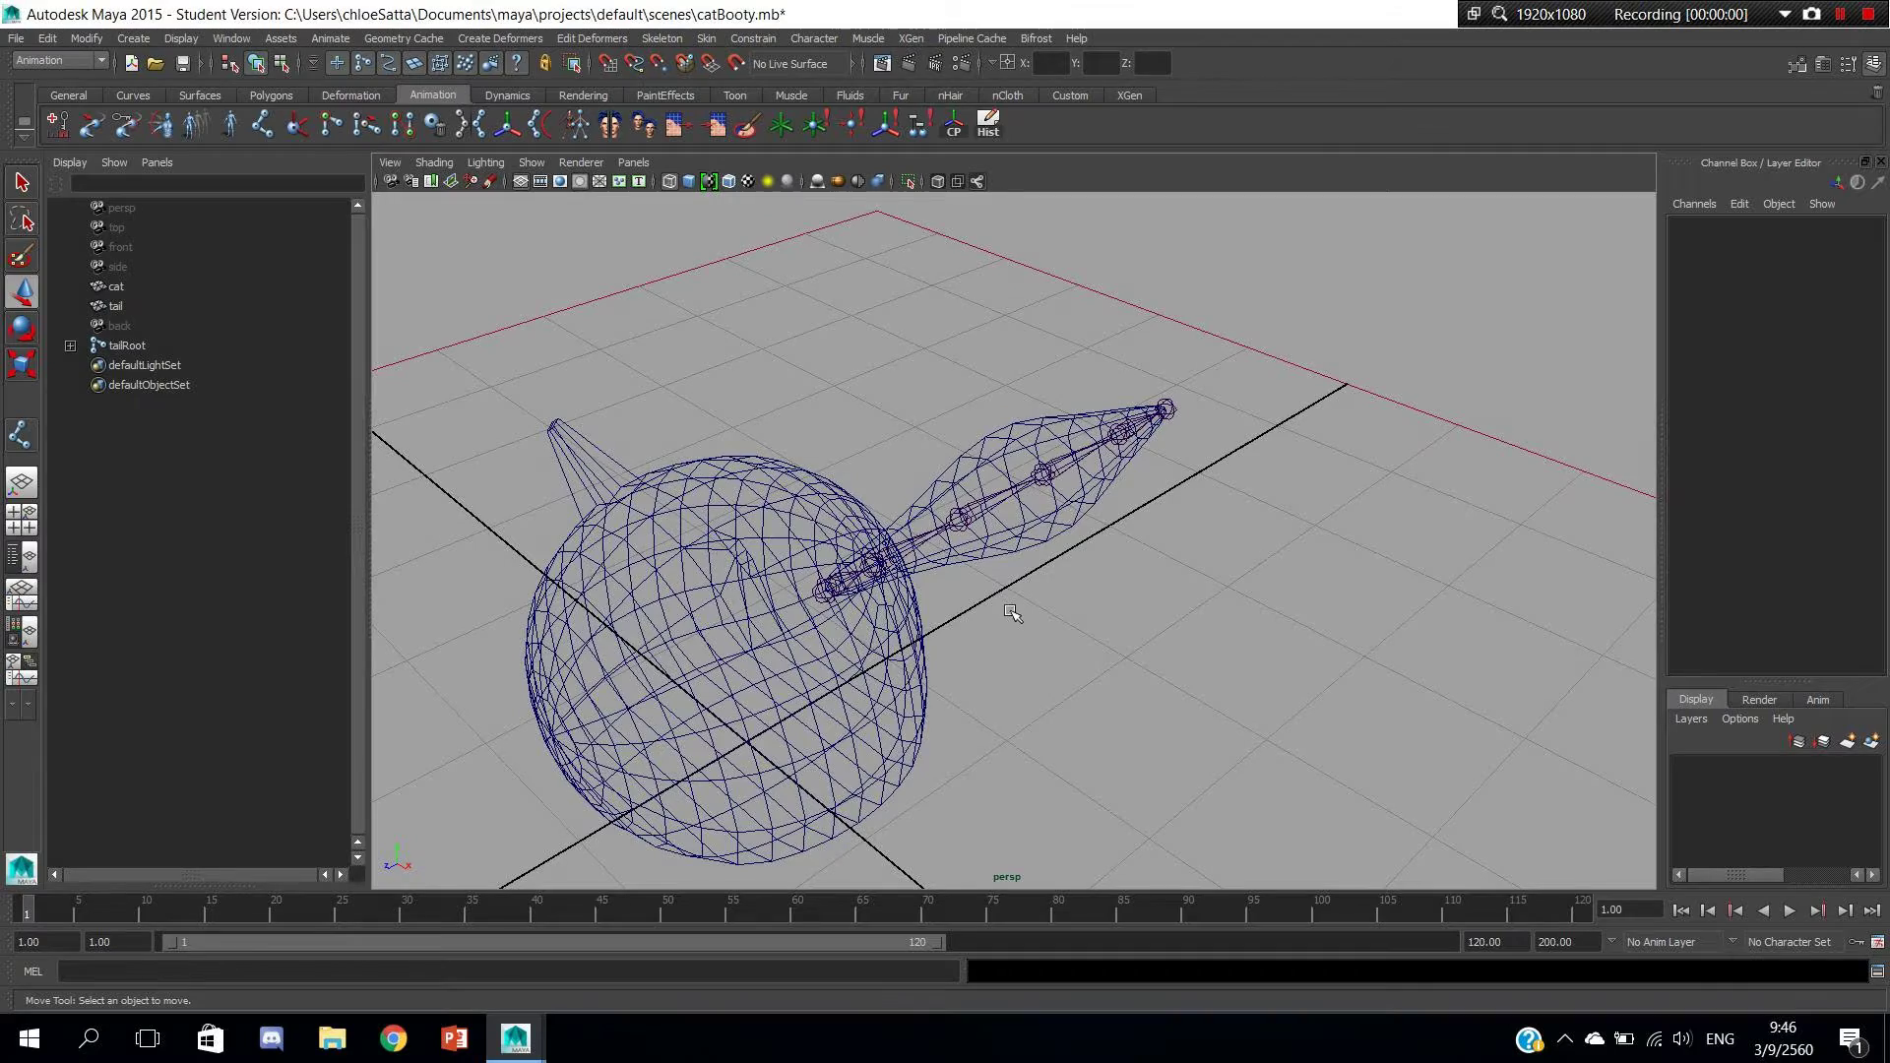
mouse_move(980, 616)
left_mouse_down("alt")
mouse_move(978, 641)
mouse_move(1038, 667)
mouse_move(931, 568)
left_mouse_up("alt")
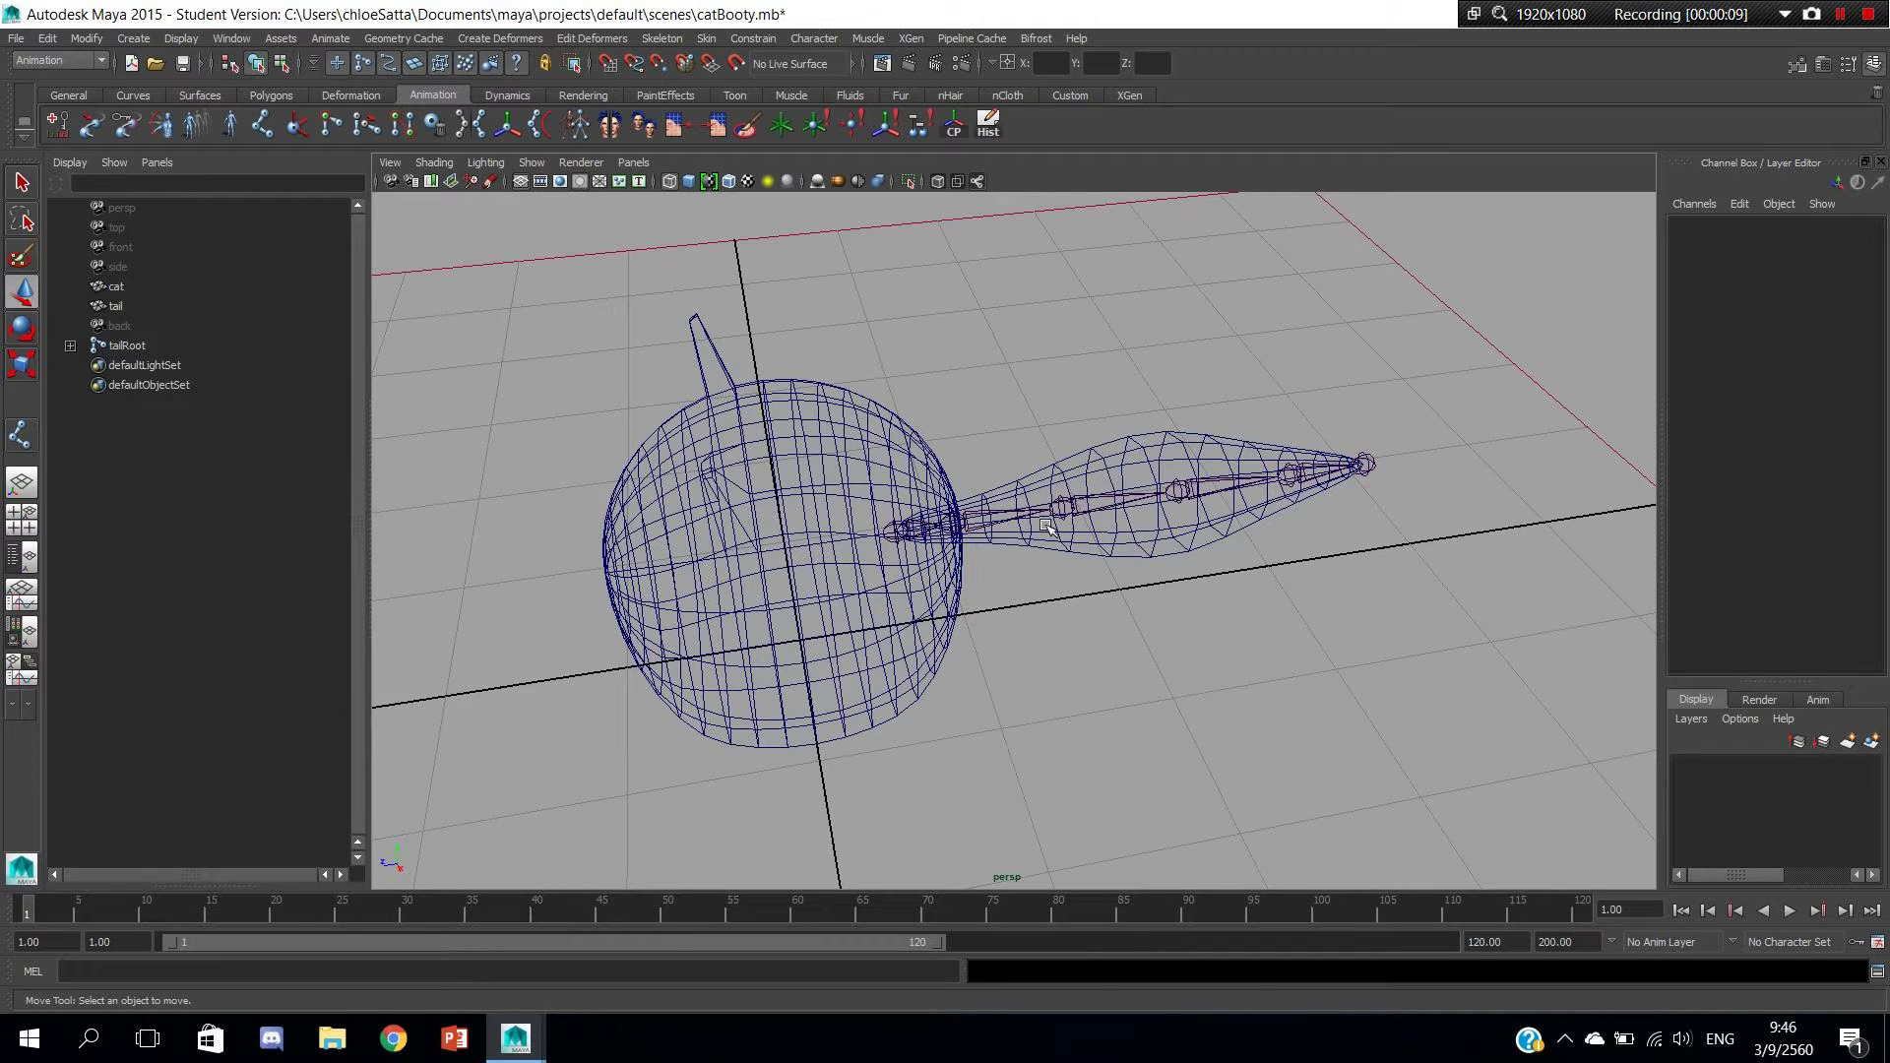
mouse_move(1029, 551)
left_mouse_down("alt")
mouse_move(1044, 584)
mouse_move(1130, 578)
mouse_move(1185, 612)
mouse_move(1029, 413)
left_mouse_up("alt")
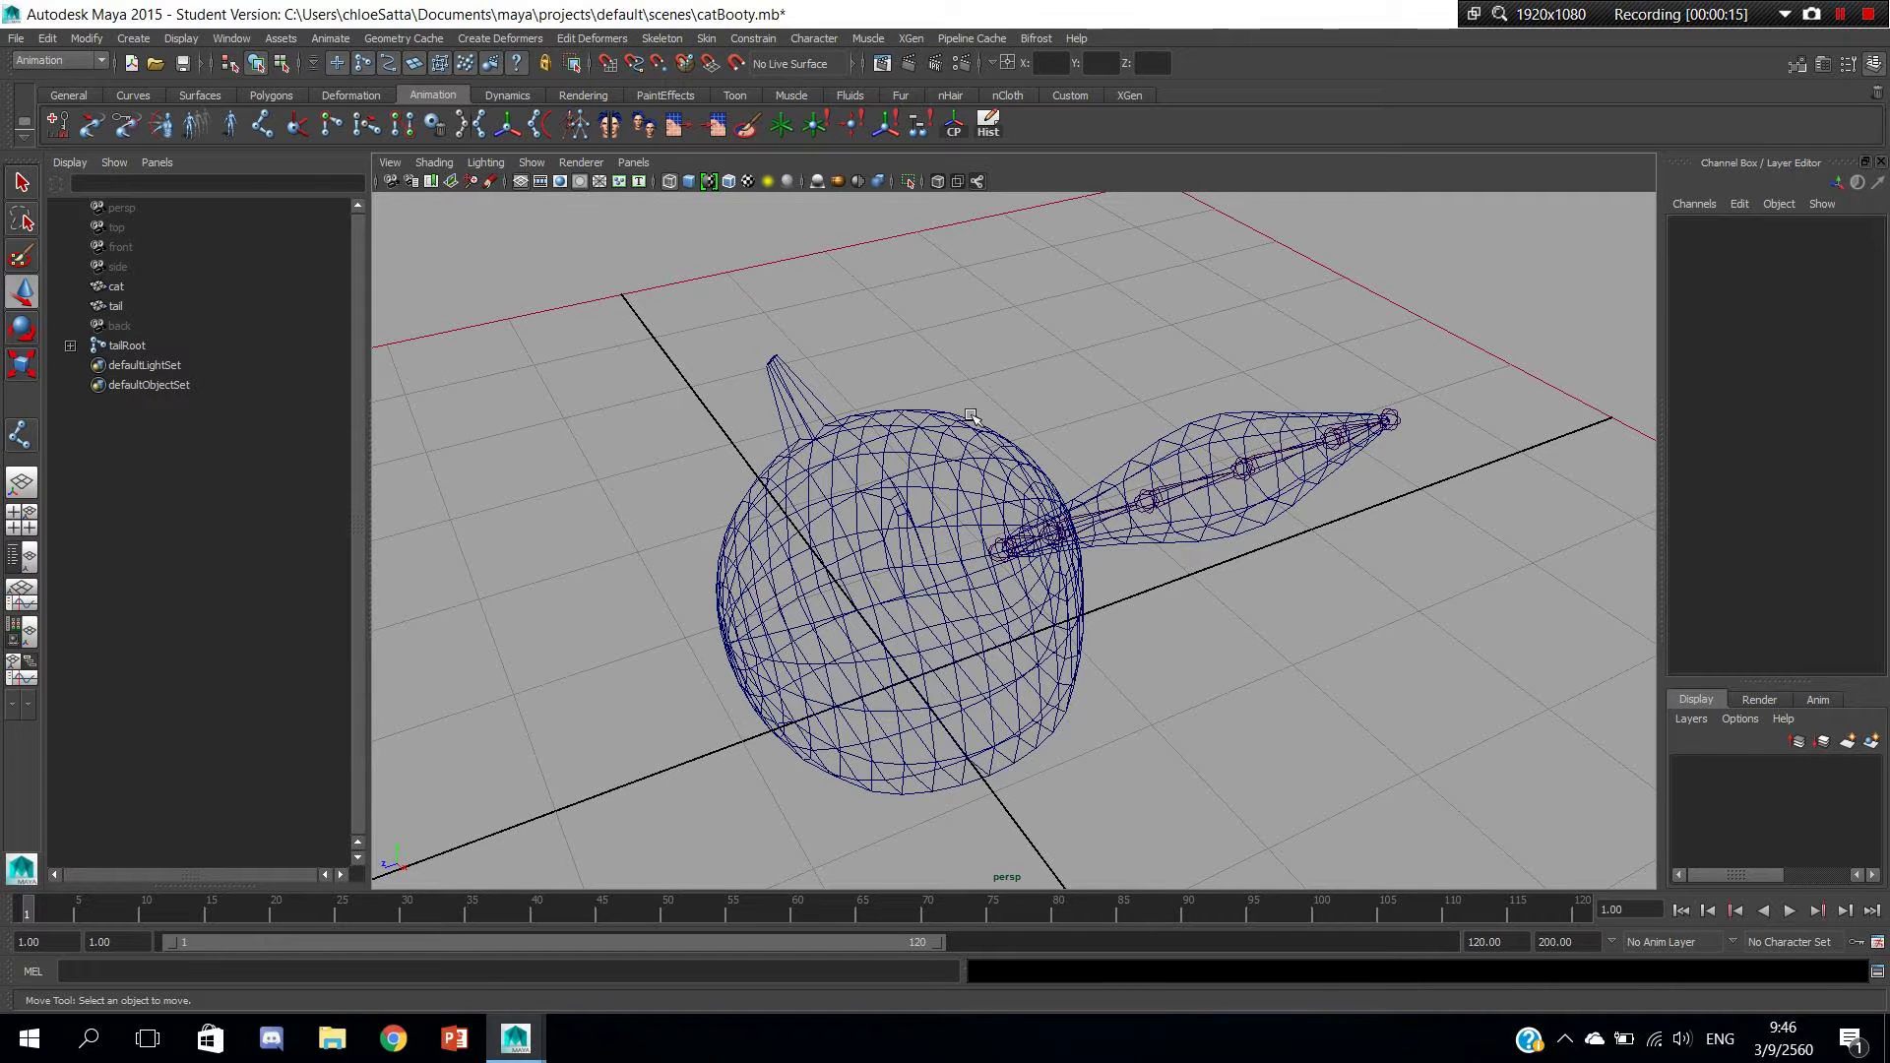
left_click(884, 480)
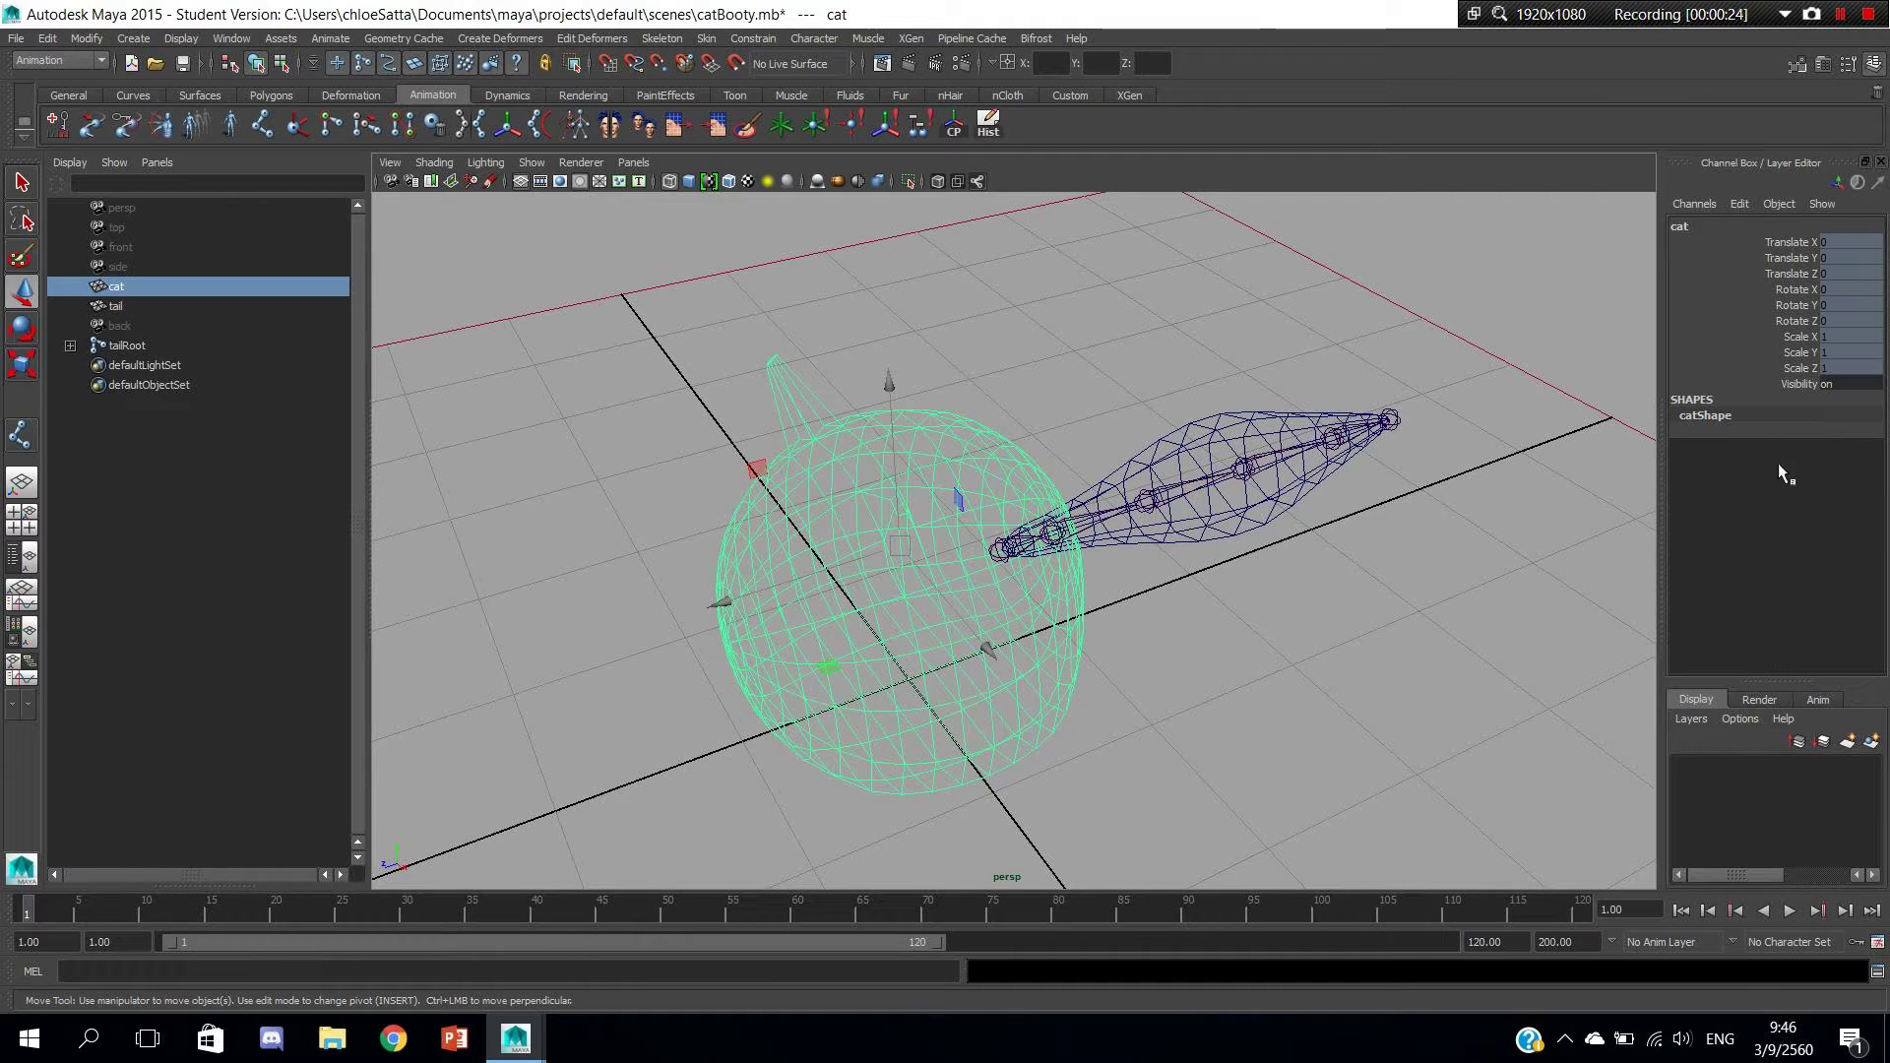
Unlock all transform channels on the cat body mesh.
left_click(1213, 441)
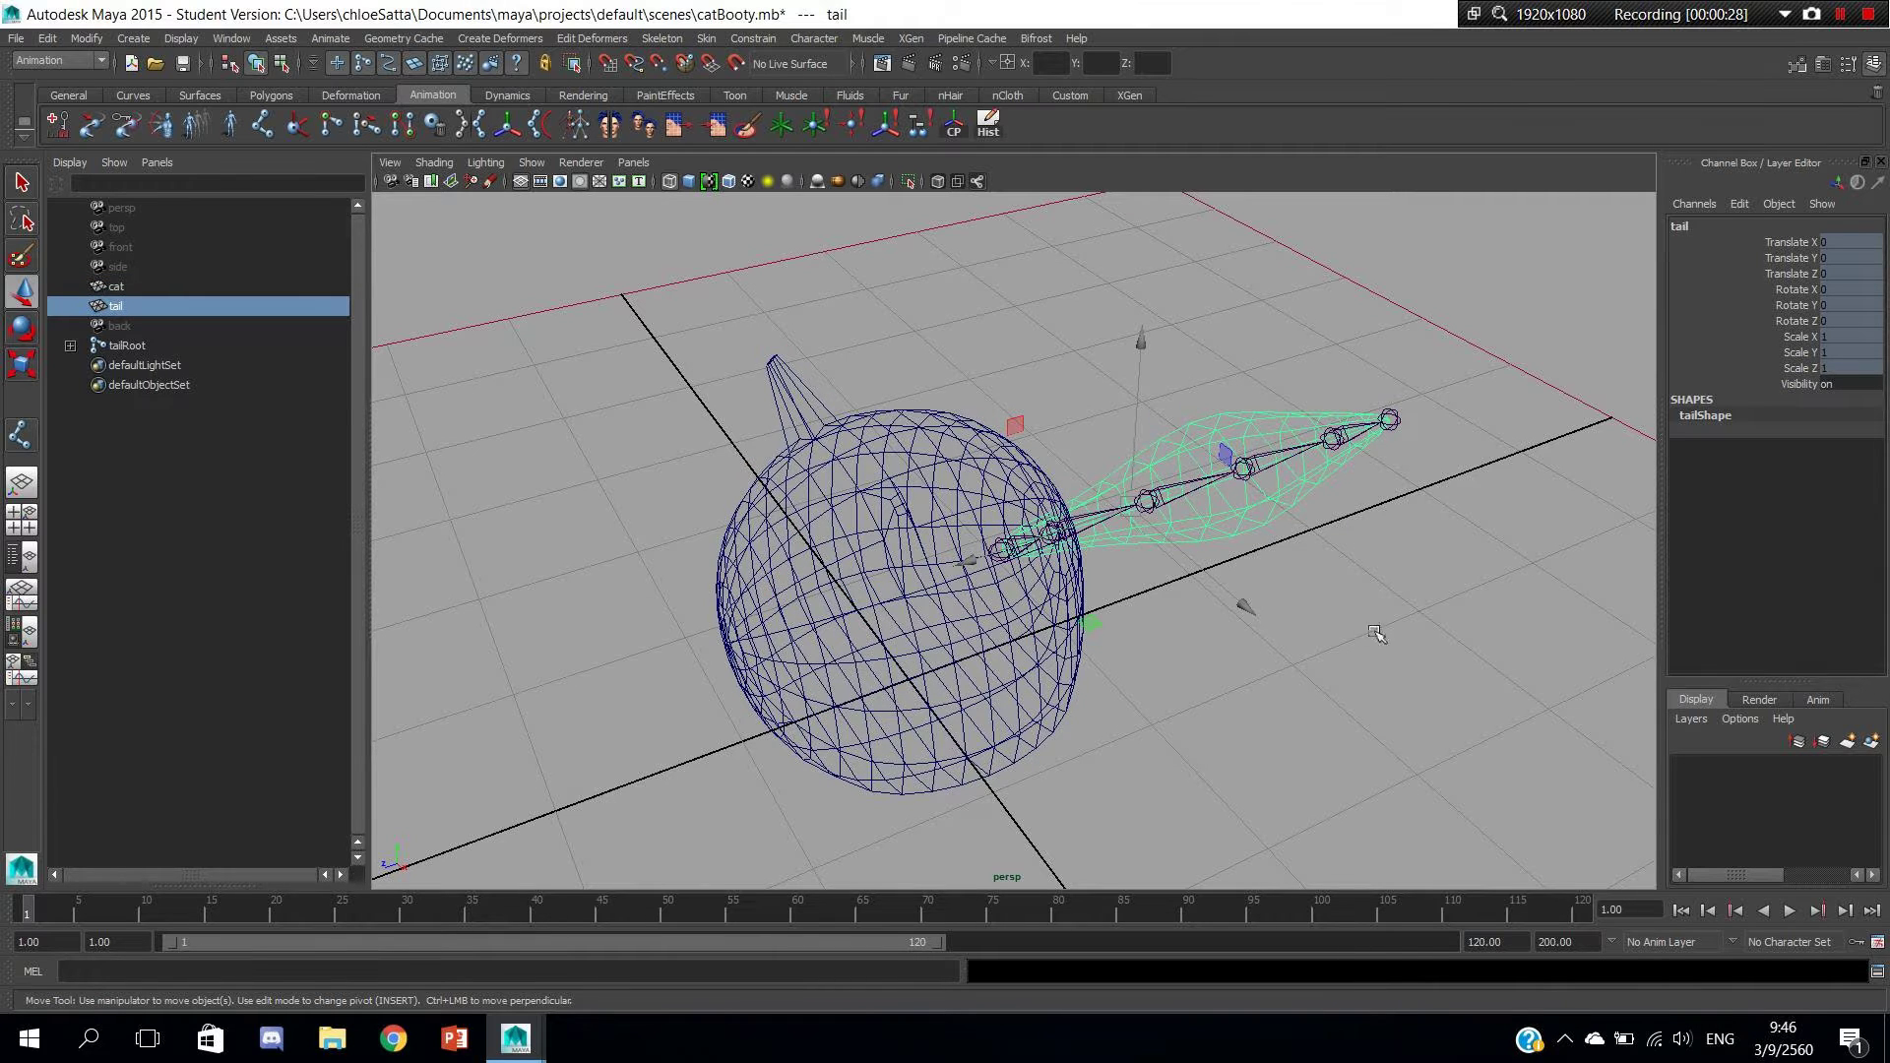
left_click_drag(1376, 633, 1316, 583, "alt")
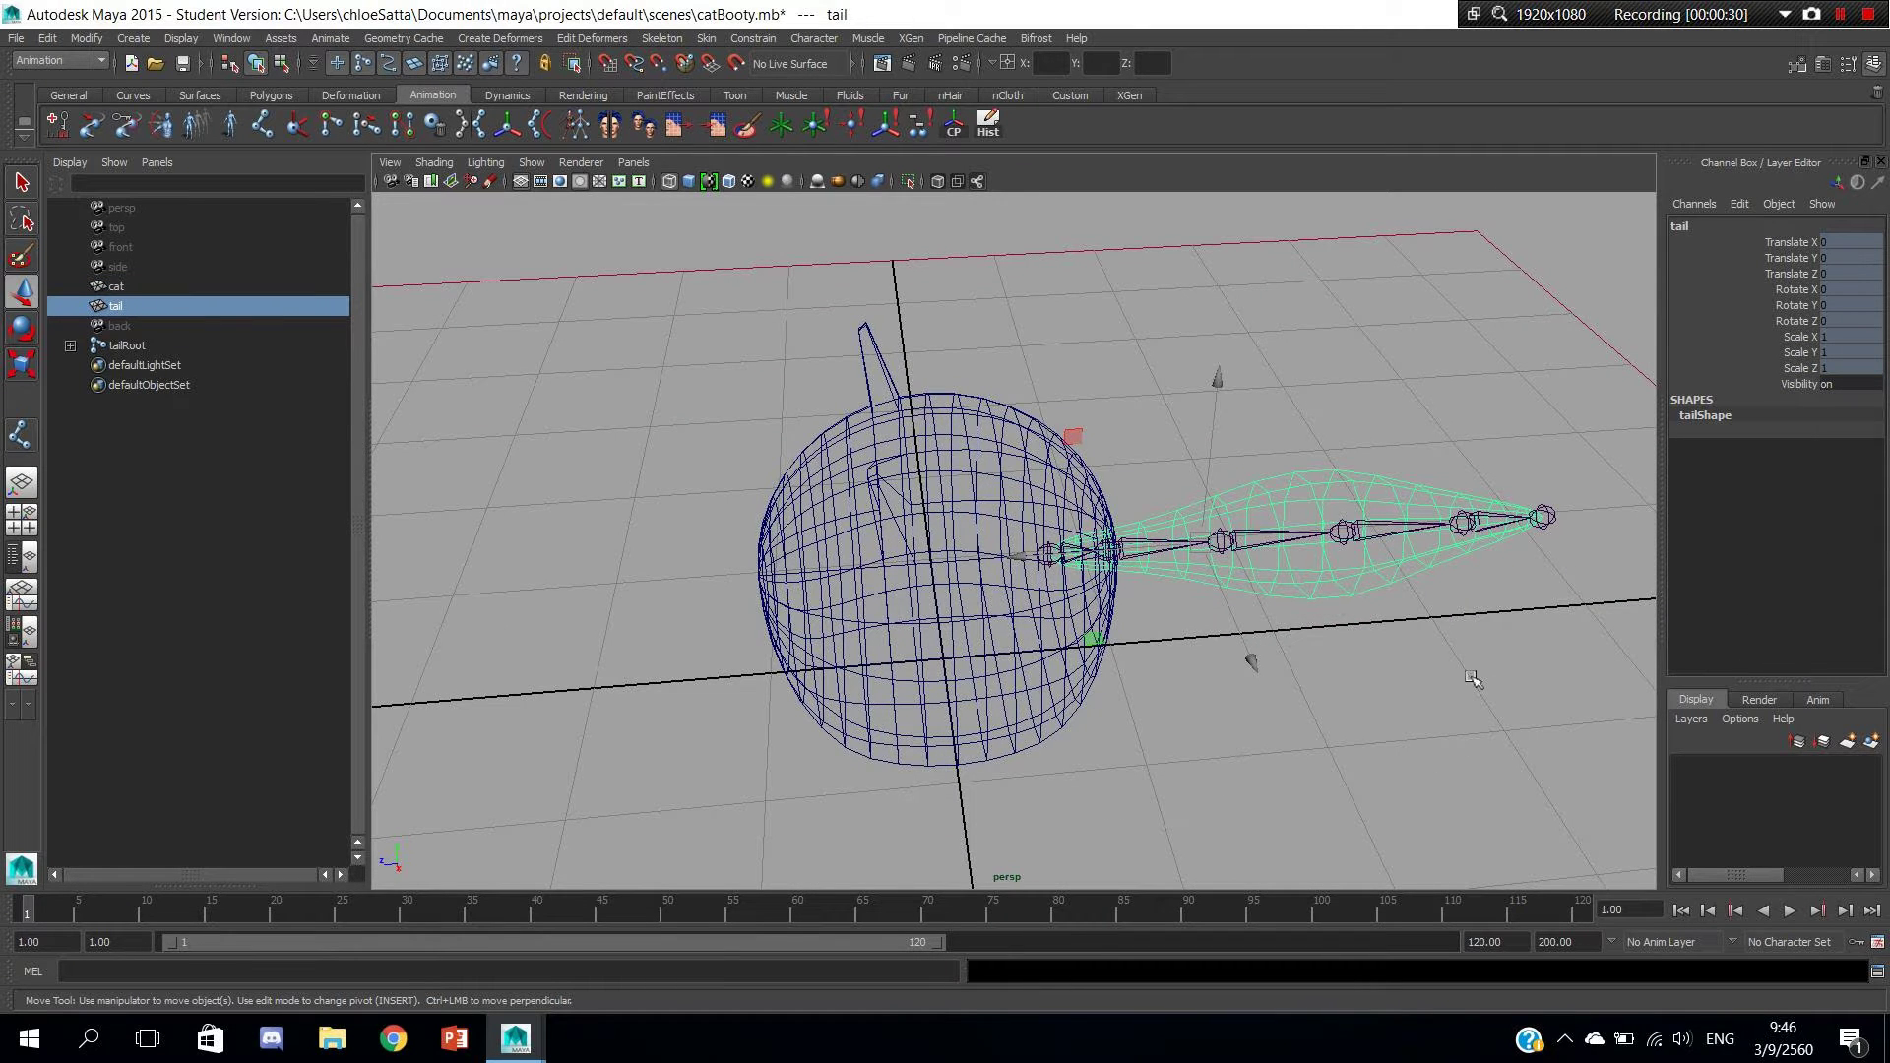
left_click(1037, 400)
left_click(1083, 424)
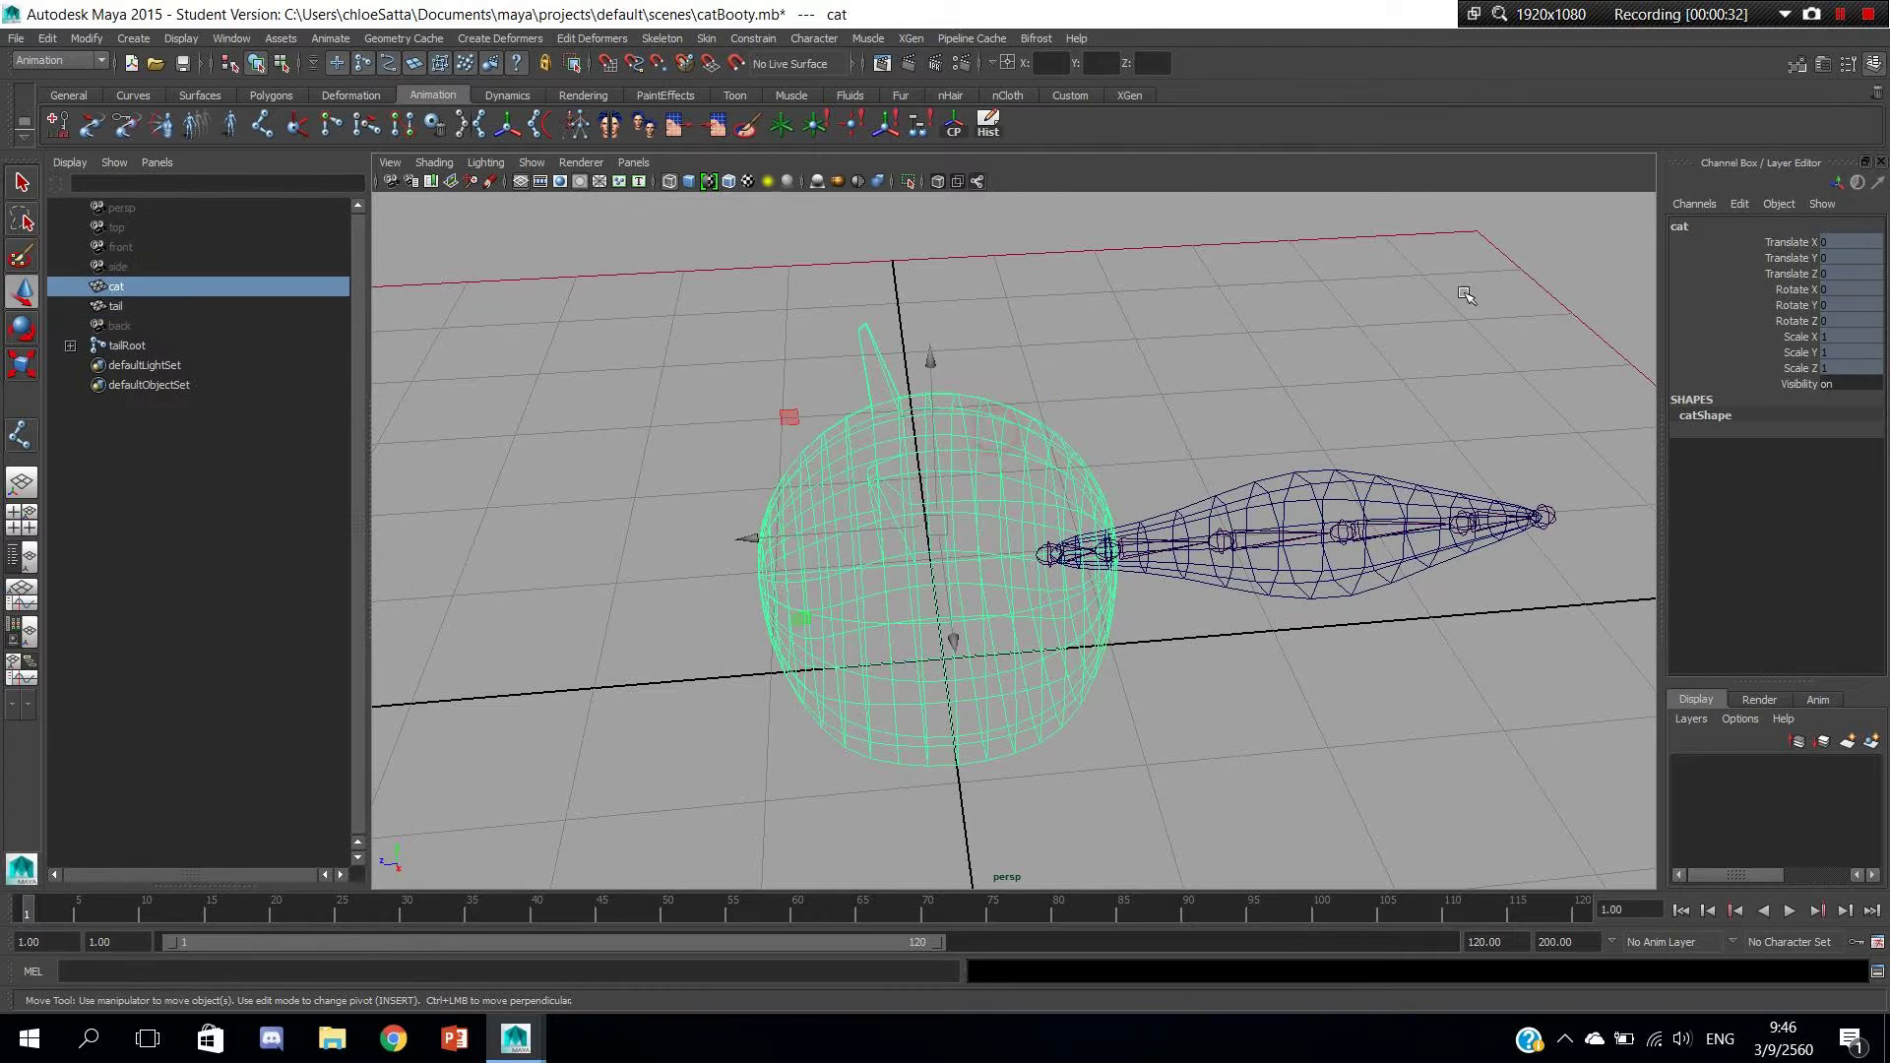
left_click_drag(1778, 245, 1787, 371)
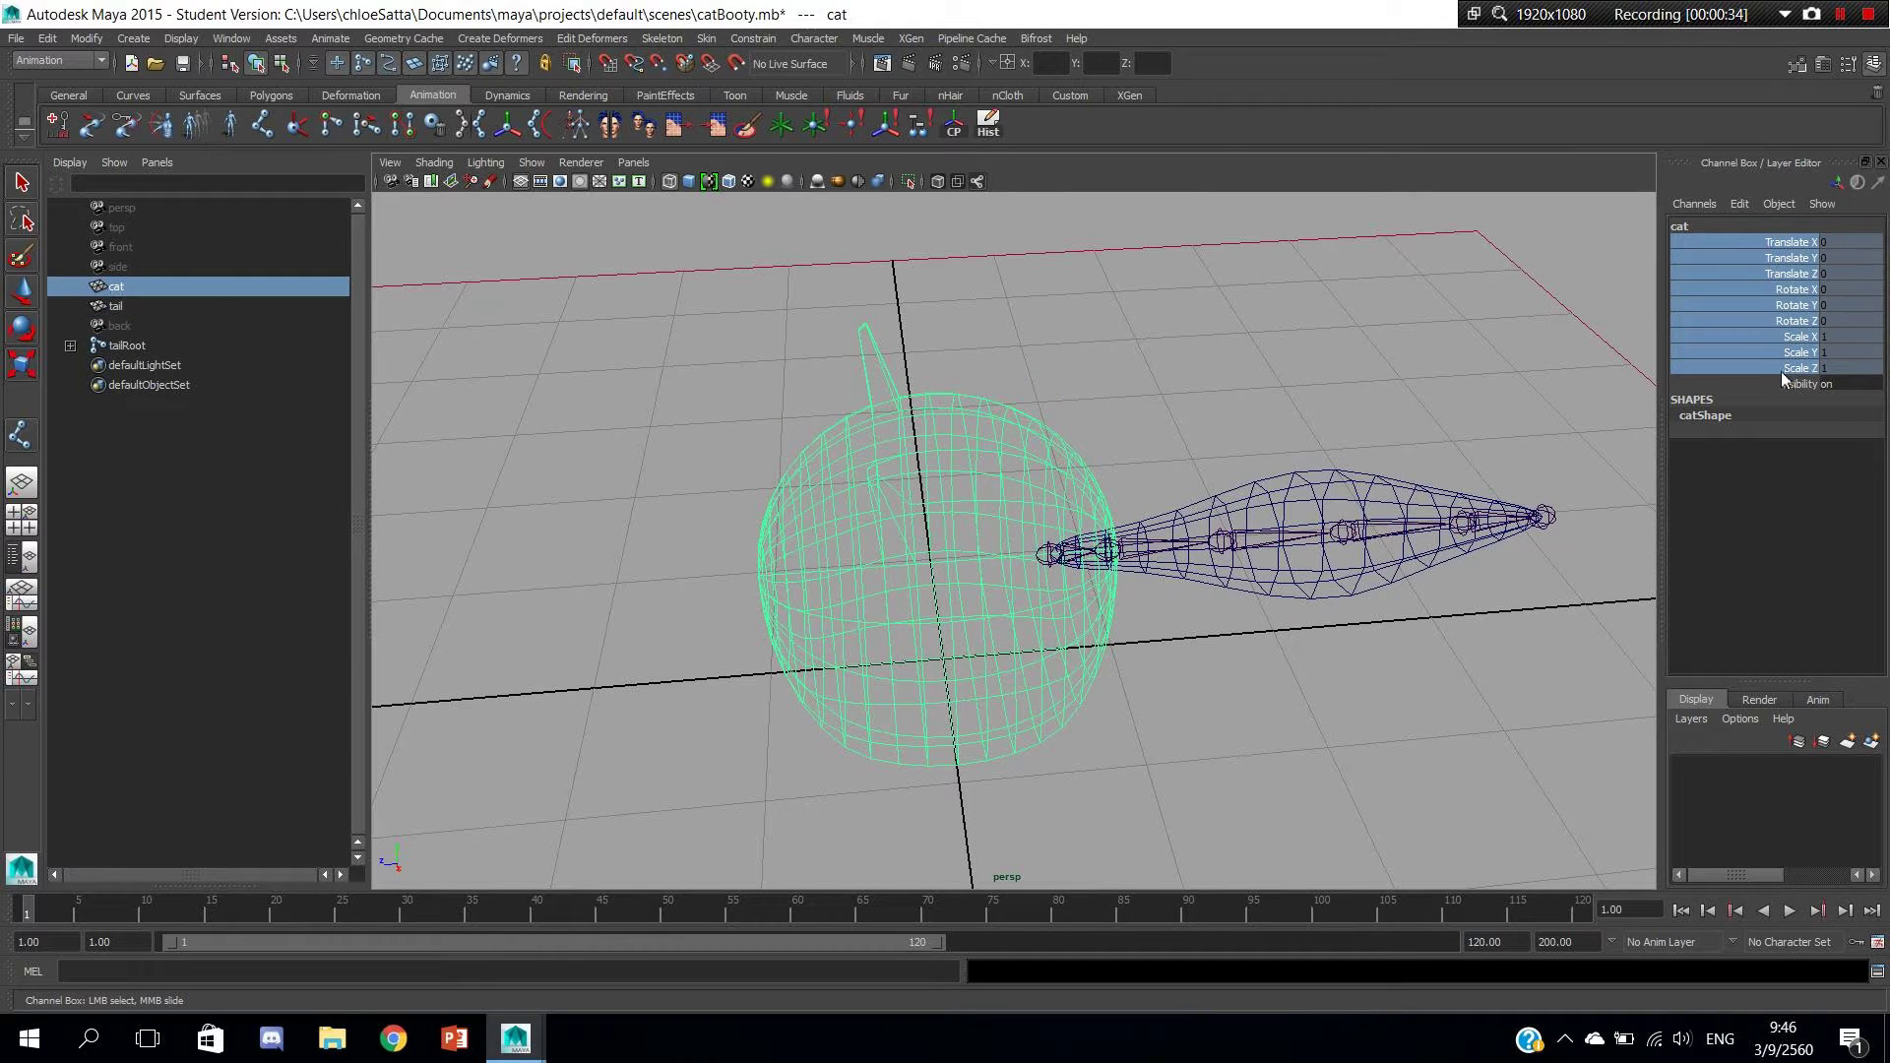
right_click(1792, 311)
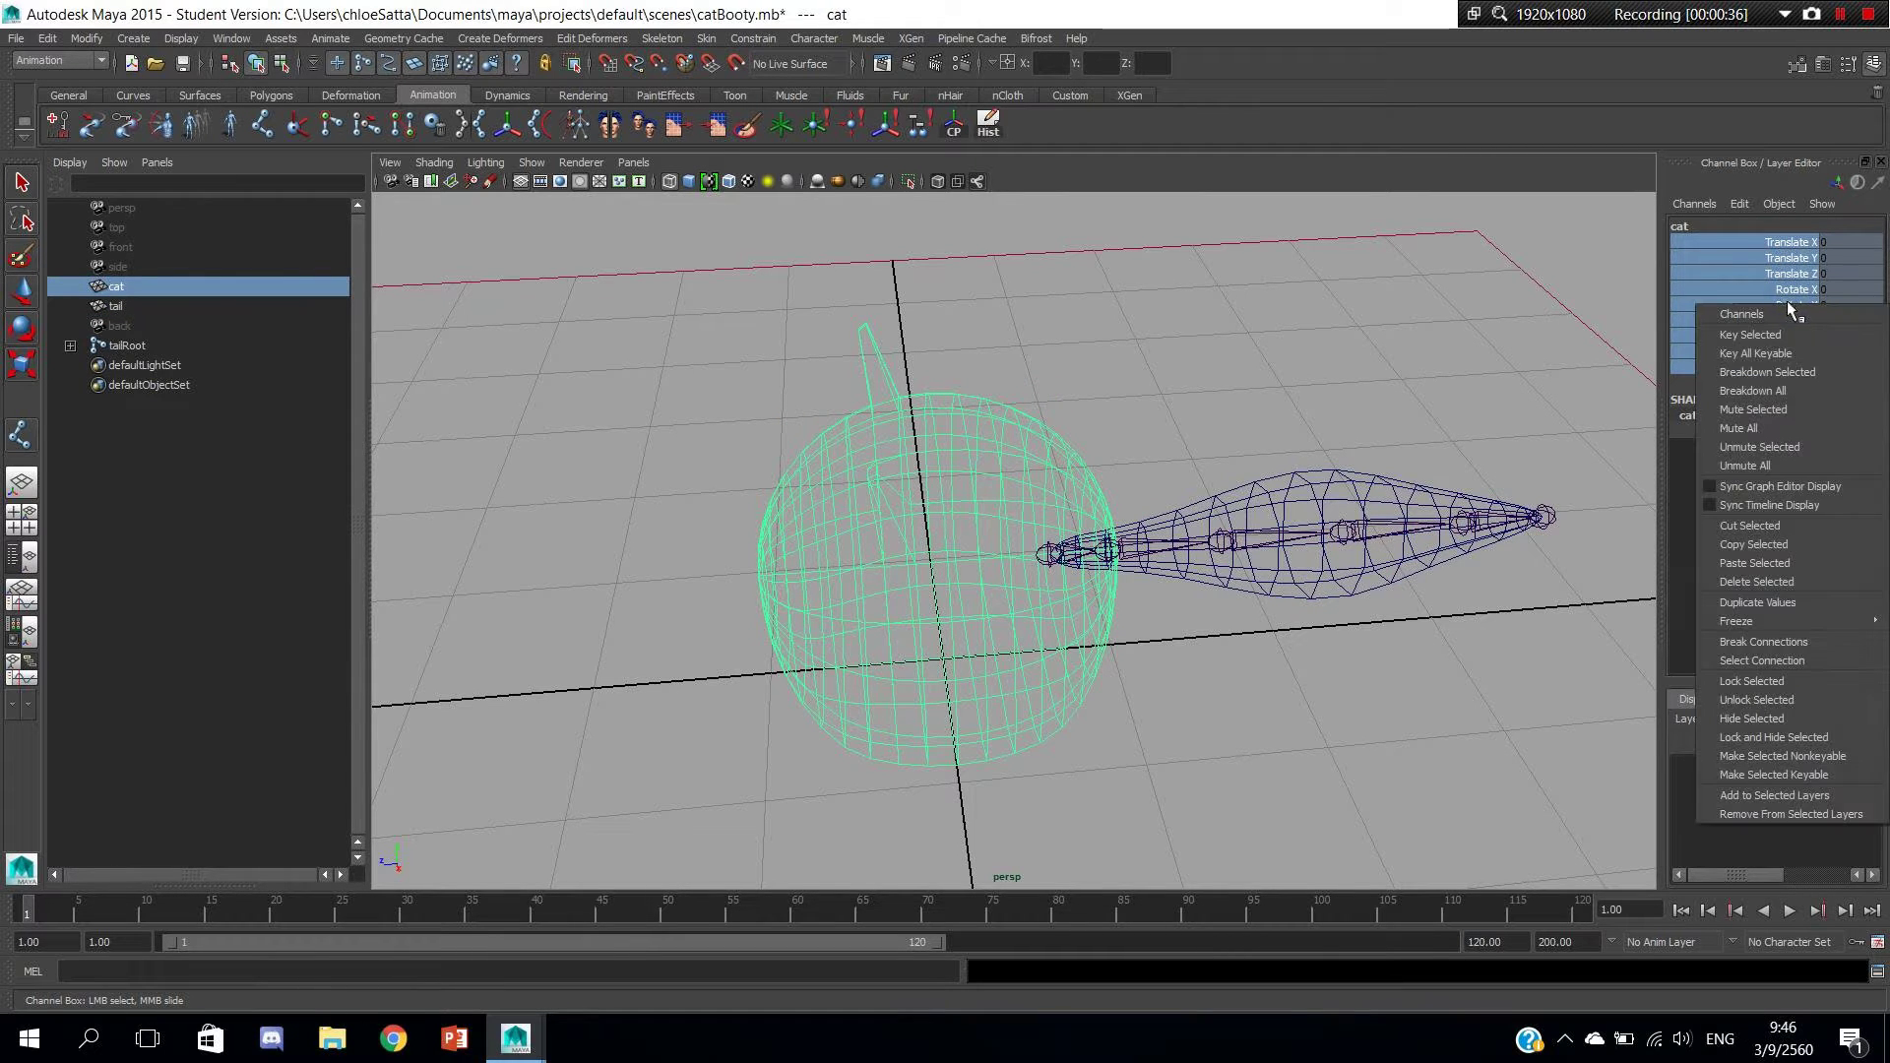
left_click(1761, 698)
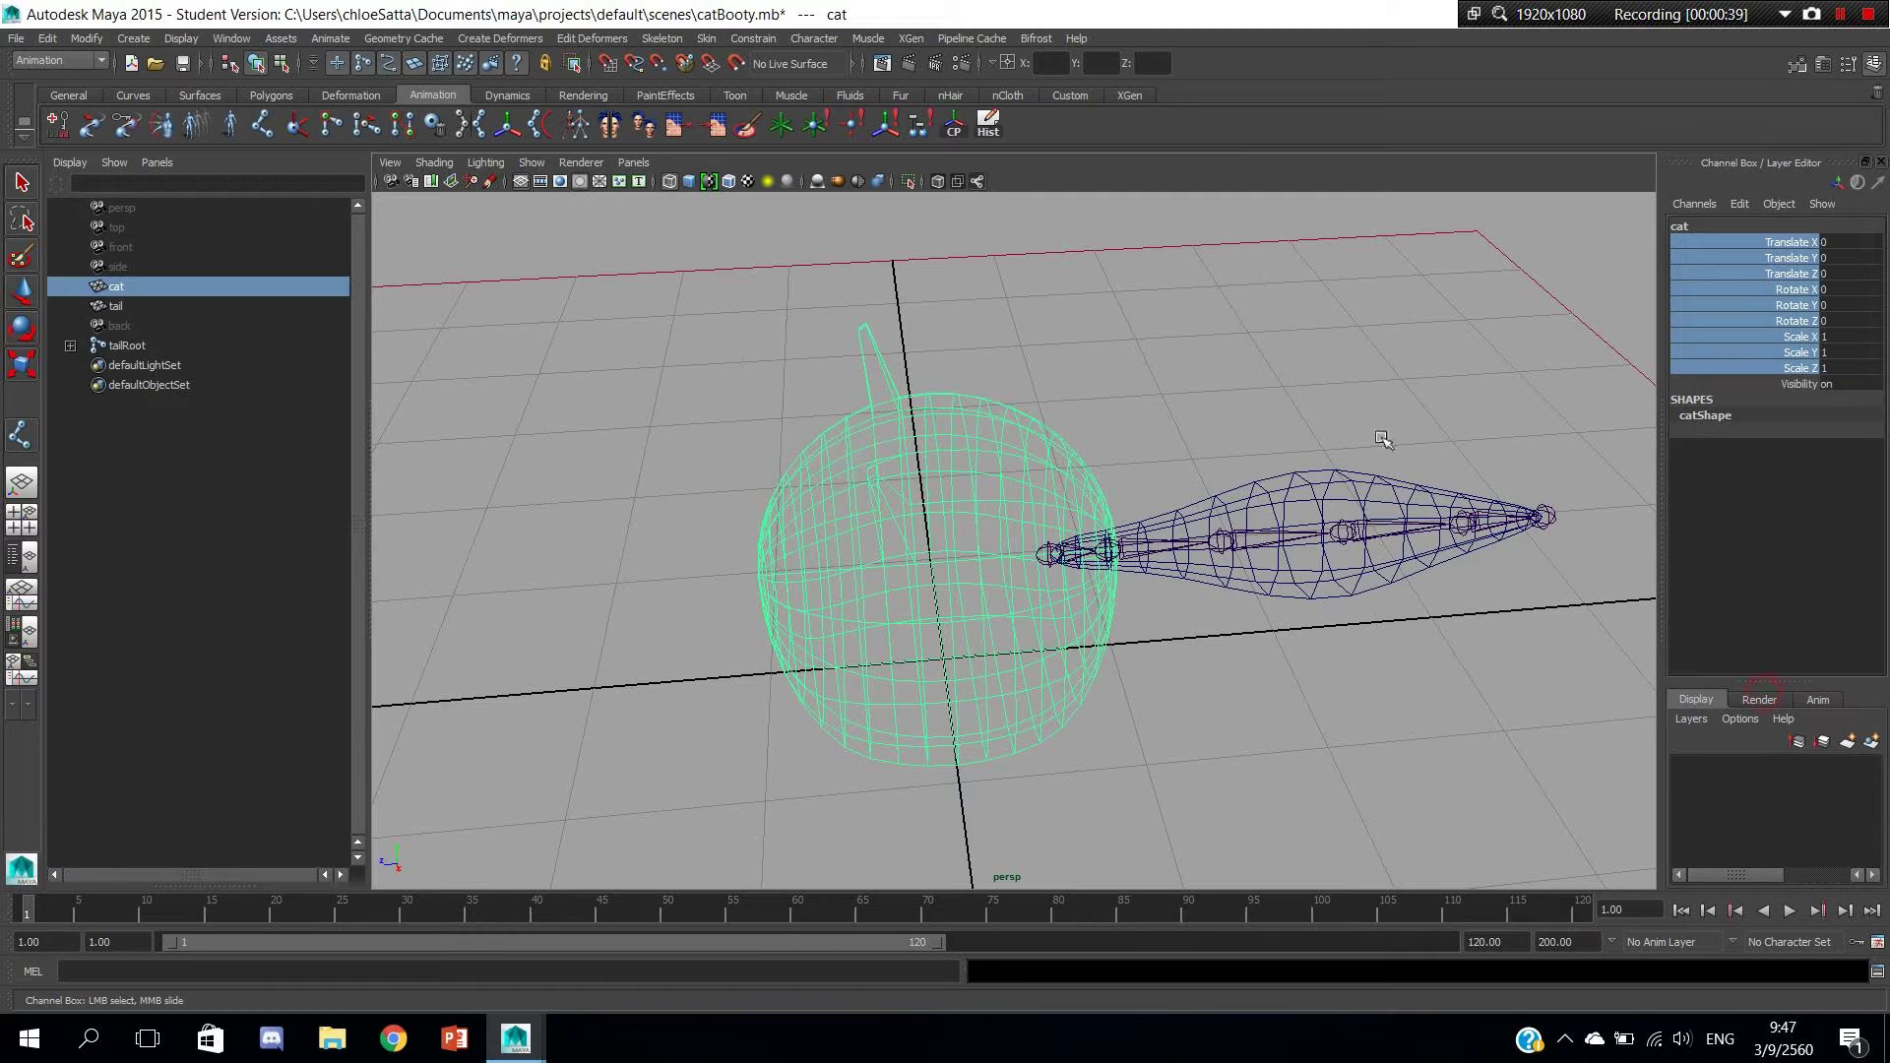
Unlock all transform channels on the tail mesh.
left_click(1349, 486)
key("w")
left_click(1324, 493)
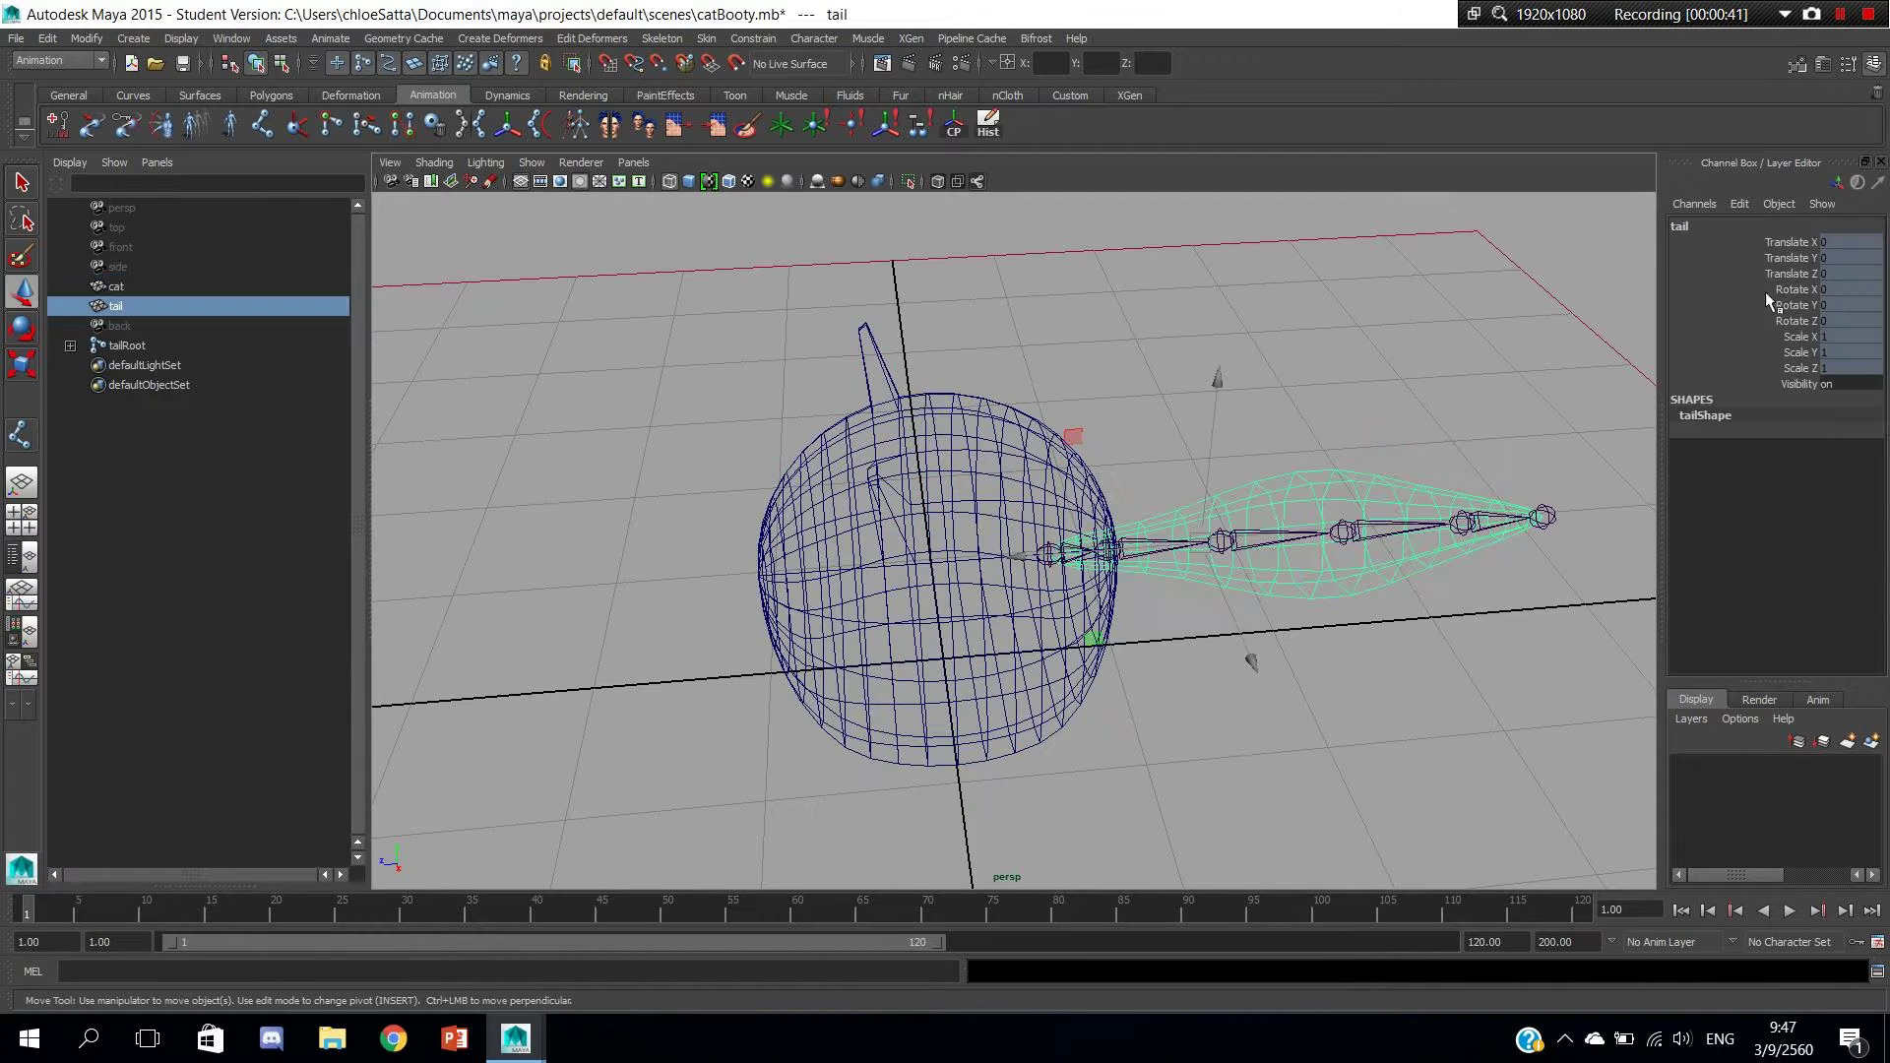
left_click_drag(1812, 244, 1806, 366)
right_click(1807, 367)
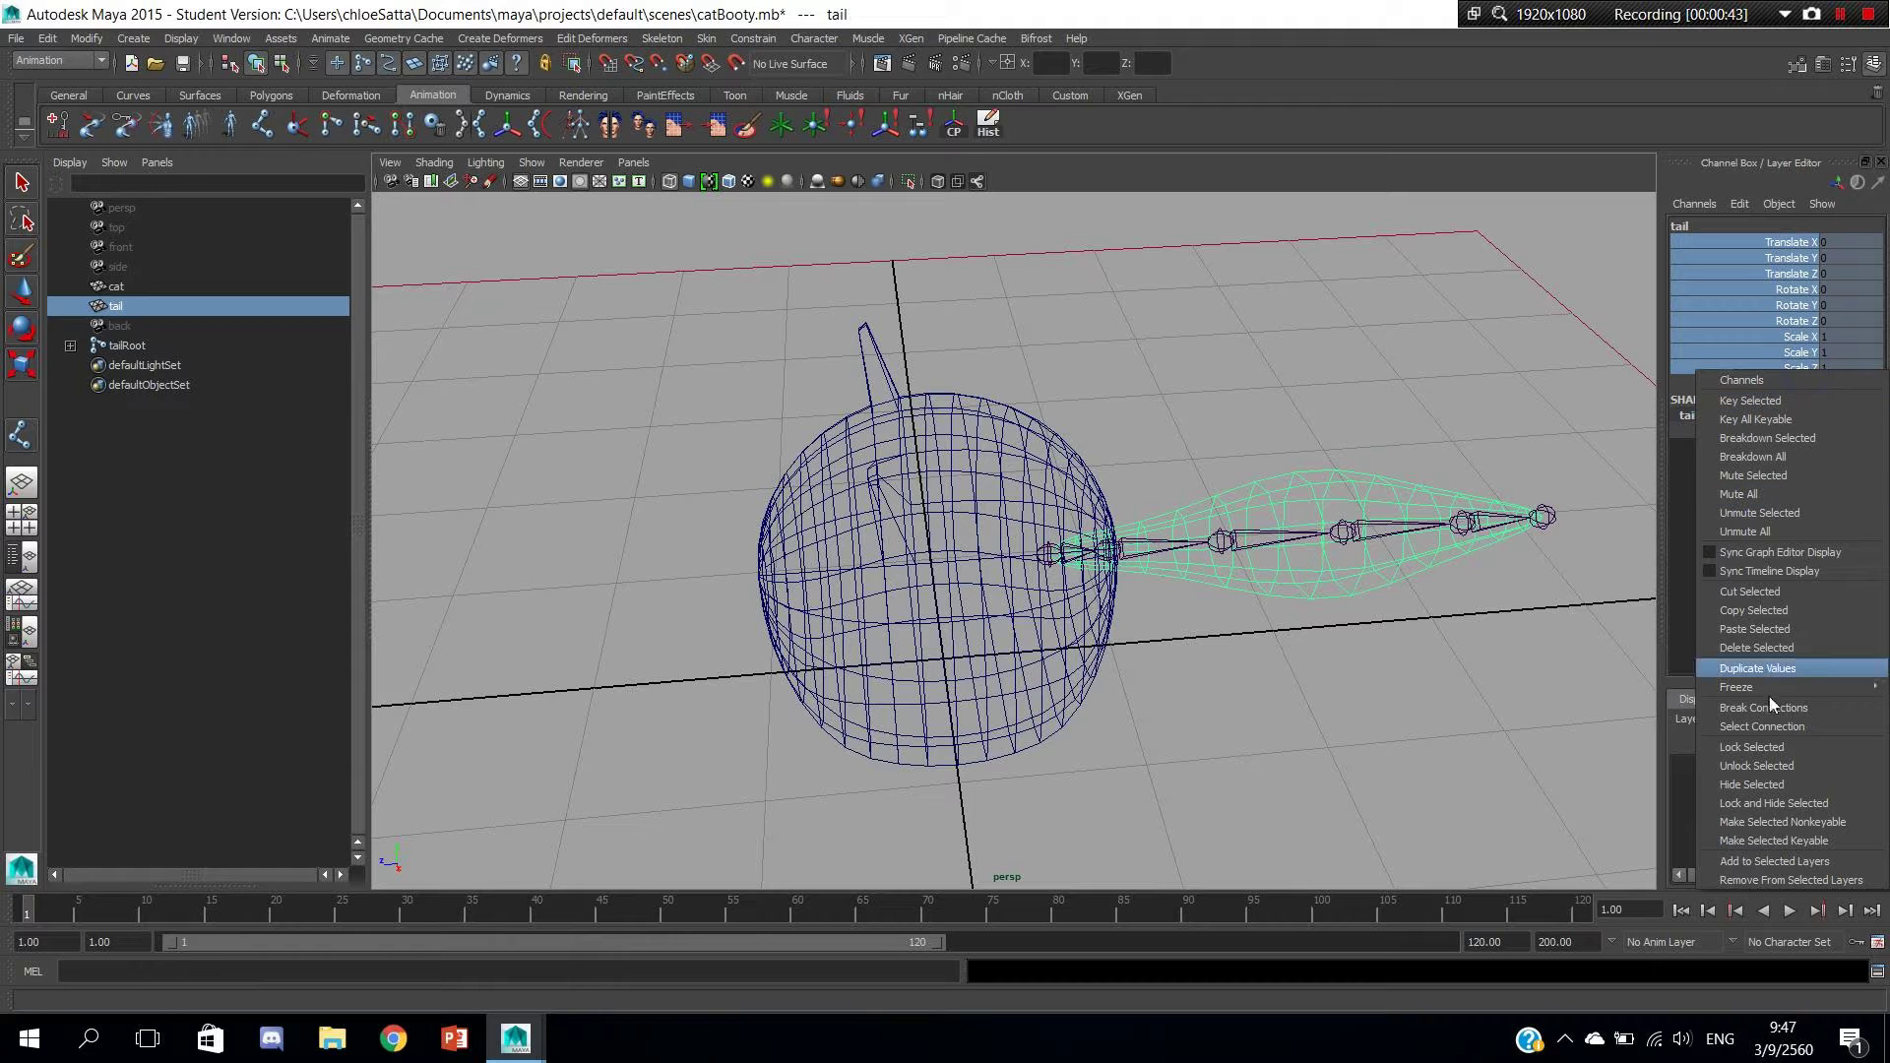
left_click(1532, 705)
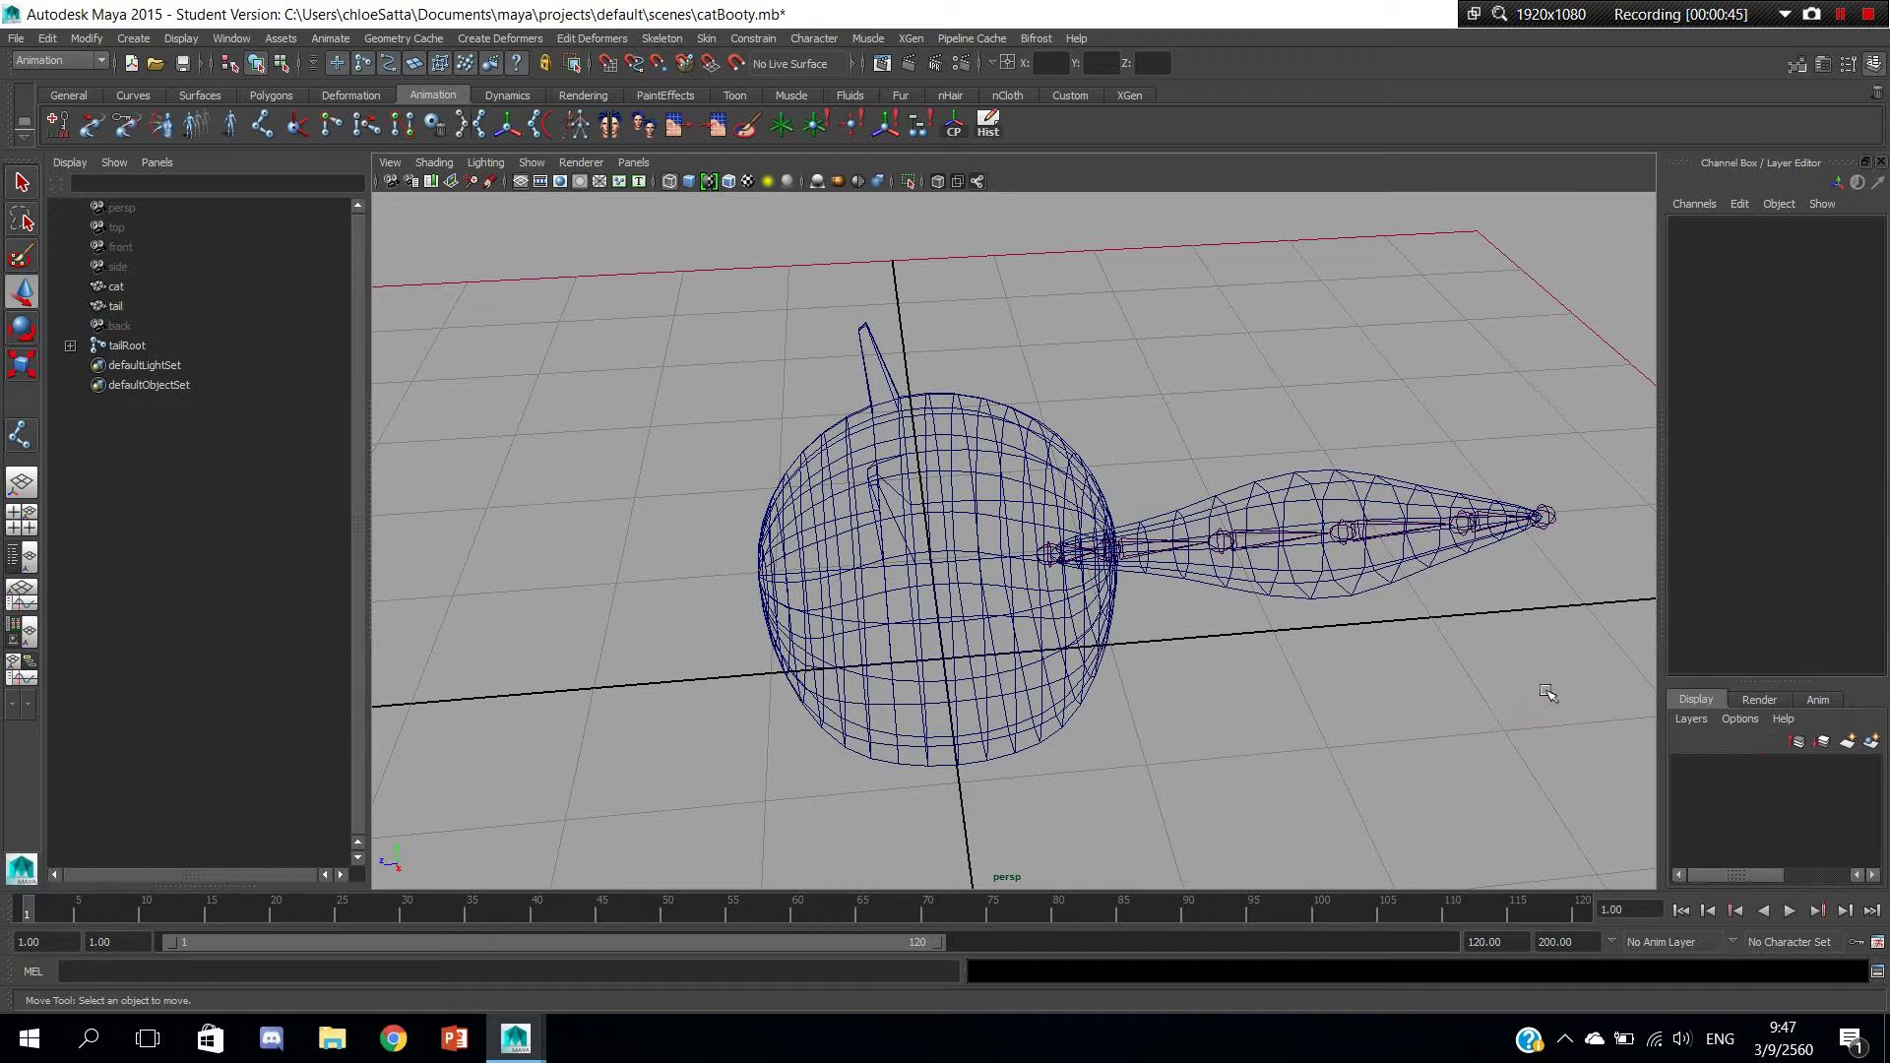
left_click_drag(1273, 641, 1268, 594, "alt")
left_click(1318, 519)
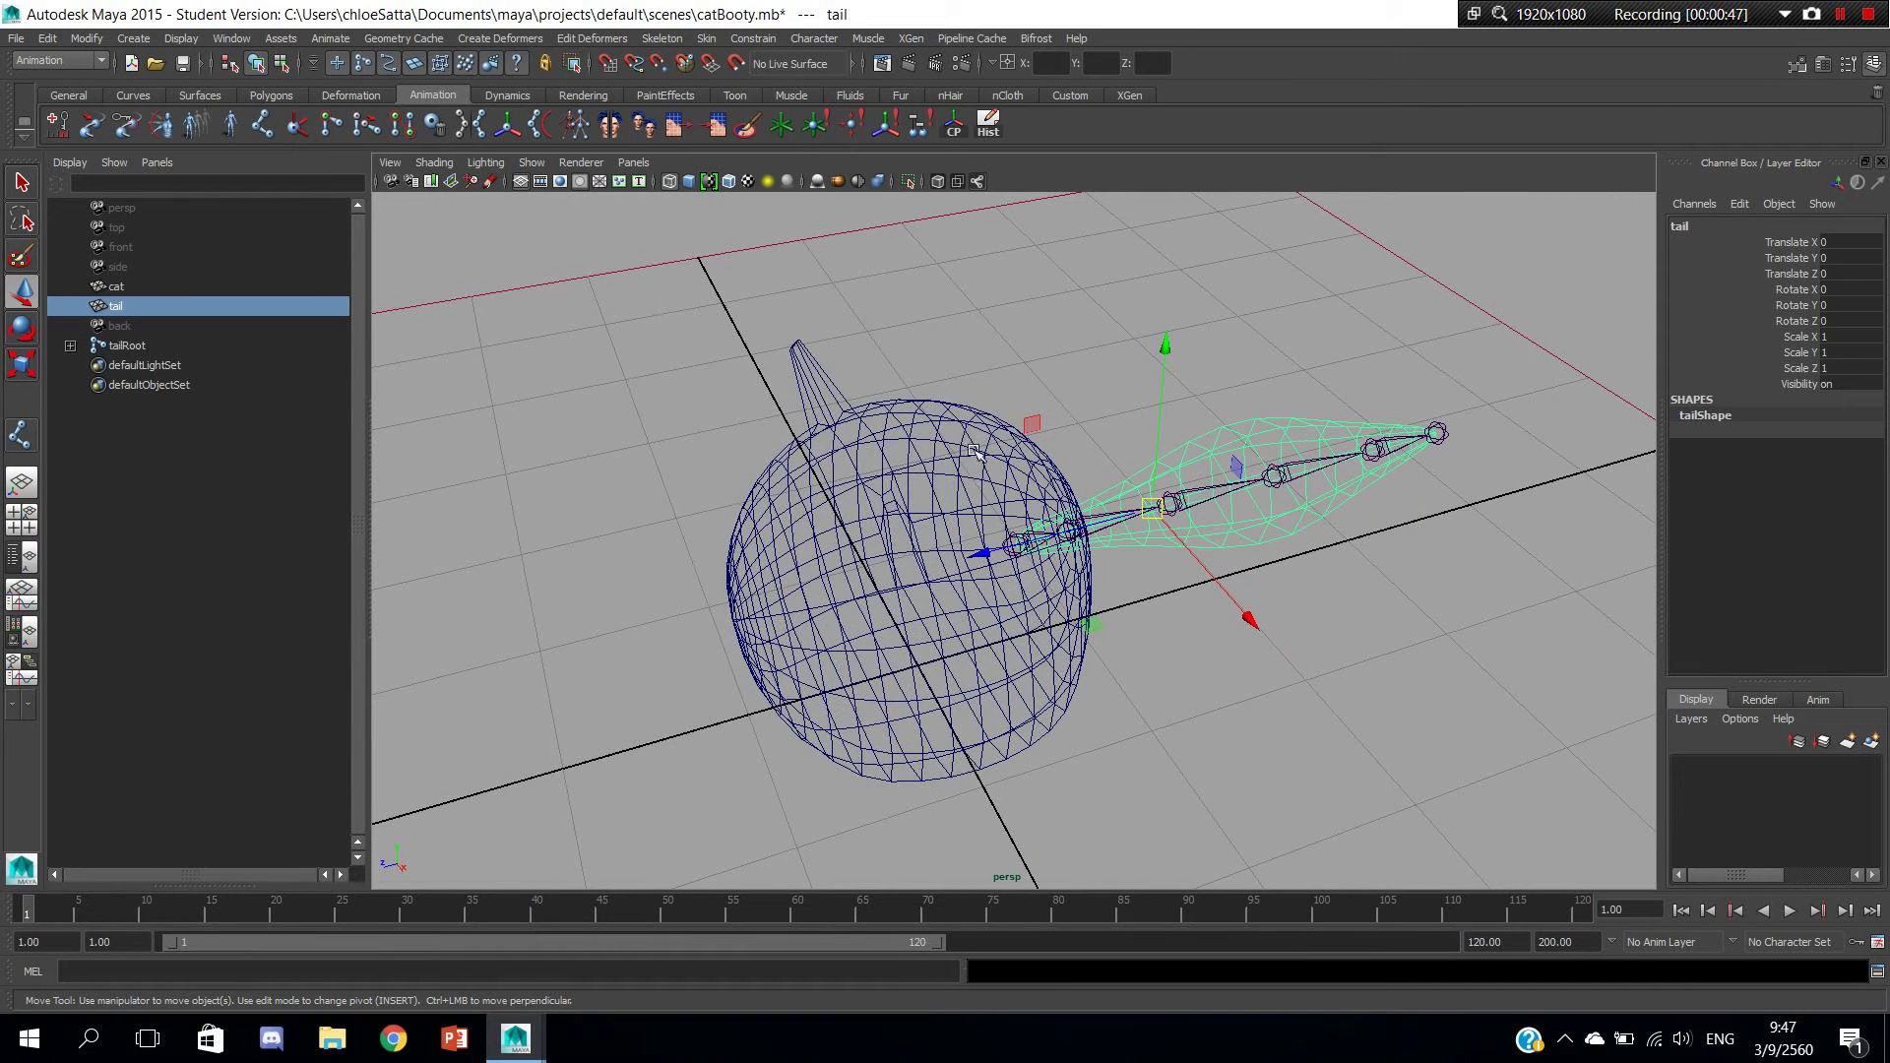
Tumble around the model to a higher angle and select the tailRoot joint chain.
left_click_drag(1139, 633, 1202, 633, "alt")
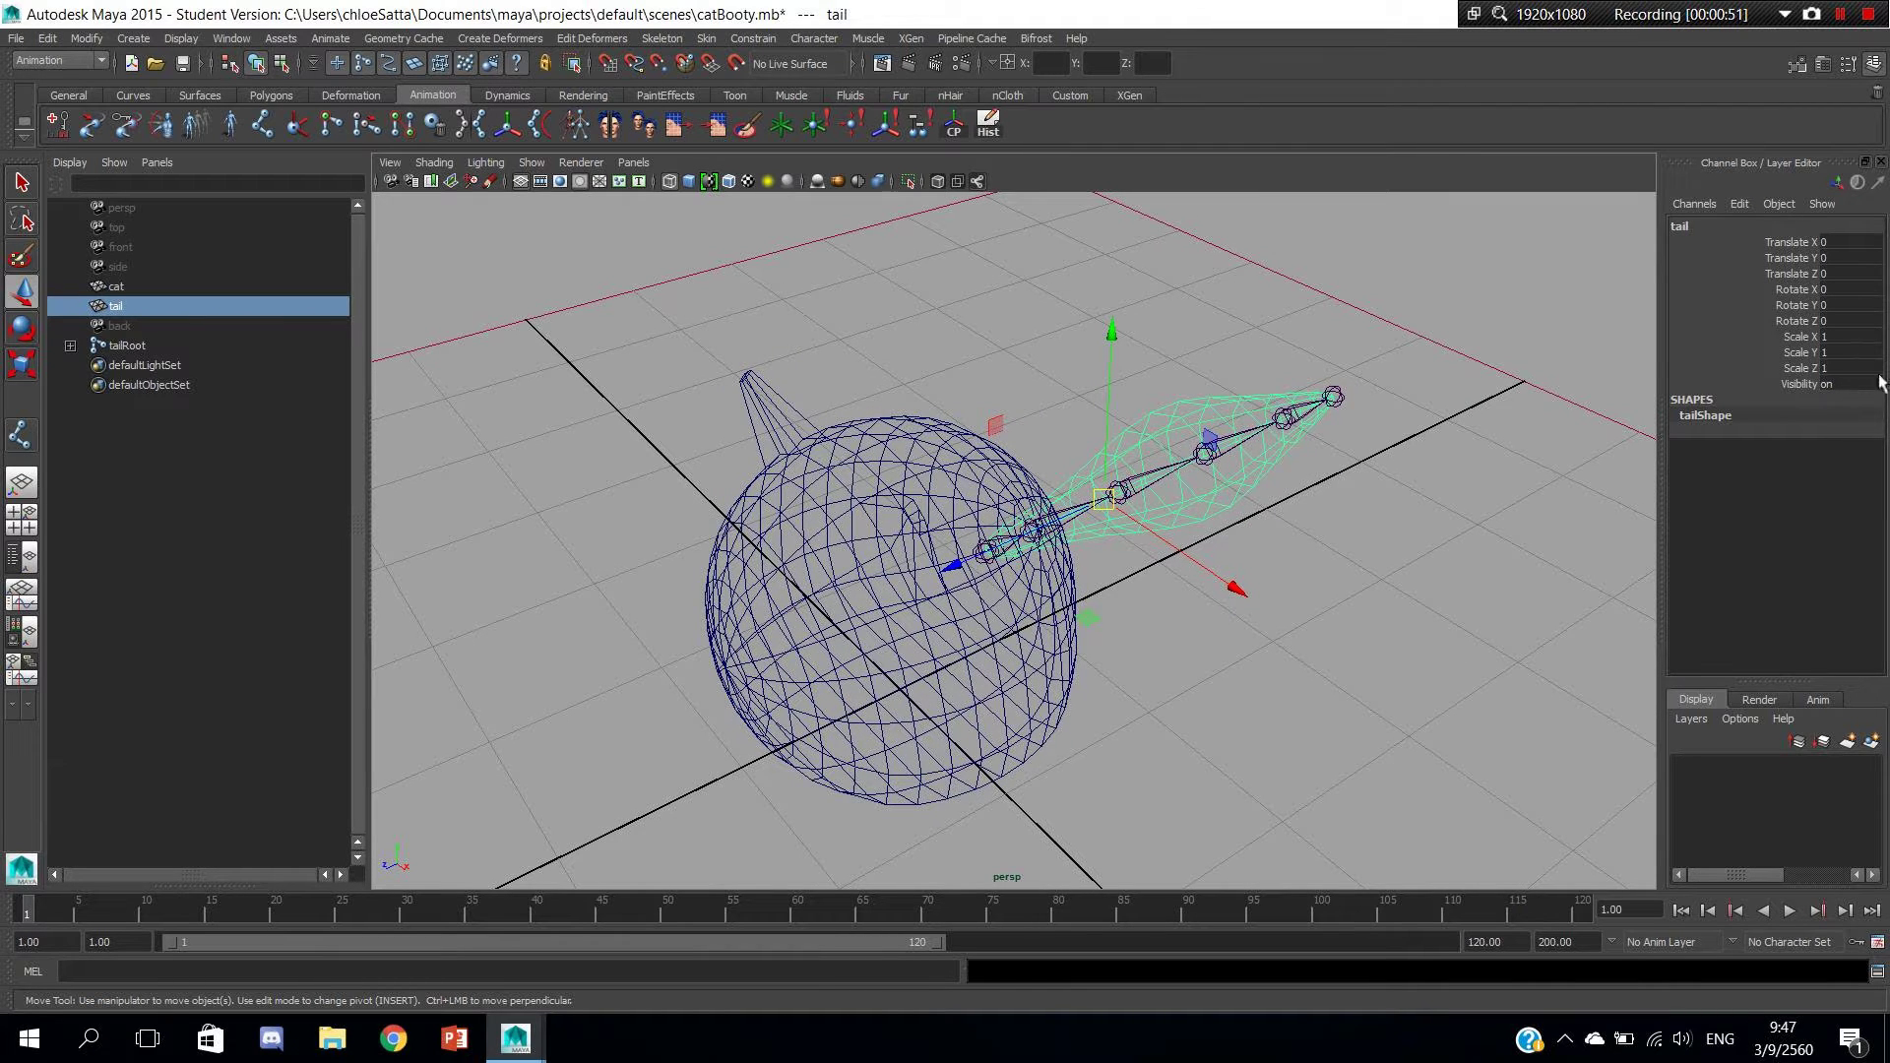
left_click(843, 453)
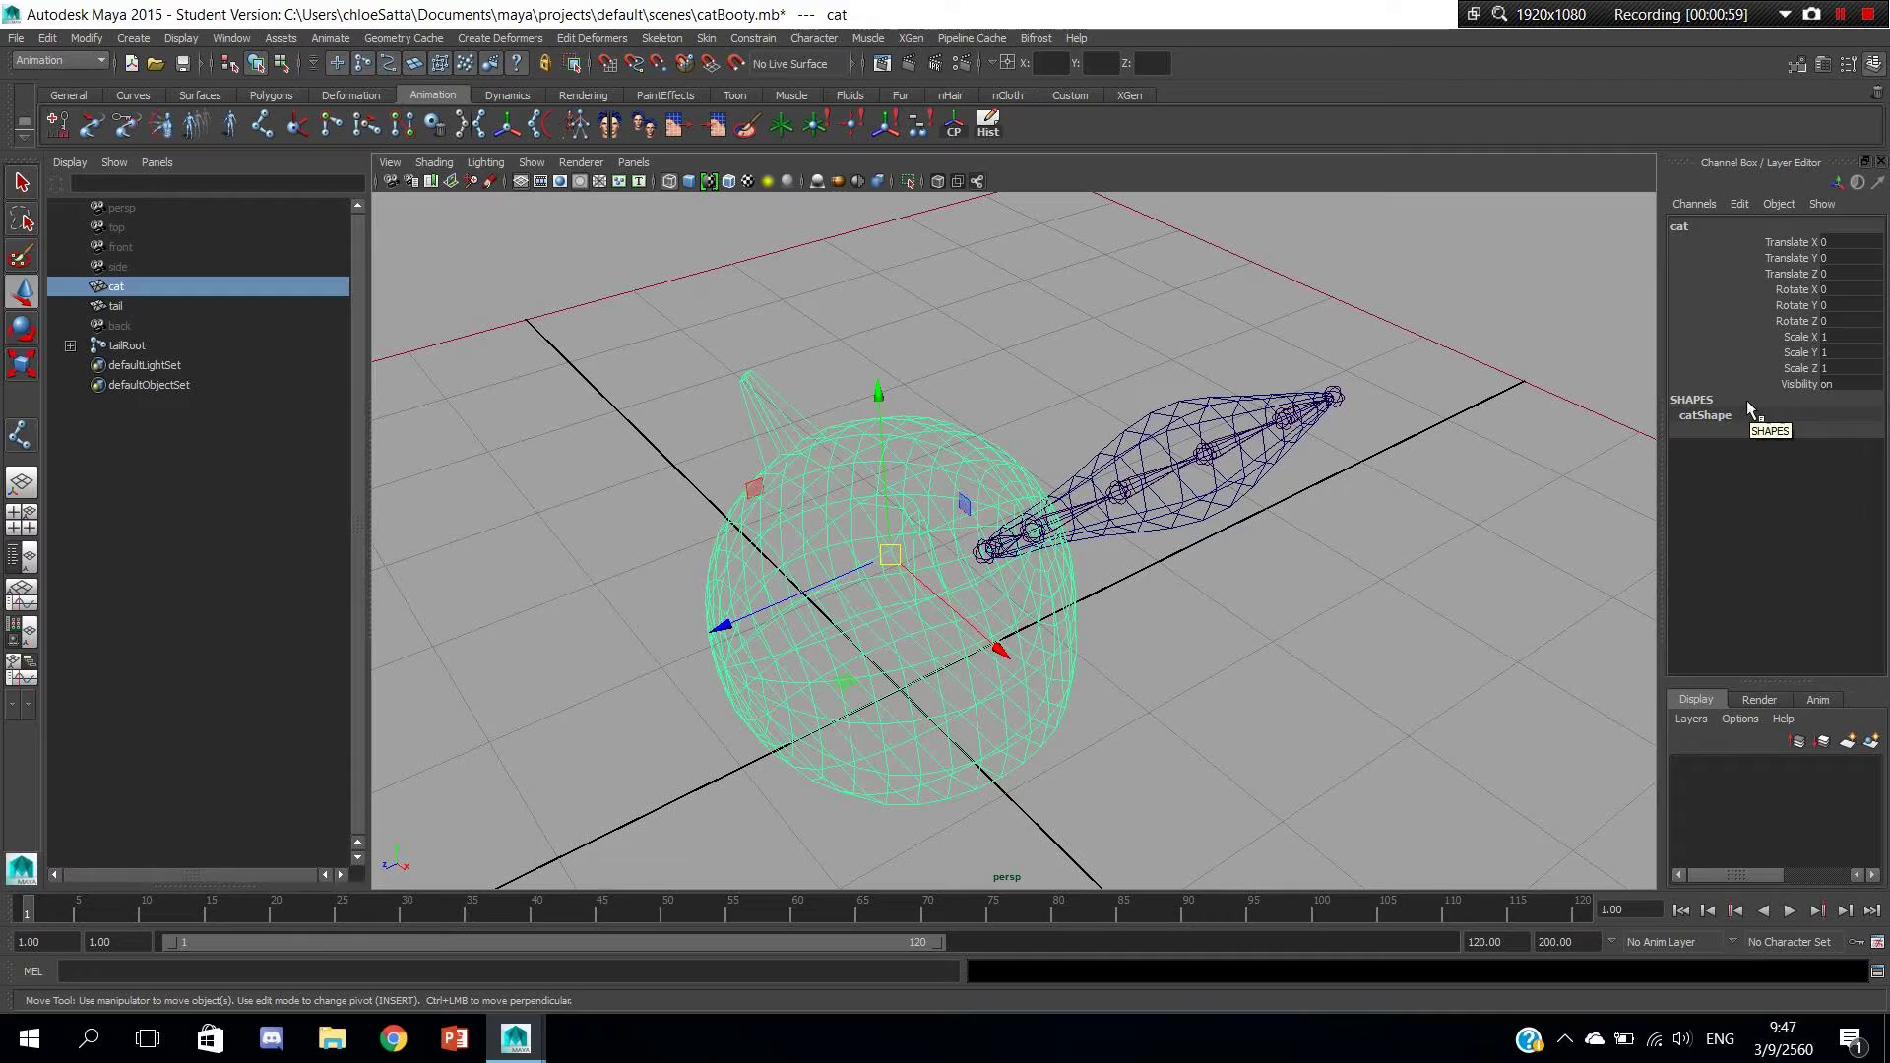
left_click_drag(999, 645, 972, 630, "alt")
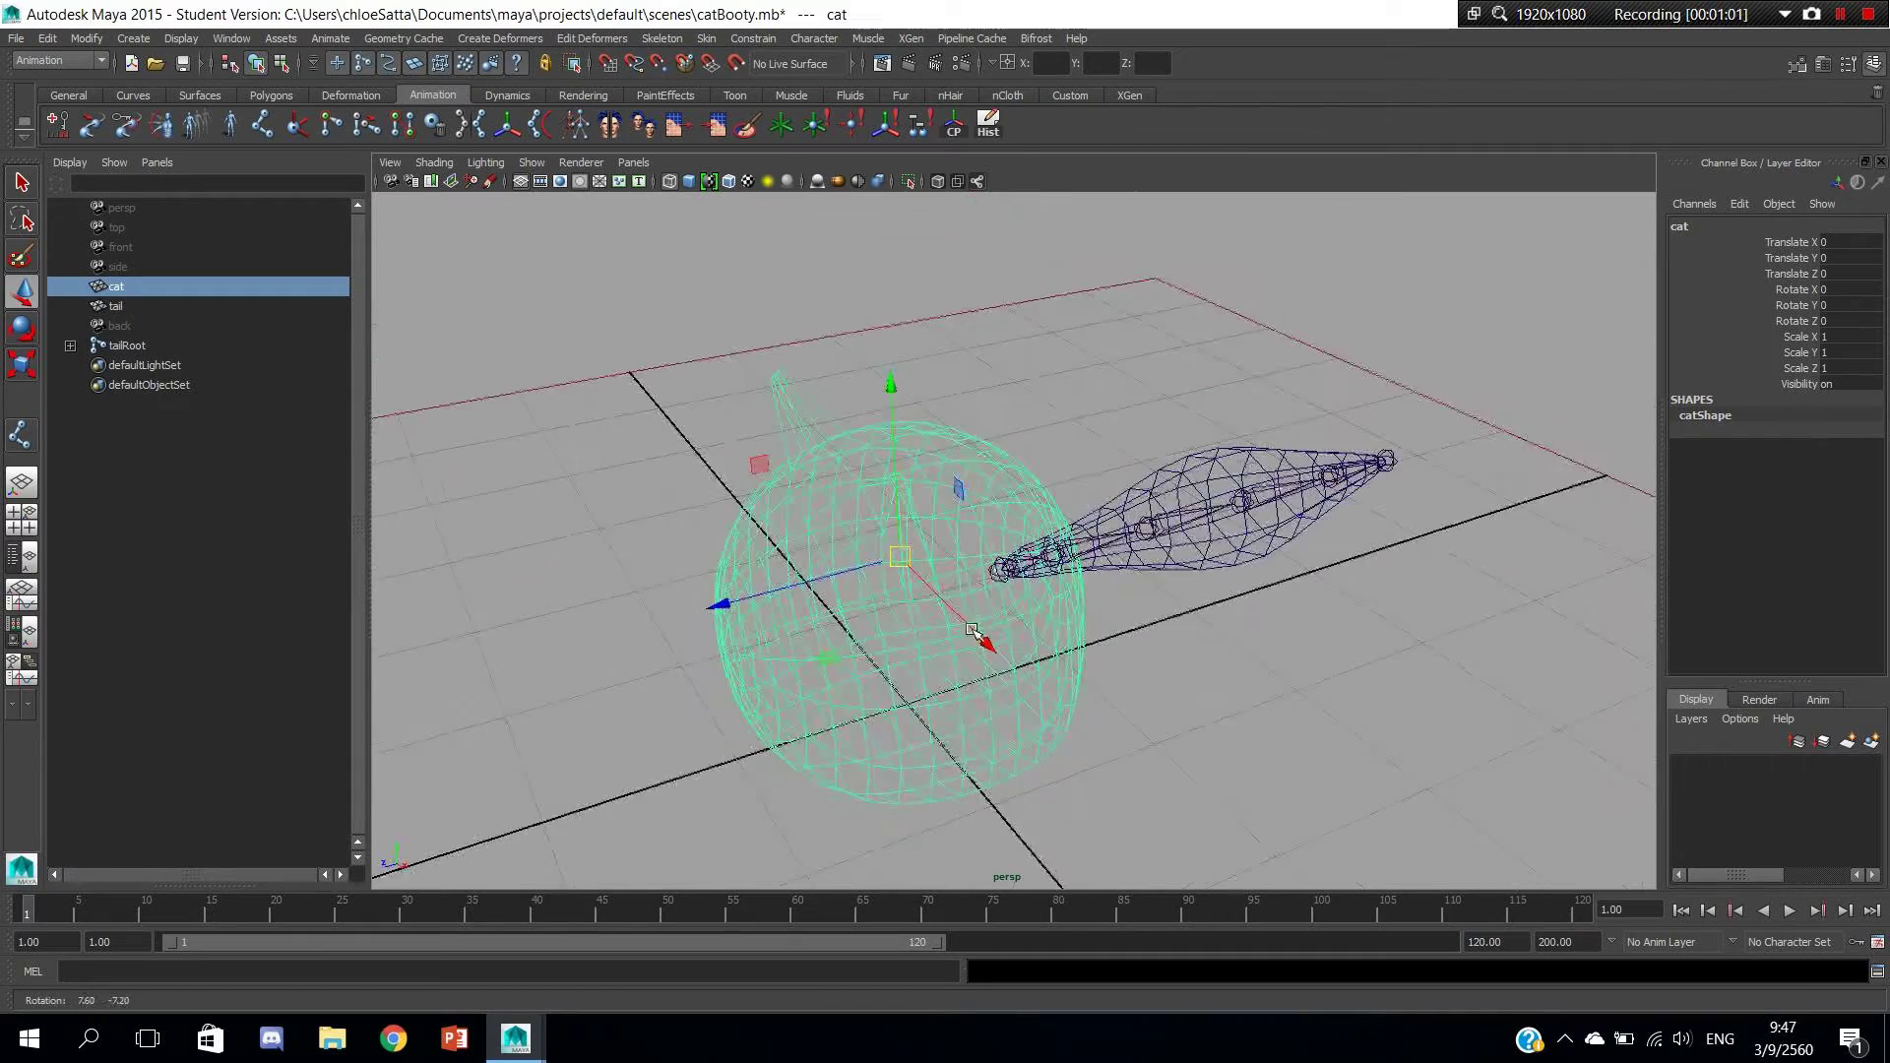
left_click(1269, 666)
mouse_move(1263, 659)
left_mouse_down("alt")
mouse_move(1262, 683)
mouse_move(1107, 712)
left_mouse_up("alt")
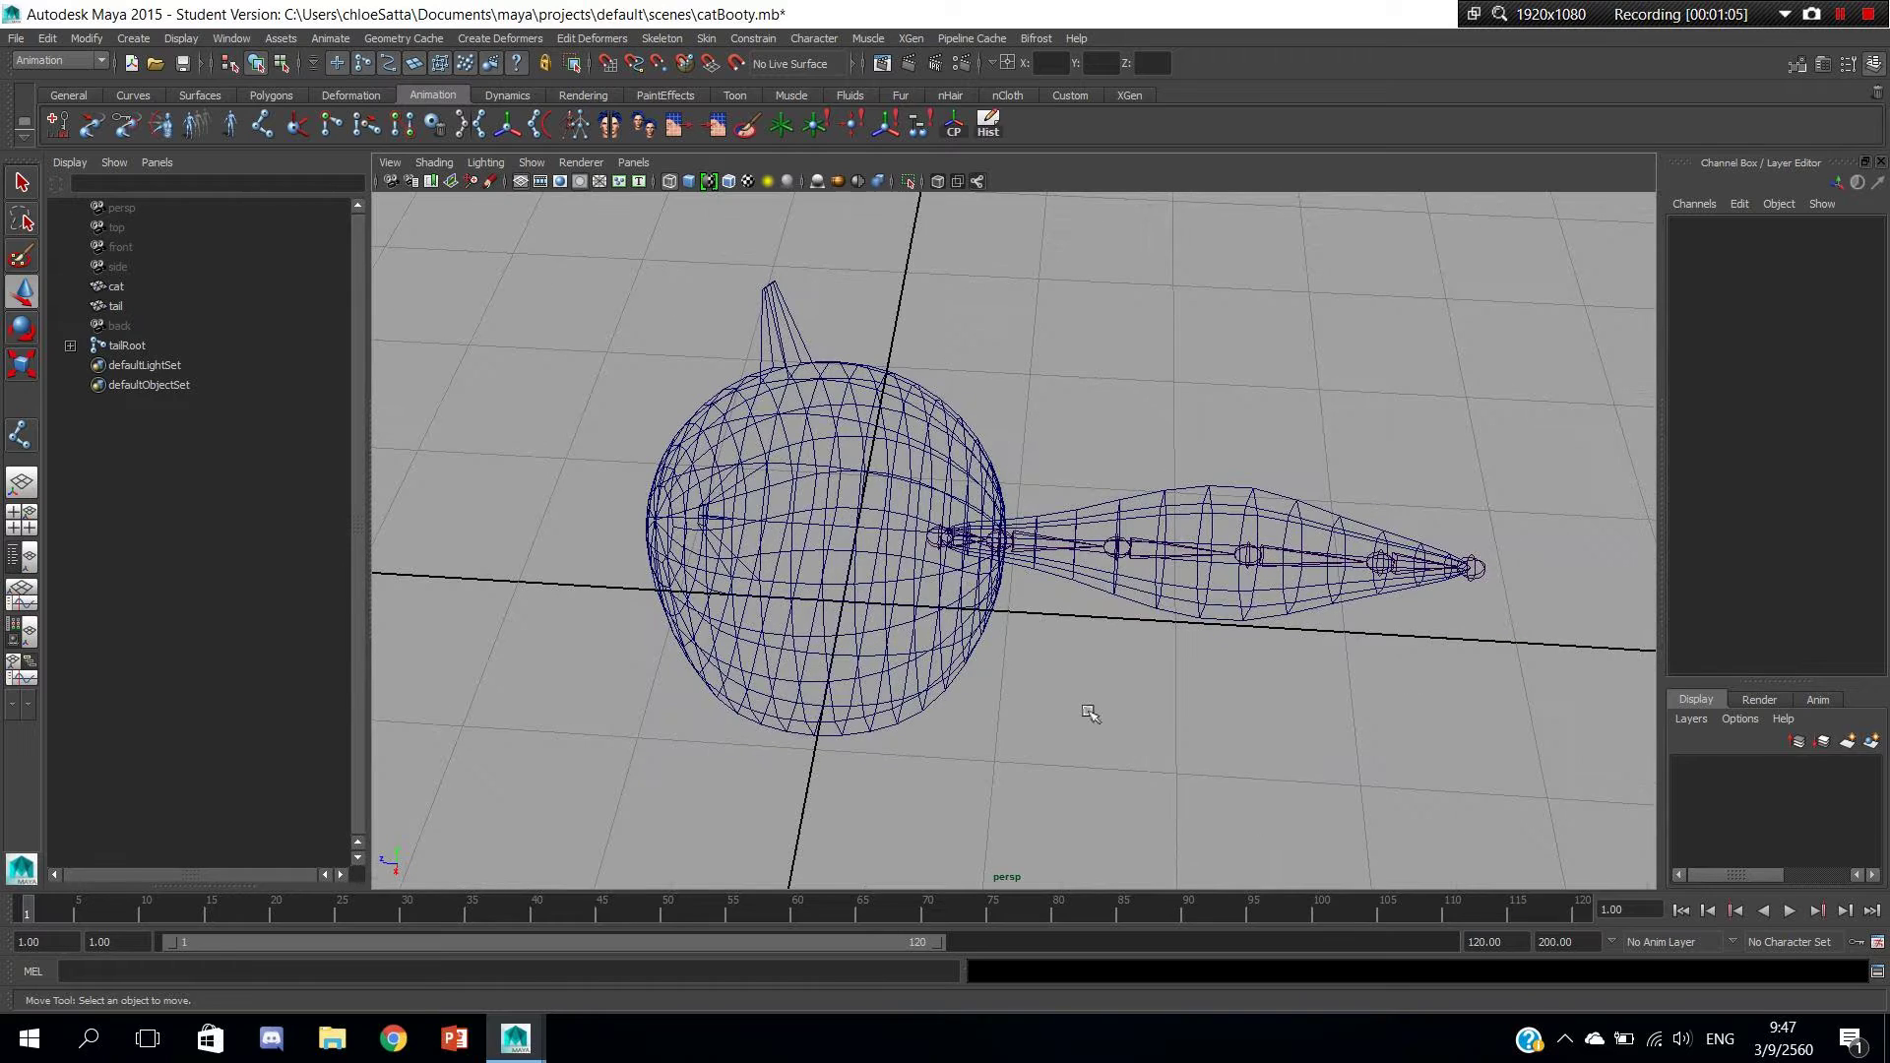
left_click_drag(1055, 646, 1033, 630, "alt")
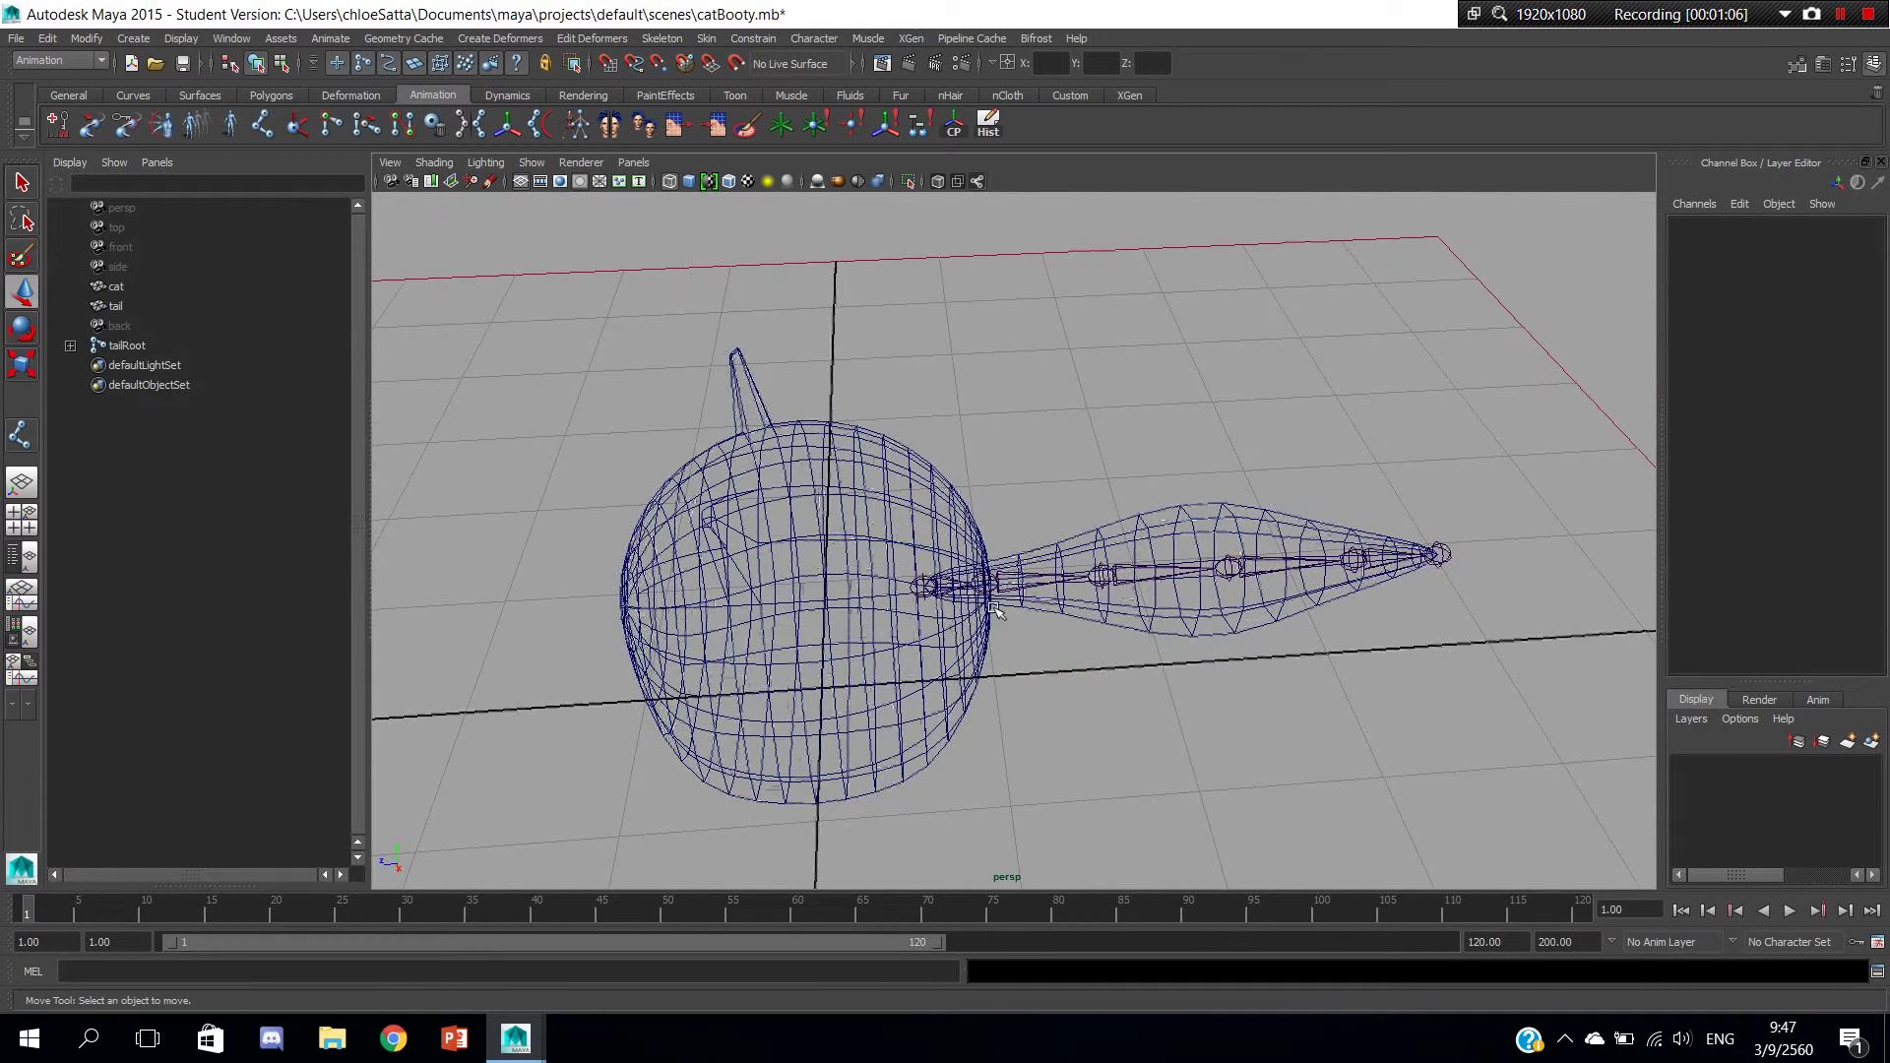
left_click(923, 588)
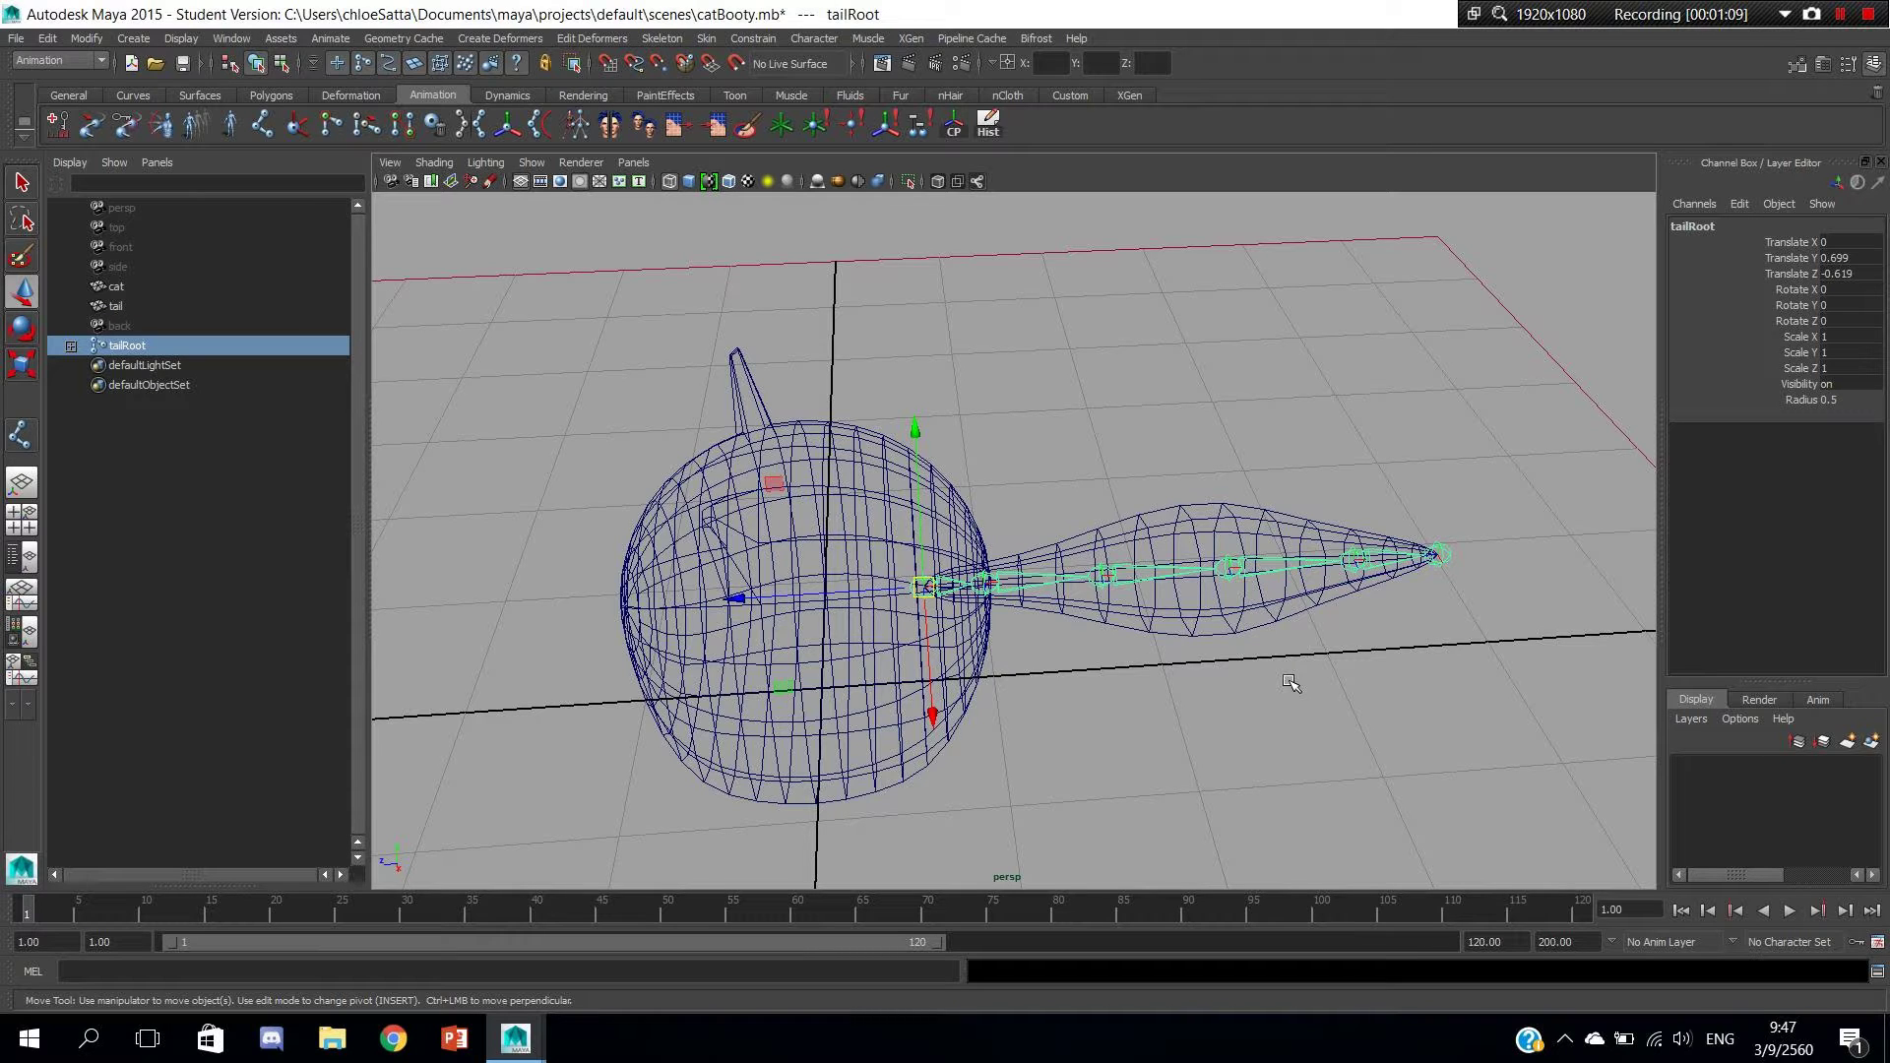
Add the tail and cat body meshes to the tailRoot selection, apply Skin > Smooth Bind, and deselect.
left_click(1121, 539, "shift")
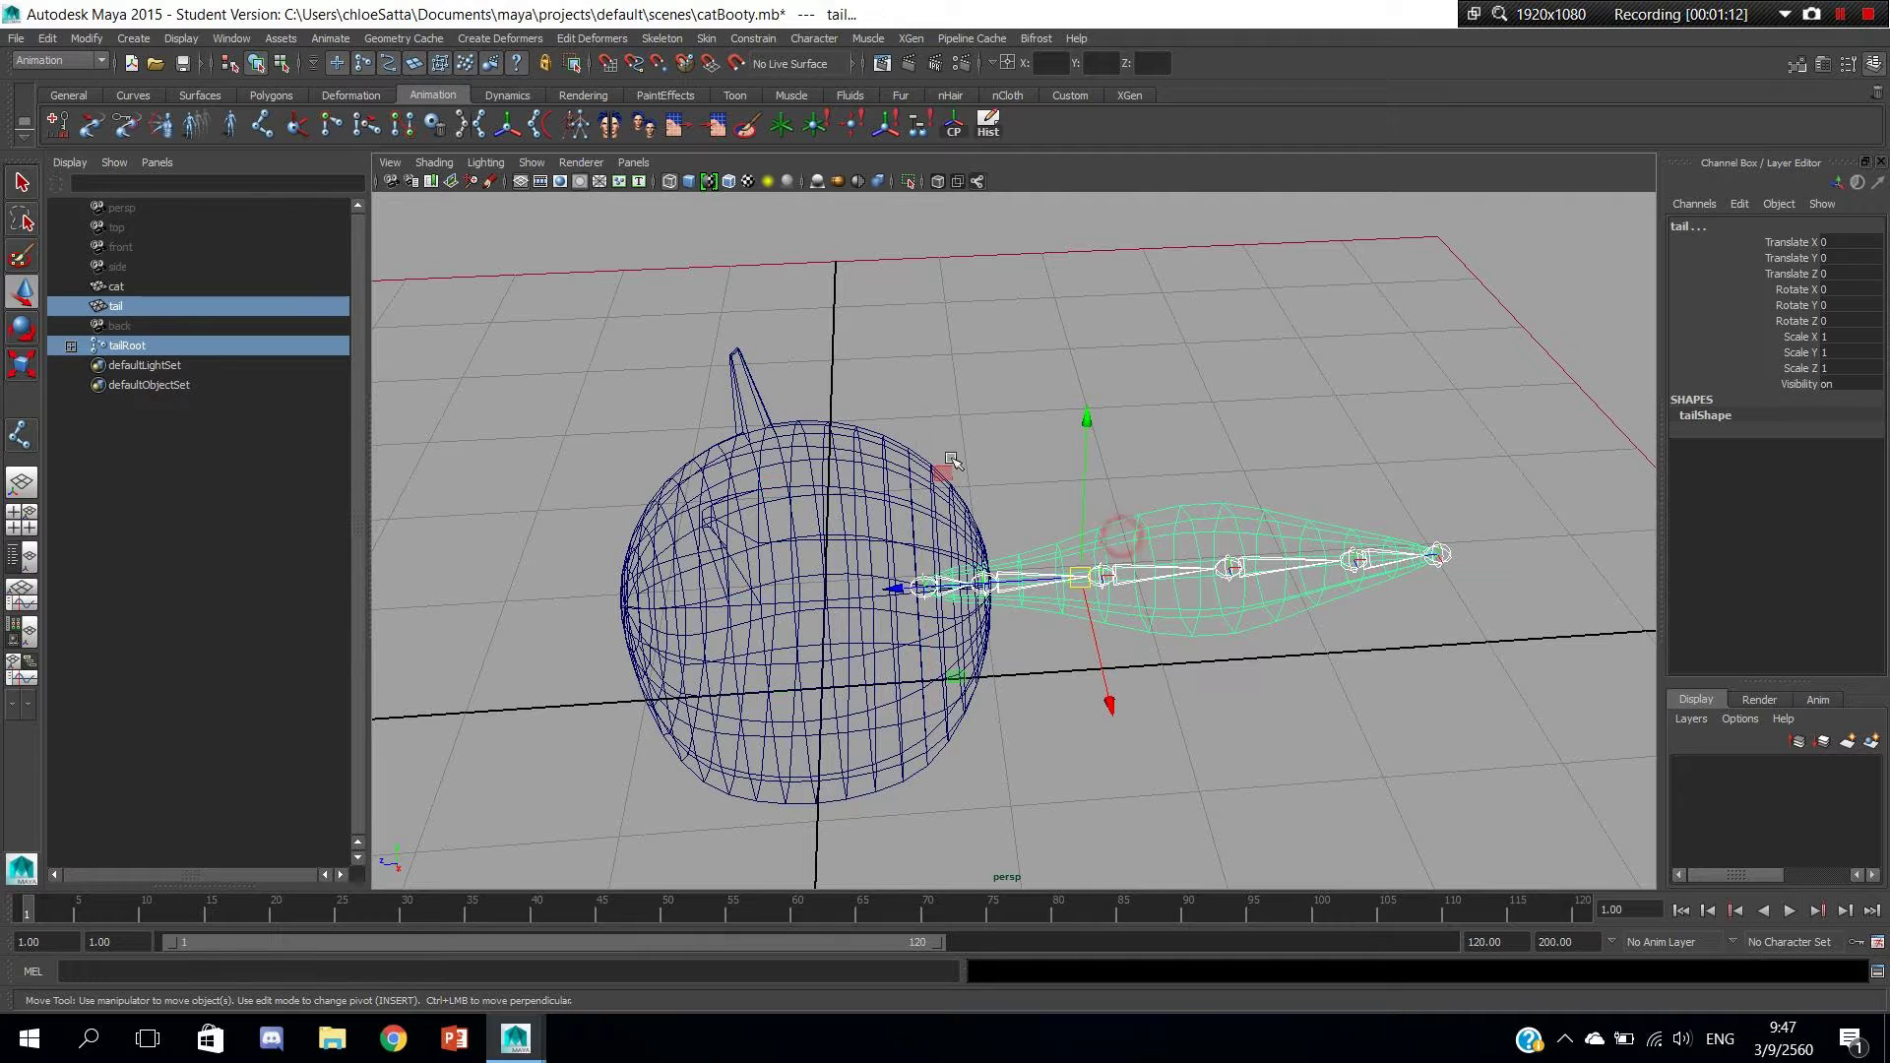
left_click(843, 474, "shift")
left_click_drag(1157, 510, 1006, 285, "alt")
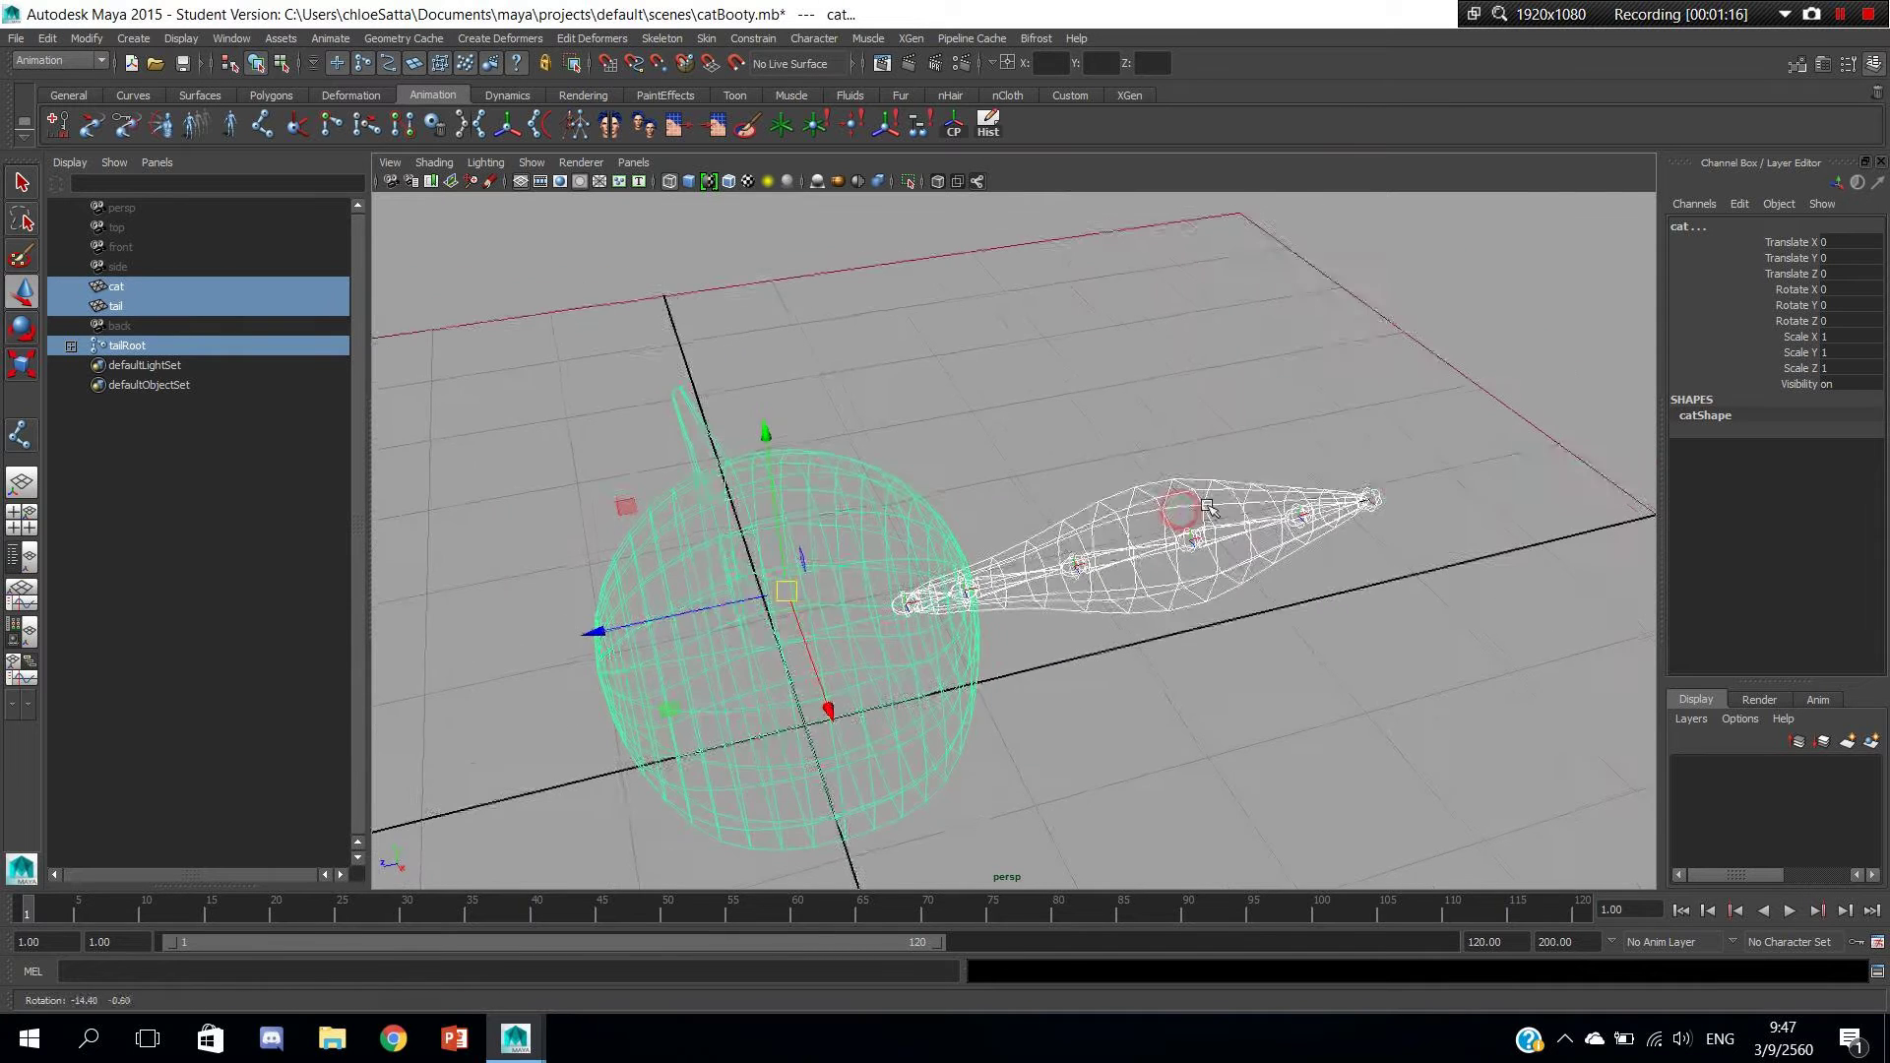
left_click(86, 63)
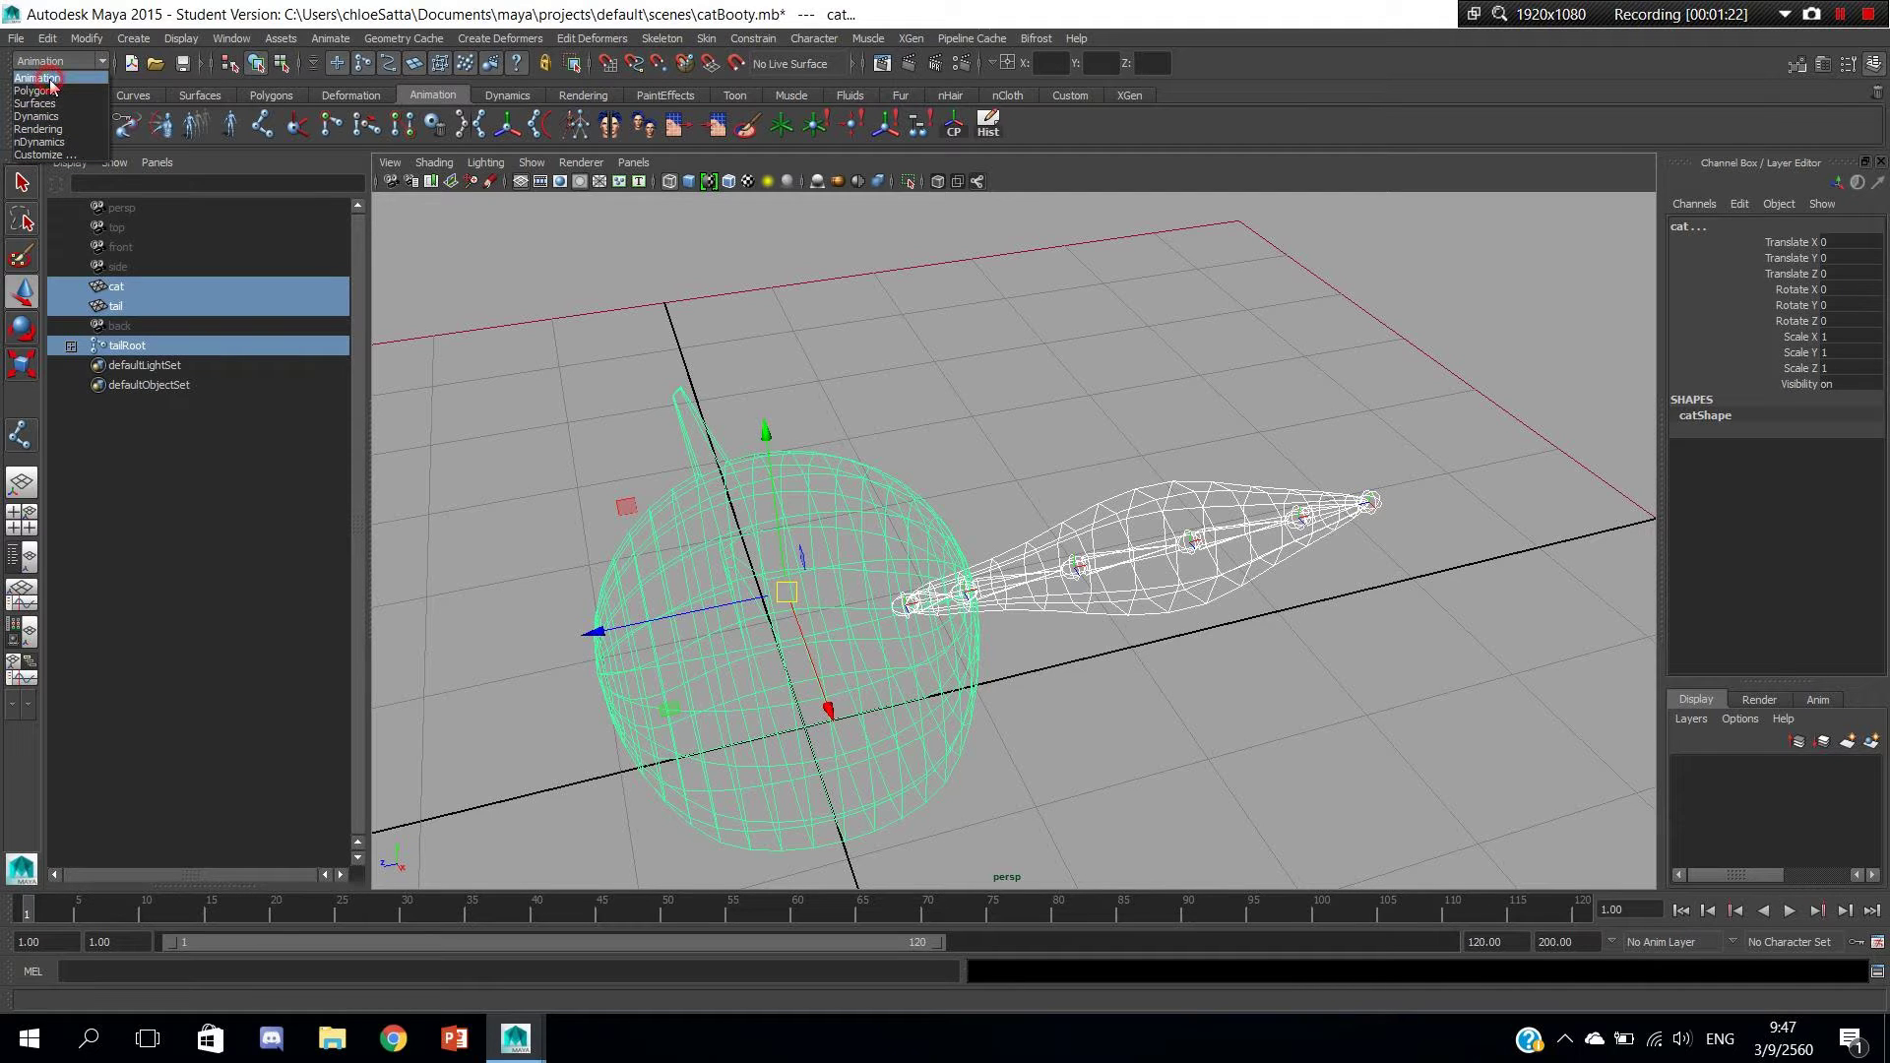
left_click(47, 78)
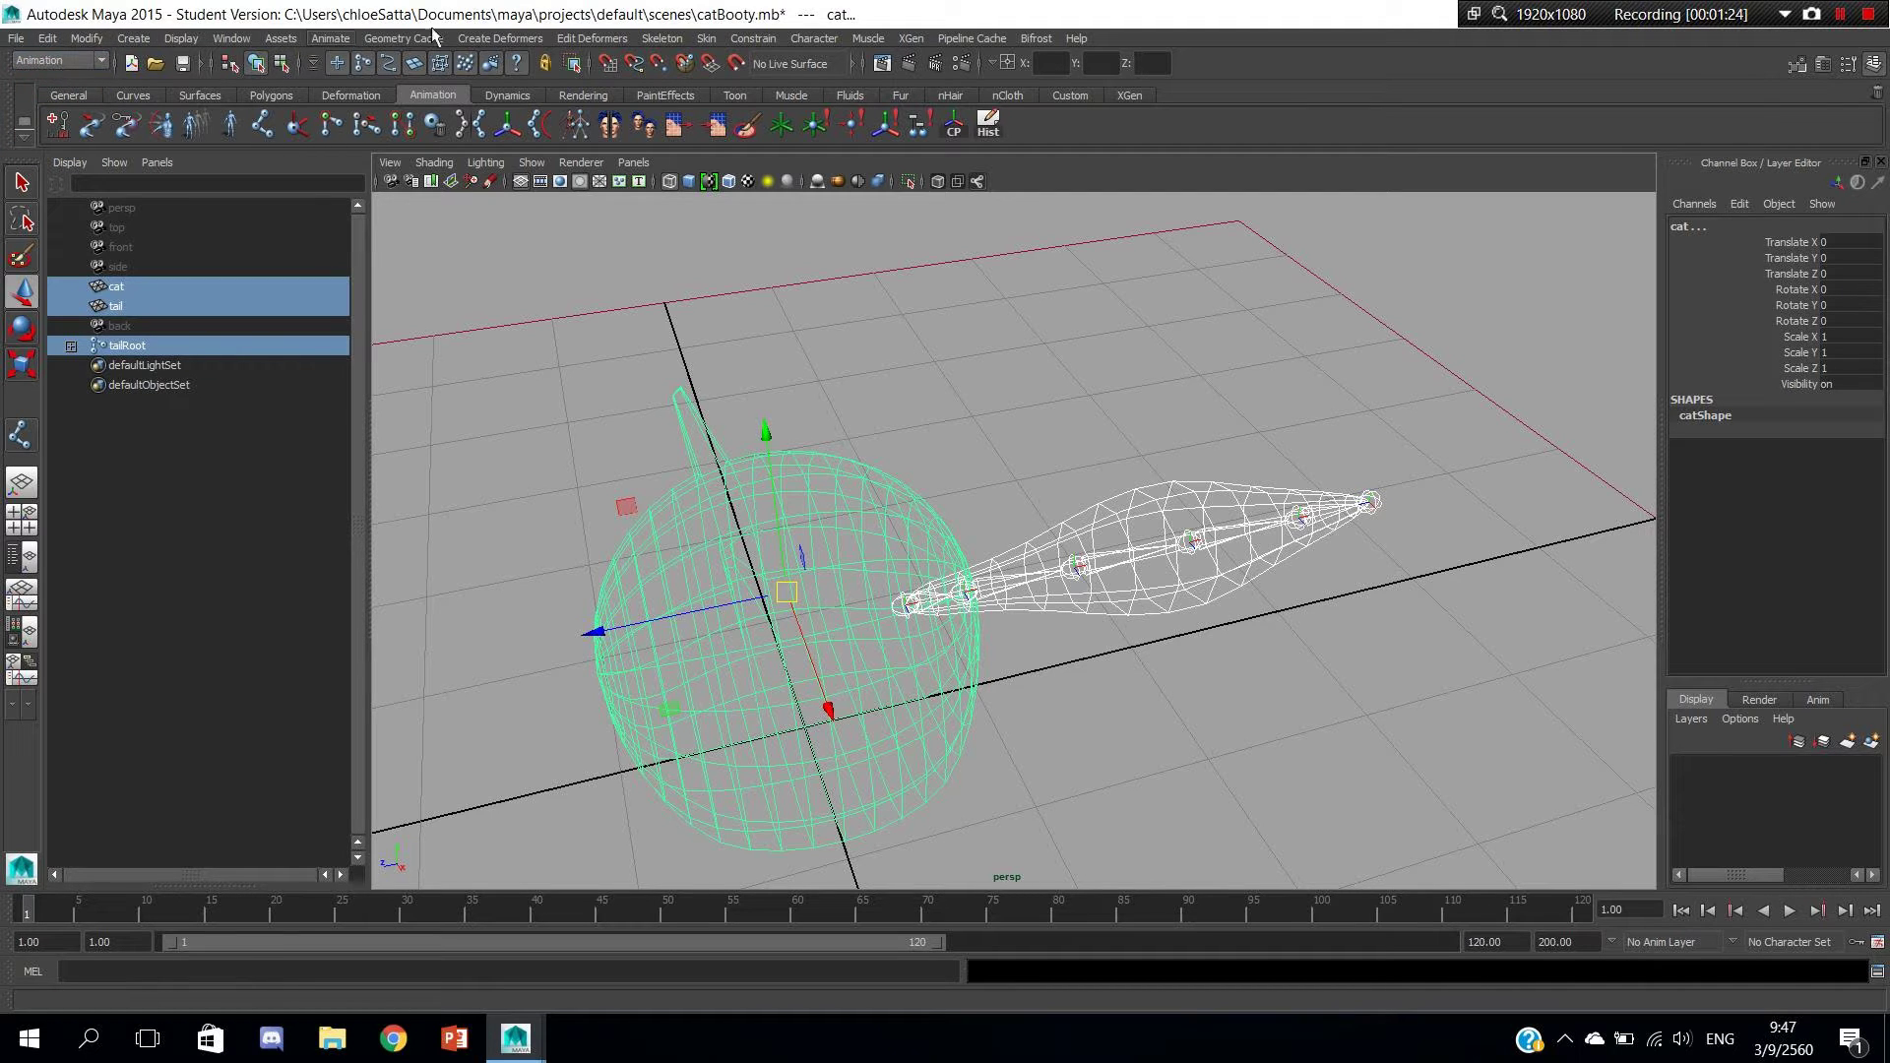
left_click(708, 38)
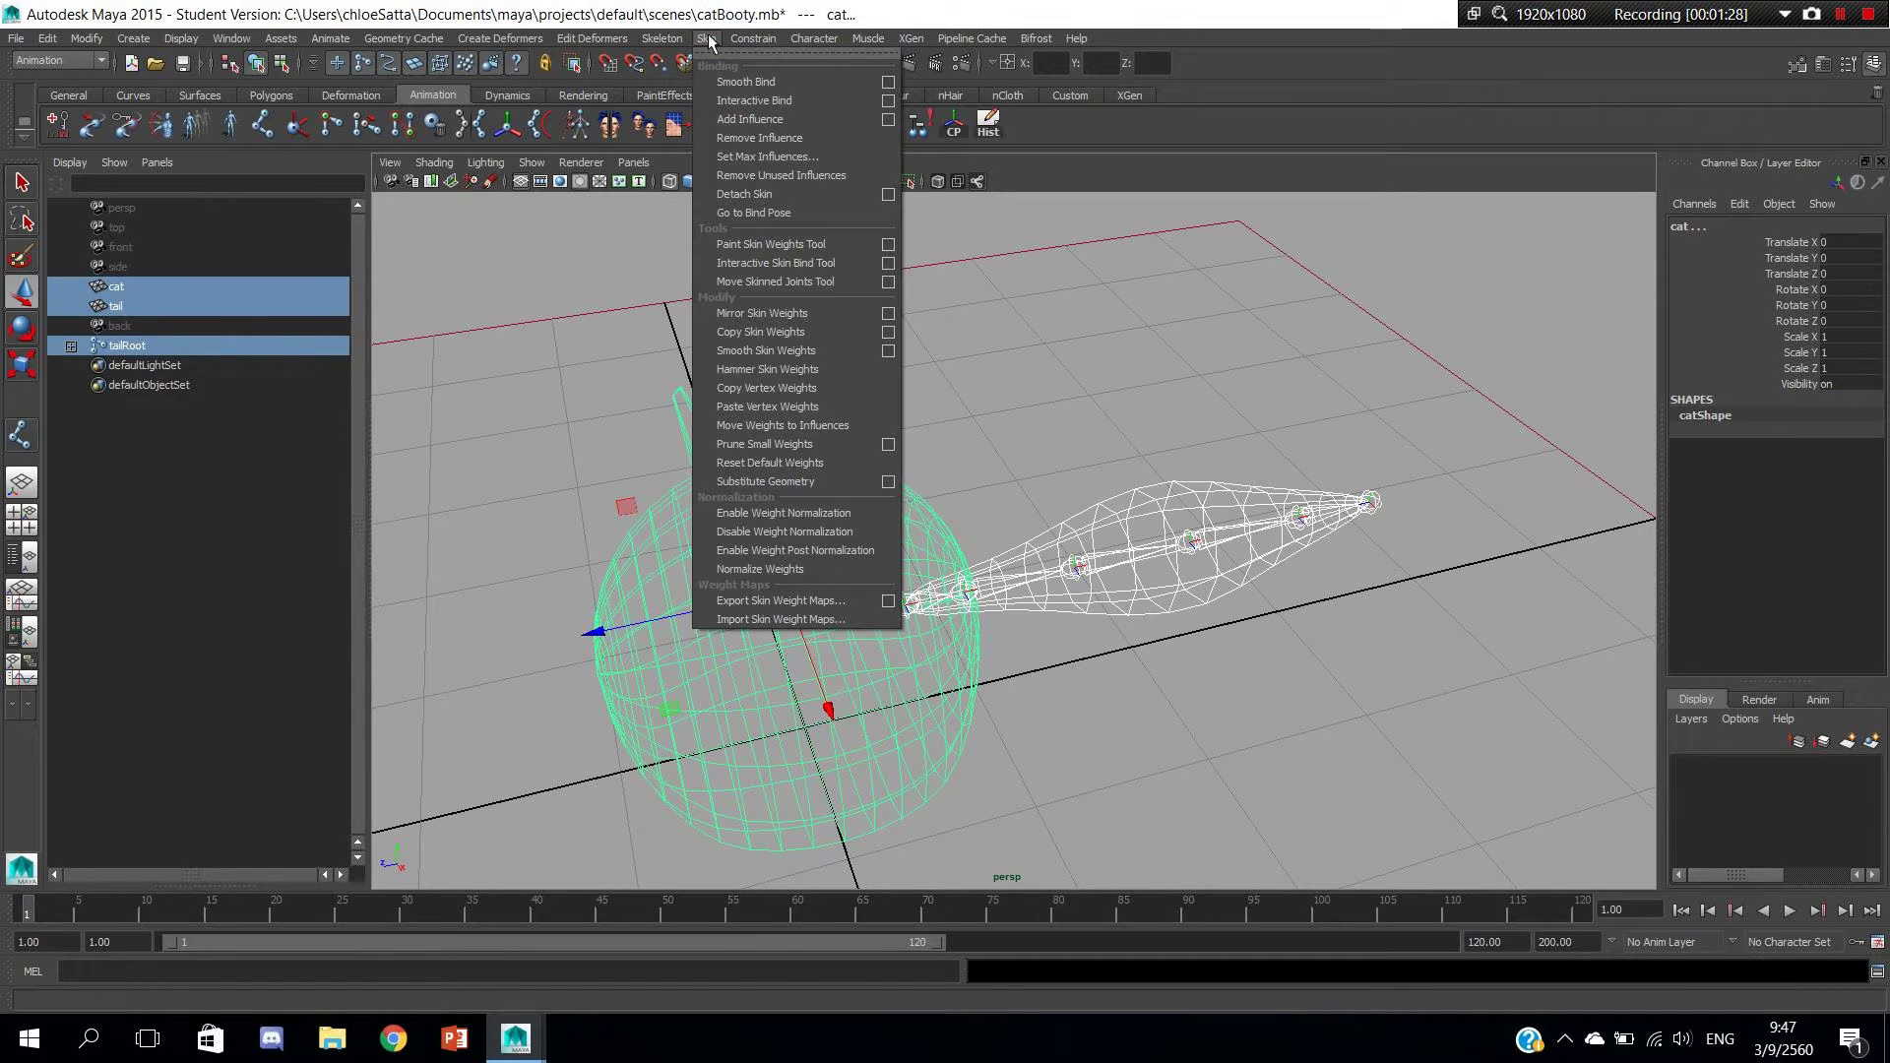
left_click(708, 37)
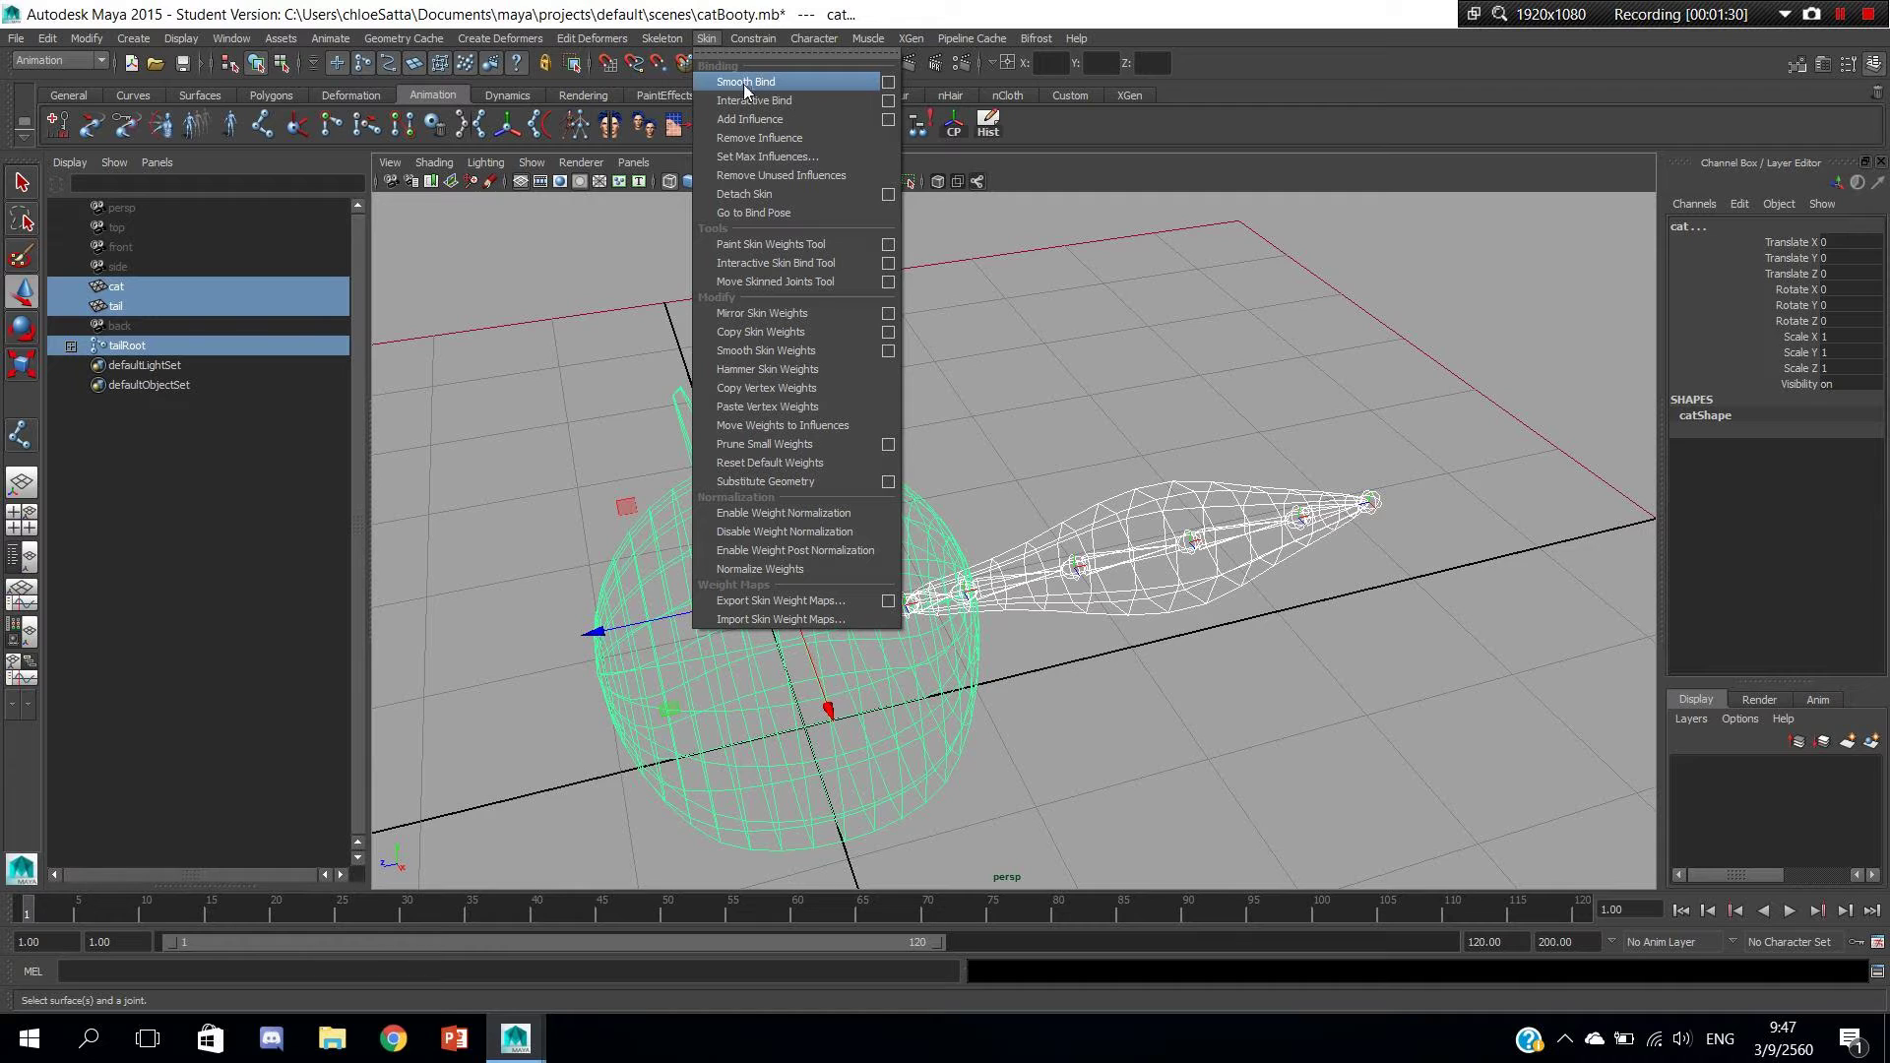
left_click(745, 87)
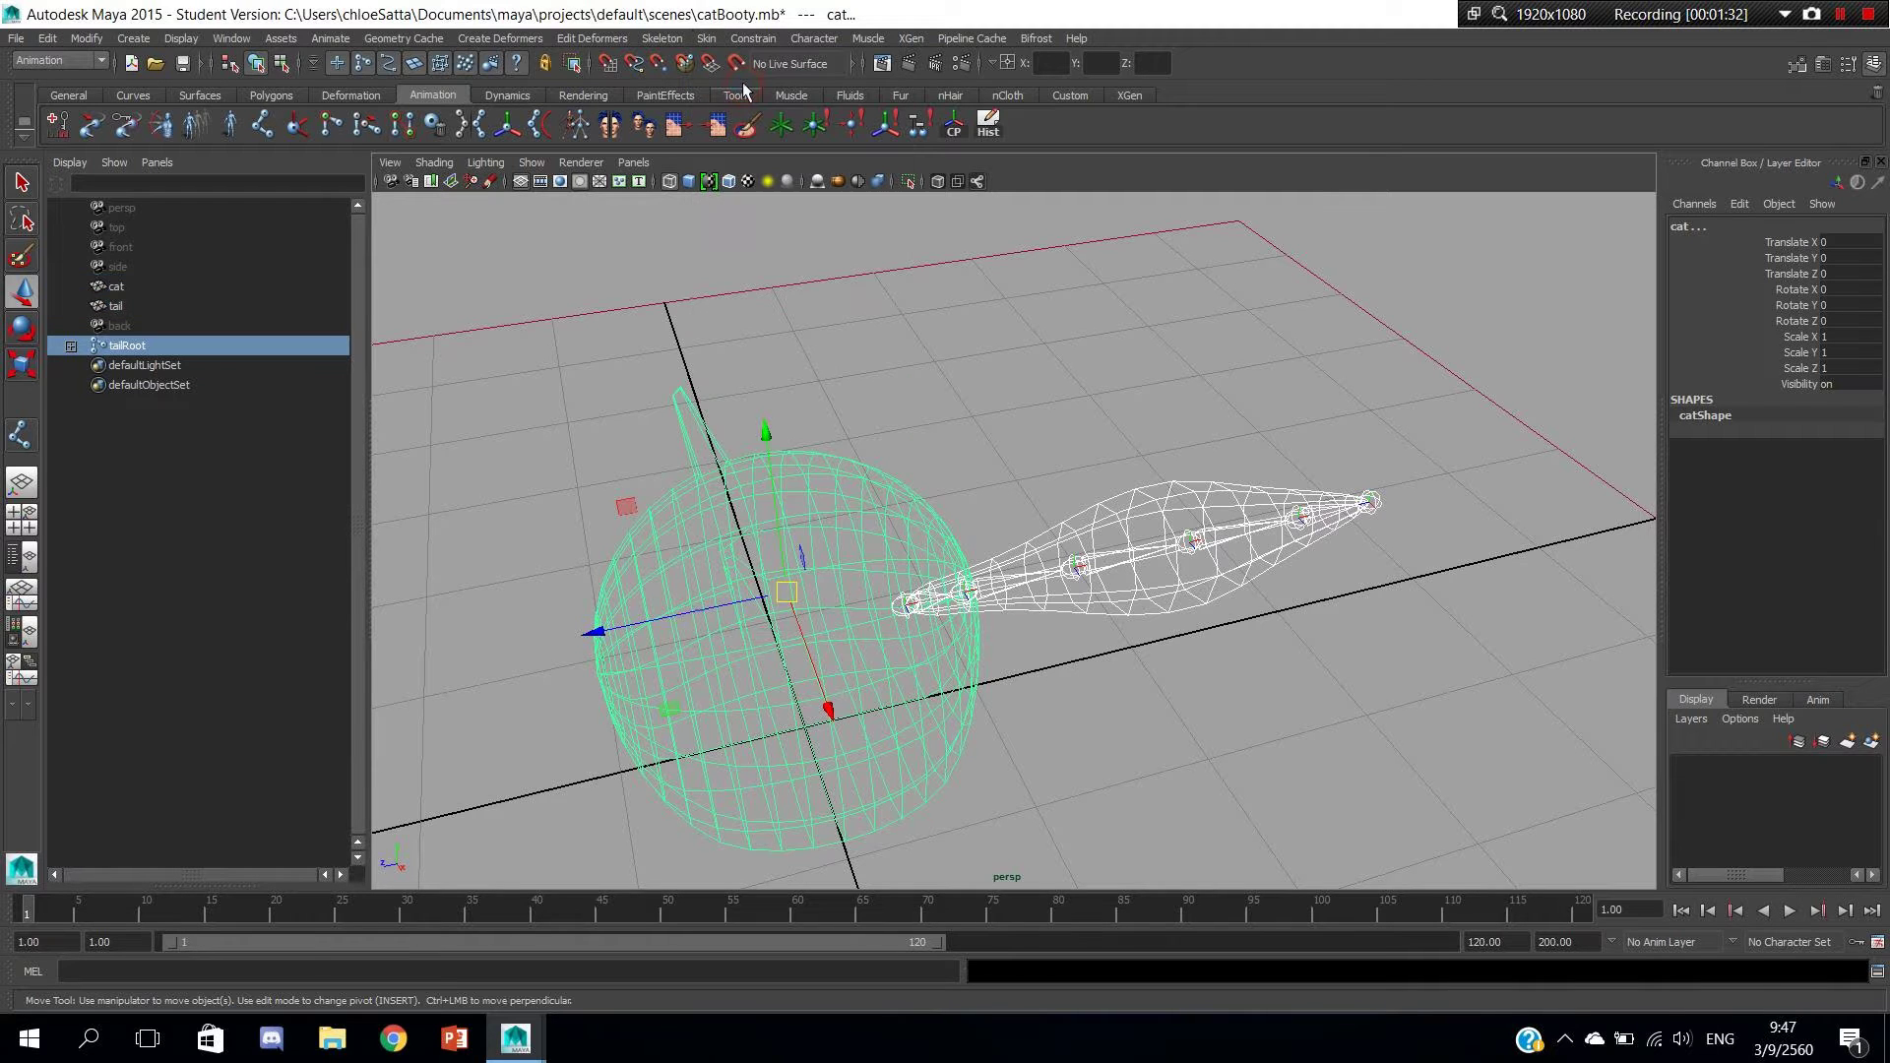
left_click(1120, 378)
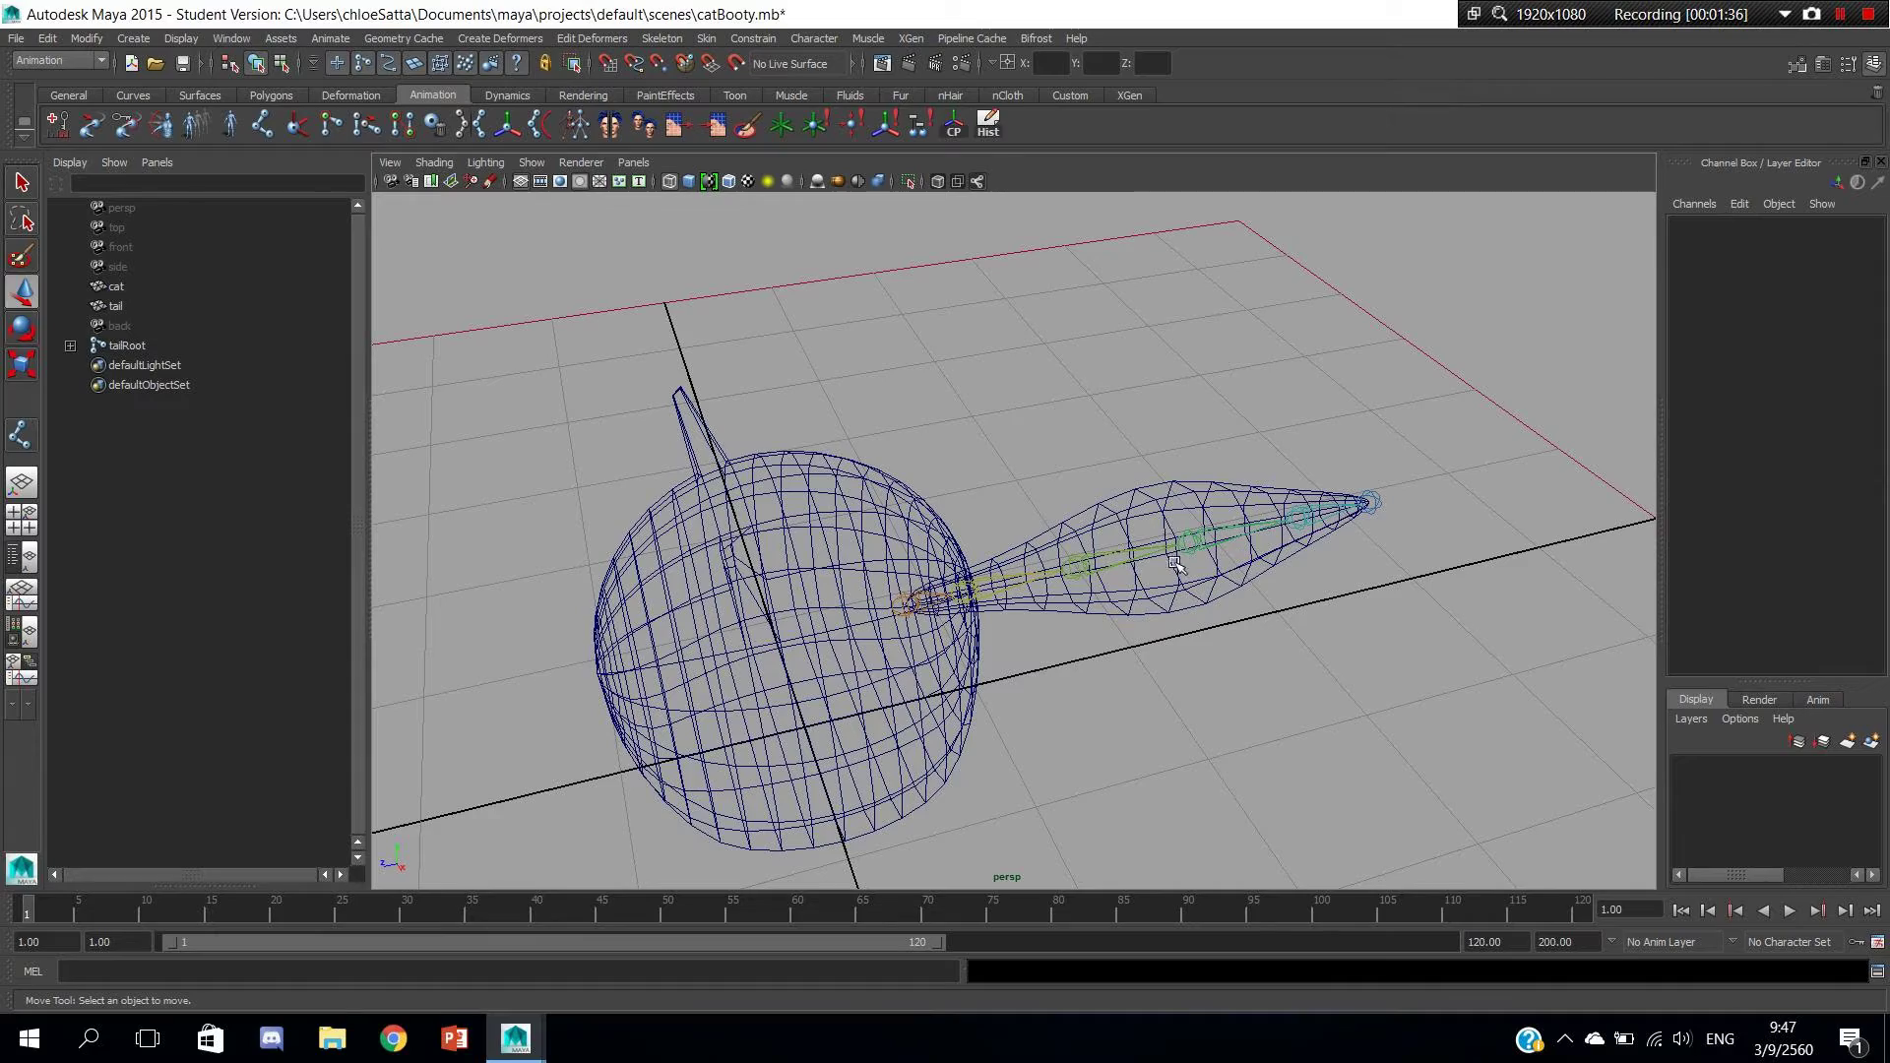
Test-bend the tail by rotating tailJoint3, then undo back to the rest pose.
left_click_drag(930, 591, 1036, 566, "alt")
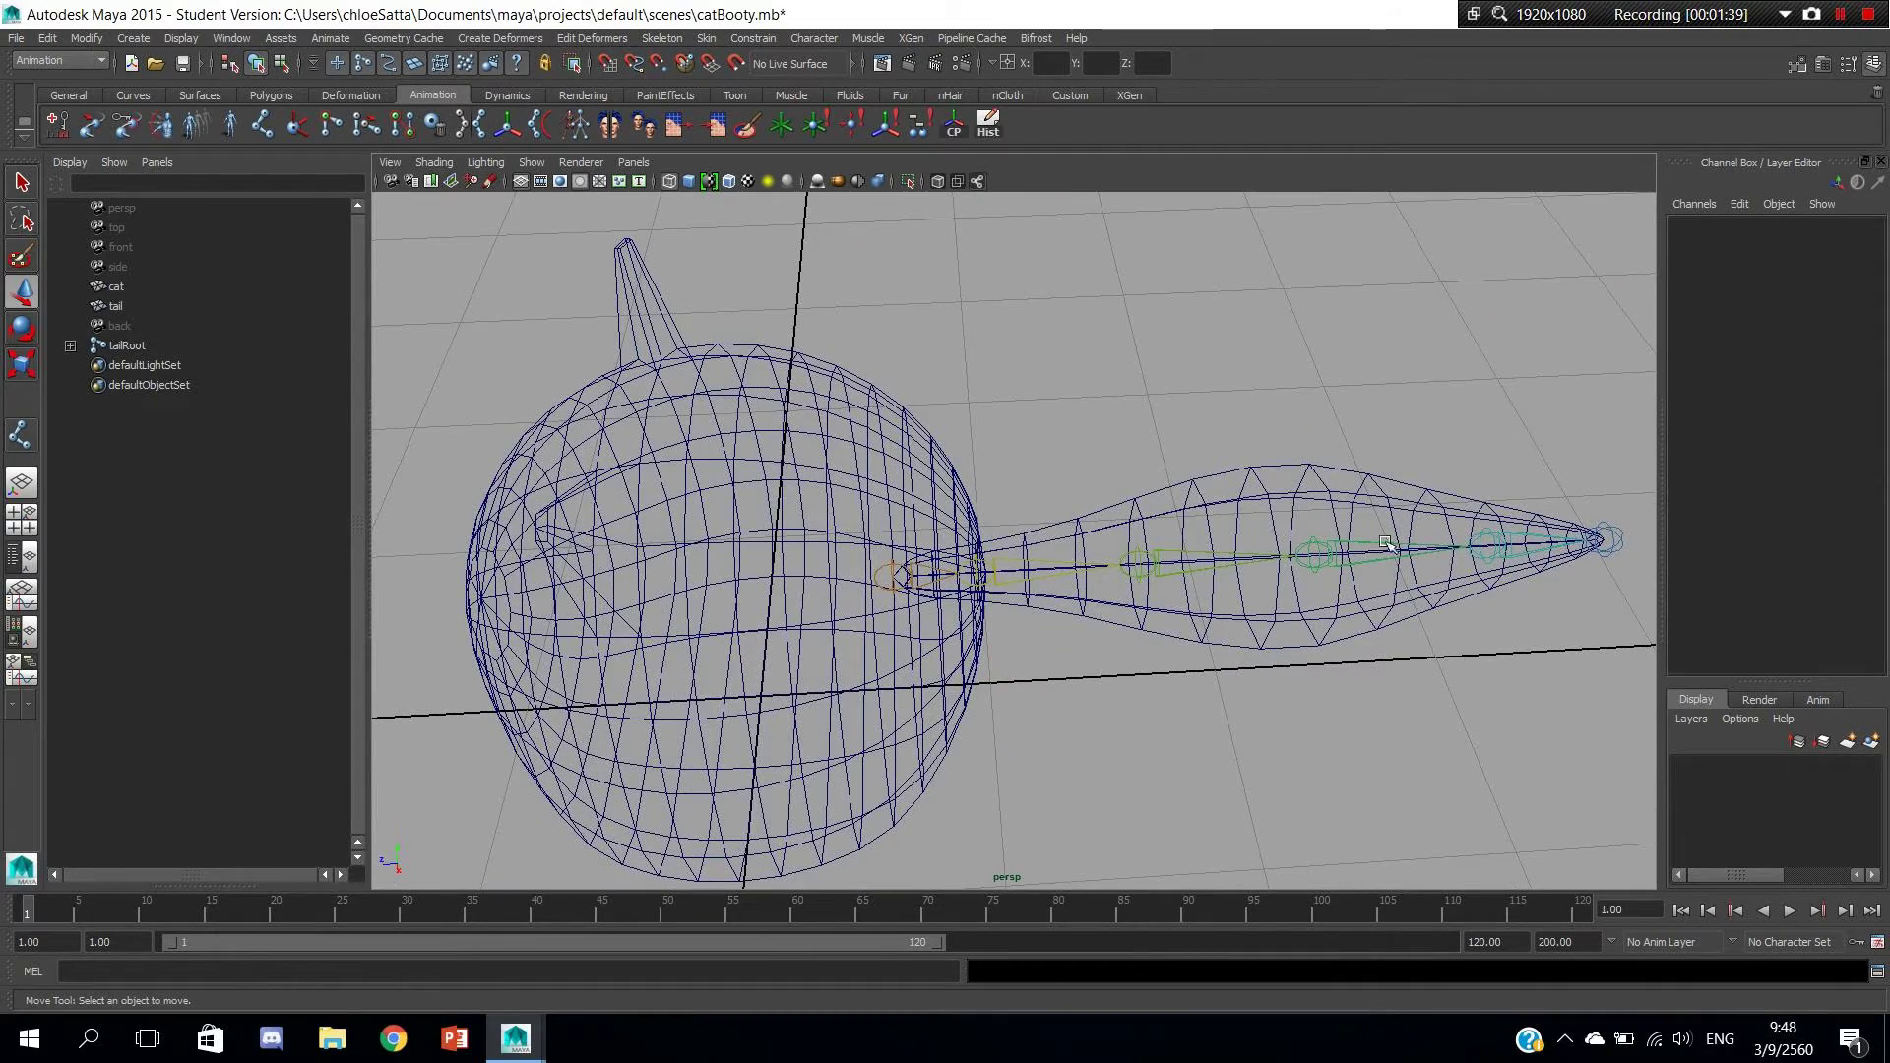
left_click_drag(1514, 574, 644, 457, "alt")
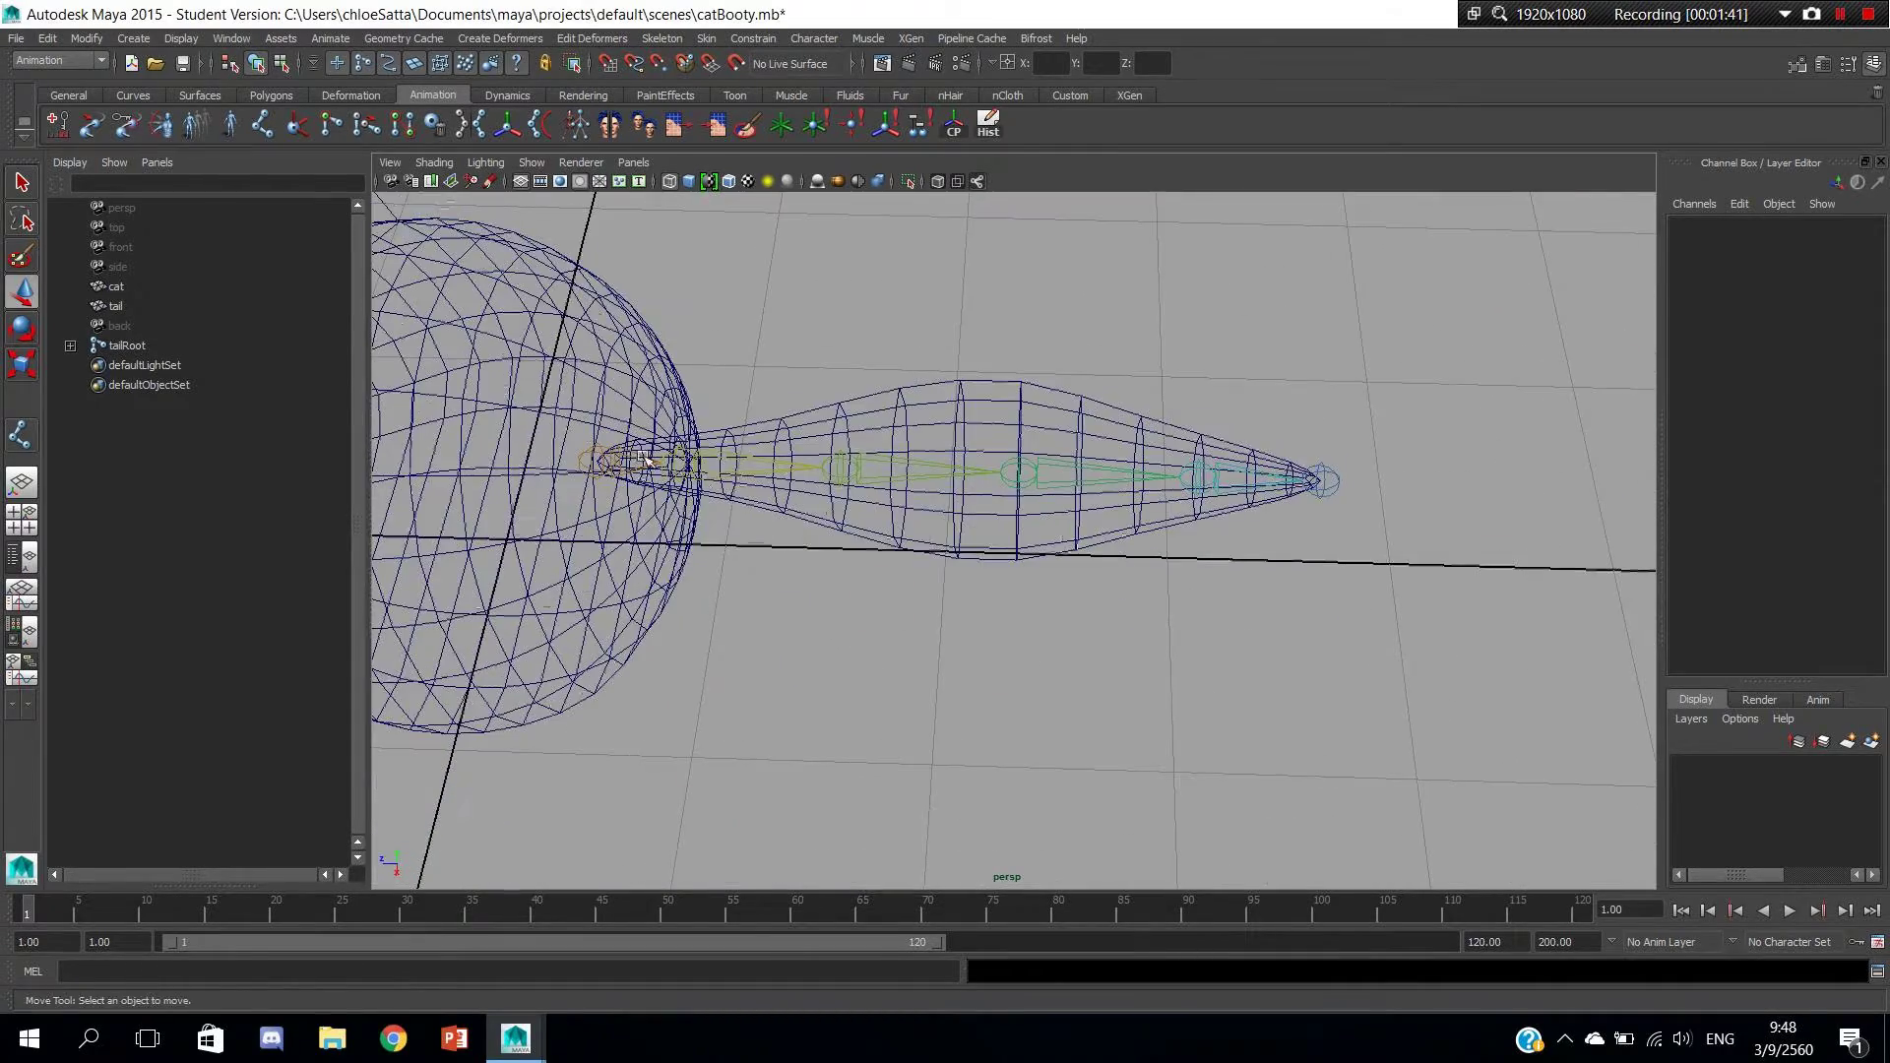
mouse_move(962, 512)
left_mouse_down("alt")
mouse_move(1085, 613)
mouse_move(862, 655)
mouse_move(1132, 615)
mouse_move(1081, 645)
left_mouse_up("alt")
scroll(1081, 645, "up", 2)
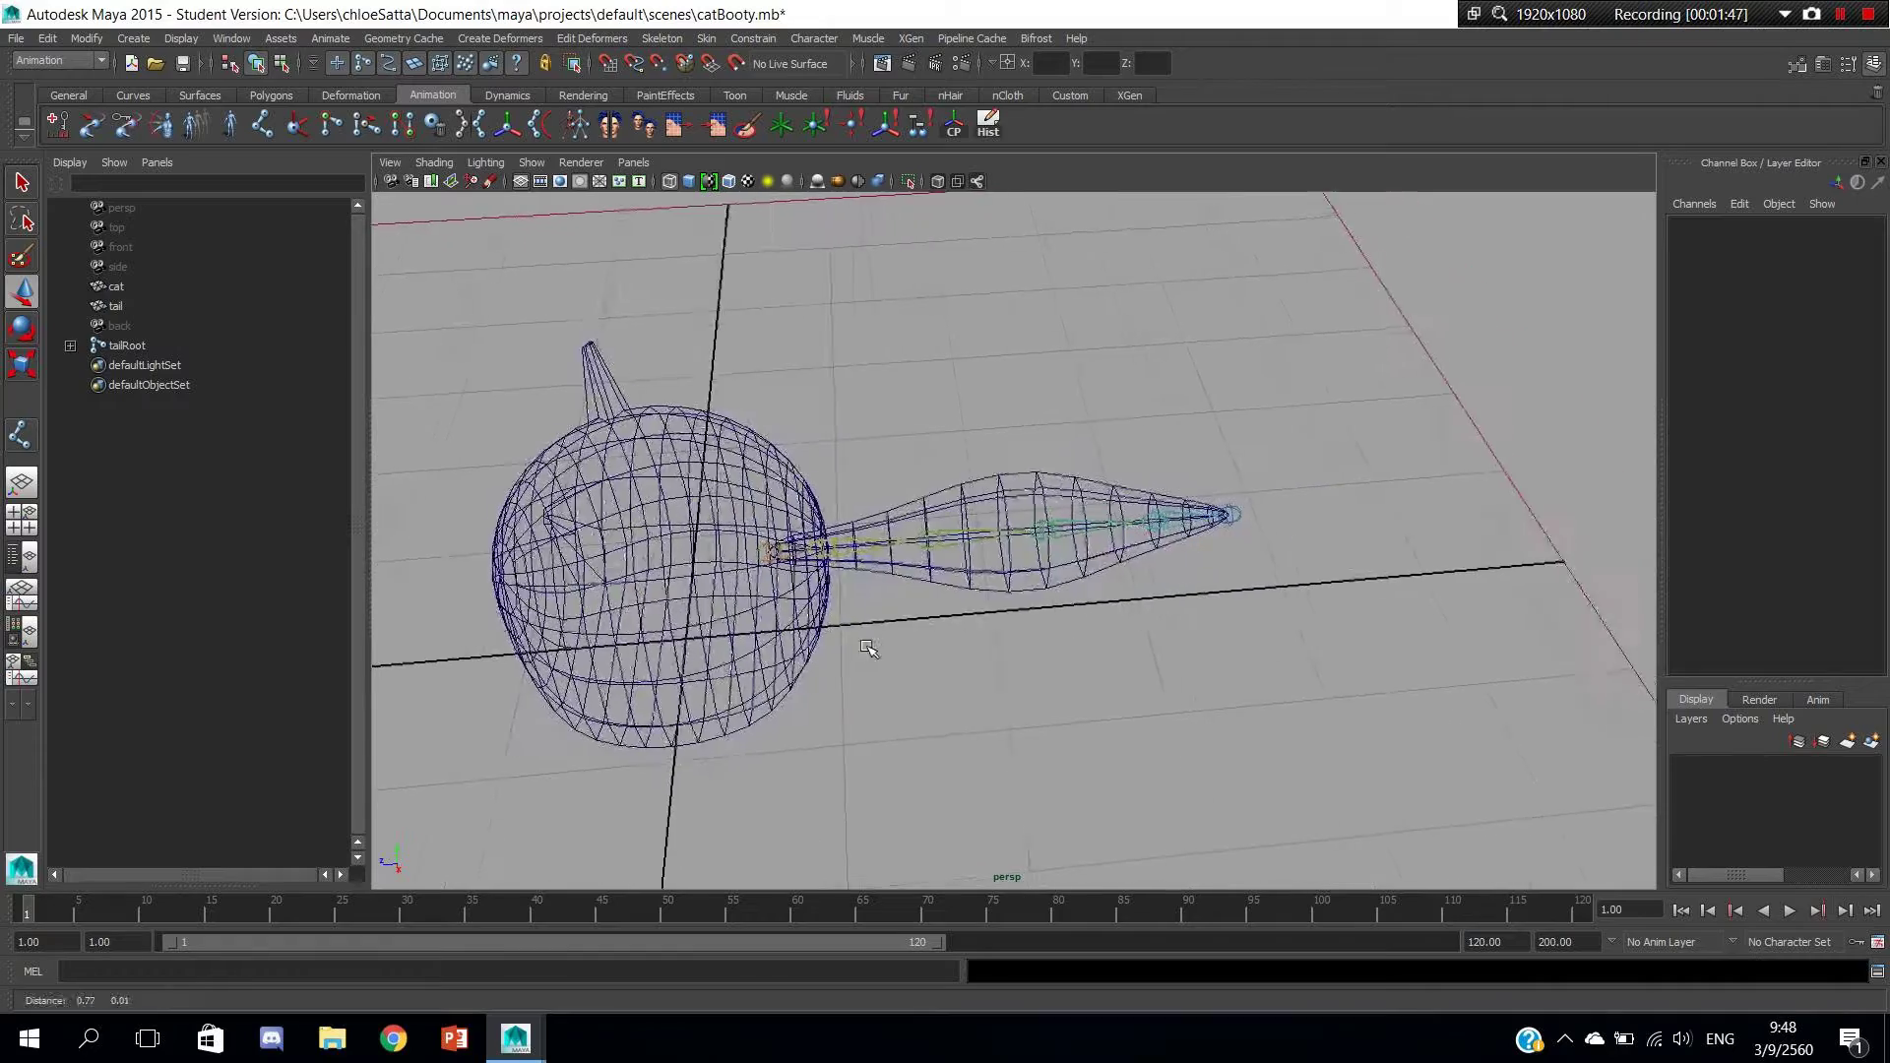
scroll(883, 646, "up", 3)
left_click(1171, 609)
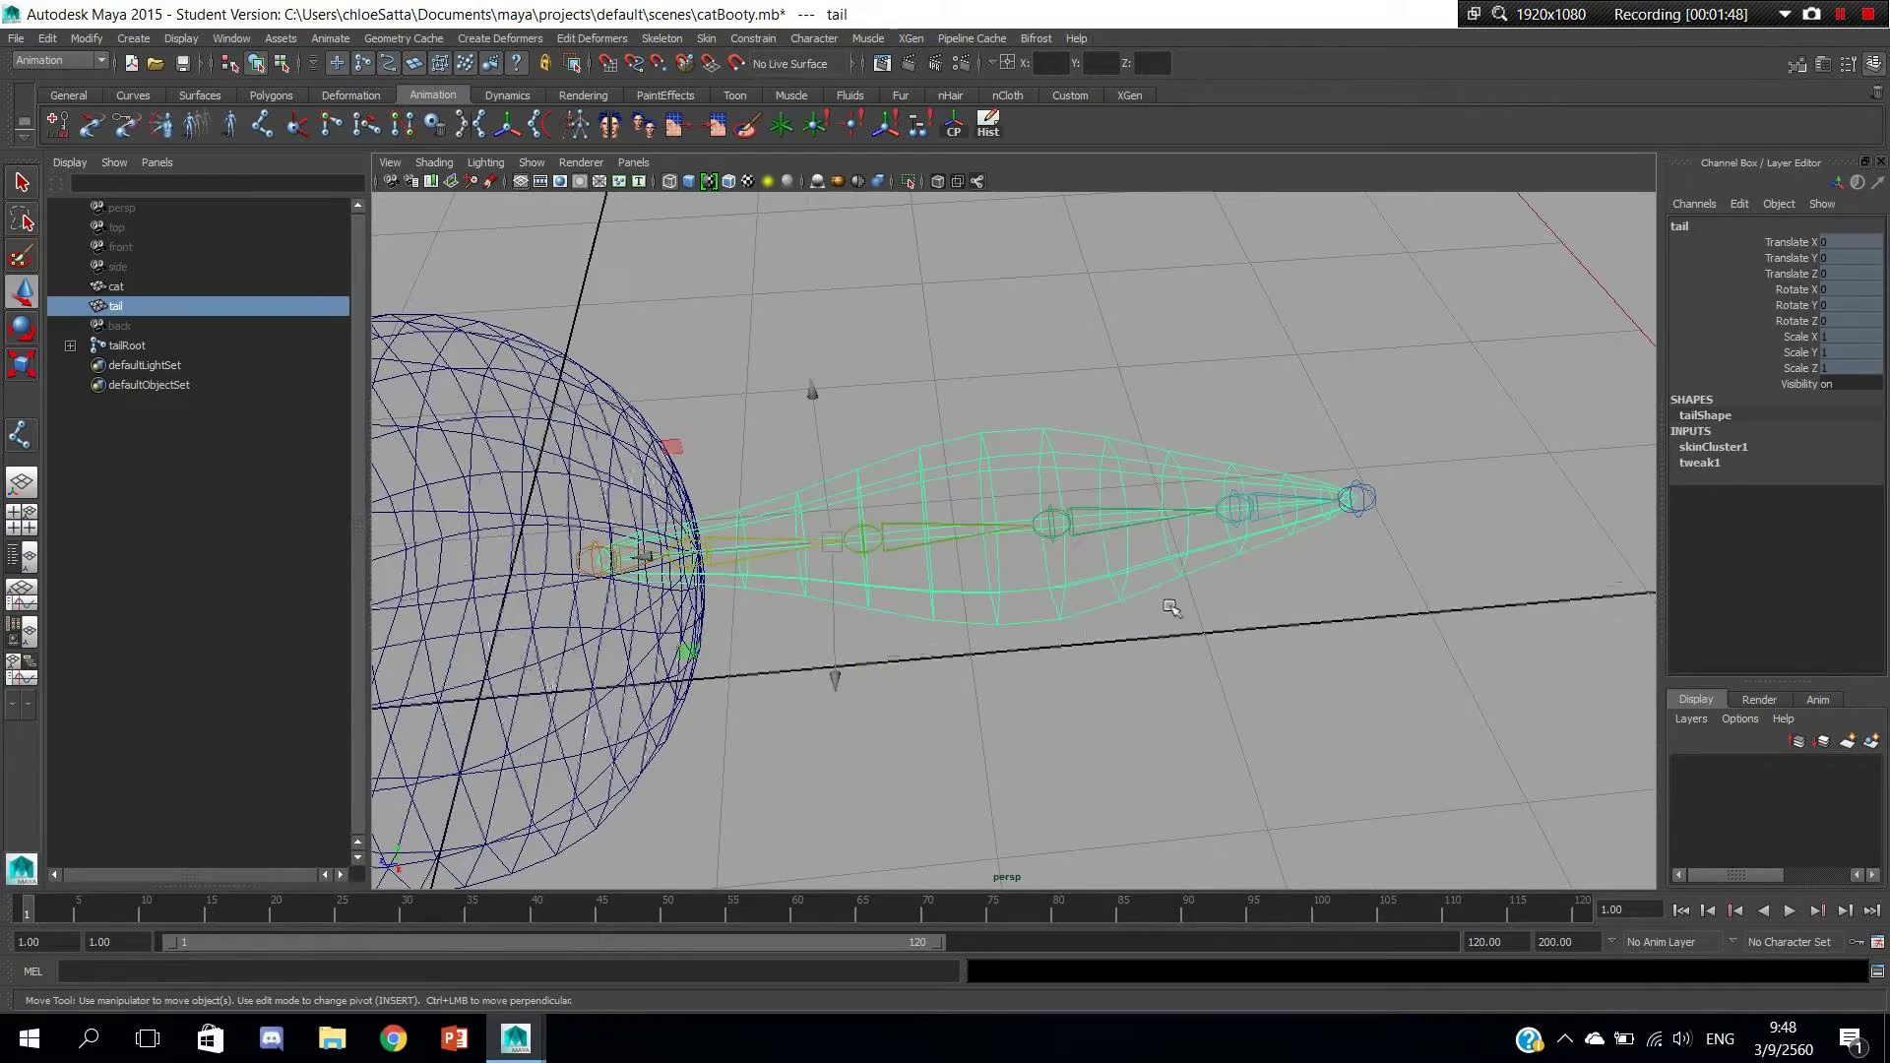
left_click(1051, 522)
key("e")
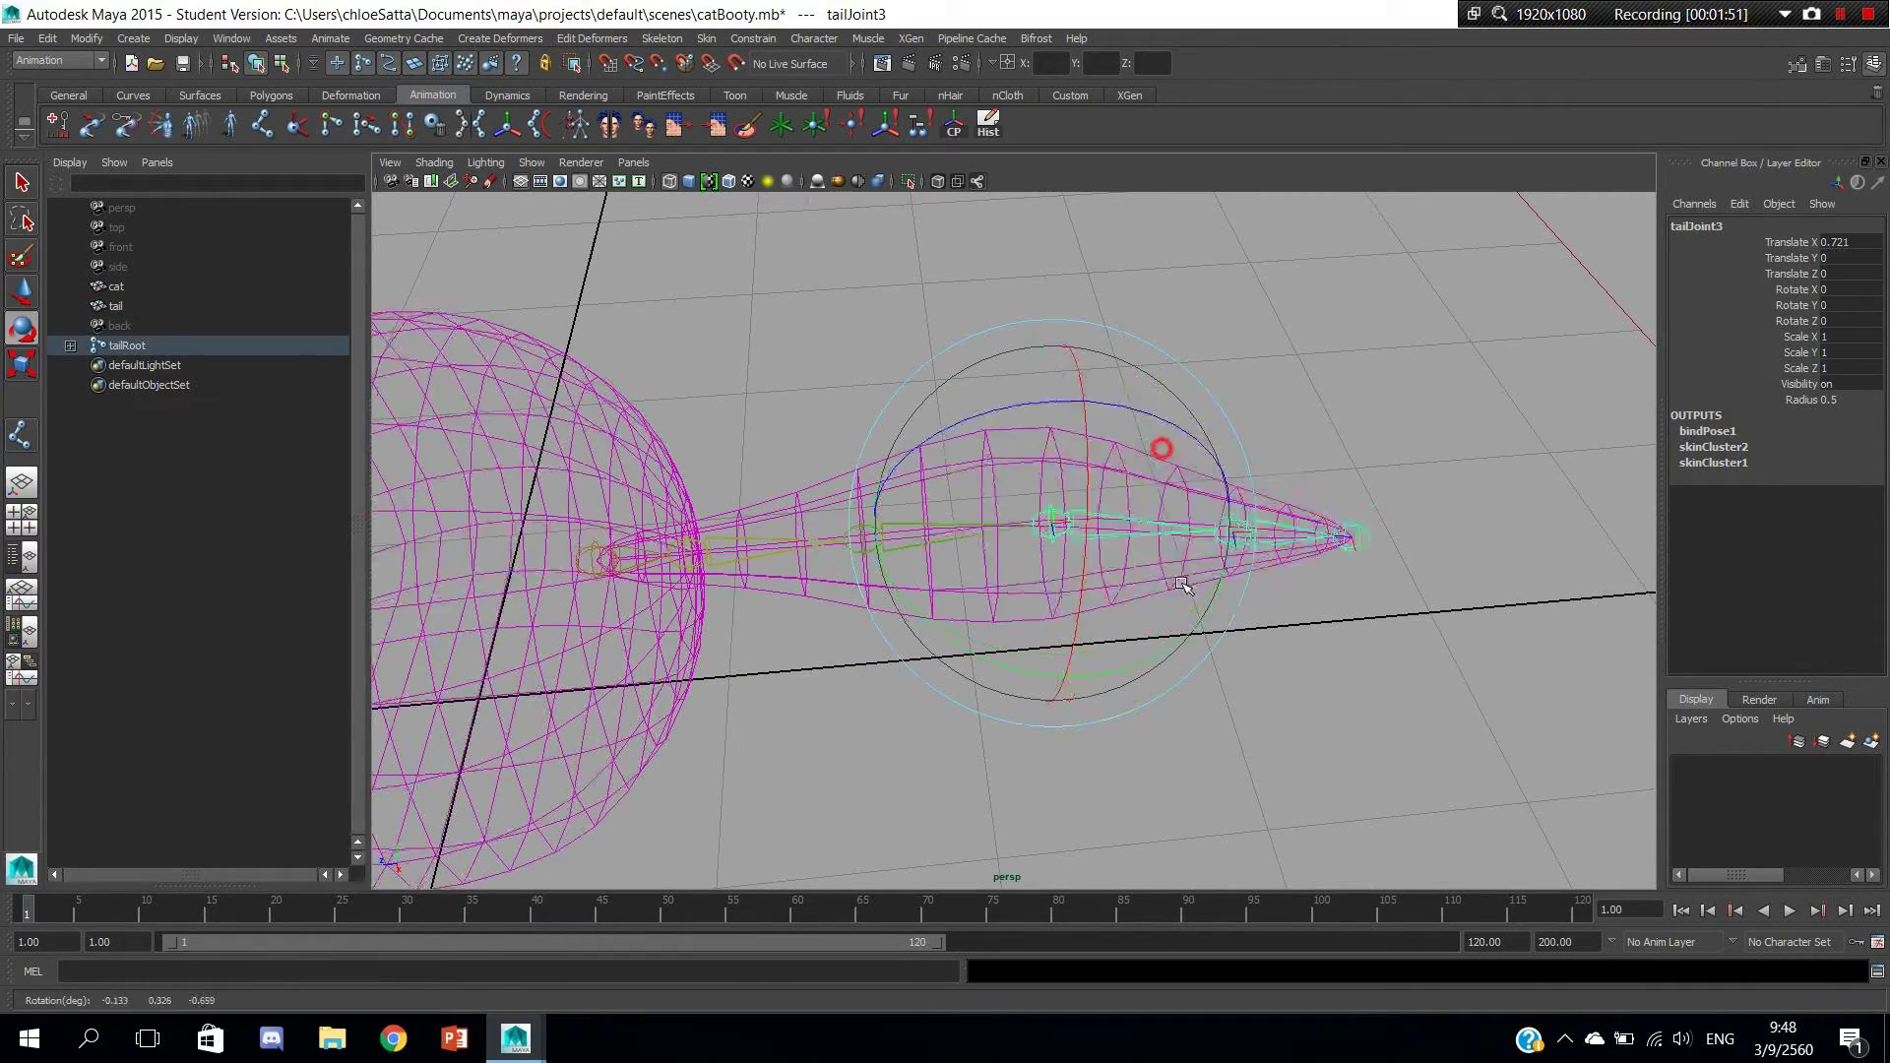
left_click_drag(1160, 447, 1085, 448)
key("ctrl+z")
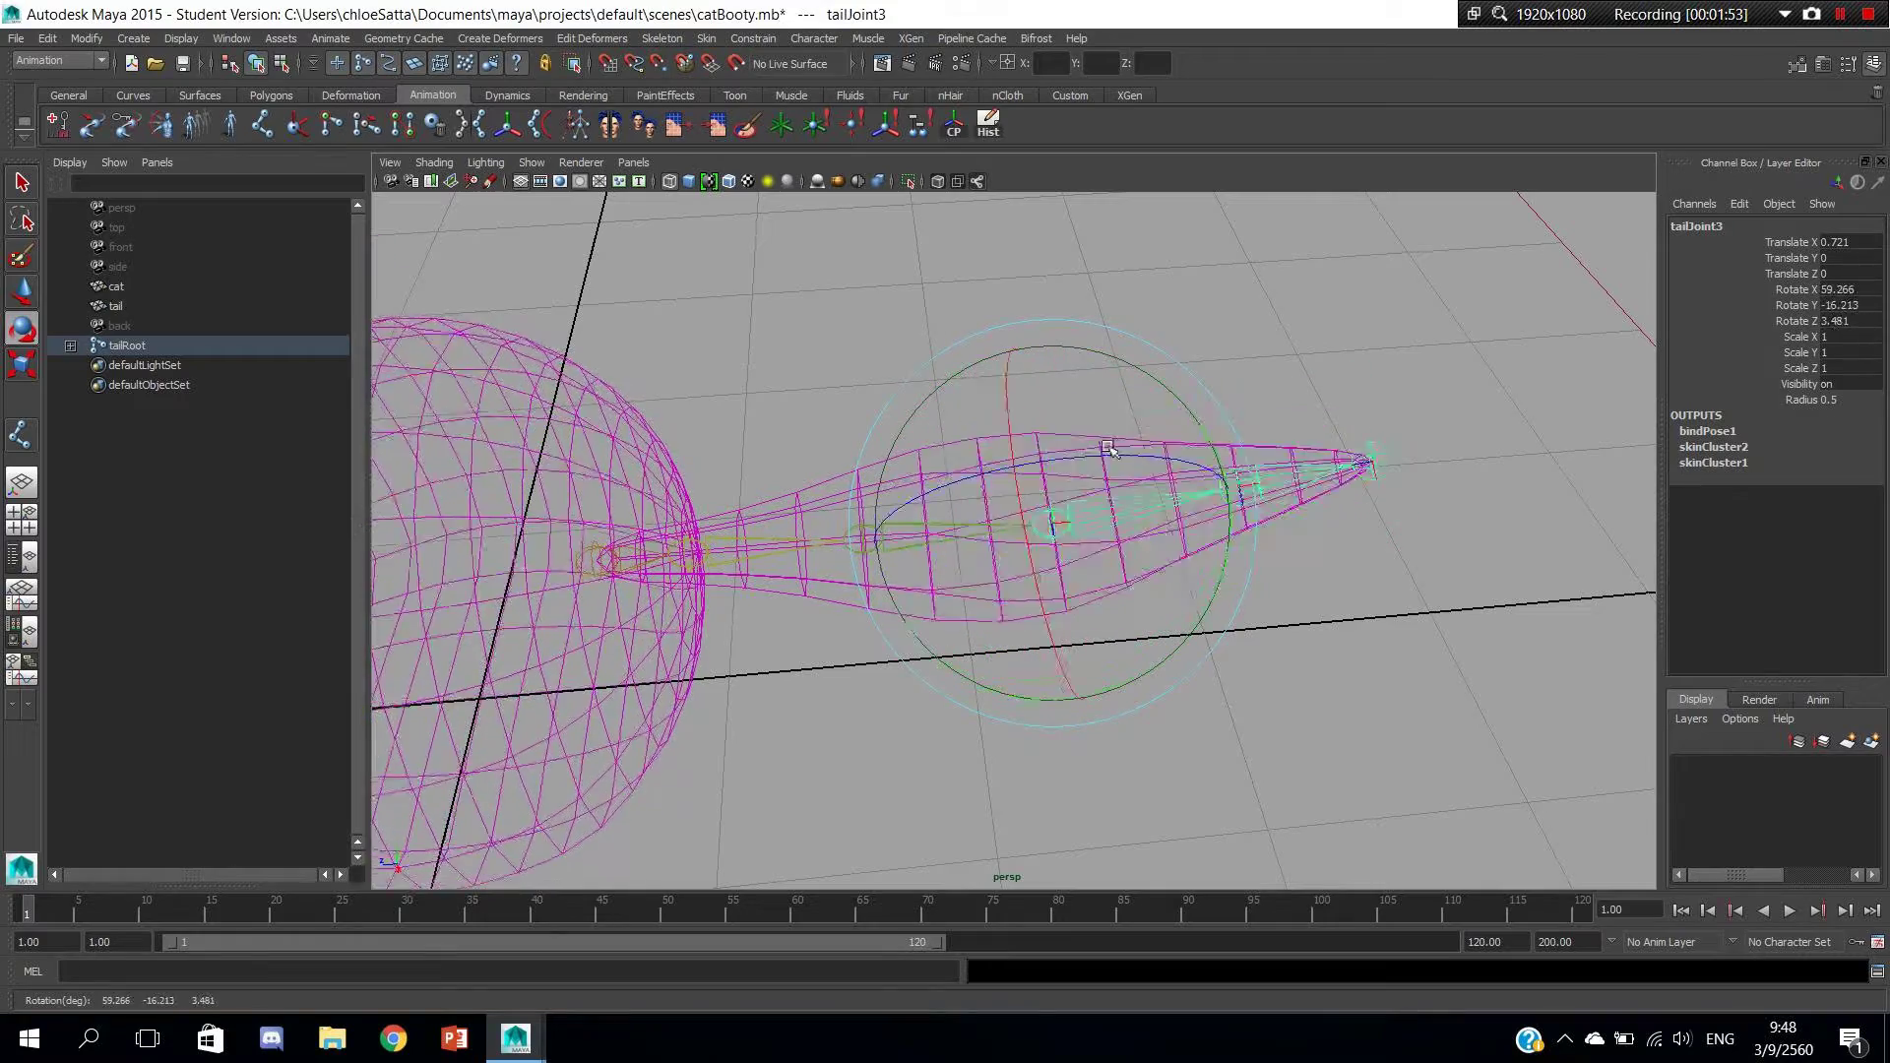
key("ctrl+z")
key("ctrl+z")
key("ctrl+z")
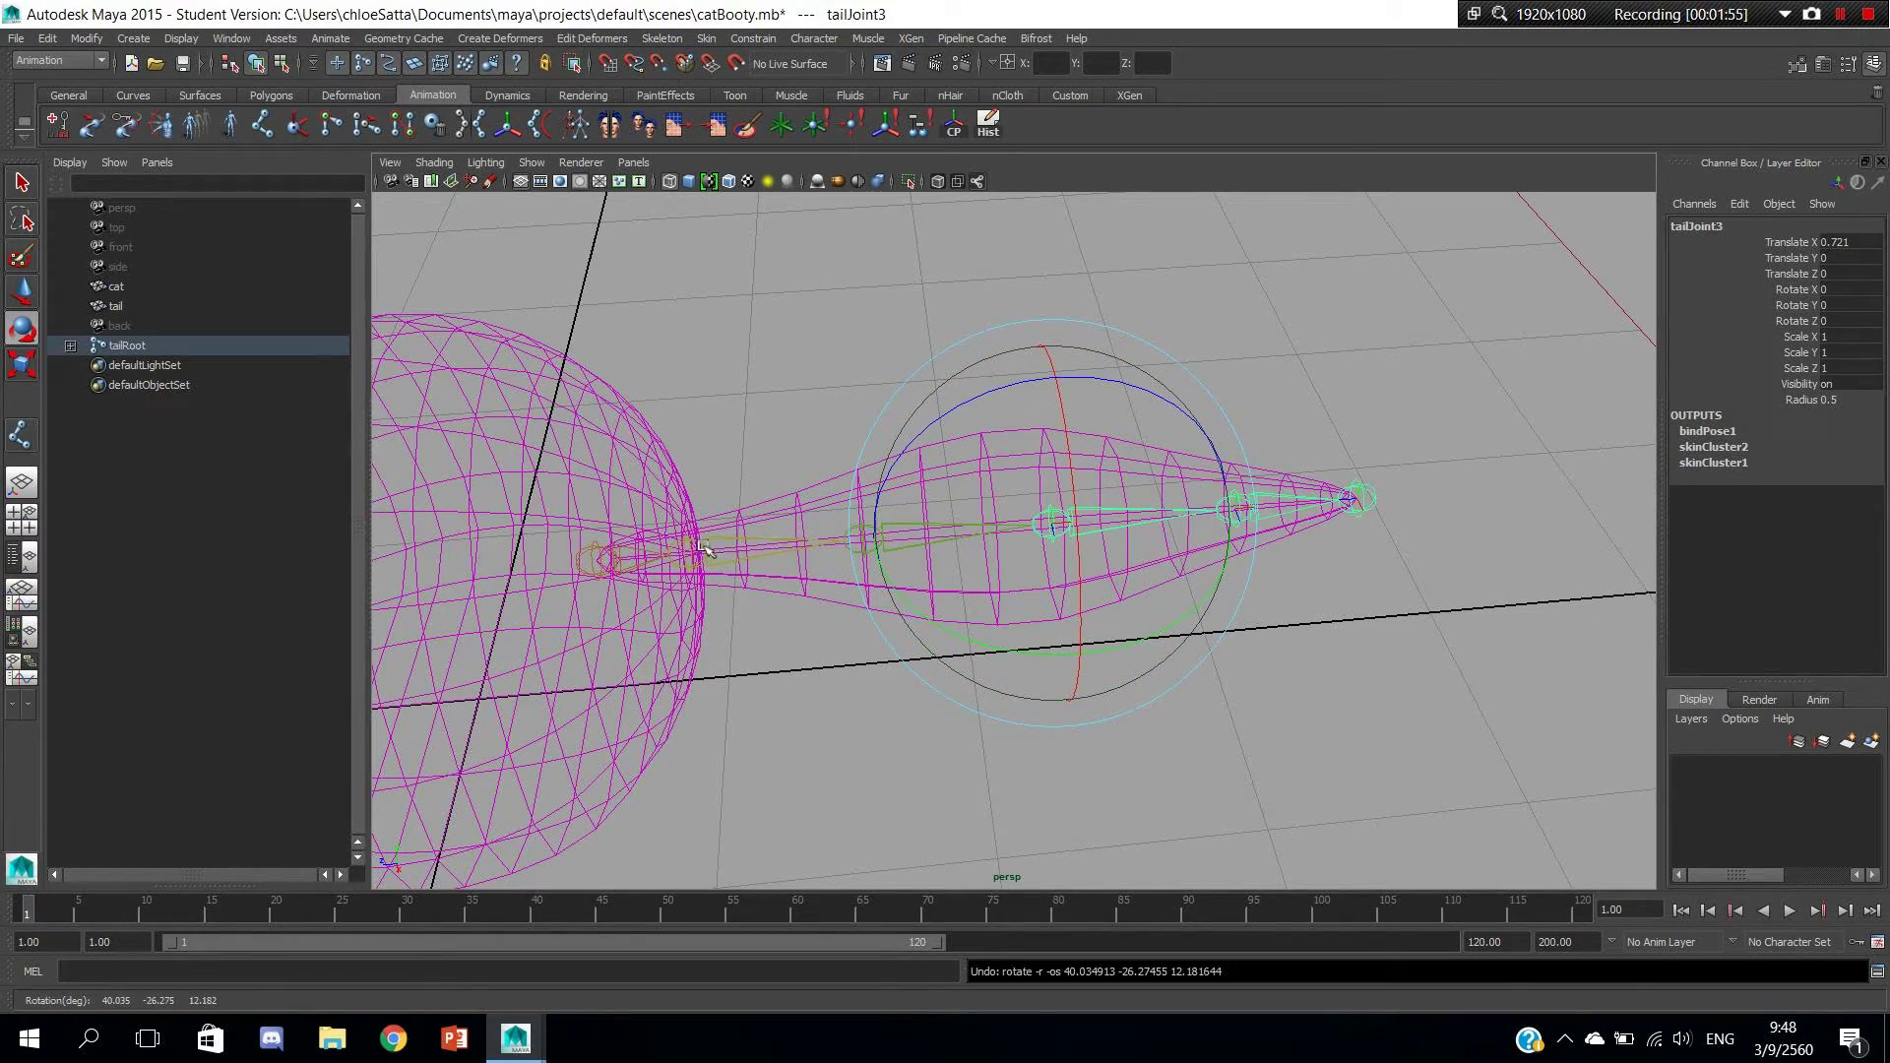
Bend the tail at tailJoint1, then undo so its rotation returns to zero.
left_click(704, 548)
left_click_drag(704, 548, 886, 552, "alt")
mouse_move(1182, 472)
left_mouse_down()
mouse_move(1097, 561)
mouse_move(1175, 449)
mouse_move(1083, 615)
mouse_move(1408, 462)
left_mouse_up()
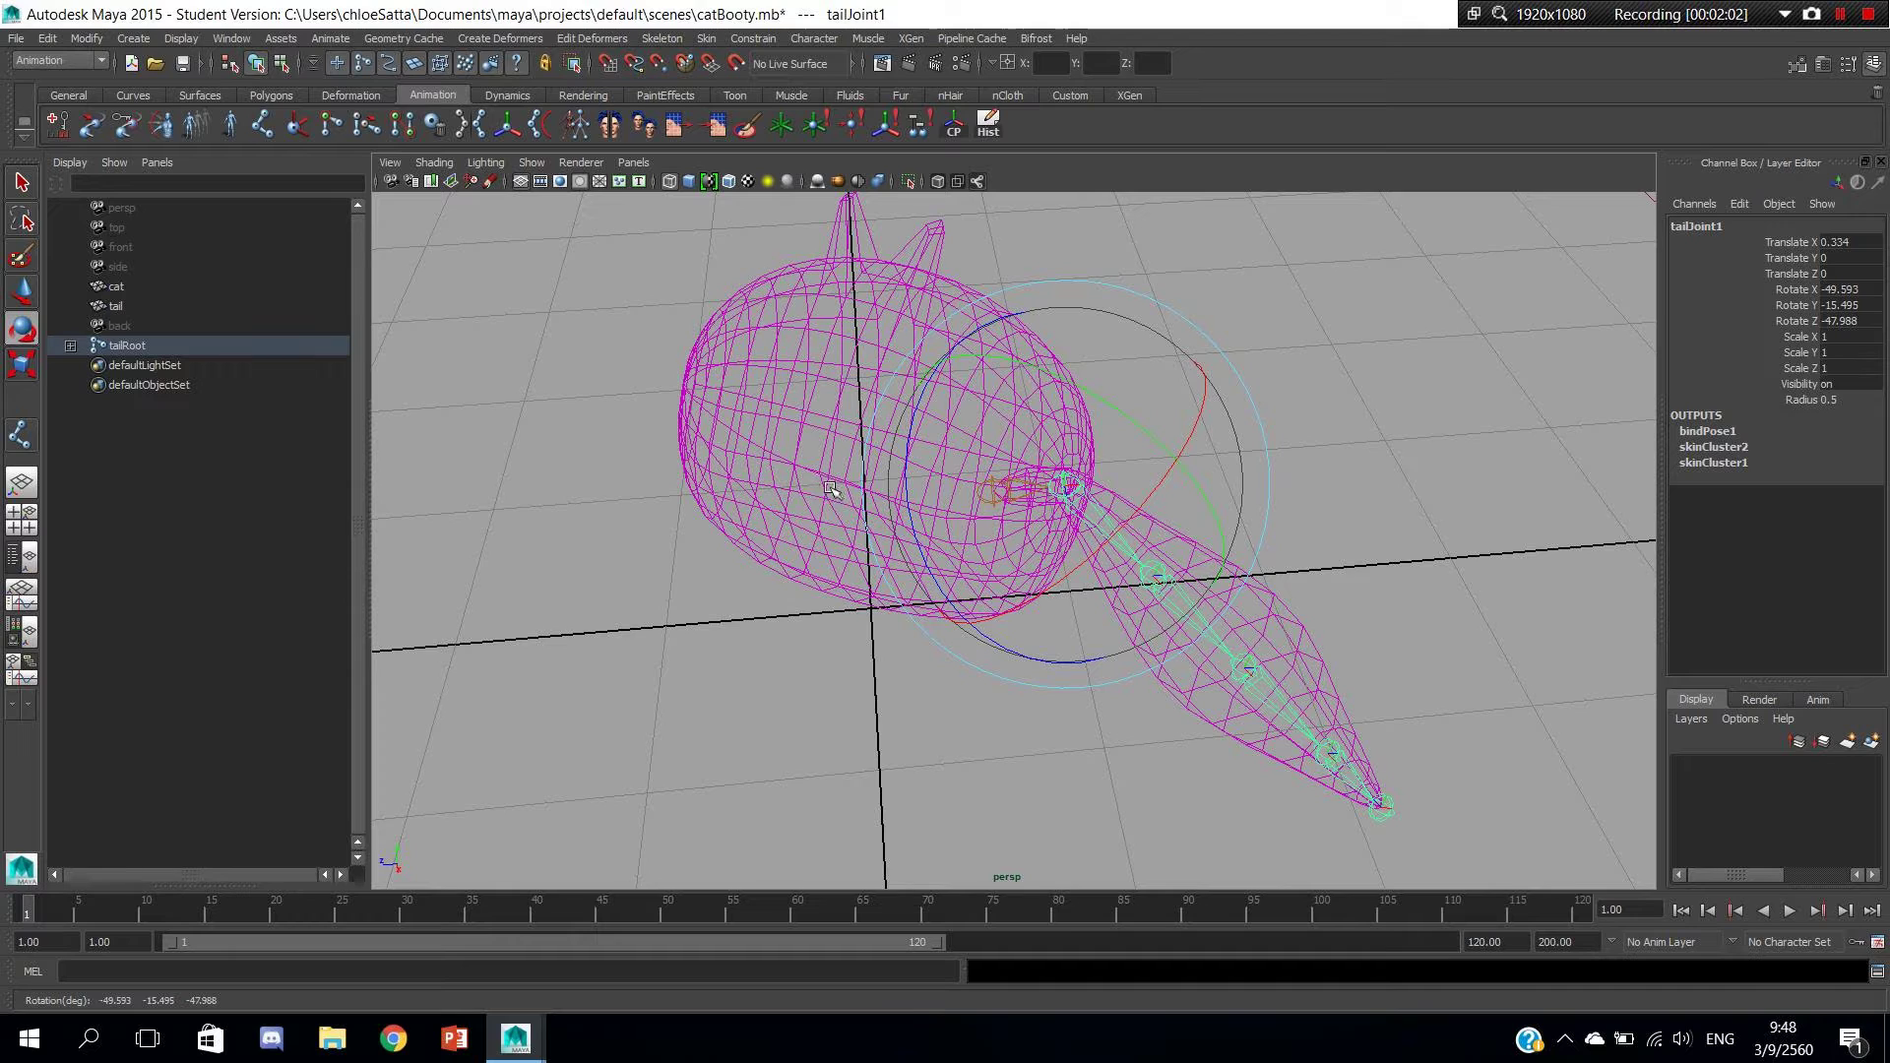
key("ctrl+z")
key("w")
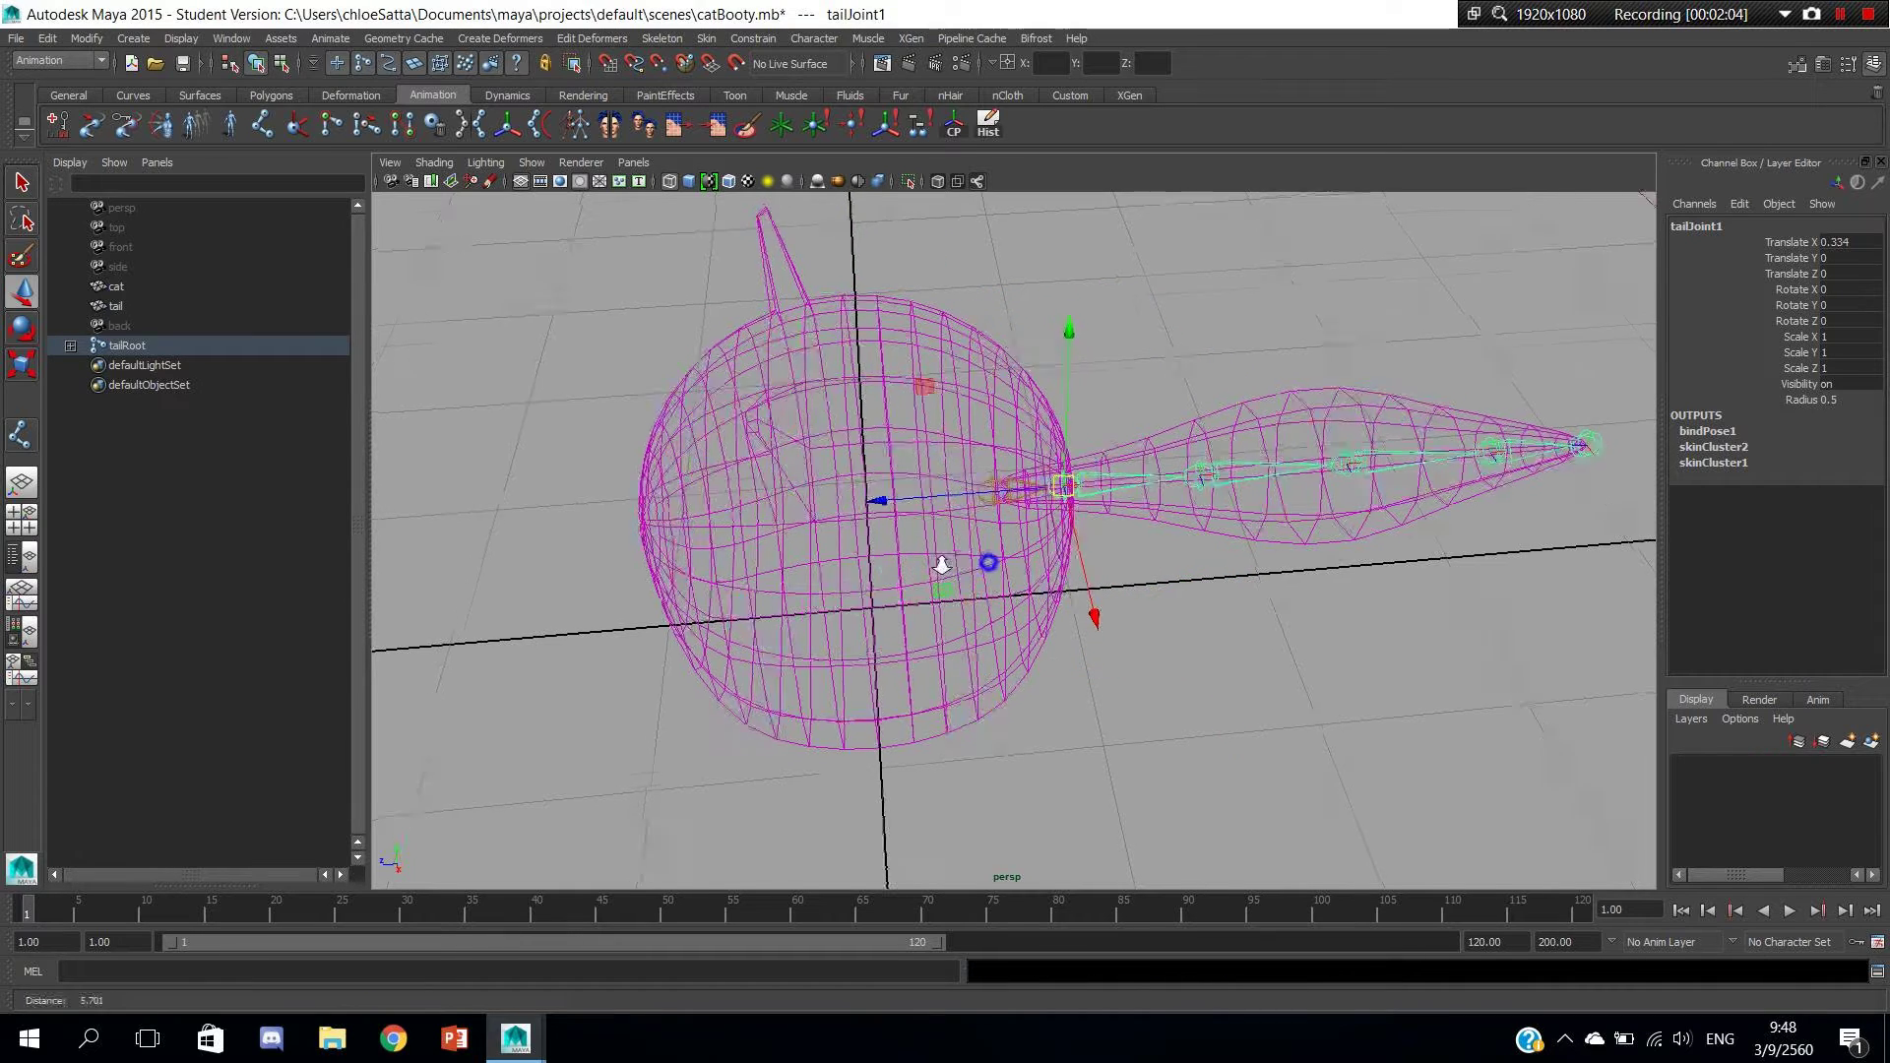
left_click_drag(933, 510, 827, 510, "alt")
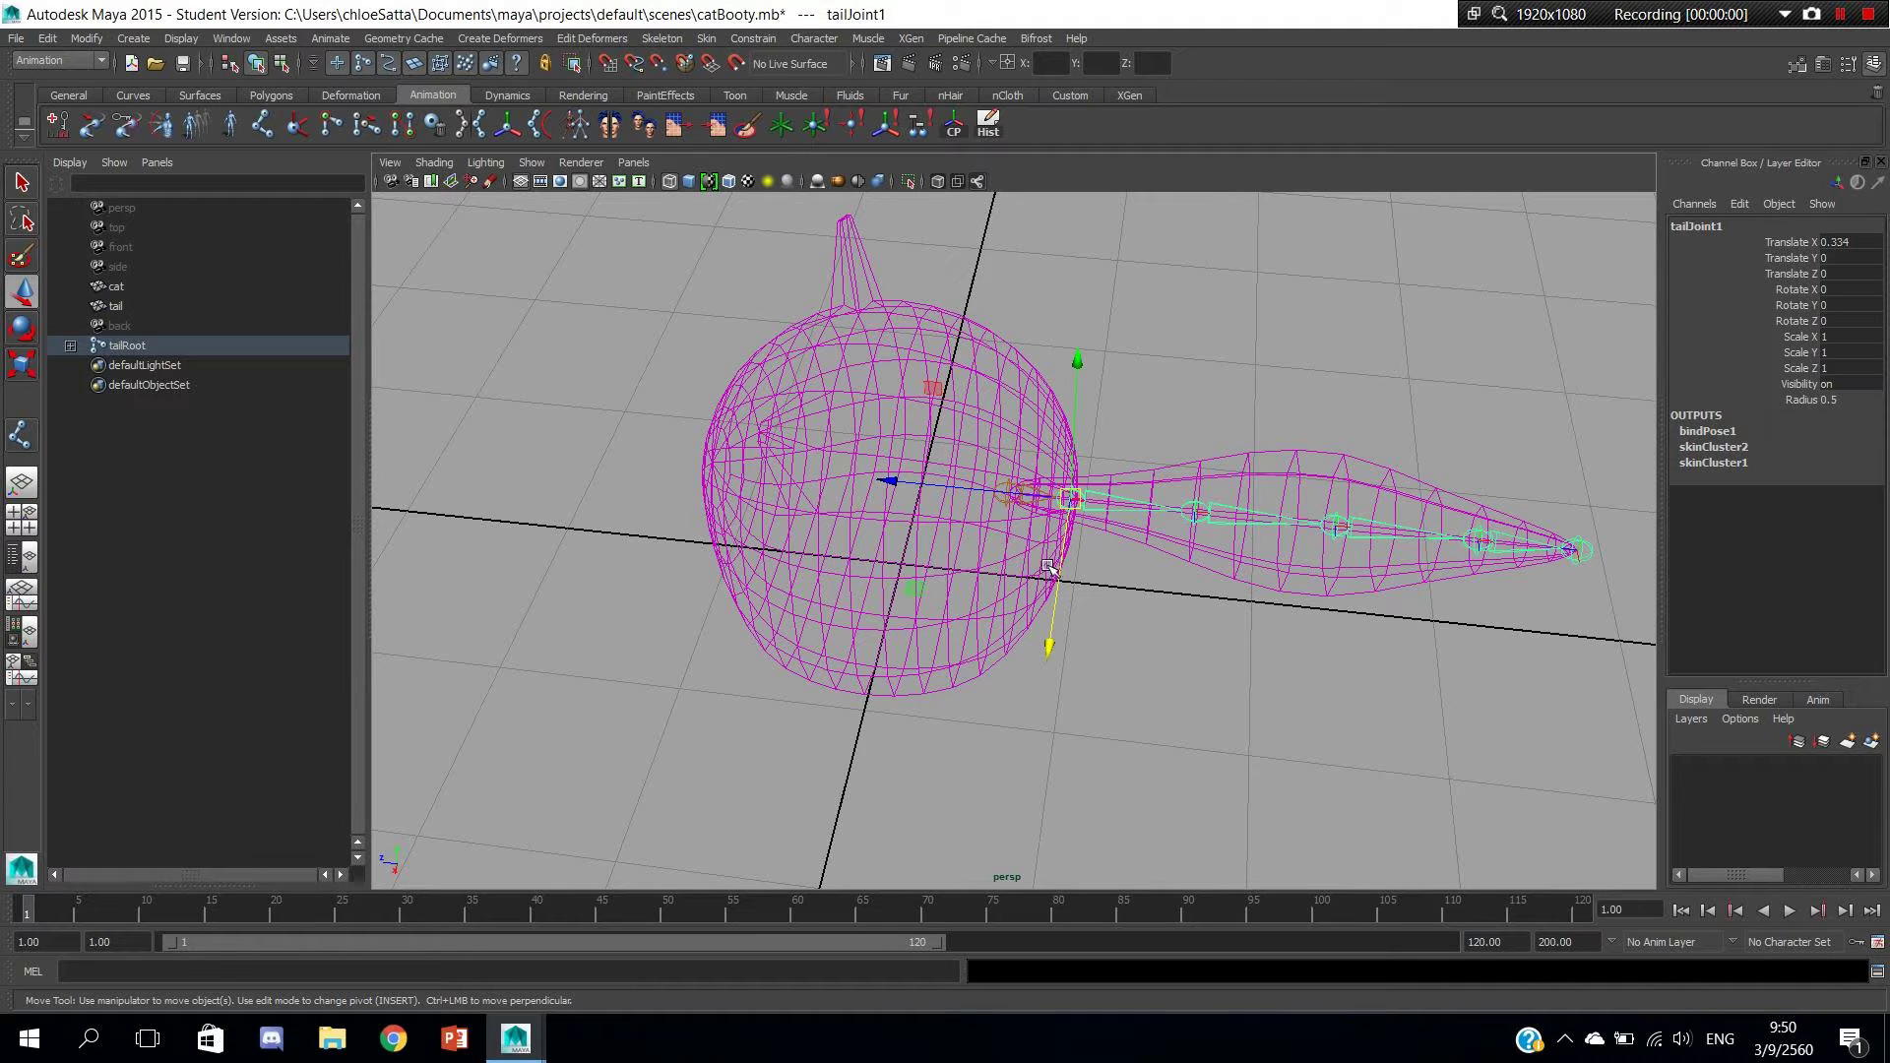
left_click_drag(1048, 568, 1194, 448, "alt")
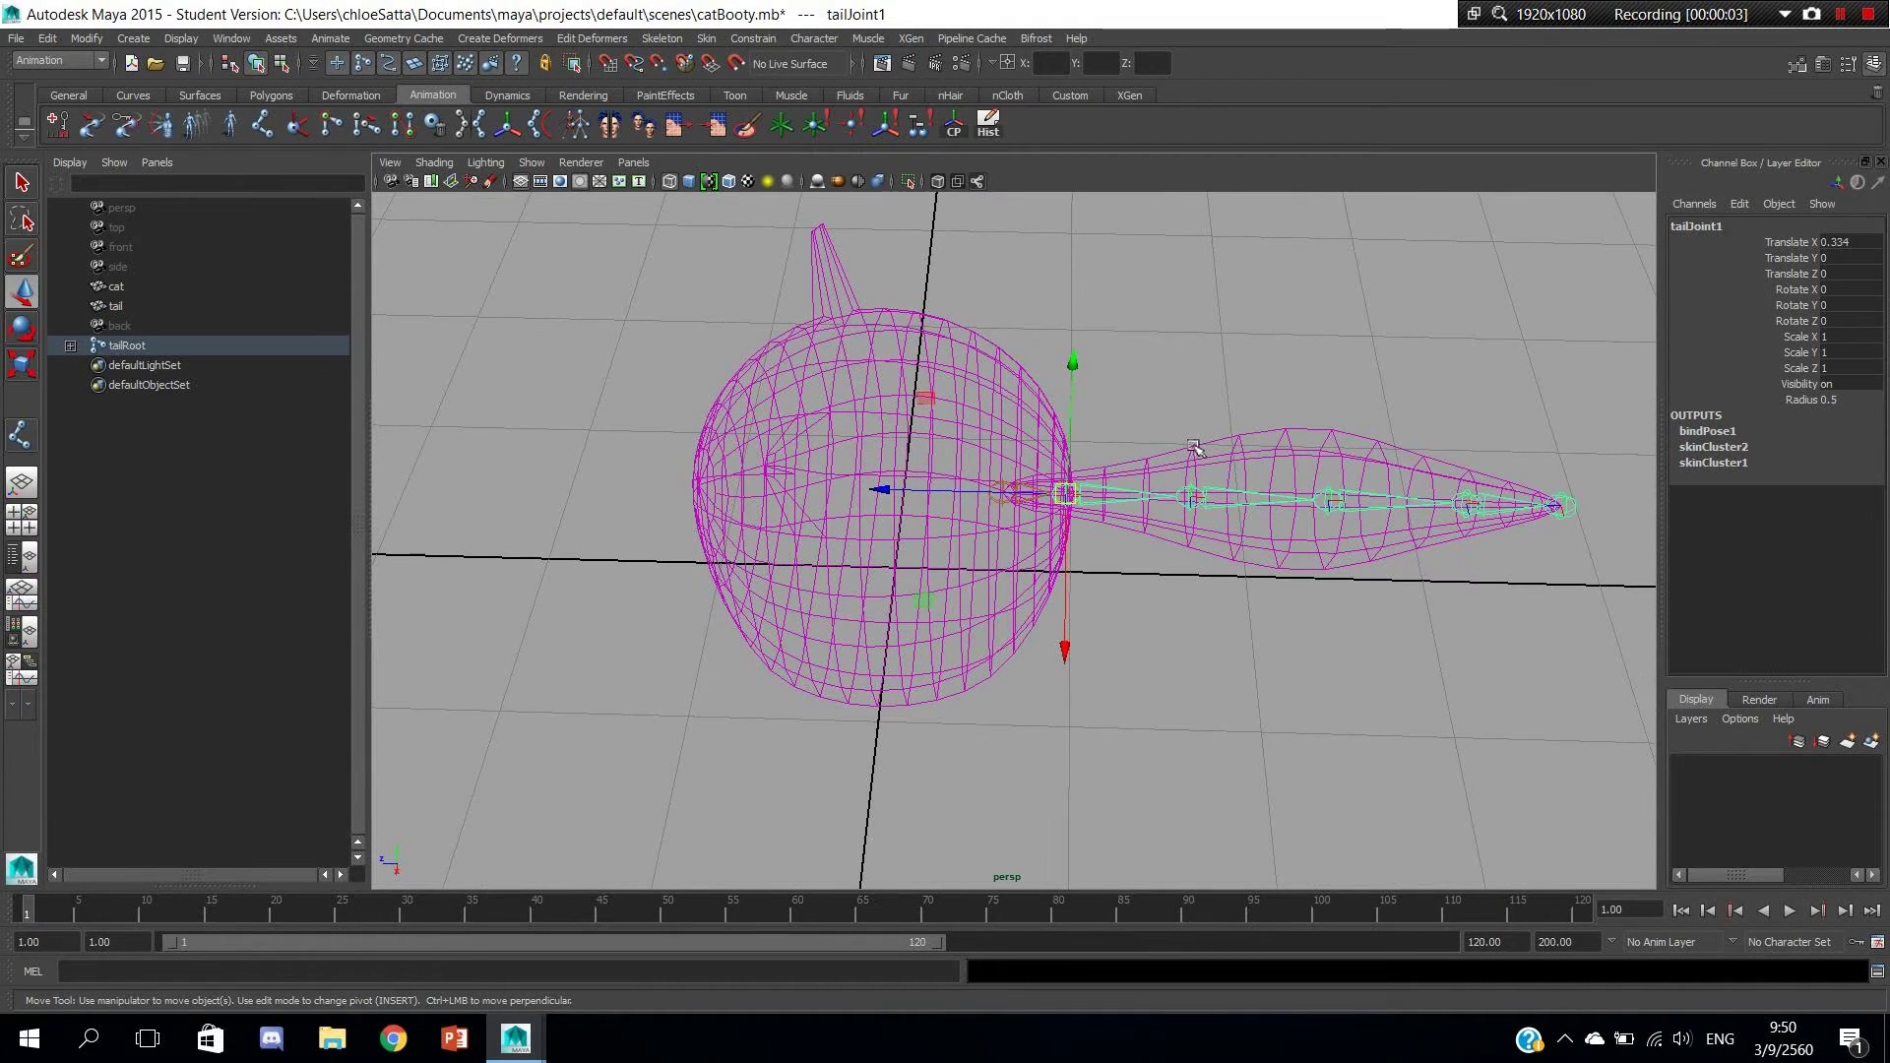
Select the tail and cat meshes and open the Paint Skin Weights Tool option box.
left_click(1196, 448)
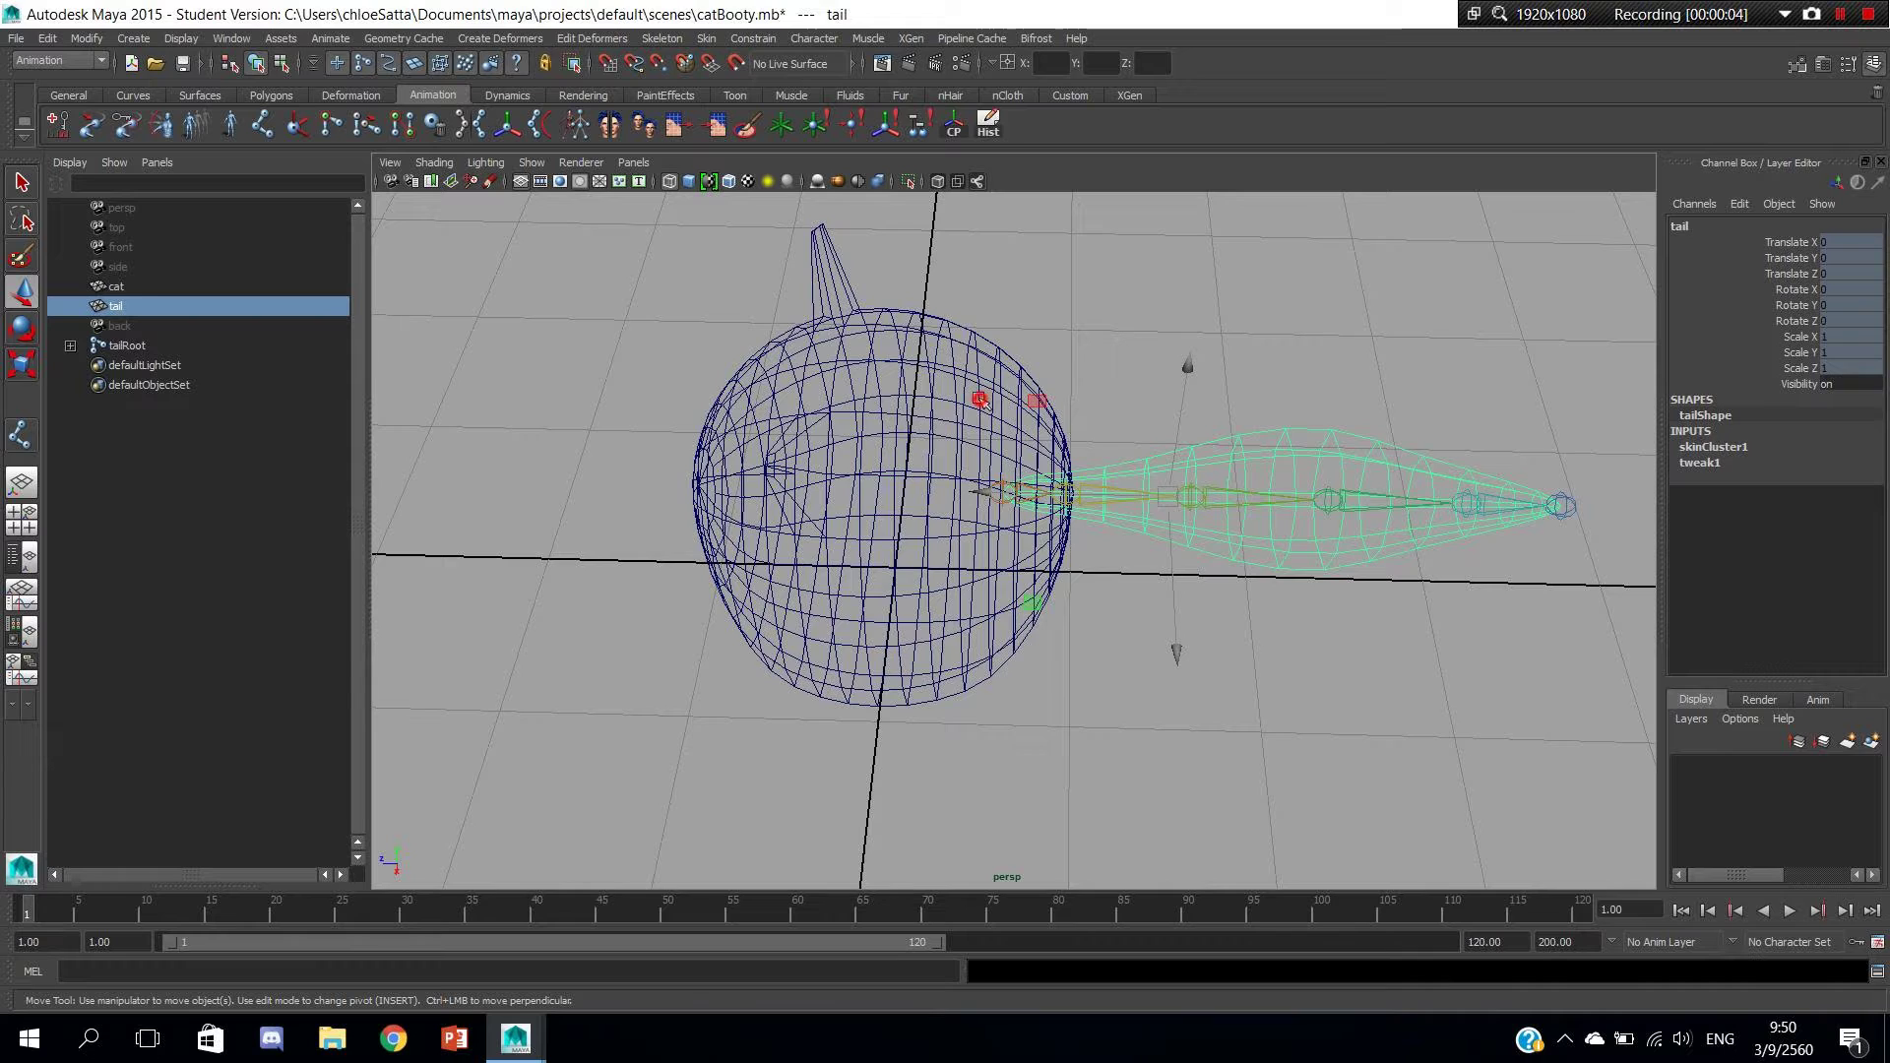
left_click(980, 399, "shift")
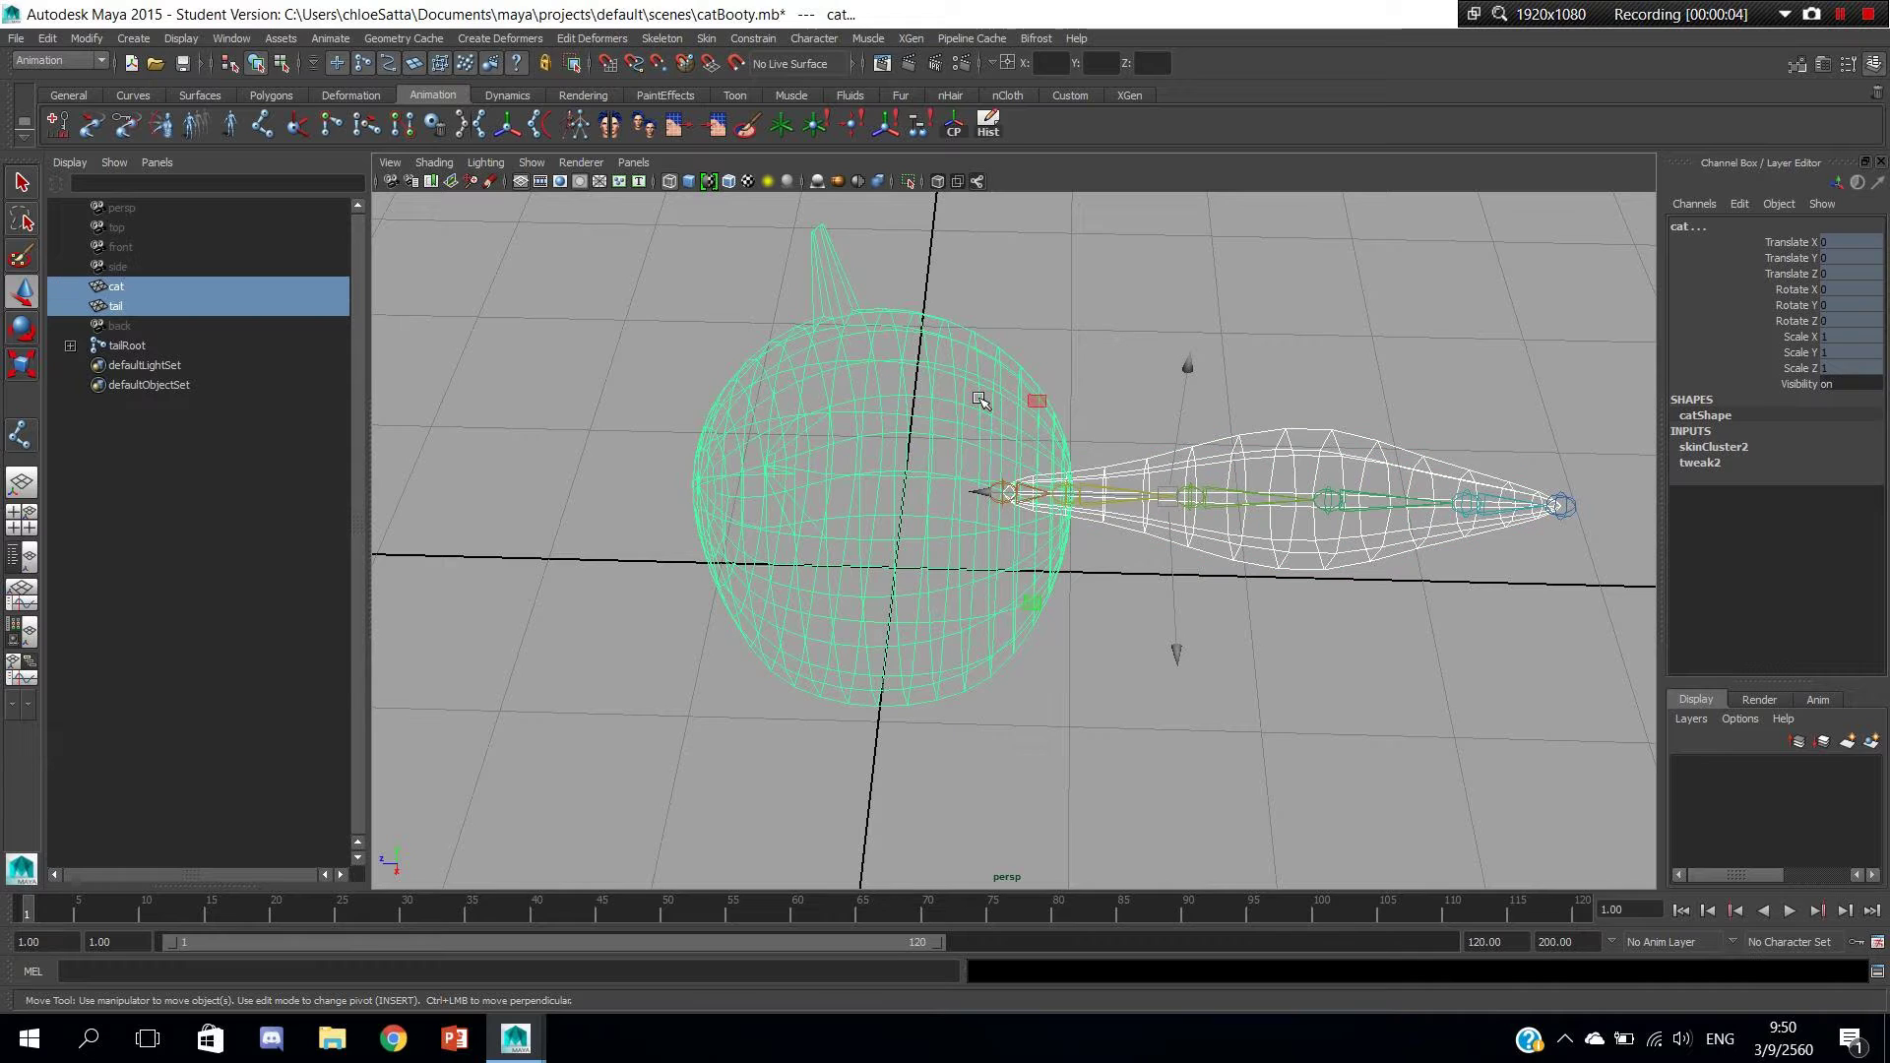
left_click(706, 39)
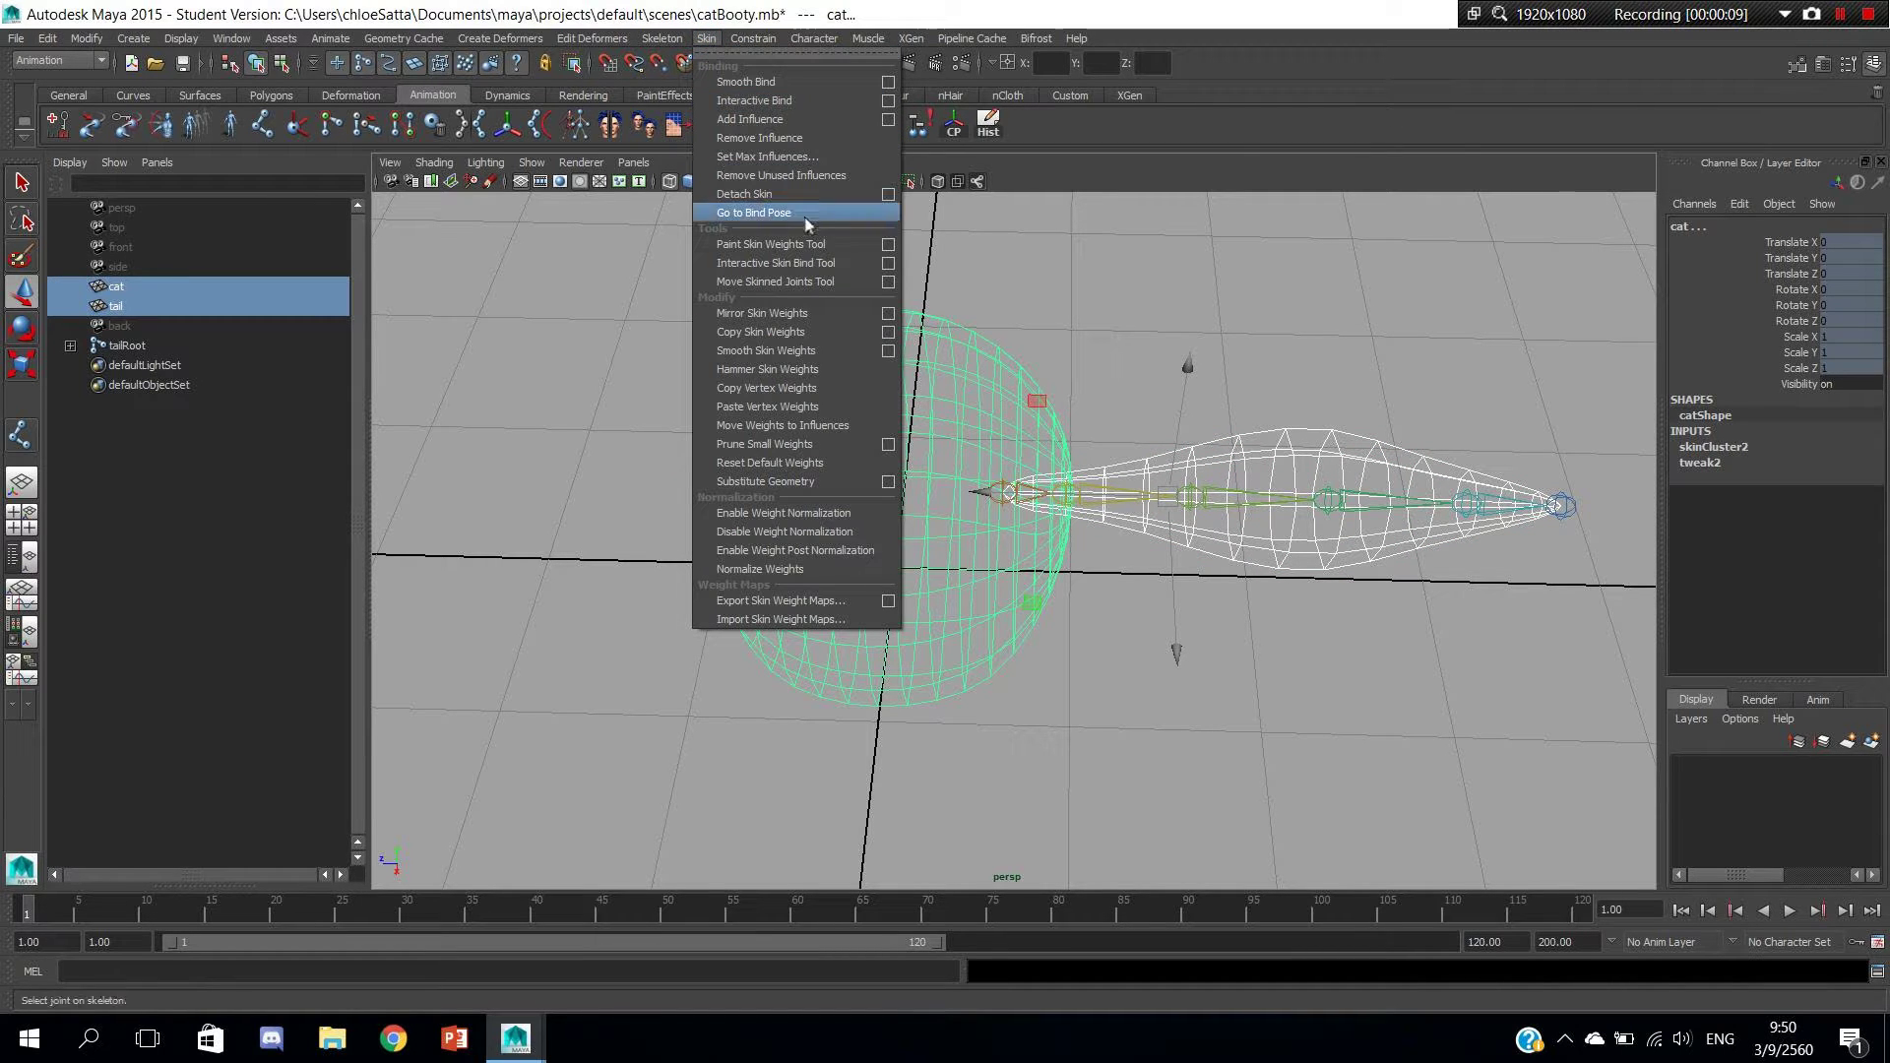
left_click(889, 244)
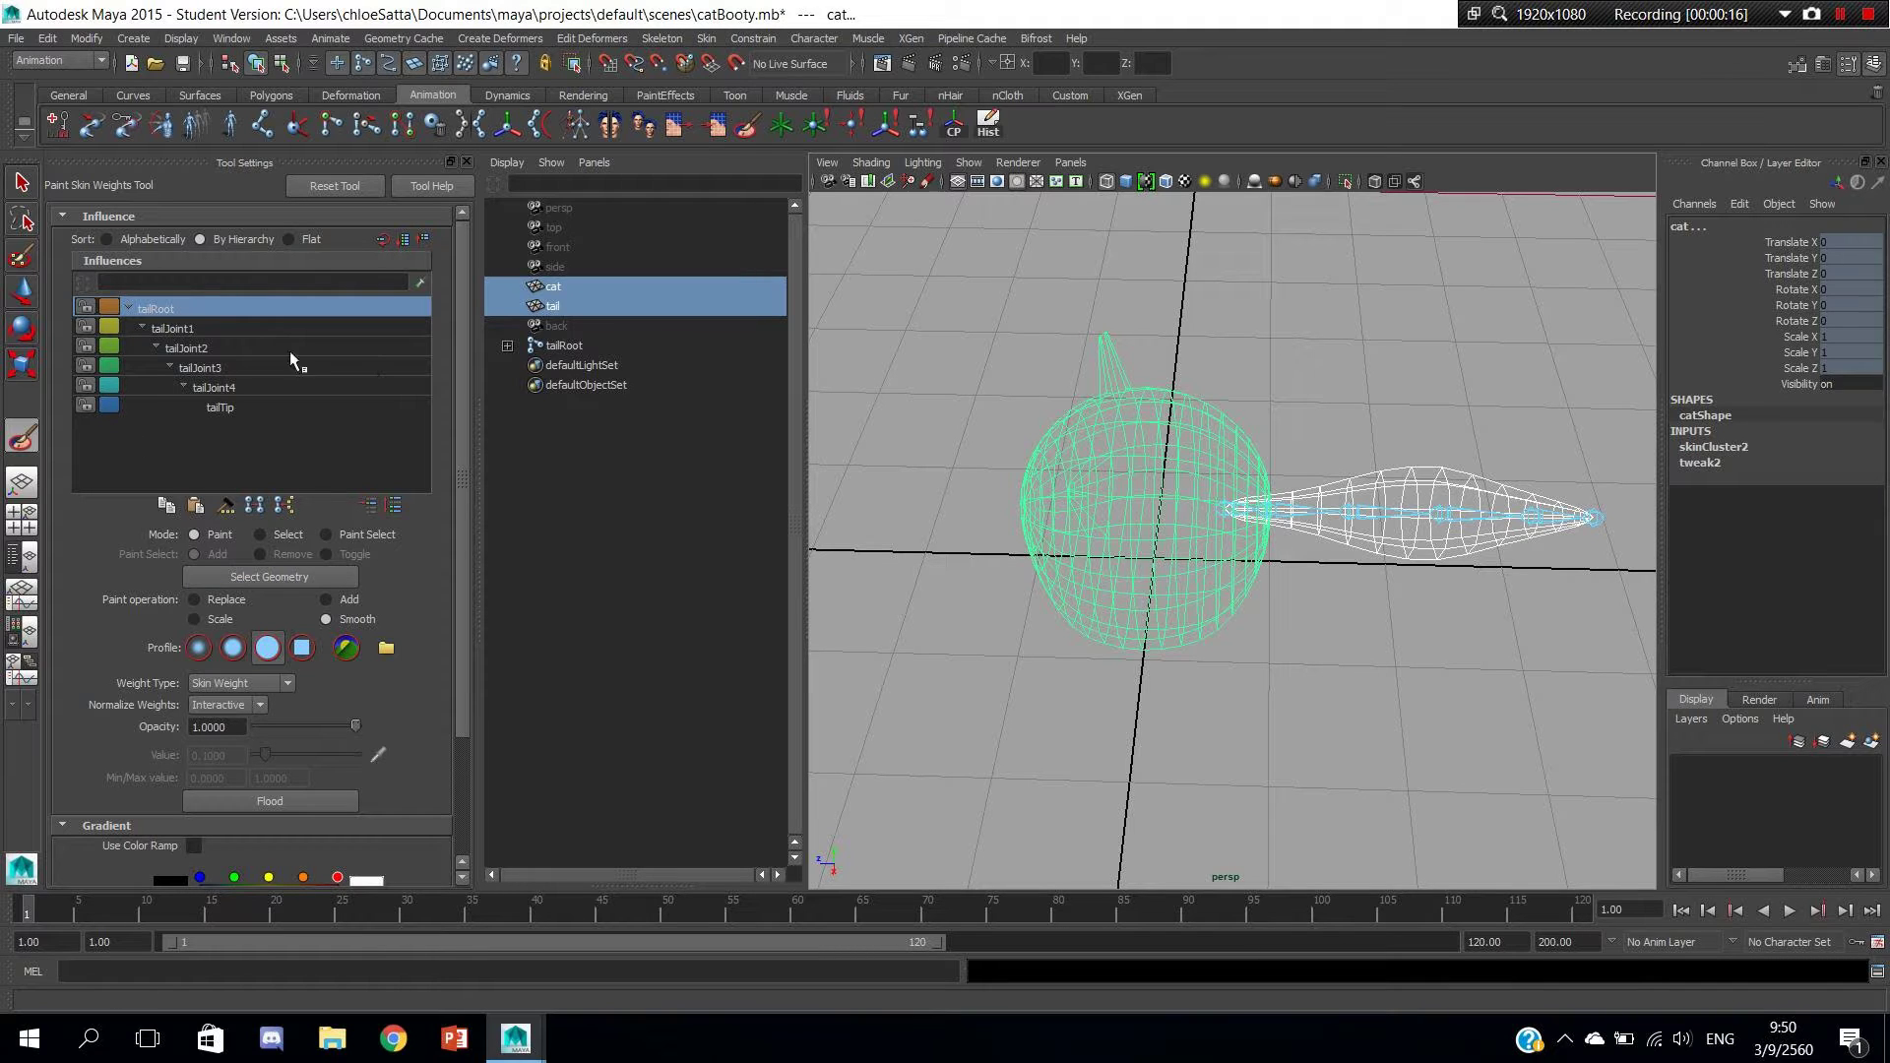
Switch to a single perspective panel and check each tail joint's influence from tailRoot to tailTip.
key("space")
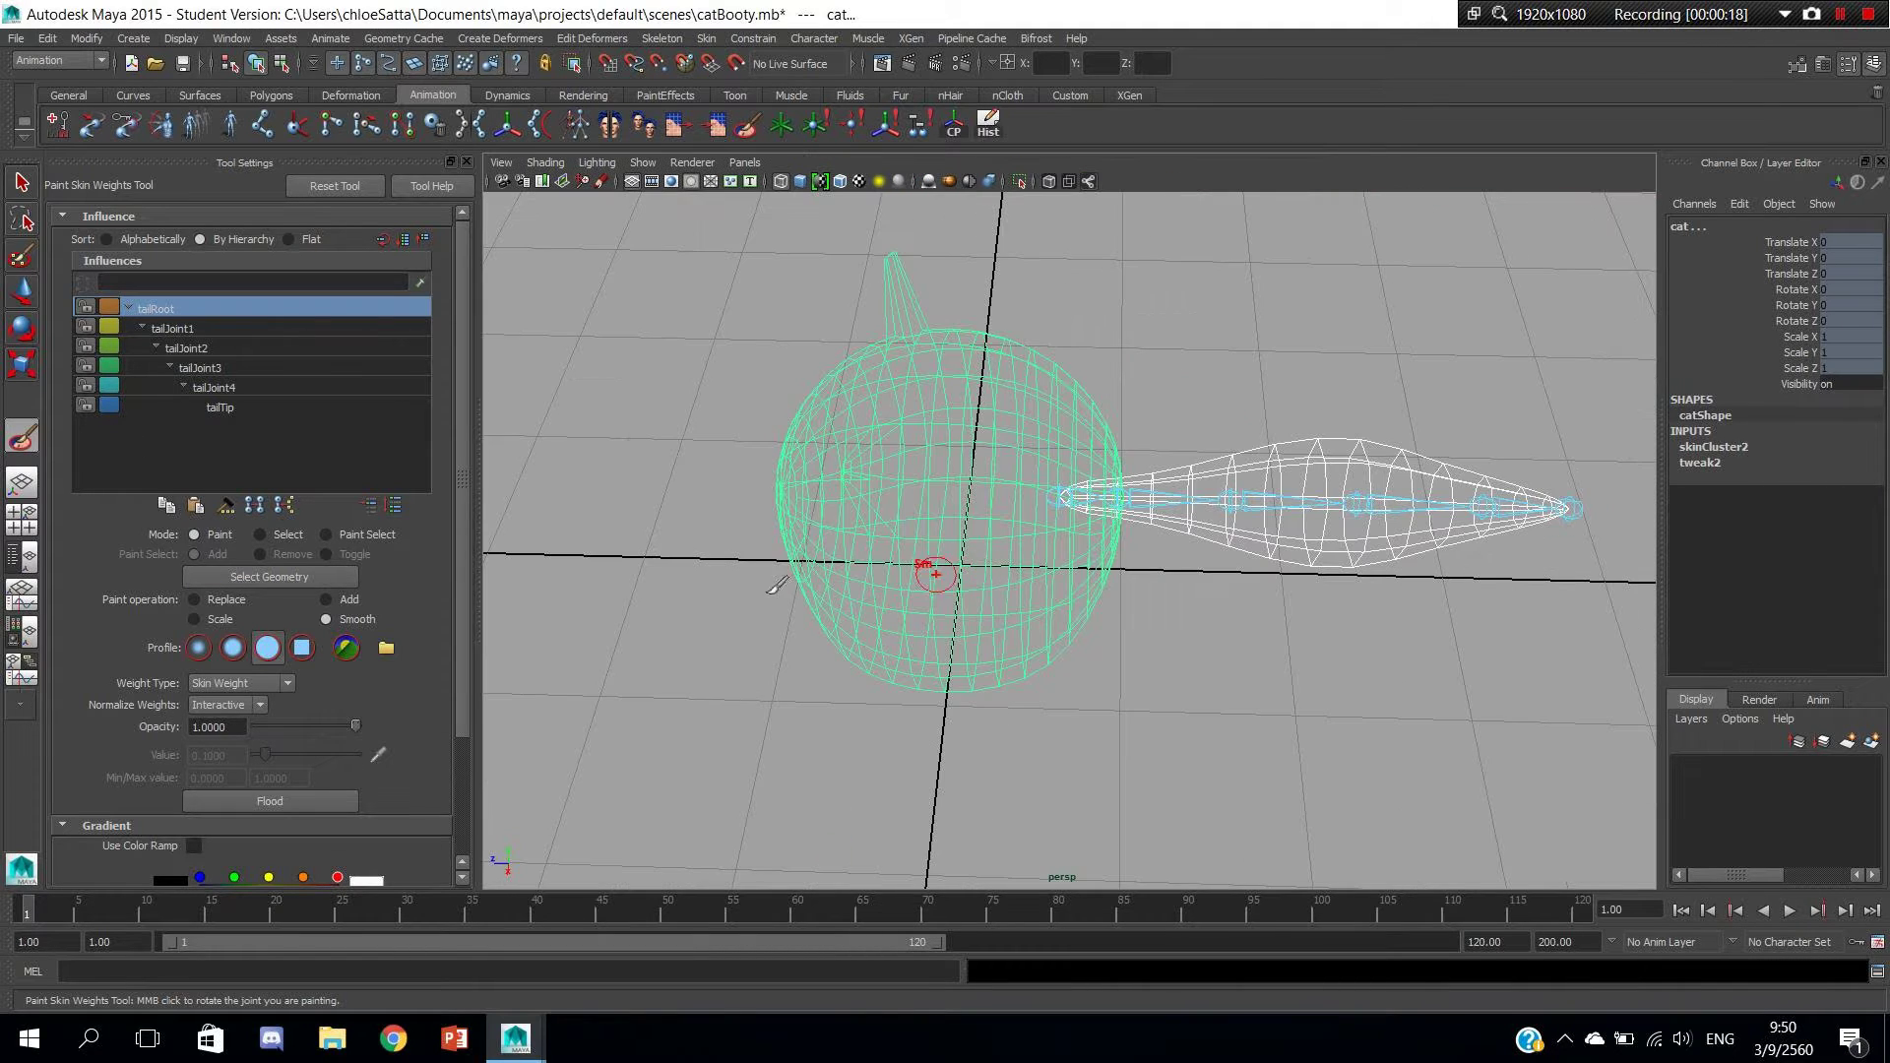
mouse_move(778, 586)
left_mouse_down("alt")
mouse_move(860, 582)
mouse_move(874, 554)
left_mouse_up("alt")
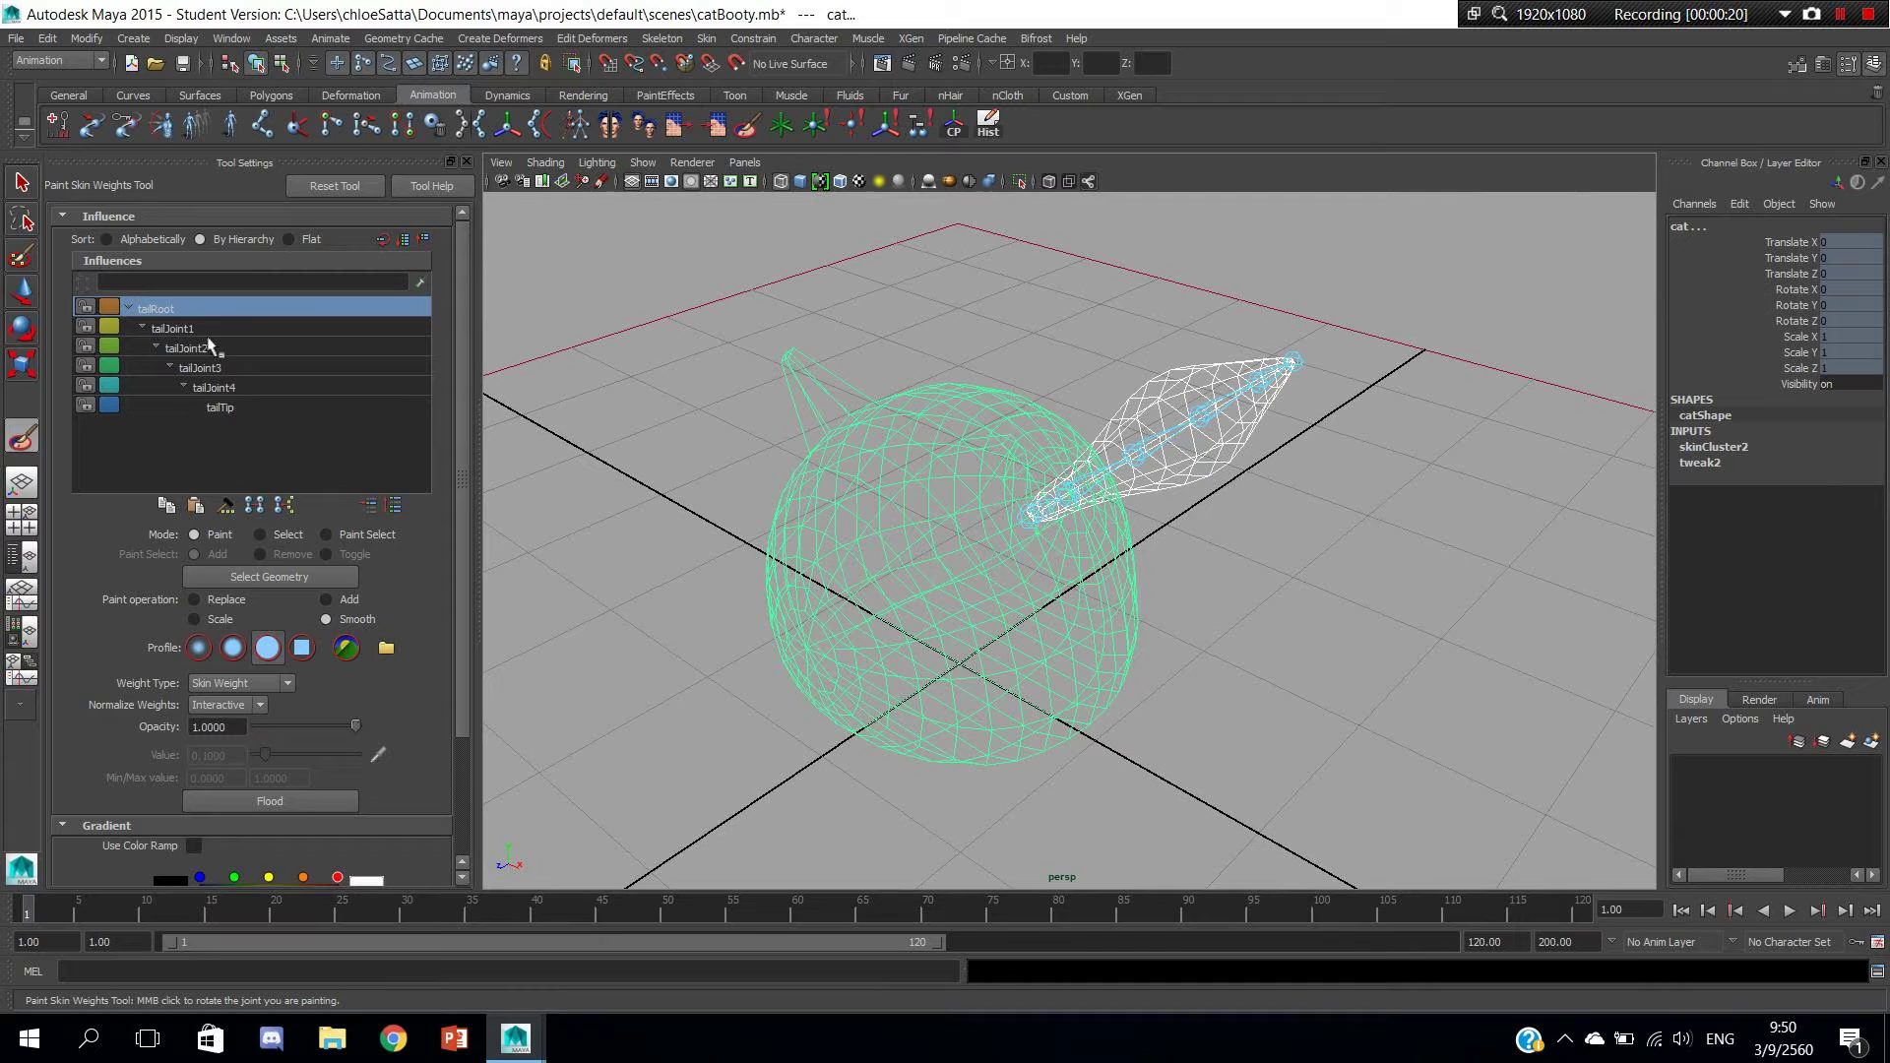
mouse_move(1013, 476)
left_mouse_down("alt")
mouse_move(1004, 515)
mouse_move(1132, 507)
left_mouse_up("alt")
left_click(172, 328)
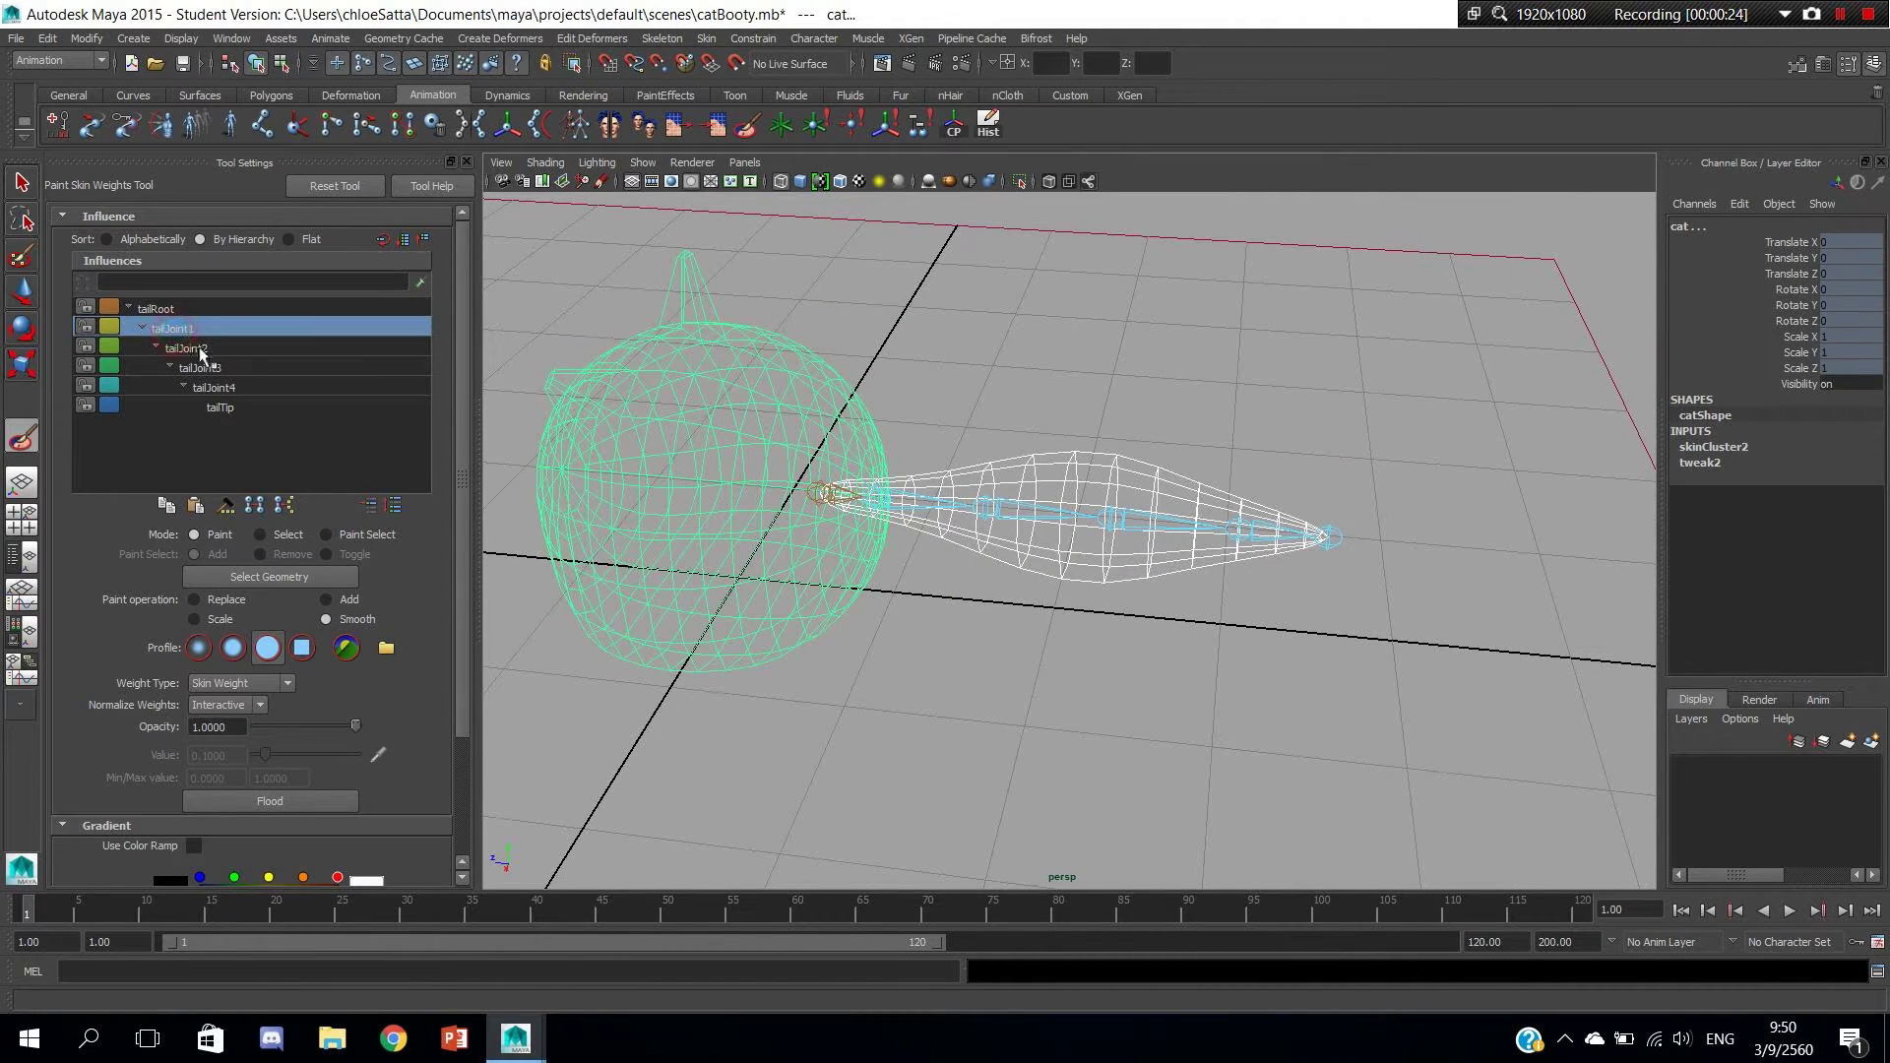
left_click(200, 367)
left_click(214, 387)
left_click(218, 407)
left_click(186, 348)
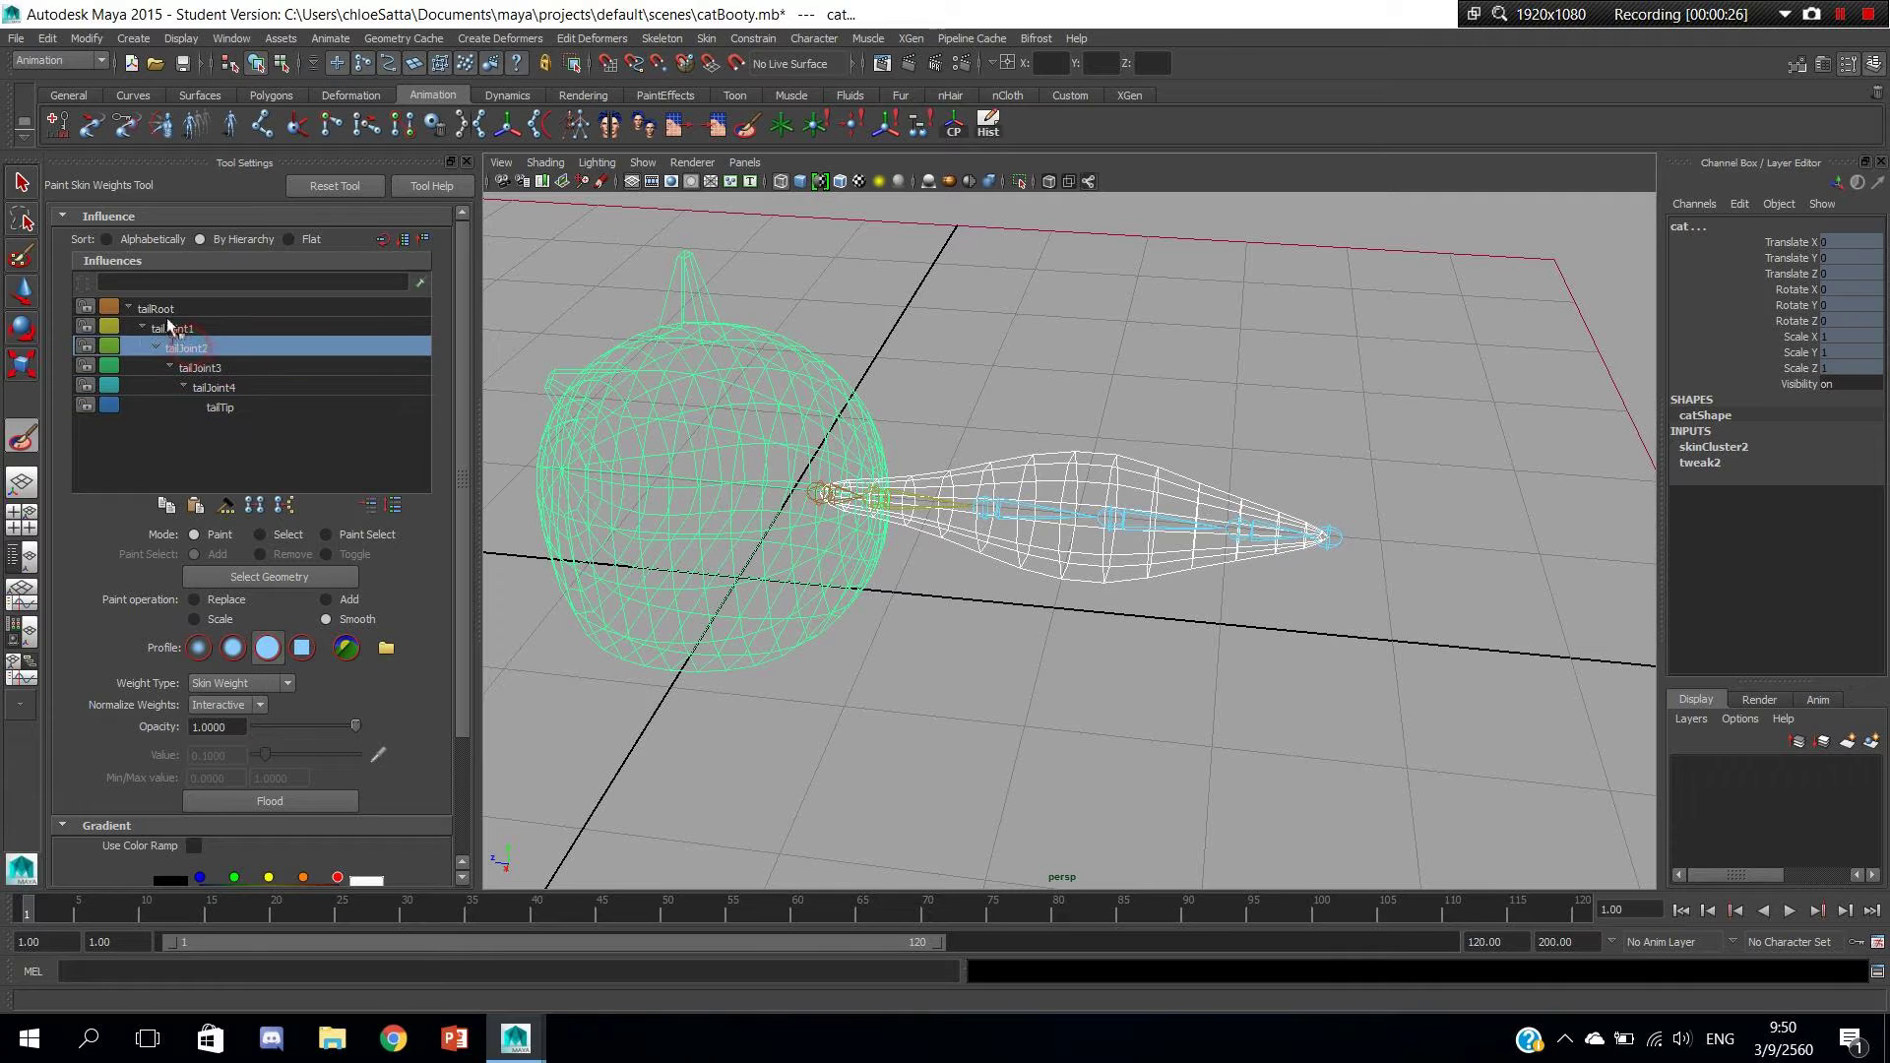
left_click(155, 308)
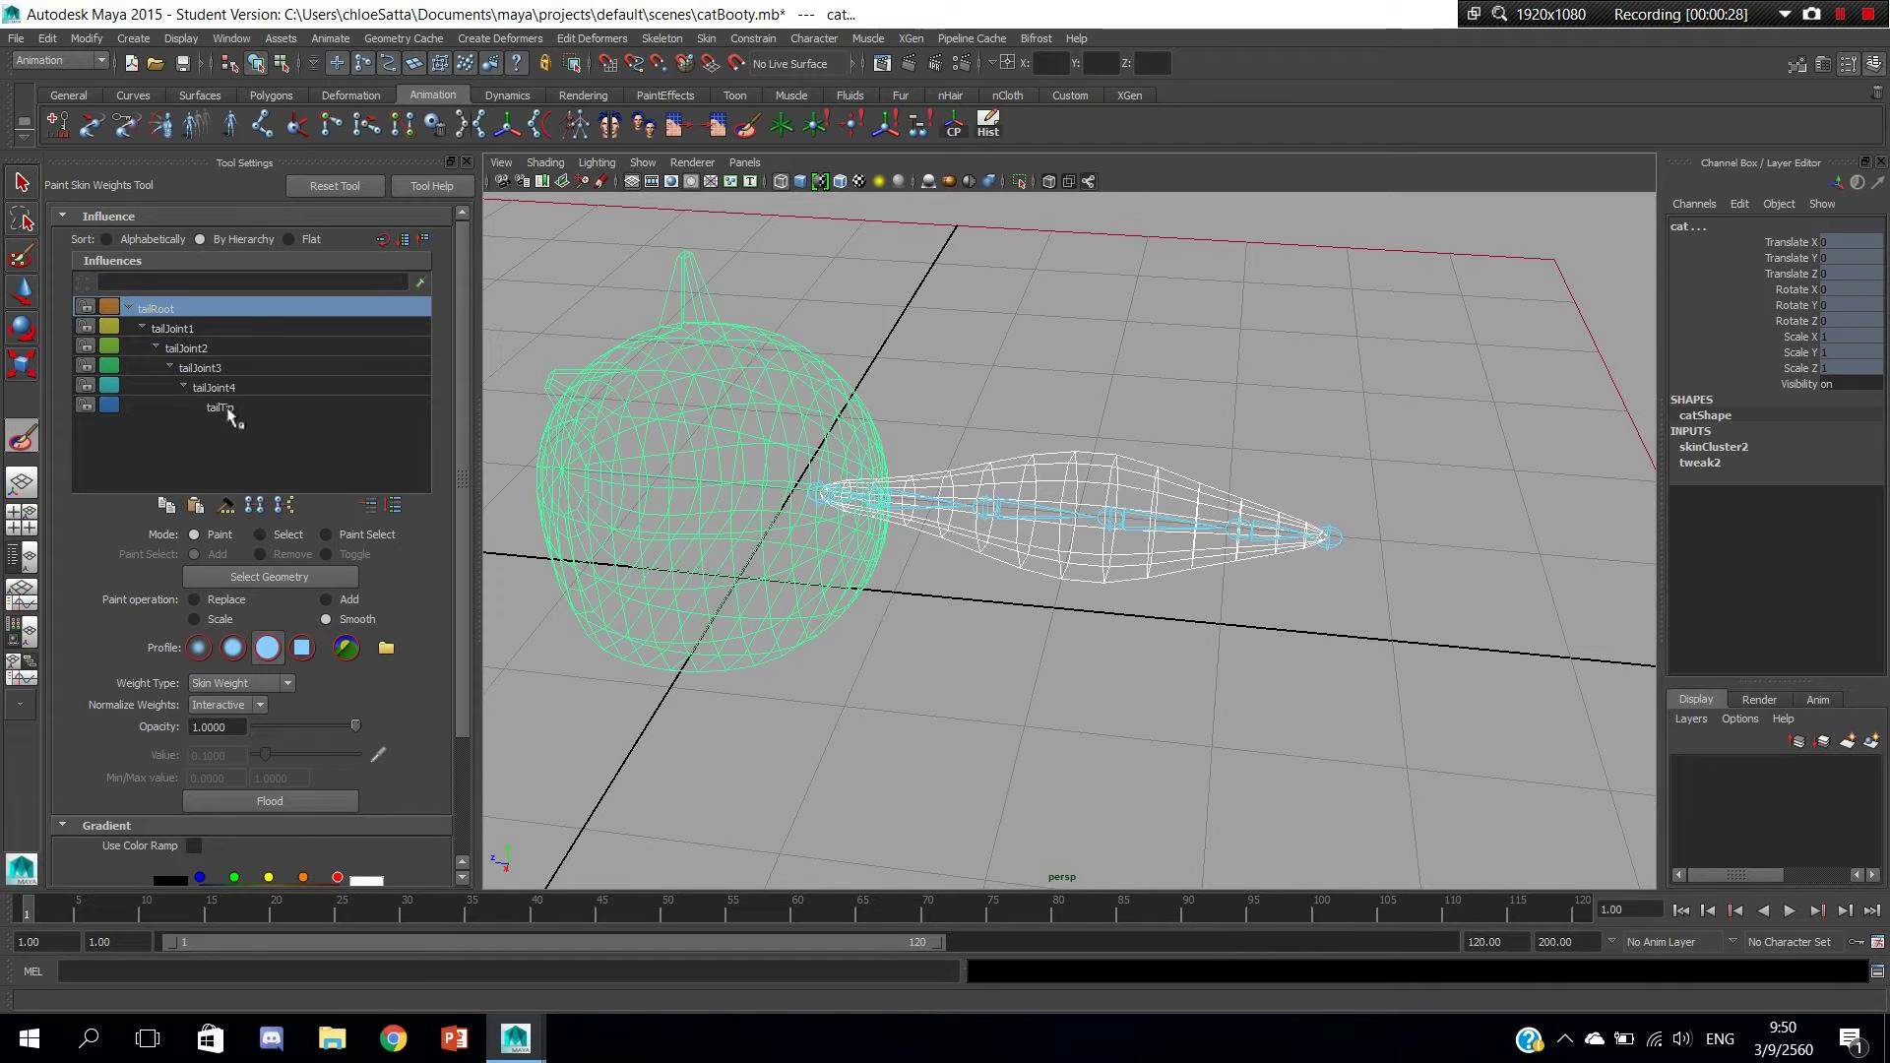
left_click(226, 411)
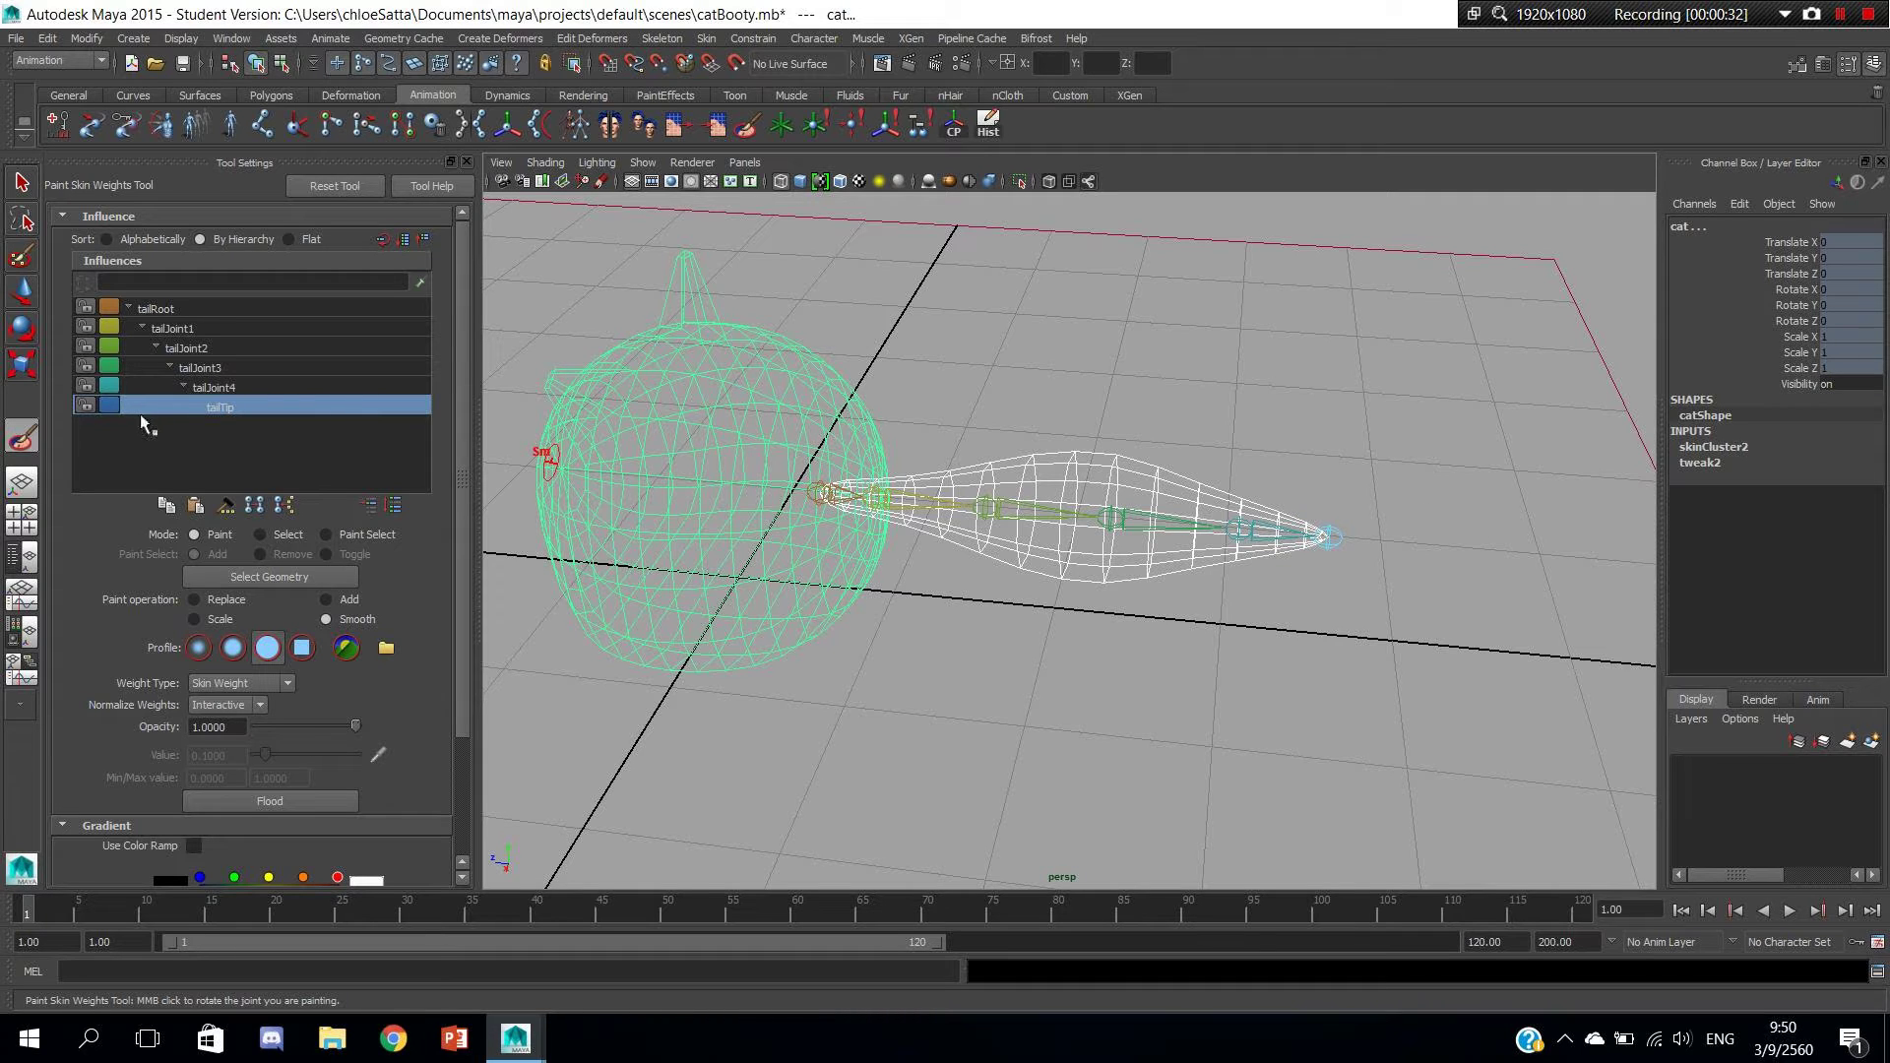
left_click(205, 370)
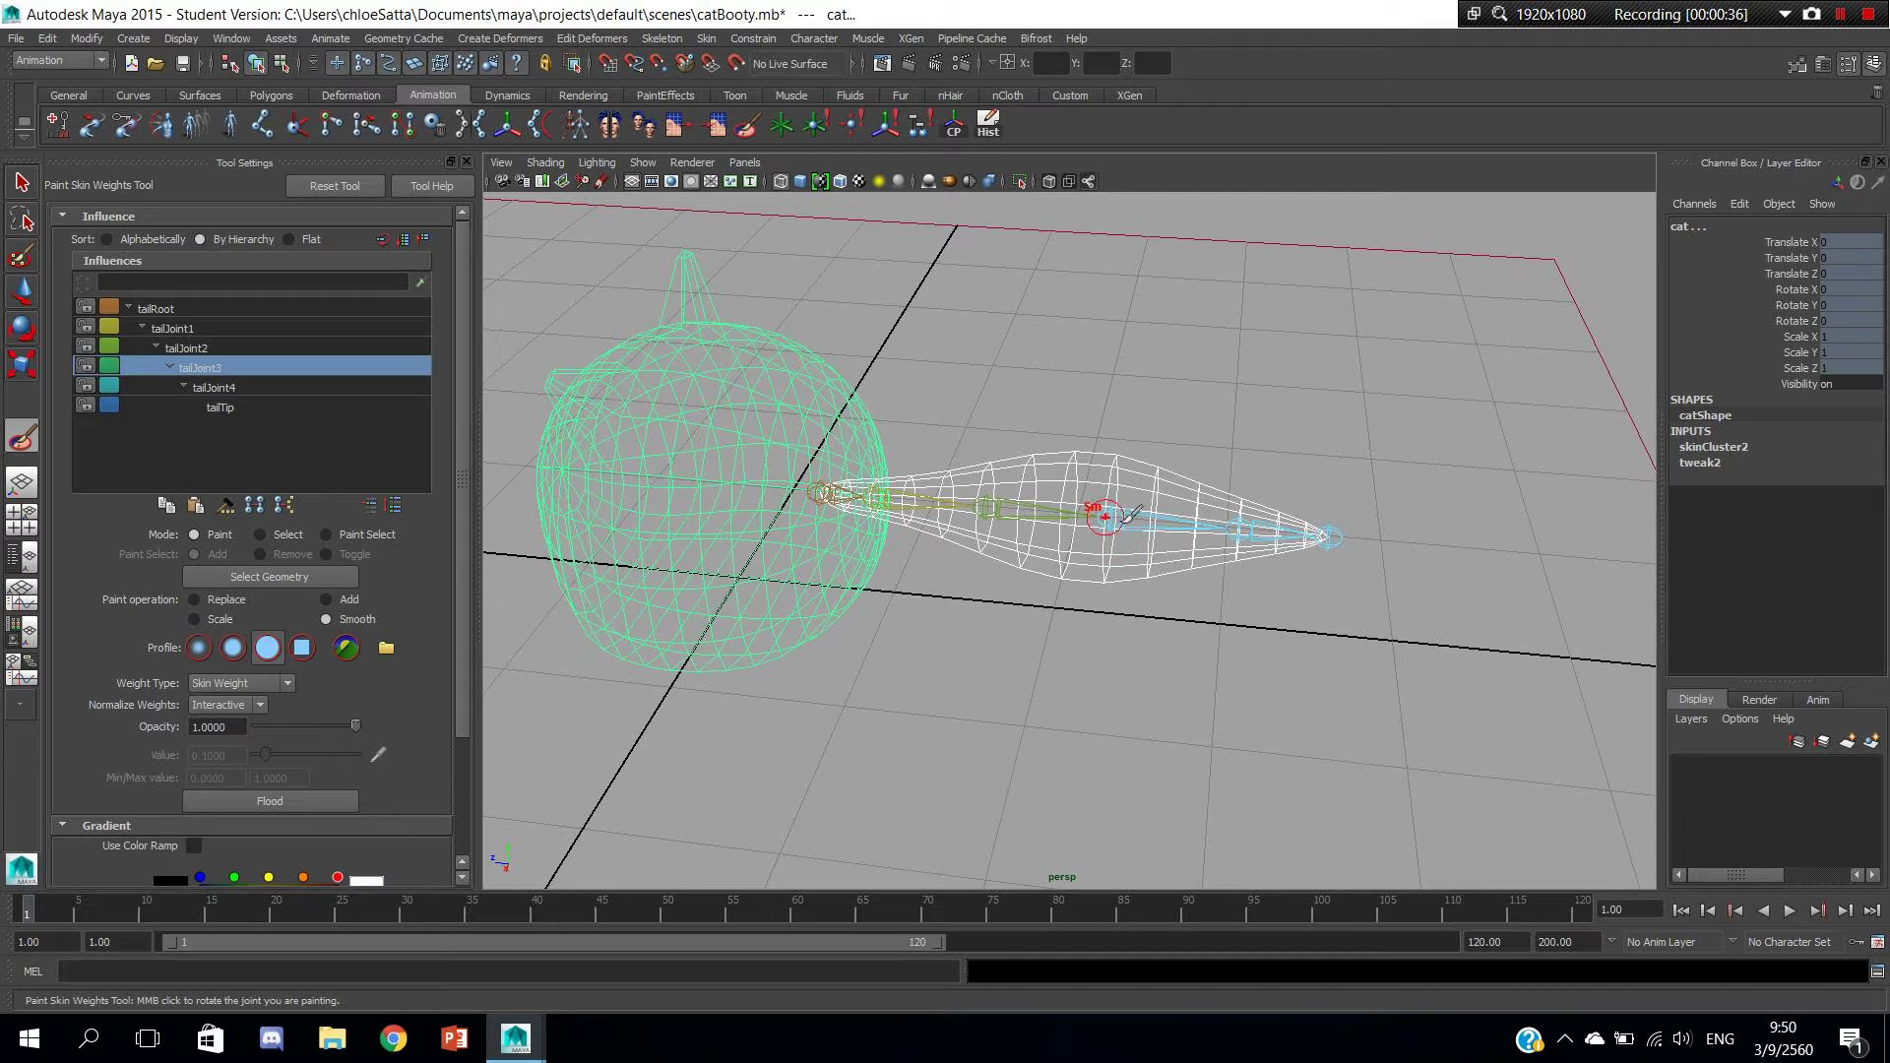
Recheck tailRoot through tailJoint2, leaving tailJoint2 as the painting influence.
scroll(1230, 522, "up", 3)
scroll(1132, 517, "up", 2)
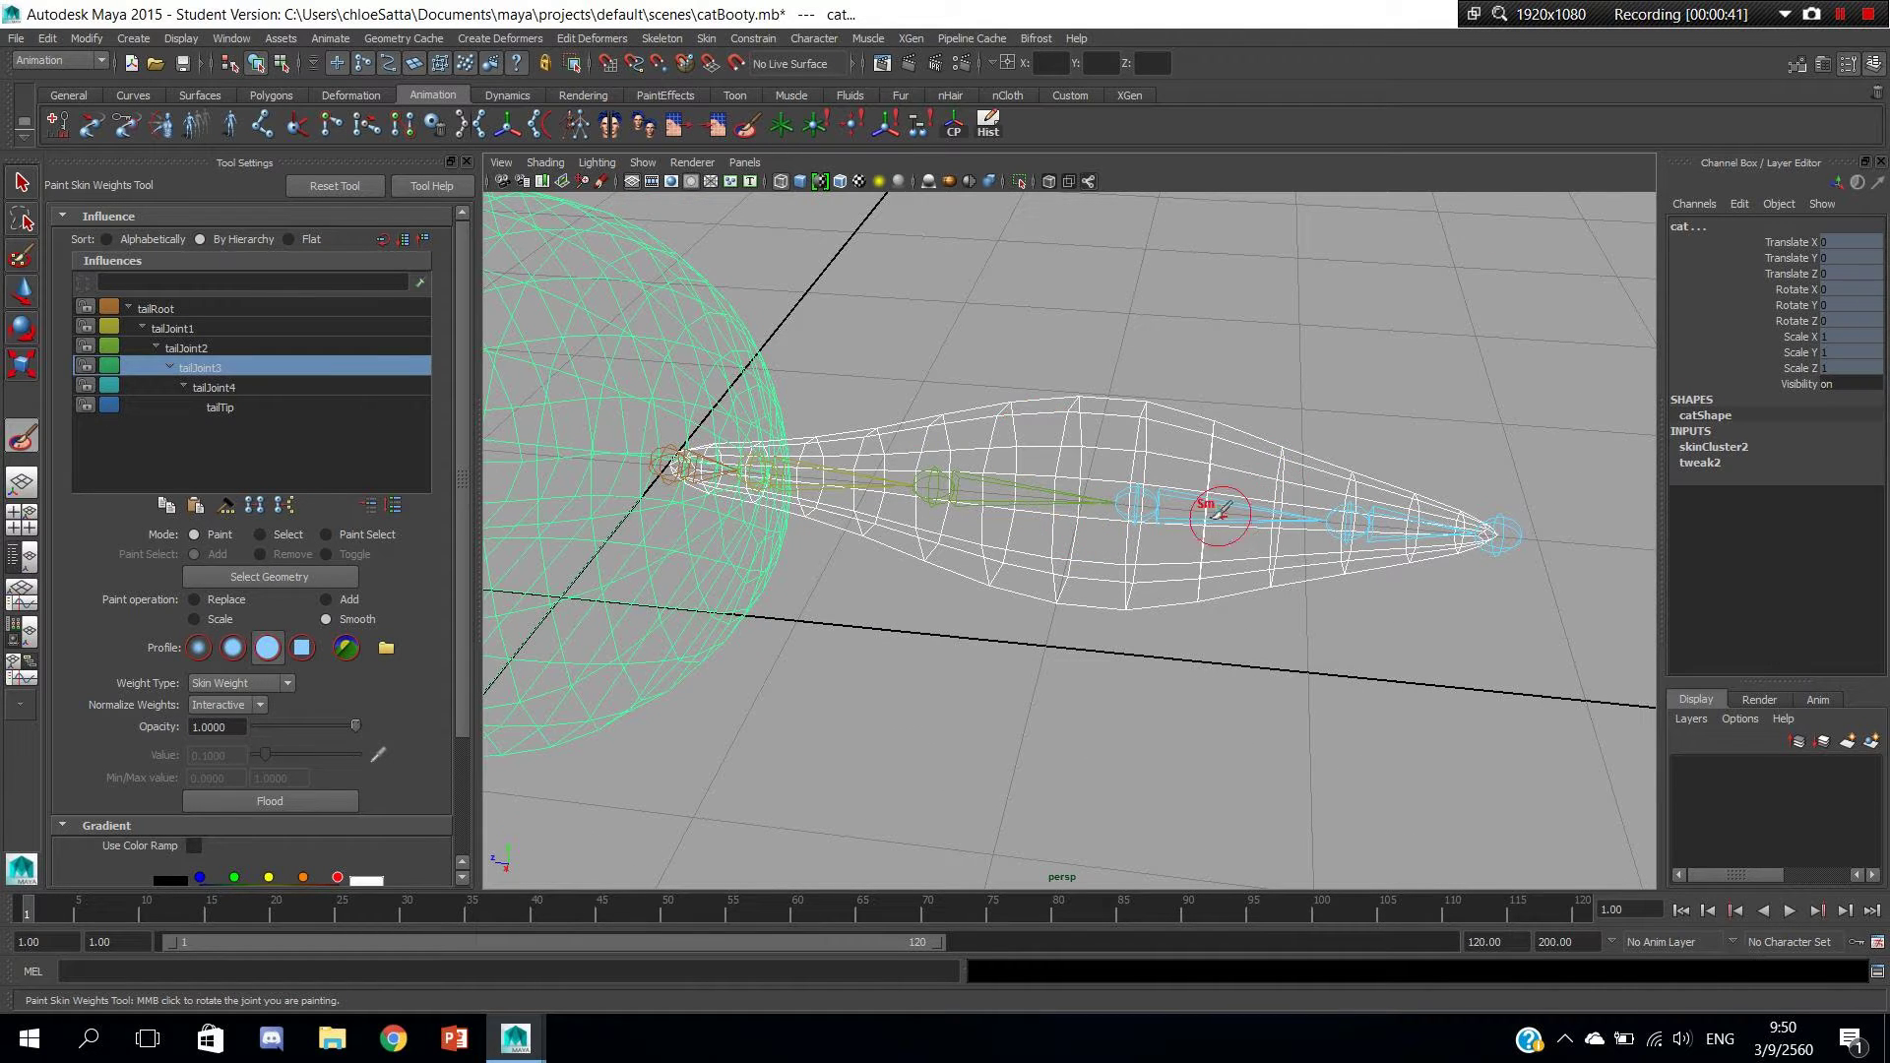
left_click(197, 347)
left_click(202, 367)
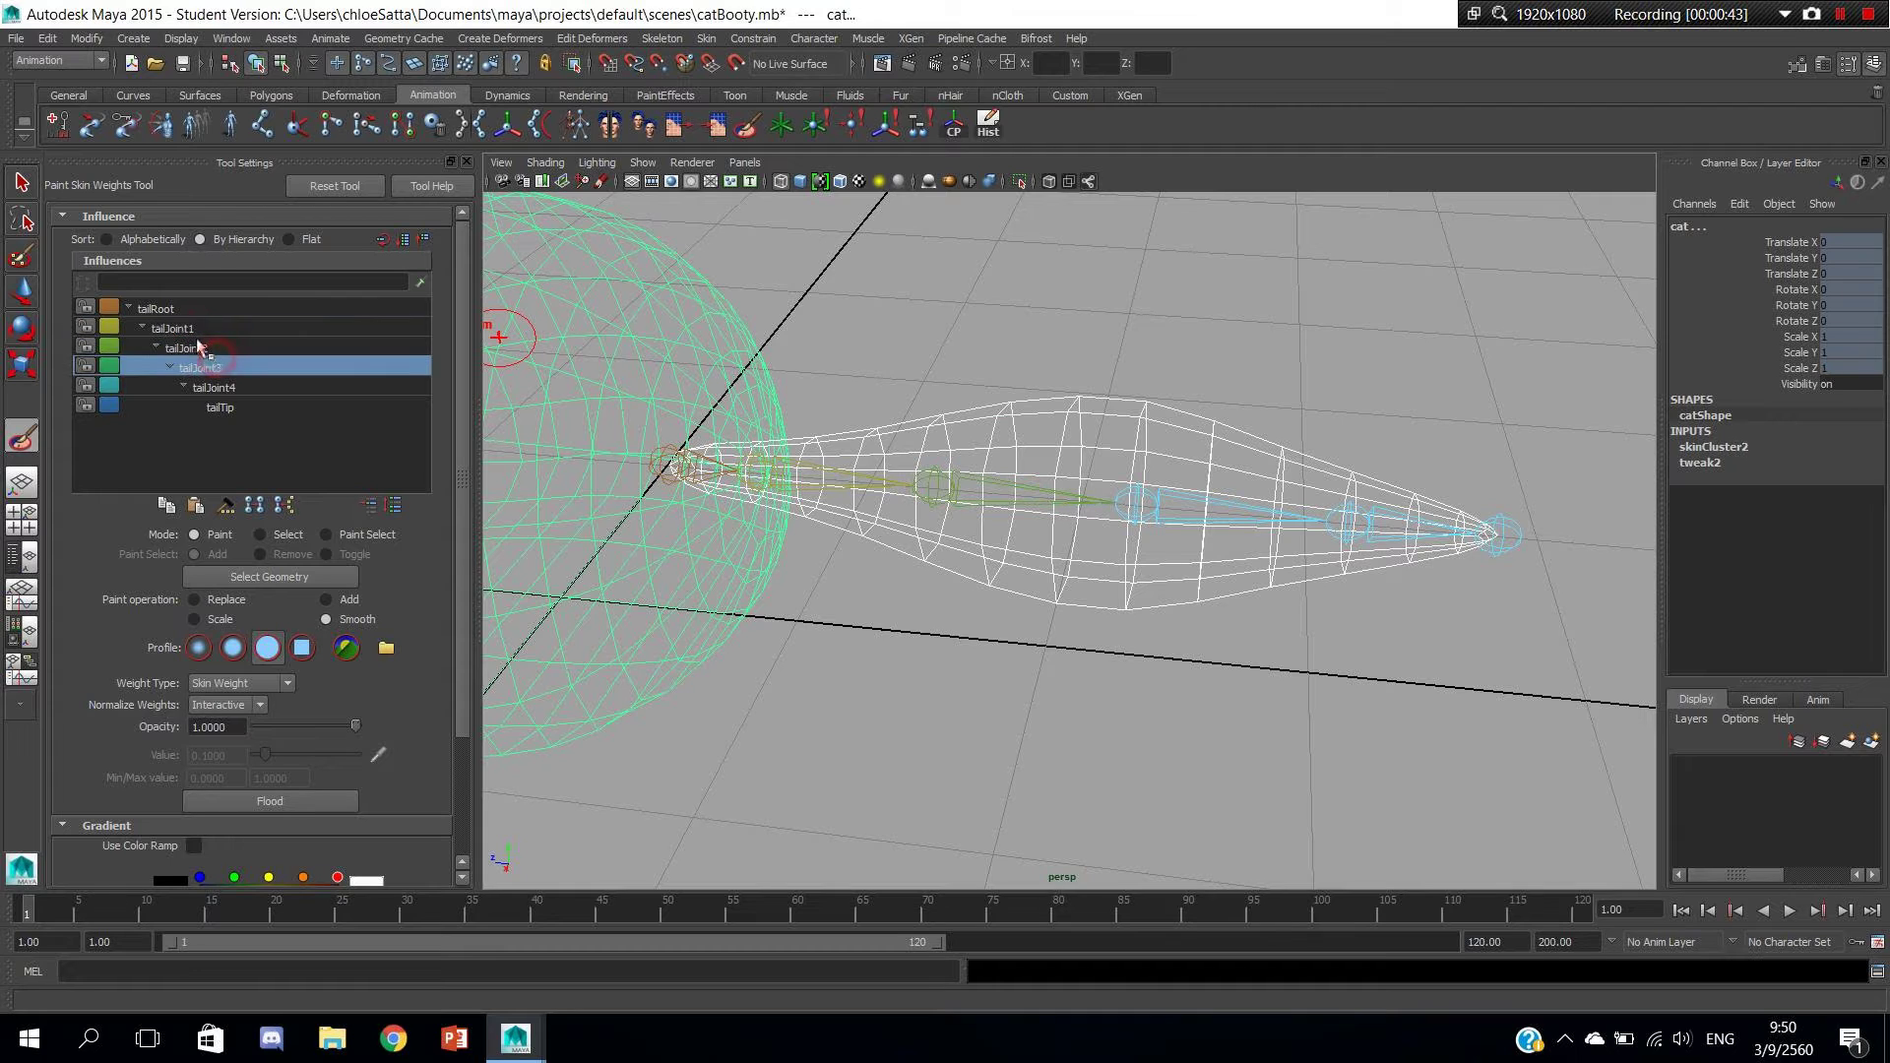
left_click(181, 330)
left_click(187, 347)
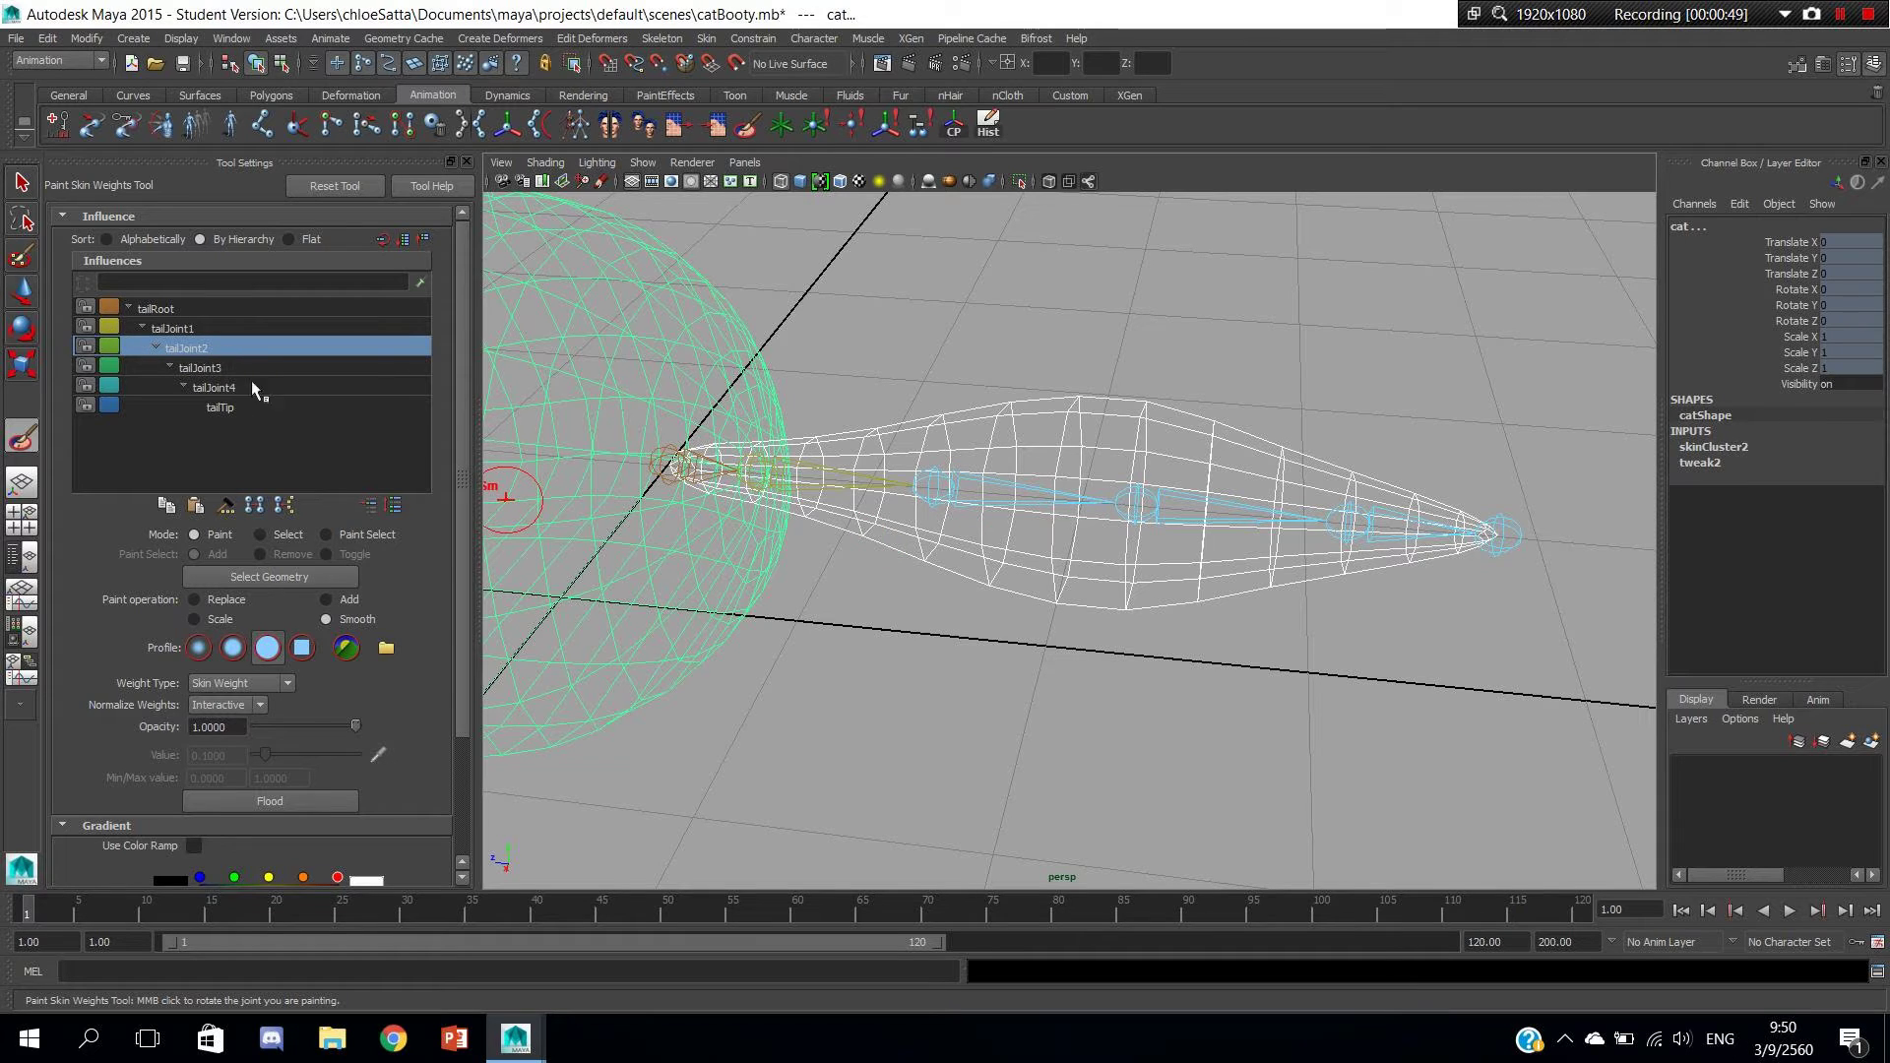
left_click_drag(1015, 571, 827, 541, "alt")
left_click_drag(979, 553, 904, 596, "alt")
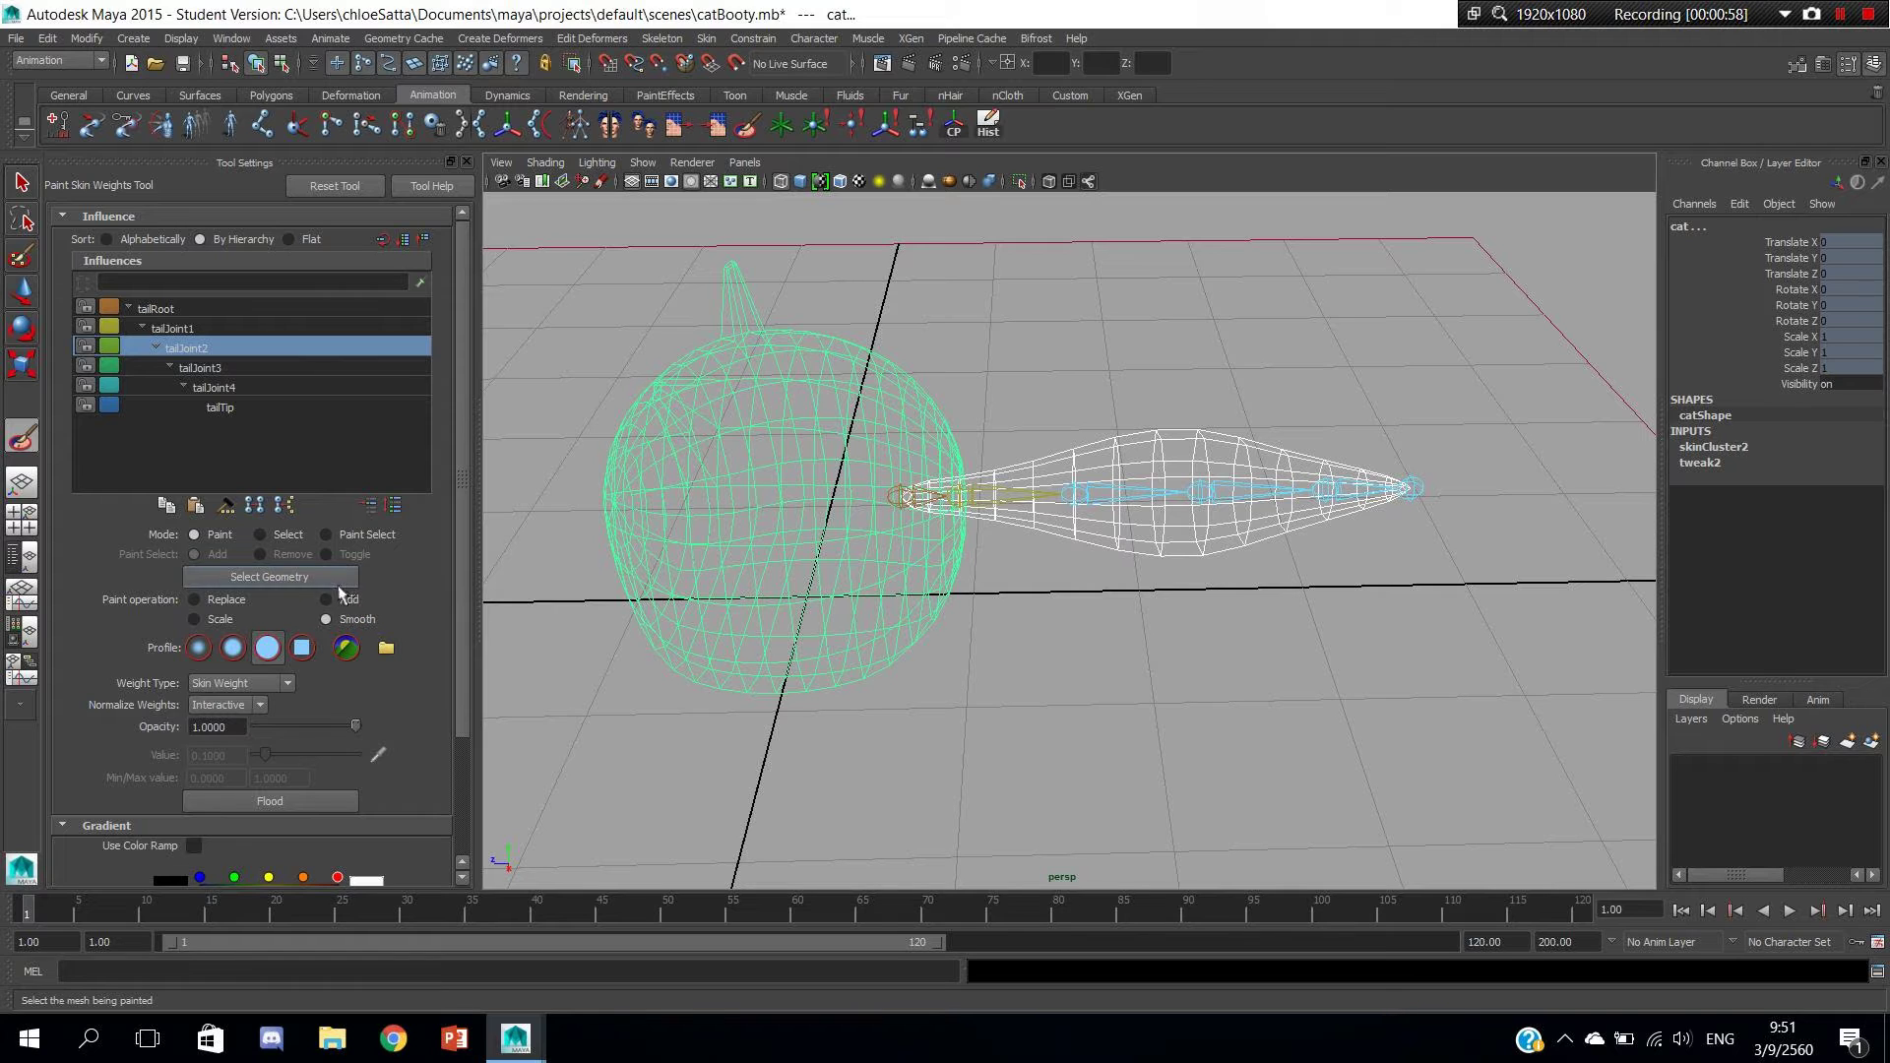
left_click_drag(692, 565, 807, 599, "alt")
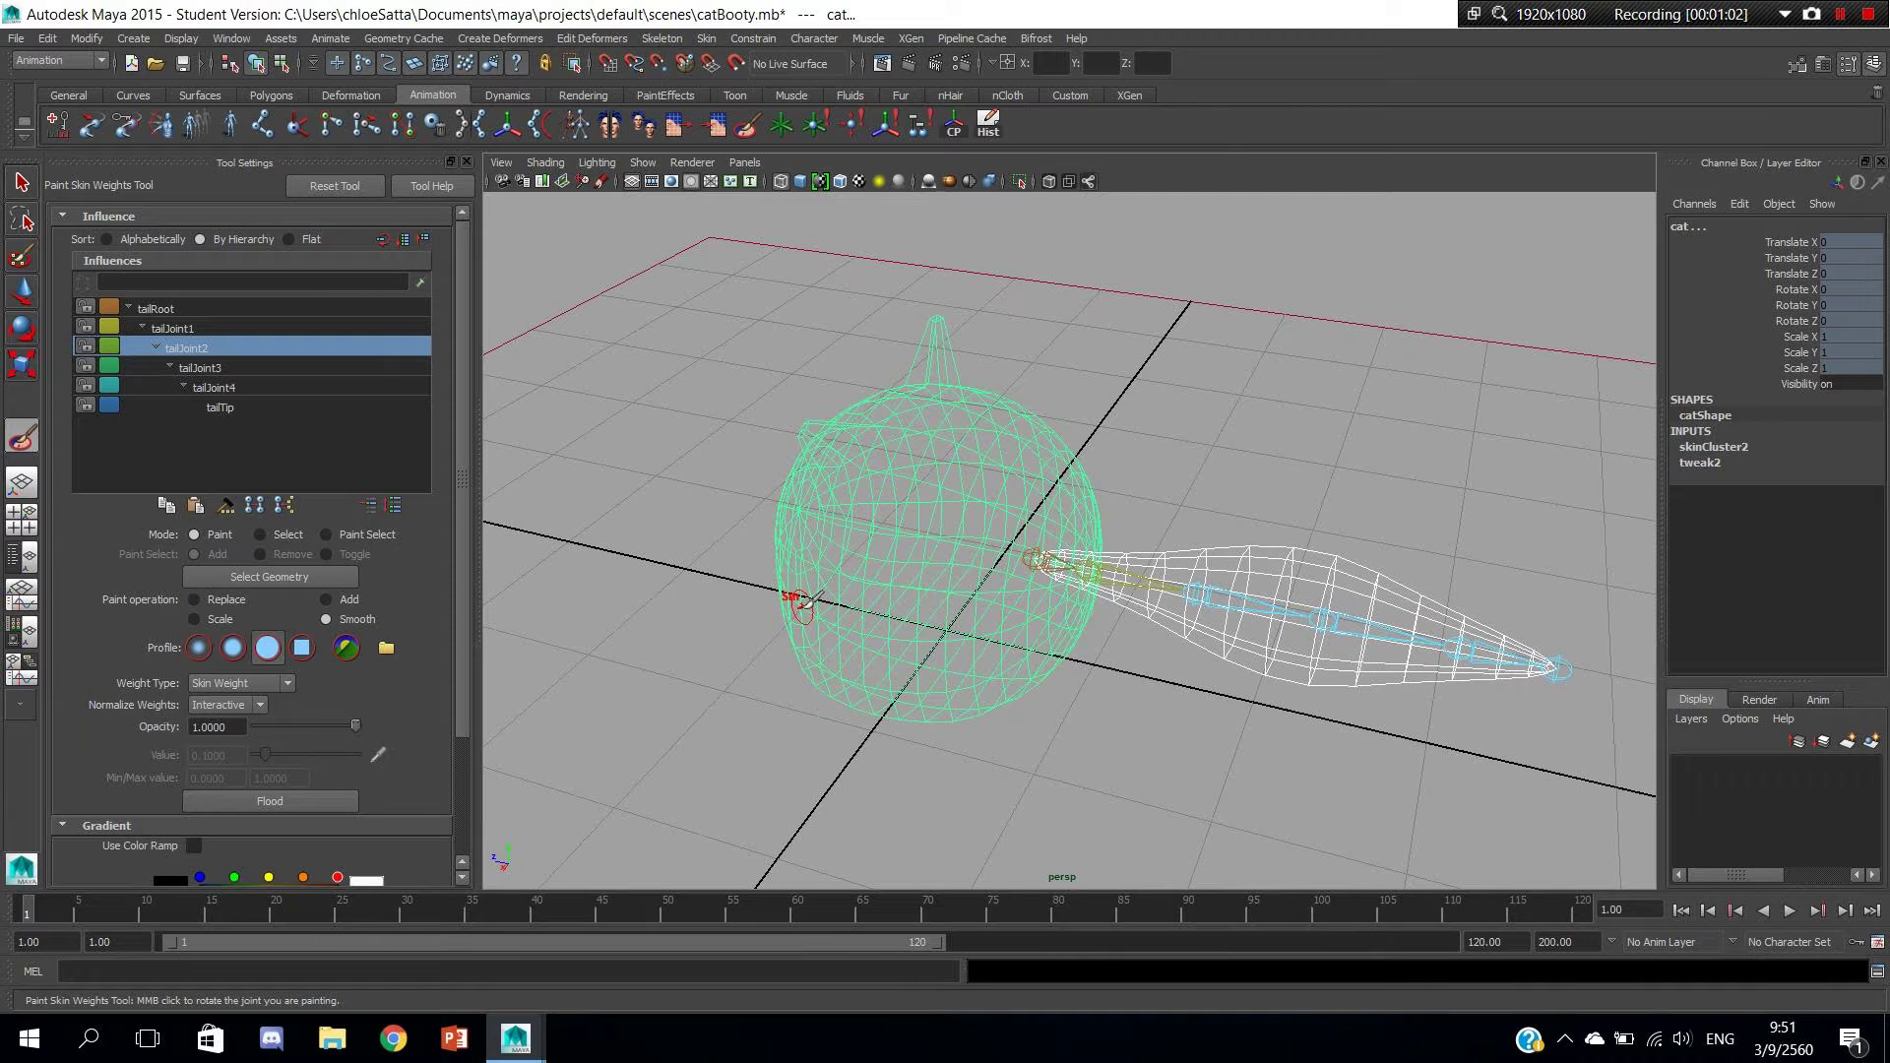
Switch to shaded display and compare tailJoint2 and tailJoint1 weights on the tail.
key("5")
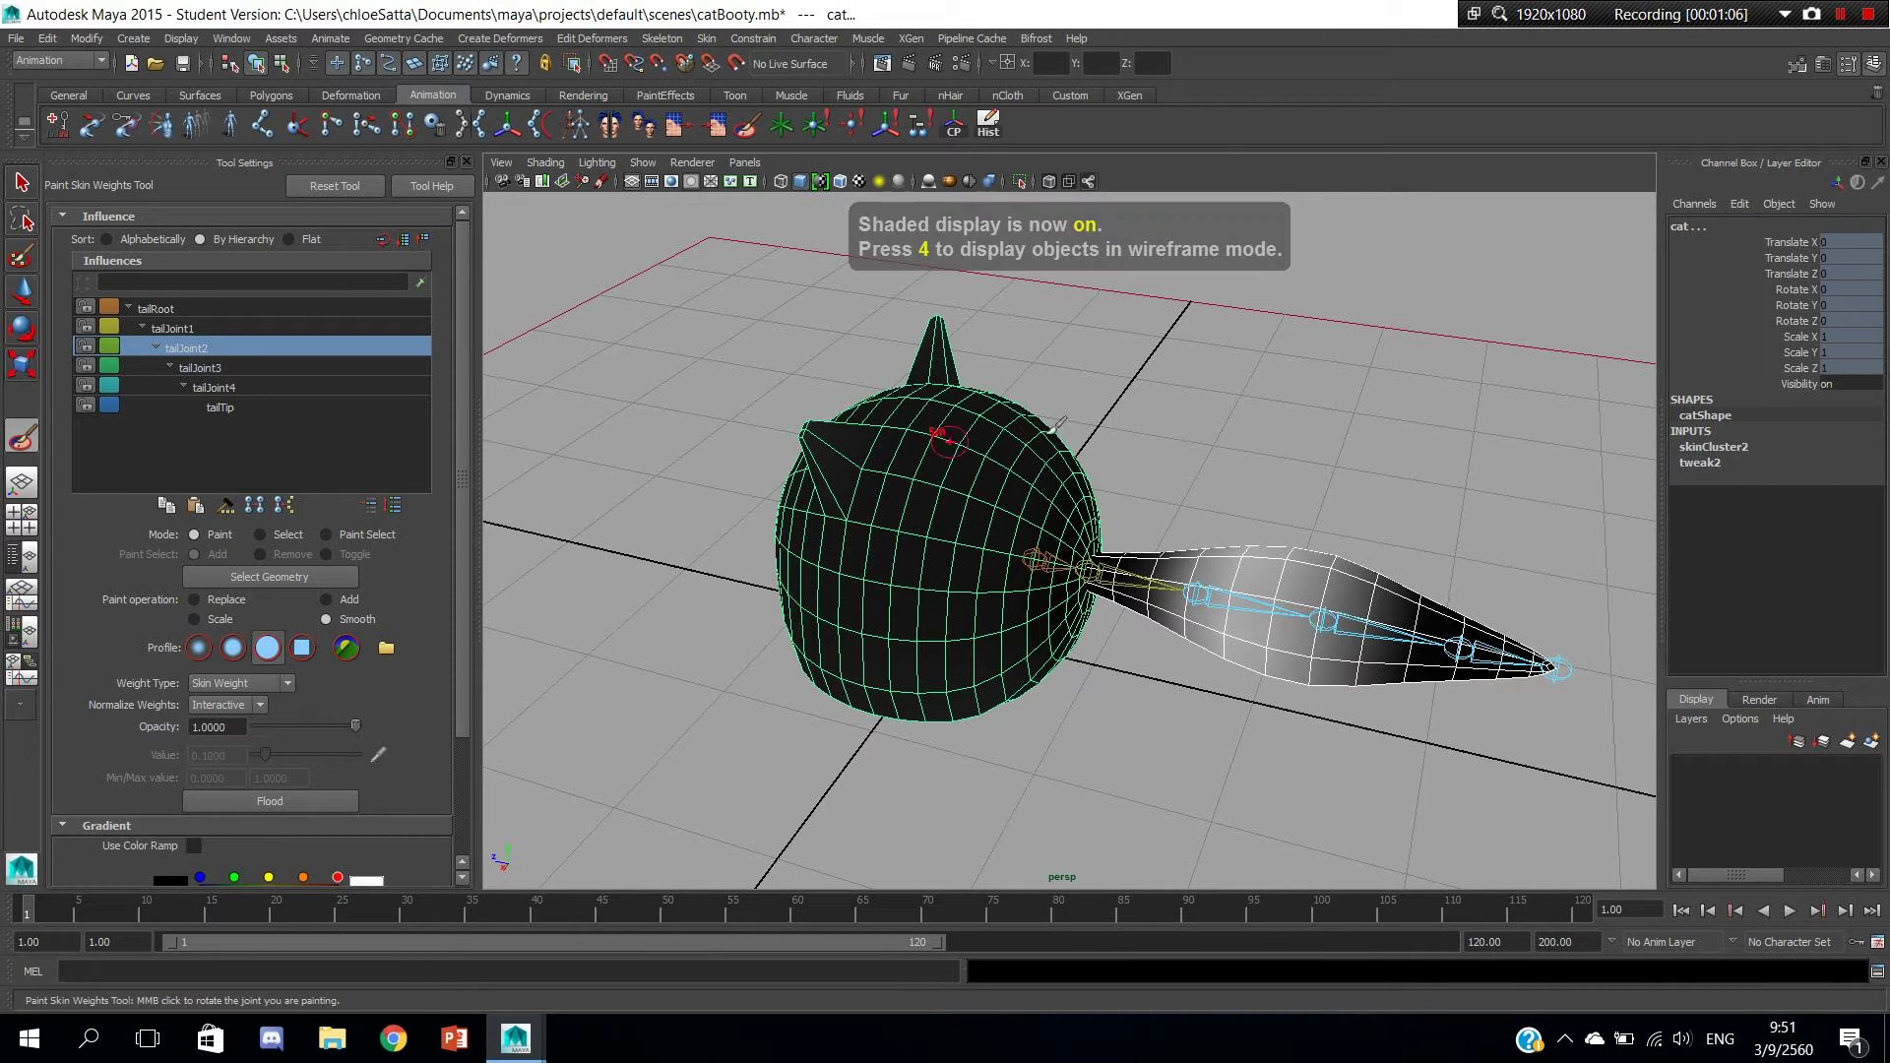
middle_click_drag(1116, 464, 1028, 440, "alt")
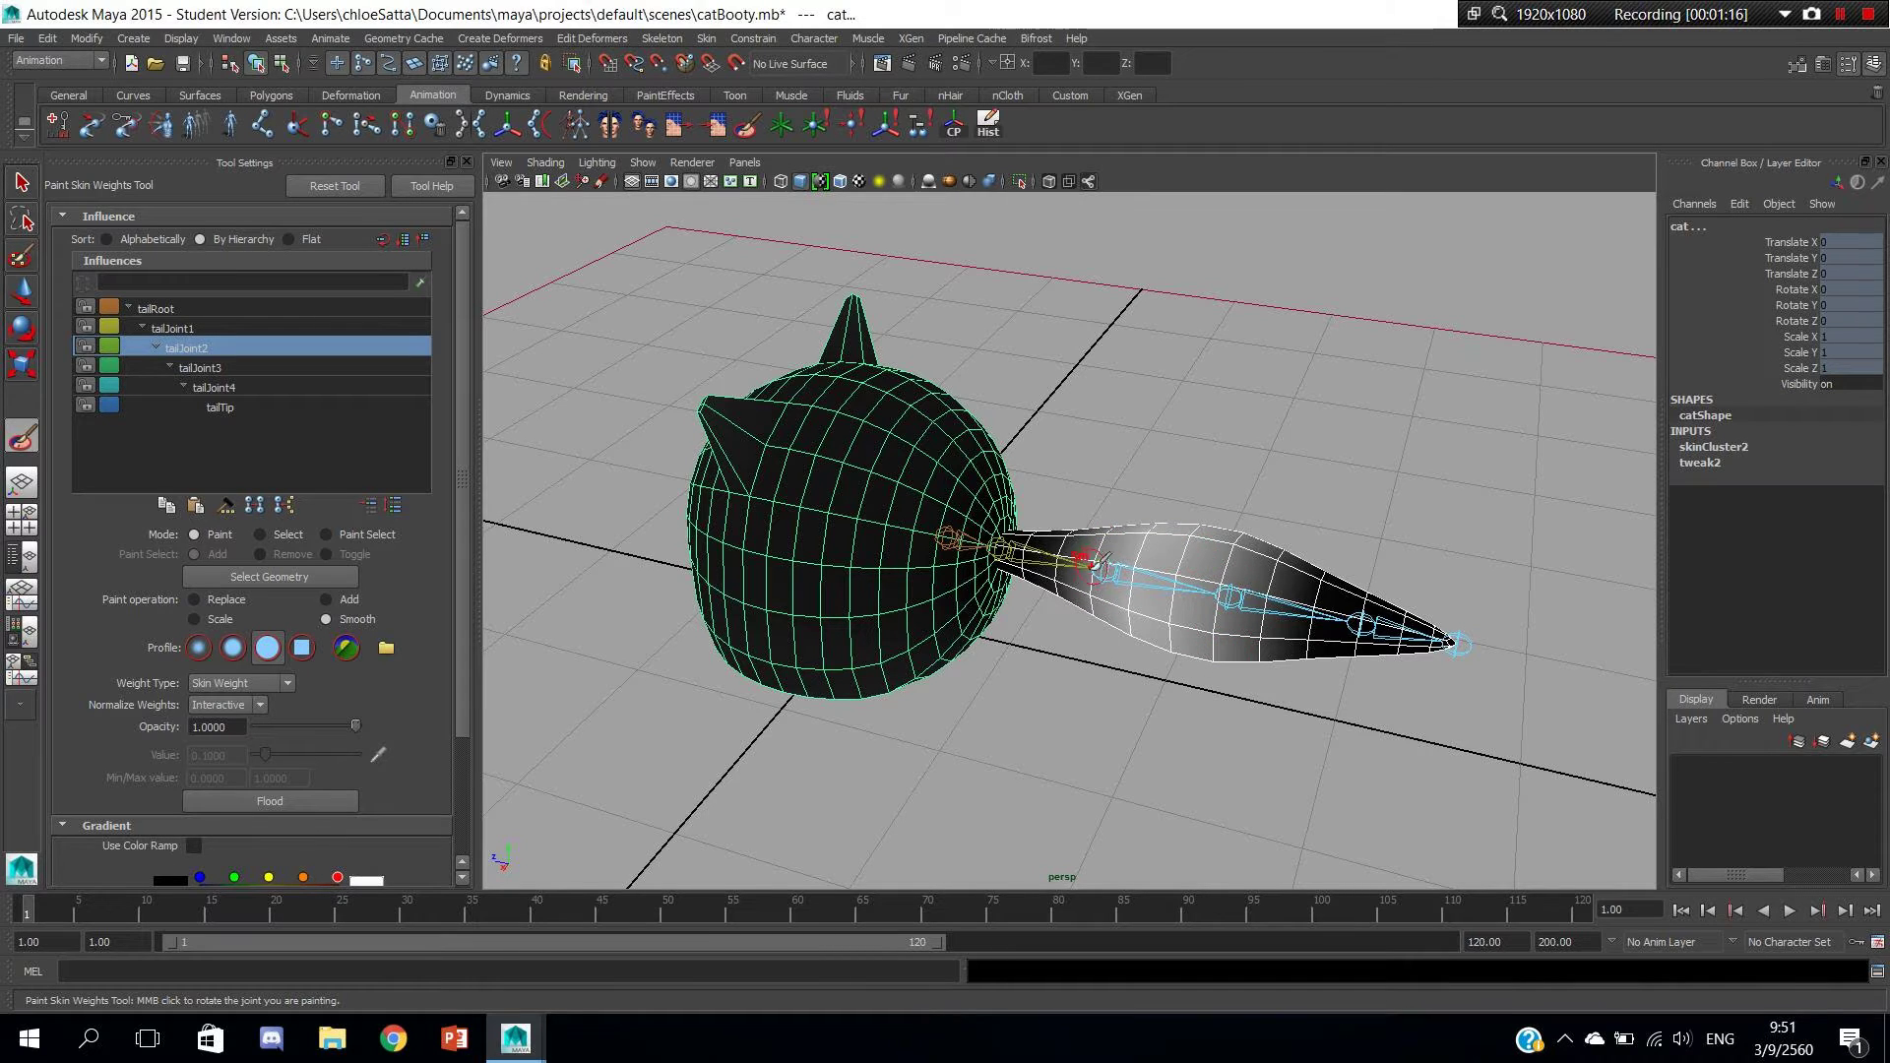
left_click_drag(1094, 619, 1139, 622, "alt")
right_click_drag(1139, 623, 1204, 682, "alt")
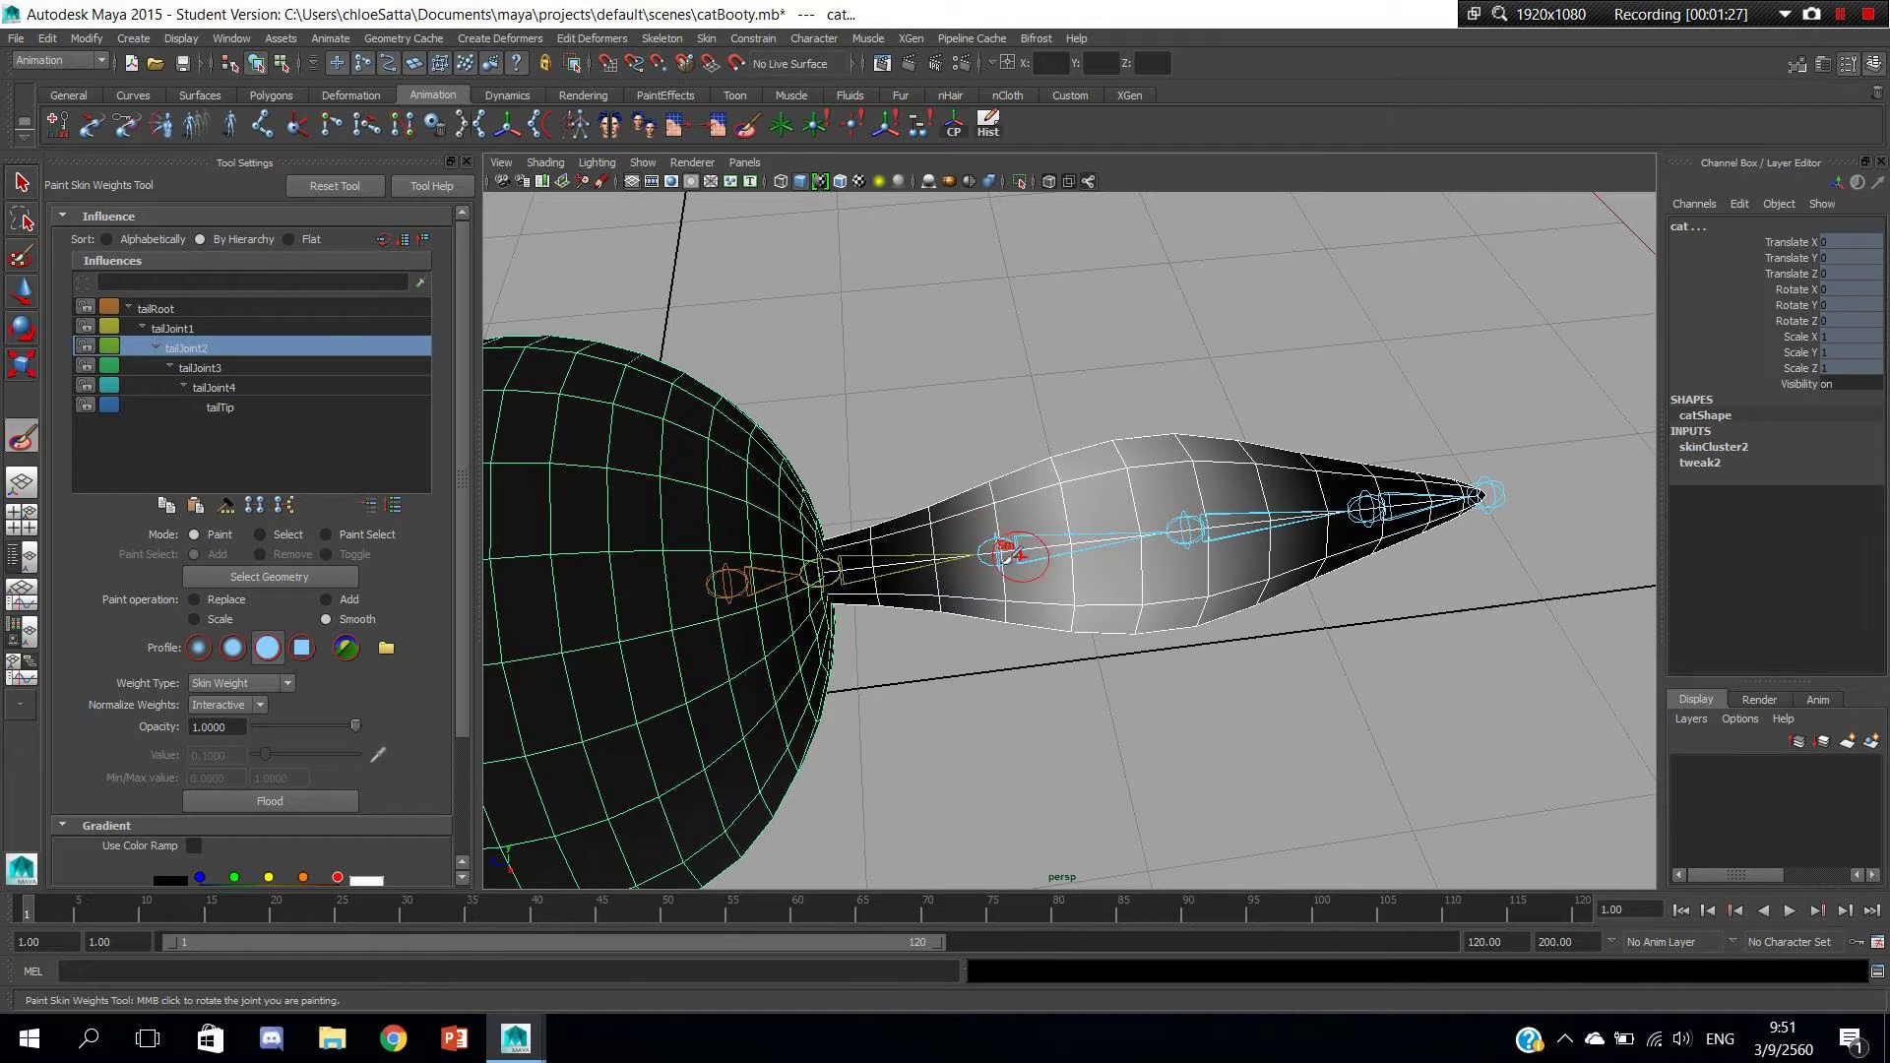
left_click(226, 408)
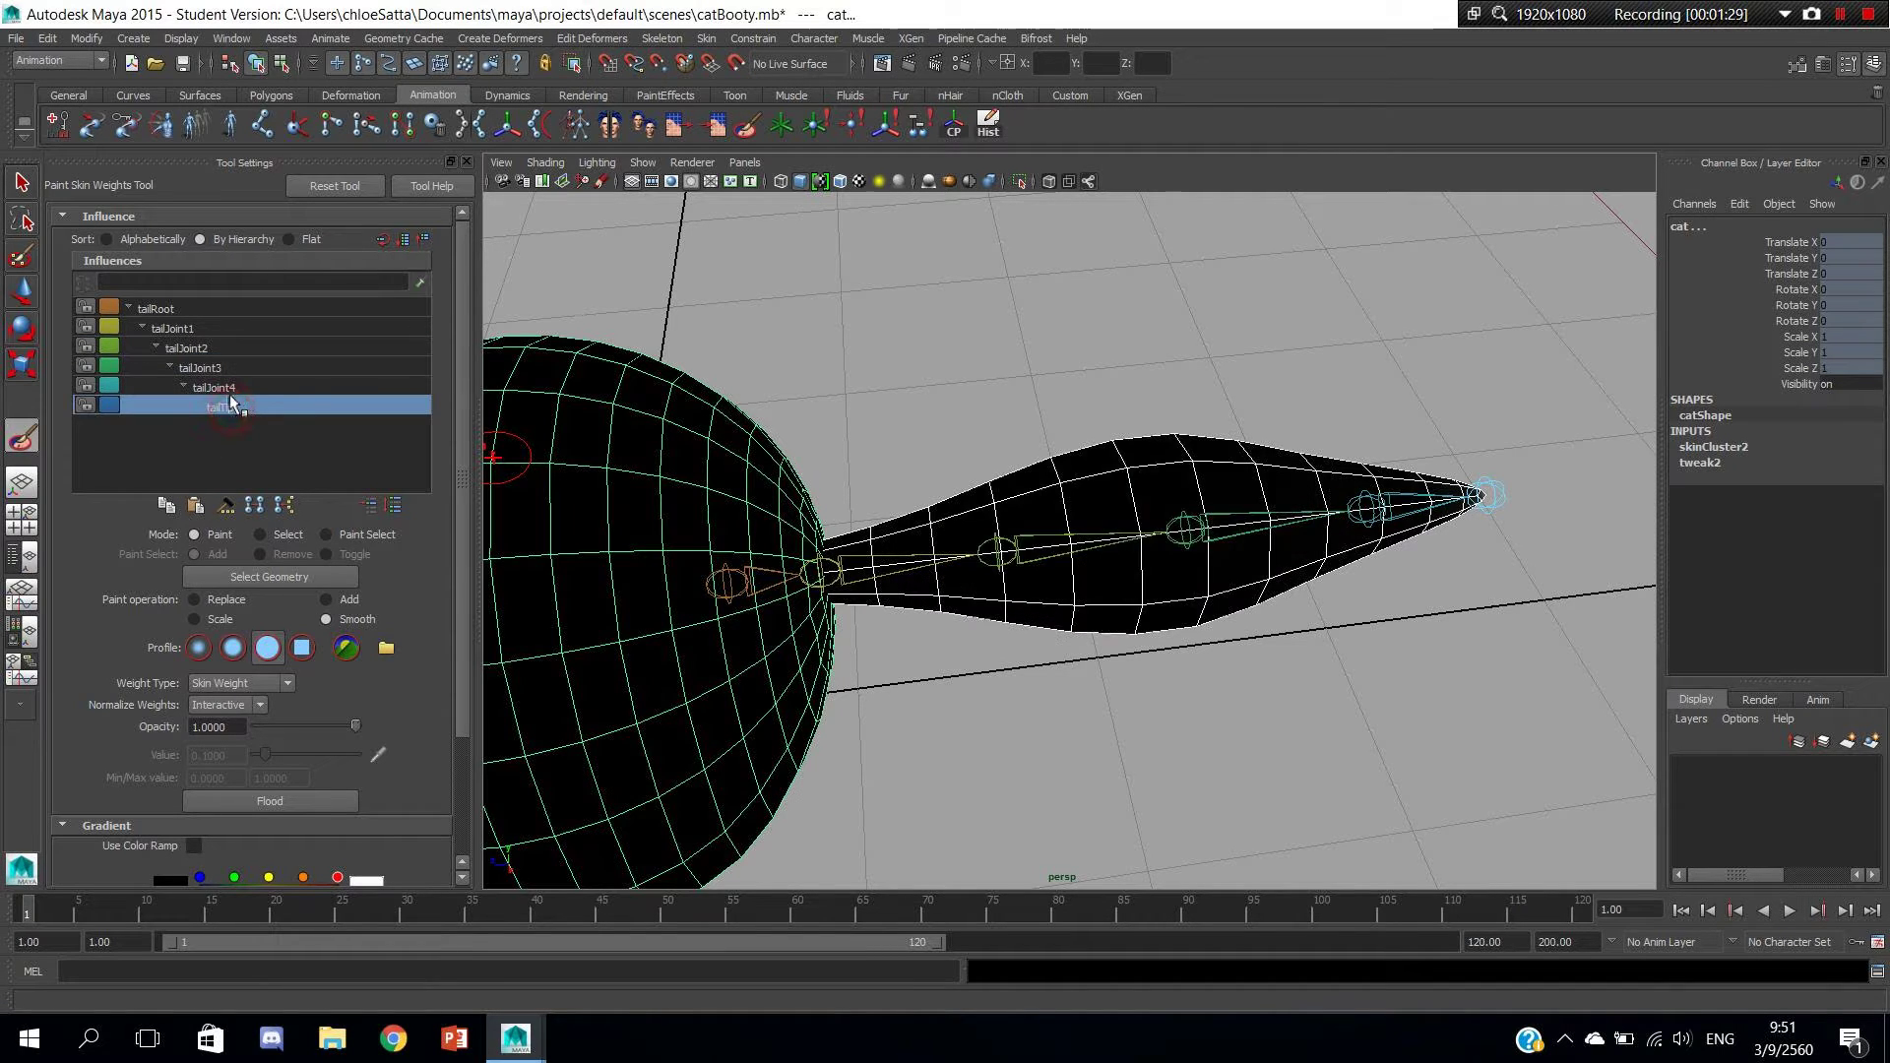
left_click(209, 369)
left_click(193, 328)
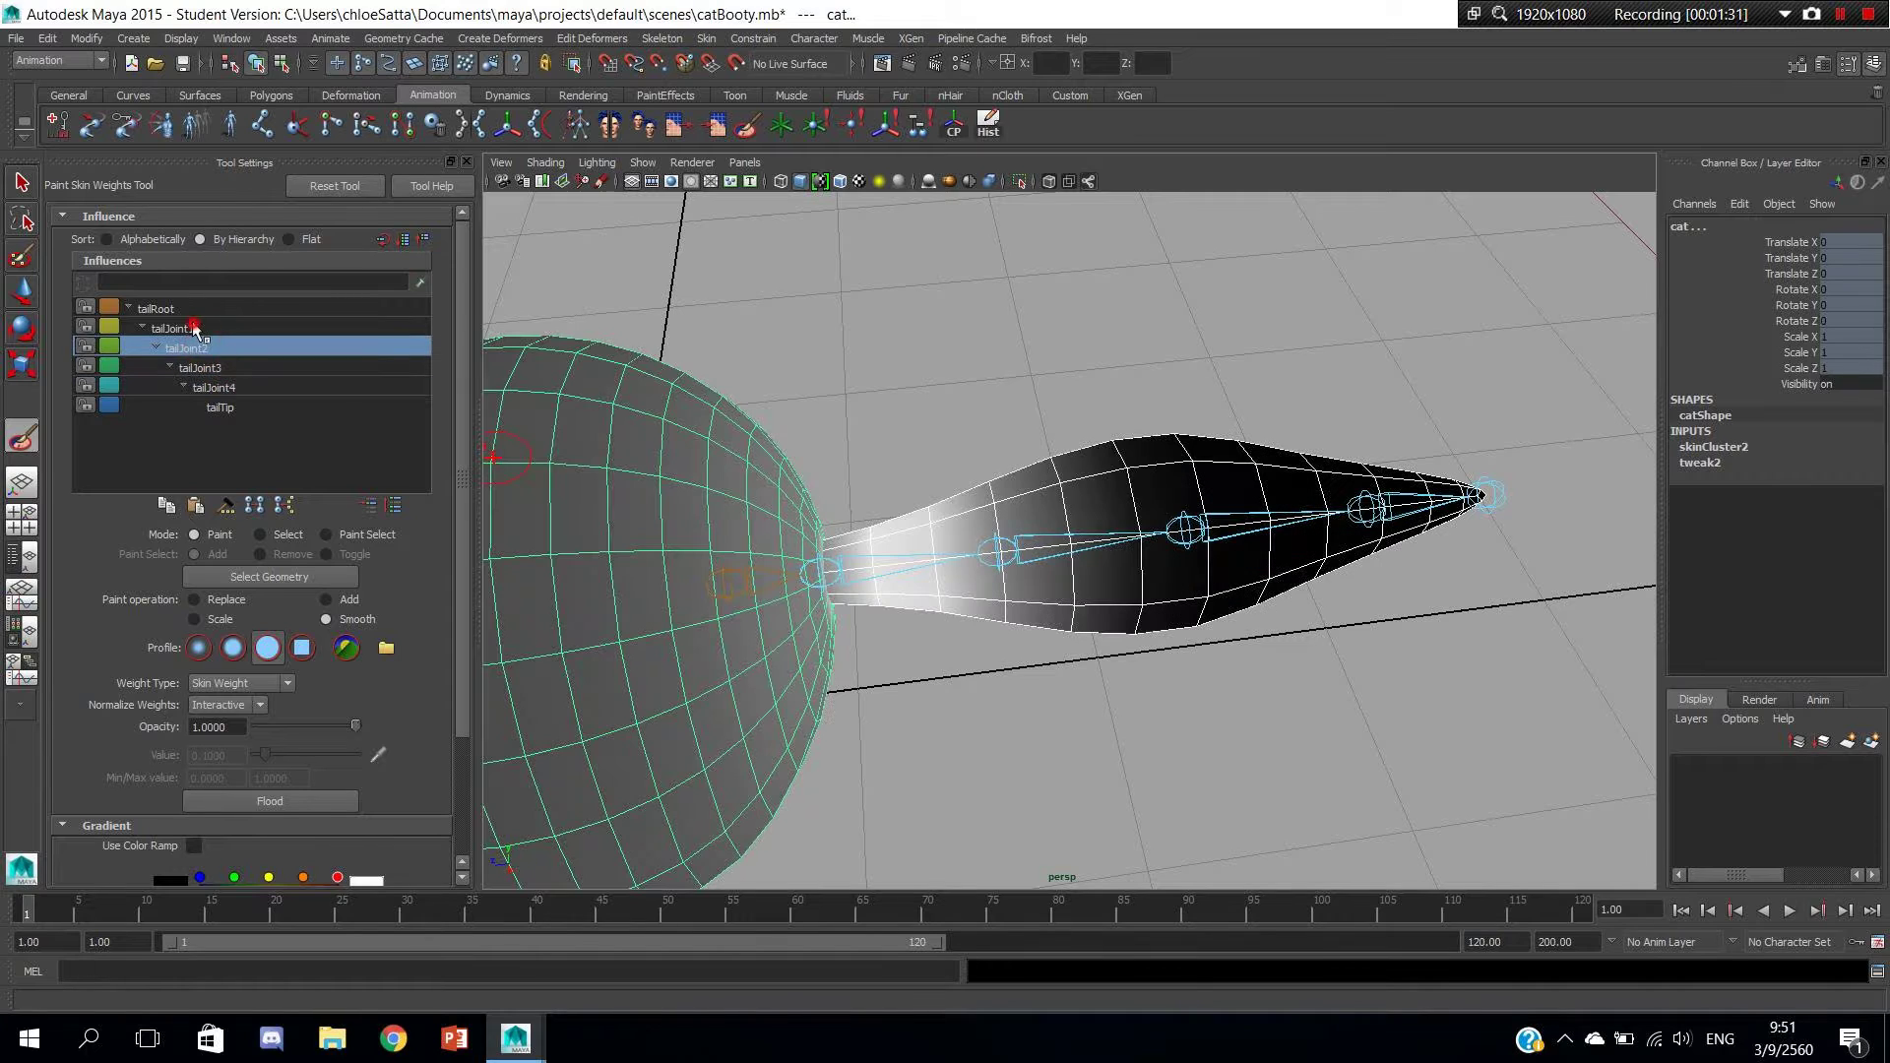
Make tailRoot the active influence and view its weights across the whole cat.
scroll(650, 402, "down", 3)
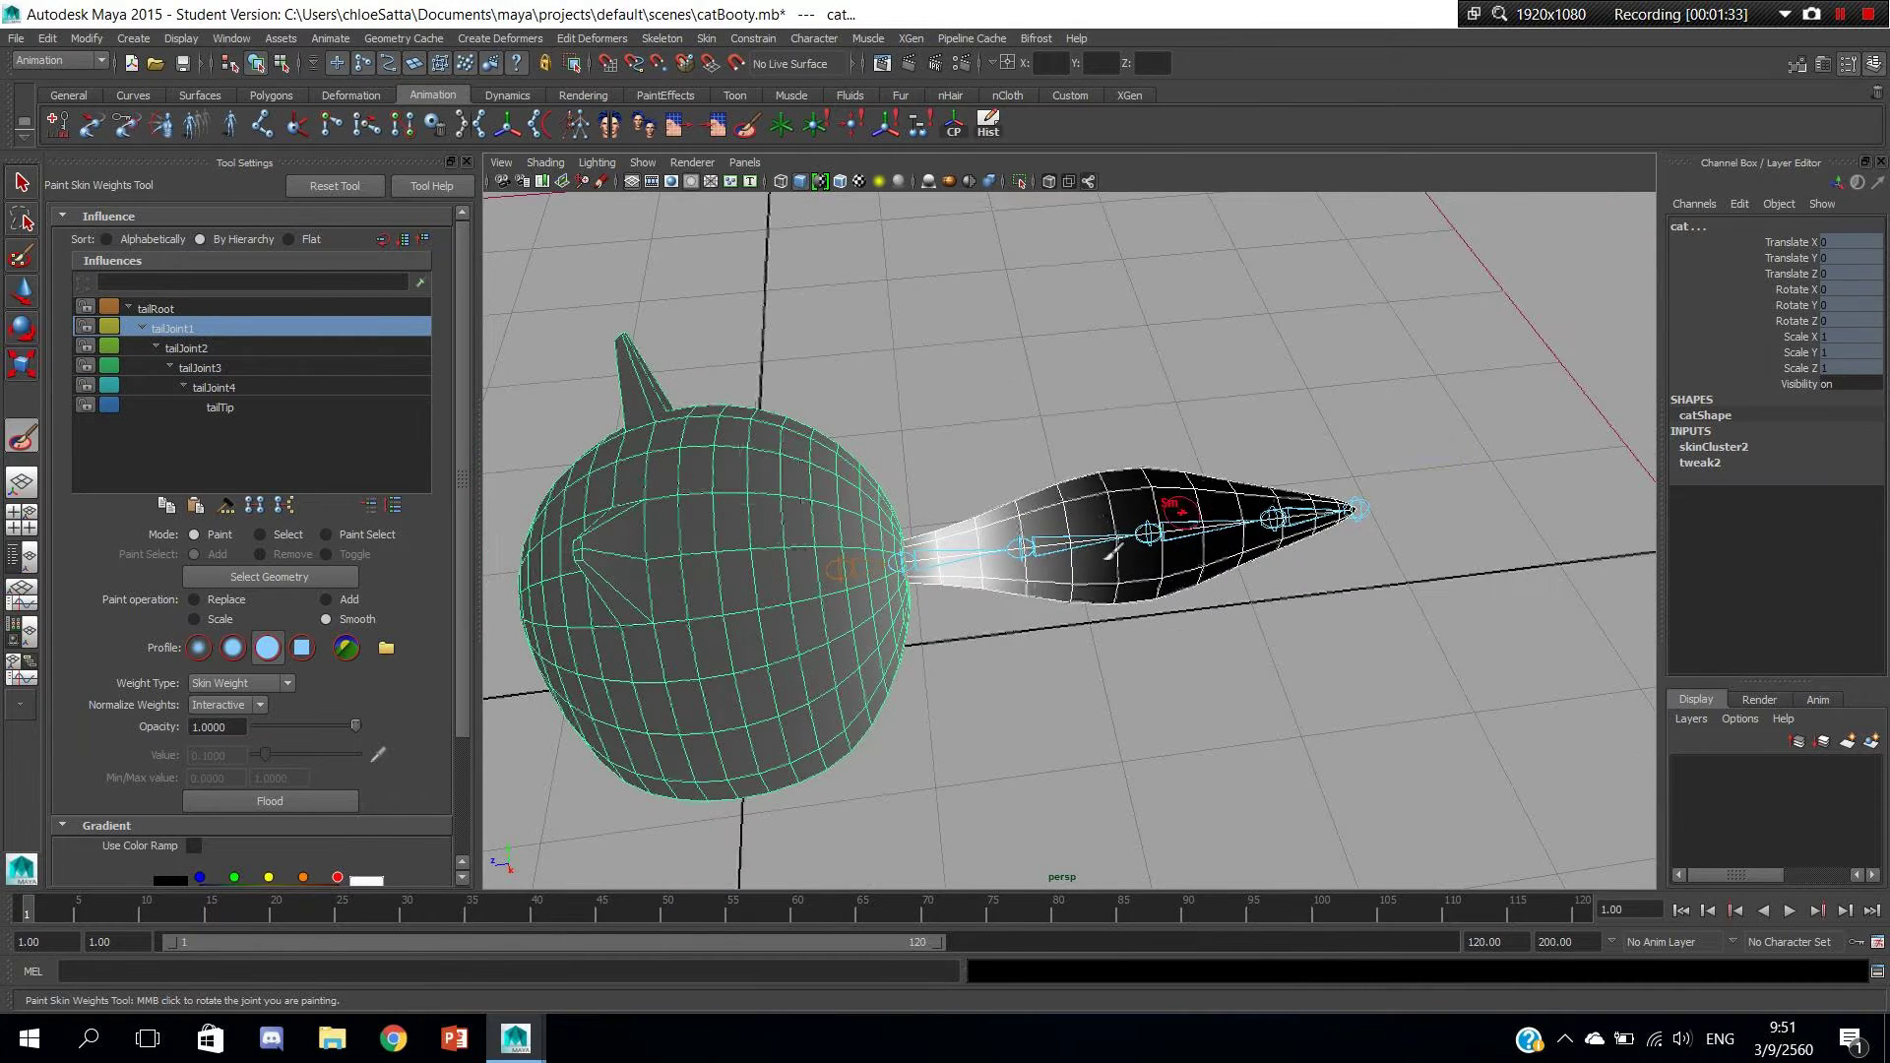
left_click_drag(690, 423, 834, 533, "alt")
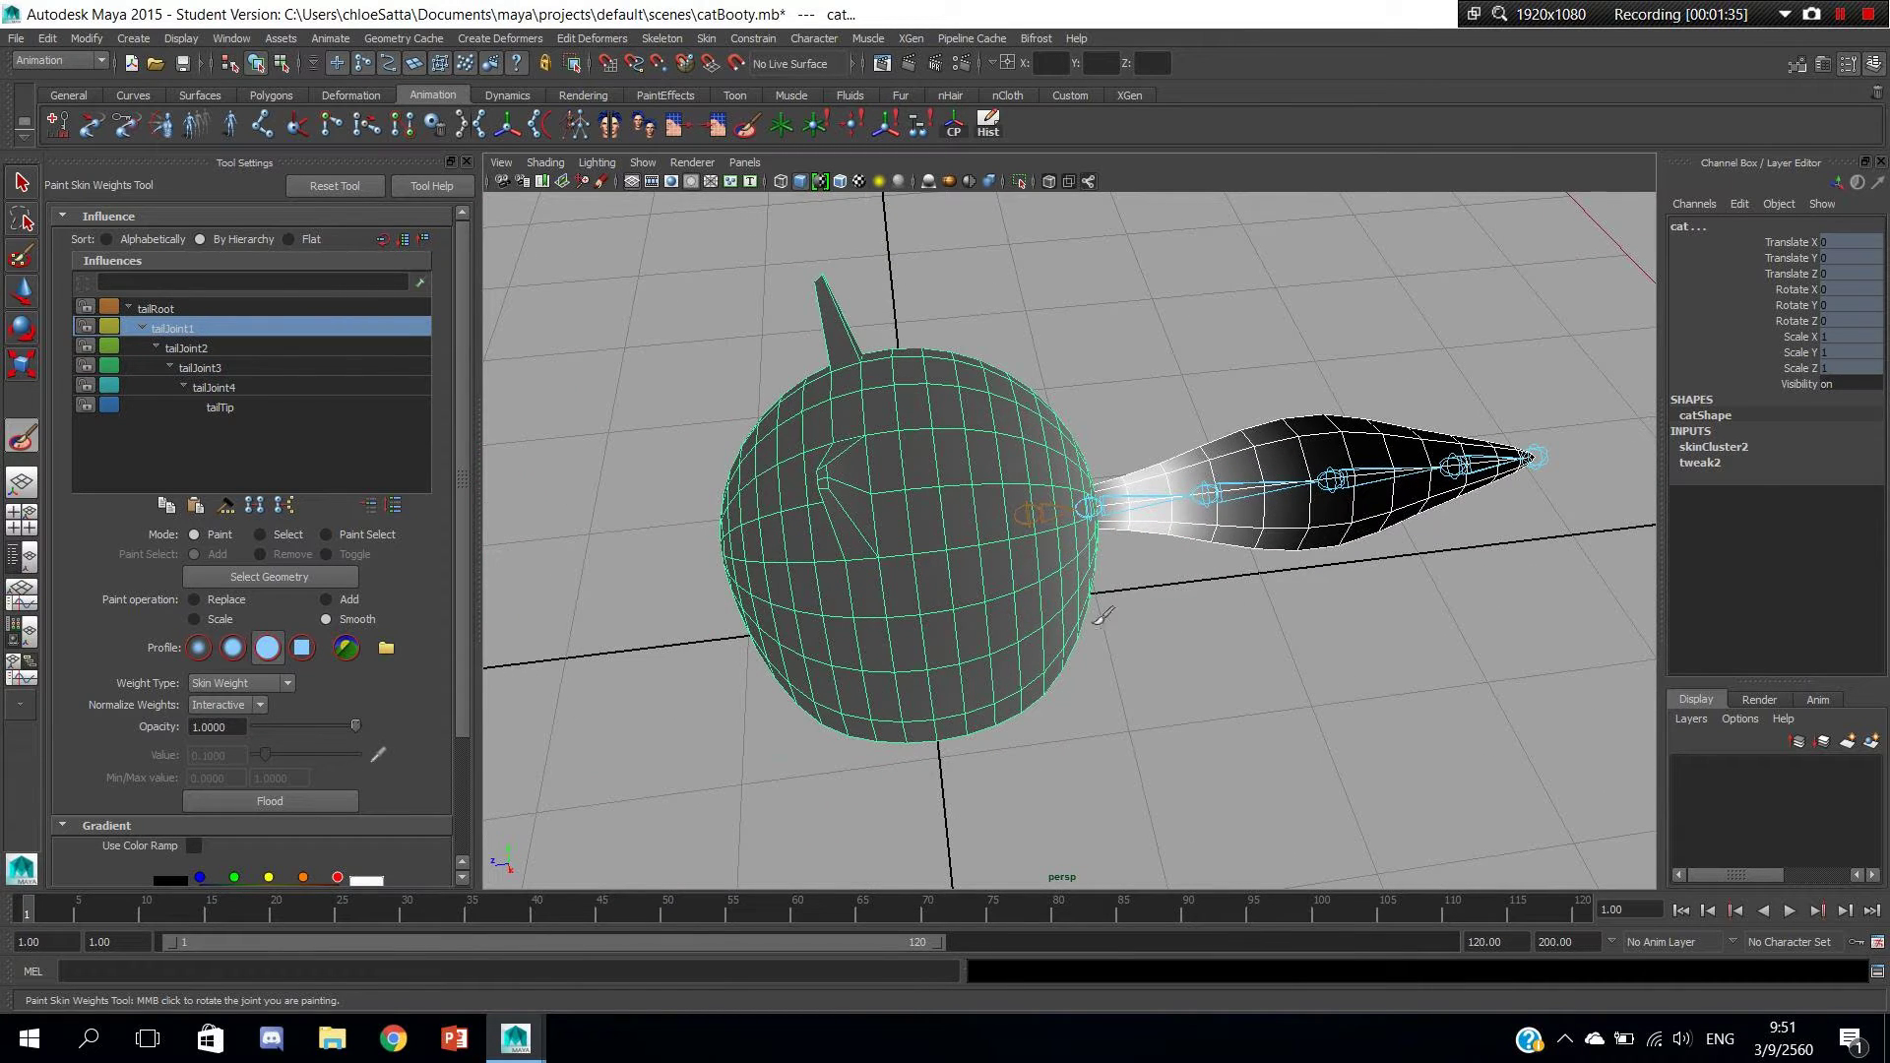
left_click_drag(1103, 613, 1040, 583, "alt")
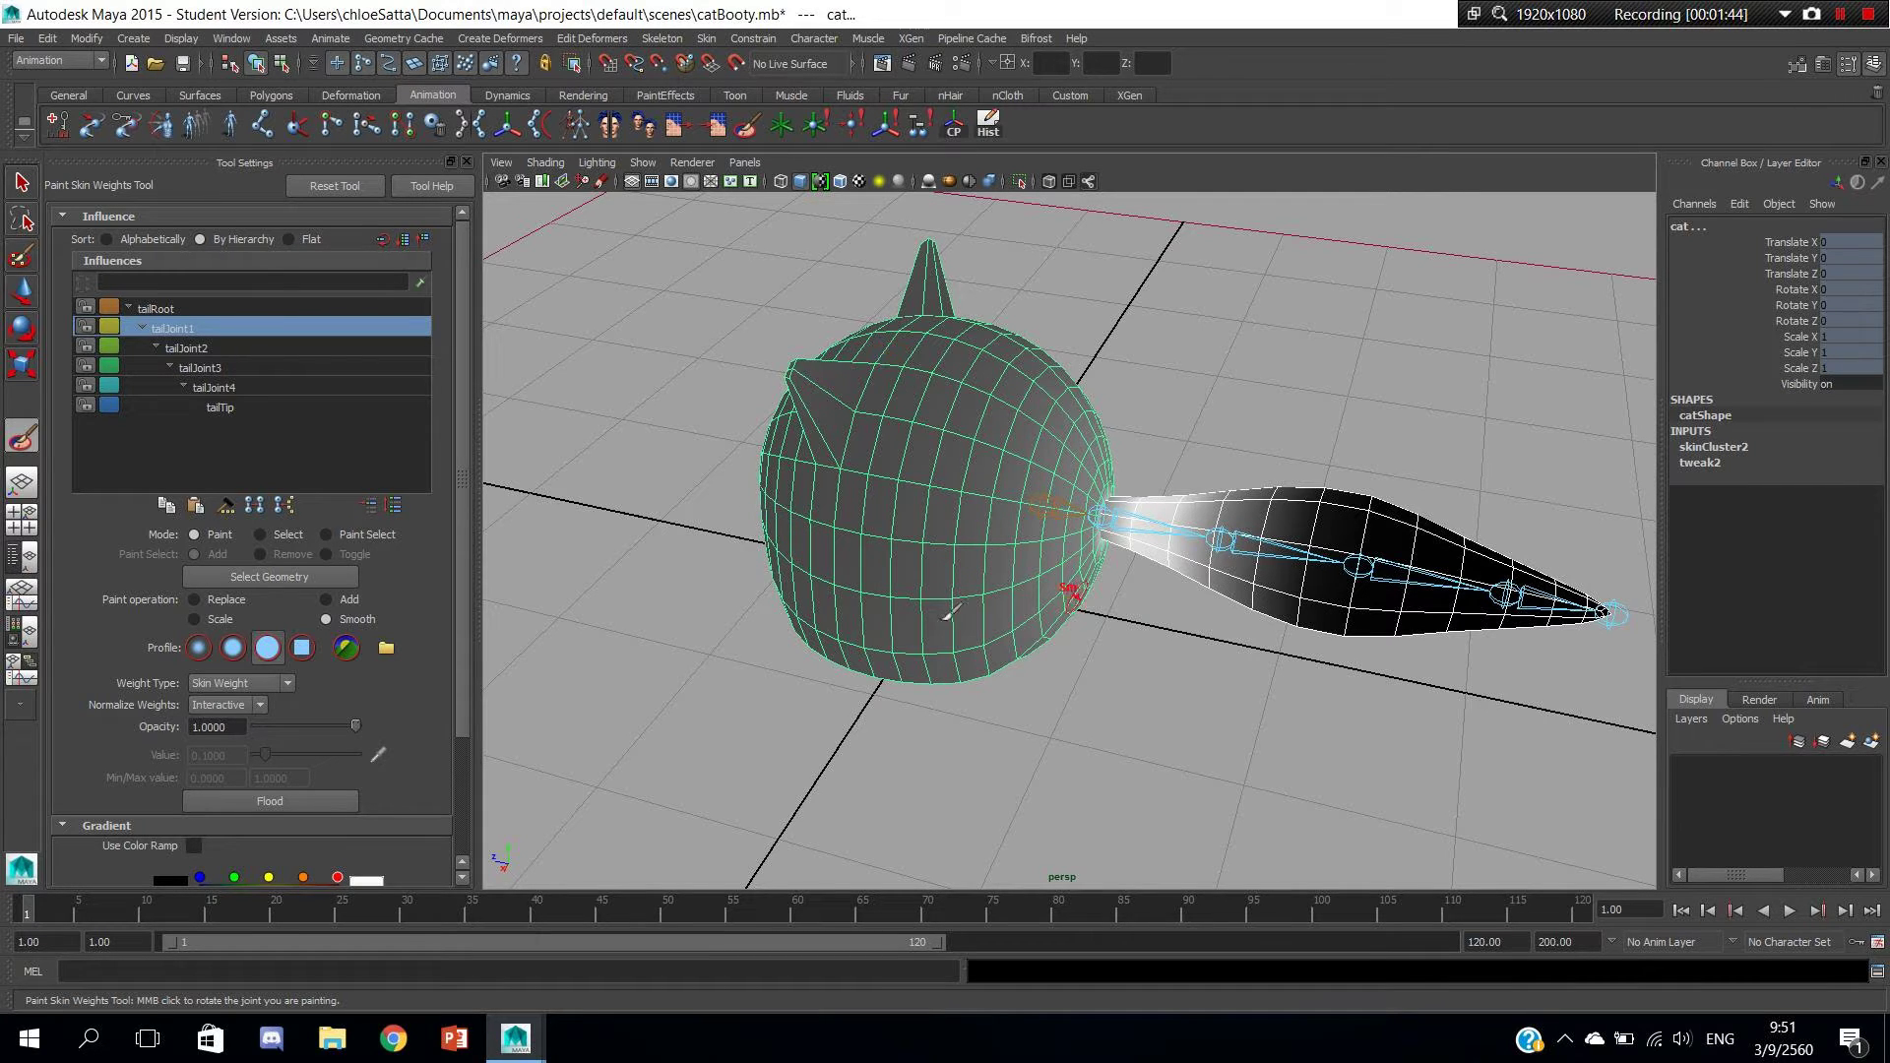
mouse_move(998, 522)
left_mouse_down("alt")
mouse_move(986, 579)
mouse_move(962, 574)
mouse_move(1108, 601)
left_mouse_up("alt")
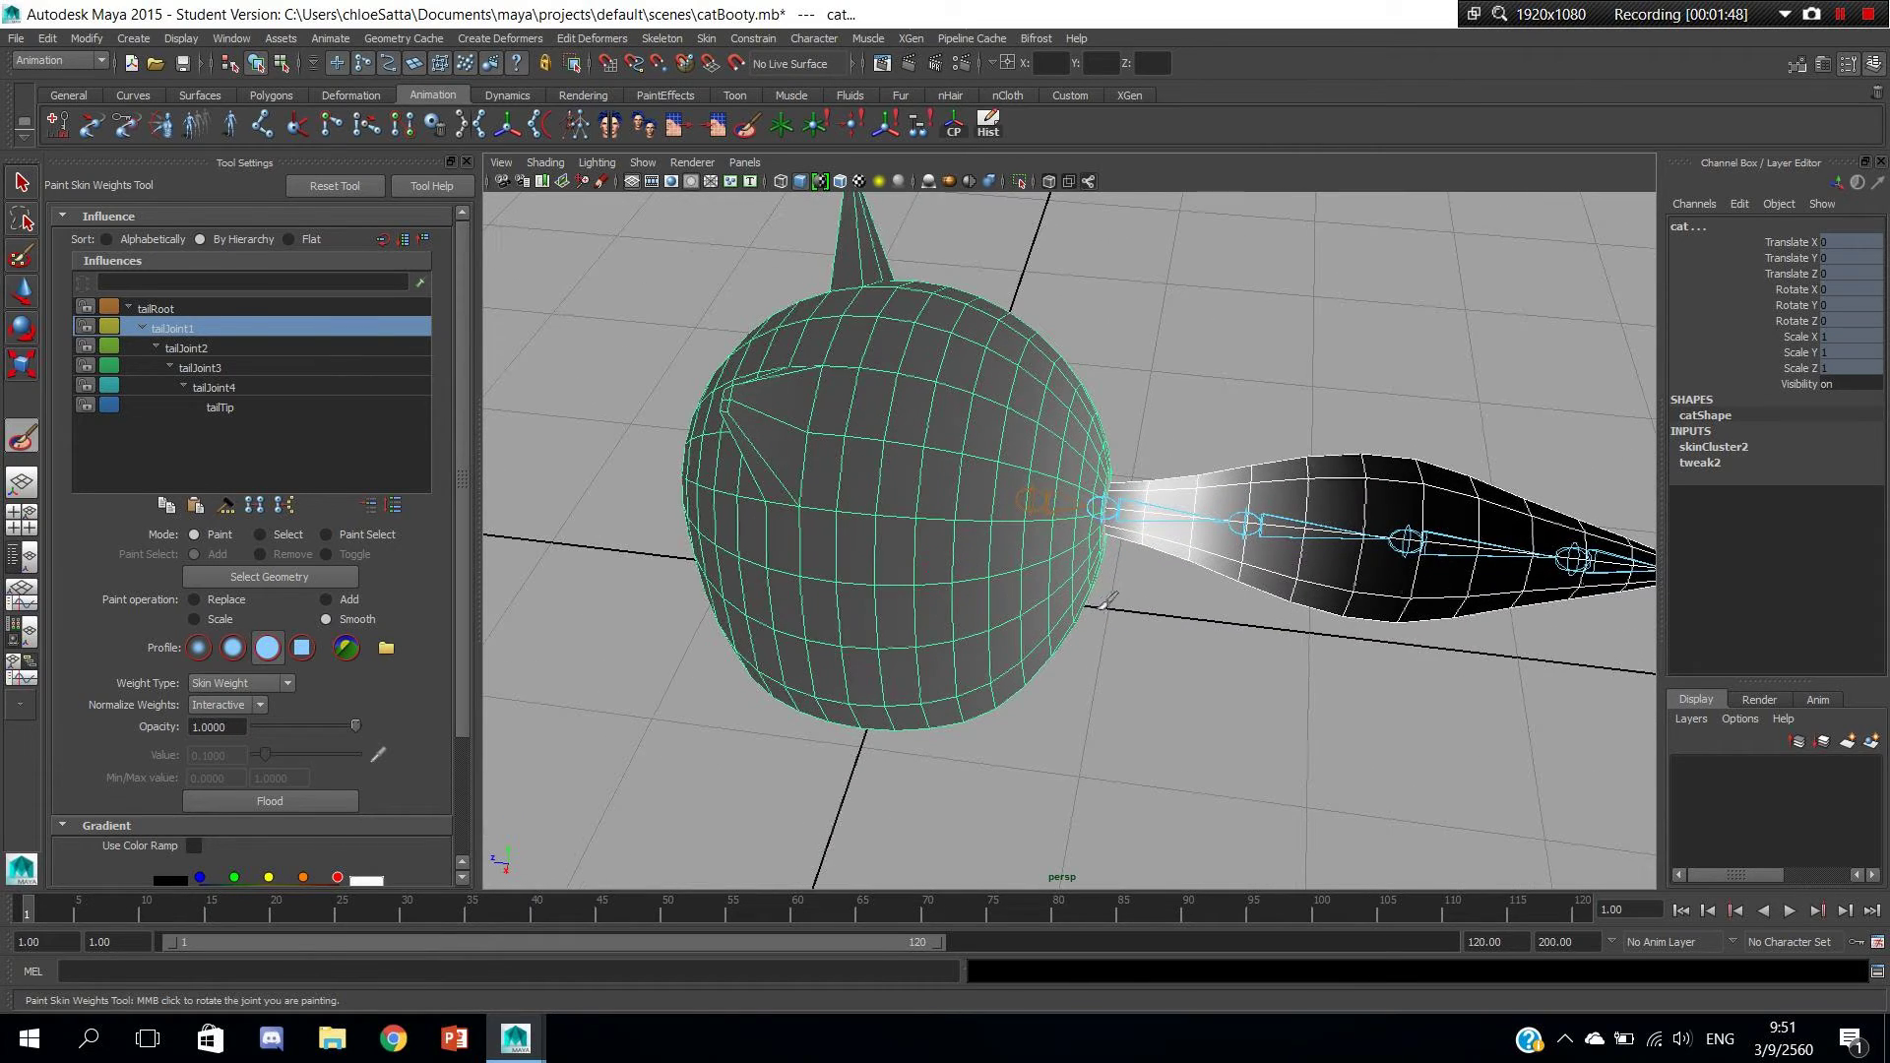
left_click(163, 310)
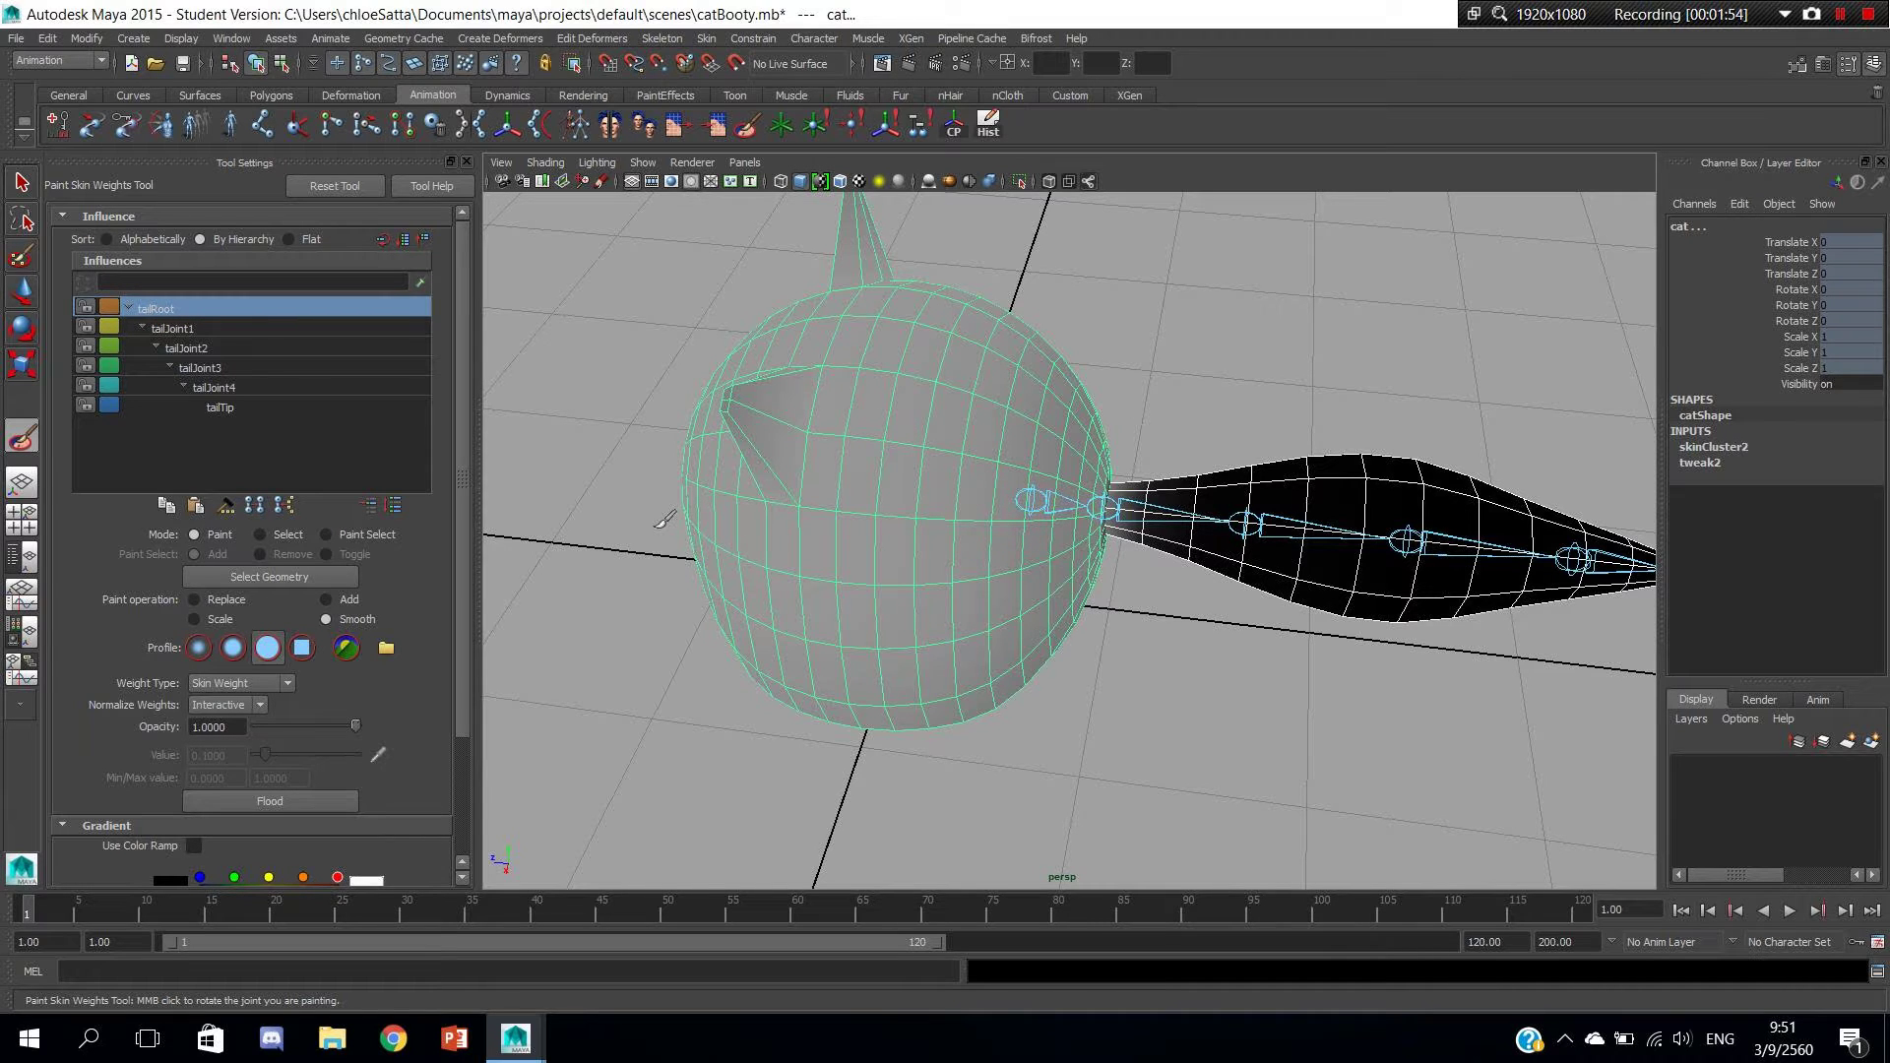
left_click_drag(886, 587, 917, 573, "alt")
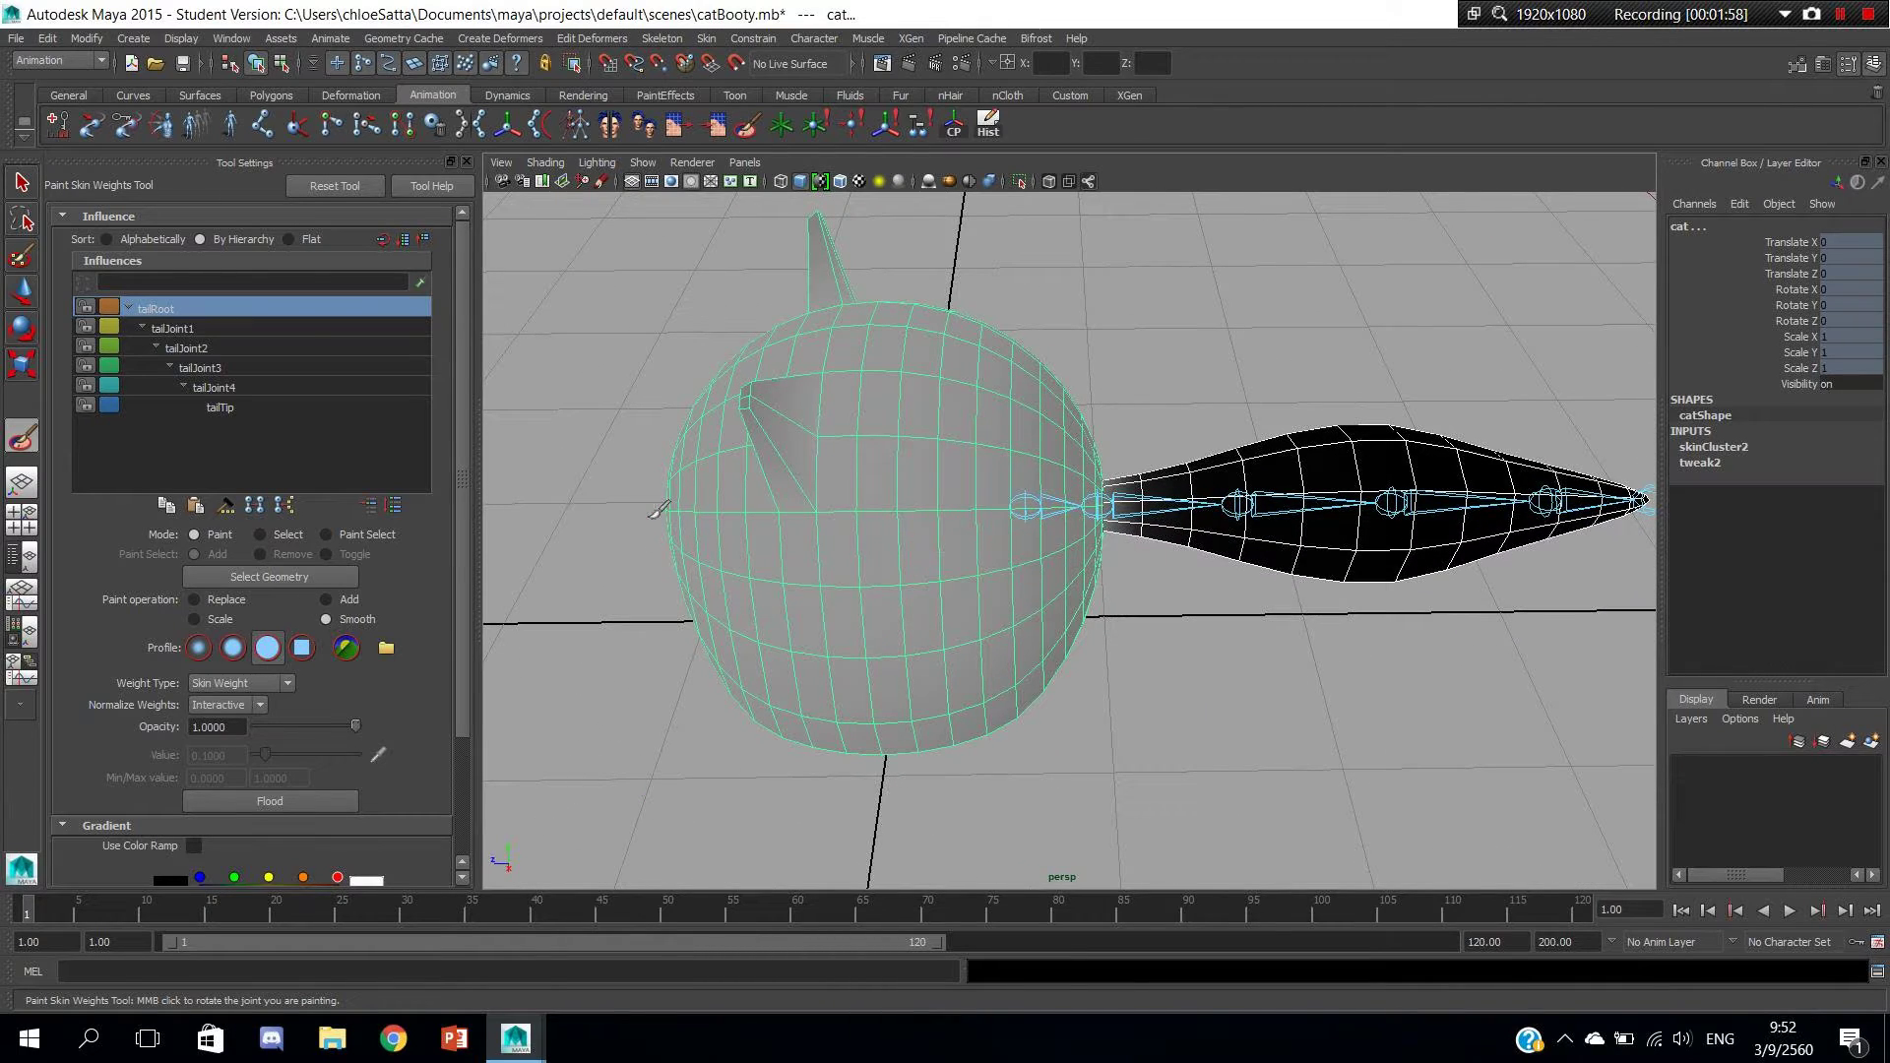
In Replace mode, enlarge the brush and paint tailRoot weight 1 across the whole head.
left_click(241, 603)
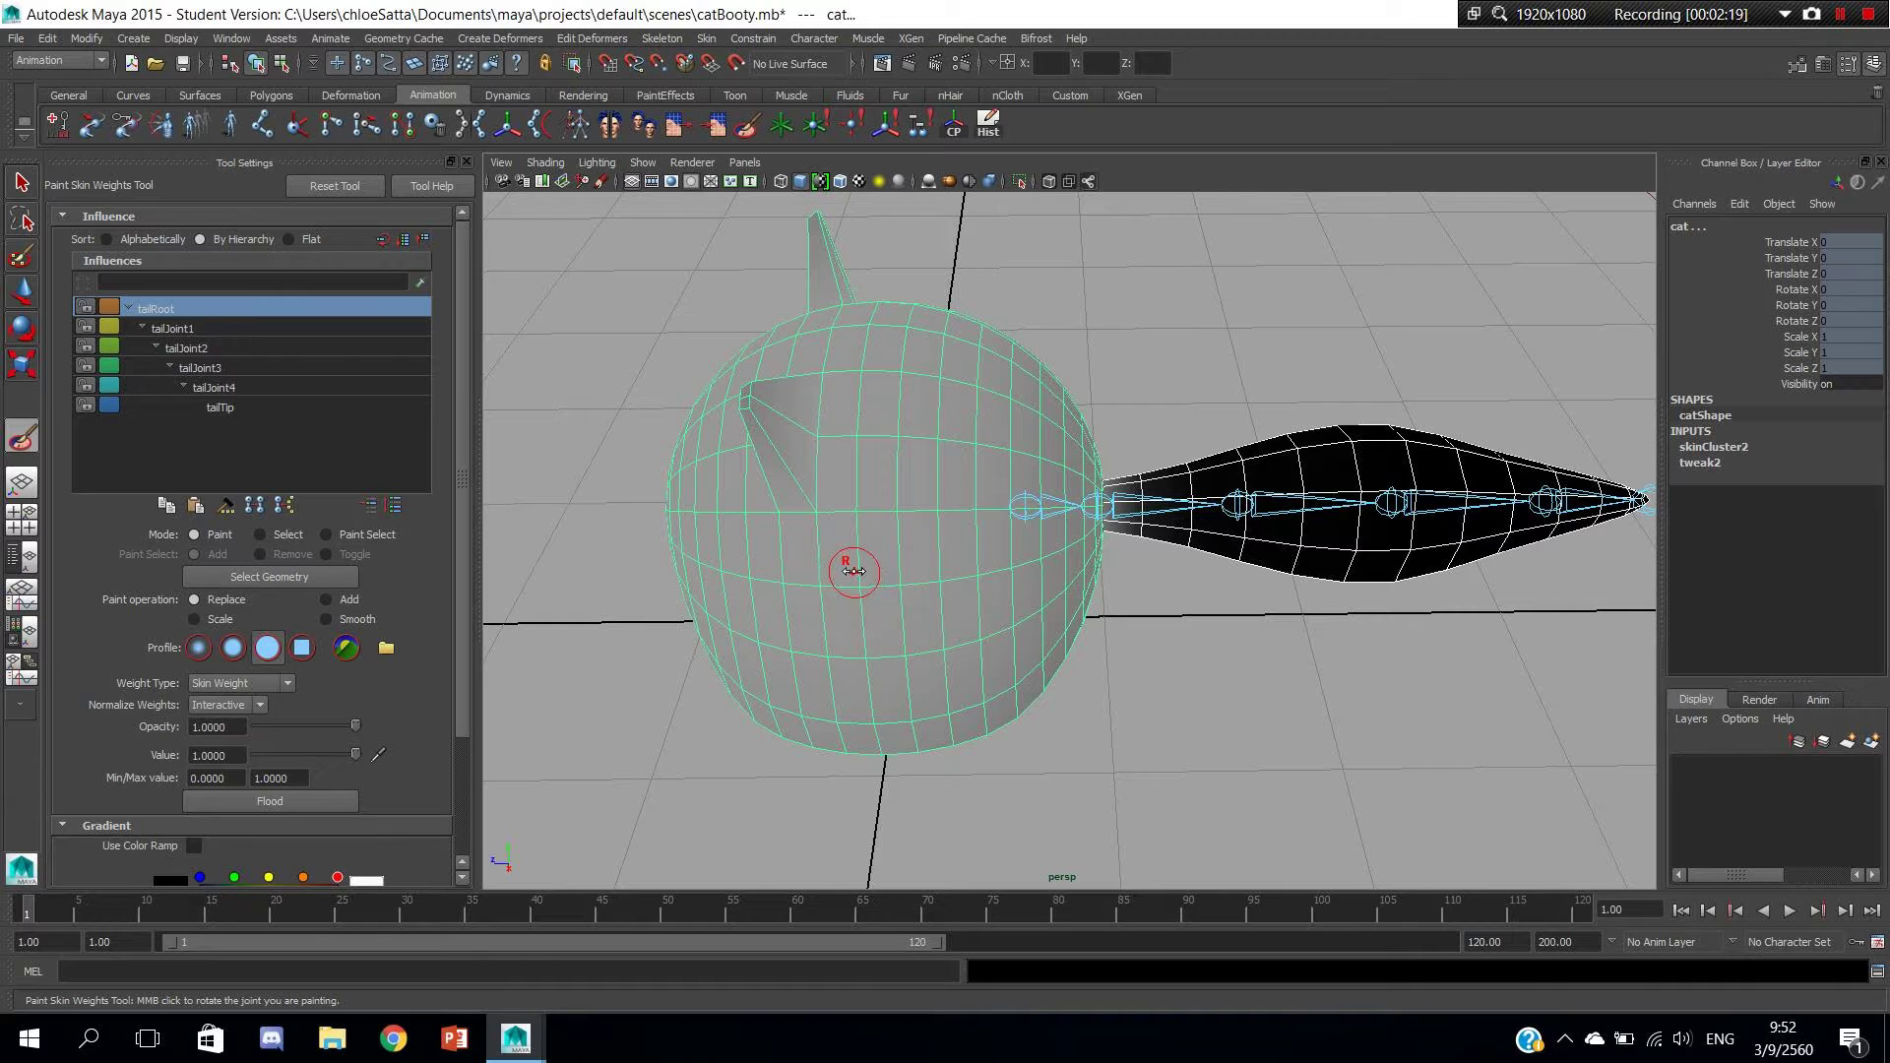
mouse_move(855, 571)
left_mouse_down()
mouse_move(899, 572)
mouse_move(876, 572)
mouse_move(913, 619)
mouse_move(867, 653)
mouse_move(899, 511)
mouse_move(857, 234)
left_mouse_up()
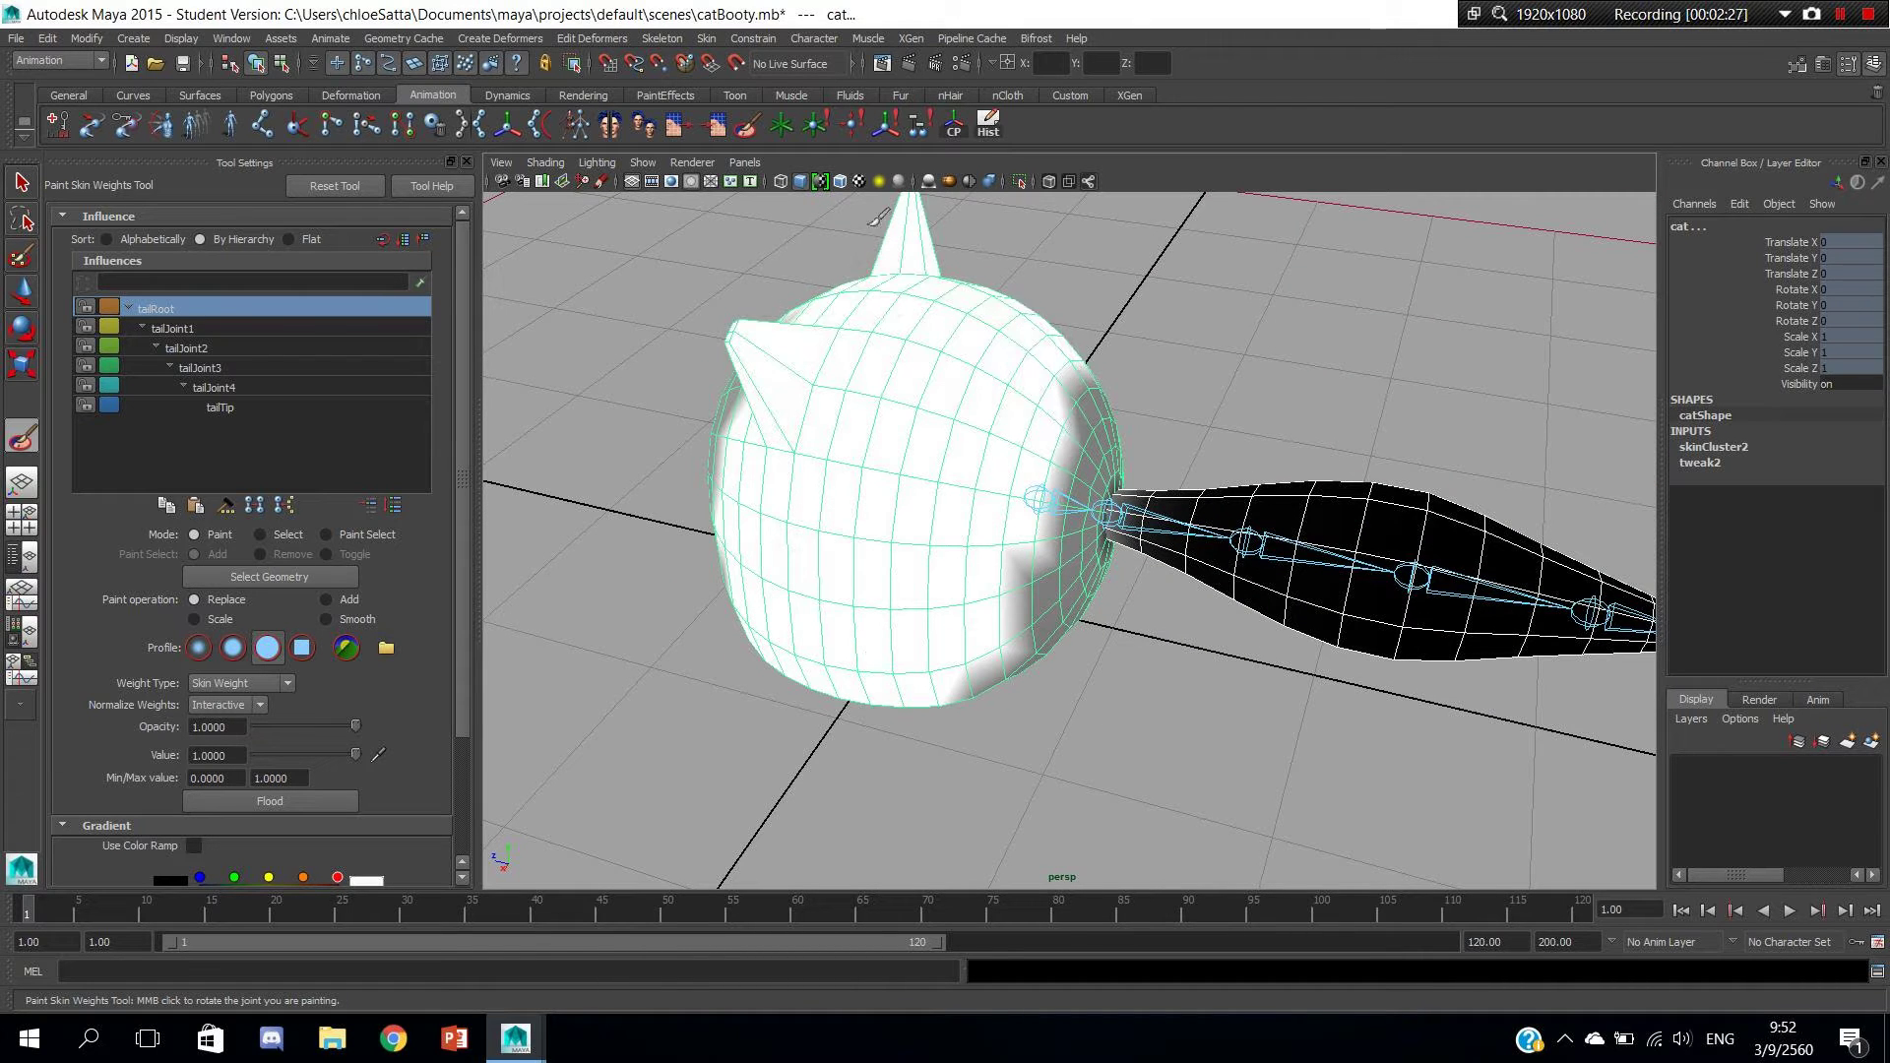
left_click_drag(1083, 512, 984, 553)
mouse_move(822, 695)
left_mouse_down("alt")
mouse_move(916, 689)
mouse_move(891, 680)
mouse_move(965, 443)
mouse_move(891, 311)
mouse_move(1349, 375)
left_mouse_up("alt")
mouse_move(1105, 379)
left_mouse_down("alt")
mouse_move(1257, 410)
mouse_move(1317, 494)
left_mouse_up("alt")
mouse_move(1361, 627)
left_mouse_down("alt")
mouse_move(1300, 625)
mouse_move(1349, 654)
mouse_move(1359, 498)
mouse_move(1336, 328)
mouse_move(1320, 548)
mouse_move(1244, 582)
mouse_move(1172, 540)
mouse_move(1194, 633)
mouse_move(1286, 596)
mouse_move(1105, 625)
mouse_move(1080, 579)
mouse_move(1202, 528)
mouse_move(1162, 610)
mouse_move(1024, 647)
left_mouse_up("alt")
scroll(1024, 645, "up", 3)
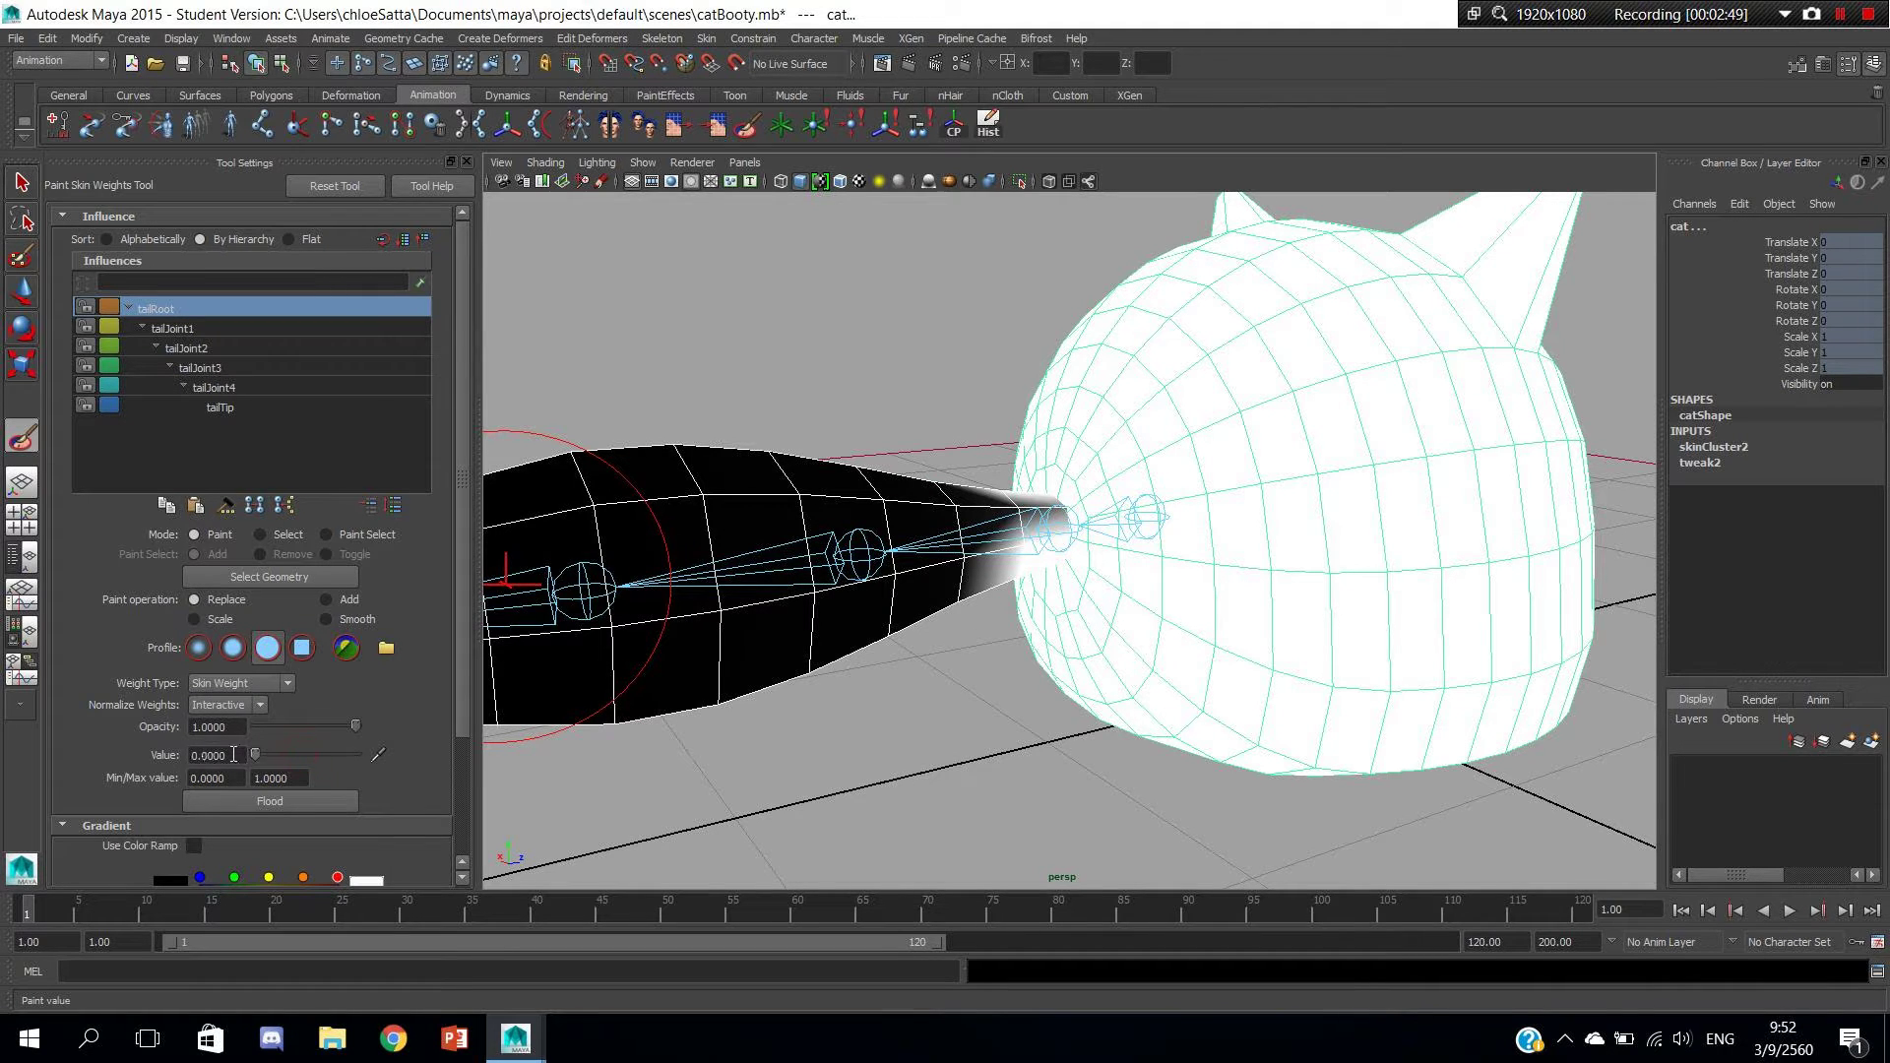
Paint tailRoot weight 0 around the tail base from several angles.
left_click_drag(781, 611, 728, 635, "alt")
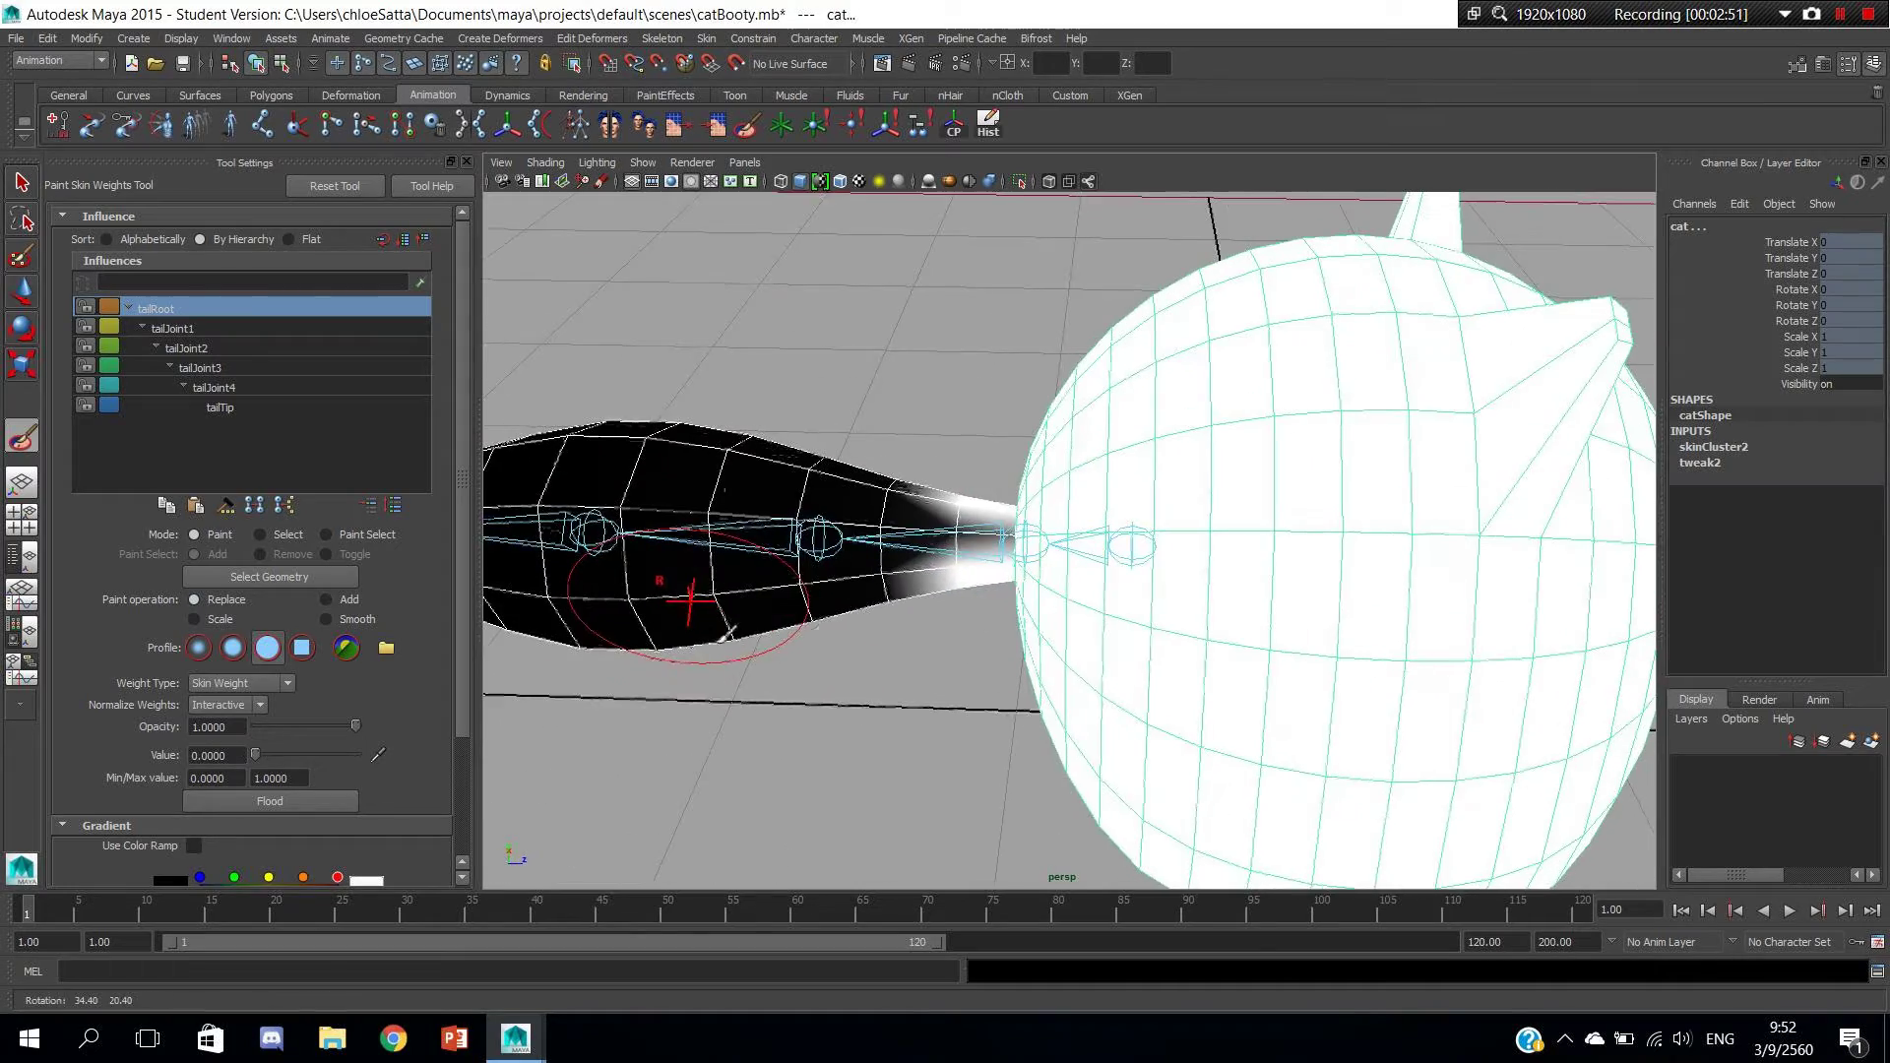
mouse_move(871, 591)
left_mouse_down()
mouse_move(935, 603)
mouse_move(1201, 532)
left_mouse_up()
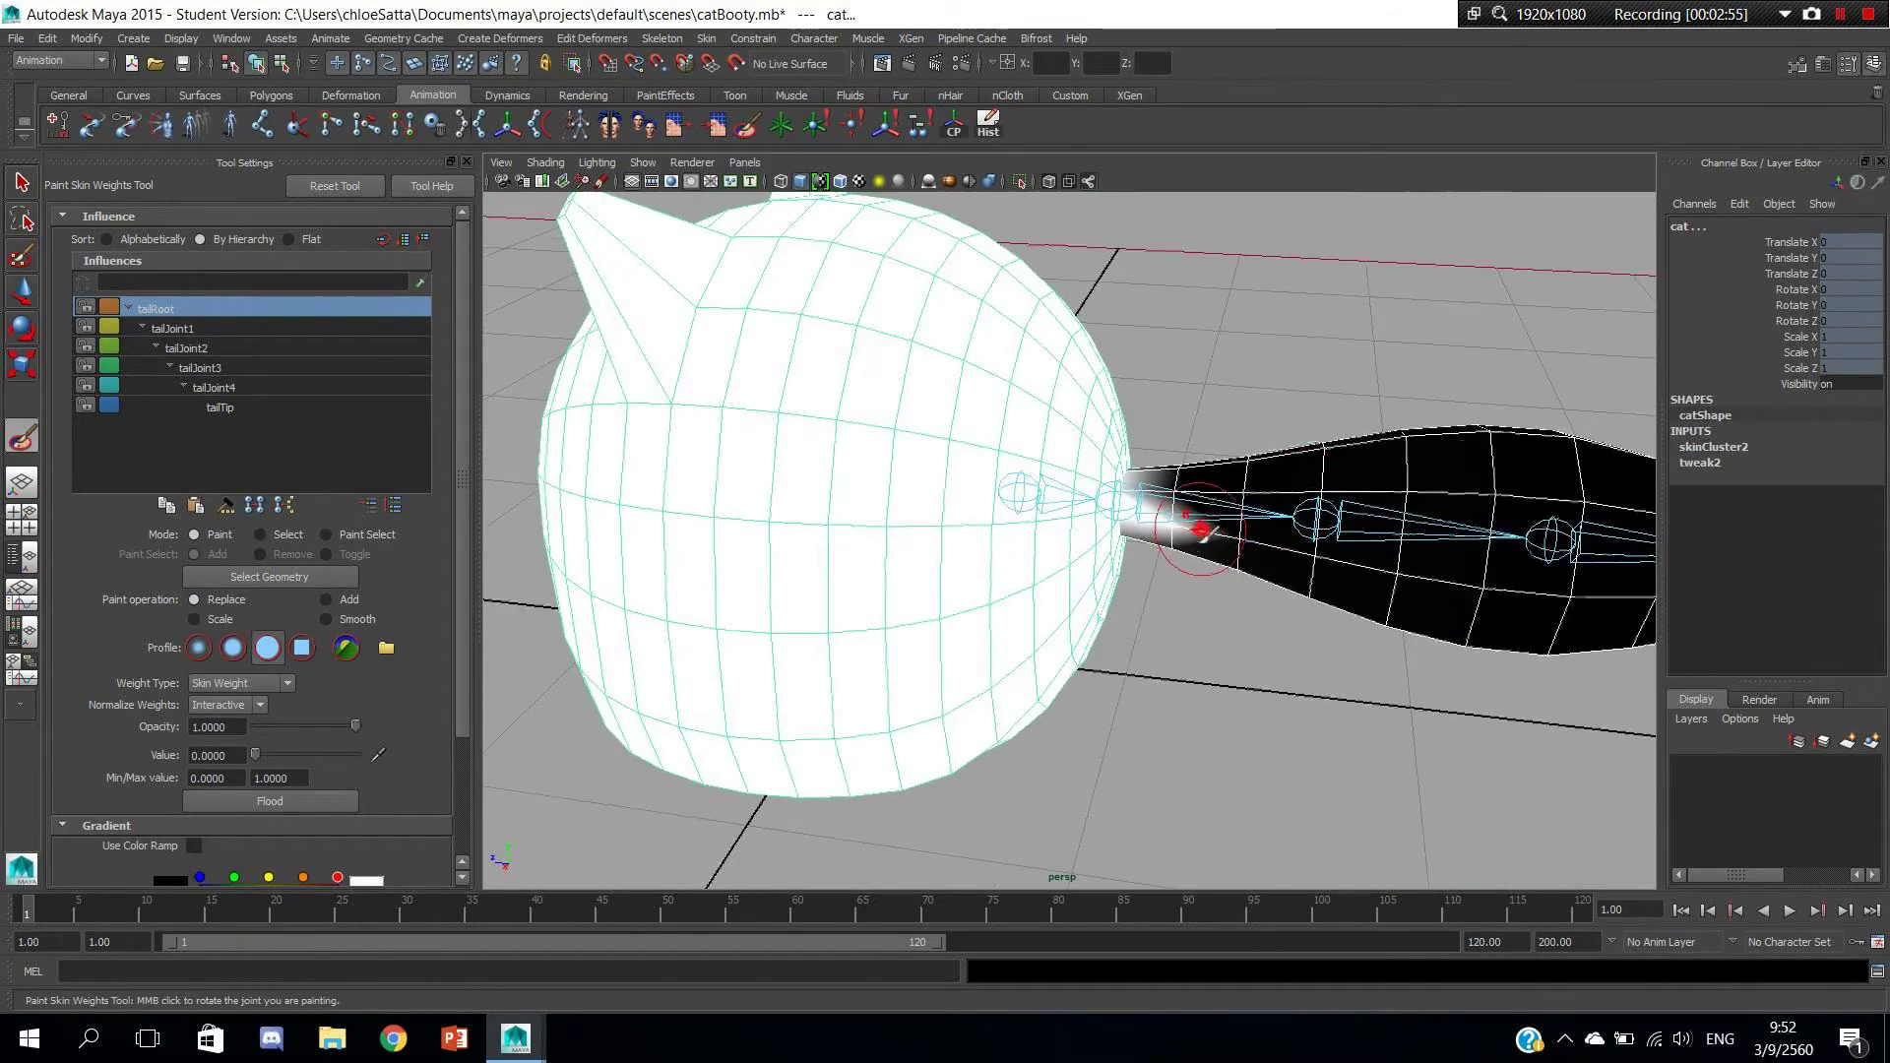
right_click_drag(1202, 532, 1290, 542, "alt")
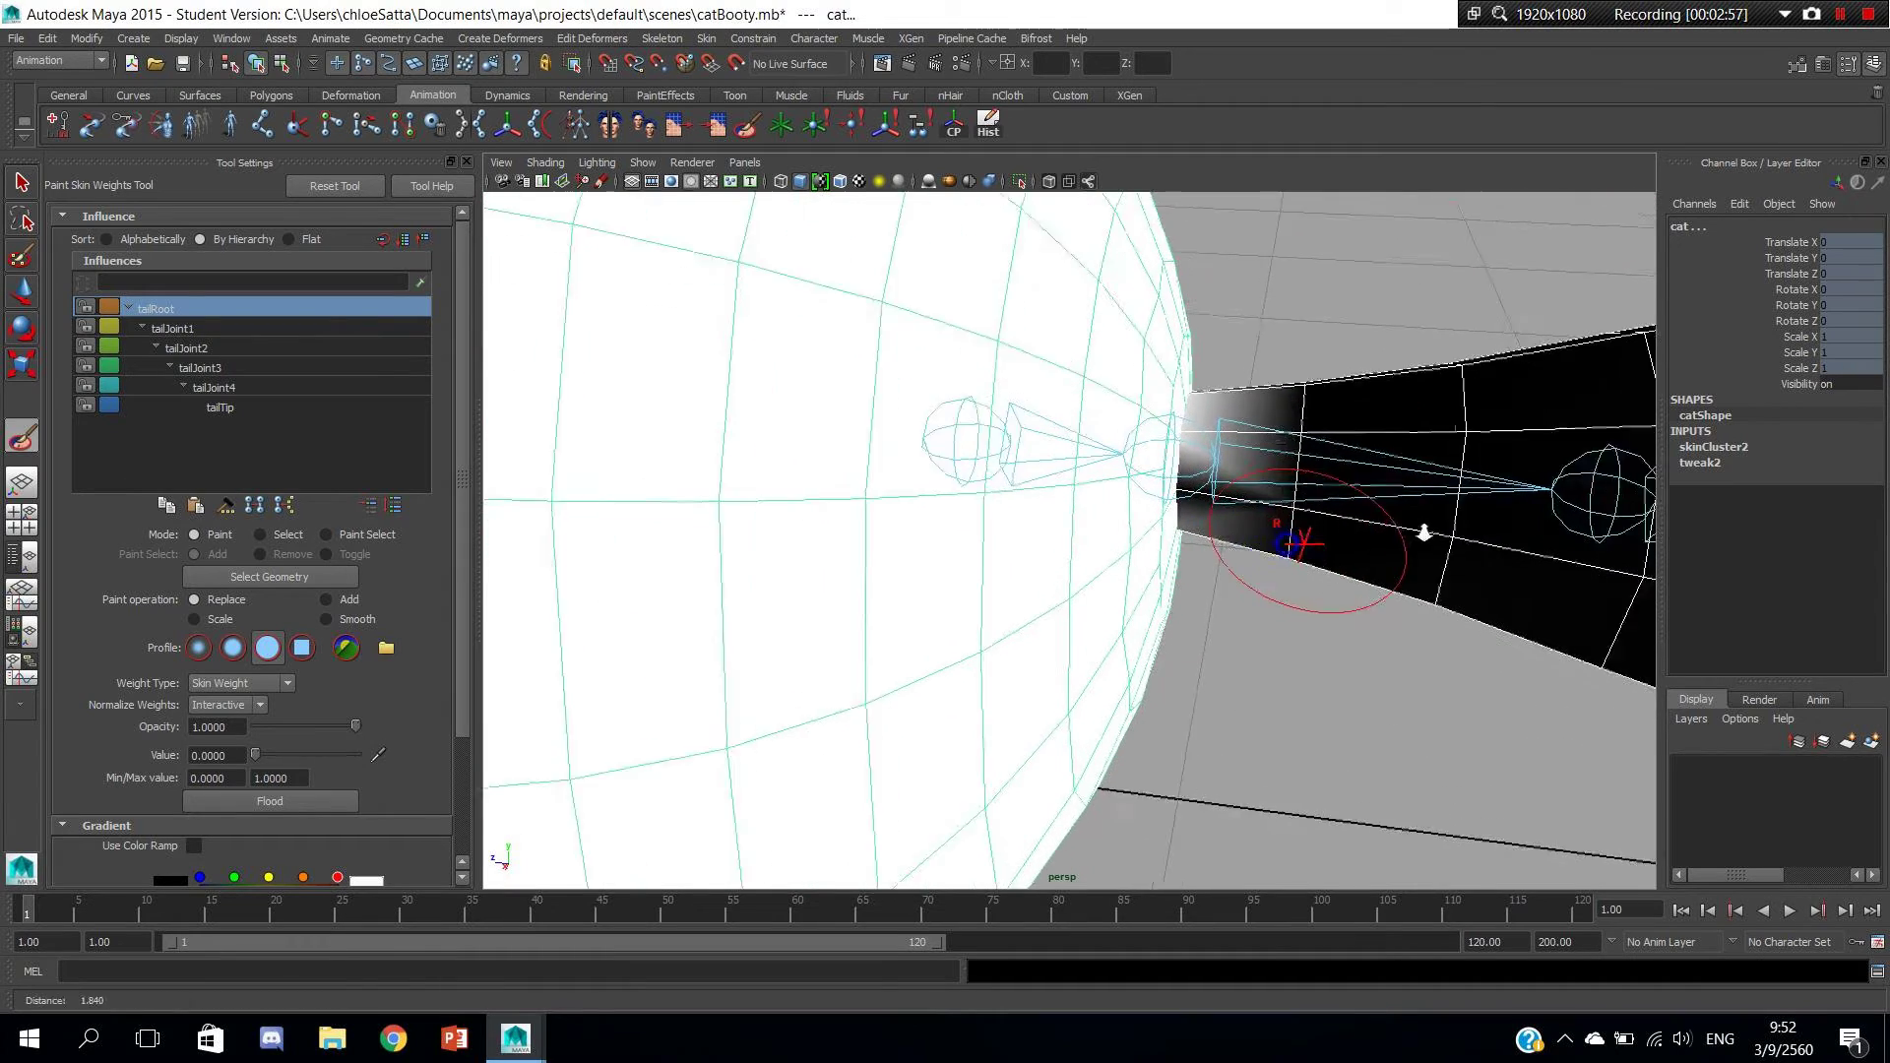
left_click_drag(1290, 541, 1251, 537, "alt")
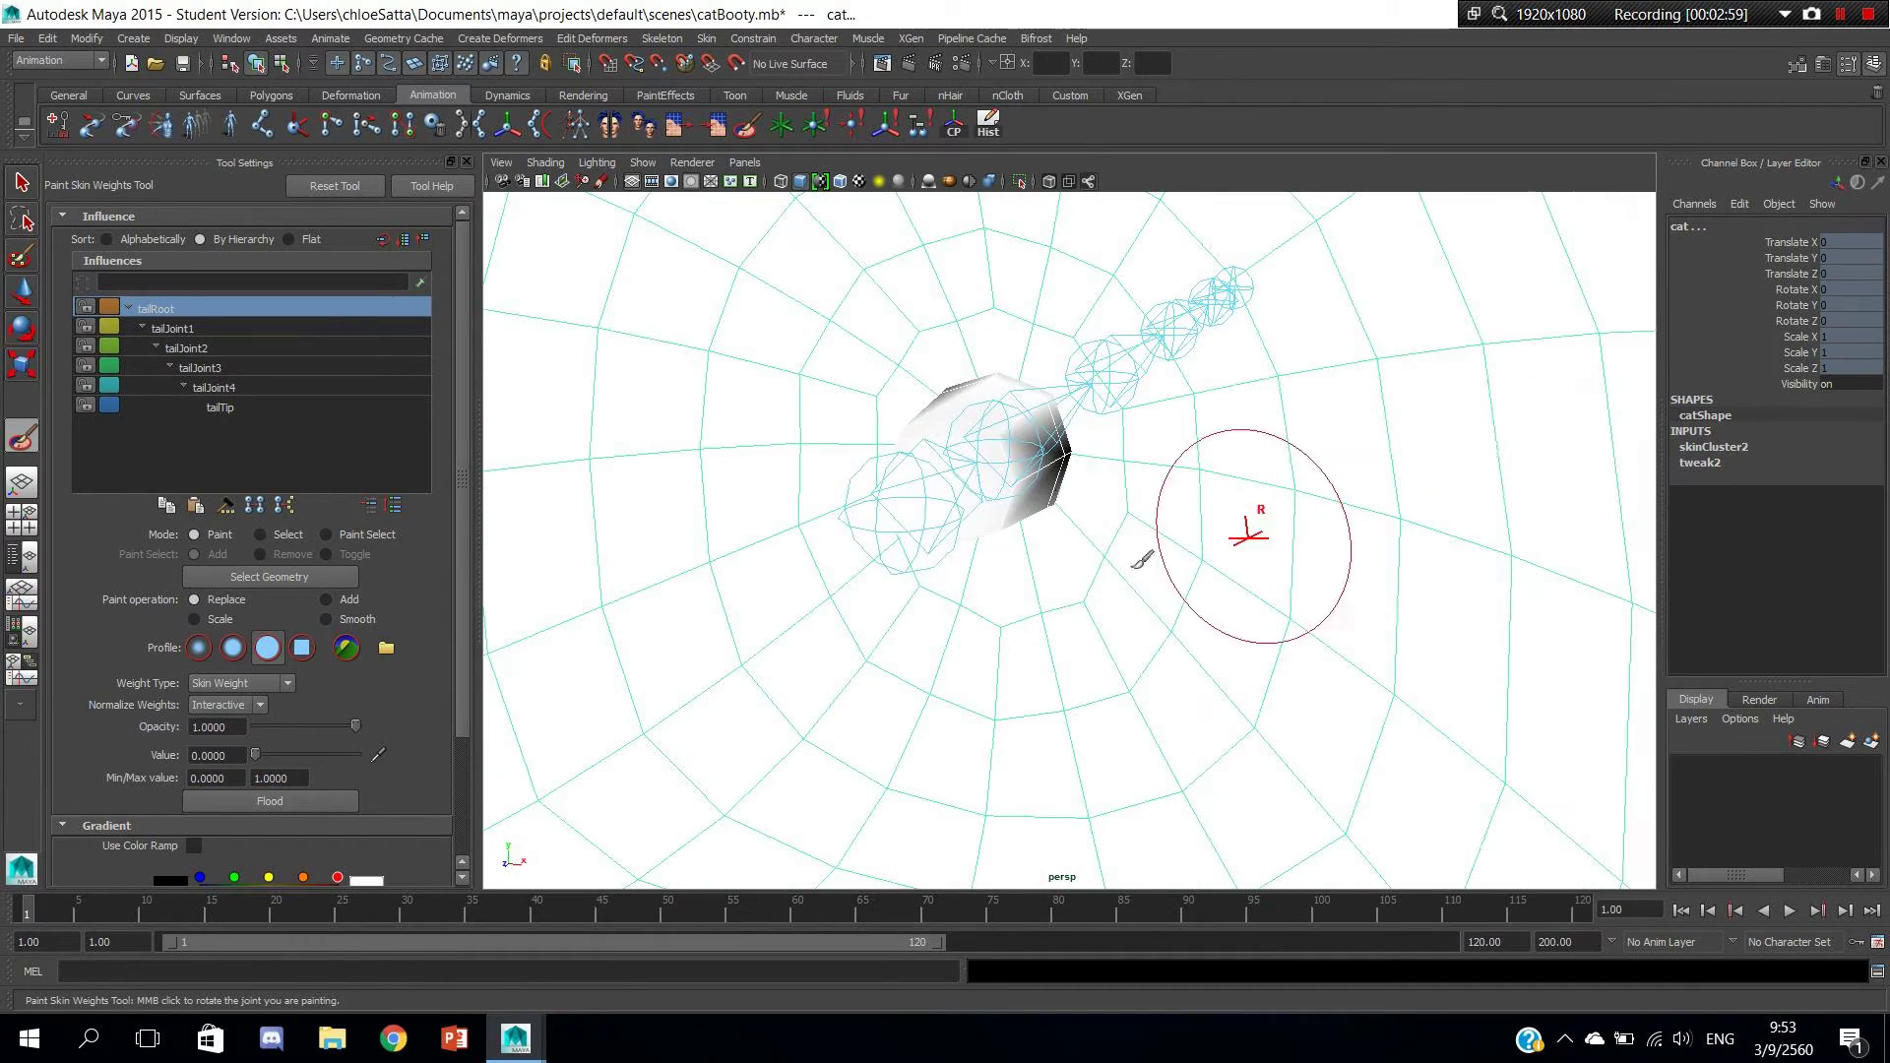
mouse_move(940, 510)
left_mouse_down()
mouse_move(1062, 532)
mouse_move(957, 501)
mouse_move(979, 465)
mouse_move(937, 498)
mouse_move(992, 472)
mouse_move(960, 465)
left_mouse_up()
mouse_move(896, 519)
left_mouse_down()
mouse_move(842, 489)
mouse_move(870, 450)
left_mouse_up()
mouse_move(881, 556)
left_mouse_down("alt")
mouse_move(962, 477)
mouse_move(896, 483)
mouse_move(975, 439)
mouse_move(966, 558)
mouse_move(991, 423)
mouse_move(1027, 430)
mouse_move(962, 401)
left_mouse_up("alt")
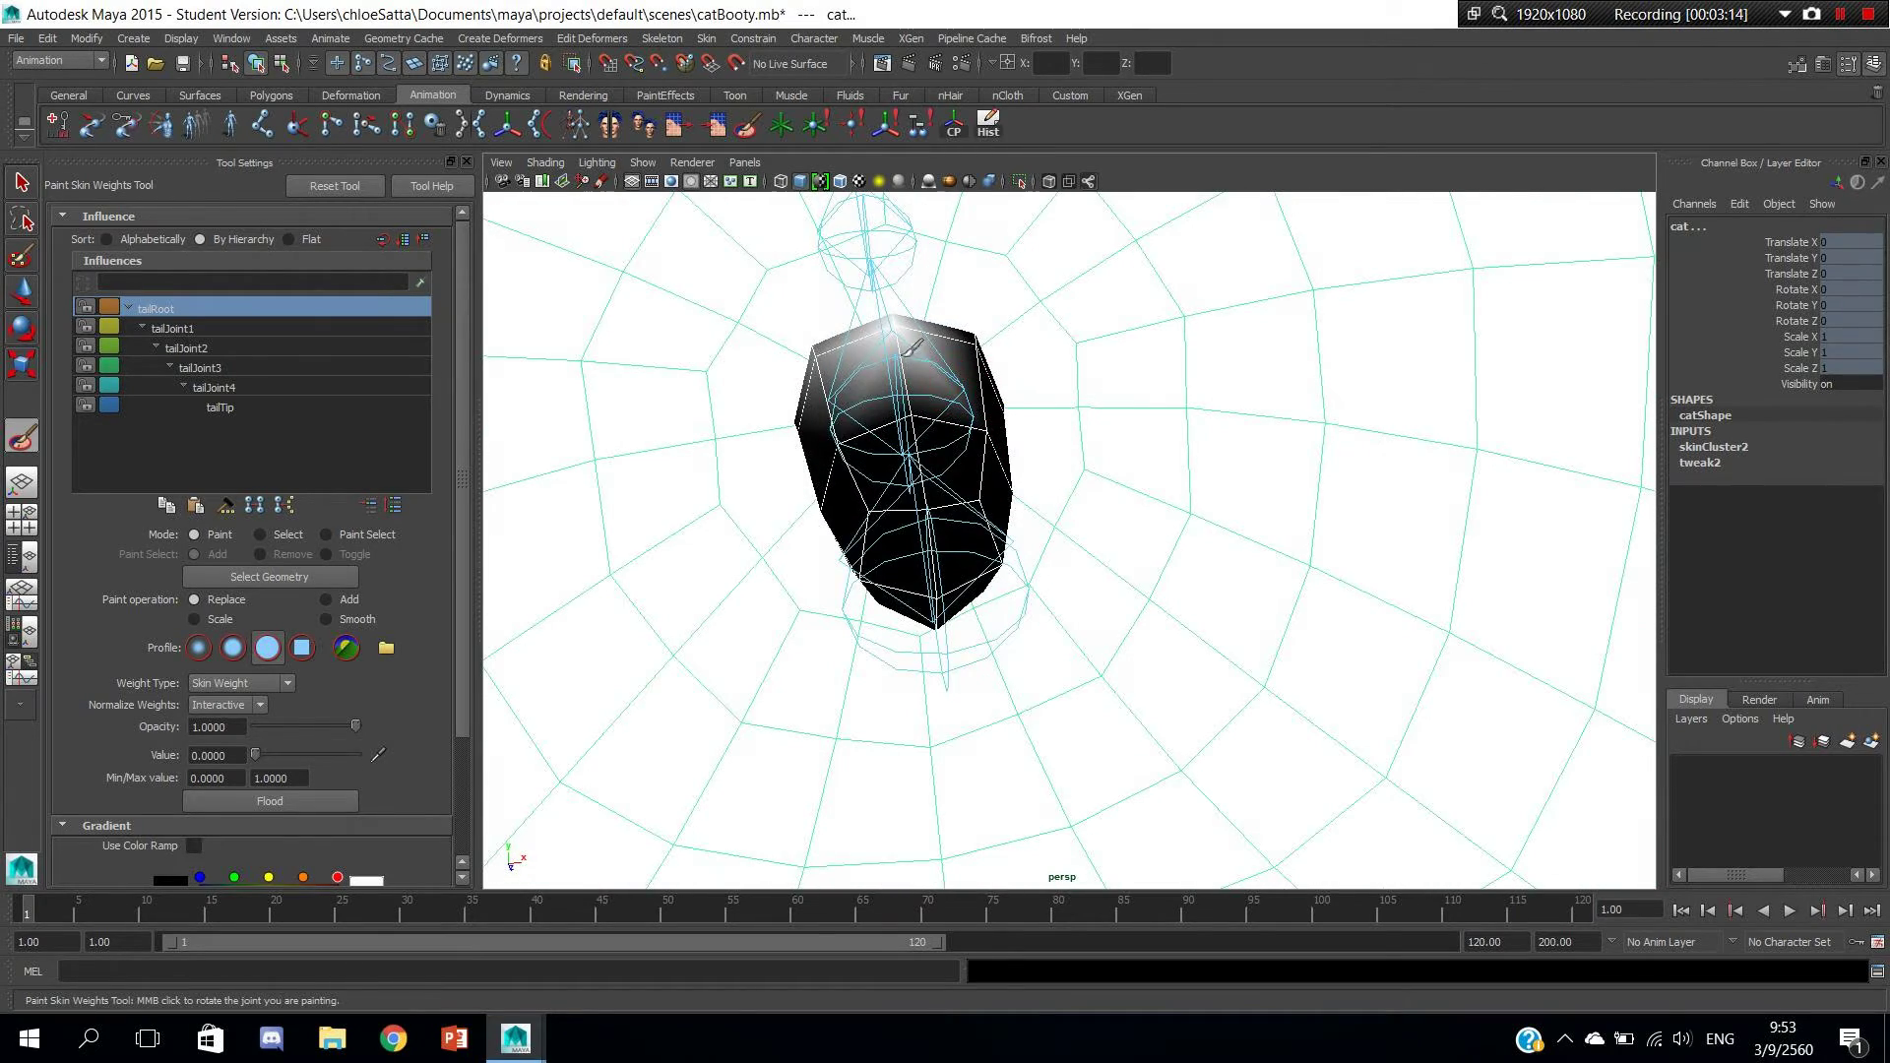
Pull back and orbit to confirm the tail is black up to the white head.
mouse_move(859, 369)
left_mouse_down("alt")
mouse_move(895, 393)
mouse_move(852, 453)
mouse_move(936, 363)
mouse_move(866, 400)
mouse_move(1025, 493)
mouse_move(960, 540)
left_mouse_up("alt")
scroll(960, 541, "down", 3)
scroll(1089, 515, "down", 3)
scroll(1089, 515, "down", 3)
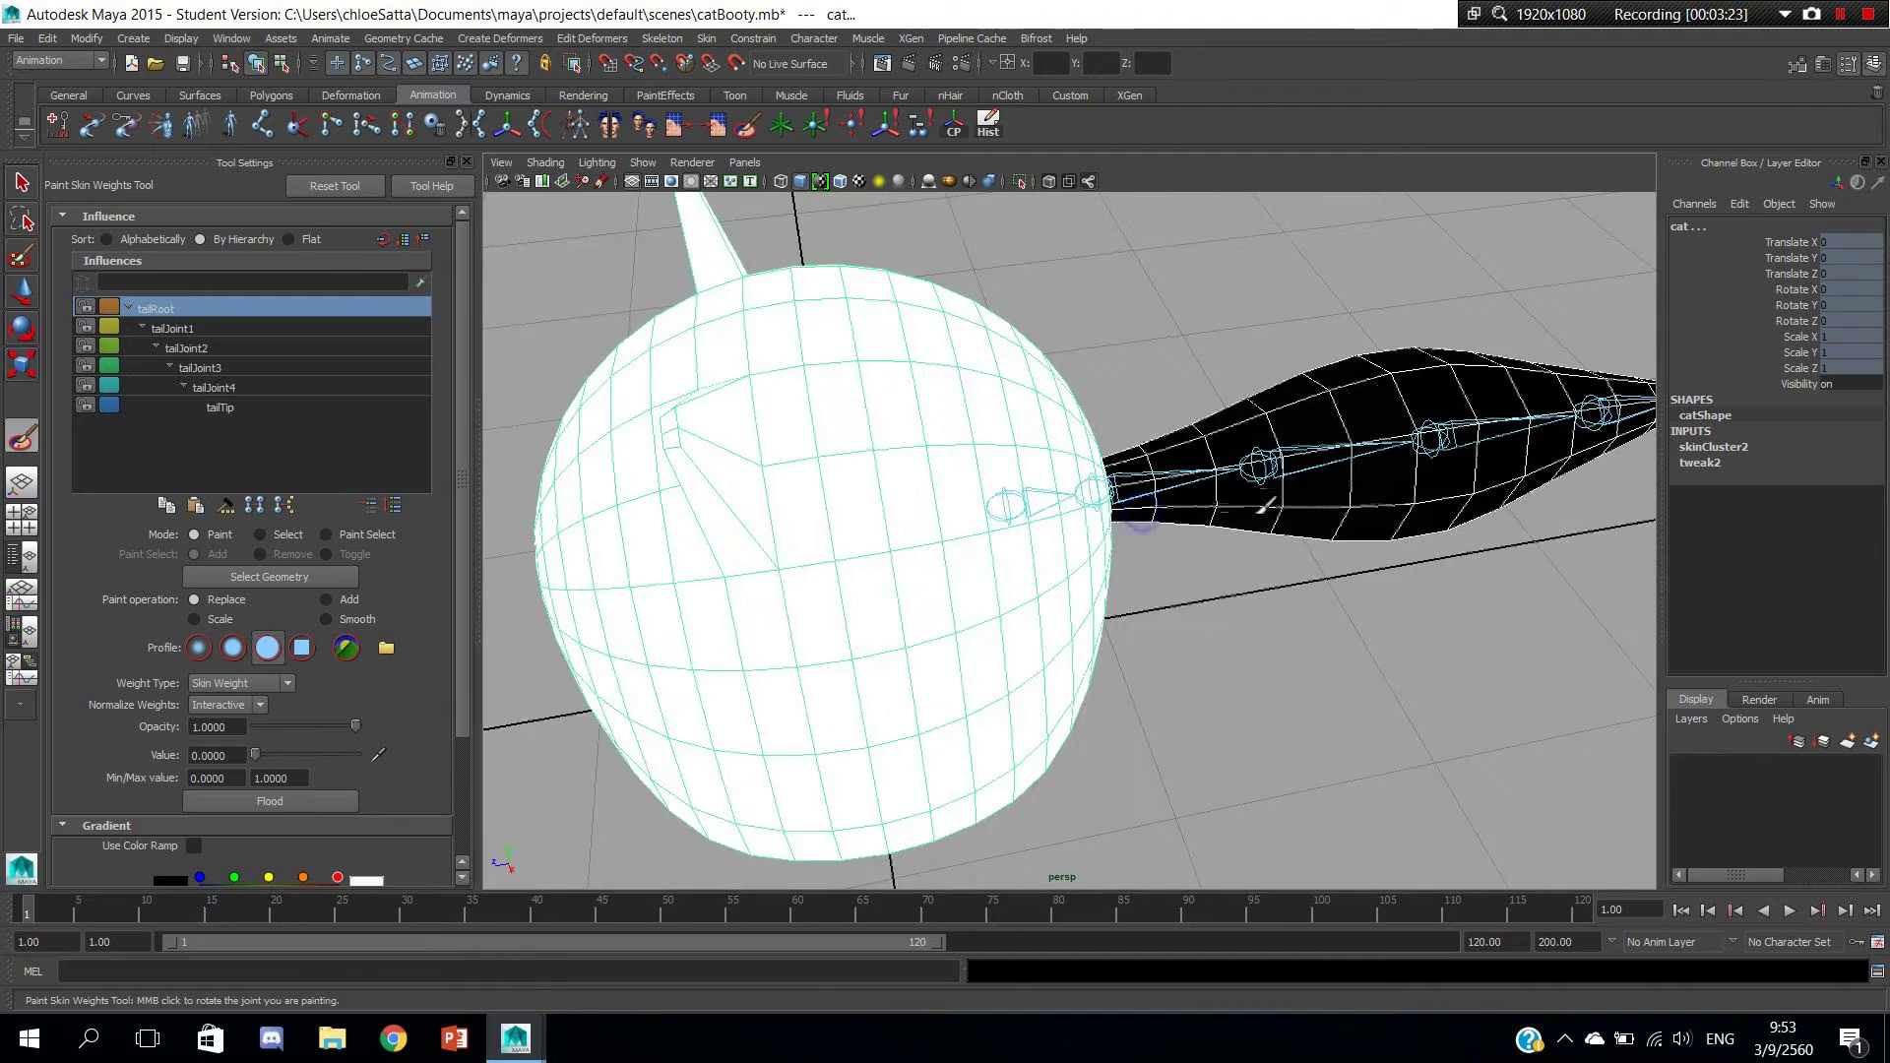
mouse_move(1089, 515)
left_mouse_down("alt")
mouse_move(1254, 519)
mouse_move(1230, 532)
left_mouse_up("alt")
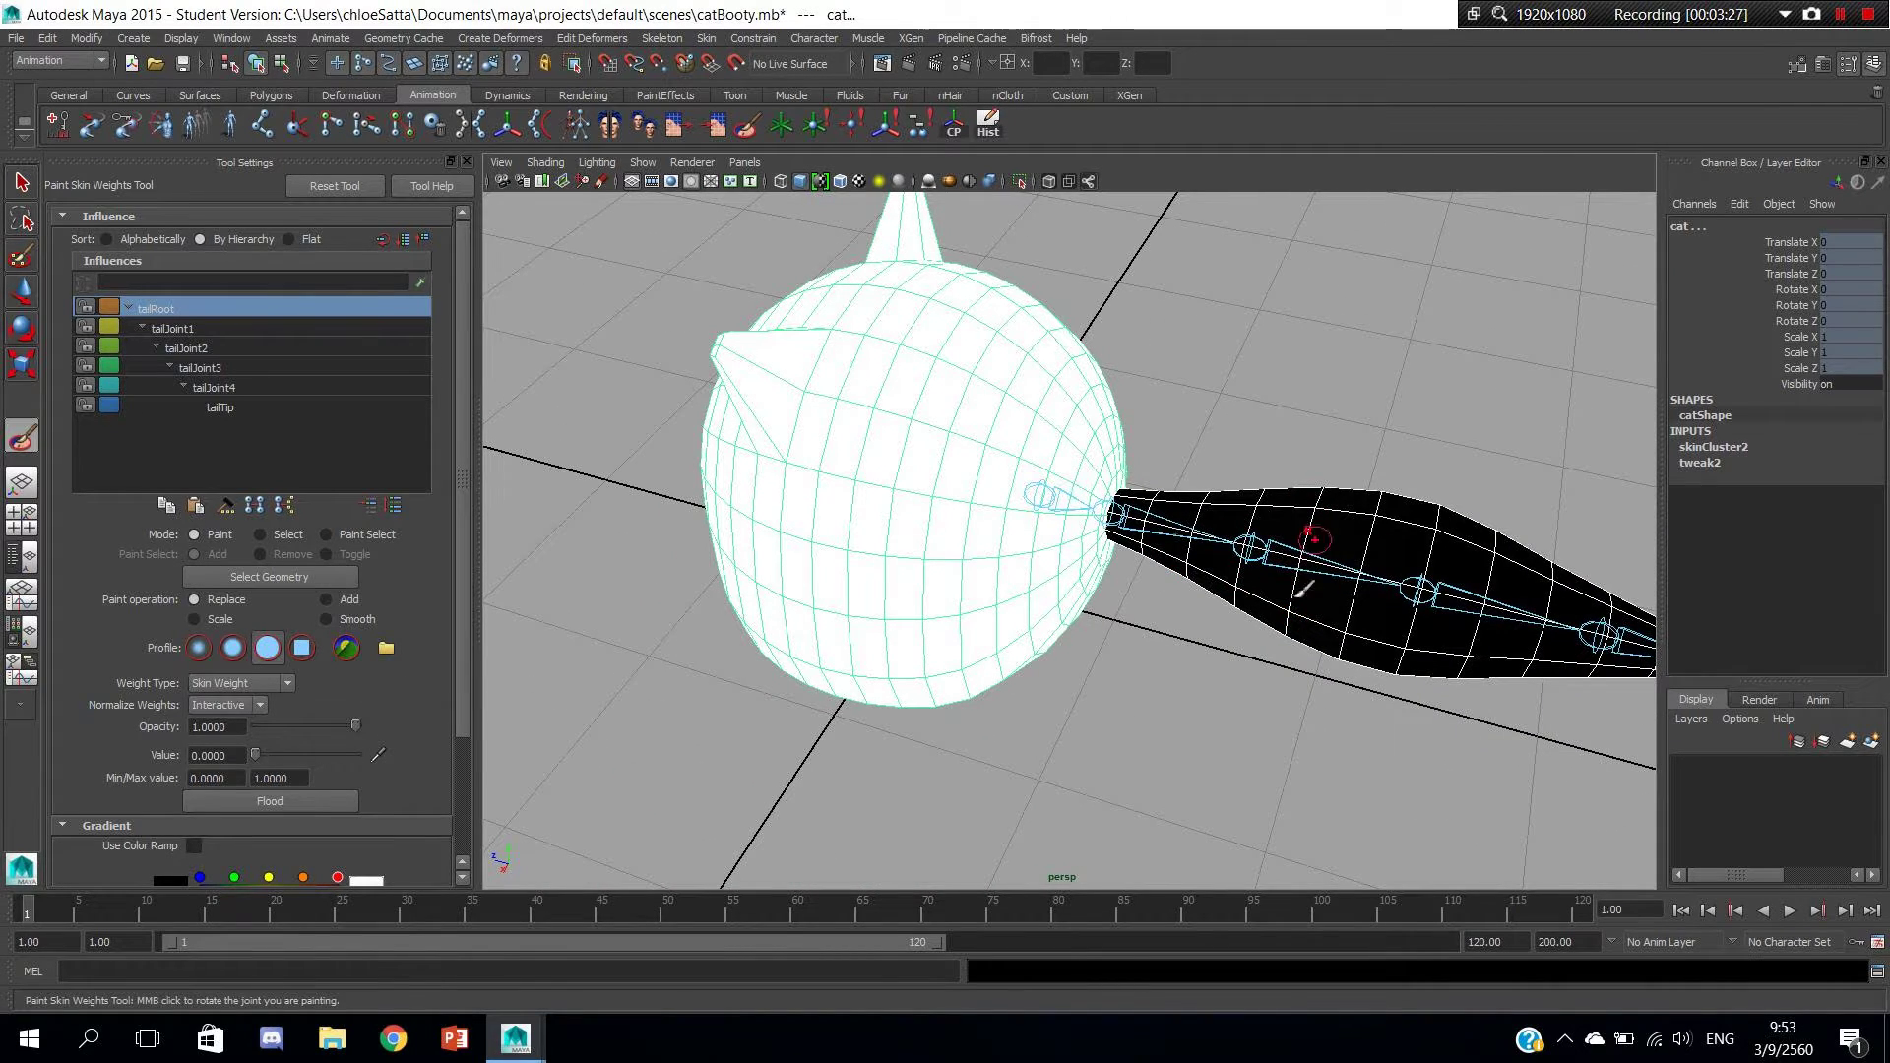
mouse_move(1065, 587)
left_mouse_down("alt")
mouse_move(1131, 549)
mouse_move(1101, 647)
left_mouse_up("alt")
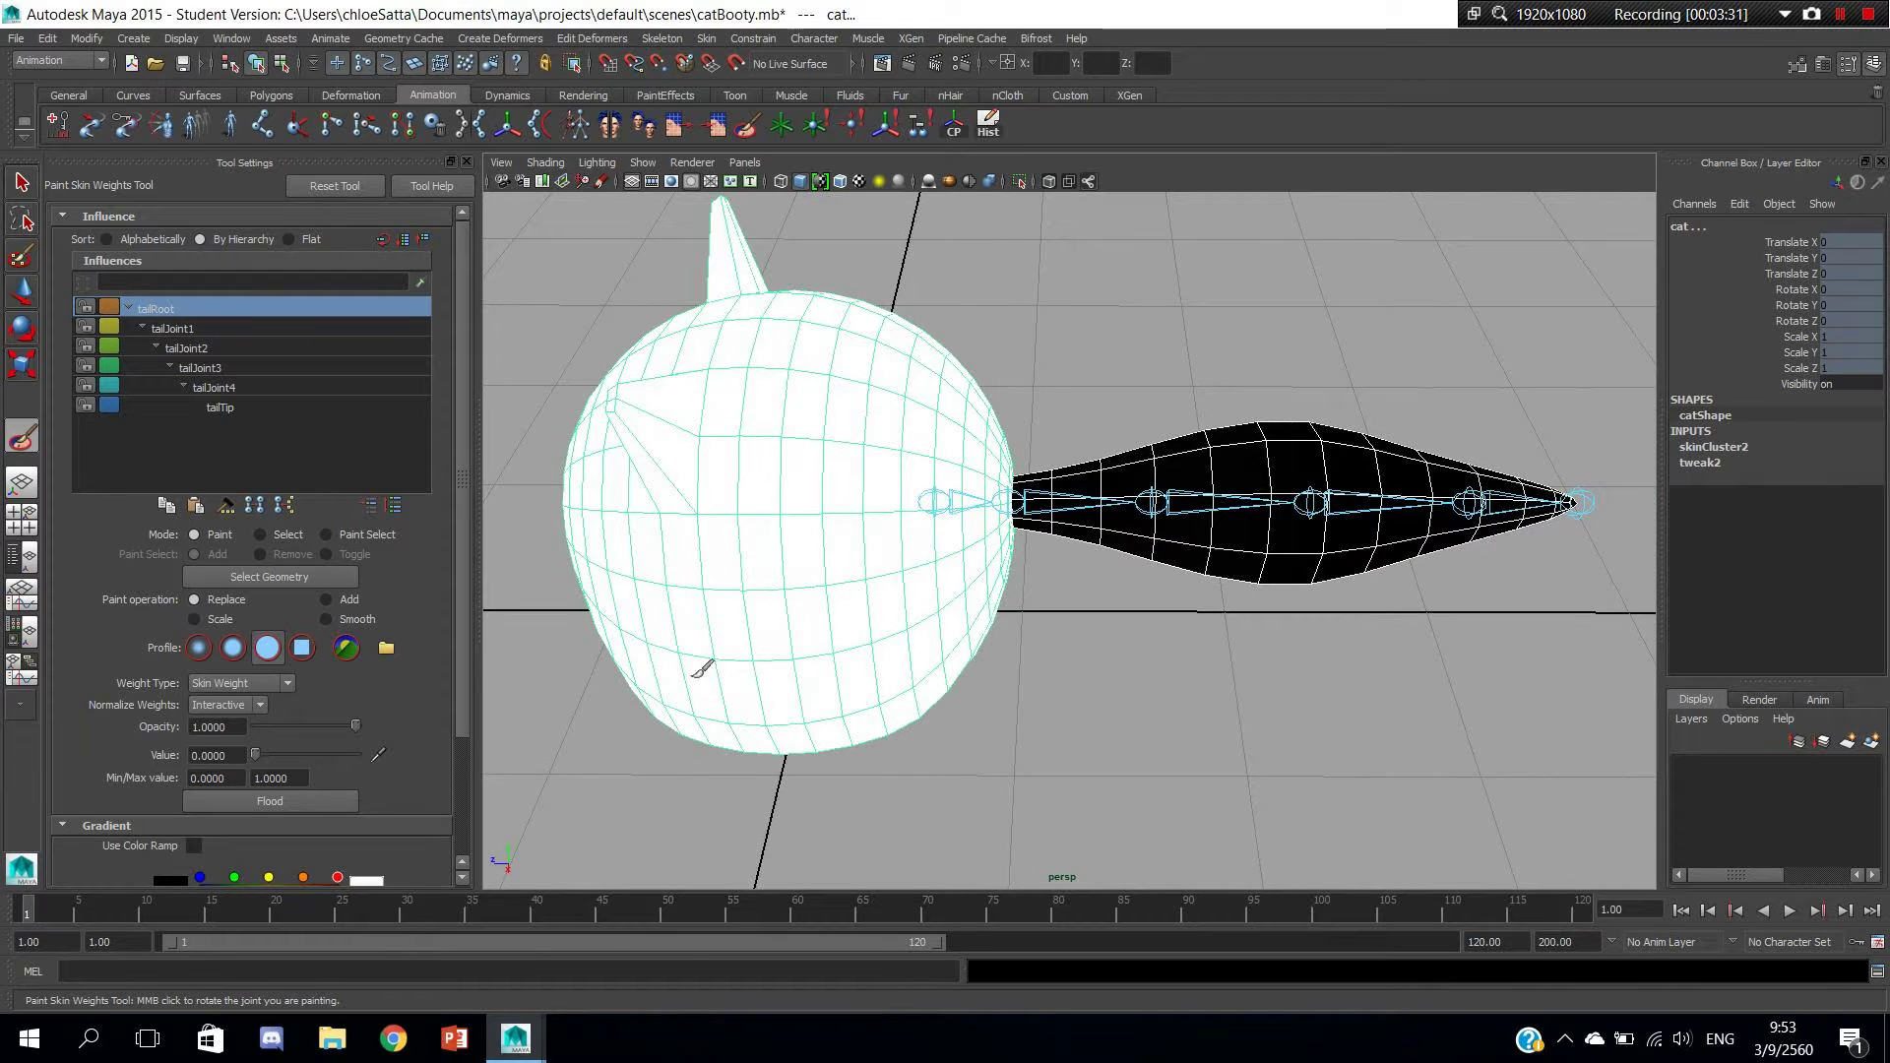
scroll(394, 733, "down", 3)
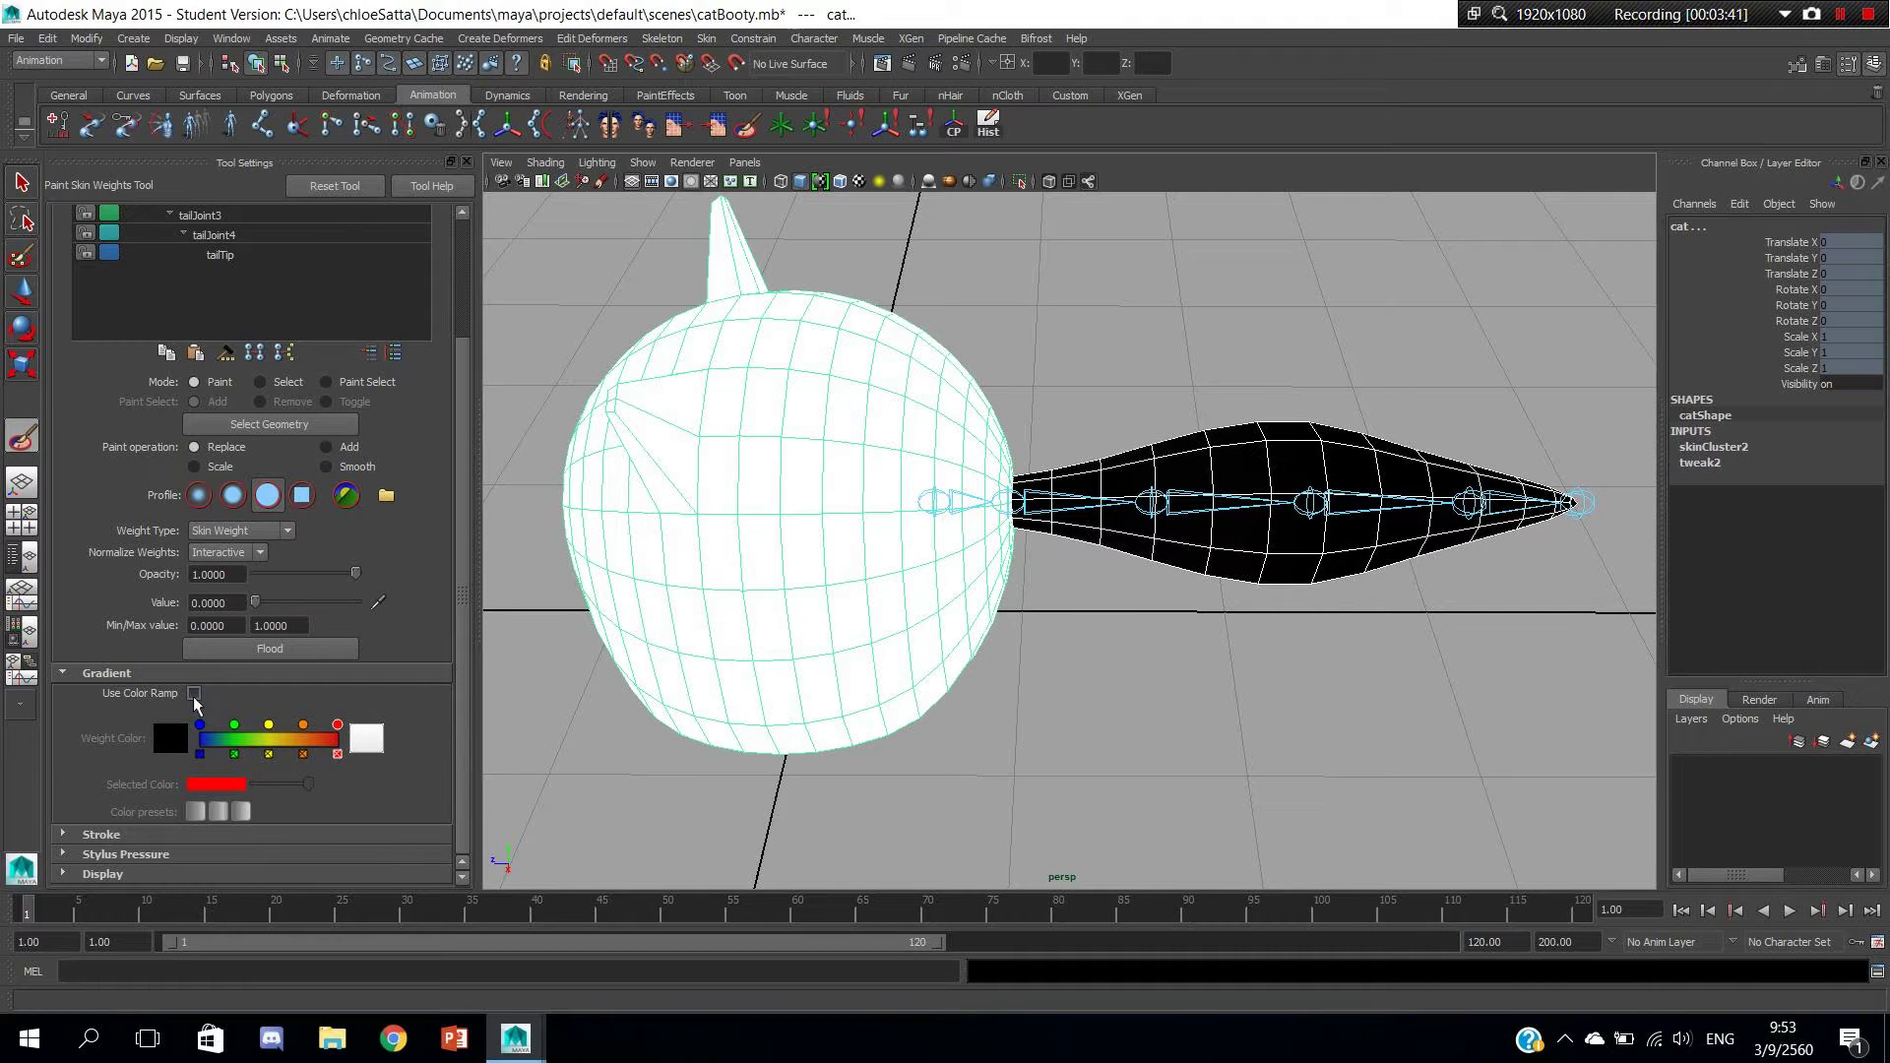
Enable Use Color Ramp with an added ramp key, then paint leftover blue tail weight to 0.
left_click(194, 695)
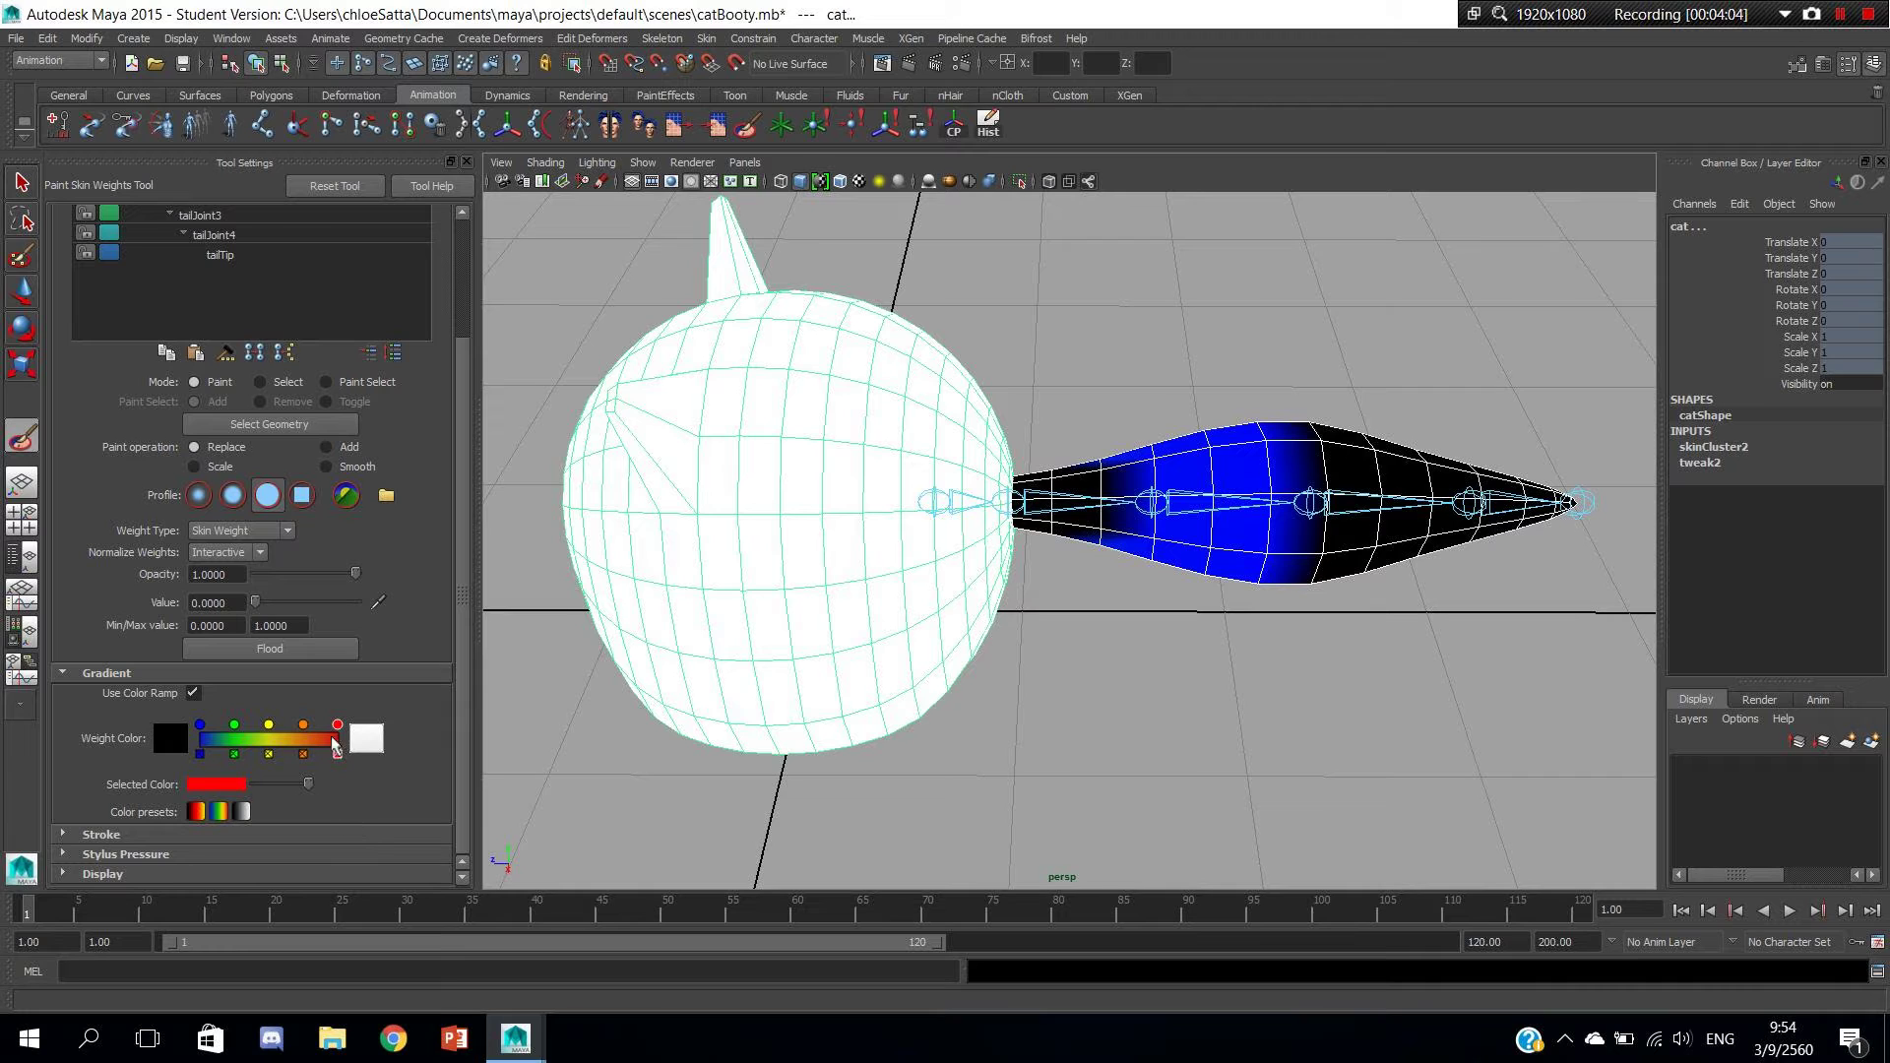
left_click(303, 725)
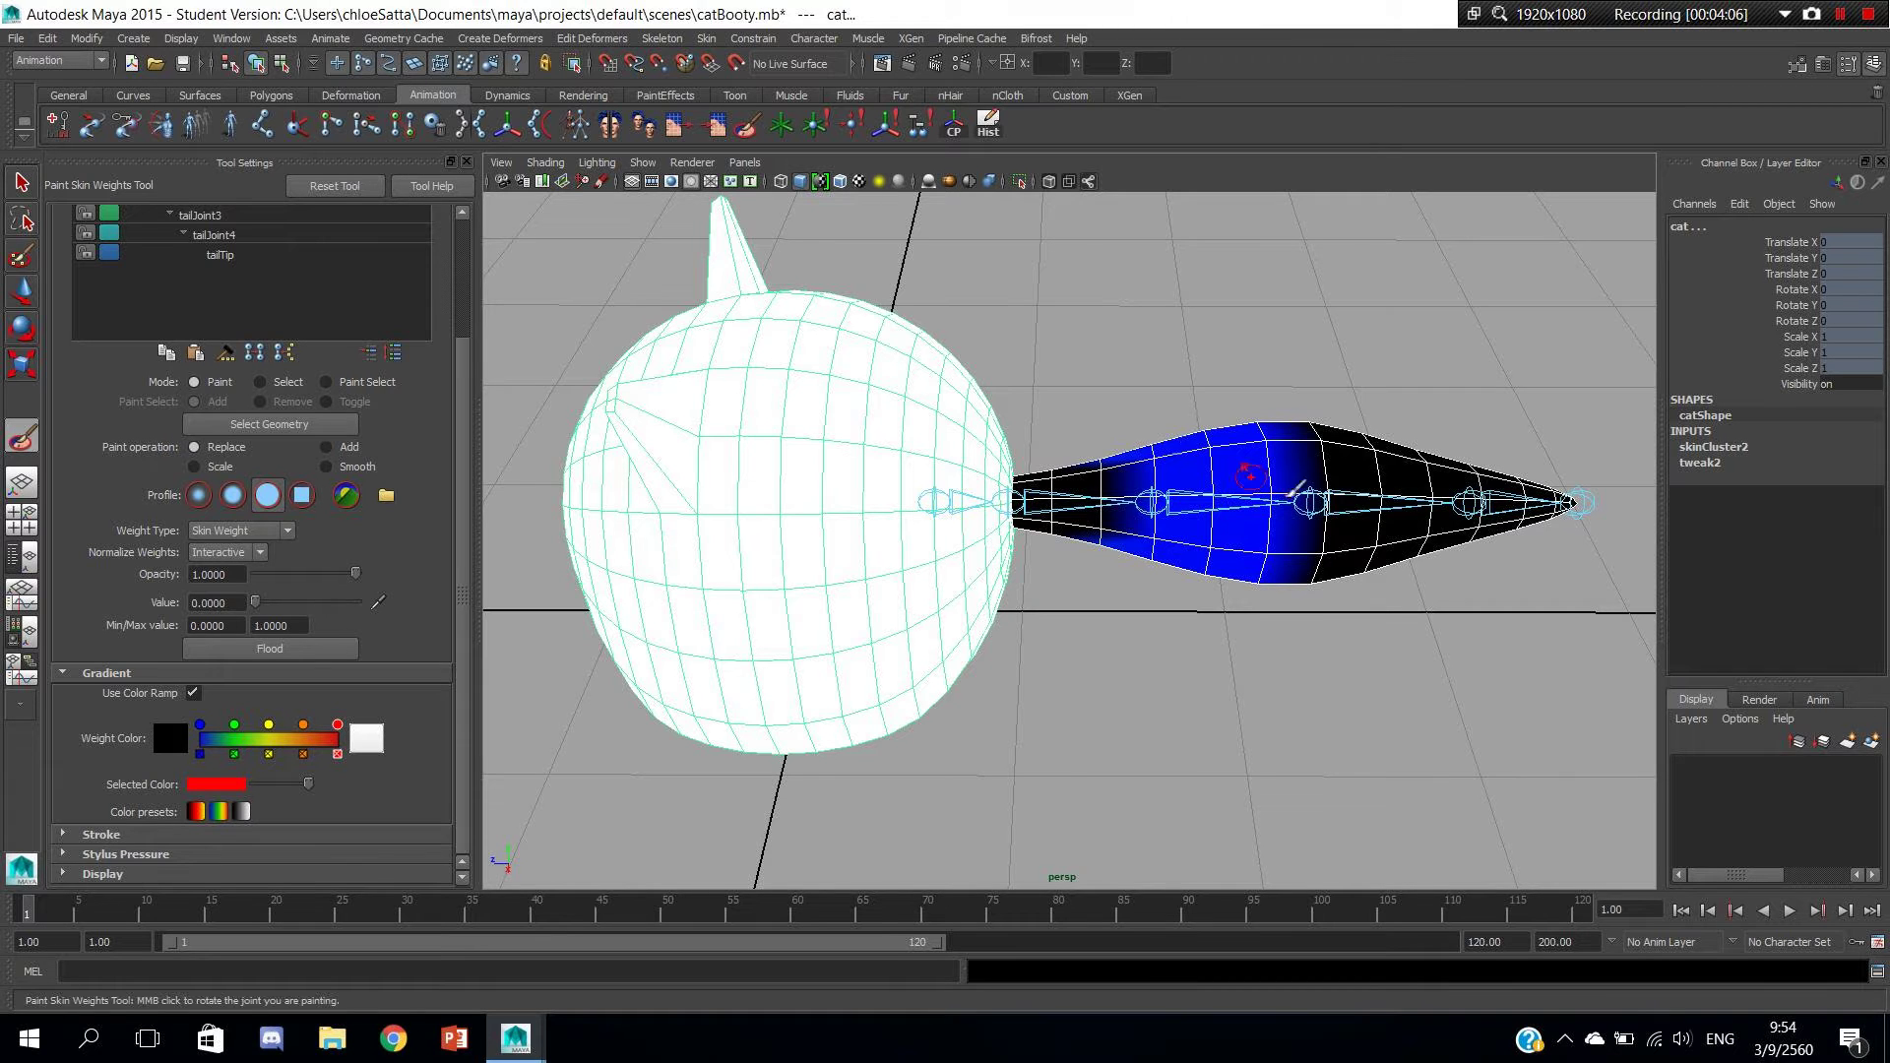
middle_click_drag(1133, 588, 999, 635, "alt")
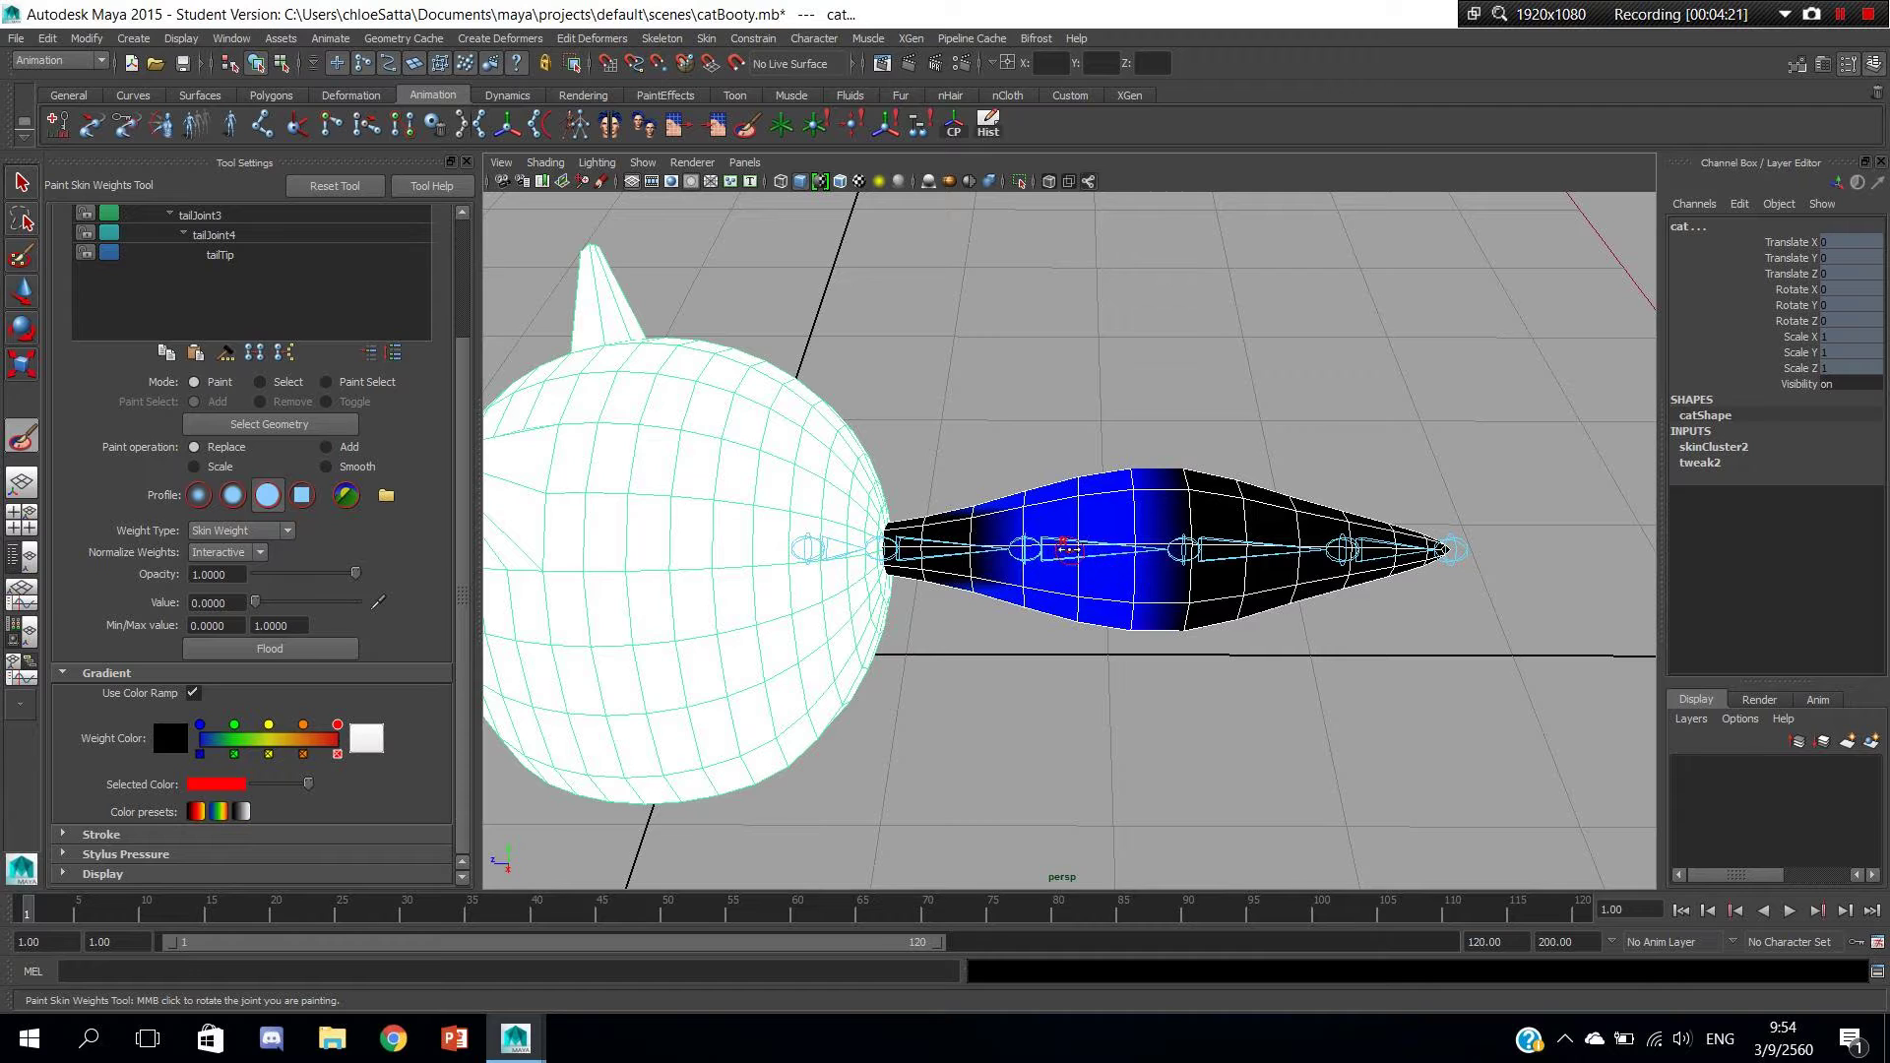
left_click_drag(1088, 574, 1143, 590)
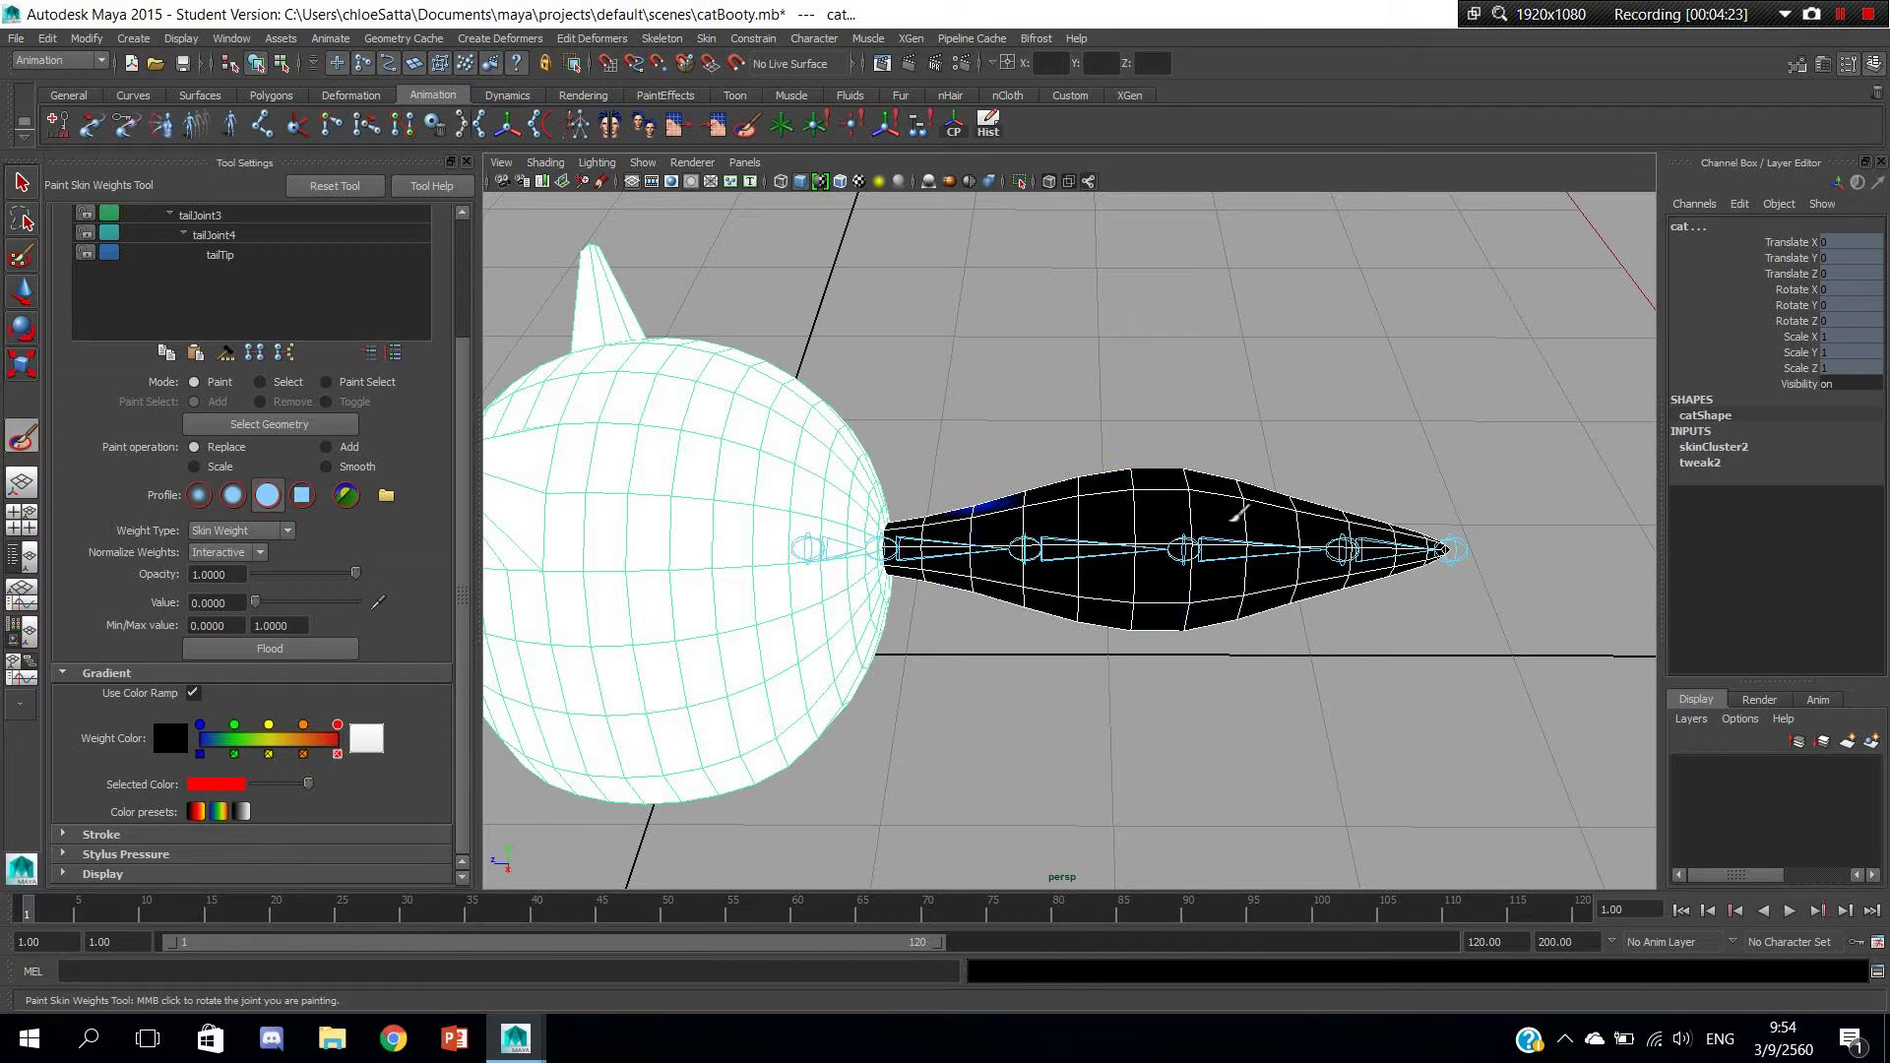
Toggle the panel layout and reframe the cat and tail to check the result.
key("space")
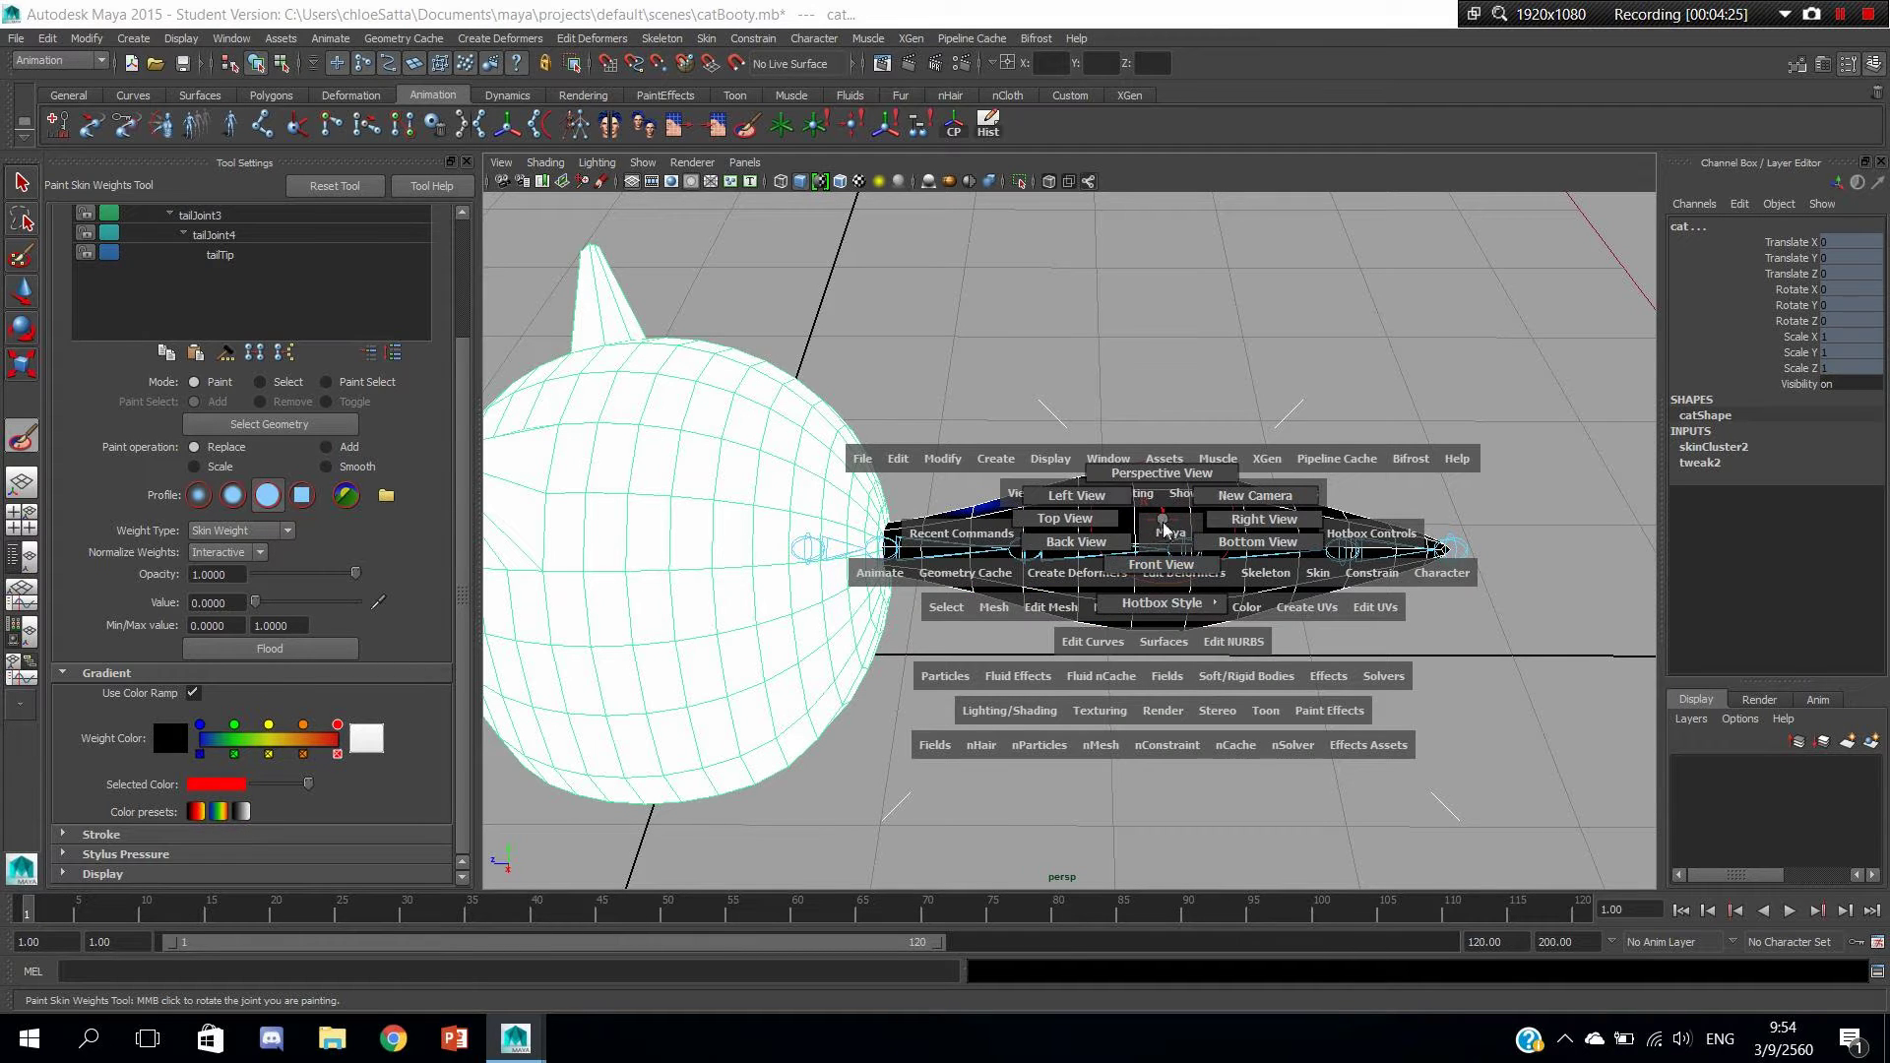
mouse_move(1140, 506)
left_mouse_down("alt")
mouse_move(1083, 561)
mouse_move(1095, 406)
mouse_move(1139, 556)
mouse_move(1203, 531)
left_mouse_up("alt")
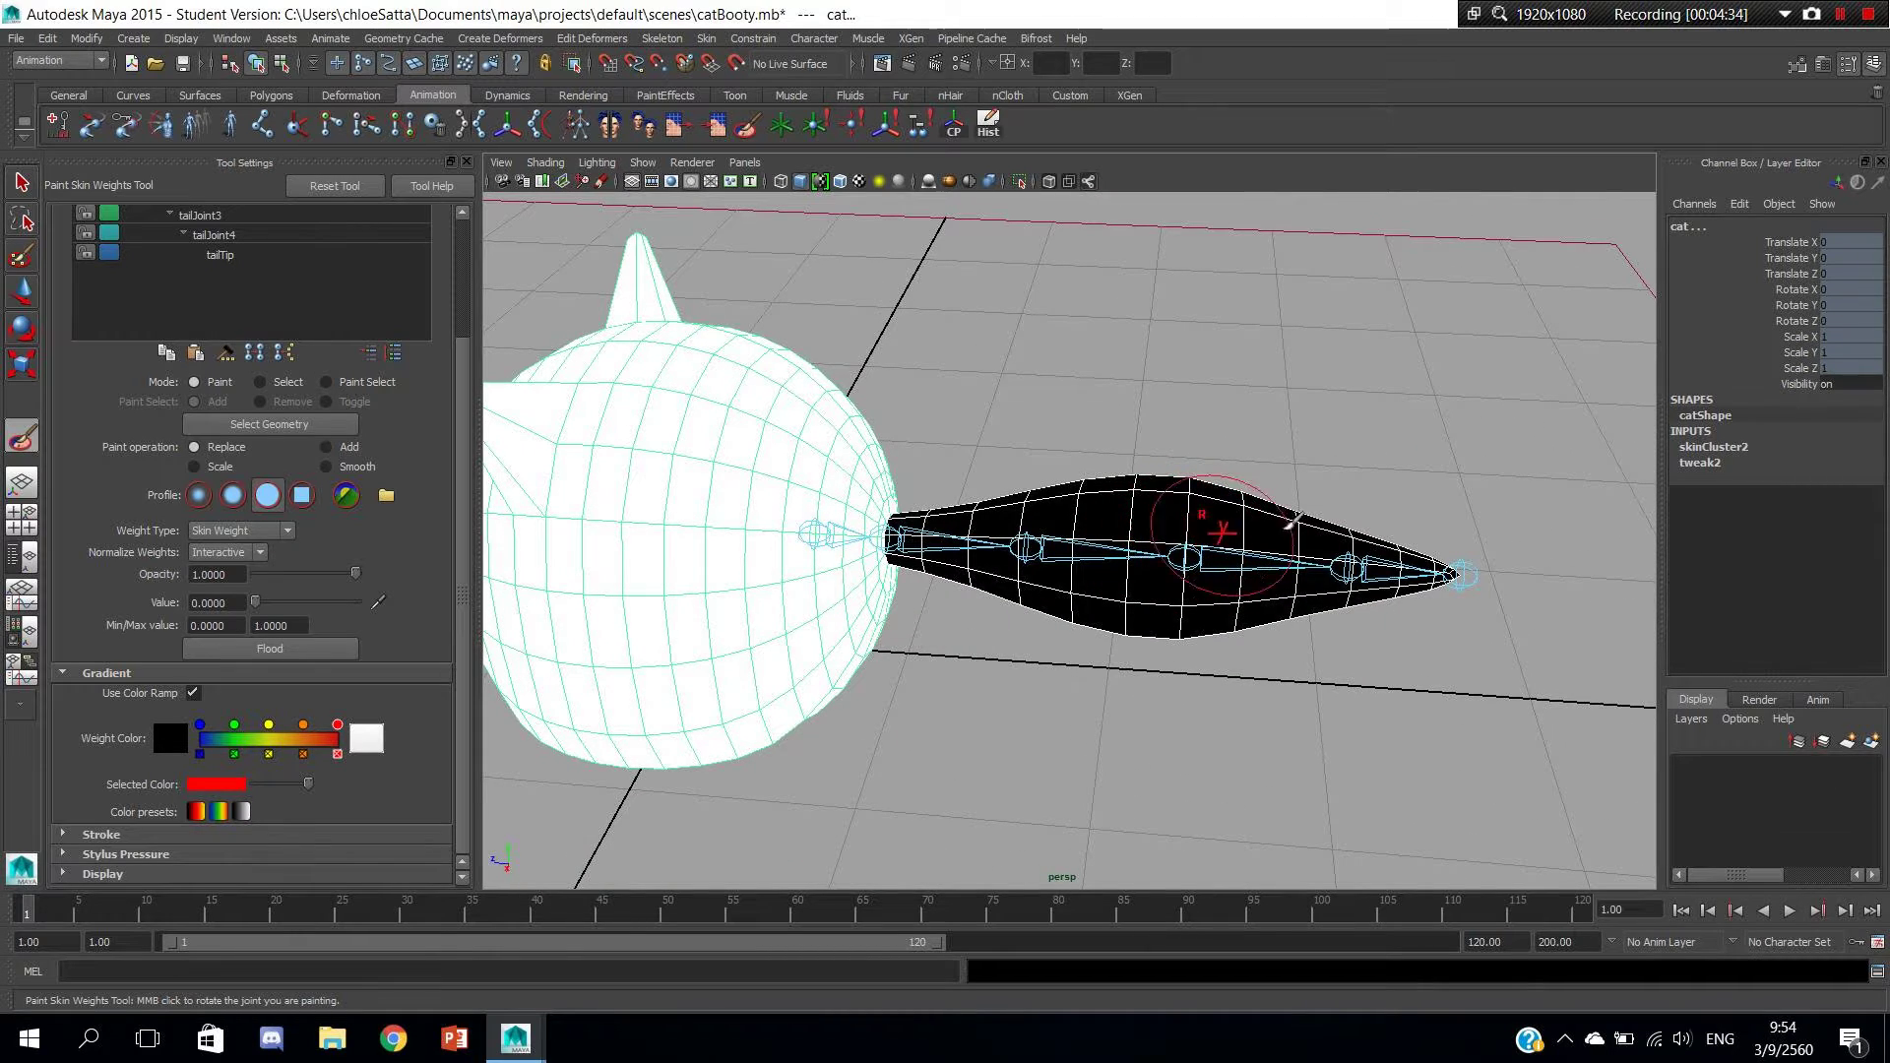
middle_click_drag(1201, 537, 1285, 583, "alt")
scroll(1305, 585, "down", 3)
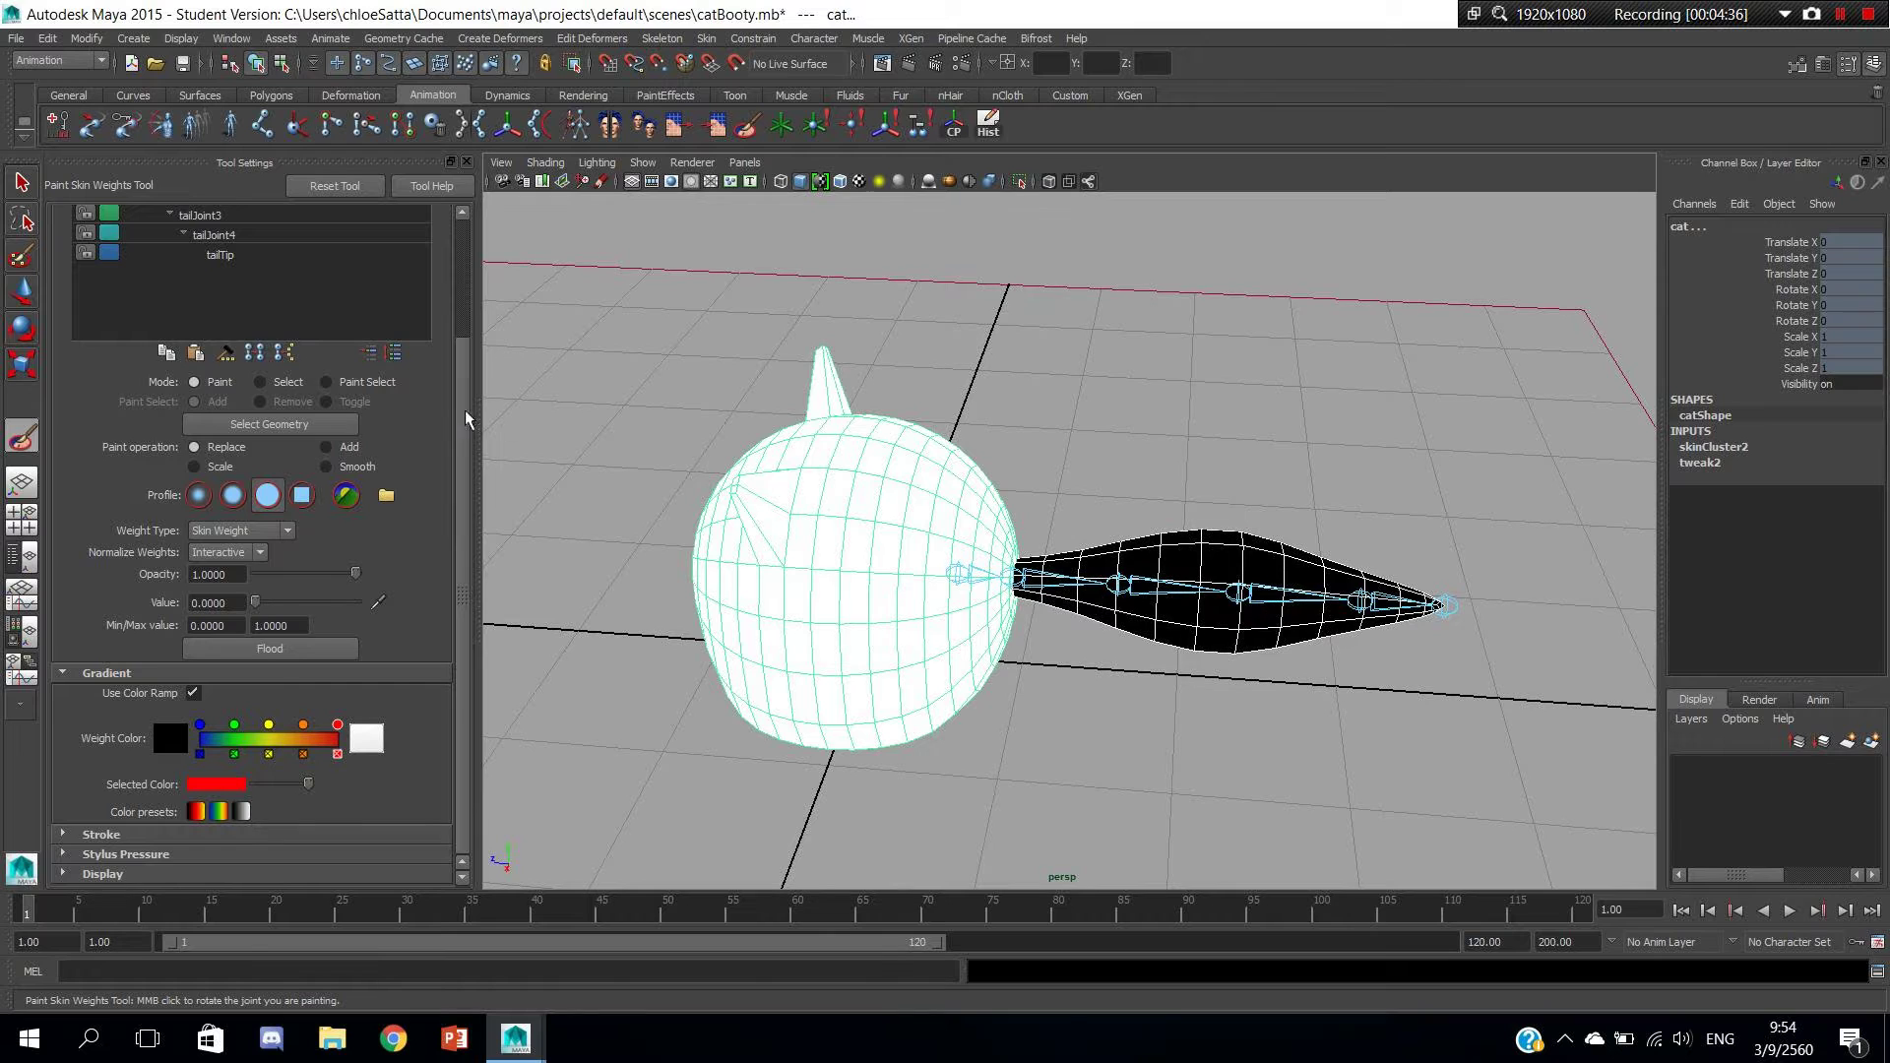
scroll(463, 404, "up", 3)
scroll(481, 301, "up", 1)
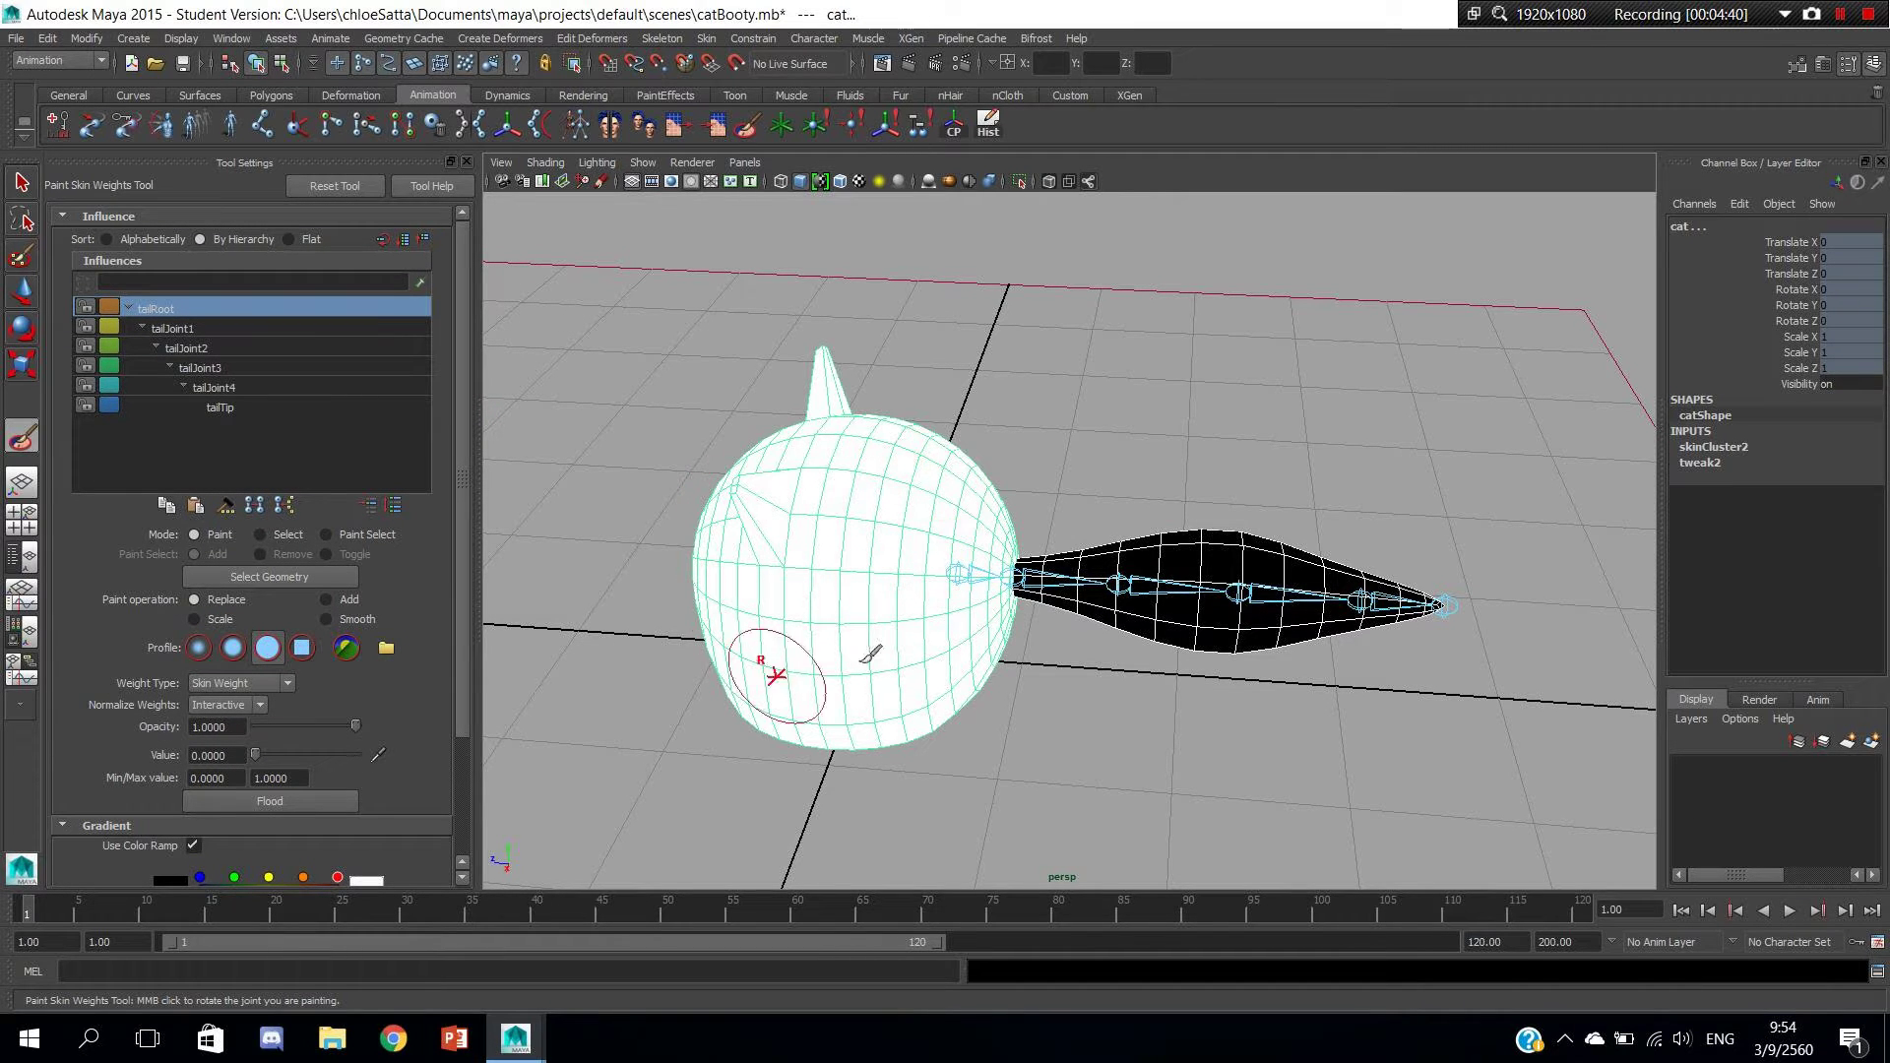
left_click(173, 329)
left_click(202, 350)
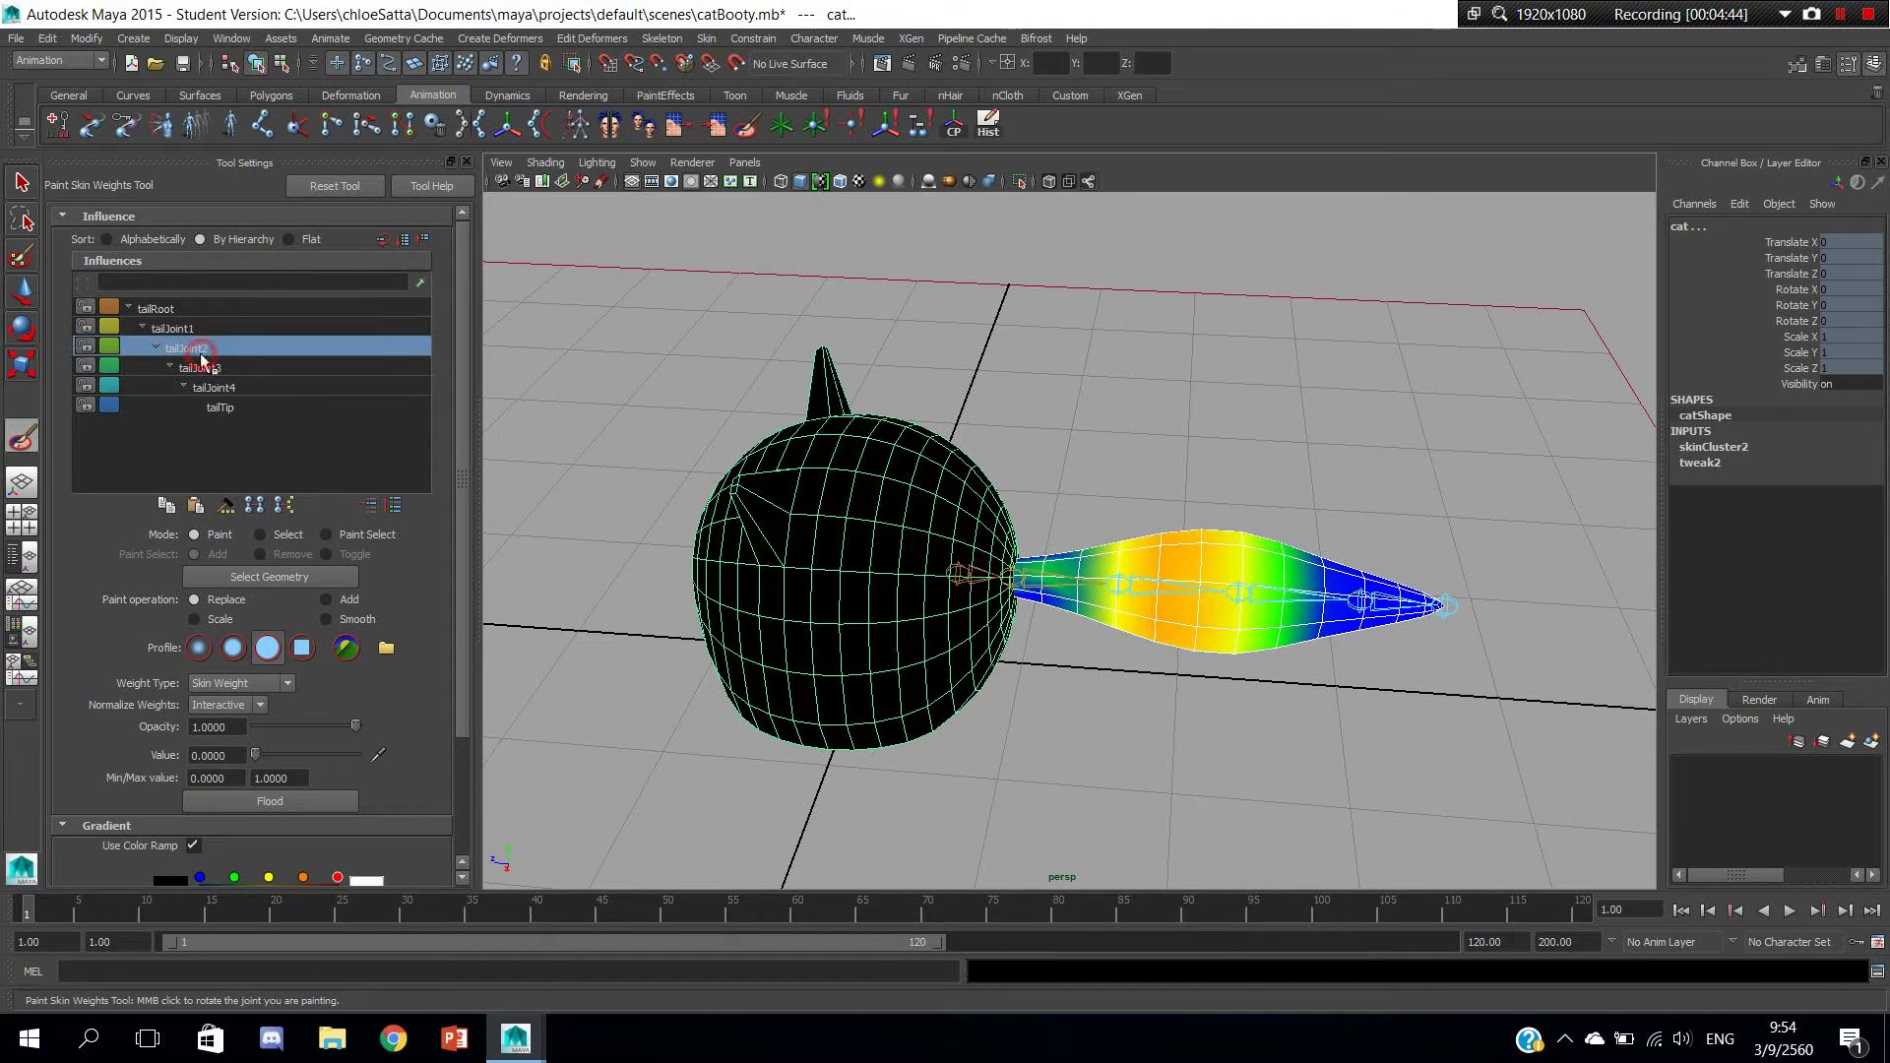
left_click(209, 371)
left_click(216, 389)
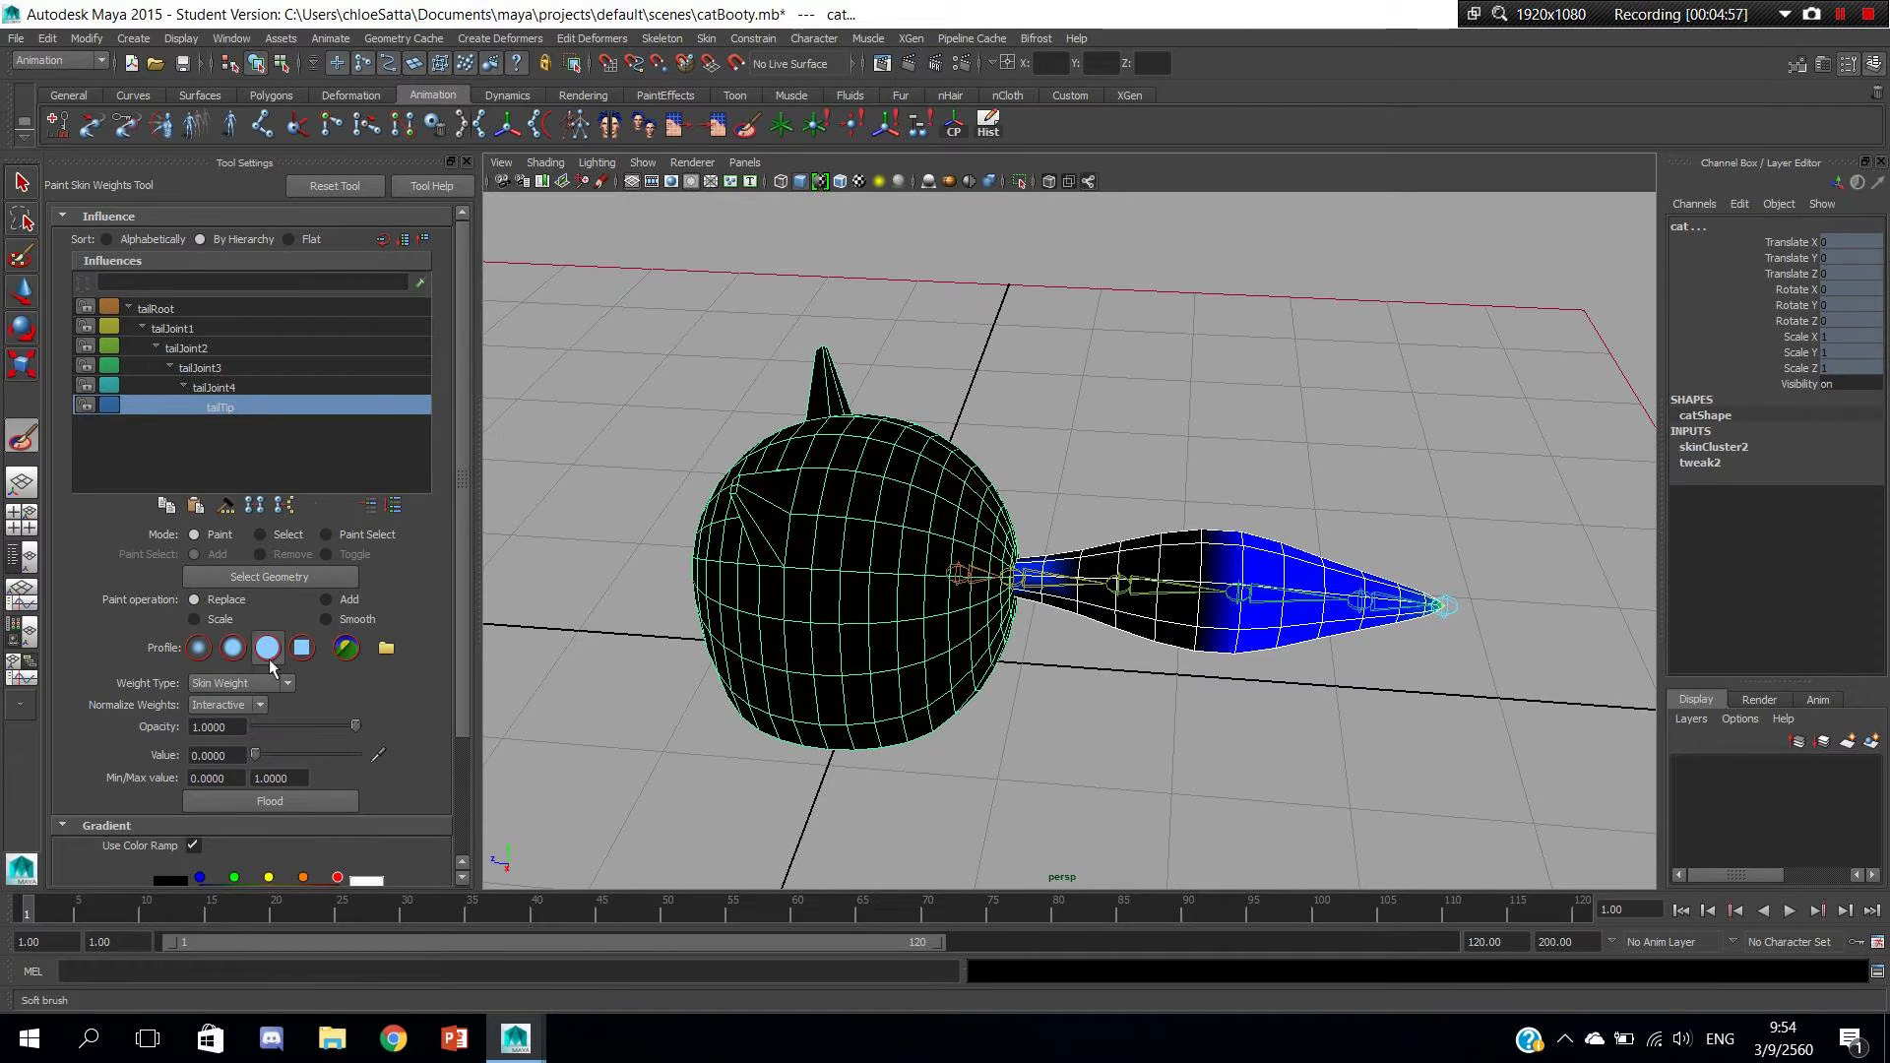
left_click(214, 314)
scroll(163, 794, "down", 1)
scroll(164, 793, "down", 2)
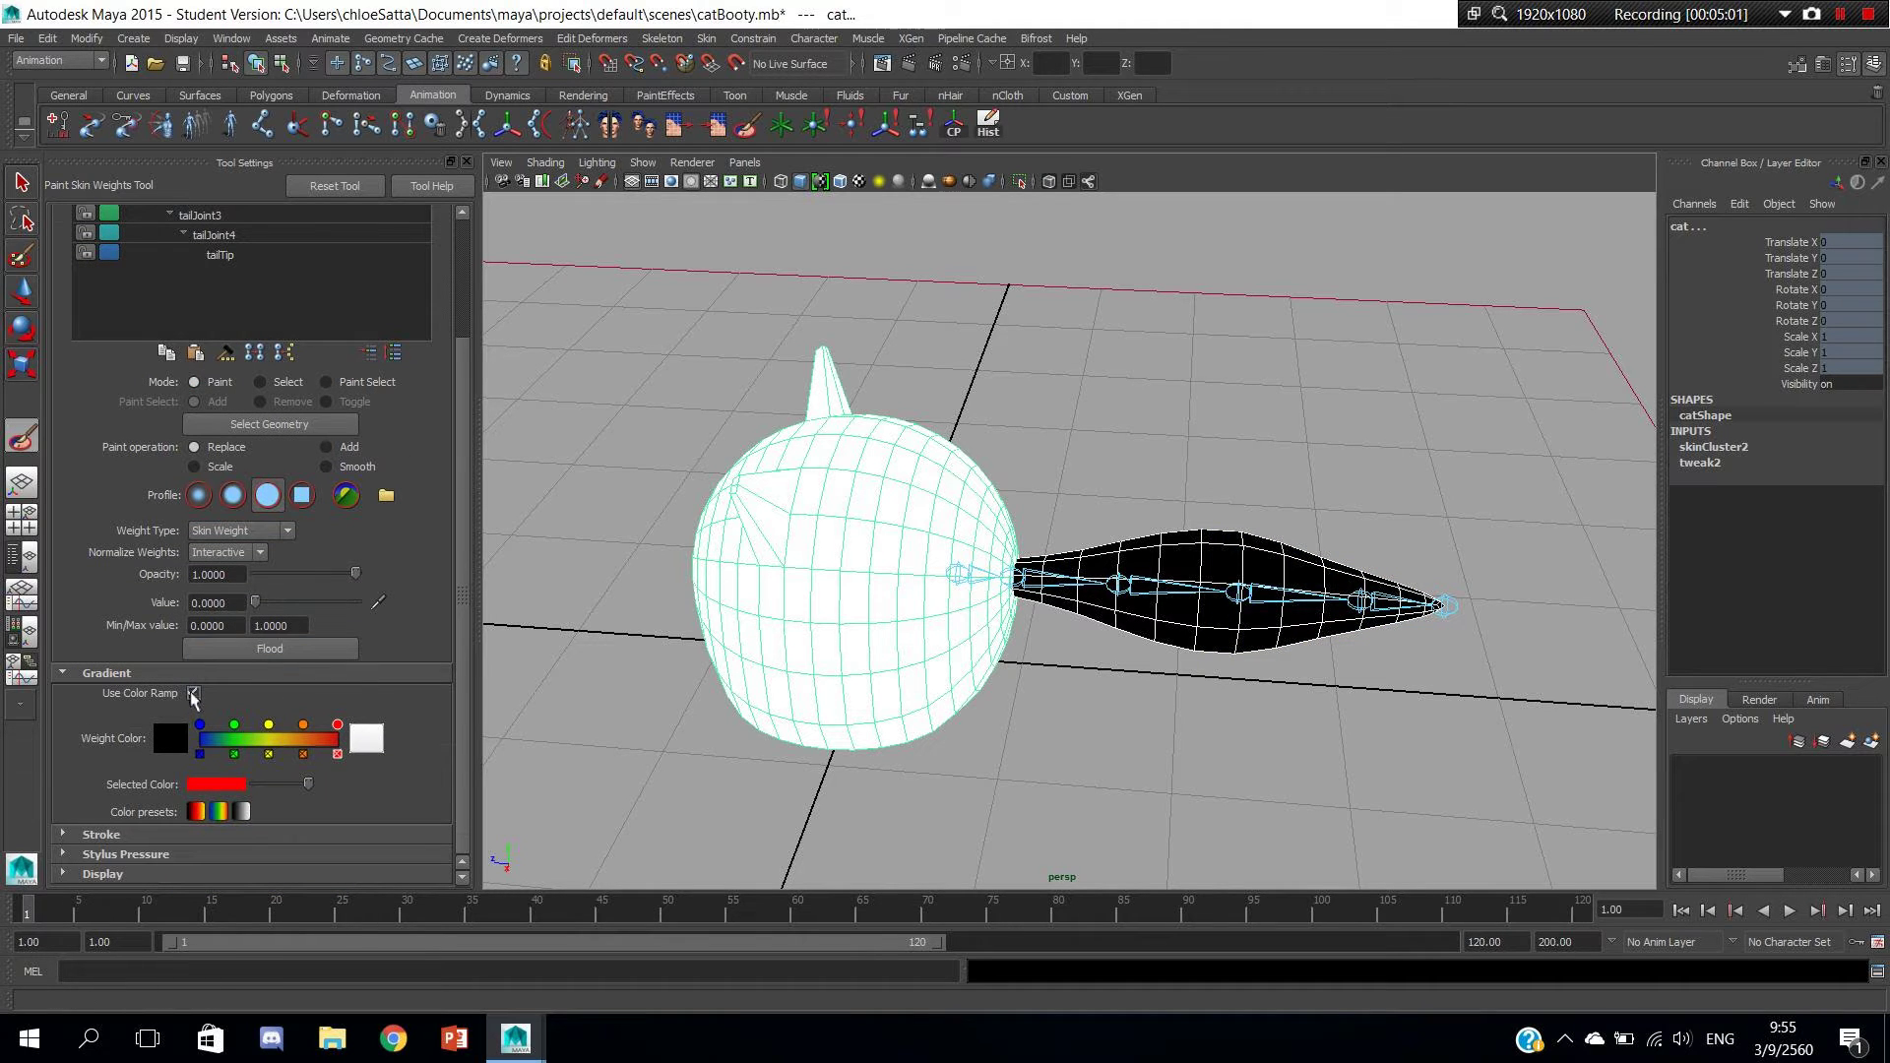
scroll(194, 697, "up", 3)
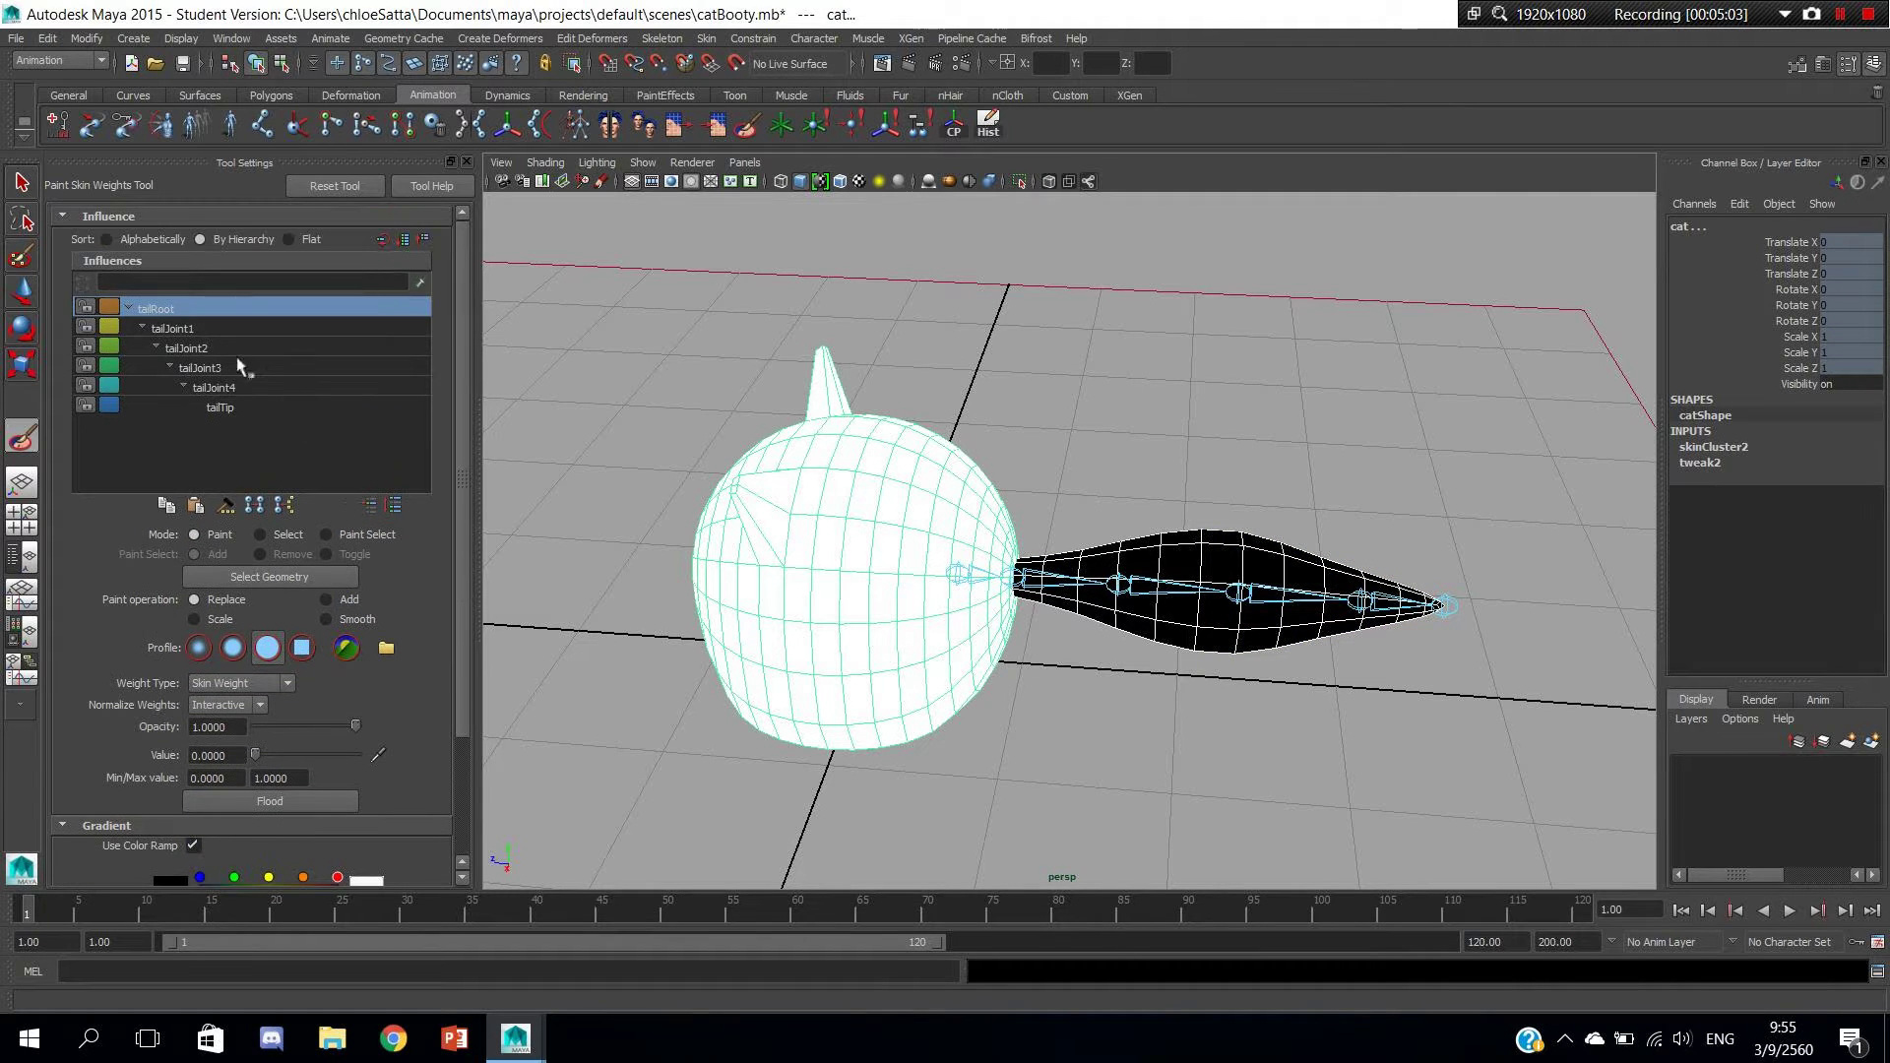
With tailTip active, paint its weight to 0 from the tail base through the mid-tail.
left_click(232, 407)
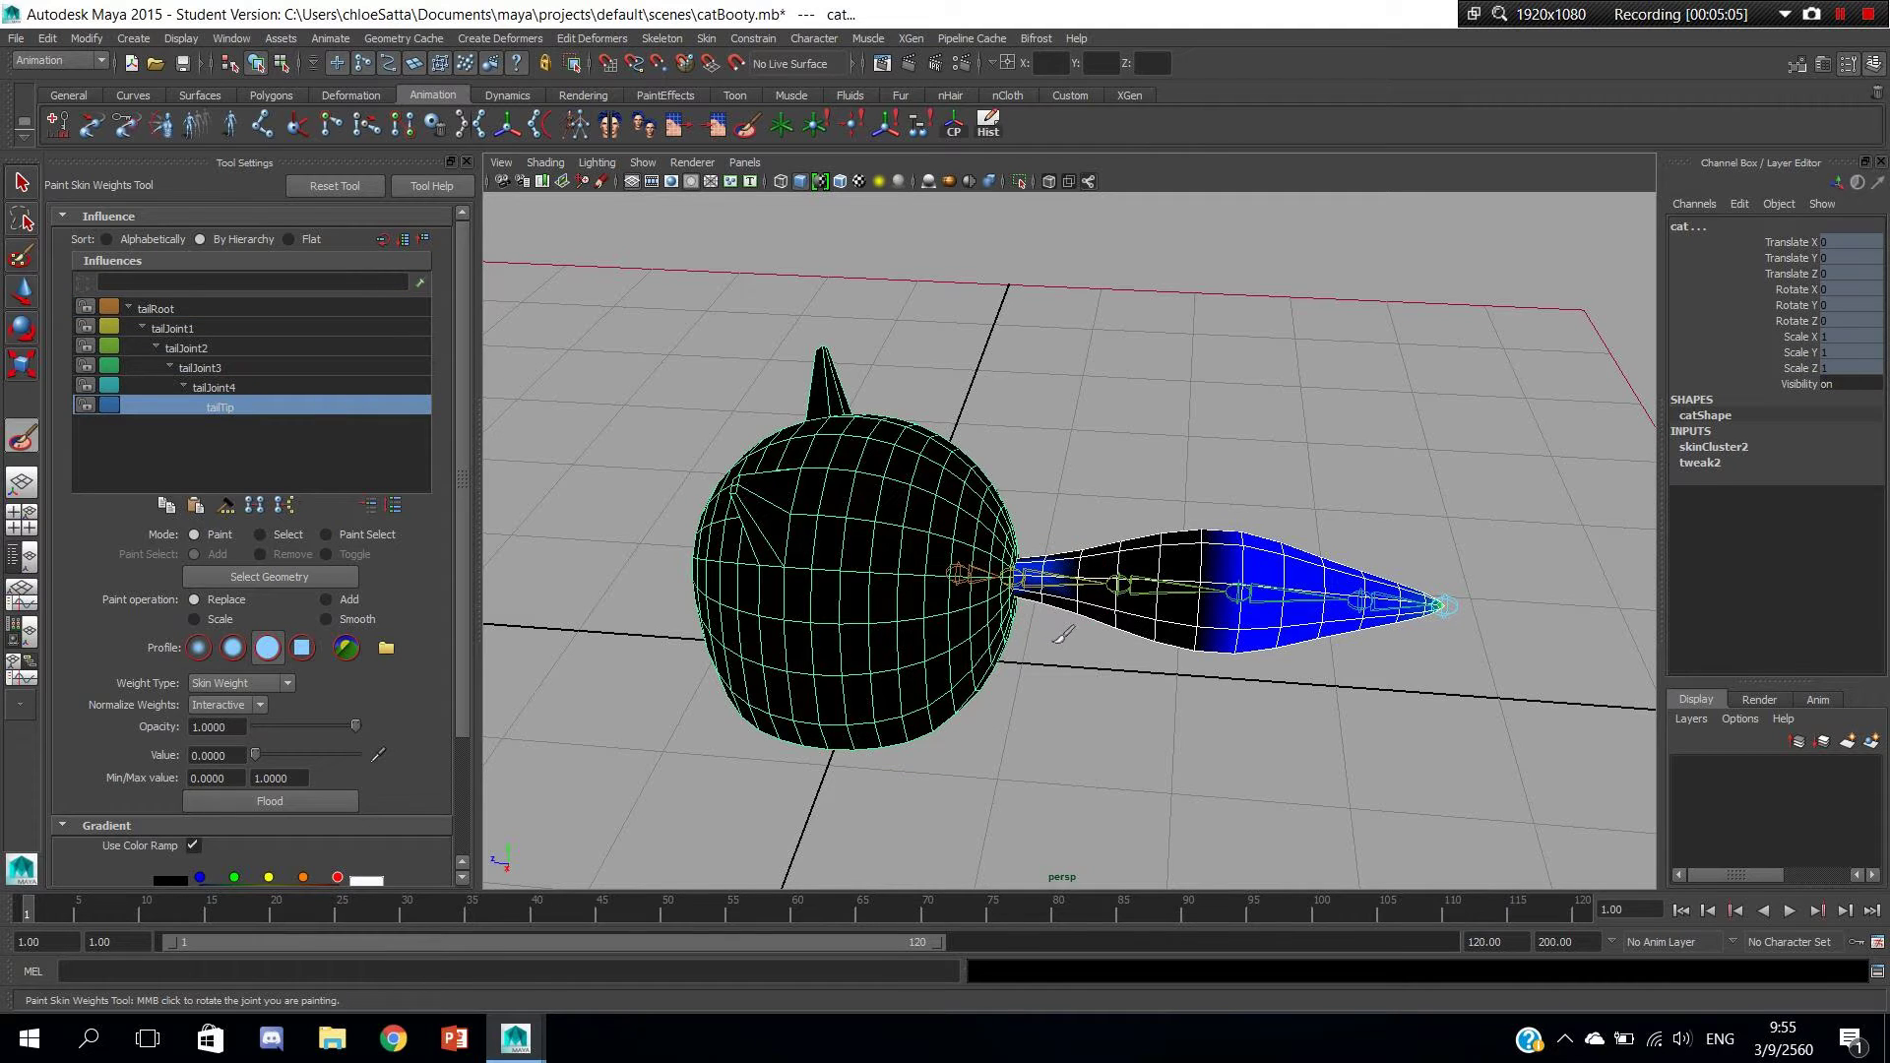
middle_click_drag(1063, 635, 929, 620, "alt")
scroll(928, 620, "up", 3)
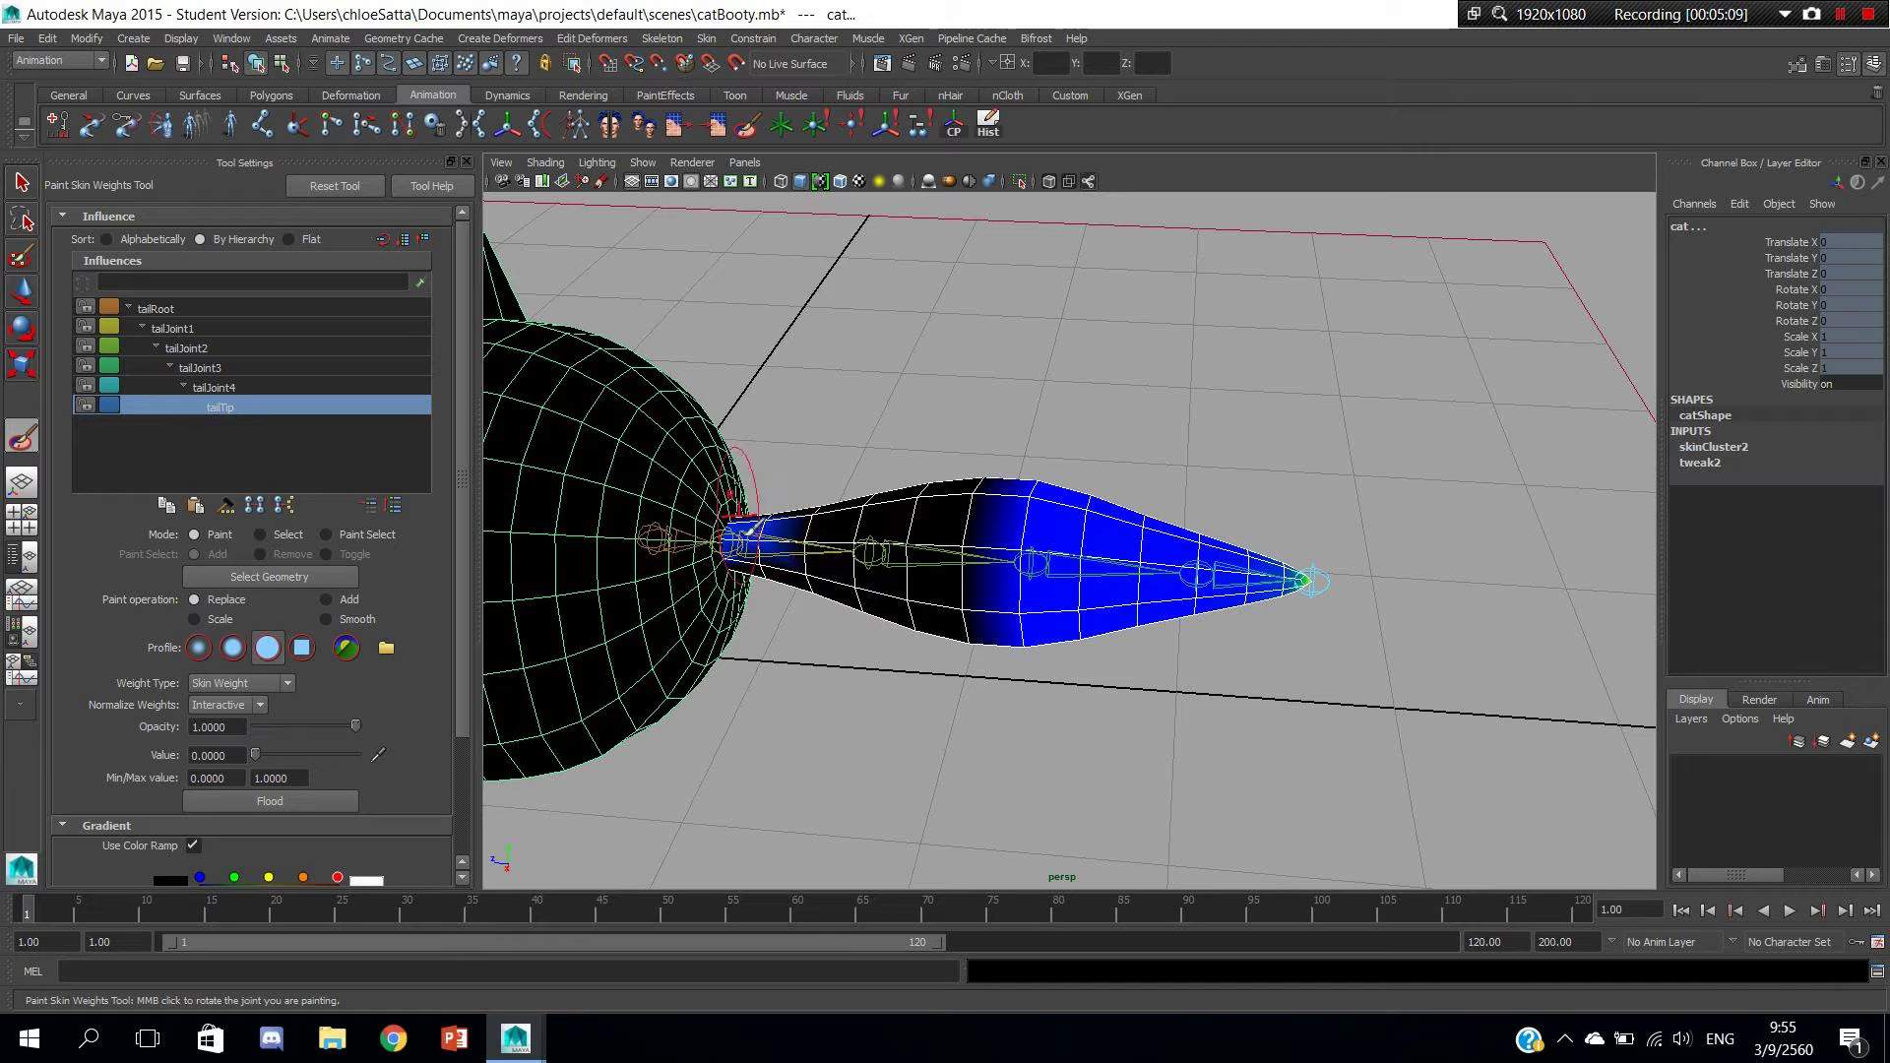
left_click_drag(749, 532, 788, 529)
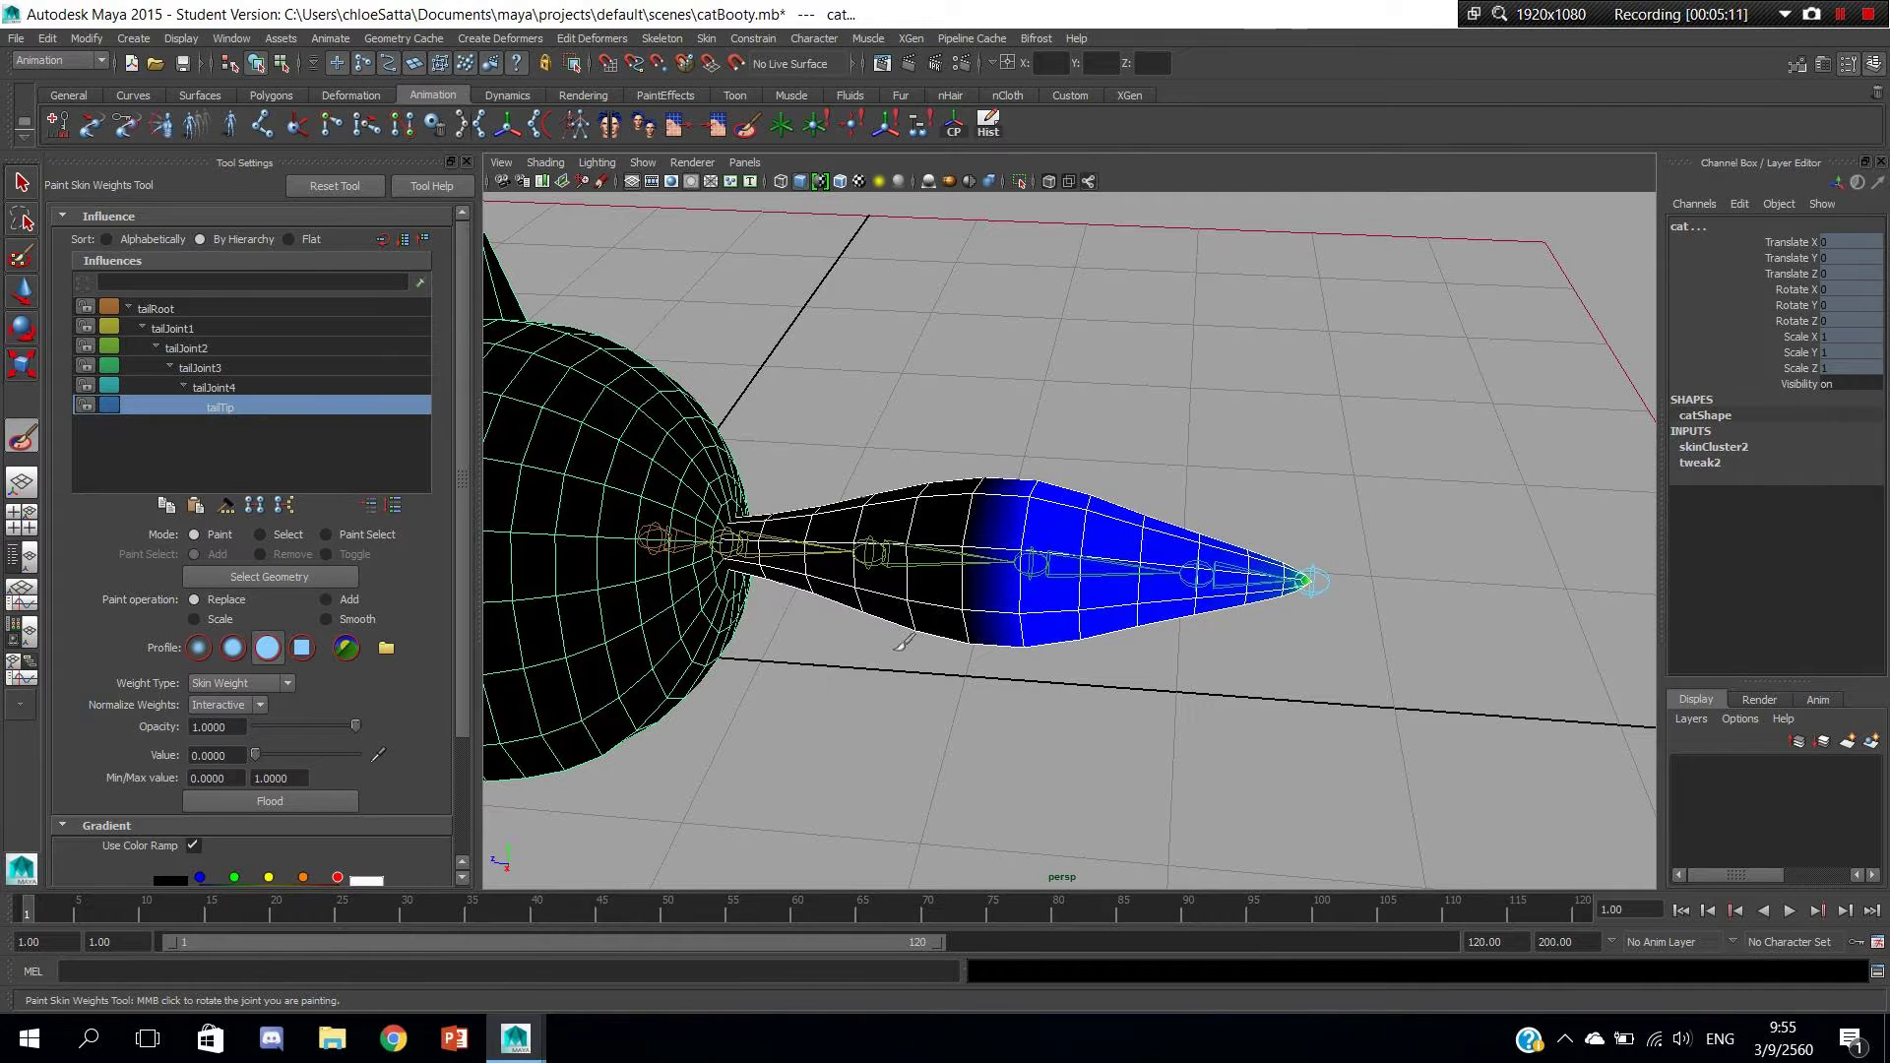
middle_click_drag(902, 643, 823, 652, "alt")
left_click_drag(929, 493, 960, 645)
left_click_drag(975, 512, 972, 635)
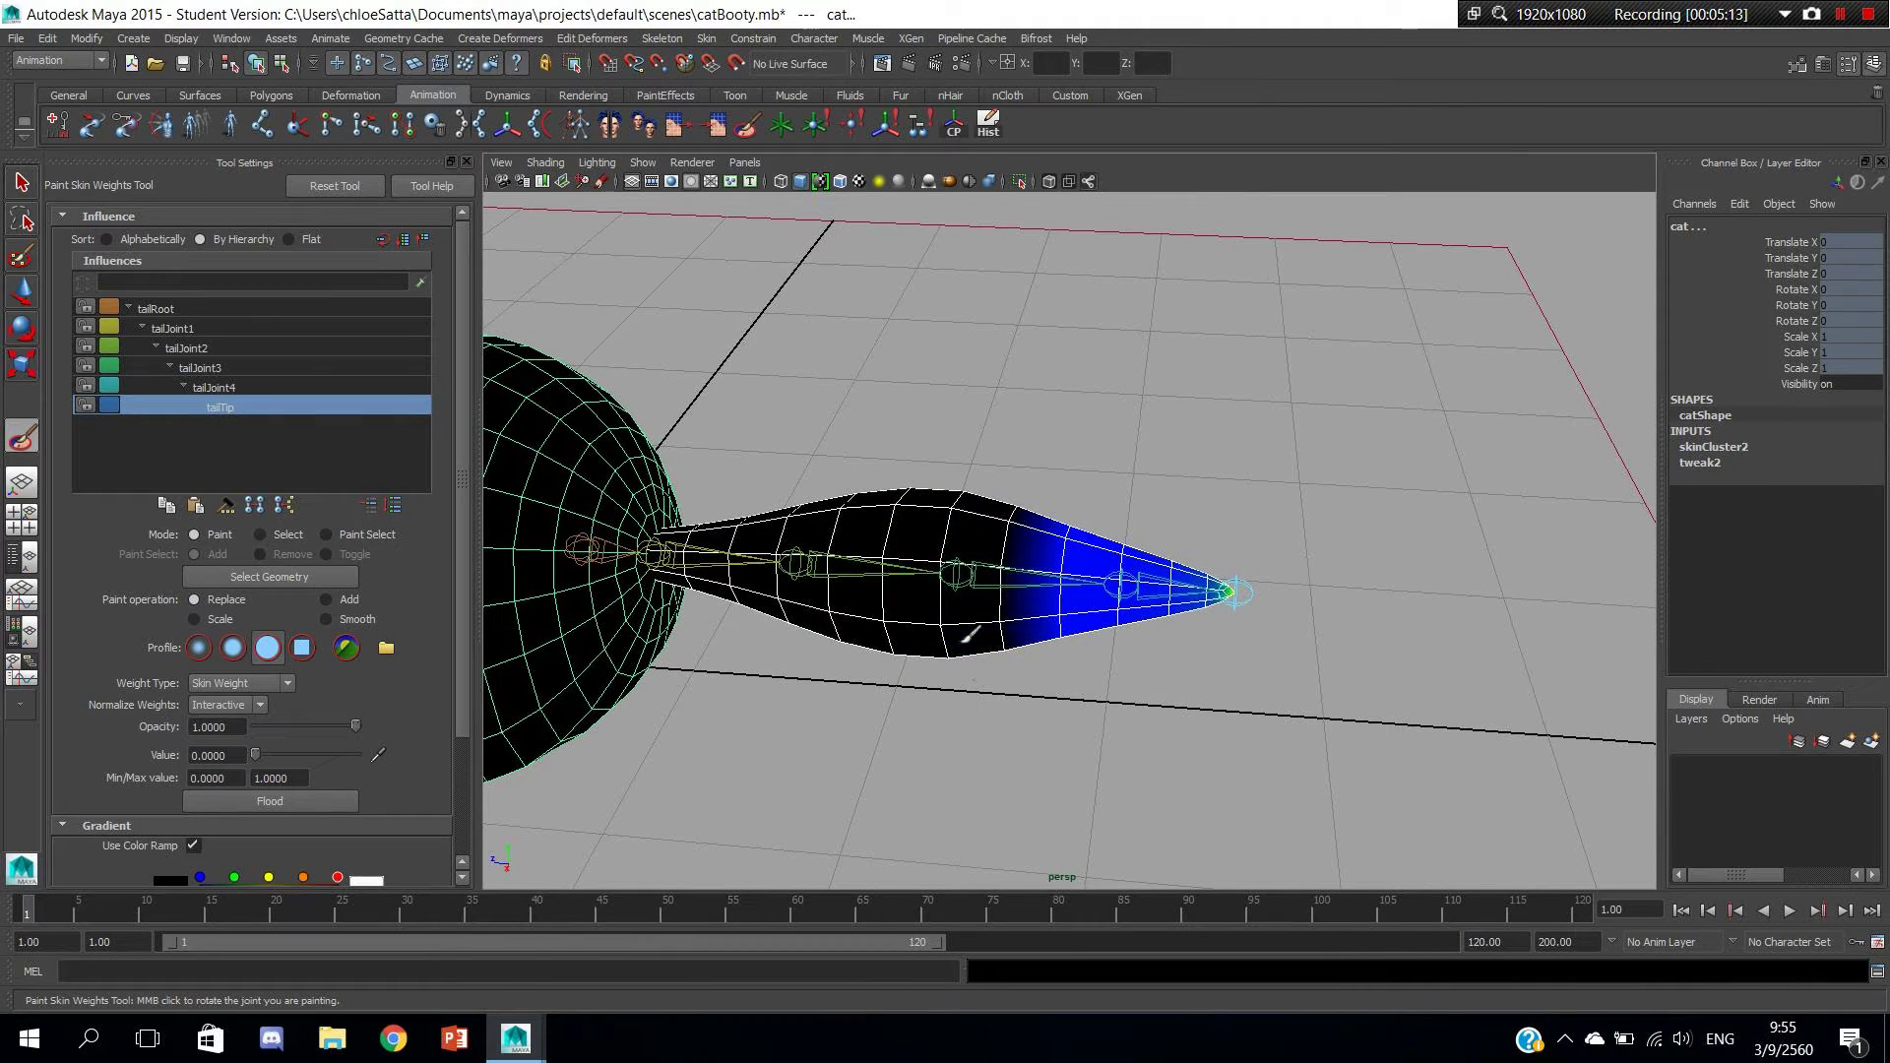
middle_click_drag(1031, 673, 836, 669, "alt")
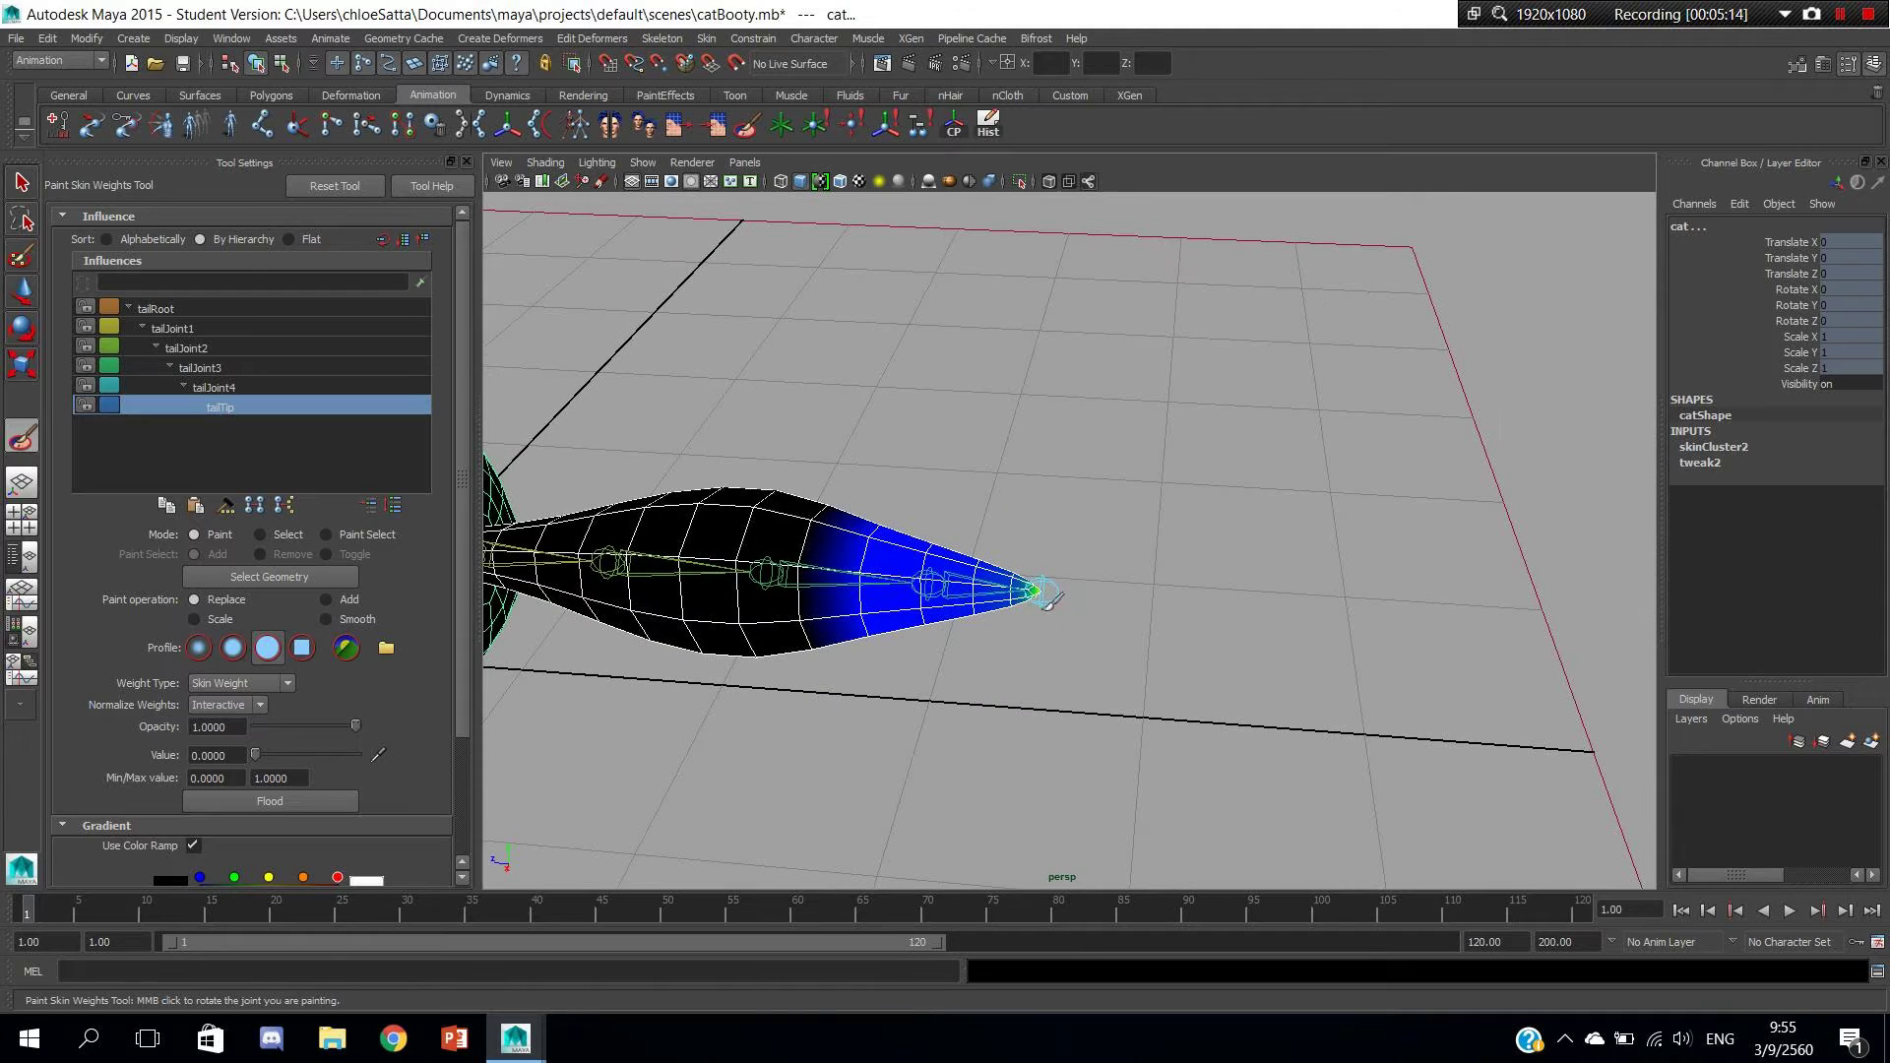
left_click(893, 569)
Zero tailTip weight in the middle of the tail, then orbit and pan to review the tip.
mouse_move(872, 680)
left_mouse_down("alt")
mouse_move(833, 404)
mouse_move(744, 421)
left_mouse_up("alt")
middle_click_drag(537, 423, 759, 426, "alt")
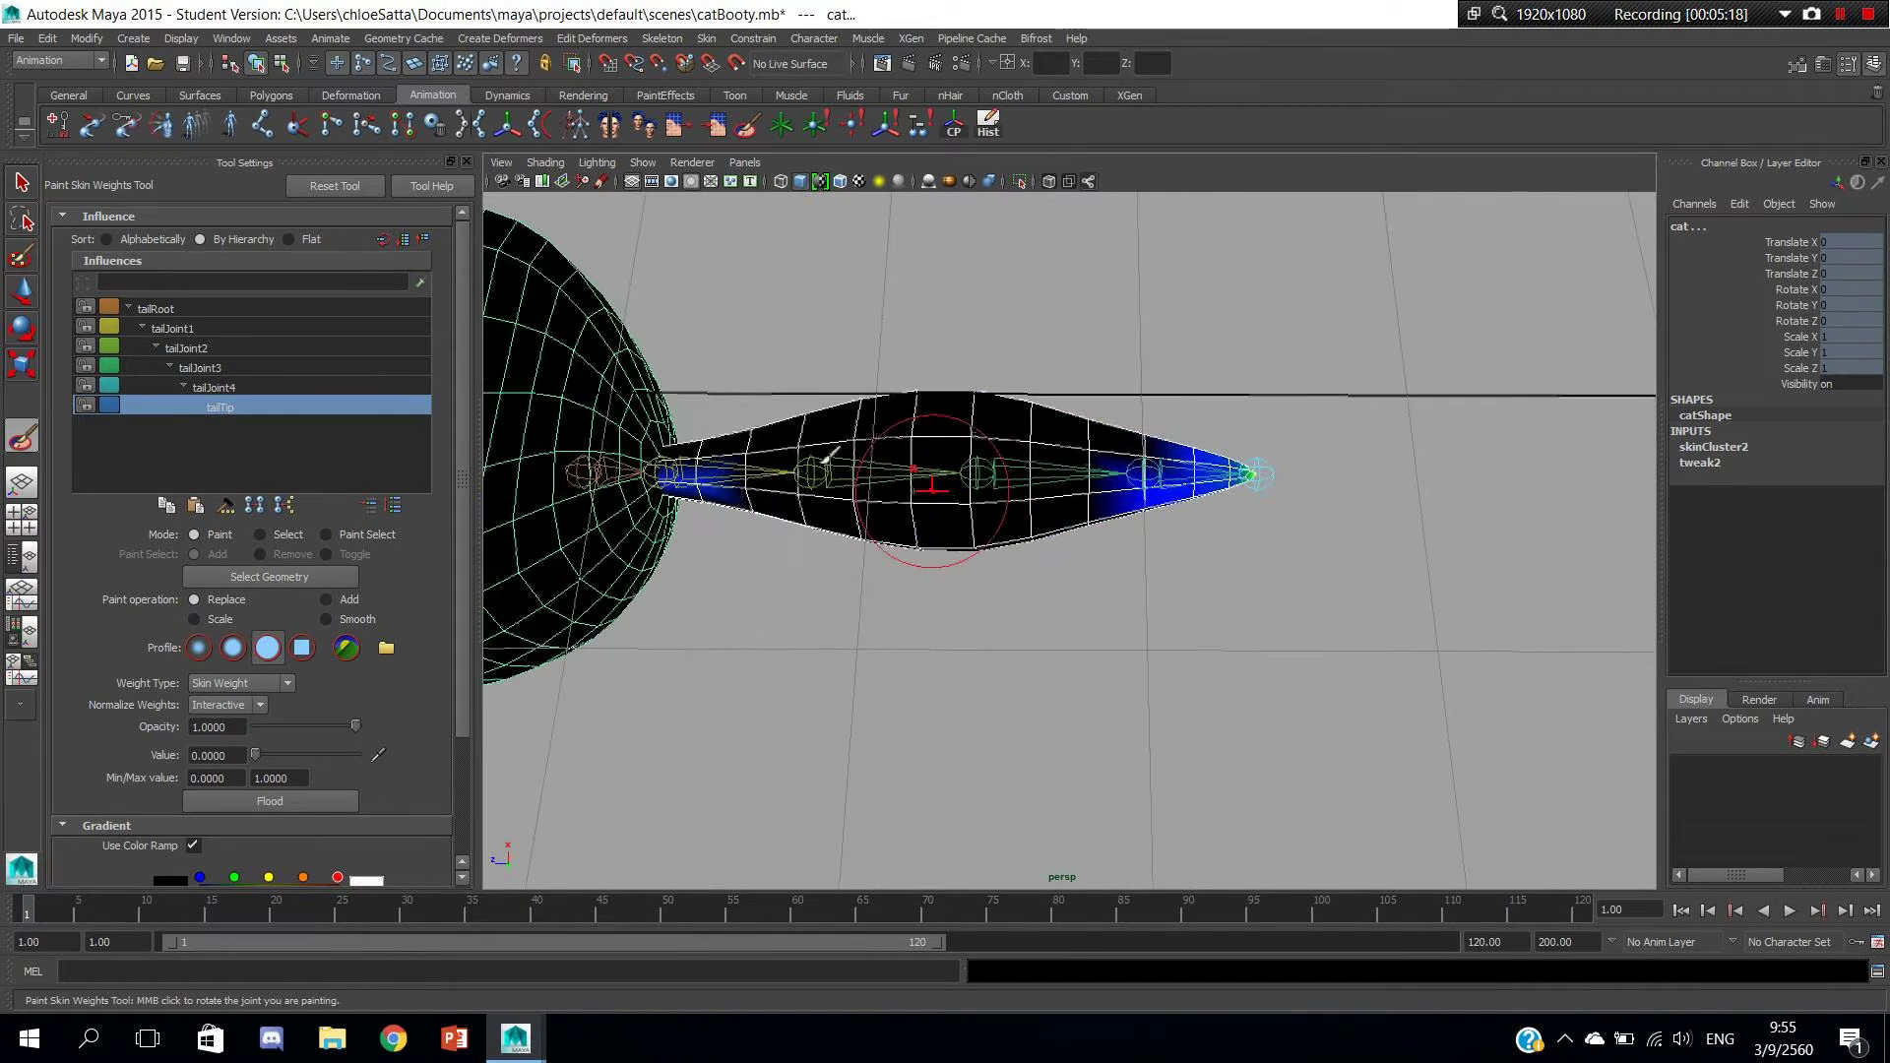
middle_click_drag(955, 479, 748, 480, "alt")
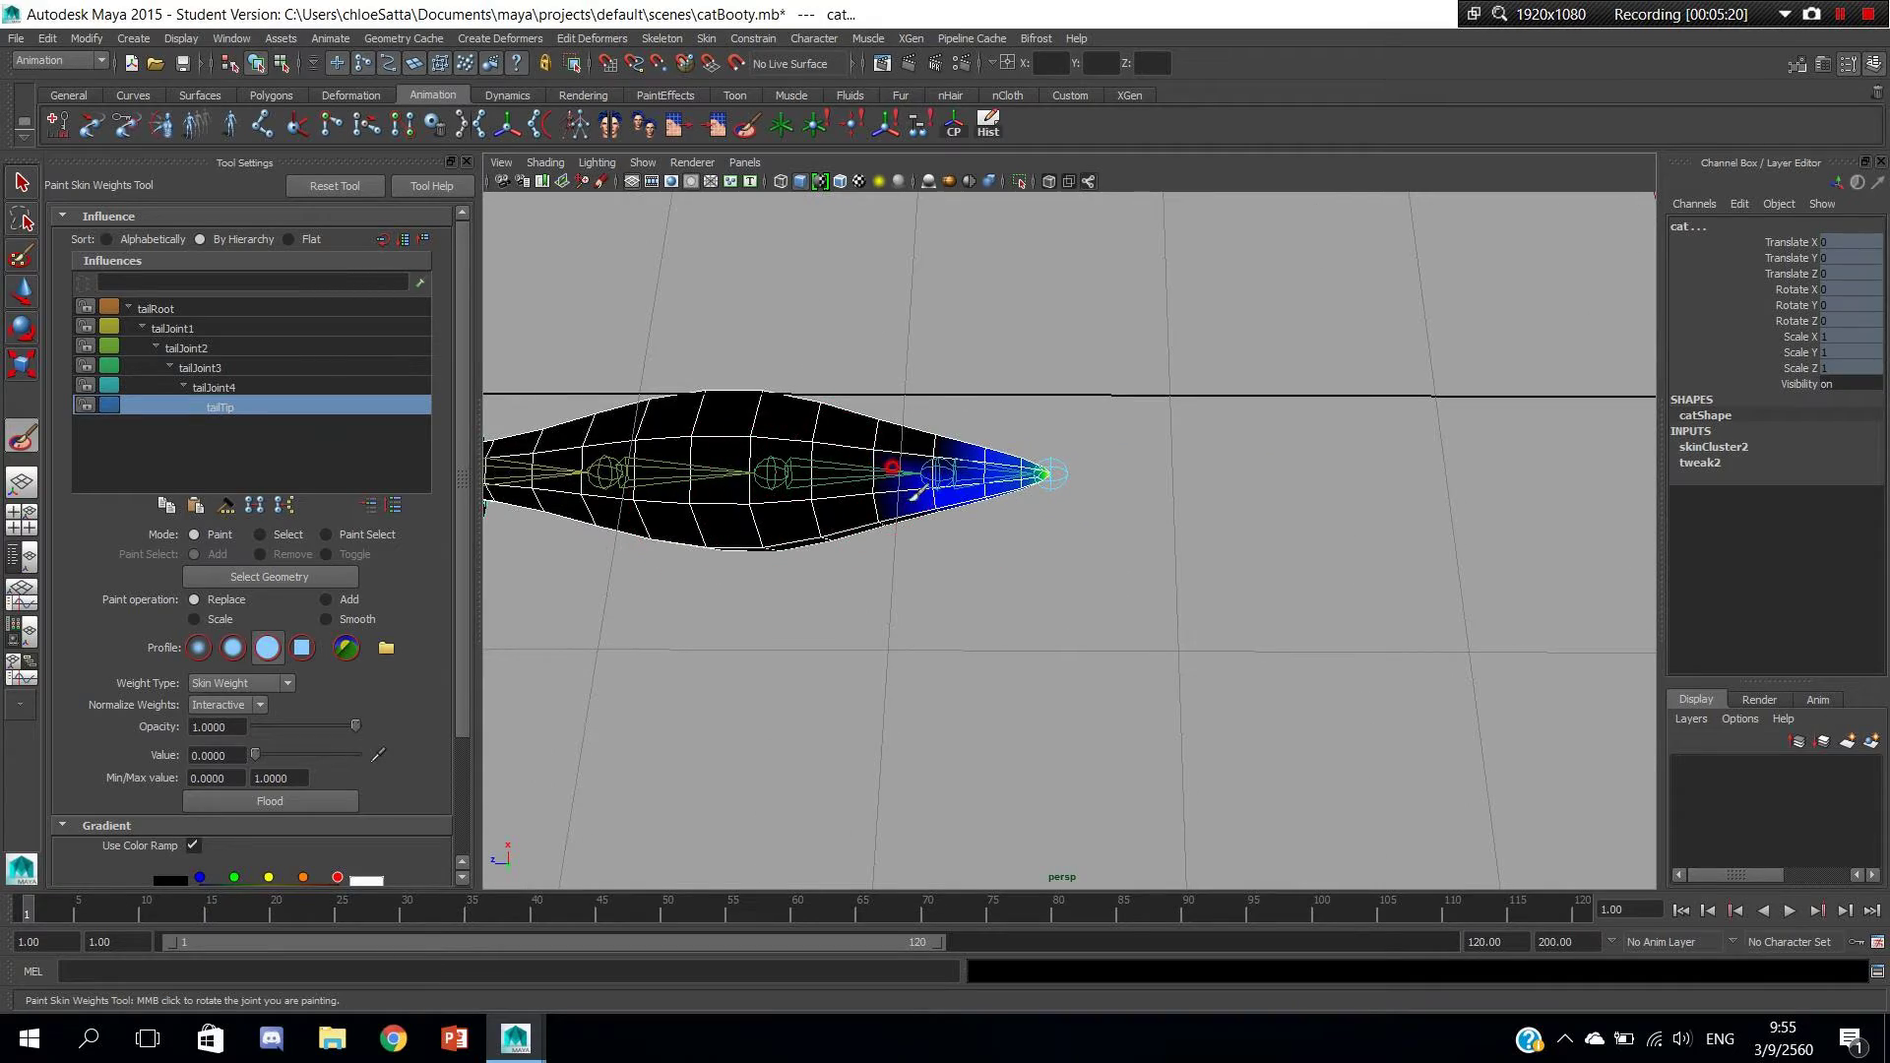
mouse_move(832, 431)
left_mouse_down("alt")
mouse_move(985, 675)
mouse_move(886, 571)
mouse_move(945, 636)
mouse_move(960, 552)
mouse_move(936, 462)
mouse_move(955, 295)
mouse_move(960, 310)
left_mouse_up("alt")
scroll(935, 590, "up", 2)
scroll(928, 532, "up", 2)
mouse_move(919, 476)
left_mouse_down("alt")
mouse_move(962, 861)
mouse_move(906, 578)
mouse_move(968, 698)
left_mouse_up("alt")
middle_click_drag(854, 571, 1167, 522, "alt")
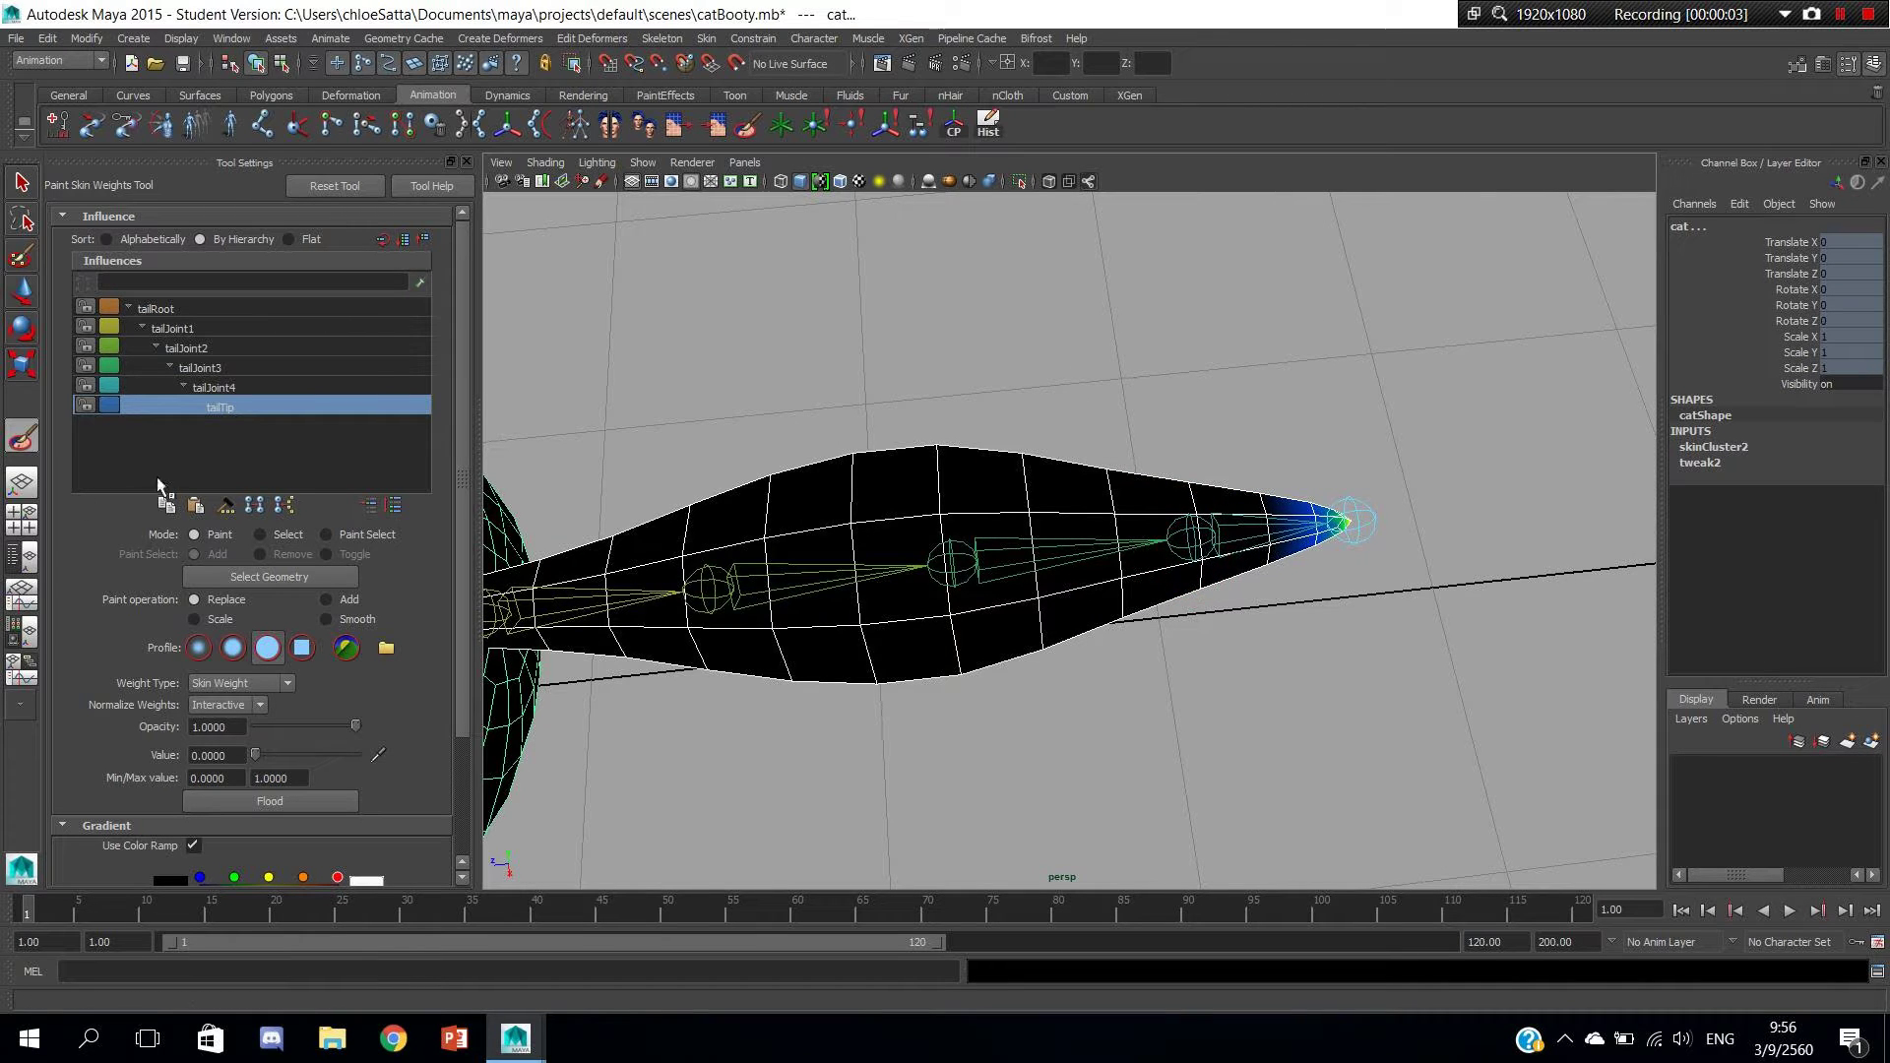
Review tailJoint4's weights, then turn off Use Color Ramp for greyscale display.
left_click(219, 389)
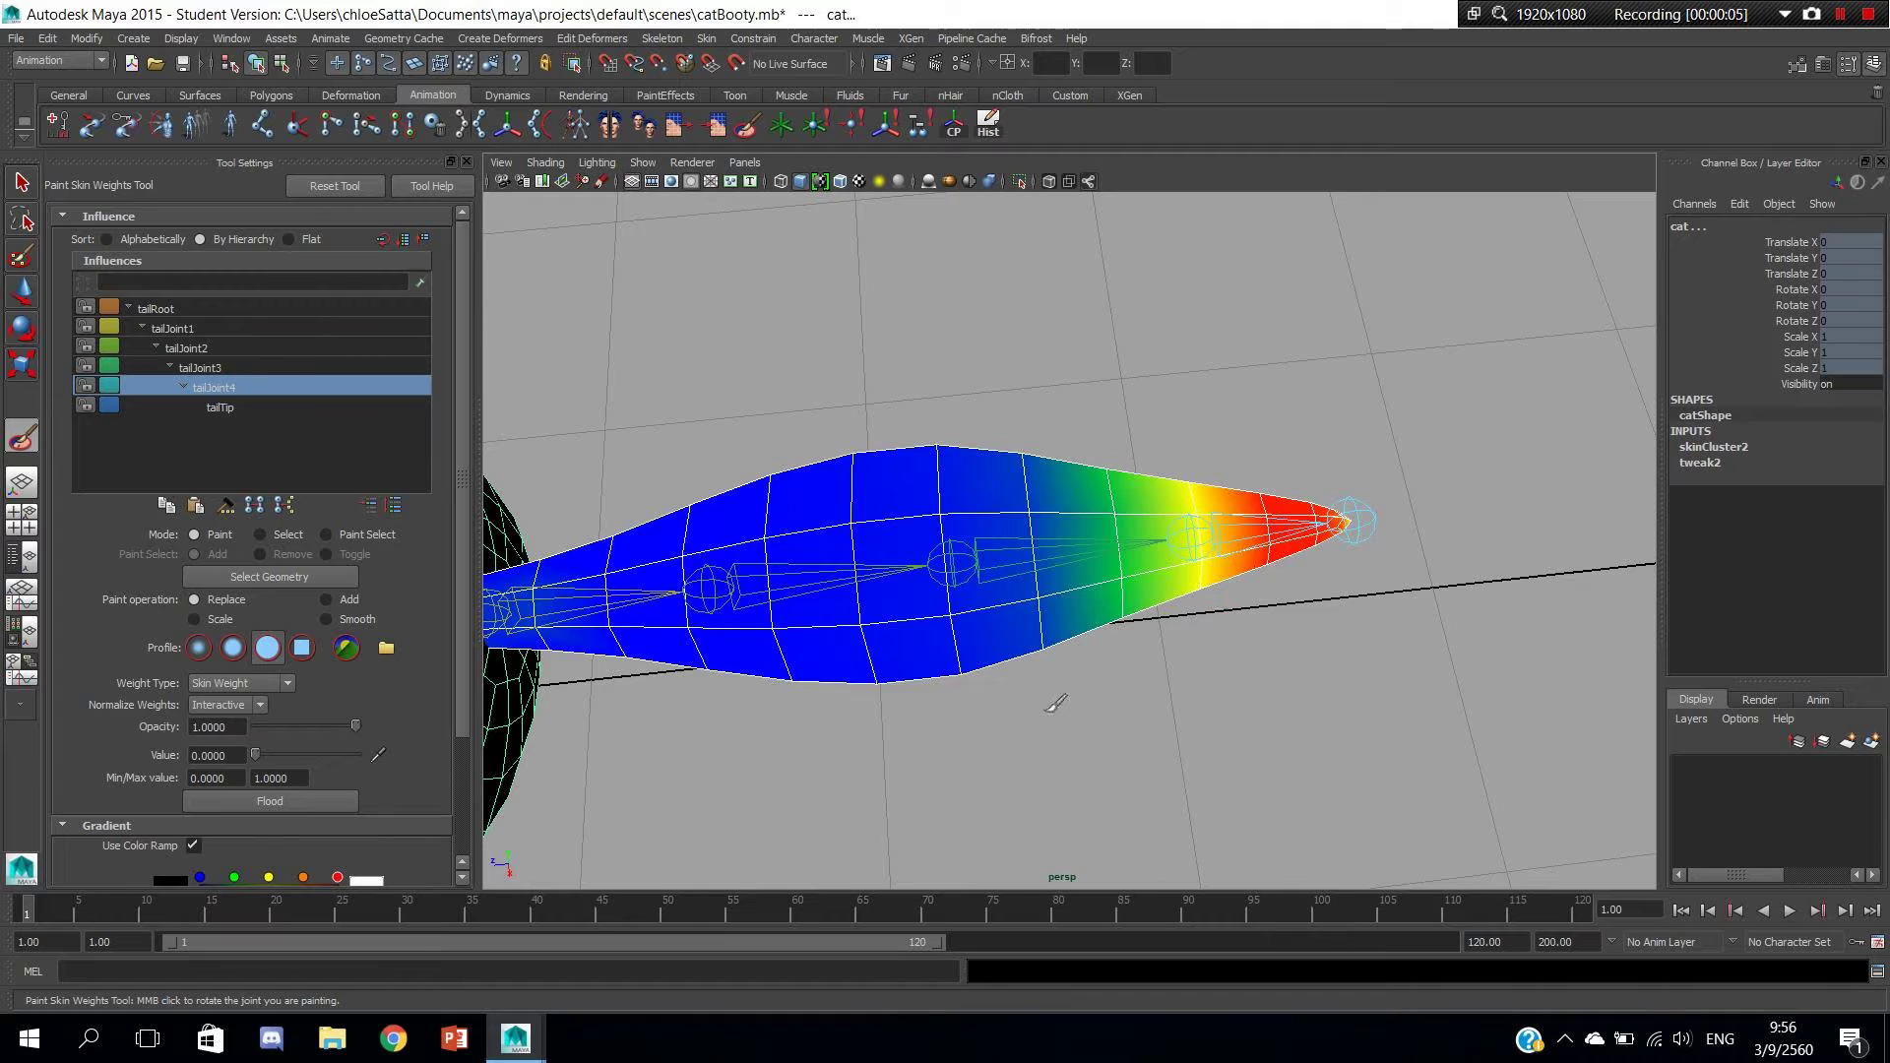
mouse_move(1055, 703)
left_mouse_down("alt")
mouse_move(1109, 717)
mouse_move(859, 709)
left_mouse_up("alt")
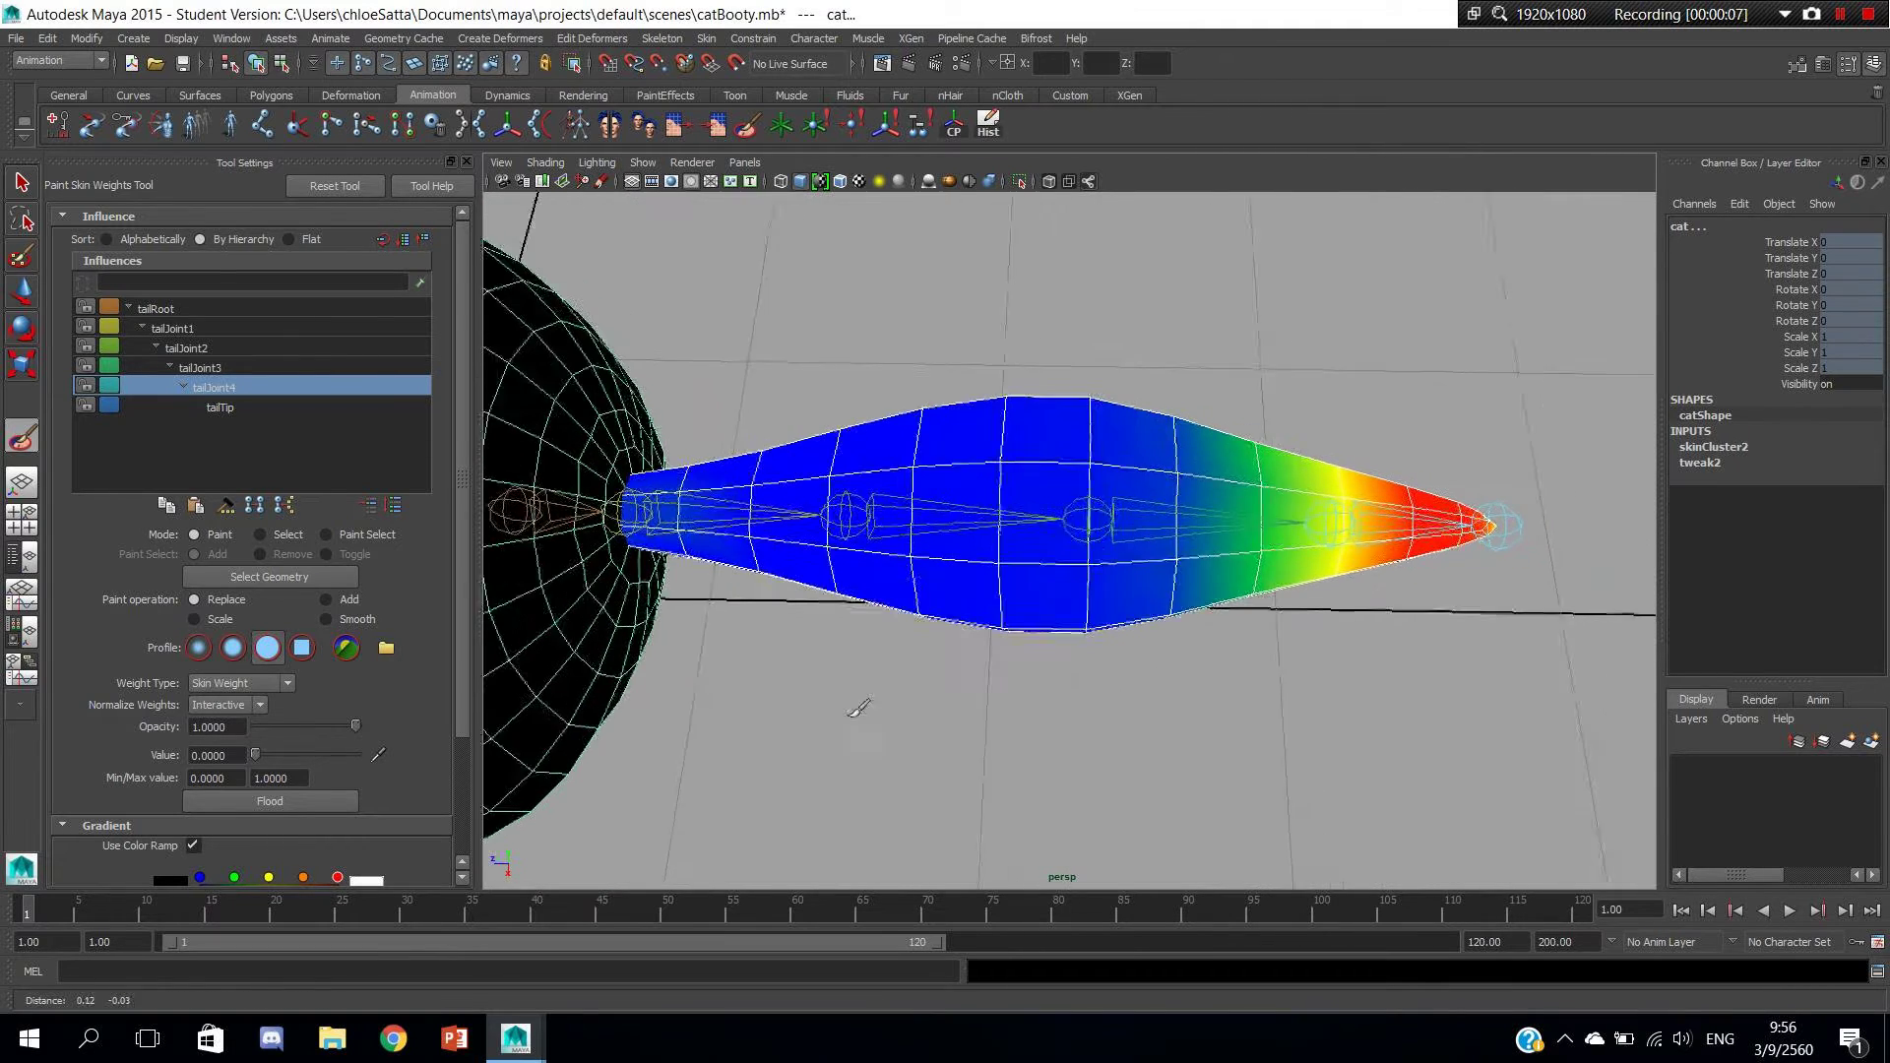
scroll(217, 733, "down", 3)
left_click(194, 694)
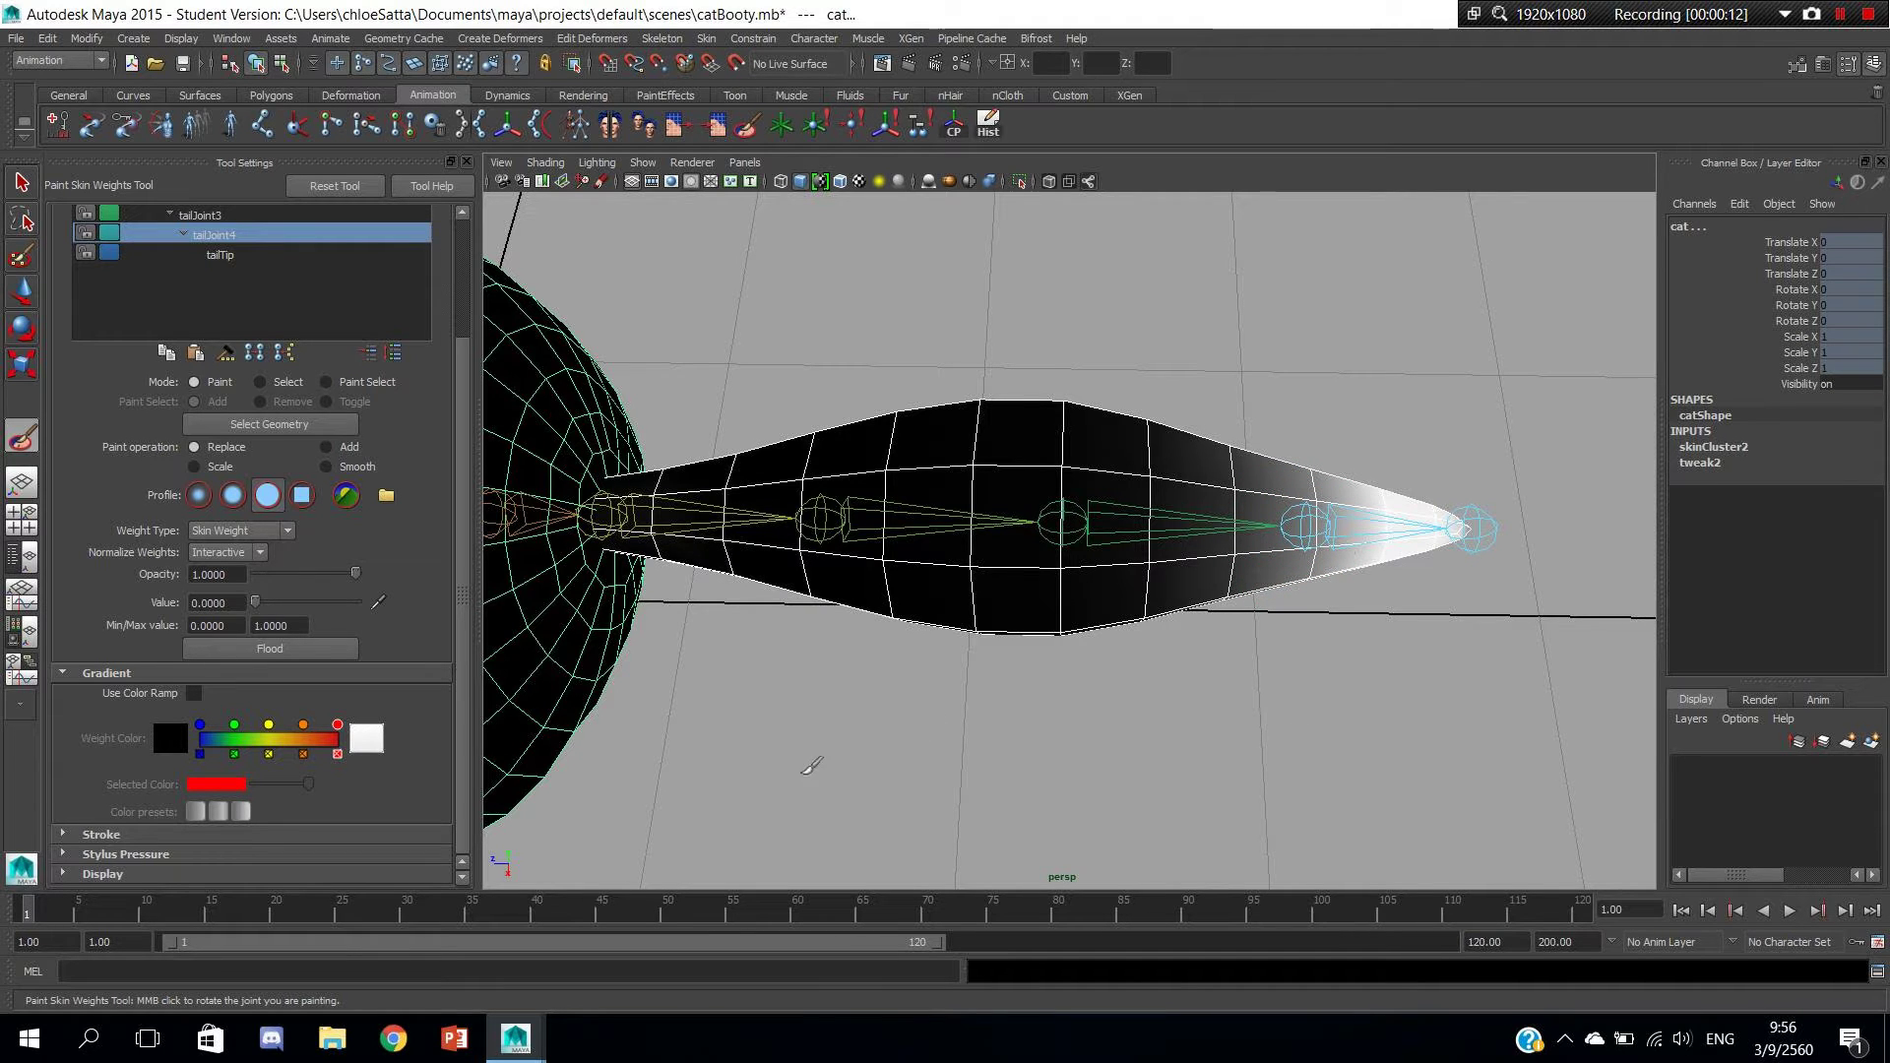
Test-bend the tail at tailJoint4 and undo back to zero rotation.
key("e")
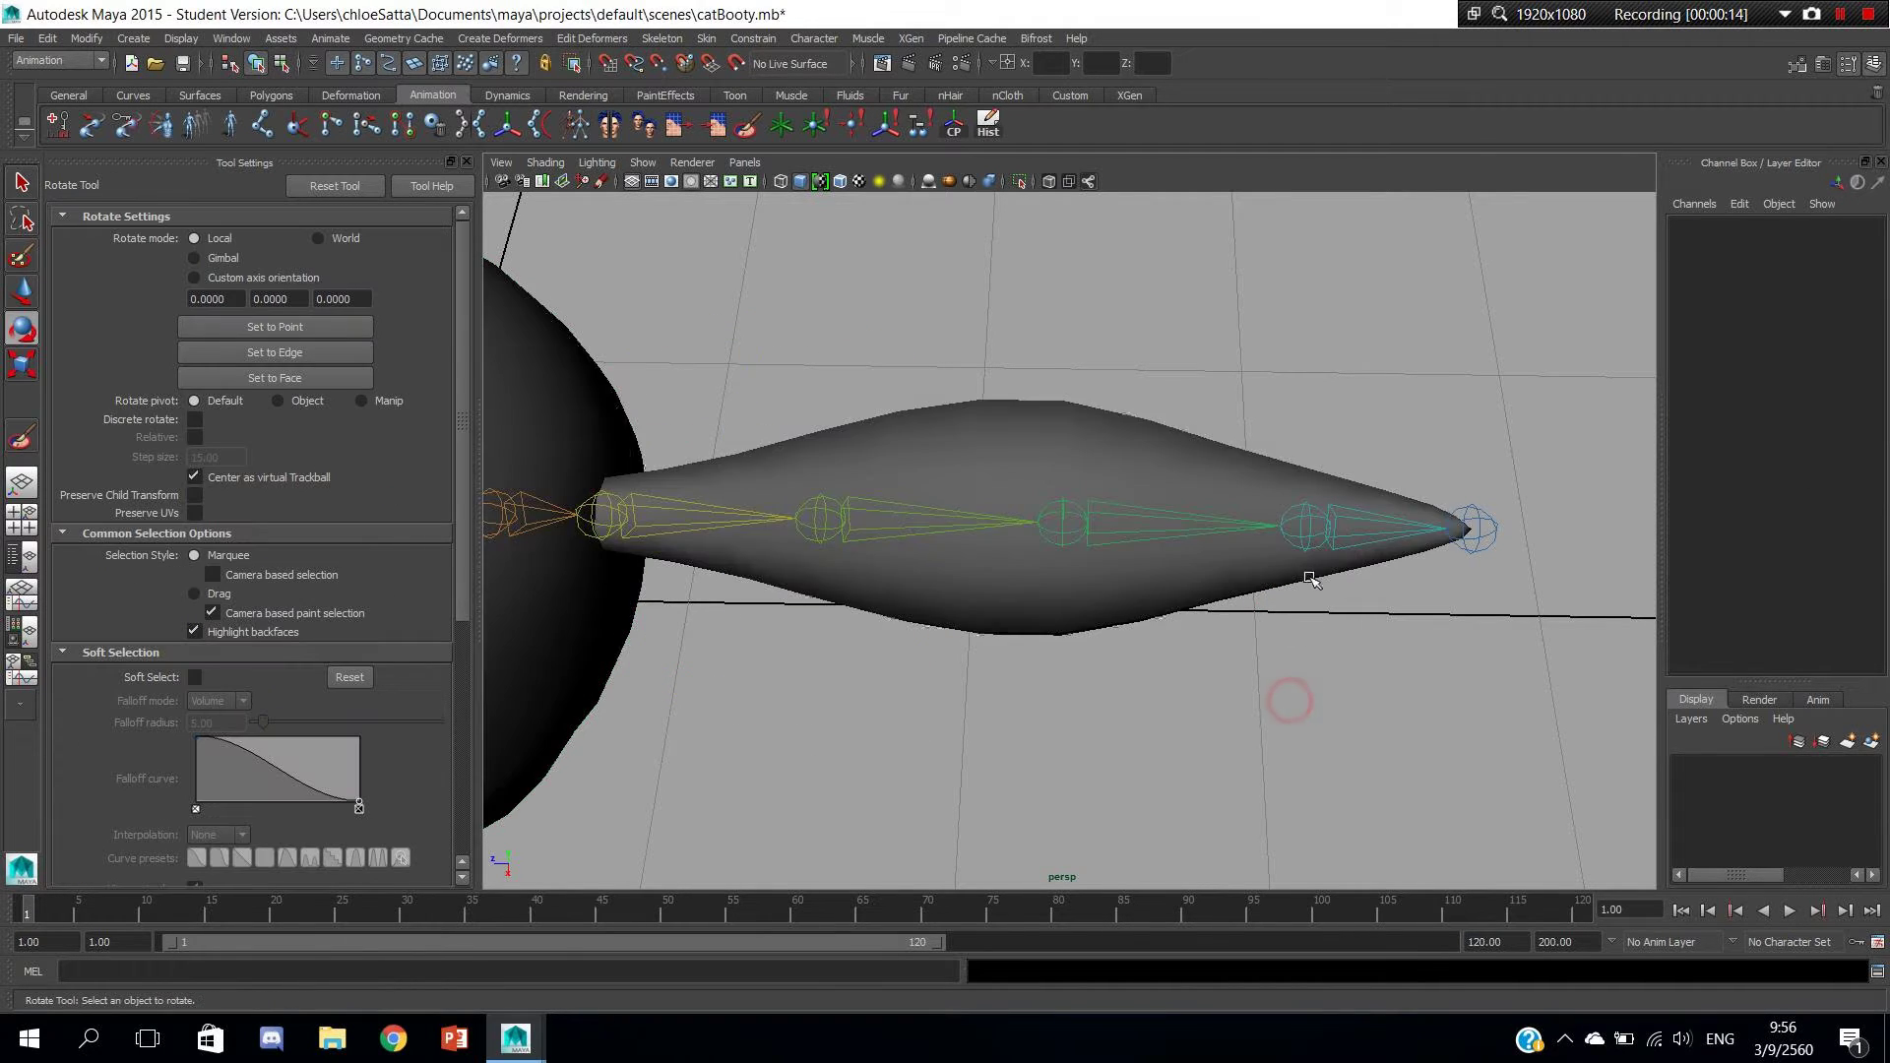
left_click(1287, 696)
left_click_drag(1315, 670, 803, 578, "alt")
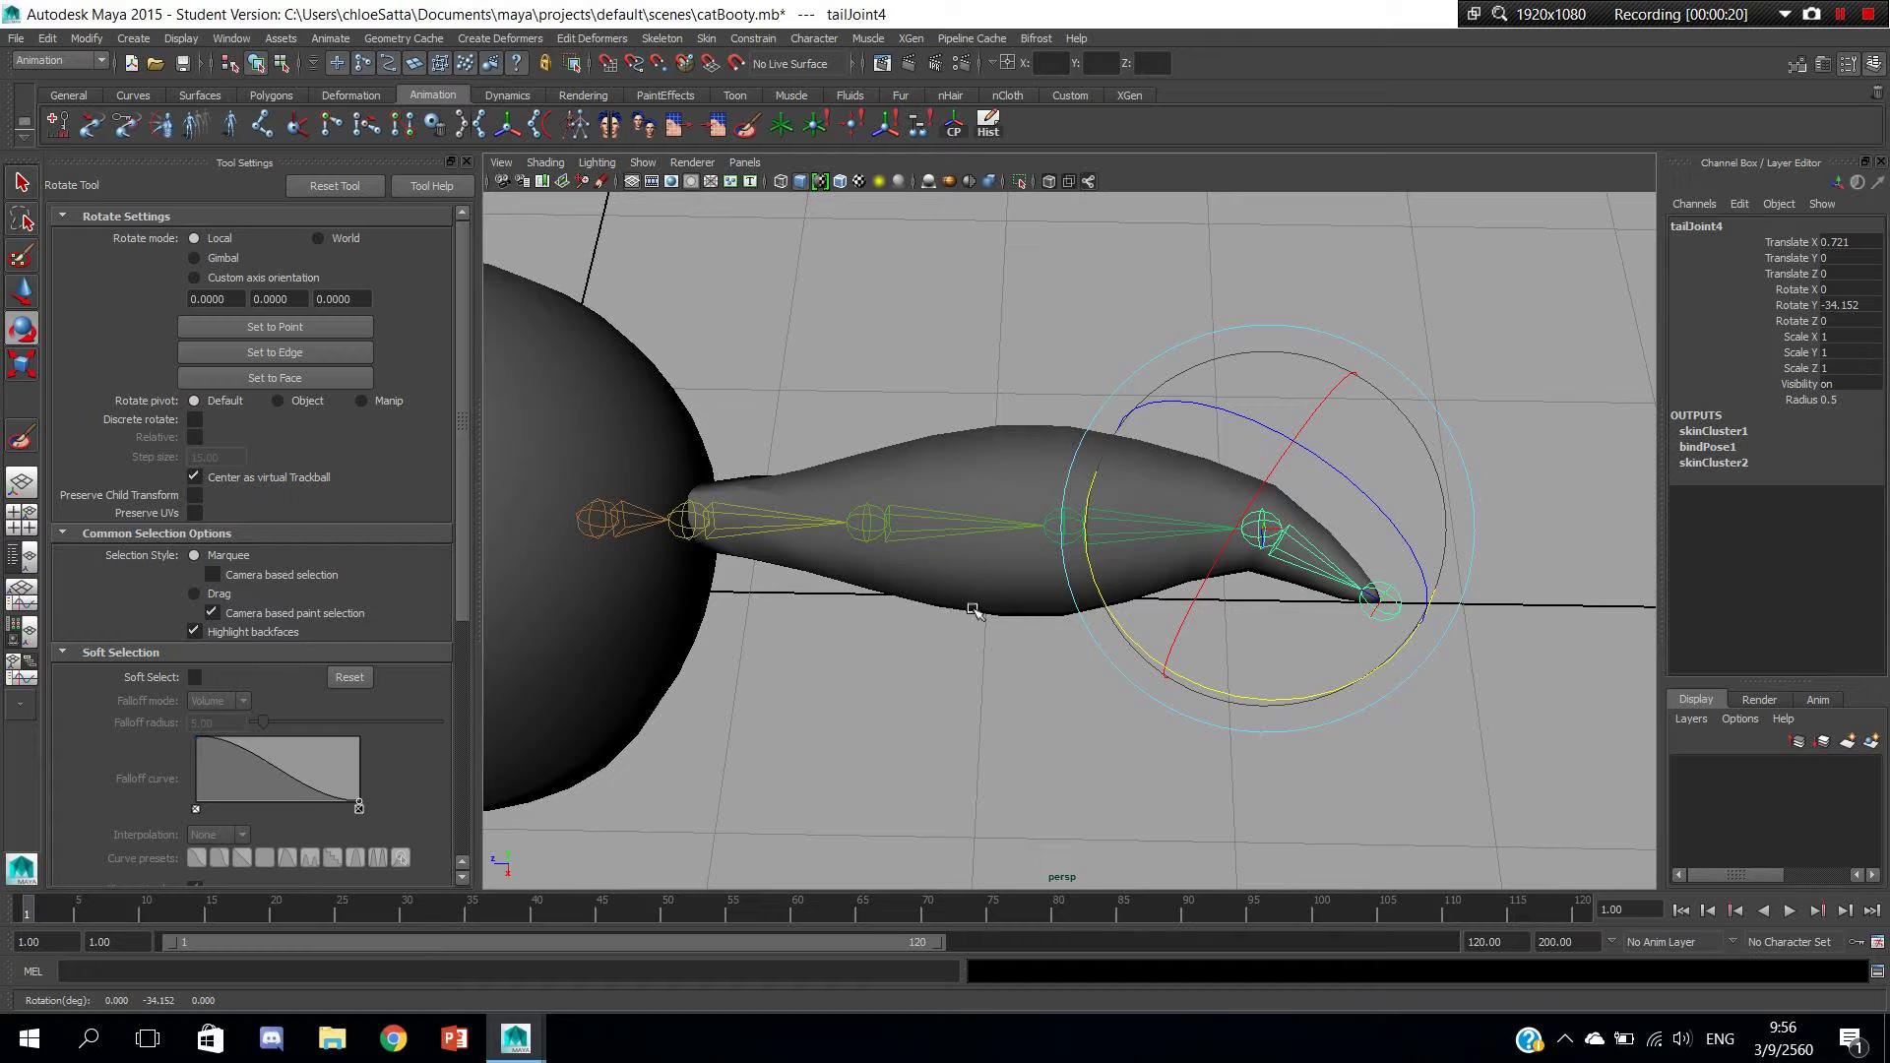
key("ctrl+z")
Select the tail mesh and open the Skin menu.
key("w")
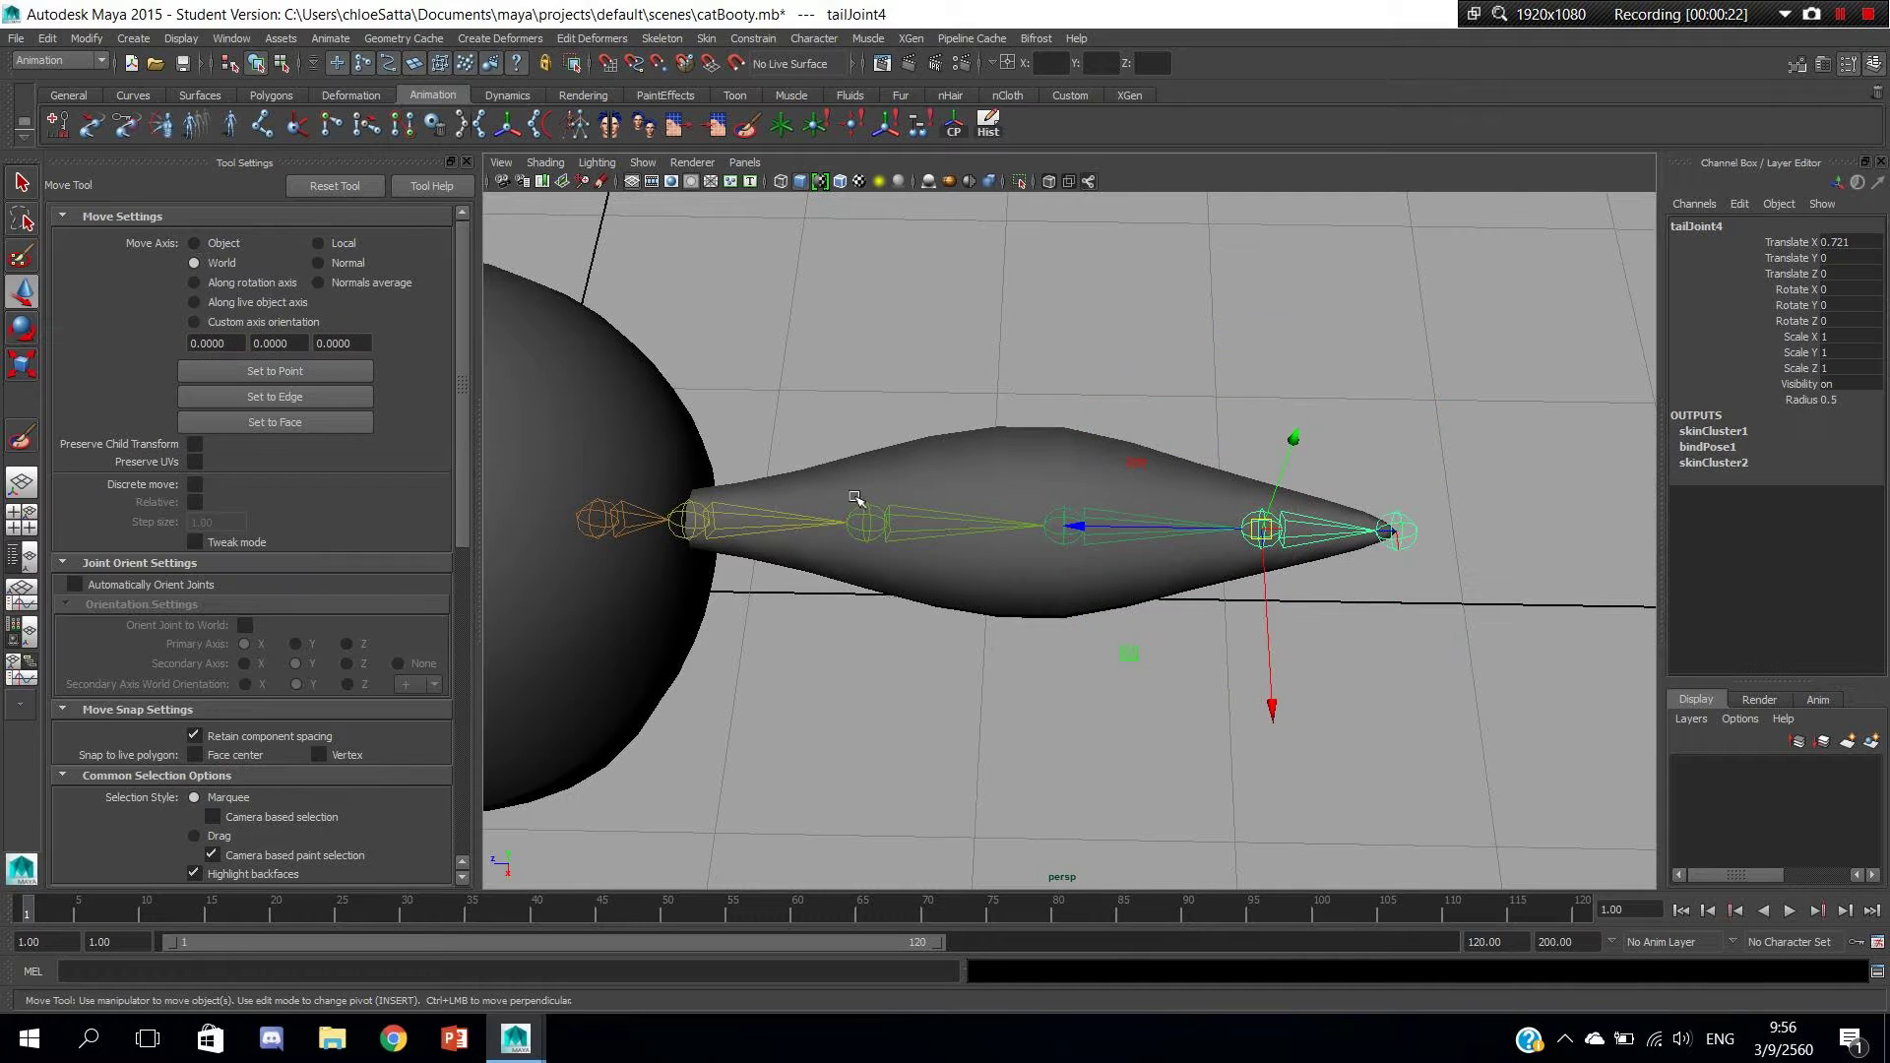
left_click(948, 476)
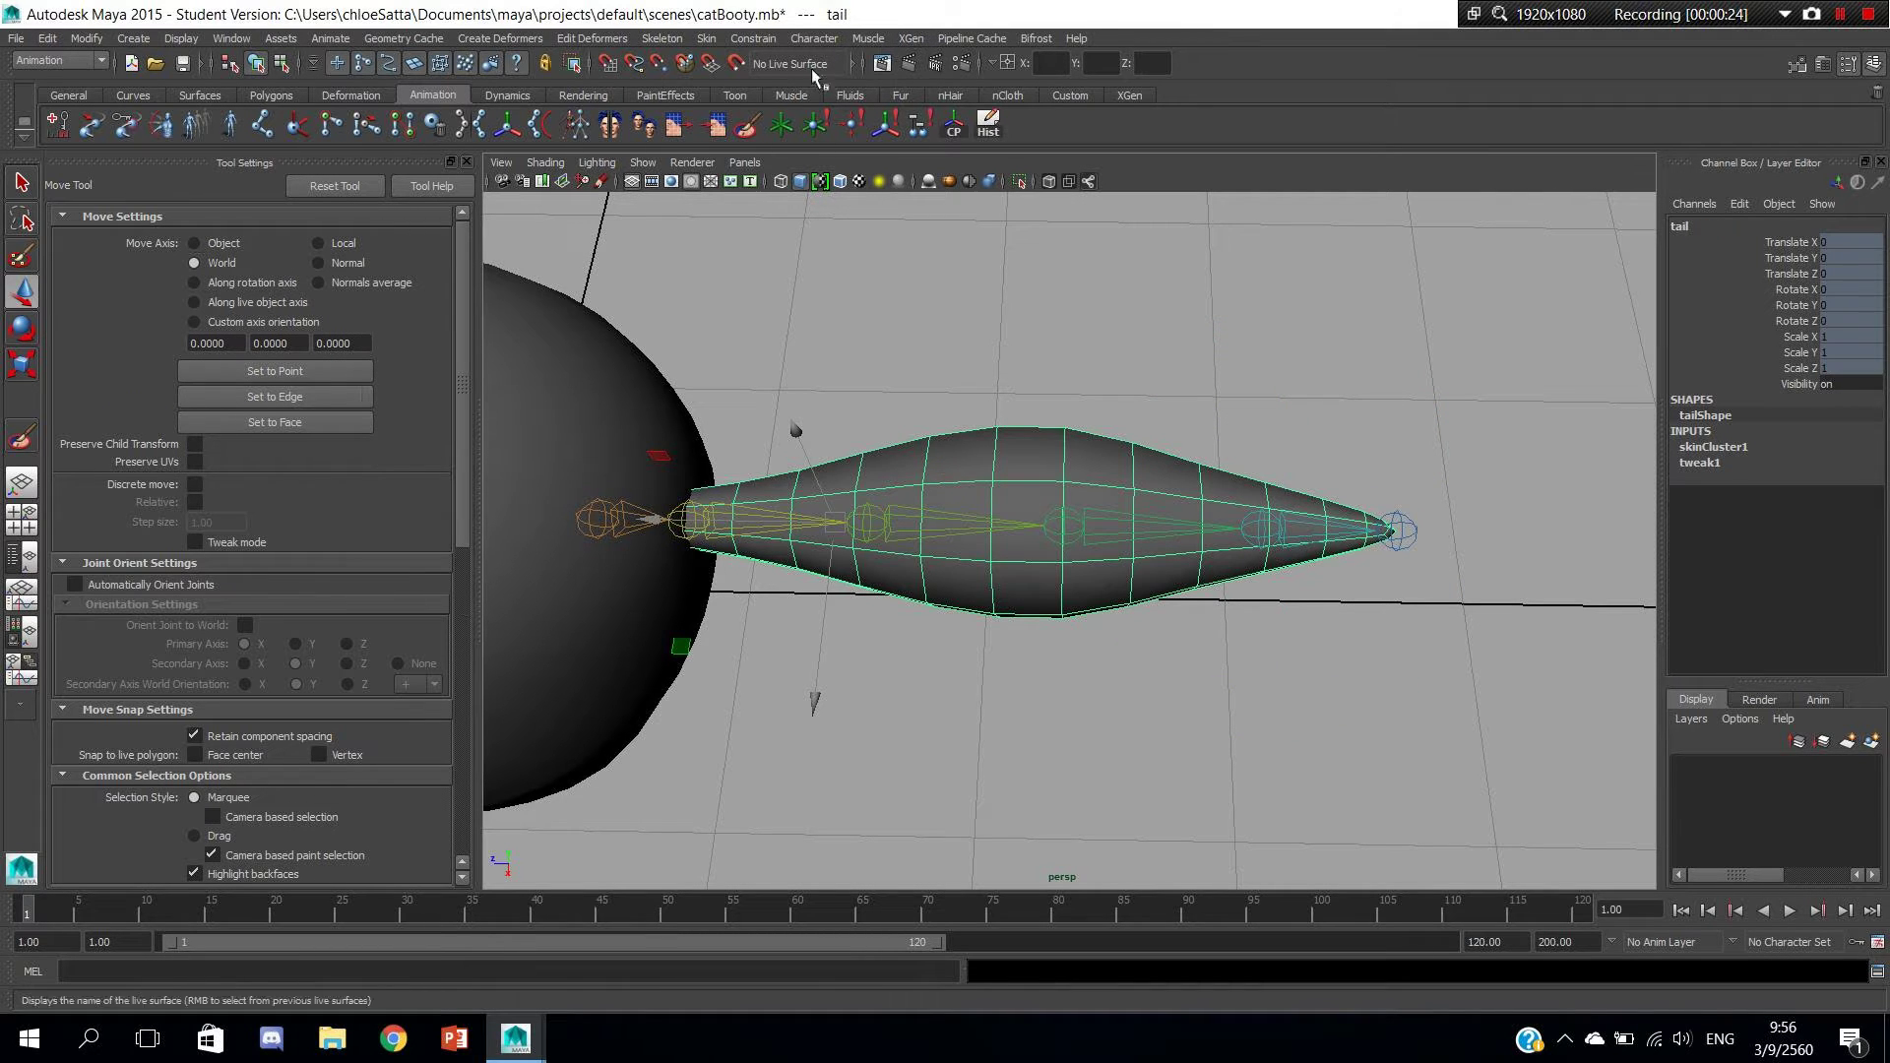
left_click(707, 38)
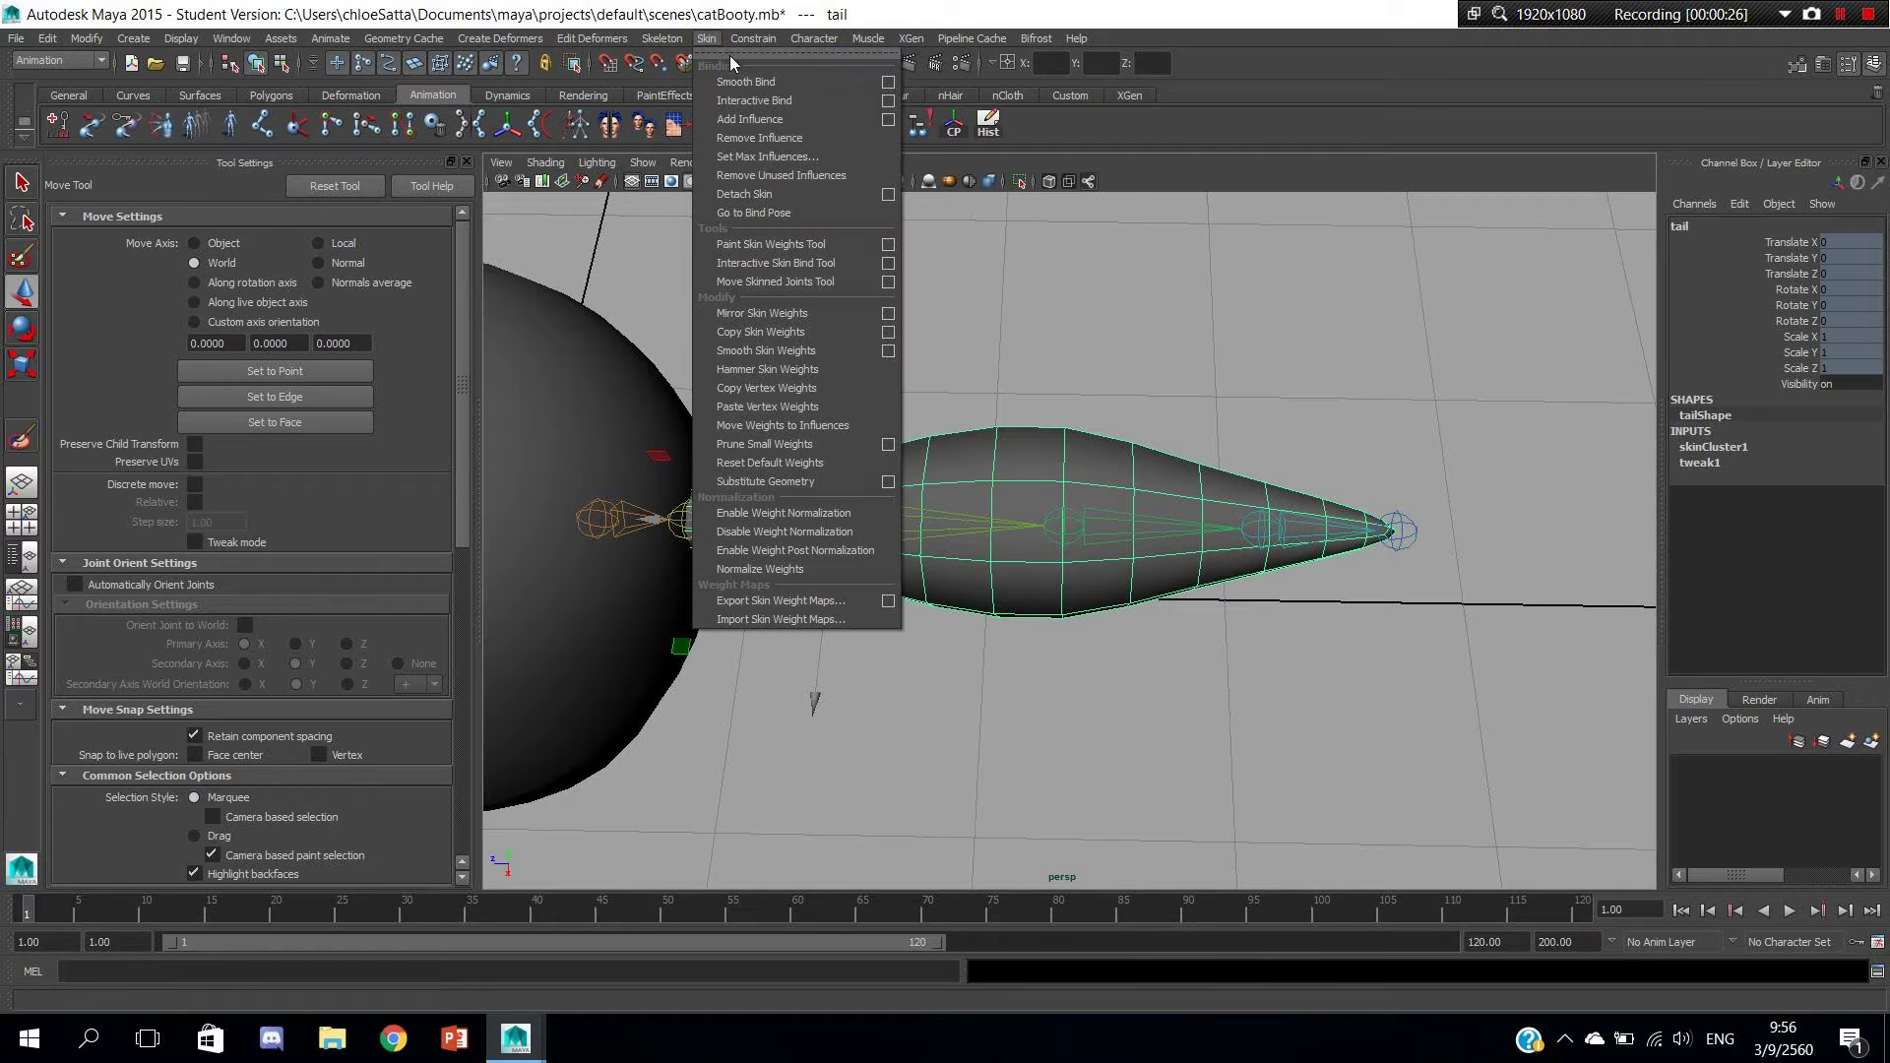
Start painting skin weights with Use Color Ramp and paint tailJoint4 to 0 at the tail base.
left_click(886, 246)
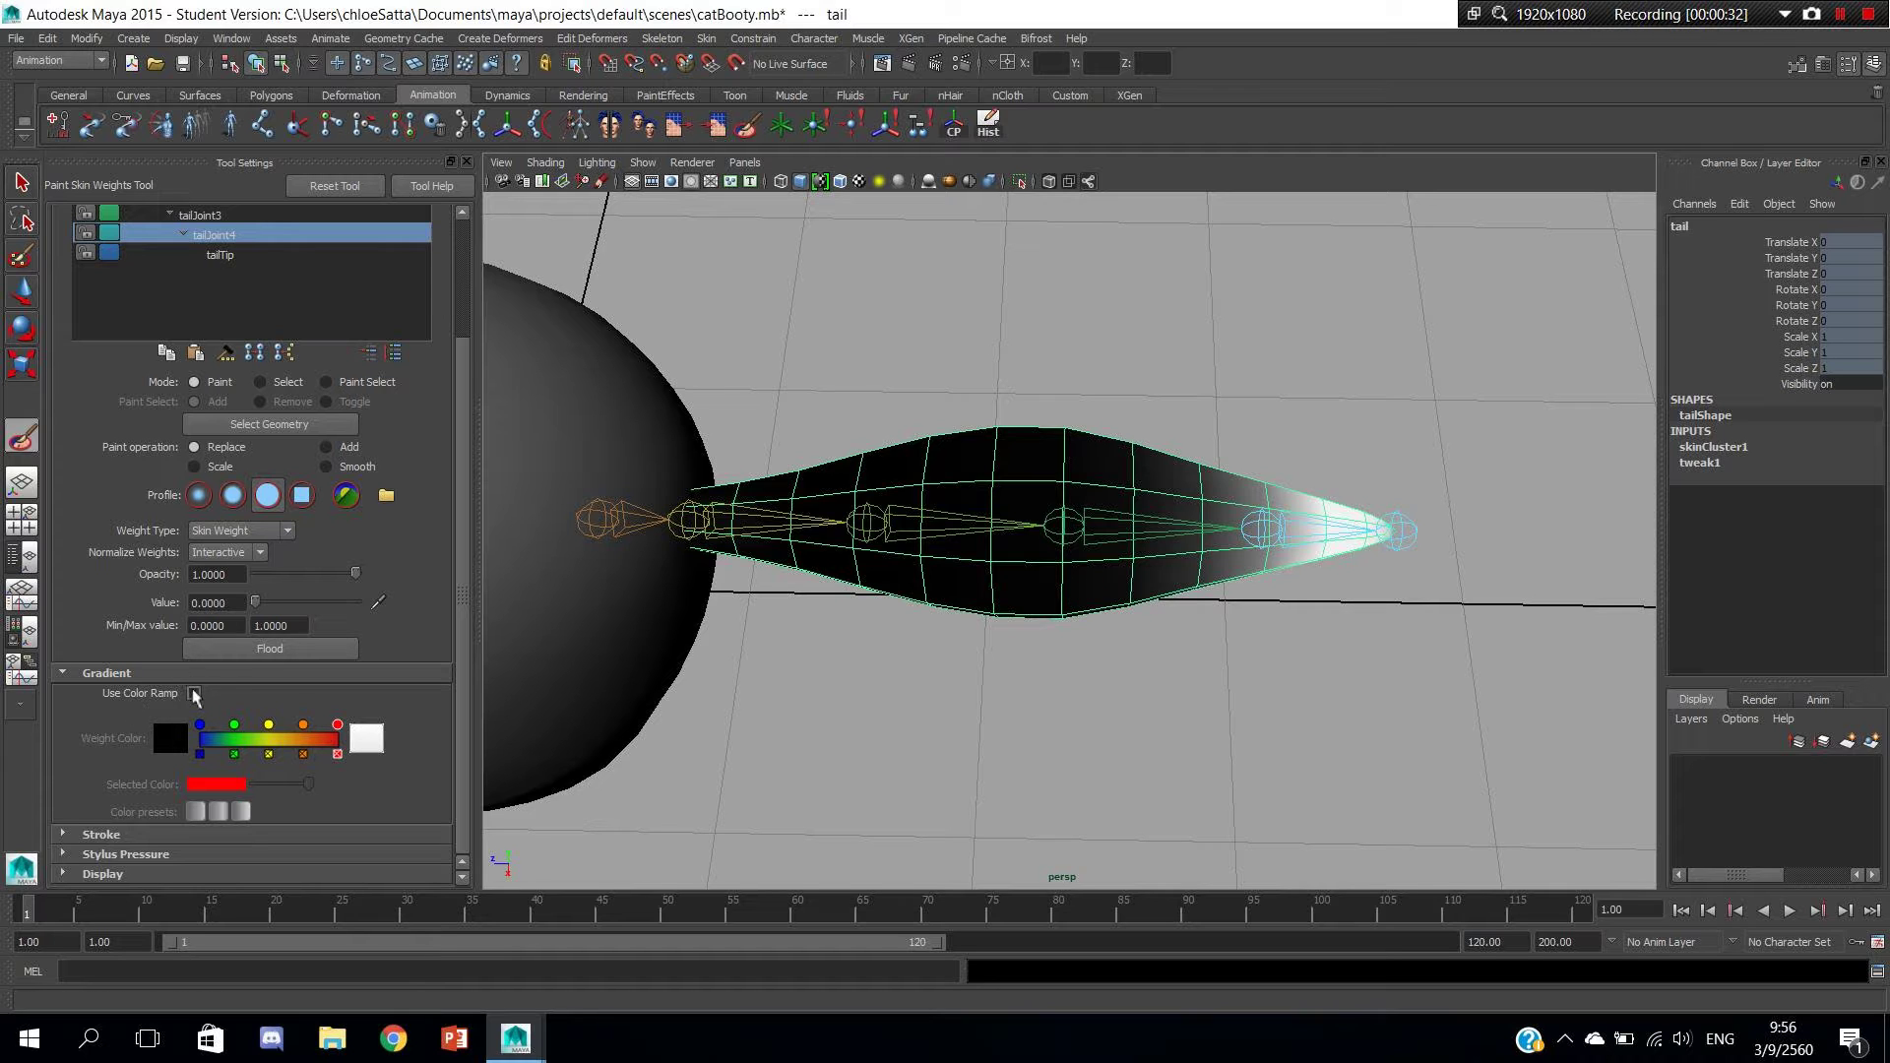
left_click(164, 700)
right_click_drag(766, 553, 936, 536, "alt")
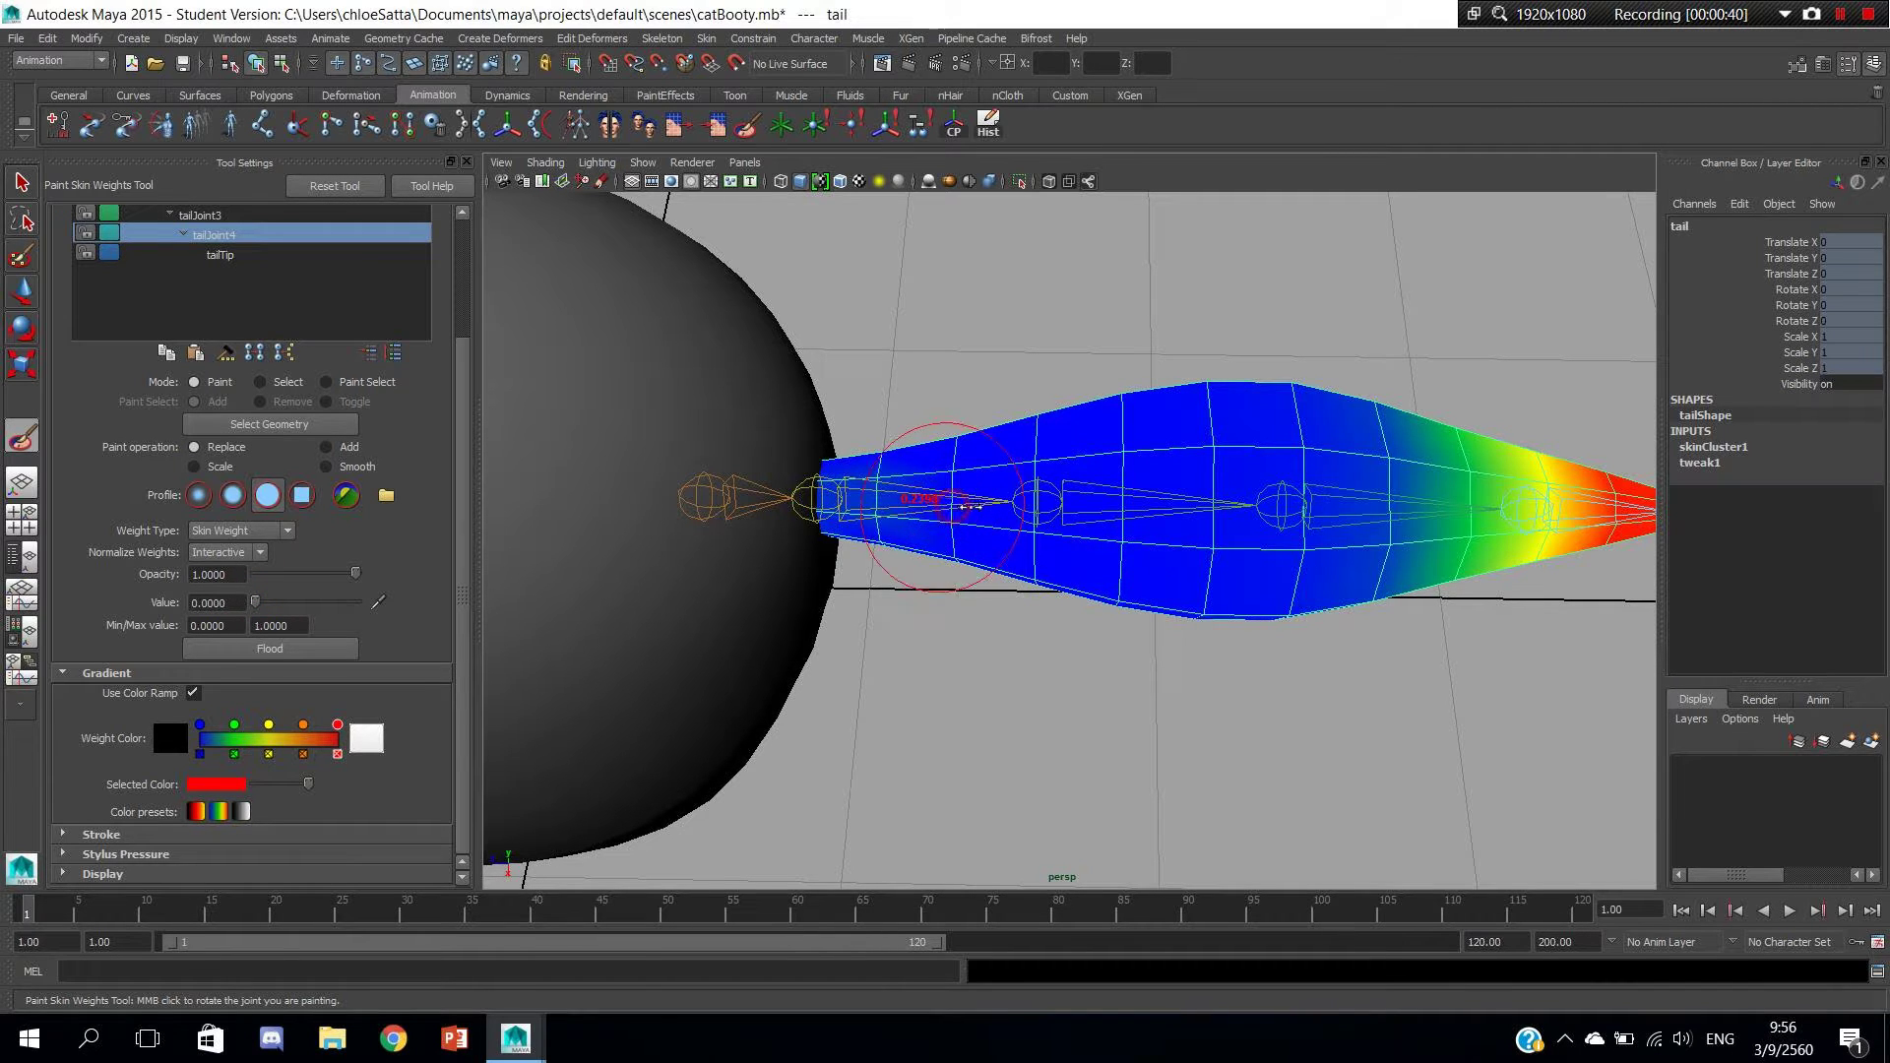
mouse_move(940, 502)
left_mouse_down()
mouse_move(891, 512)
mouse_move(876, 479)
mouse_move(938, 541)
left_mouse_up()
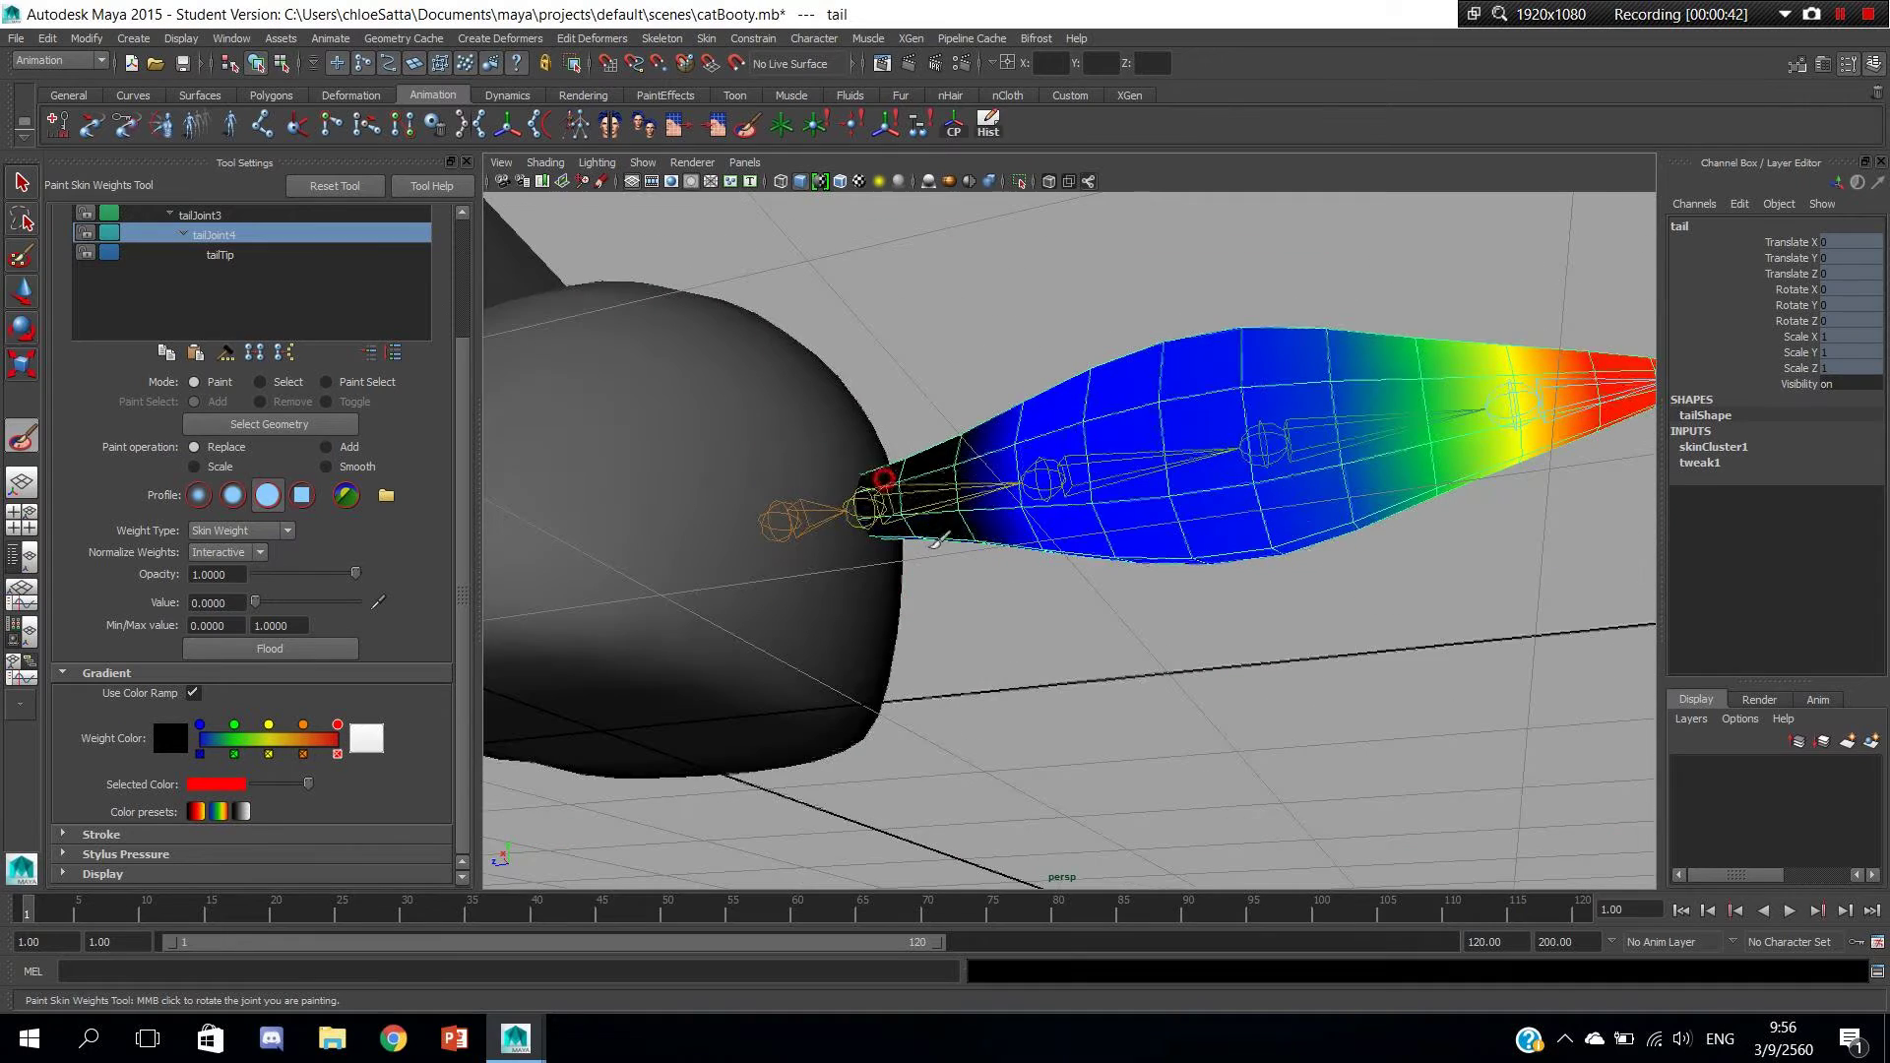
Check the tail from several sides and paint zero tailJoint4 weight across the middle band.
mouse_move(1046, 525)
right_mouse_down("alt")
mouse_move(1180, 612)
mouse_move(866, 404)
right_mouse_up("alt")
left_click_drag(866, 404, 1014, 552, "alt")
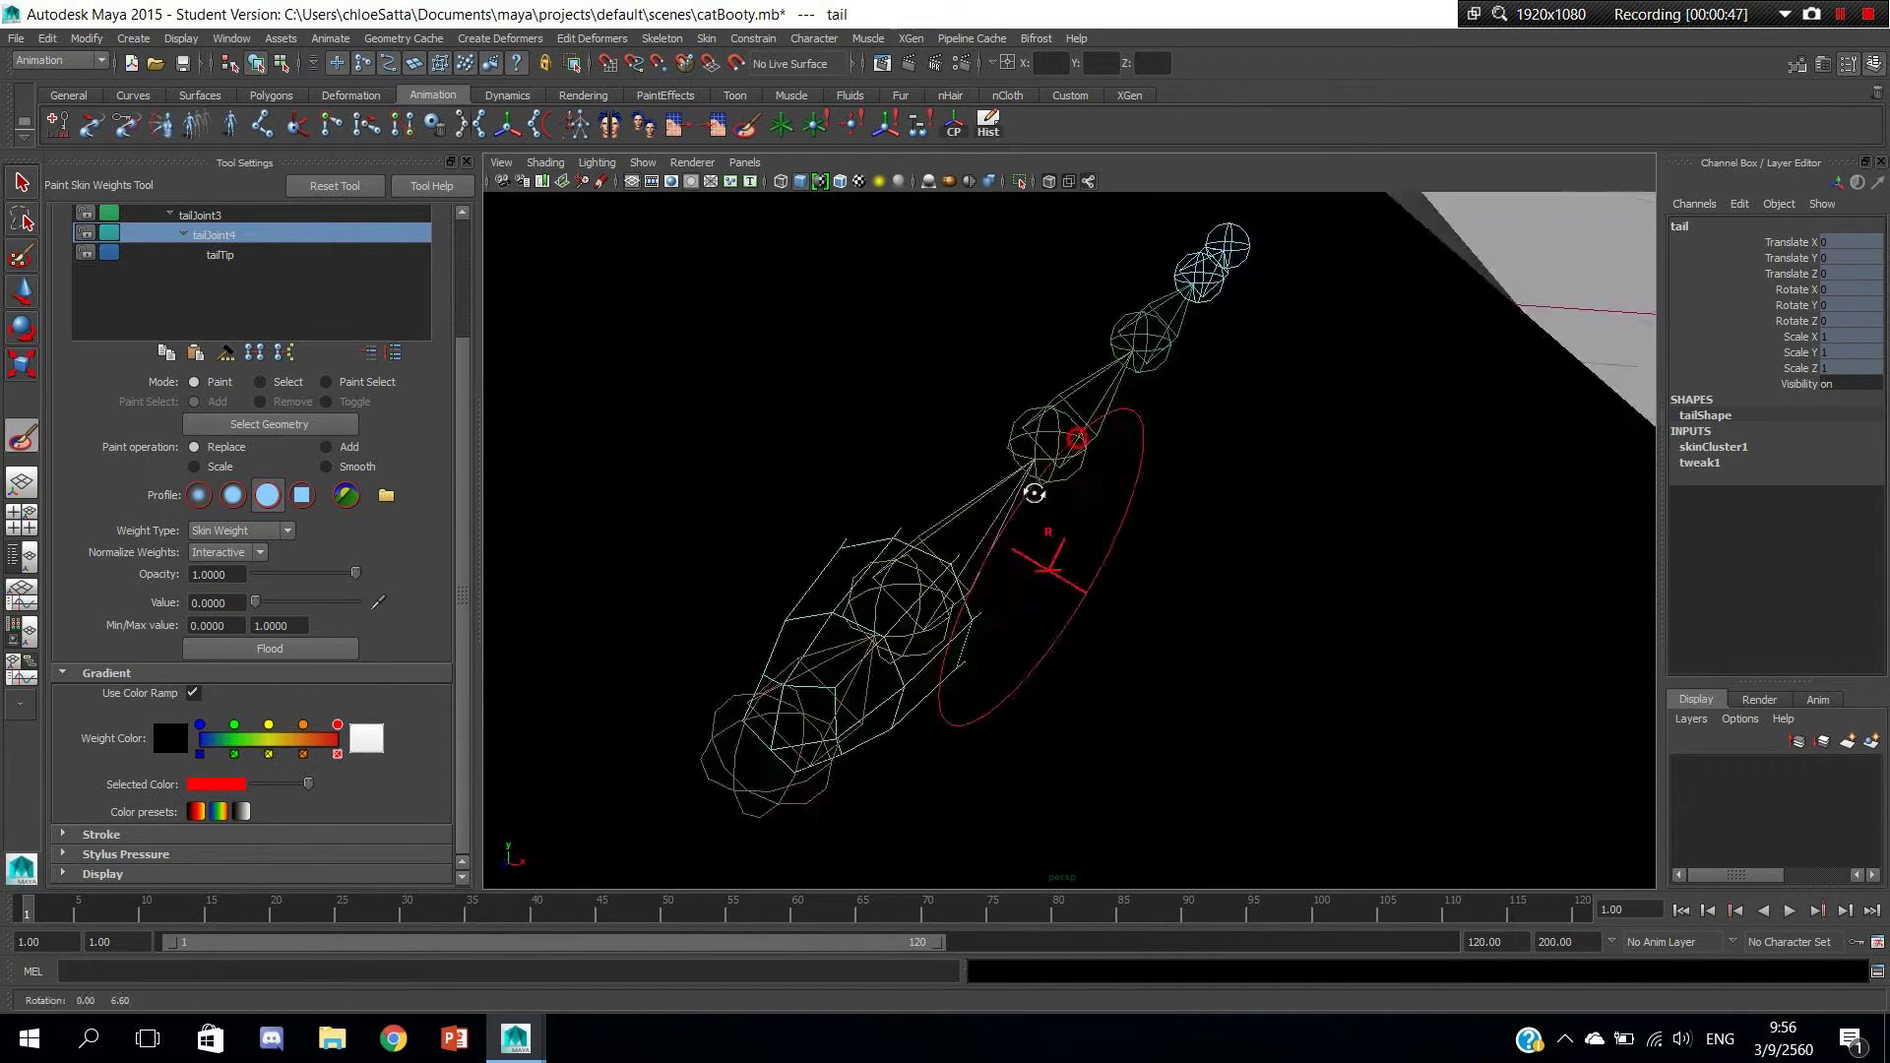
mouse_move(1014, 551)
right_mouse_down("alt")
mouse_move(889, 536)
mouse_move(995, 506)
right_mouse_up("alt")
left_click_drag(995, 506, 1118, 471, "alt")
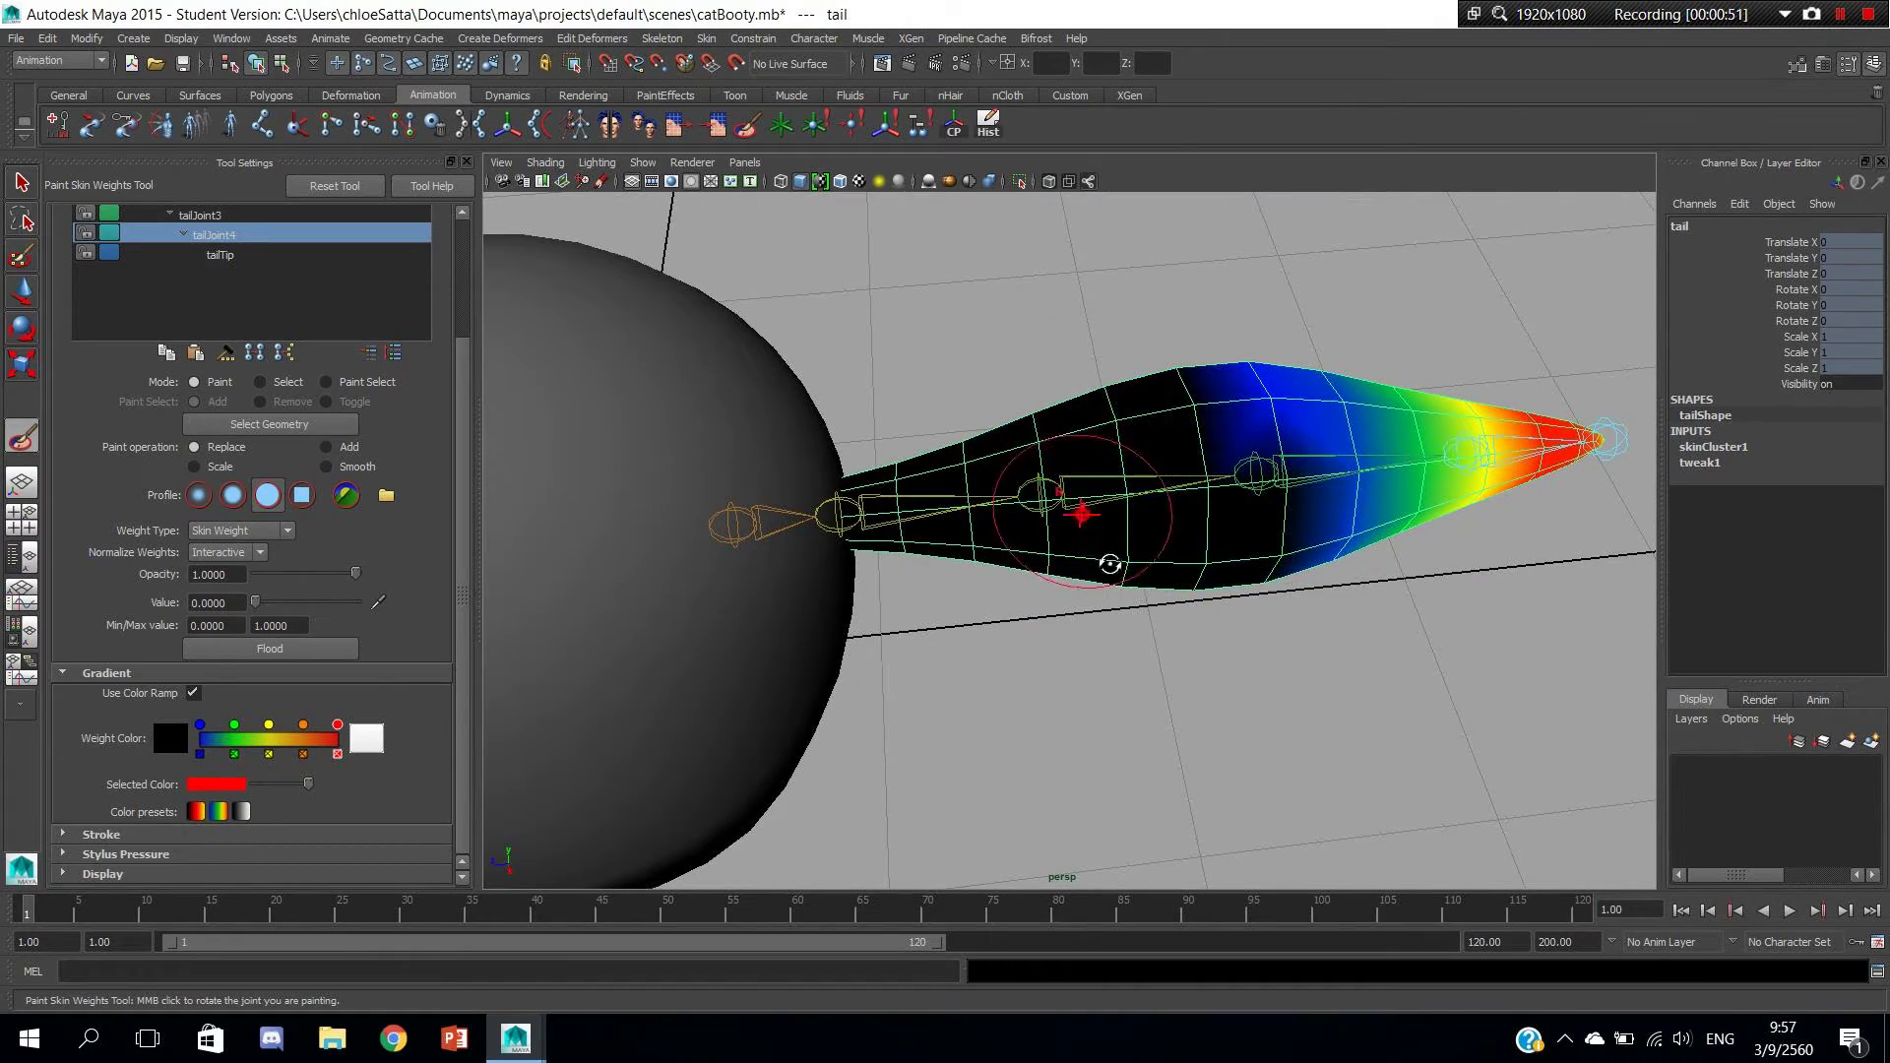
mouse_move(1080, 506)
left_mouse_down("alt")
mouse_move(1568, 487)
mouse_move(1010, 474)
mouse_move(1010, 529)
left_mouse_up("alt")
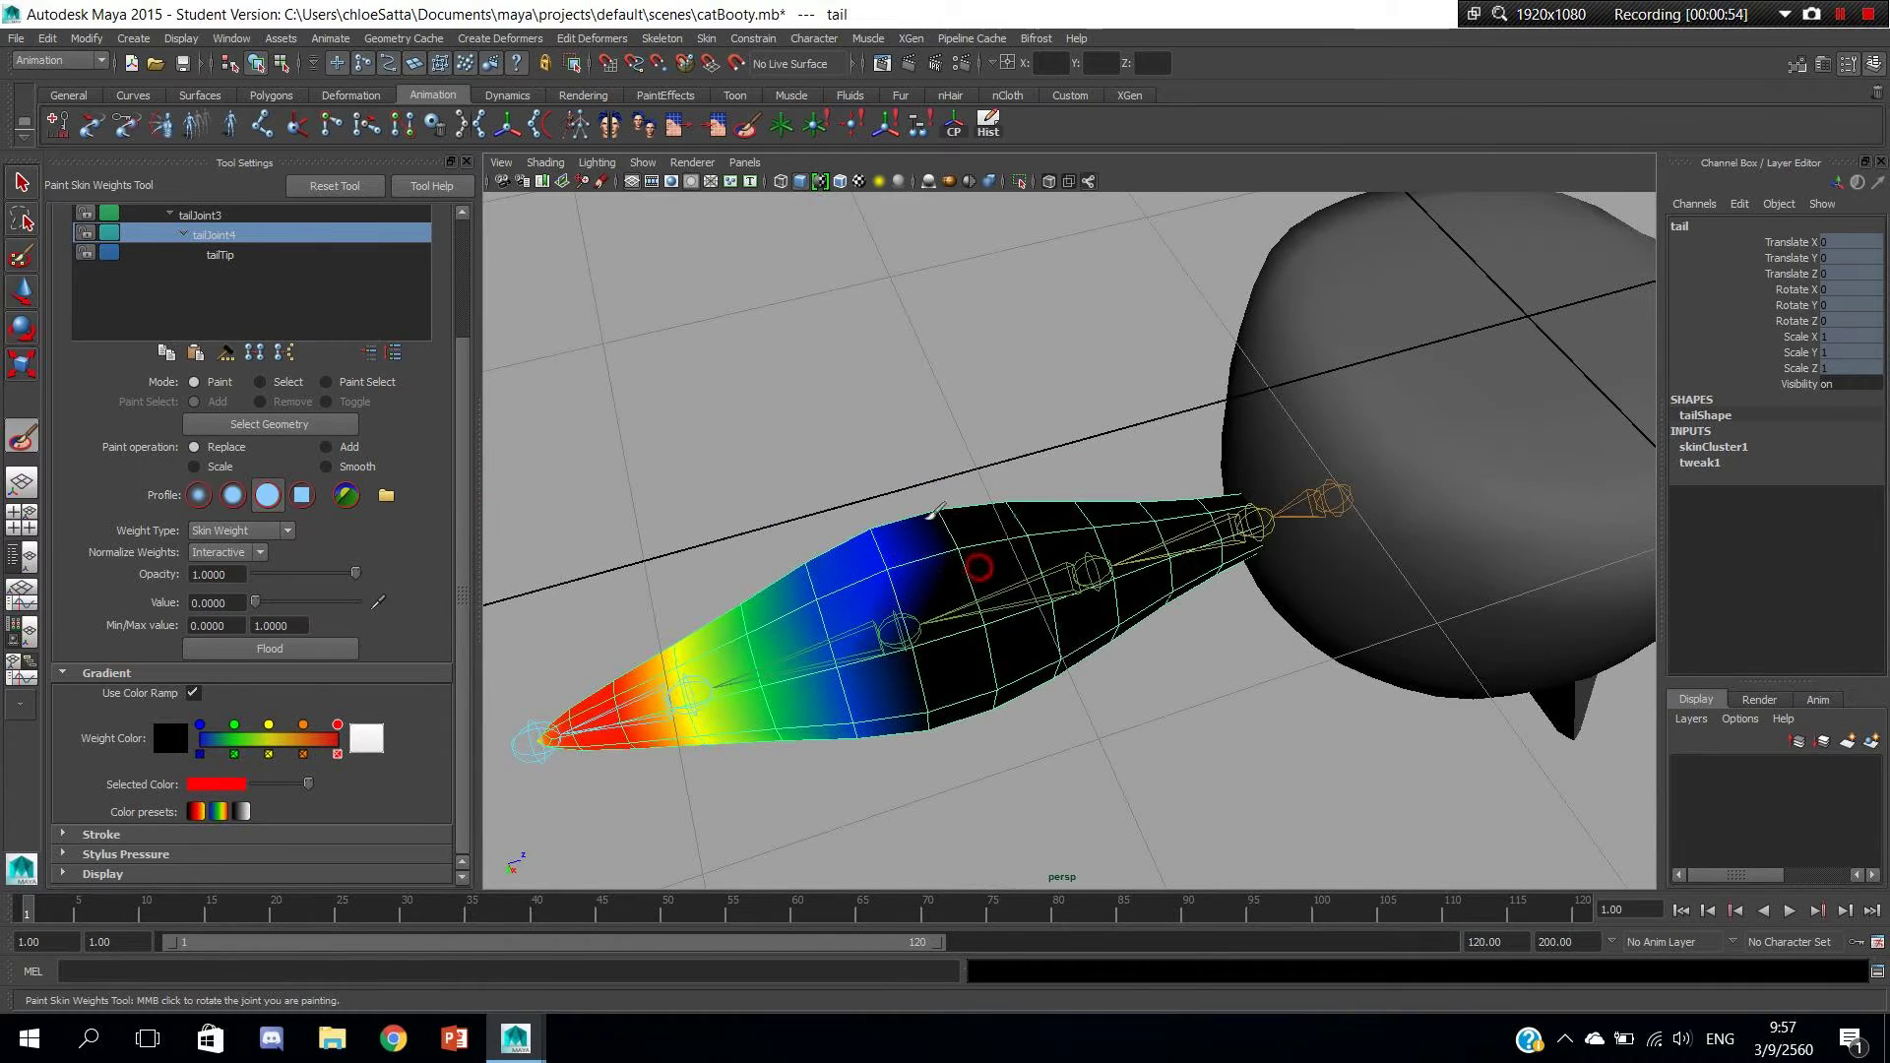
mouse_move(999, 591)
left_mouse_down("alt")
mouse_move(1086, 683)
mouse_move(827, 499)
left_mouse_up("alt")
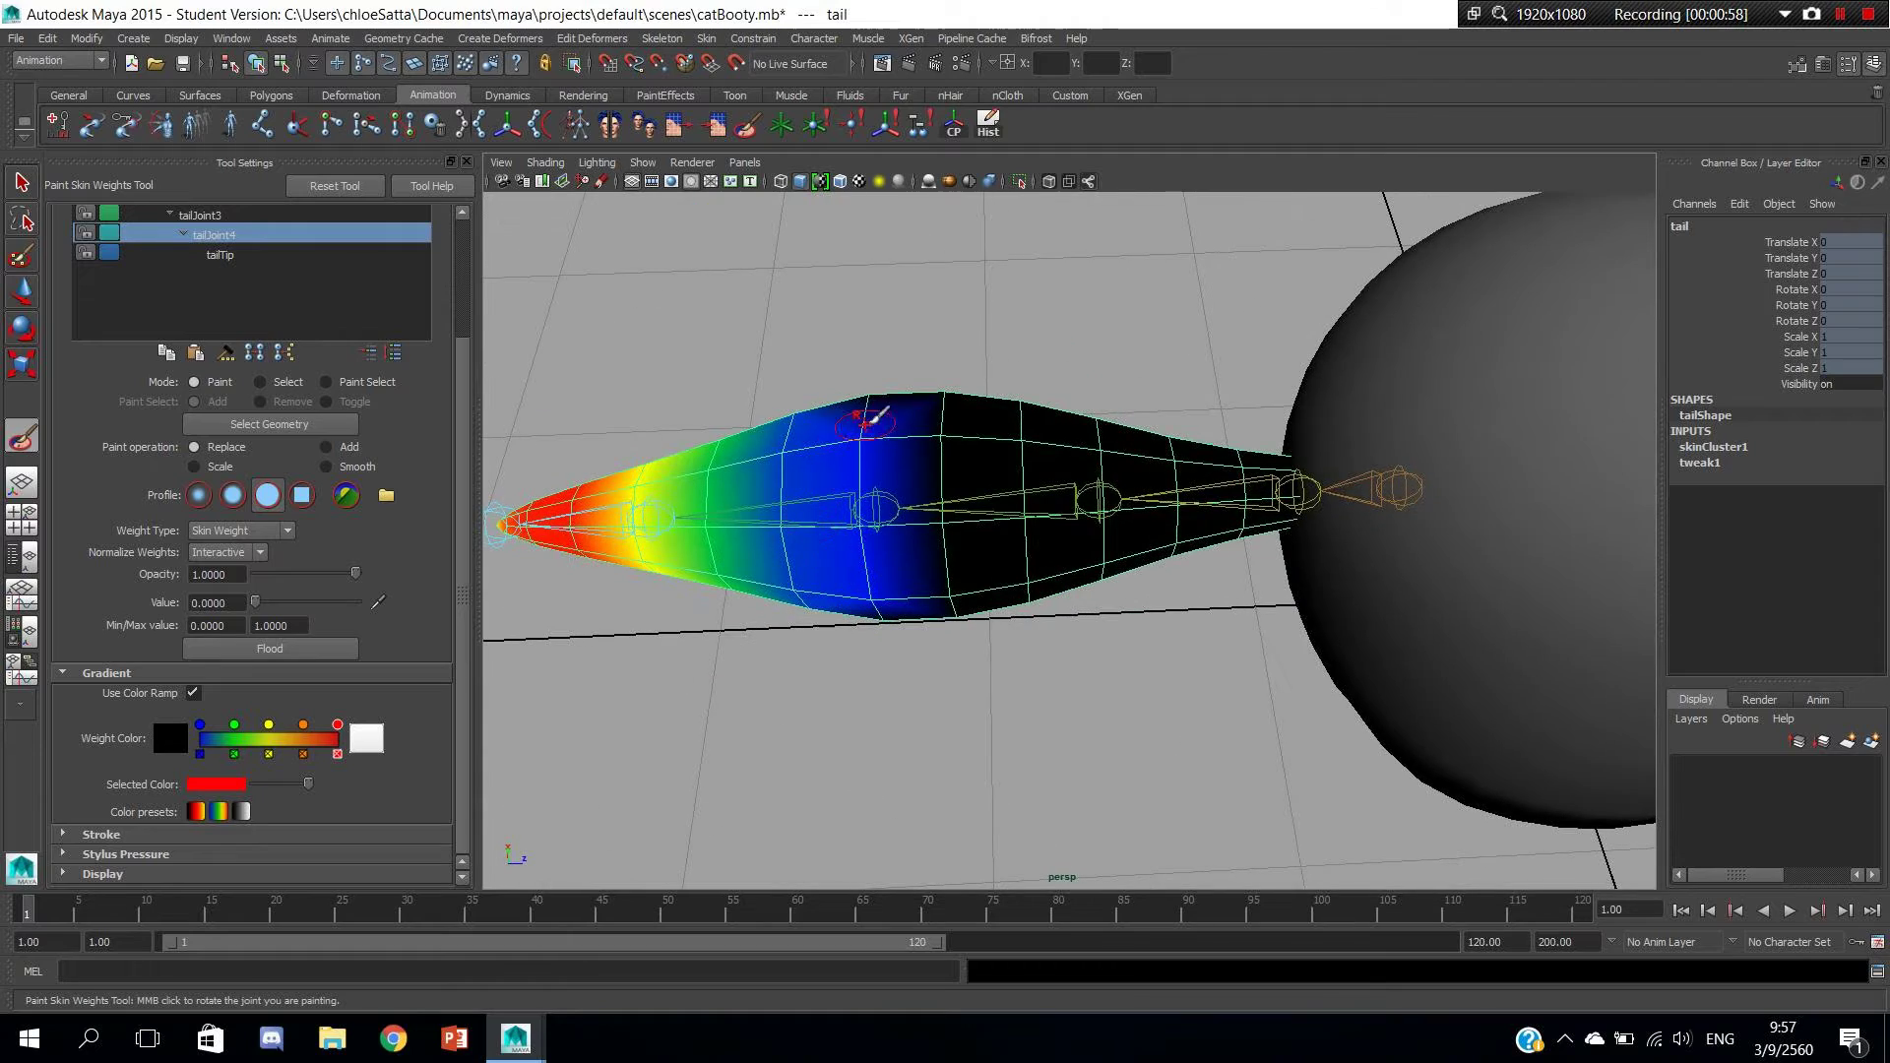
mouse_move(867, 421)
left_mouse_down()
mouse_move(891, 596)
mouse_move(1068, 398)
mouse_move(418, 492)
left_mouse_up()
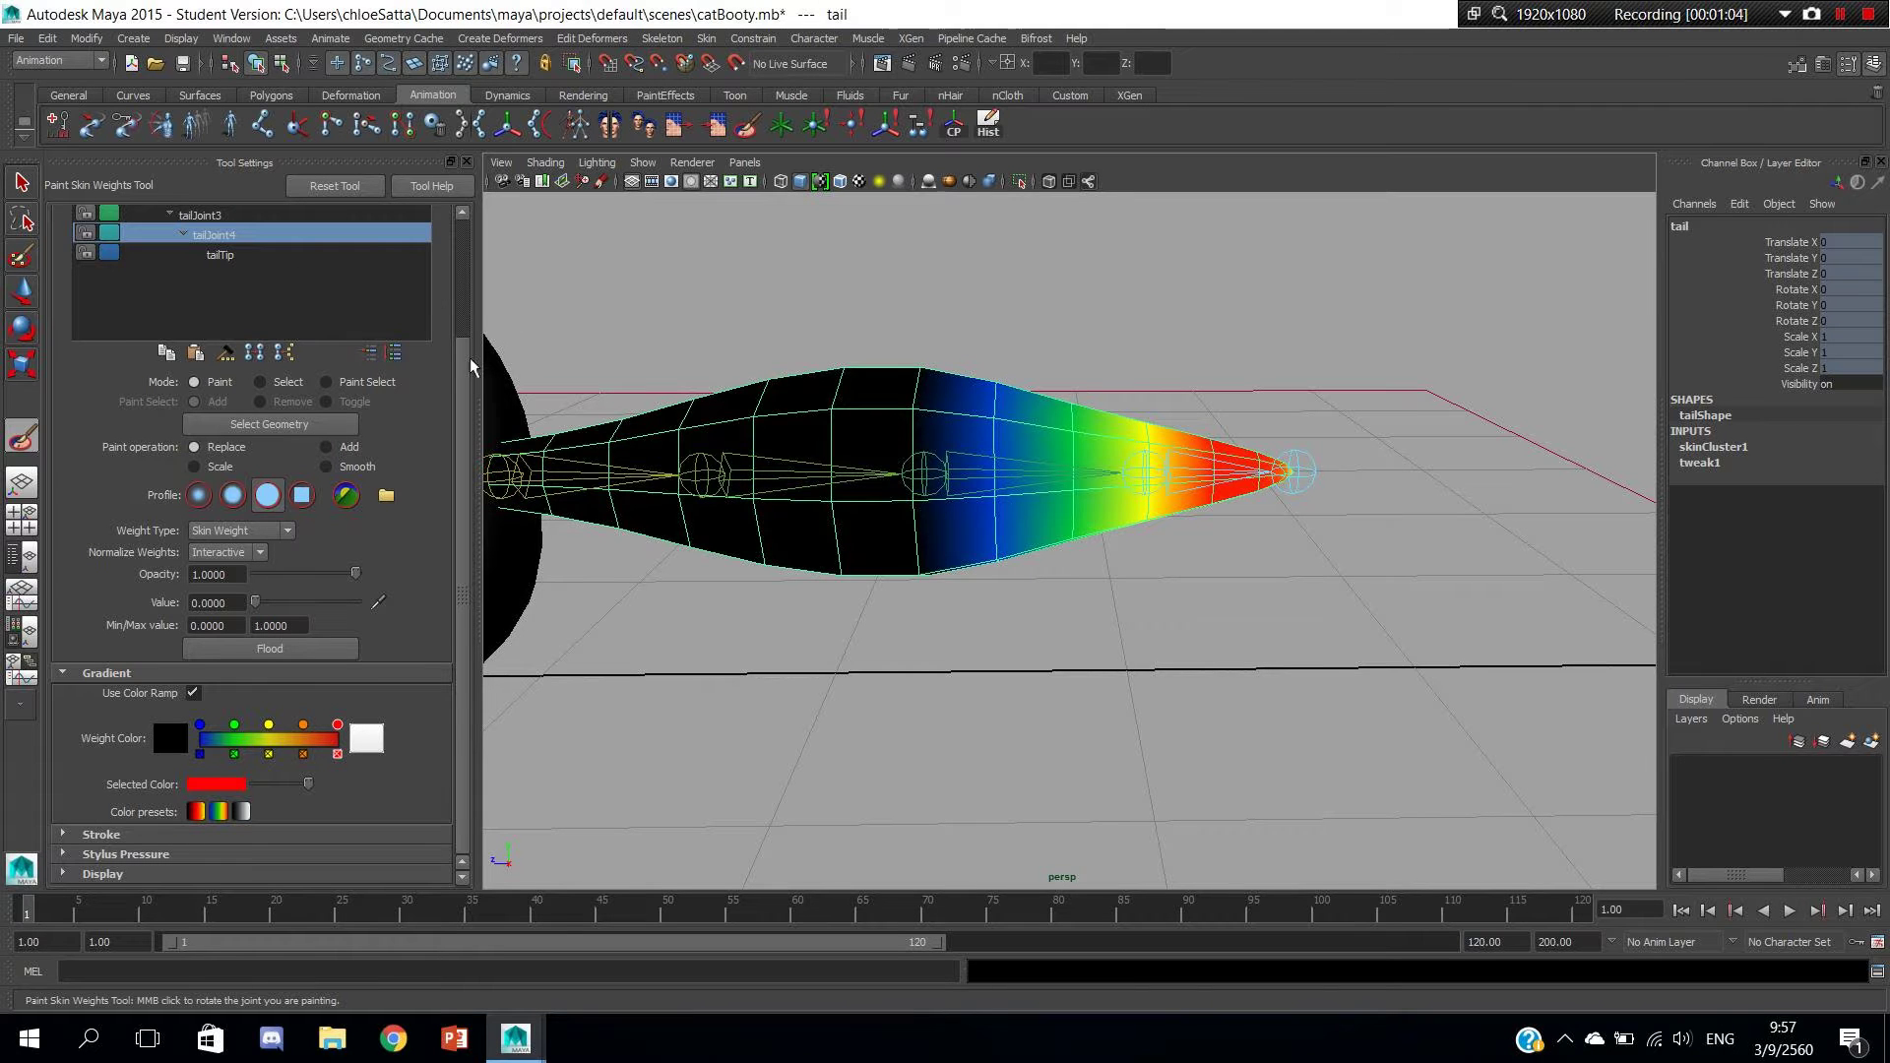
Select tailJoint3 and paint its weight to 0 around the tail base from both sides.
scroll(295, 301, "up", 1)
scroll(345, 287, "up", 2)
left_click(314, 367)
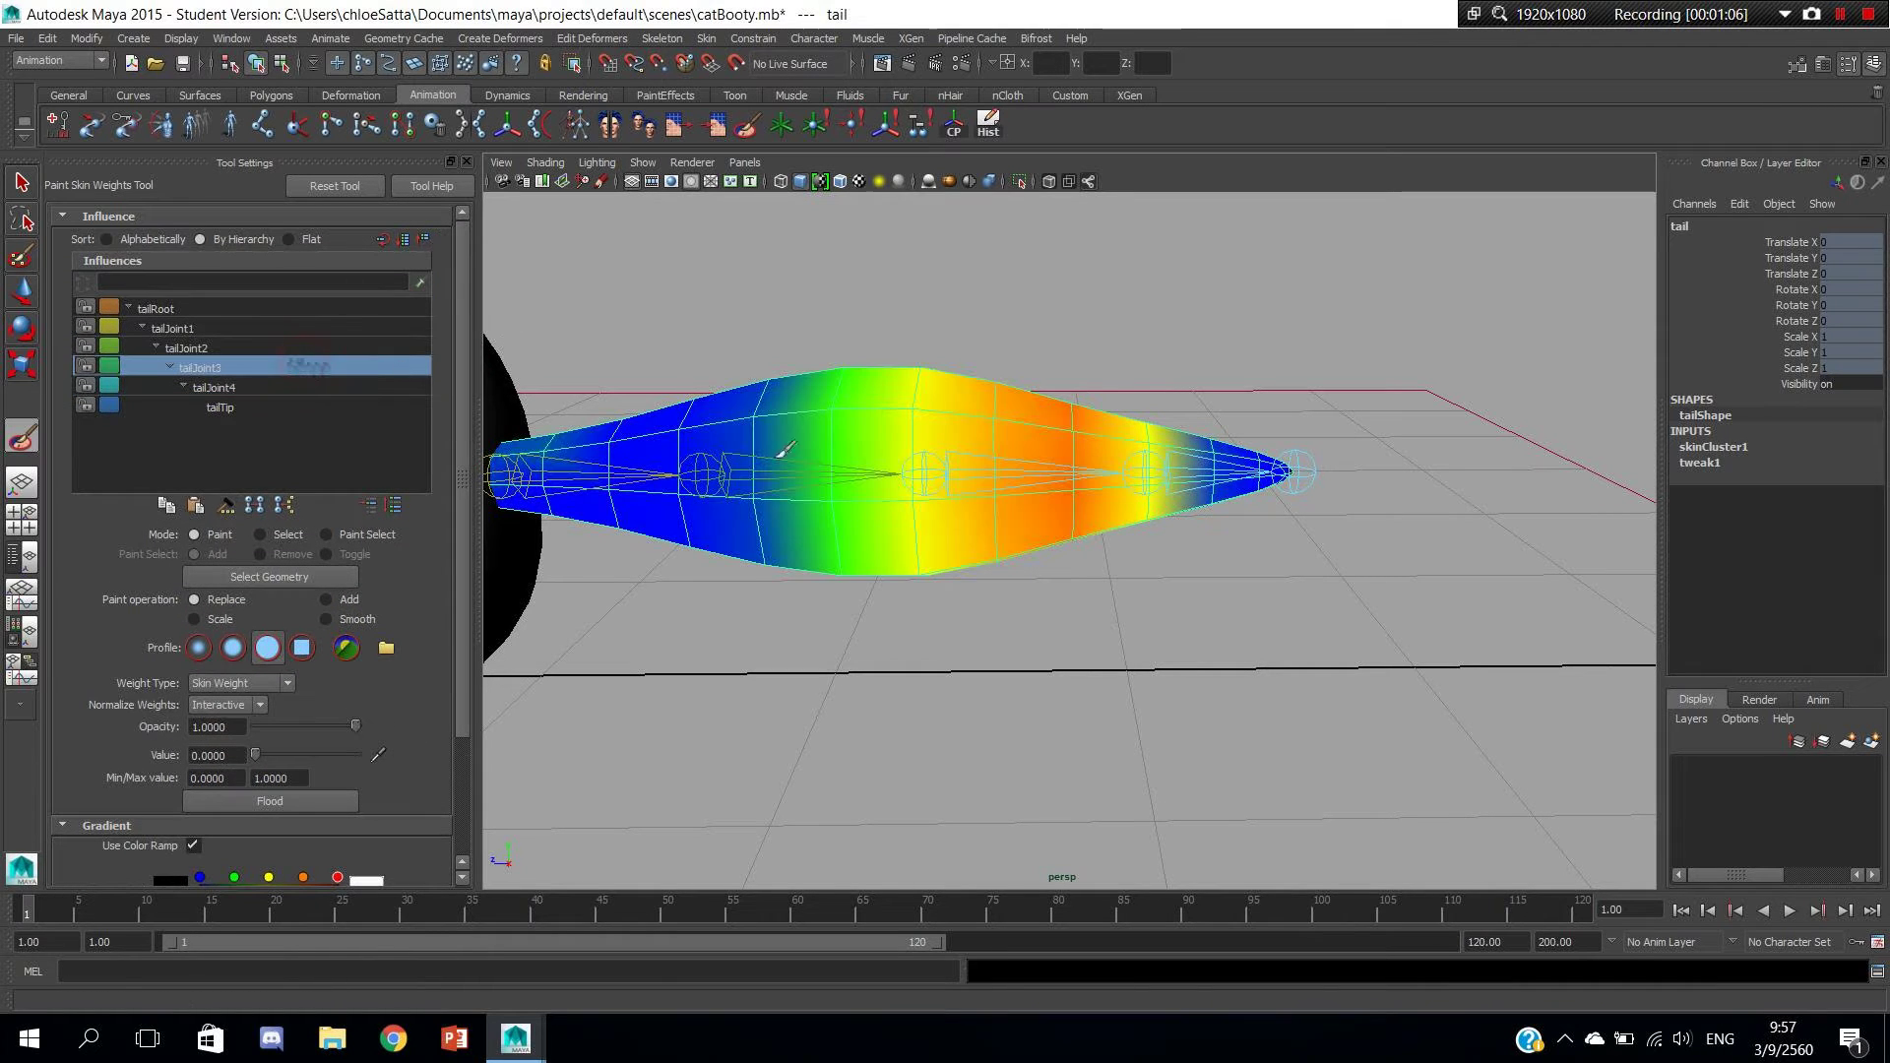
right_click_drag(1014, 528, 1137, 568, "alt")
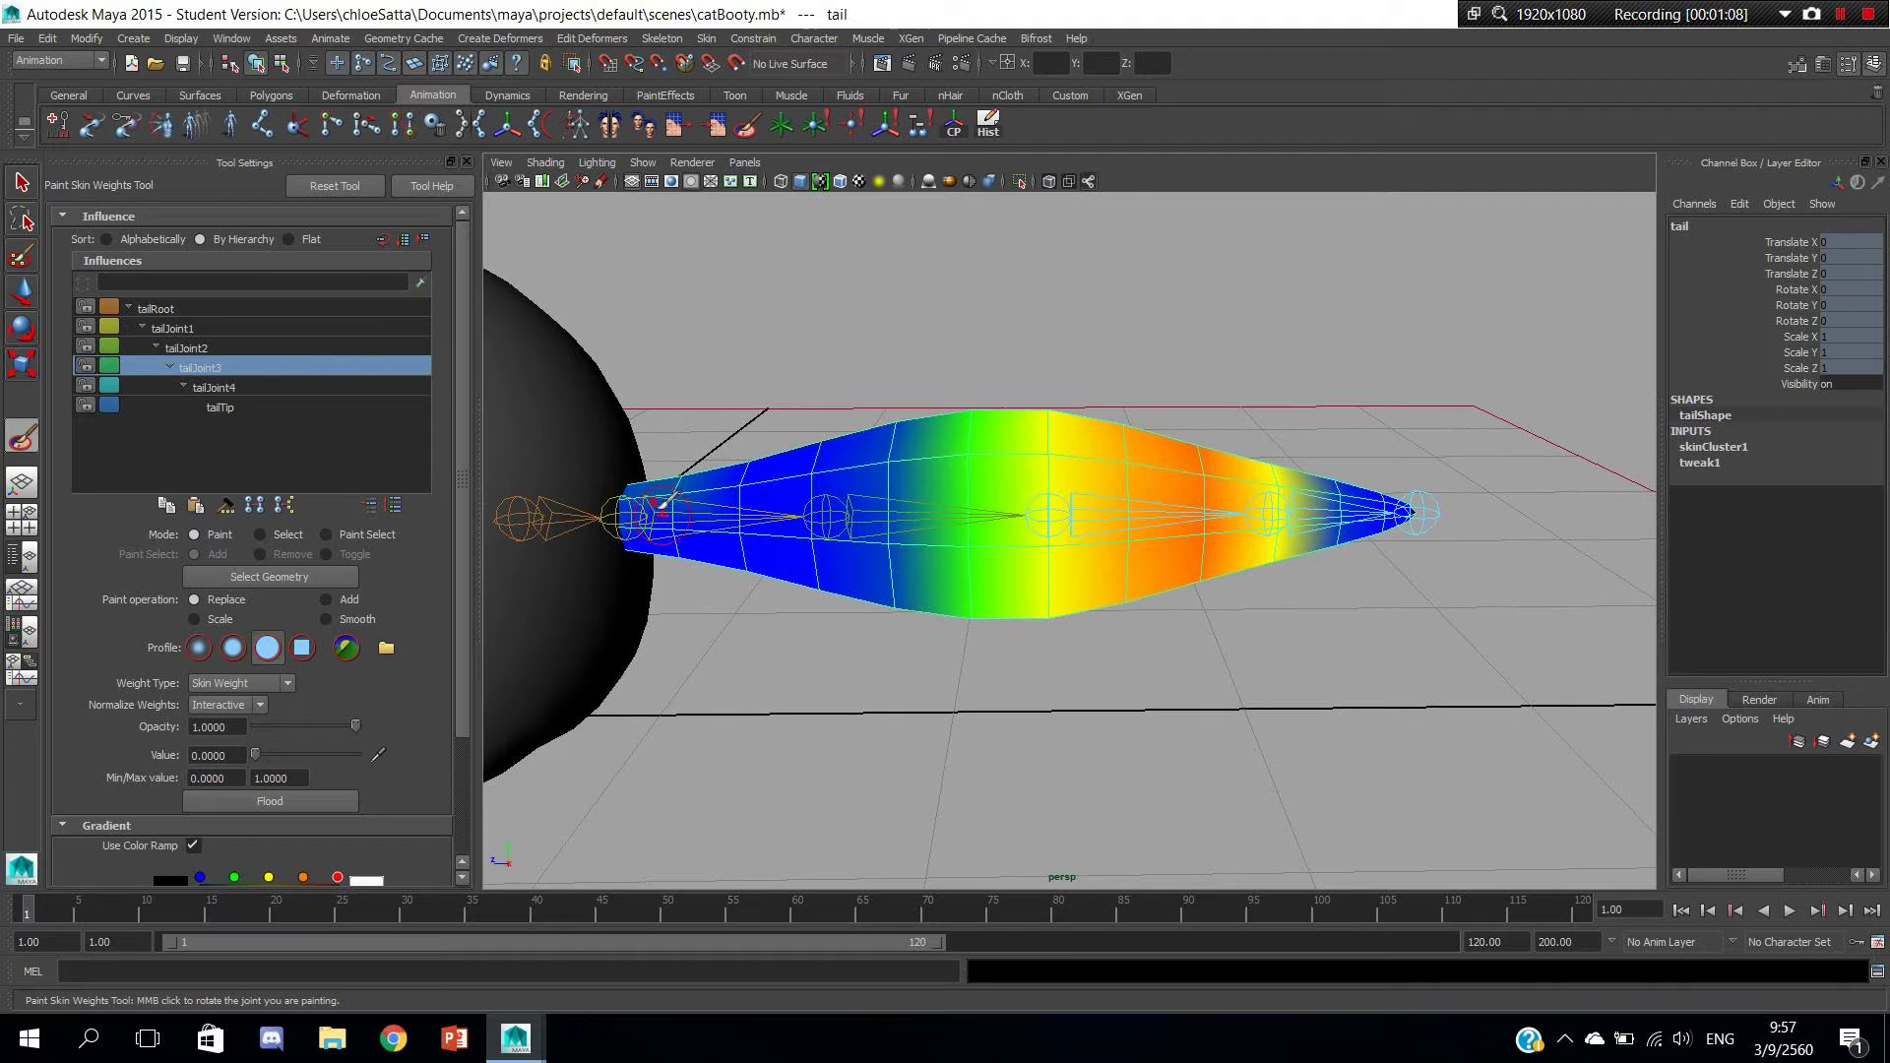
left_click_drag(701, 516, 637, 528)
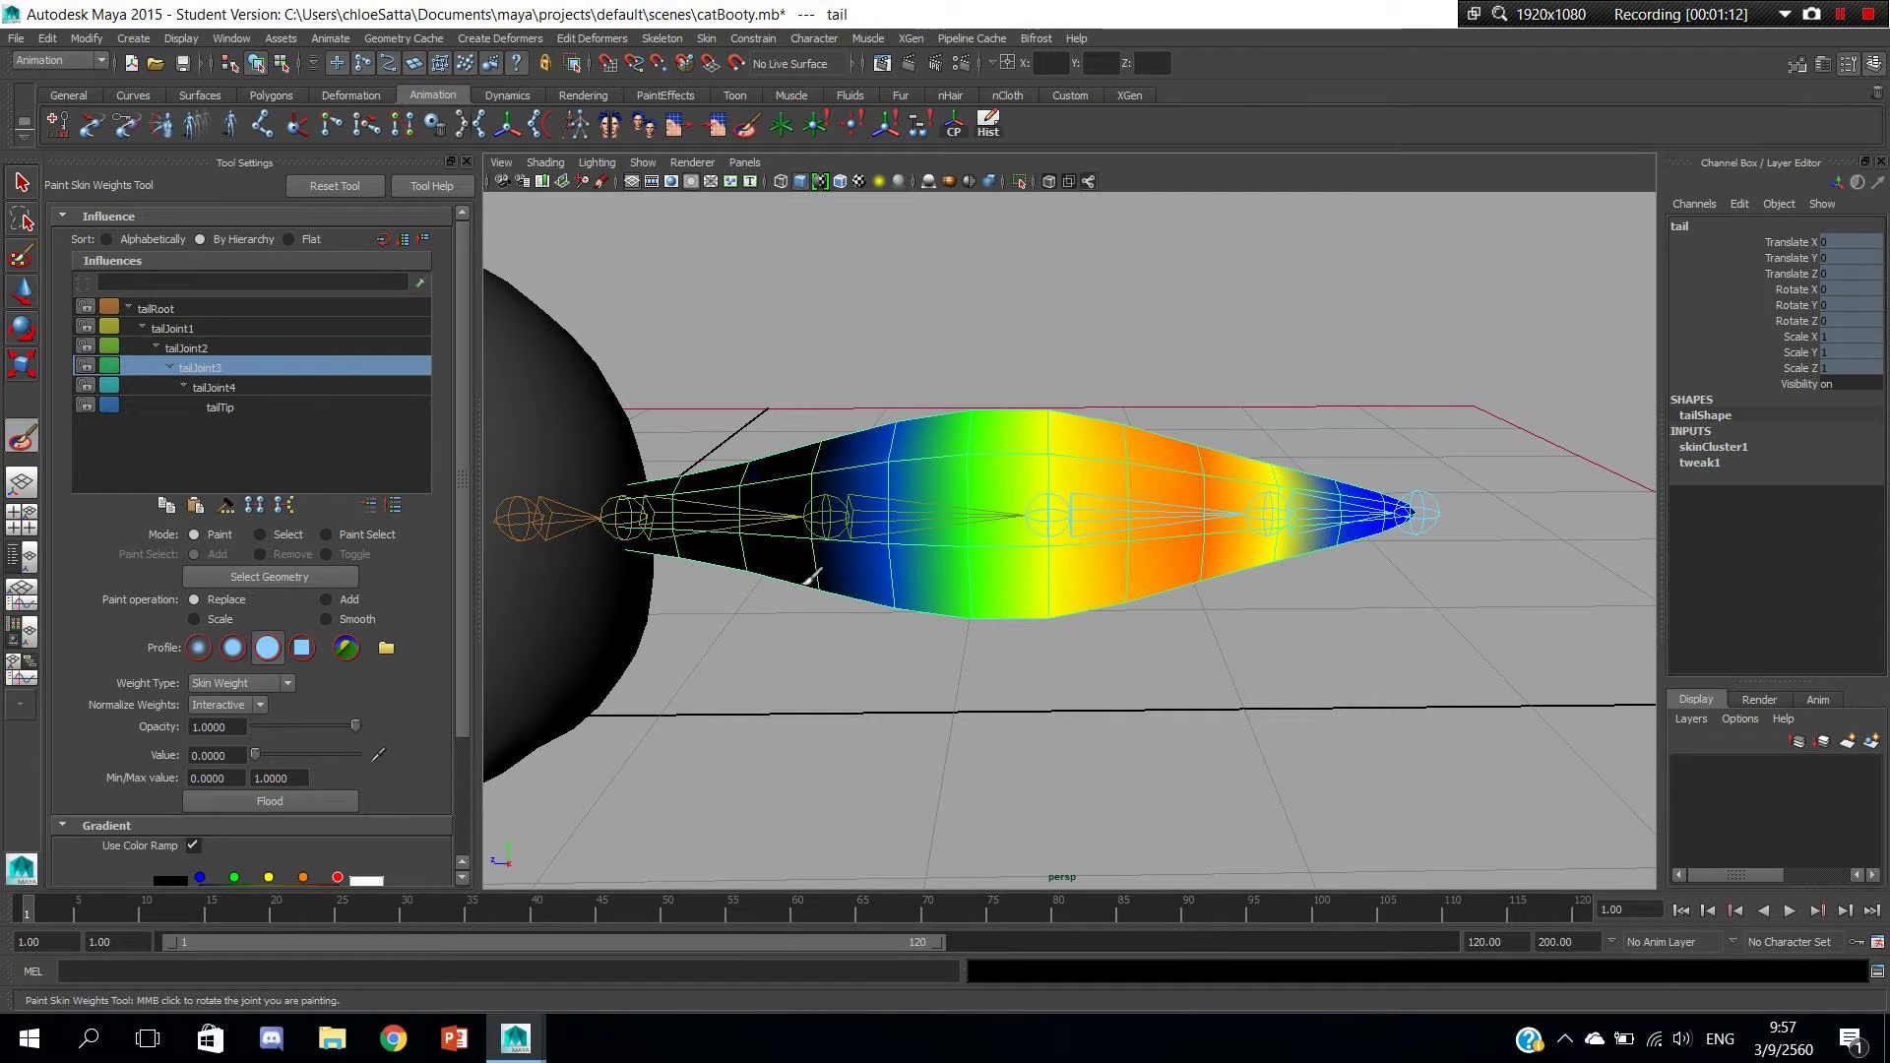
mouse_move(758, 551)
left_mouse_down("alt")
mouse_move(734, 607)
mouse_move(1116, 636)
mouse_move(1343, 422)
mouse_move(1230, 551)
left_mouse_up("alt")
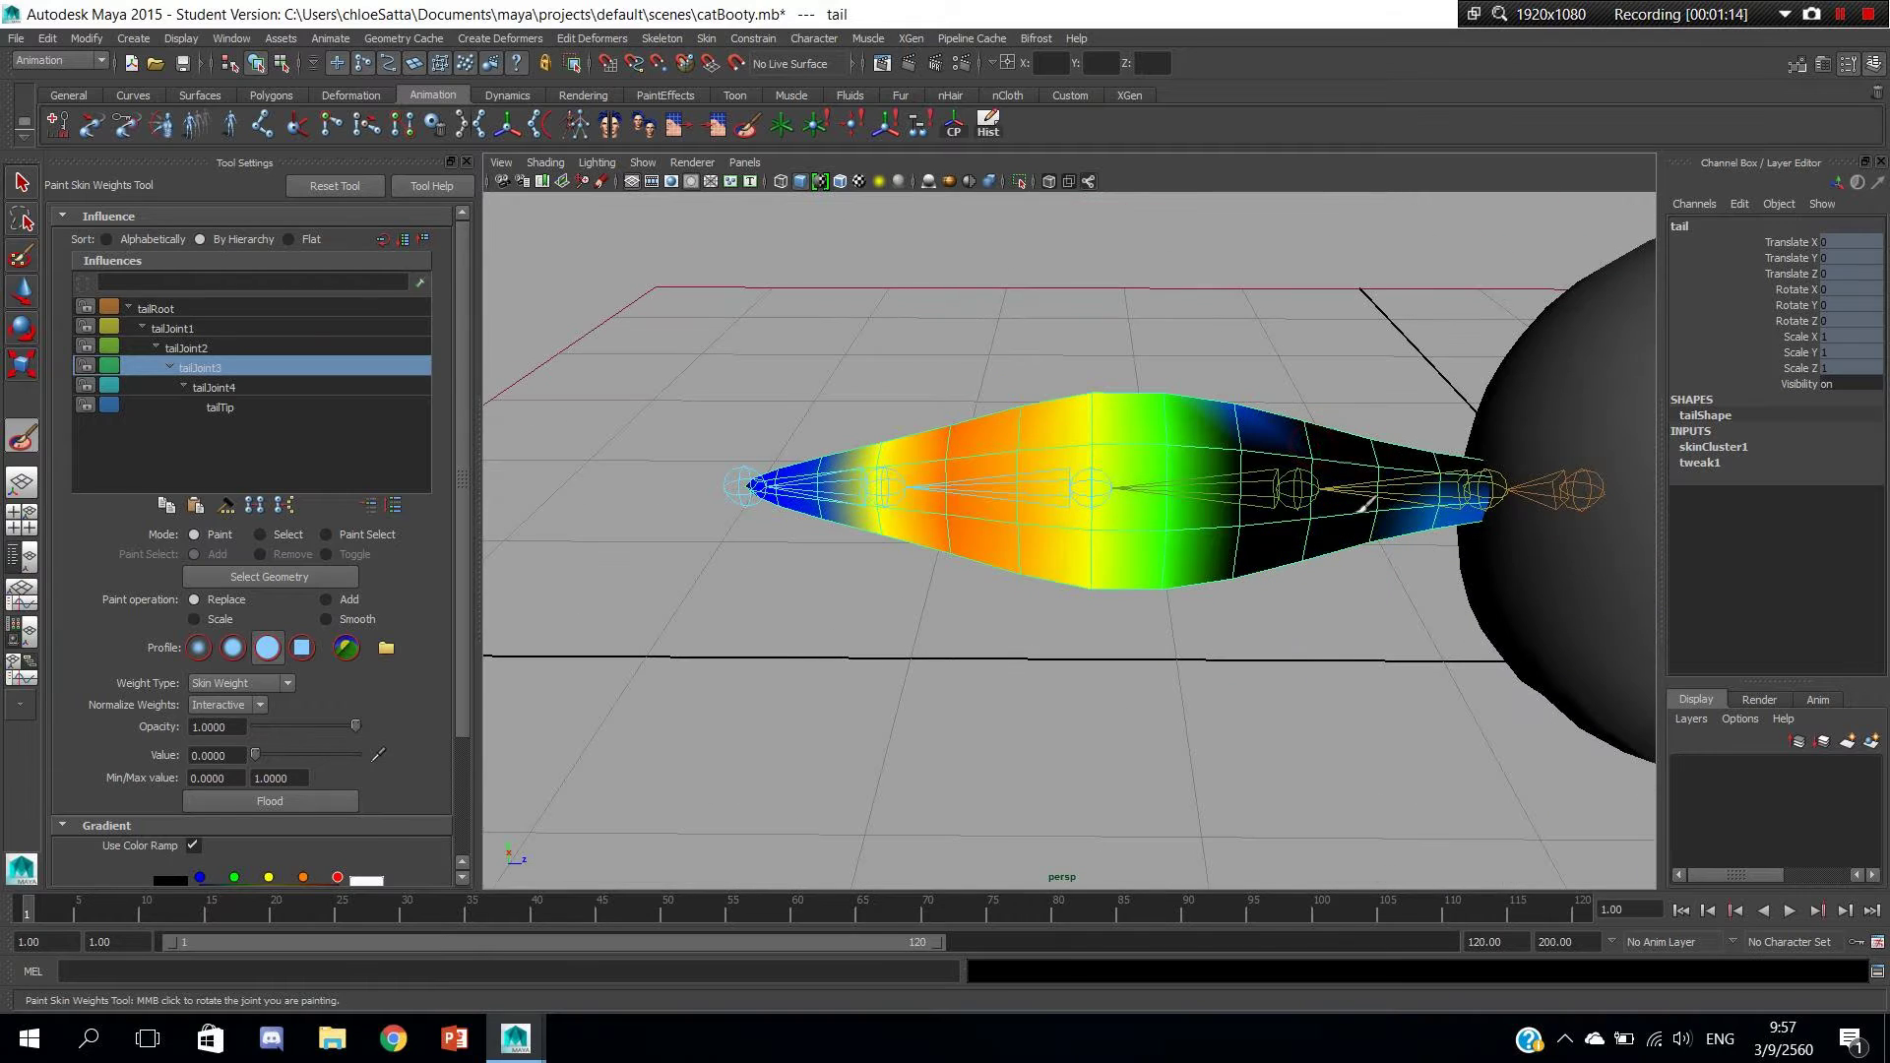
left_click_drag(1339, 512, 1457, 522)
left_click_drag(1230, 413, 1374, 563)
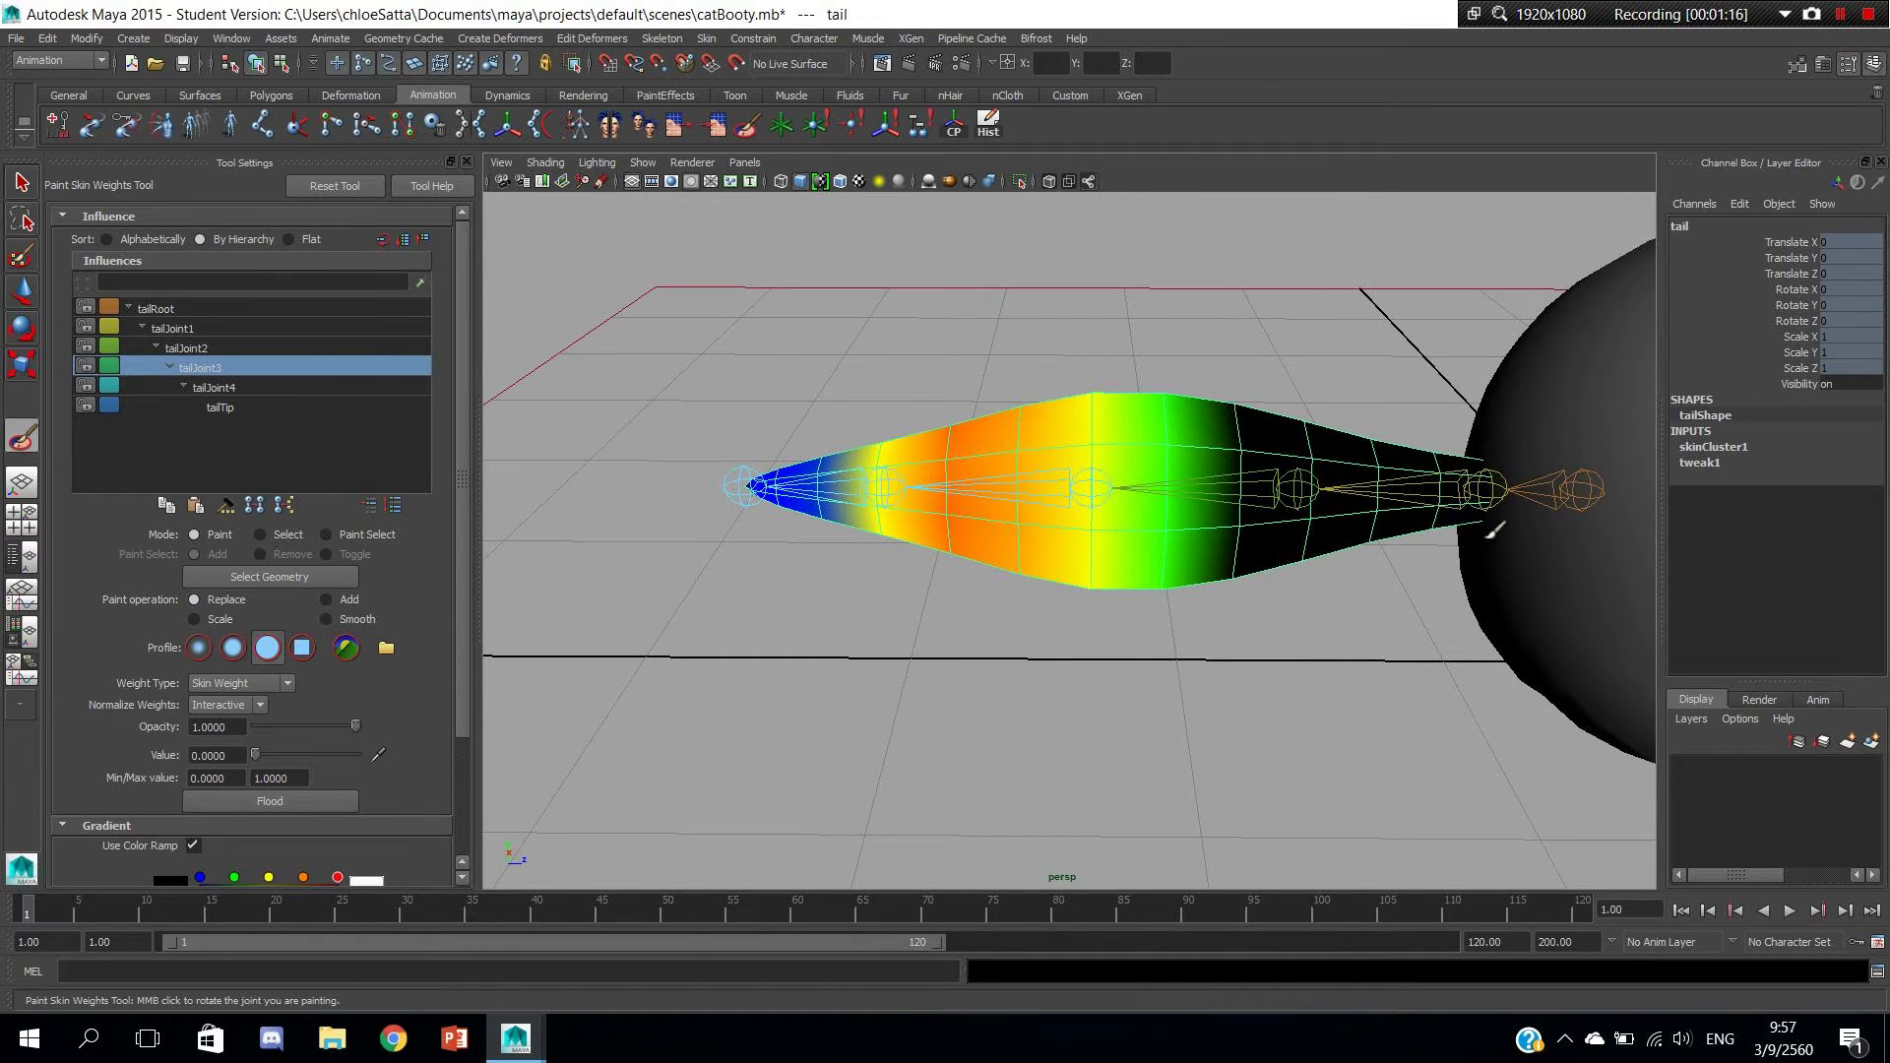
mouse_move(1494, 532)
left_mouse_down("alt")
mouse_move(1368, 638)
mouse_move(1231, 591)
mouse_move(1133, 689)
mouse_move(1034, 640)
left_mouse_up("alt")
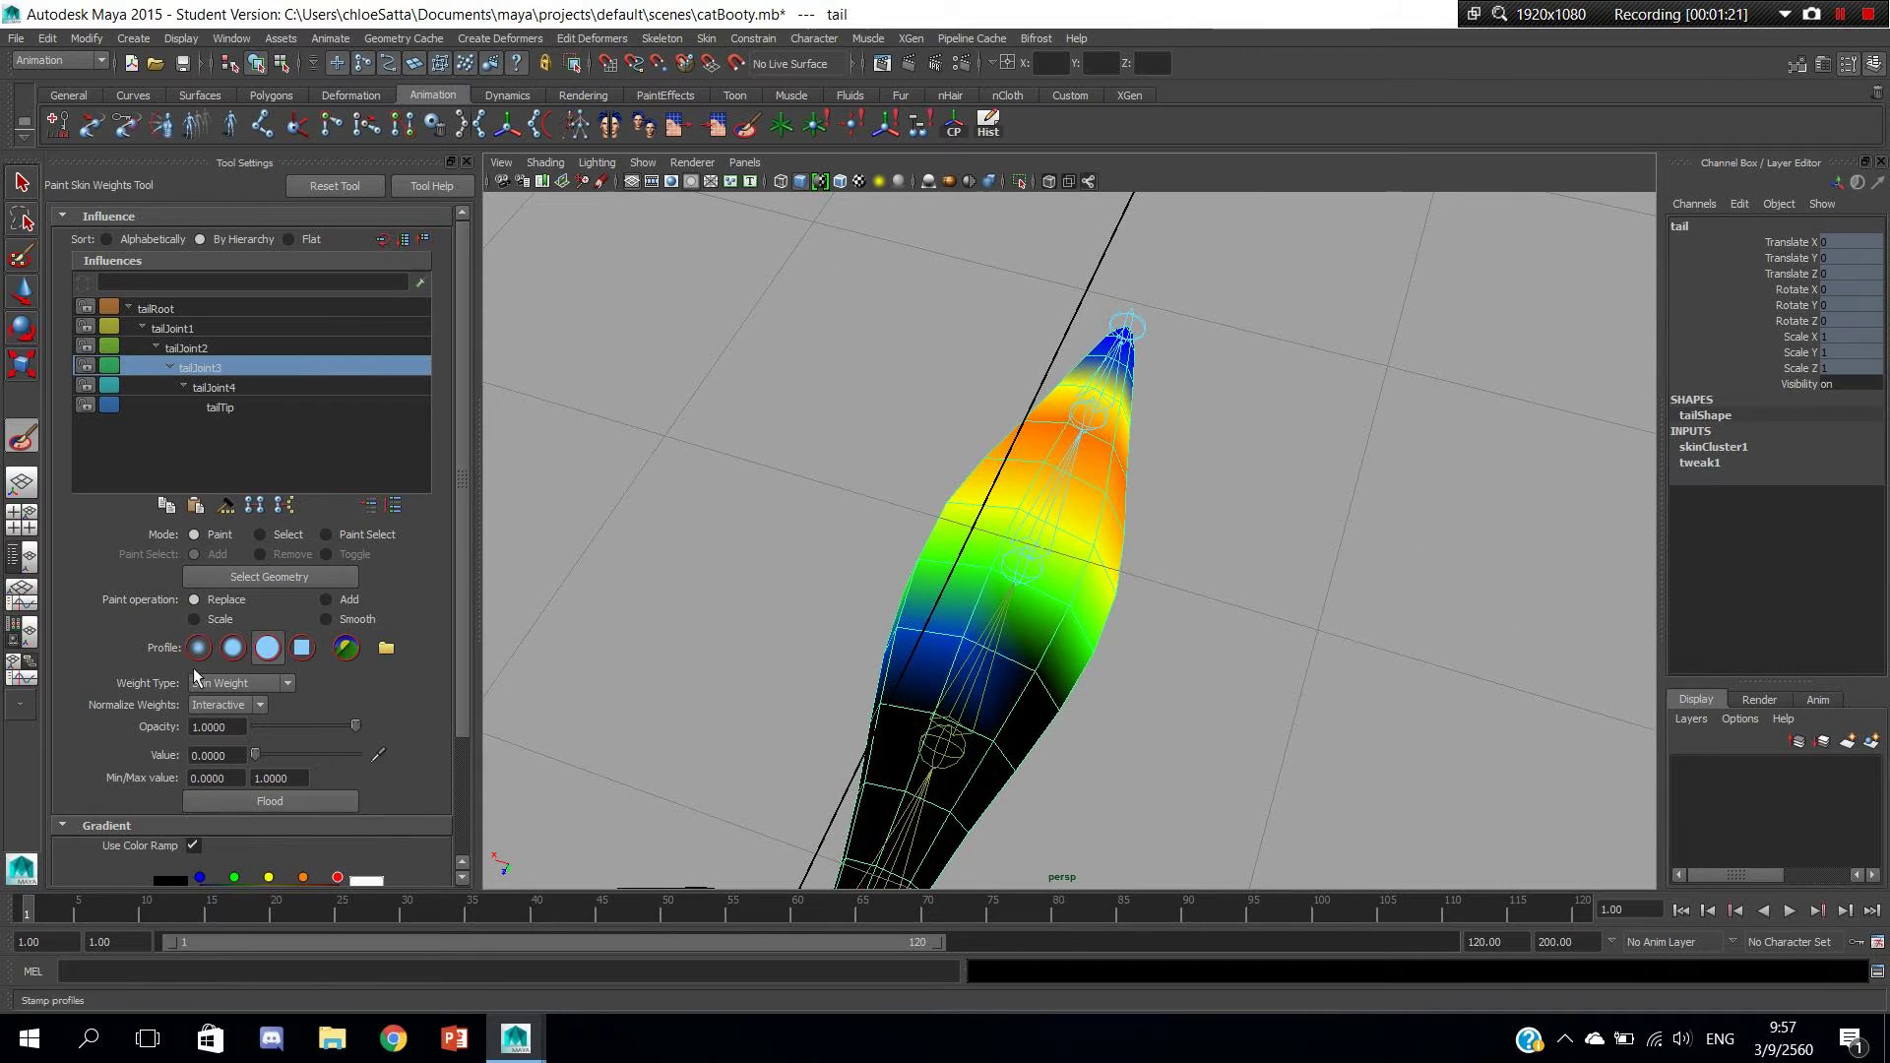
Switch to Smooth with a smaller brush for tailJoint3's weights near the base.
left_click(326, 620)
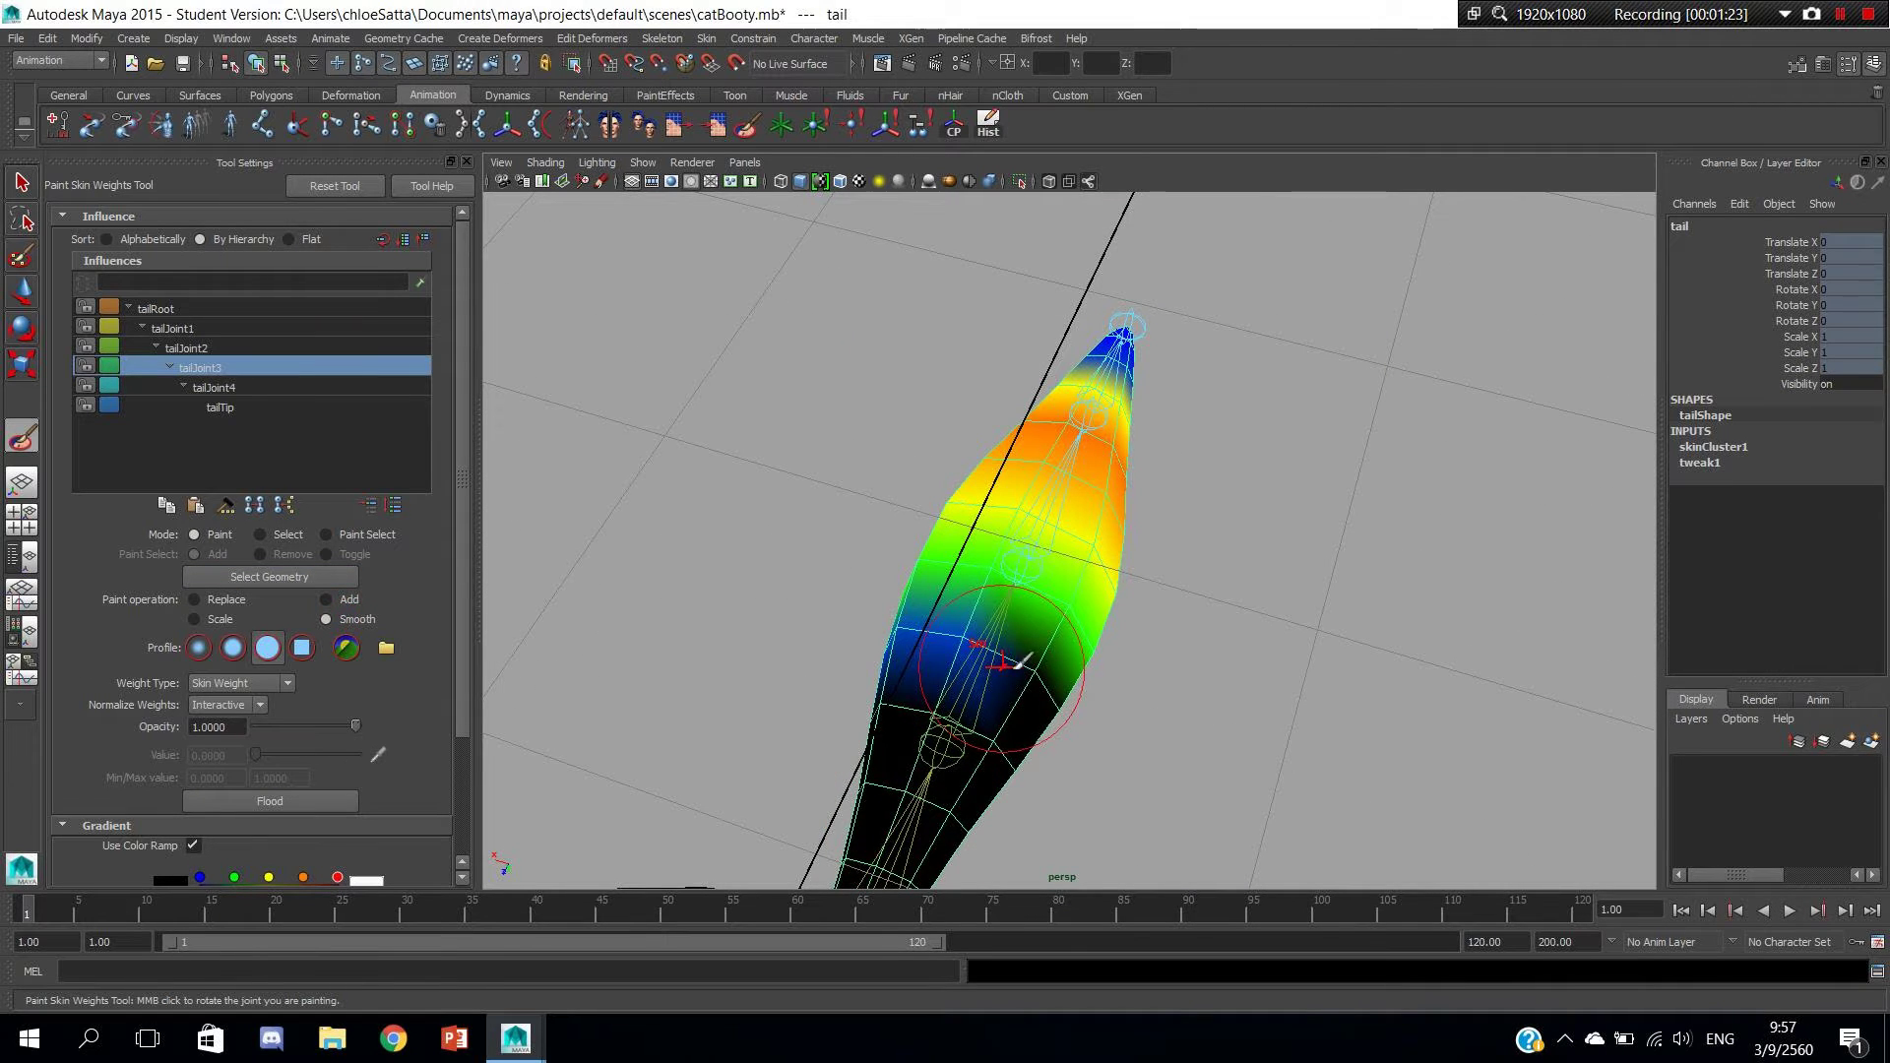
mouse_move(1022, 662)
left_mouse_down()
mouse_move(994, 673)
mouse_move(895, 642)
mouse_move(886, 469)
mouse_move(904, 522)
left_mouse_up()
left_click_drag(899, 663, 878, 443, "alt")
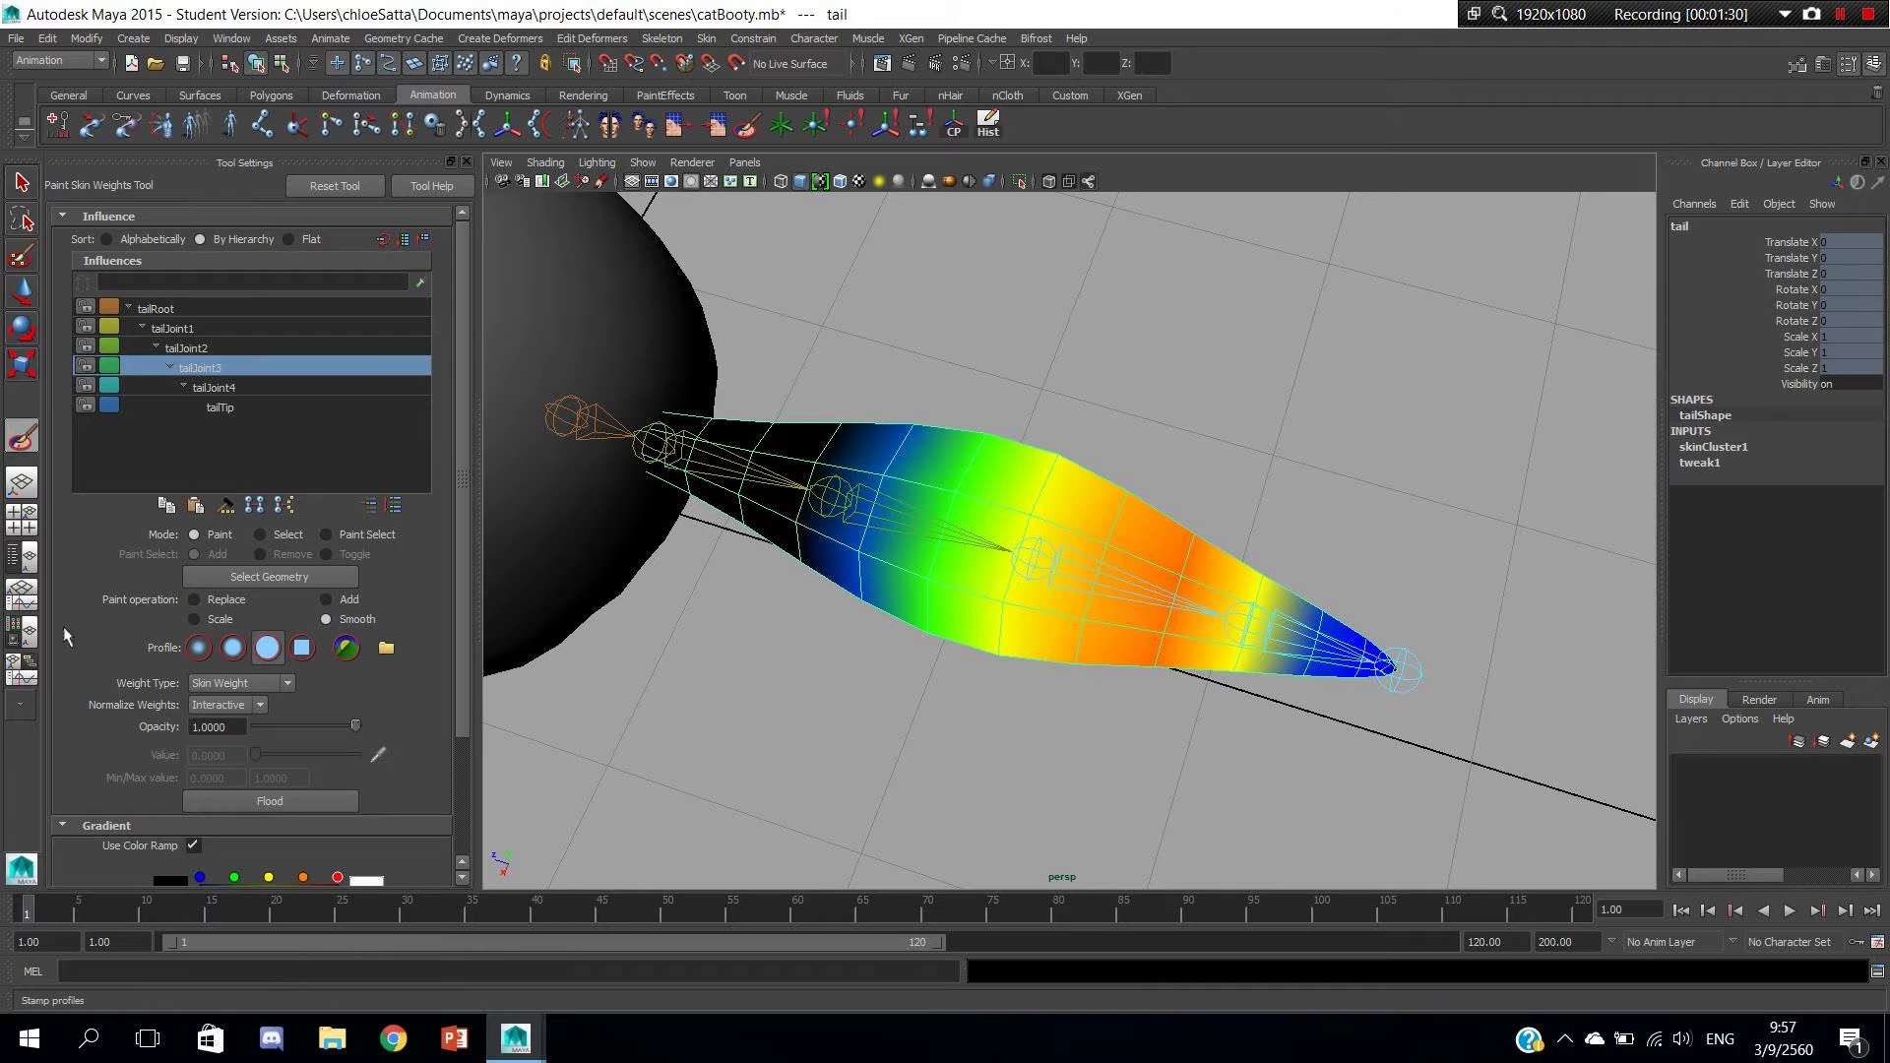
Return to Replace and make tailJoint2 the active influence after checking tailJoint4 and tailJoint3.
left_click(229, 600)
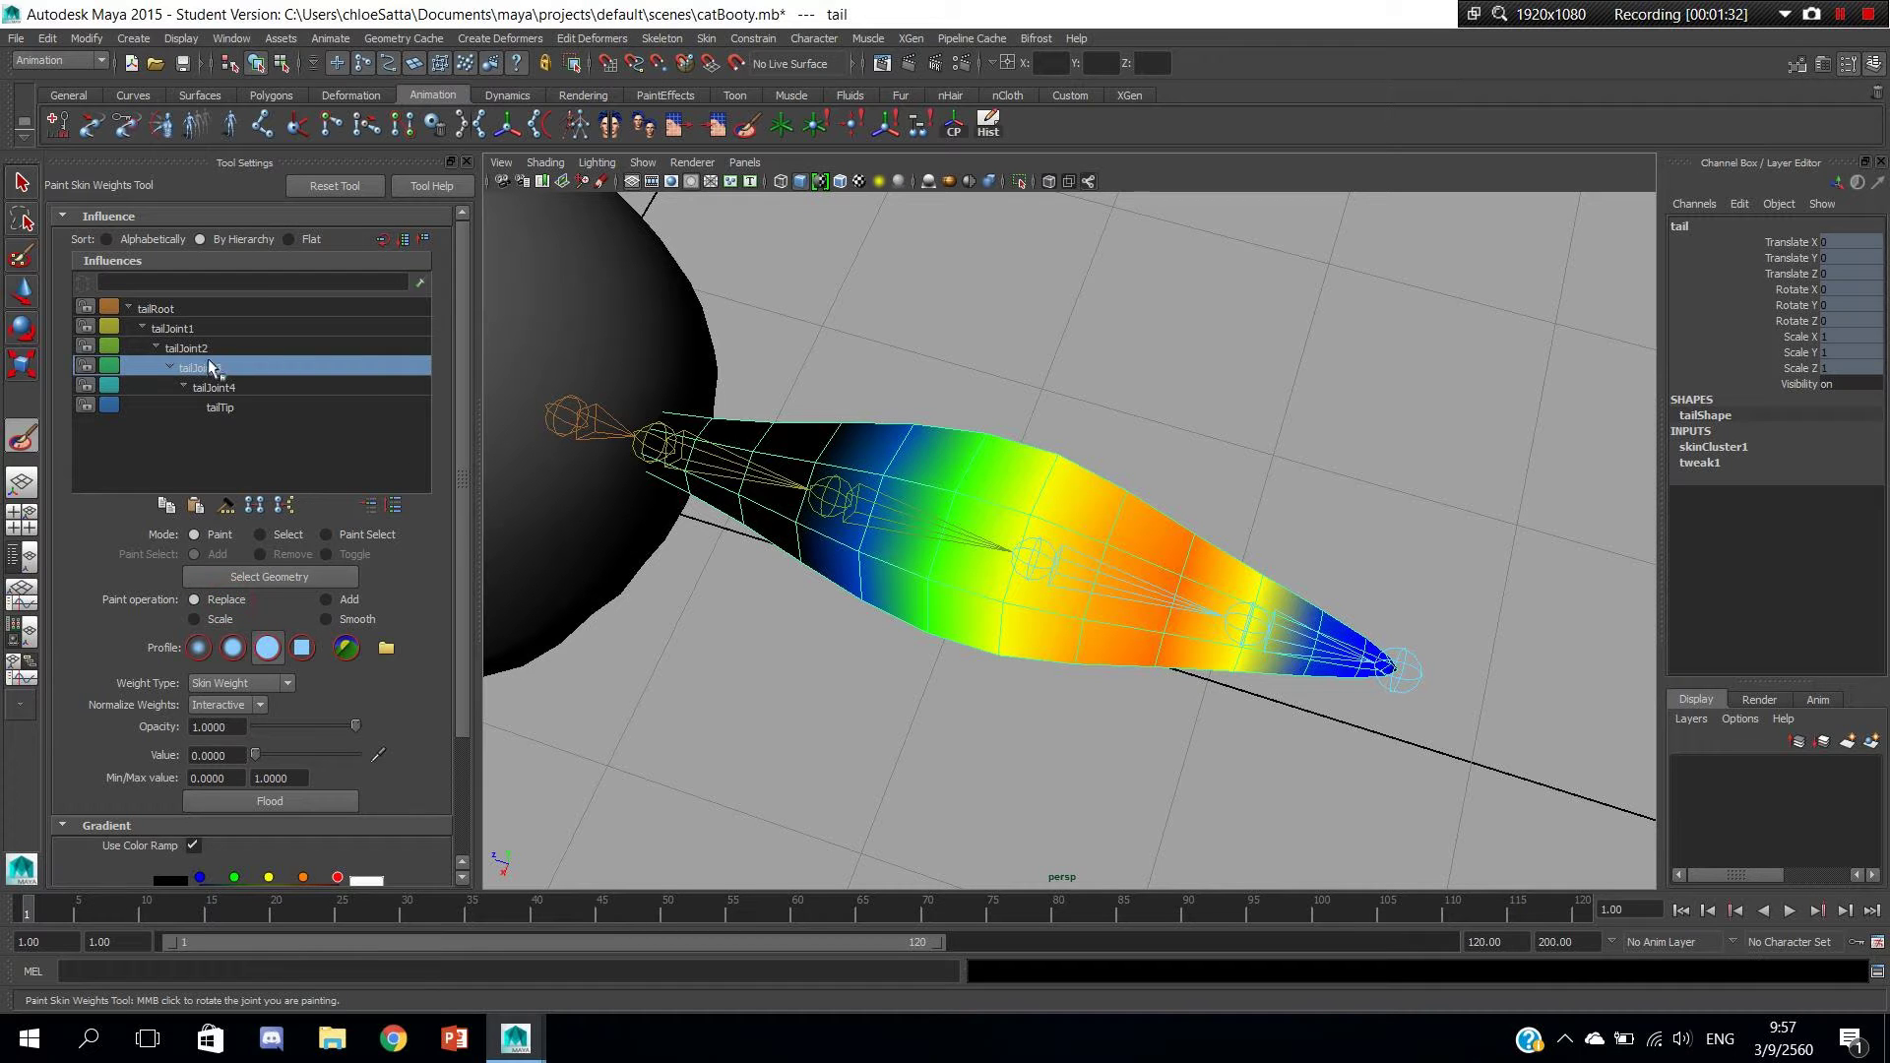
left_click(226, 389)
left_click_drag(1002, 687, 1034, 635, "alt")
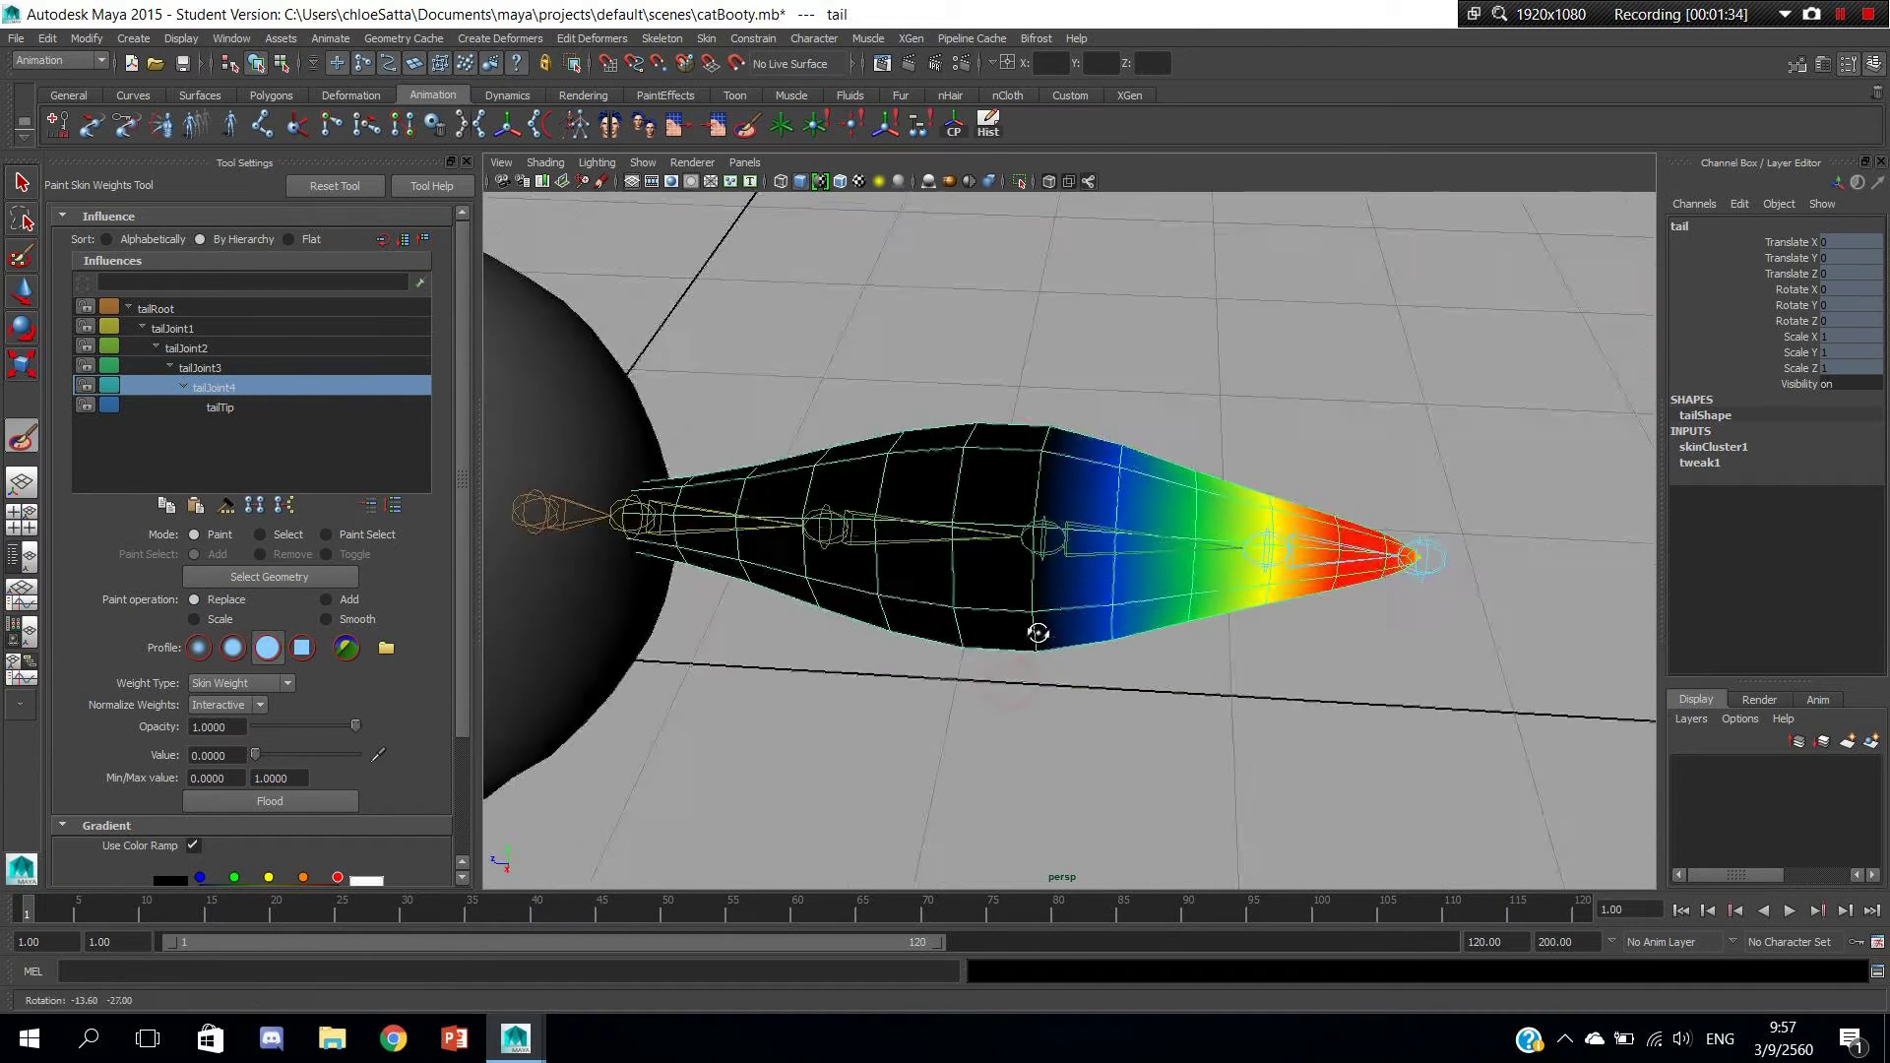
left_click(225, 371)
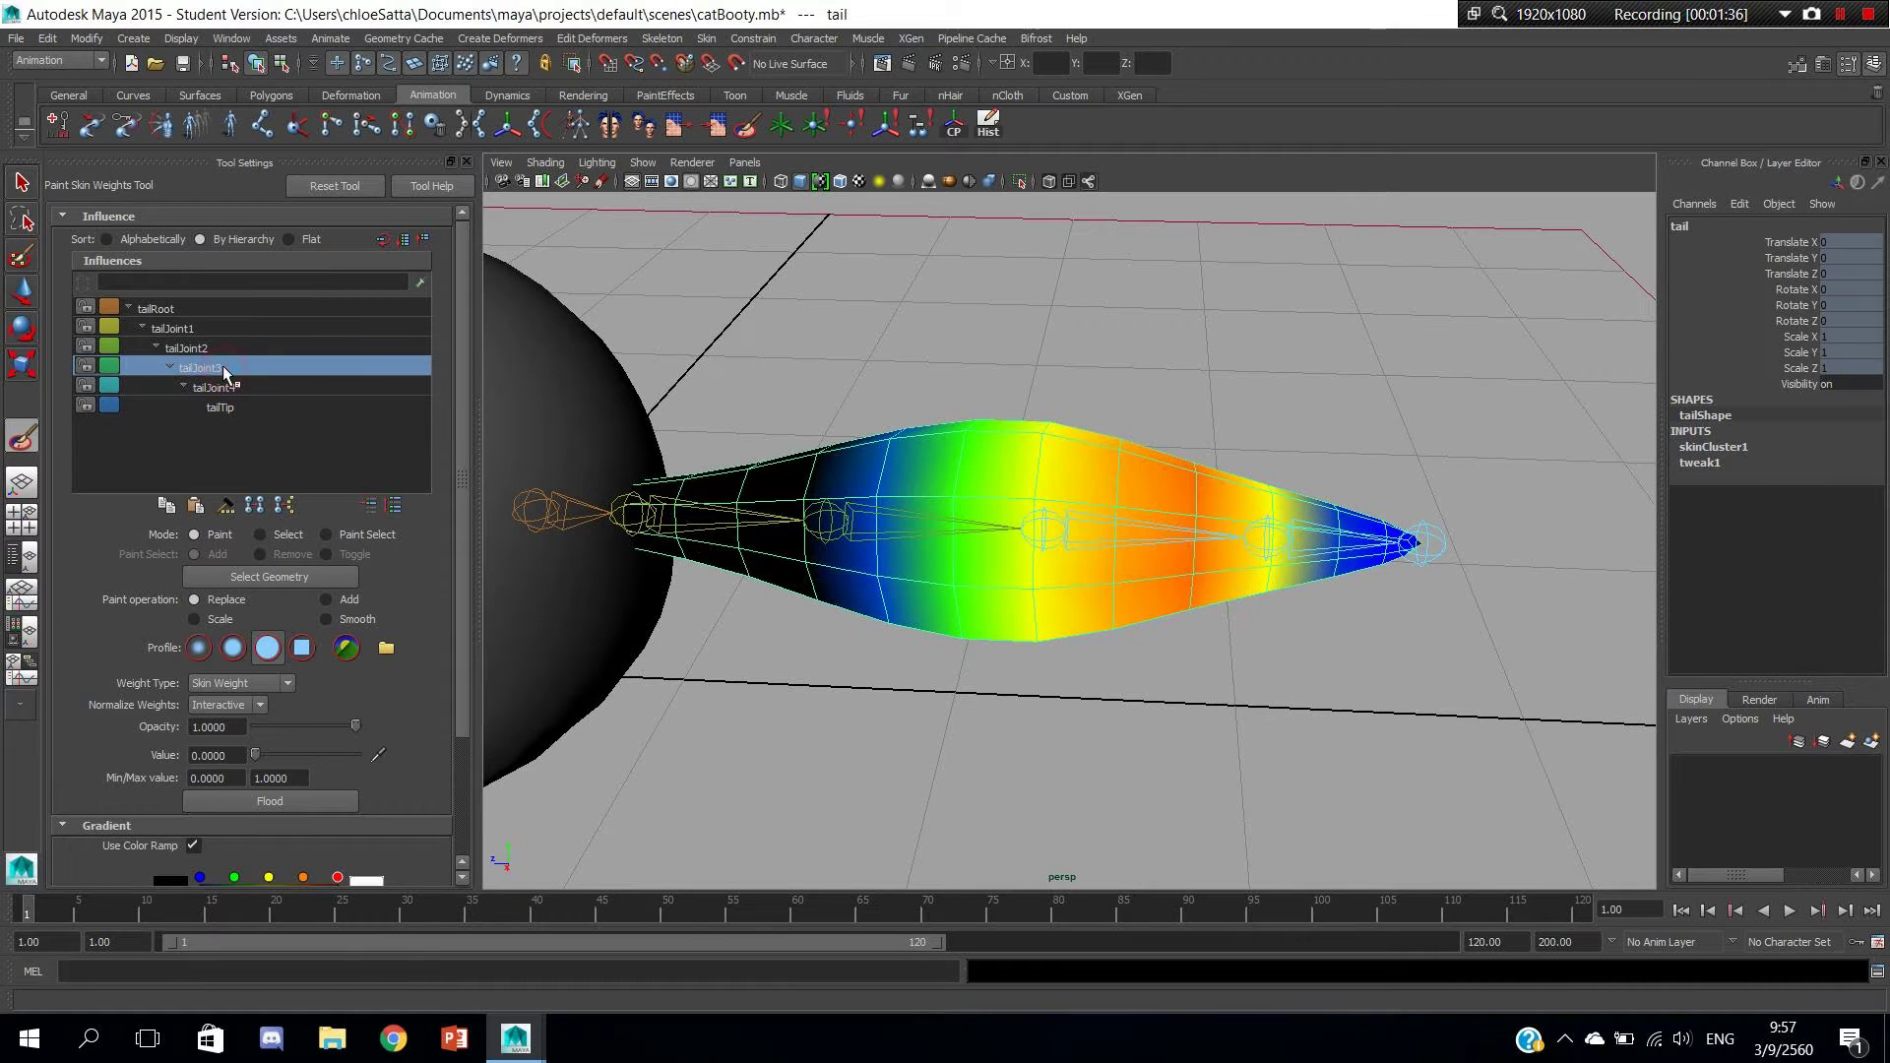
left_click(213, 348)
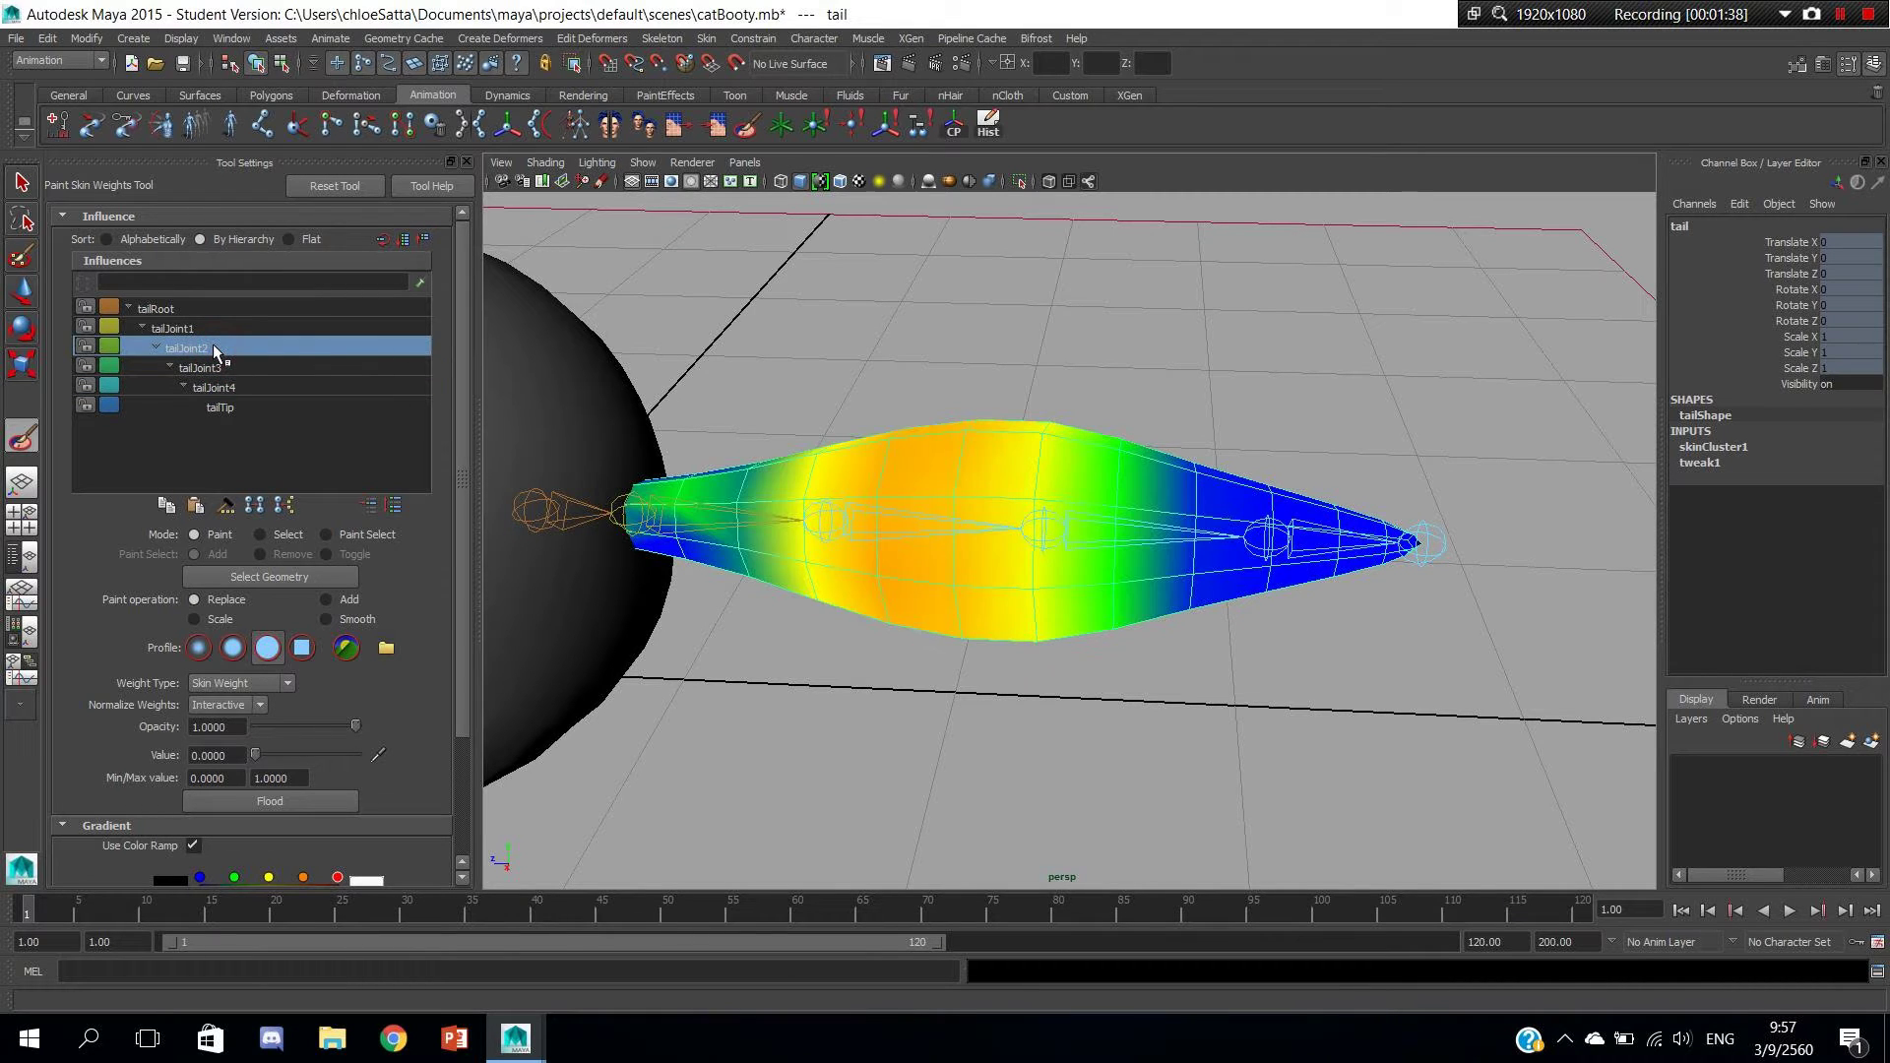
Enlarge the brush, show weights in greyscale, and paint tailJoint2 weight at the tail base.
left_click_drag(992, 603, 1089, 646, "alt")
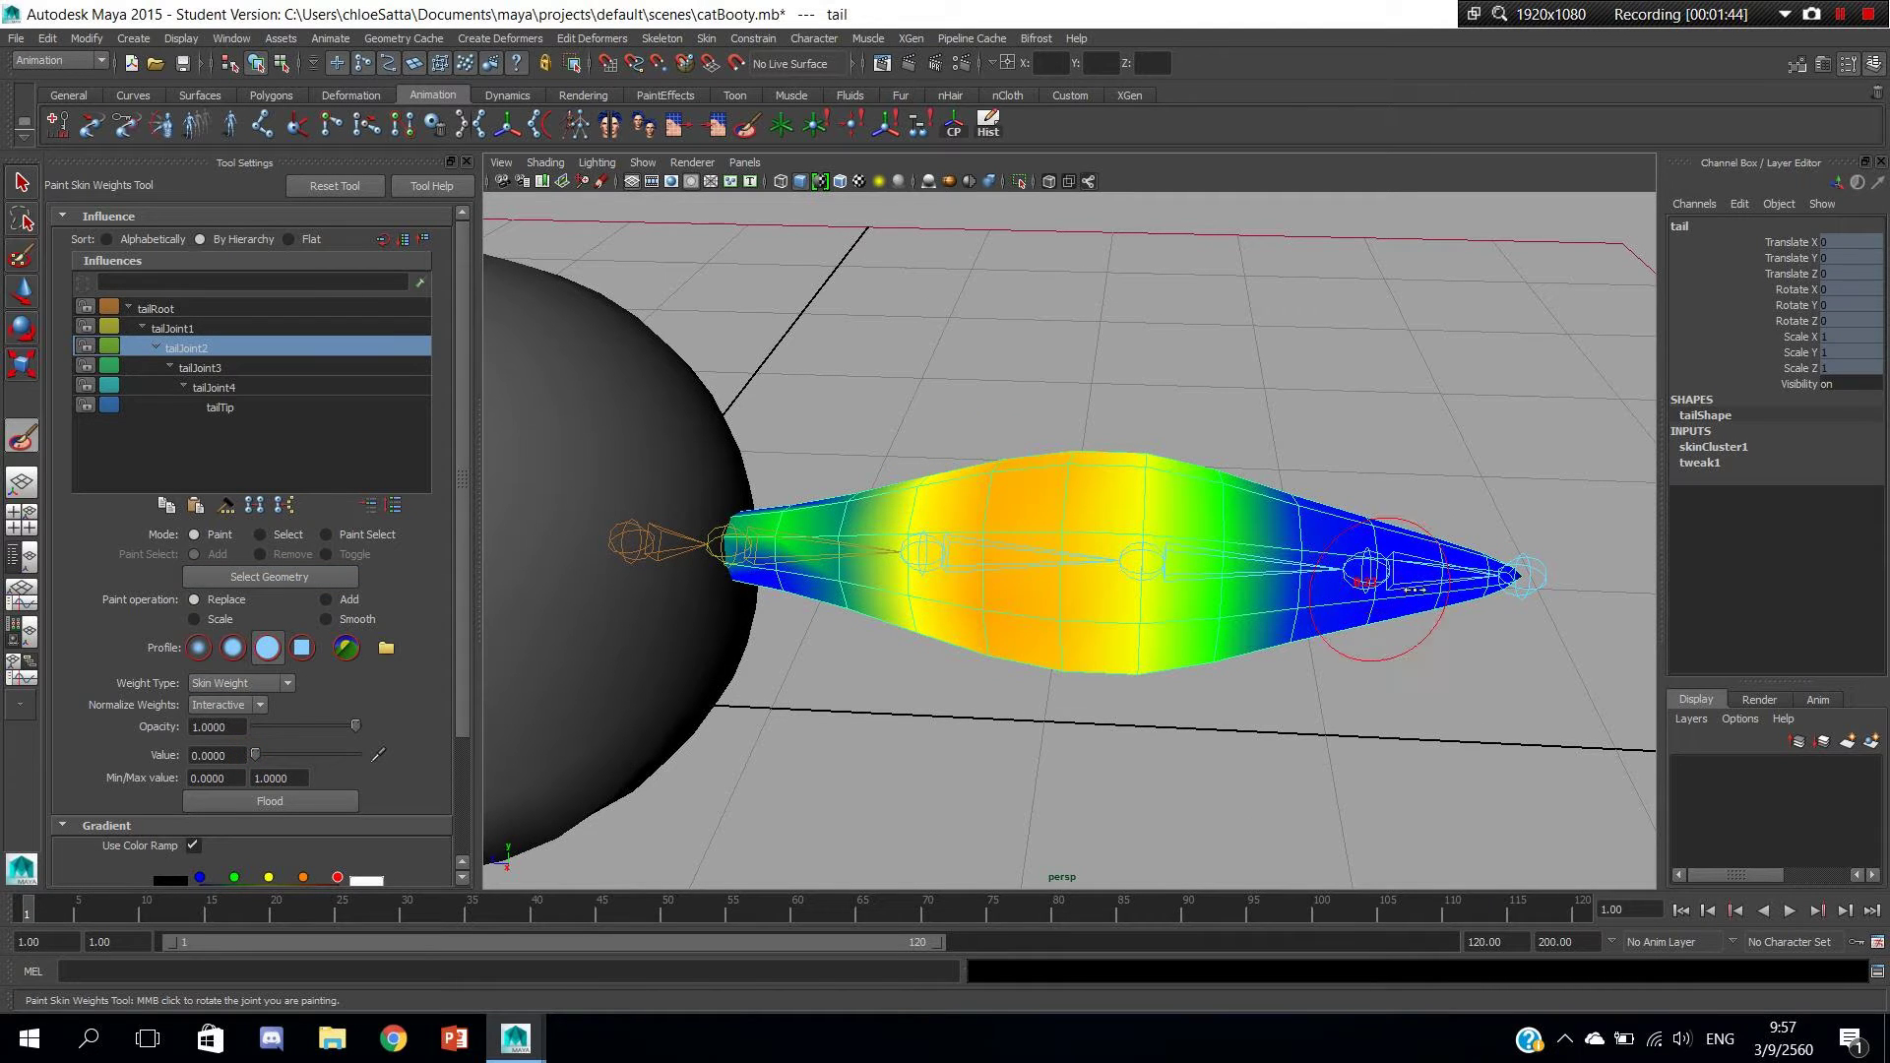
left_click_drag(1414, 588, 1427, 583)
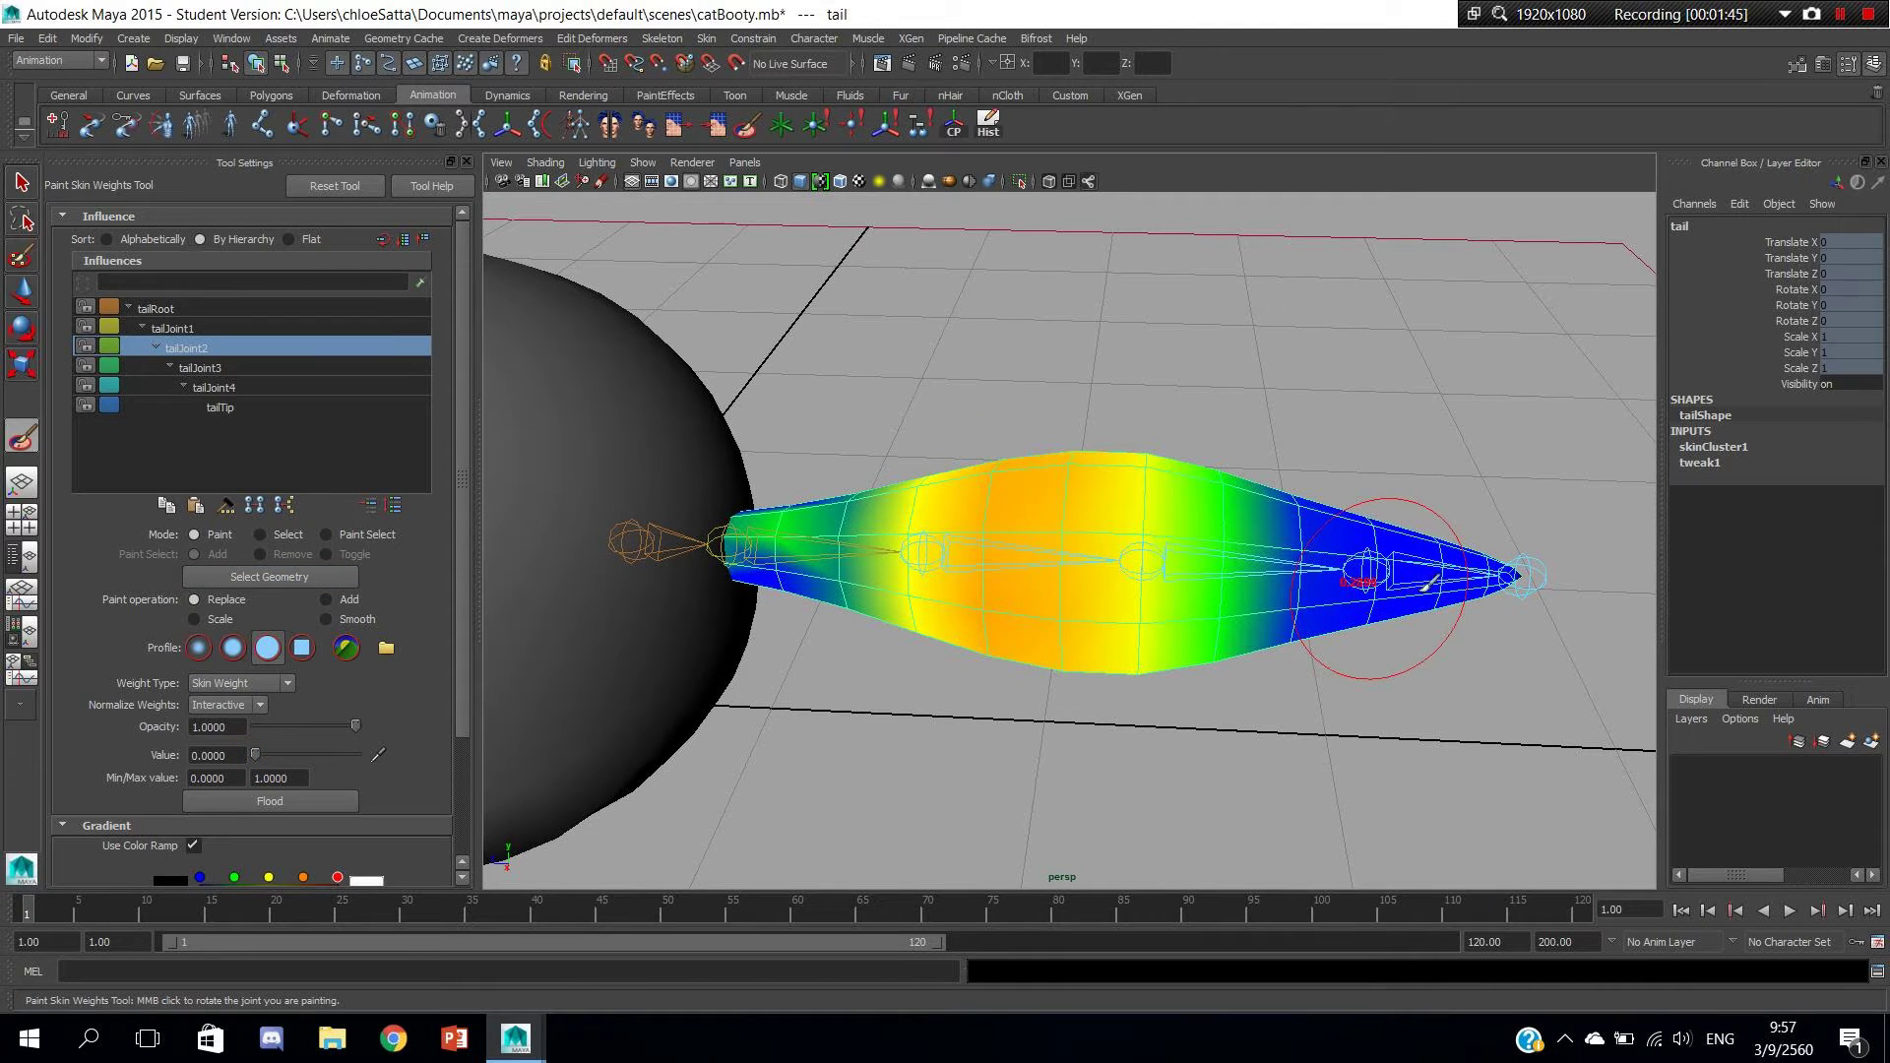
left_click(193, 847)
mouse_move(747, 688)
middle_mouse_down("alt")
mouse_move(1211, 671)
mouse_move(887, 522)
middle_mouse_up("alt")
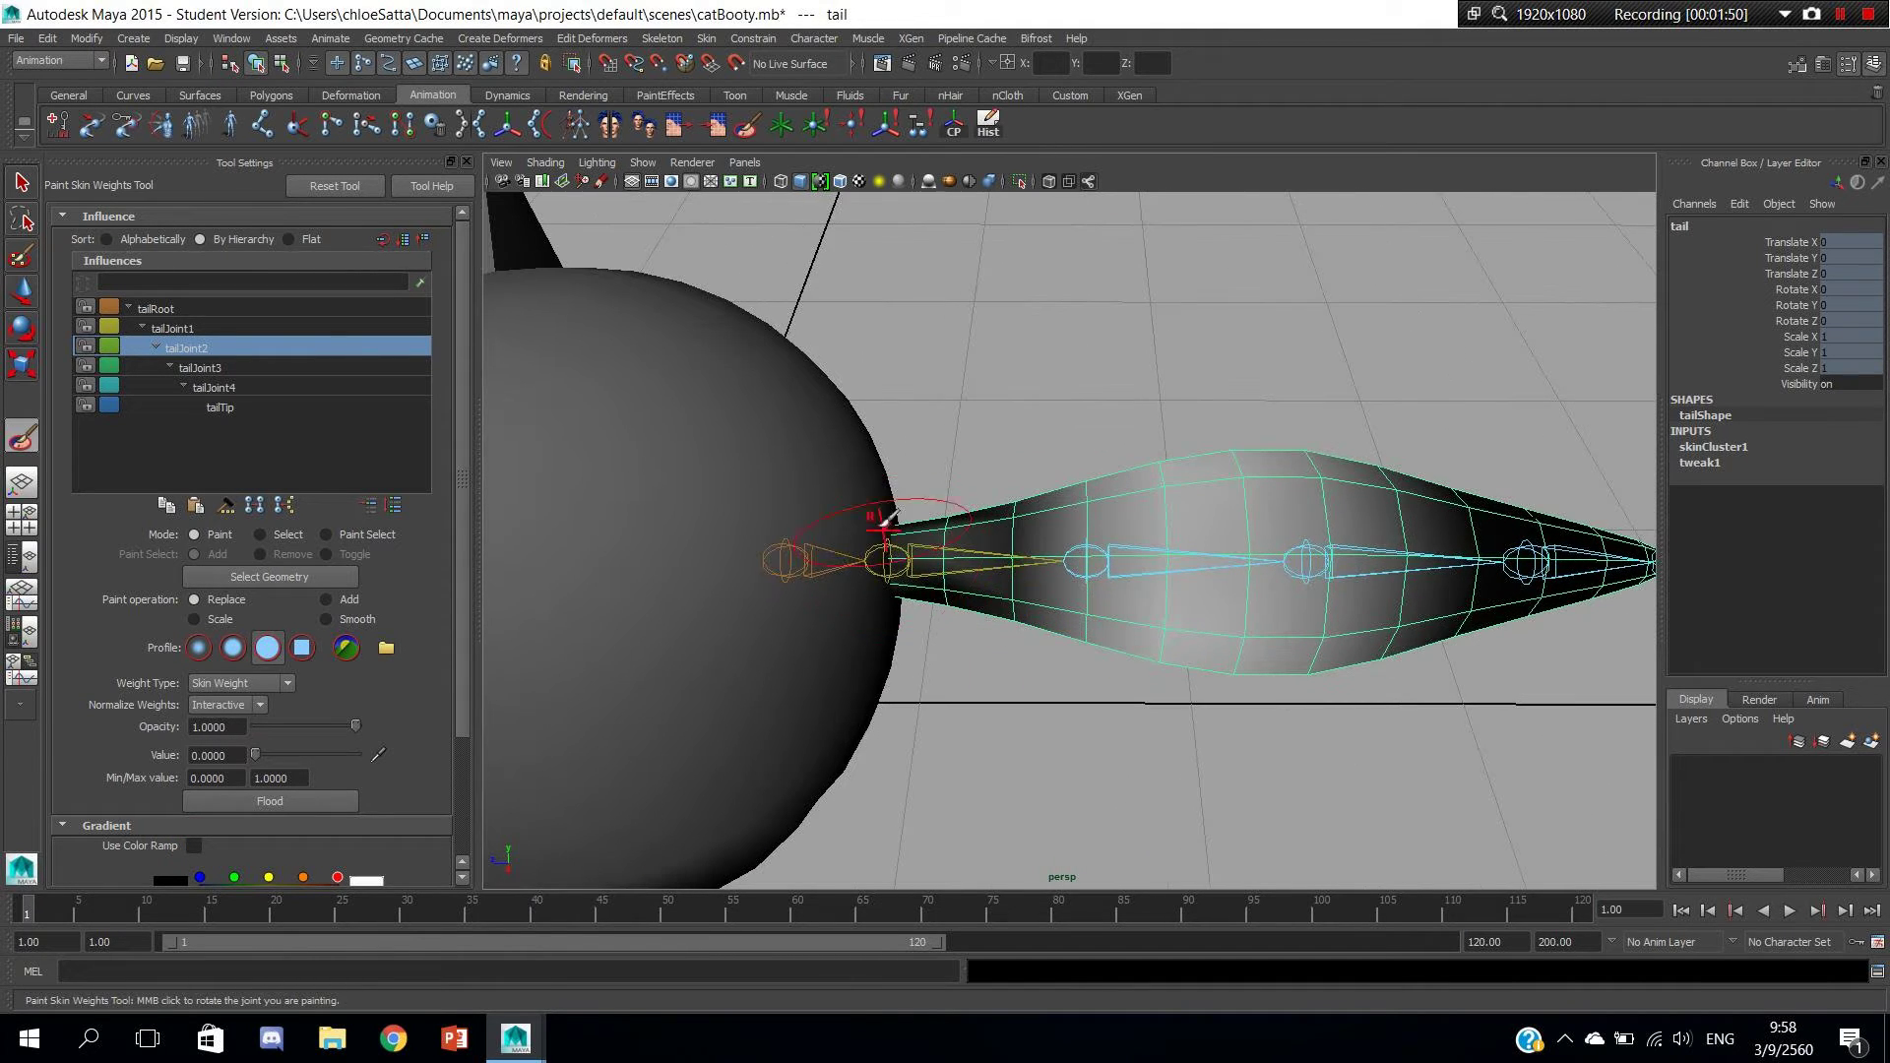
left_click_drag(887, 548, 913, 635)
Inspect tailJoint2's weights from several angles, then turn the colour ramp display back on.
mouse_move(919, 700)
left_mouse_down("alt")
mouse_move(1030, 645)
mouse_move(1131, 629)
left_mouse_up("alt")
right_click_drag(1130, 630, 1333, 662, "alt")
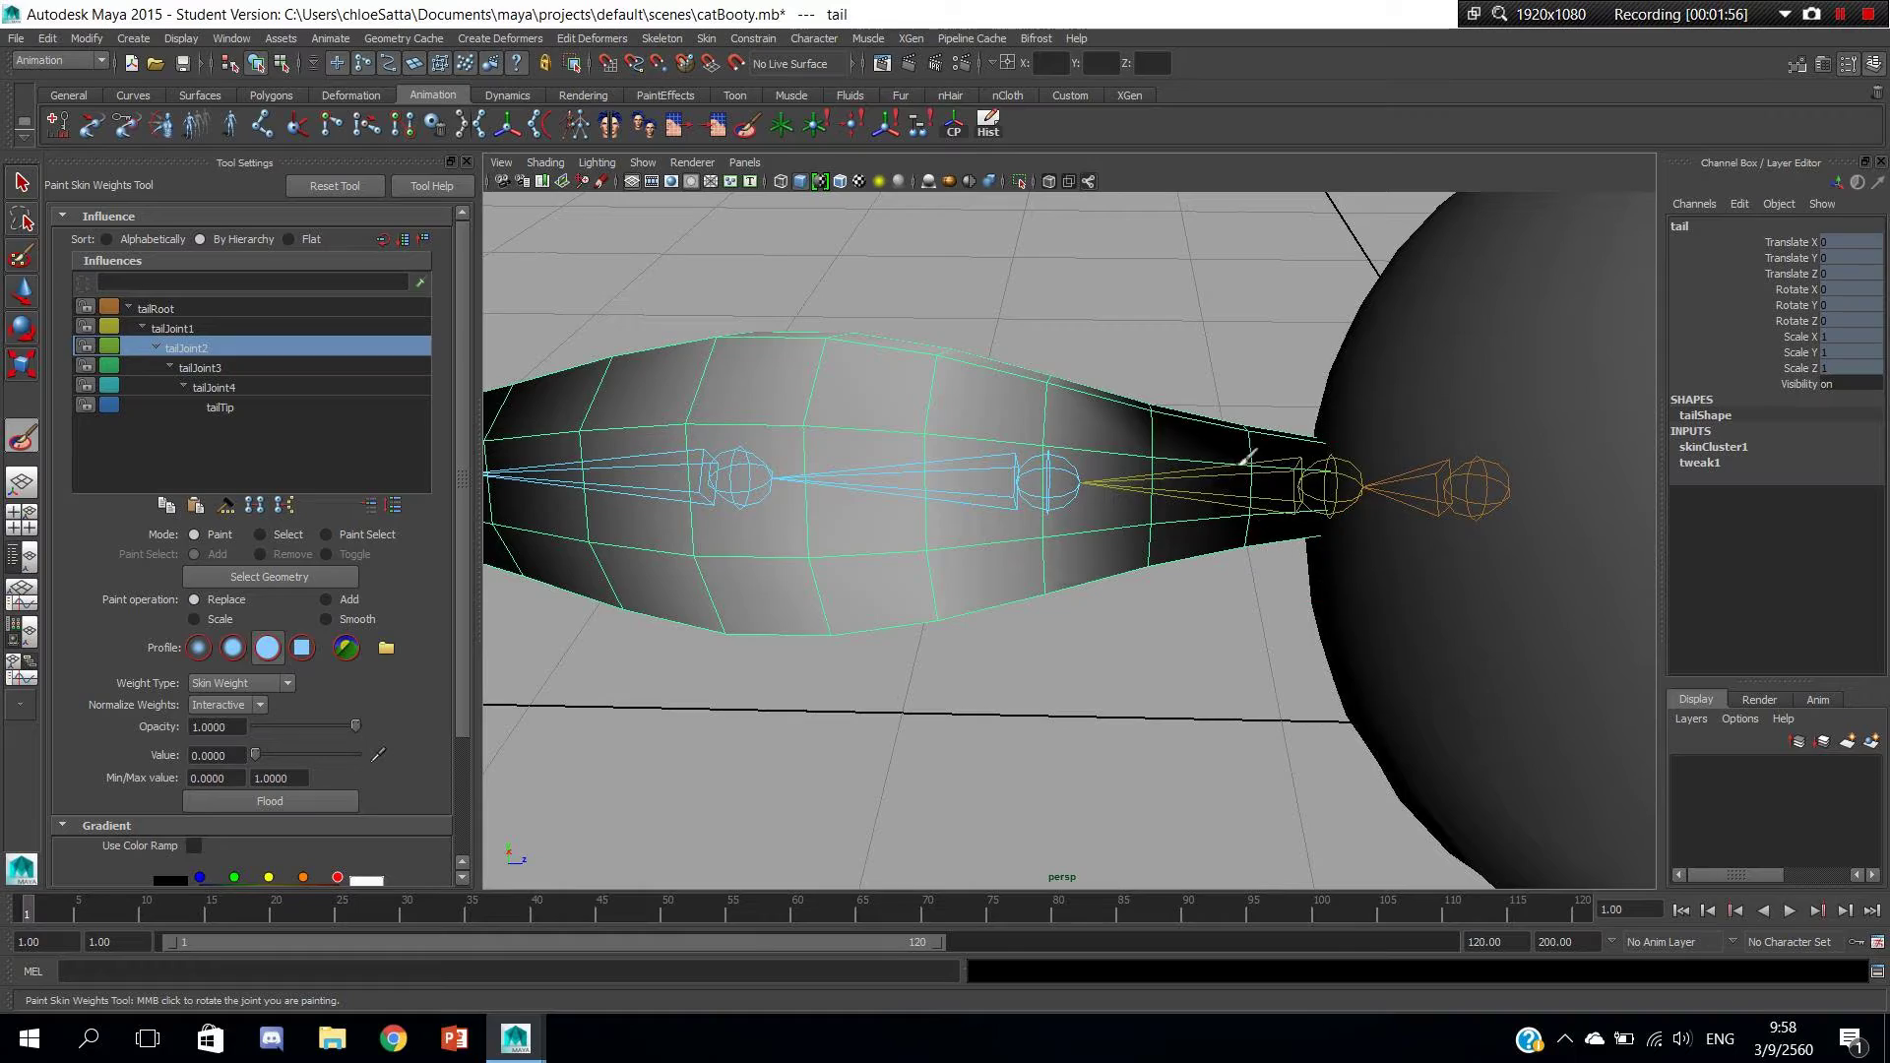
mouse_move(1254, 527)
left_mouse_down("alt")
mouse_move(1305, 633)
mouse_move(1308, 717)
mouse_move(1310, 527)
left_mouse_up("alt")
mouse_move(1442, 380)
left_mouse_down("alt")
mouse_move(1074, 575)
mouse_move(1119, 473)
left_mouse_up("alt")
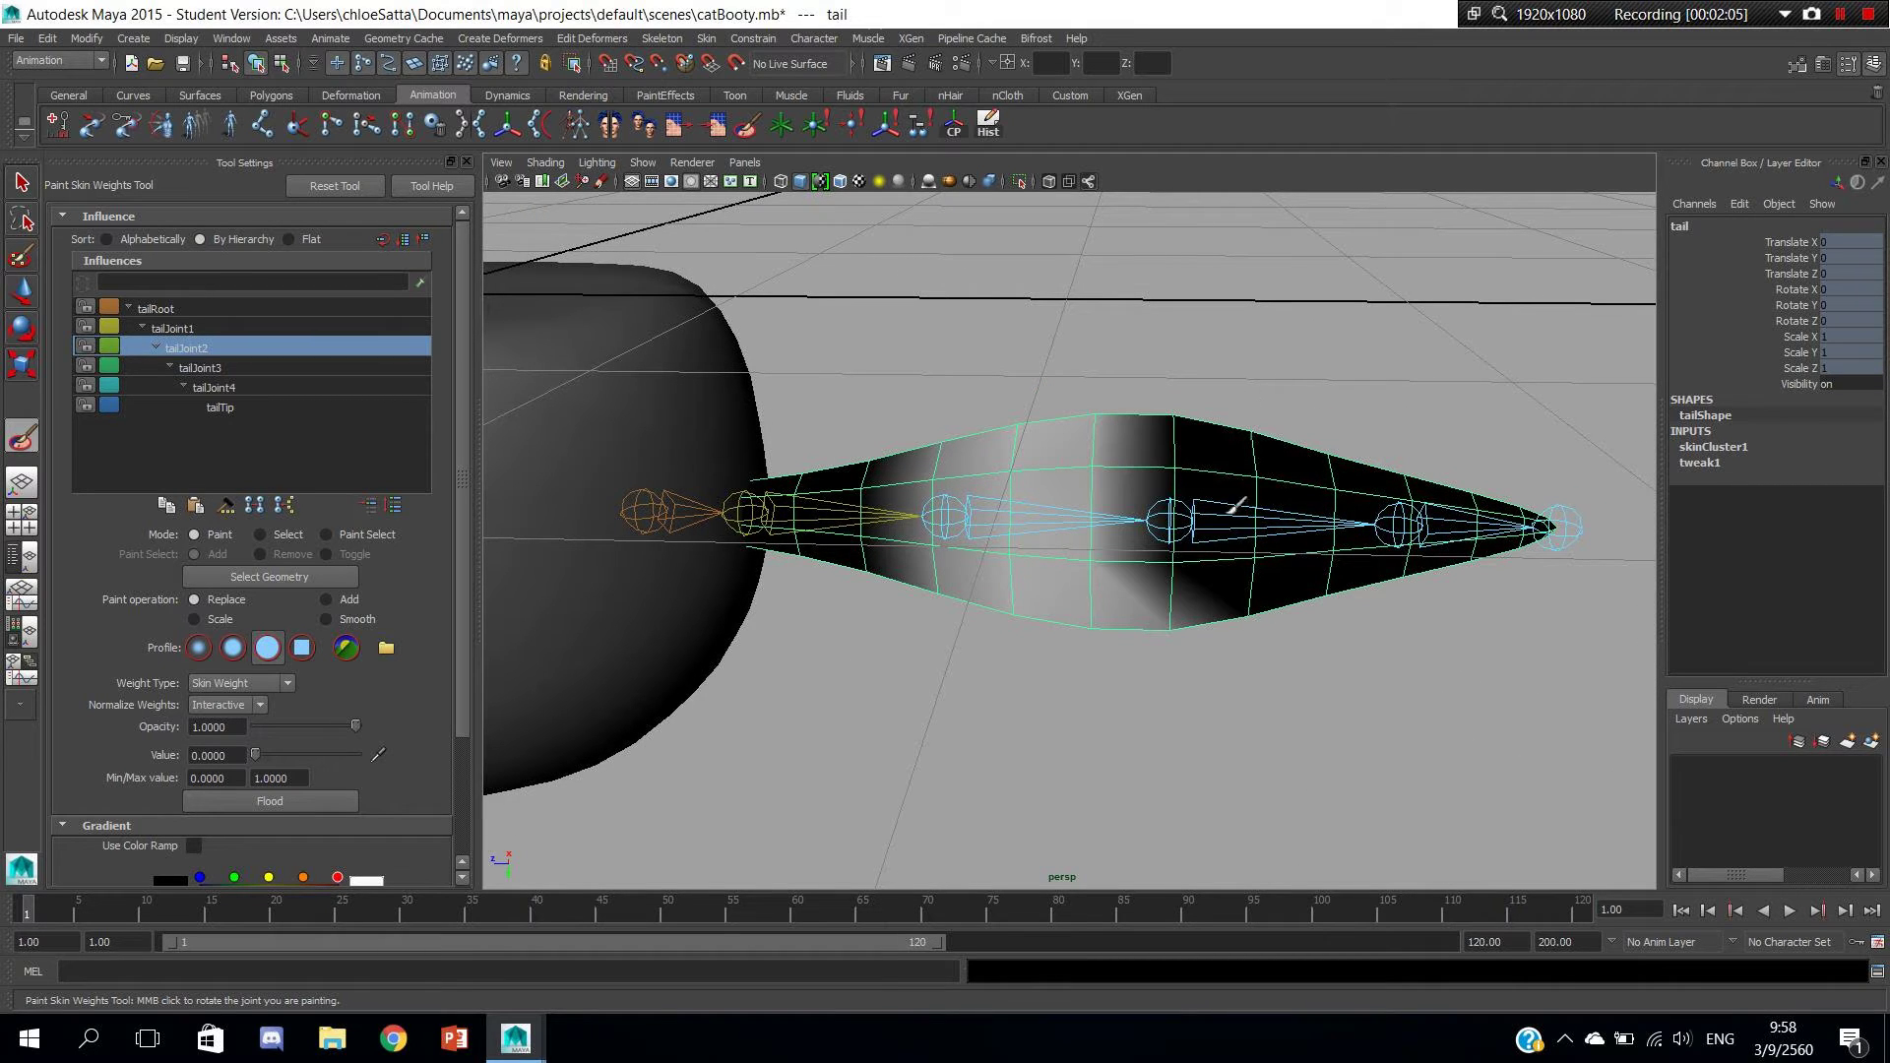
left_click_drag(1224, 581, 1267, 434, "alt")
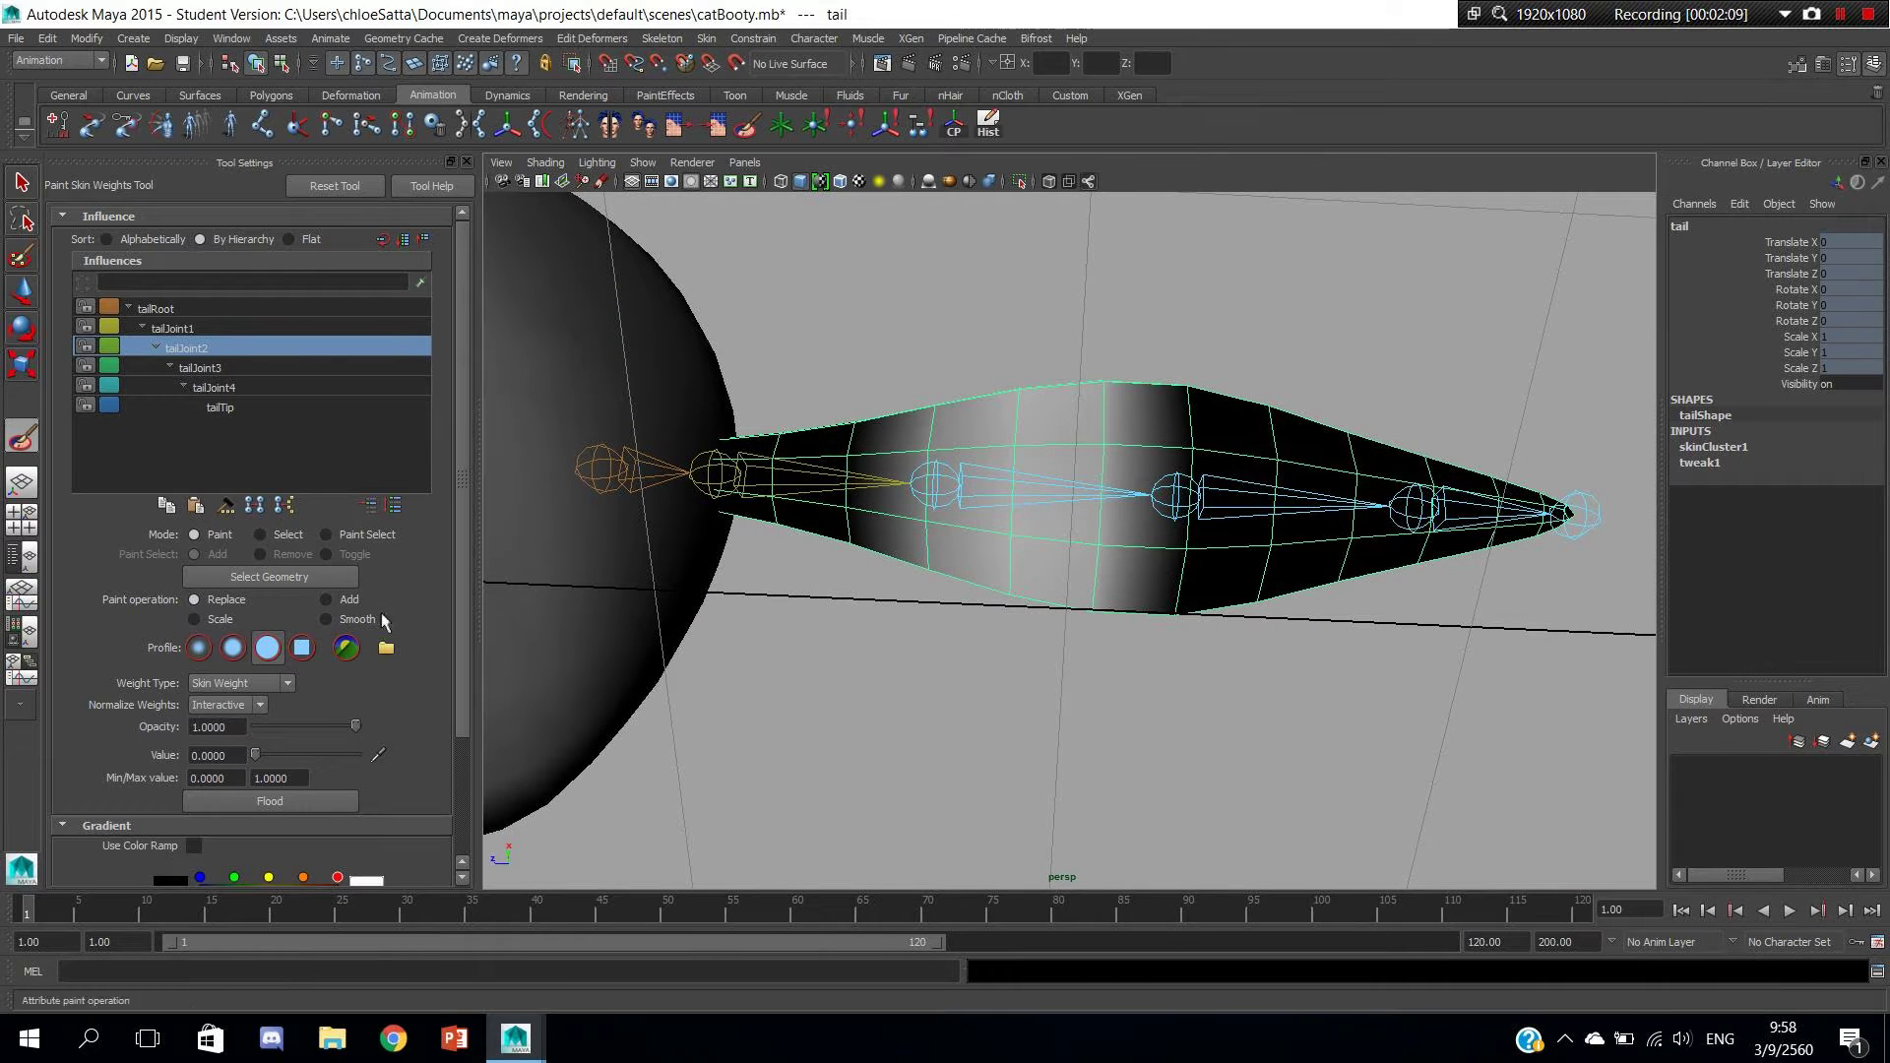
left_click(194, 845)
mouse_move(1477, 500)
left_mouse_down("alt")
mouse_move(1423, 689)
mouse_move(1470, 421)
mouse_move(1435, 435)
left_mouse_up("alt")
mouse_move(1289, 295)
left_mouse_down("alt")
mouse_move(955, 204)
mouse_move(994, 393)
mouse_move(979, 614)
mouse_move(1080, 602)
left_mouse_up("alt")
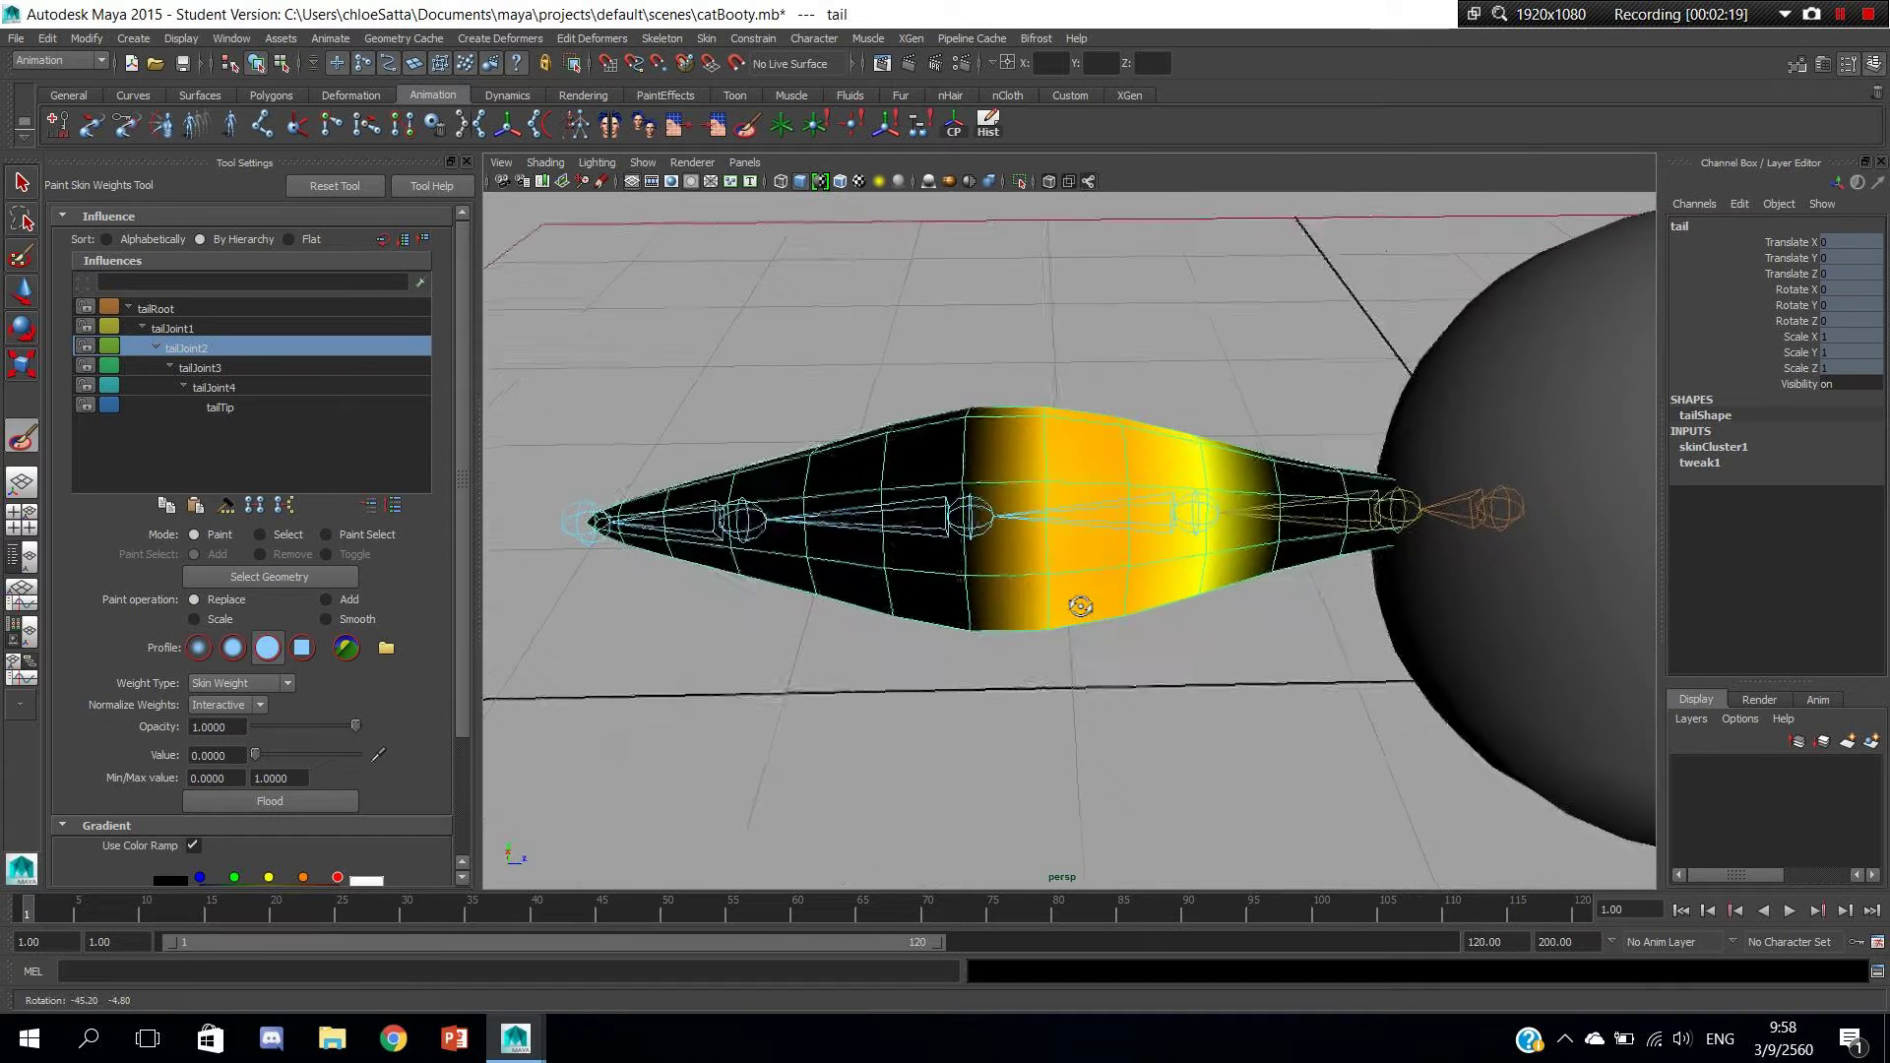
Smooth tailJoint2's weights along the tail's middle section.
left_click(326, 619)
left_click_drag(1040, 515, 1044, 531)
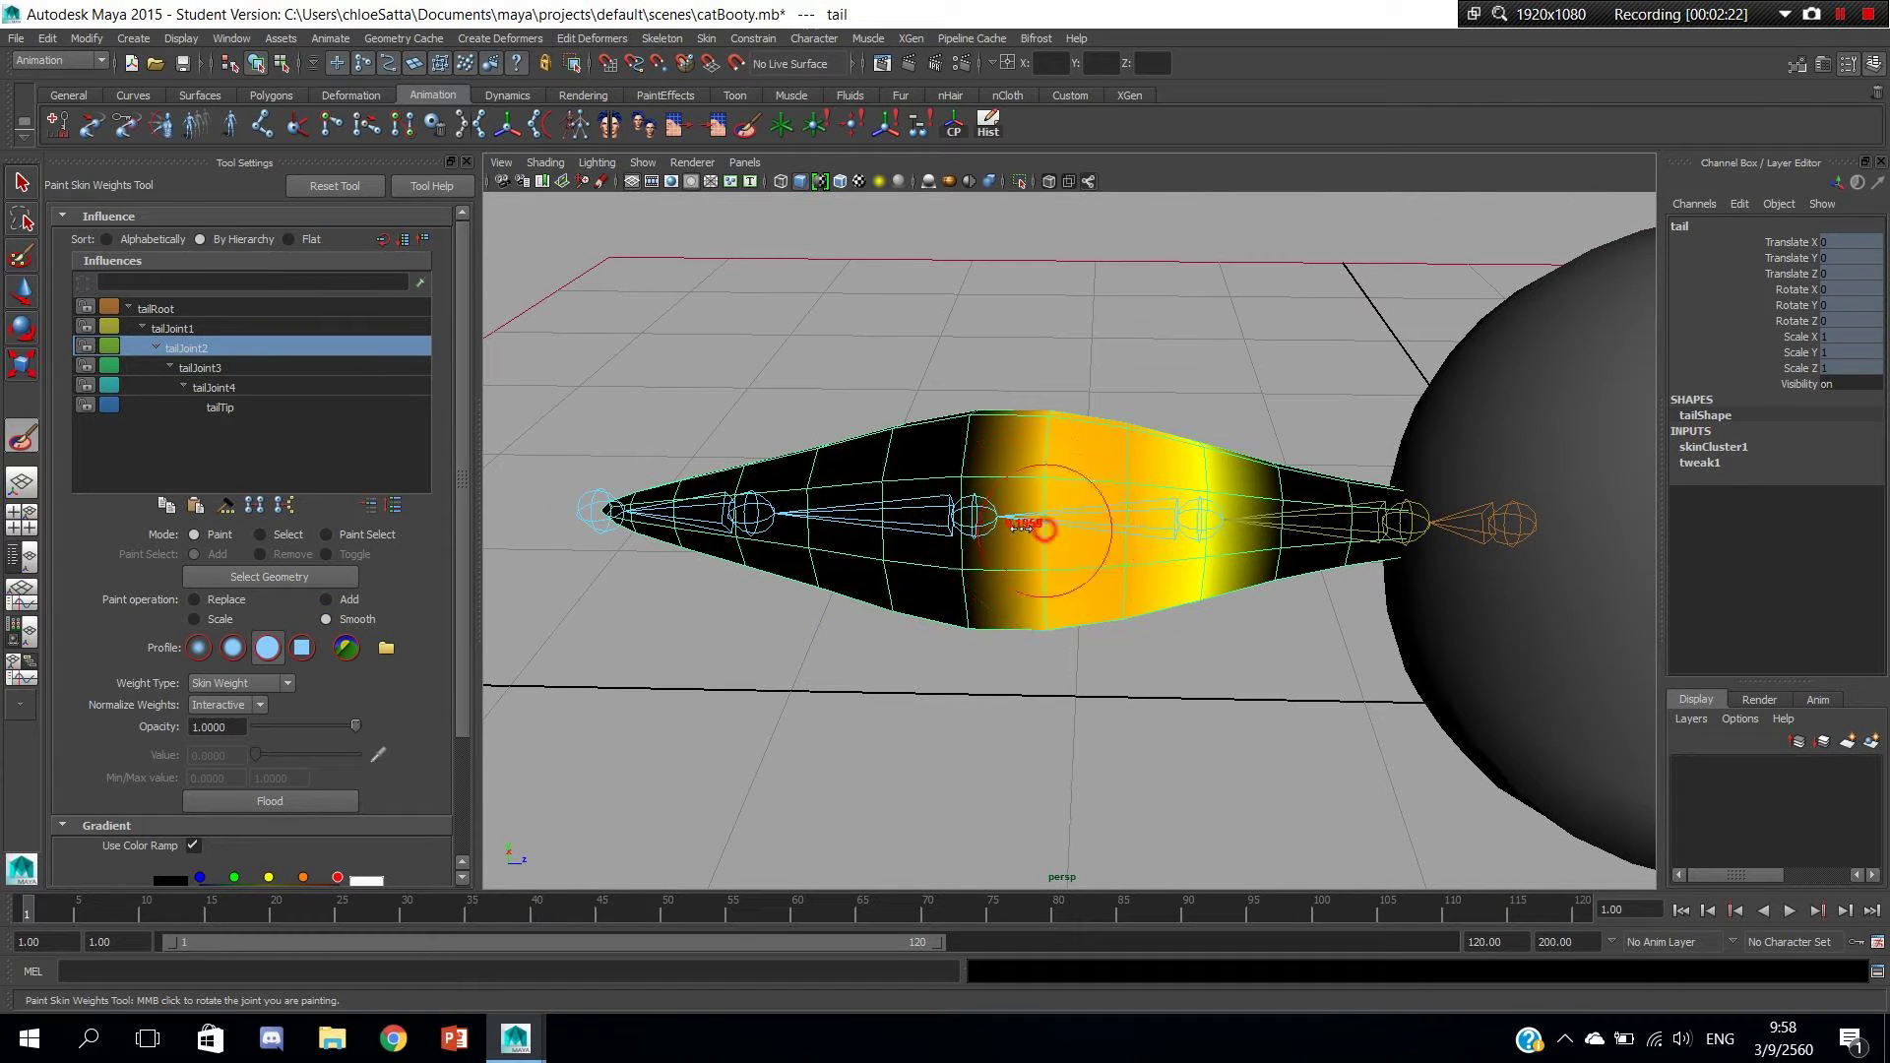
left_click_drag(1050, 444, 1080, 558)
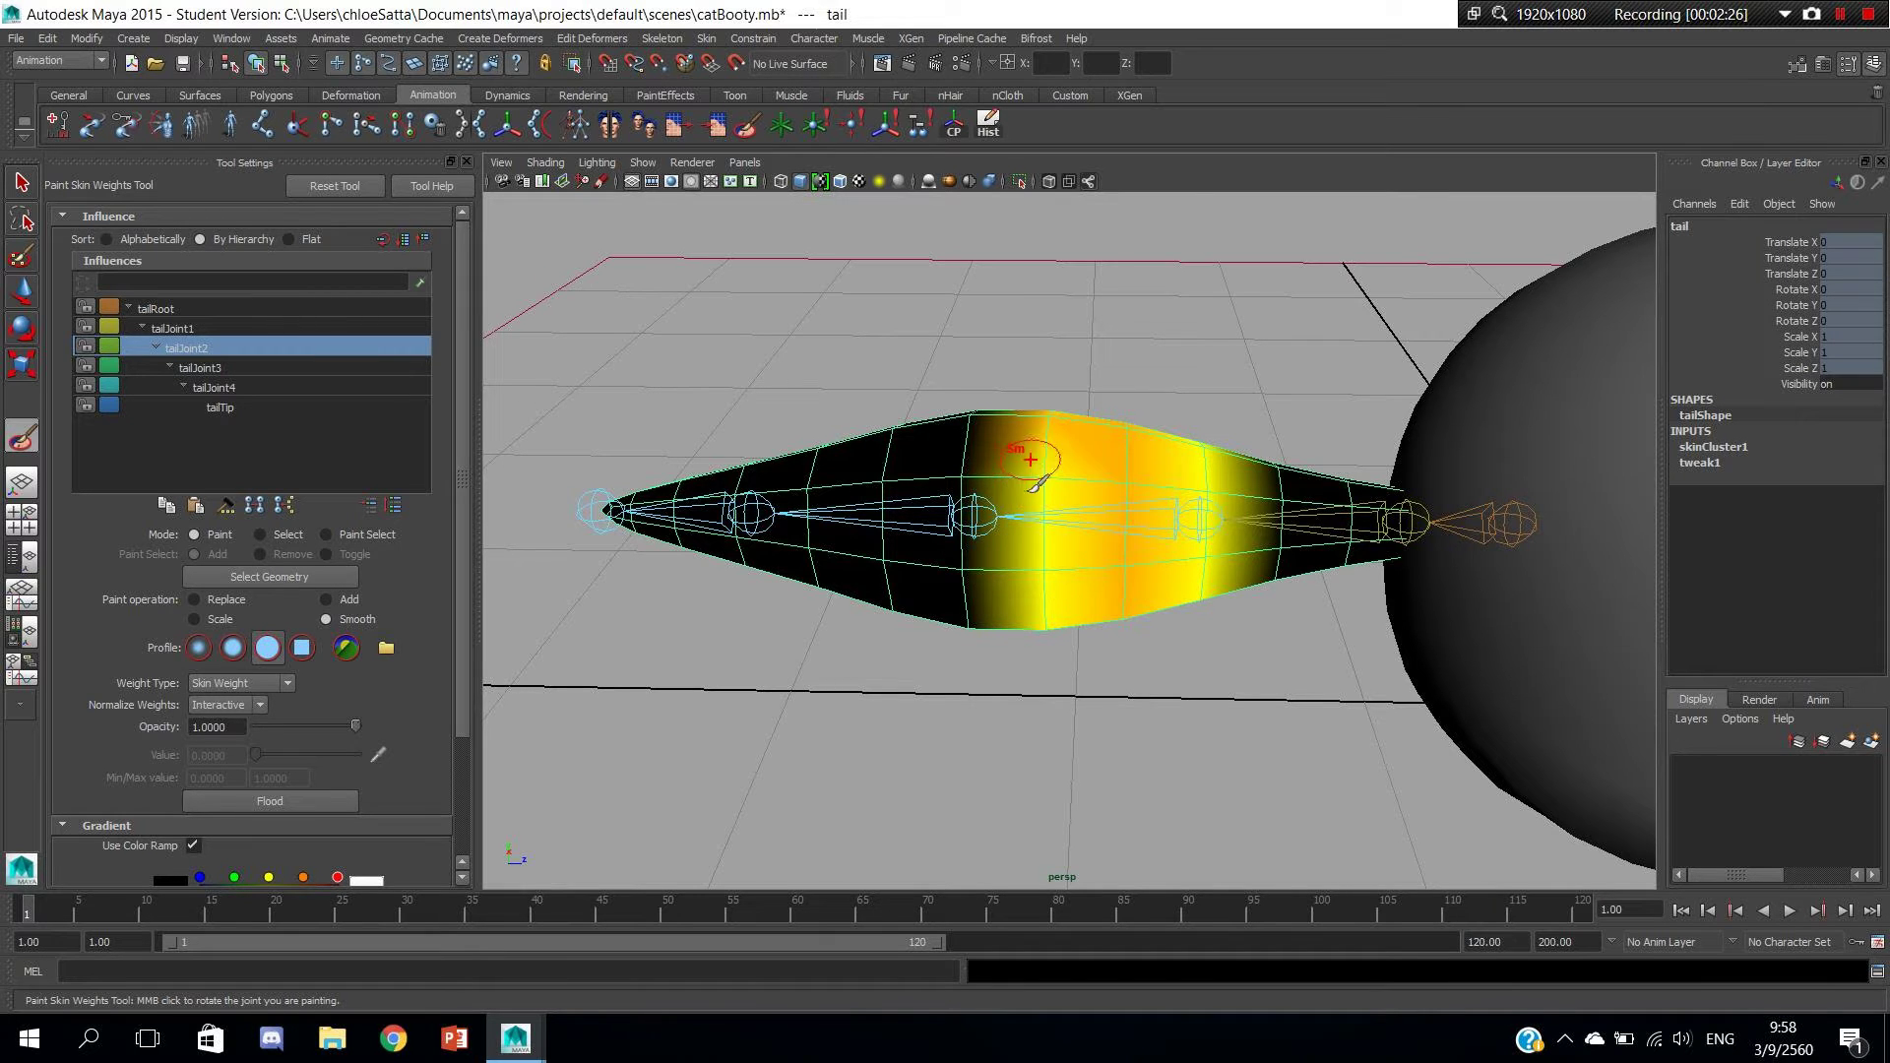
mouse_move(1029, 493)
left_mouse_down("alt")
mouse_move(1064, 504)
mouse_move(1054, 590)
left_mouse_up("alt")
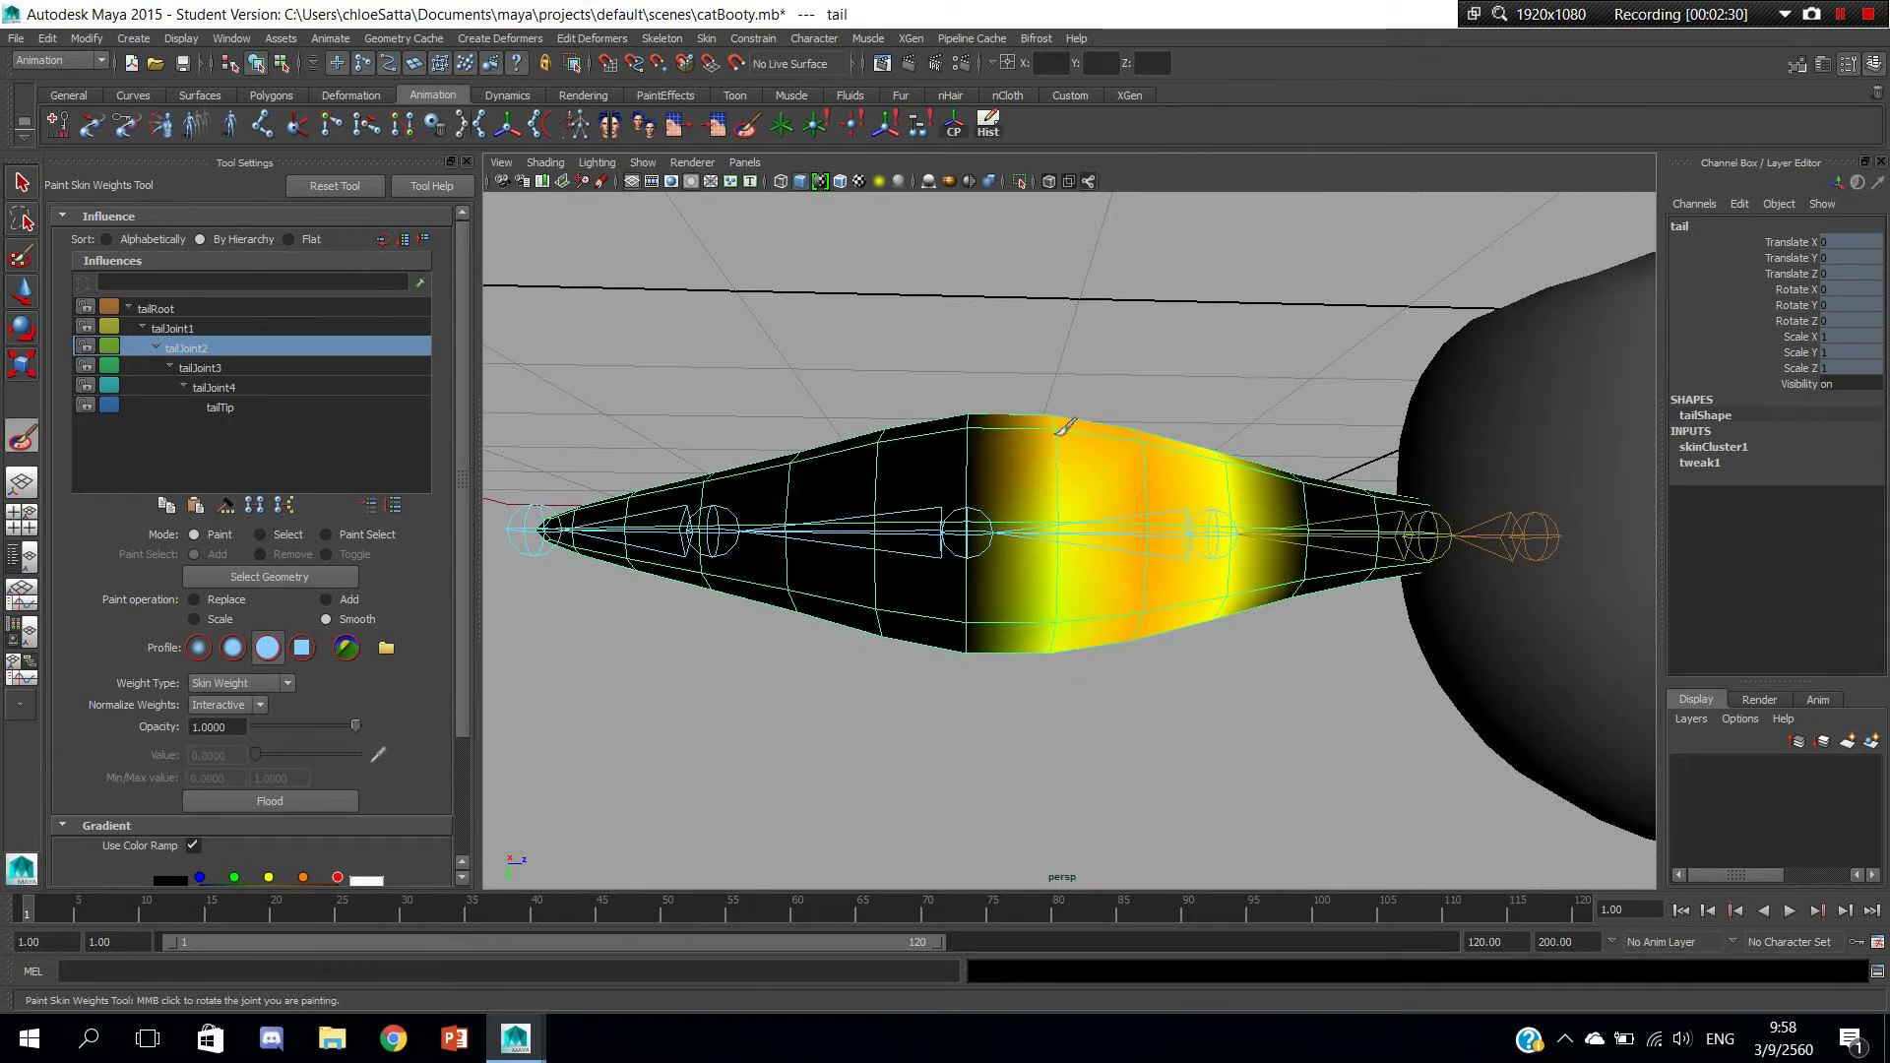
mouse_move(1063, 426)
left_mouse_down("alt")
mouse_move(1074, 487)
mouse_move(1040, 679)
mouse_move(1055, 561)
mouse_move(1122, 526)
mouse_move(1139, 548)
mouse_move(1189, 545)
mouse_move(1181, 561)
left_mouse_up("alt")
Turn off Use Color Ramp so the weights display in greyscale.
scroll(210, 642, "down", 4)
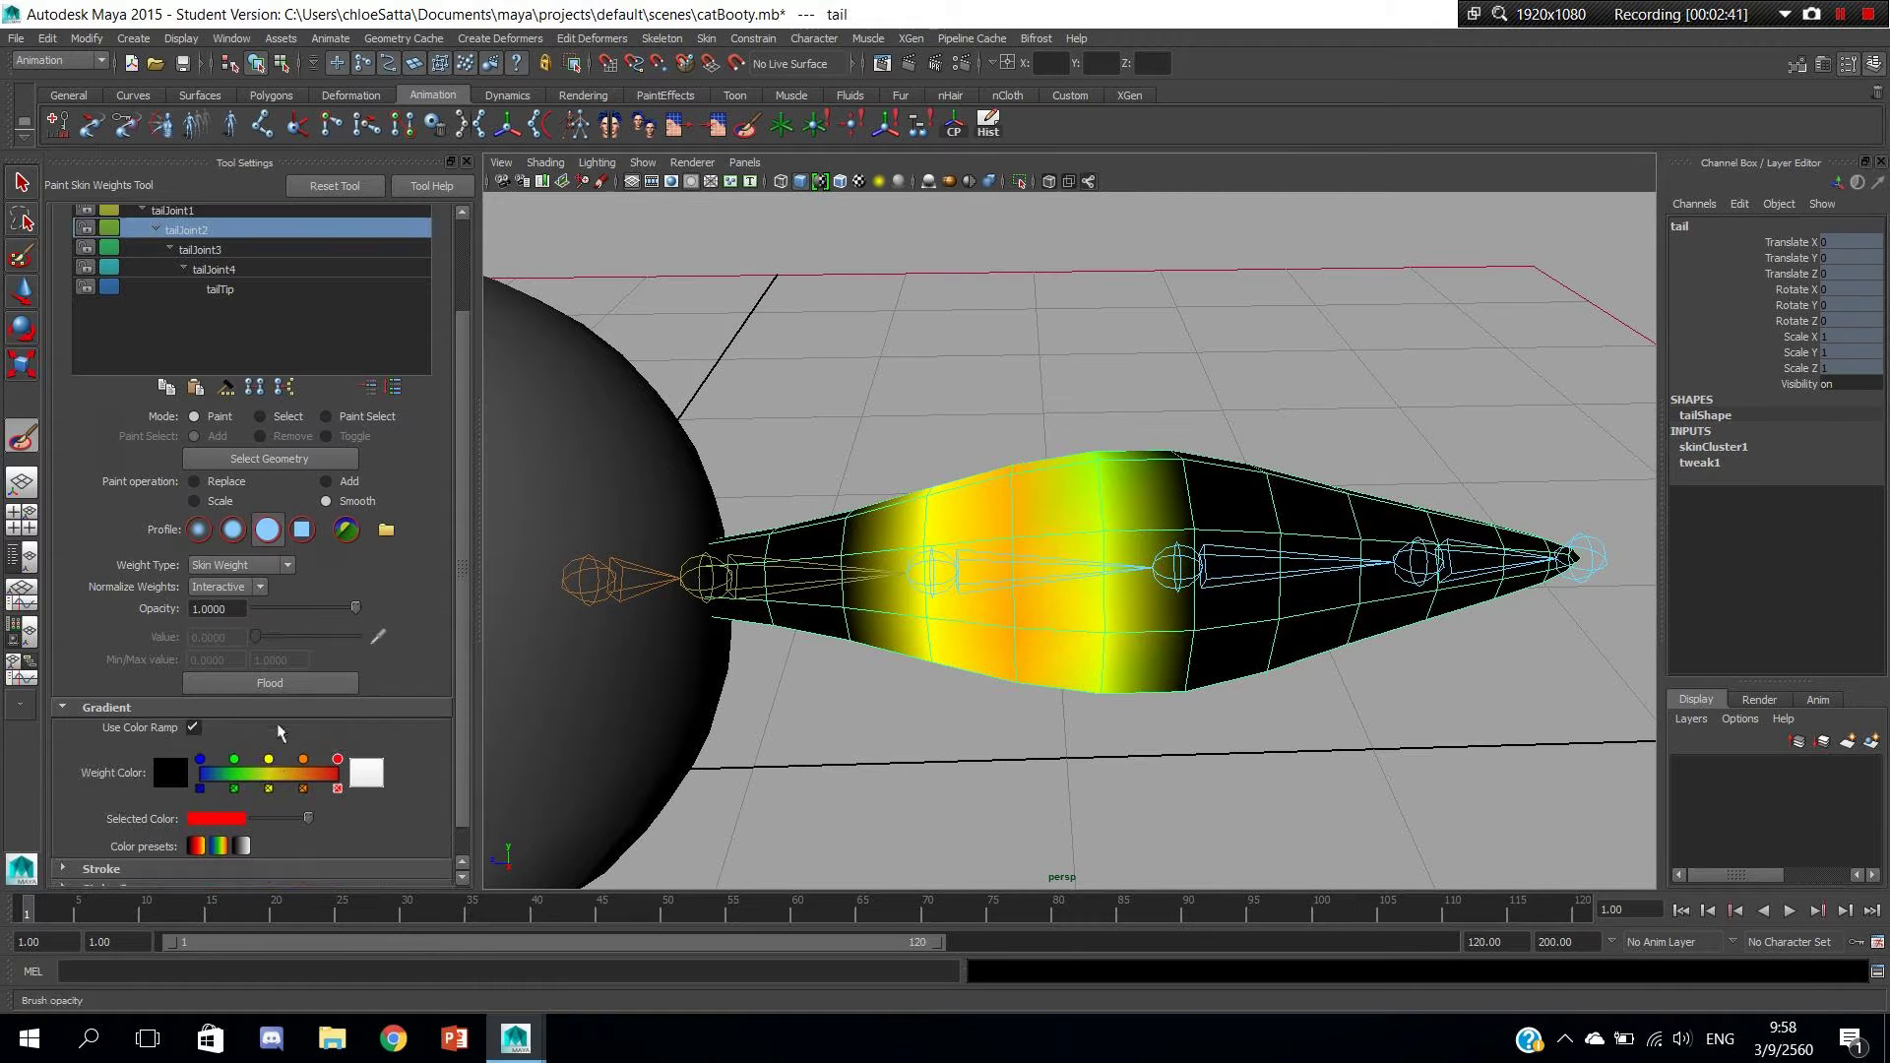
scroll(164, 734, "down", 1)
left_click(195, 694)
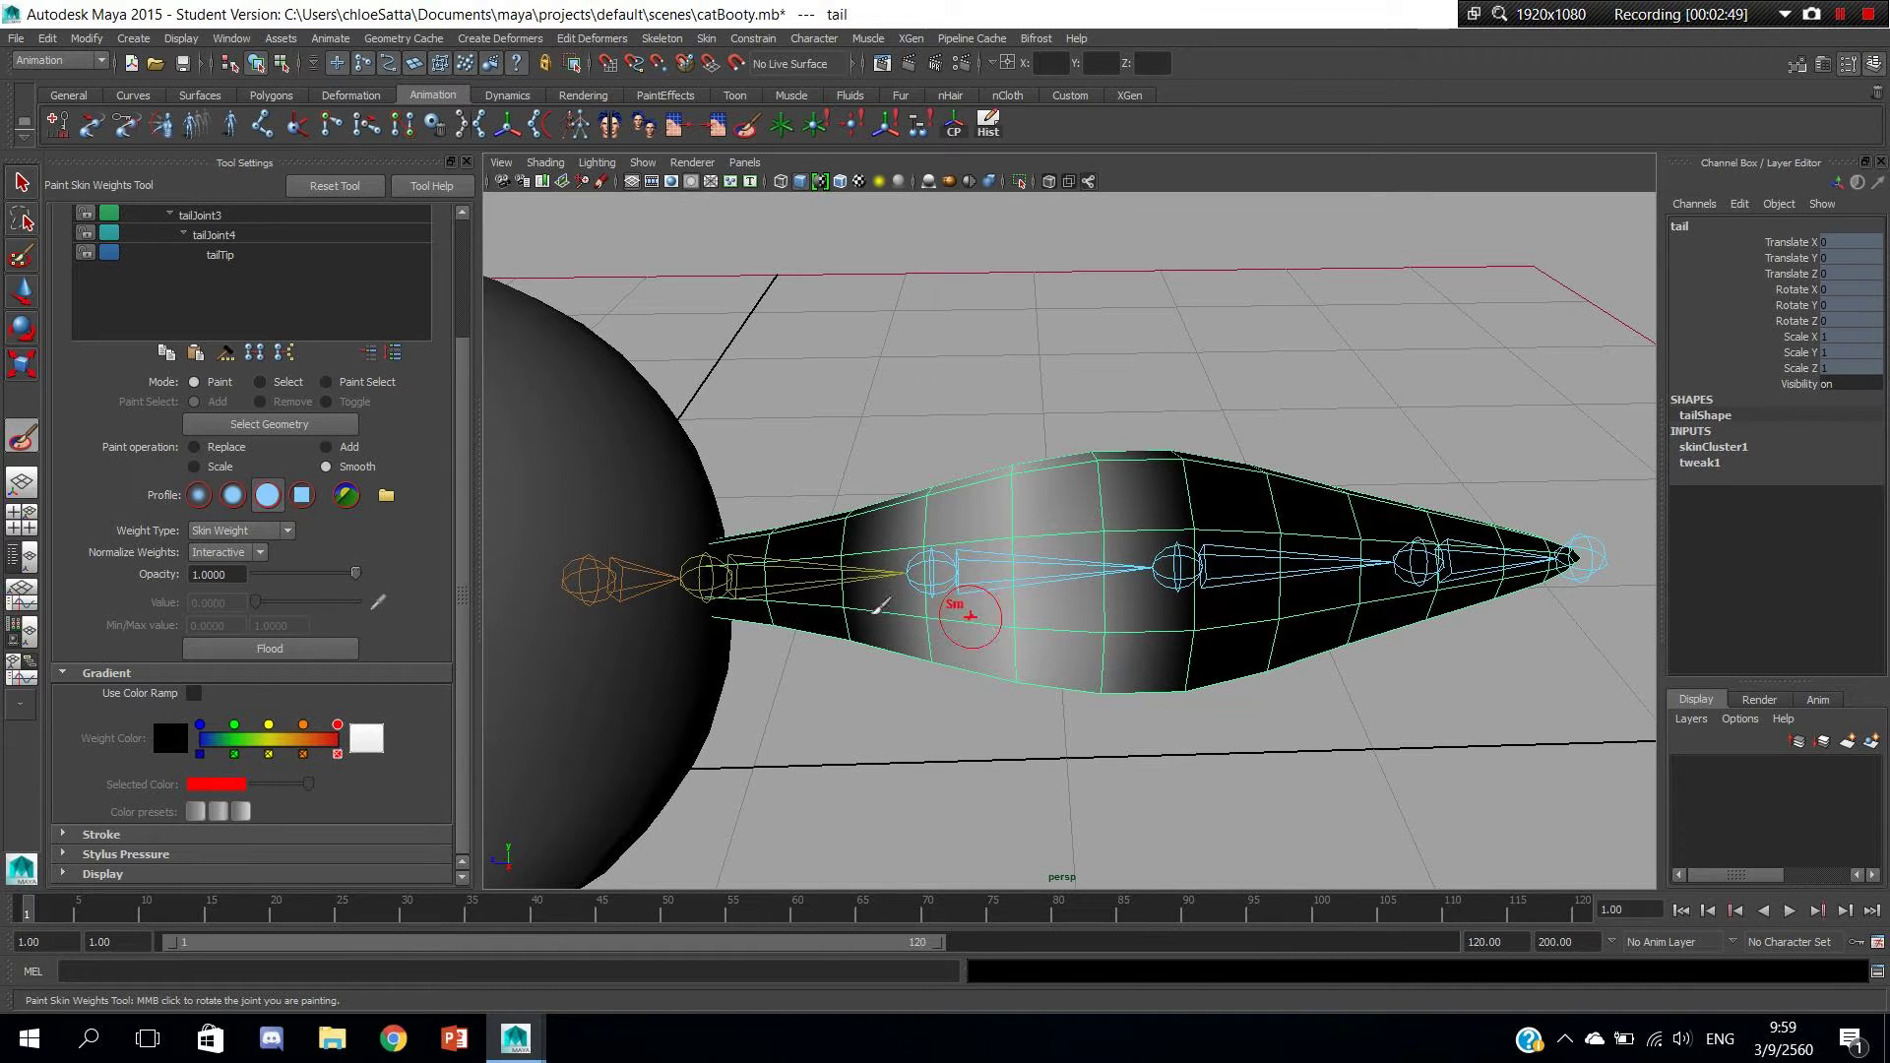
scroll(307, 425, "up", 3)
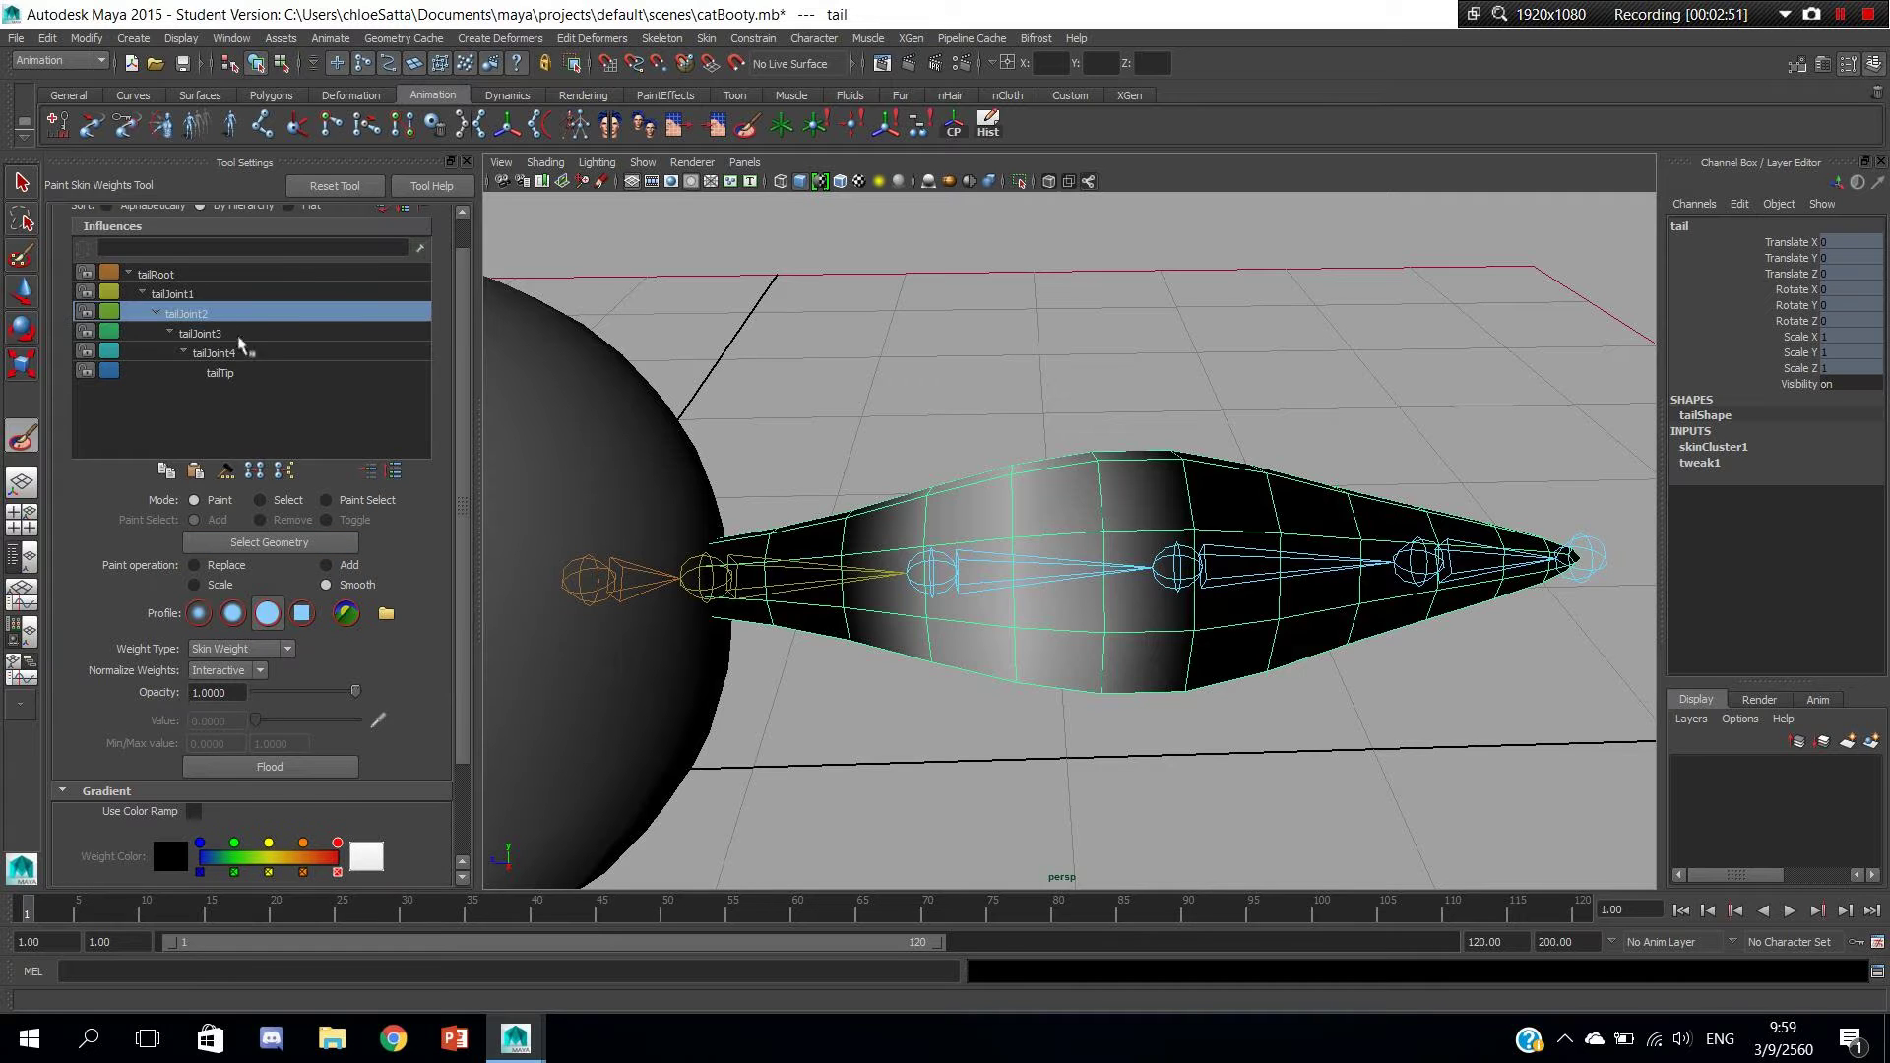
Make tailJoint1 the influence in Replace mode with the colour ramp display on.
left_click(225, 293)
scroll(690, 532, "up", 3)
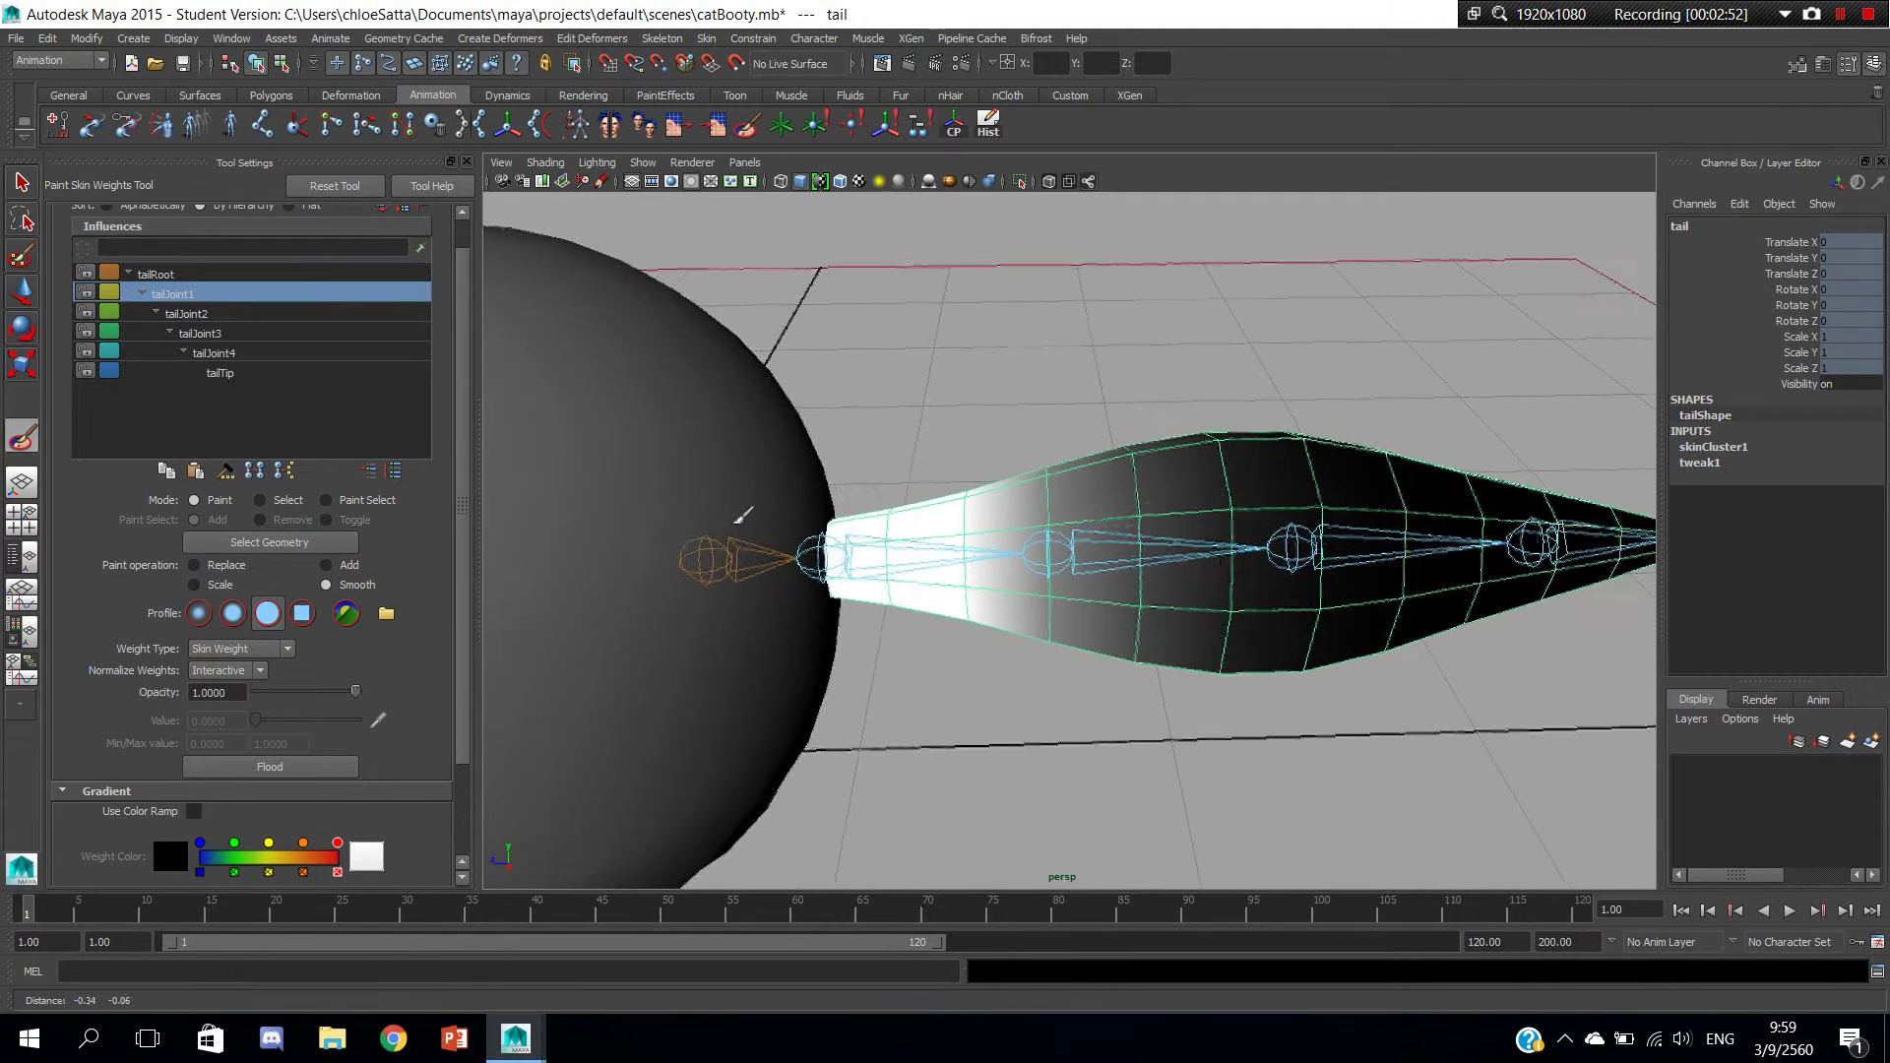
left_click(218, 315)
left_click(207, 294)
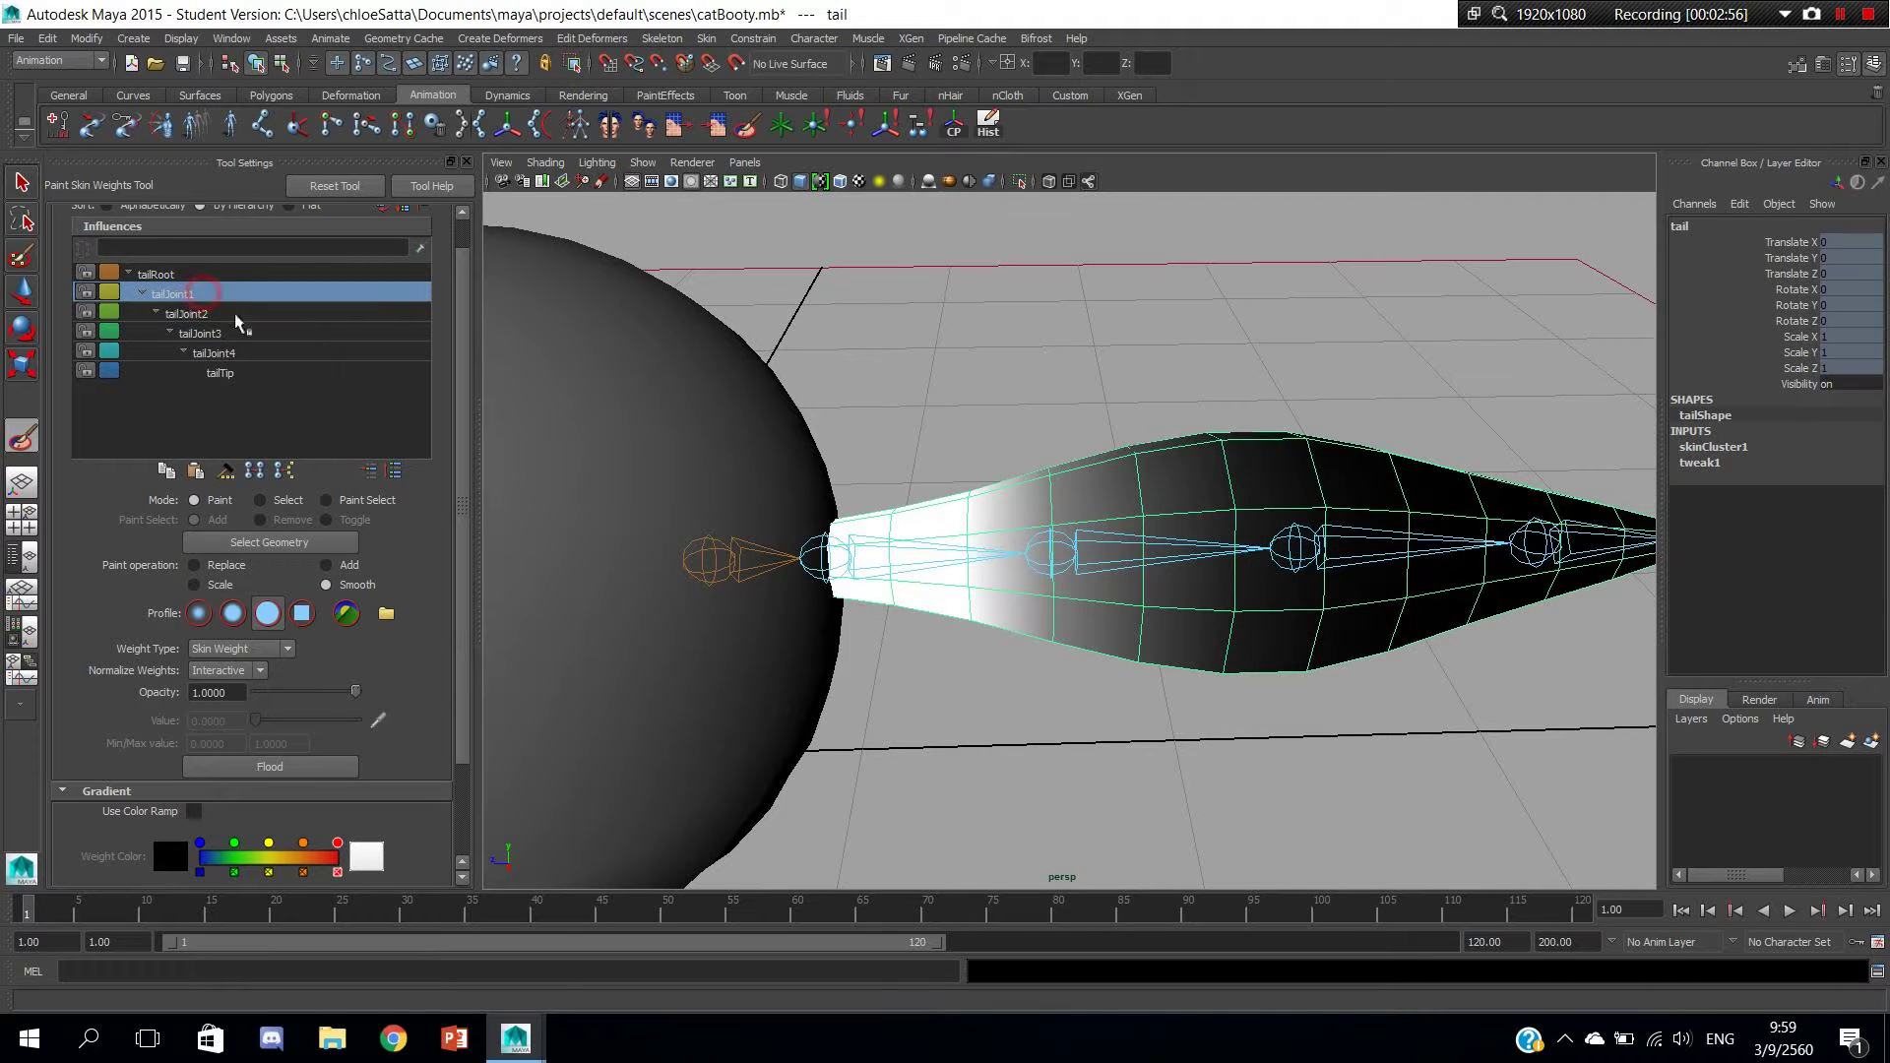
left_click(227, 569)
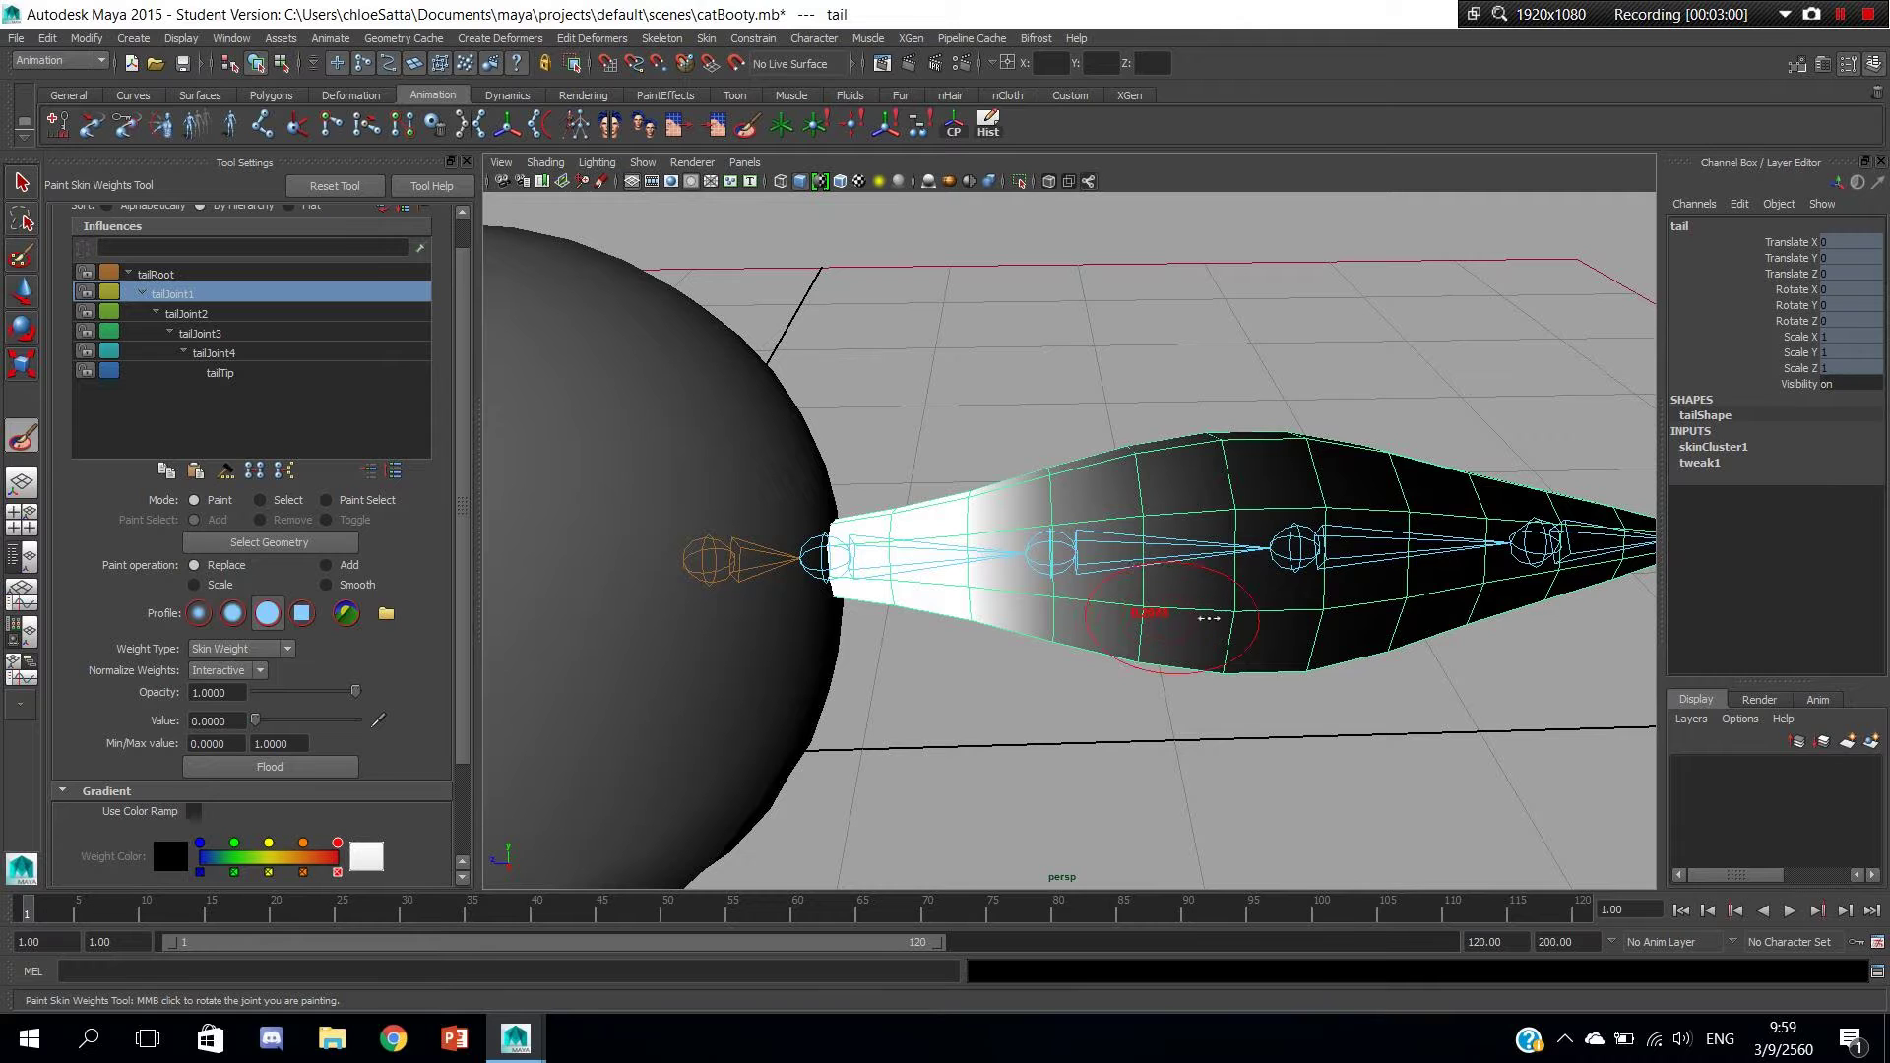
left_click(193, 811)
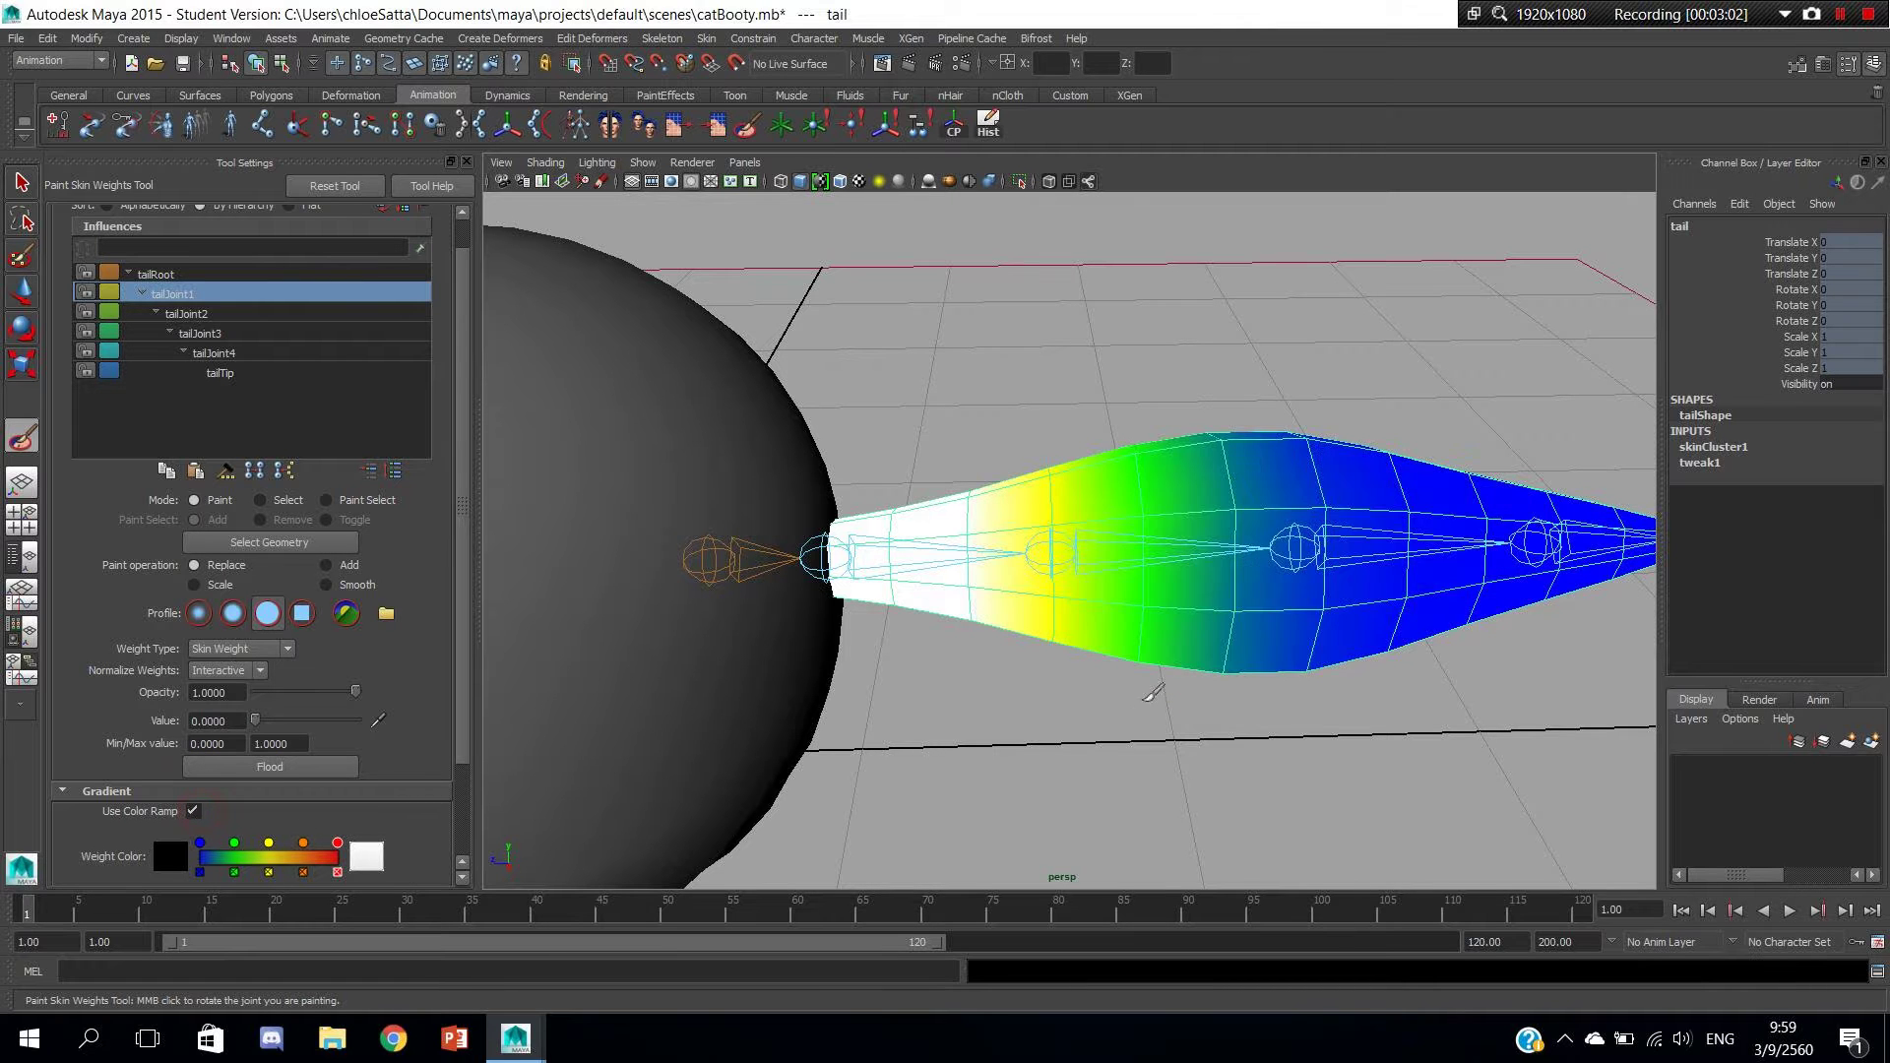
scroll(1152, 694, "down", 3)
scroll(1257, 729, "down", 2)
scroll(1030, 759, "up", 2)
scroll(1113, 759, "up", 1)
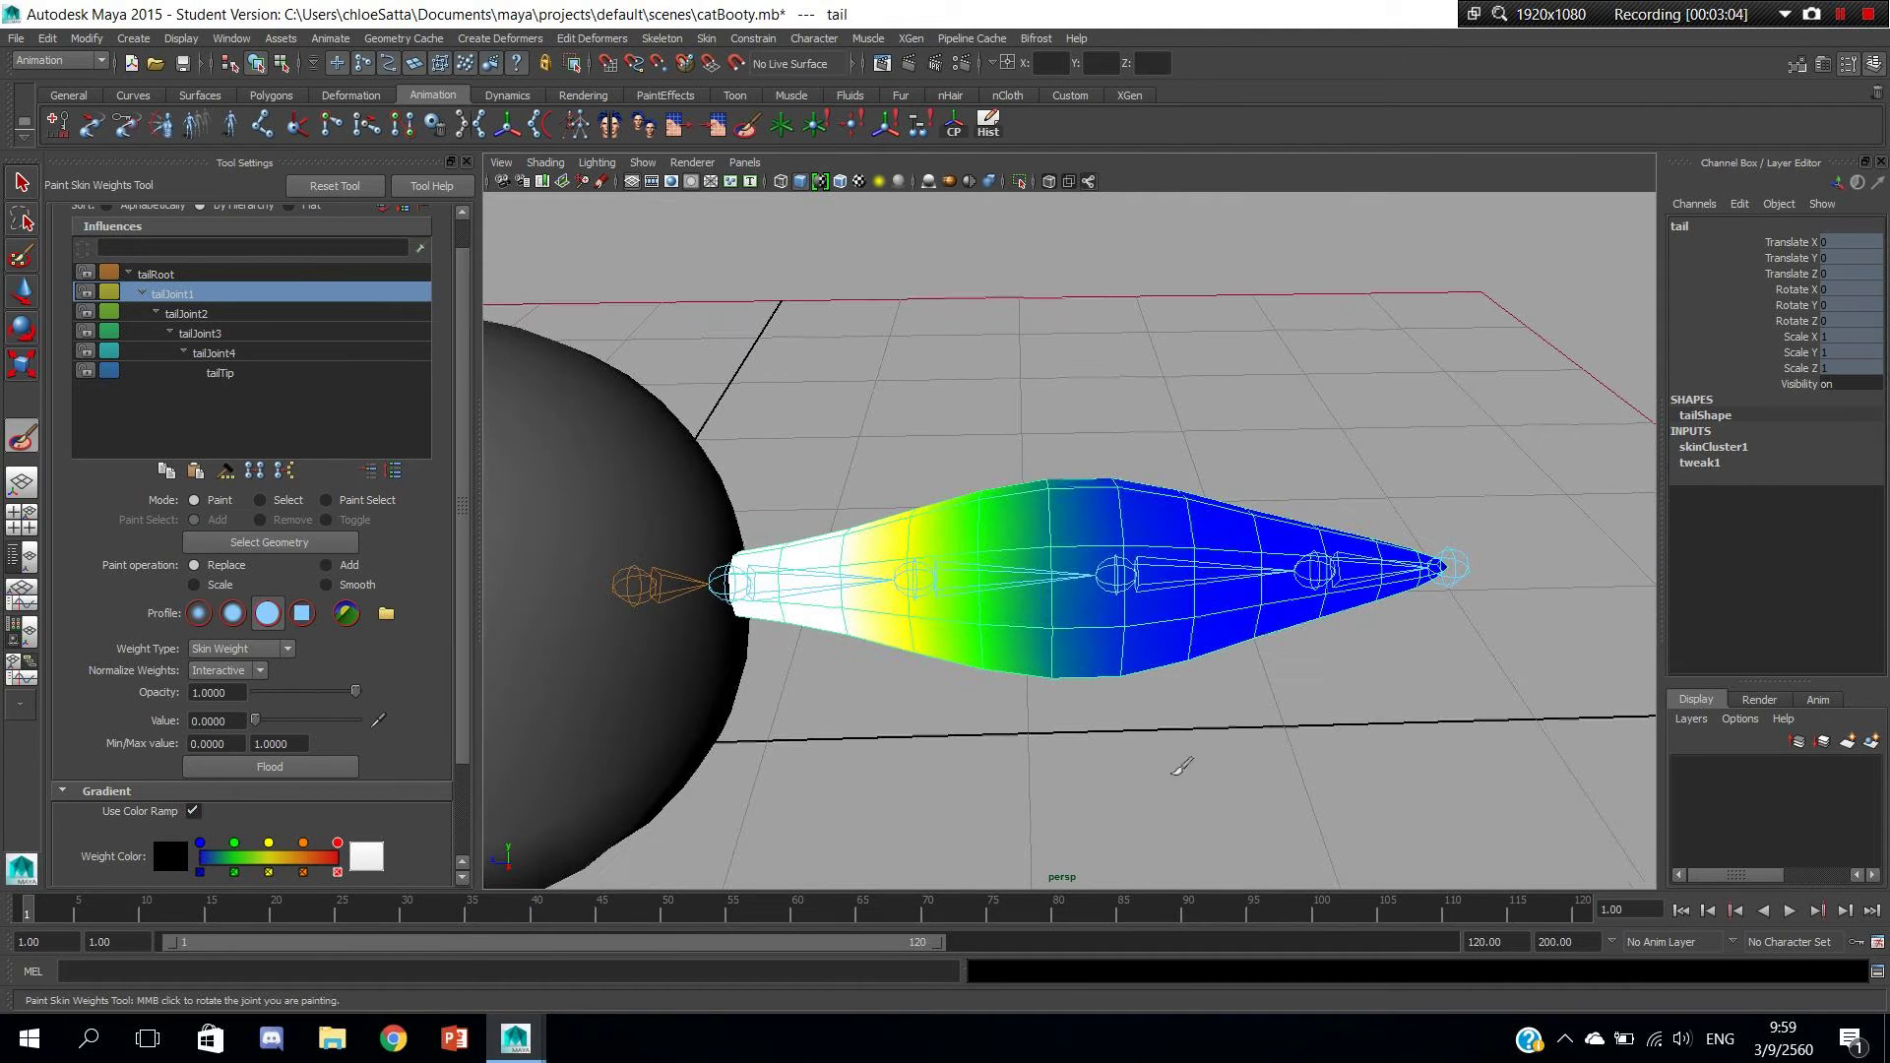
Paint tailJoint1's weight to 0 over the tail's middle and end.
left_click_drag(1206, 766, 1191, 769, "alt")
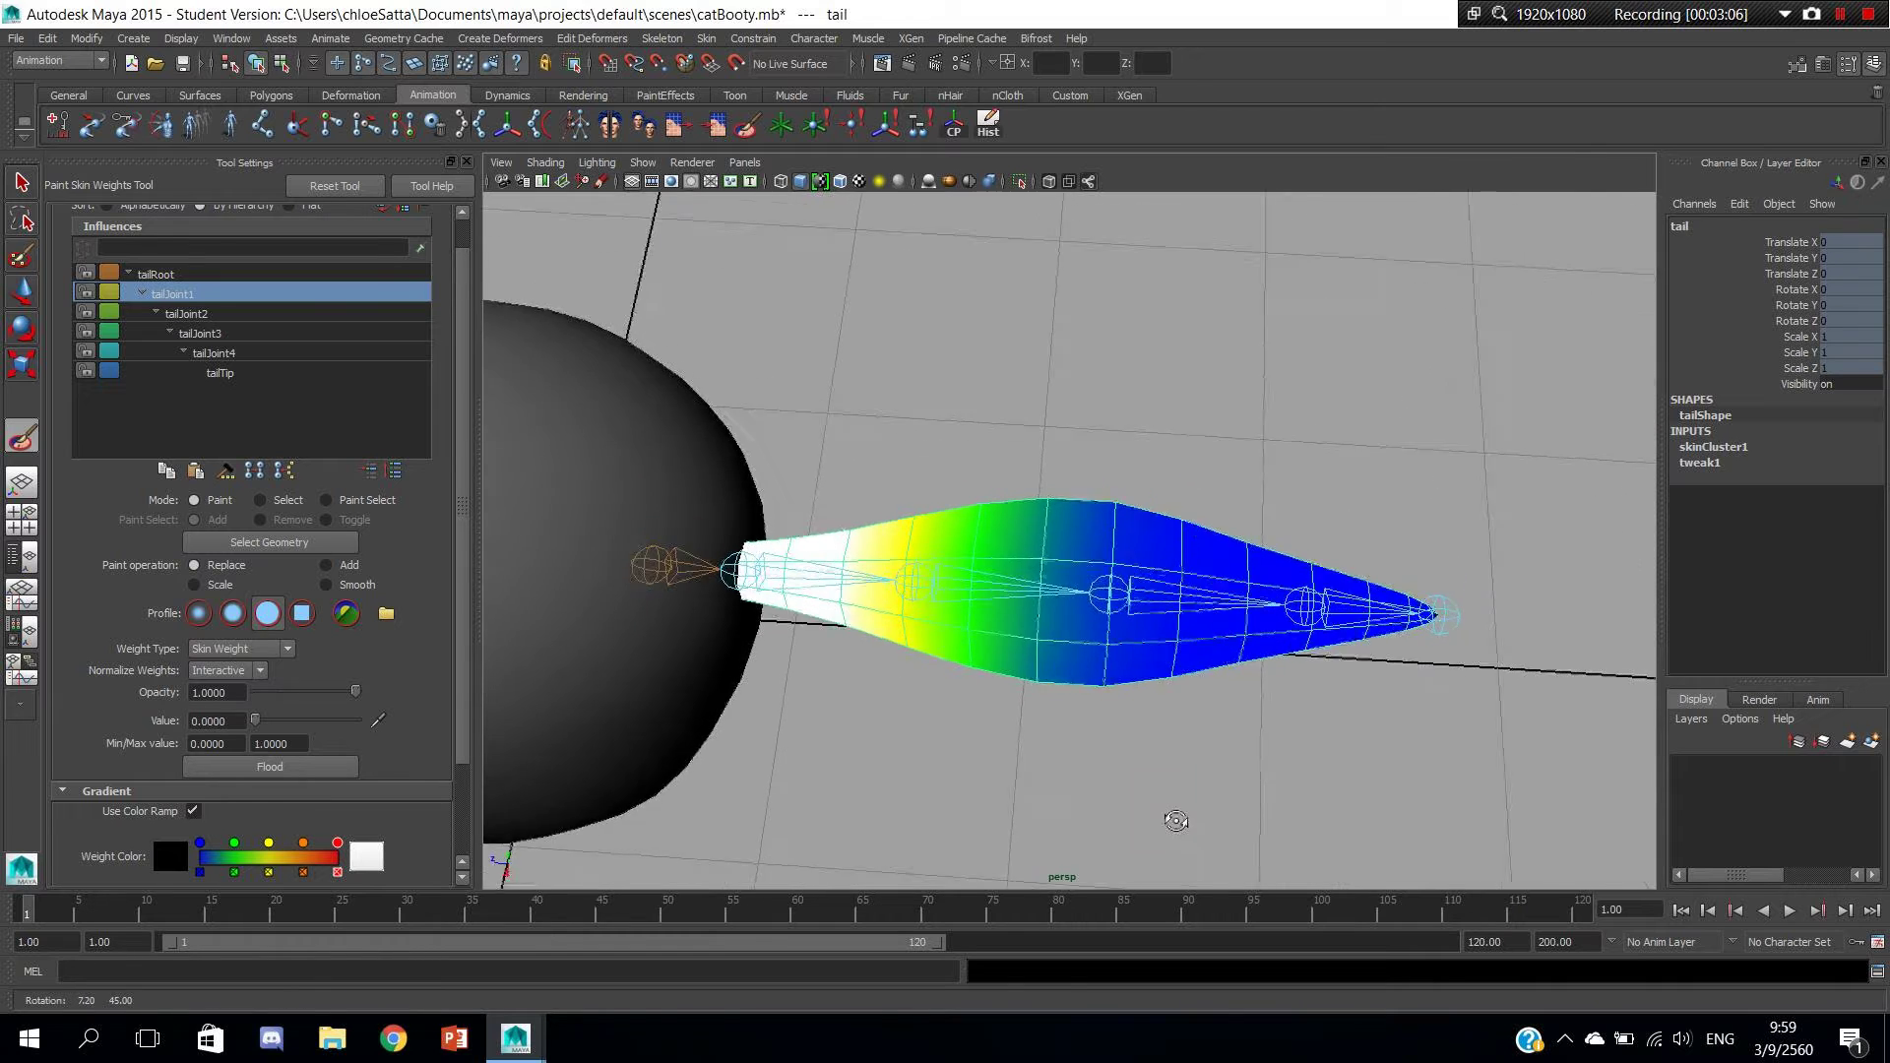
left_click_drag(1147, 487, 1369, 605)
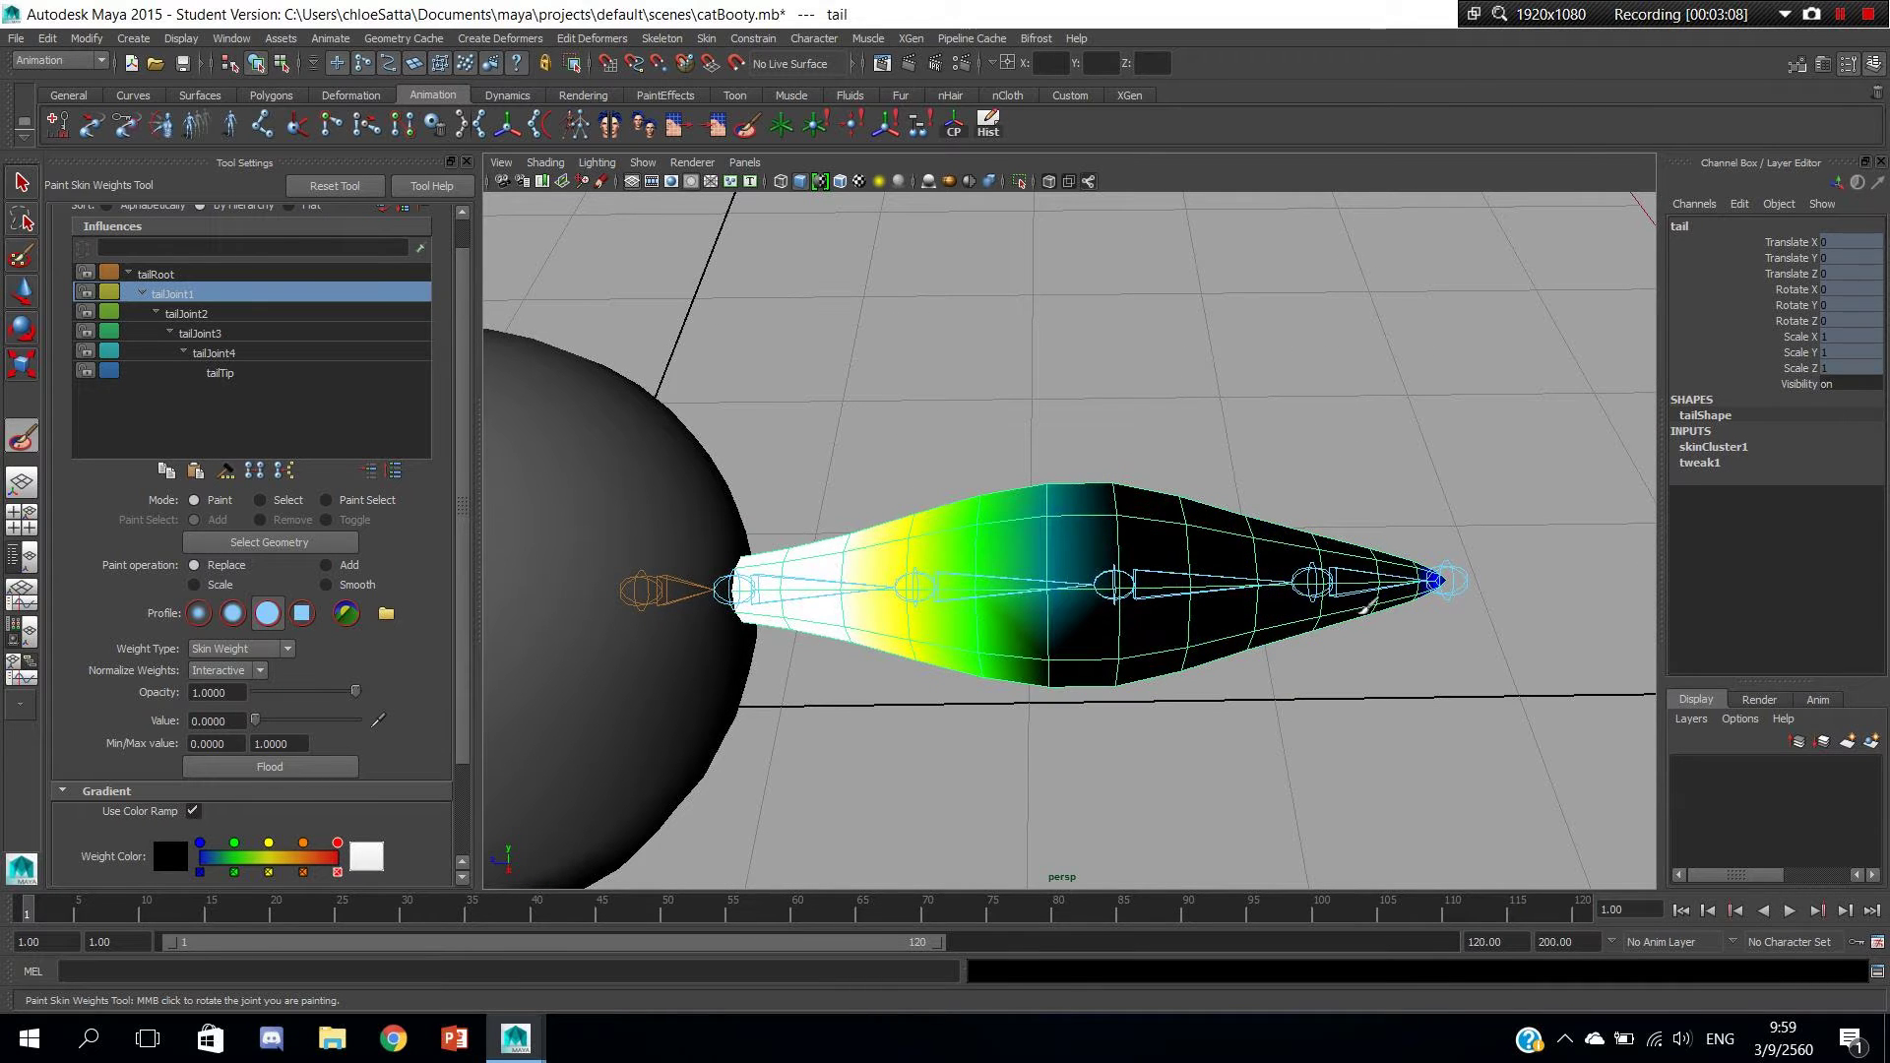
mouse_move(1260, 477)
left_mouse_down()
mouse_move(966, 627)
mouse_move(979, 504)
mouse_move(1418, 504)
mouse_move(1285, 427)
left_mouse_up()
mouse_move(1087, 577)
left_mouse_down("alt")
mouse_move(1038, 566)
mouse_move(995, 512)
left_mouse_up("alt")
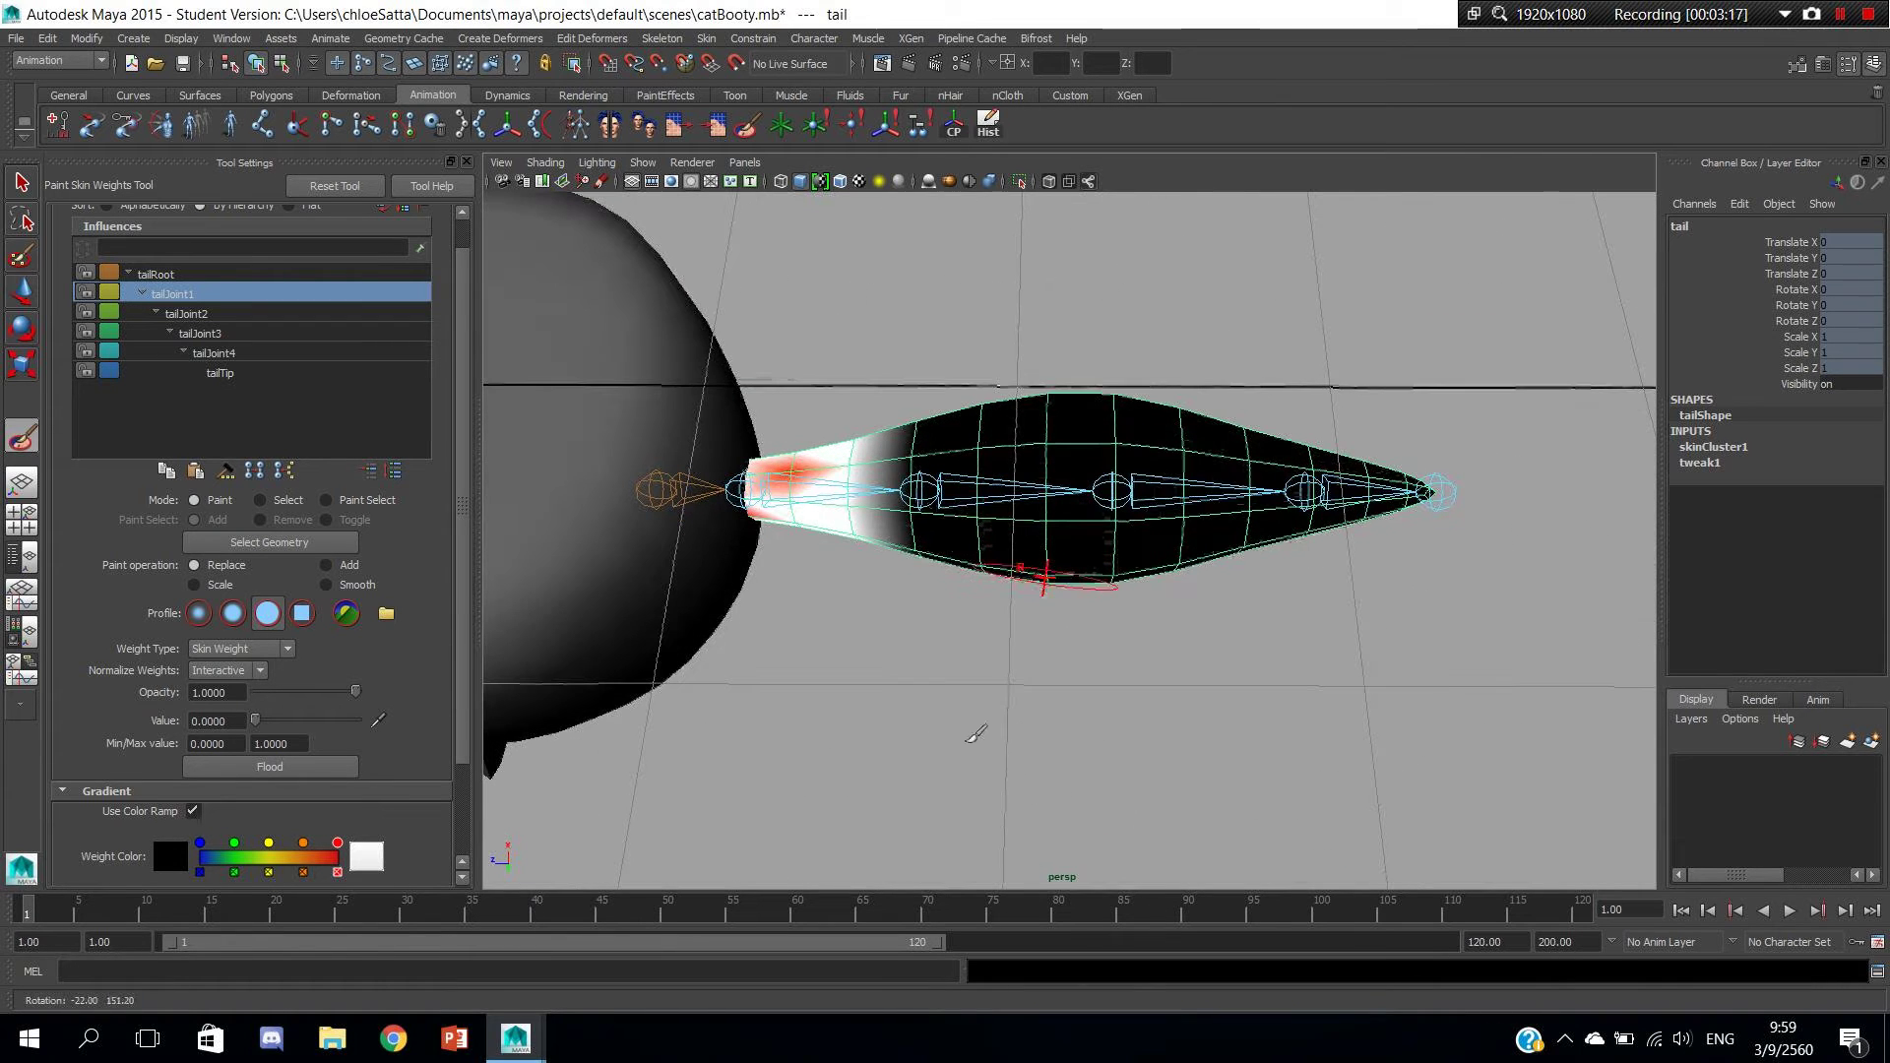
Try a Smooth stroke near the tail root, undo it, and zoom onto the tail base.
left_click(368, 585)
mouse_move(778, 473)
left_mouse_down()
mouse_move(817, 467)
mouse_move(788, 478)
left_mouse_up()
key("ctrl+z")
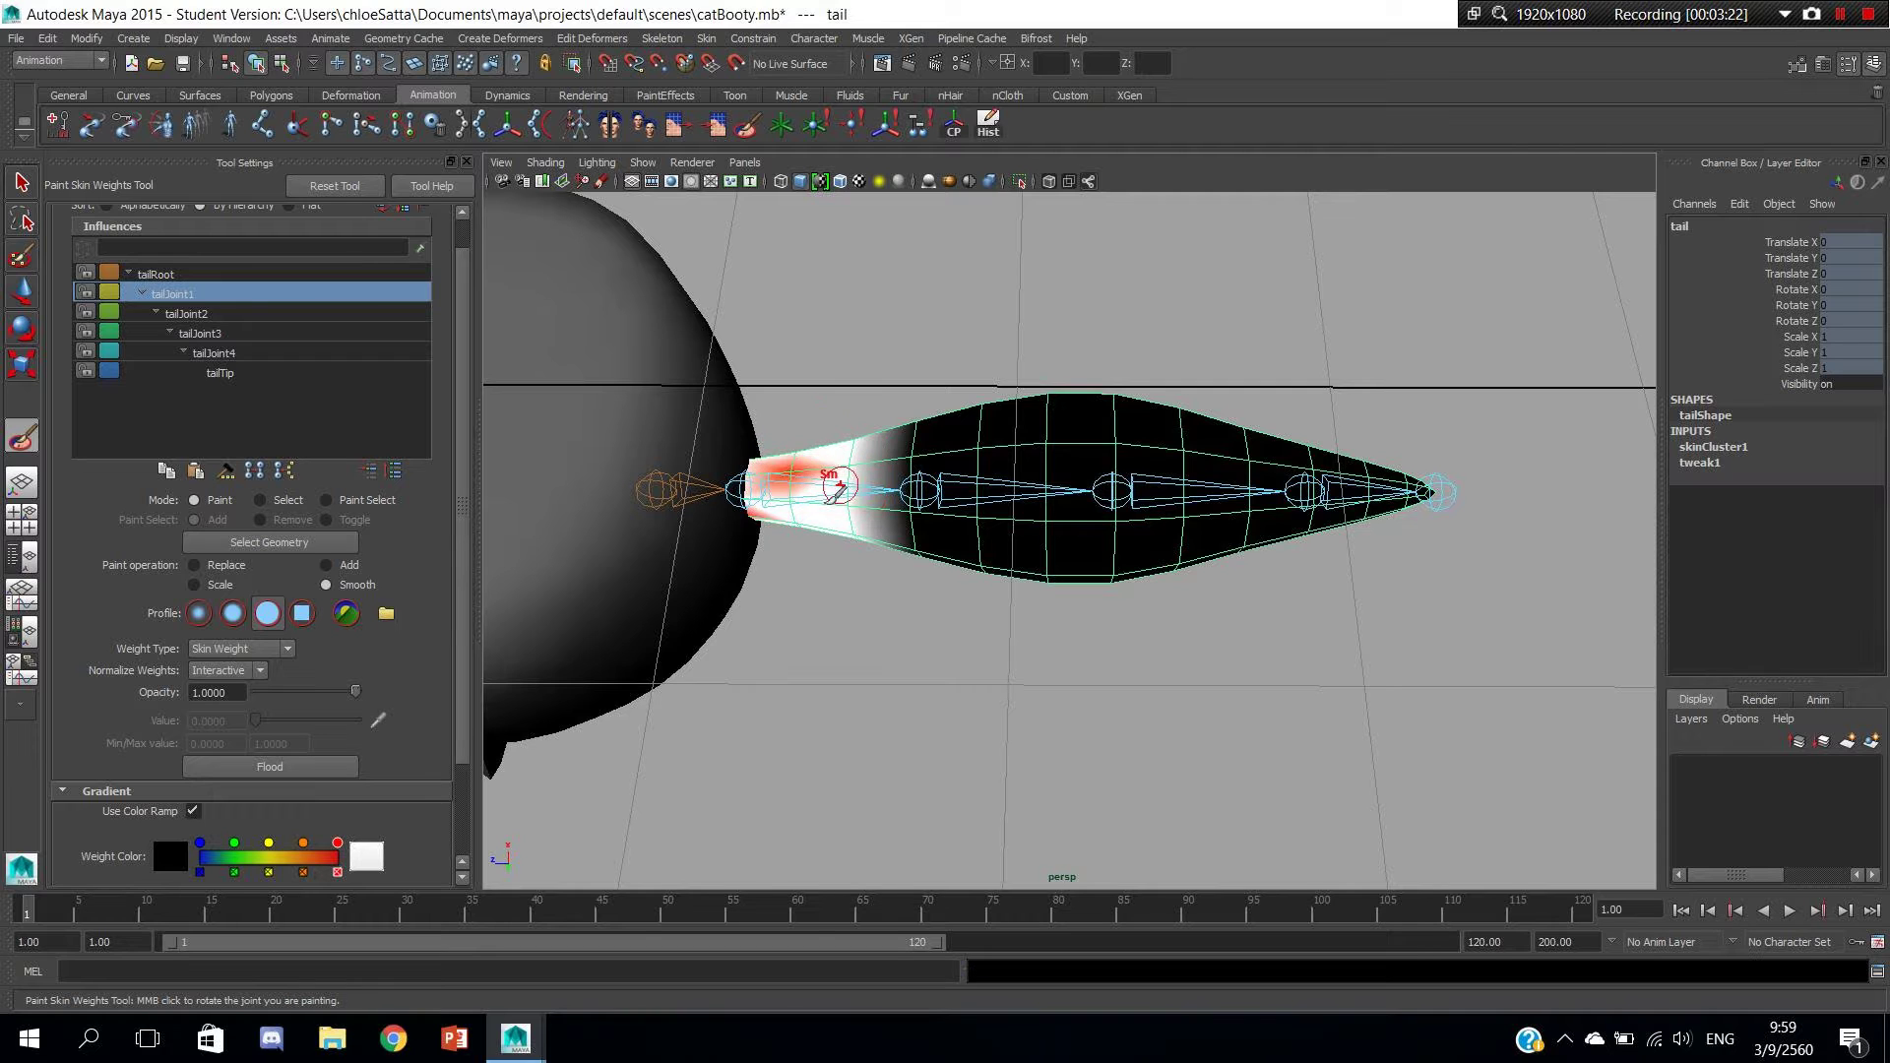
key("space")
key("space")
scroll(860, 525, "up", 2)
scroll(1068, 434, "up", 2)
left_click_drag(1067, 434, 1075, 463, "alt")
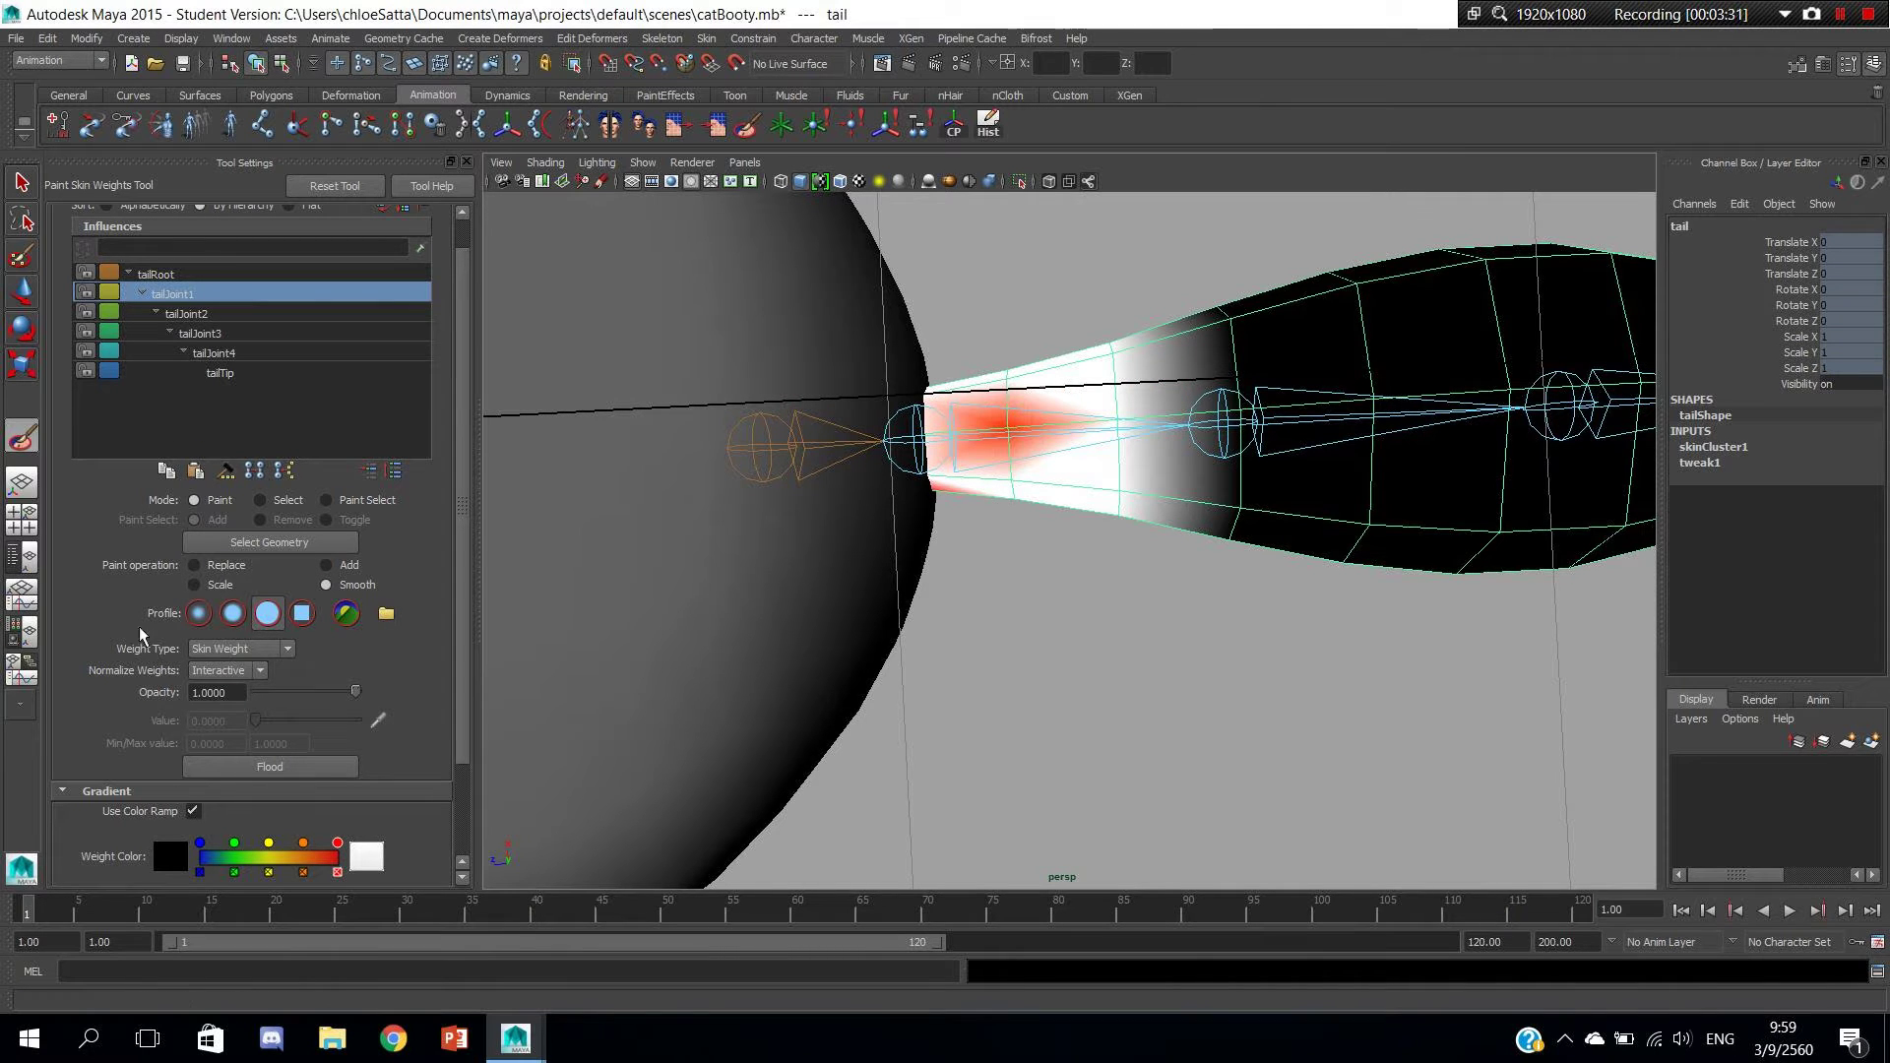
Add tailJoint1 weight at value 0.3398 over the tail base near the body.
left_click(326, 565)
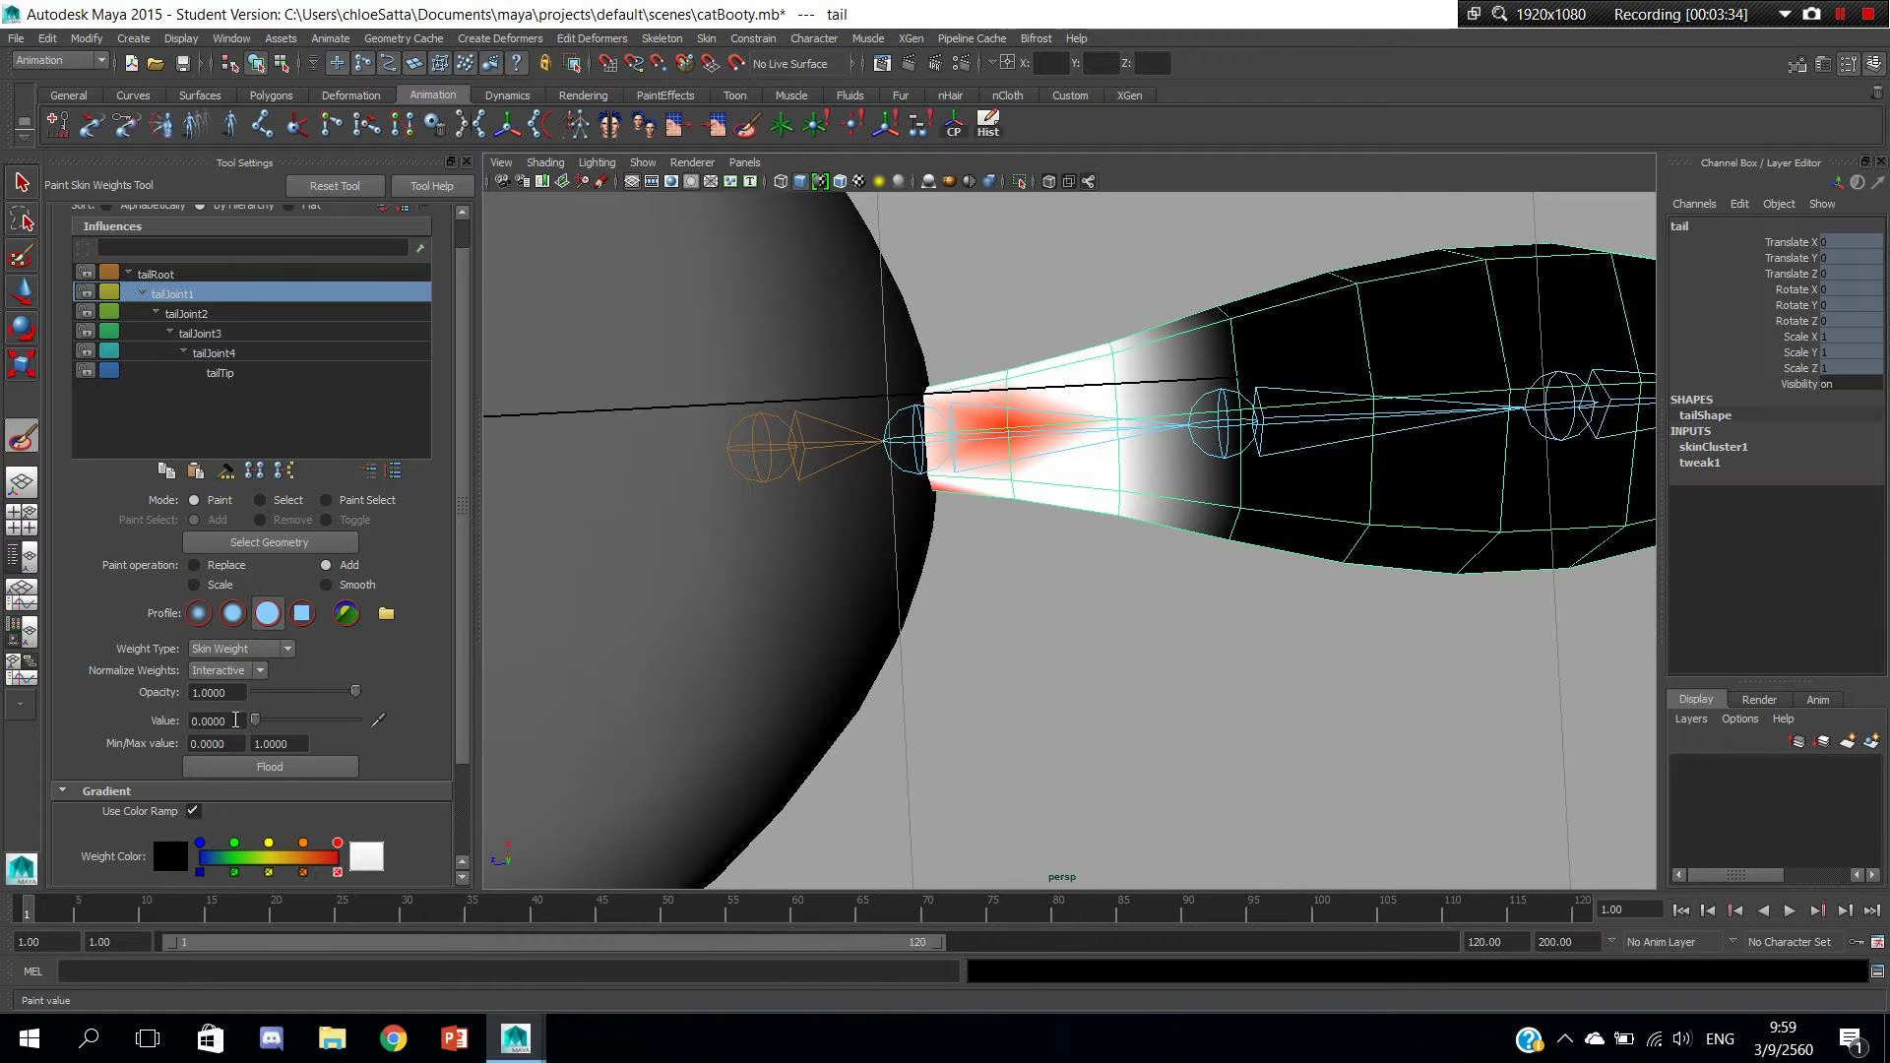
left_click_drag(258, 720, 290, 721)
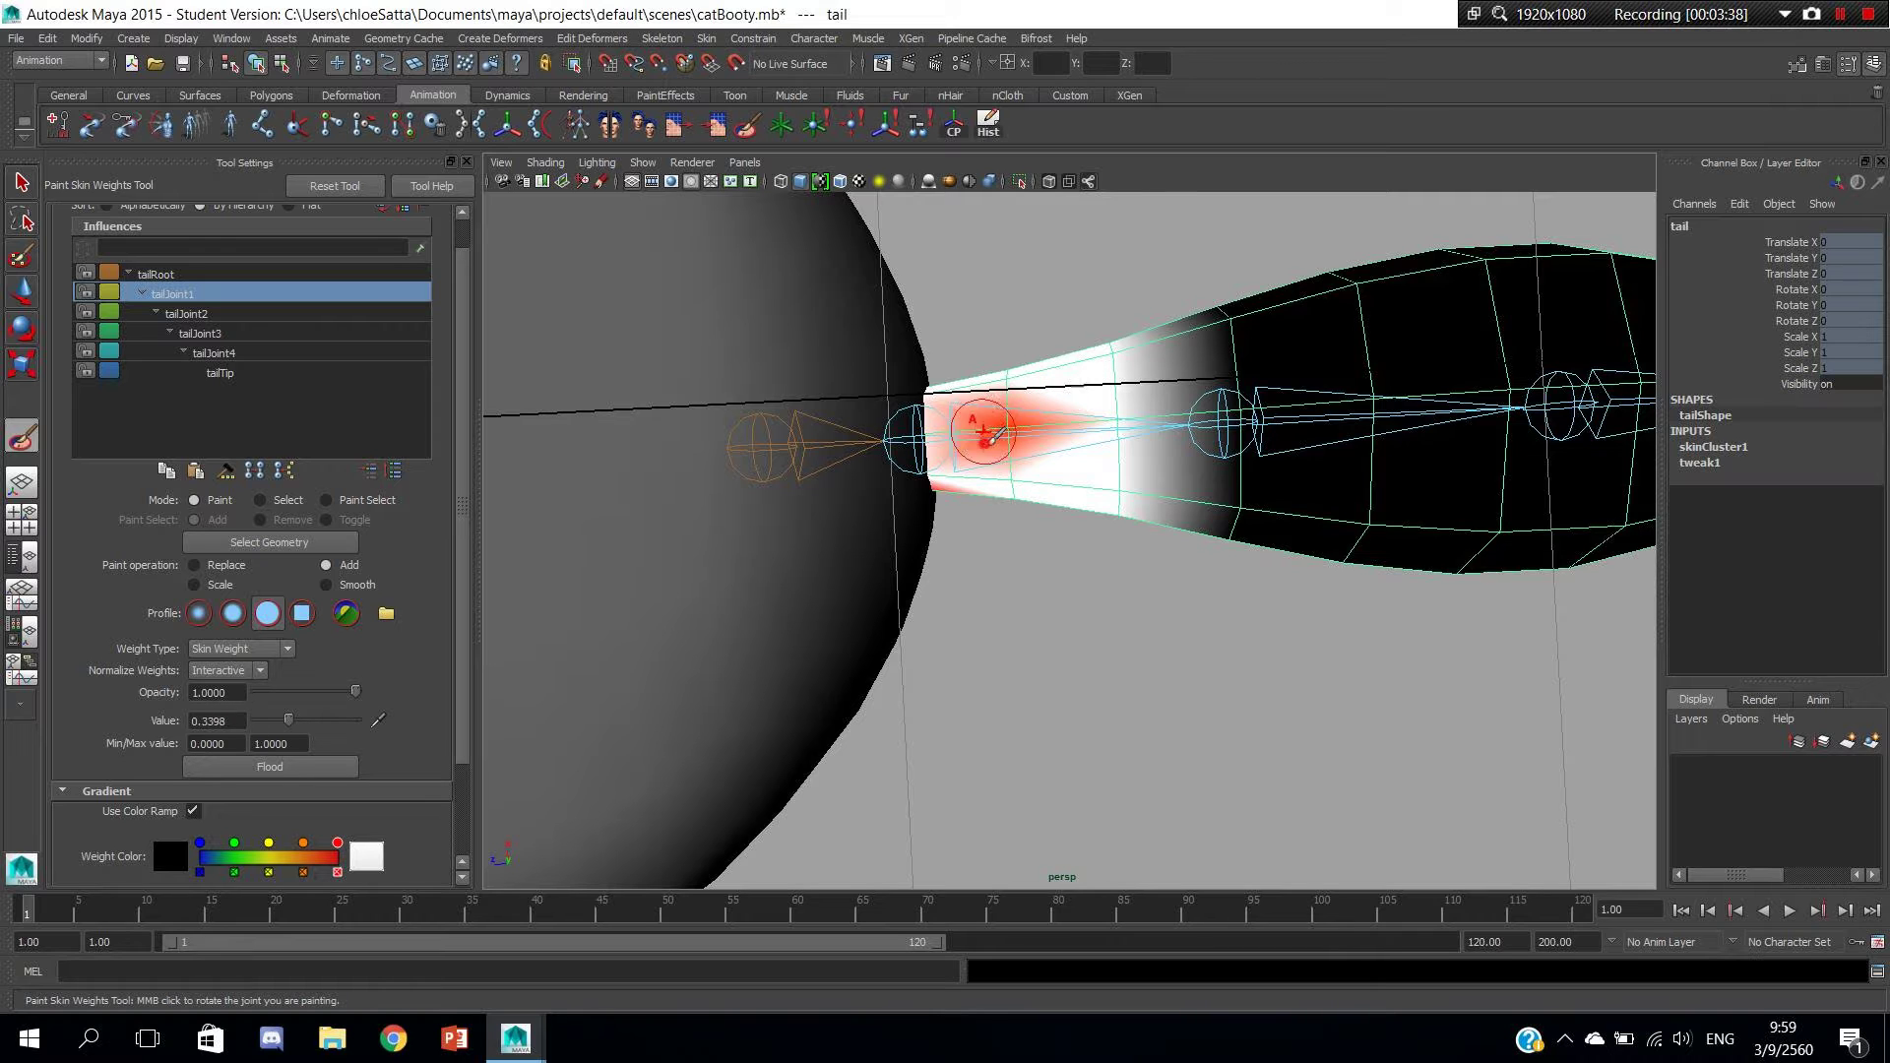
left_click_drag(984, 426, 1080, 382)
mouse_move(1034, 464)
left_mouse_down("alt")
mouse_move(985, 497)
mouse_move(1332, 571)
mouse_move(1016, 394)
mouse_move(962, 506)
mouse_move(988, 548)
mouse_move(971, 570)
mouse_move(1000, 600)
mouse_move(1044, 472)
left_mouse_up("alt")
scroll(1043, 473, "down", 3)
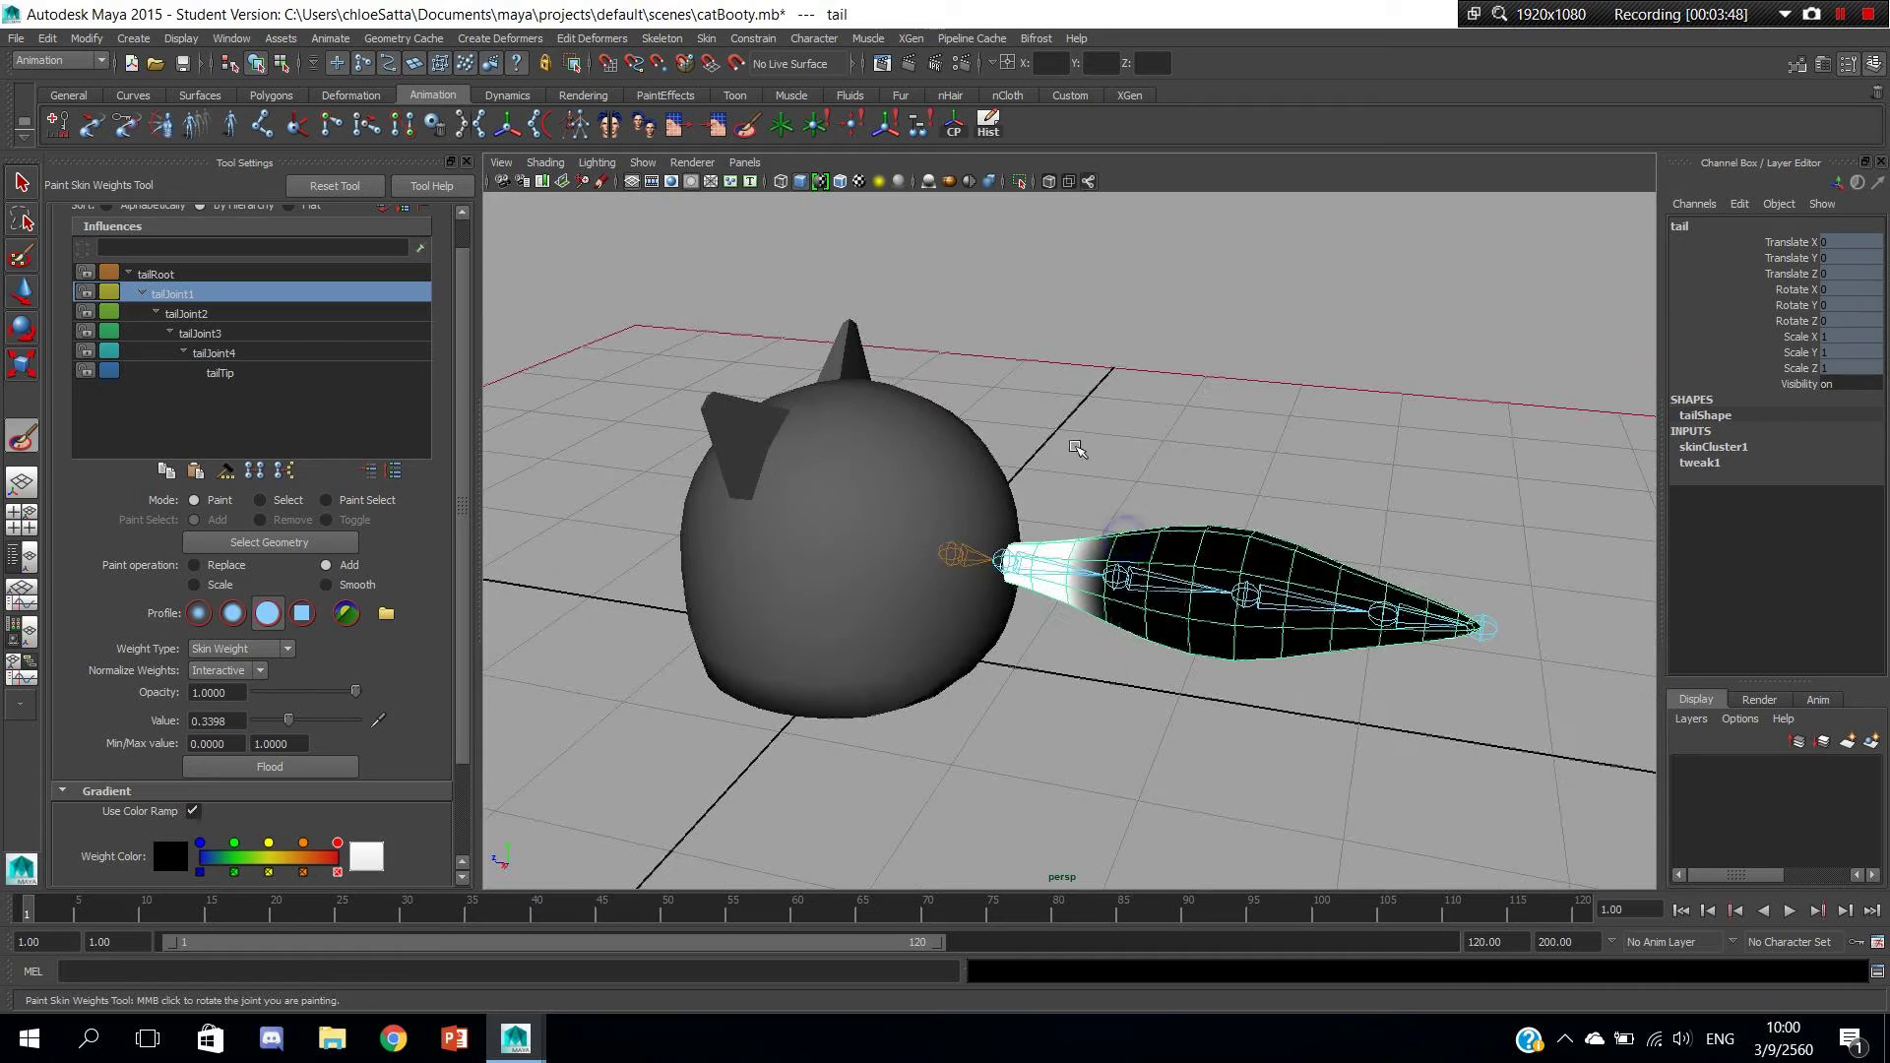
key("w")
left_click(1126, 413)
mouse_move(922, 643)
left_mouse_down("alt")
mouse_move(962, 664)
mouse_move(937, 633)
mouse_move(891, 689)
left_mouse_up("alt")
scroll(938, 633, "up", 3)
middle_click_drag(892, 688, 1179, 650, "alt")
left_click(1239, 532)
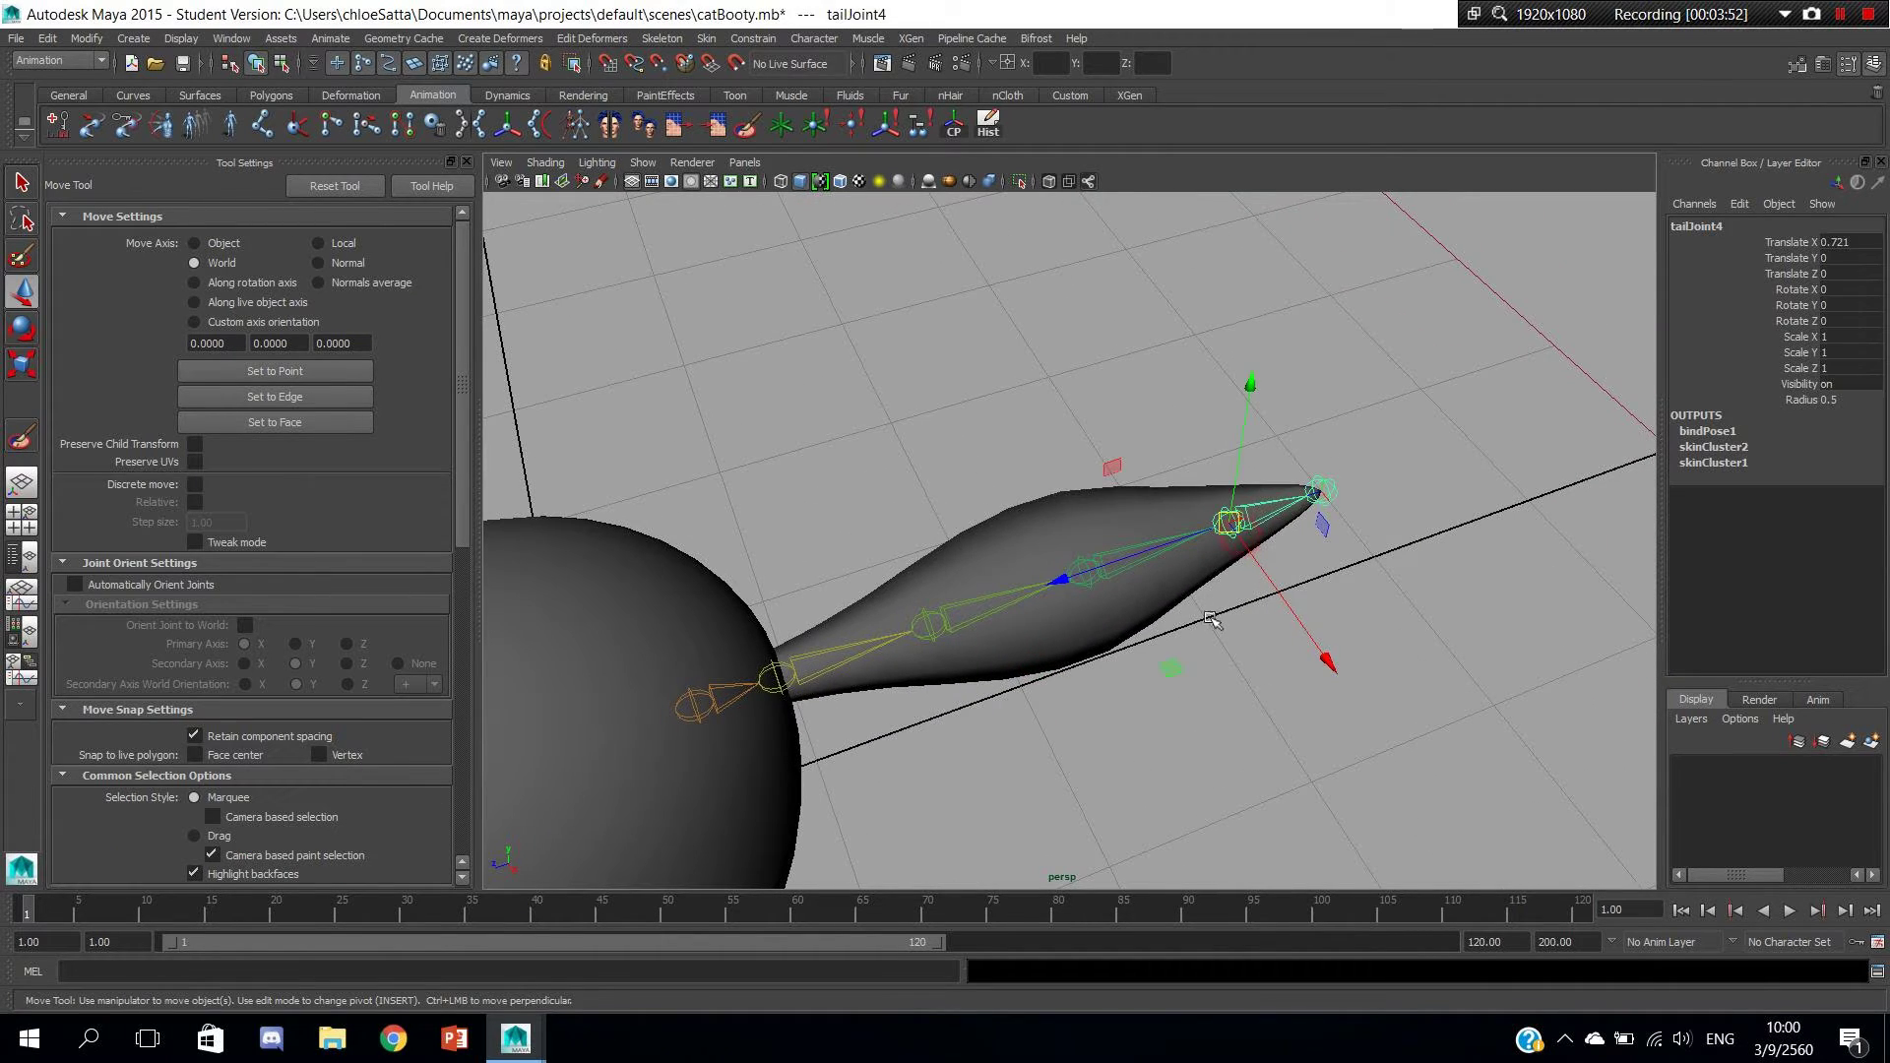
key("e")
mouse_move(1231, 605)
left_mouse_down()
mouse_move(1248, 729)
mouse_move(1309, 676)
left_mouse_up()
key("ctrl+z")
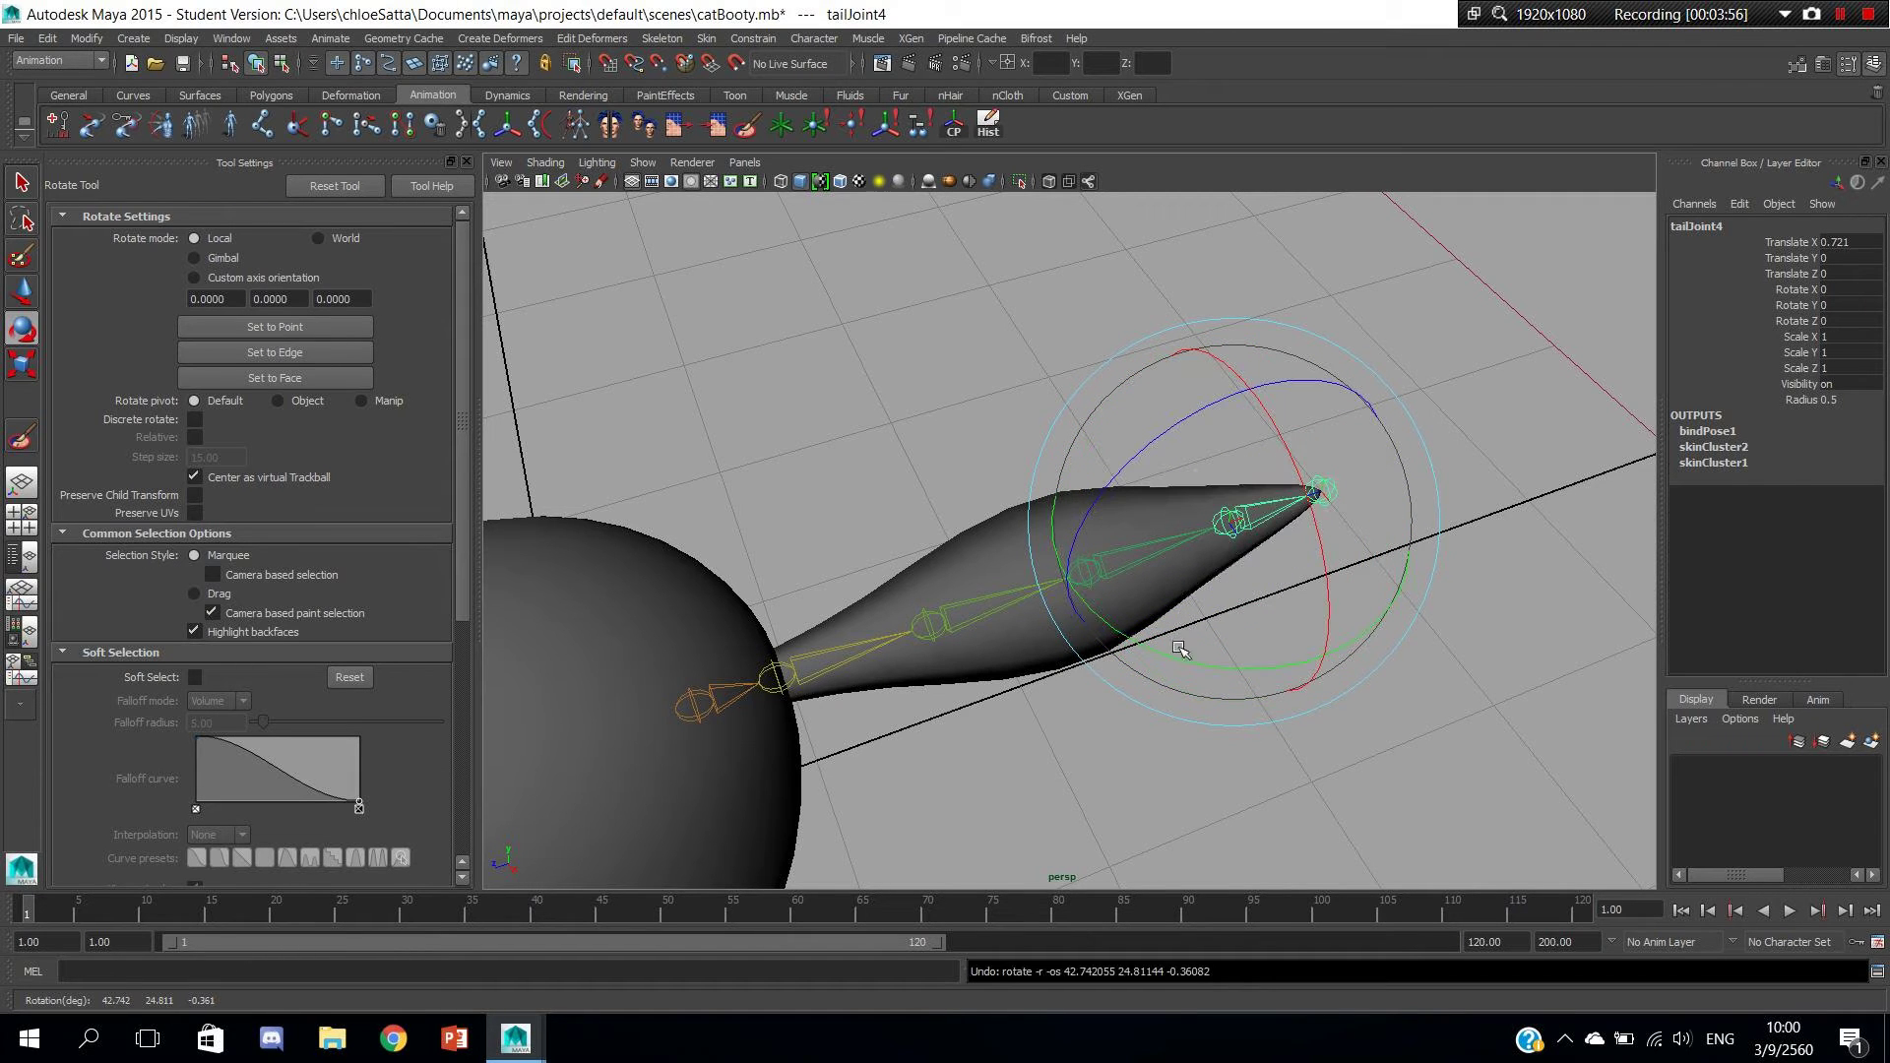
left_click(1105, 758)
left_click(1083, 571)
mouse_move(1158, 591)
left_mouse_down("alt")
mouse_move(1320, 591)
mouse_move(1060, 633)
left_mouse_up("alt")
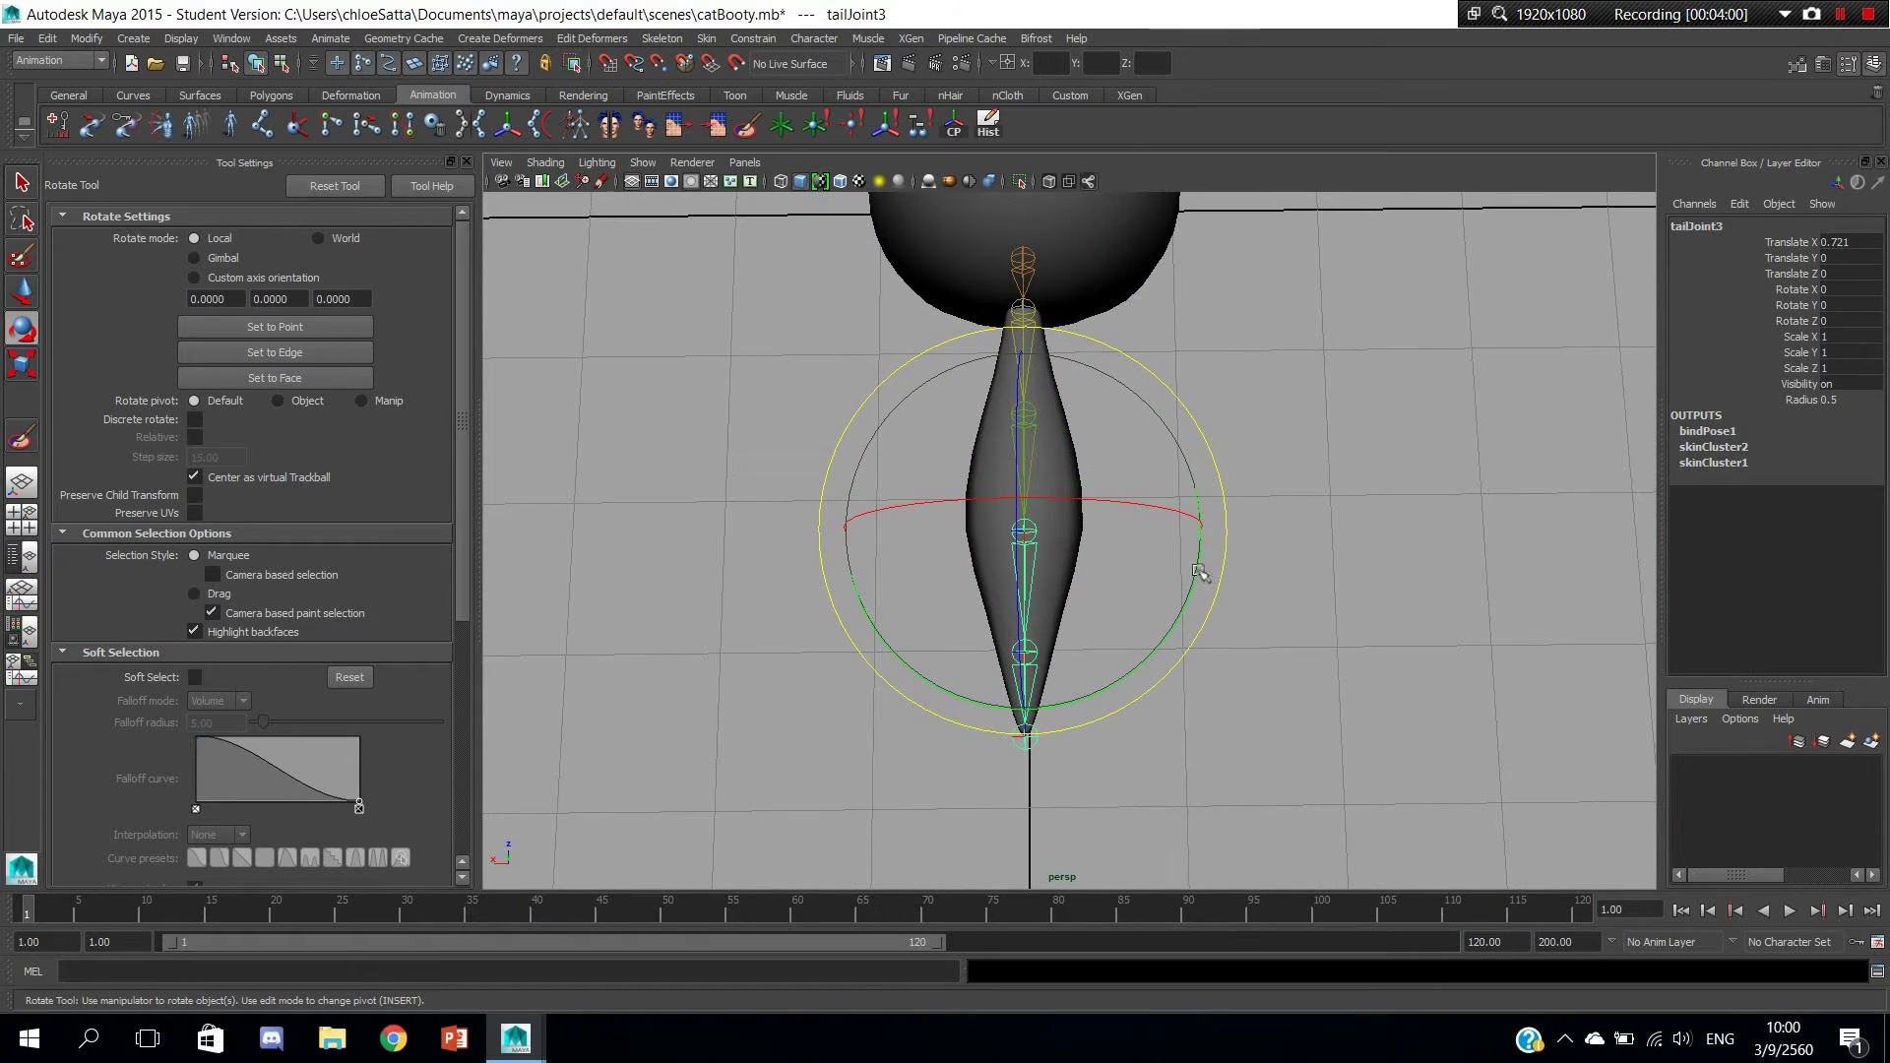
mouse_move(1200, 573)
left_mouse_down()
mouse_move(1049, 662)
mouse_move(1124, 669)
mouse_move(1125, 591)
left_mouse_up()
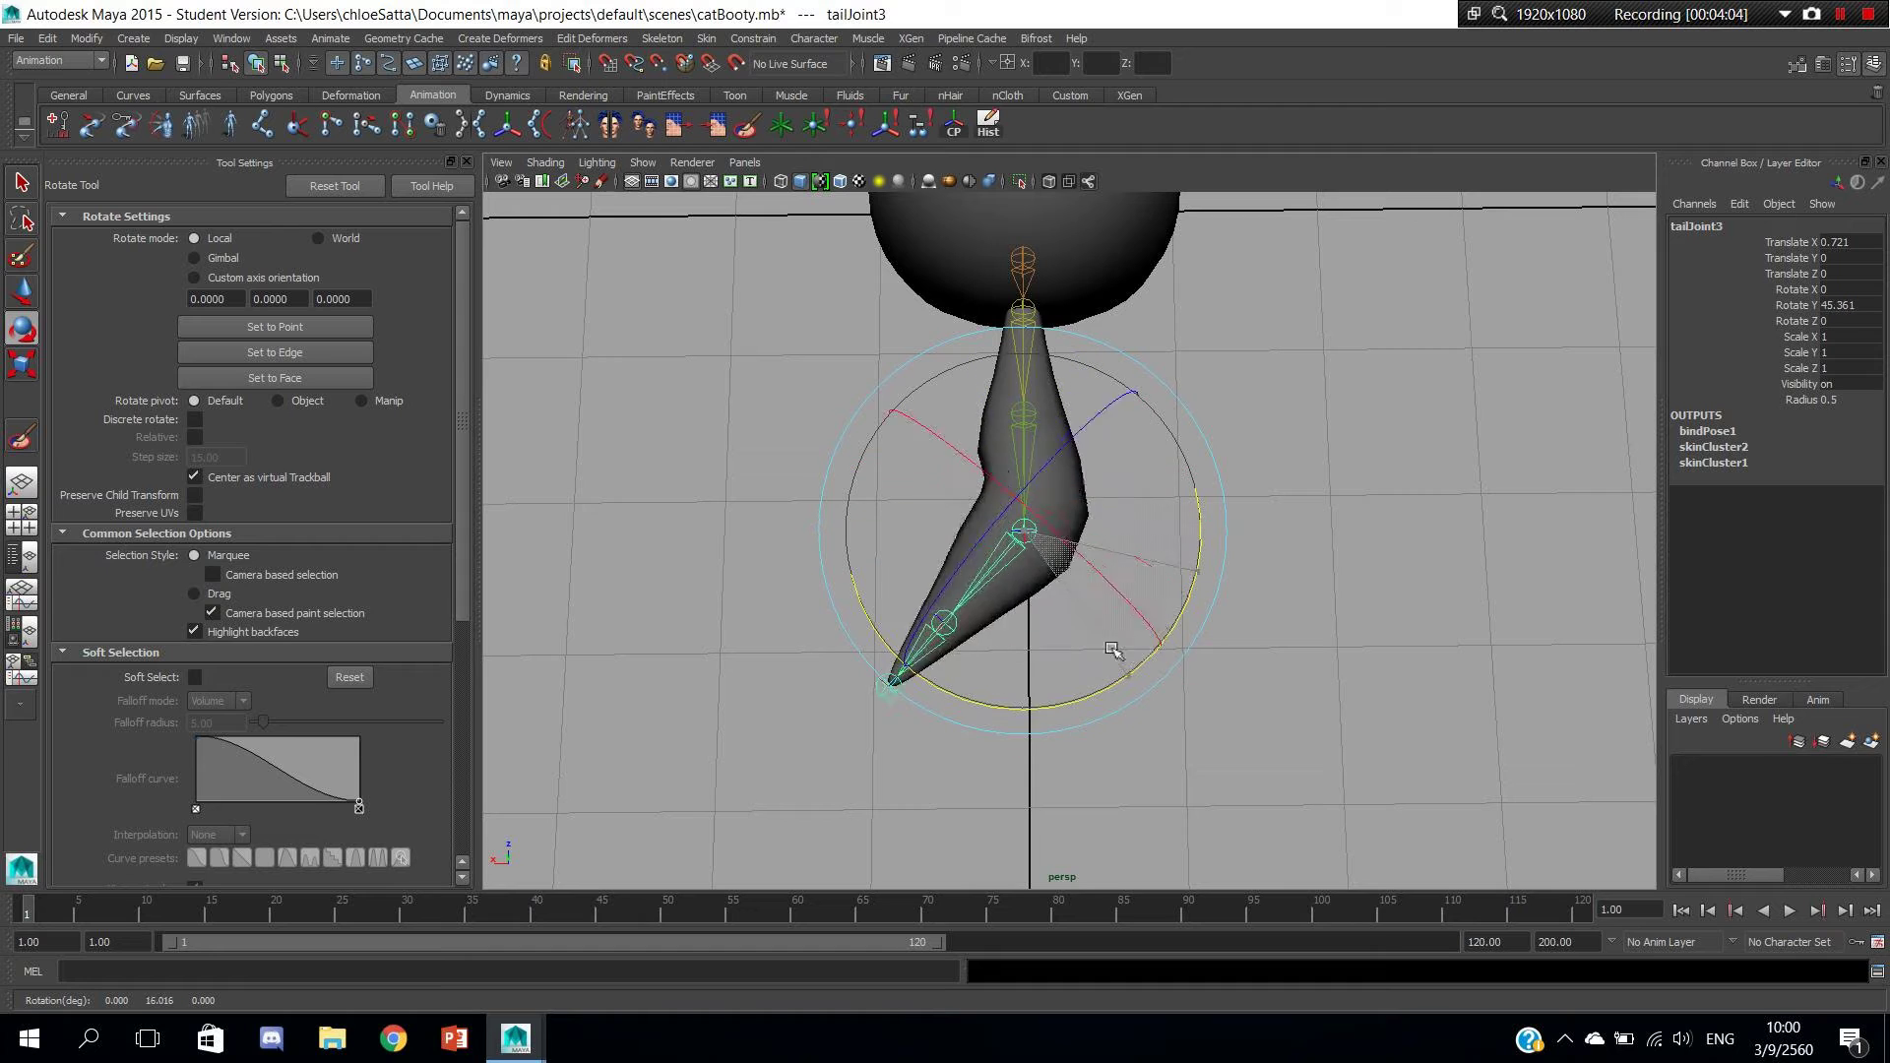
key("ctrl+z")
left_click(1303, 465)
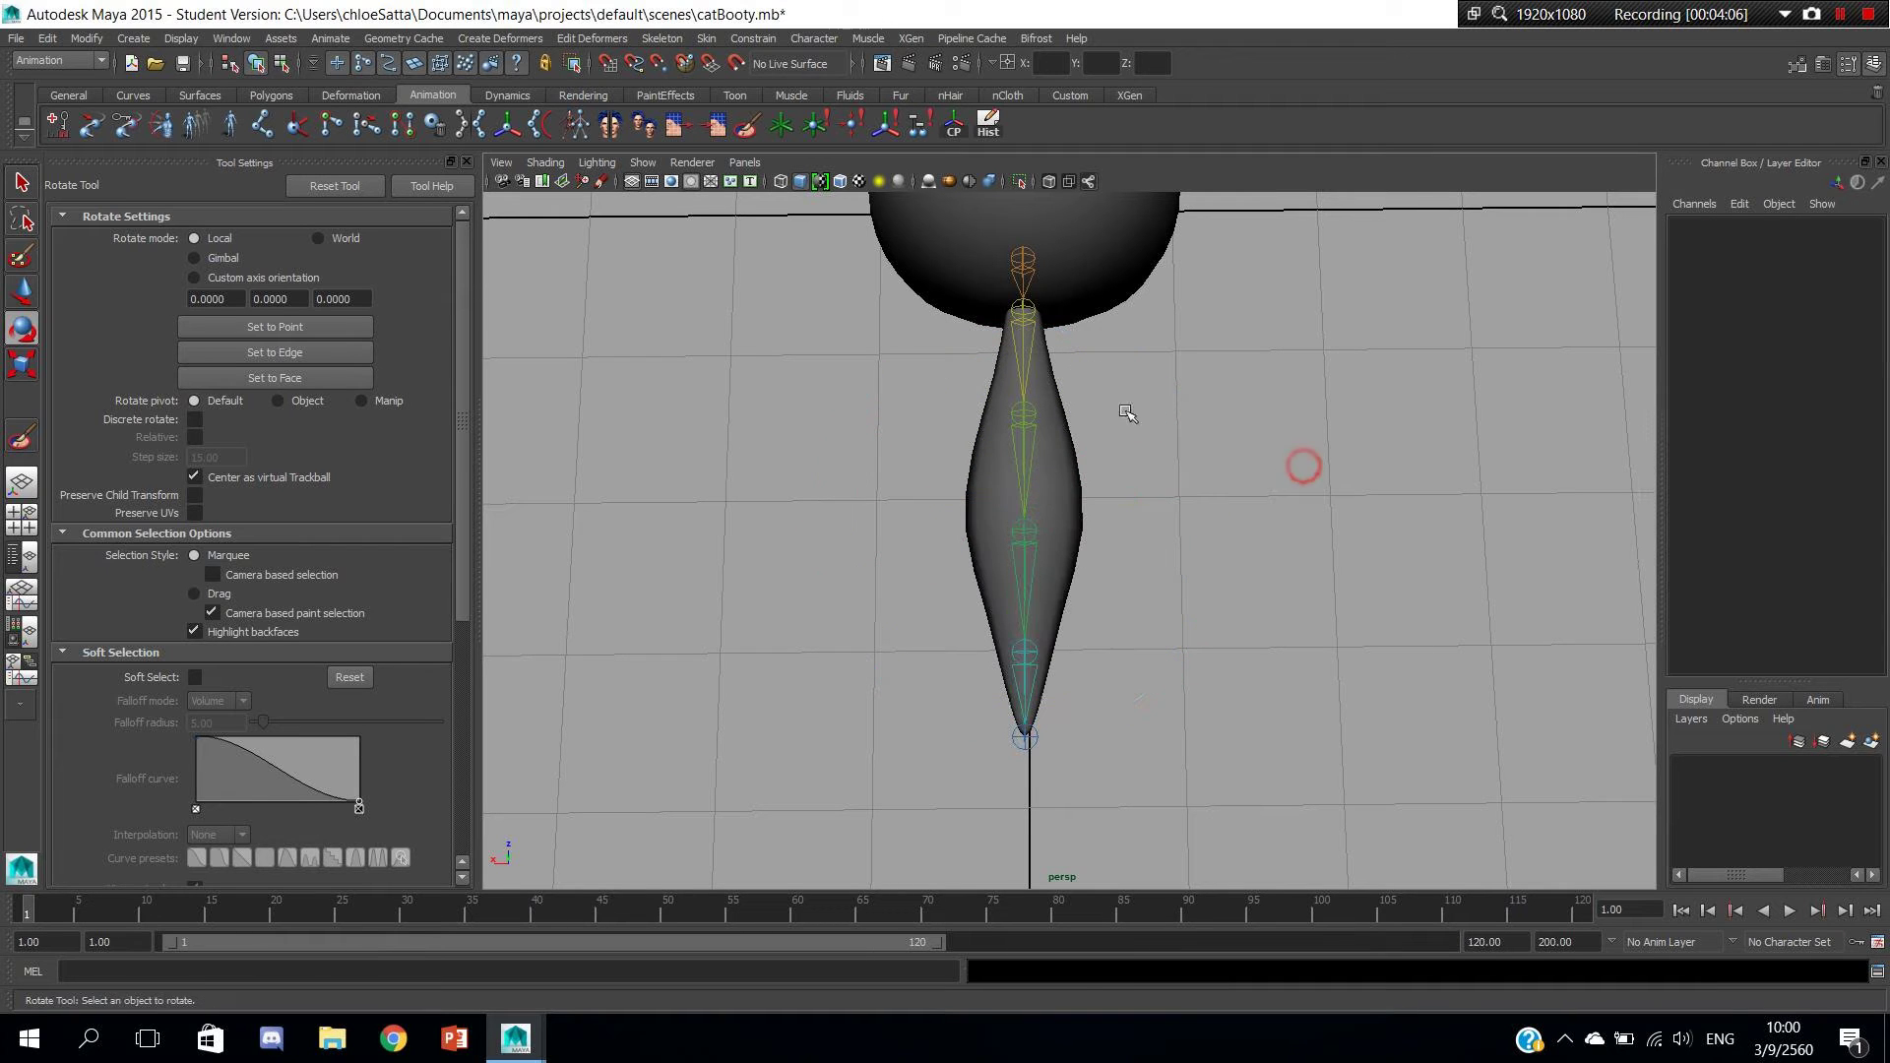
left_click(1037, 409)
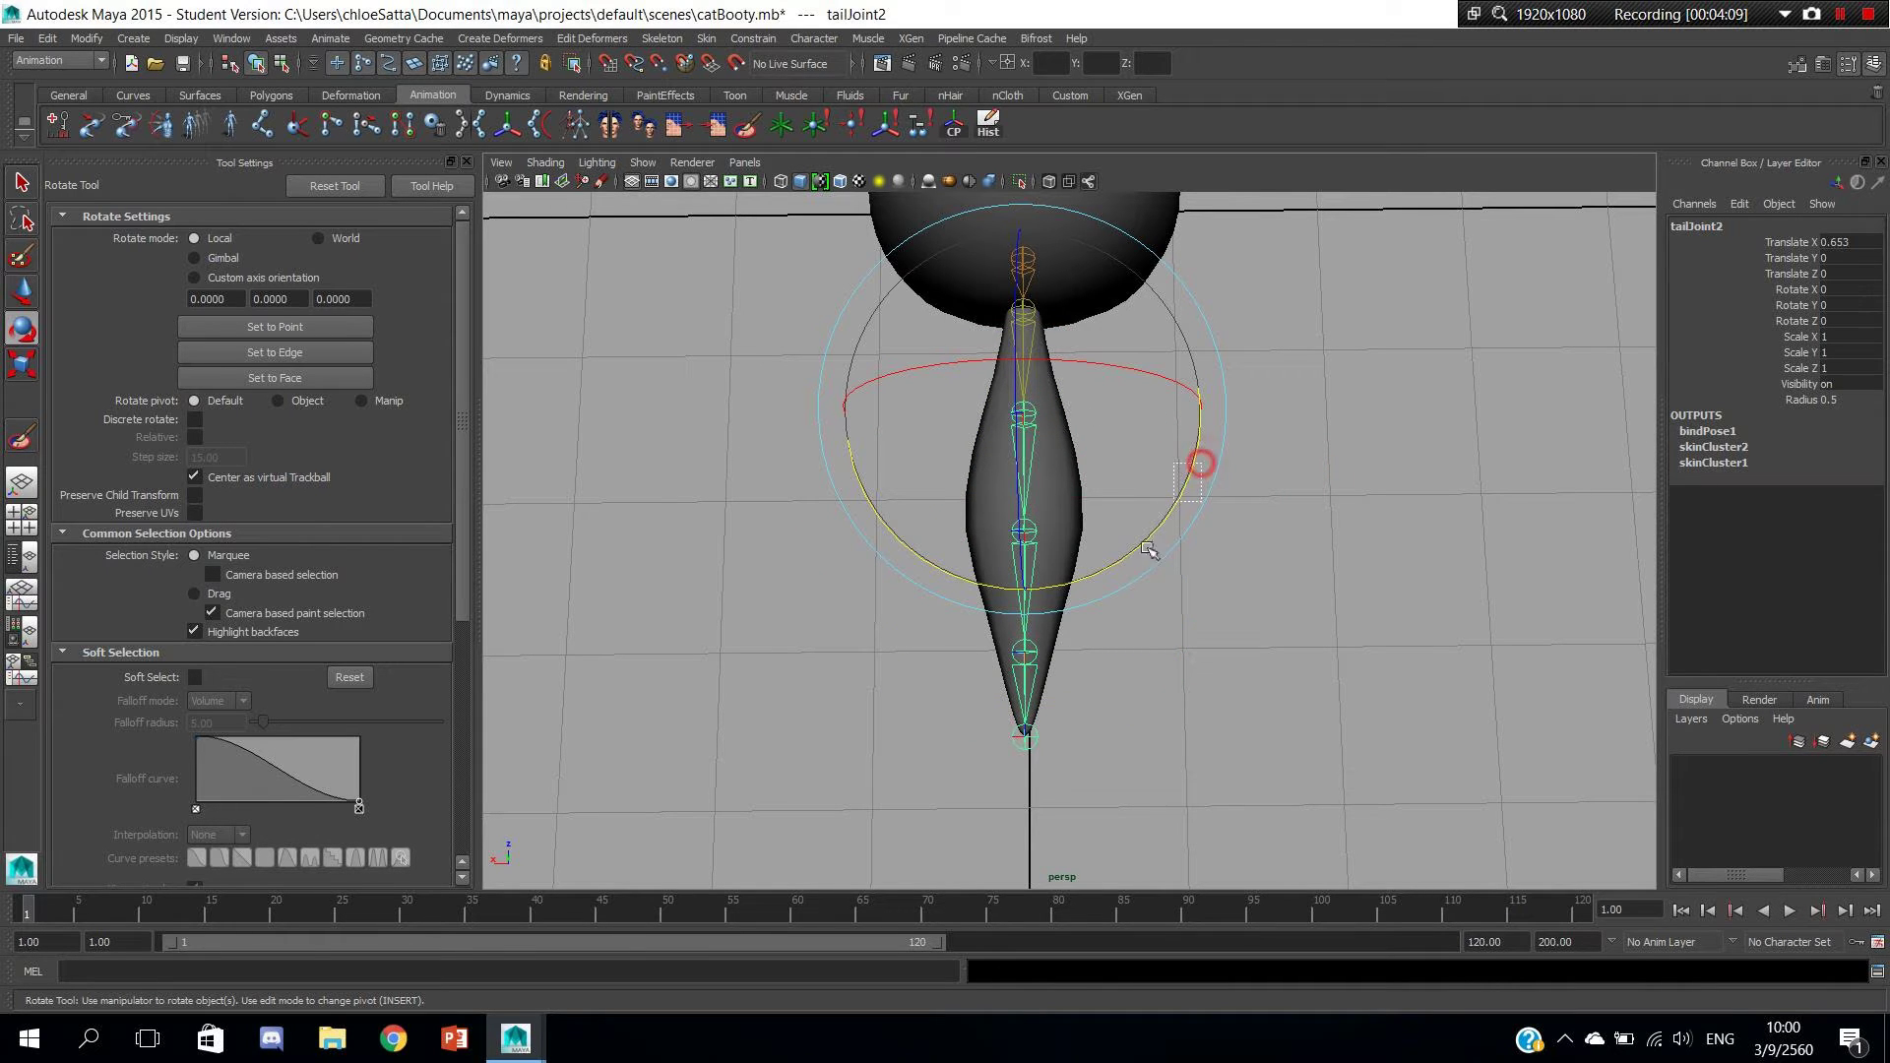
left_click(1168, 476)
left_click(1043, 407)
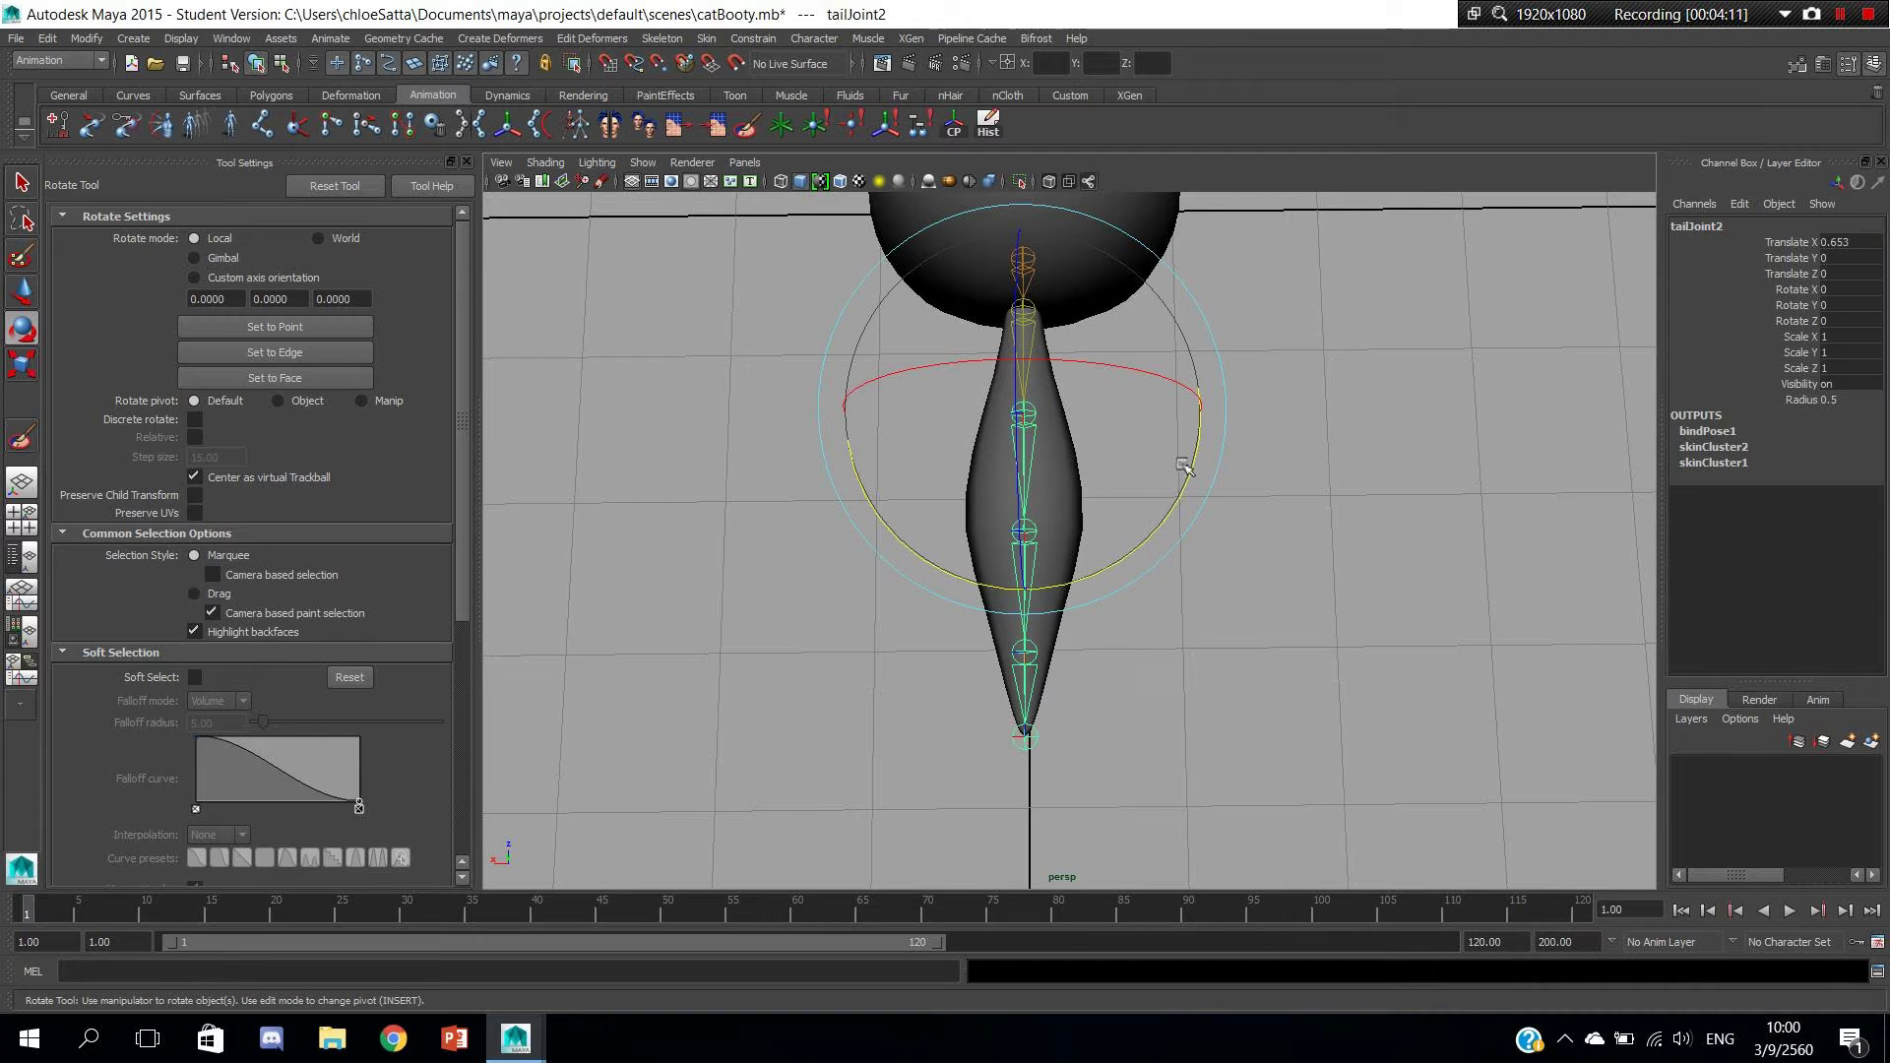
left_click_drag(1184, 467, 1173, 393)
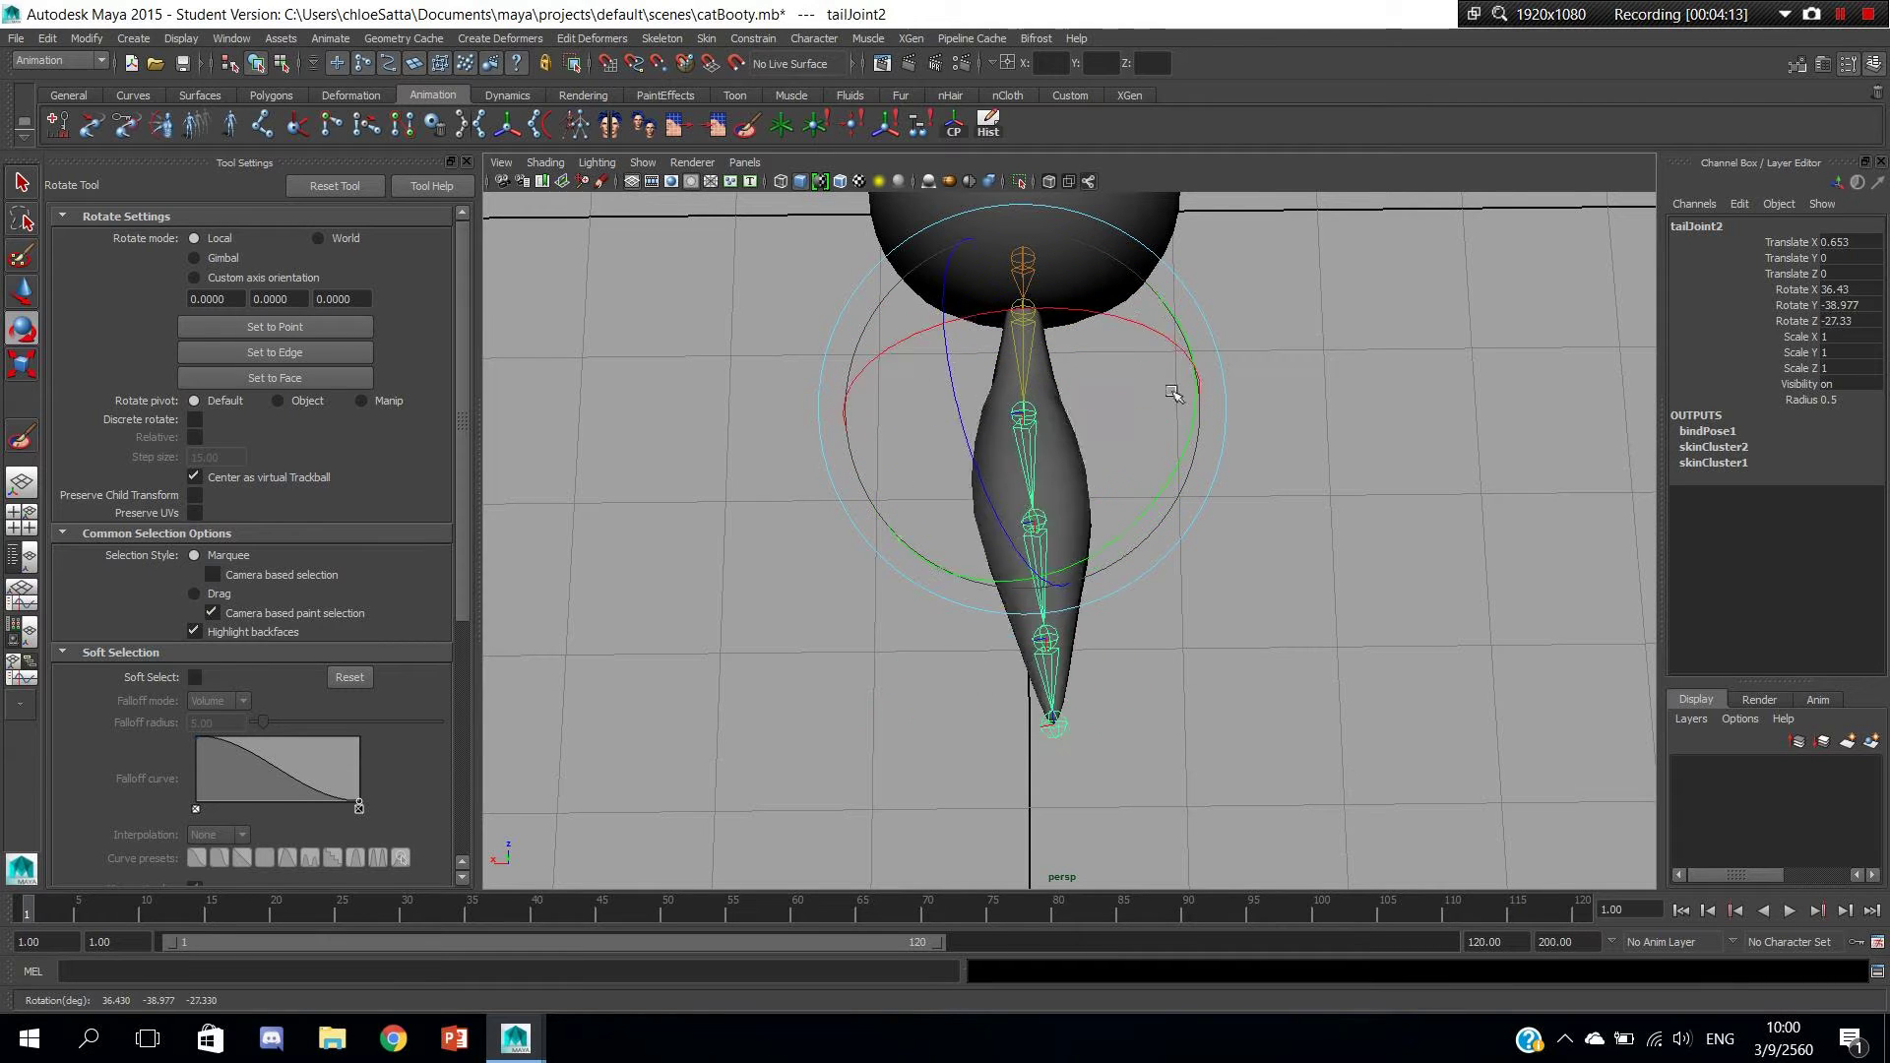
key("ctrl+z")
key("ctrl+z")
key("ctrl+z")
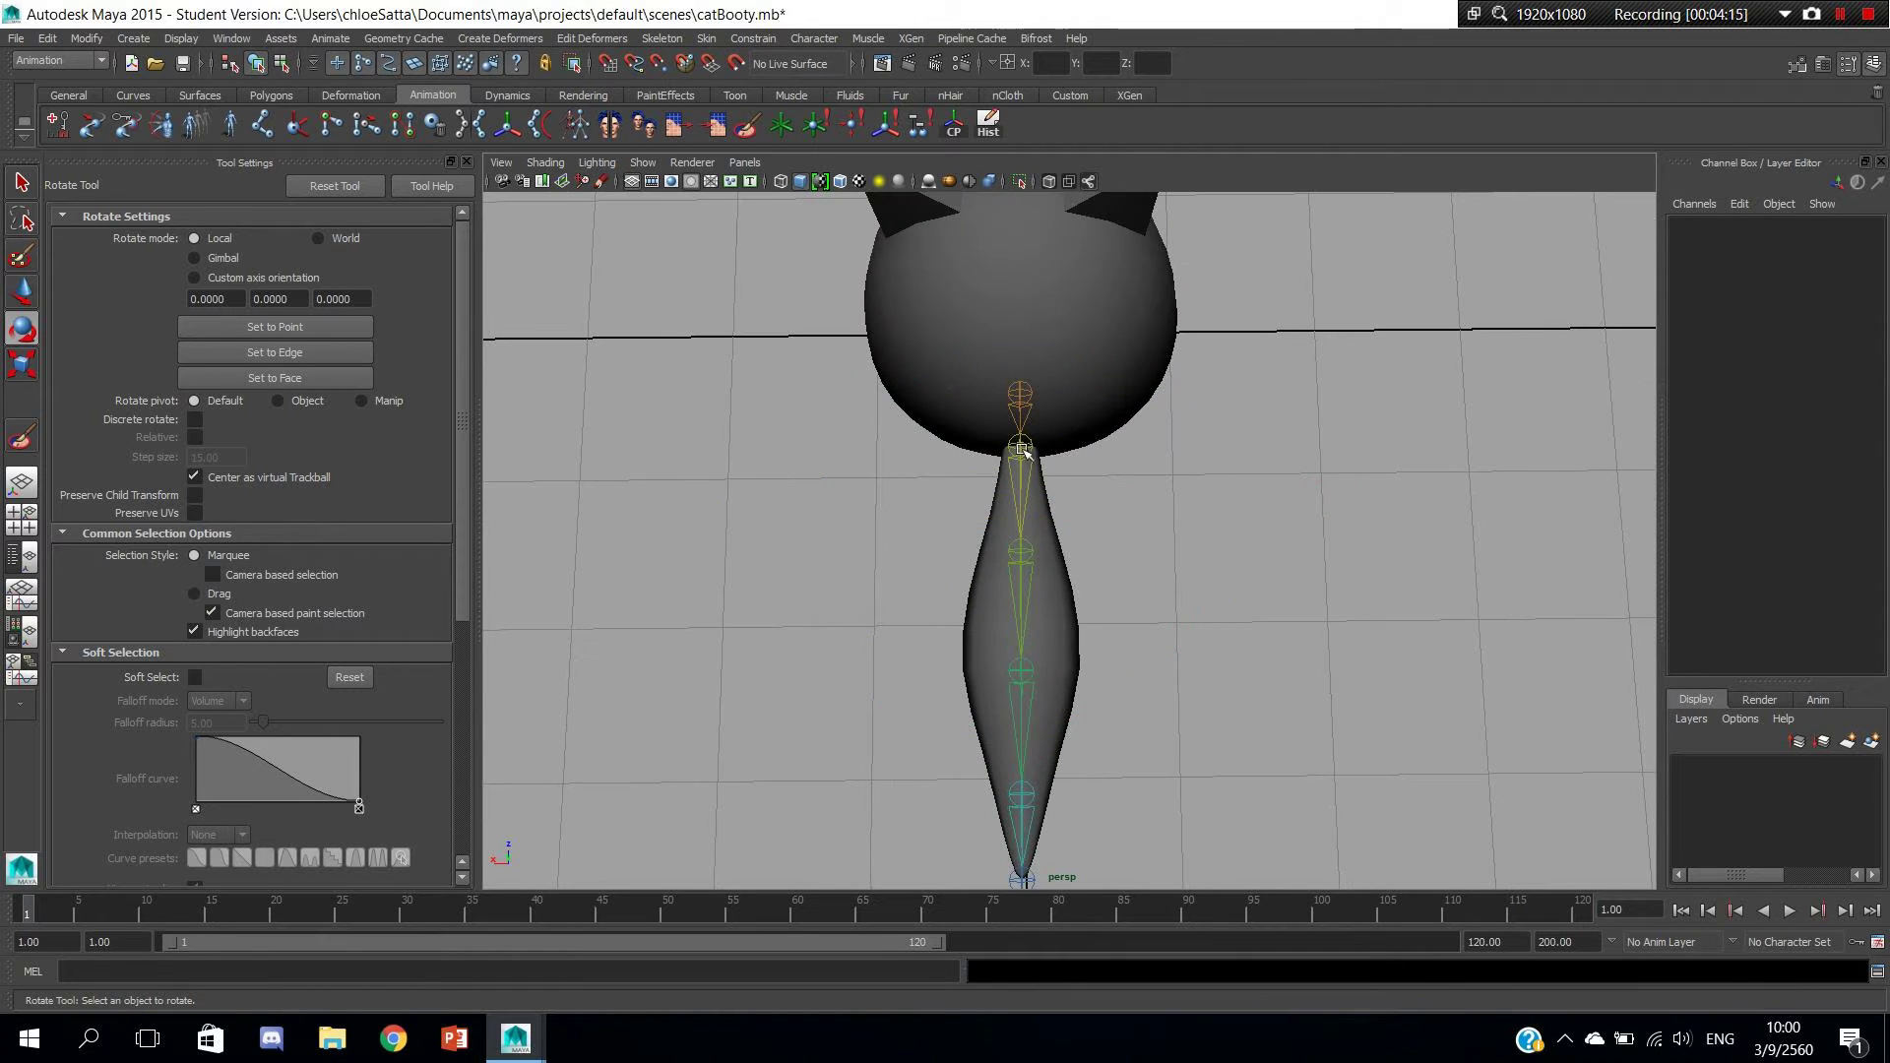
left_click(1022, 449)
mouse_move(1167, 532)
left_mouse_down()
mouse_move(1074, 513)
mouse_move(1083, 544)
mouse_move(1173, 563)
mouse_move(1066, 512)
left_mouse_up()
key("ctrl+z")
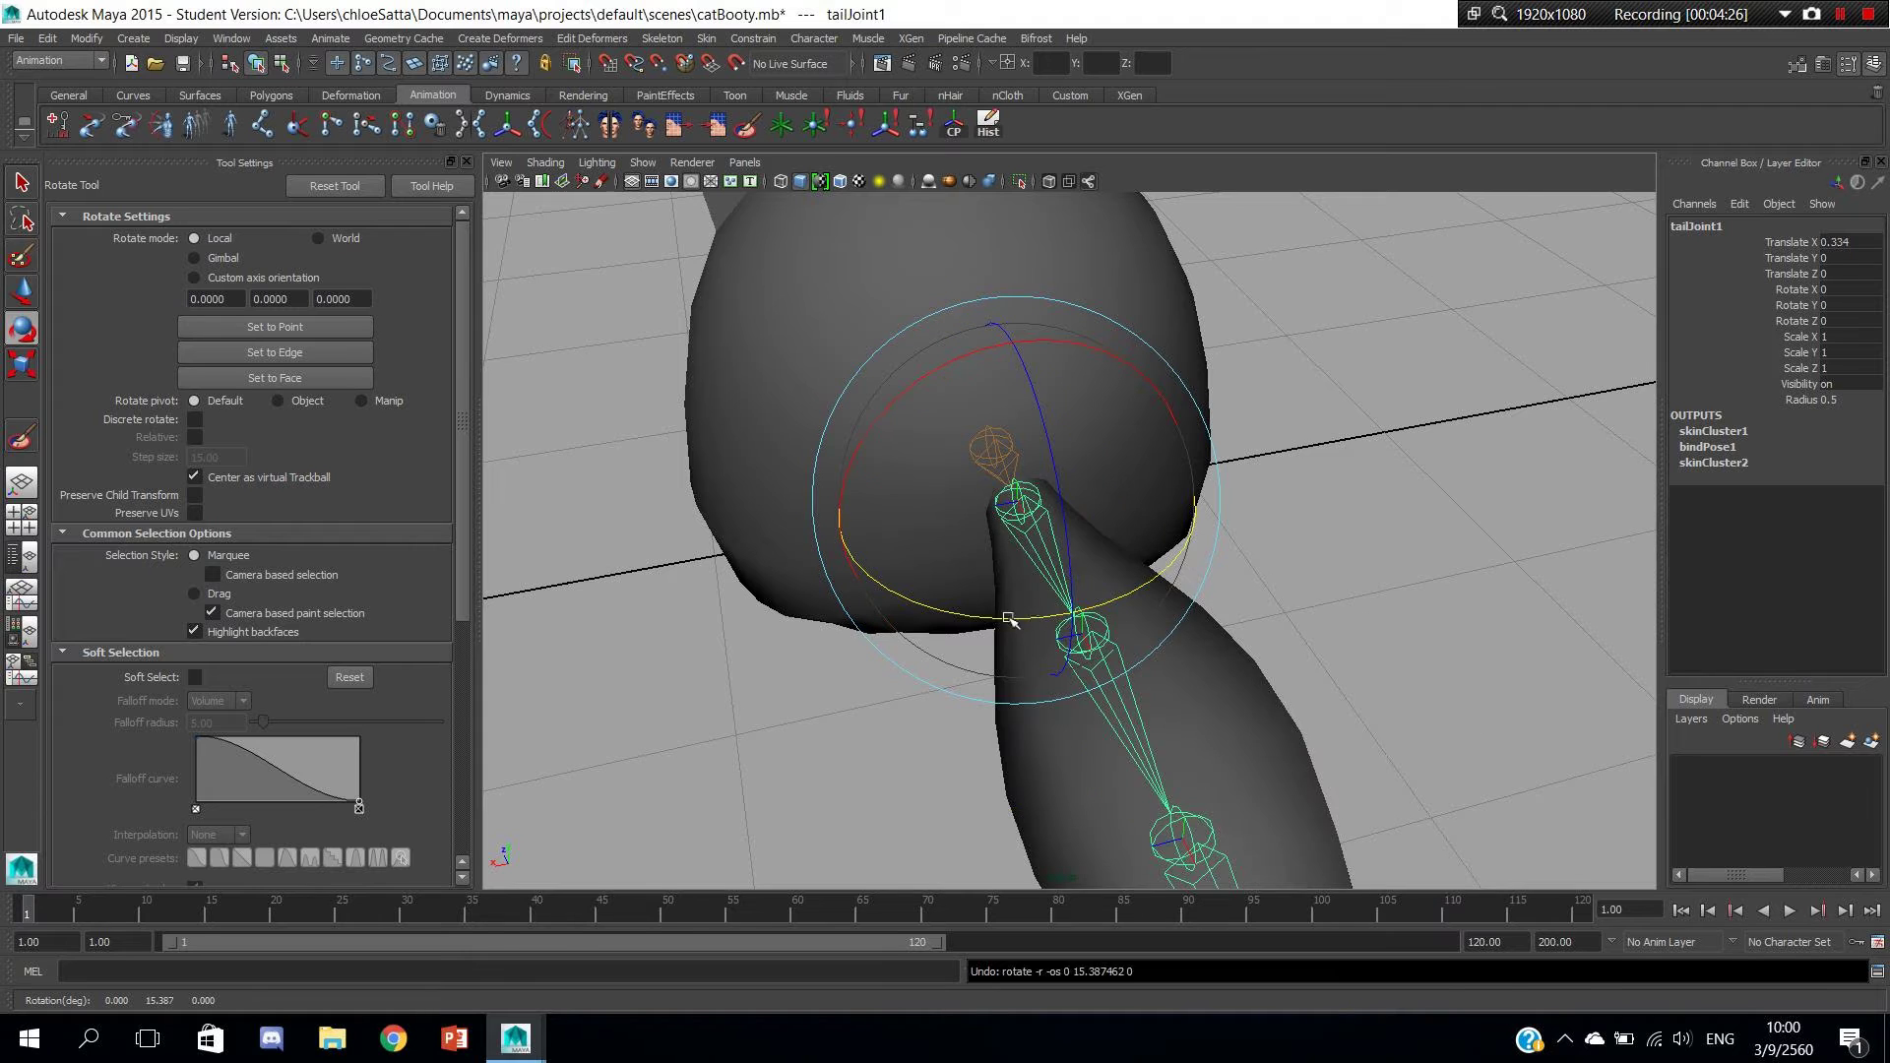
left_click_drag(1260, 566, 1267, 492, "alt")
key("w")
left_click(1267, 482)
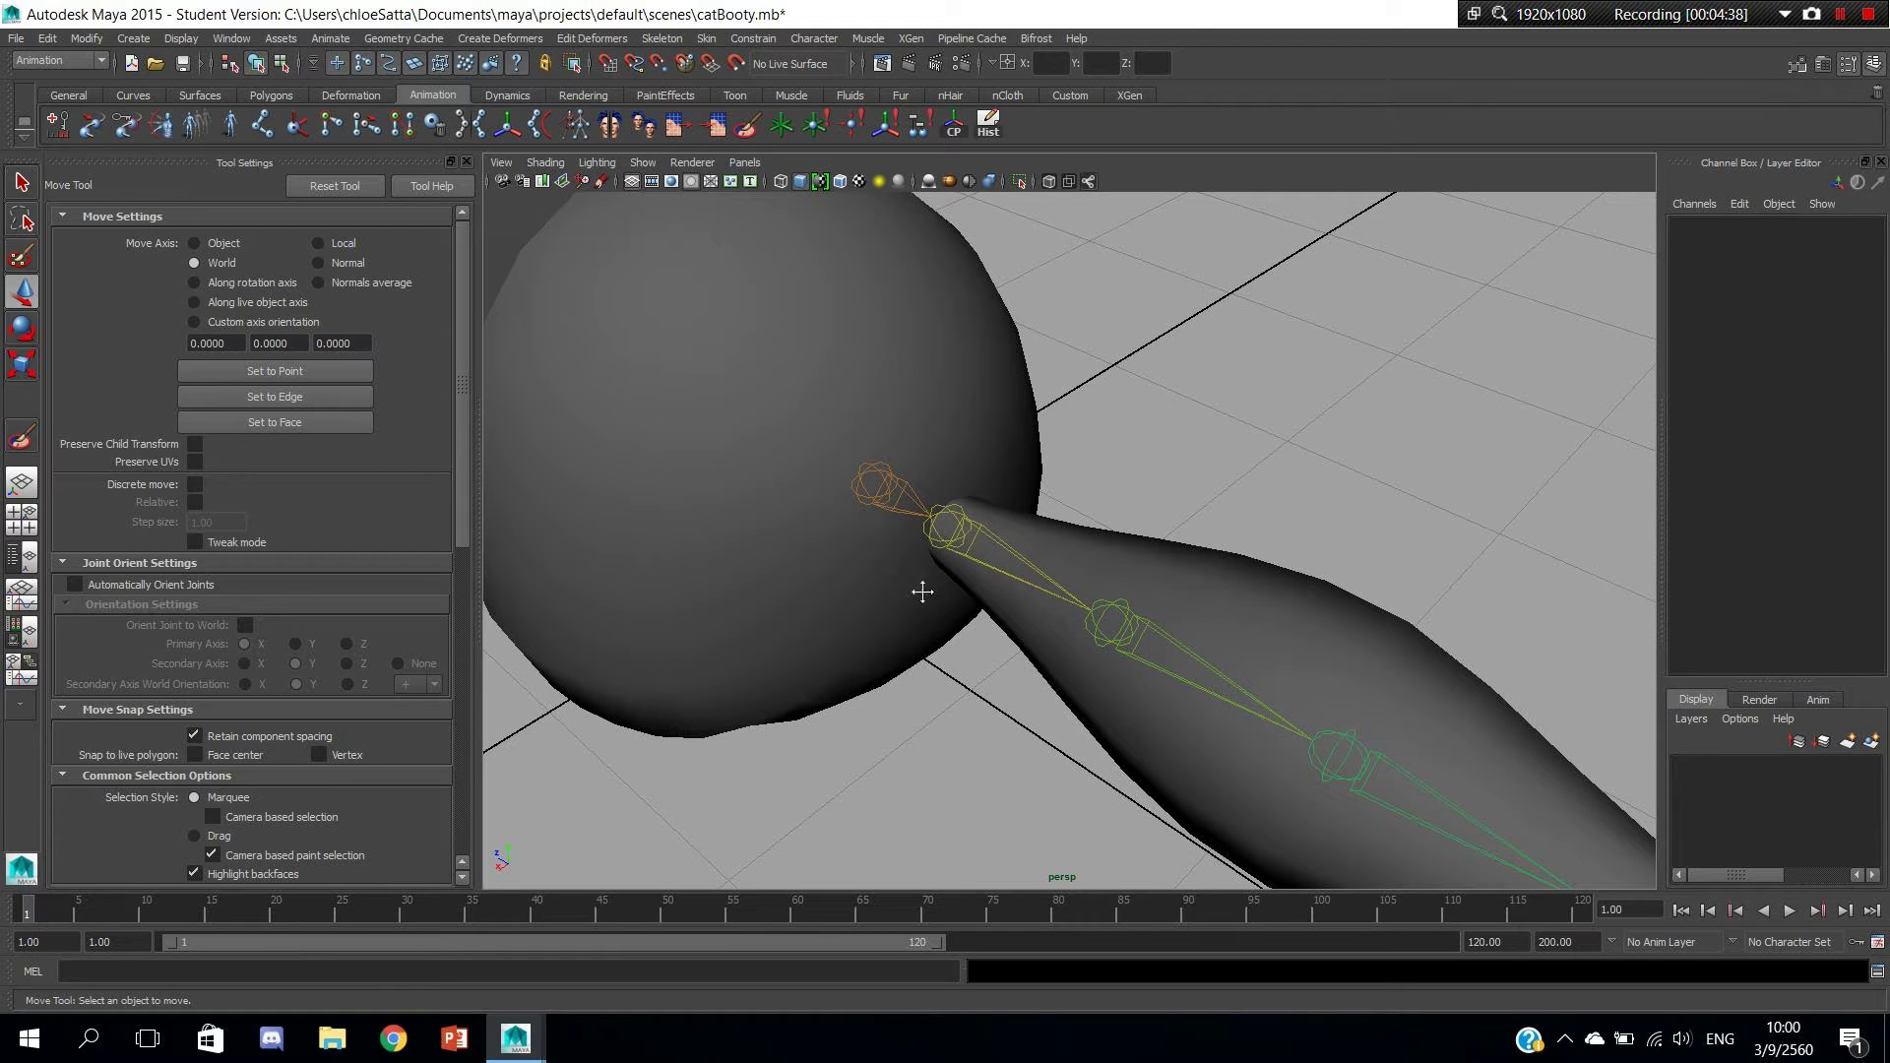
Select only the cat head mesh and open the Paint Skin Weights Tool listing tailRoot through tailJoint4.
middle_click_drag(922, 591, 987, 647, "alt")
left_click(1130, 579)
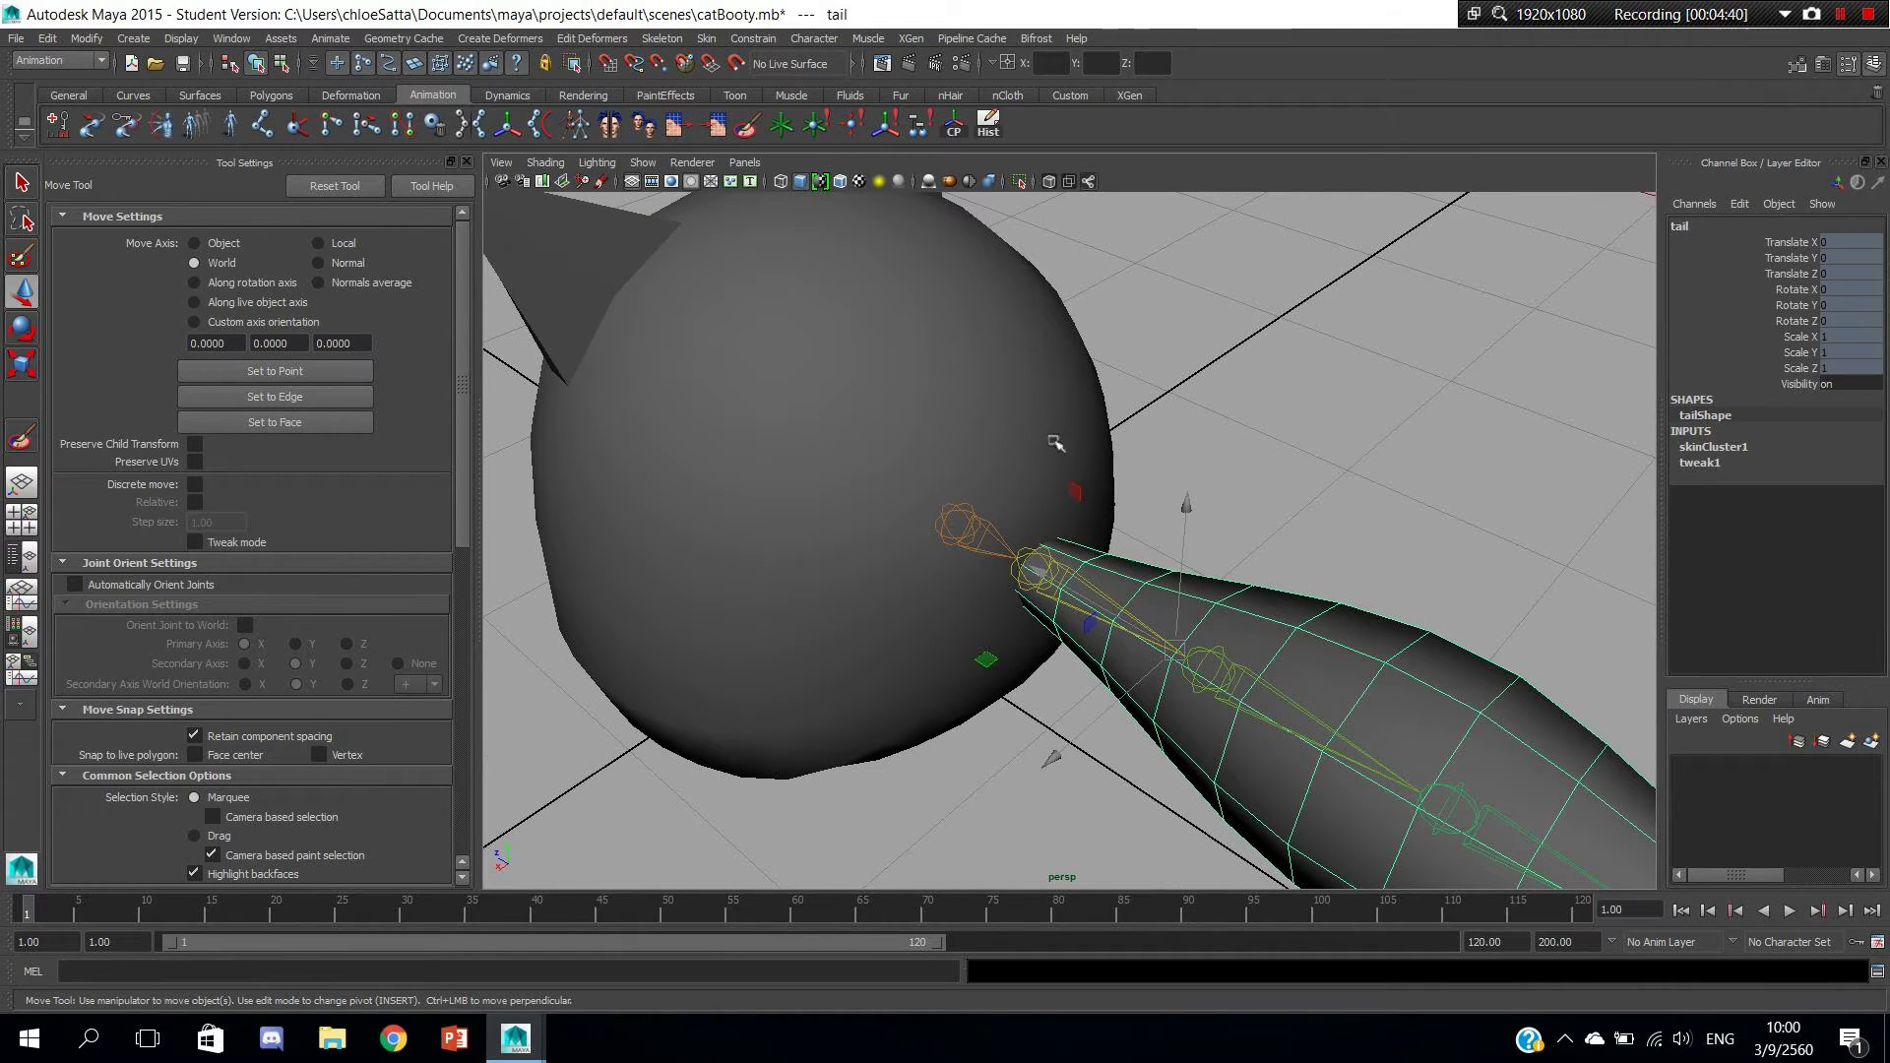
left_click(1017, 473, "shift")
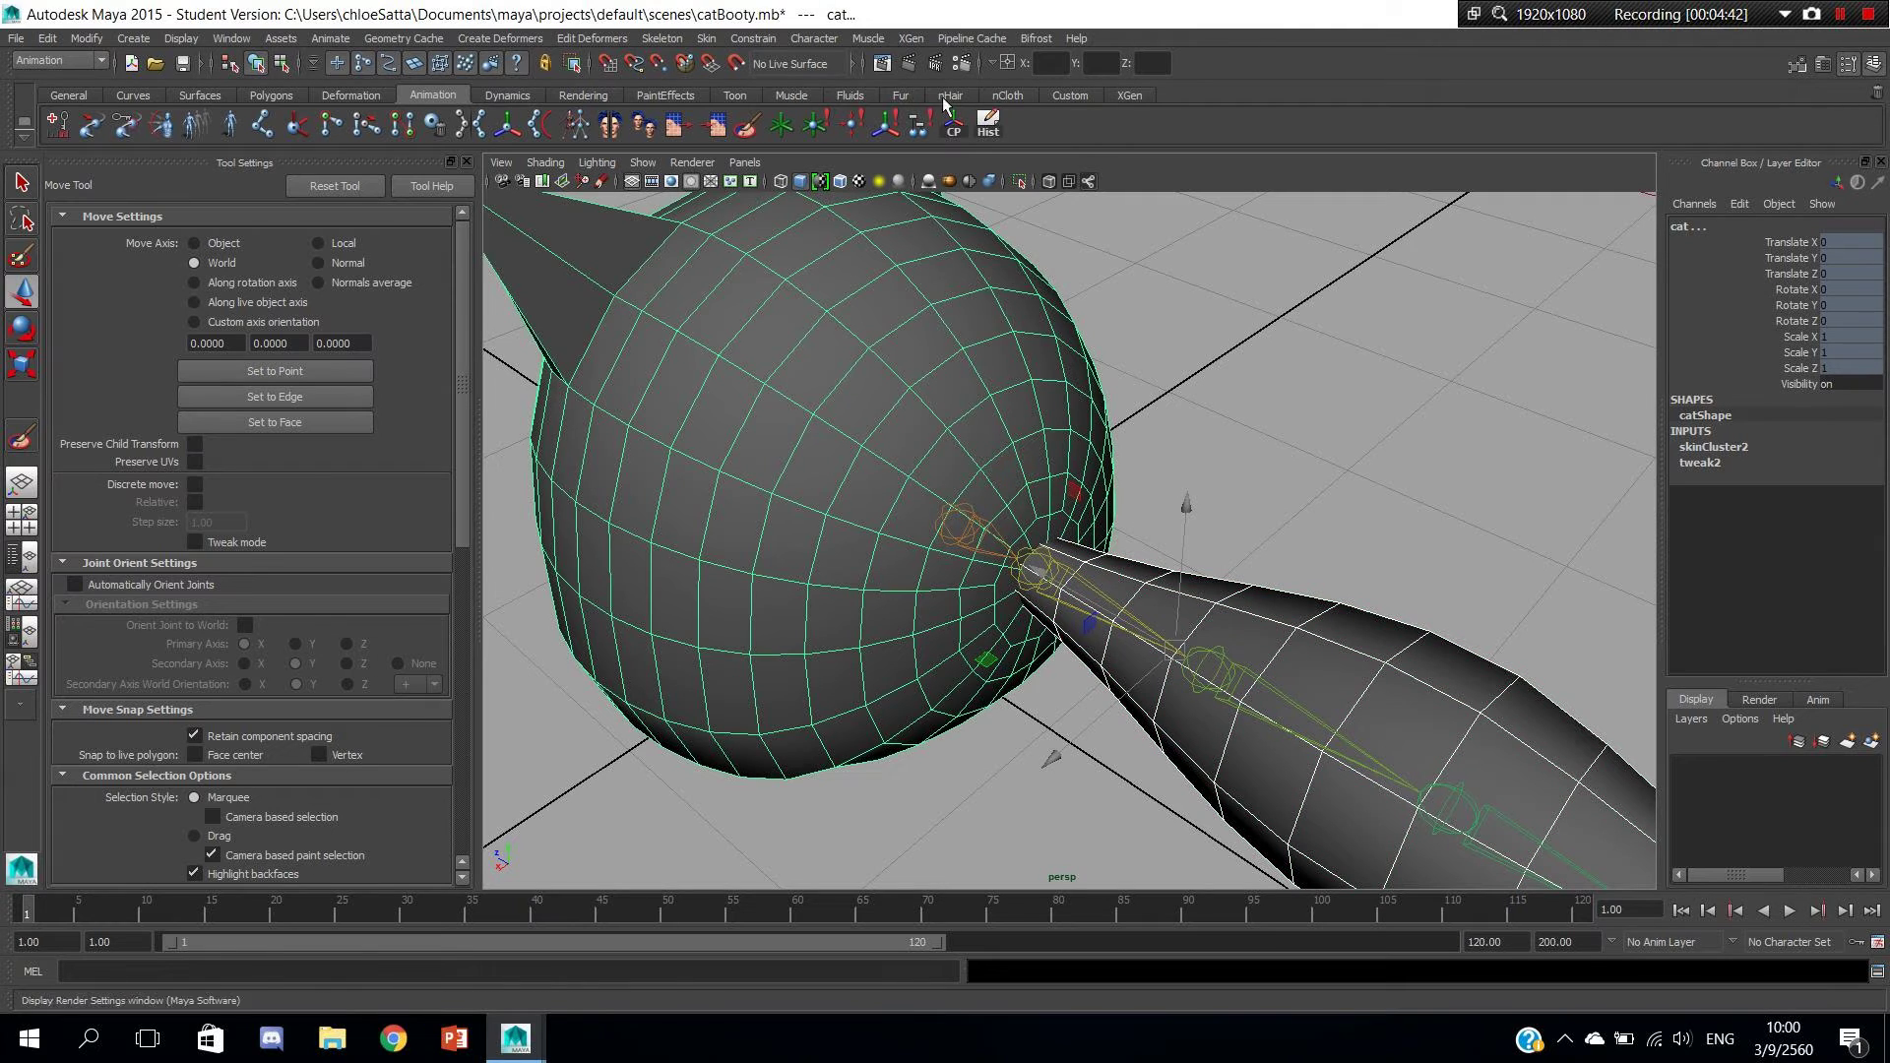
left_click(707, 38)
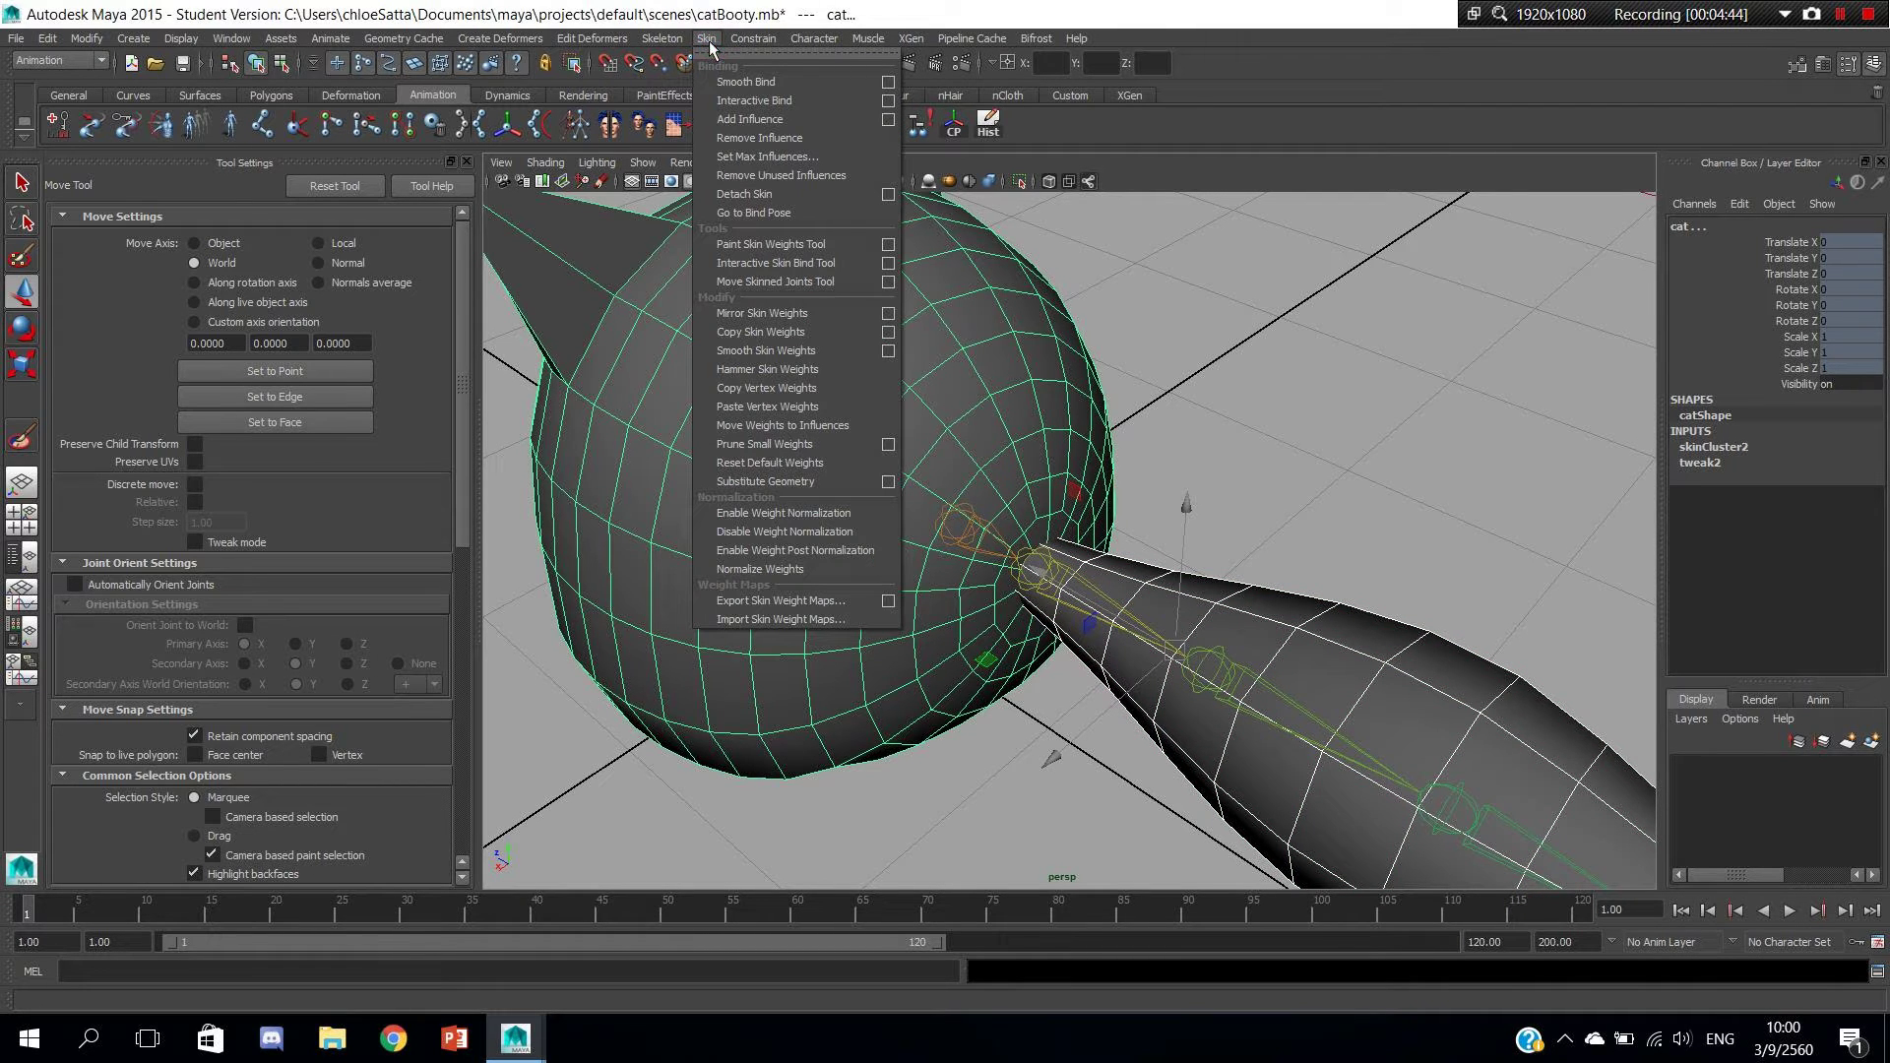
left_click(752, 82)
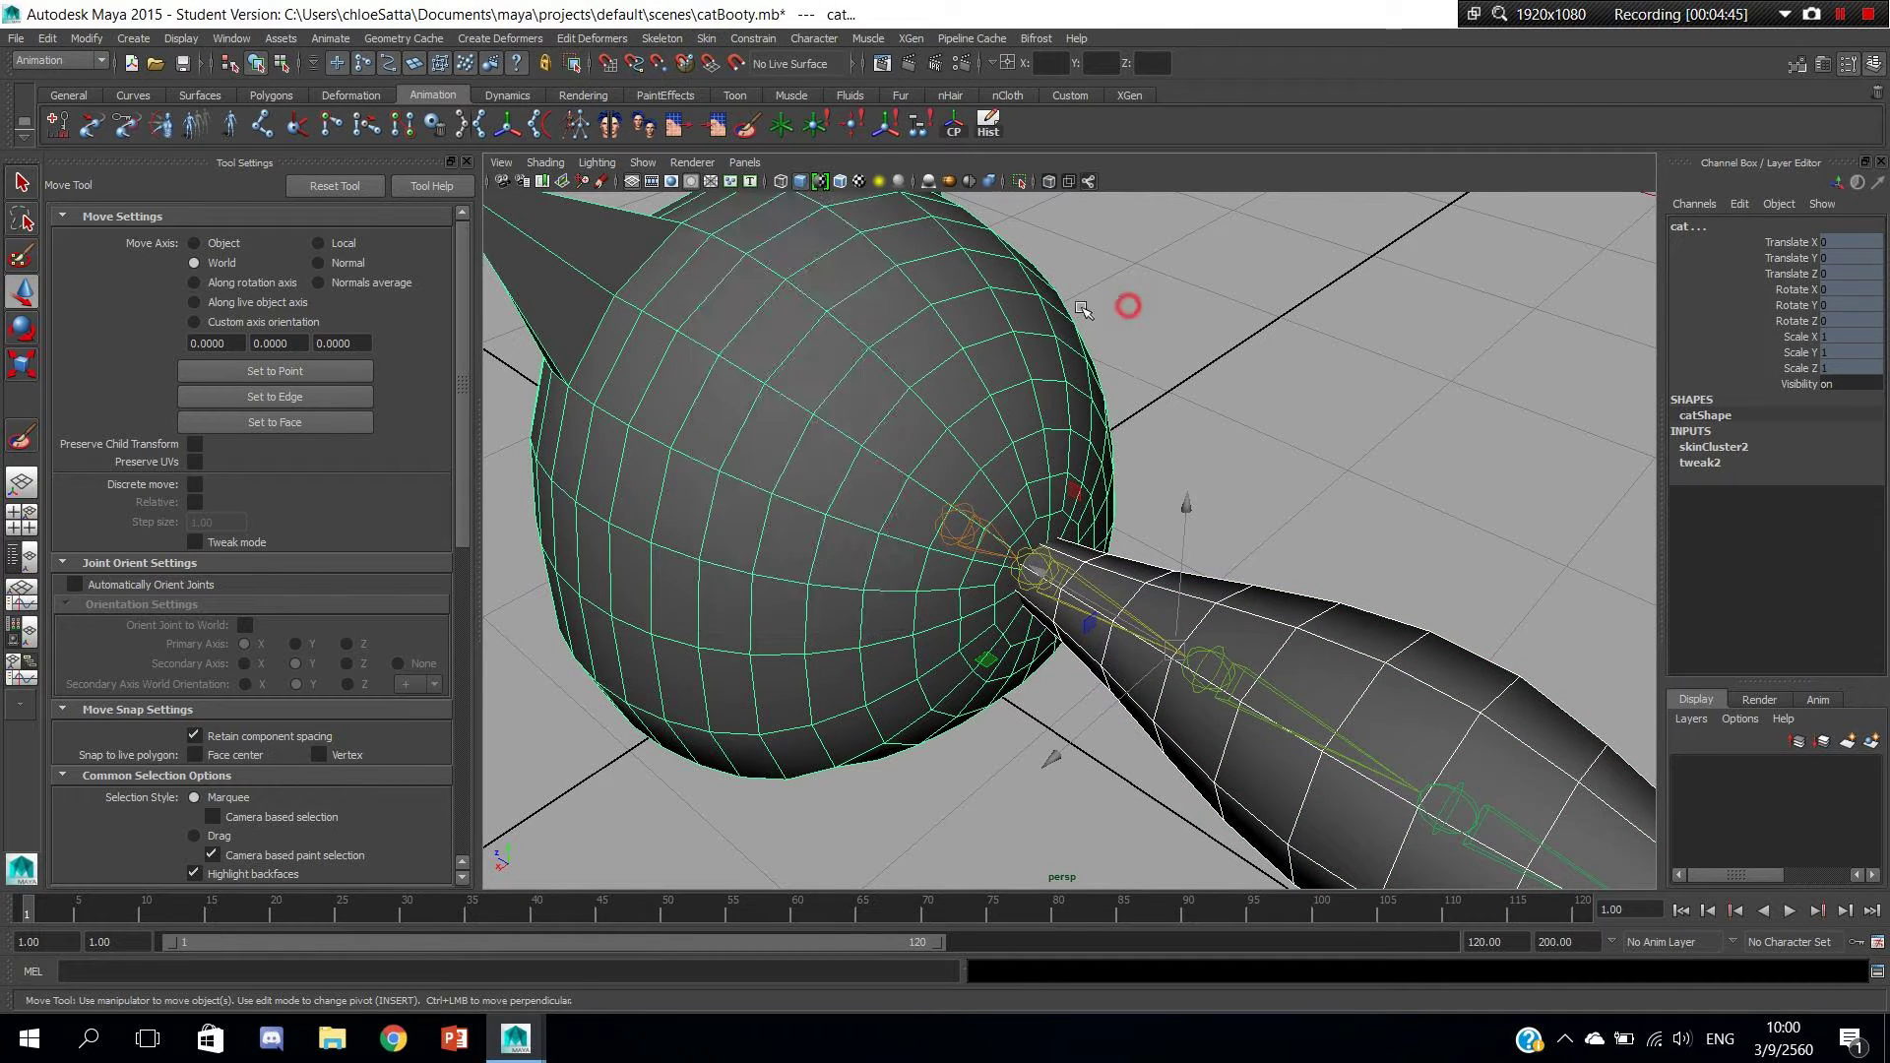
left_click(751, 38)
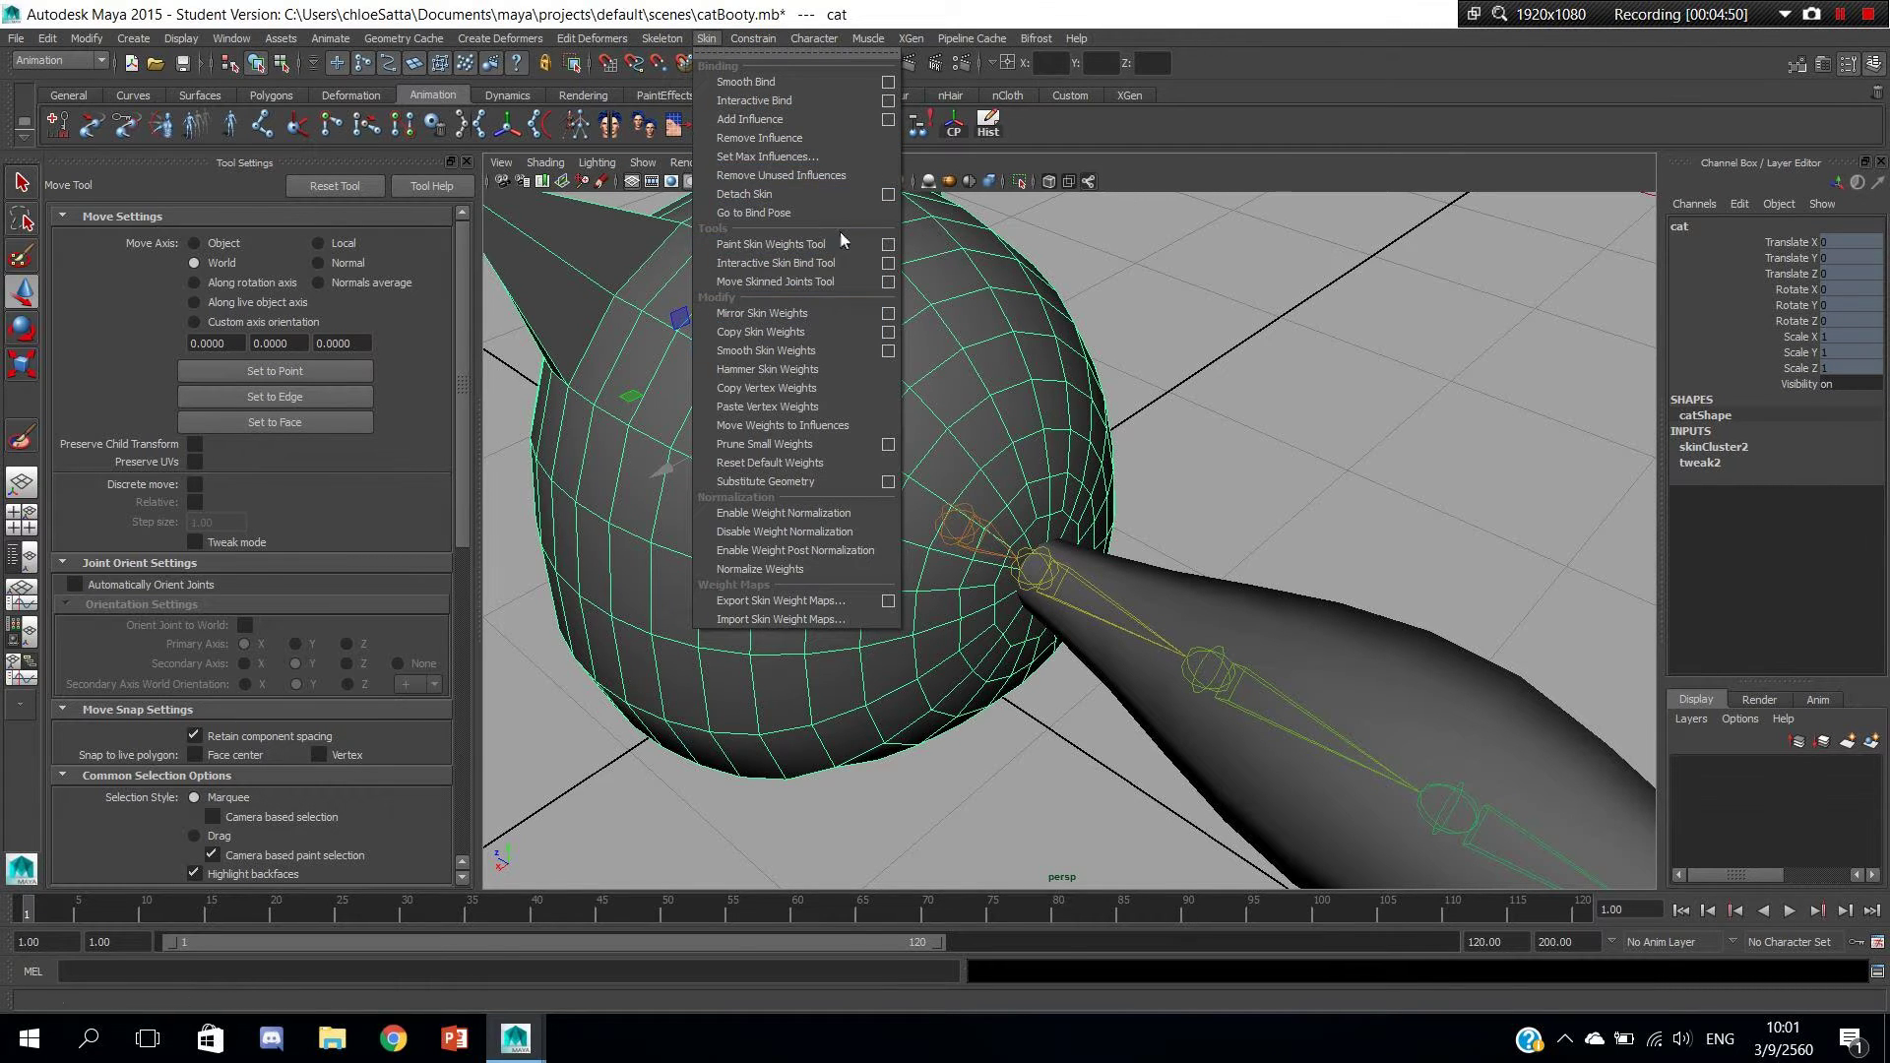
left_click(874, 250)
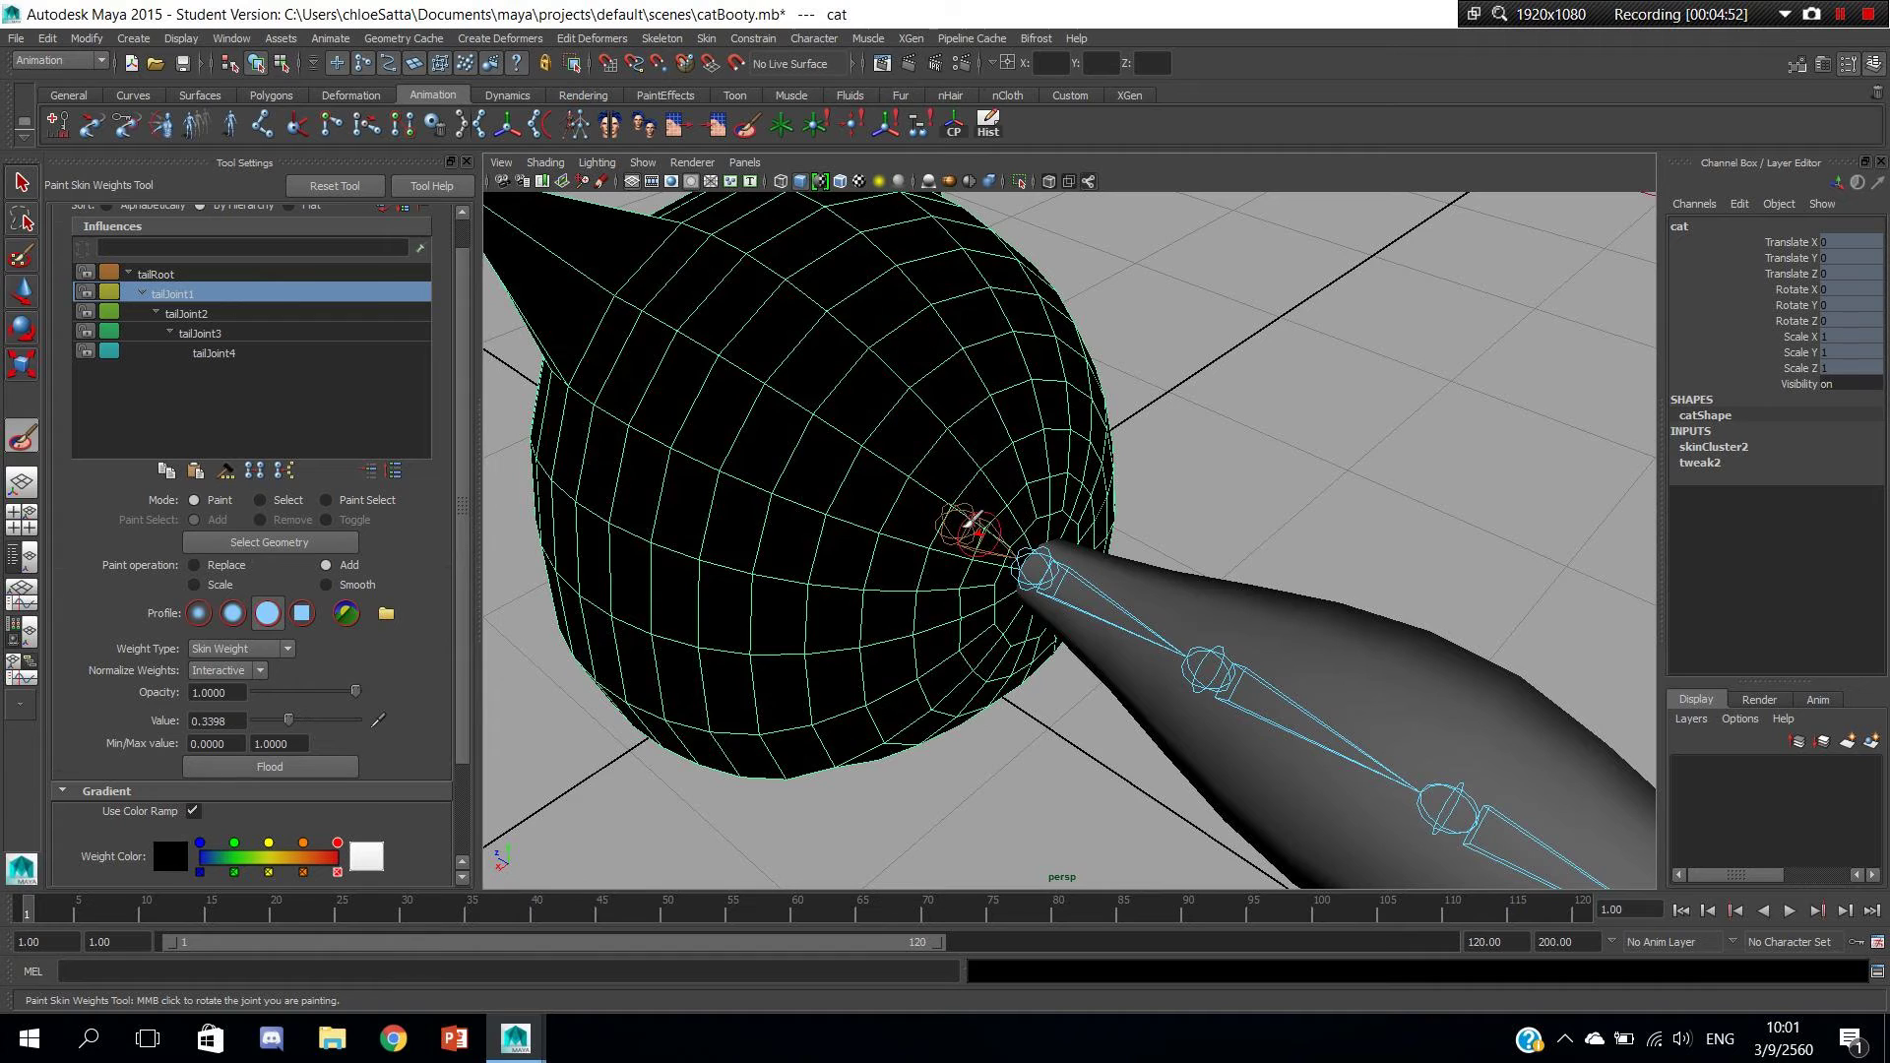
Choose tailJoint1 as the paint influence and set the Add value to 0.1.
left_click_drag(1071, 556, 1044, 552, "alt")
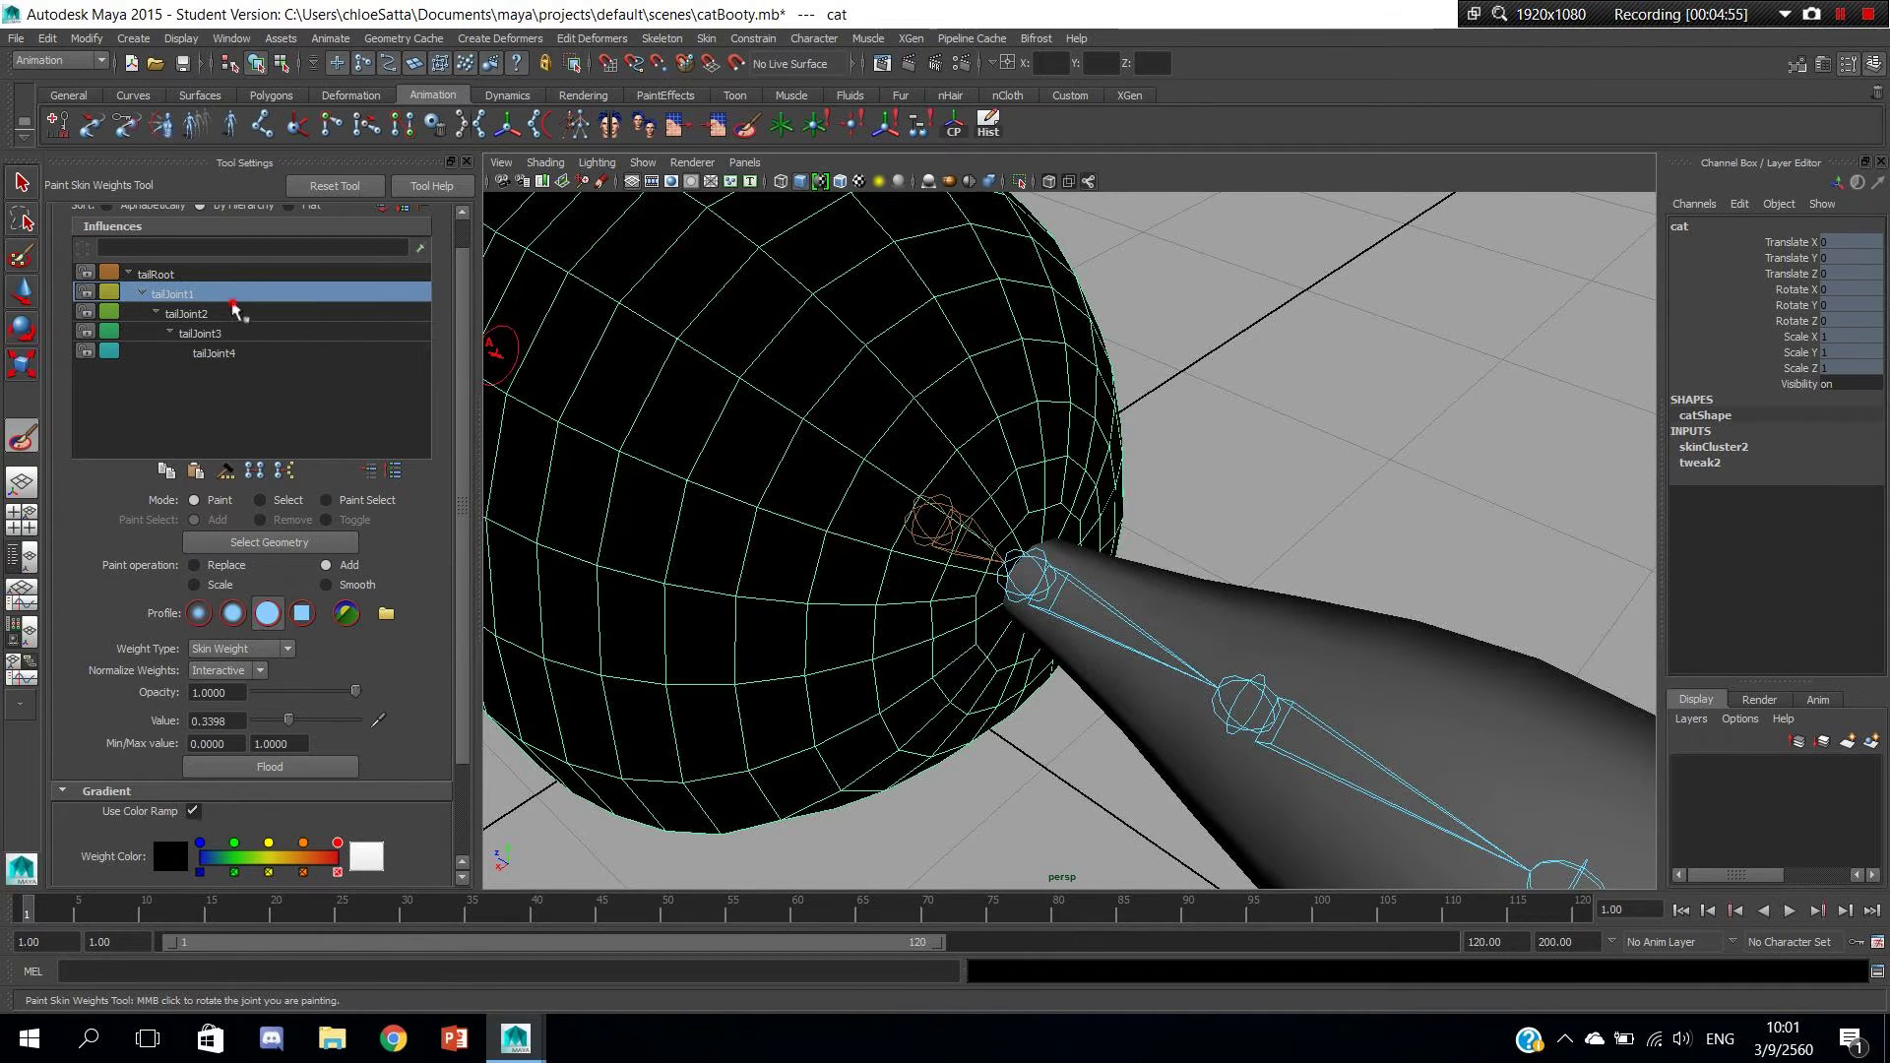
left_click(221, 312)
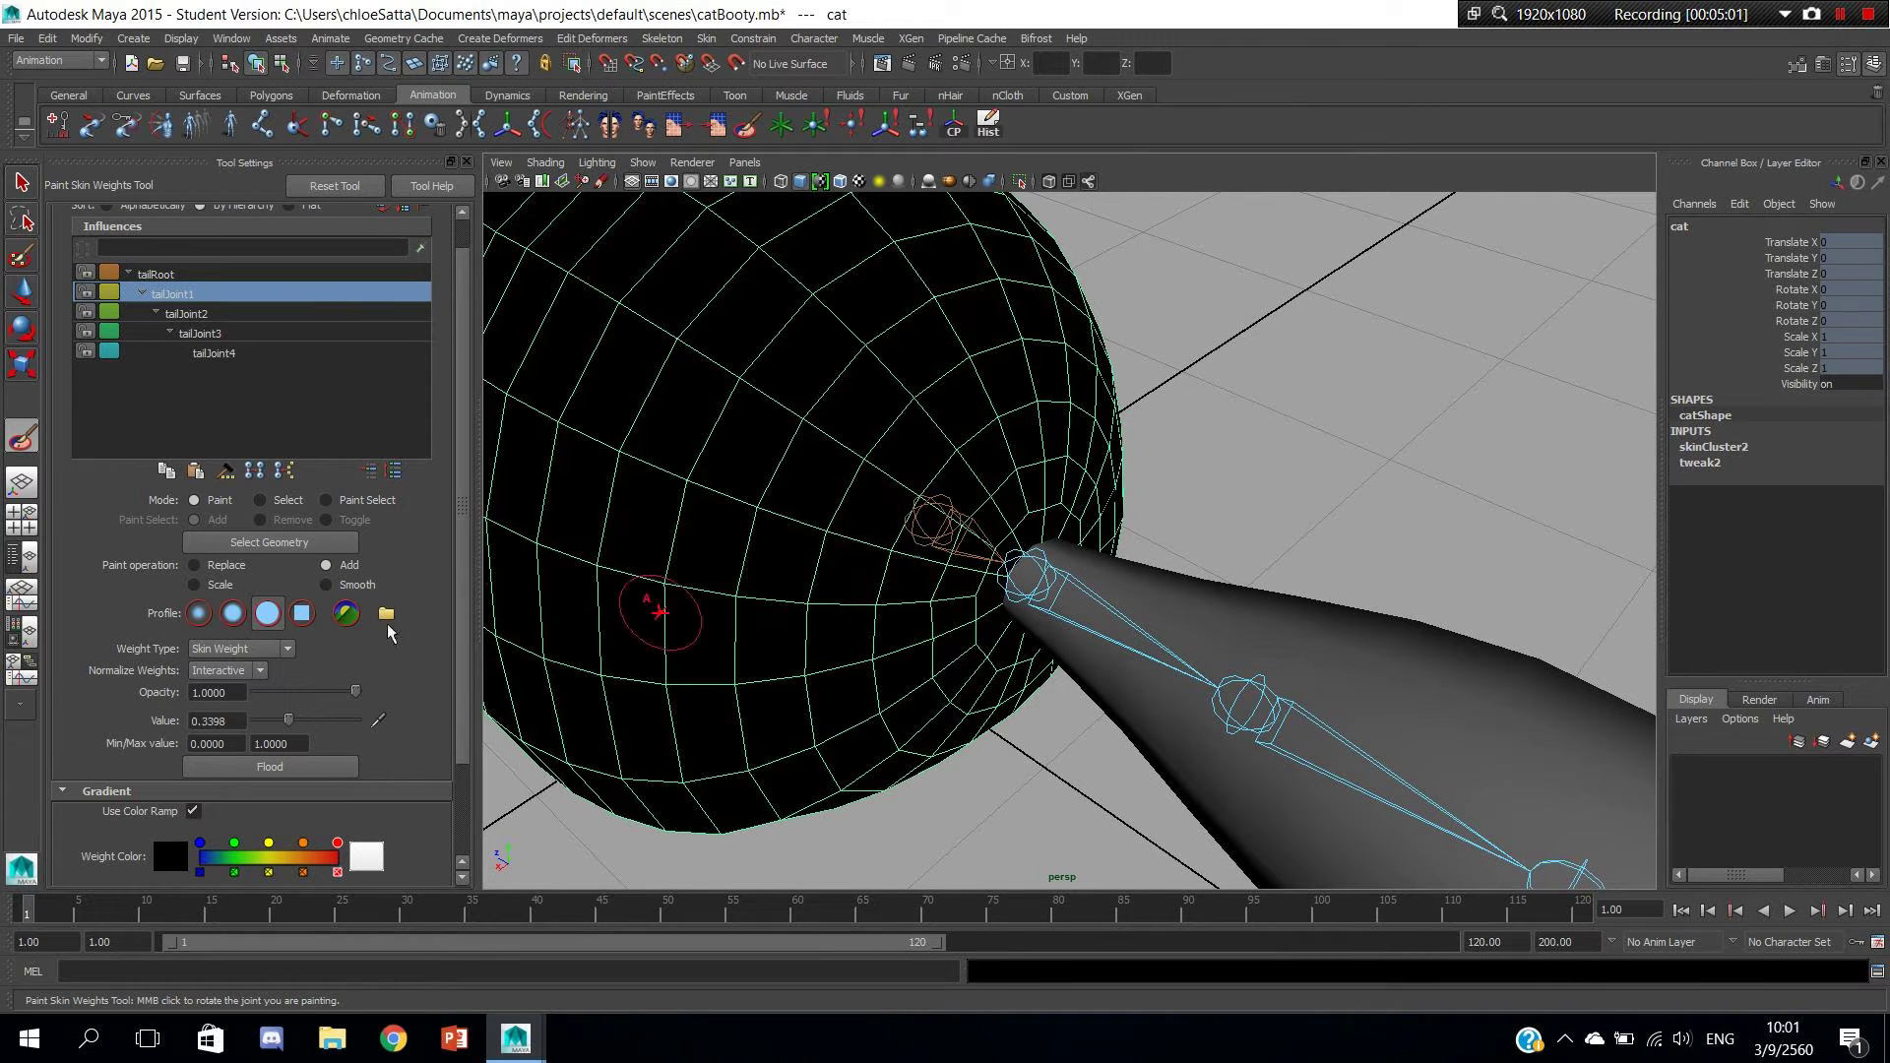
left_click_drag(288, 720, 275, 720)
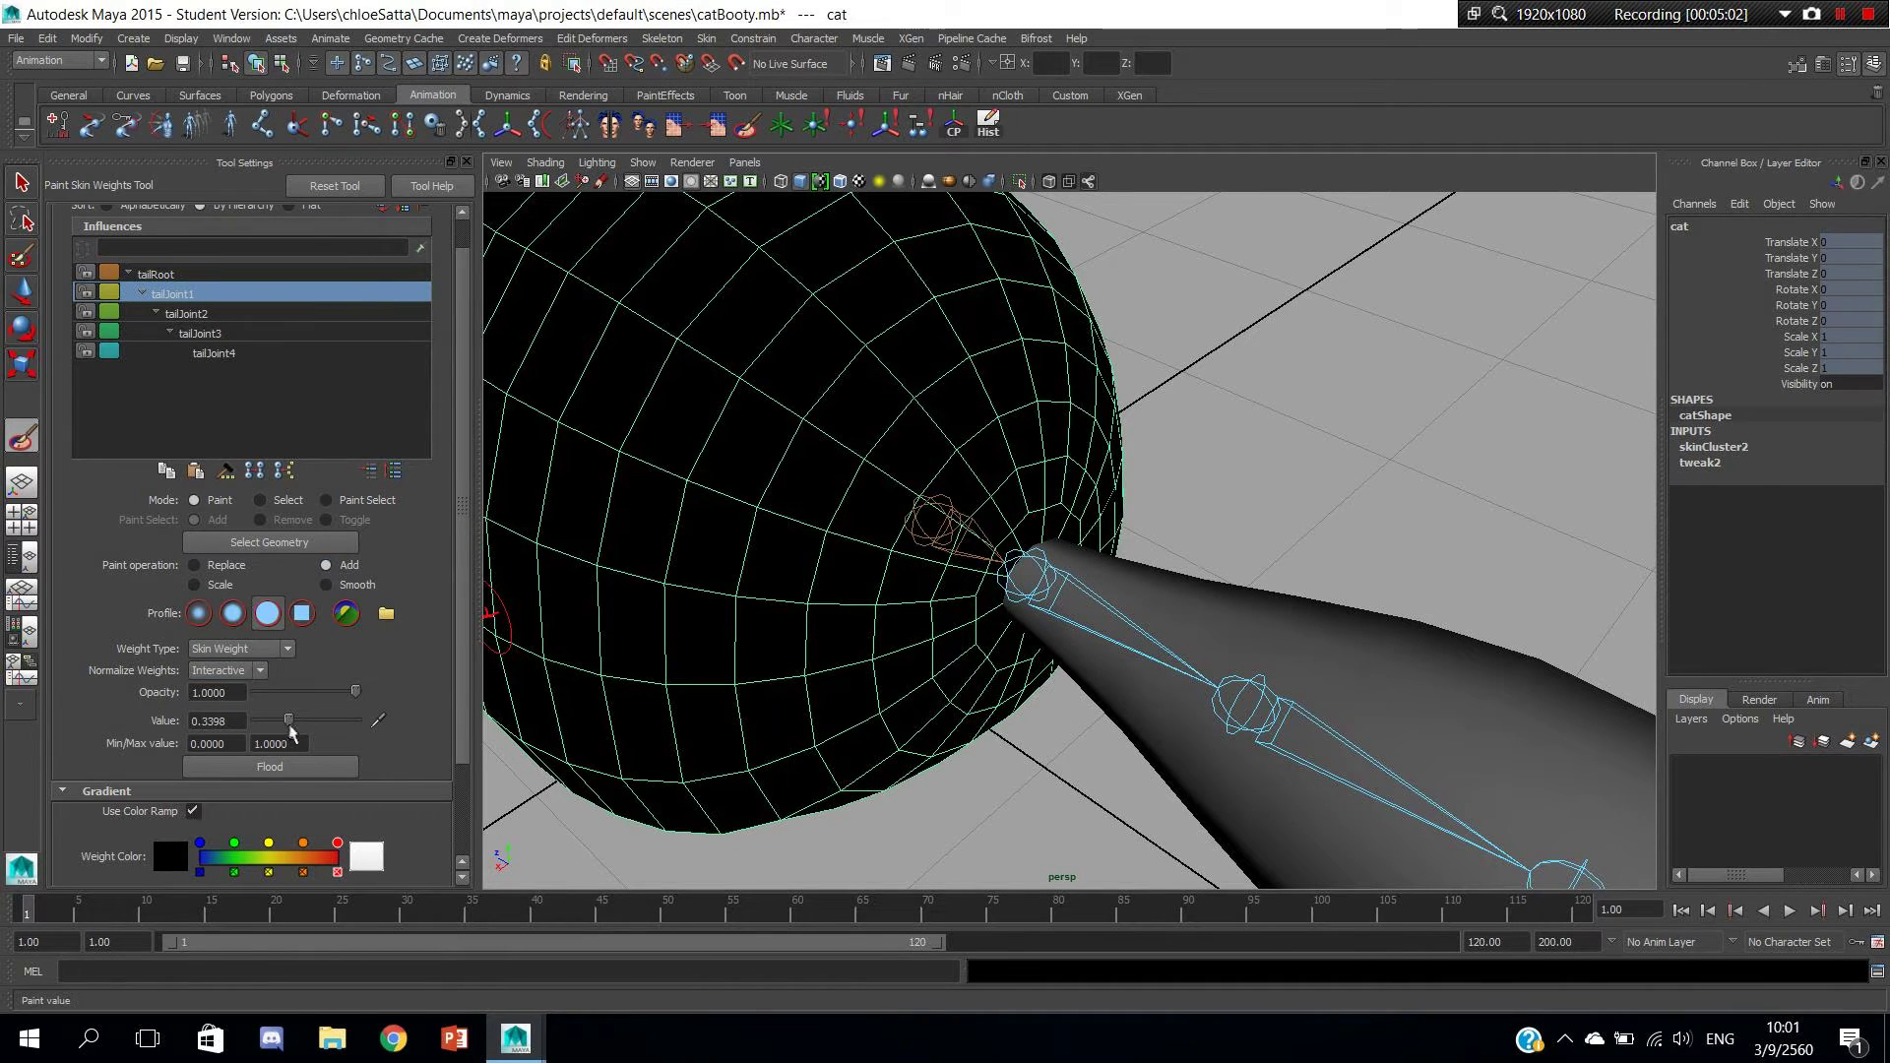
double_click(234, 721)
type("0.1")
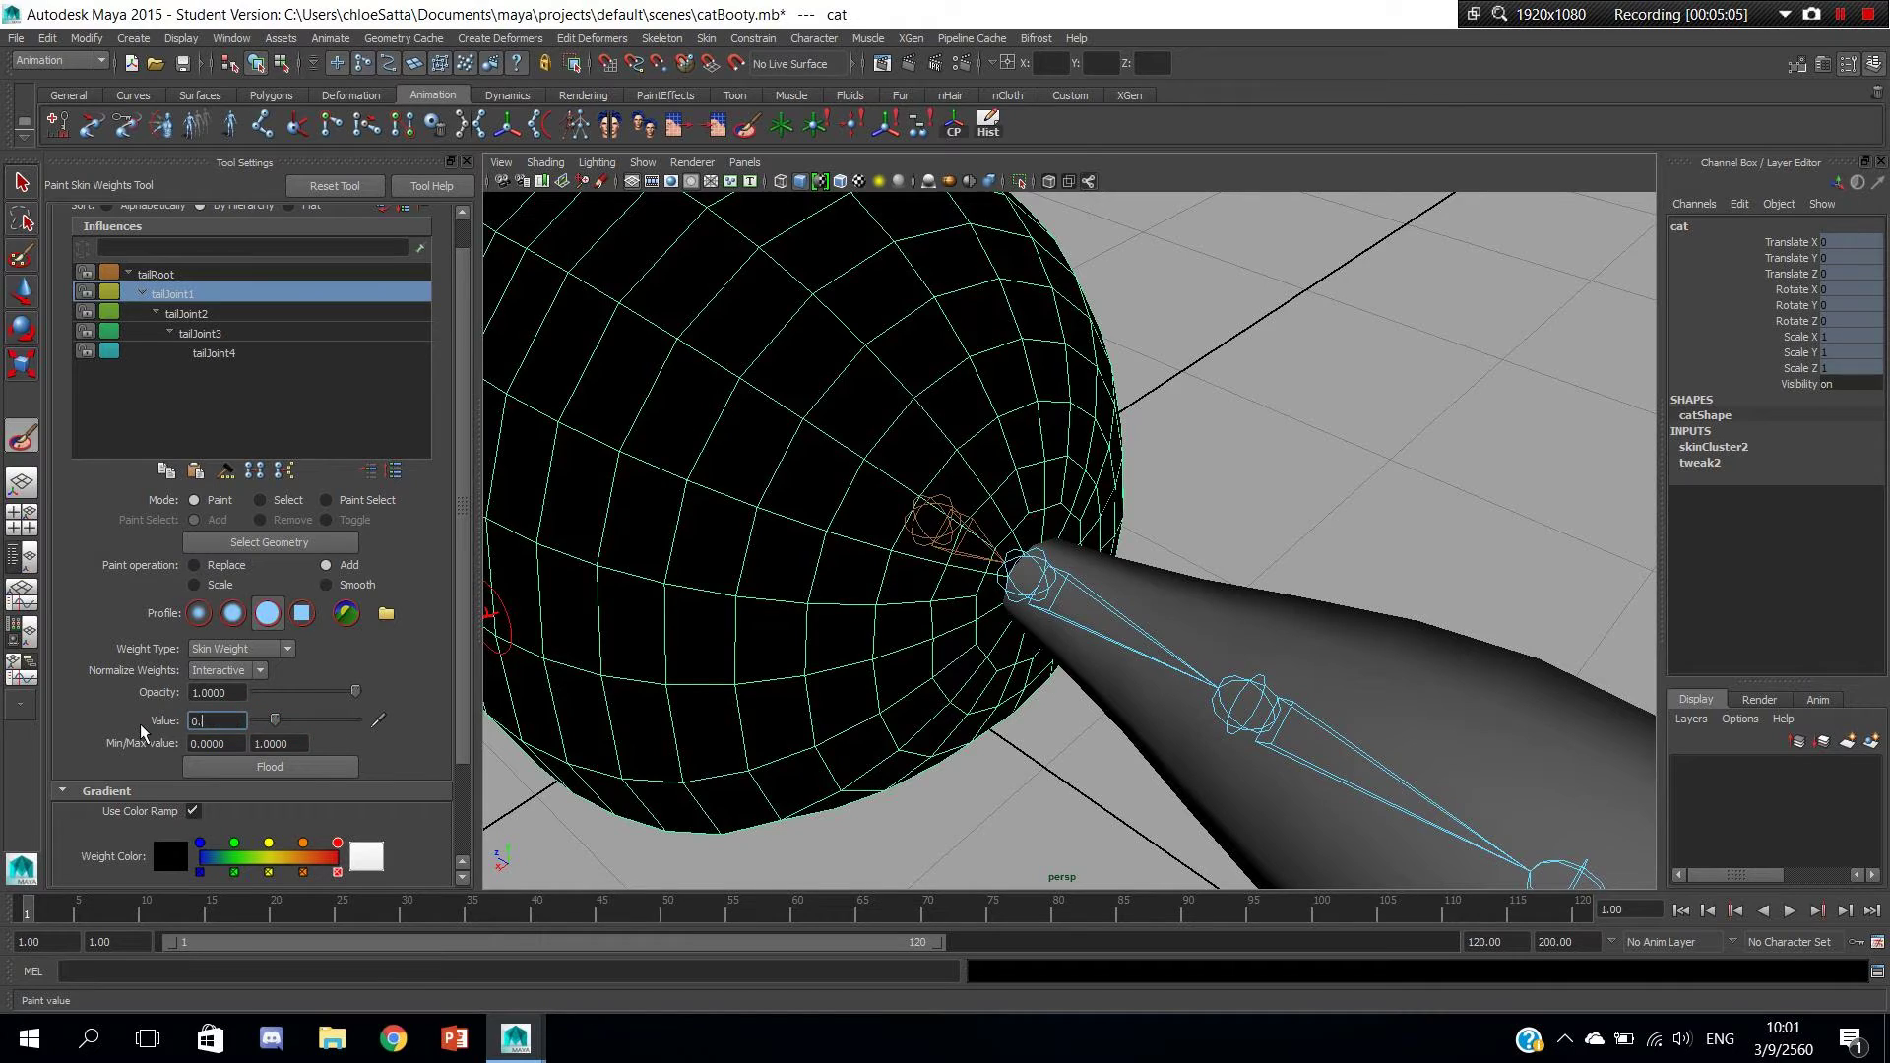
key("Return")
Paint tailJoint1 weight in a ring around the tail base, checking it in greyscale.
mouse_move(837, 552)
left_mouse_down("alt")
mouse_move(922, 496)
mouse_move(901, 482)
left_mouse_up("alt")
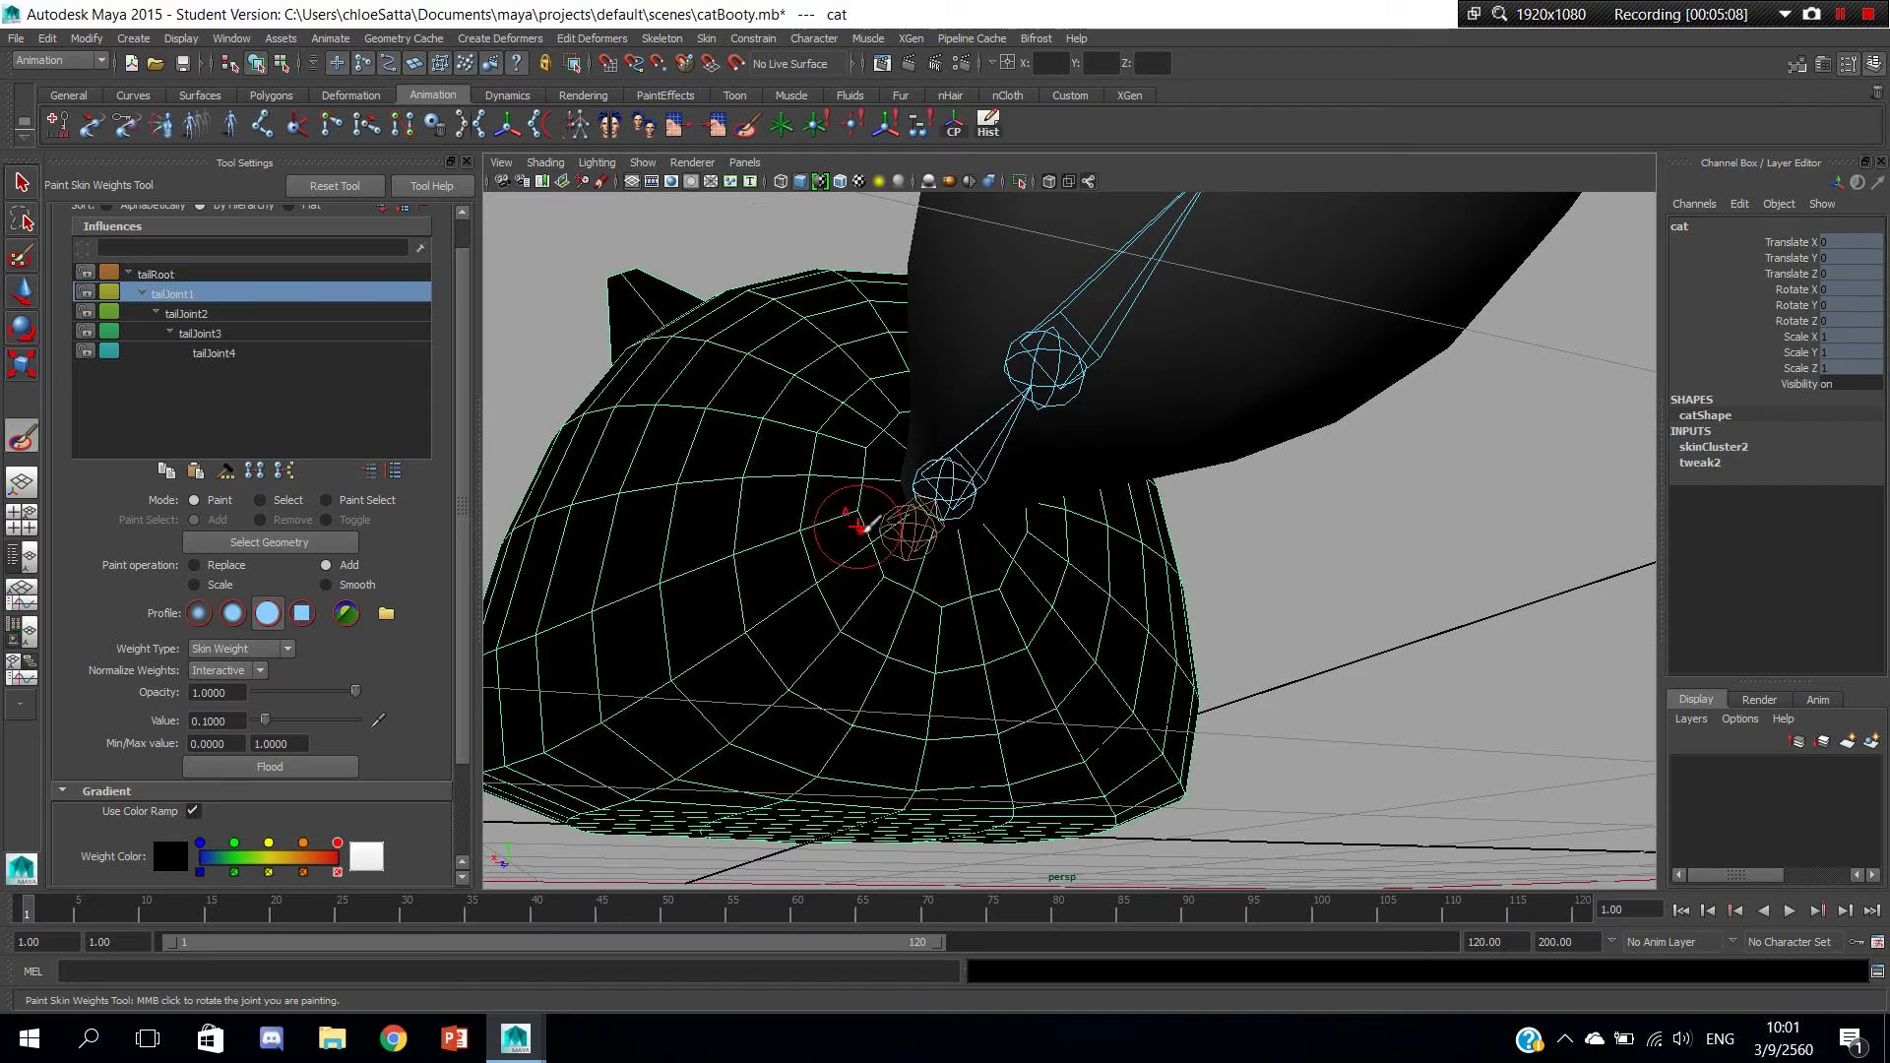
mouse_move(876, 552)
left_mouse_down()
mouse_move(1019, 507)
mouse_move(947, 596)
mouse_move(1014, 401)
mouse_move(1014, 424)
mouse_move(1042, 386)
mouse_move(882, 414)
left_mouse_up()
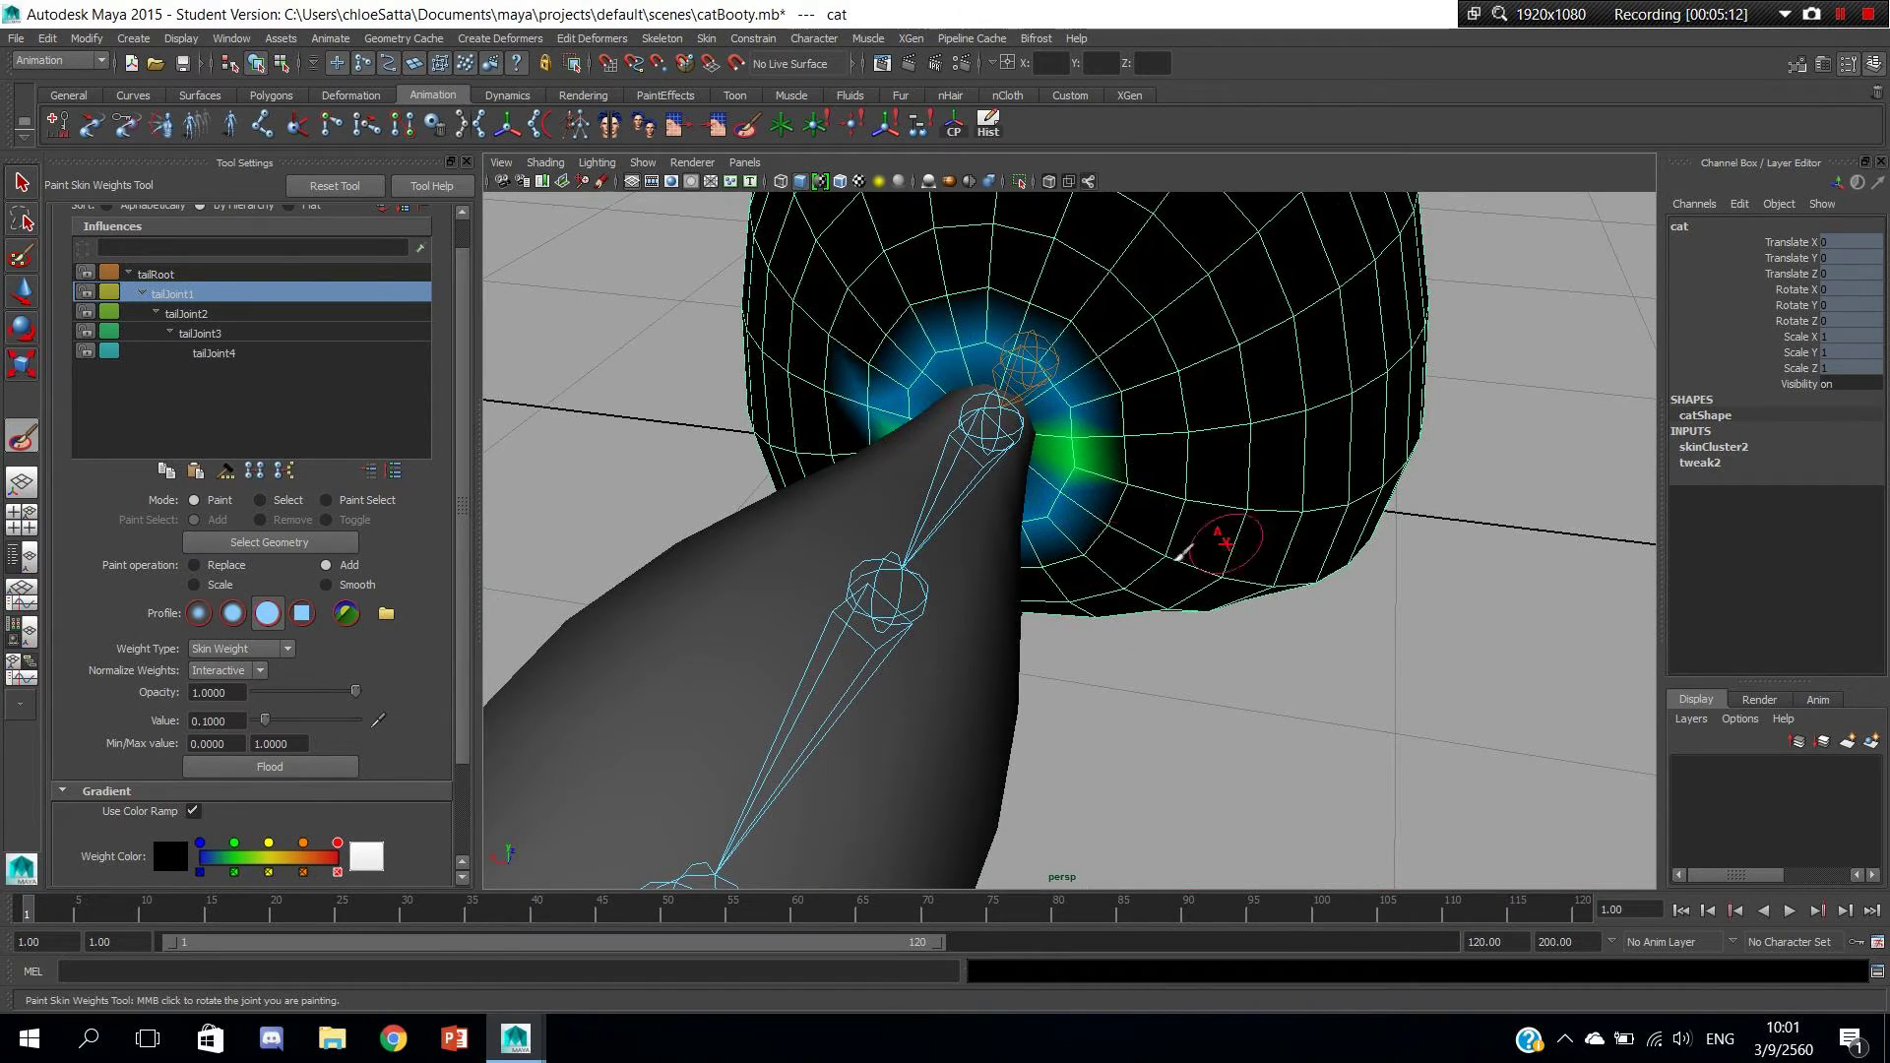
mouse_move(1224, 541)
left_mouse_down("alt")
mouse_move(831, 591)
mouse_move(814, 630)
left_mouse_up("alt")
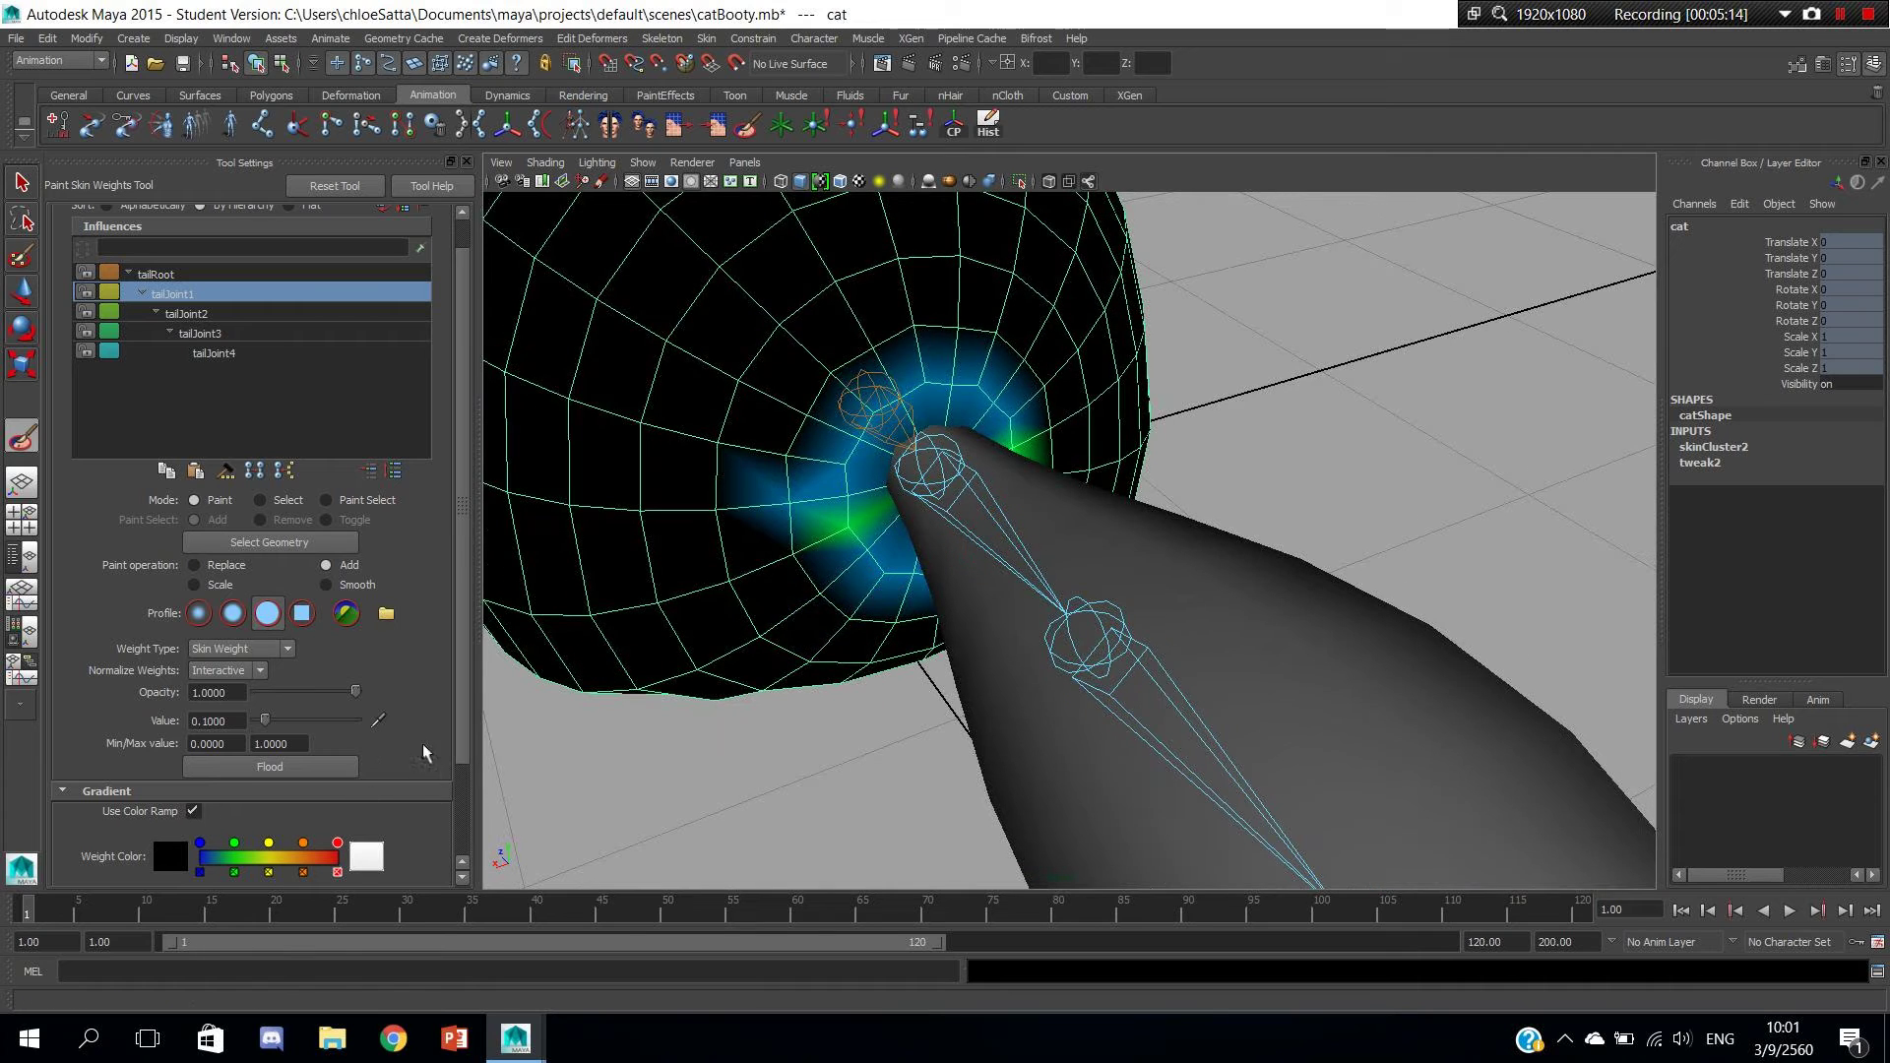
left_click(194, 811)
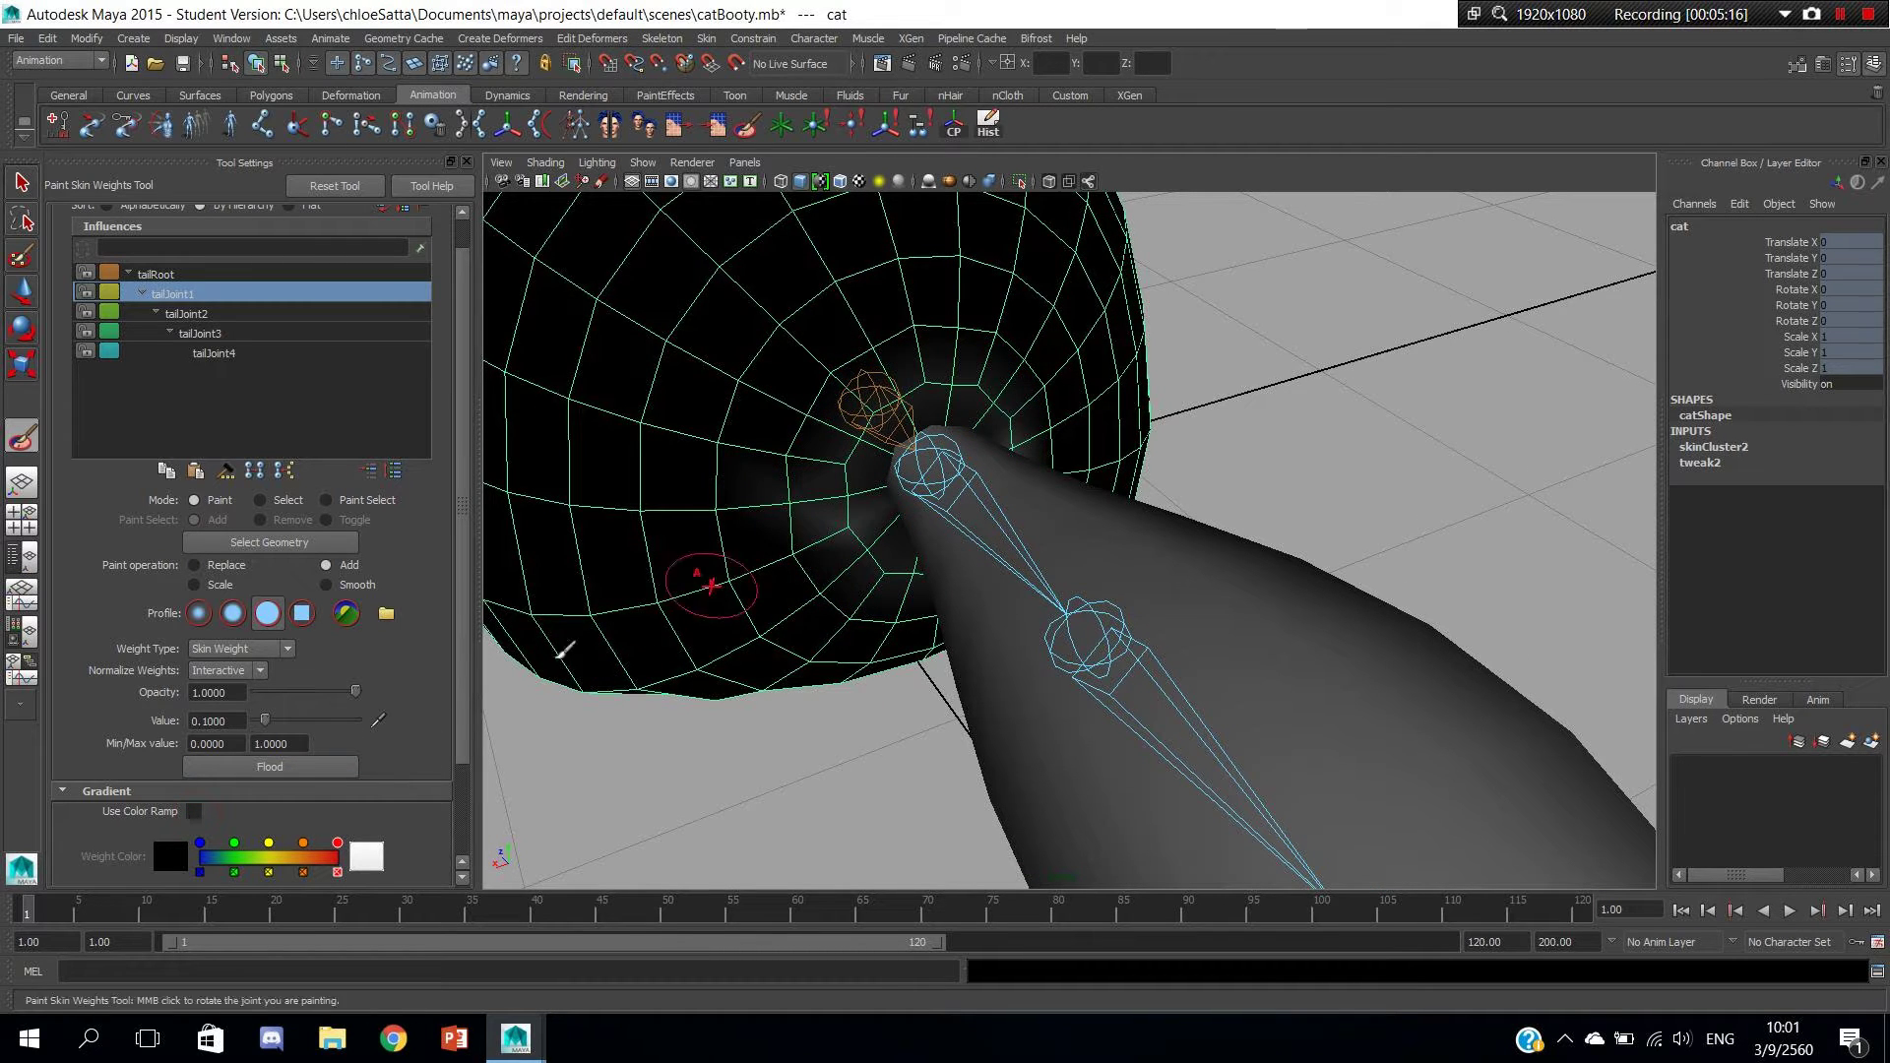
left_click(193, 812)
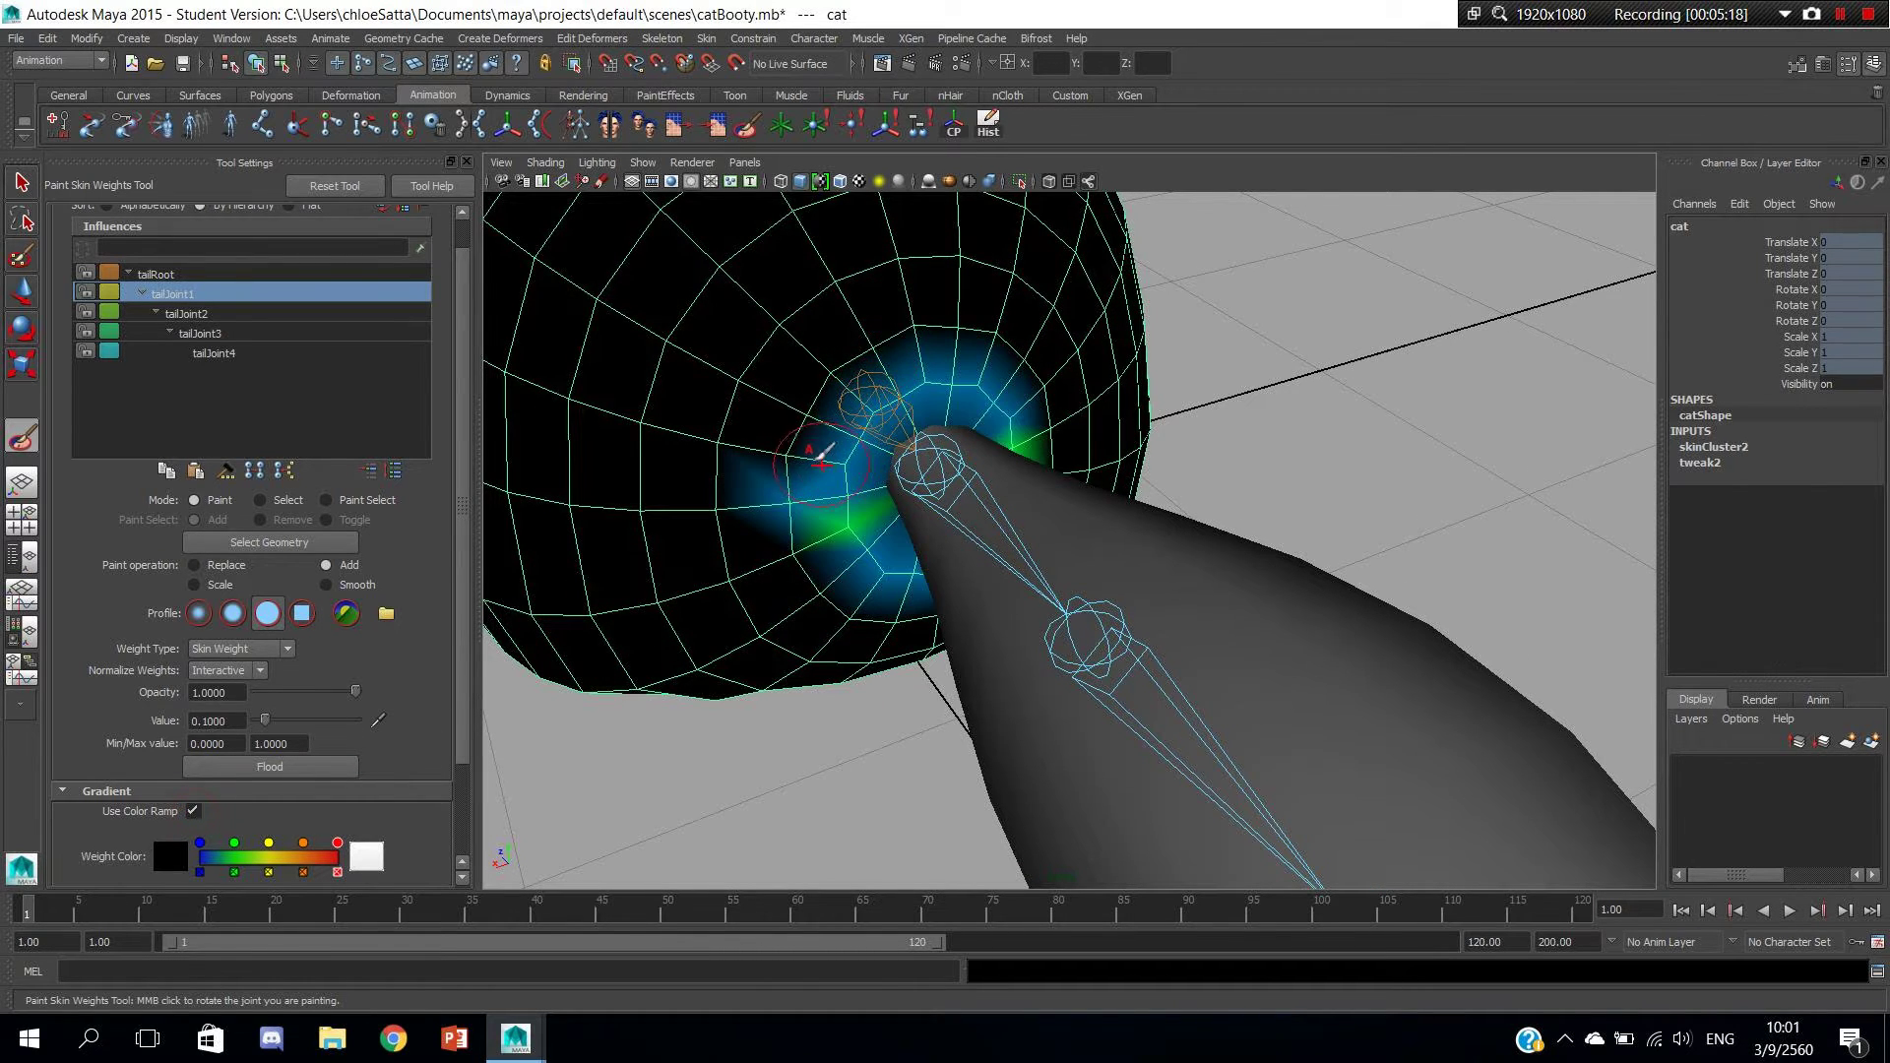
mouse_move(822, 455)
left_mouse_down()
mouse_move(1013, 401)
mouse_move(928, 367)
mouse_move(1034, 342)
mouse_move(1122, 413)
mouse_move(1068, 566)
mouse_move(1088, 606)
left_mouse_up()
mouse_move(874, 627)
left_mouse_down()
mouse_move(837, 561)
mouse_move(1029, 625)
left_mouse_up()
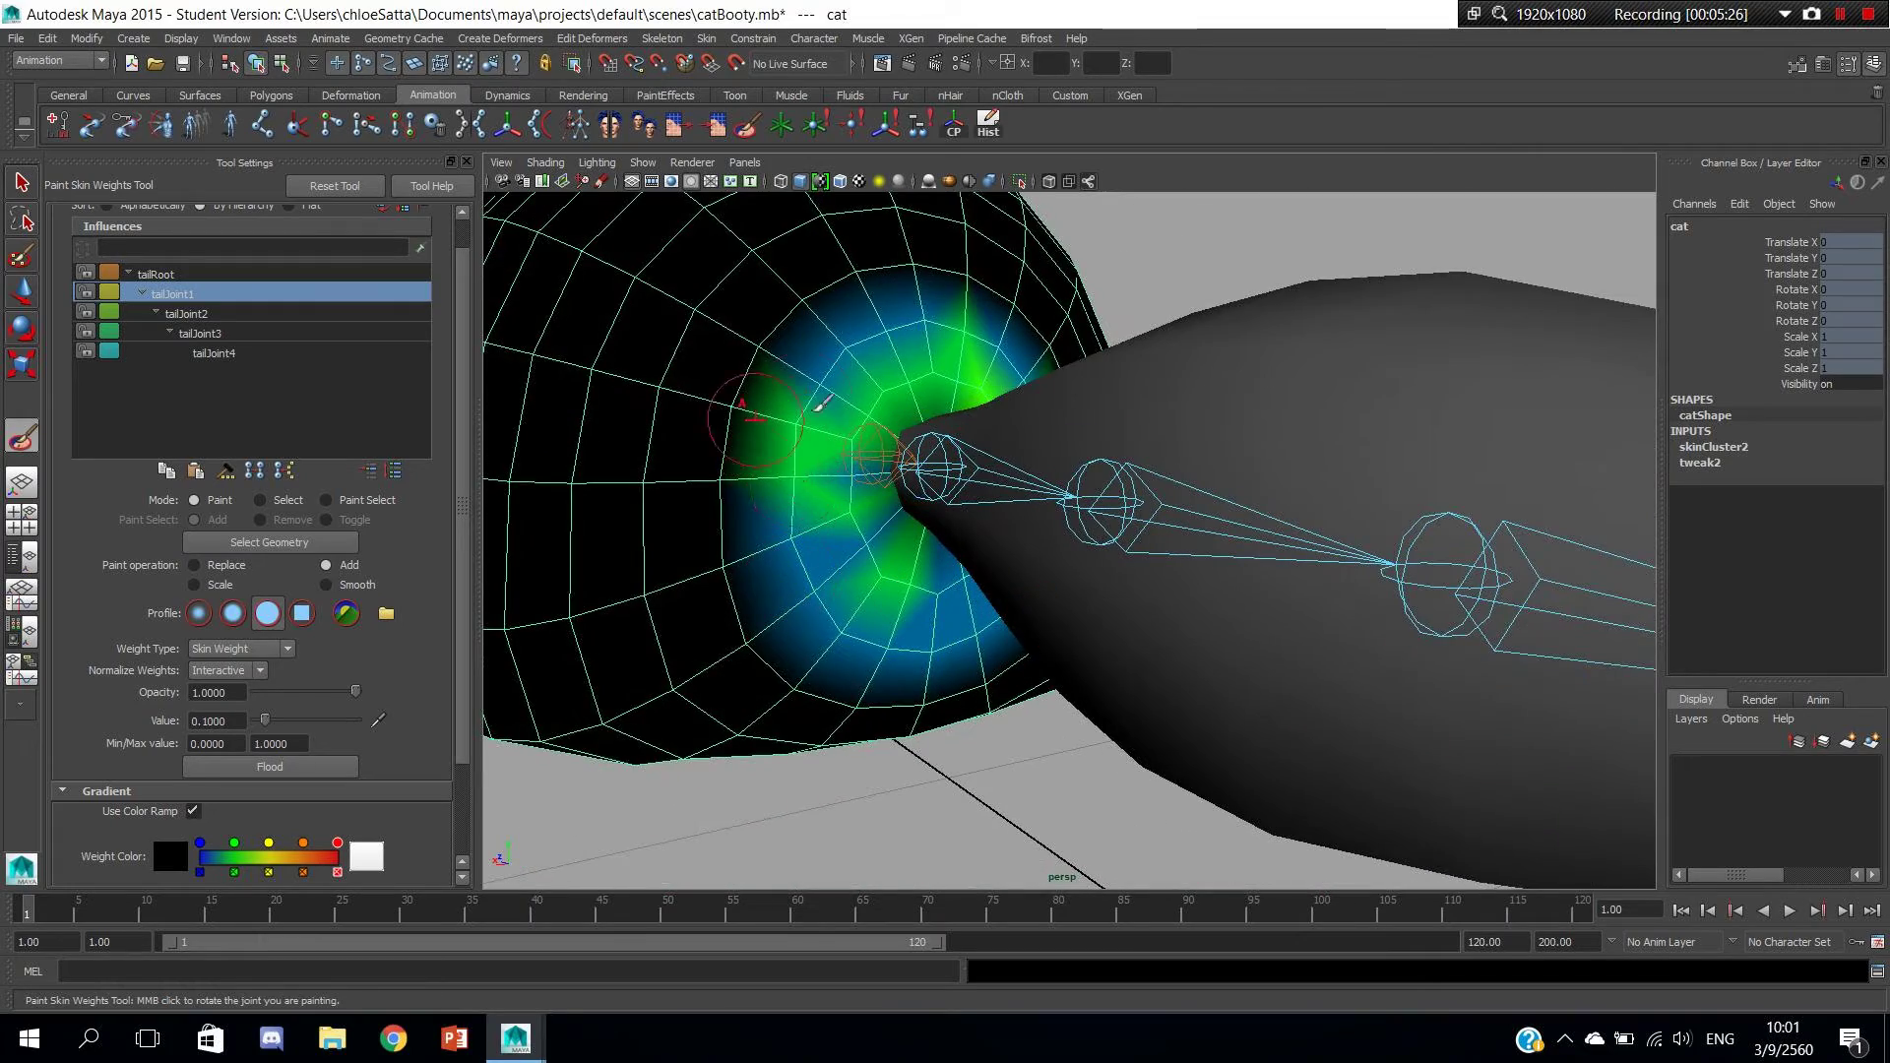
mouse_move(773, 533)
left_mouse_down("alt")
mouse_move(827, 561)
mouse_move(812, 554)
left_mouse_up("alt")
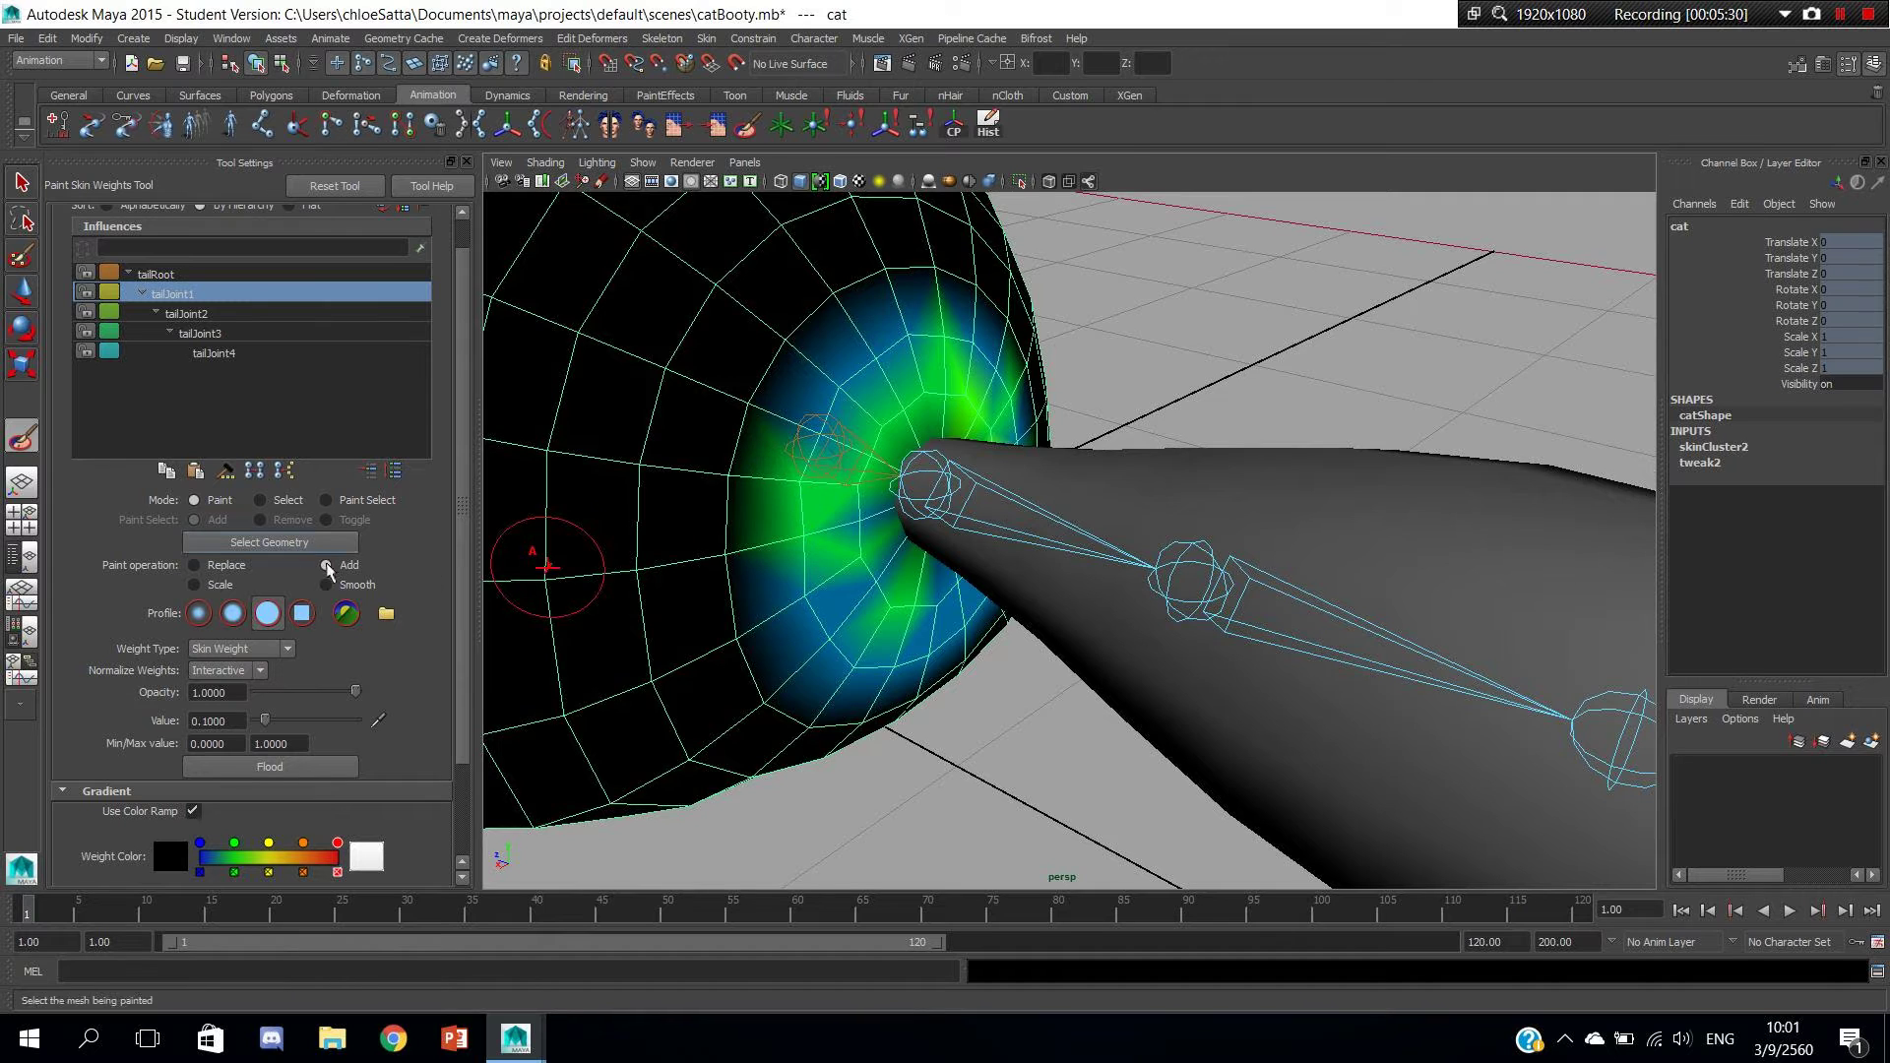
Switch to Smooth and blend the tailJoint1 weights around the tail base toward blue.
left_click(340, 584)
left_click_drag(812, 536, 958, 371)
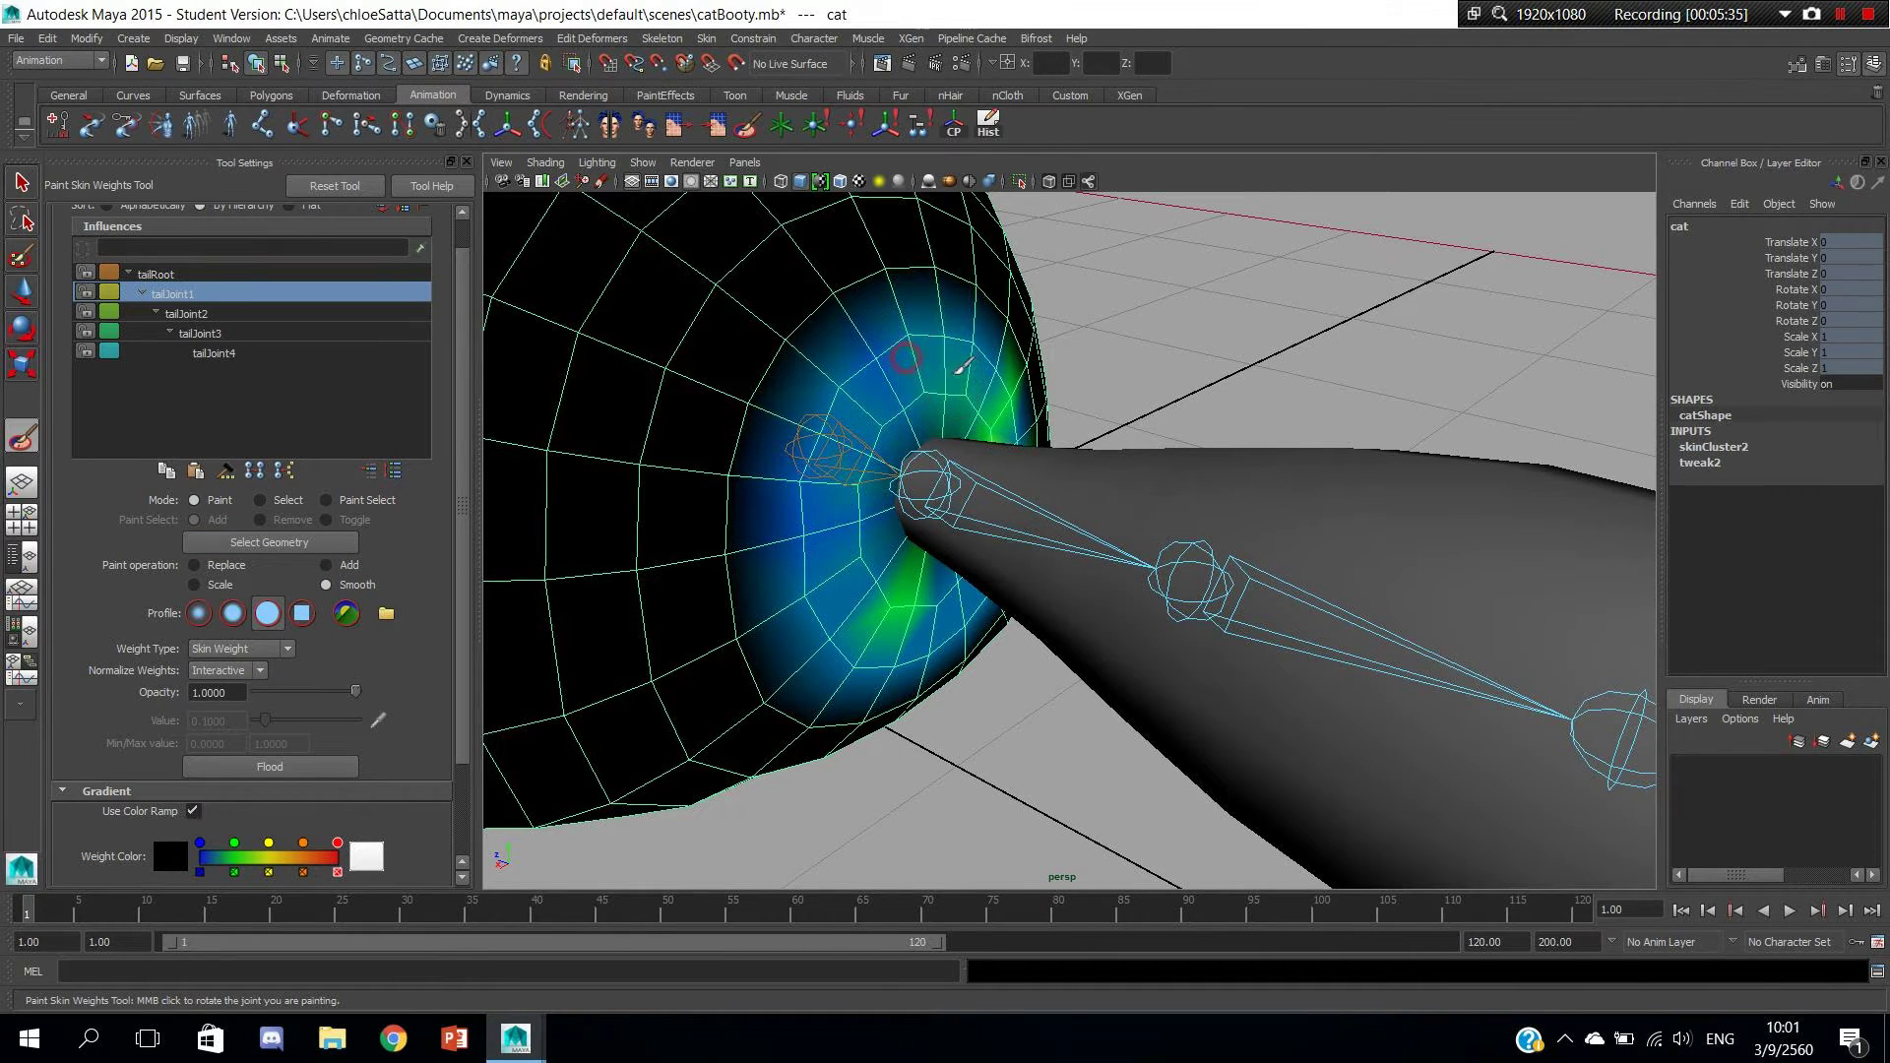
left_click_drag(910, 484, 862, 527, "alt")
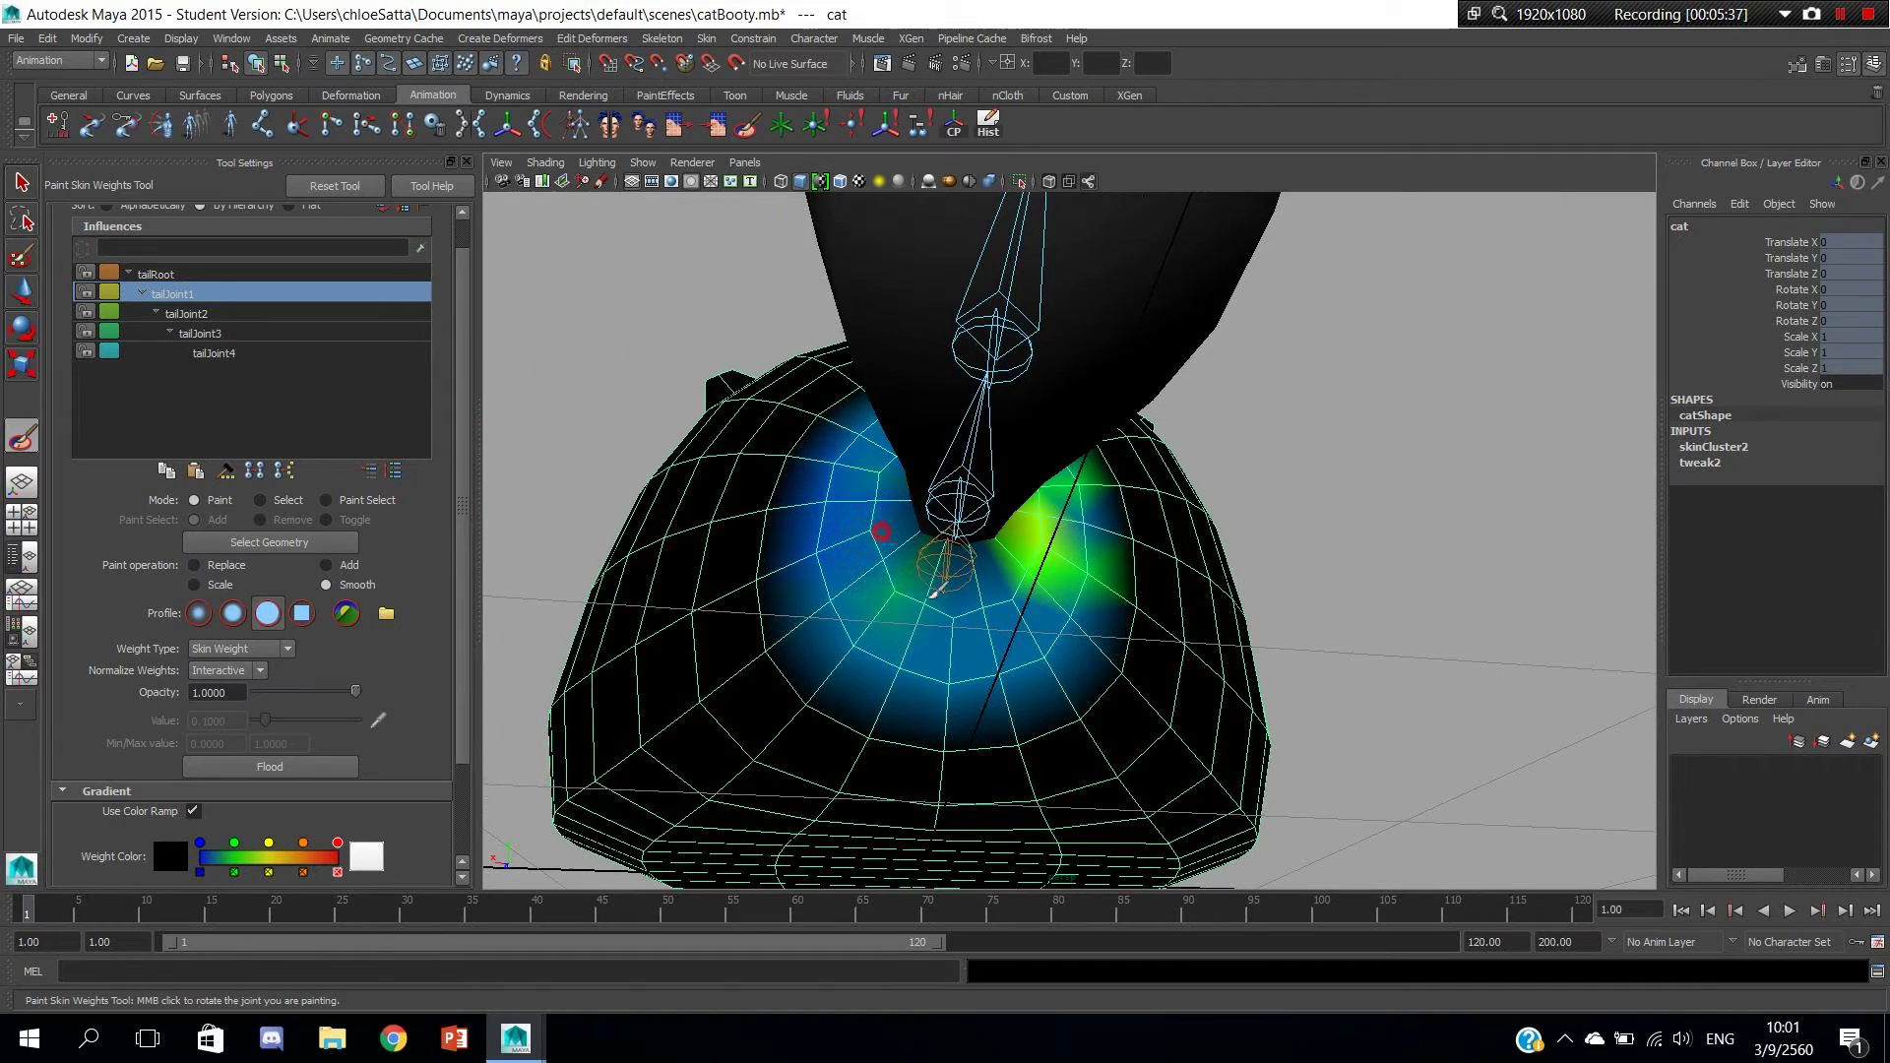
left_click_drag(1020, 540, 1120, 456)
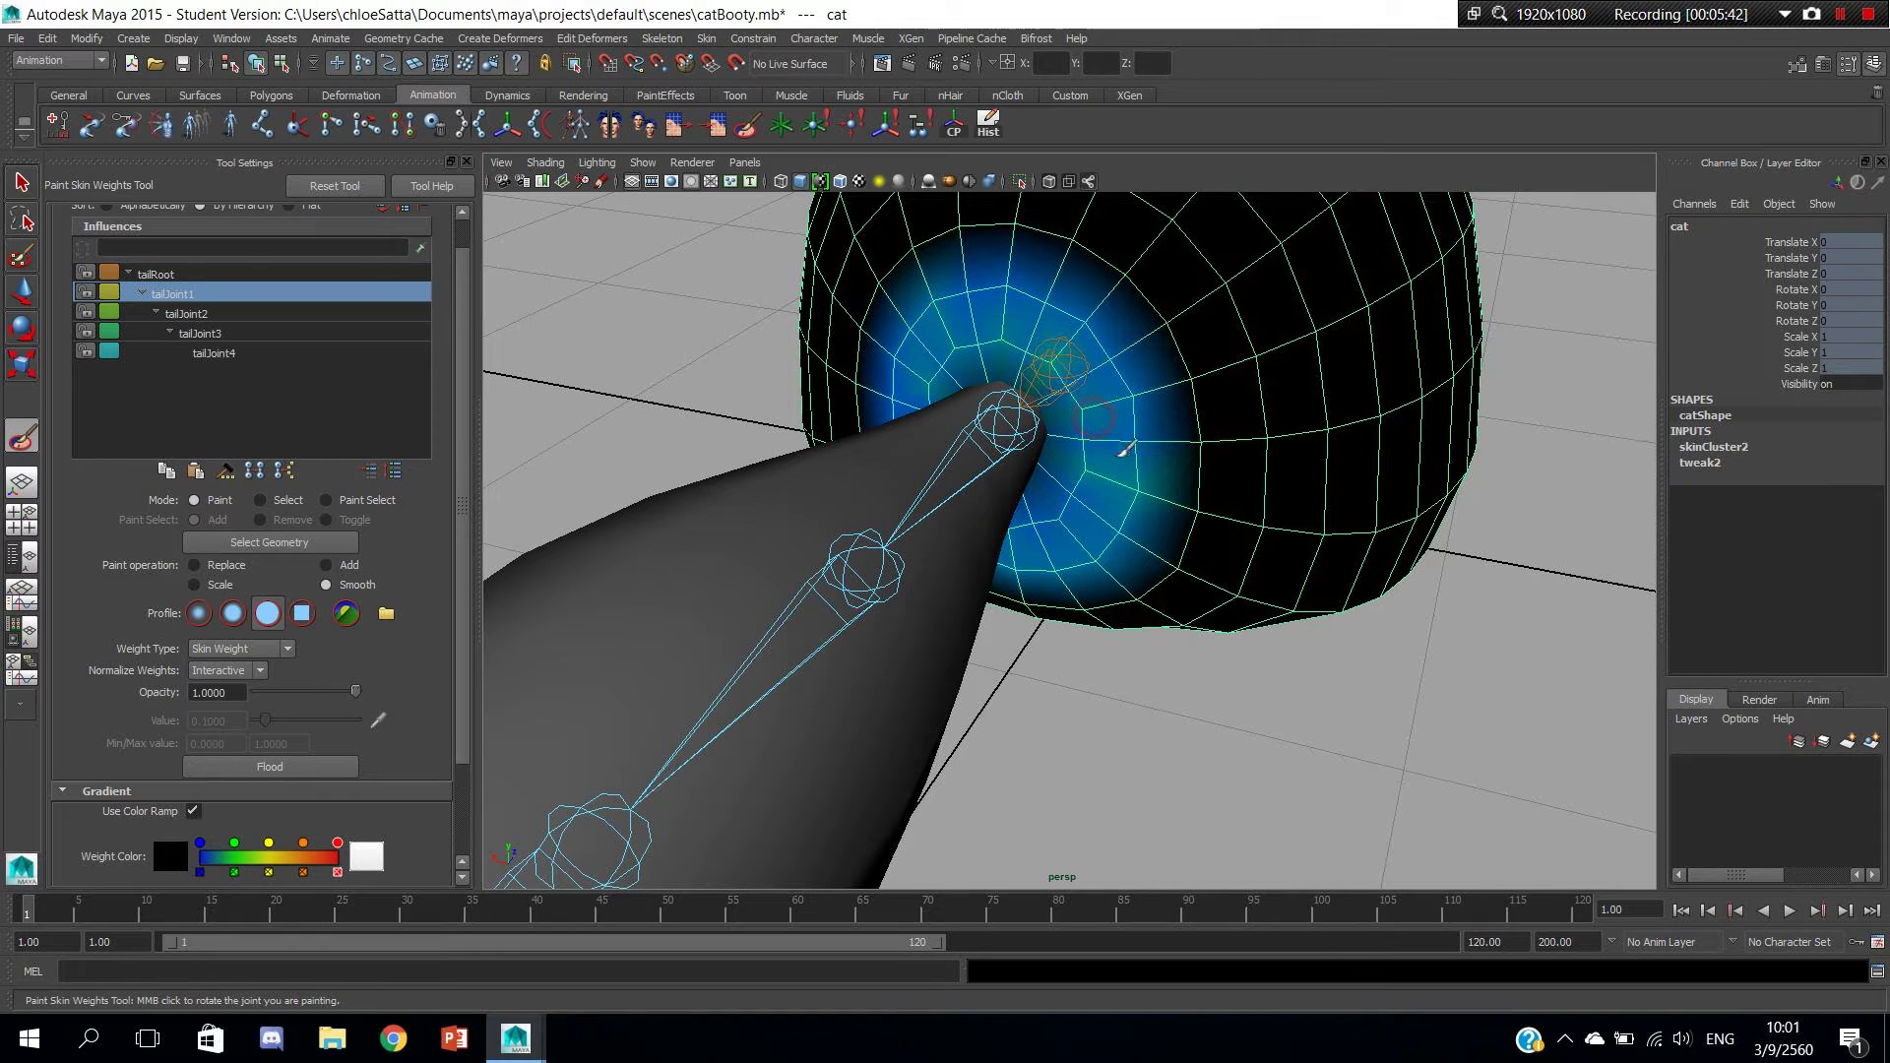
mouse_move(1034, 387)
left_mouse_down("alt")
mouse_move(985, 394)
mouse_move(1004, 362)
left_mouse_up("alt")
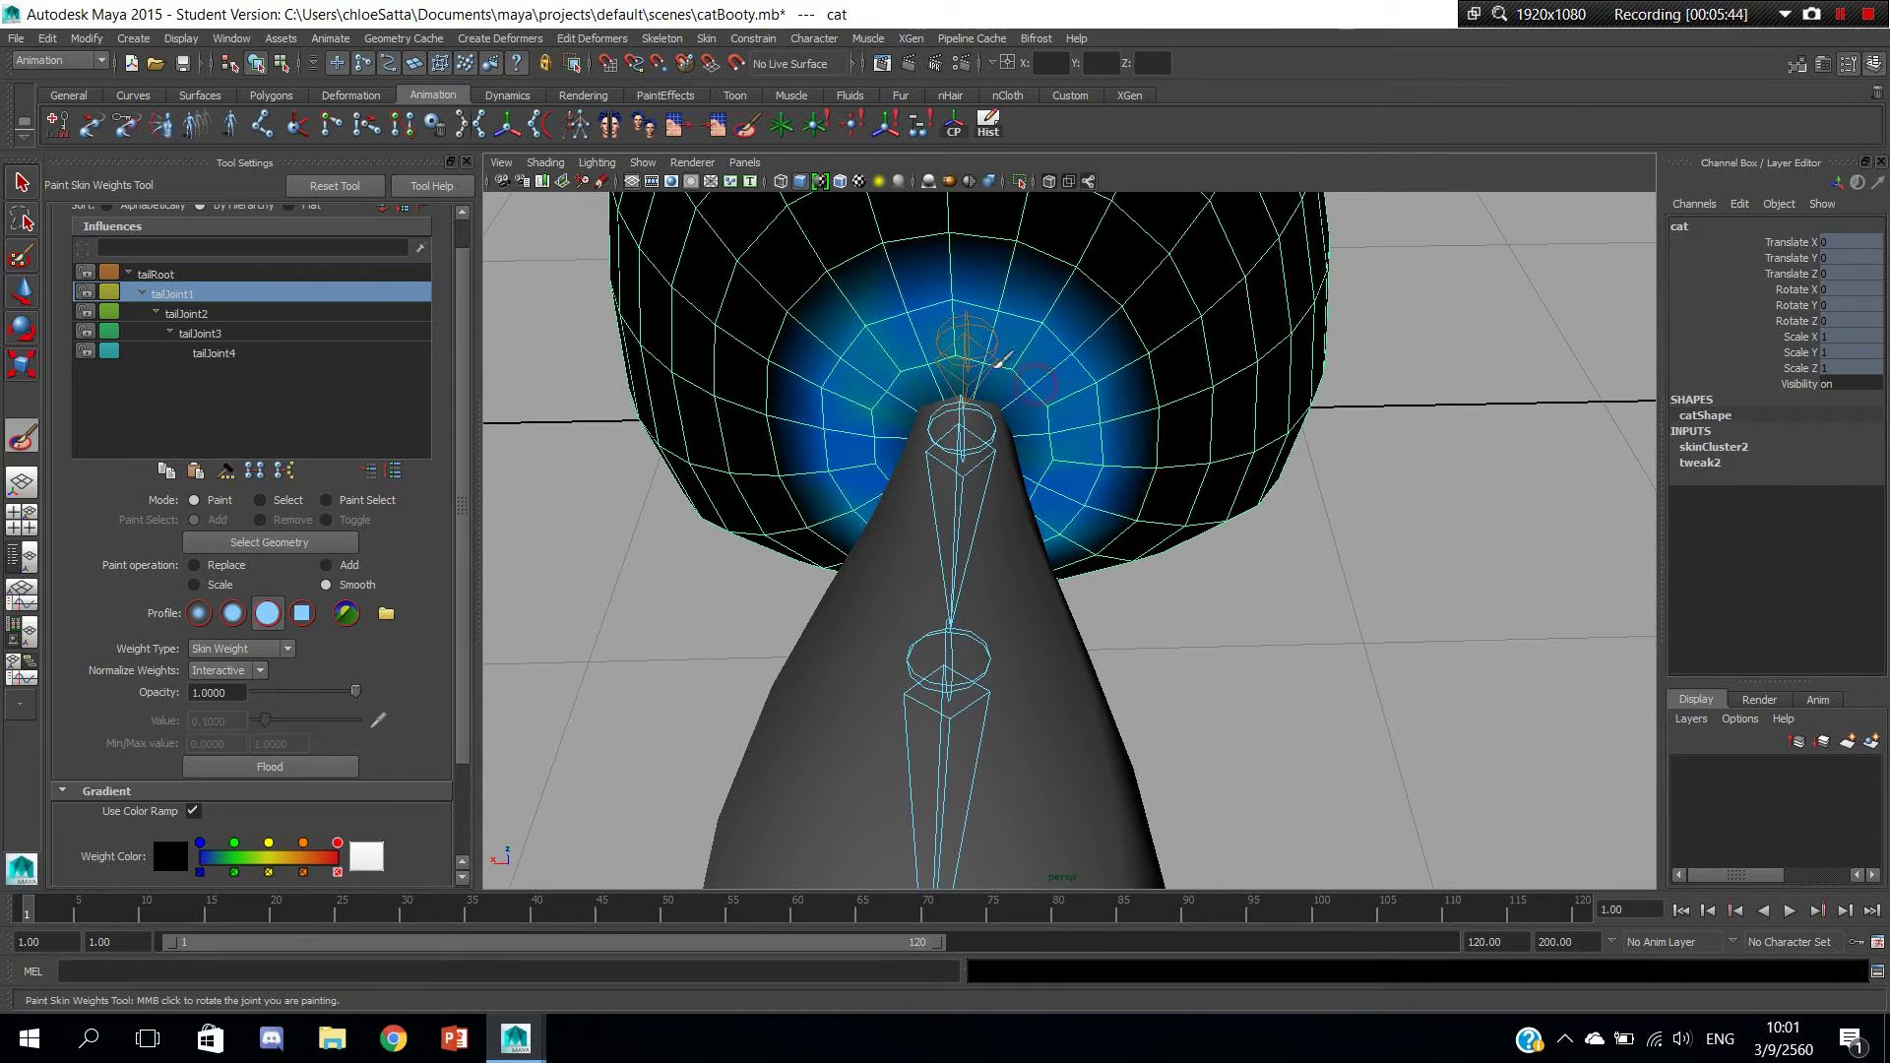
mouse_move(884, 341)
left_mouse_down("alt")
mouse_move(904, 504)
mouse_move(925, 354)
mouse_move(930, 492)
left_mouse_up("alt")
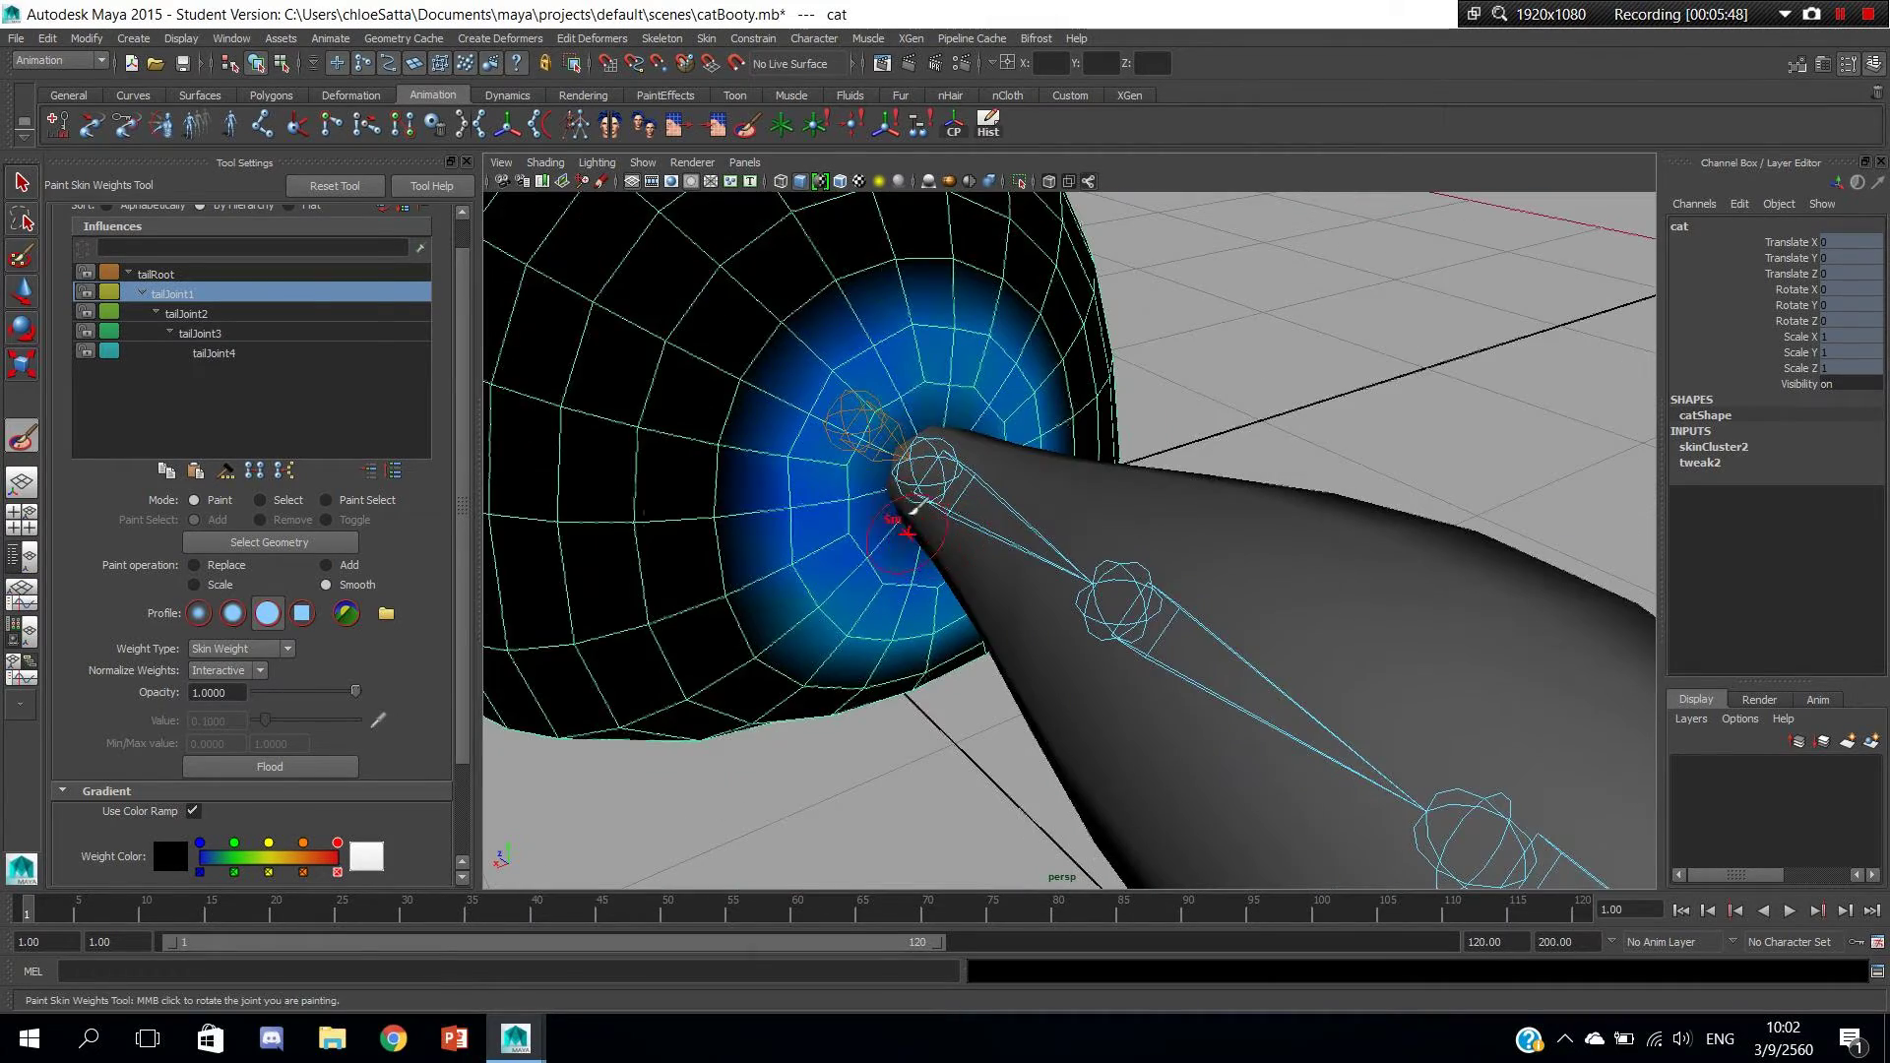
Toggle the greyscale weight display and orbit around the tail to check the falloff.
left_click(194, 811)
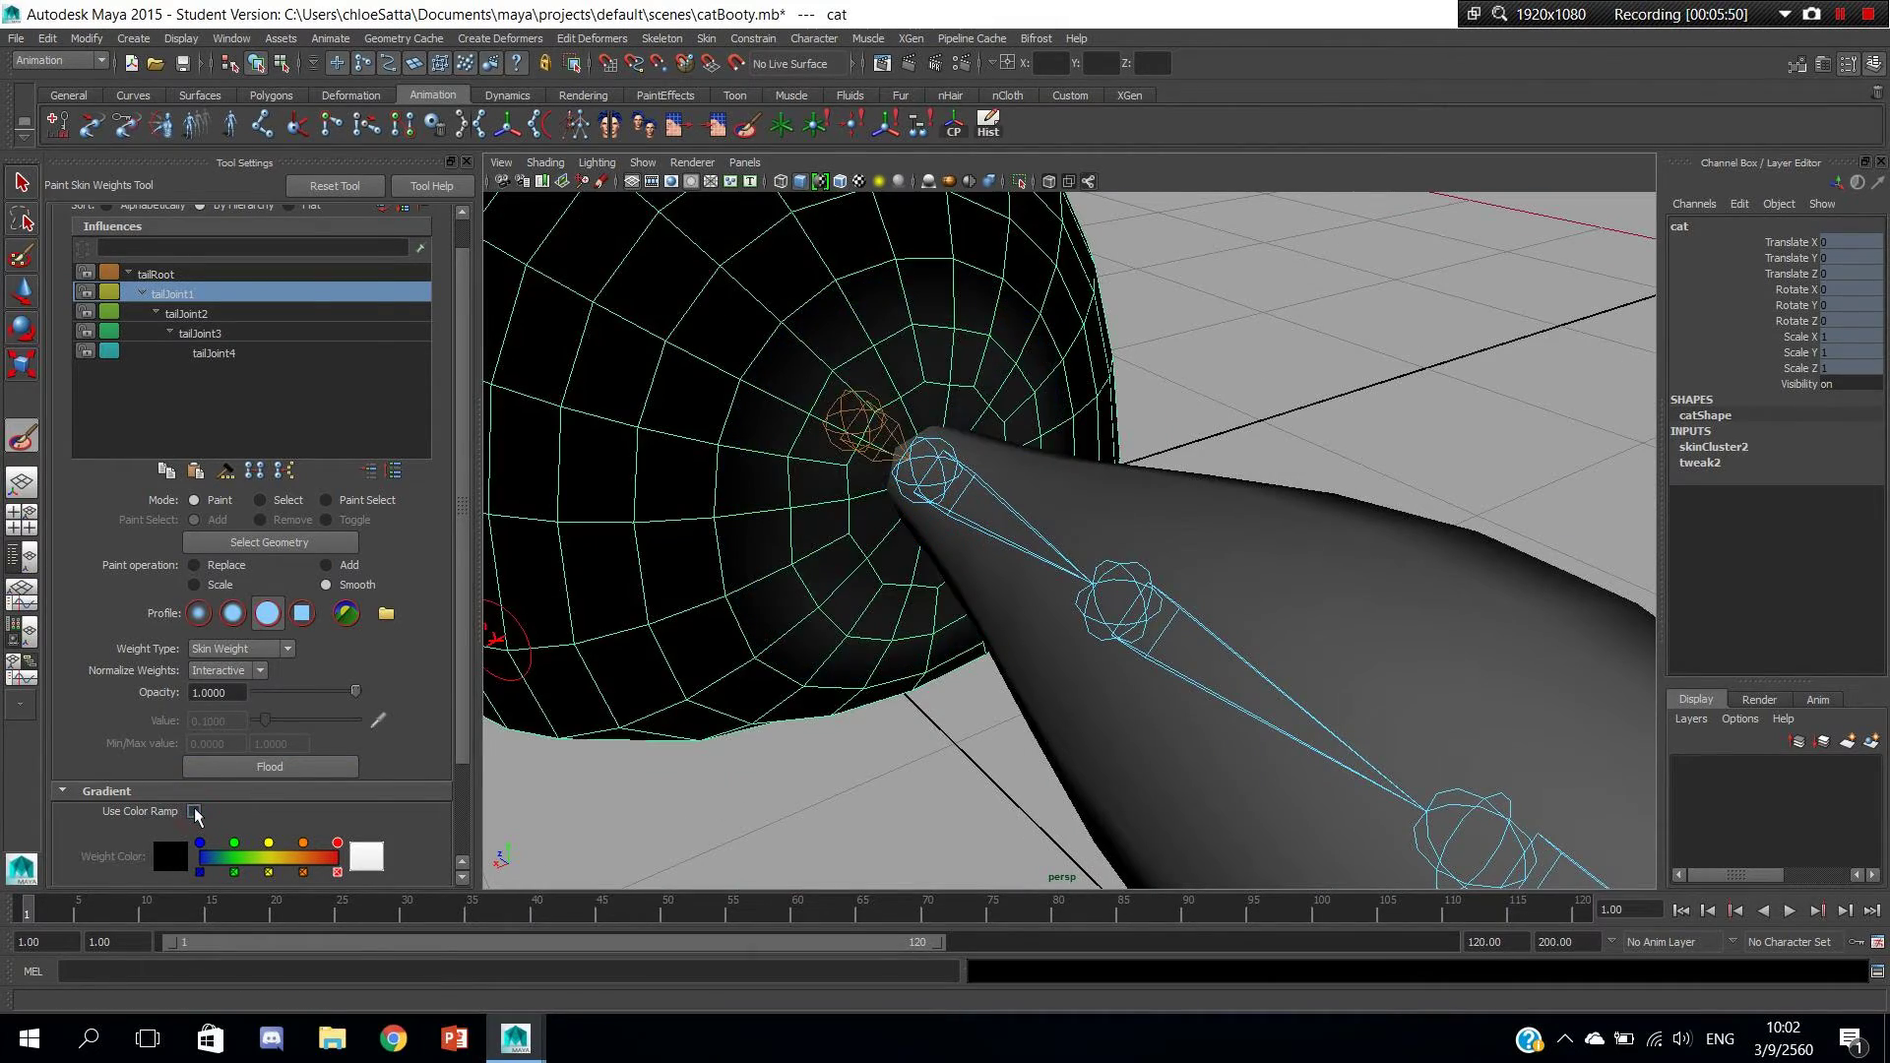
left_click(195, 813)
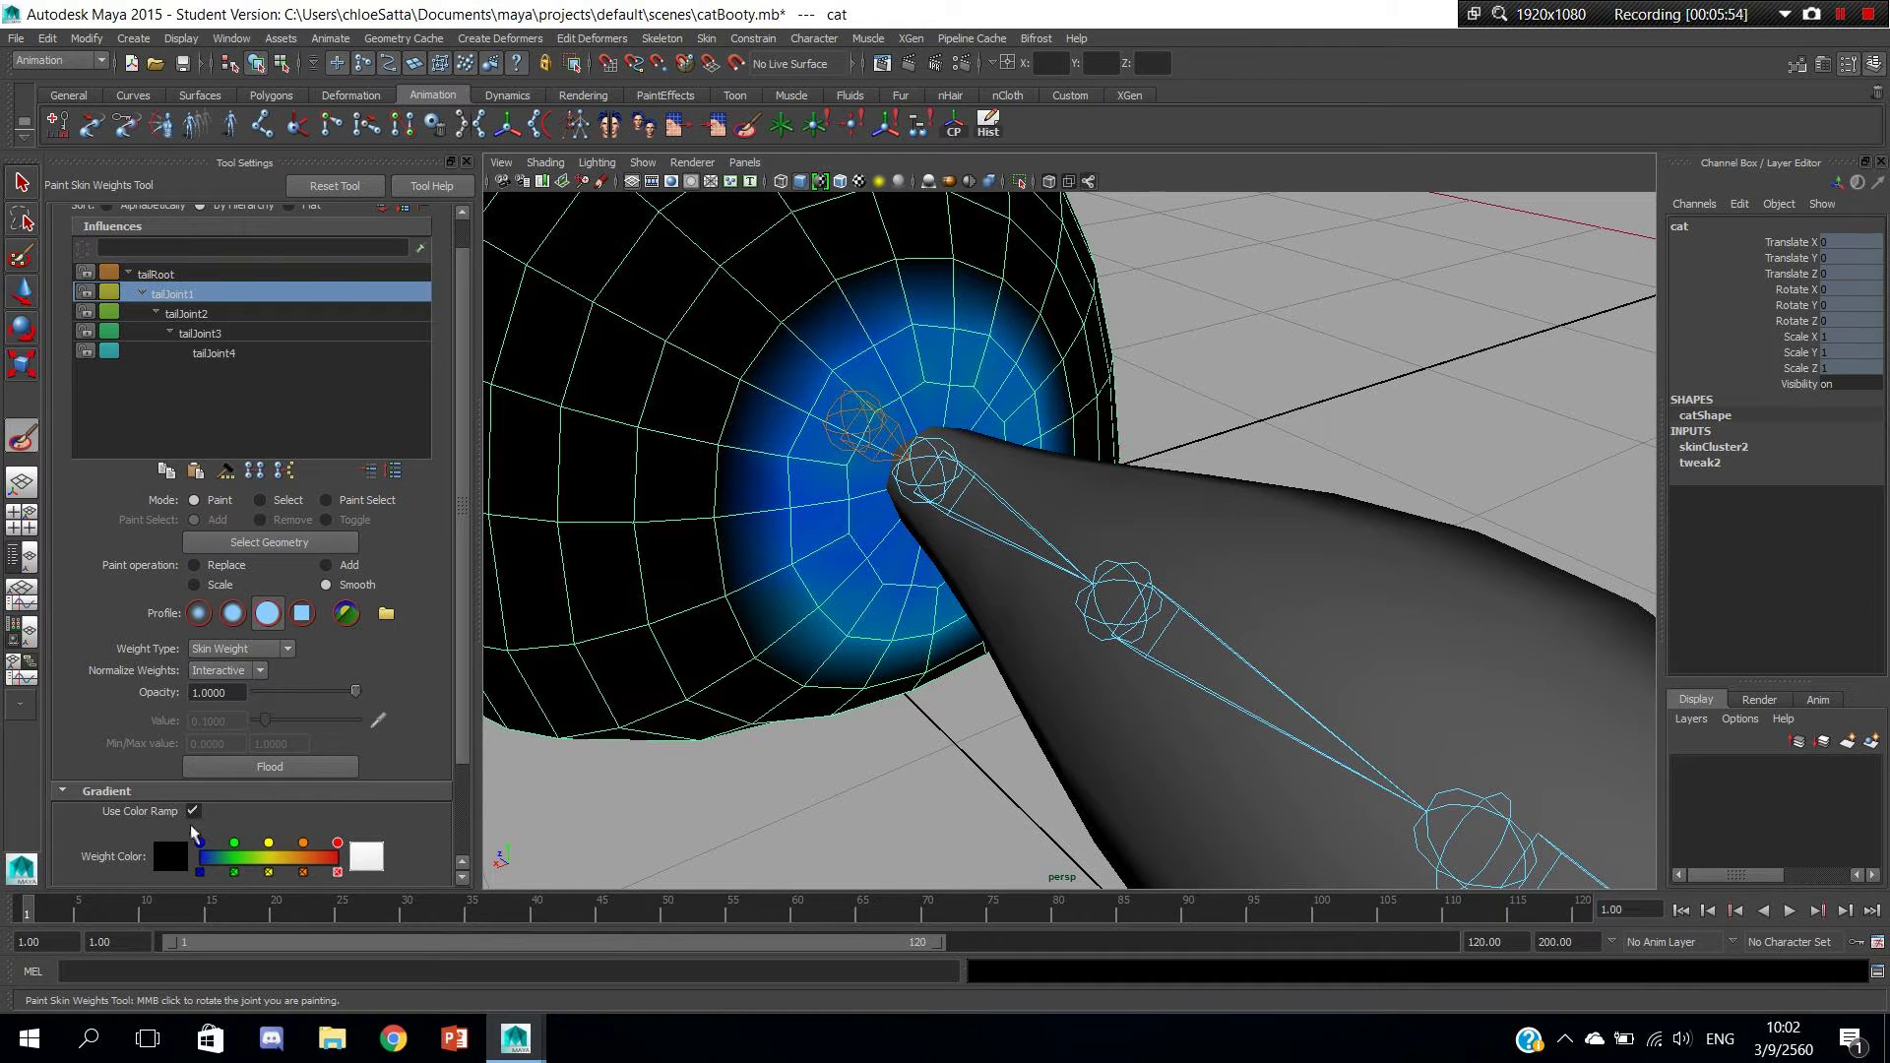
left_click(194, 811)
left_click_drag(867, 679, 1019, 497, "alt")
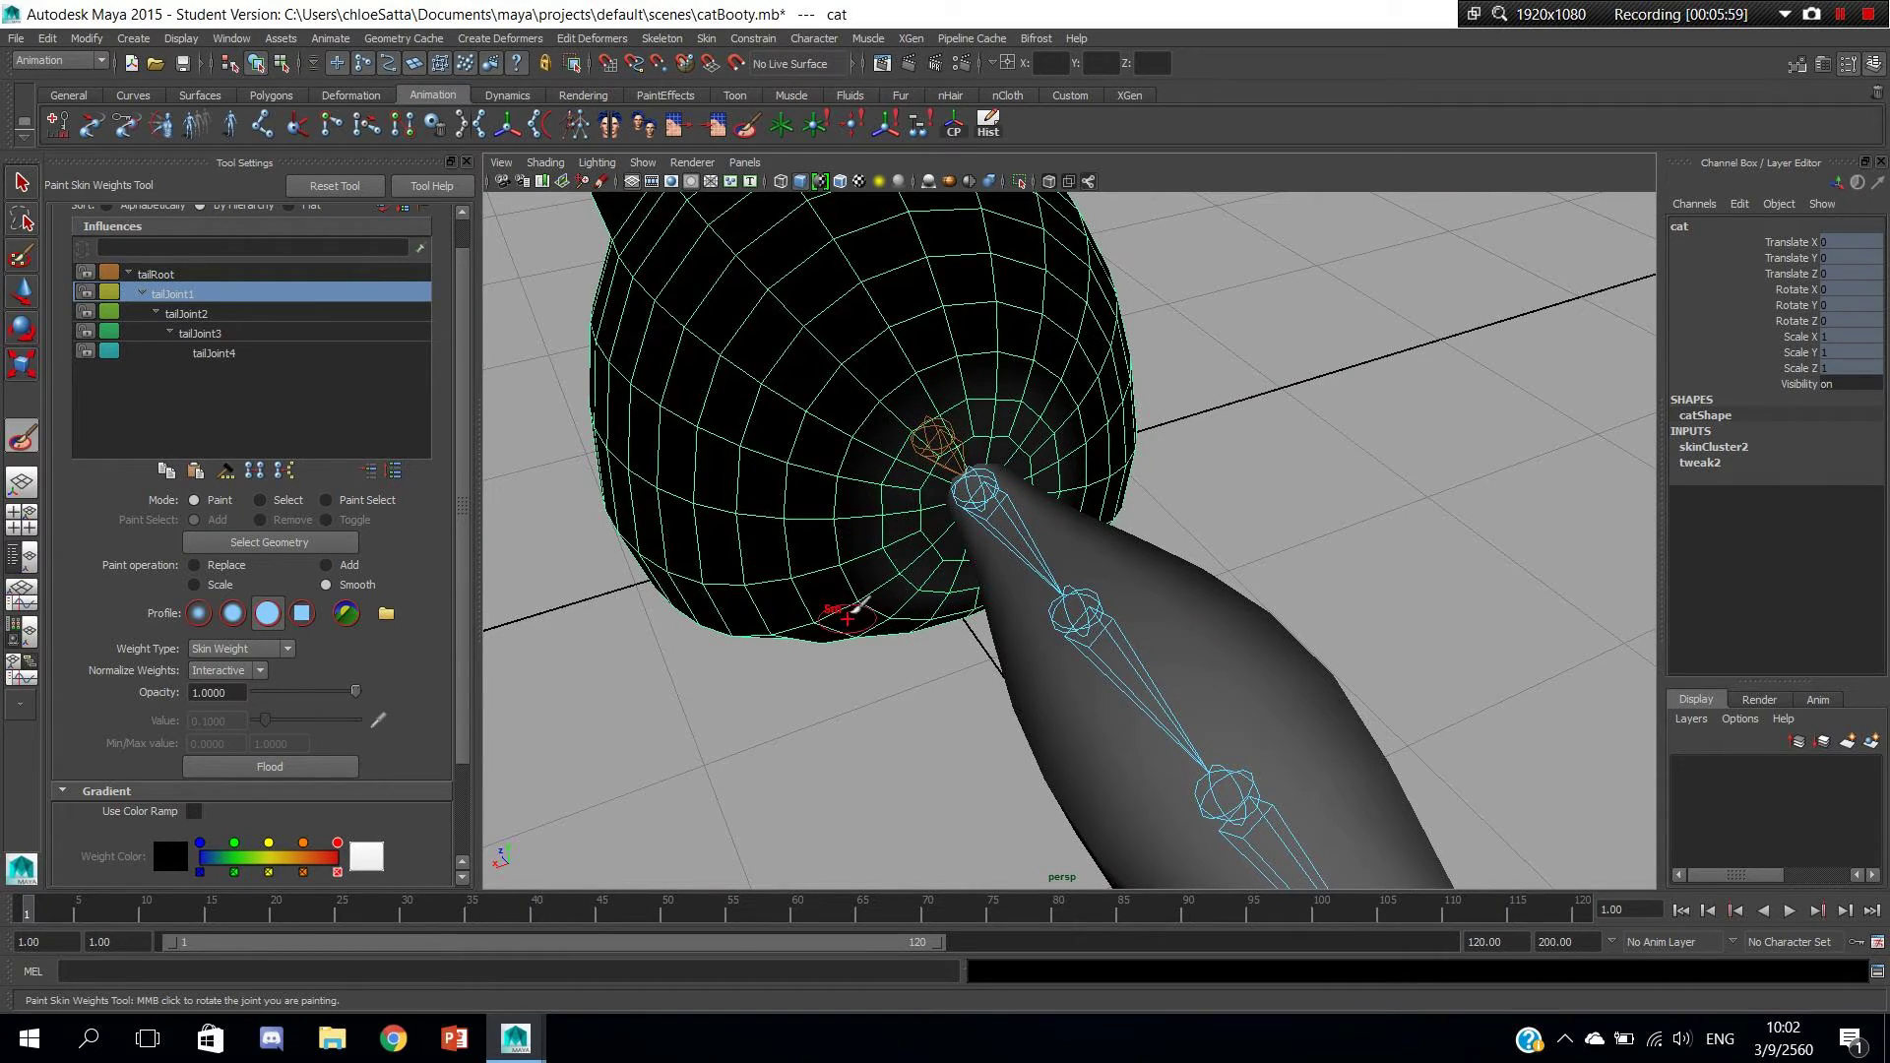
left_click_drag(862, 604, 813, 734, "alt")
mouse_move(930, 677)
left_mouse_down("alt")
mouse_move(867, 635)
mouse_move(980, 650)
left_mouse_up("alt")
Rotate tailJoint1 to test the body deformation, then swing it back to rest.
key("w")
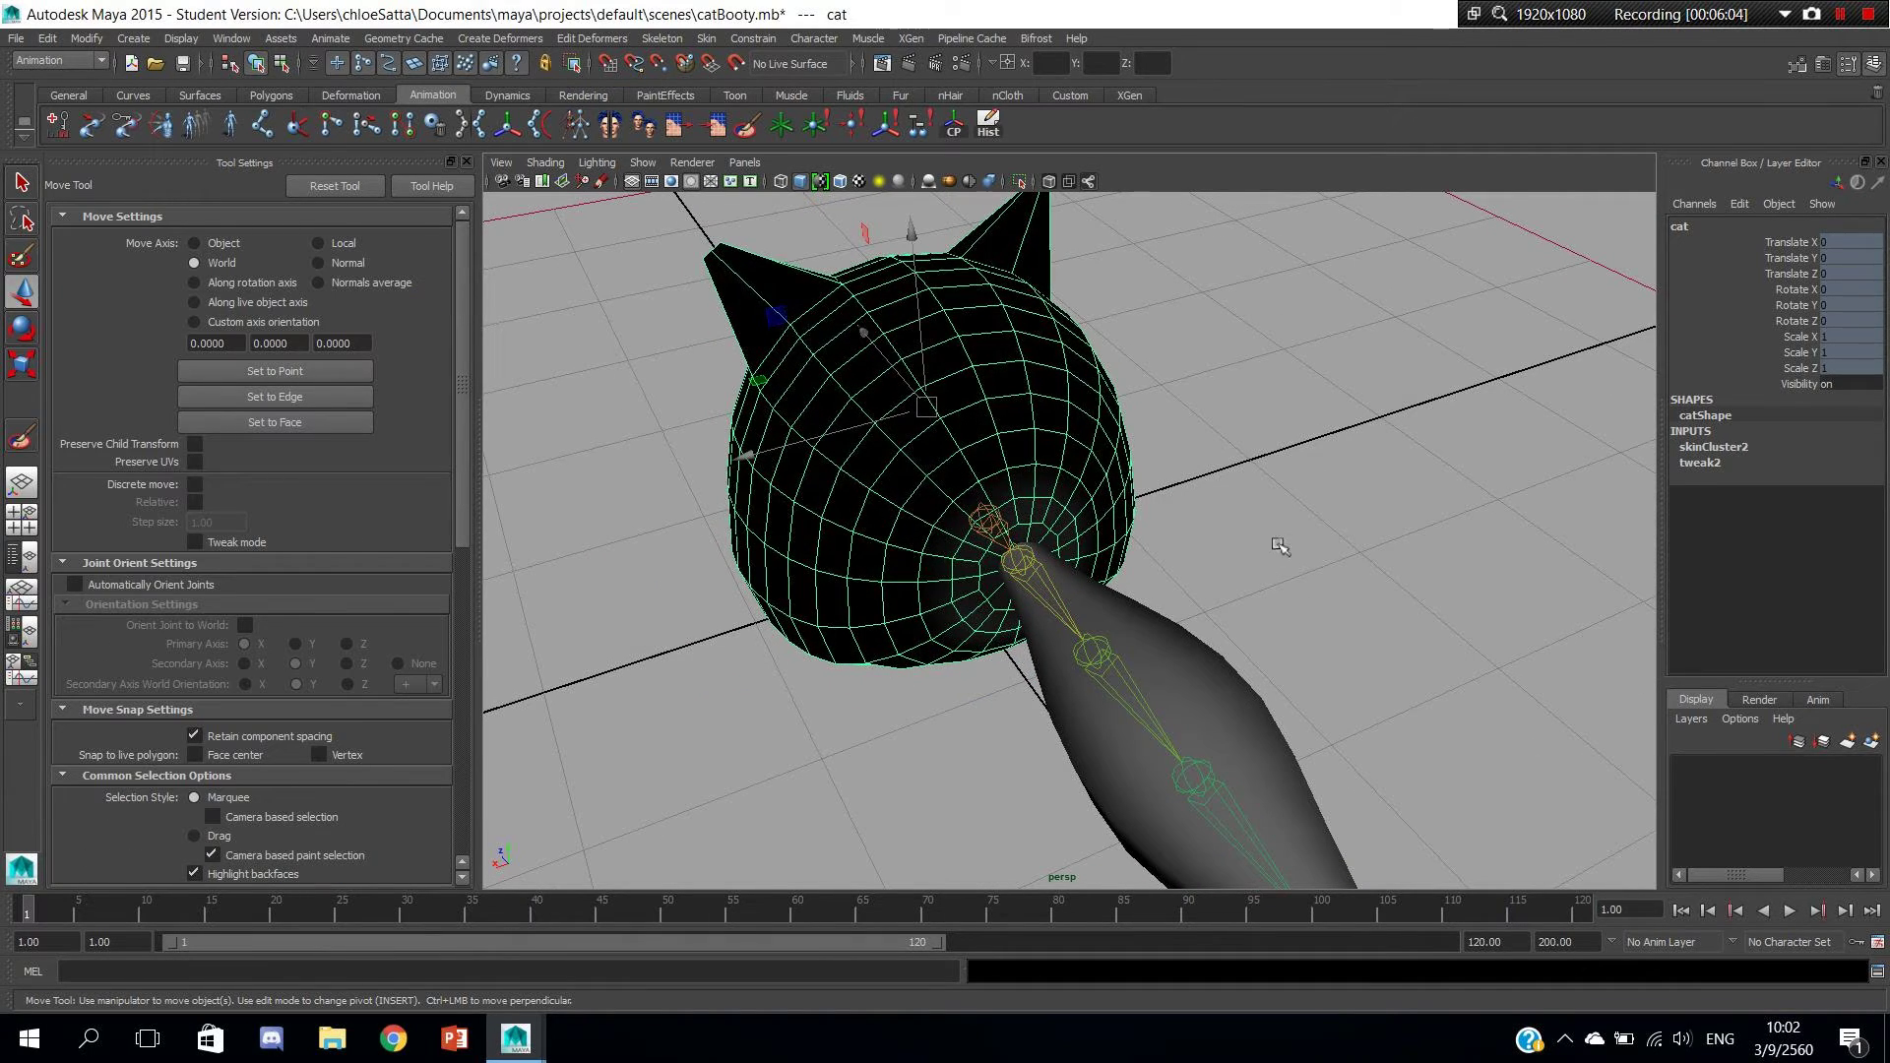
left_click(1280, 548)
left_click_drag(1239, 580, 1187, 604, "alt")
left_click(1015, 562)
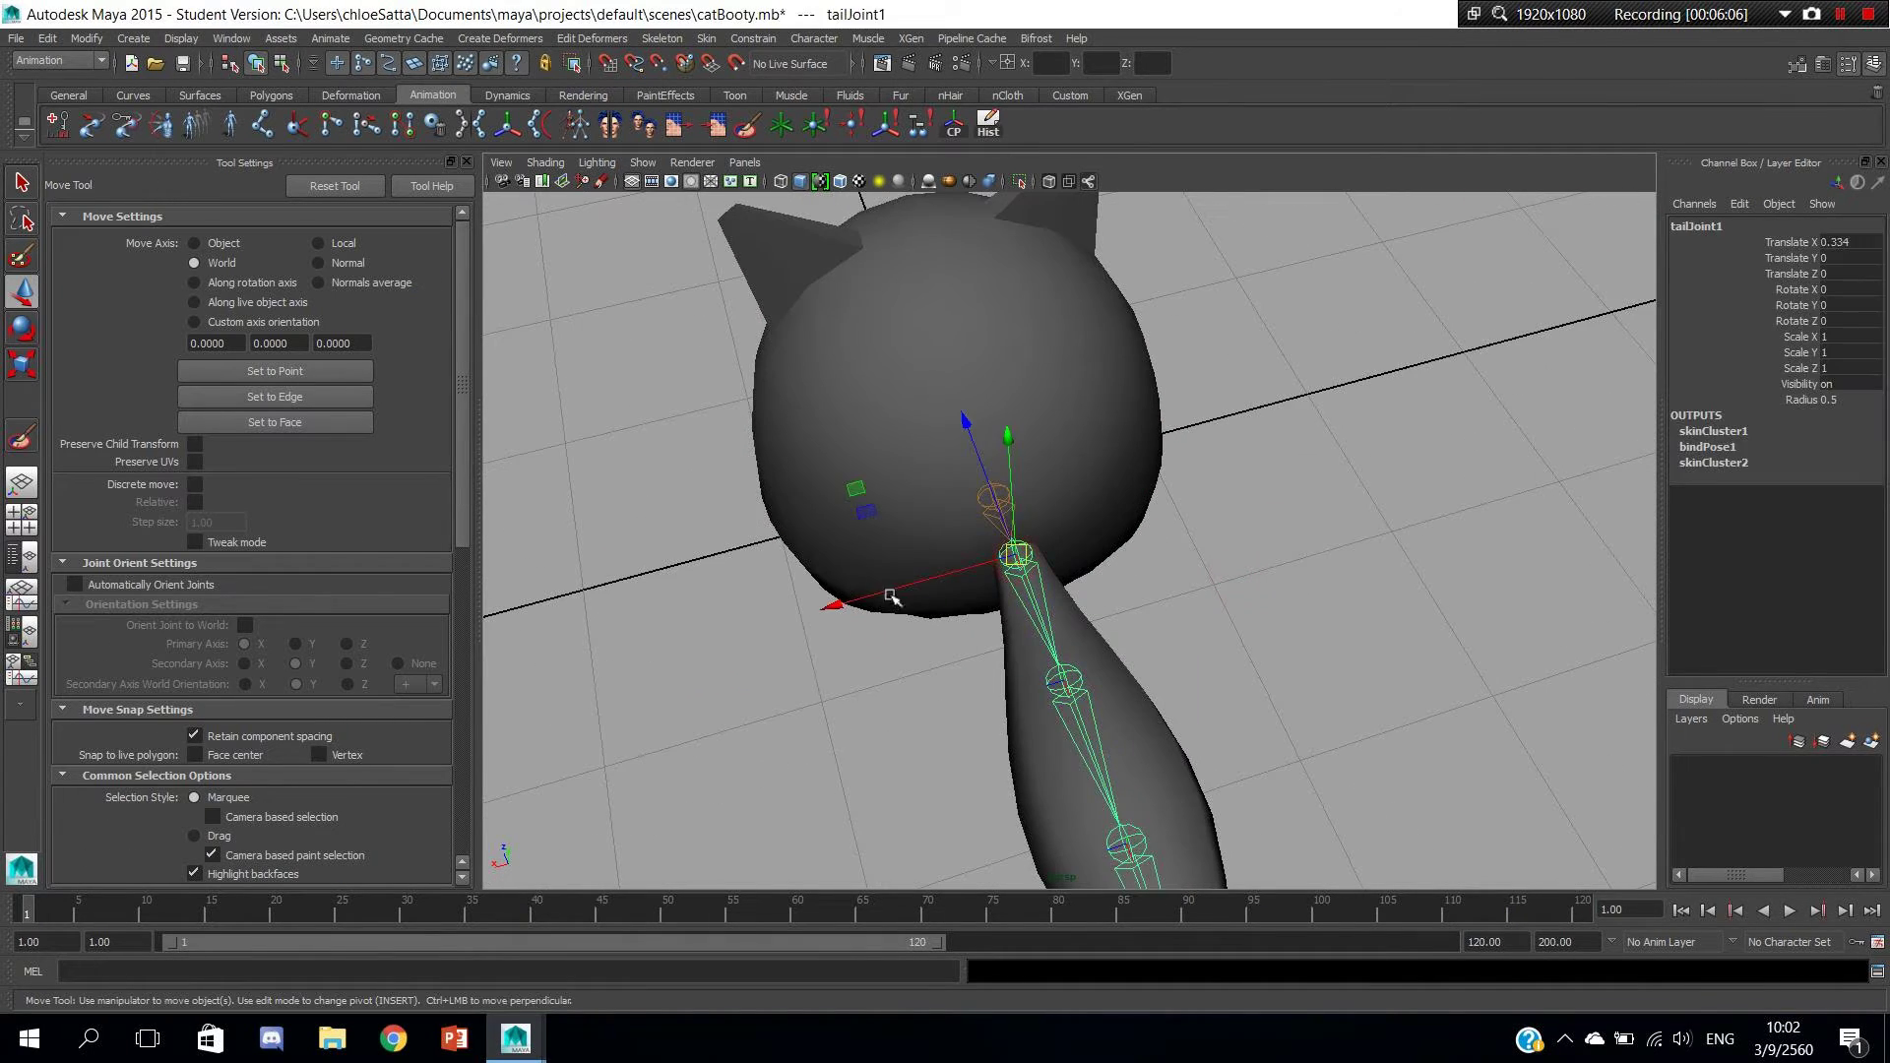
scroll(1083, 610, "up", 3)
key("e")
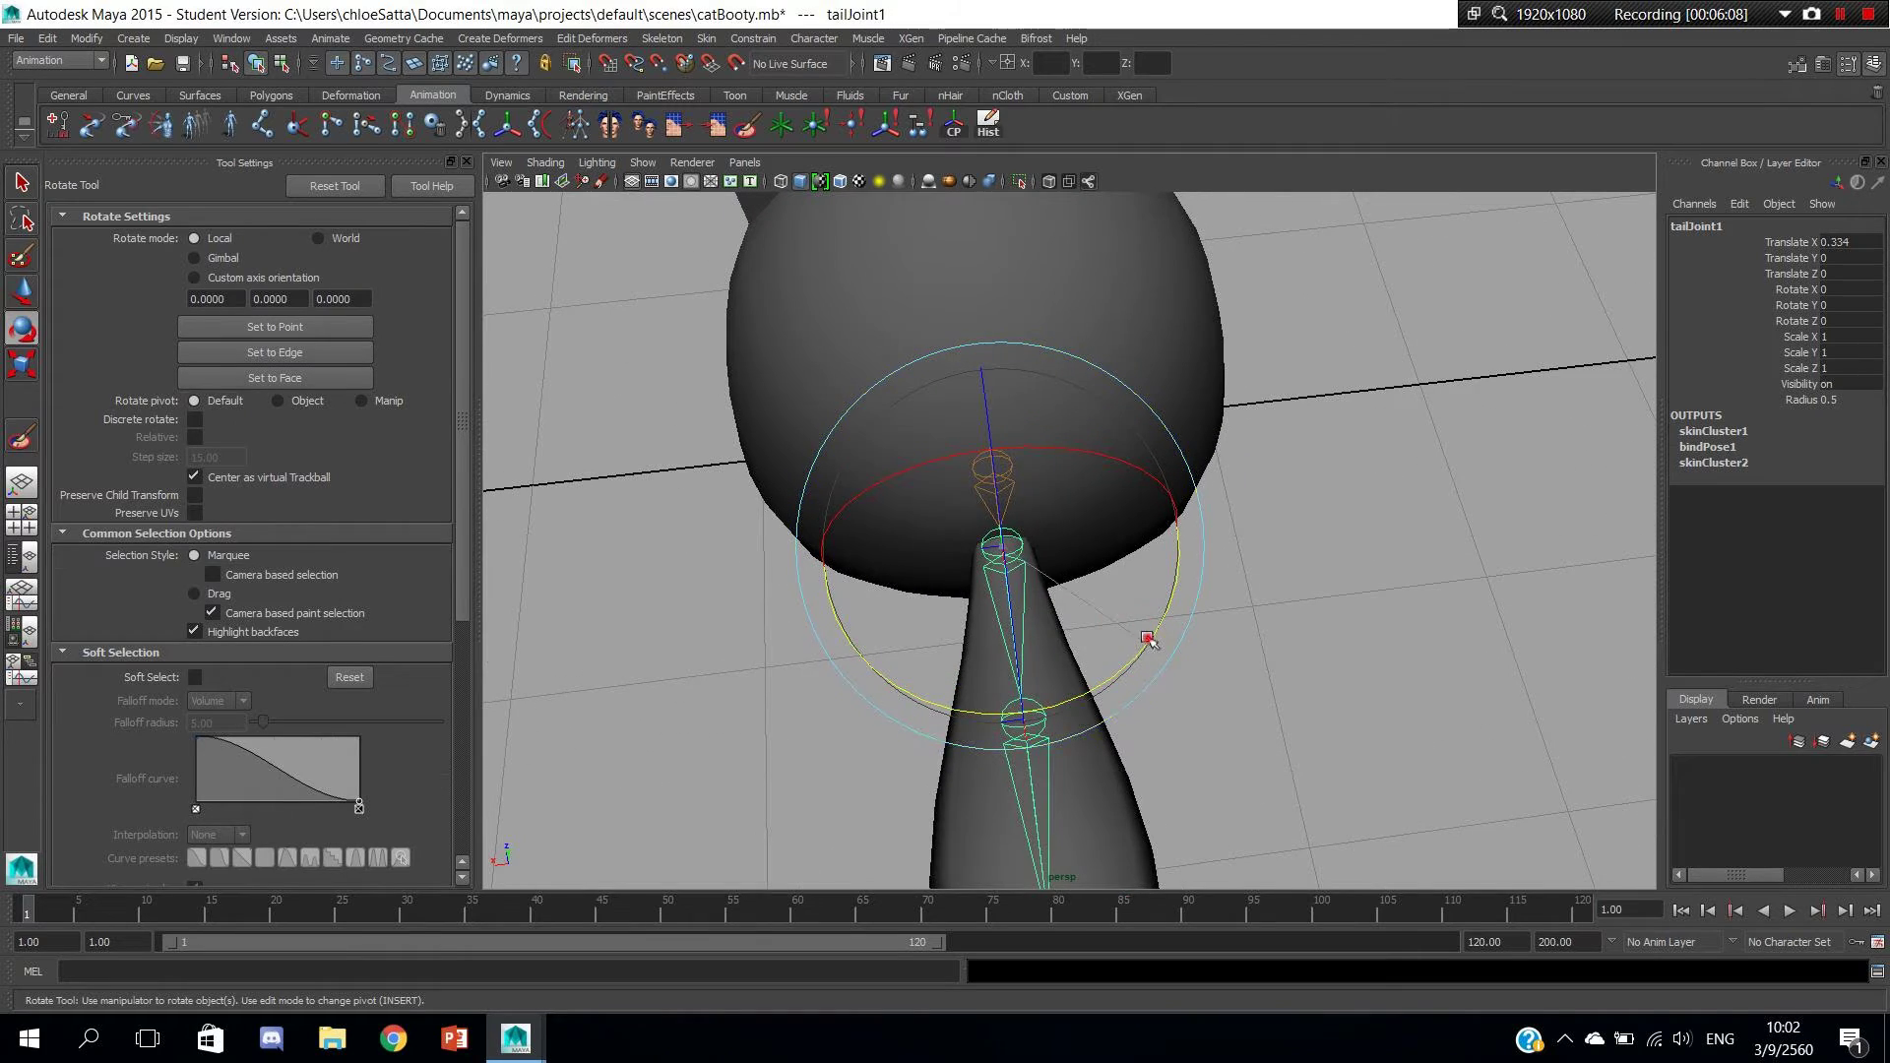
mouse_move(1147, 638)
left_mouse_down()
mouse_move(1416, 508)
mouse_move(1334, 613)
mouse_move(1024, 690)
mouse_move(1050, 635)
mouse_move(1132, 615)
mouse_move(1034, 659)
mouse_move(1057, 654)
left_mouse_up()
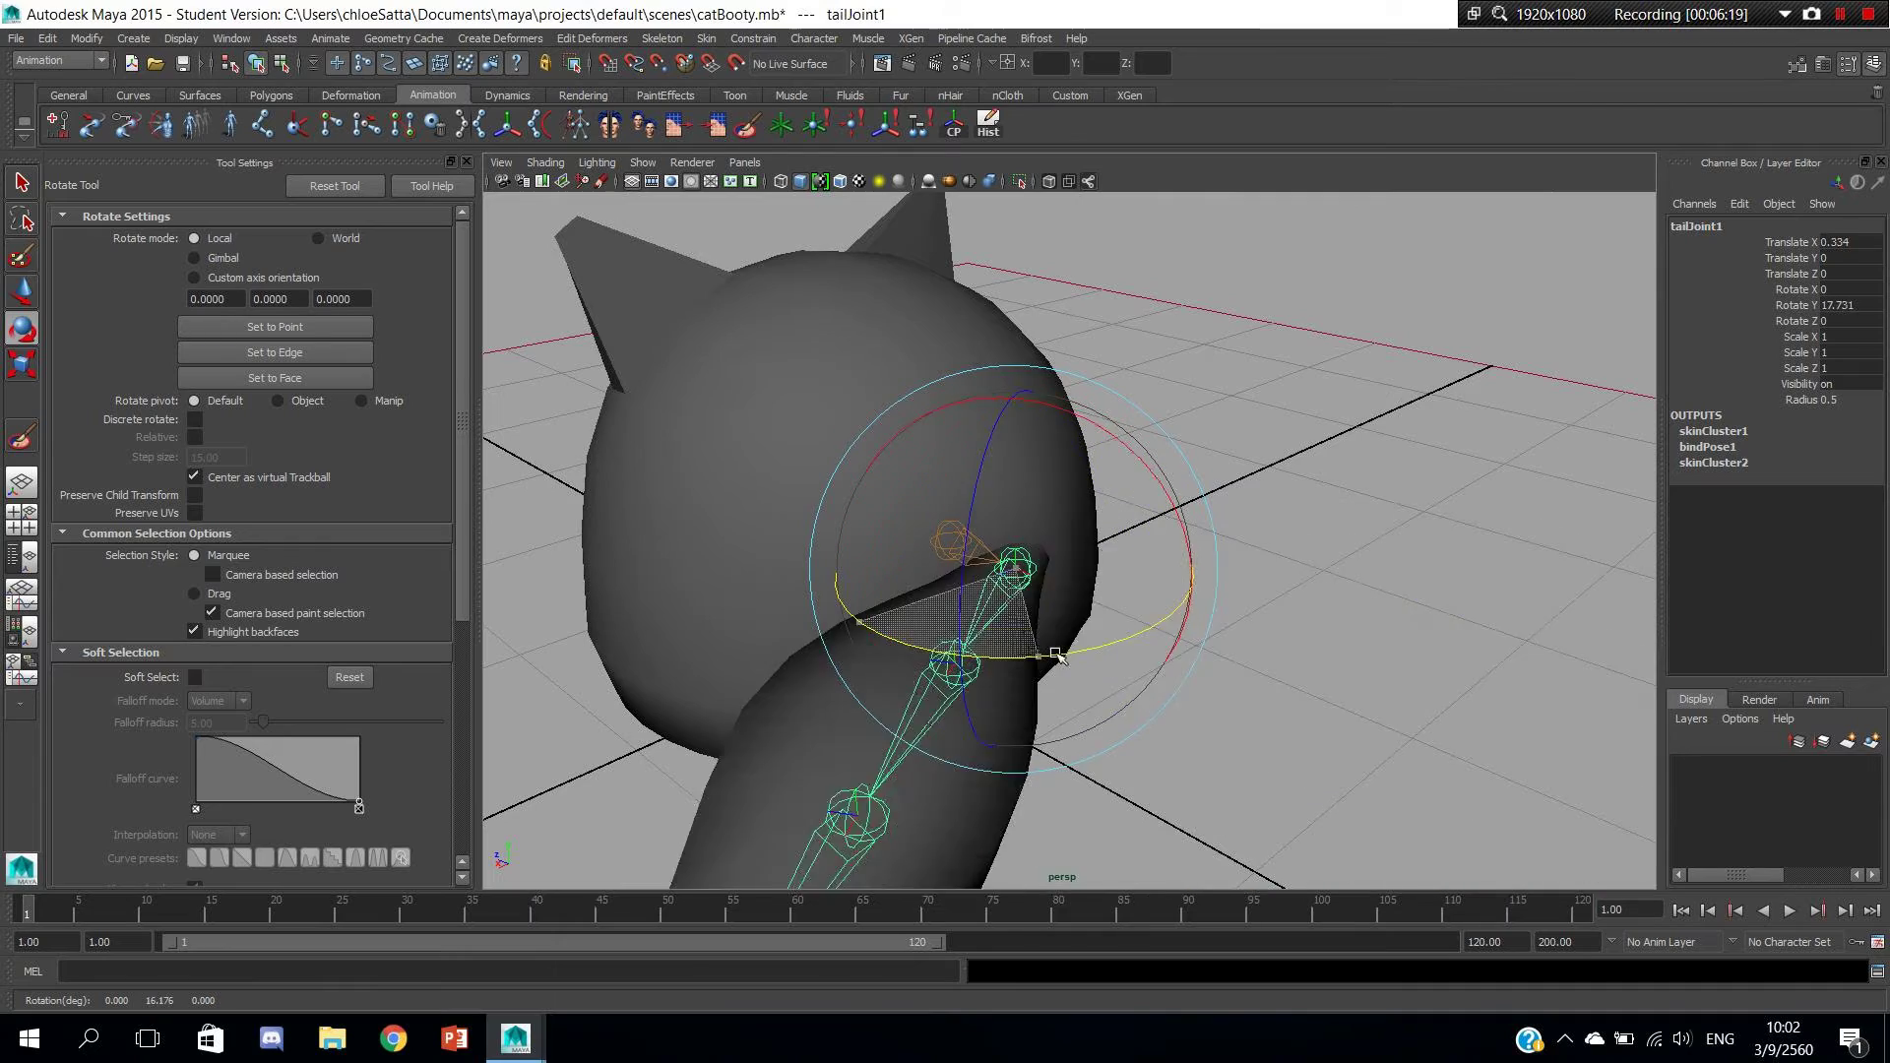
left_click_drag(1056, 655, 976, 711)
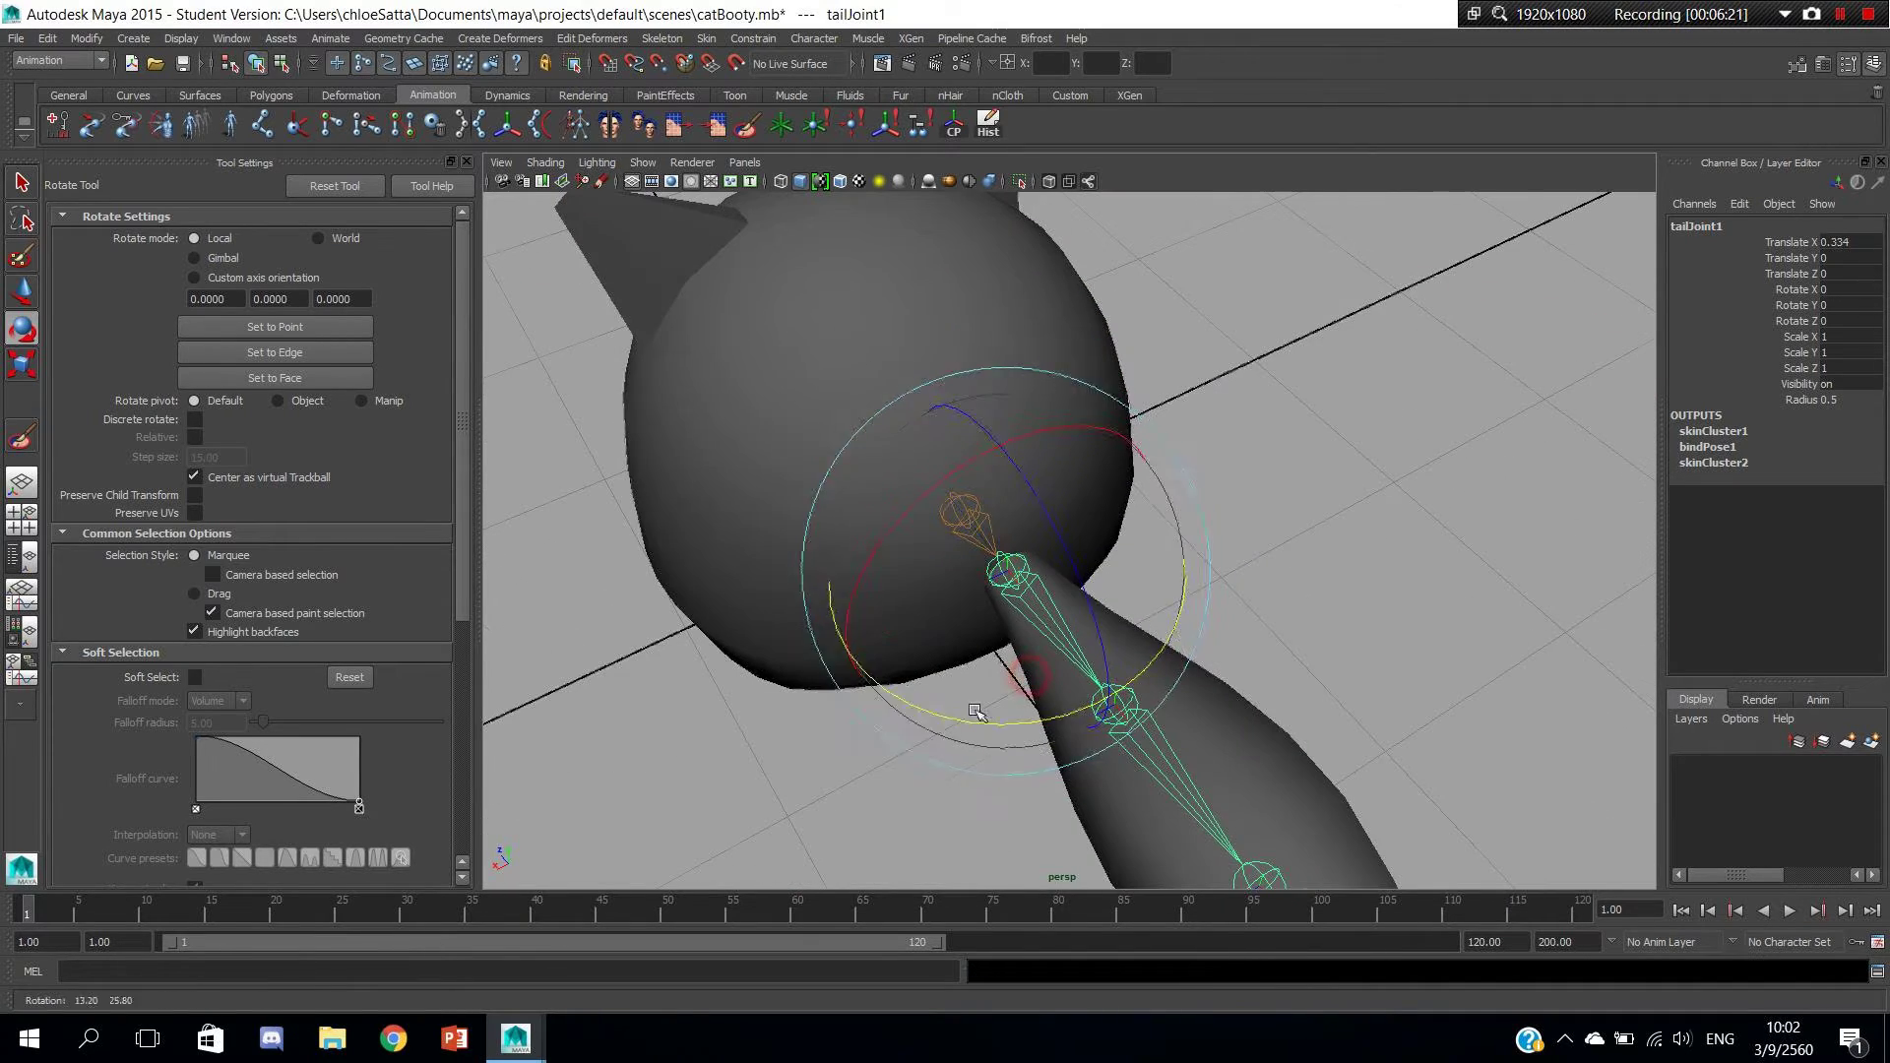
key("w")
Bend tailJoint1 again, undo the bend, and select the tail mesh.
left_click(861, 582)
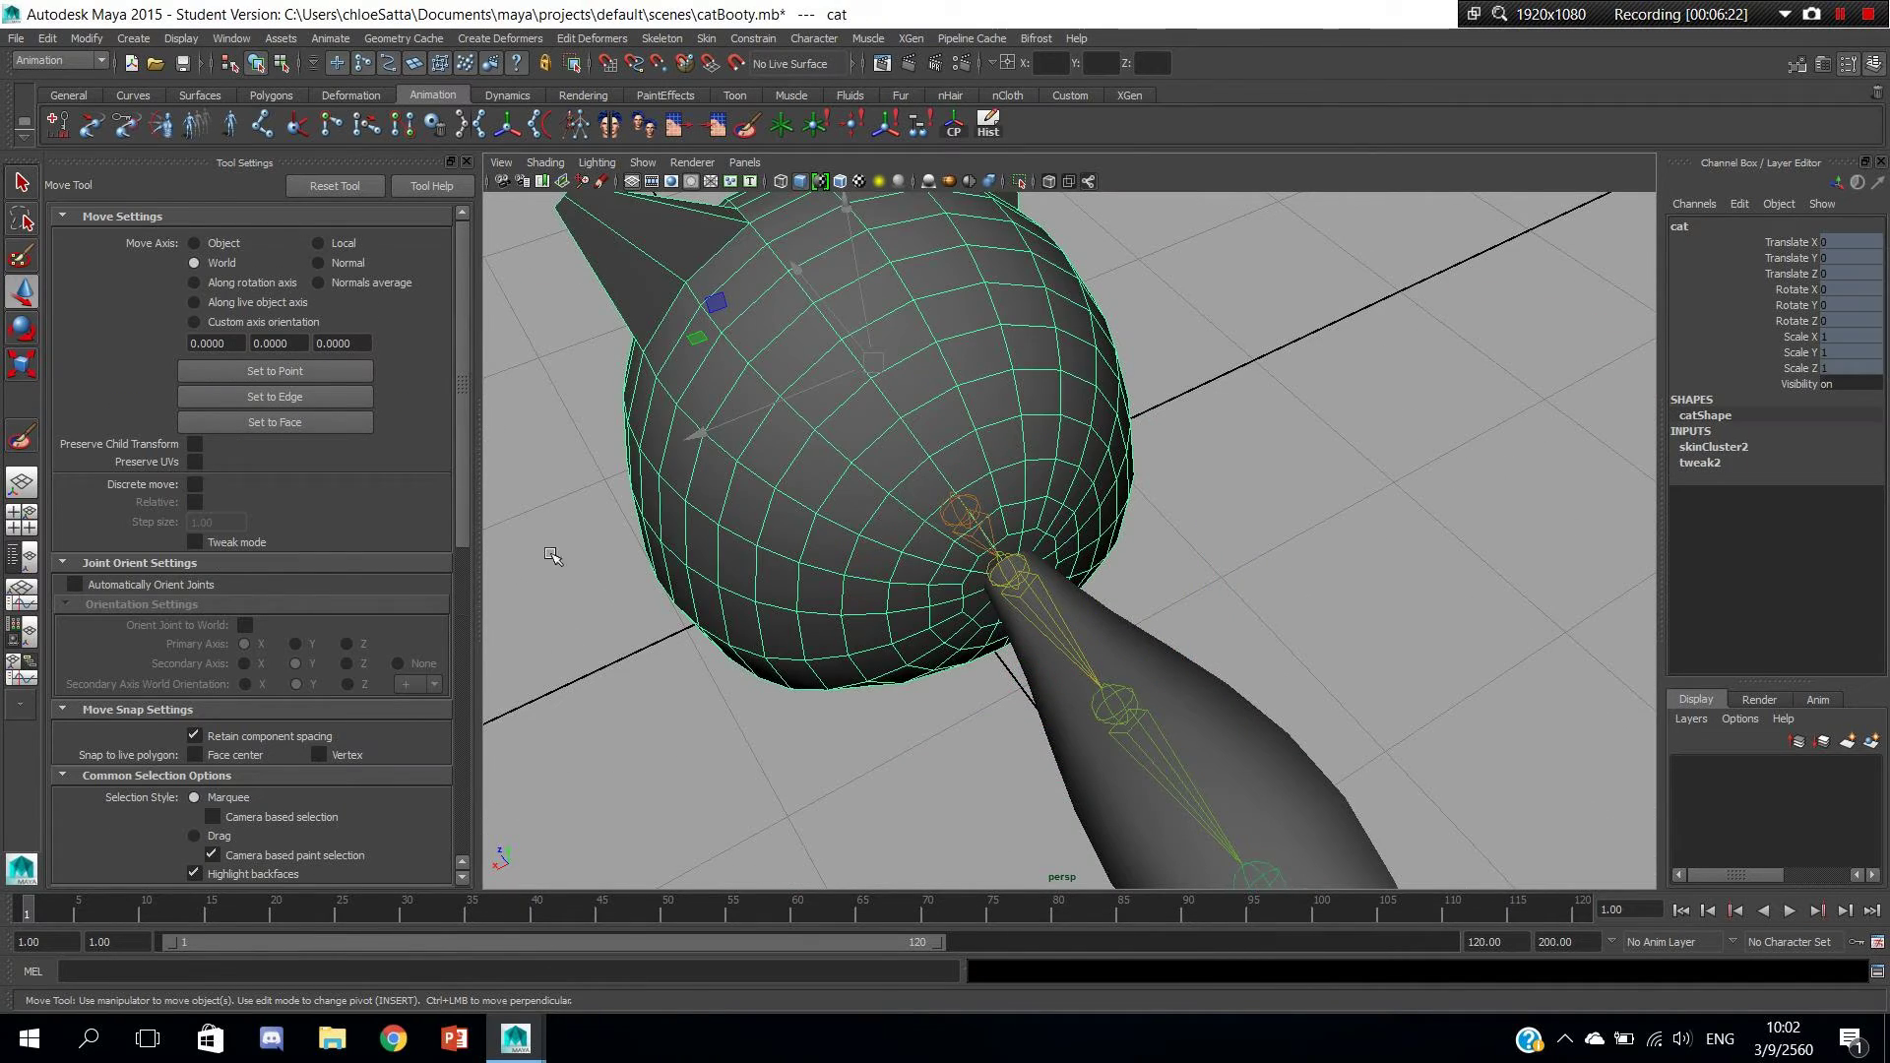
scroll(692, 497, "up", 3)
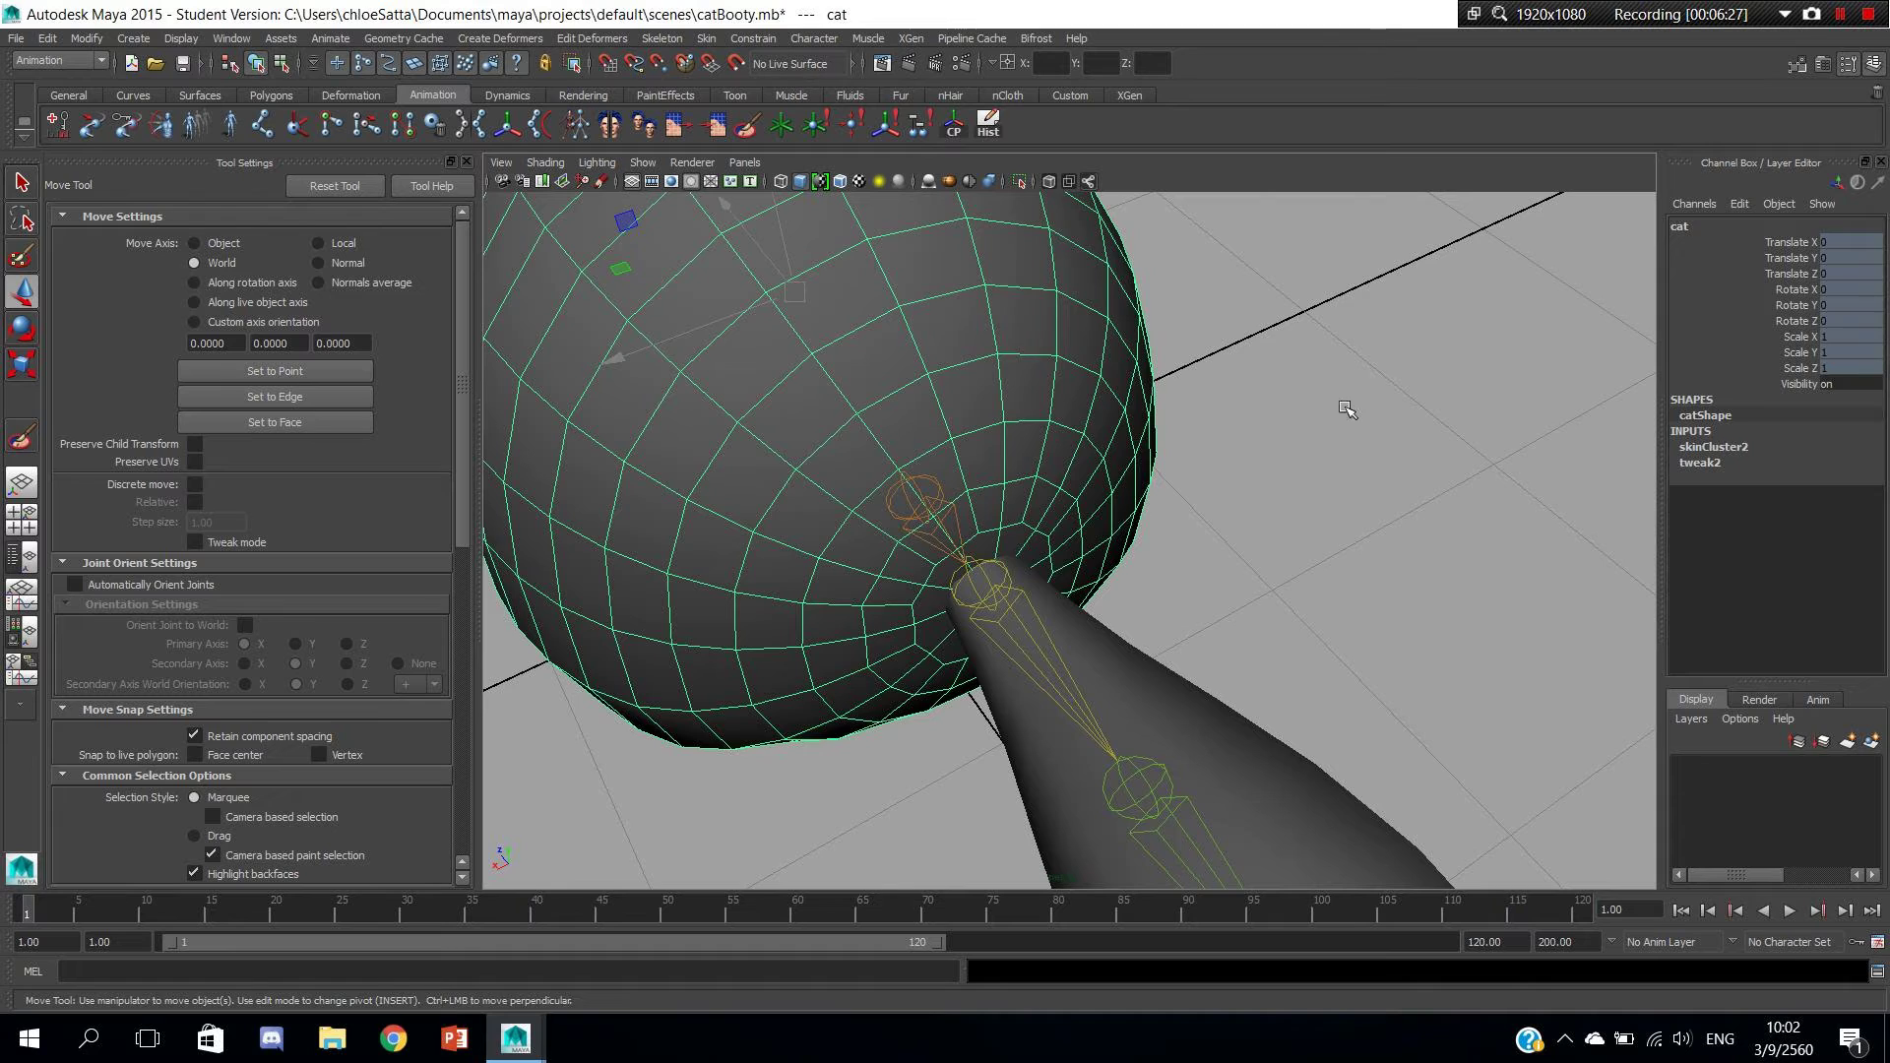
left_click(1068, 679)
key("e")
mouse_move(1129, 667)
left_mouse_down()
mouse_move(1016, 624)
mouse_move(1107, 576)
left_mouse_up()
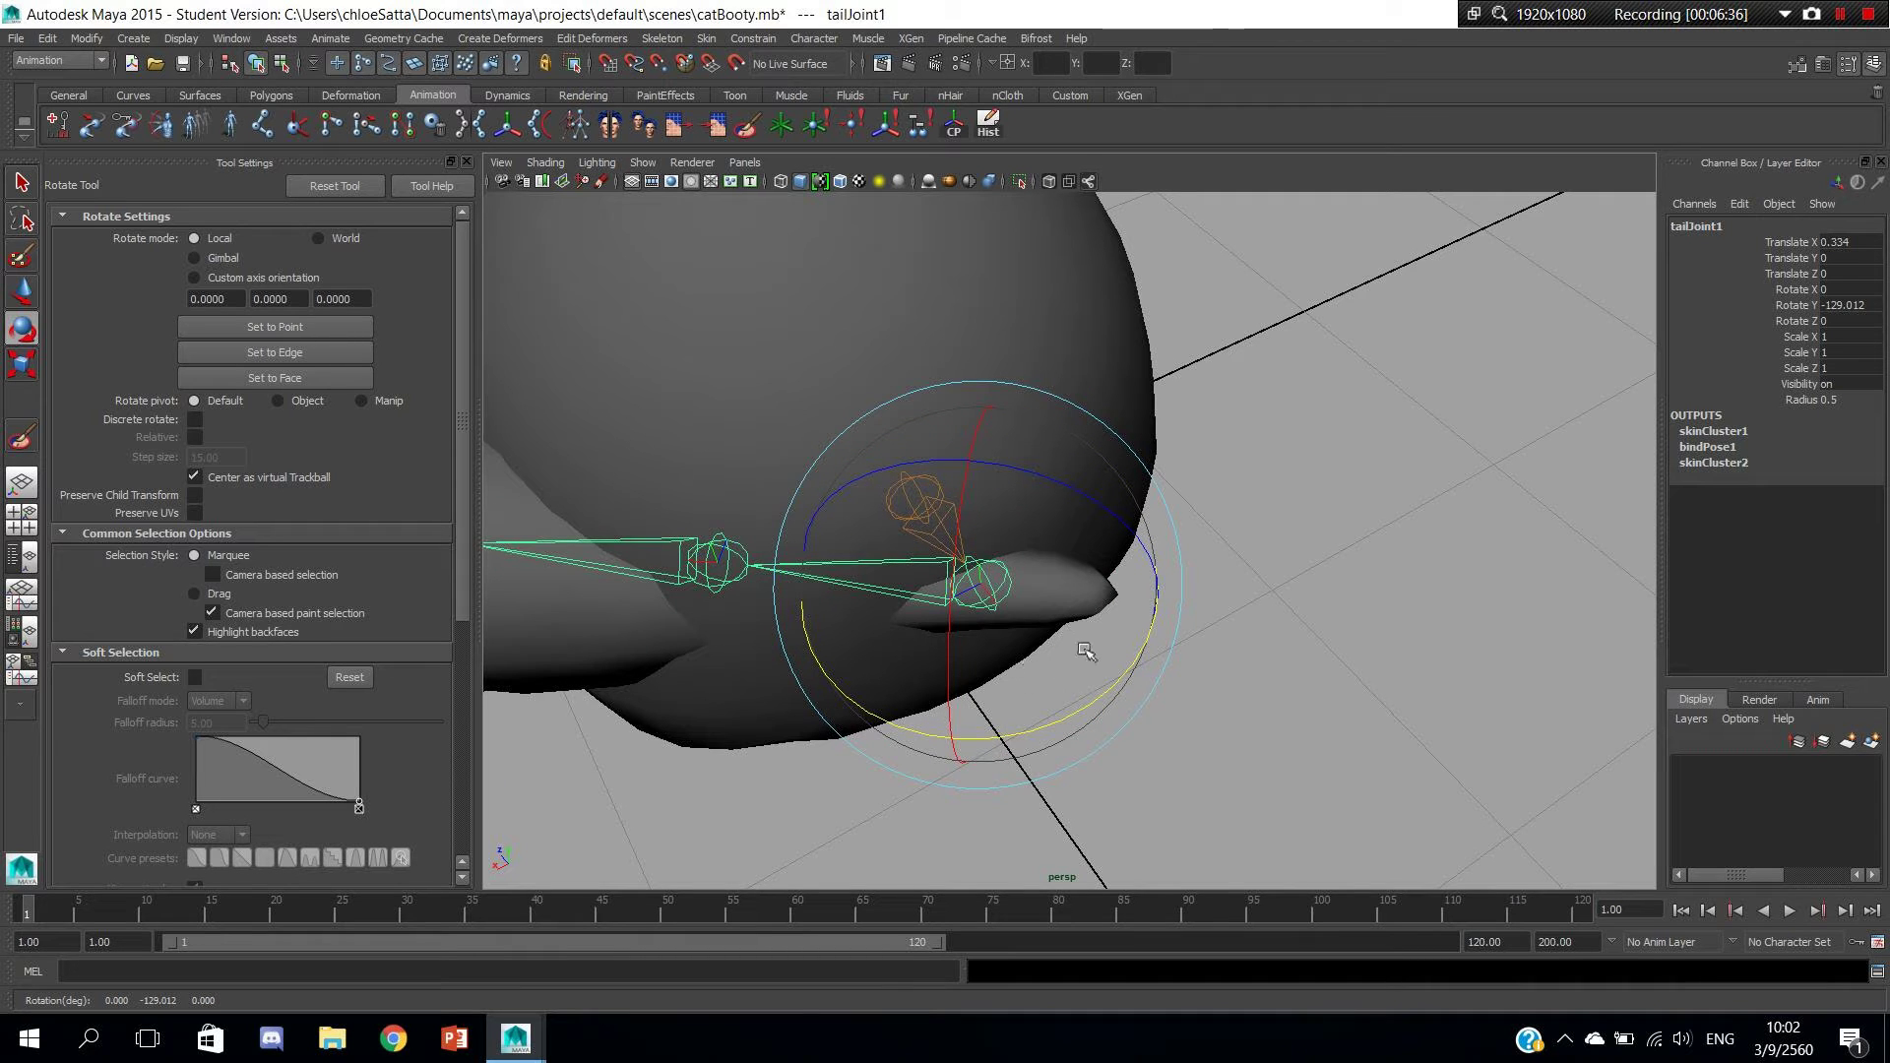
key("ctrl+z")
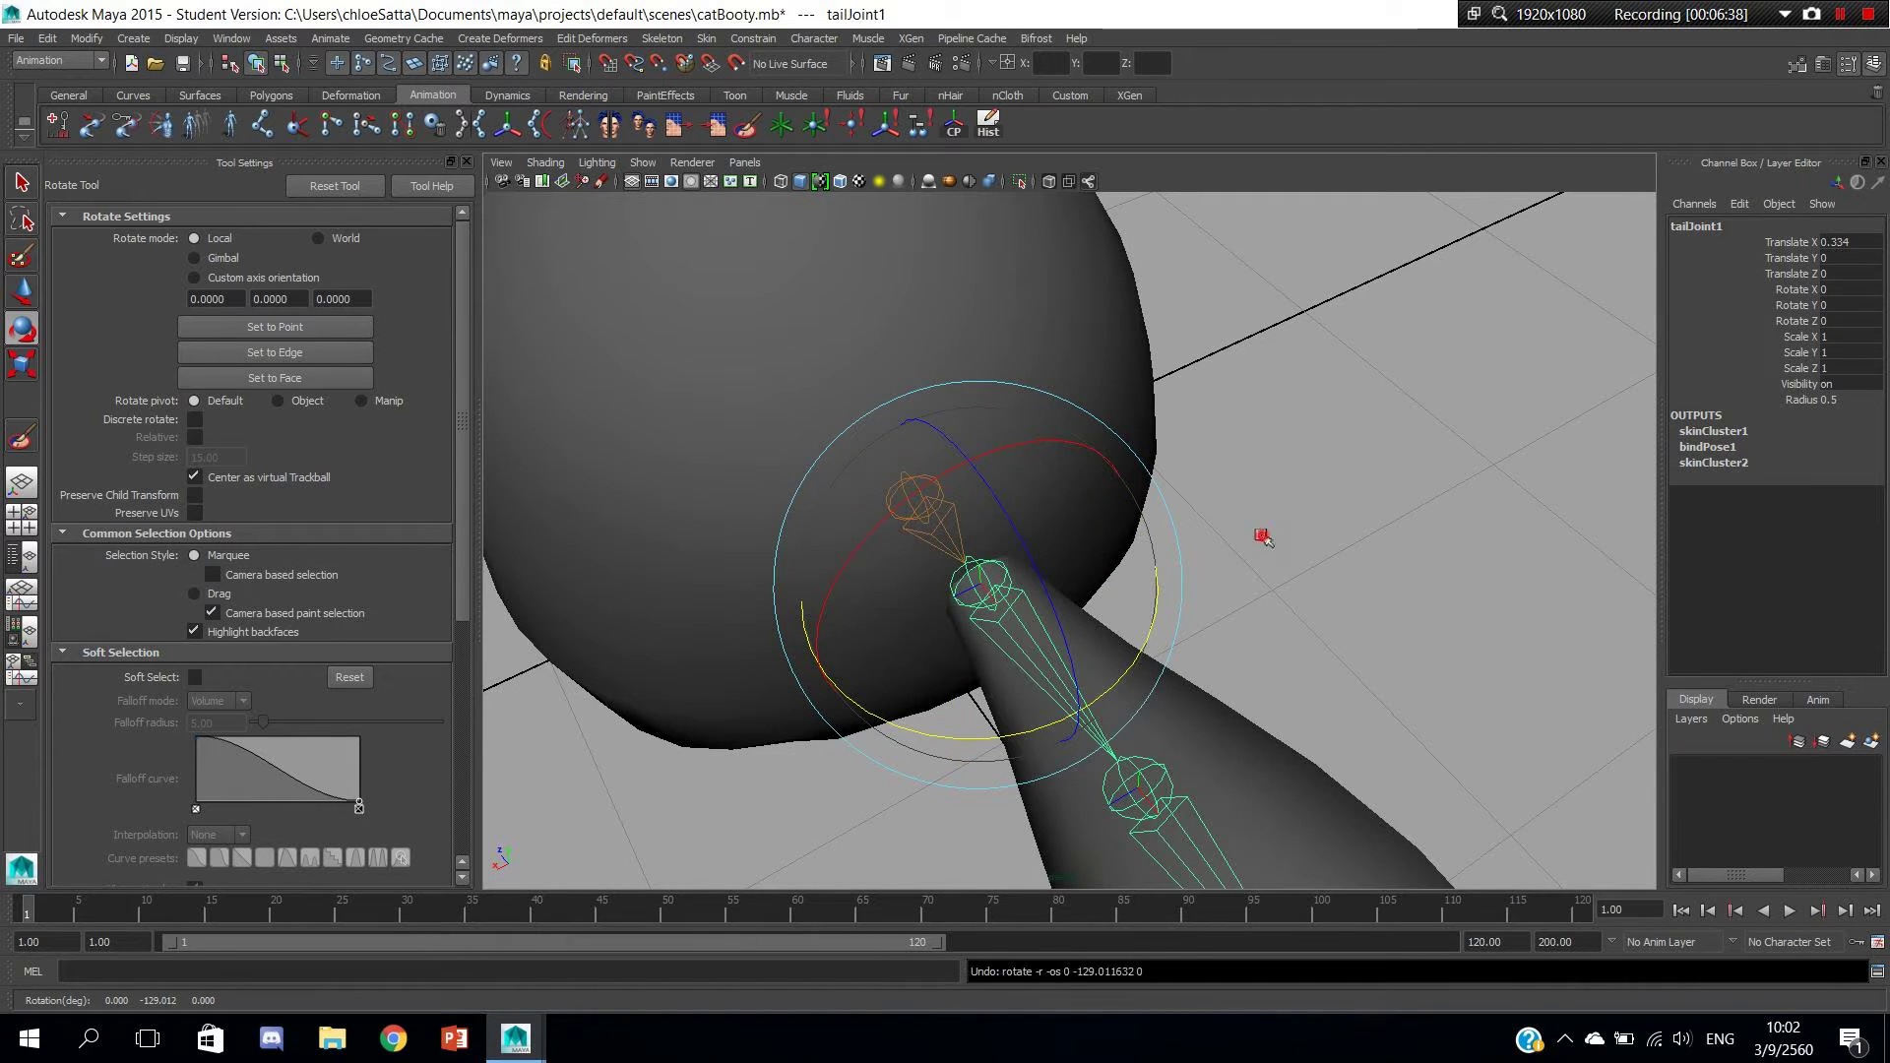
left_click(1263, 537)
left_click(1143, 666)
Add the cat body to the selection and open the Paint Skin Weights Tool.
left_click(1087, 458, "shift")
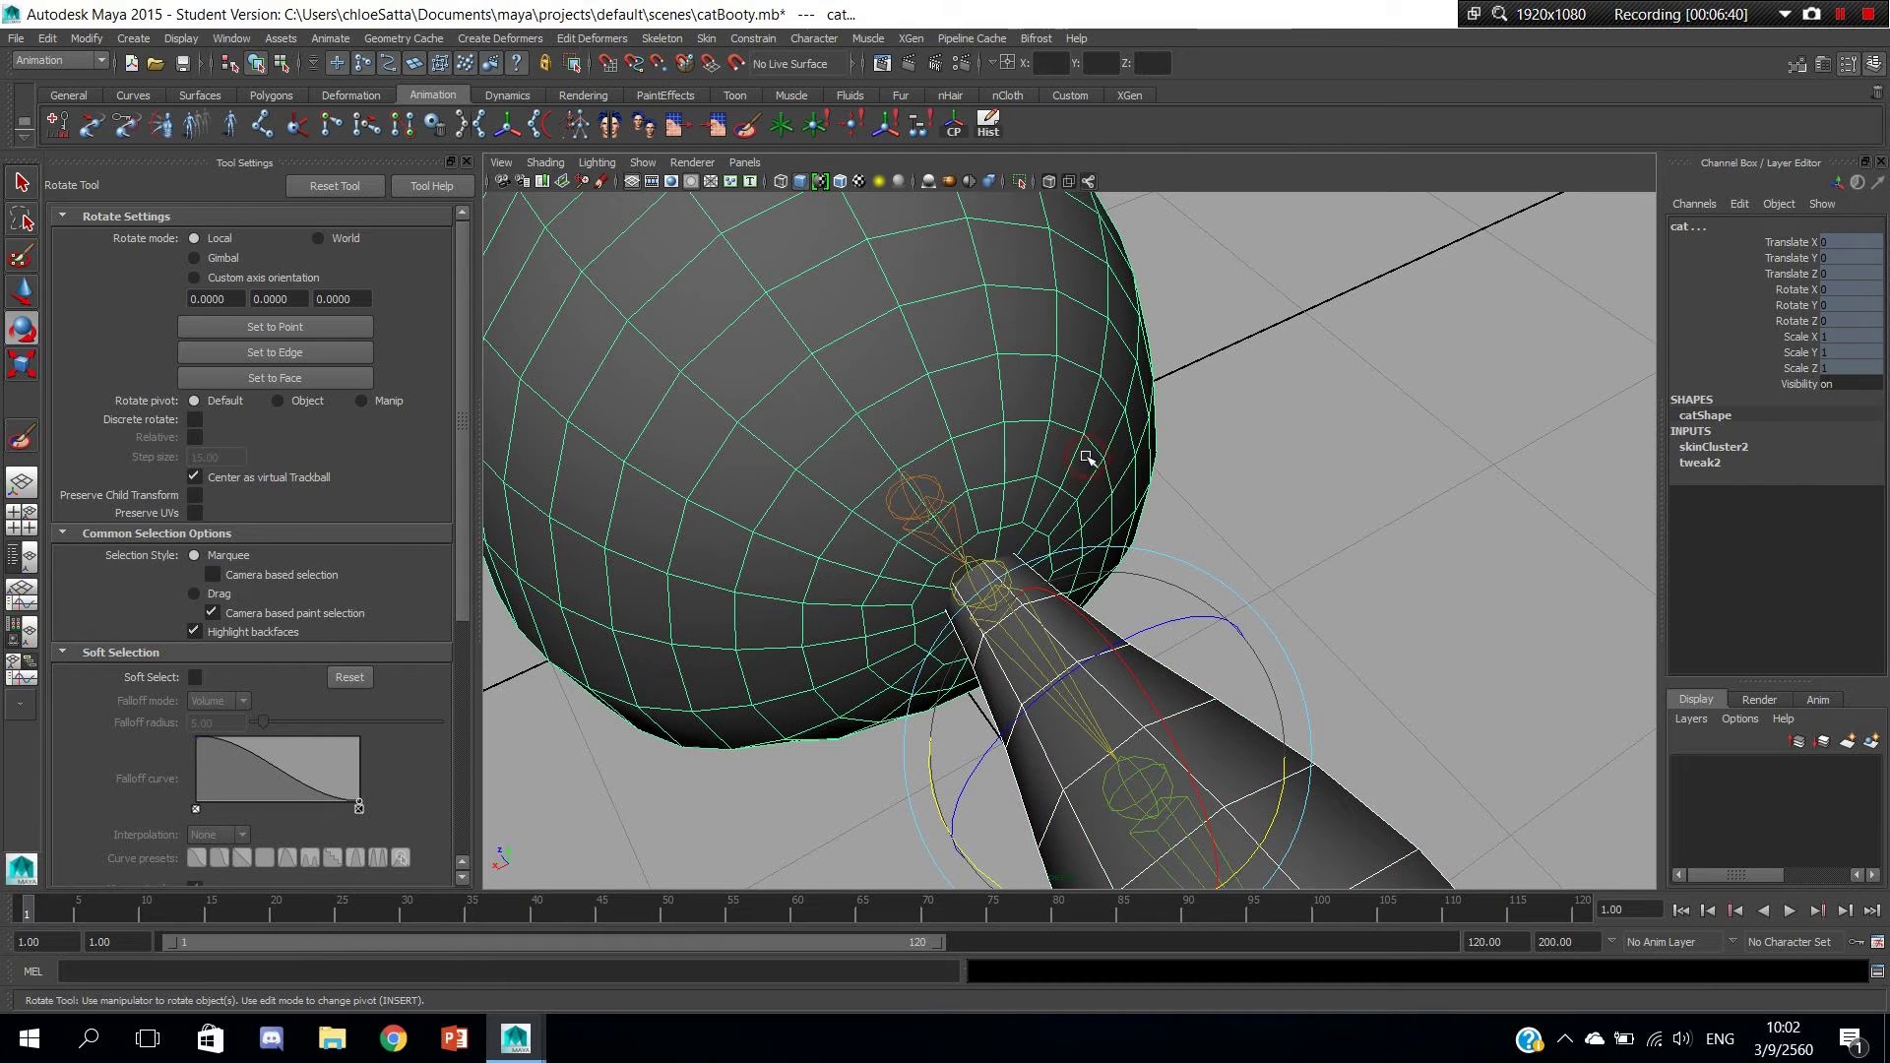
left_click(707, 40)
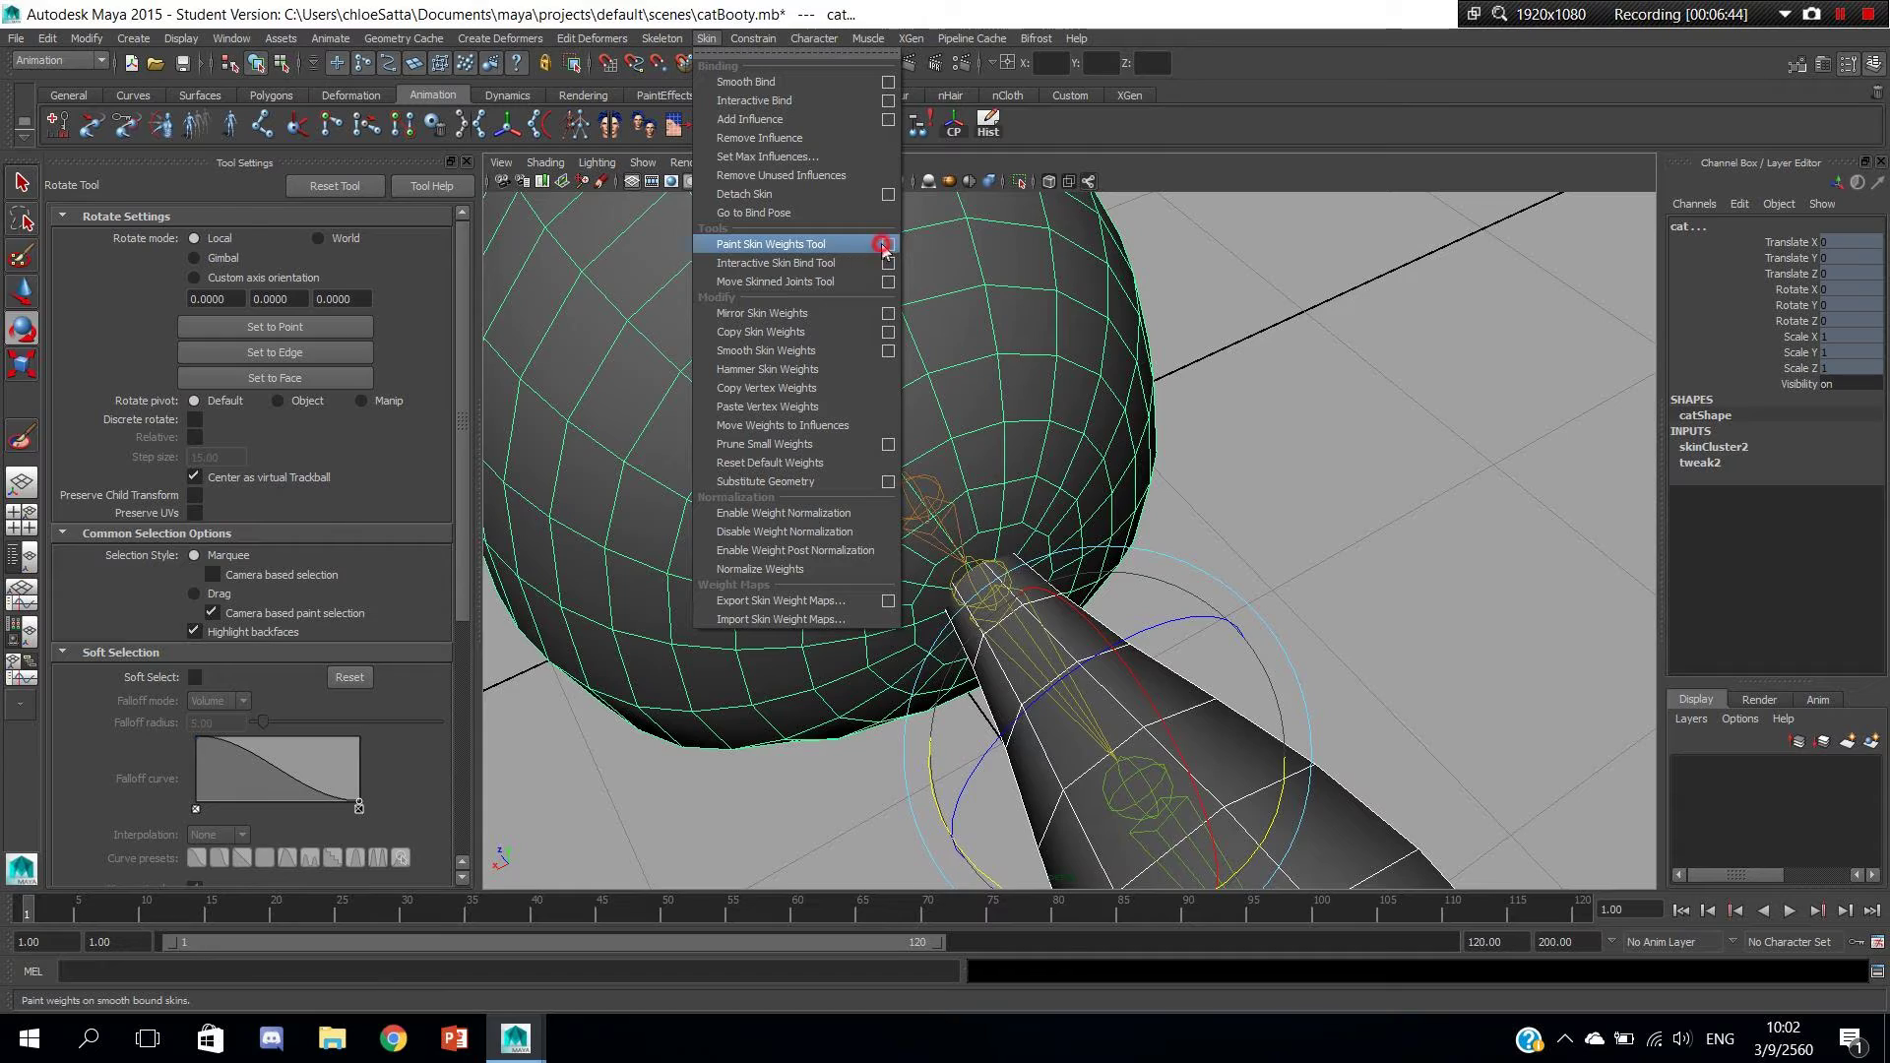
left_click(884, 245)
left_click_drag(631, 602, 483, 295, "alt")
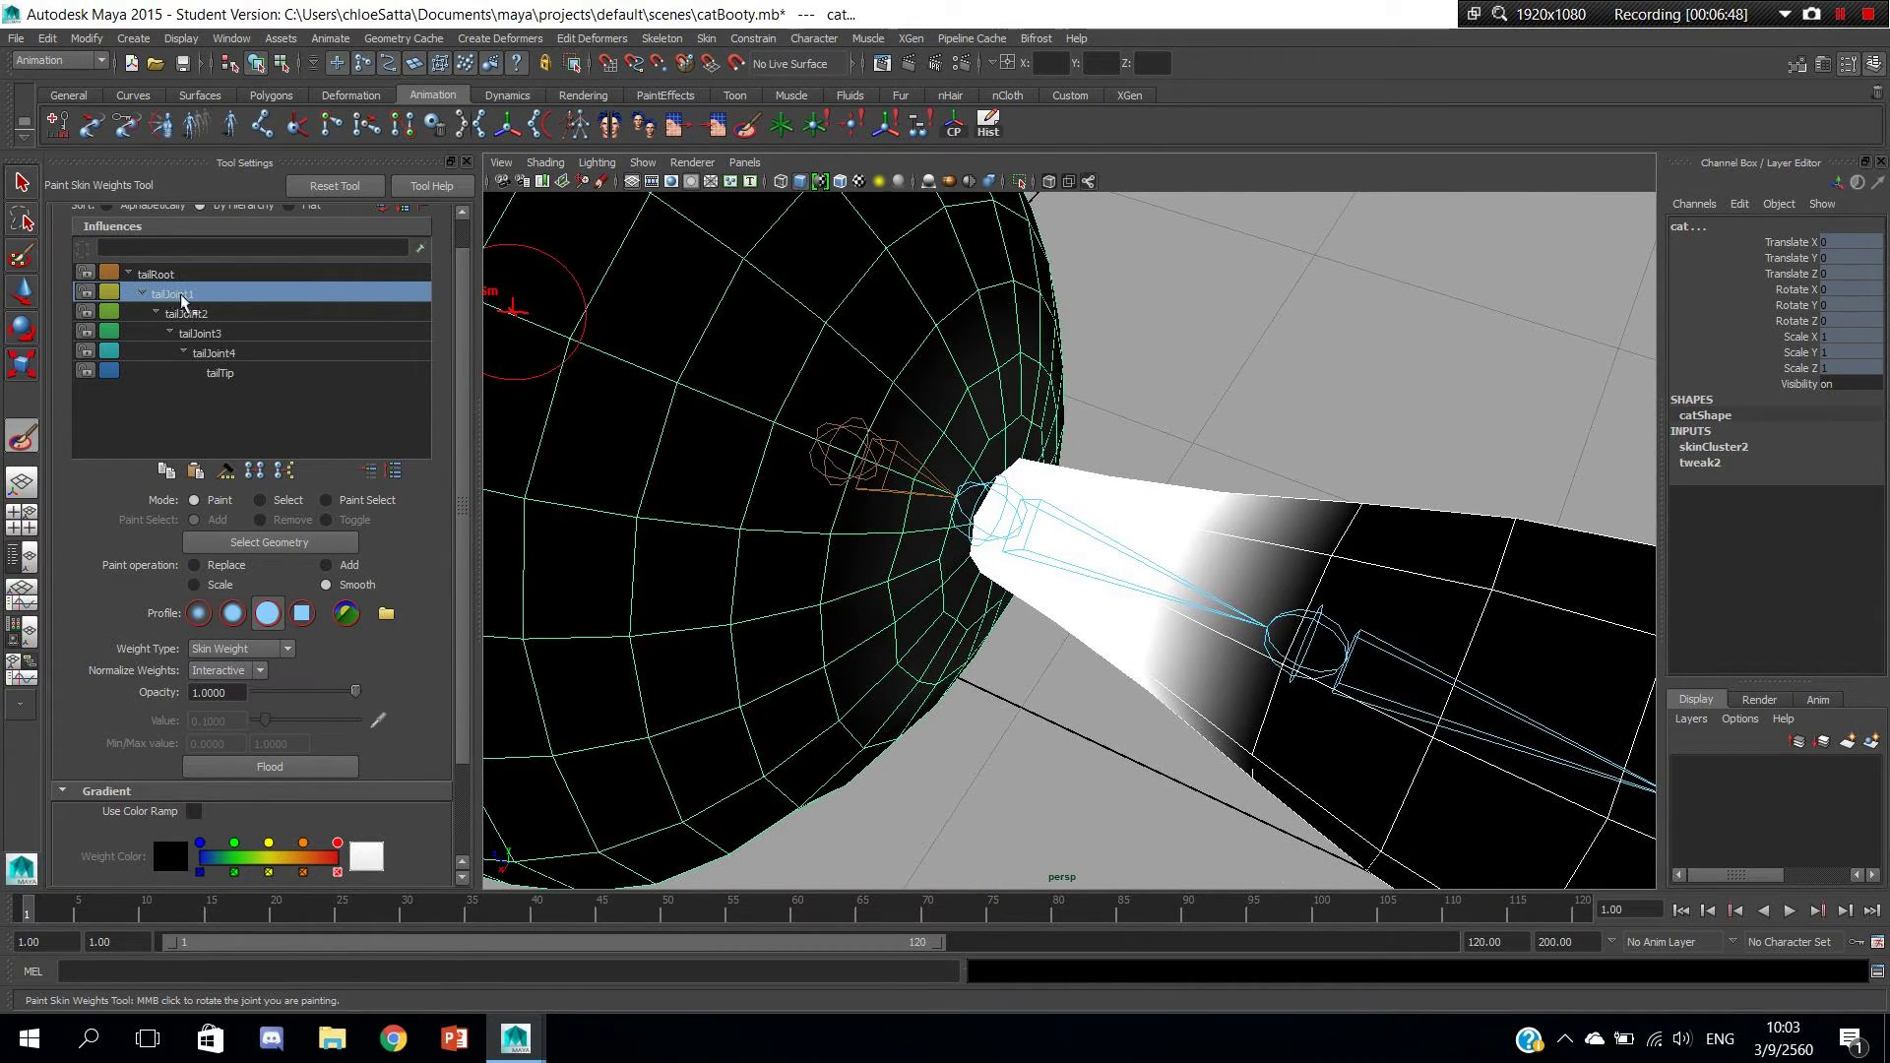
left_click_drag(552, 512, 732, 600, "alt")
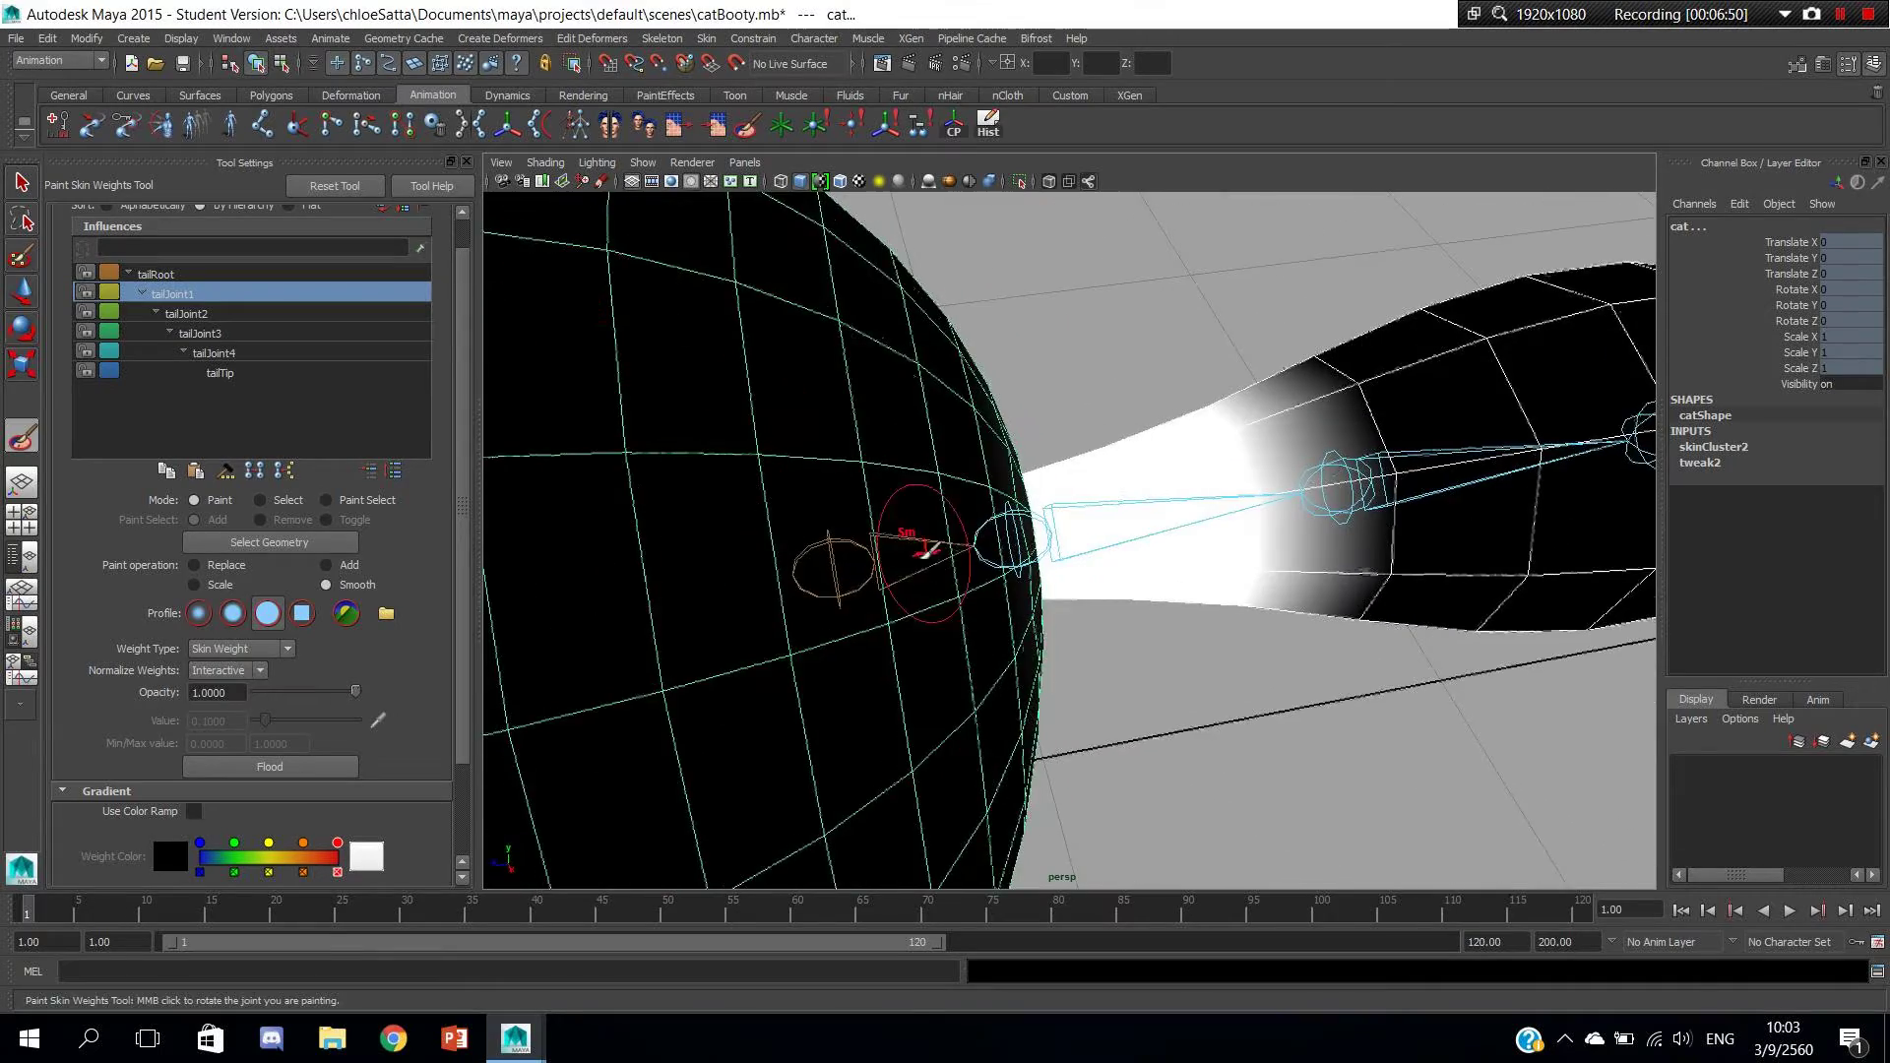
scroll(732, 601, "up", 3)
left_click_drag(1173, 473, 1224, 515, "alt")
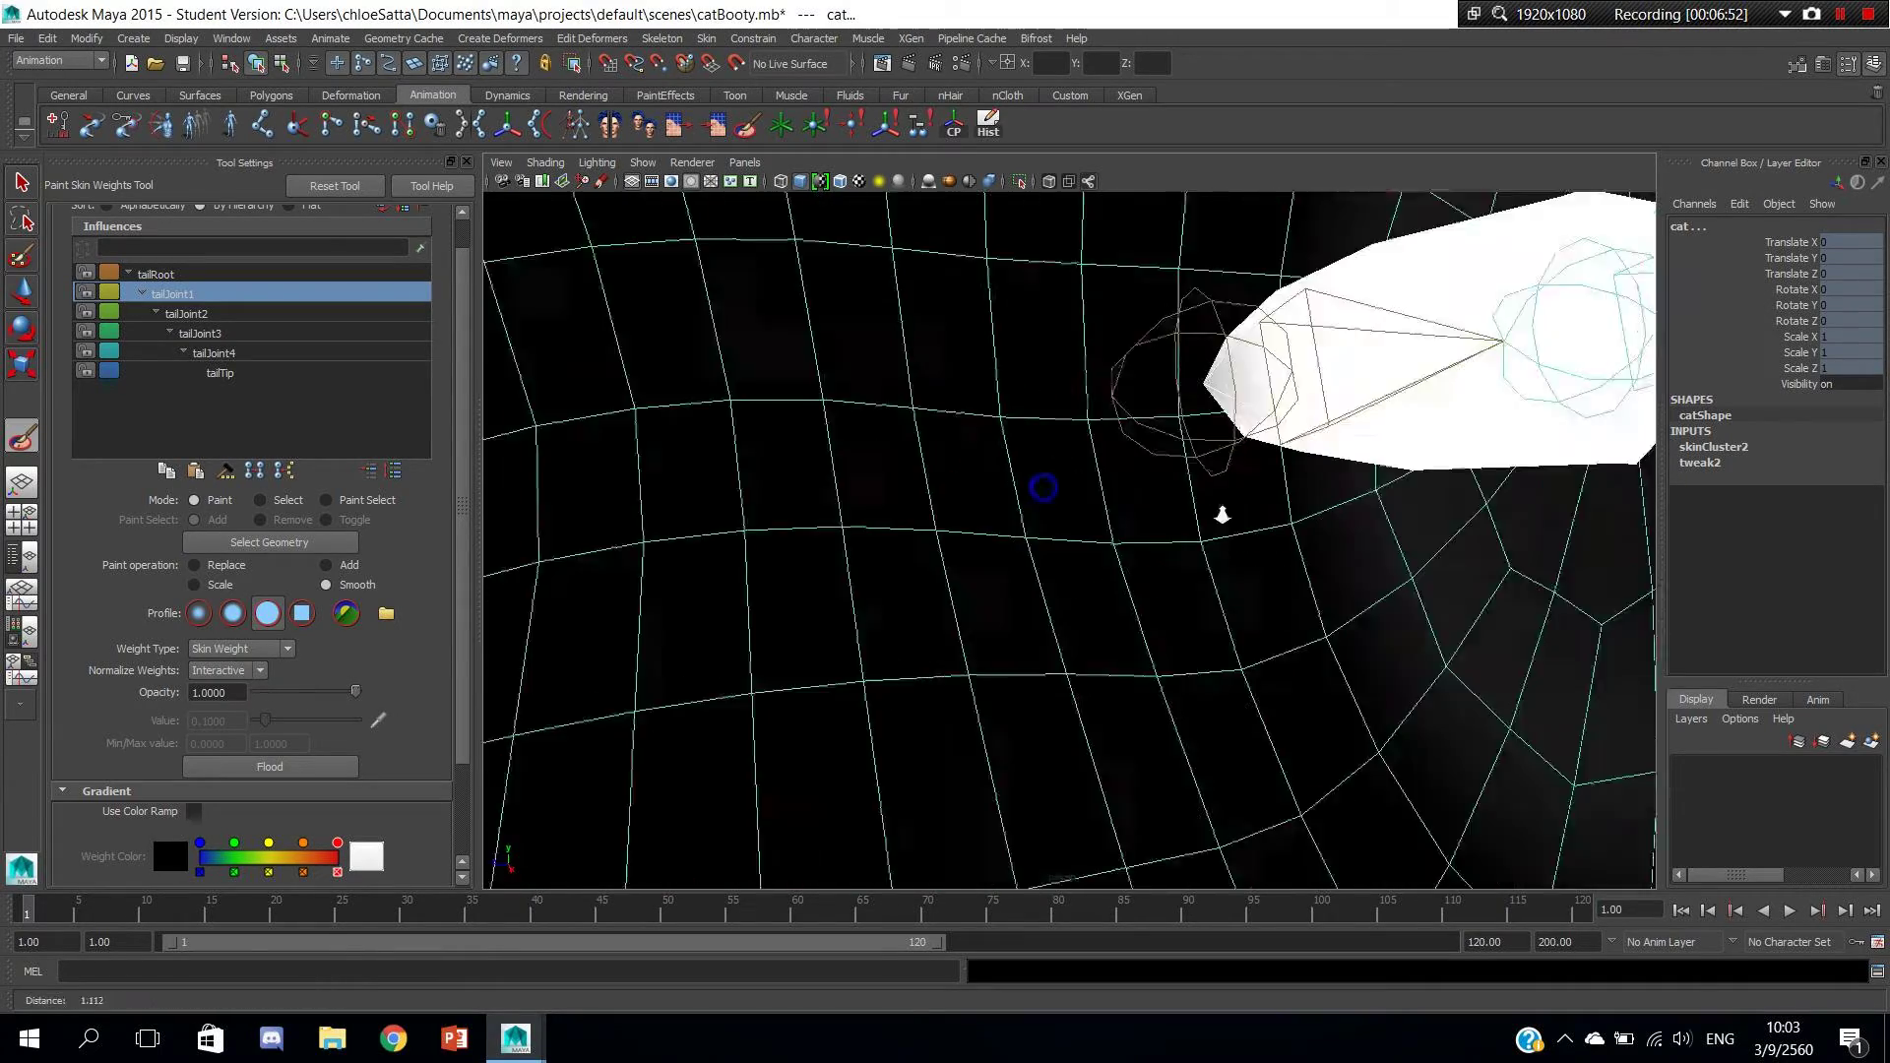
scroll(1123, 537, "down", 3)
mouse_move(1426, 422)
left_mouse_down("alt")
mouse_move(1329, 562)
mouse_move(1274, 528)
left_mouse_up("alt")
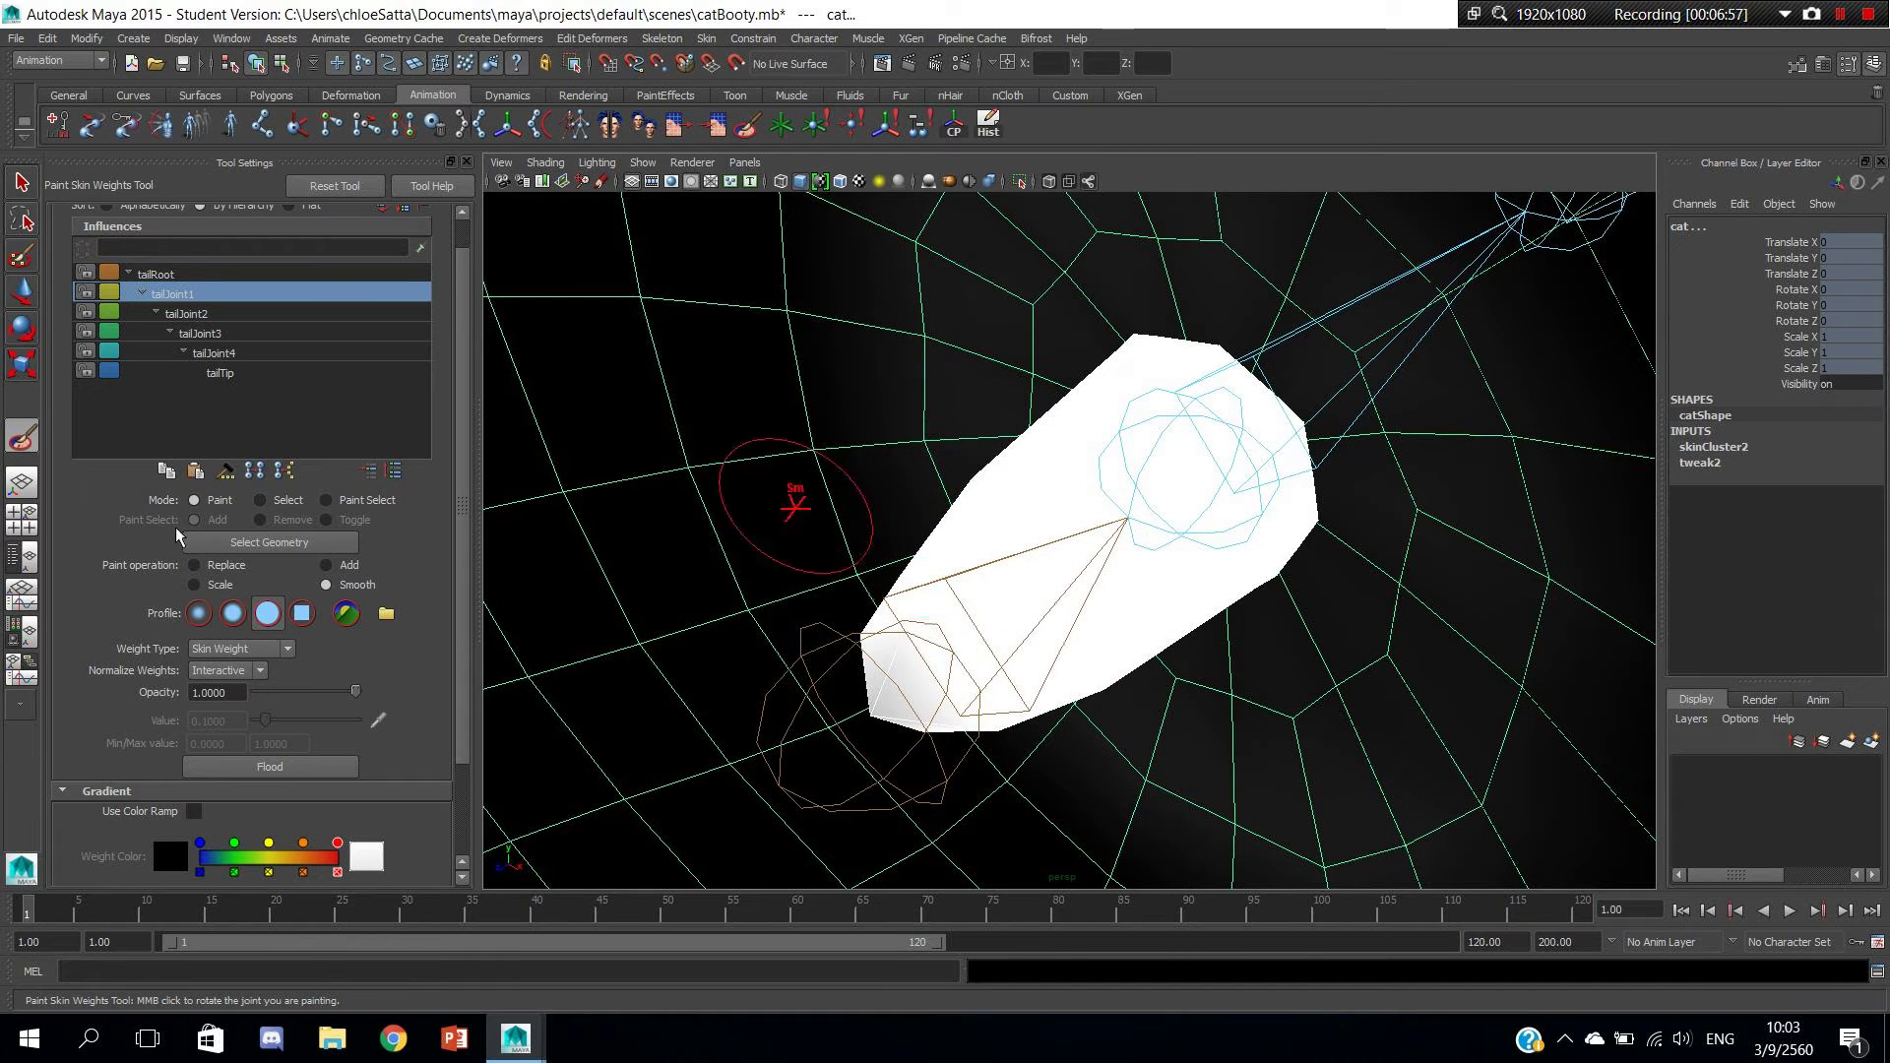
Paint tailJoint1 with Replace at 0, enable the colour ramp, then undo the stroke.
left_click(219, 568)
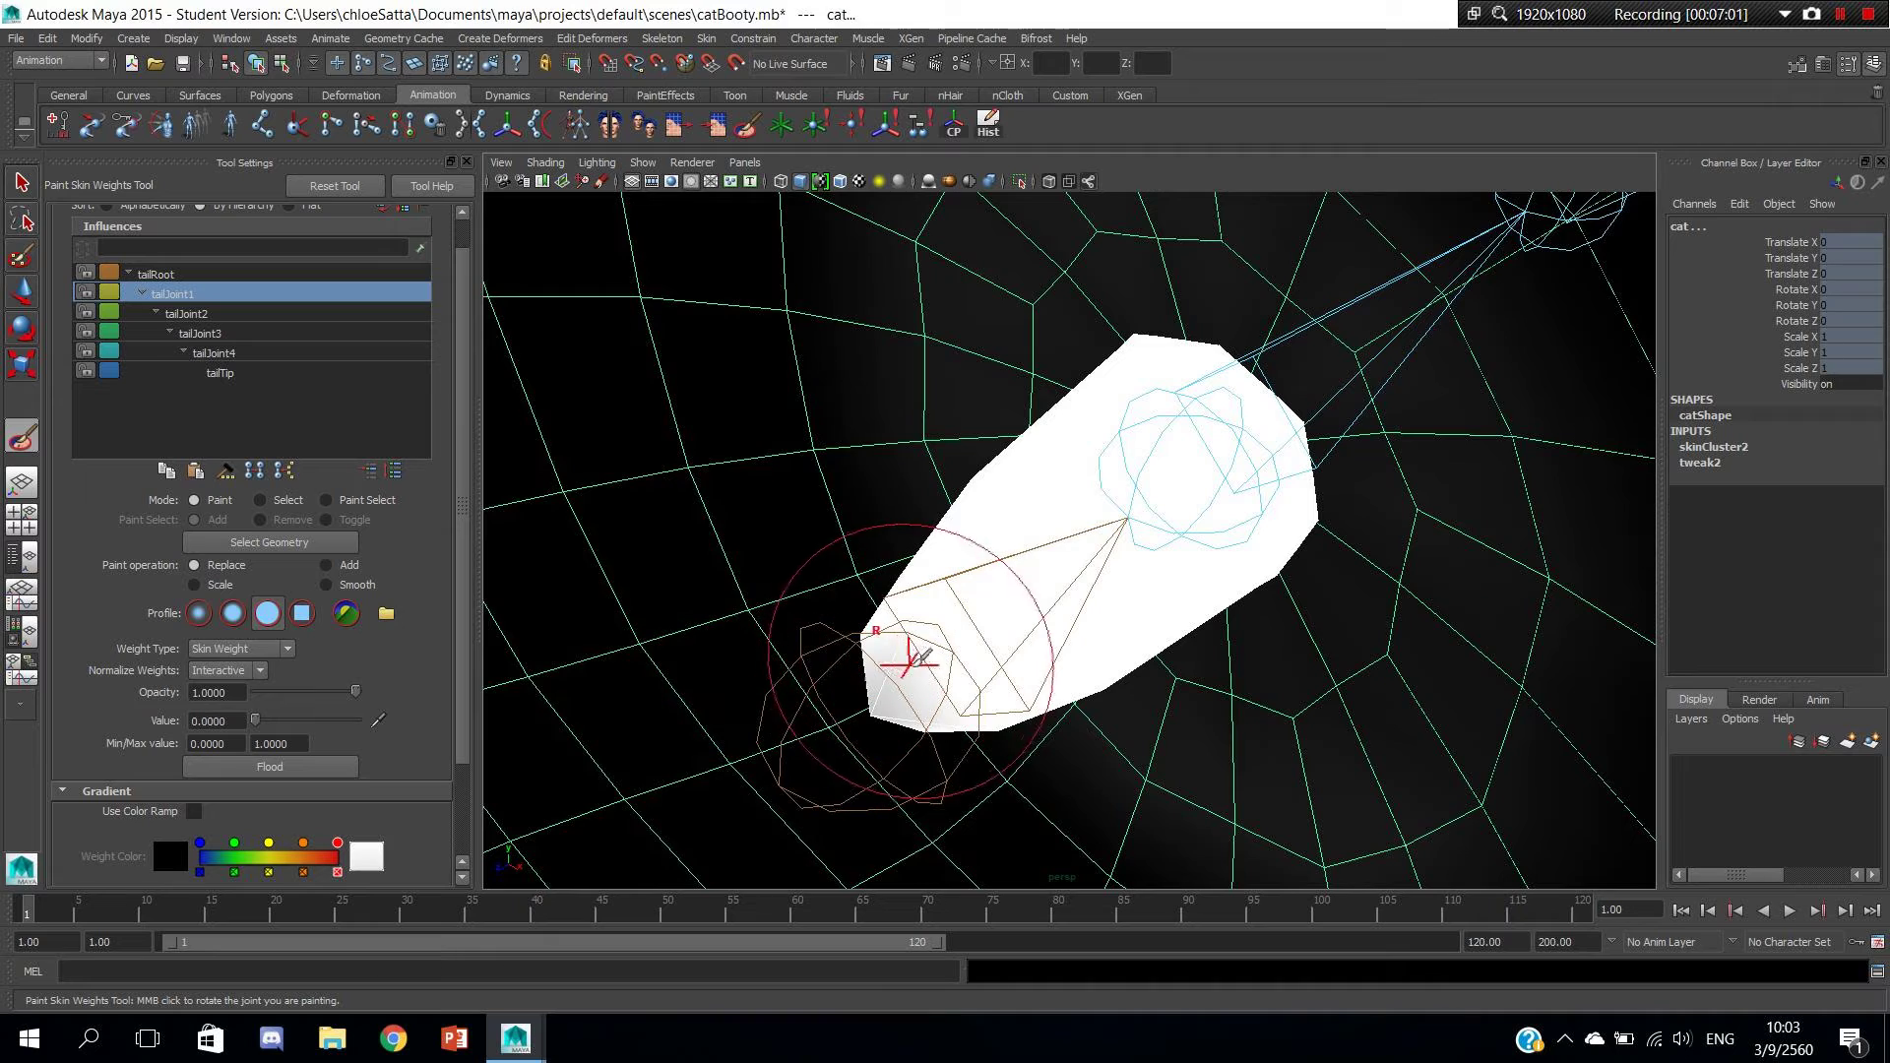
mouse_move(964, 644)
left_mouse_down()
mouse_move(928, 654)
mouse_move(1014, 550)
mouse_move(980, 494)
mouse_move(963, 392)
mouse_move(907, 410)
mouse_move(919, 498)
left_mouse_up()
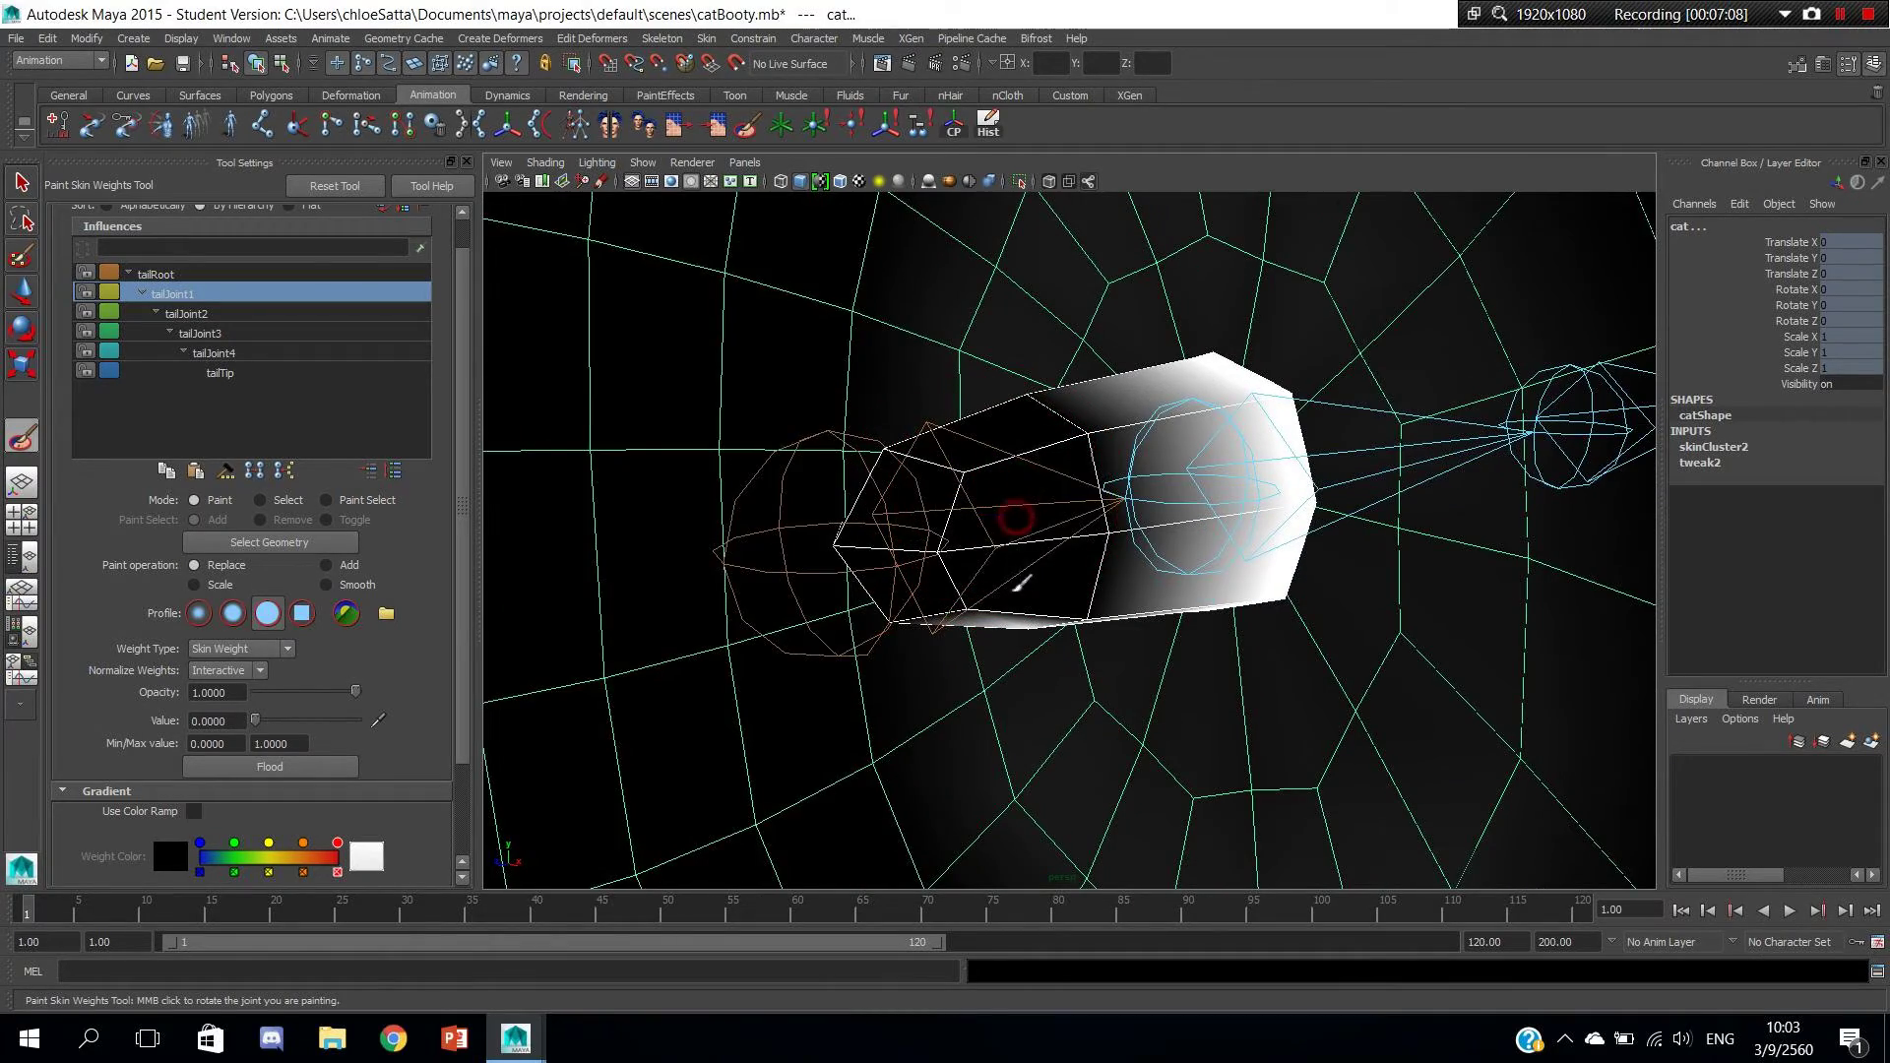
left_click_drag(1053, 571, 1194, 456, "alt")
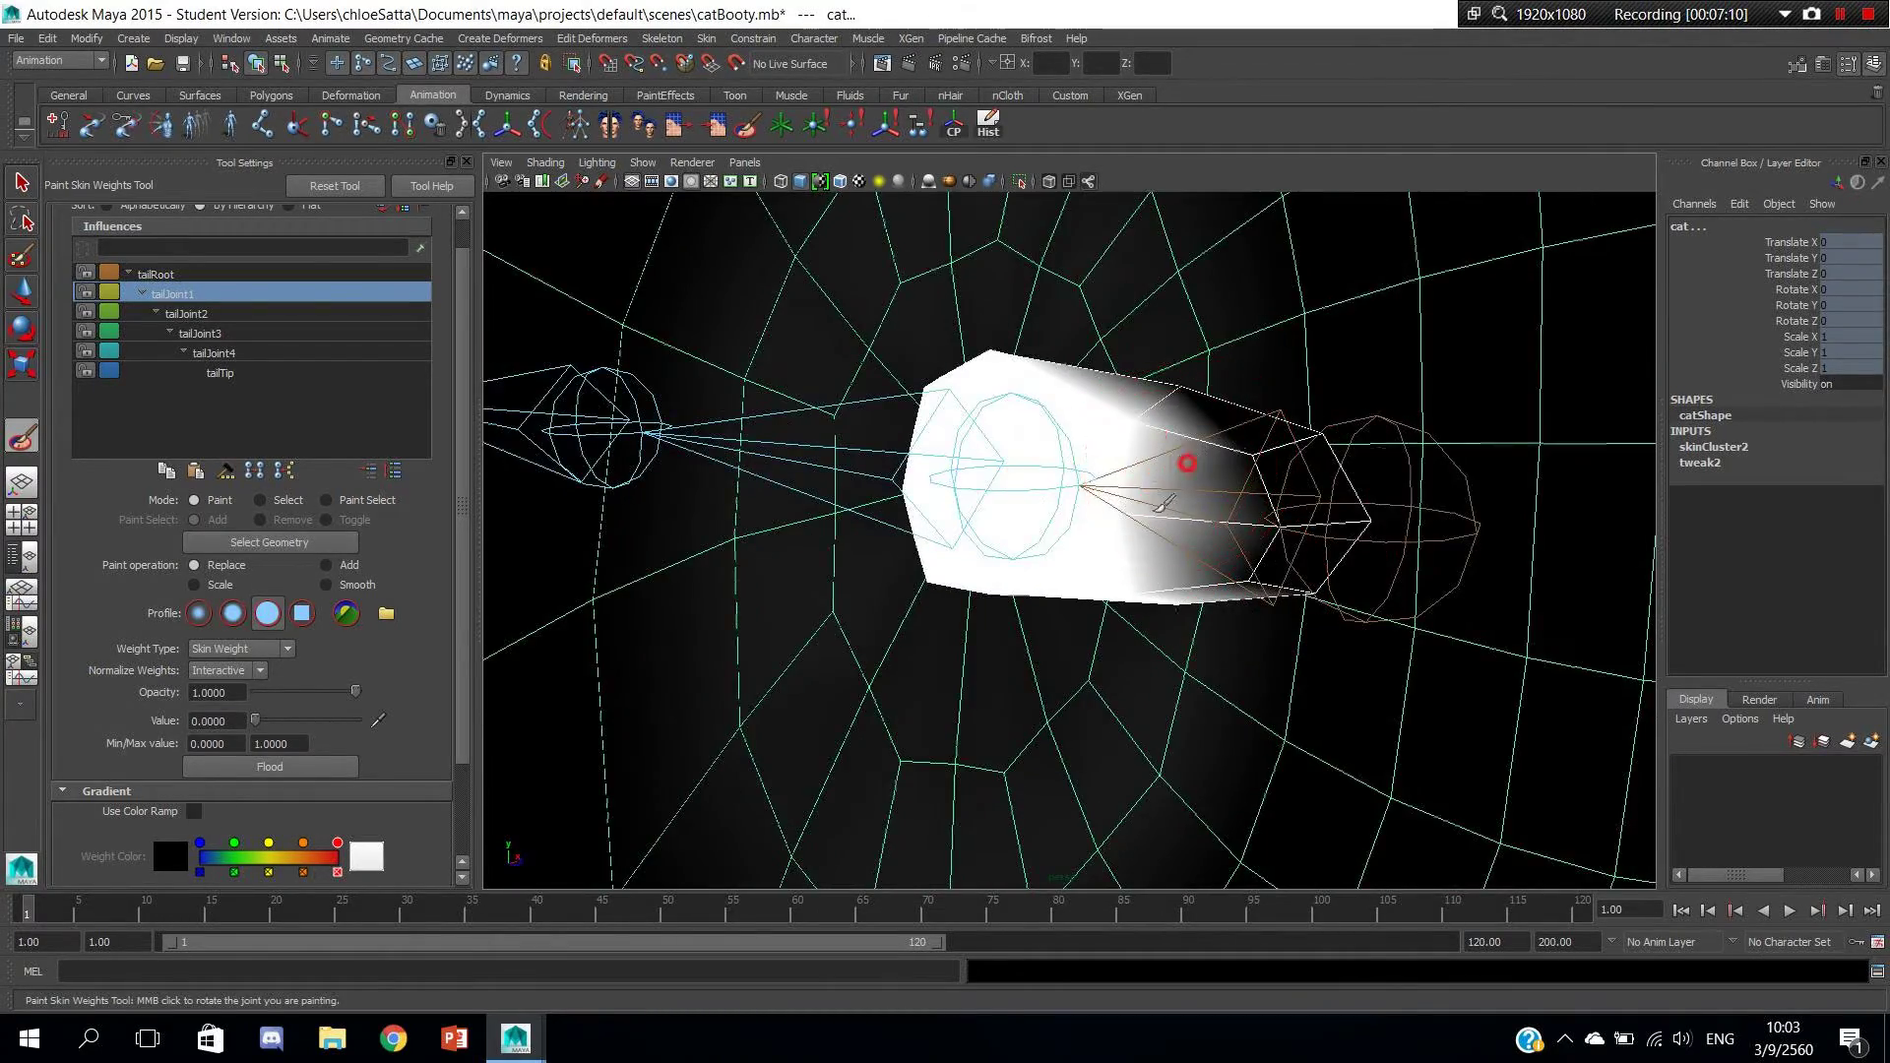
mouse_move(1178, 535)
left_mouse_down("alt")
mouse_move(1110, 434)
mouse_move(1103, 482)
mouse_move(1132, 500)
left_mouse_up("alt")
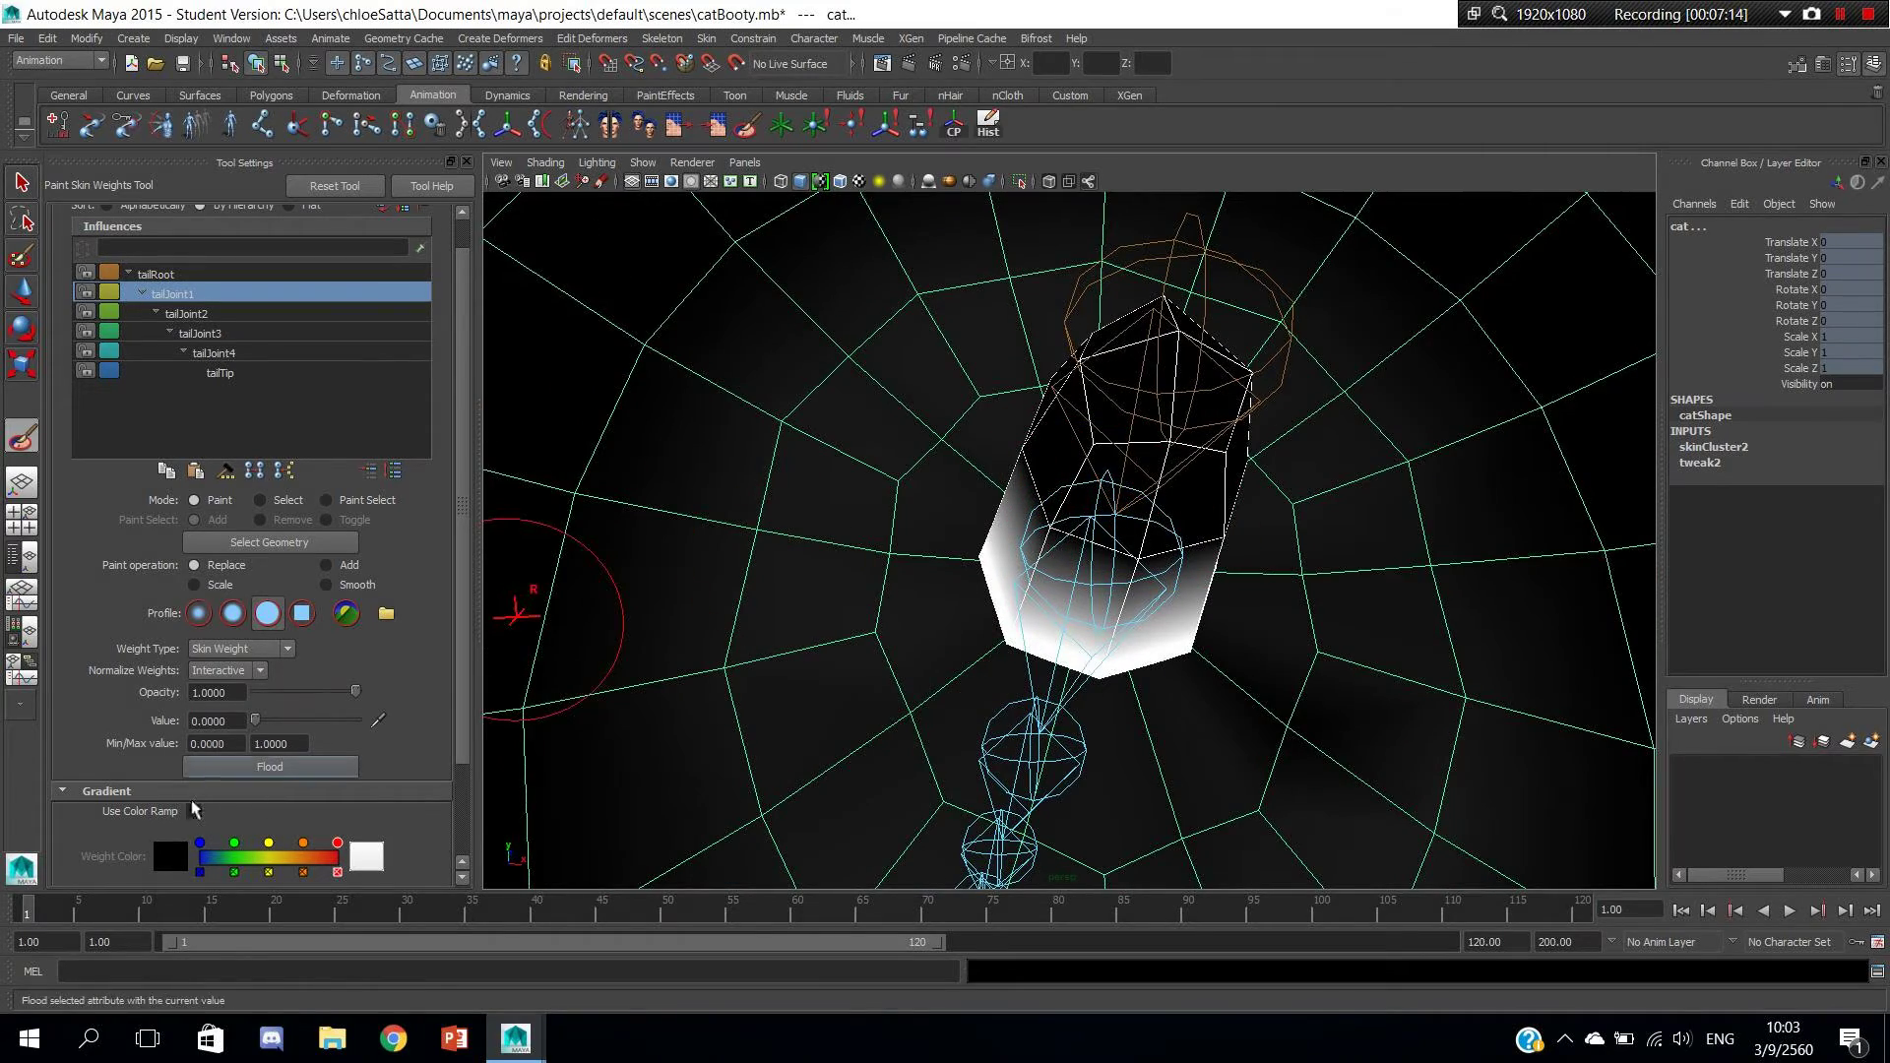
left_click(193, 810)
mouse_move(1125, 498)
left_mouse_down("alt")
mouse_move(1172, 591)
mouse_move(1202, 599)
mouse_move(1160, 616)
mouse_move(1372, 578)
mouse_move(1118, 610)
mouse_move(1084, 676)
mouse_move(1013, 641)
mouse_move(1105, 624)
mouse_move(1107, 511)
mouse_move(1033, 540)
mouse_move(996, 498)
mouse_move(1040, 530)
mouse_move(844, 541)
mouse_move(899, 519)
mouse_move(940, 532)
mouse_move(713, 549)
mouse_move(1013, 515)
mouse_move(1089, 535)
mouse_move(675, 590)
mouse_move(1120, 549)
mouse_move(1162, 591)
mouse_move(1299, 596)
mouse_move(1195, 551)
mouse_move(1029, 546)
left_mouse_up("alt")
key("ctrl+z")
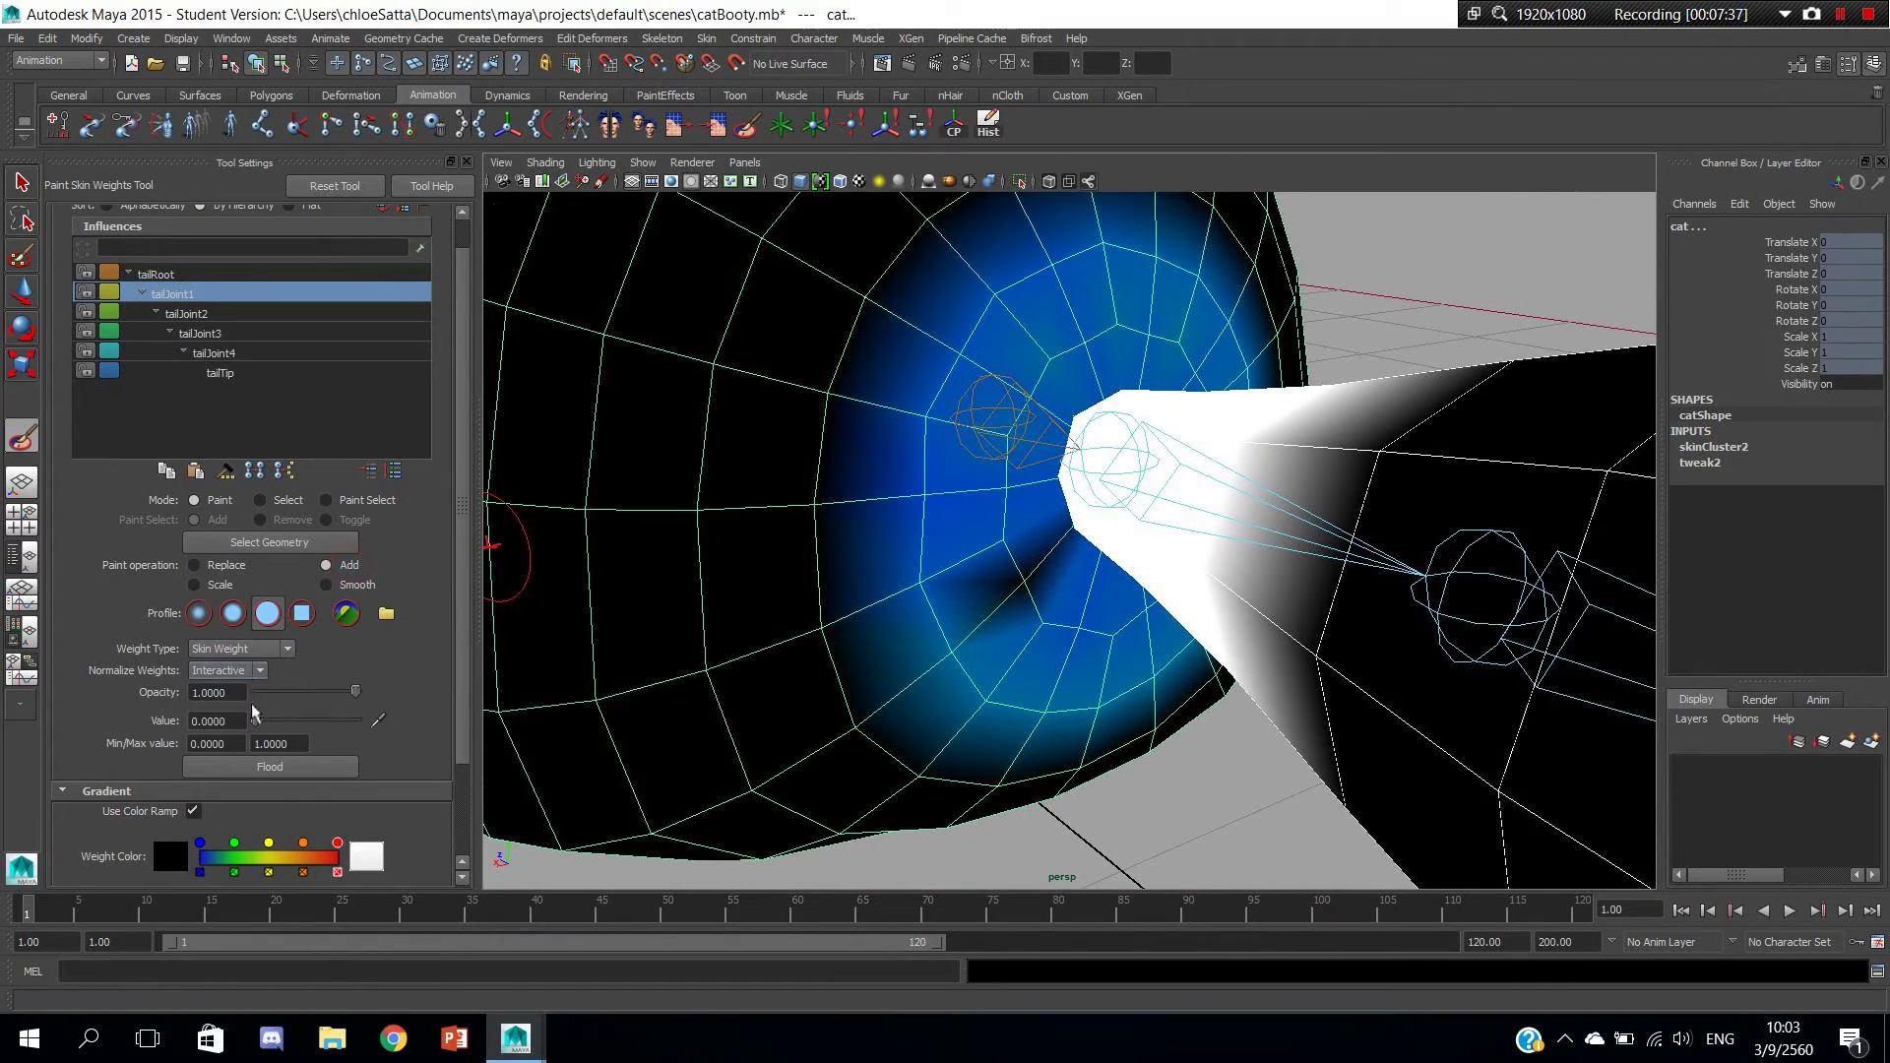
Turn off the colour ramp and add tailJoint1 weight onto the body around the tail base.
left_click(194, 811)
mouse_move(1008, 528)
left_mouse_down("alt")
mouse_move(988, 532)
mouse_move(1013, 498)
mouse_move(1029, 581)
left_mouse_up("alt")
mouse_move(1029, 581)
left_mouse_down()
mouse_move(1004, 630)
mouse_move(1024, 640)
mouse_move(1033, 425)
mouse_move(955, 414)
mouse_move(937, 527)
mouse_move(1026, 633)
mouse_move(1113, 669)
mouse_move(1083, 611)
mouse_move(1128, 705)
mouse_move(1200, 662)
mouse_move(1240, 466)
left_mouse_up()
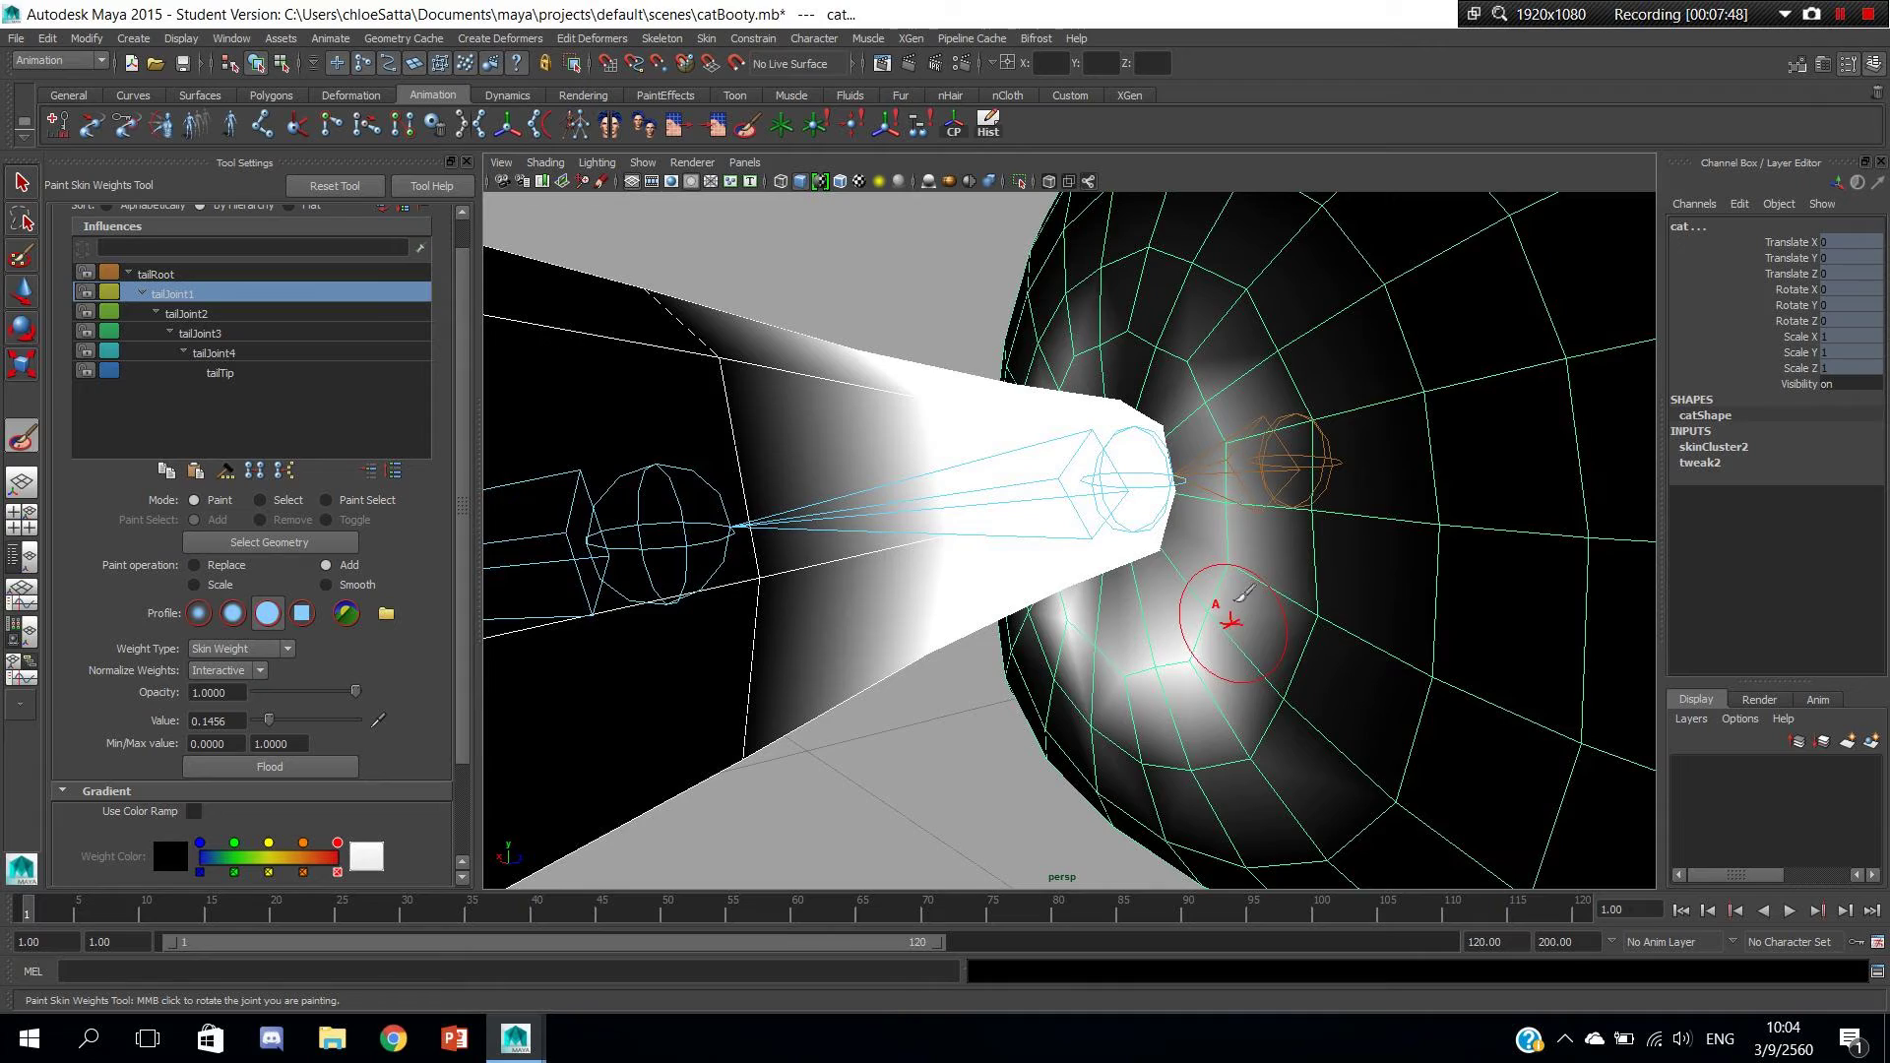
mouse_move(1239, 598)
left_mouse_down("alt")
mouse_move(1230, 552)
mouse_move(1260, 512)
mouse_move(1336, 488)
mouse_move(1309, 507)
mouse_move(1354, 551)
mouse_move(1280, 453)
mouse_move(1019, 365)
mouse_move(984, 414)
mouse_move(1043, 433)
mouse_move(1063, 325)
mouse_move(1191, 337)
mouse_move(1312, 464)
mouse_move(1359, 625)
mouse_move(1265, 322)
mouse_move(1221, 296)
mouse_move(1132, 325)
mouse_move(1083, 541)
mouse_move(1014, 654)
mouse_move(965, 630)
mouse_move(1024, 746)
left_mouse_up("alt")
mouse_move(973, 504)
left_mouse_down("alt")
mouse_move(1073, 570)
mouse_move(1034, 548)
left_mouse_up("alt")
Switch to Smooth, blend the weights around the tail joint, and undo one stroke.
left_click(326, 585)
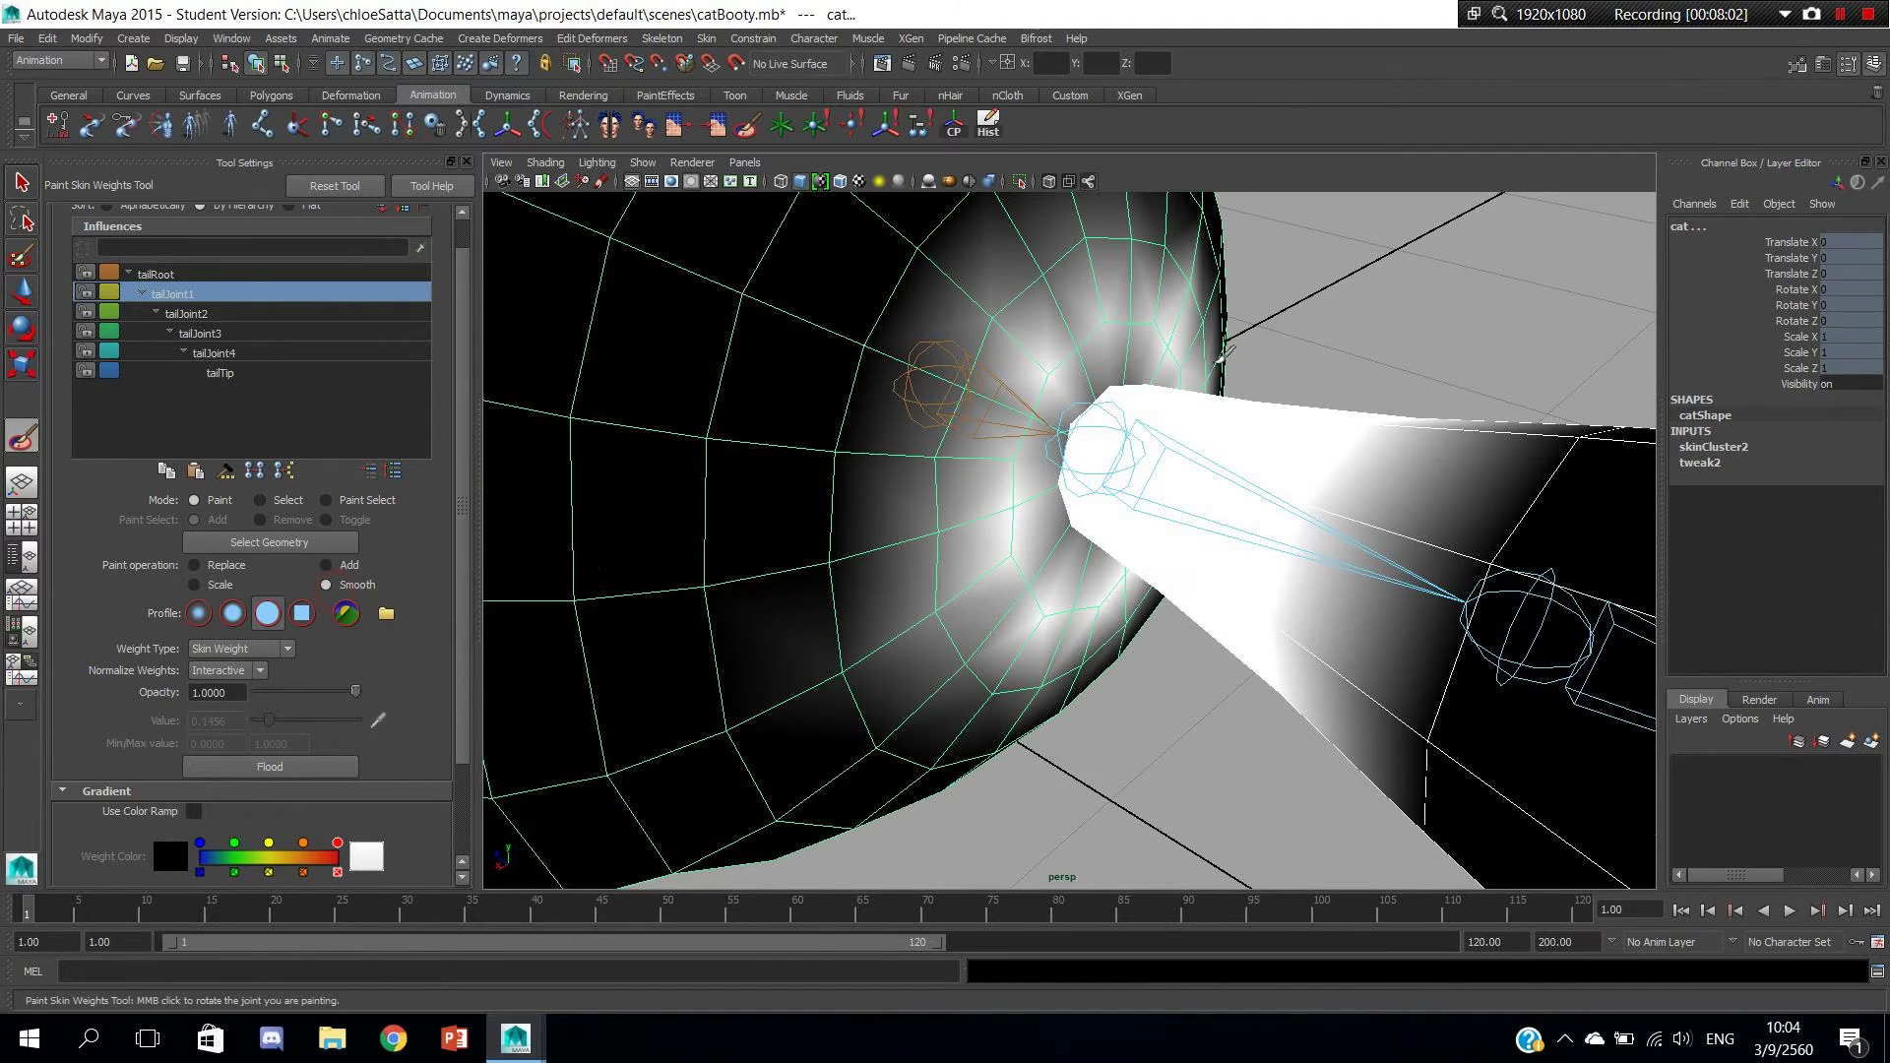
left_click_drag(936, 493, 1139, 358, "alt")
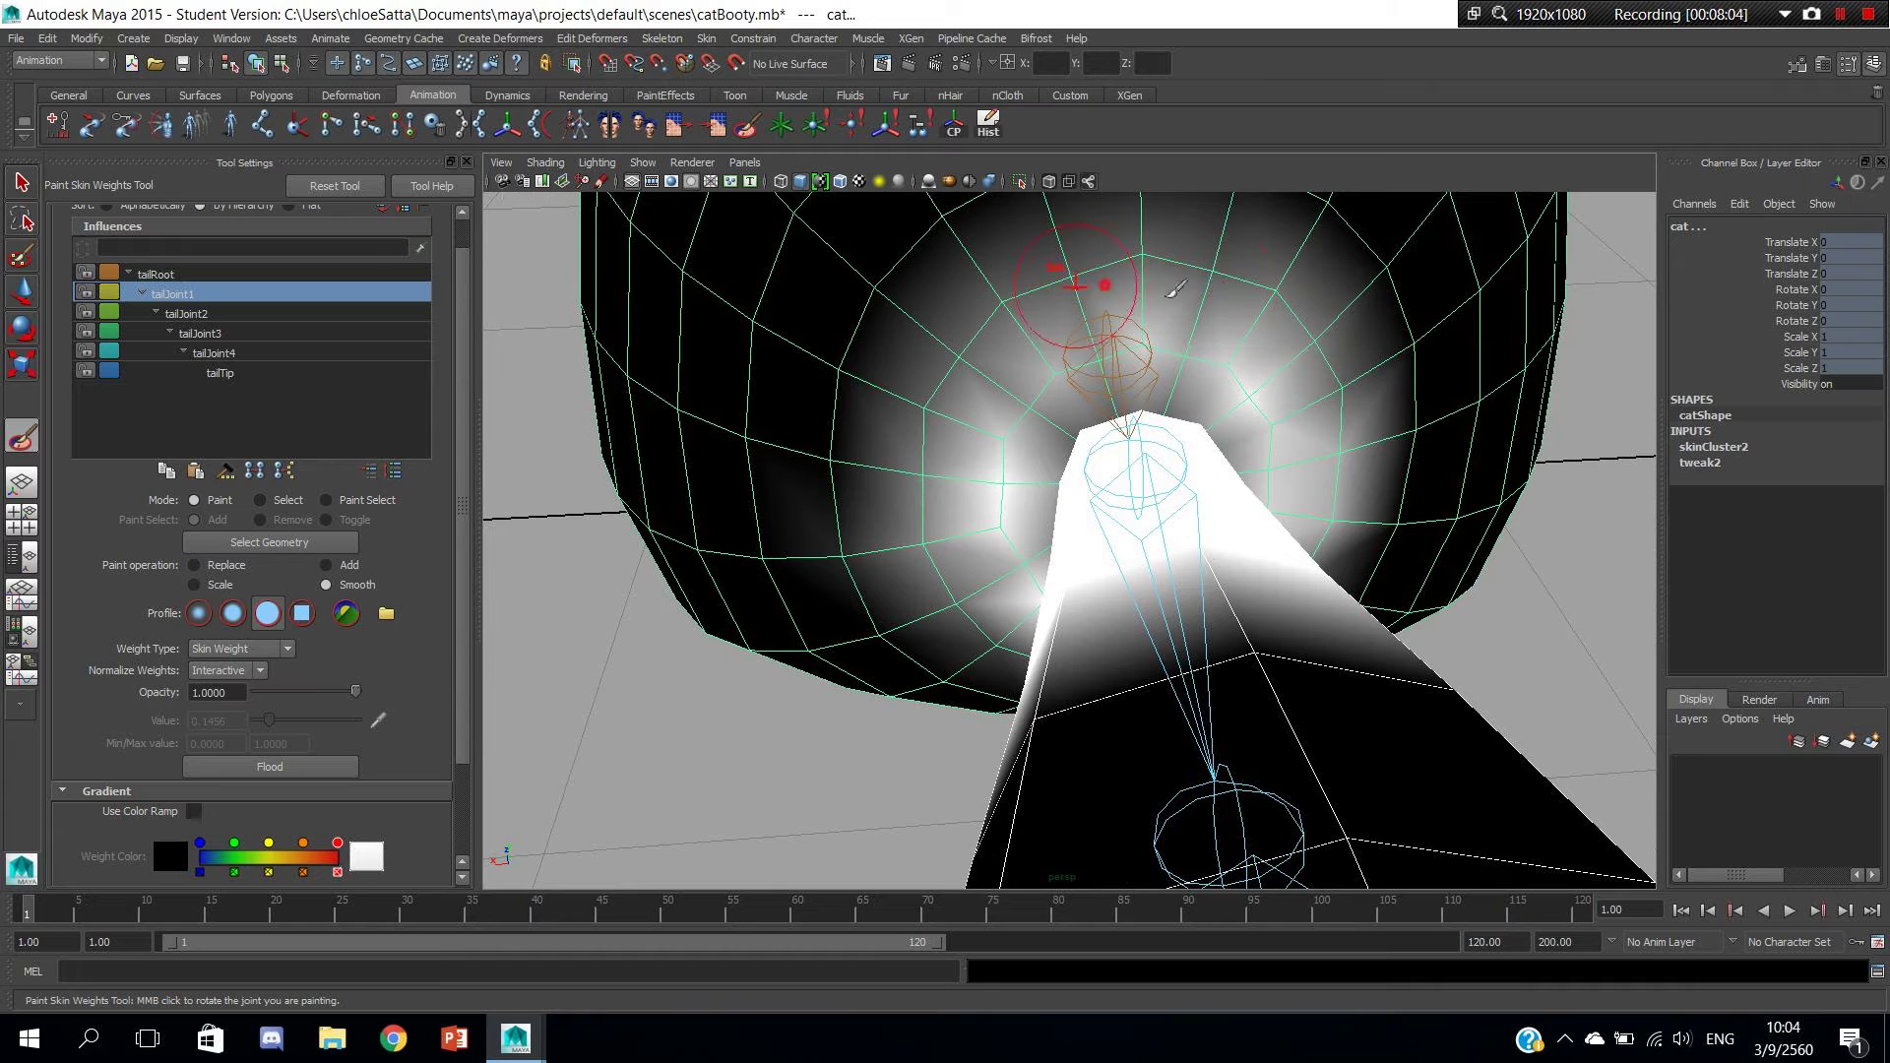
left_click_drag(1101, 270, 1187, 255)
left_click_drag(1351, 346, 1106, 291)
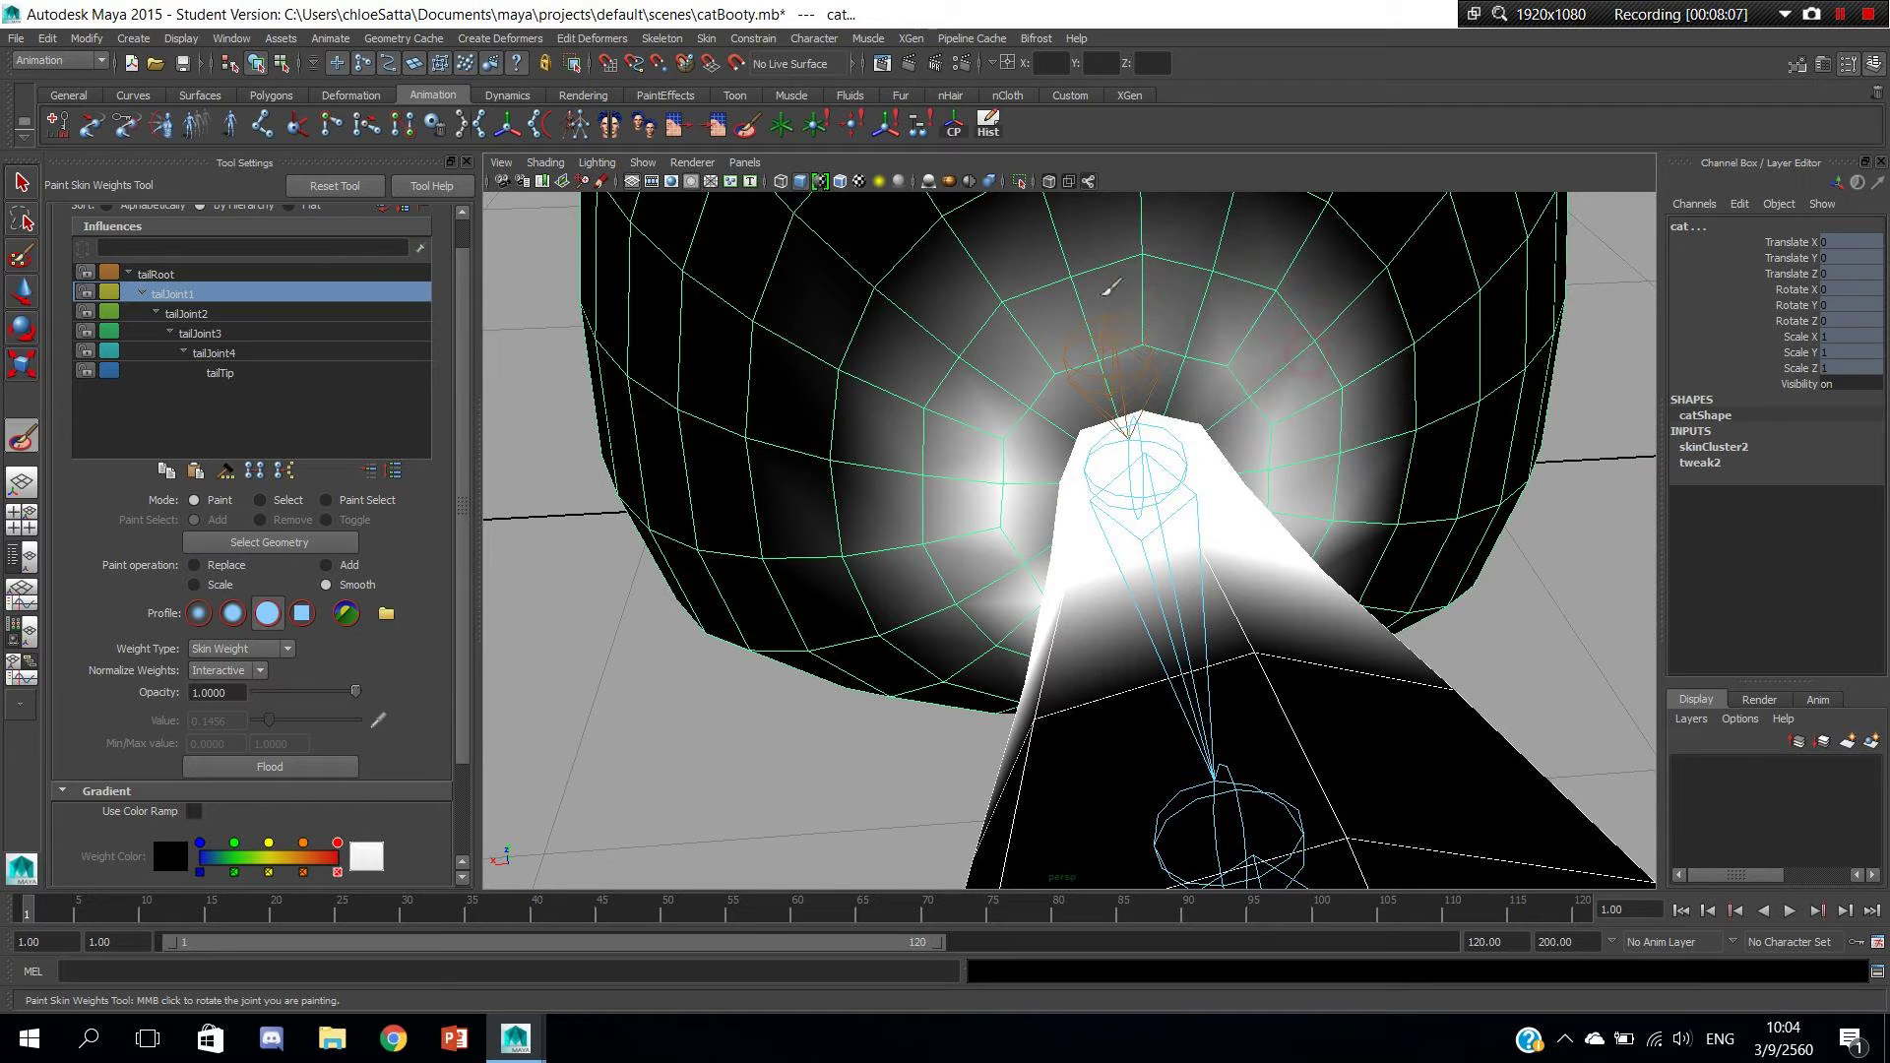
left_click_drag(1054, 493, 950, 423, "alt")
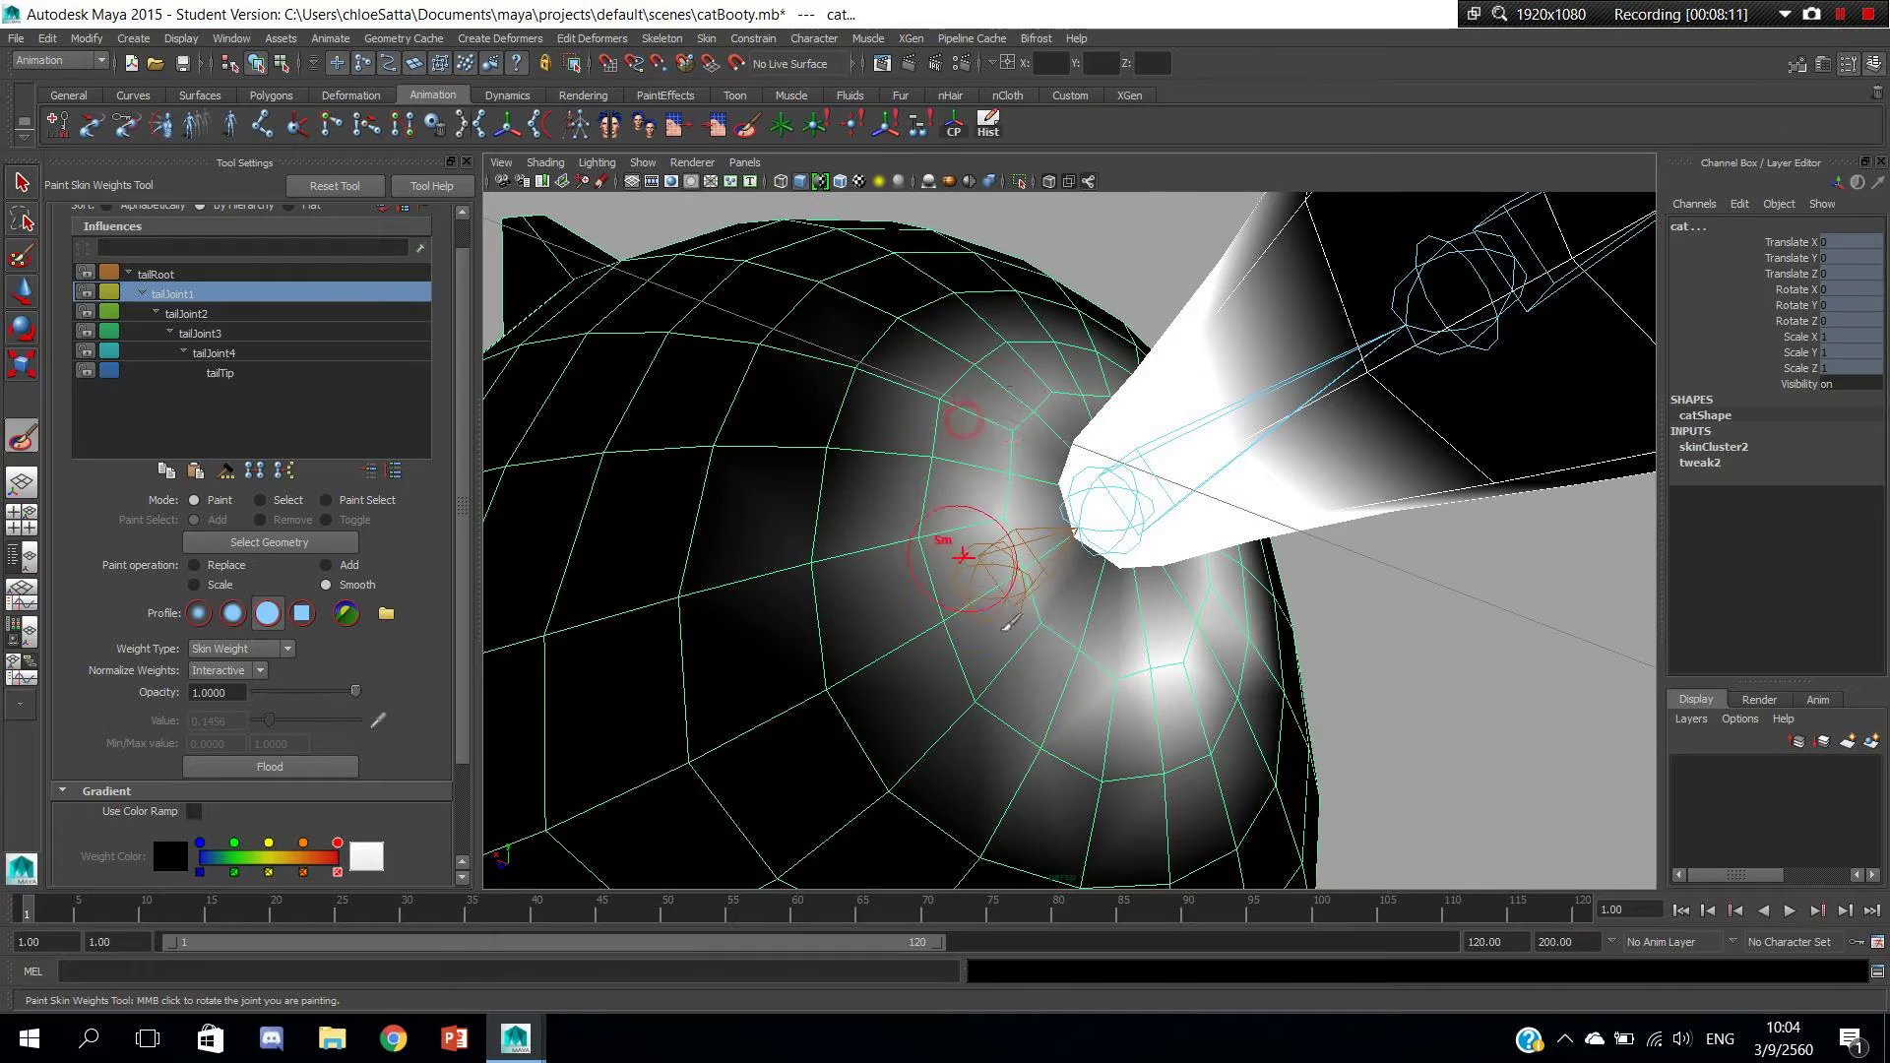
mouse_move(975, 542)
left_mouse_down("alt")
mouse_move(878, 570)
mouse_move(1106, 624)
left_mouse_up("alt")
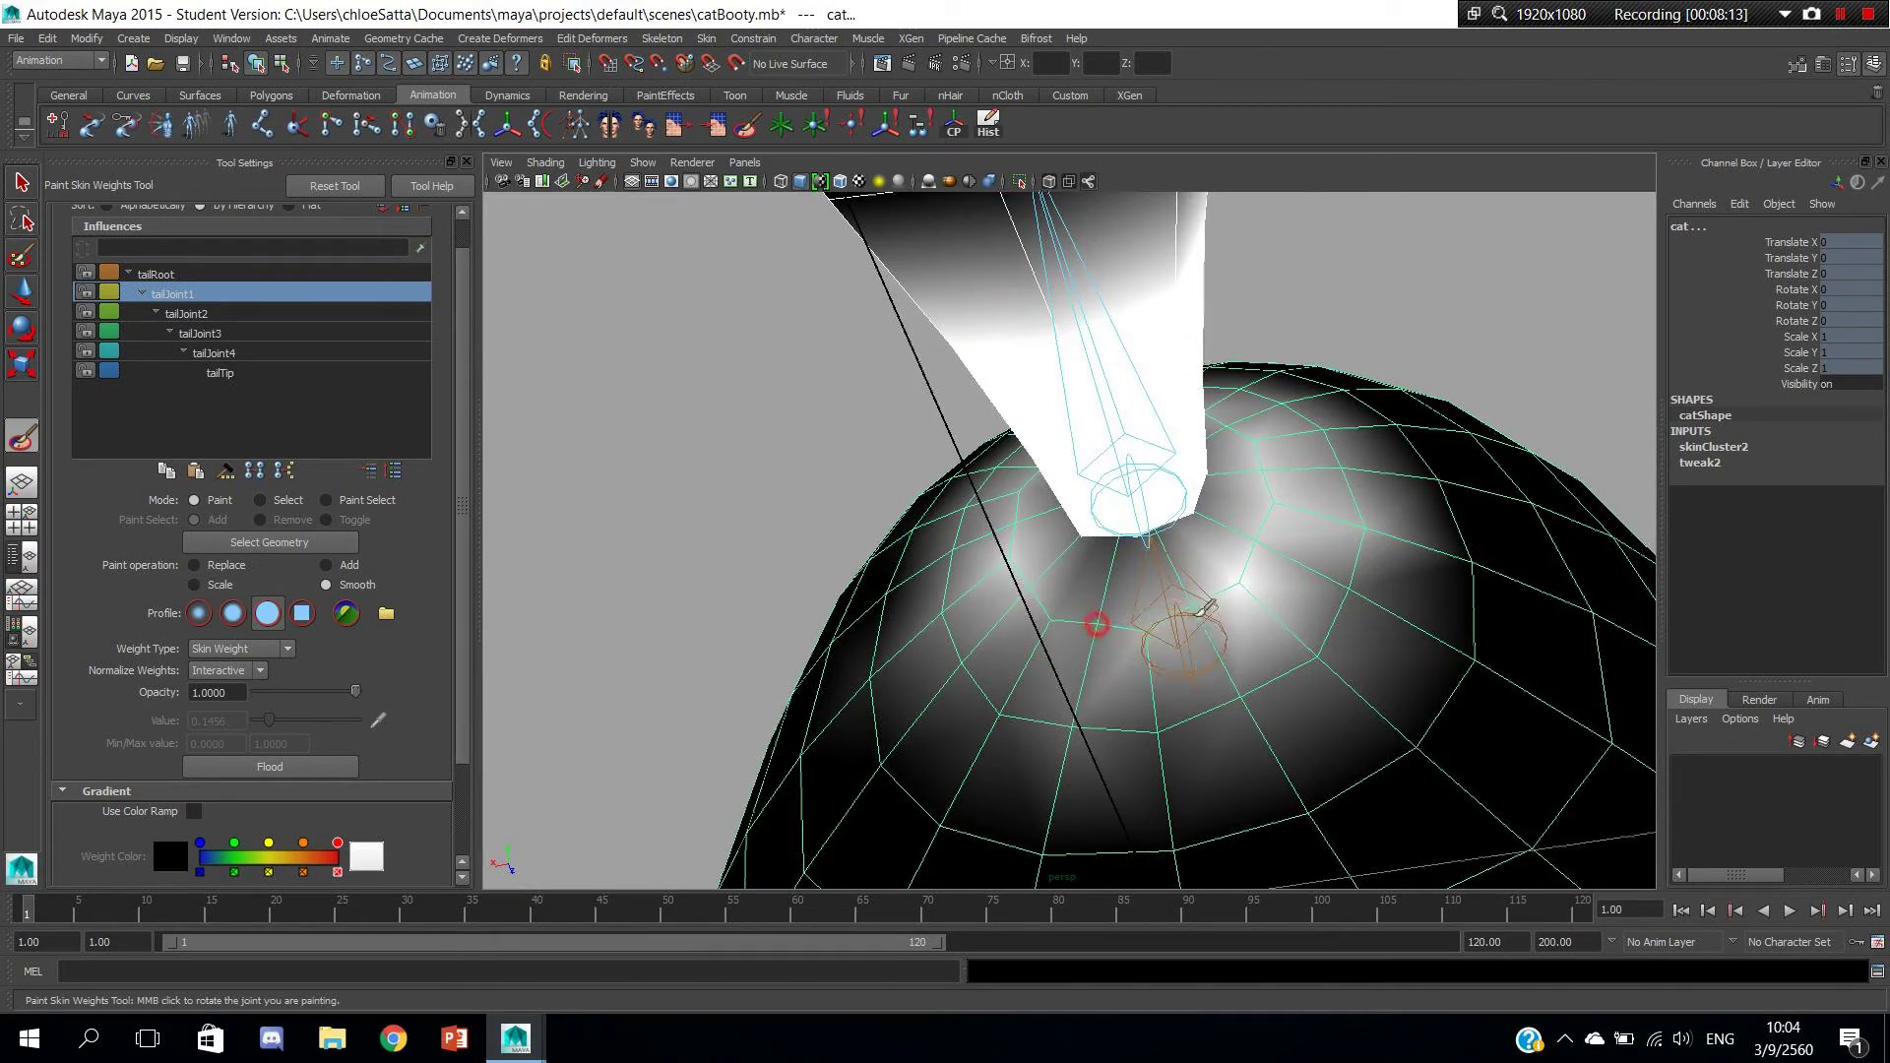
mouse_move(1277, 569)
left_mouse_down("alt")
mouse_move(1321, 510)
mouse_move(1080, 404)
left_mouse_up("alt")
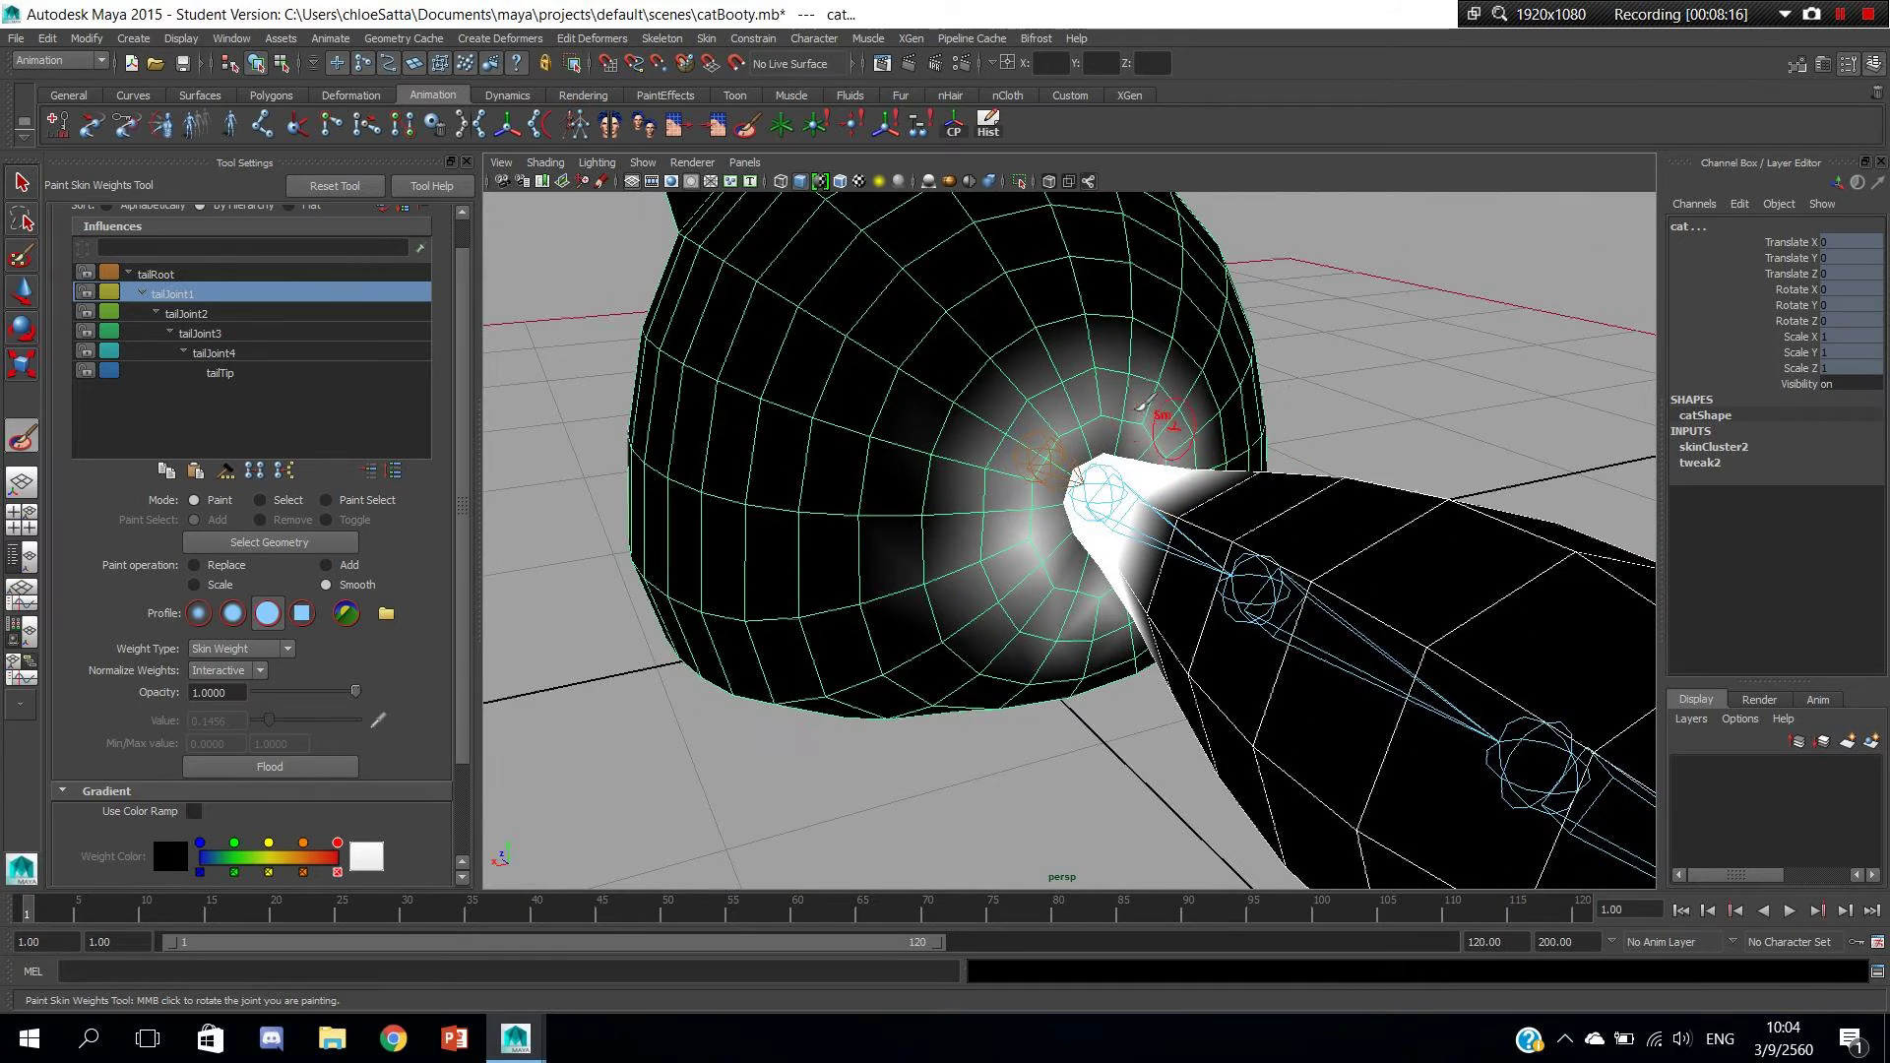
key("ctrl+z")
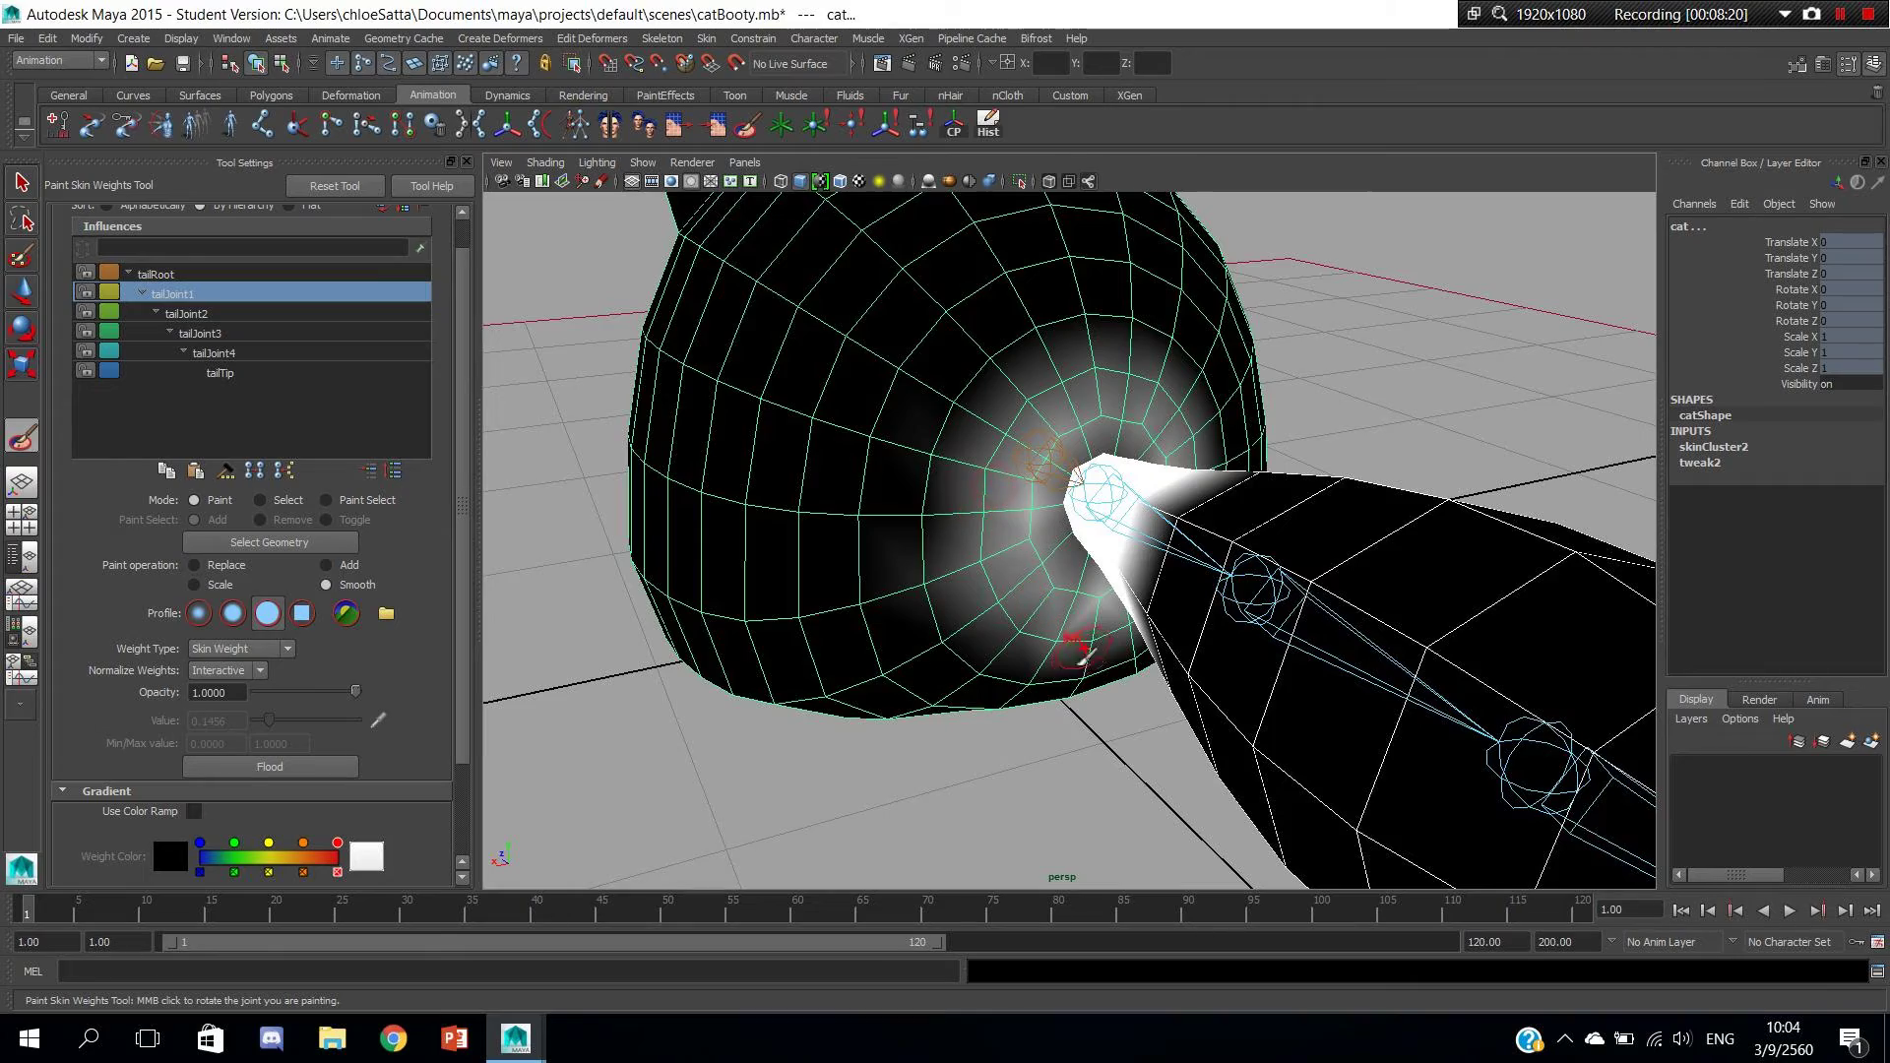
left_click_drag(1083, 655, 1292, 628, "alt")
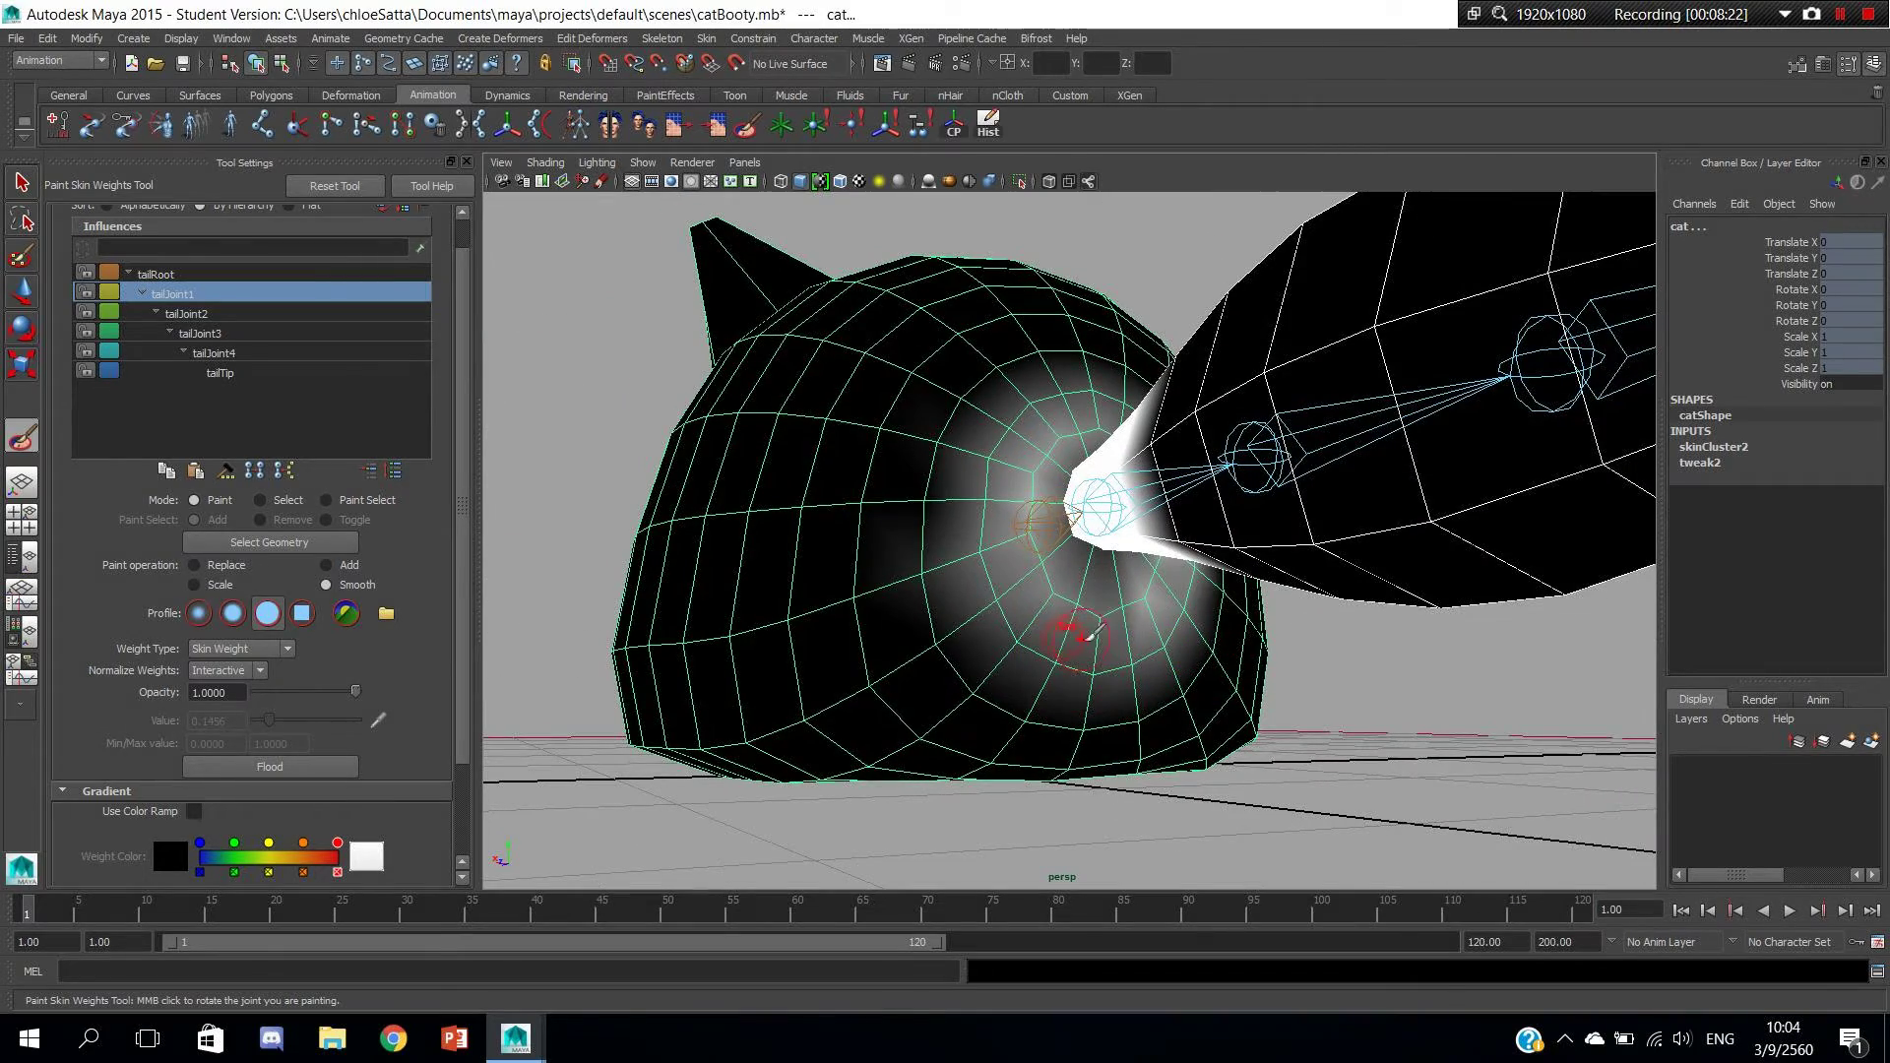
mouse_move(1144, 634)
left_mouse_down("alt")
mouse_move(1120, 591)
mouse_move(1203, 675)
left_mouse_up("alt")
Bend tailJoint1 twice to test the deformation, undoing each rotation.
key("w")
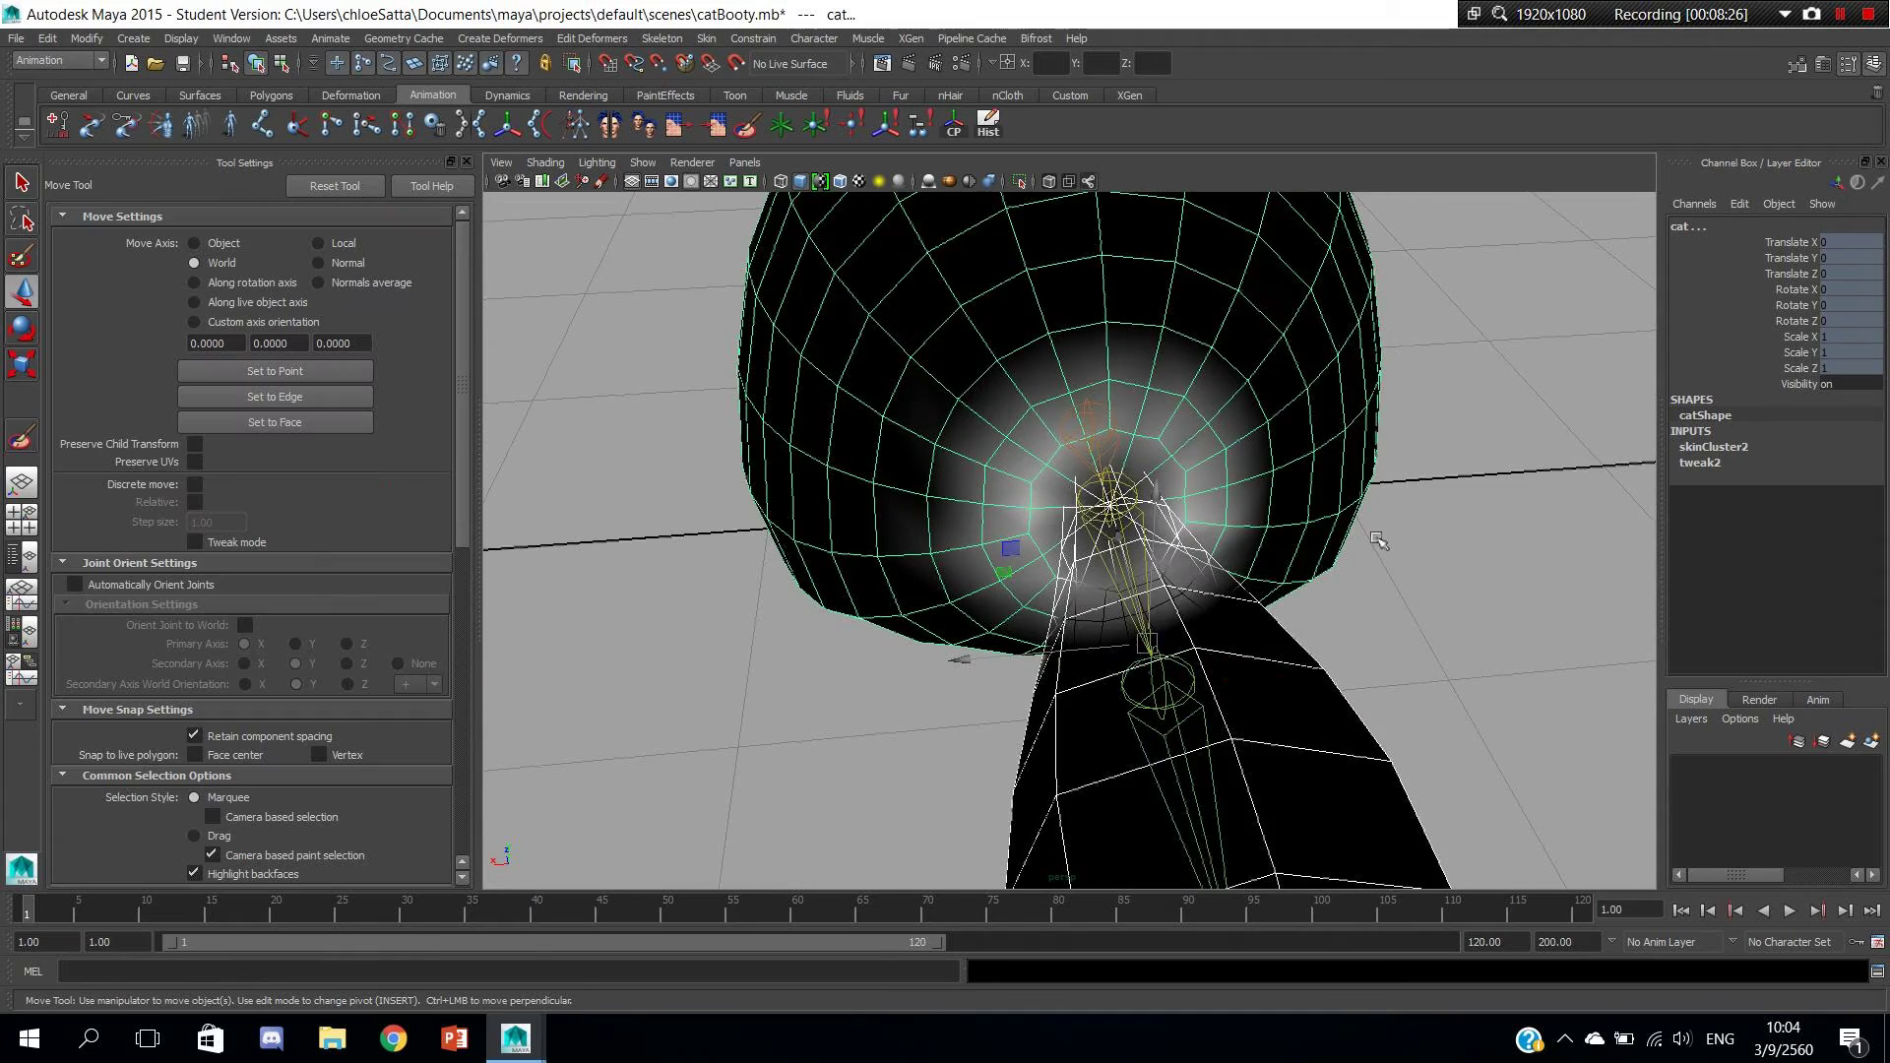
left_click_drag(1319, 614, 1376, 646, "alt")
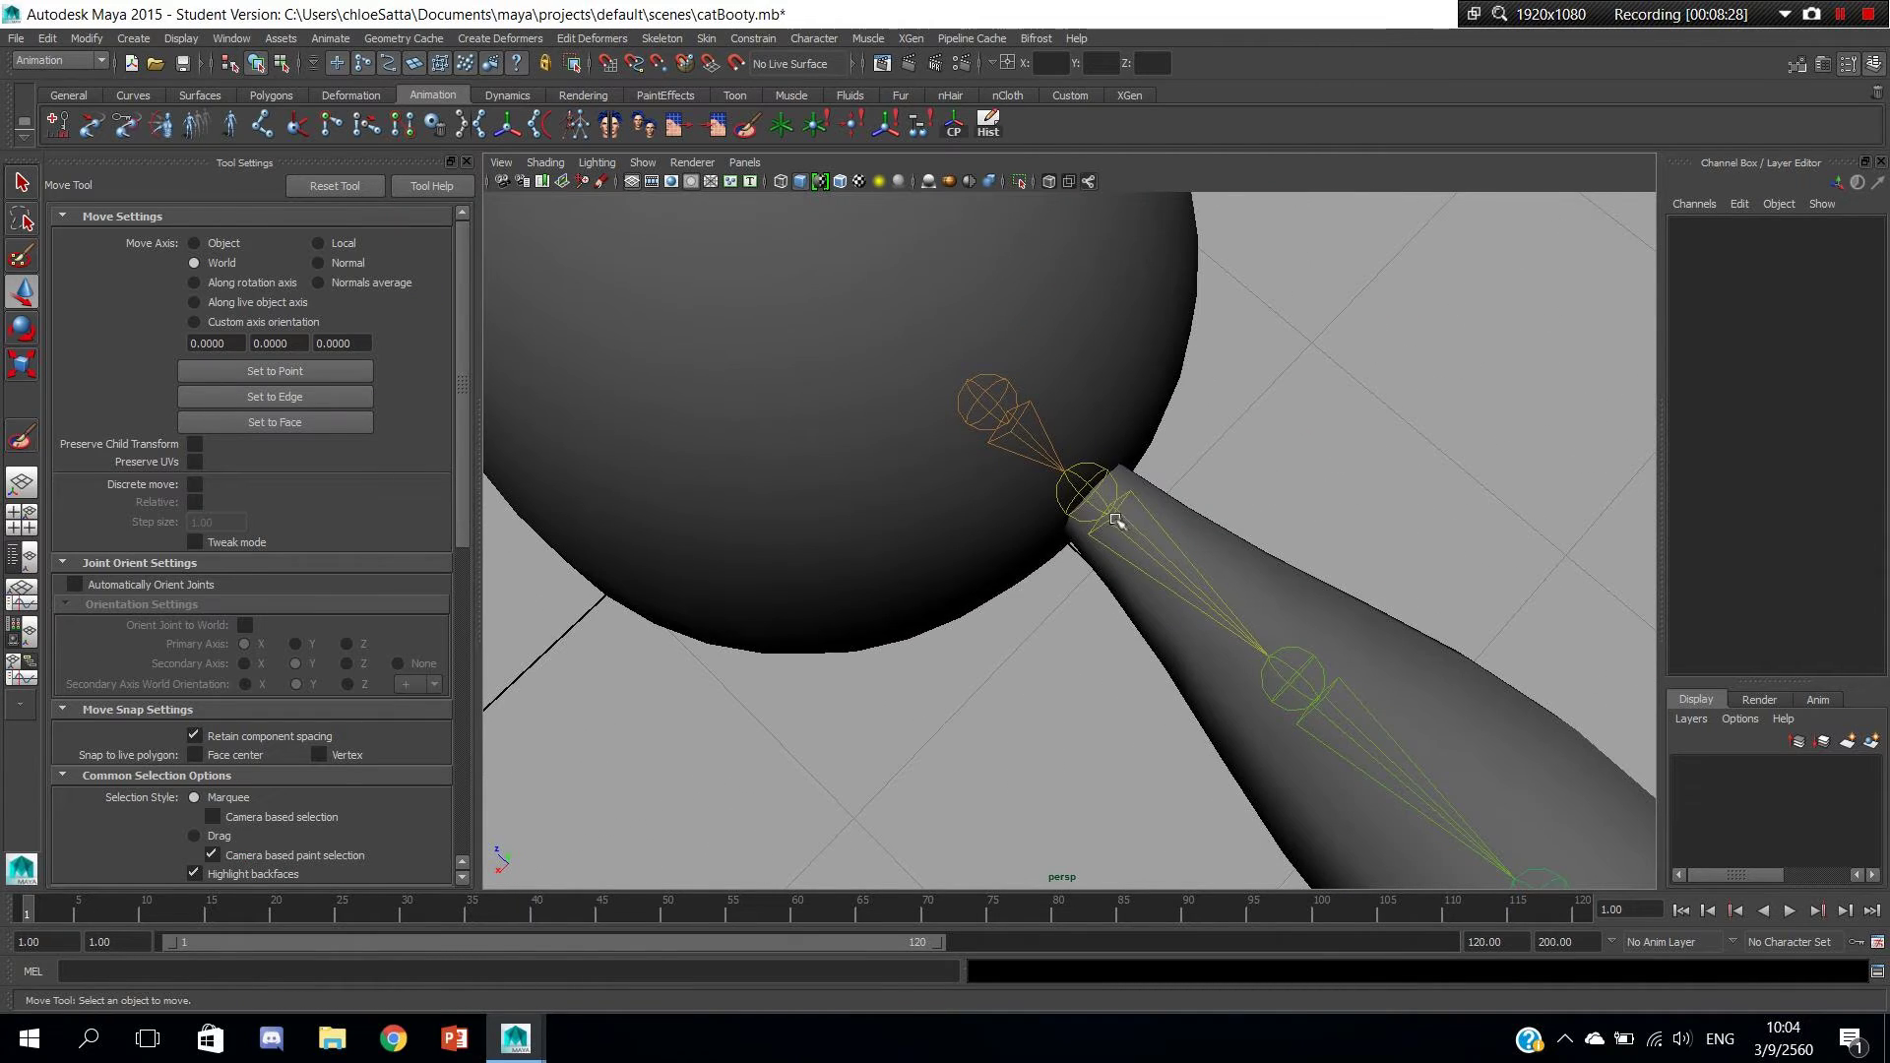
left_click(1180, 529)
key("e")
mouse_move(1148, 591)
left_mouse_down("alt")
mouse_move(1267, 557)
mouse_move(1191, 610)
mouse_move(1066, 626)
mouse_move(1195, 562)
mouse_move(1249, 597)
left_mouse_up("alt")
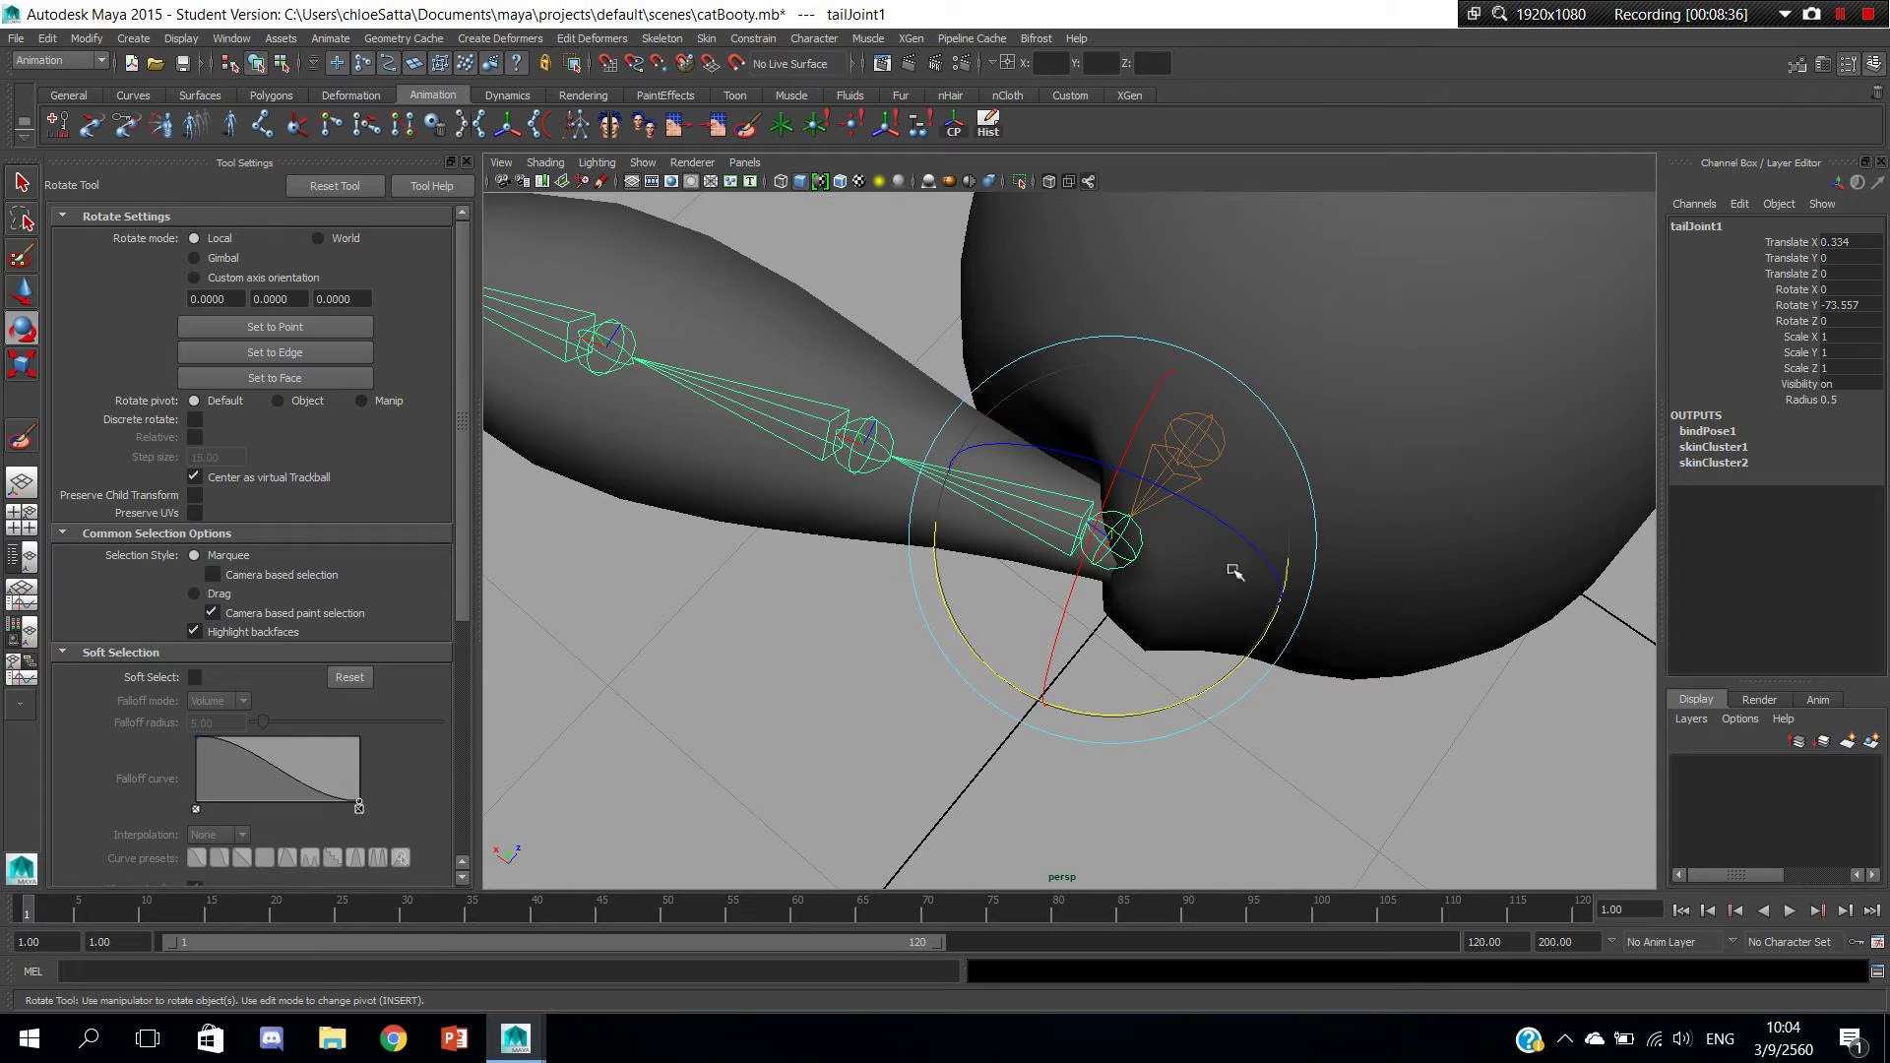
key("ctrl+z")
left_click_drag(1191, 697, 1211, 587)
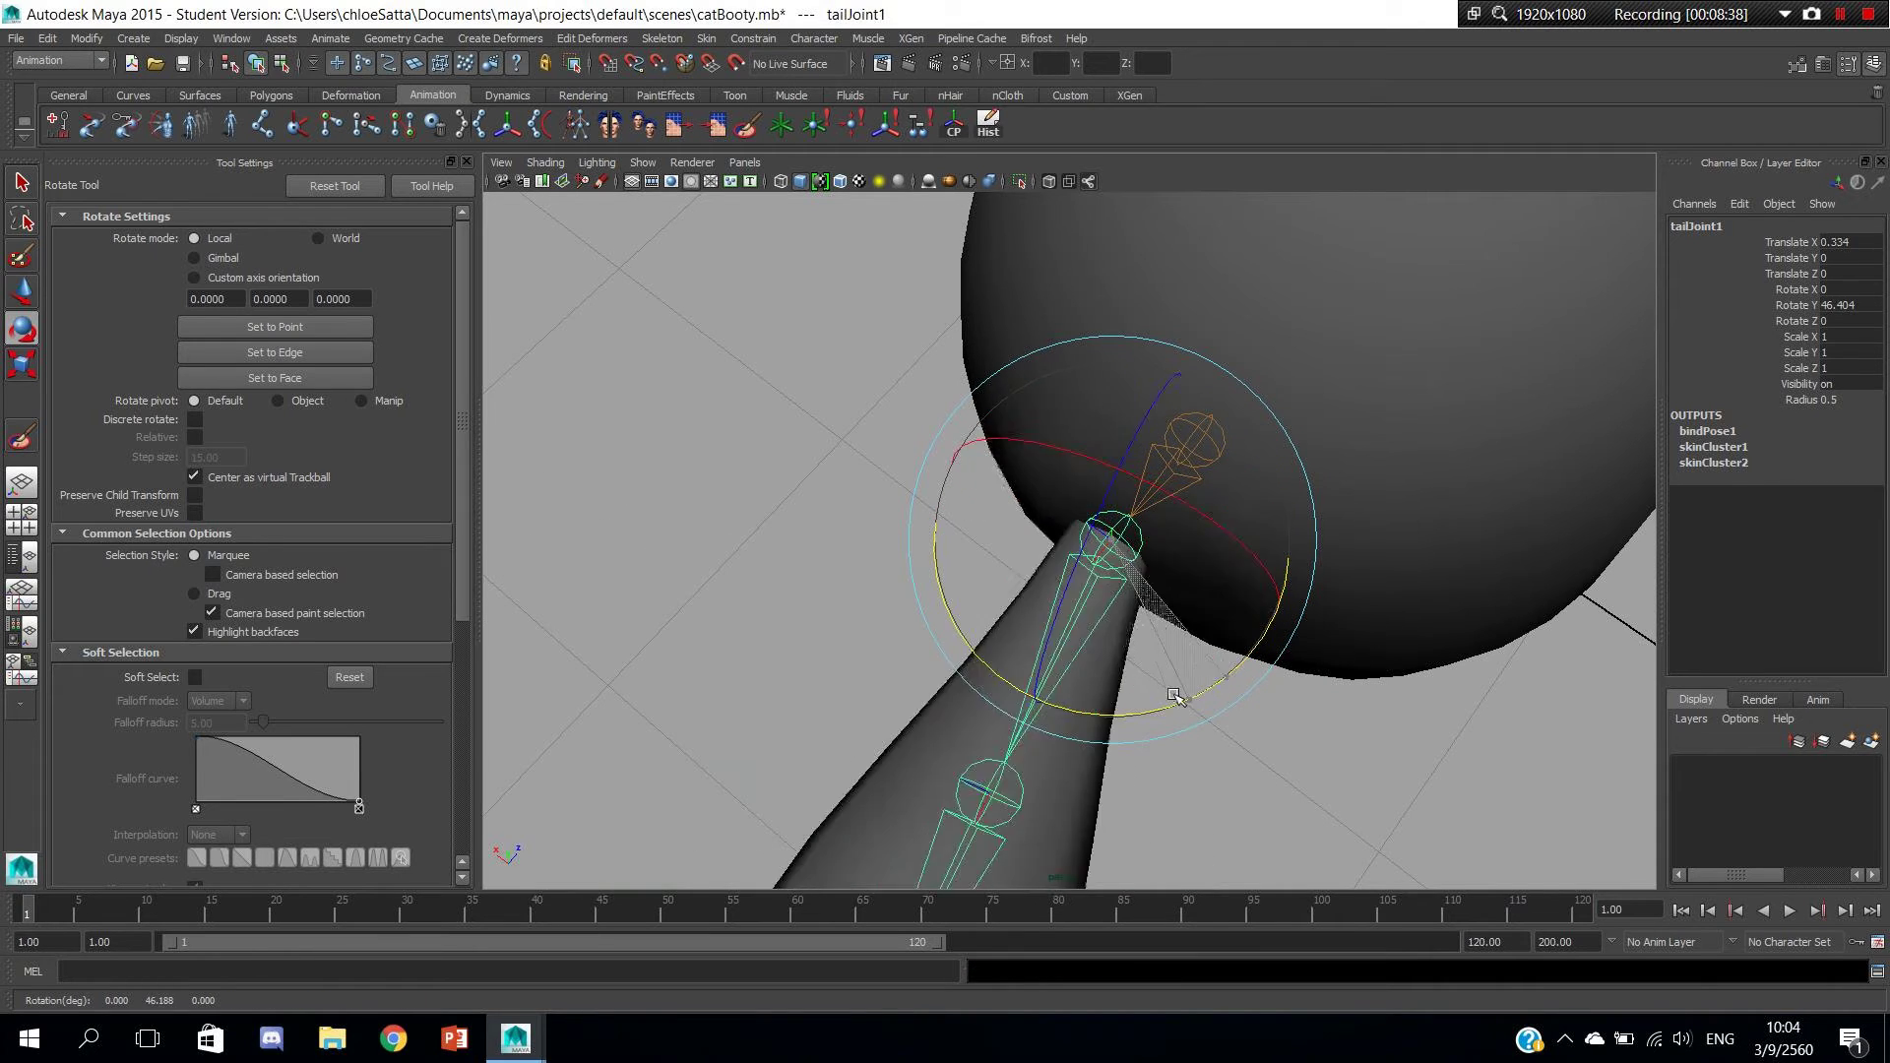
key("ctrl+z")
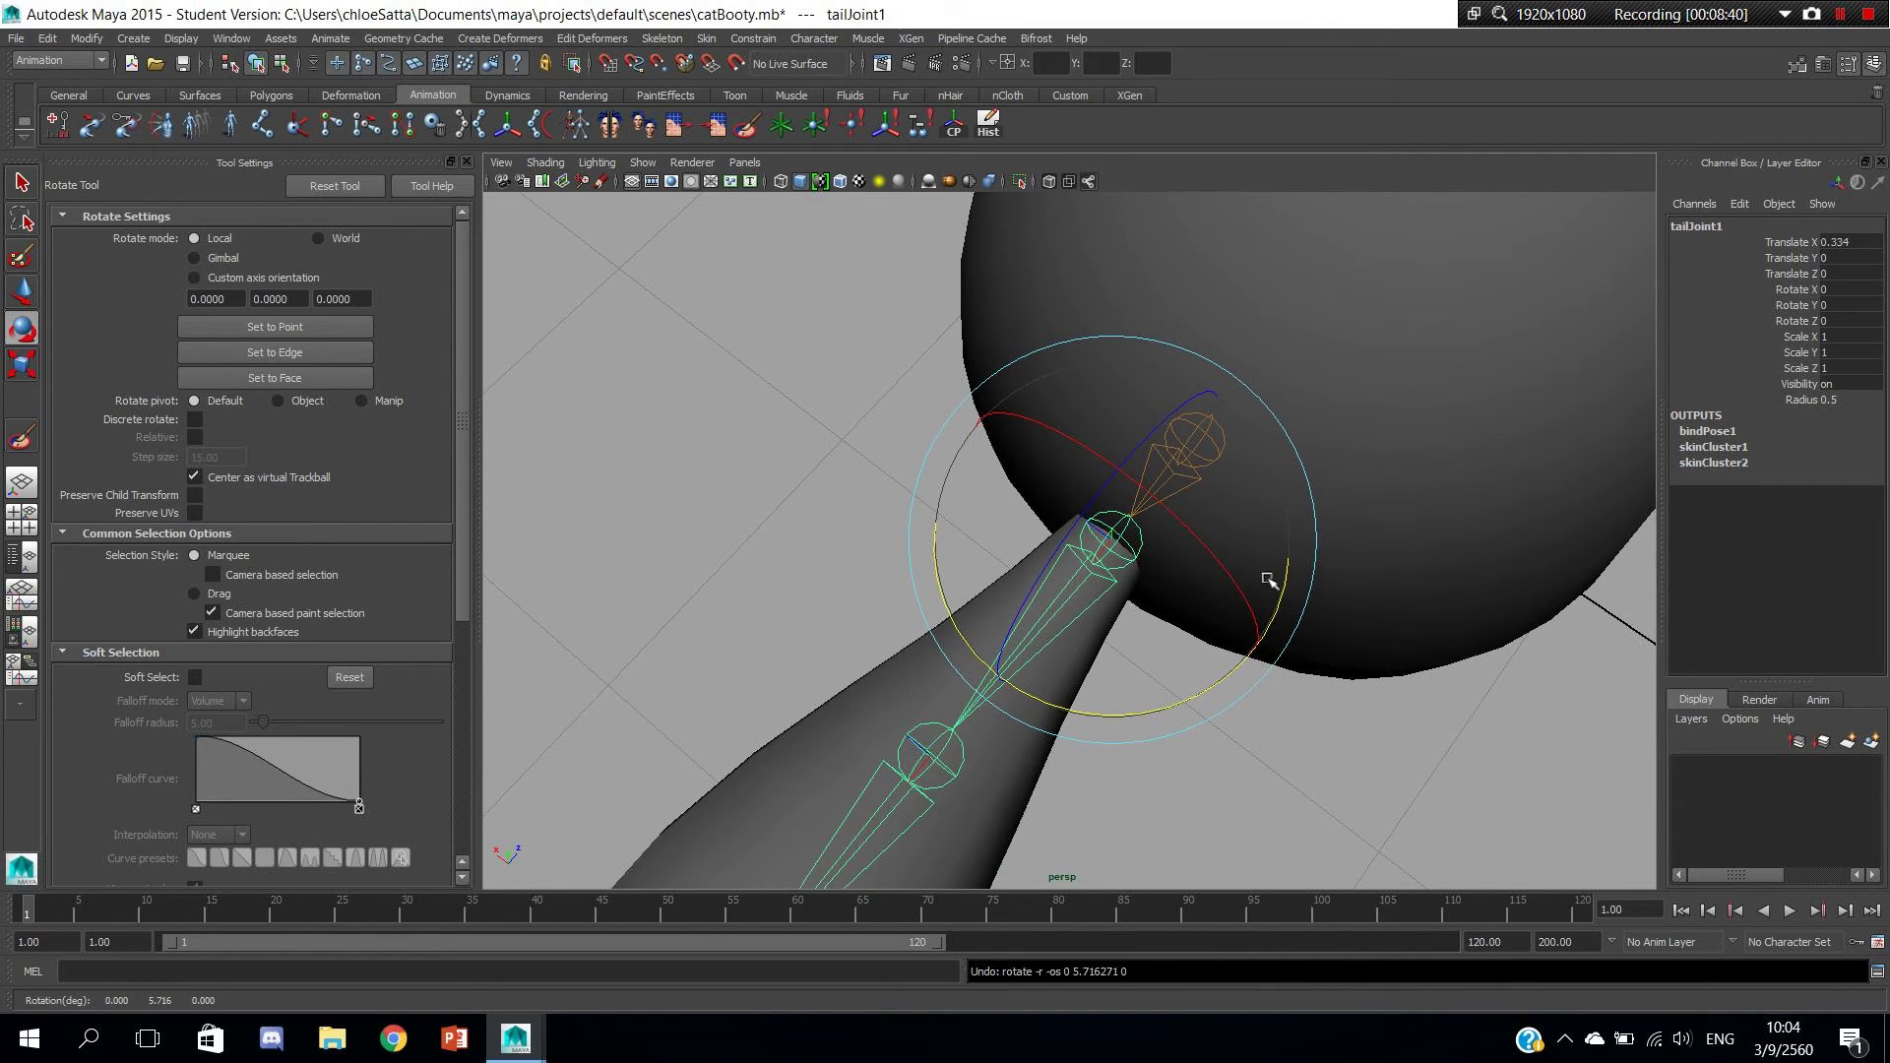
Select the cat mesh and open the Skin menu.
mouse_move(1267, 582)
left_mouse_down("alt")
mouse_move(1461, 536)
mouse_move(1007, 571)
left_mouse_up("alt")
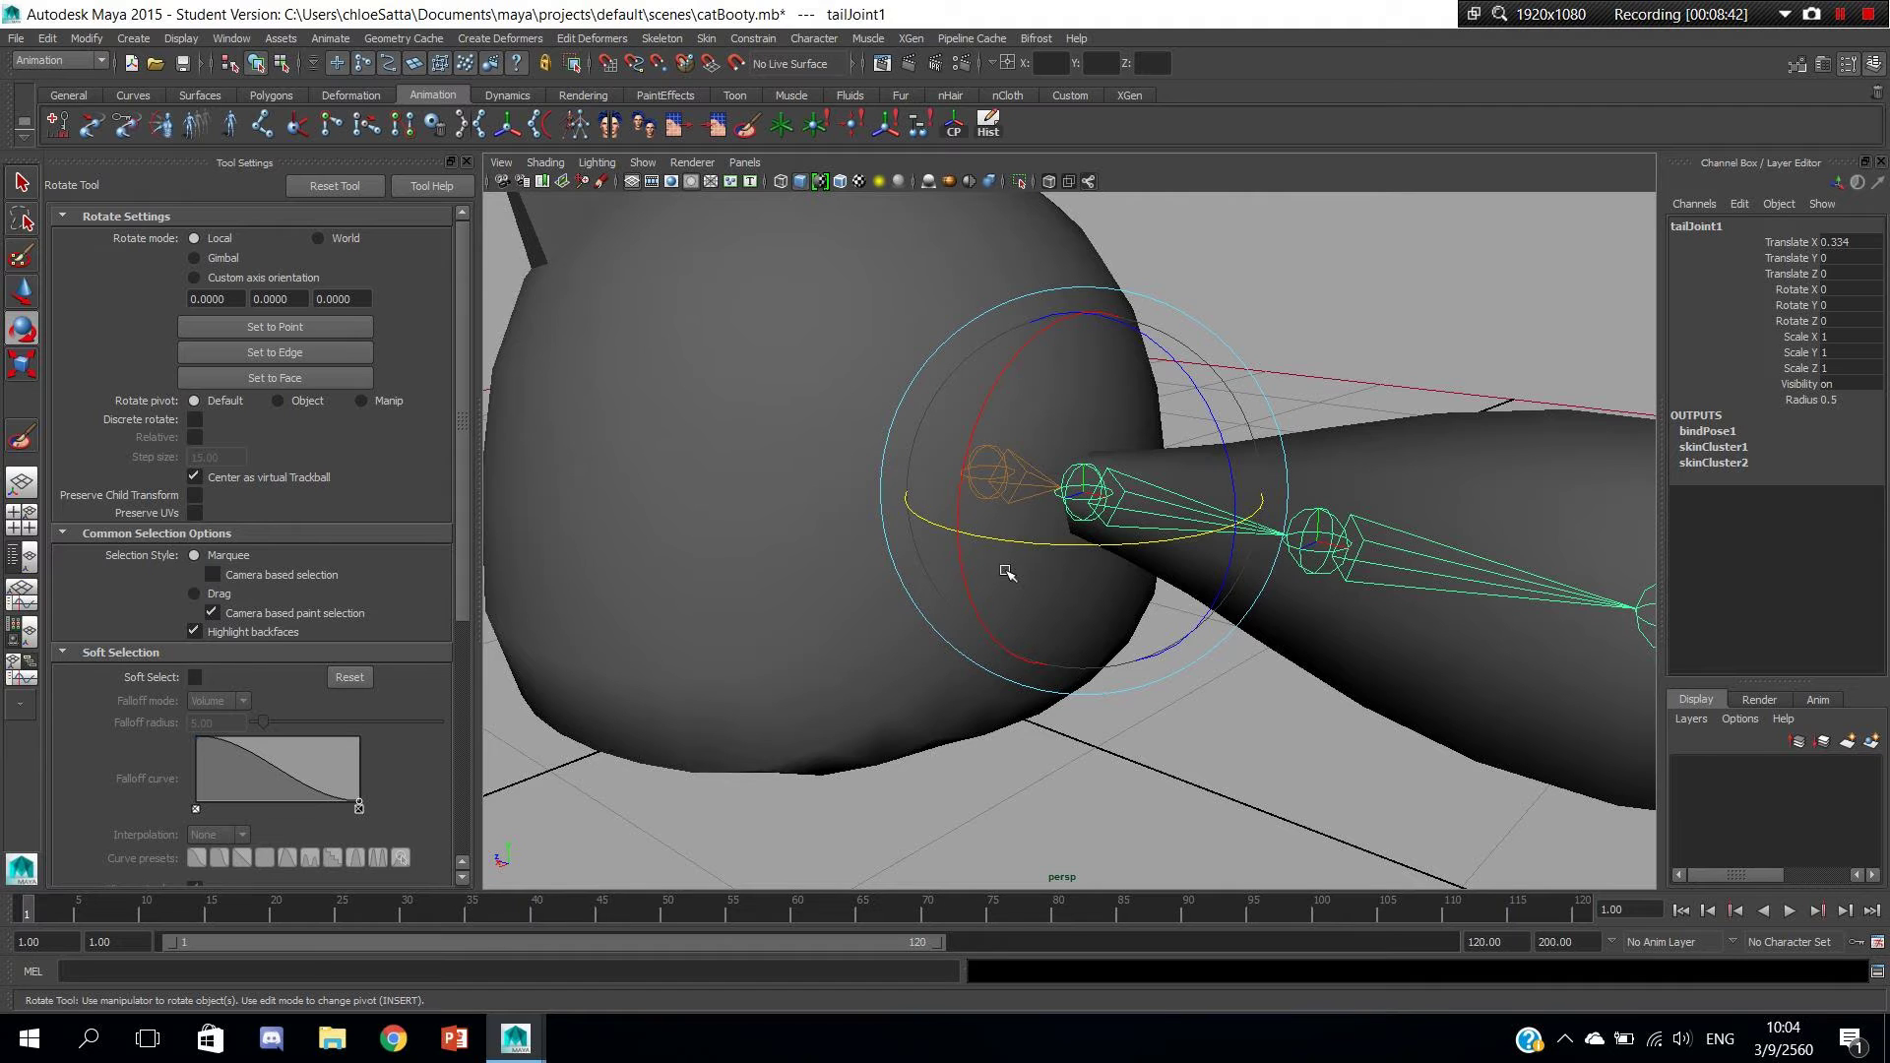
left_click_drag(773, 560, 747, 622, "alt")
left_click(804, 367)
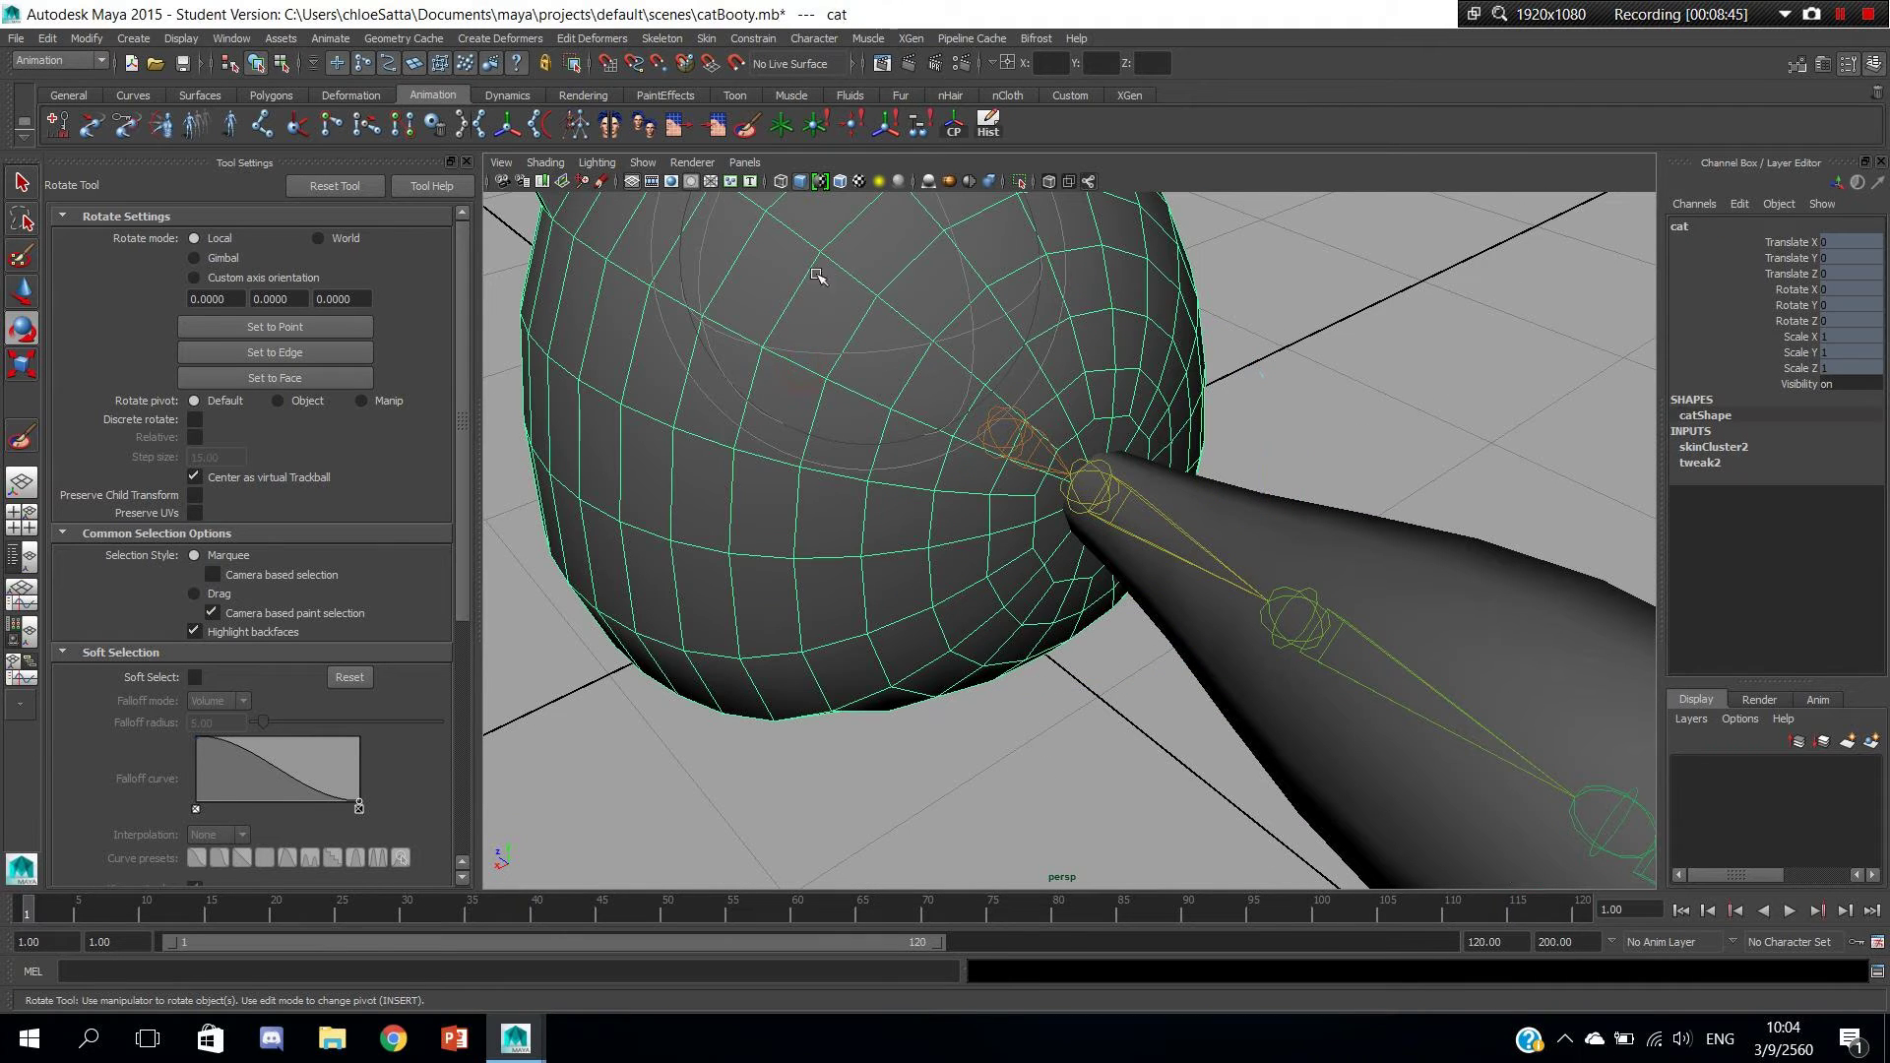
left_click(706, 39)
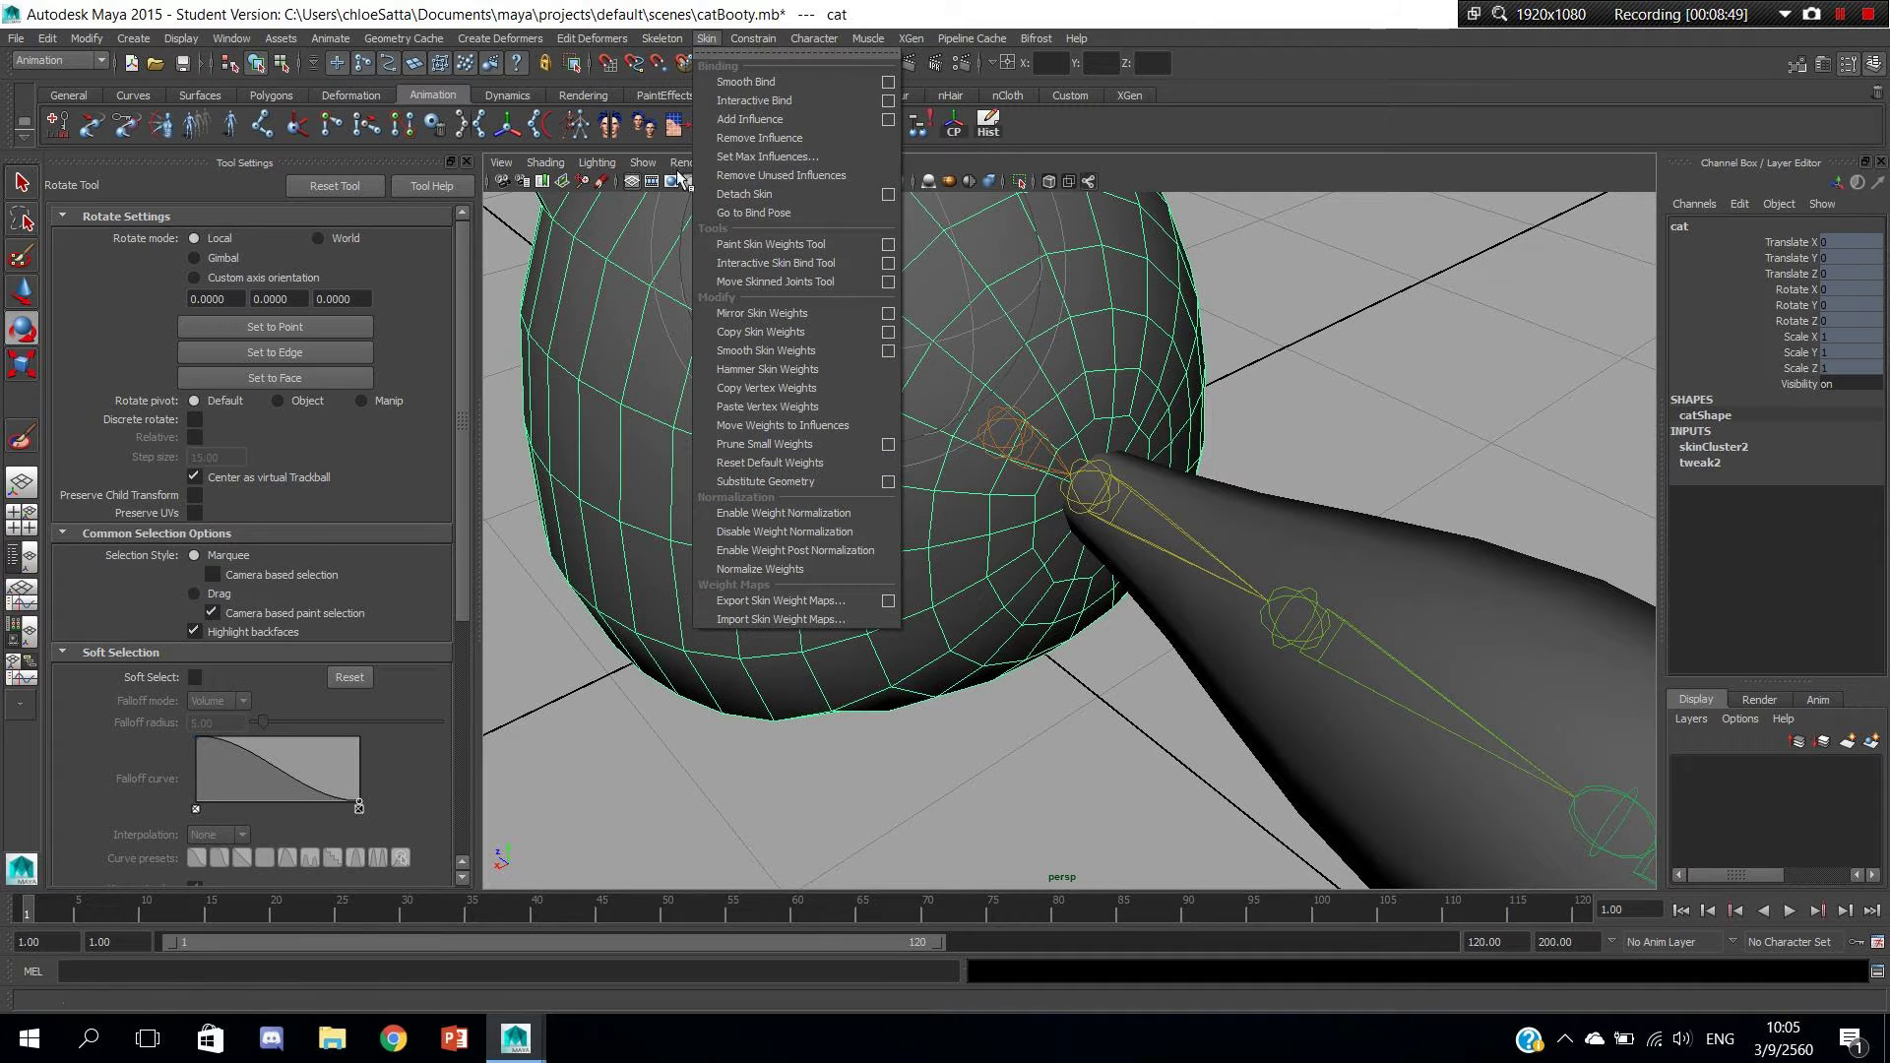
Reselect the cat mesh and open the Paint Skin Weights Tool on it.
left_click(1296, 289)
mouse_move(1016, 399)
left_mouse_down("alt")
mouse_move(1172, 434)
mouse_move(848, 443)
mouse_move(980, 371)
mouse_move(1011, 407)
mouse_move(1014, 475)
left_mouse_up("alt")
left_click(1014, 475)
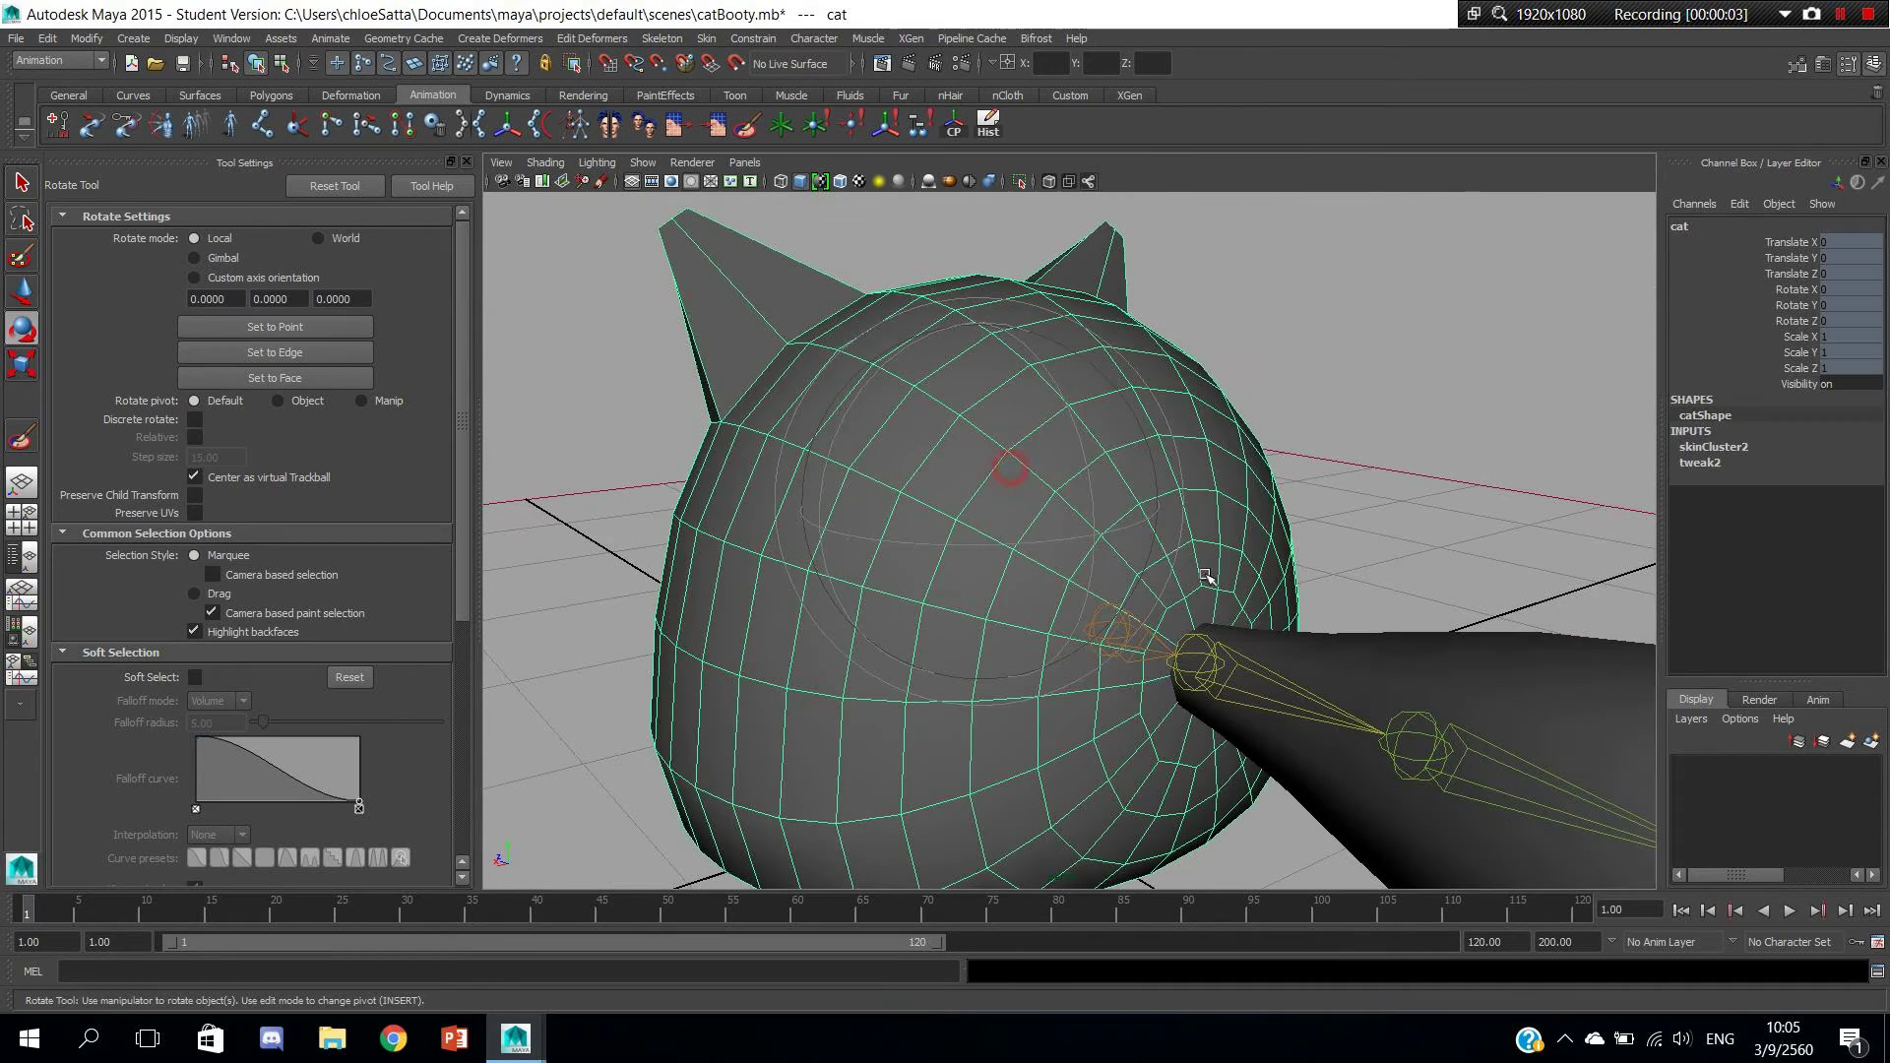
left_click_drag(1211, 579, 937, 279, "alt")
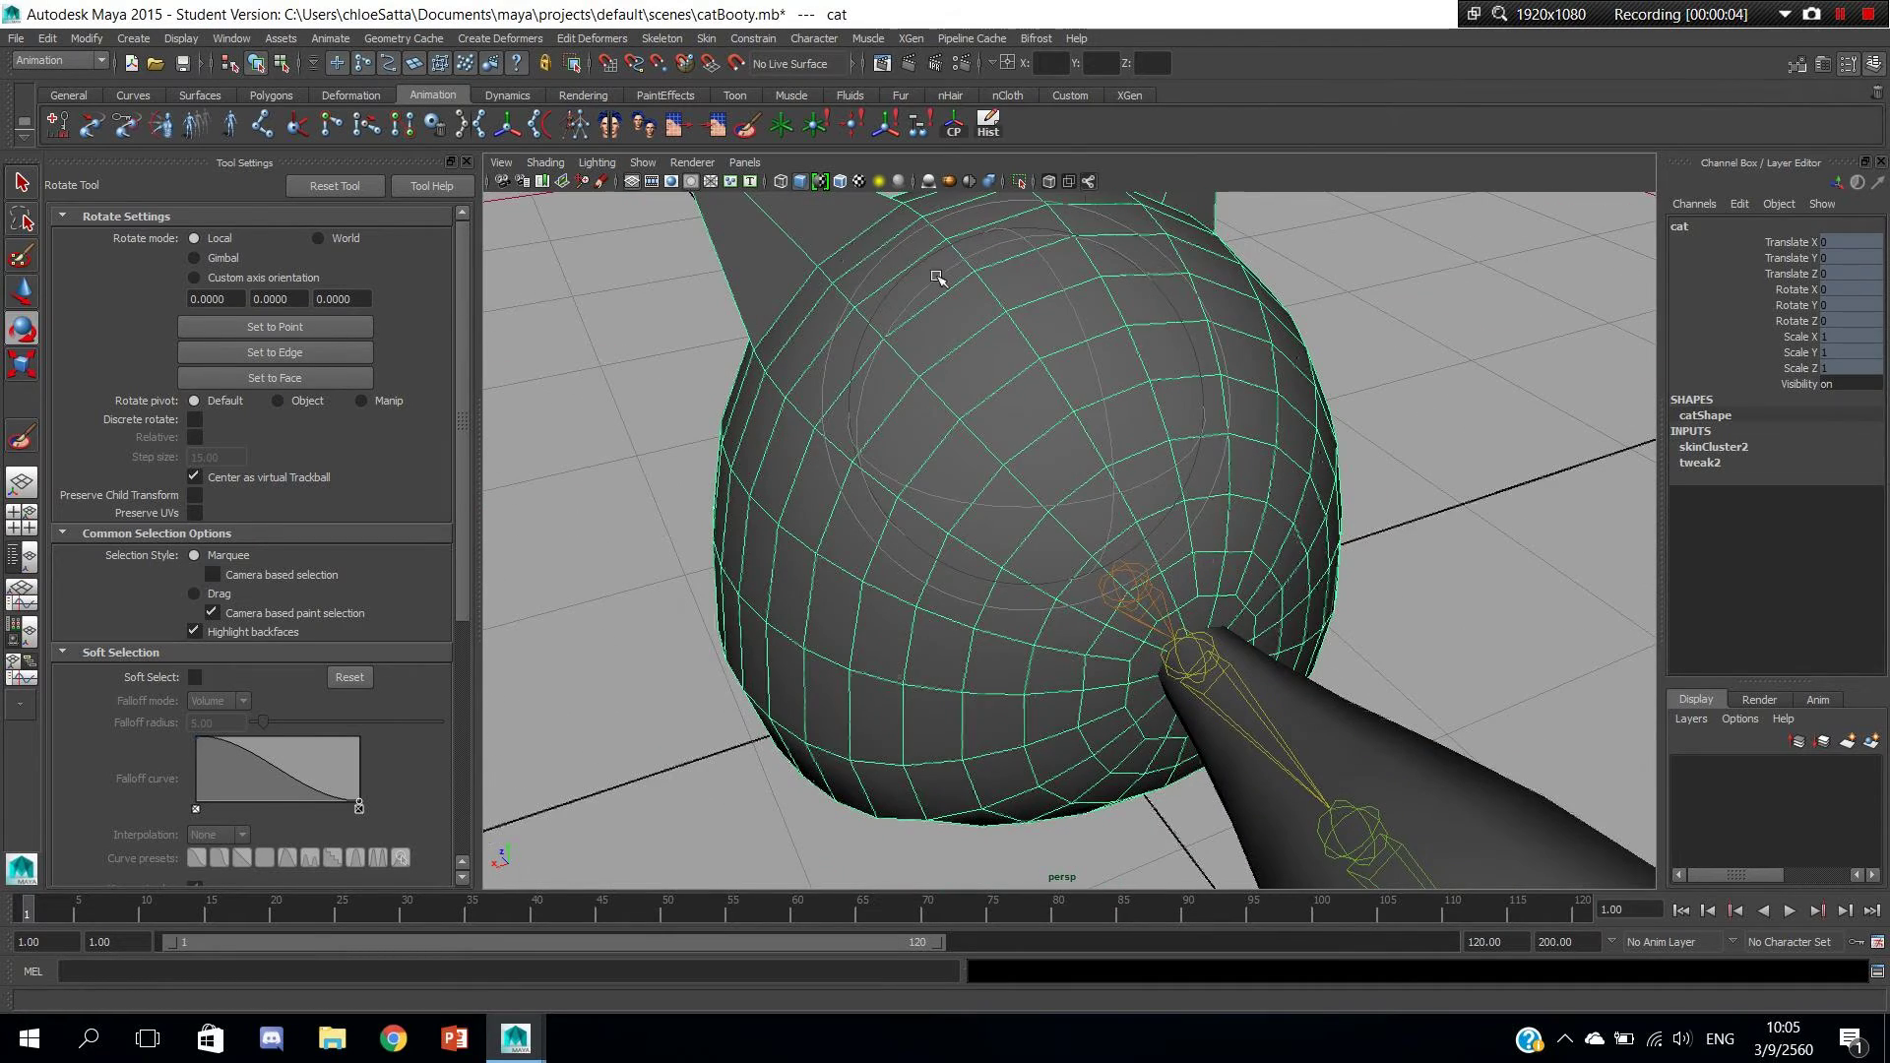
left_click(743, 39)
mouse_move(706, 38)
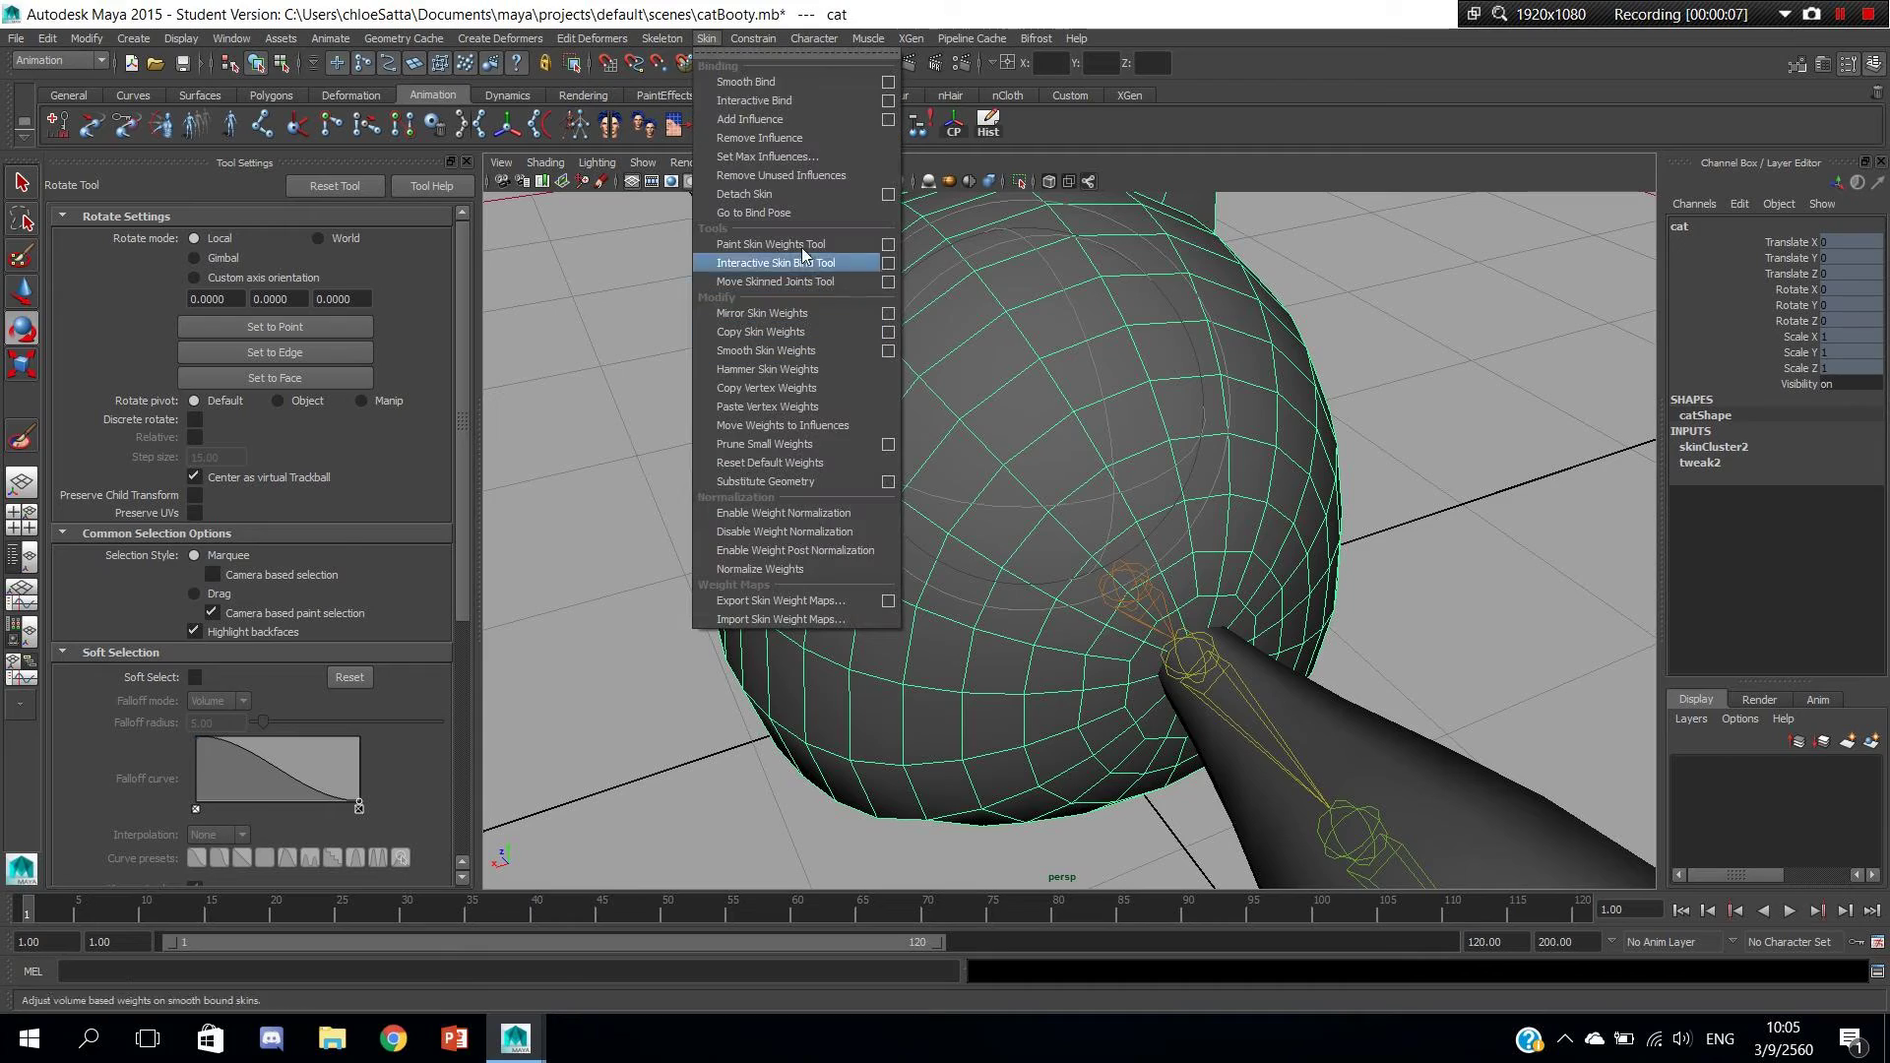
left_click(891, 244)
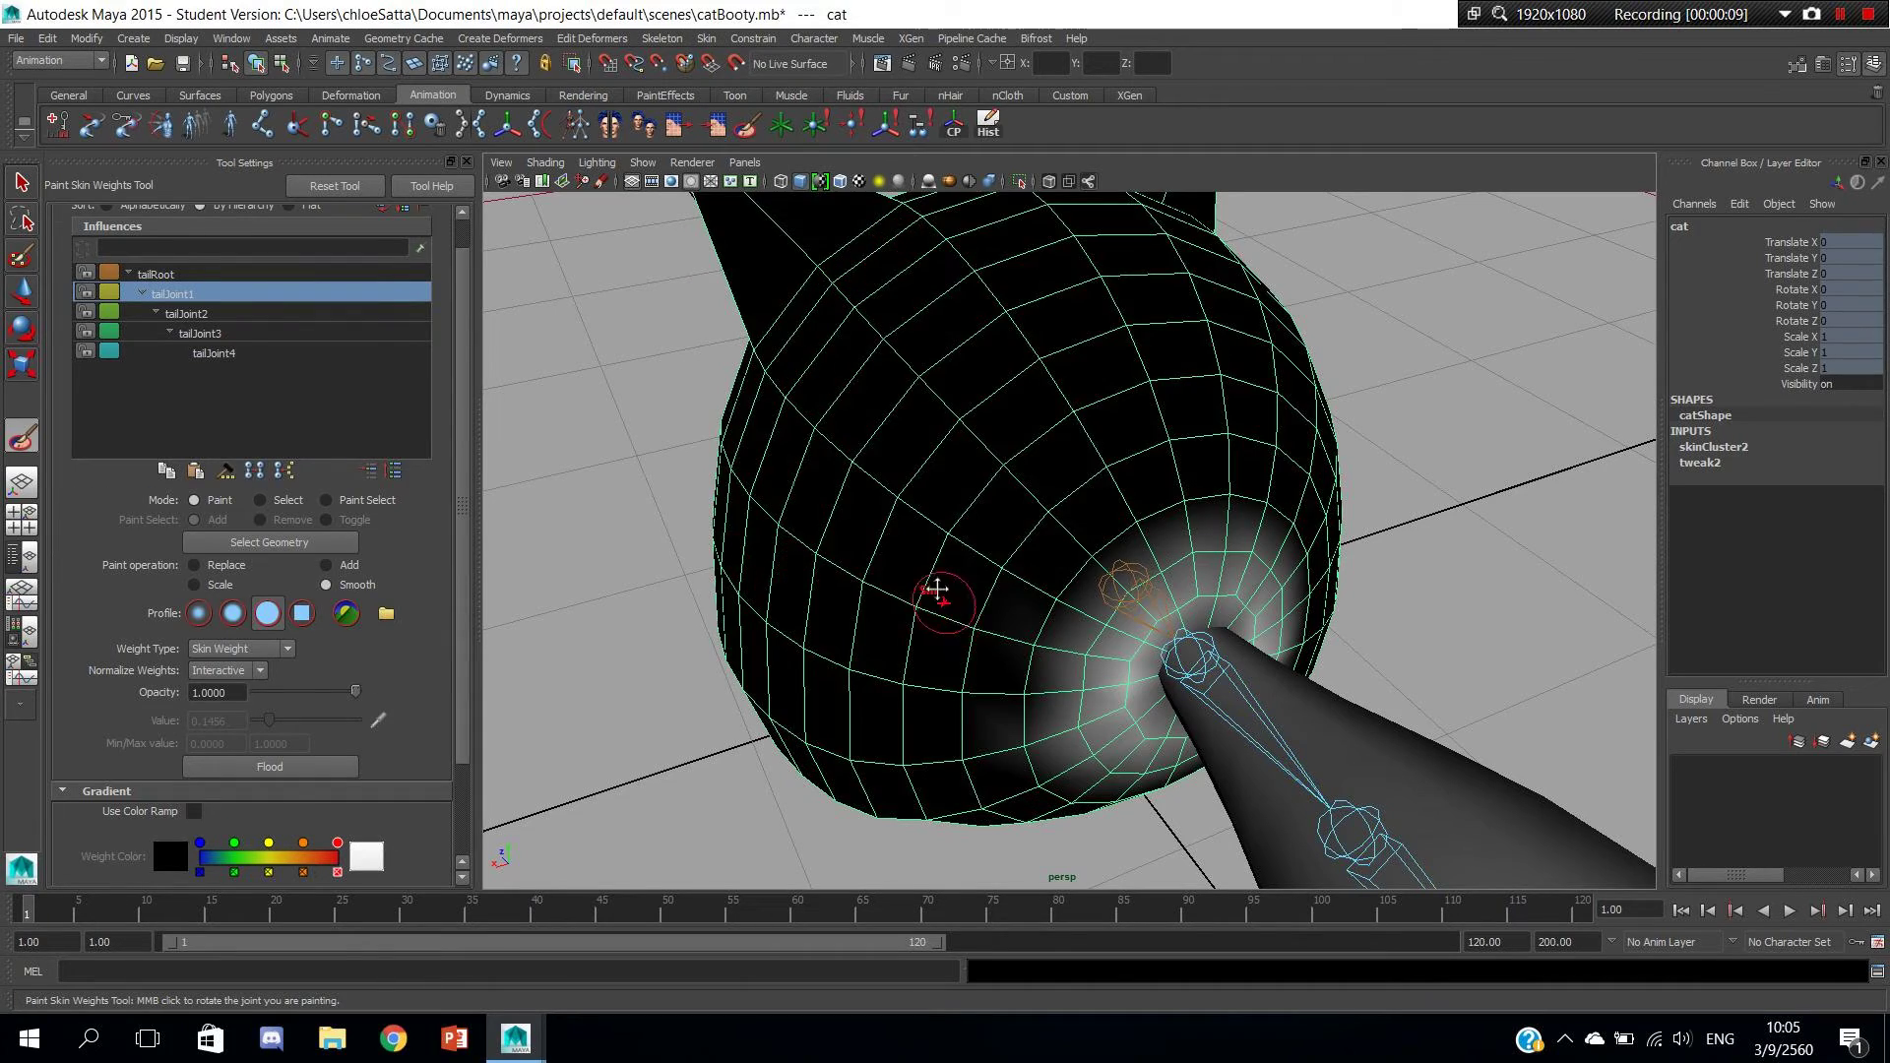
mouse_move(937, 590)
left_mouse_down("alt")
mouse_move(990, 602)
mouse_move(972, 581)
mouse_move(940, 619)
left_mouse_up("alt")
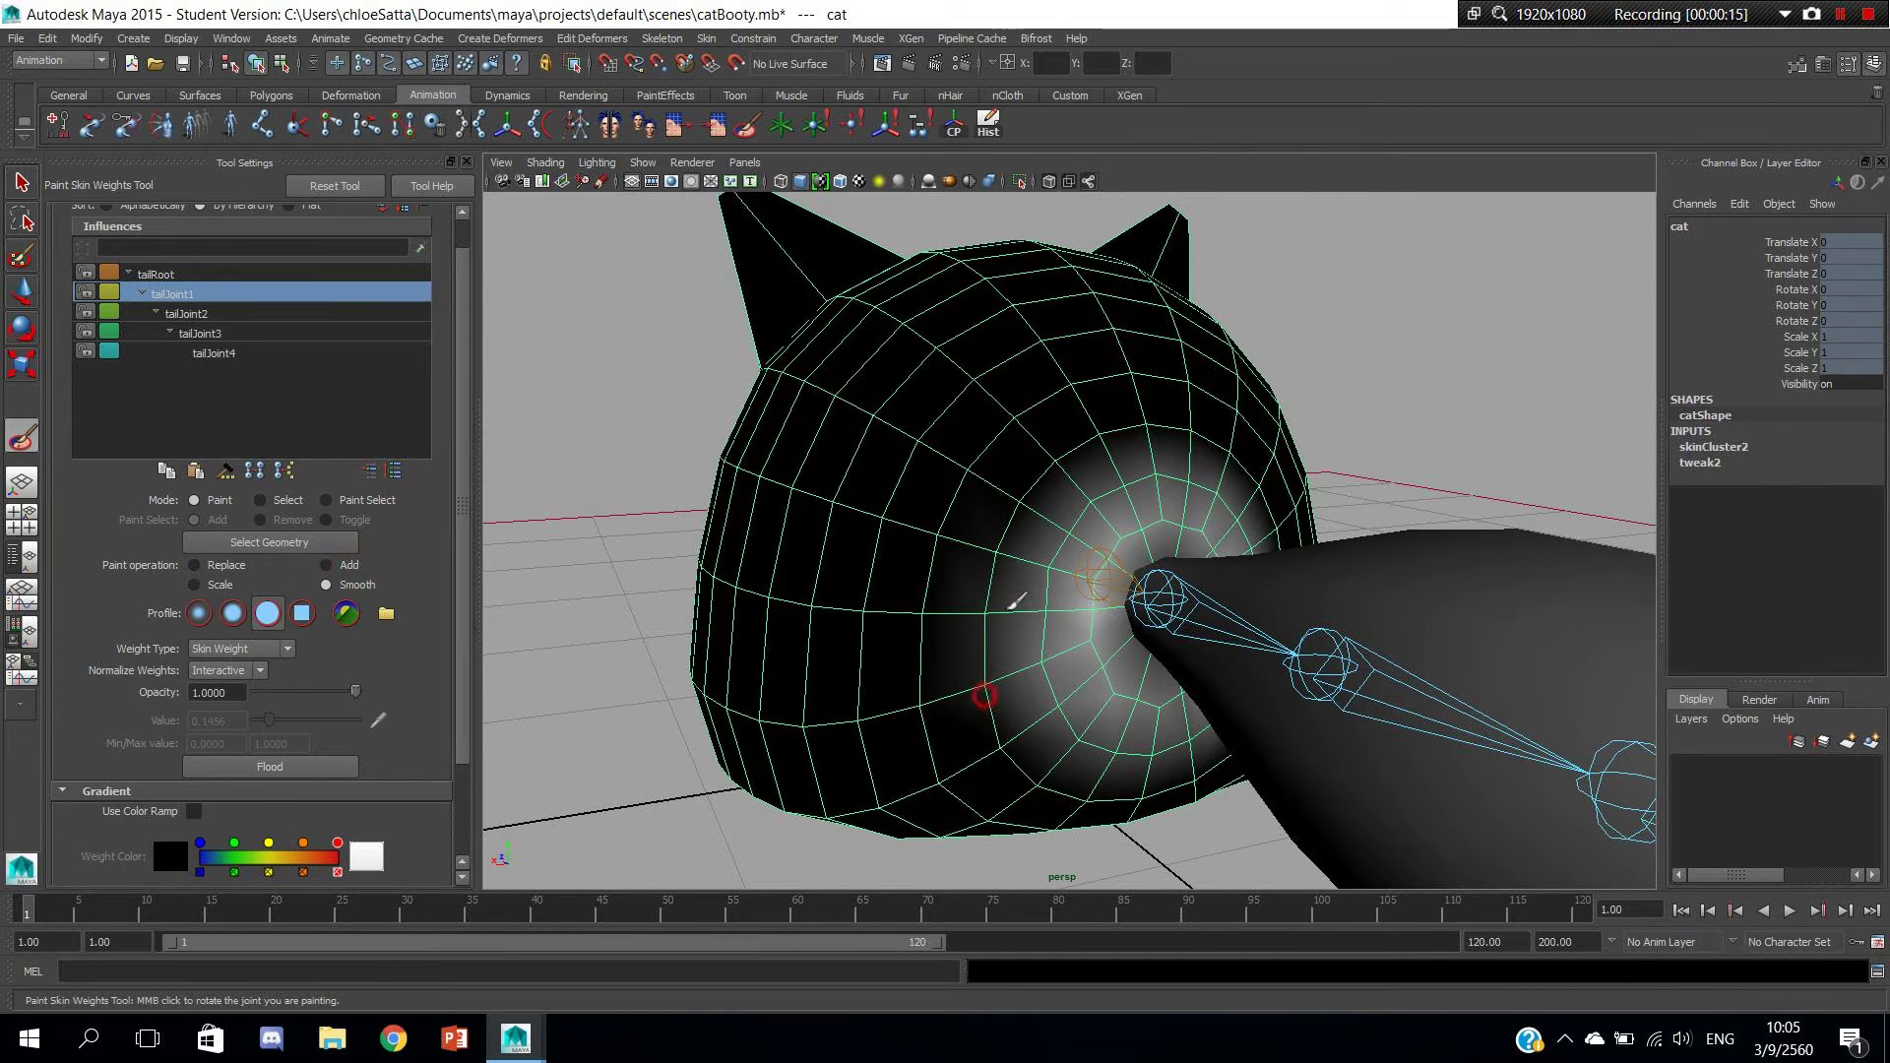
scroll(705, 570, "up", 3)
scroll(705, 571, "up", 2)
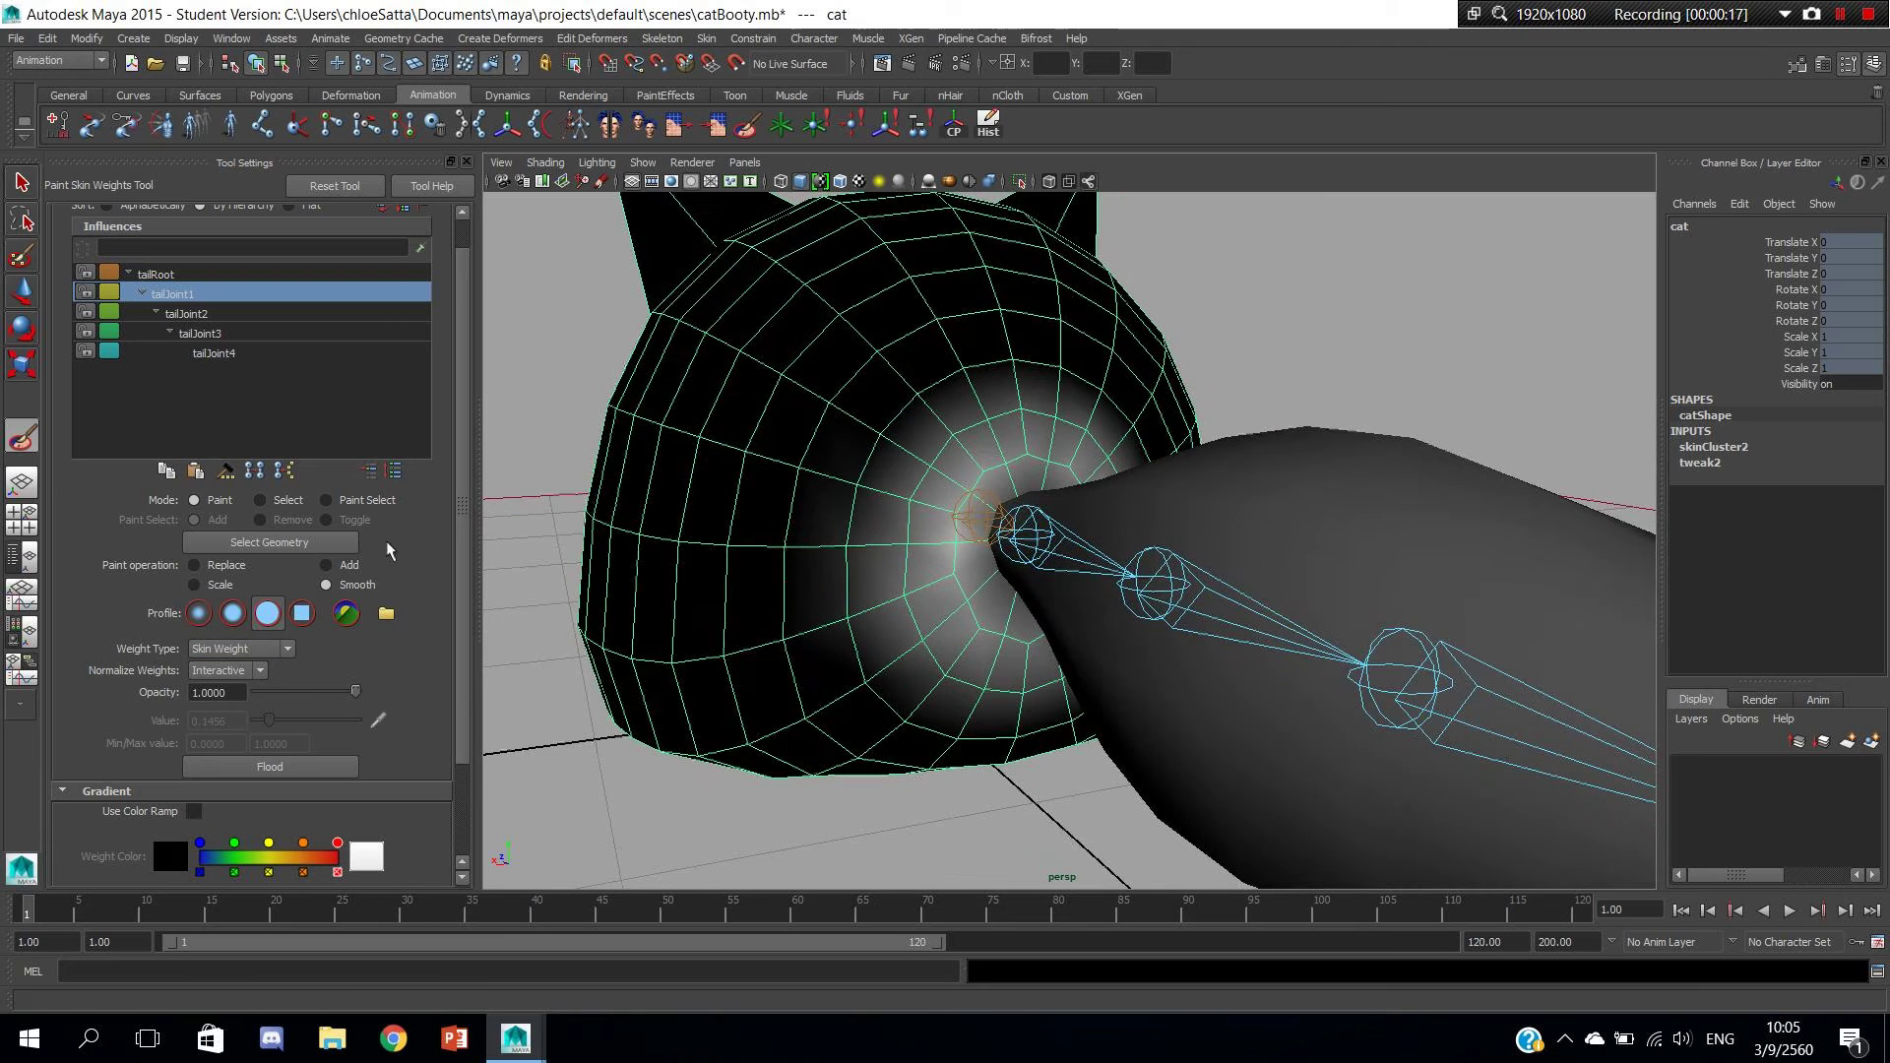
Add tailJoint1 weight beside the joint, undo it, then smooth the weights around the tail joint.
left_click(326, 565)
mouse_move(886, 561)
left_mouse_down()
mouse_move(845, 541)
mouse_move(1117, 540)
mouse_move(1232, 578)
left_mouse_up()
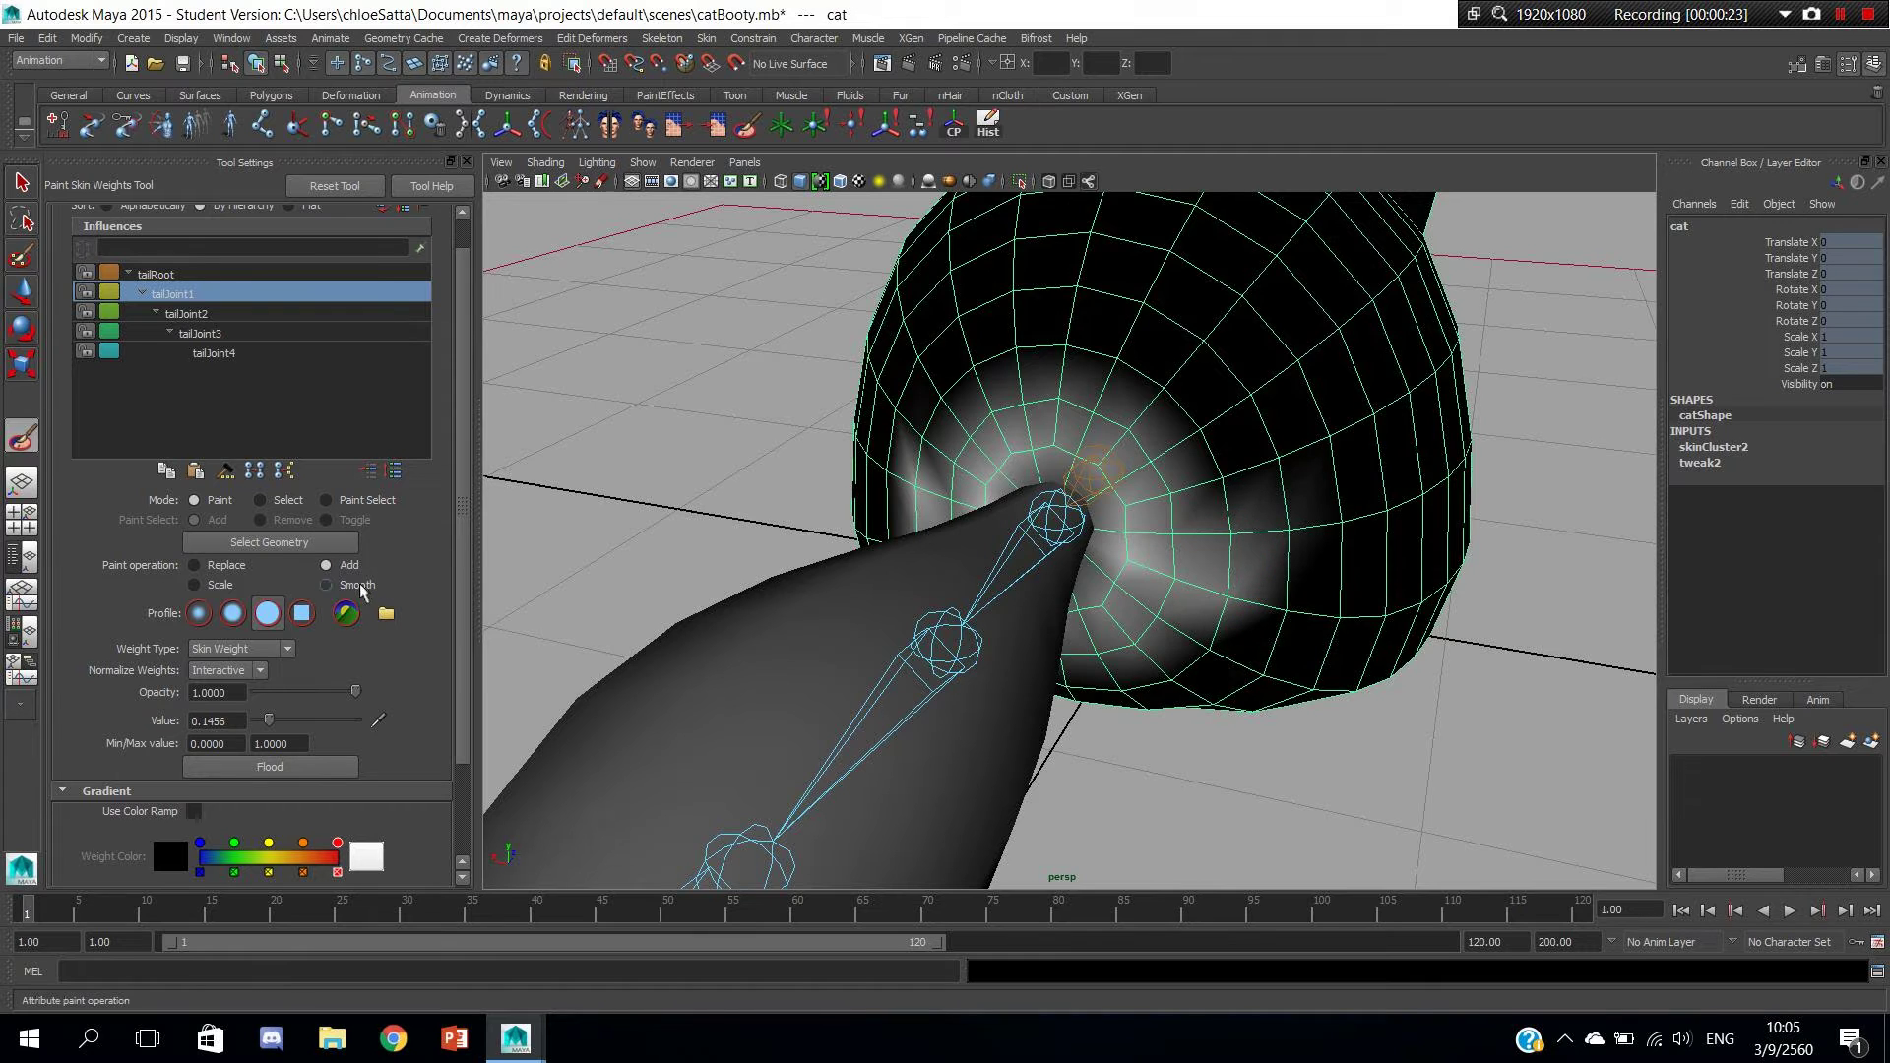
left_click_drag(768, 511, 886, 570, "alt")
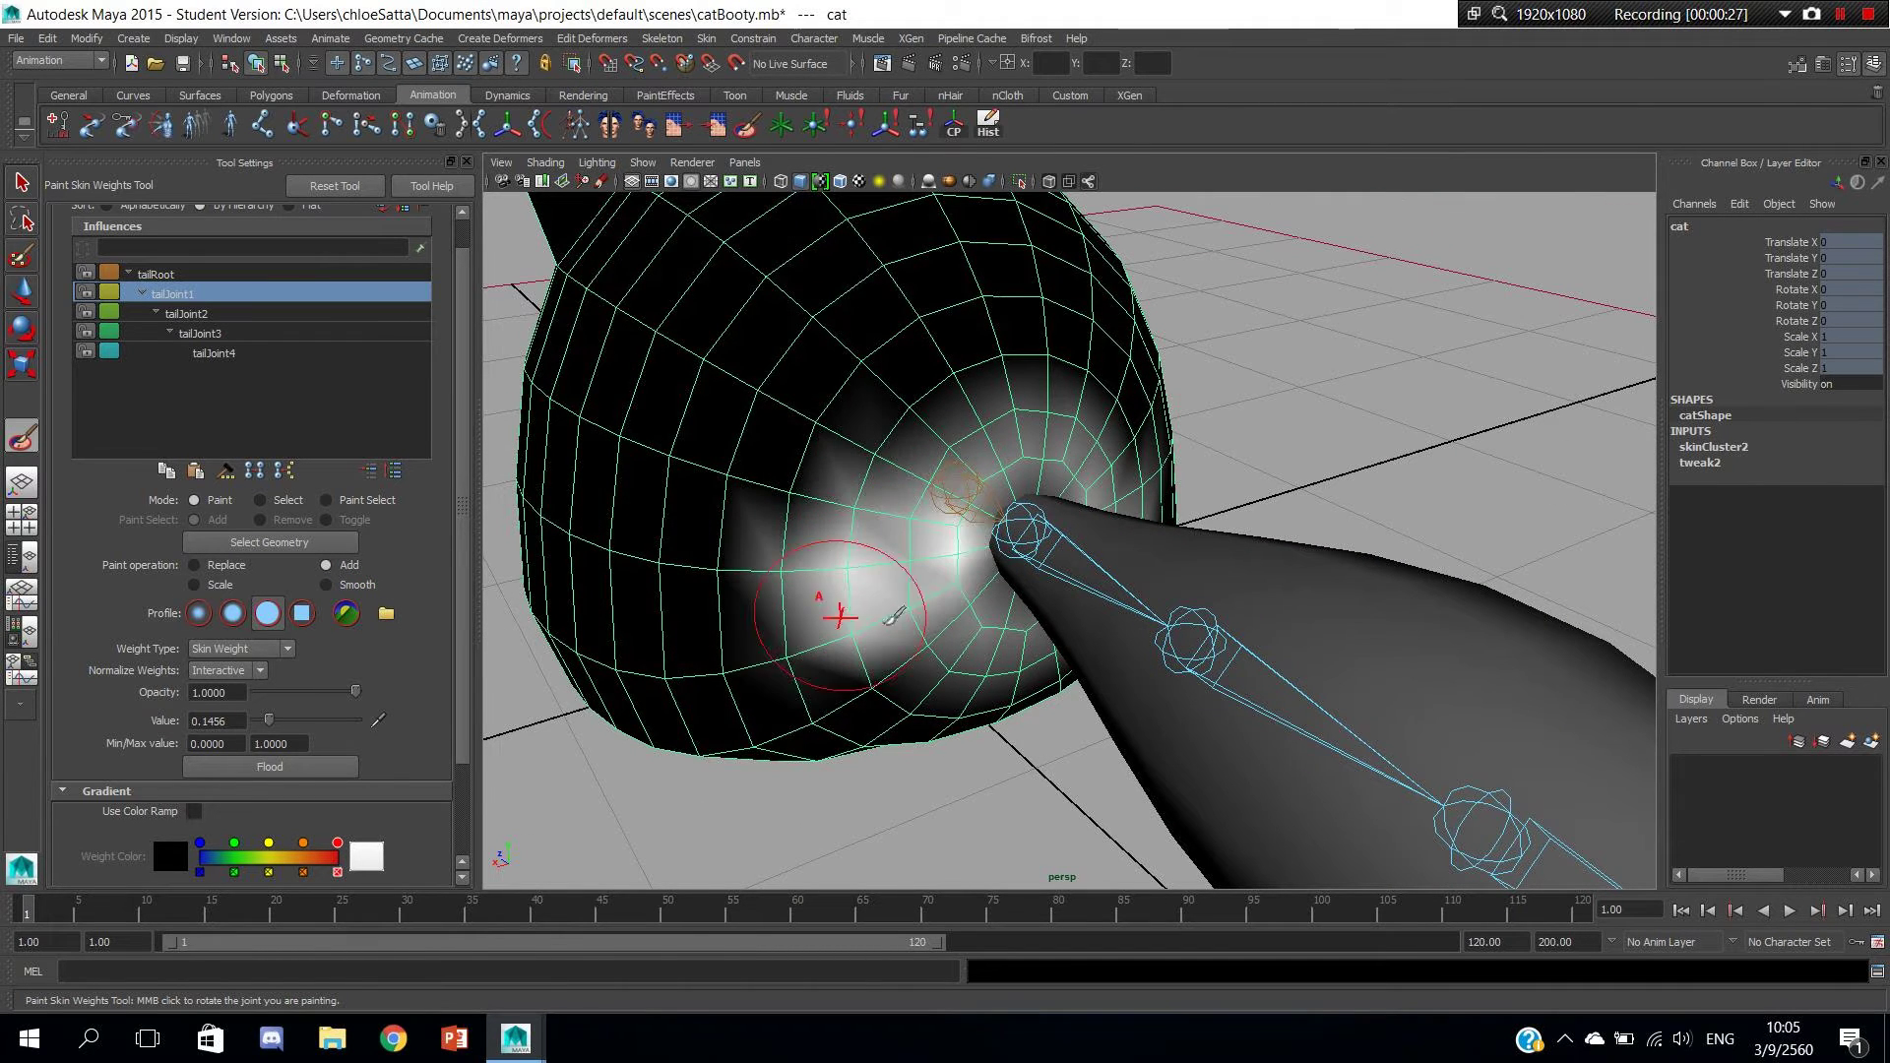
key("ctrl+z")
left_click(367, 587)
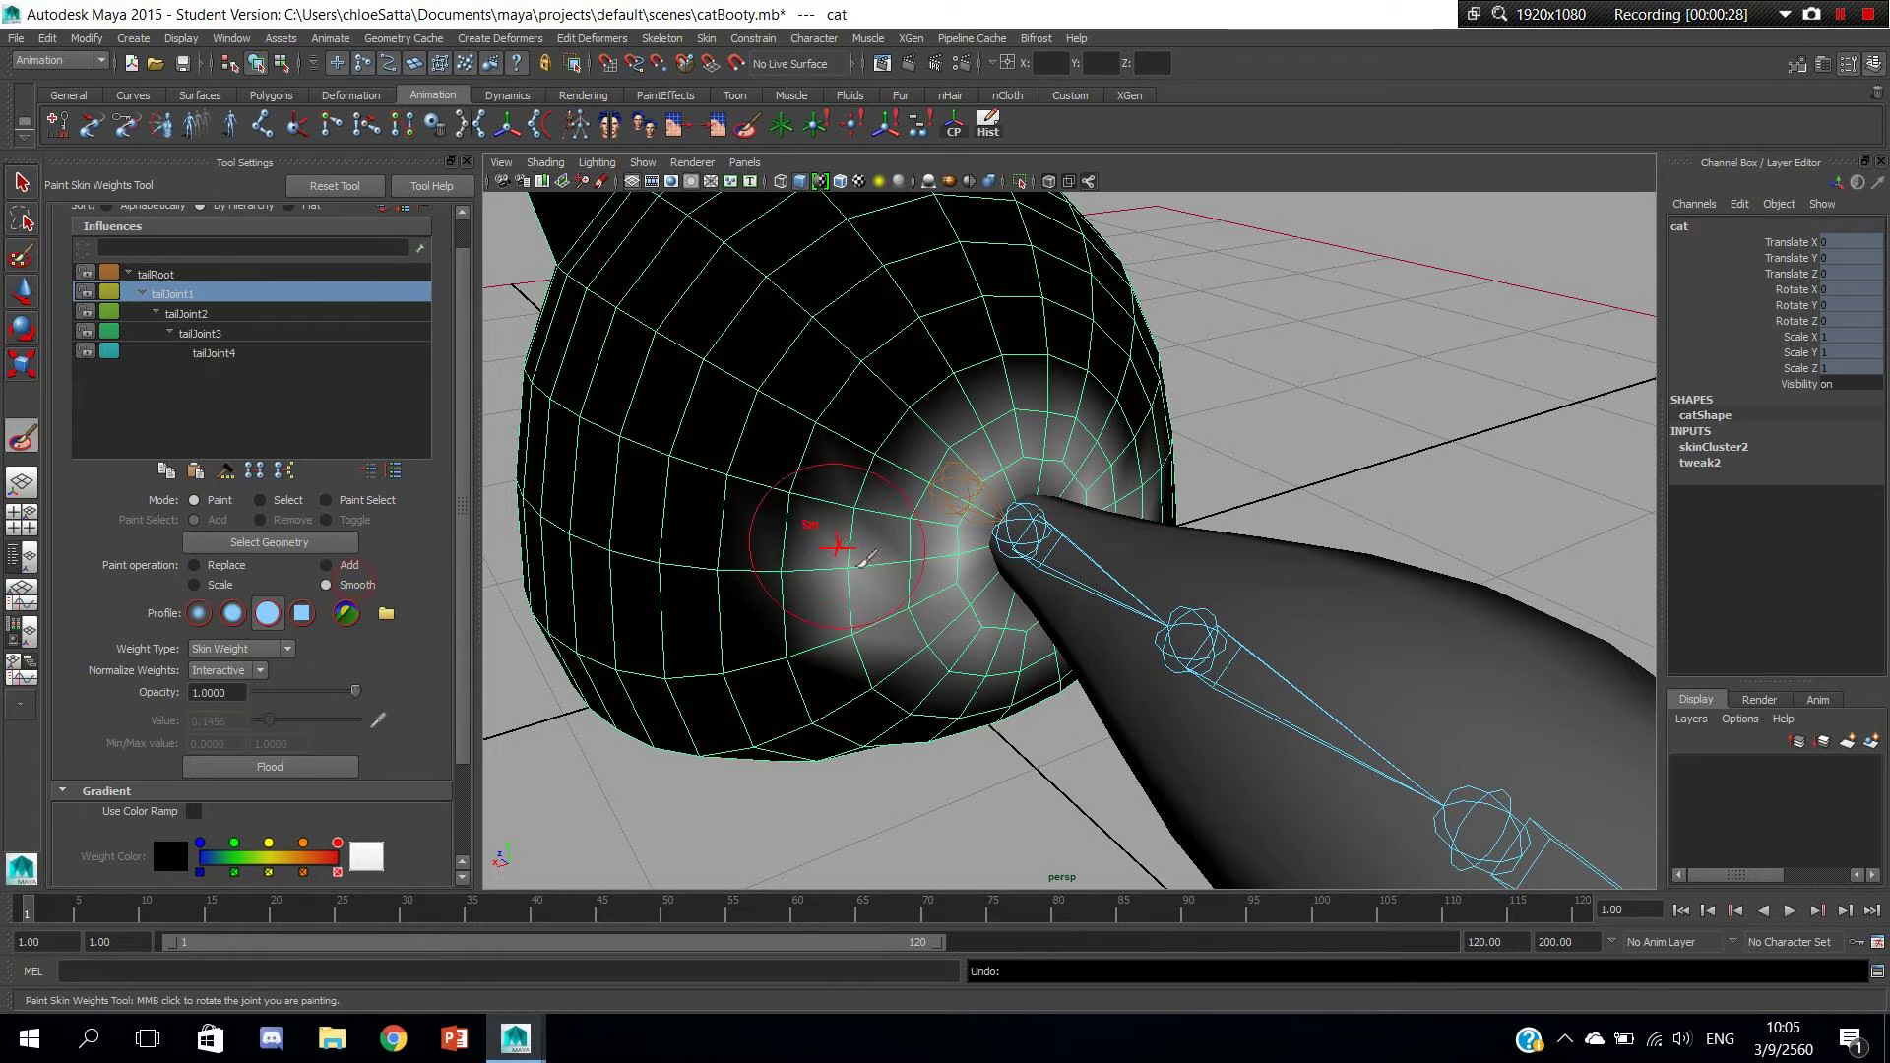
mouse_move(828, 549)
left_mouse_down()
mouse_move(886, 528)
mouse_move(949, 570)
mouse_move(979, 498)
mouse_move(1194, 498)
mouse_move(1132, 541)
left_mouse_up()
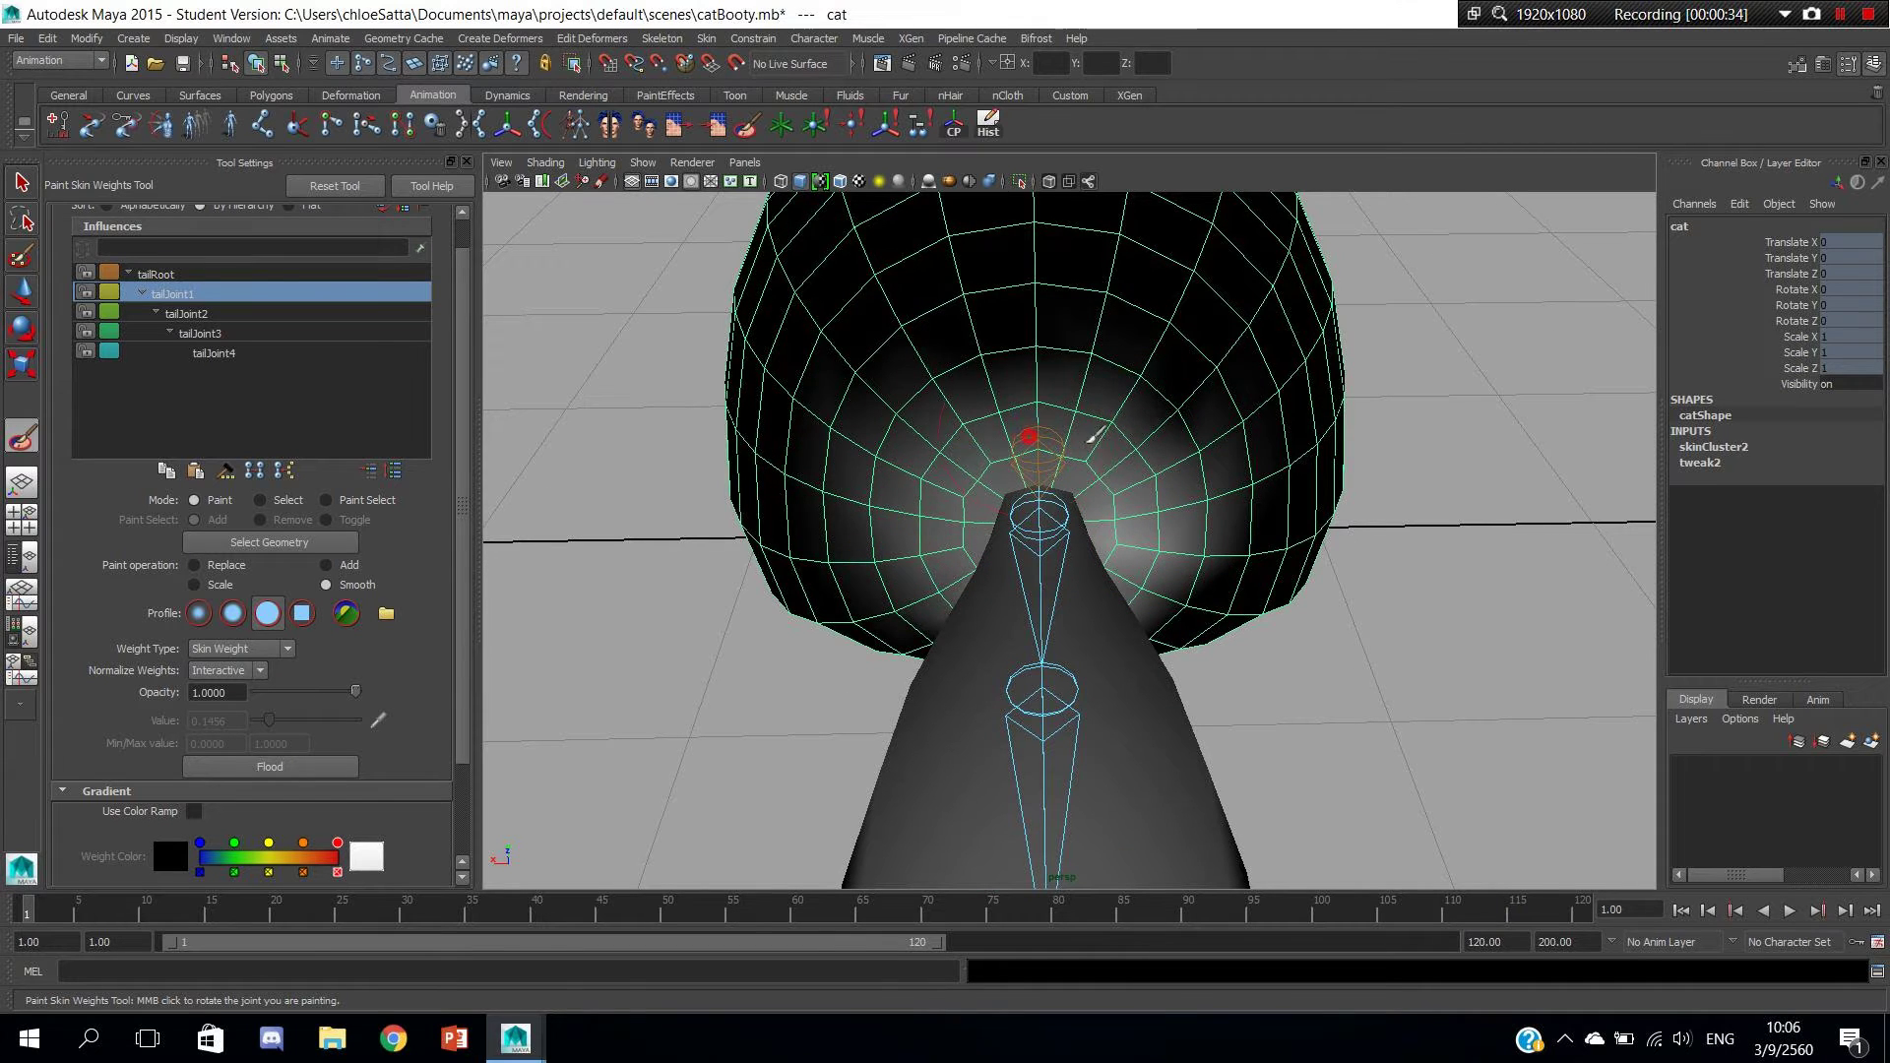
mouse_move(1034, 448)
left_mouse_down("alt")
mouse_move(1089, 541)
mouse_move(1033, 569)
left_mouse_up("alt")
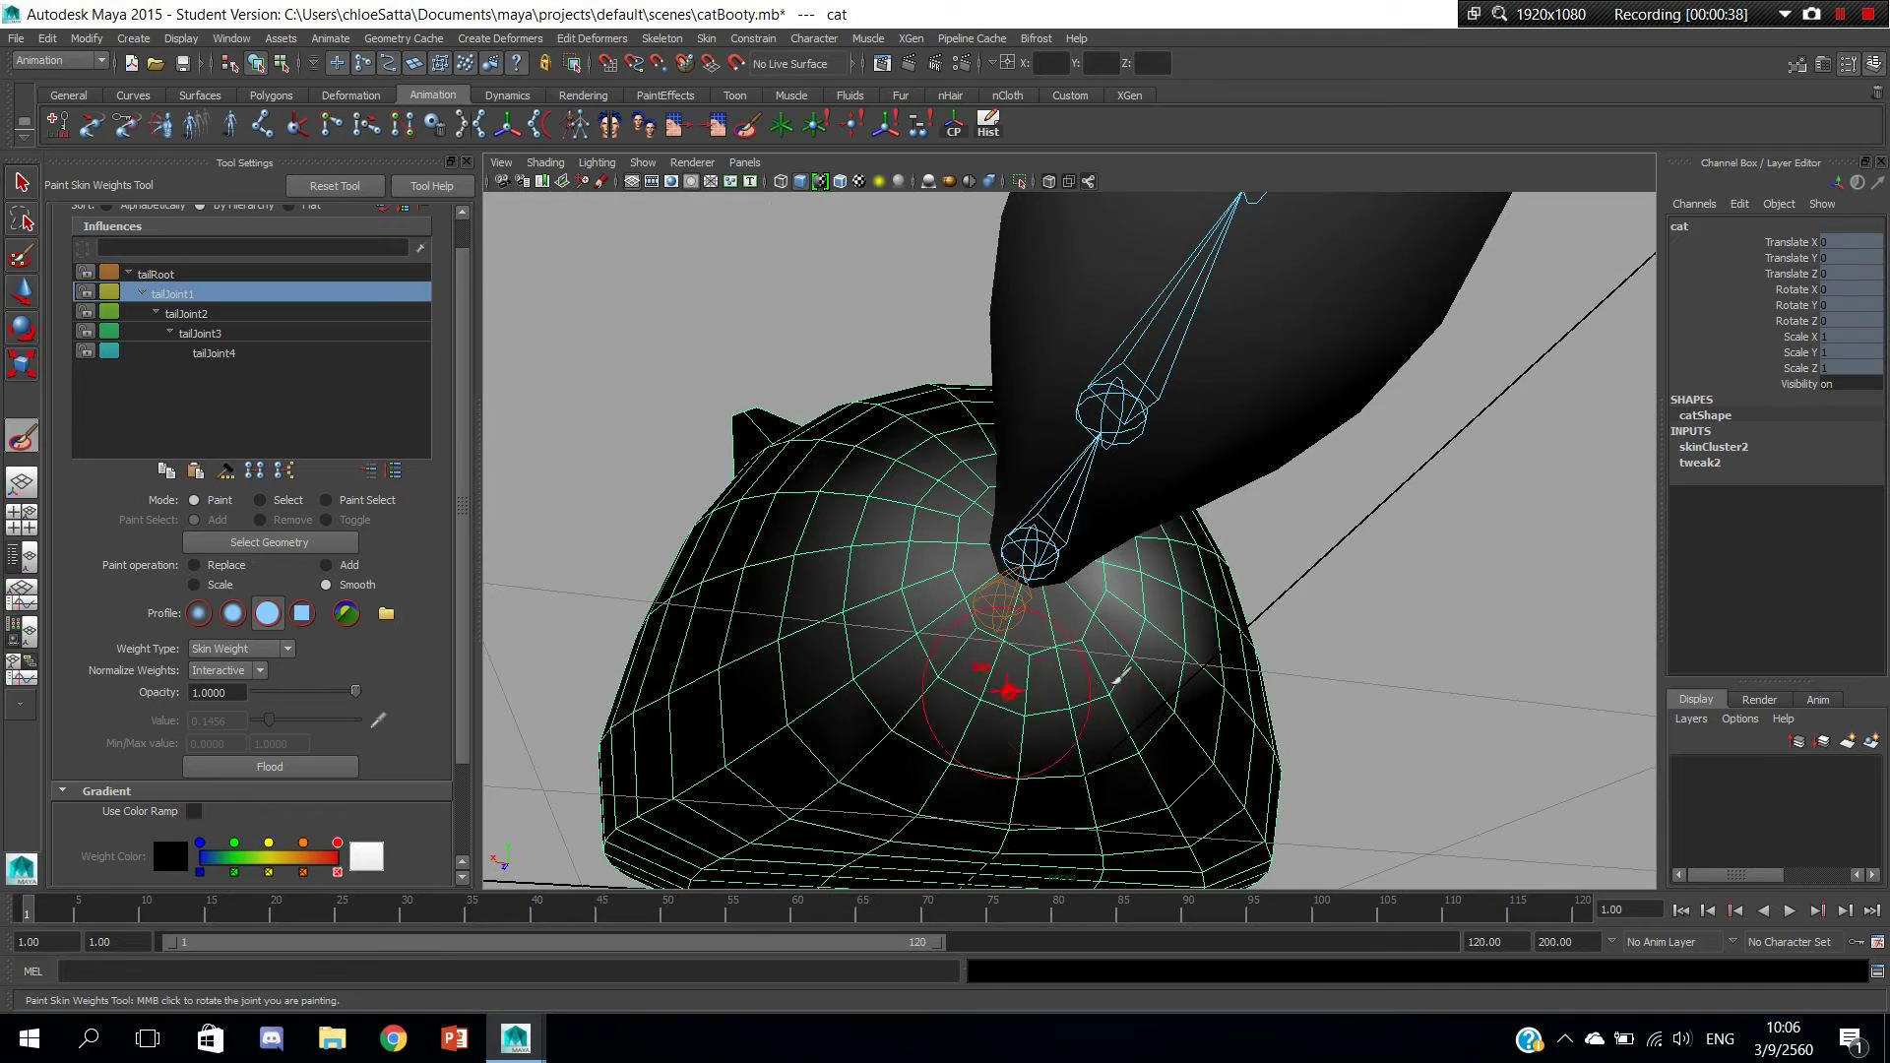
mouse_move(1133, 552)
left_mouse_down("alt")
mouse_move(1073, 675)
mouse_move(1034, 506)
left_mouse_up("alt")
Test-bend tailJoint1 with the rotate tool and undo the bend.
key("w")
mouse_move(1153, 507)
left_mouse_down("alt")
mouse_move(633, 709)
mouse_move(971, 739)
left_mouse_up("alt")
left_click(970, 739)
left_click(1036, 534)
key("e")
mouse_move(1053, 635)
left_mouse_down()
mouse_move(1014, 665)
mouse_move(1098, 635)
left_mouse_up()
key("ctrl+z")
key("ctrl+z")
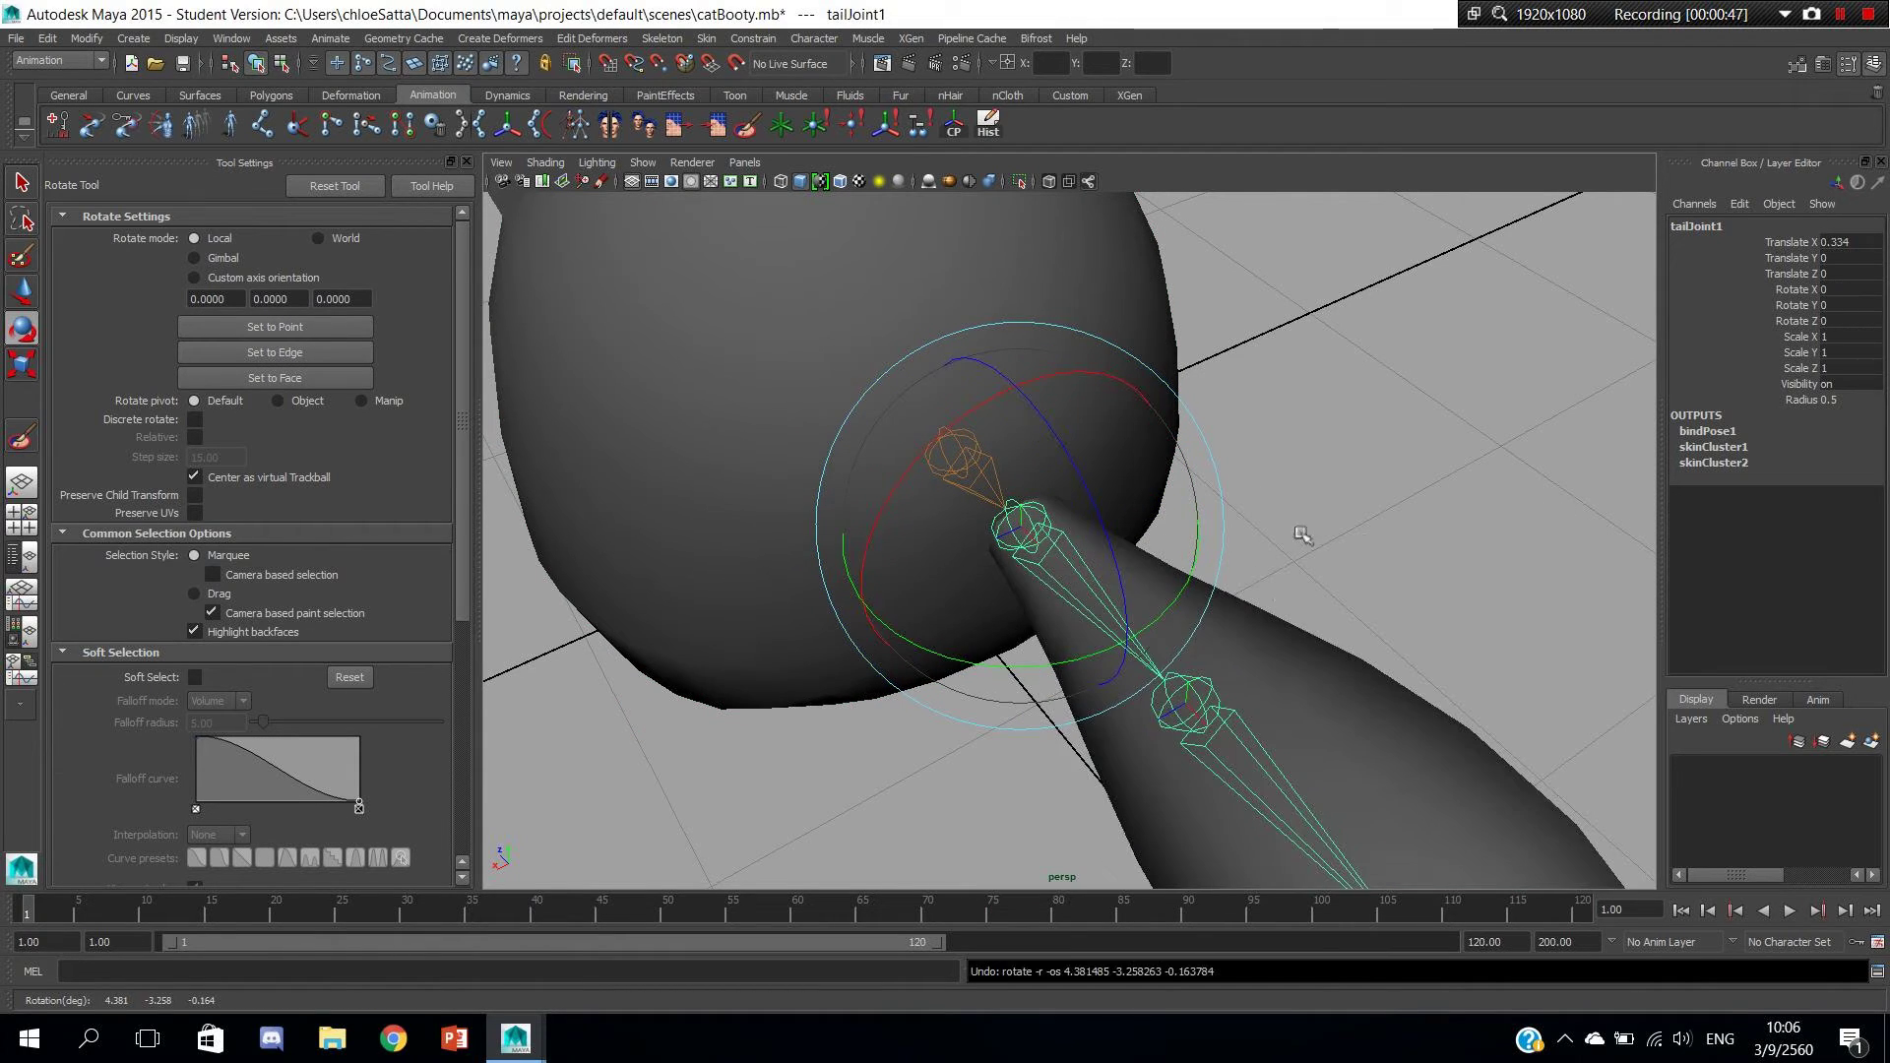
Deselect the joint, pull back to frame the whole cat, and show the Curves shelf.
left_click(1308, 528)
key("w")
mouse_move(1364, 517)
right_mouse_down("alt")
mouse_move(978, 538)
mouse_move(1089, 561)
right_mouse_up("alt")
left_click_drag(1081, 559, 1027, 527, "alt")
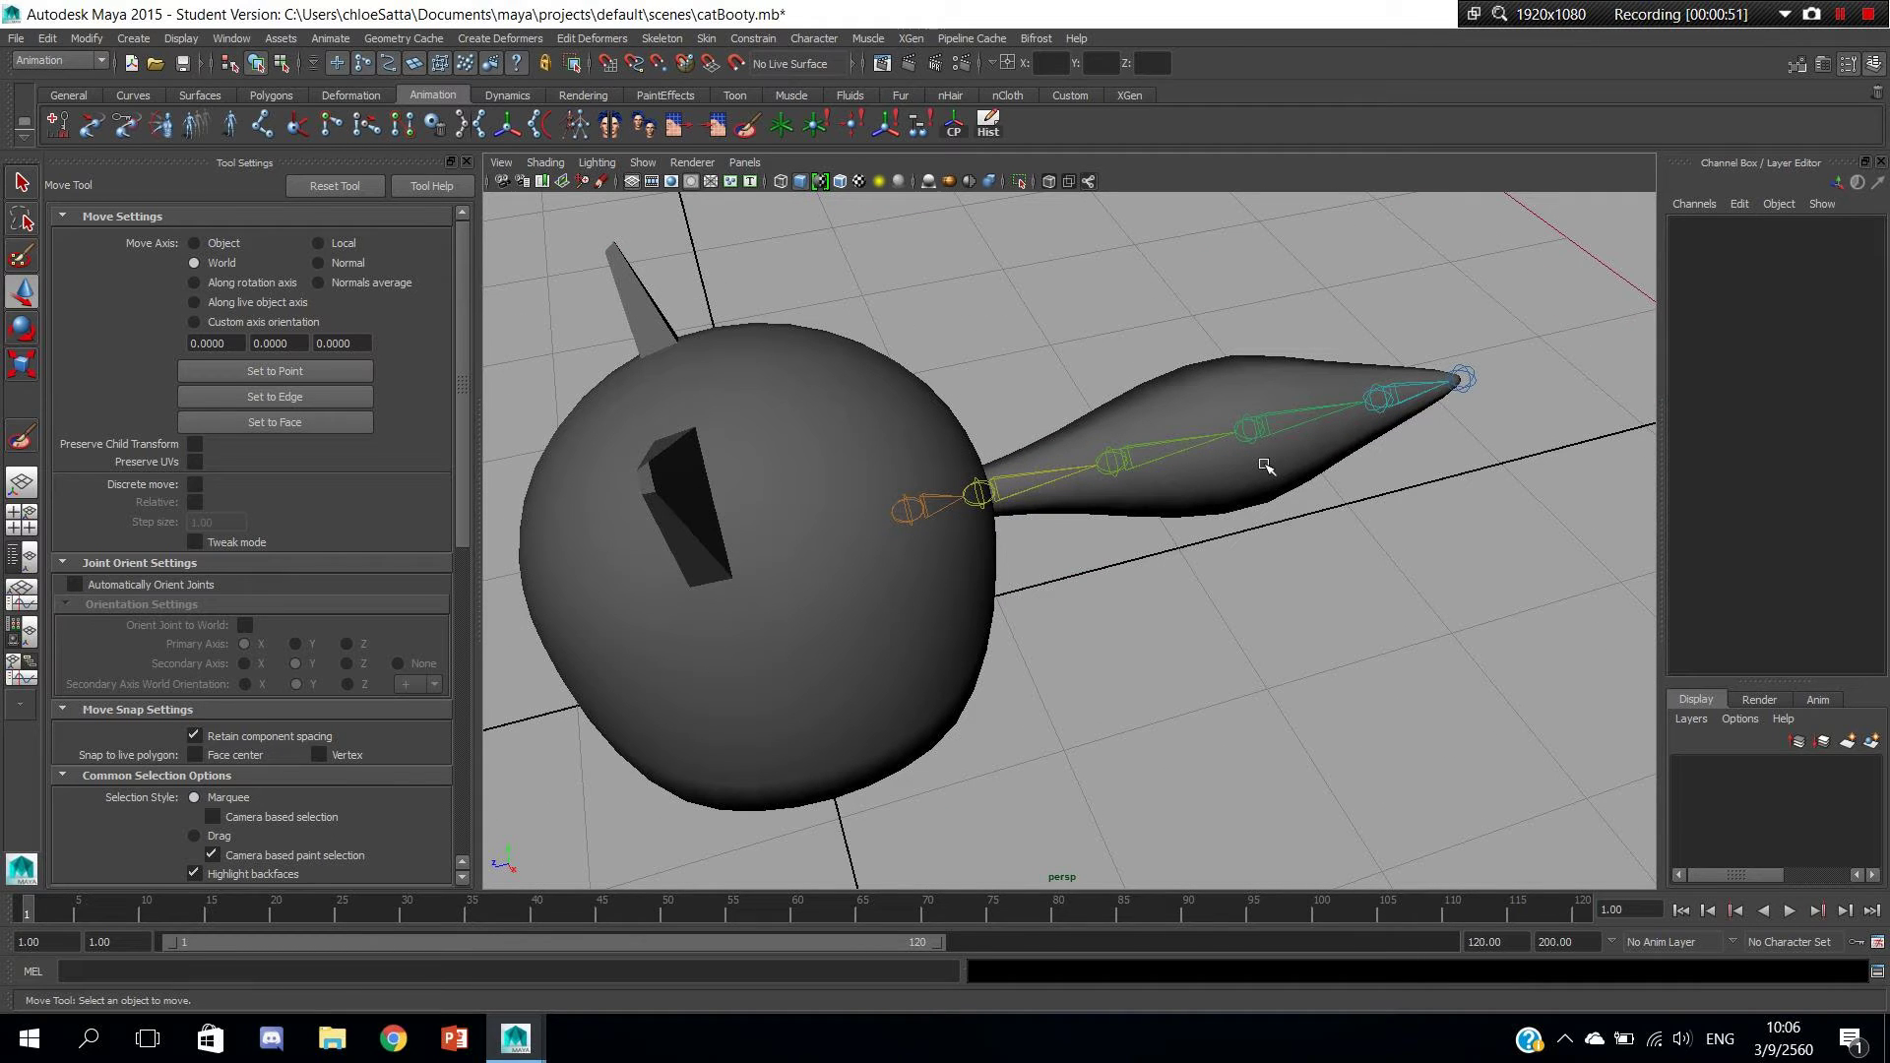
mouse_move(1000, 645)
left_mouse_down("alt")
mouse_move(1251, 589)
mouse_move(1159, 601)
left_mouse_up("alt")
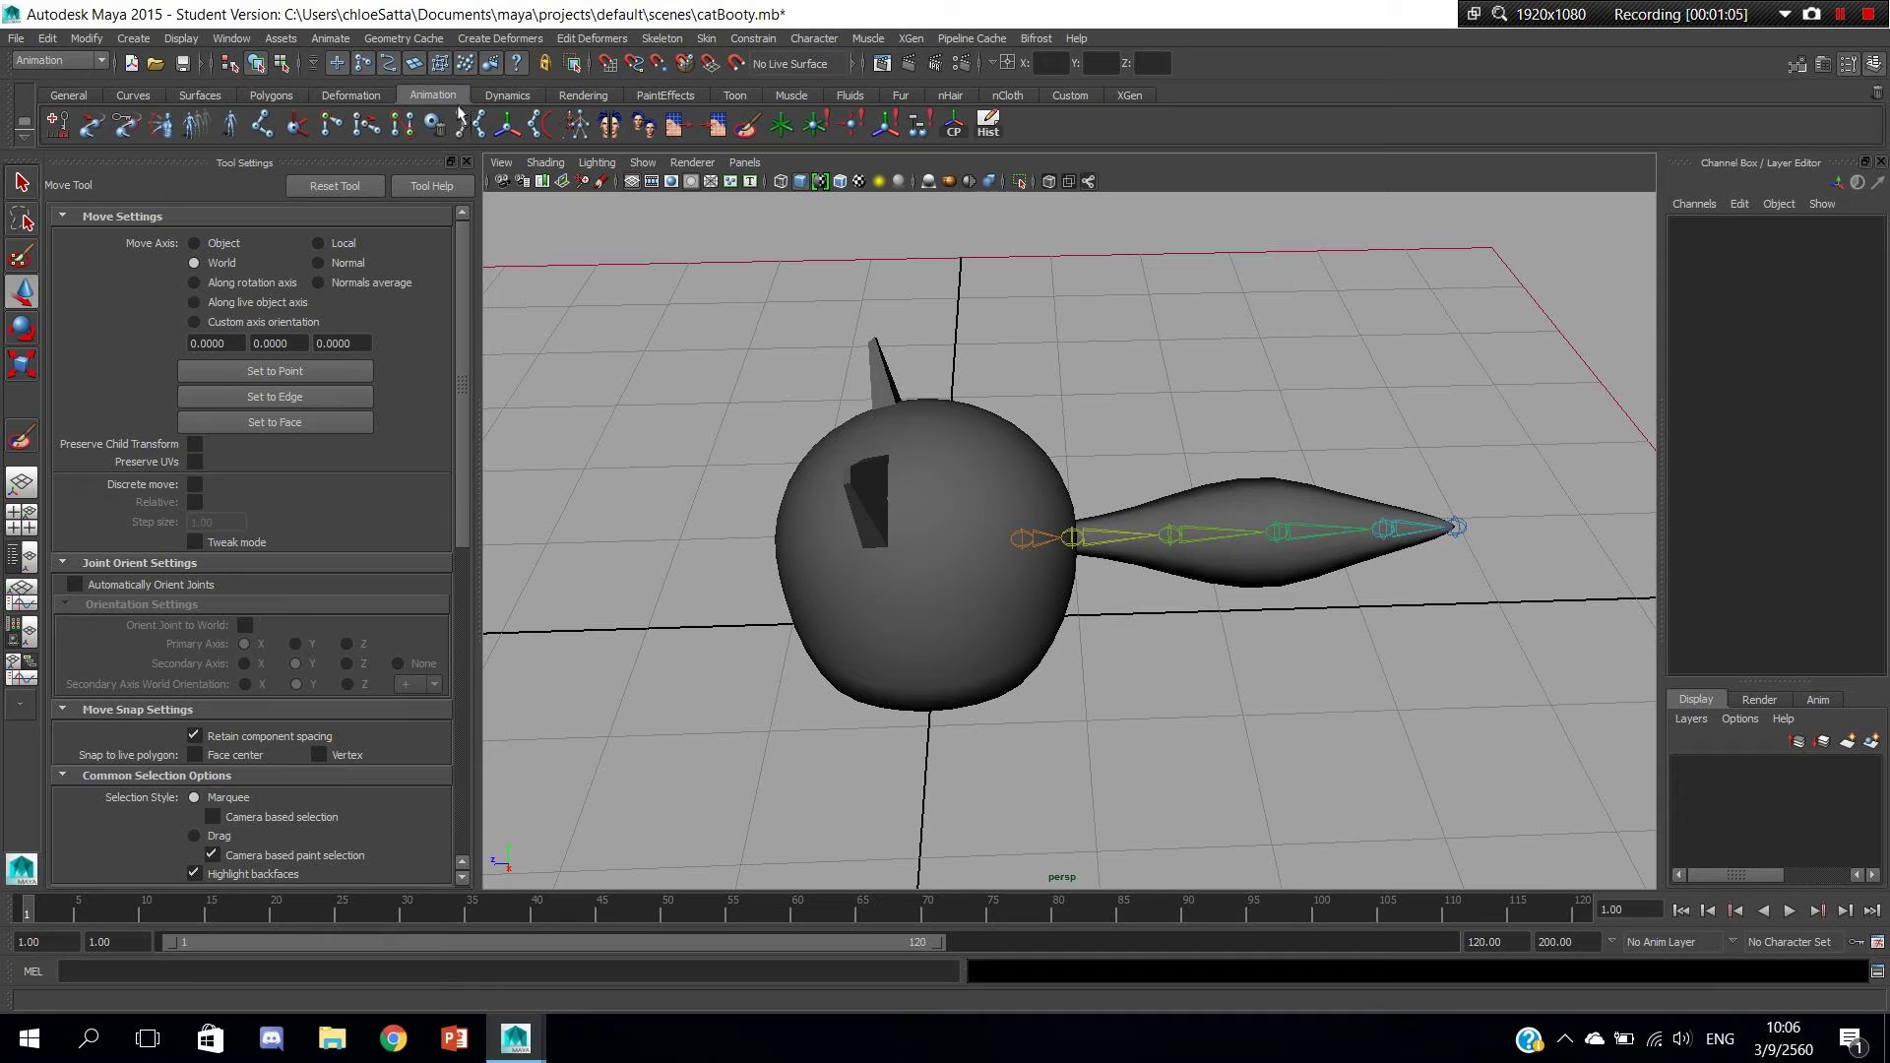
left_click(138, 95)
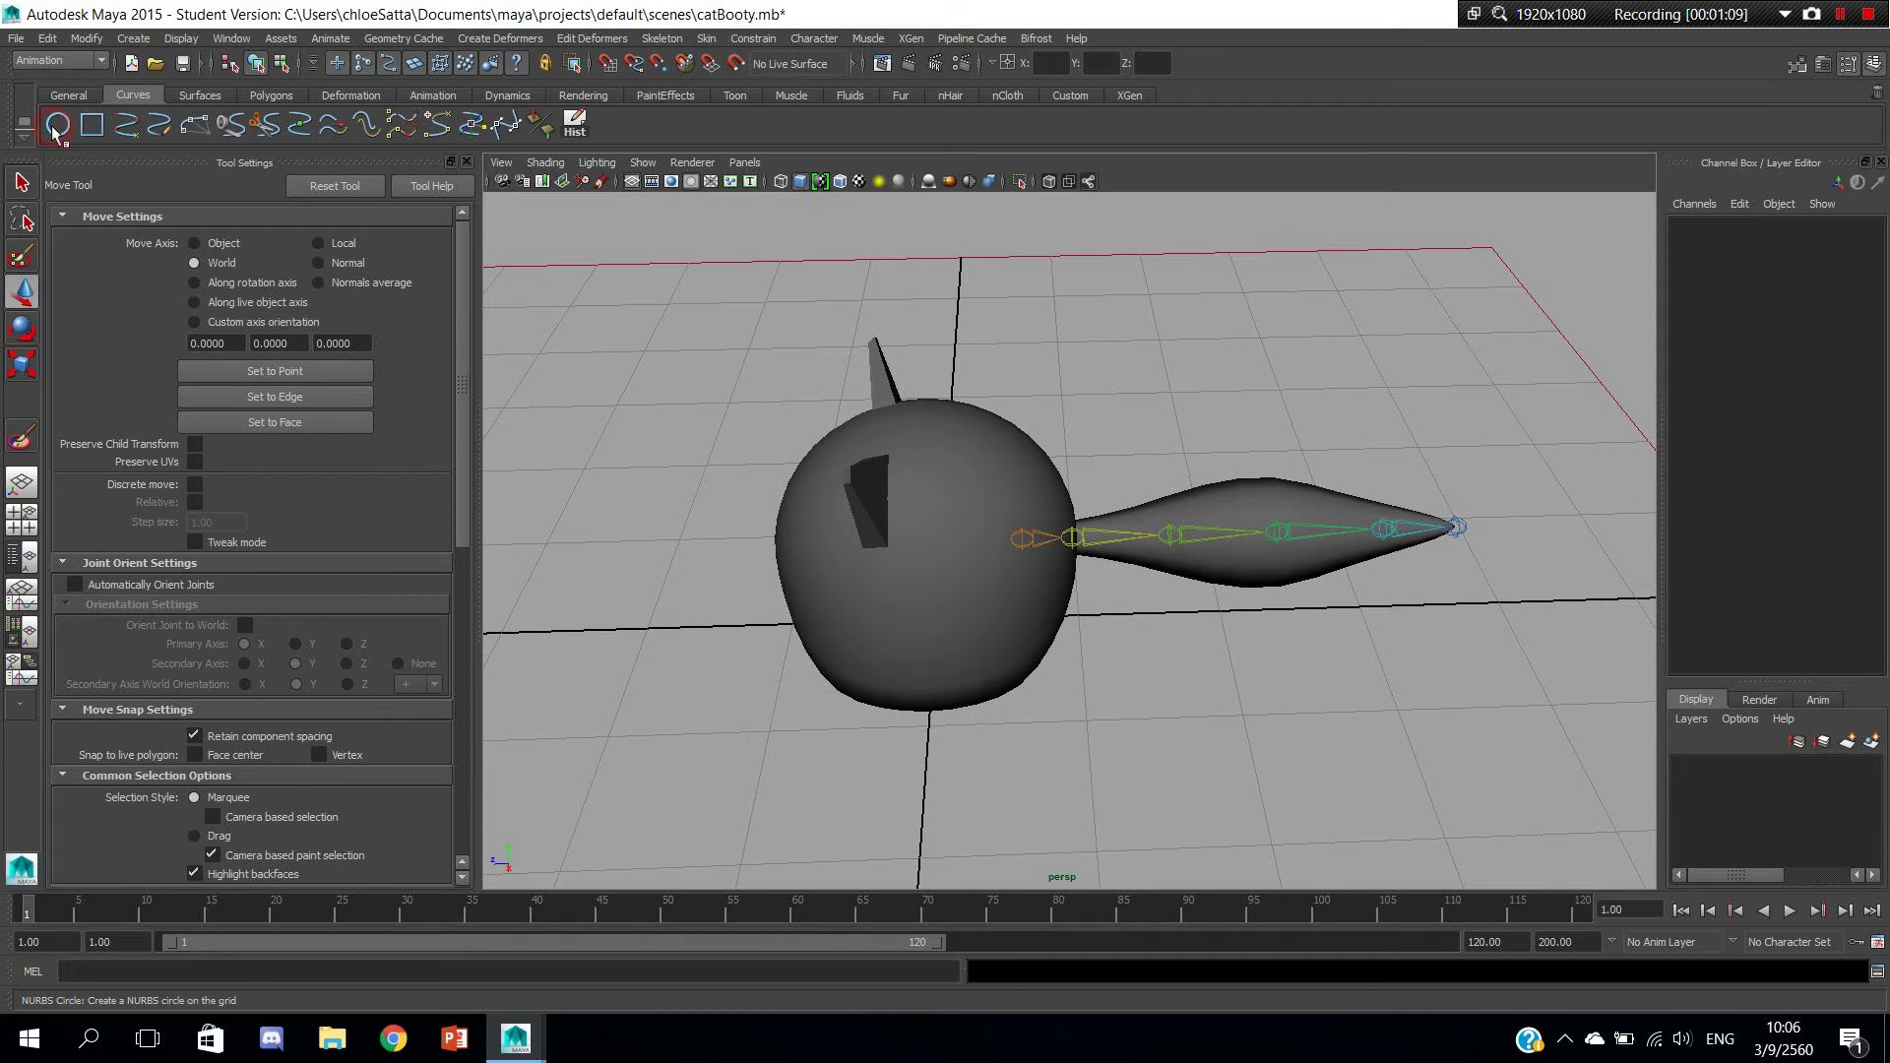
Create a NURBS circle at the origin and scale it to 1.313 around the cat's body.
left_click(56, 125)
left_click_drag(886, 586, 1085, 610, "alt")
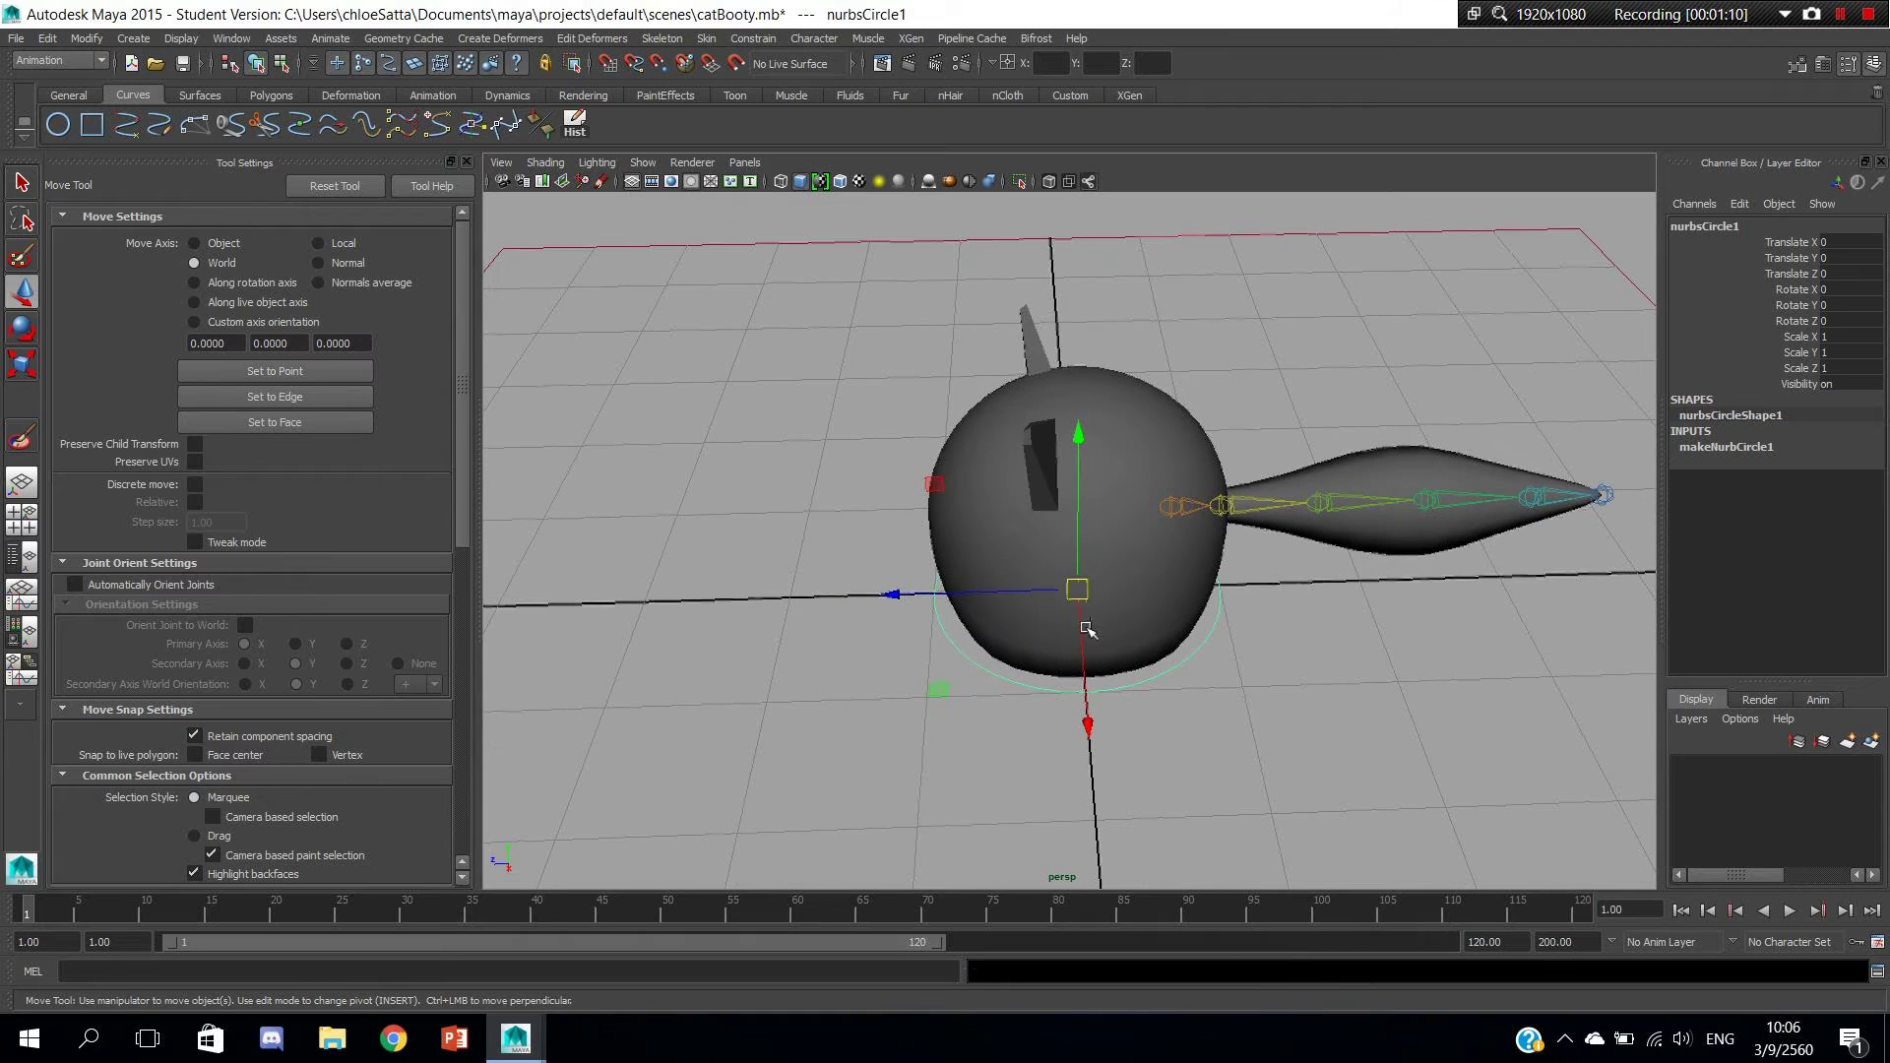
key("r")
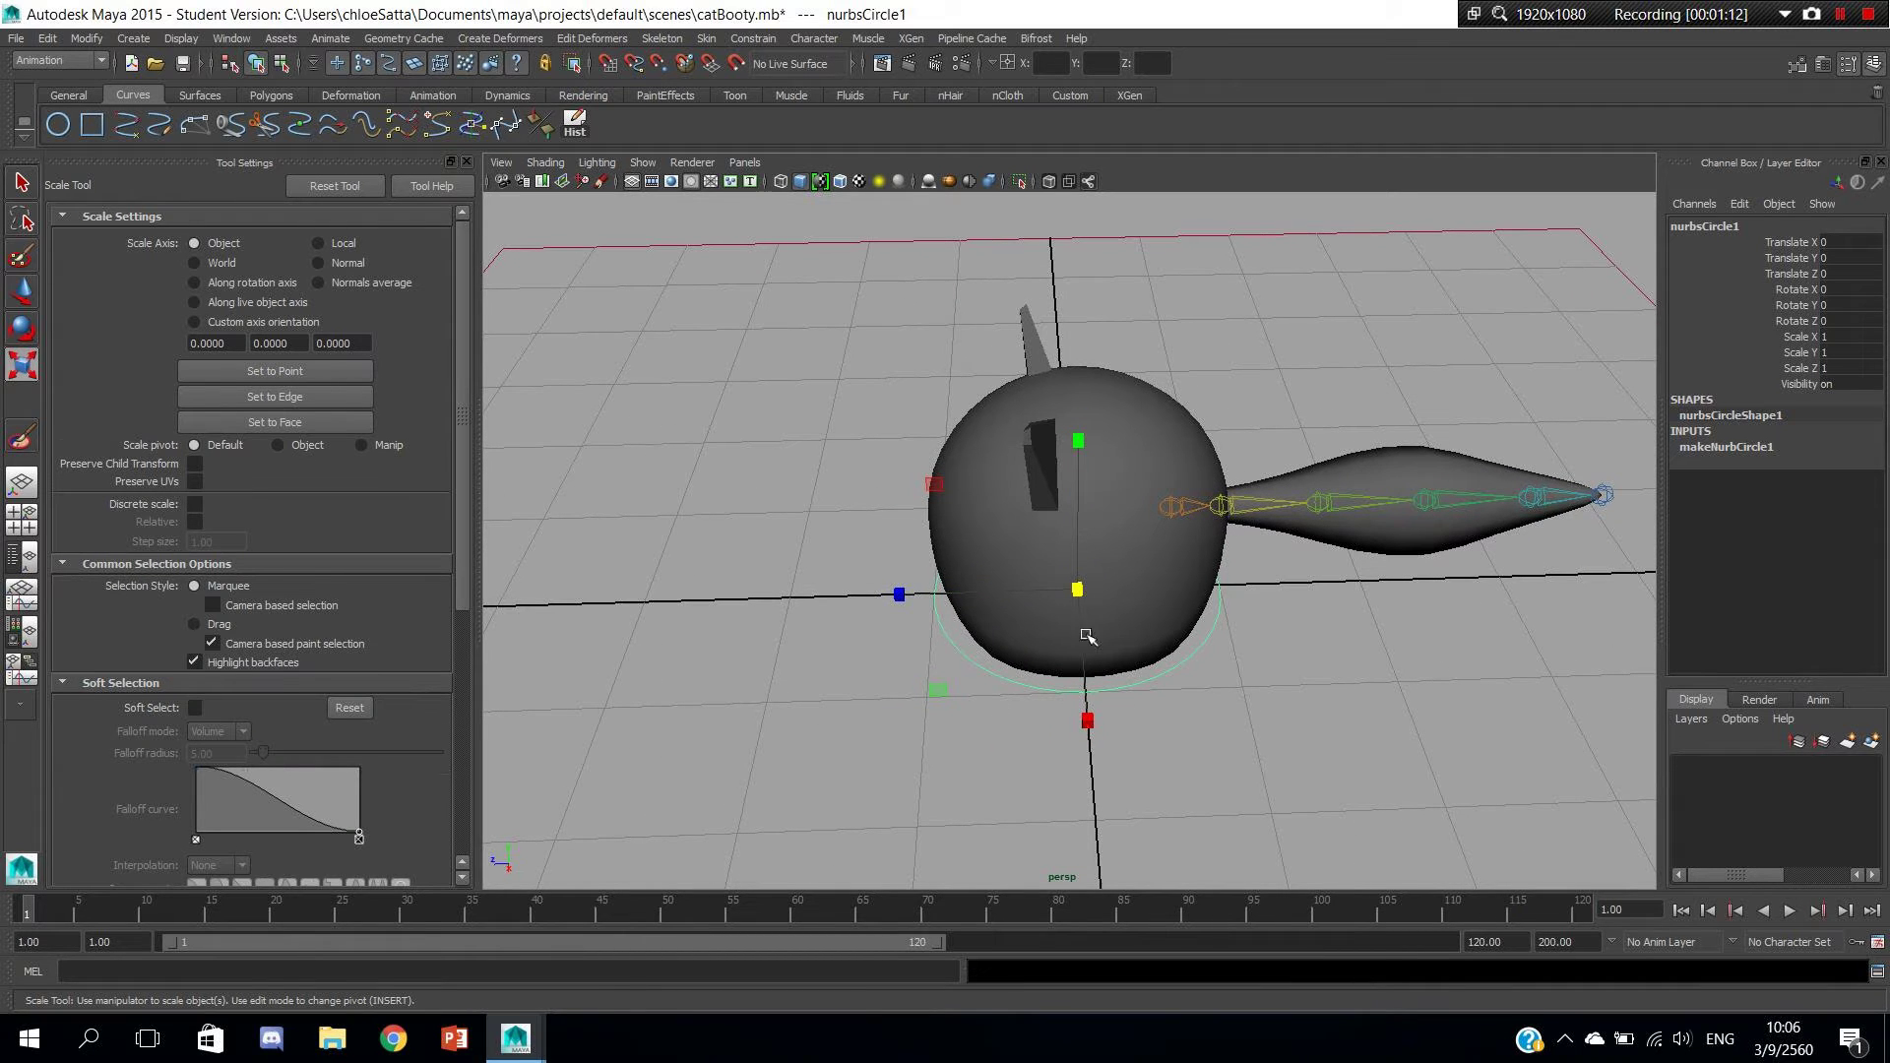
mouse_move(1078, 593)
left_mouse_down()
mouse_move(1158, 615)
mouse_move(1269, 601)
mouse_move(1047, 600)
mouse_move(1173, 591)
mouse_move(1148, 595)
left_mouse_up()
key("w")
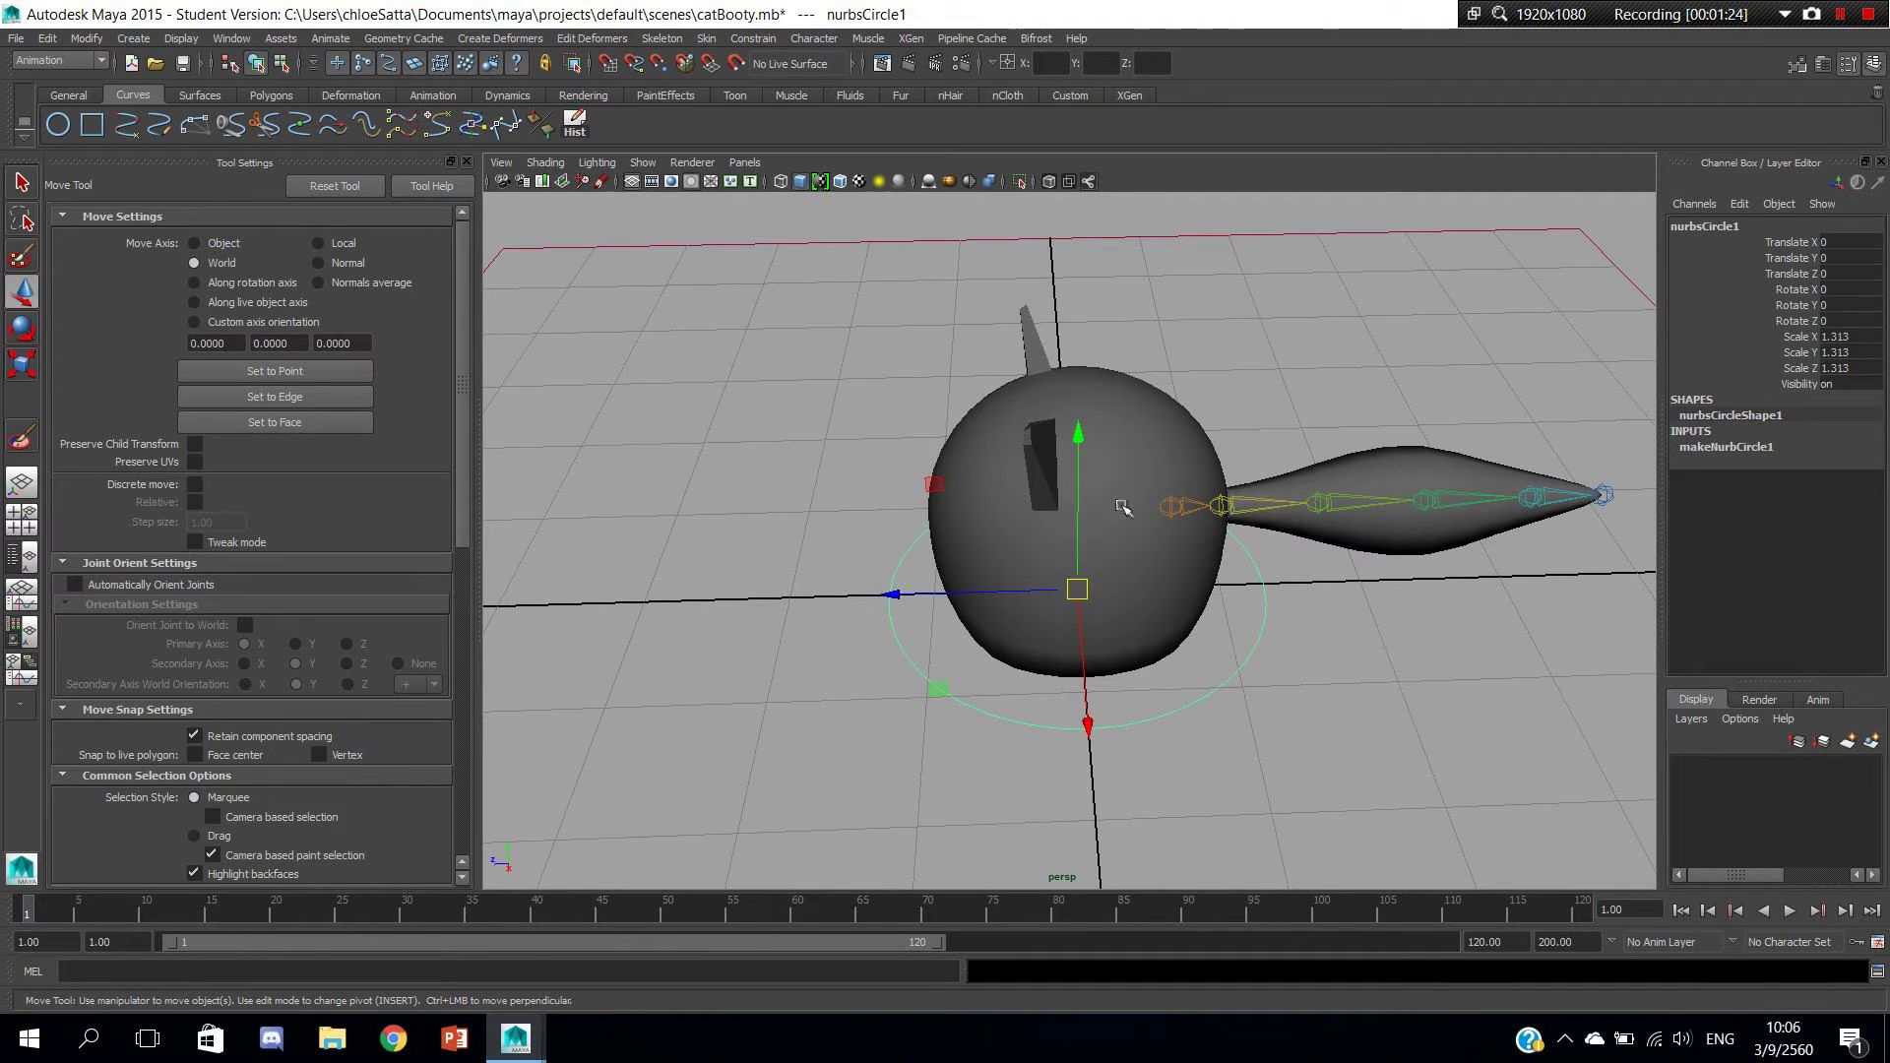
left_click_drag(1194, 620, 935, 655, "alt")
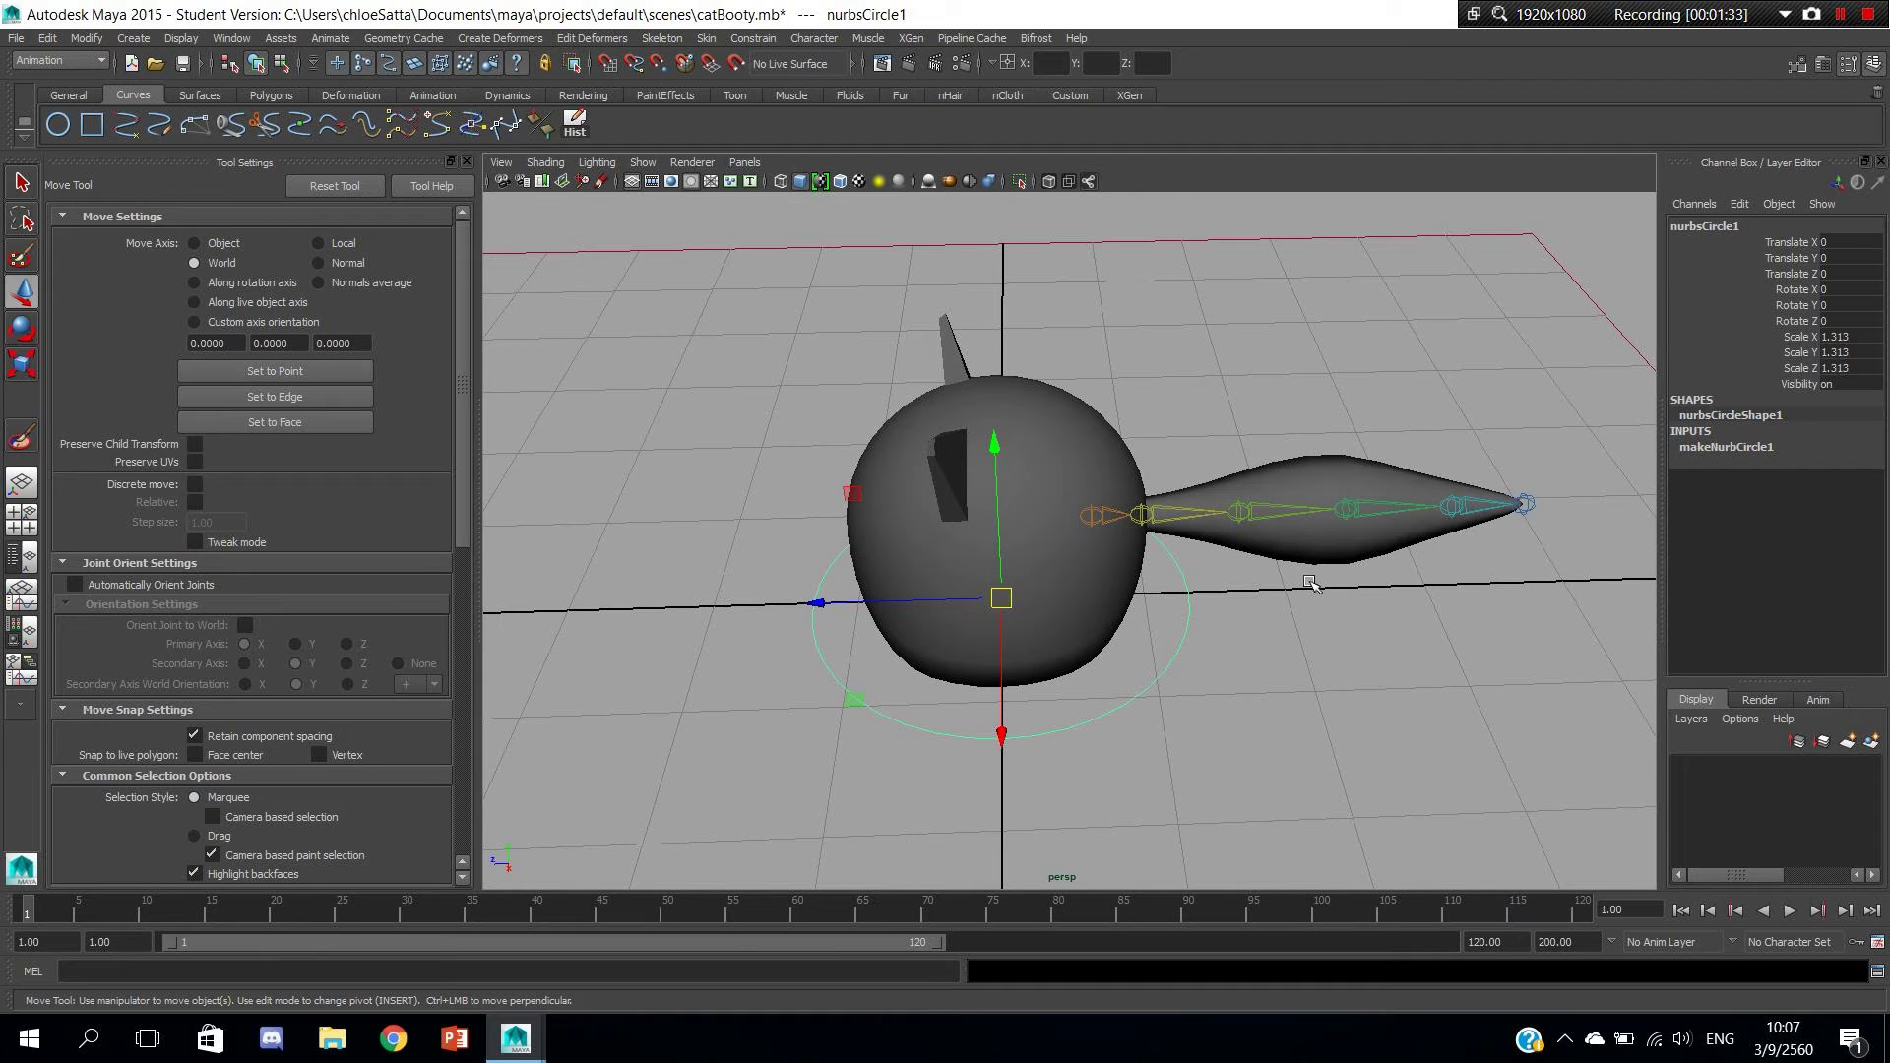
left_click_drag(1090, 721, 1132, 690, "alt")
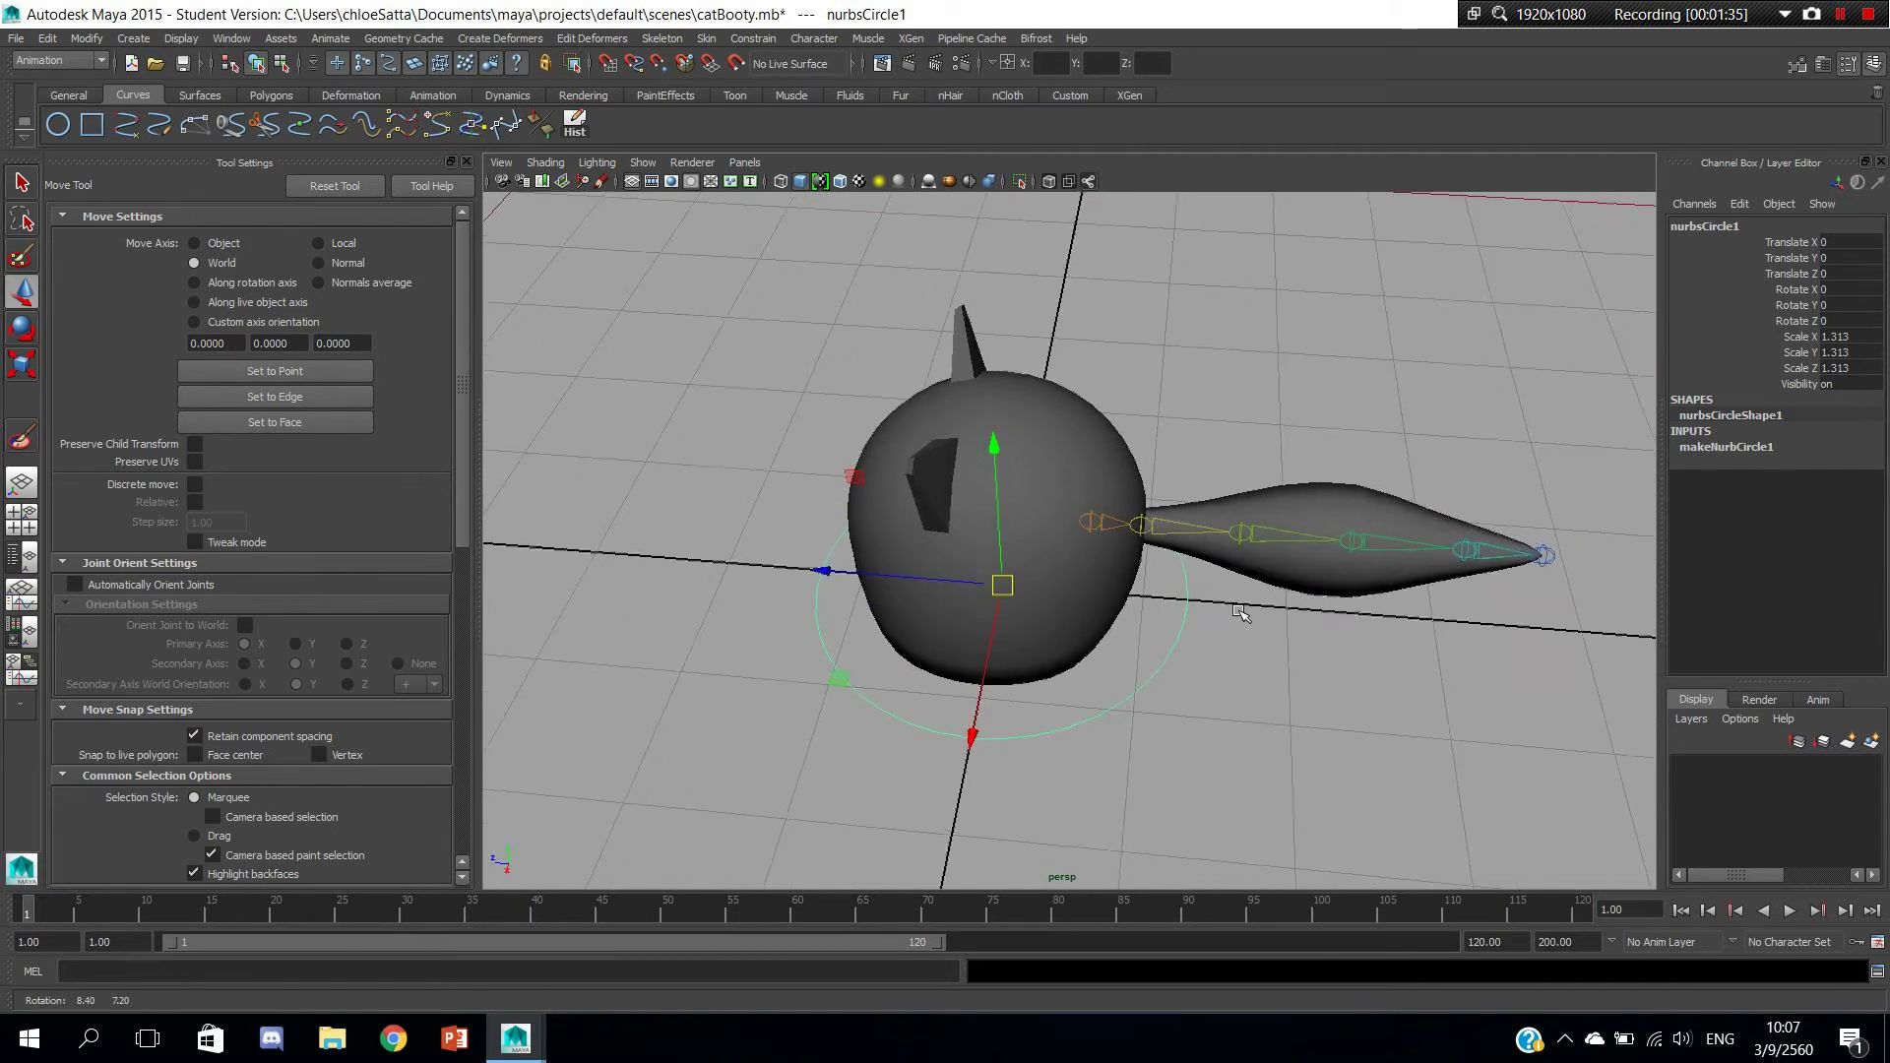
Rename the circle catWorld_ctrl in the Channel Box.
left_click(1798, 225)
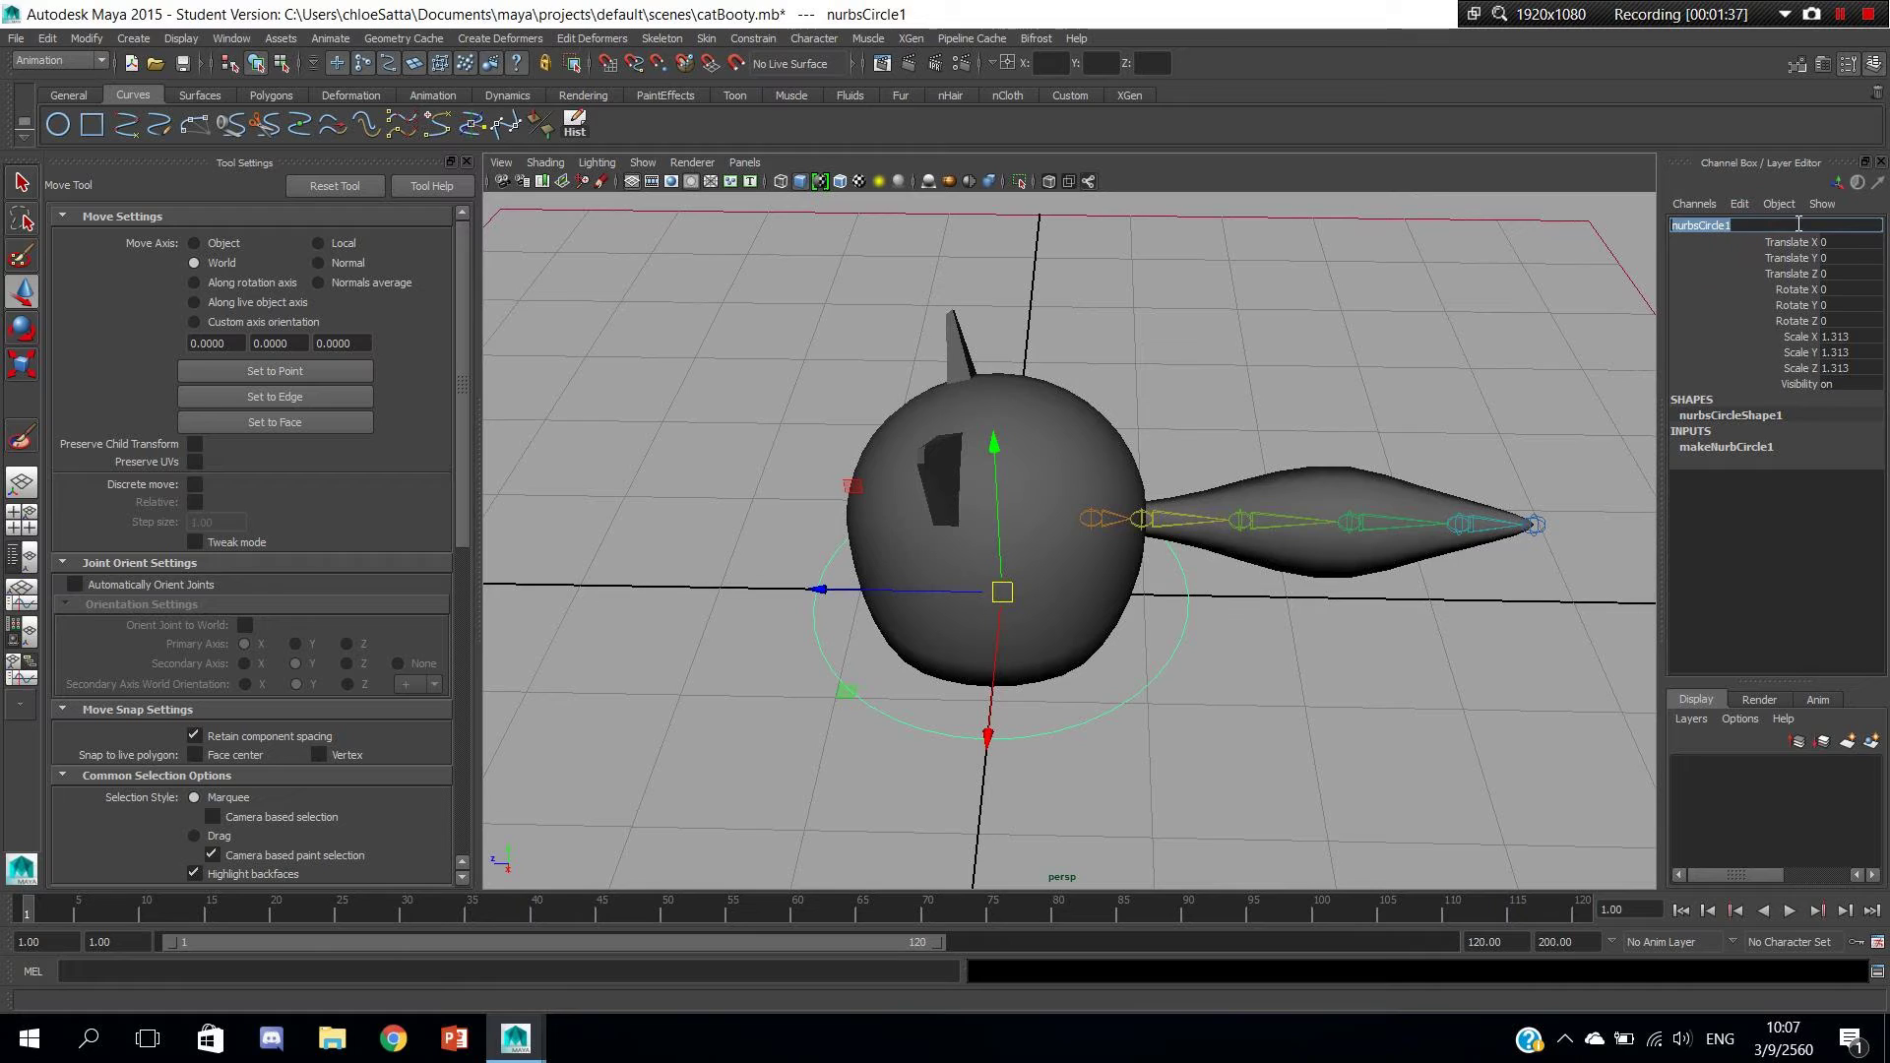
type("catWorld_")
type("ctrl")
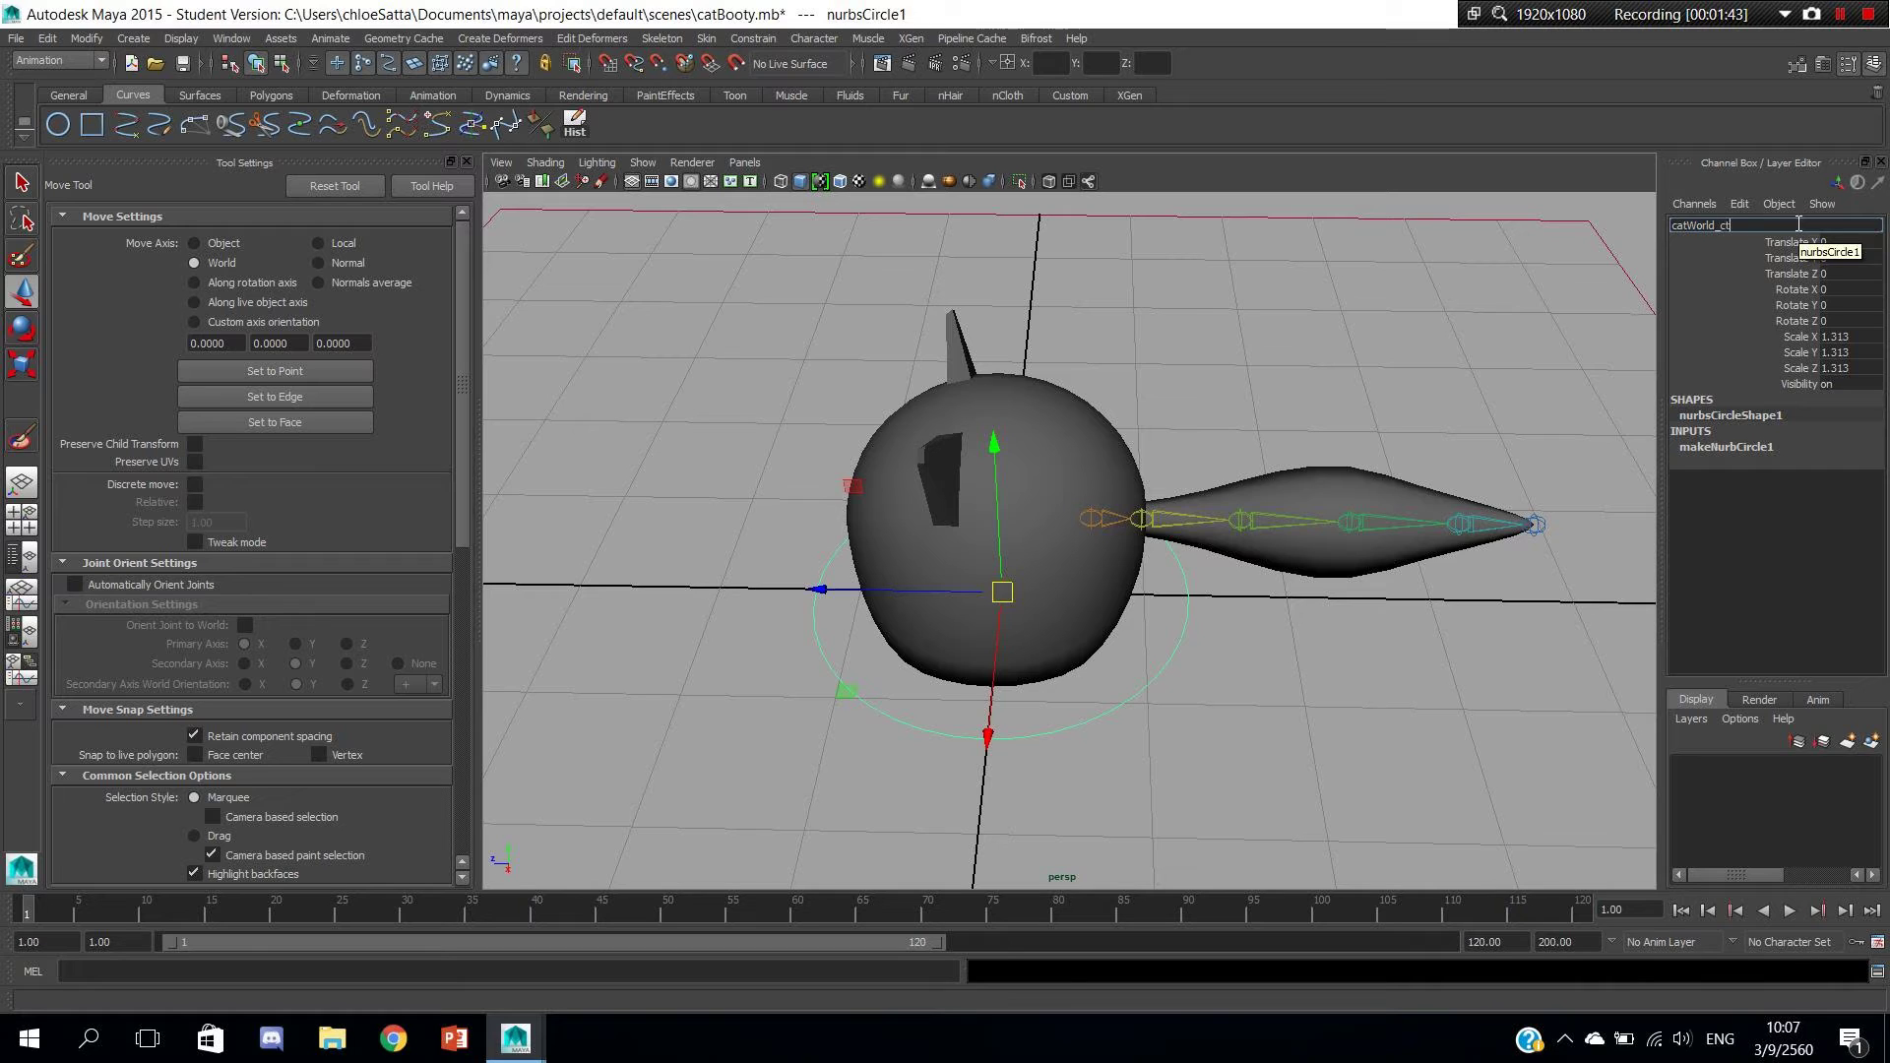
key("Return")
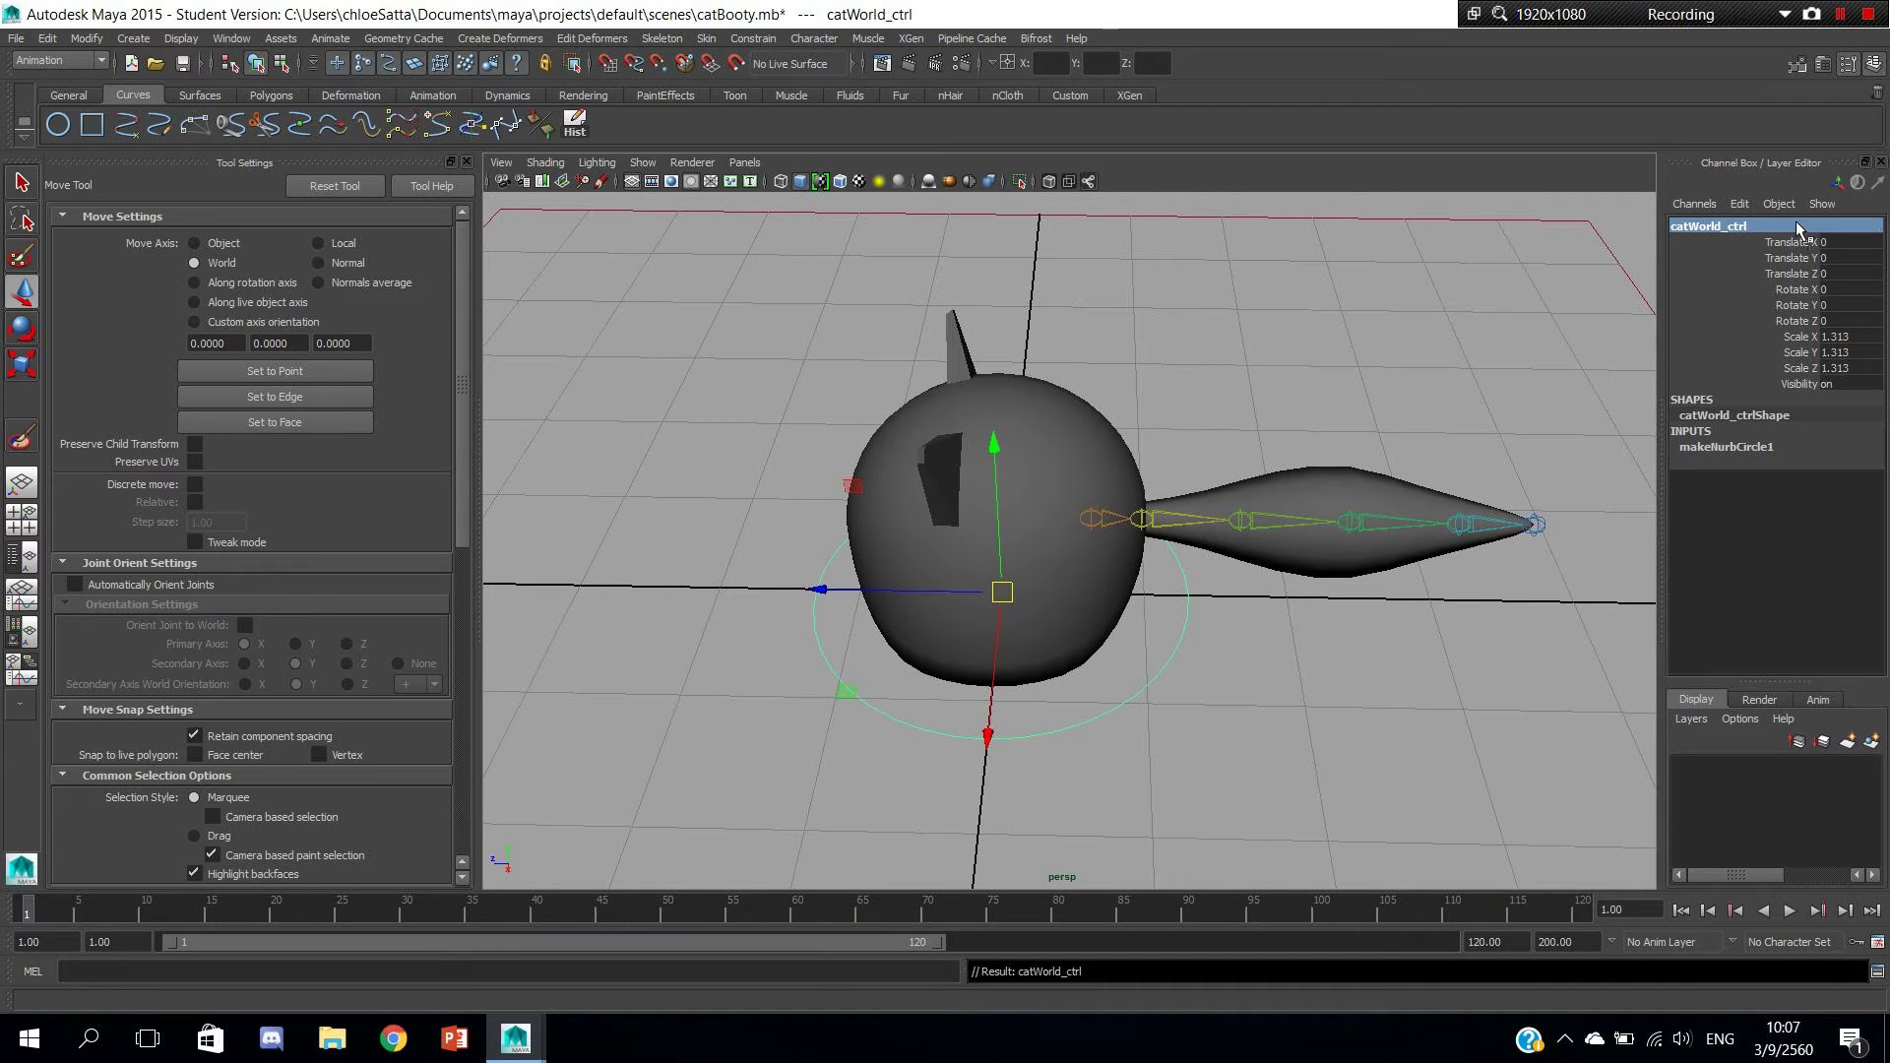
middle_click_drag(1278, 657, 1095, 607, "alt")
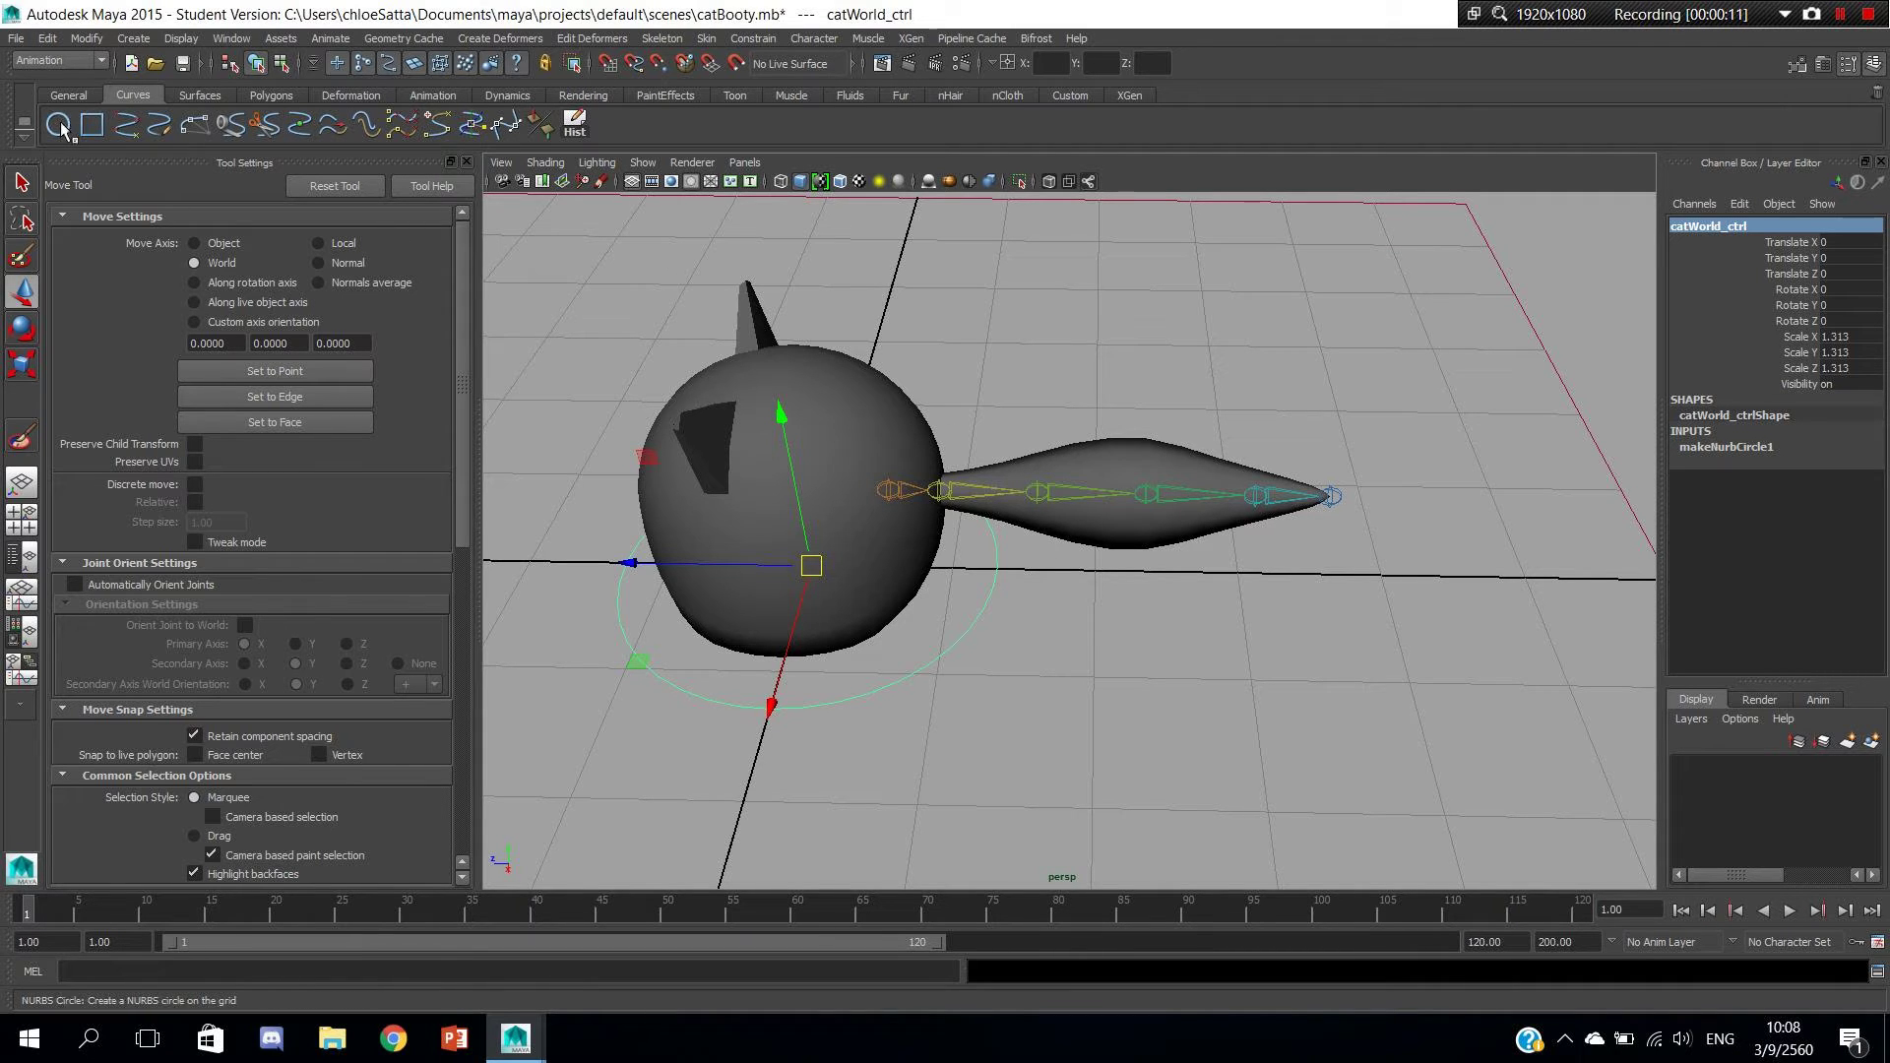
Create a second NURBS circle at Translate Z -4.185, standing upright with Rotate X 90.
left_click(59, 125)
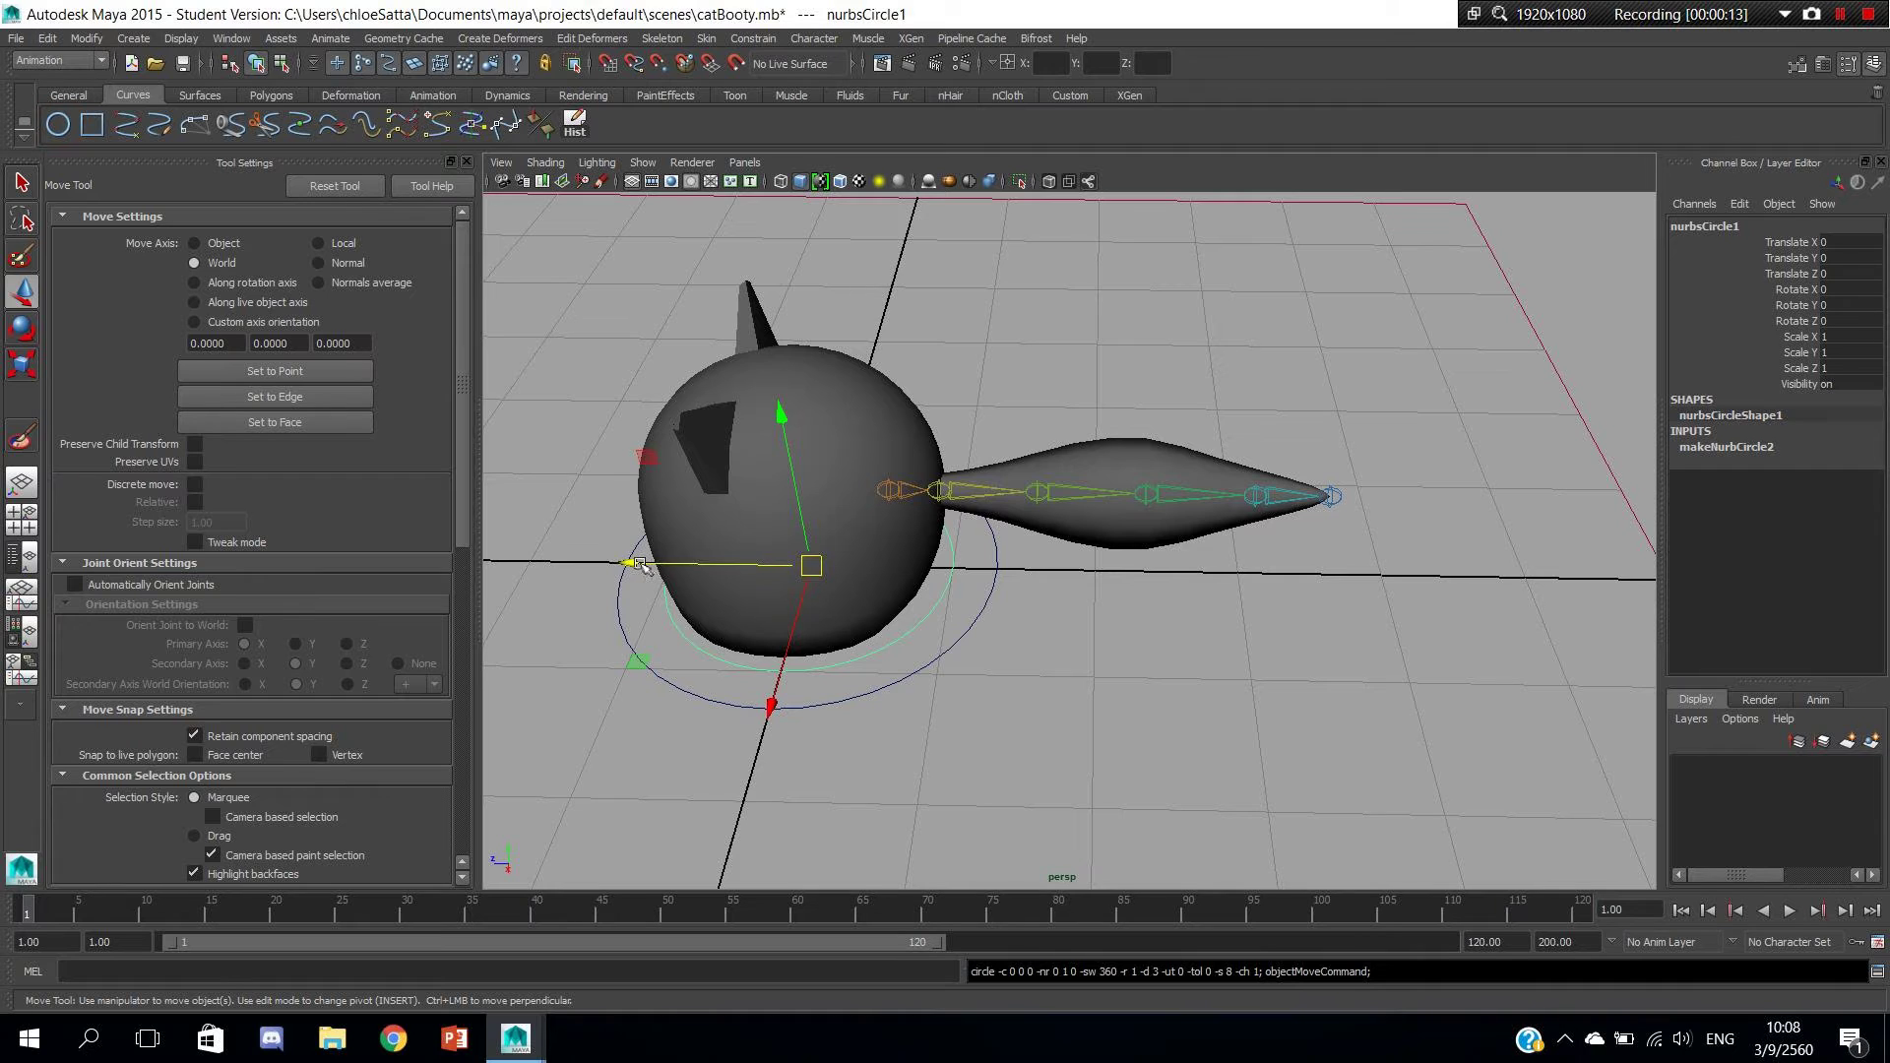
left_click_drag(640, 565, 1312, 588)
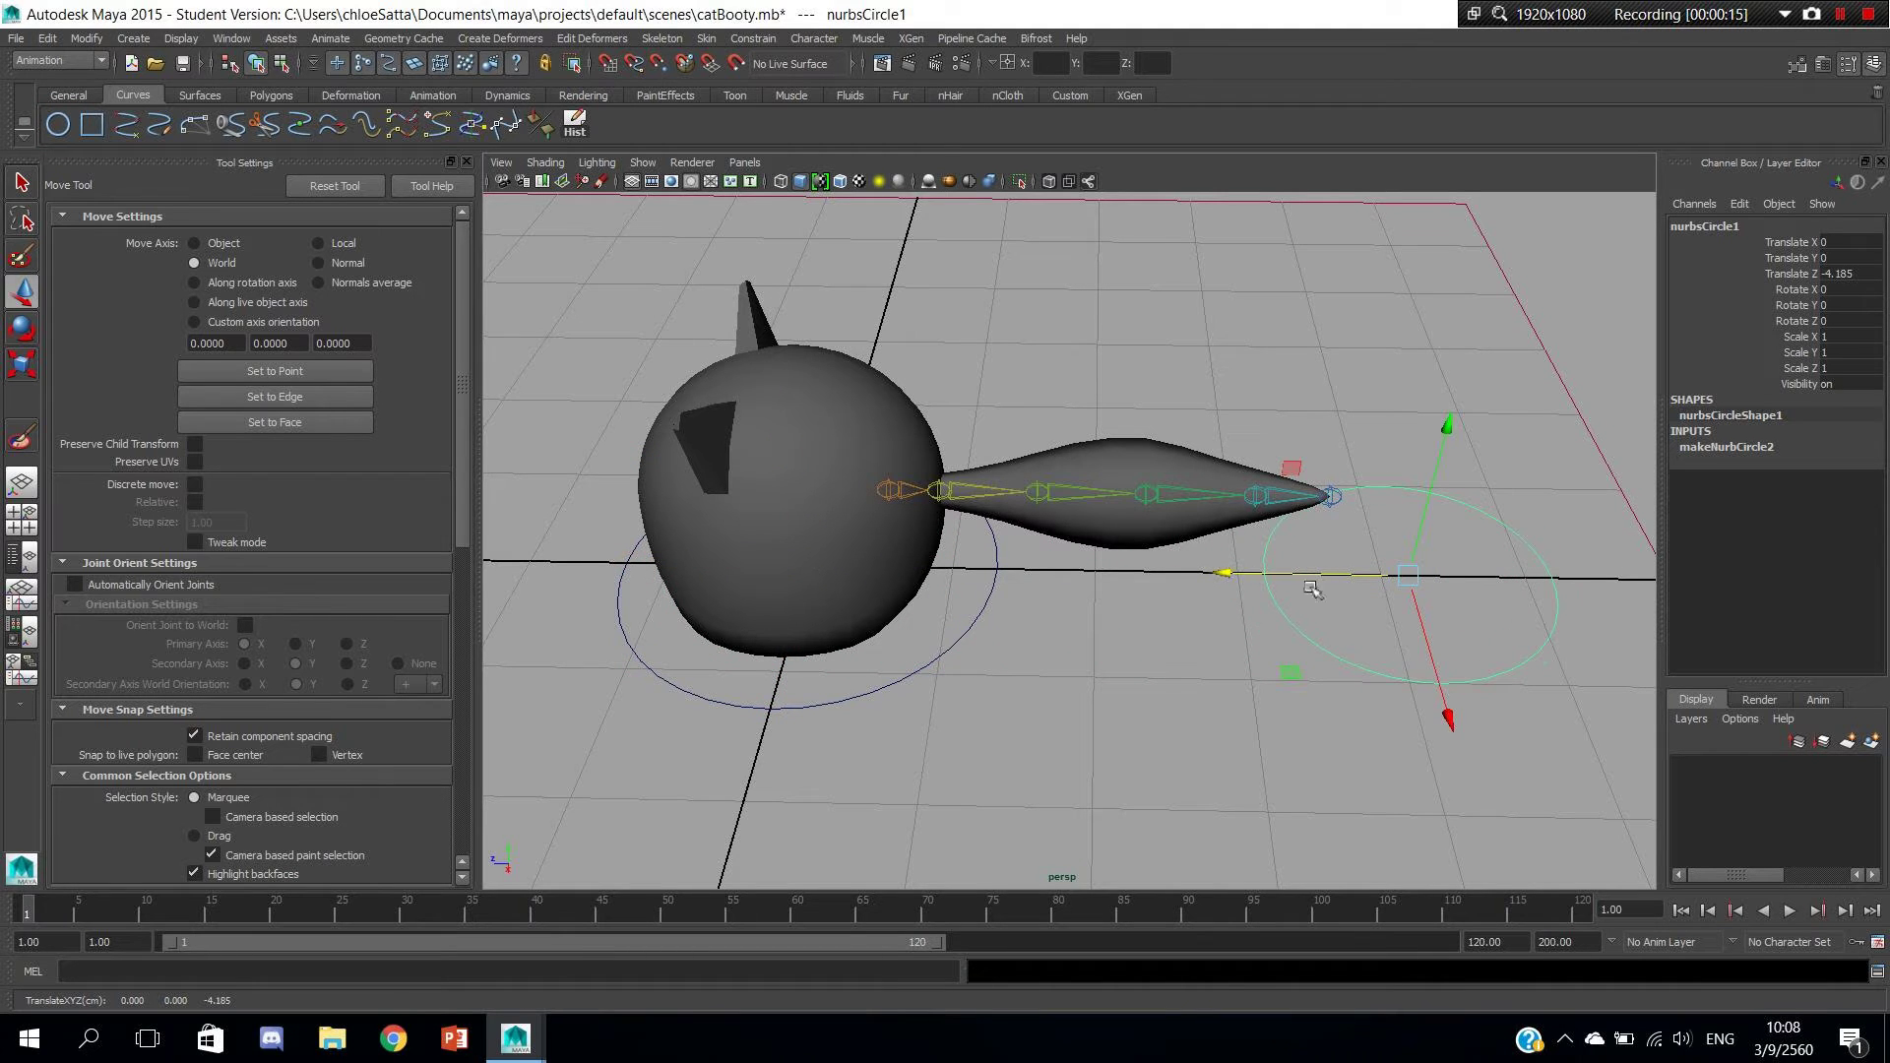
key("e")
mouse_move(1427, 436)
left_mouse_down()
mouse_move(1160, 604)
mouse_move(1162, 631)
left_mouse_up()
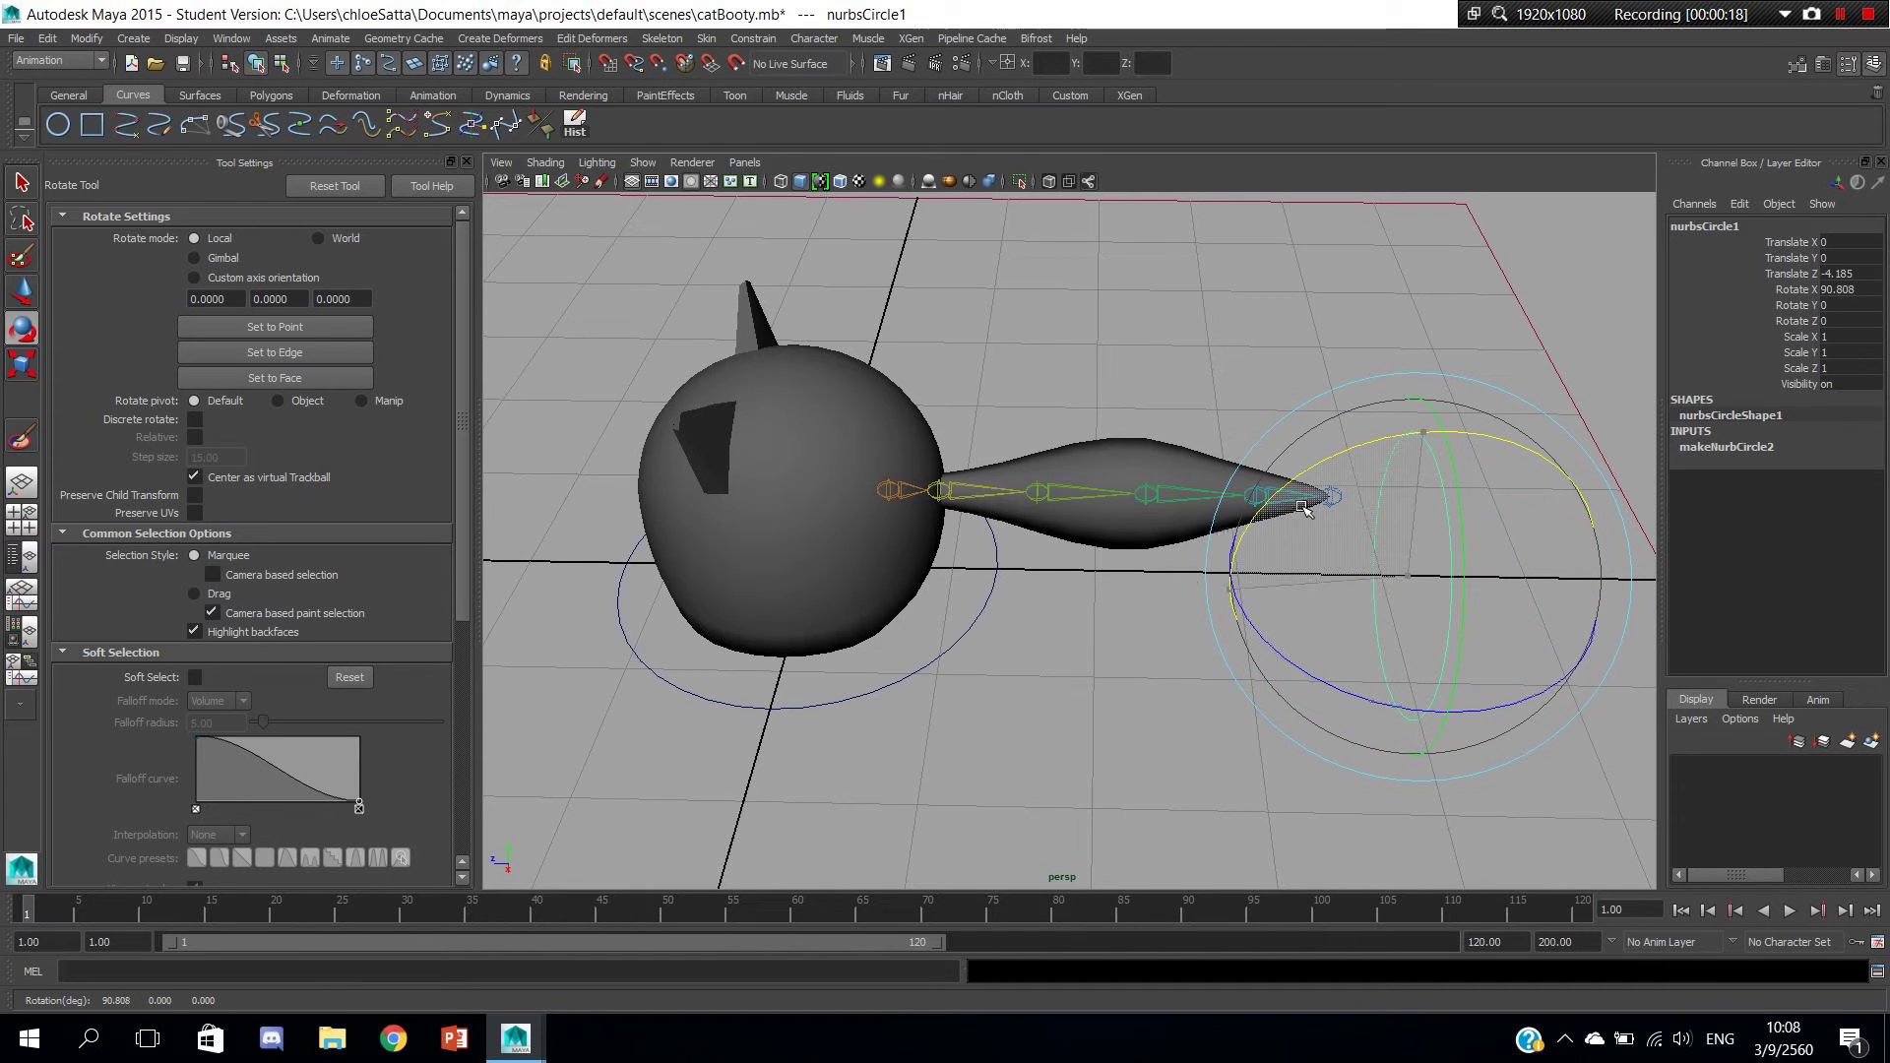
left_click(1839, 289)
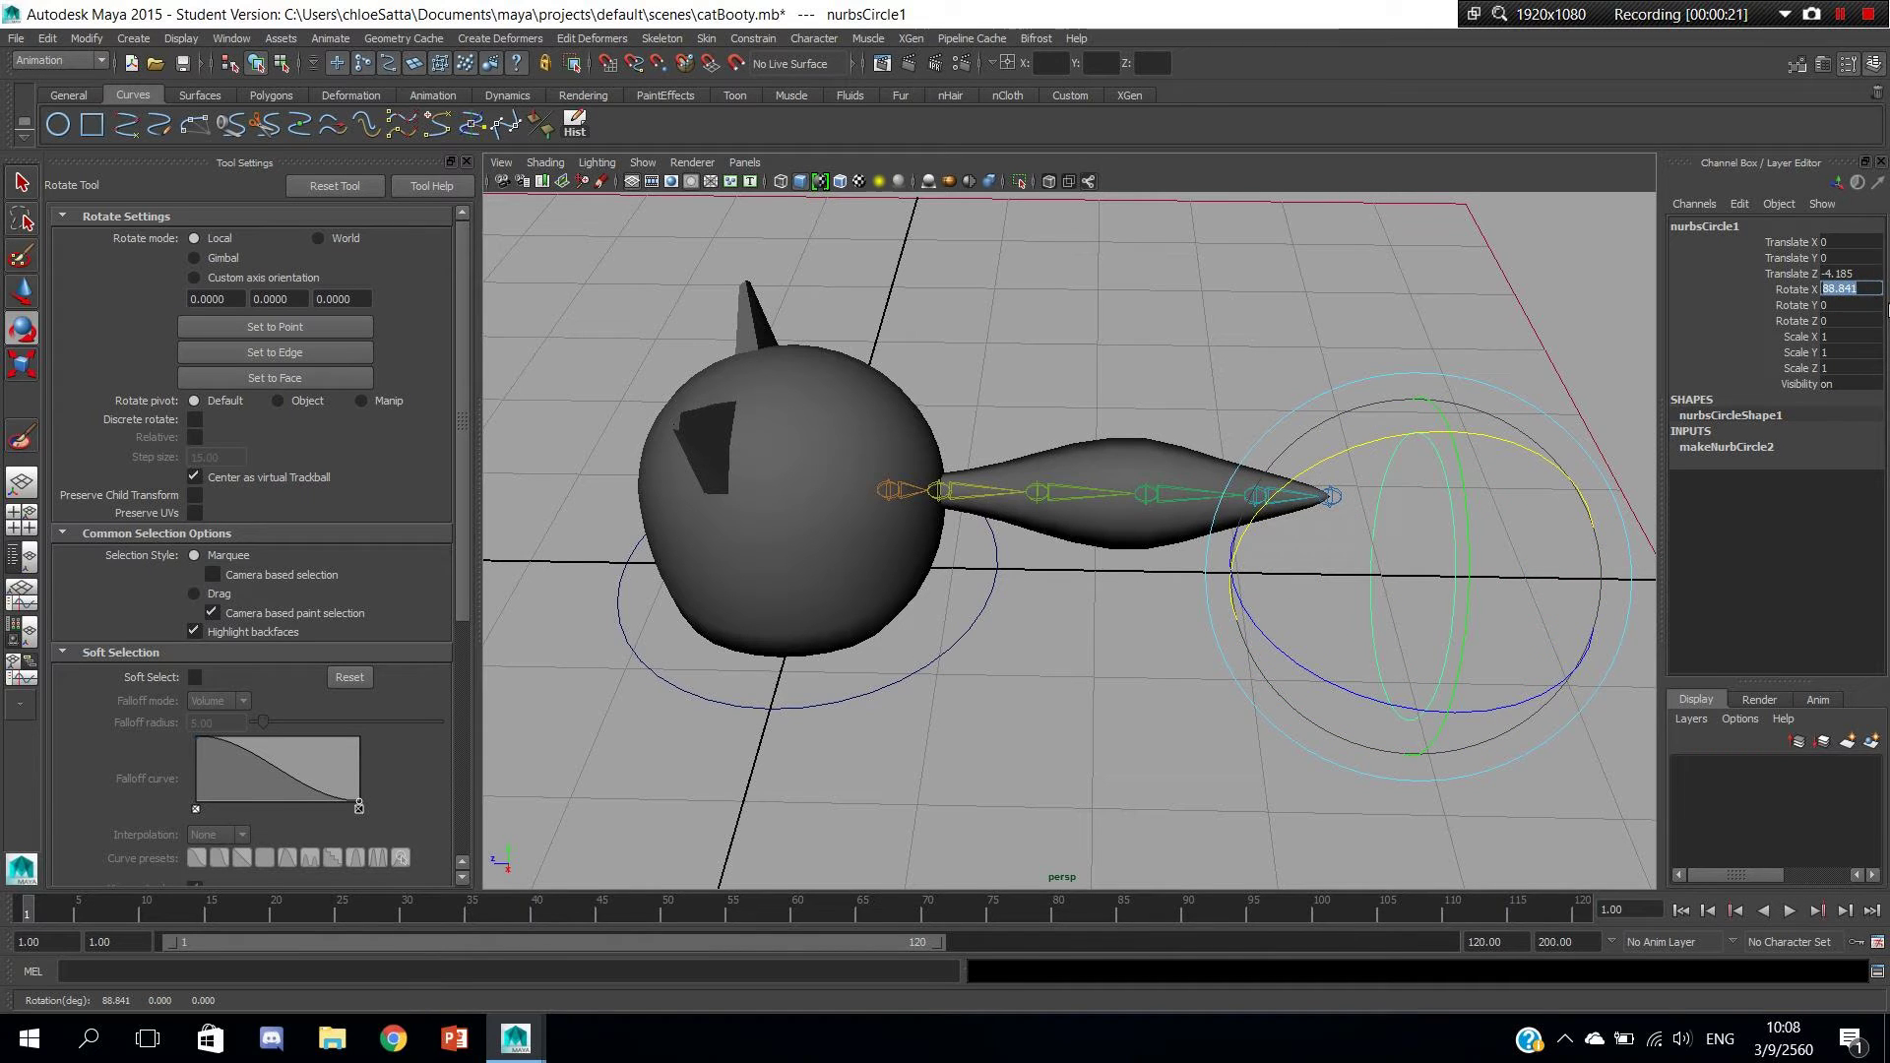
type("90")
key("Return")
mouse_move(1334, 504)
left_mouse_down("alt")
mouse_move(1339, 598)
mouse_move(1165, 512)
left_mouse_up("alt")
key("w")
scroll(1287, 620, "up", 3)
Slide the upright circle onto the tail's middle joints at Translate -0.348, 0.699, -2.327.
scroll(1299, 617, "up", 2)
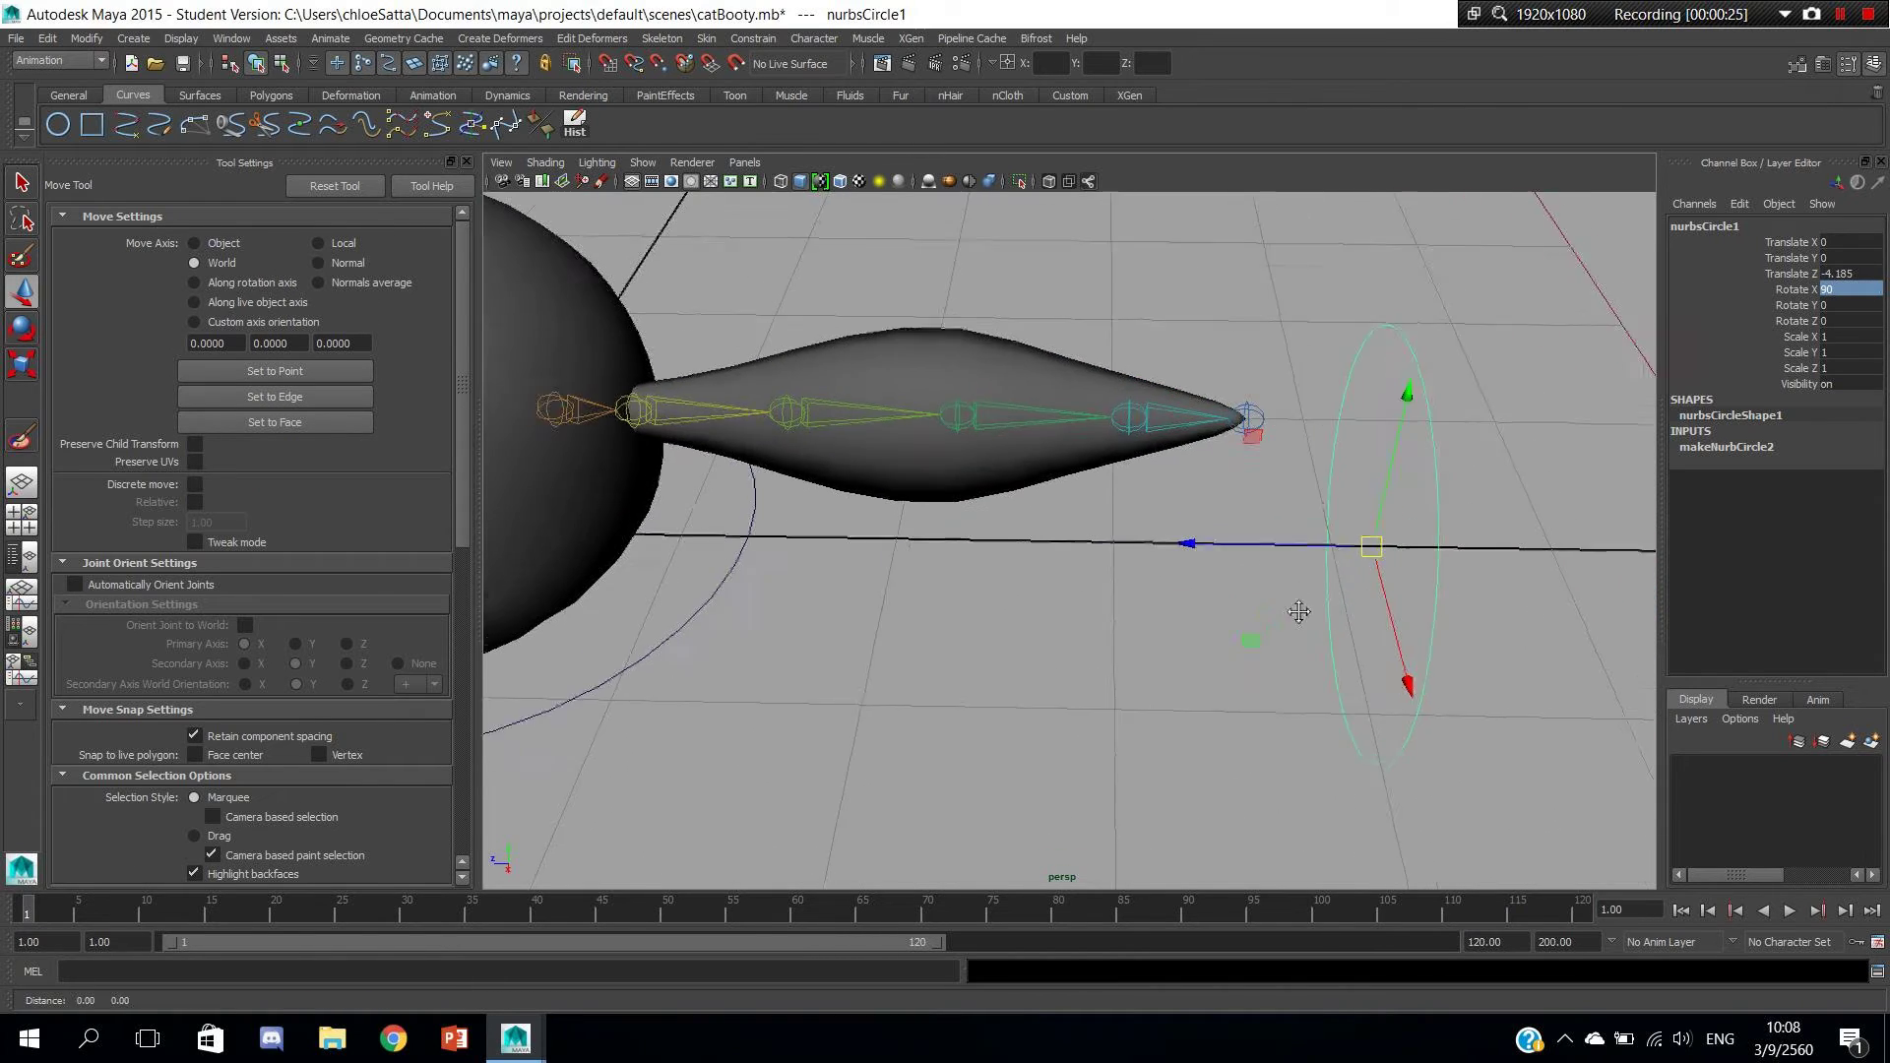
mouse_move(1299, 616)
middle_mouse_down("alt")
mouse_move(1545, 679)
mouse_move(1526, 638)
middle_mouse_up("alt")
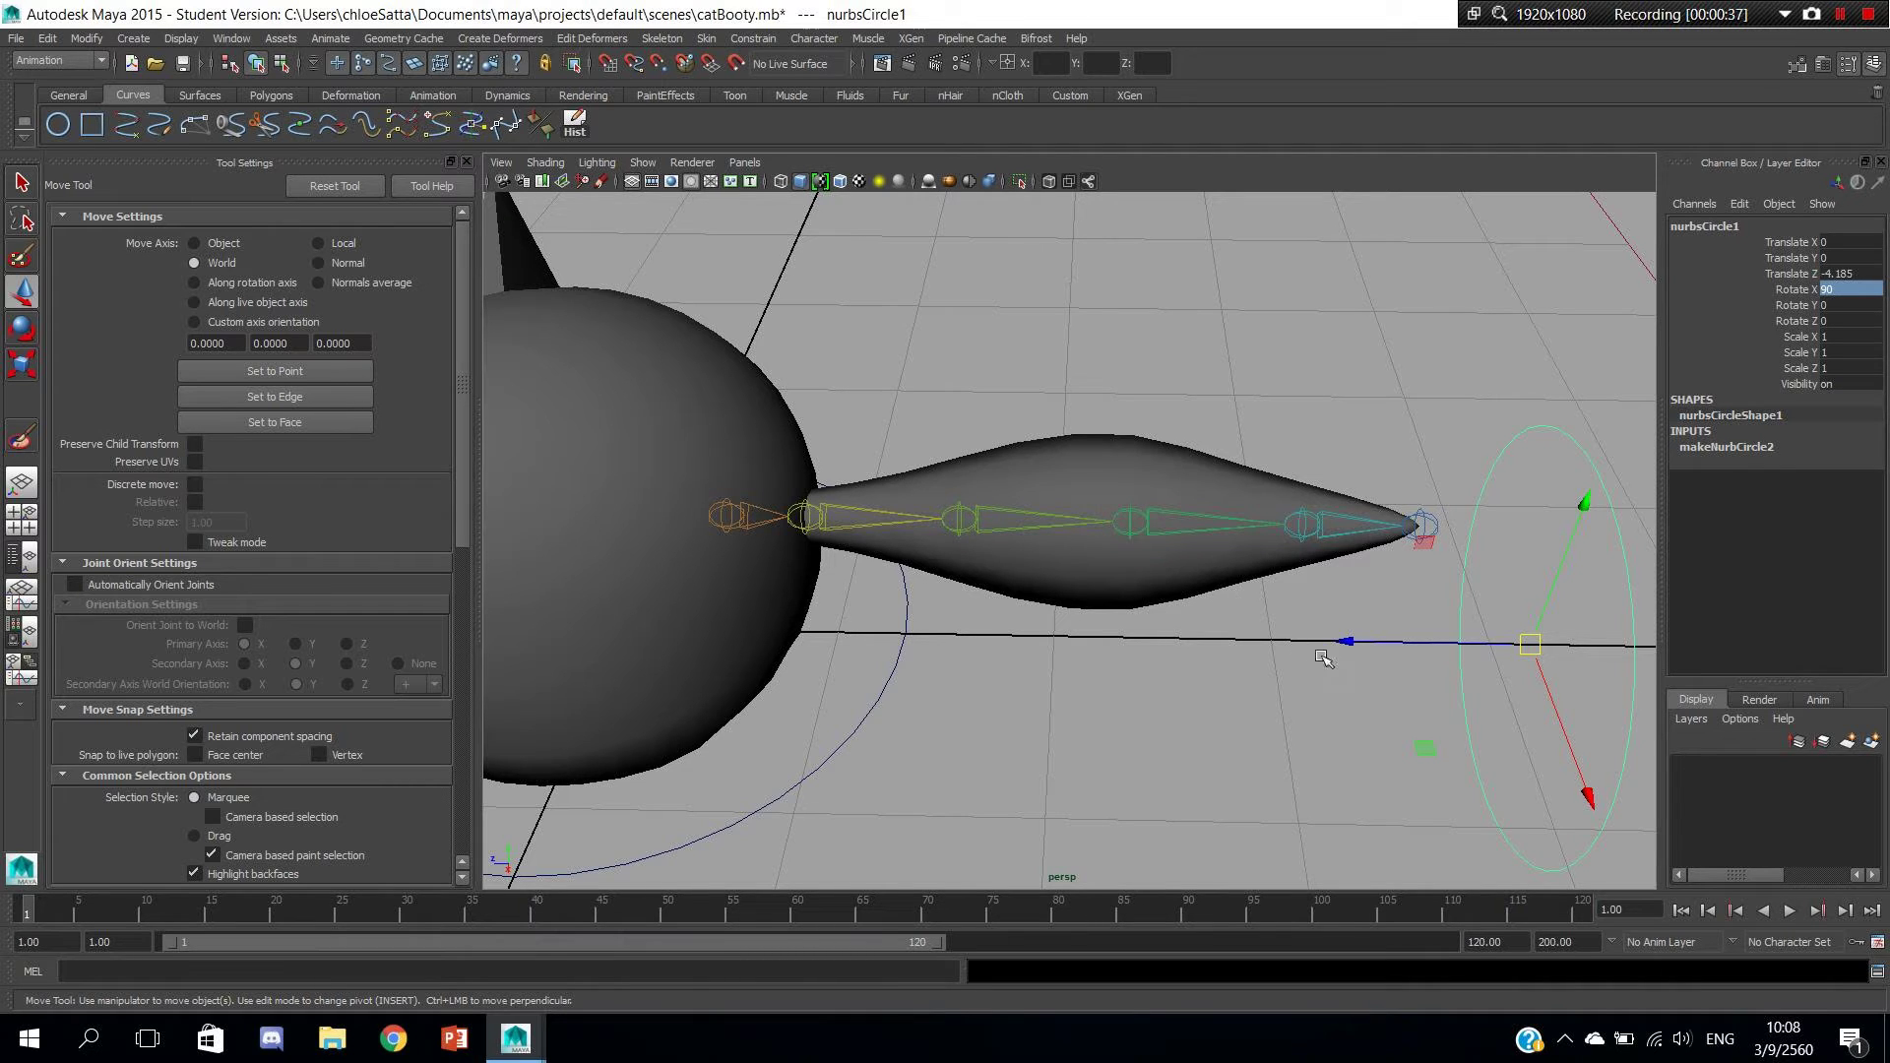
mouse_move(1530, 645)
left_mouse_down()
mouse_move(1309, 521)
mouse_move(1390, 590)
mouse_move(1295, 568)
left_mouse_up()
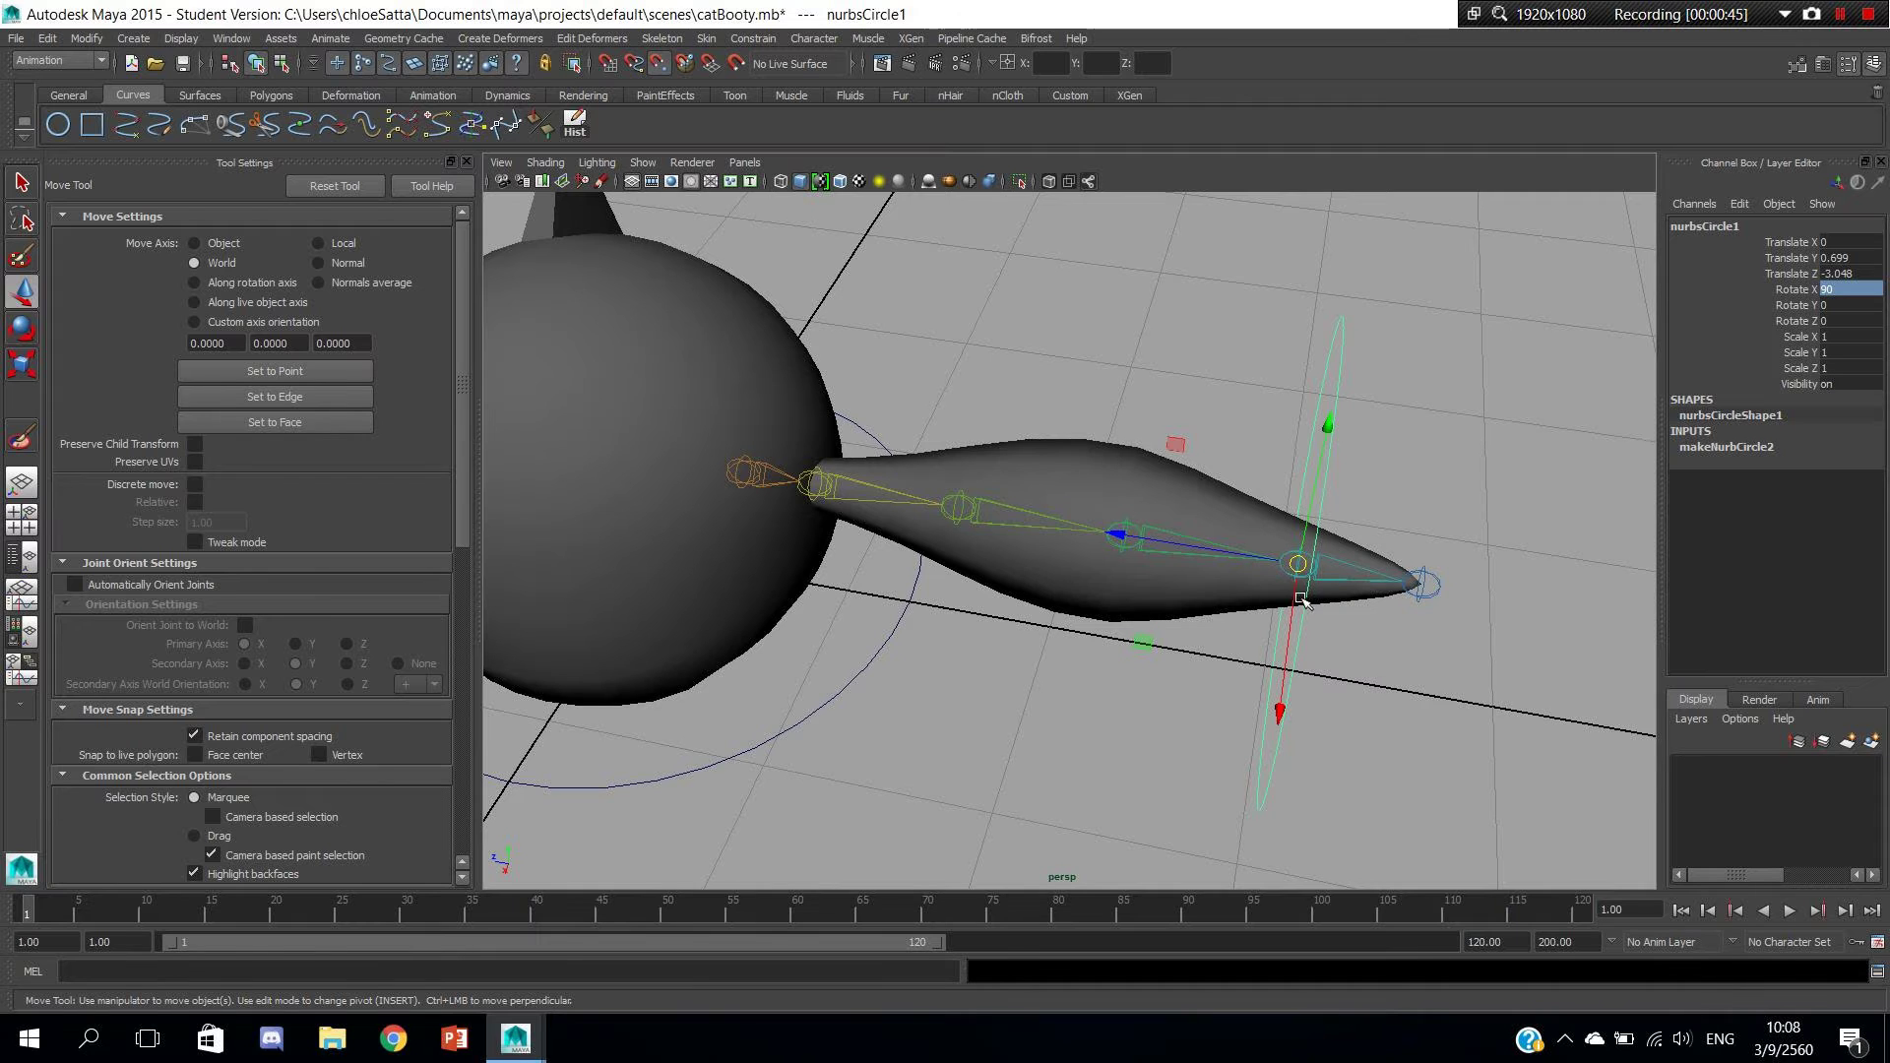
scroll(1159, 571, "up", 3)
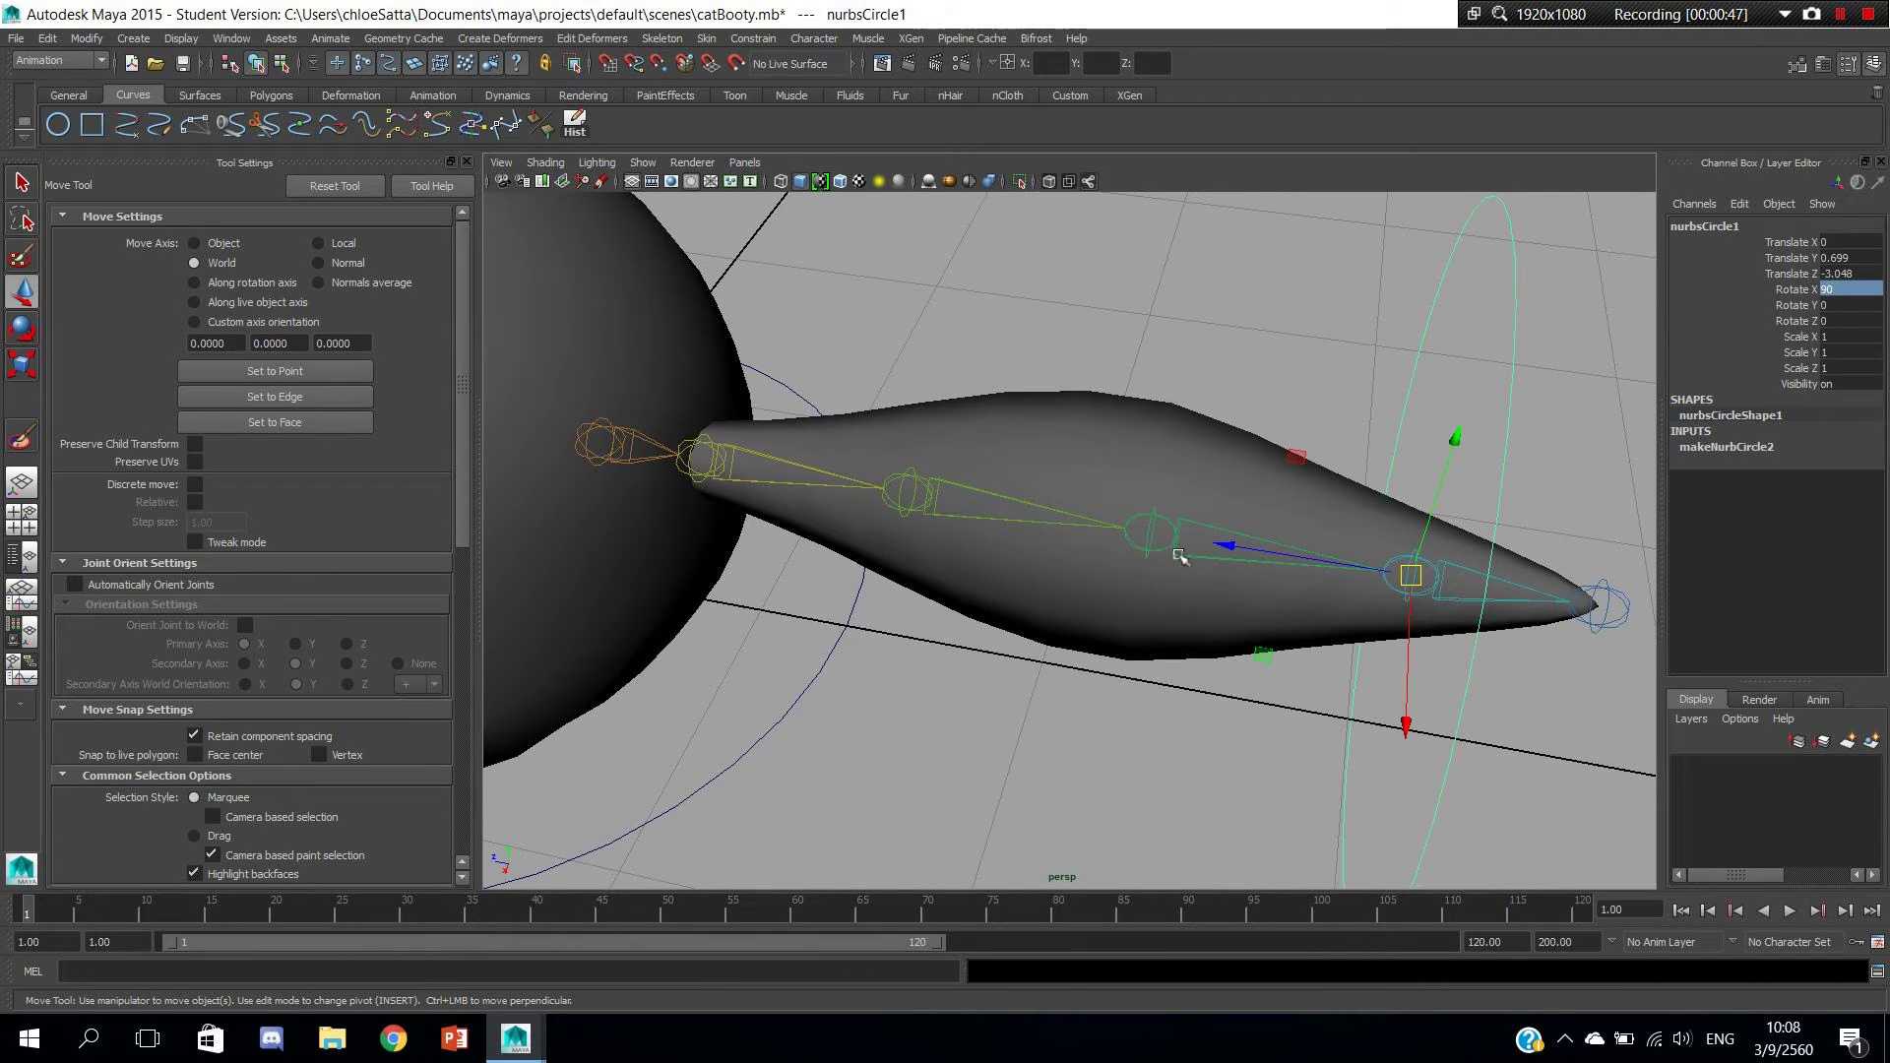
mouse_move(1383, 569)
left_mouse_down()
mouse_move(1168, 472)
mouse_move(1168, 547)
left_mouse_up()
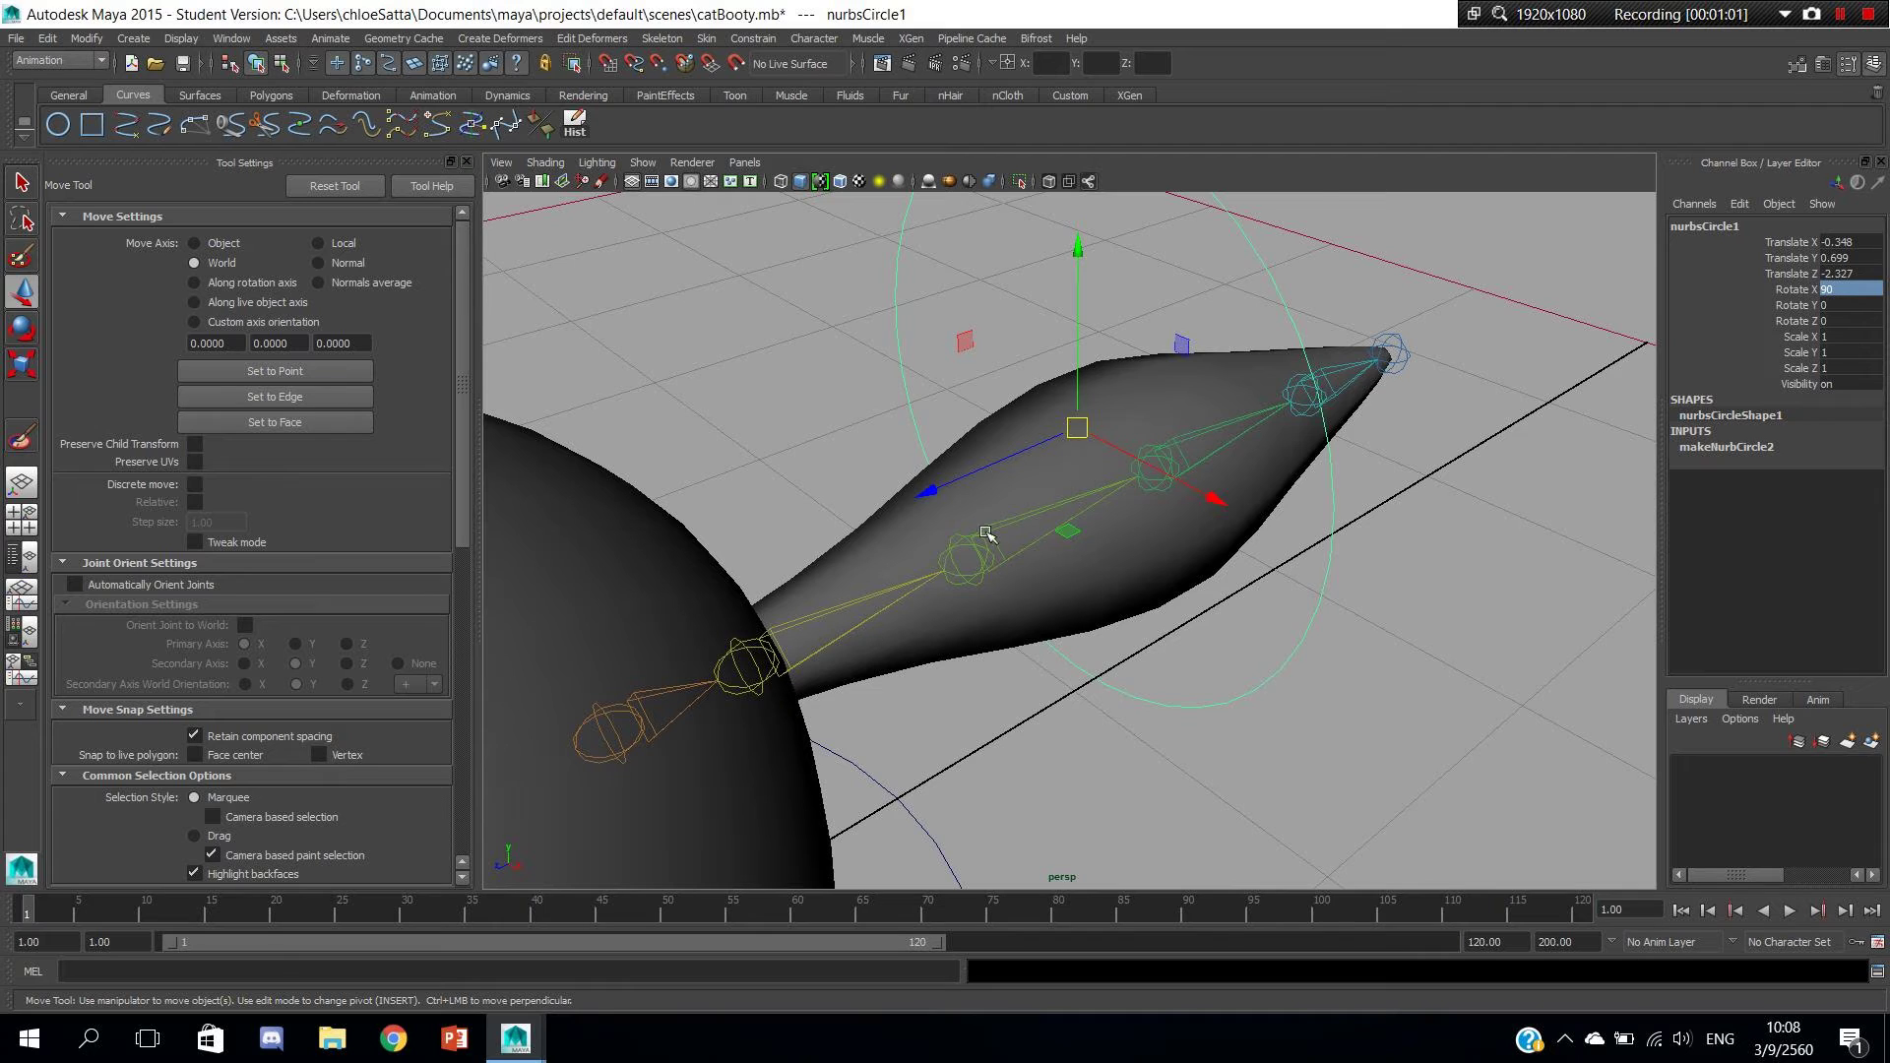
left_click(640, 164)
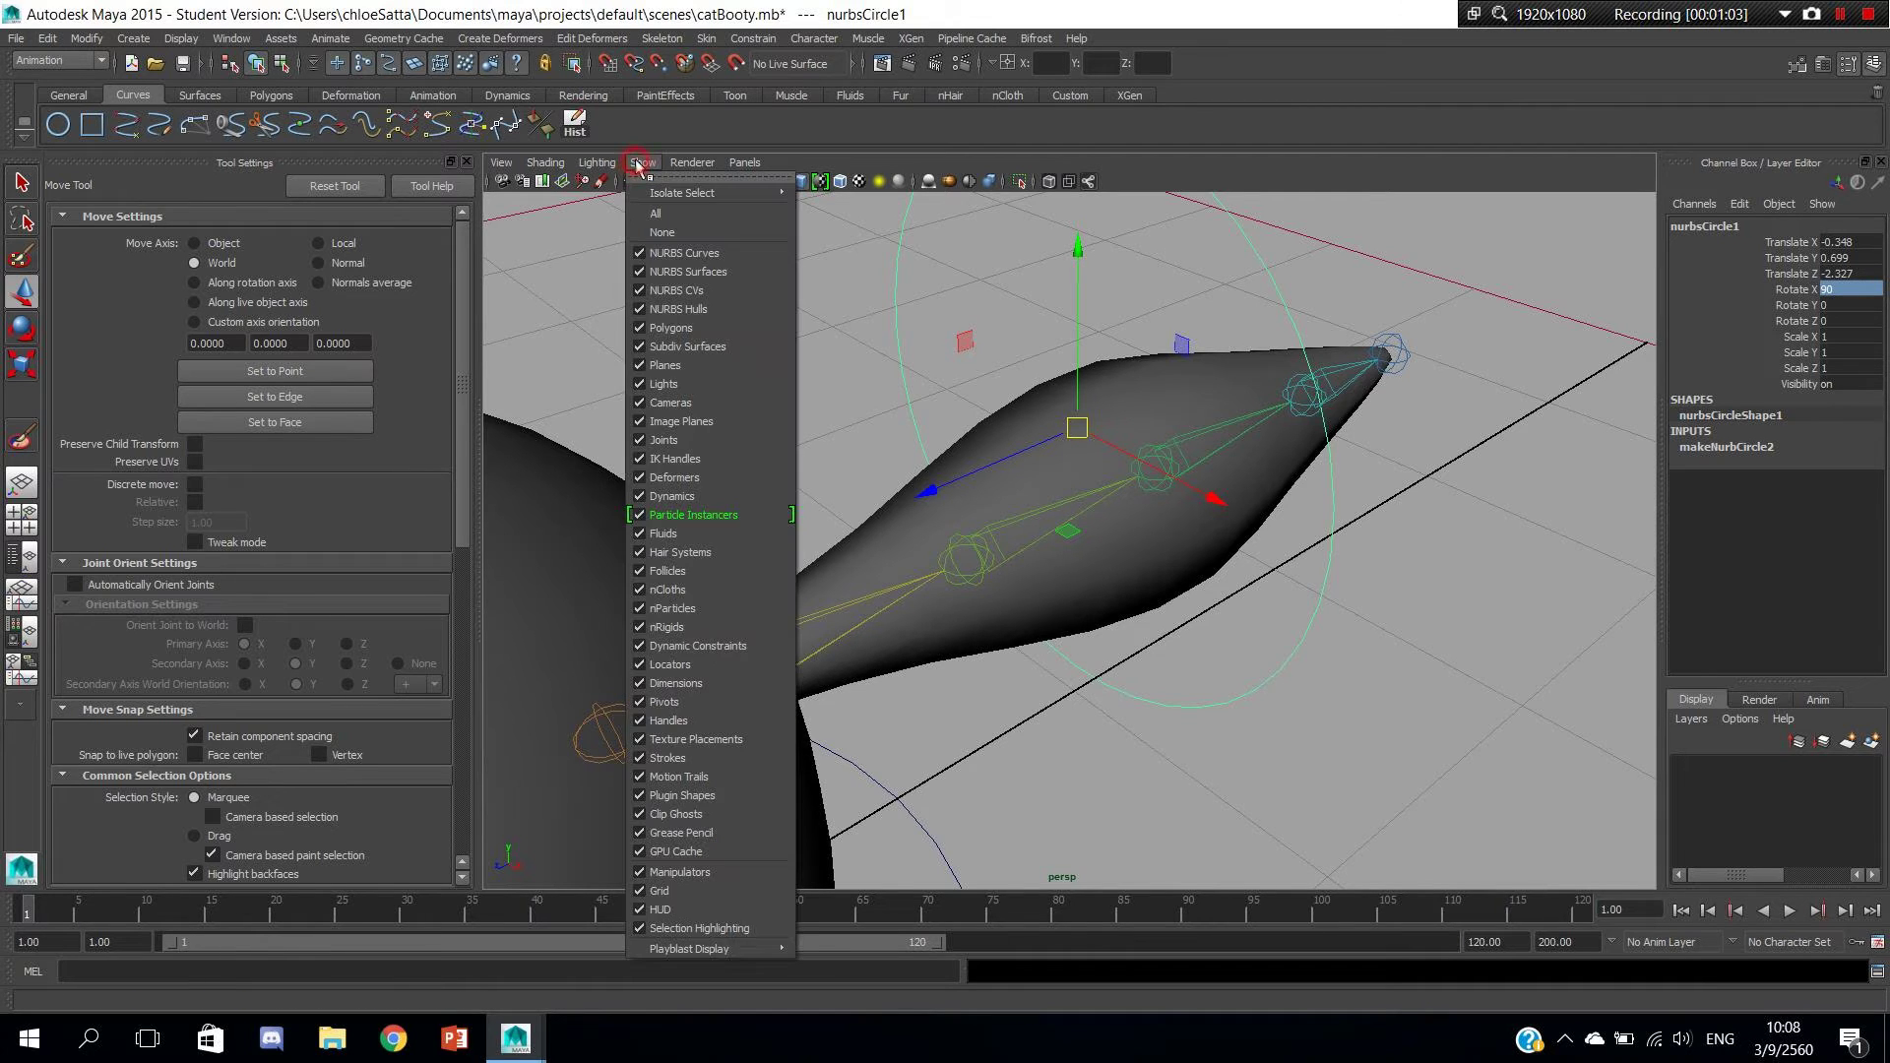
Hide polygon meshes and place the first circle on the first tail joint.
left_click(654, 329)
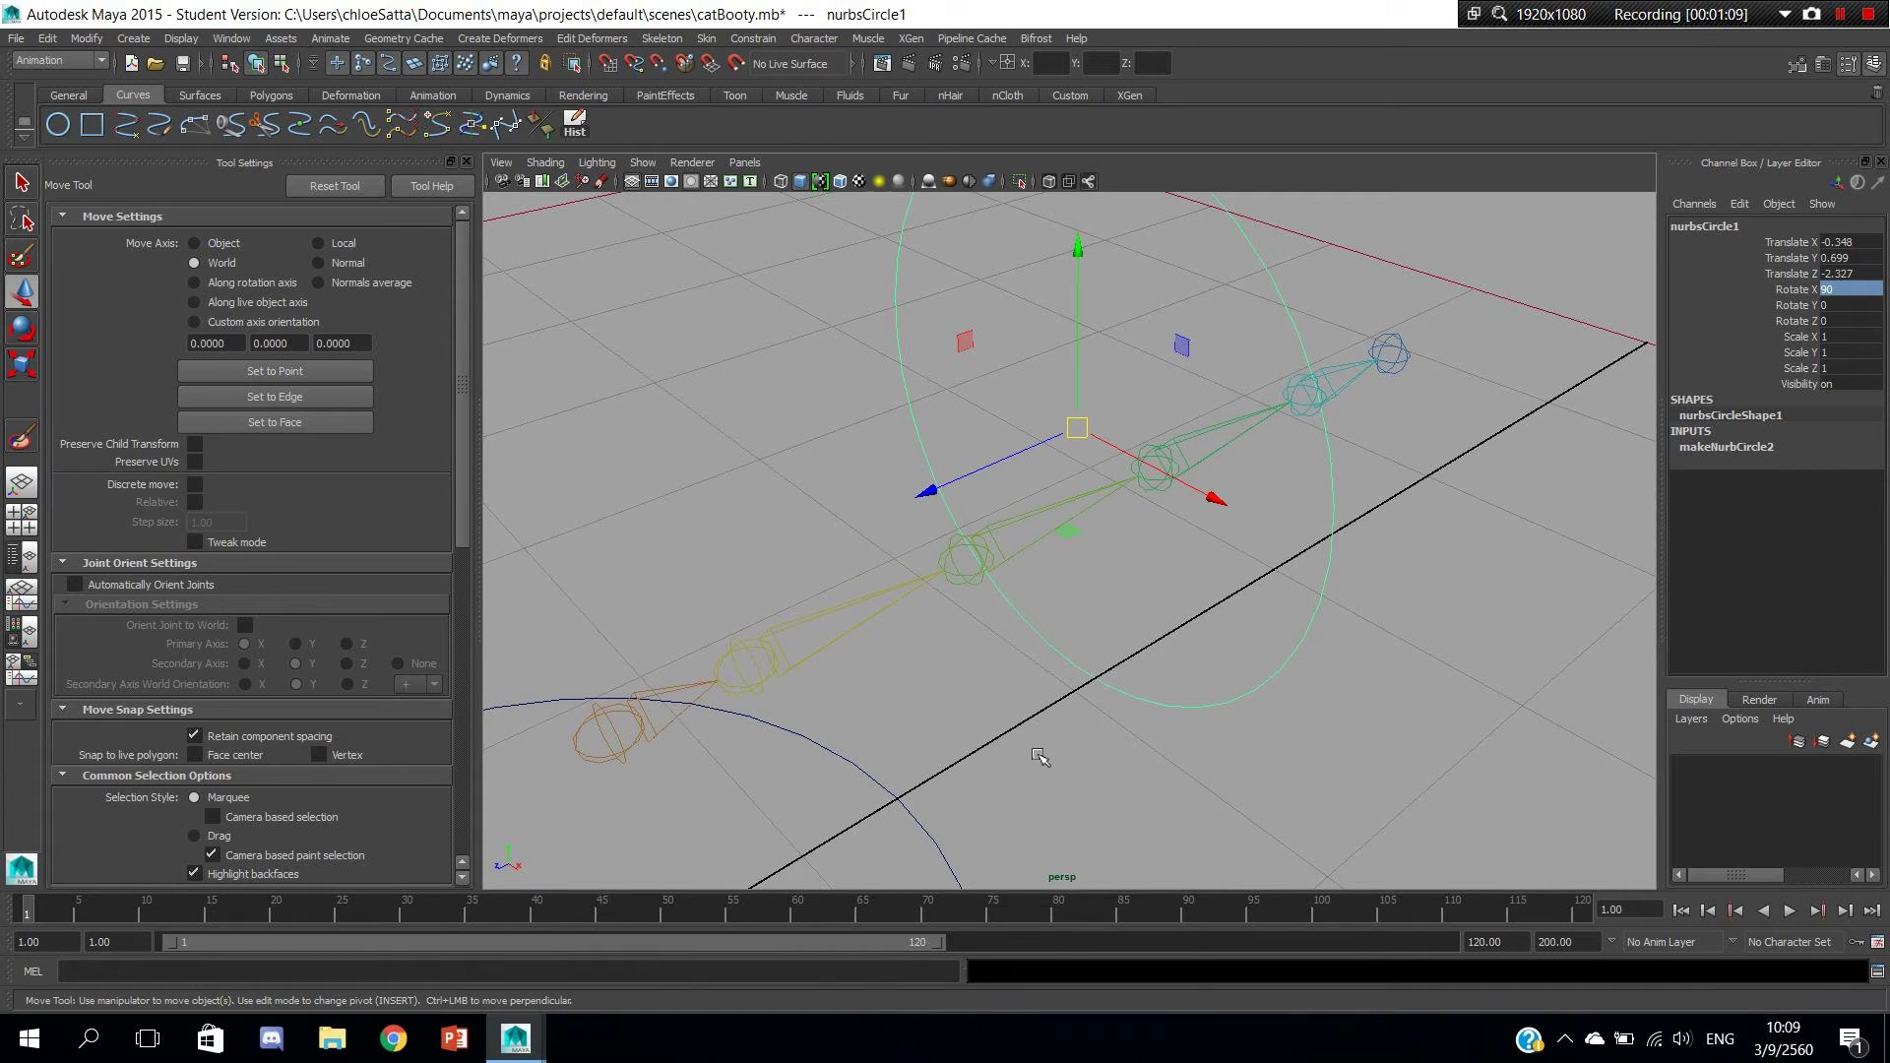
mouse_move(1239, 652)
left_mouse_down("alt")
mouse_move(1093, 507)
mouse_move(977, 515)
left_mouse_up("alt")
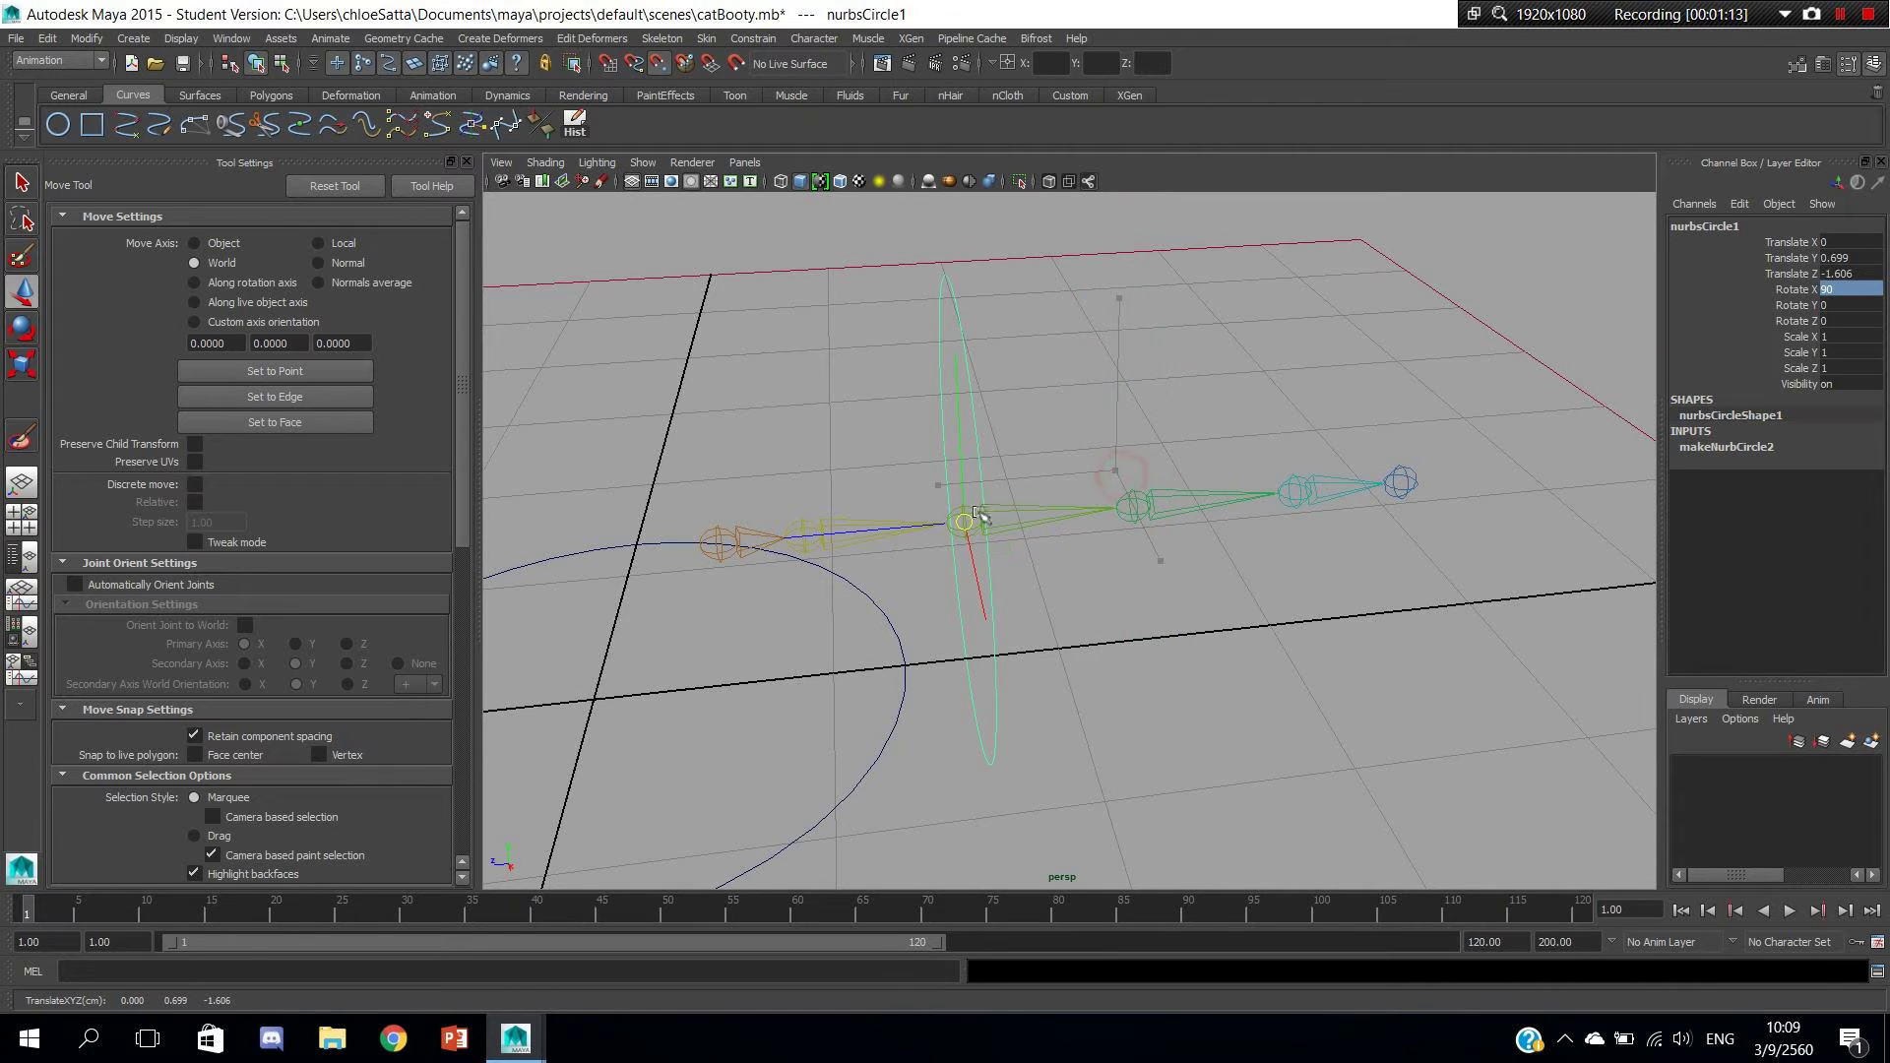
left_click_drag(864, 549, 812, 541)
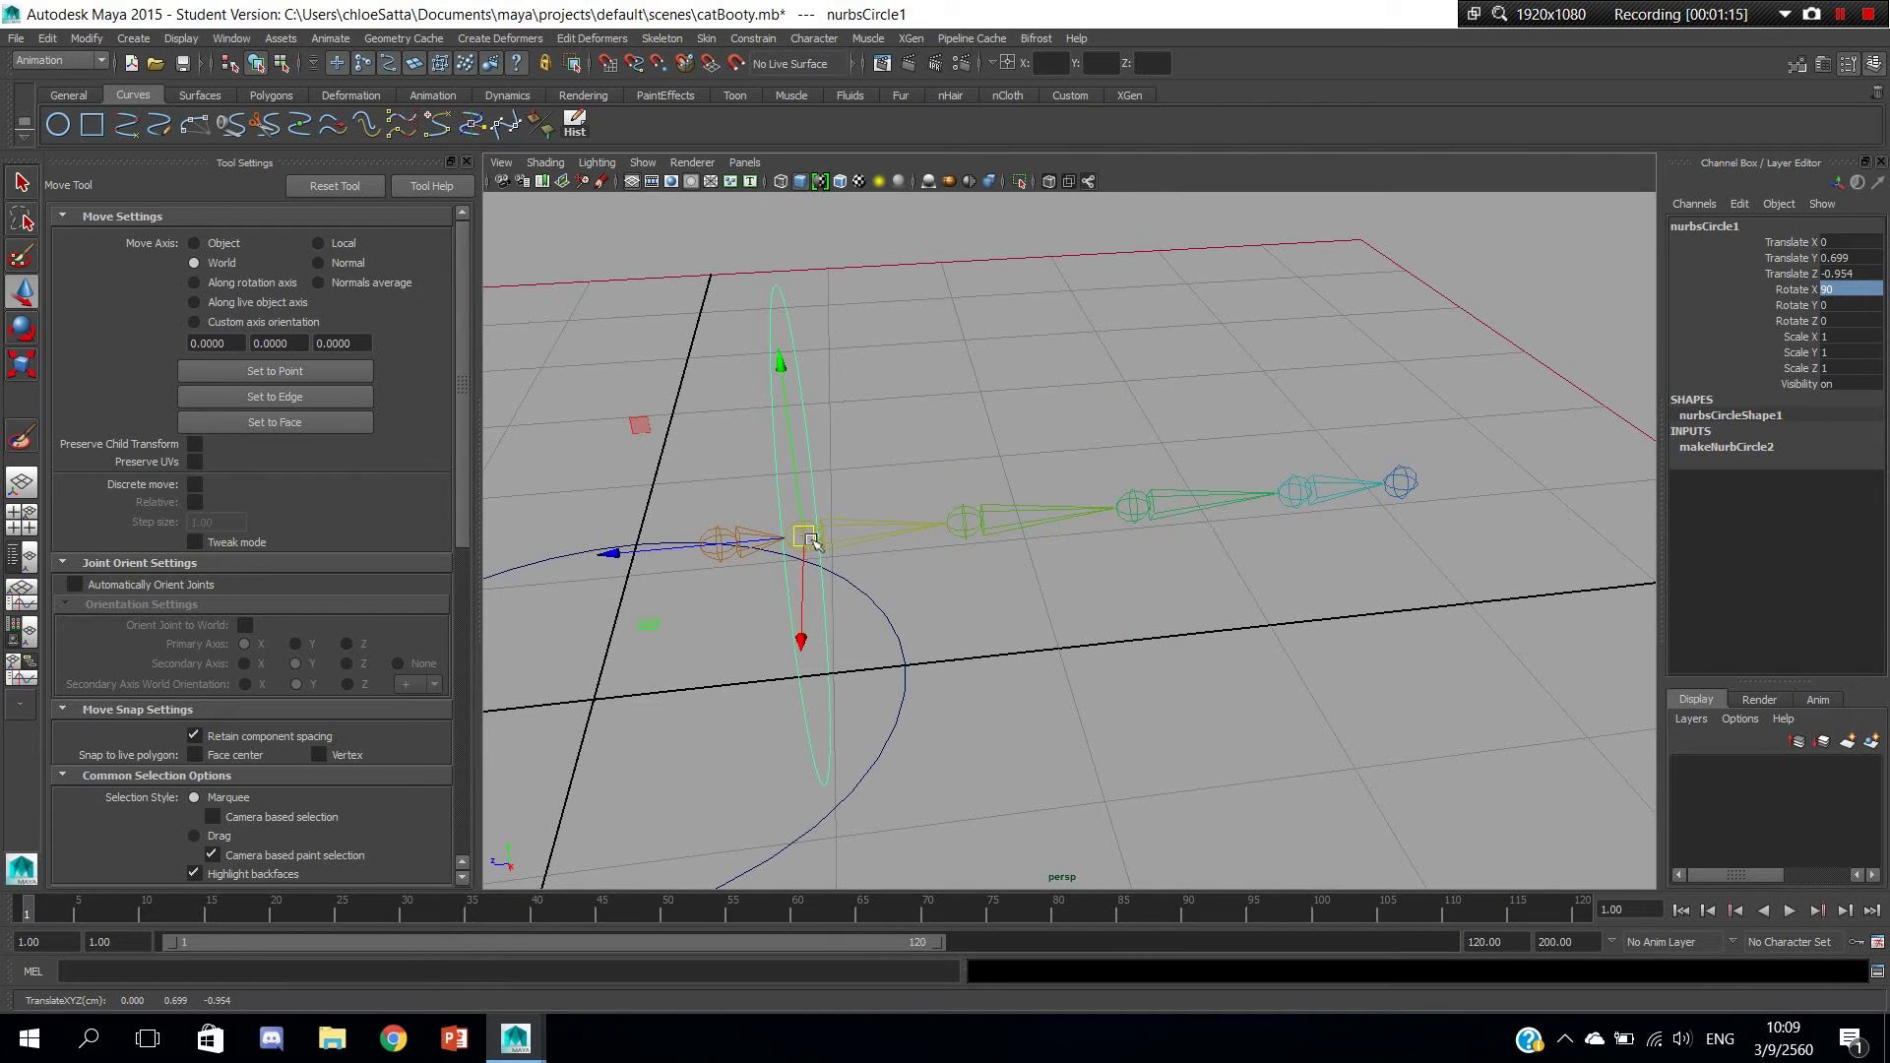
mouse_move(904, 571)
middle_mouse_down("alt")
mouse_move(1076, 540)
mouse_move(1130, 625)
middle_mouse_up("alt")
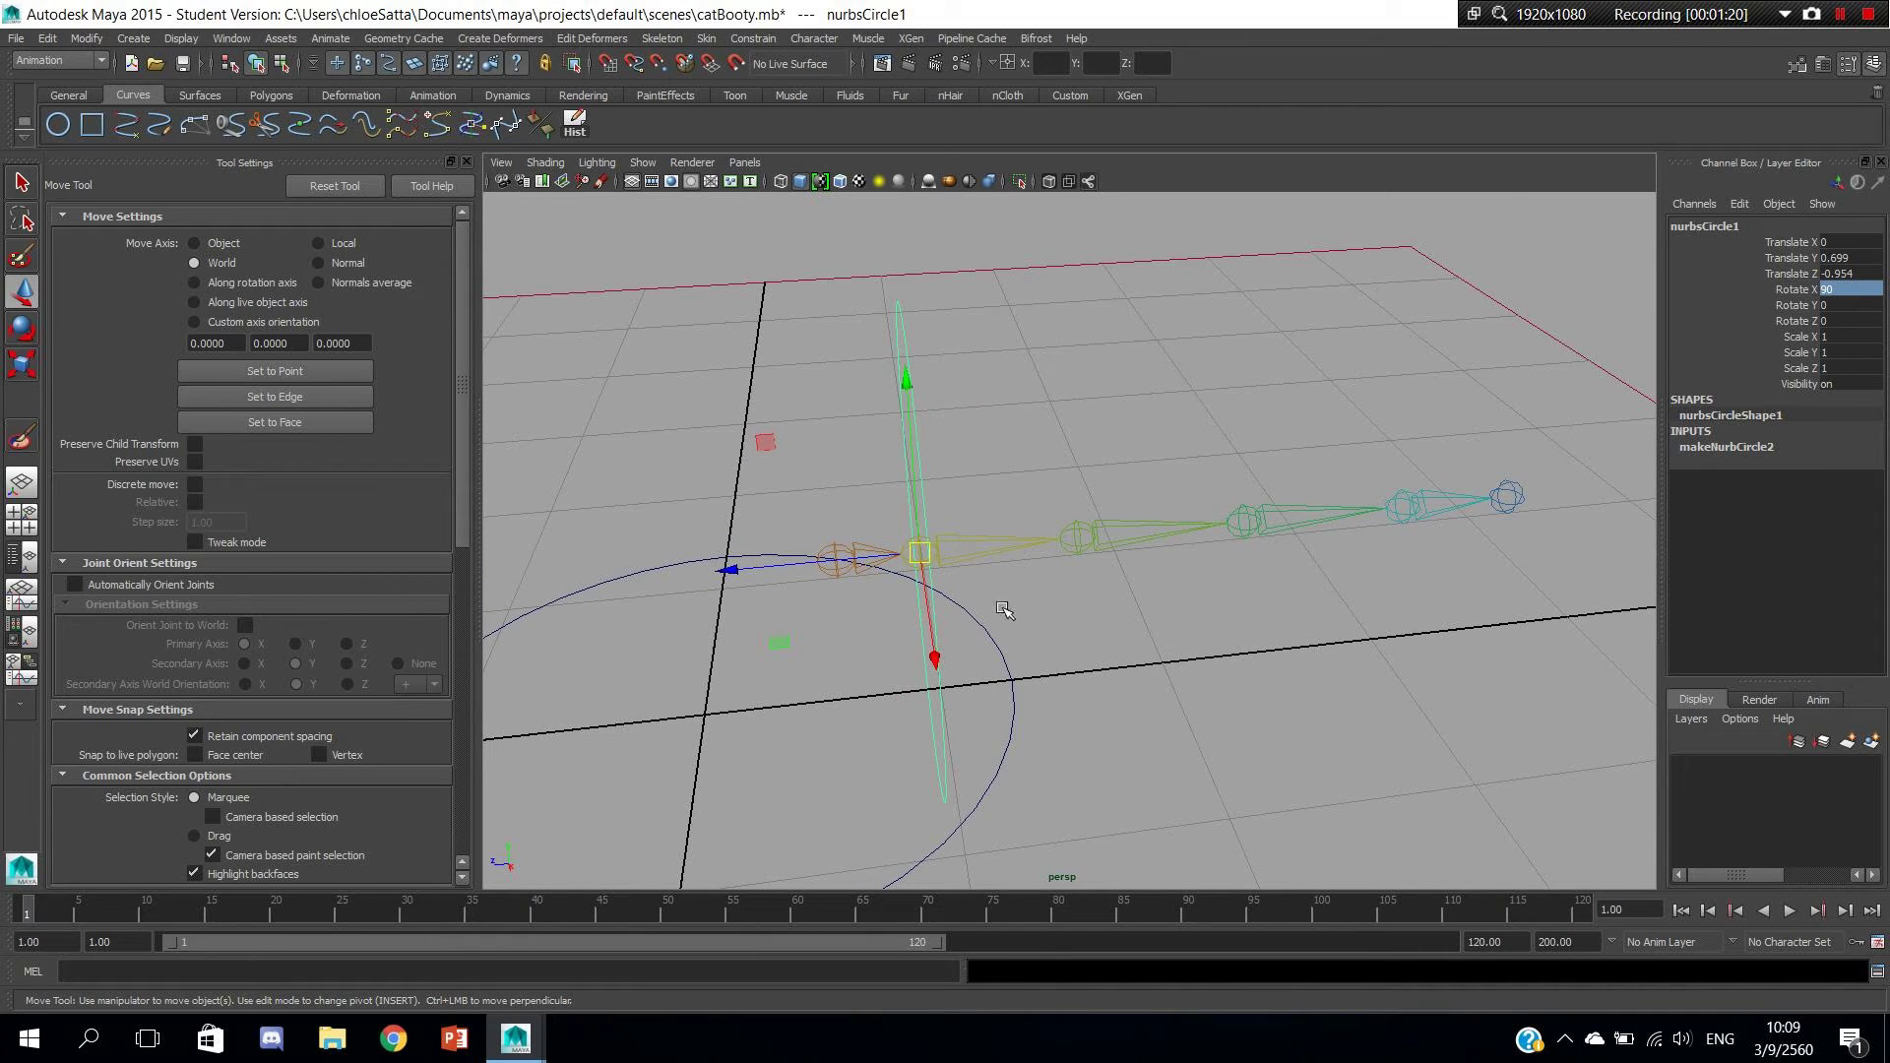
Duplicate the circle three times with Ctrl+D, one copy per tail joint, the last at Z -3.048.
key("ctrl+d")
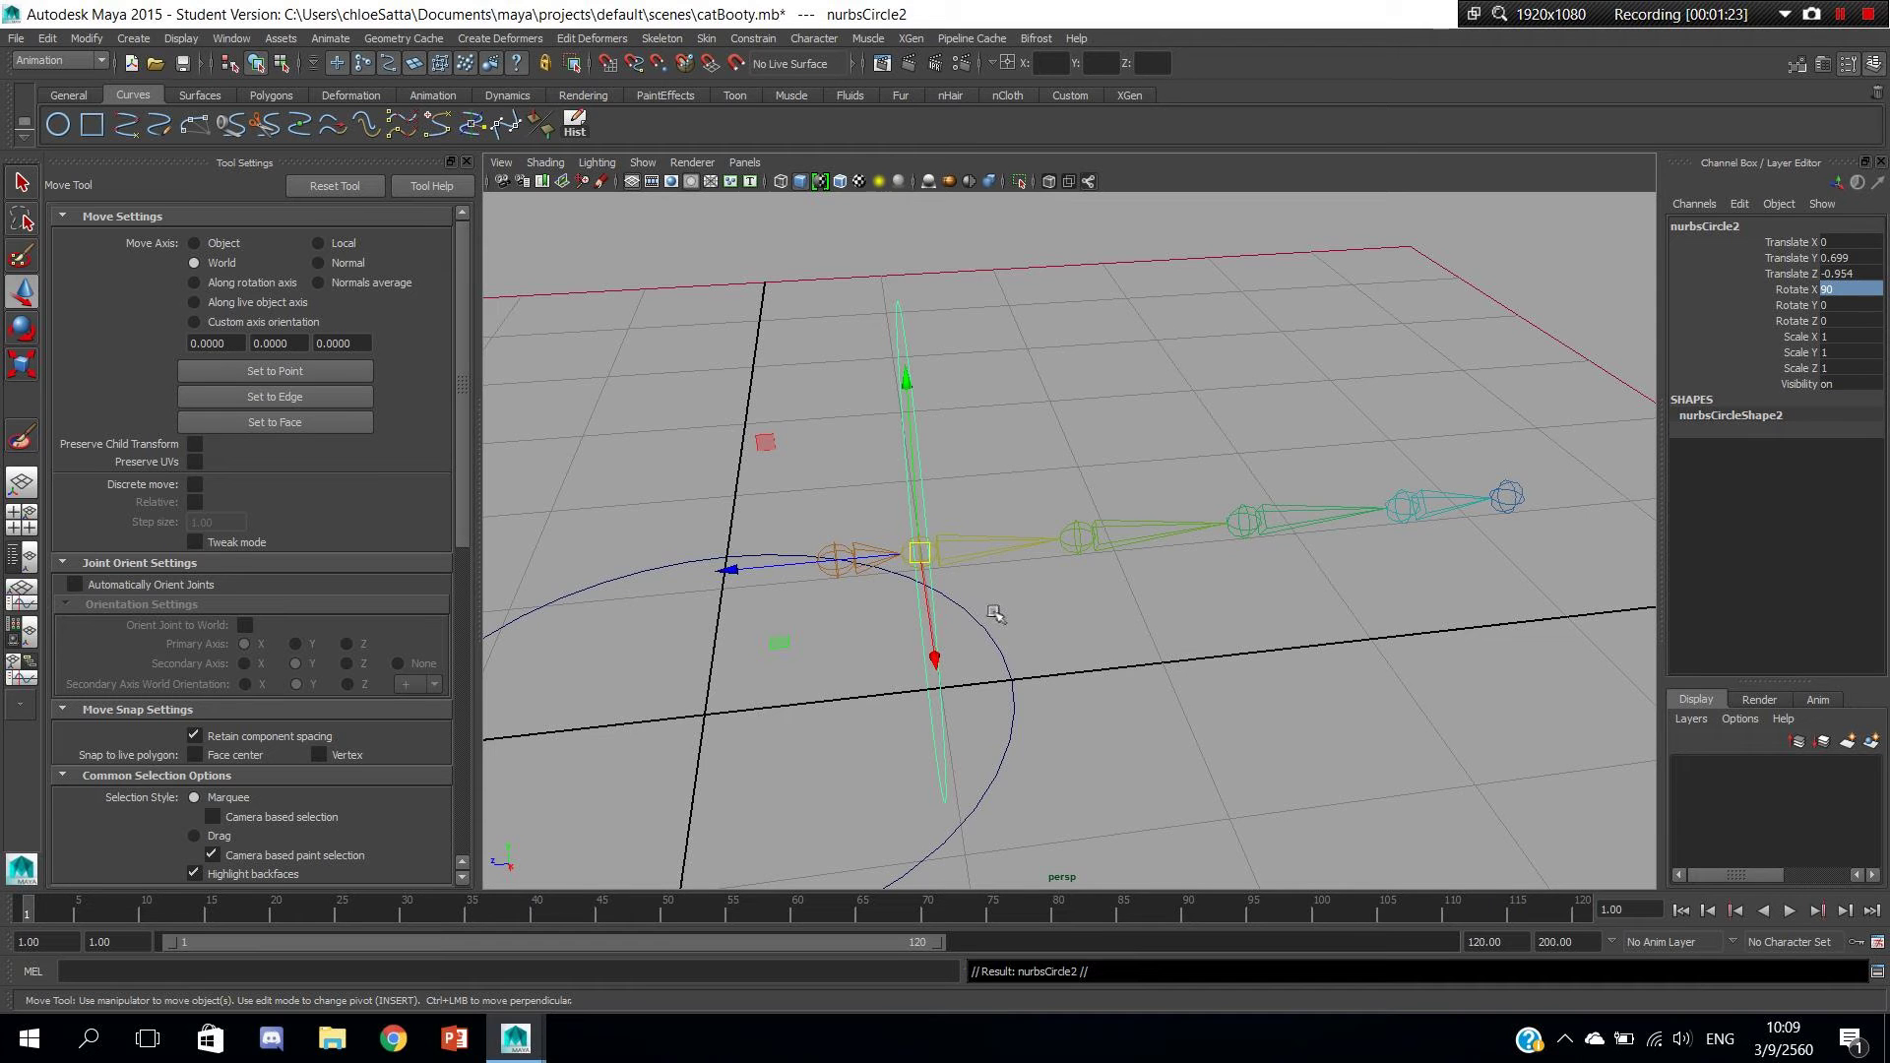
left_click_drag(1053, 614, 945, 603, "alt")
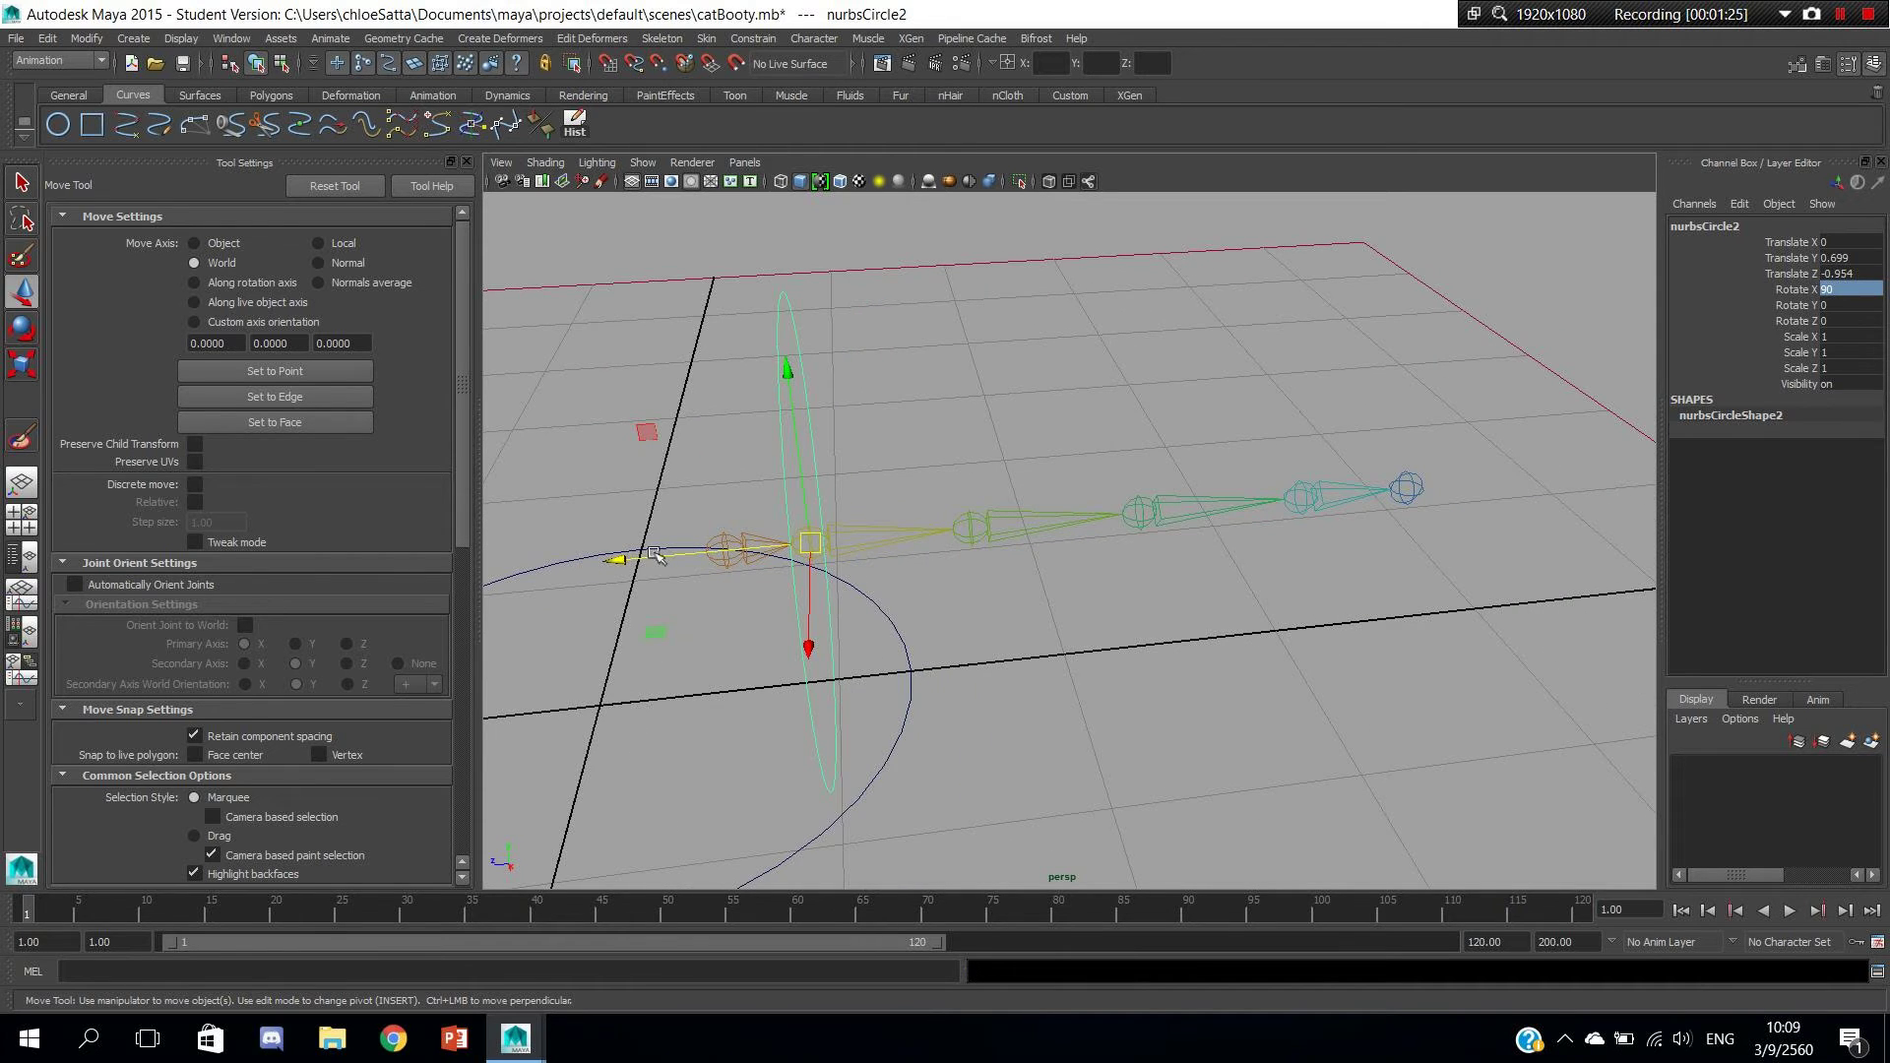
left_click_drag(622, 566, 716, 569)
middle_click_drag(748, 583, 778, 583)
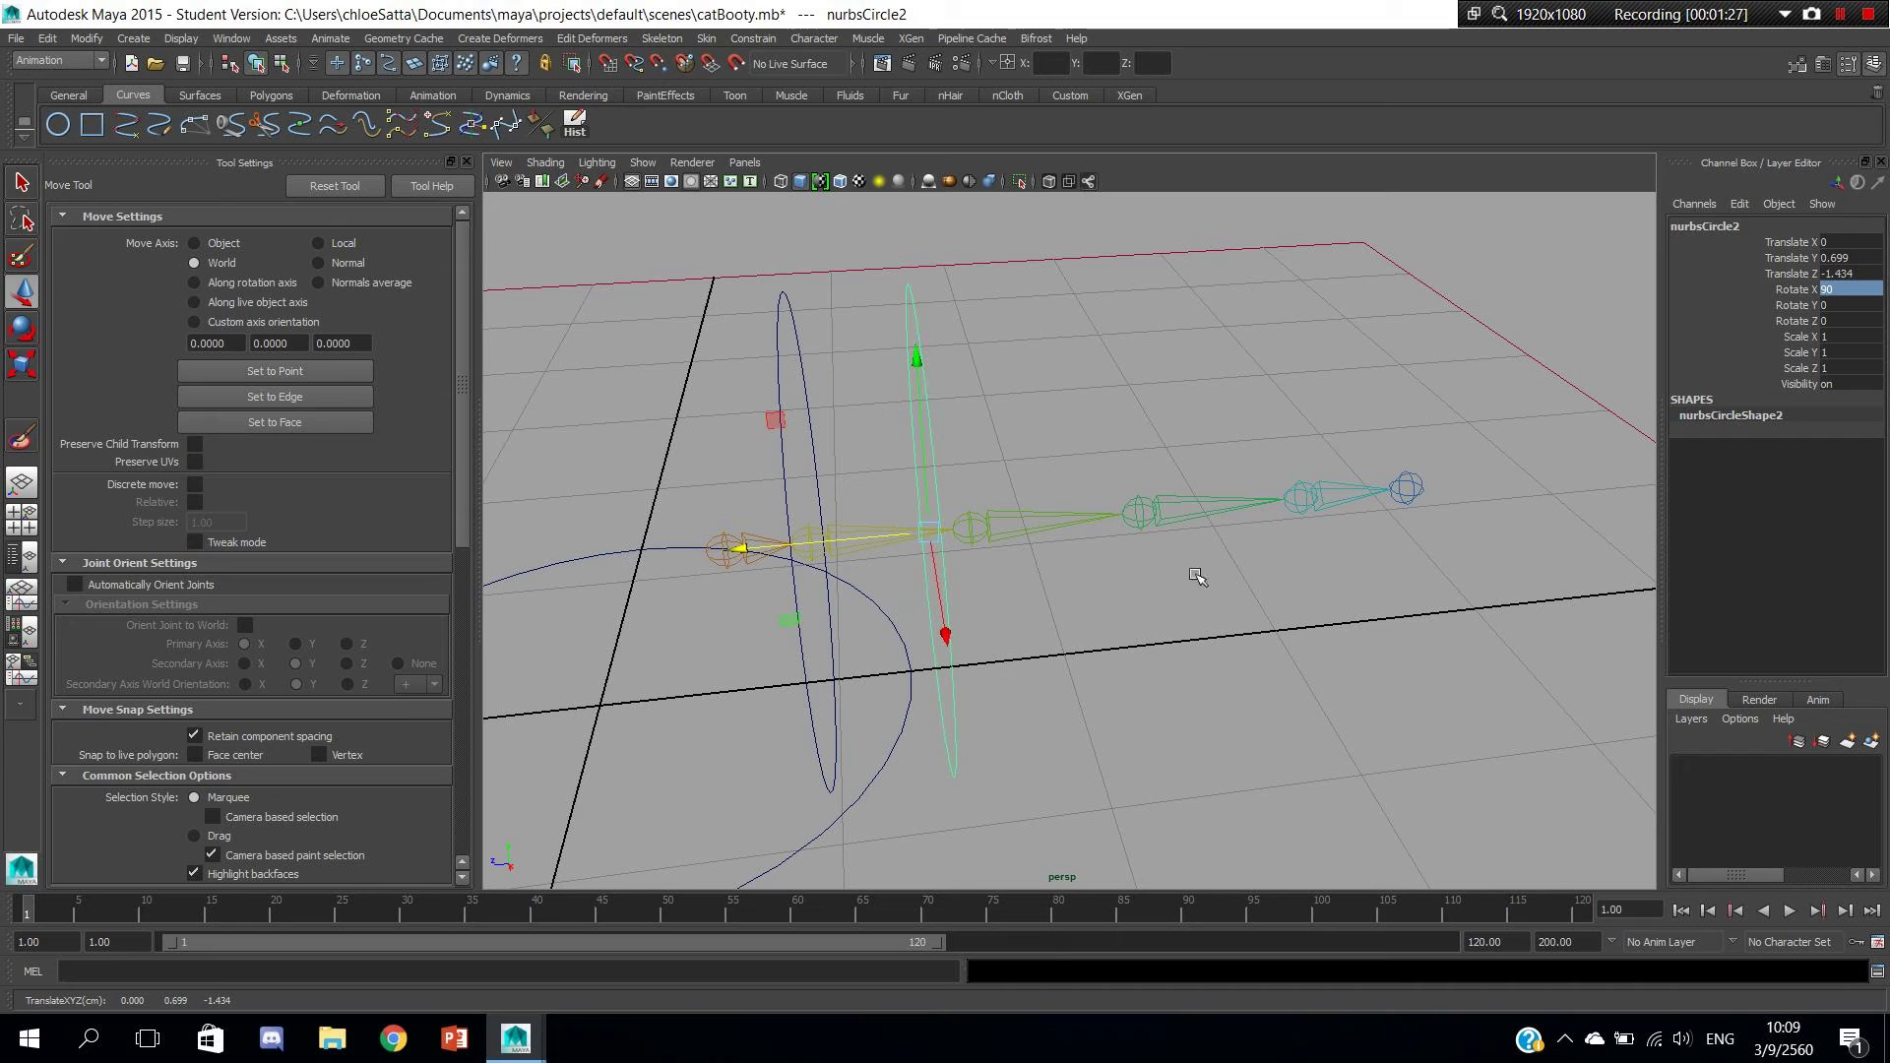
left_click_drag(937, 559, 975, 533)
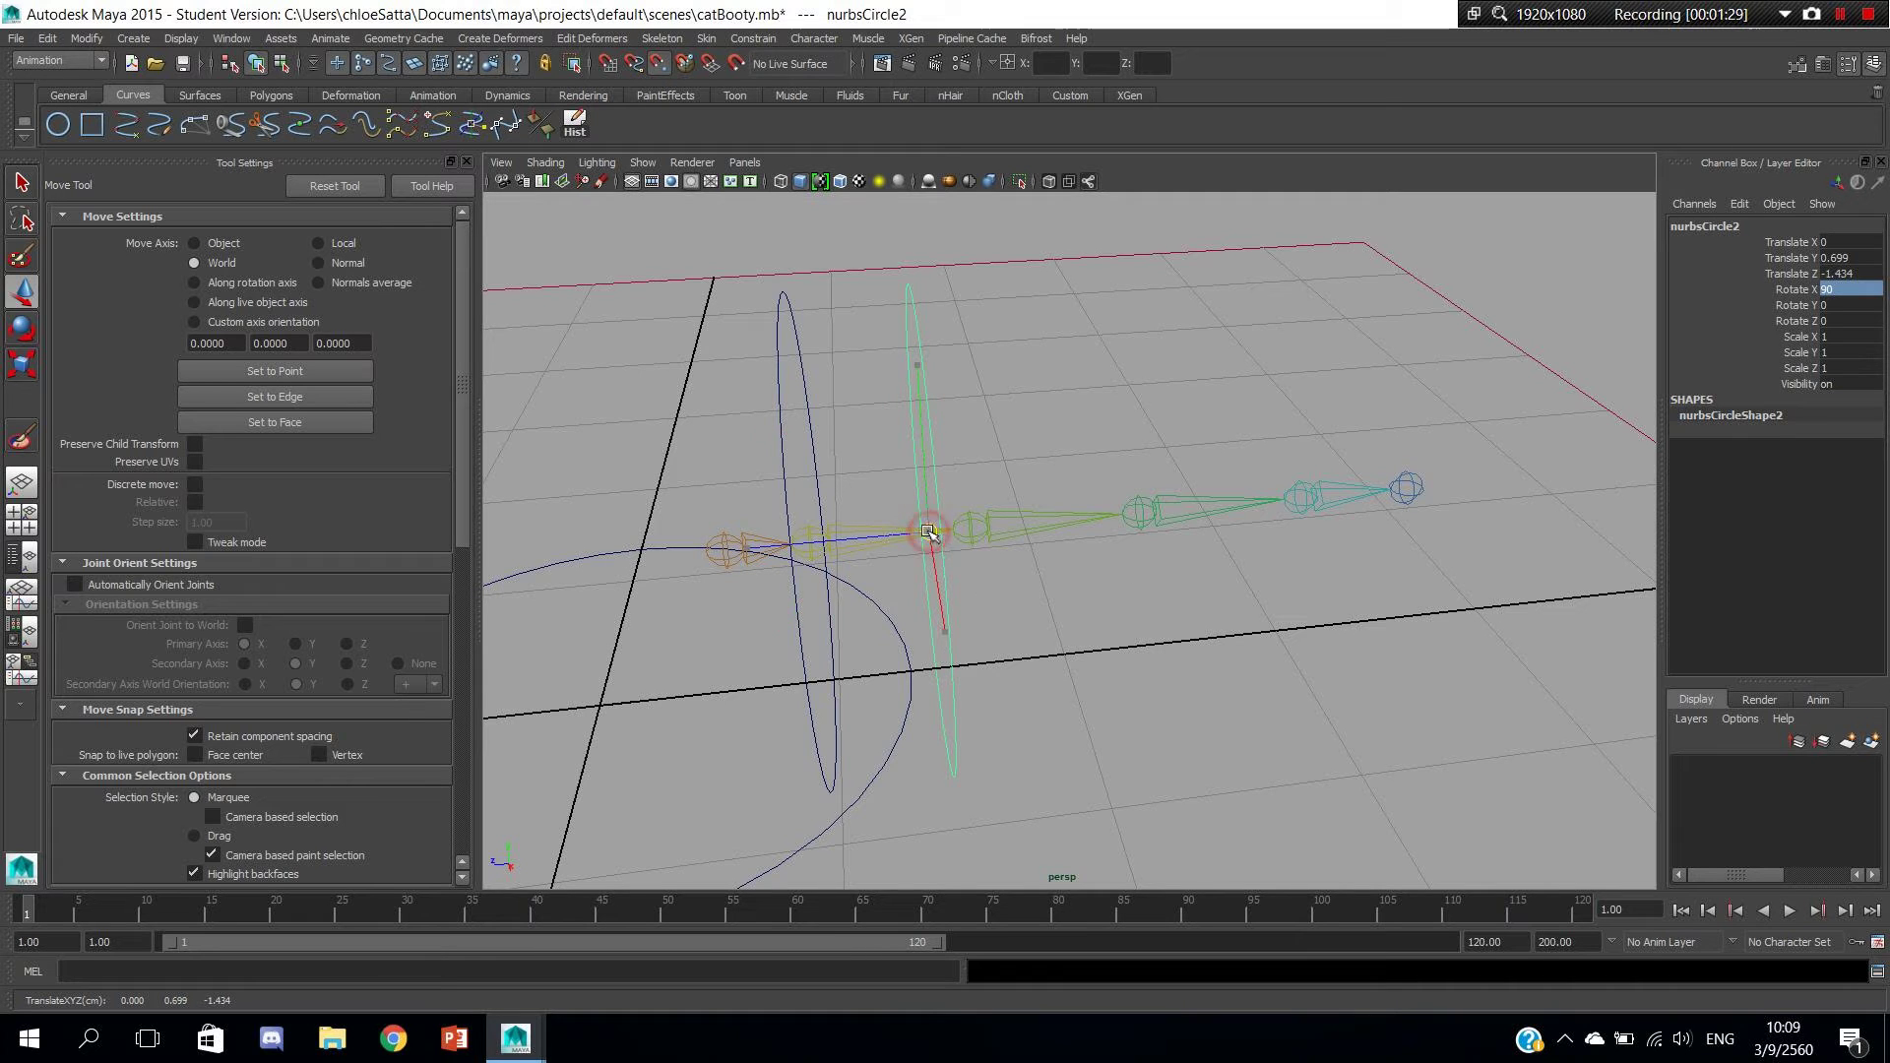
left_click_drag(1110, 589, 991, 609, "alt")
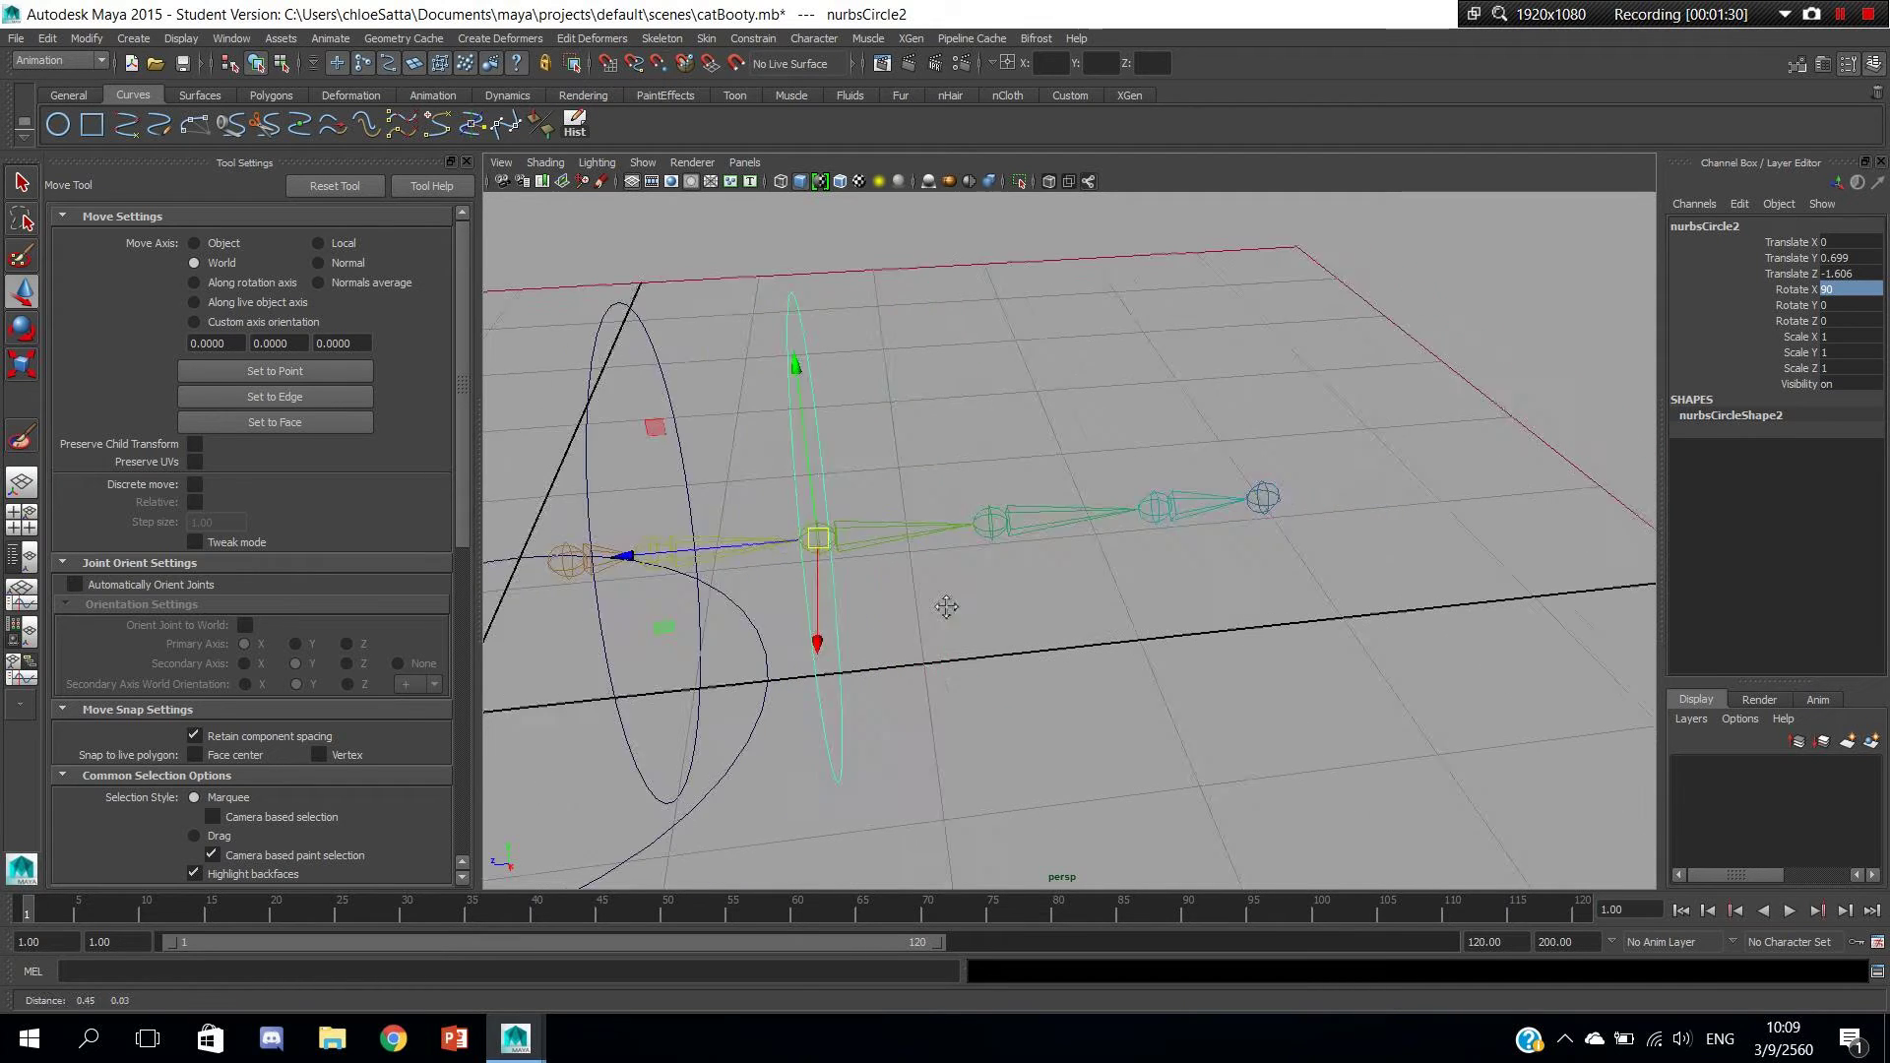
key("ctrl+d")
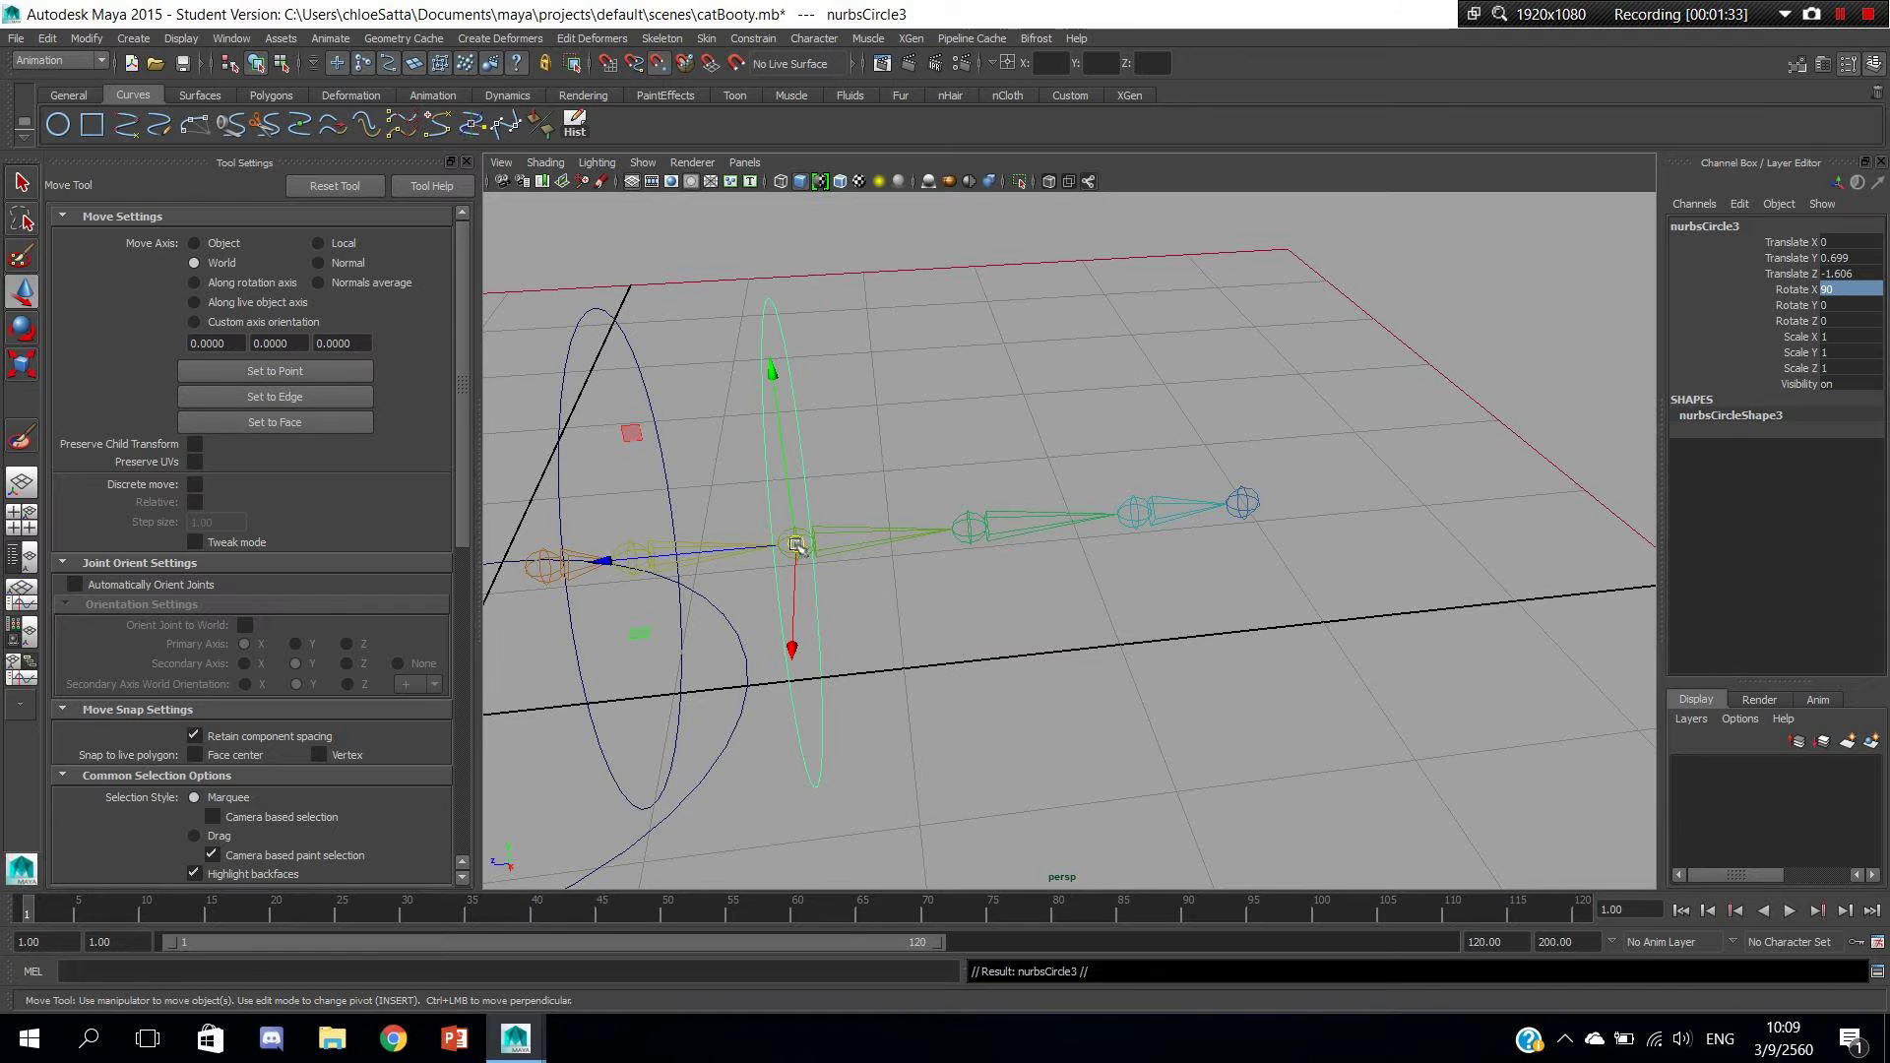
left_click_drag(792, 546, 967, 532)
key("ctrl+d")
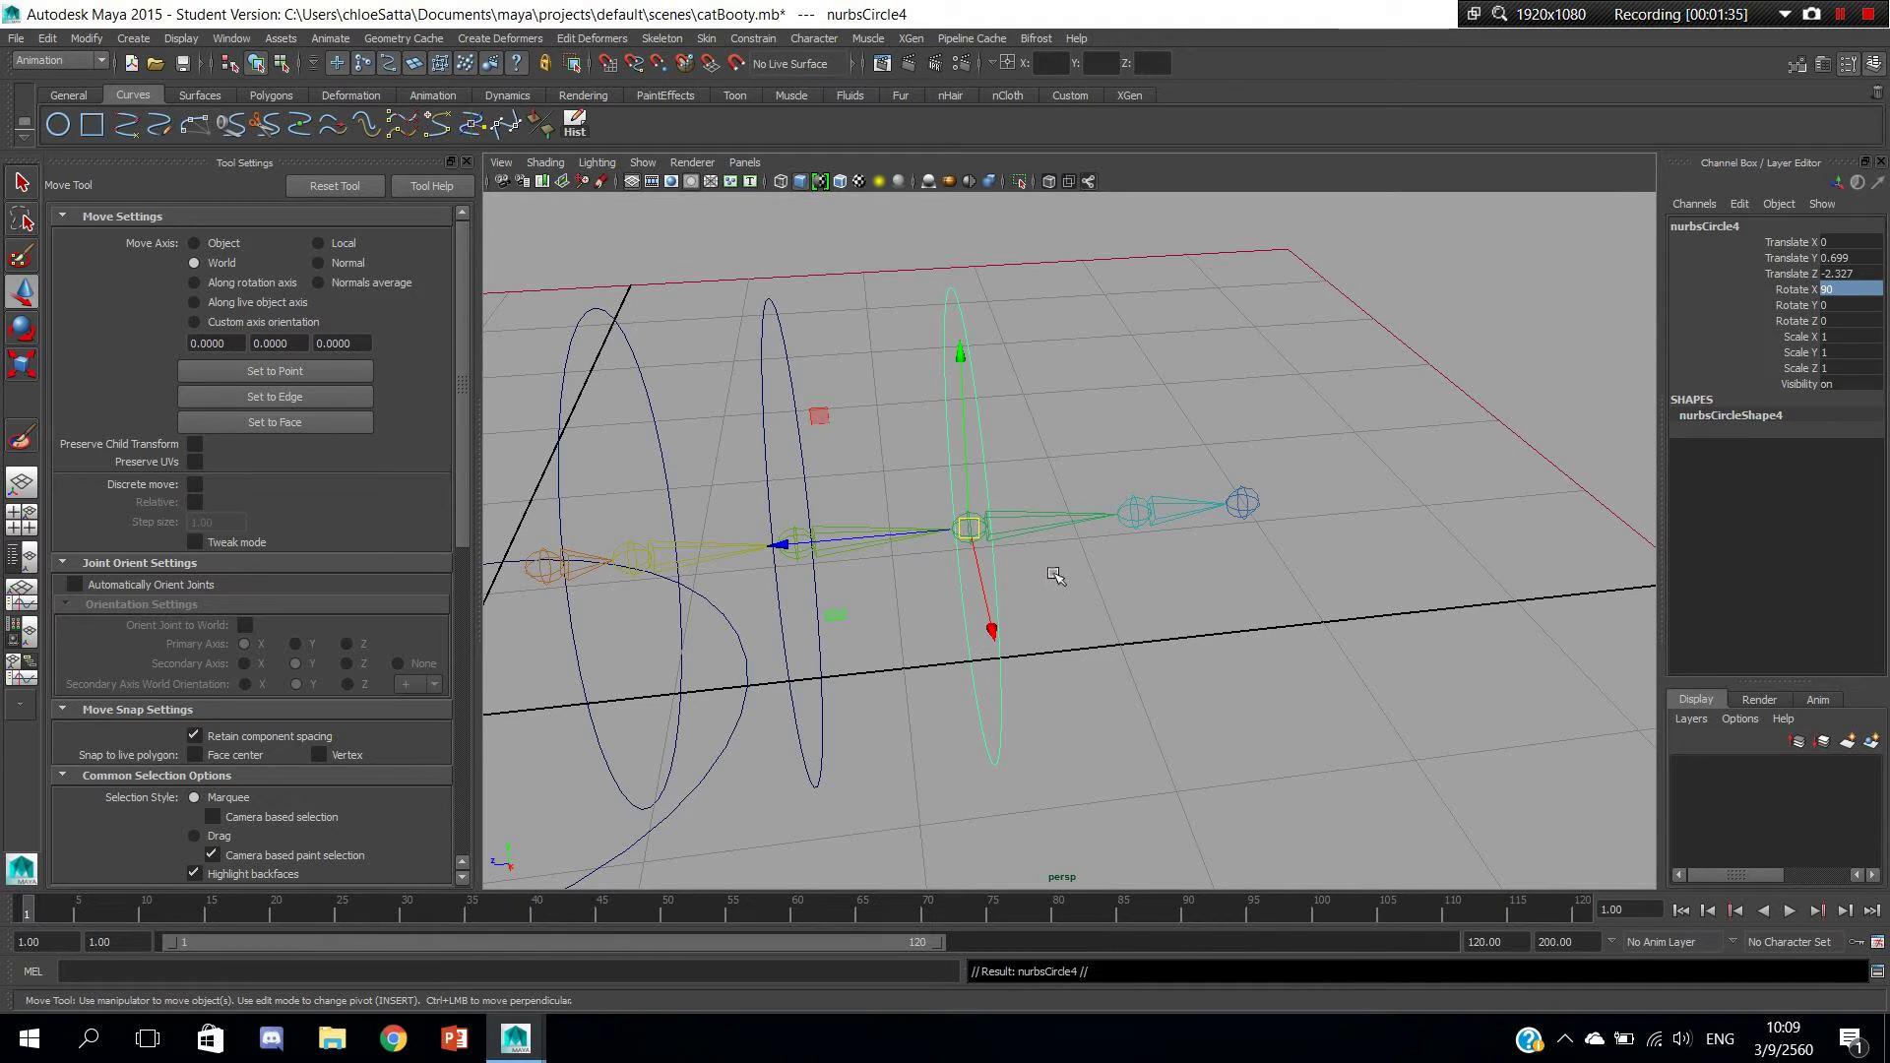
left_click_drag(988, 529, 1142, 529)
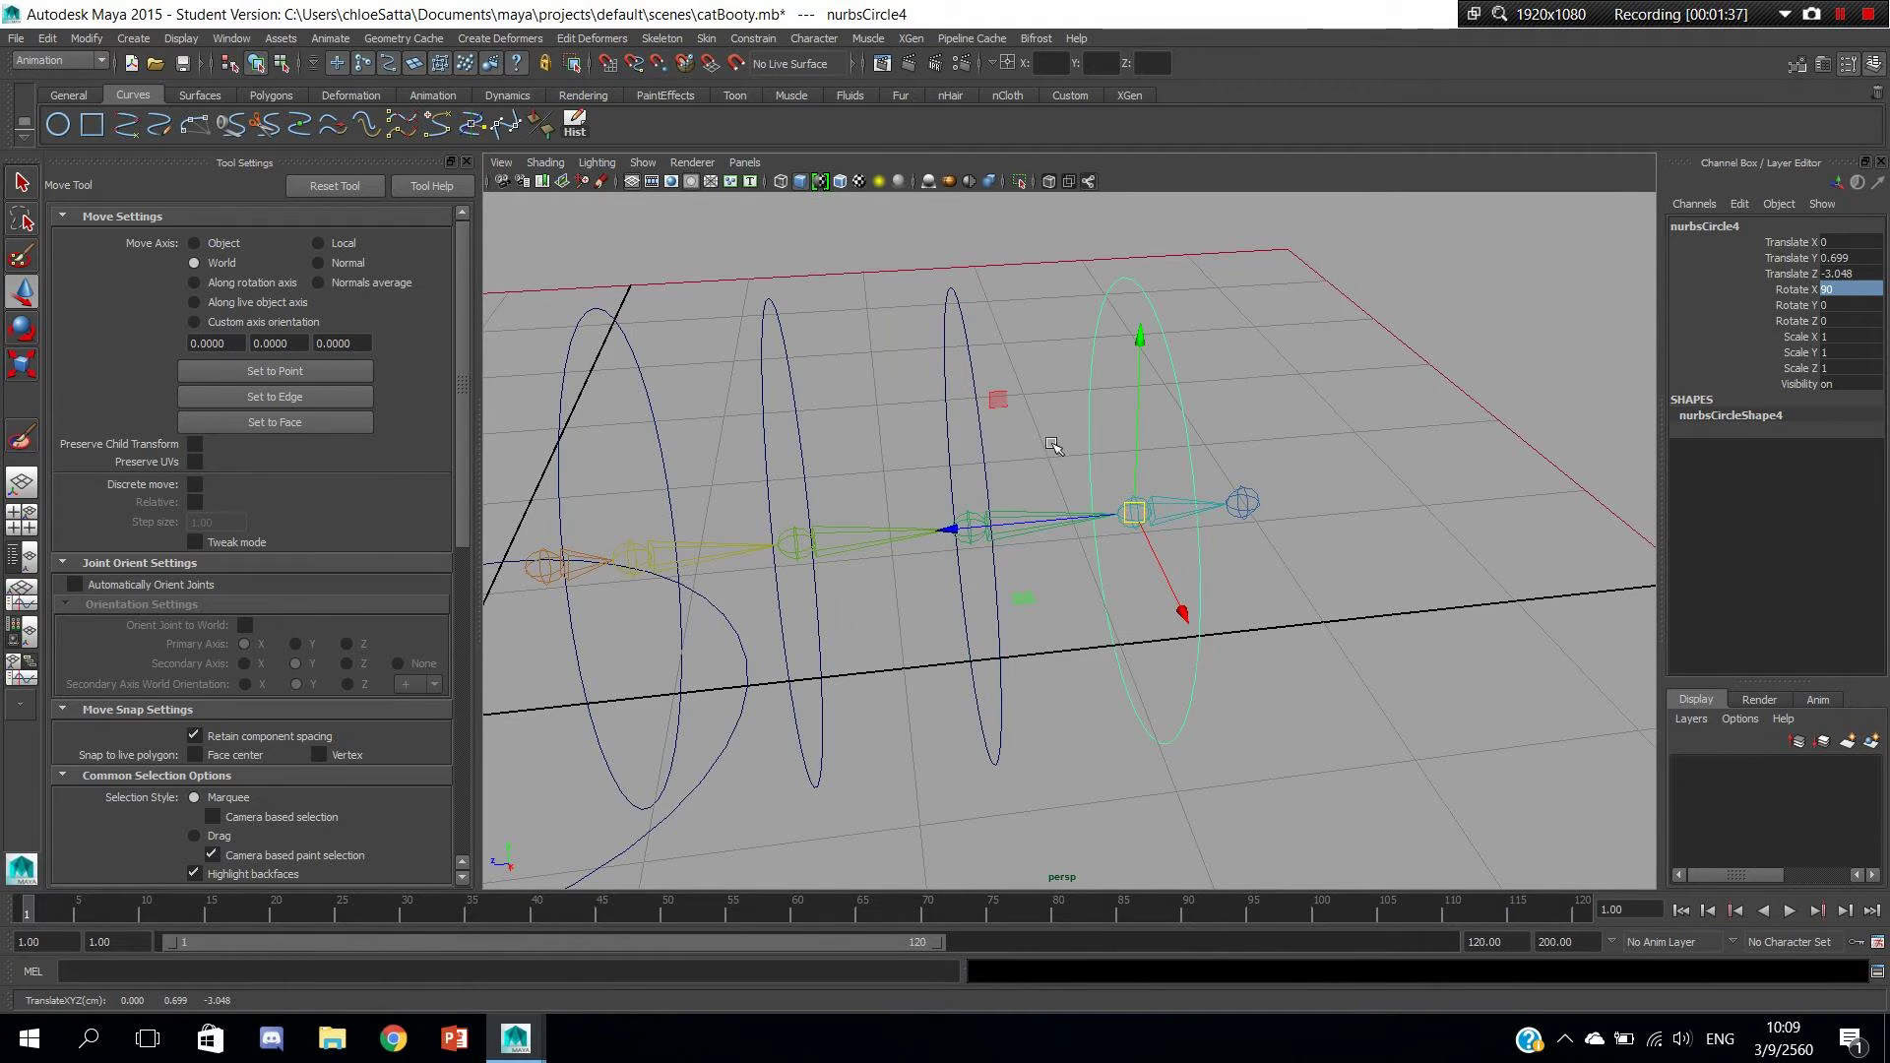
mouse_move(1024, 549)
left_mouse_down("alt")
mouse_move(1221, 562)
mouse_move(1022, 559)
left_mouse_up("alt")
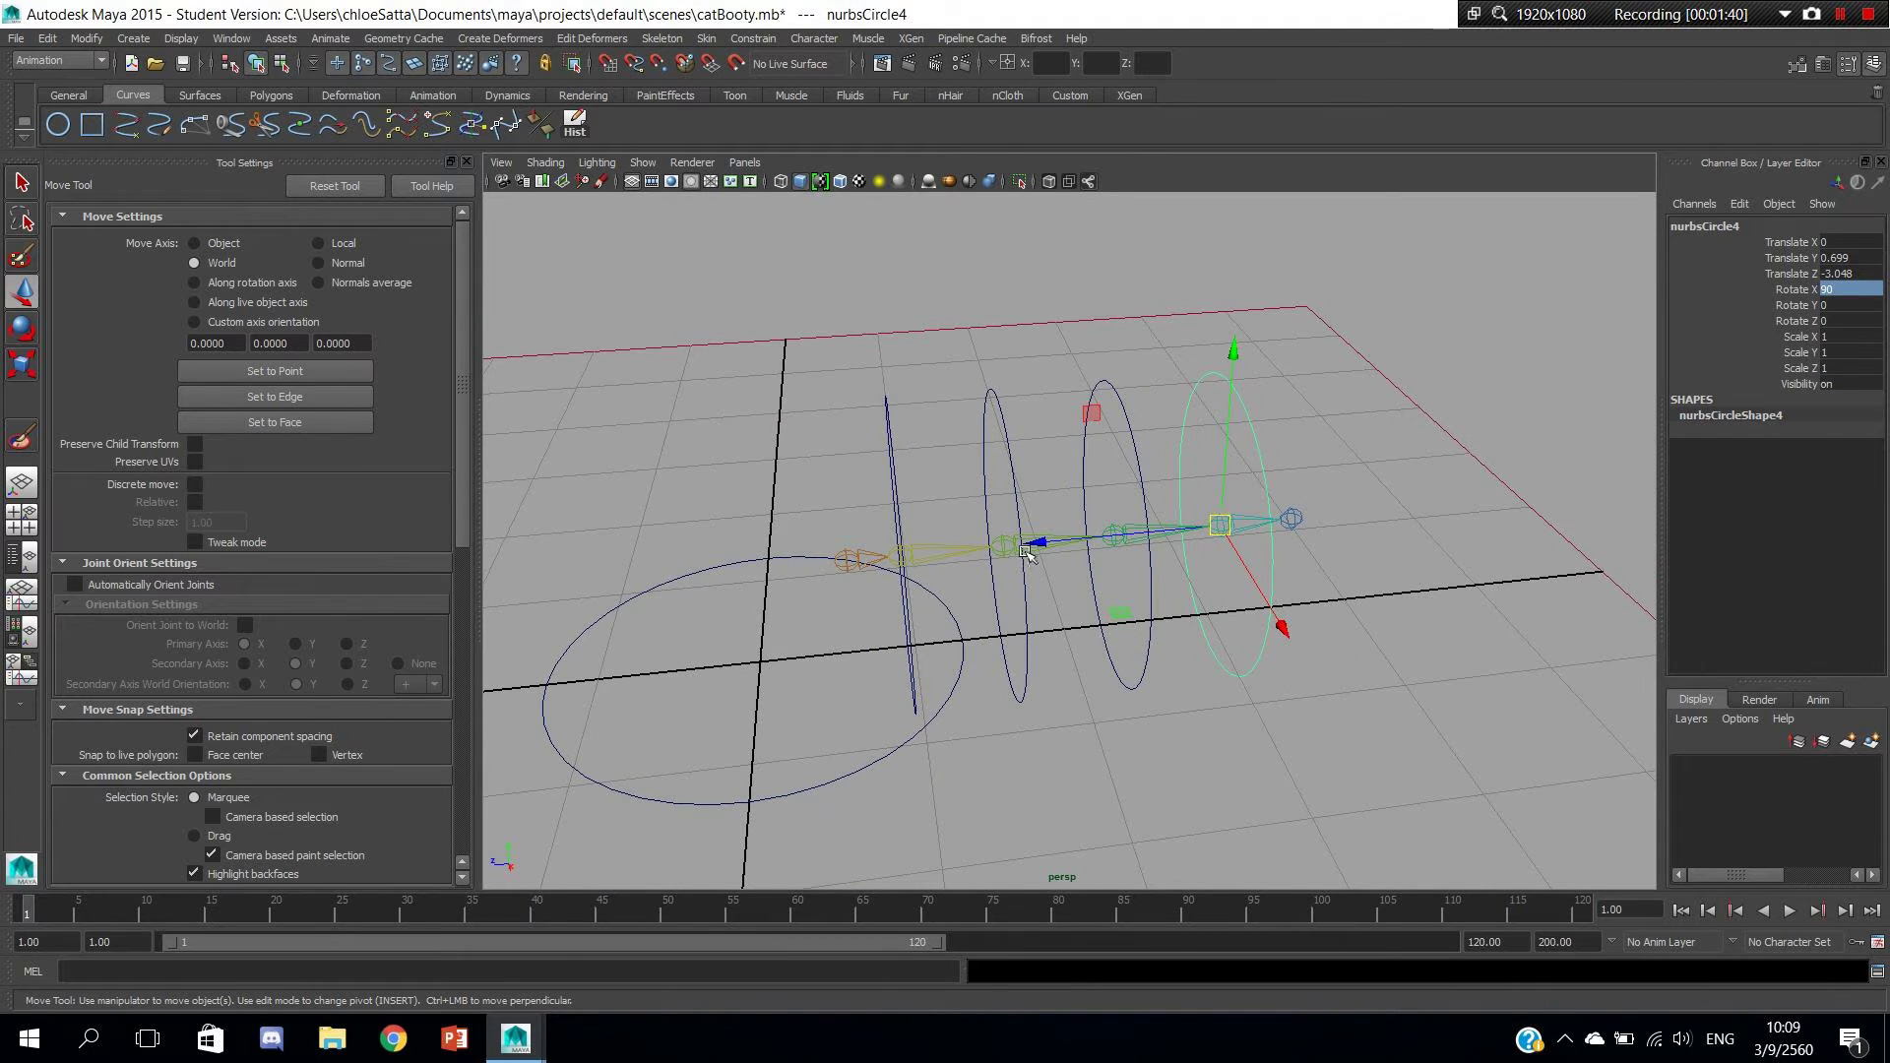
left_click(643, 162)
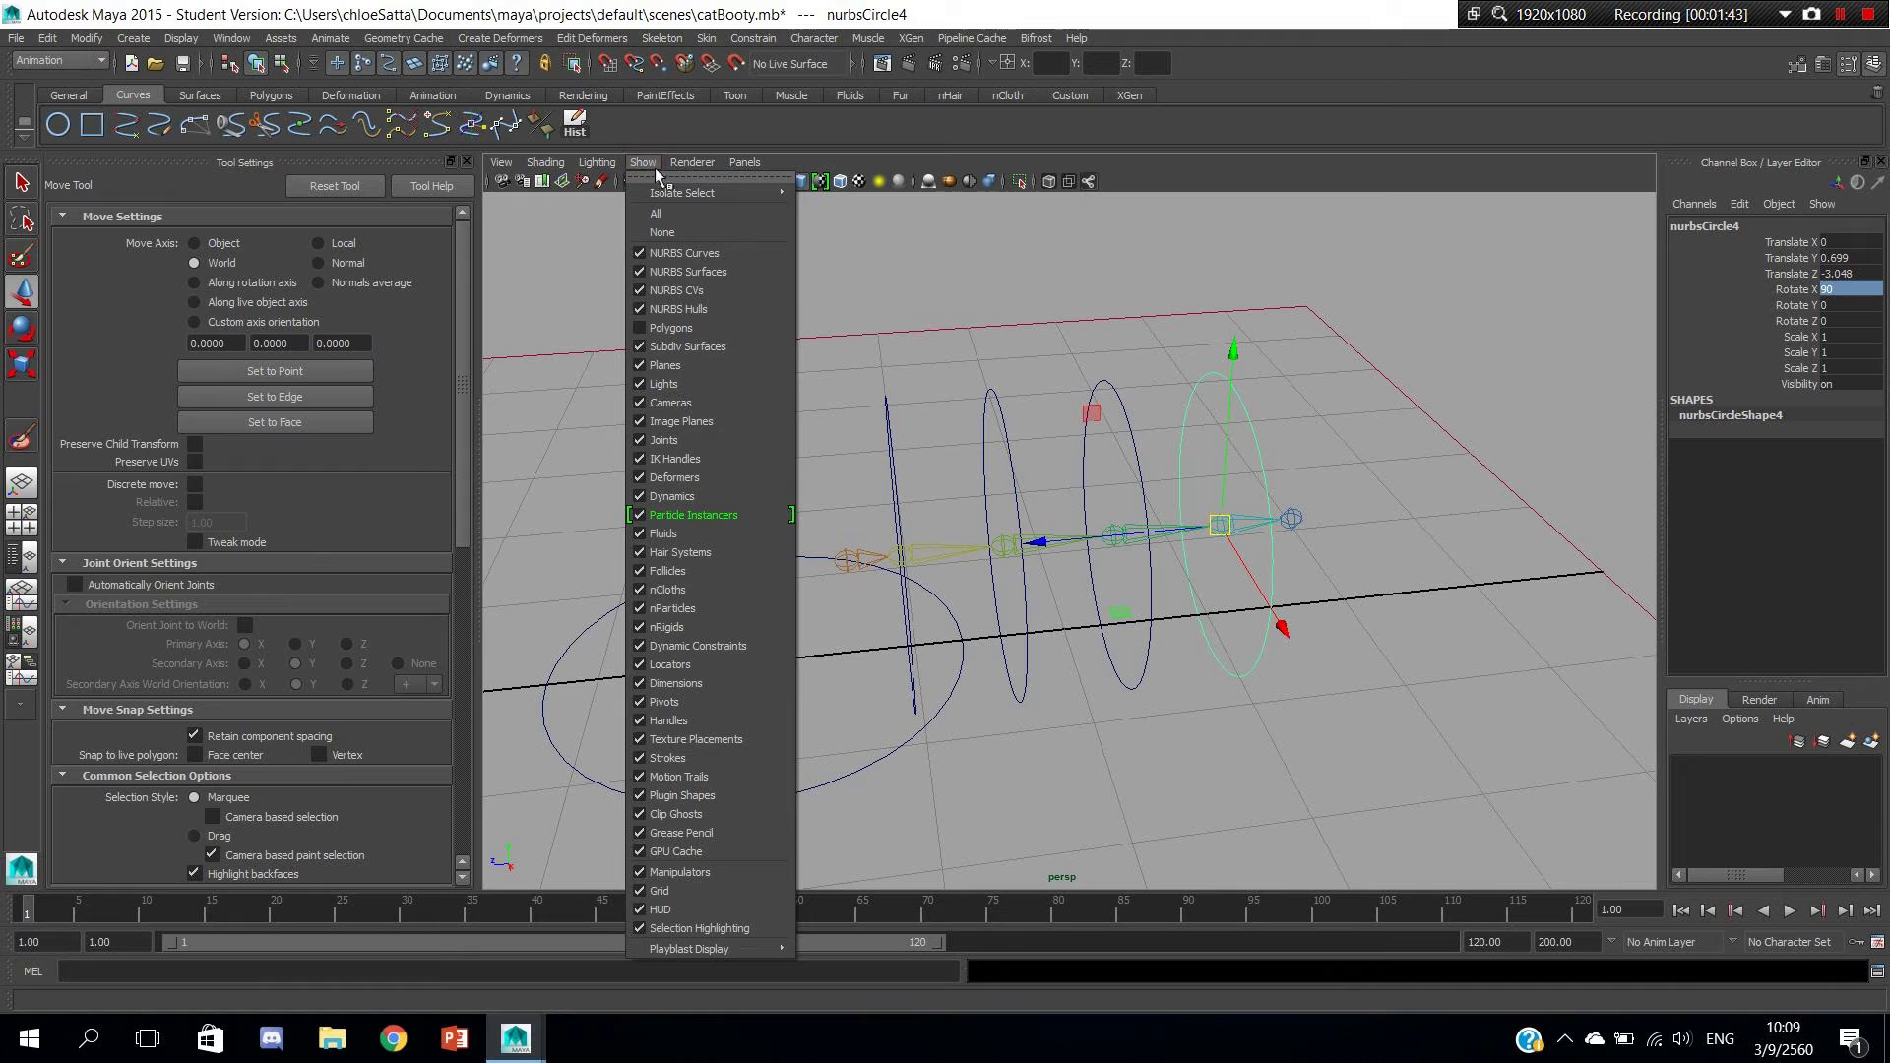
Show polygons again and scale down the tail-base circle to fit the tail.
left_click(671, 328)
mouse_move(826, 489)
left_mouse_down("alt")
mouse_move(893, 468)
mouse_move(898, 390)
left_mouse_up("alt")
left_click(908, 431)
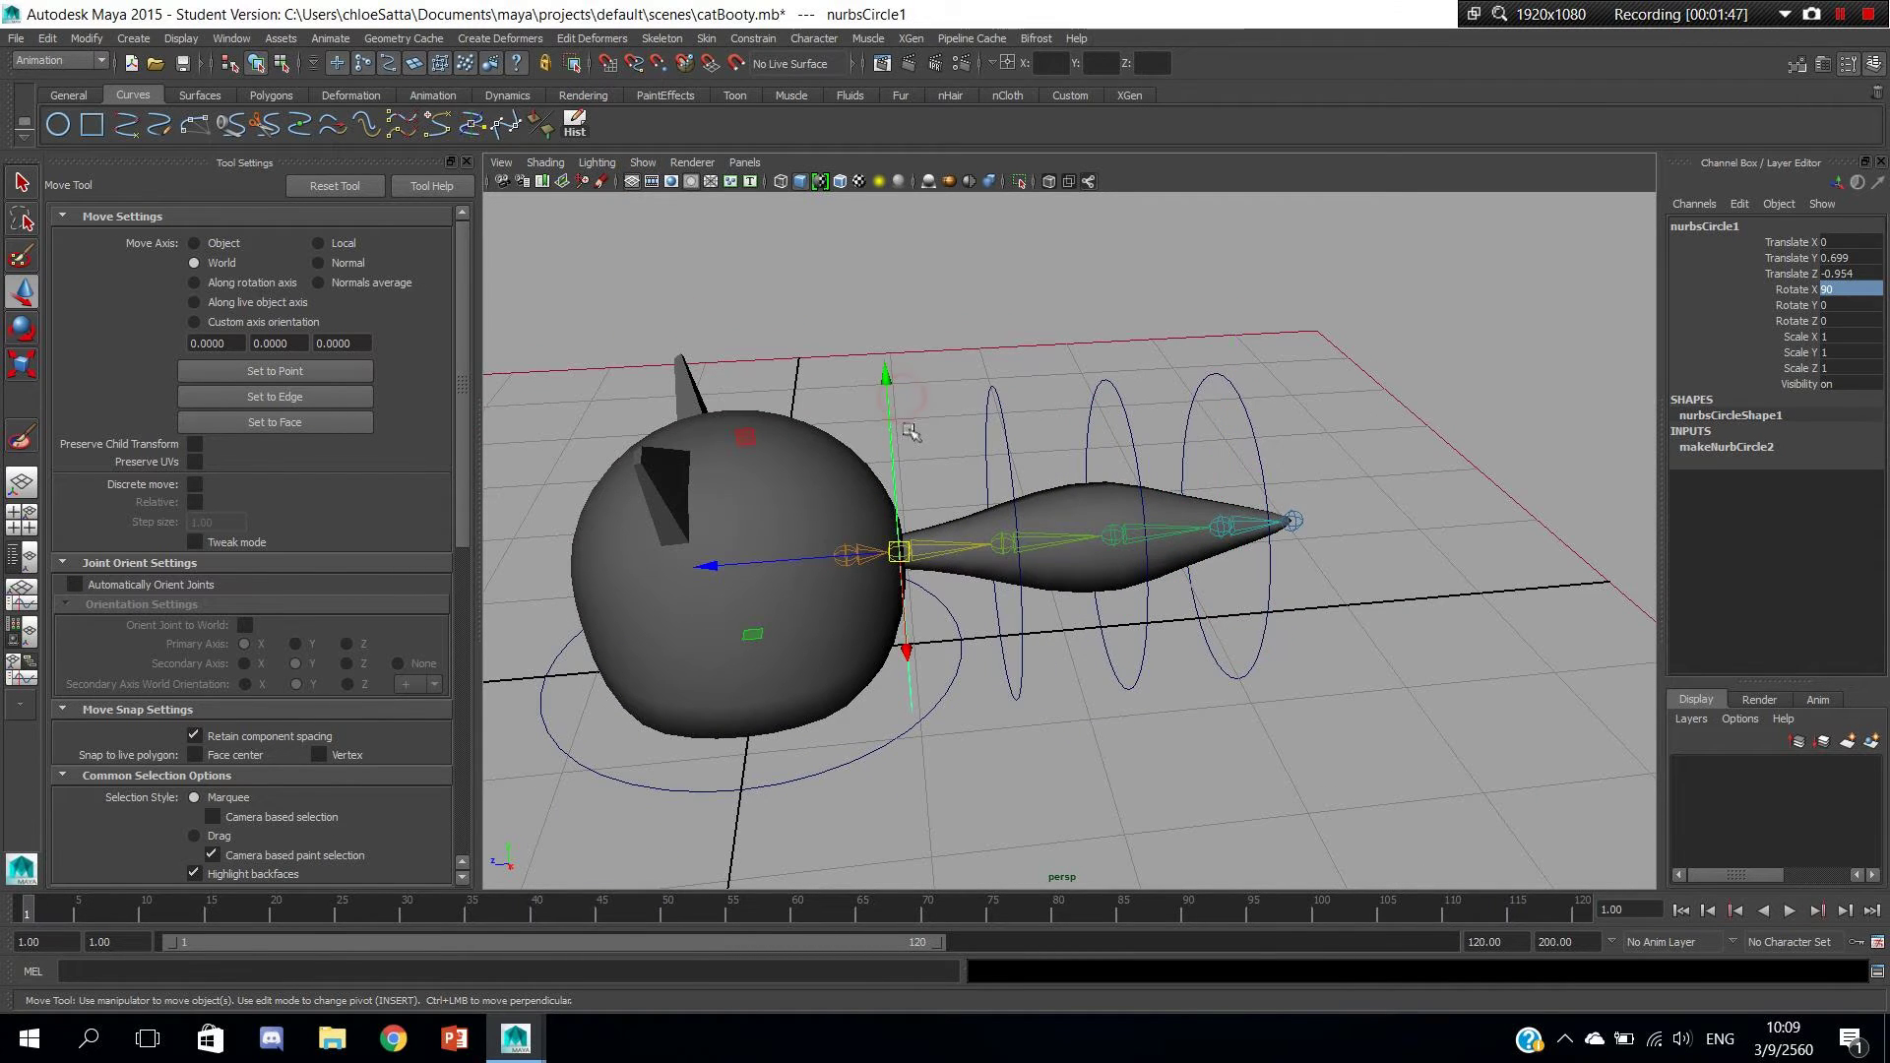
key("r")
left_click_drag(948, 552, 872, 544, "alt")
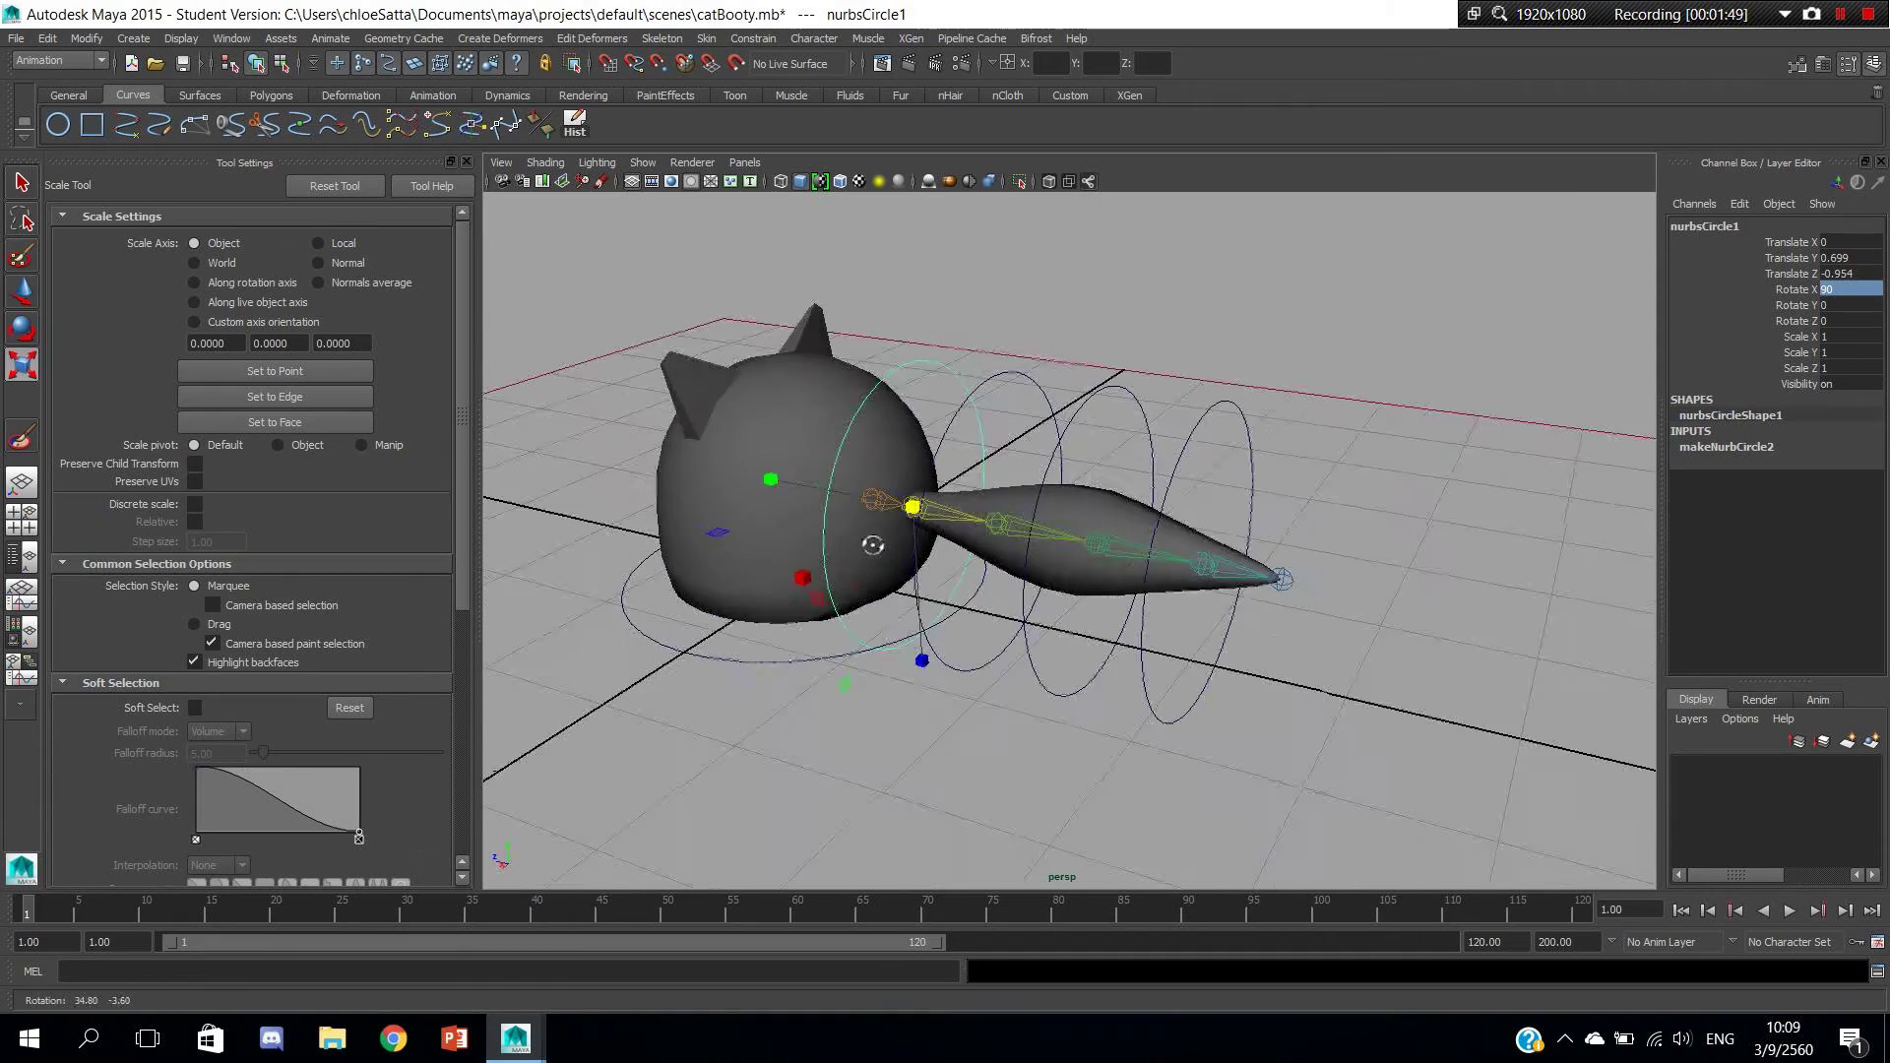
scroll(882, 522, "up", 3)
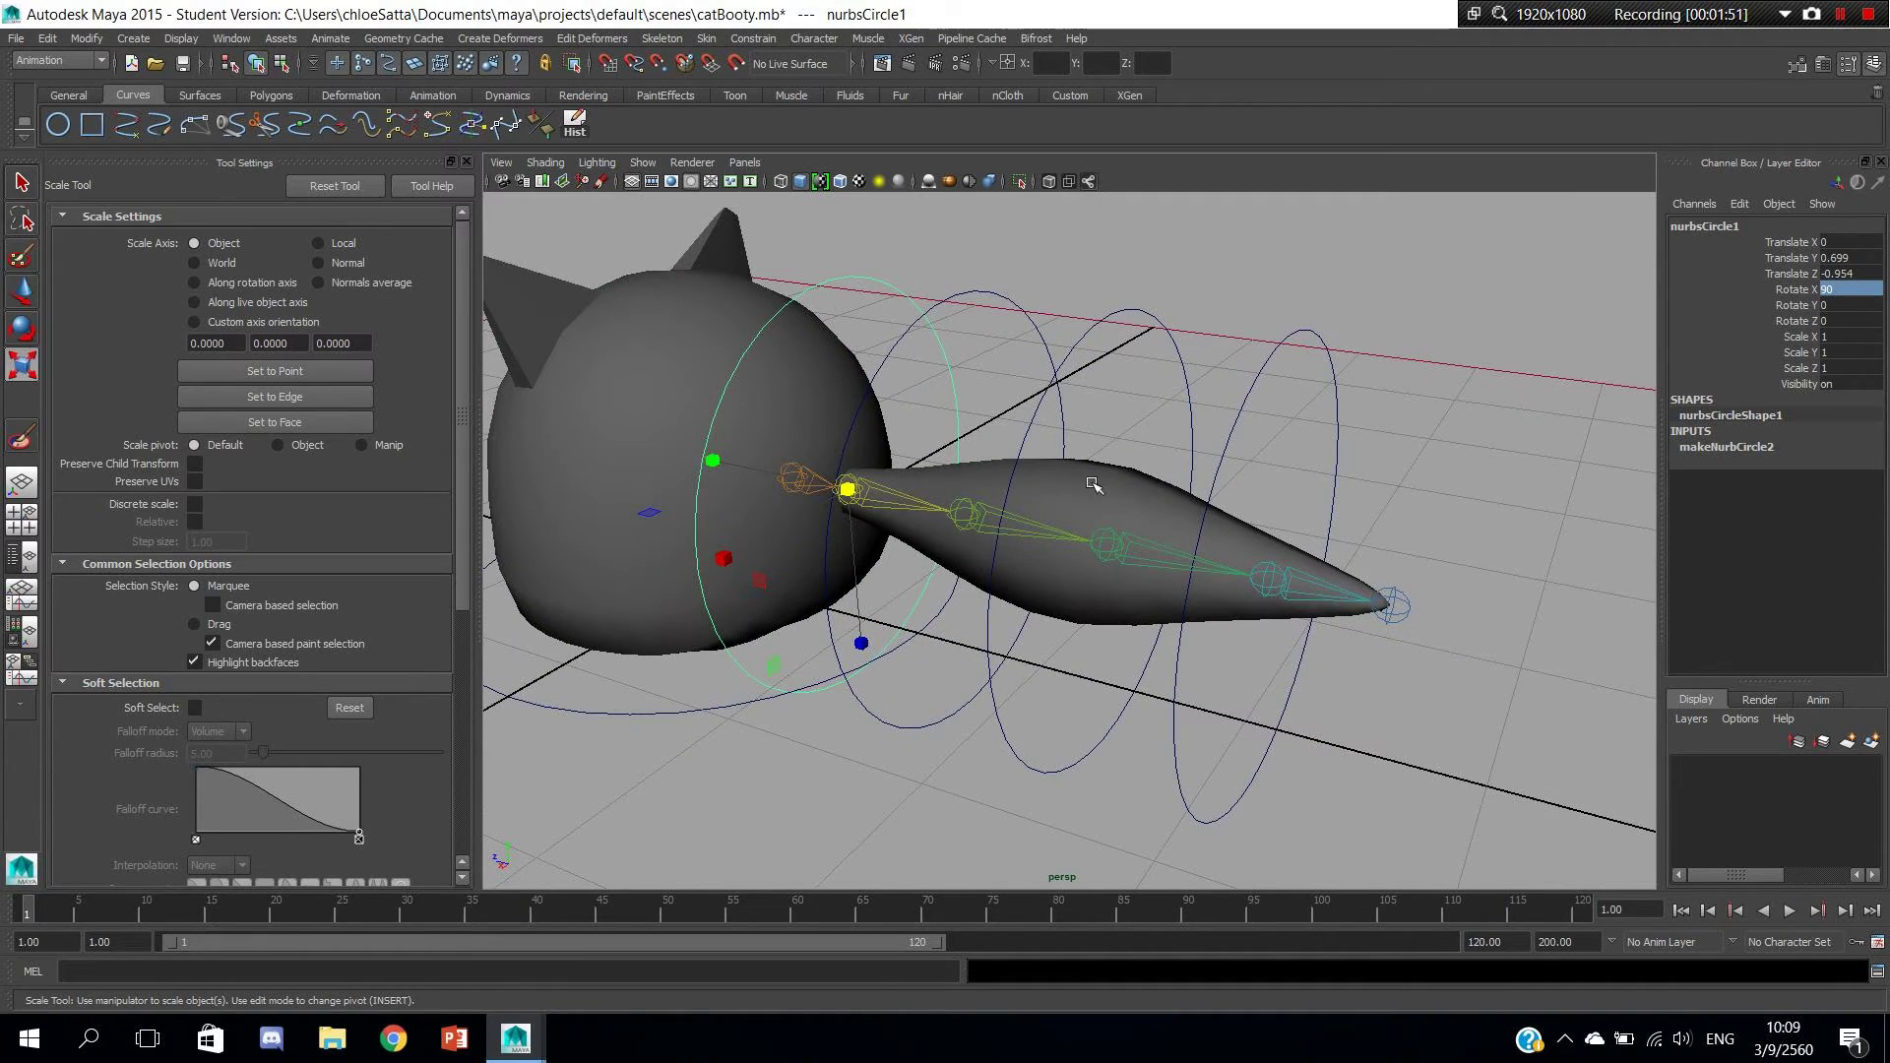
left_click_drag(868, 624, 1002, 525, "alt")
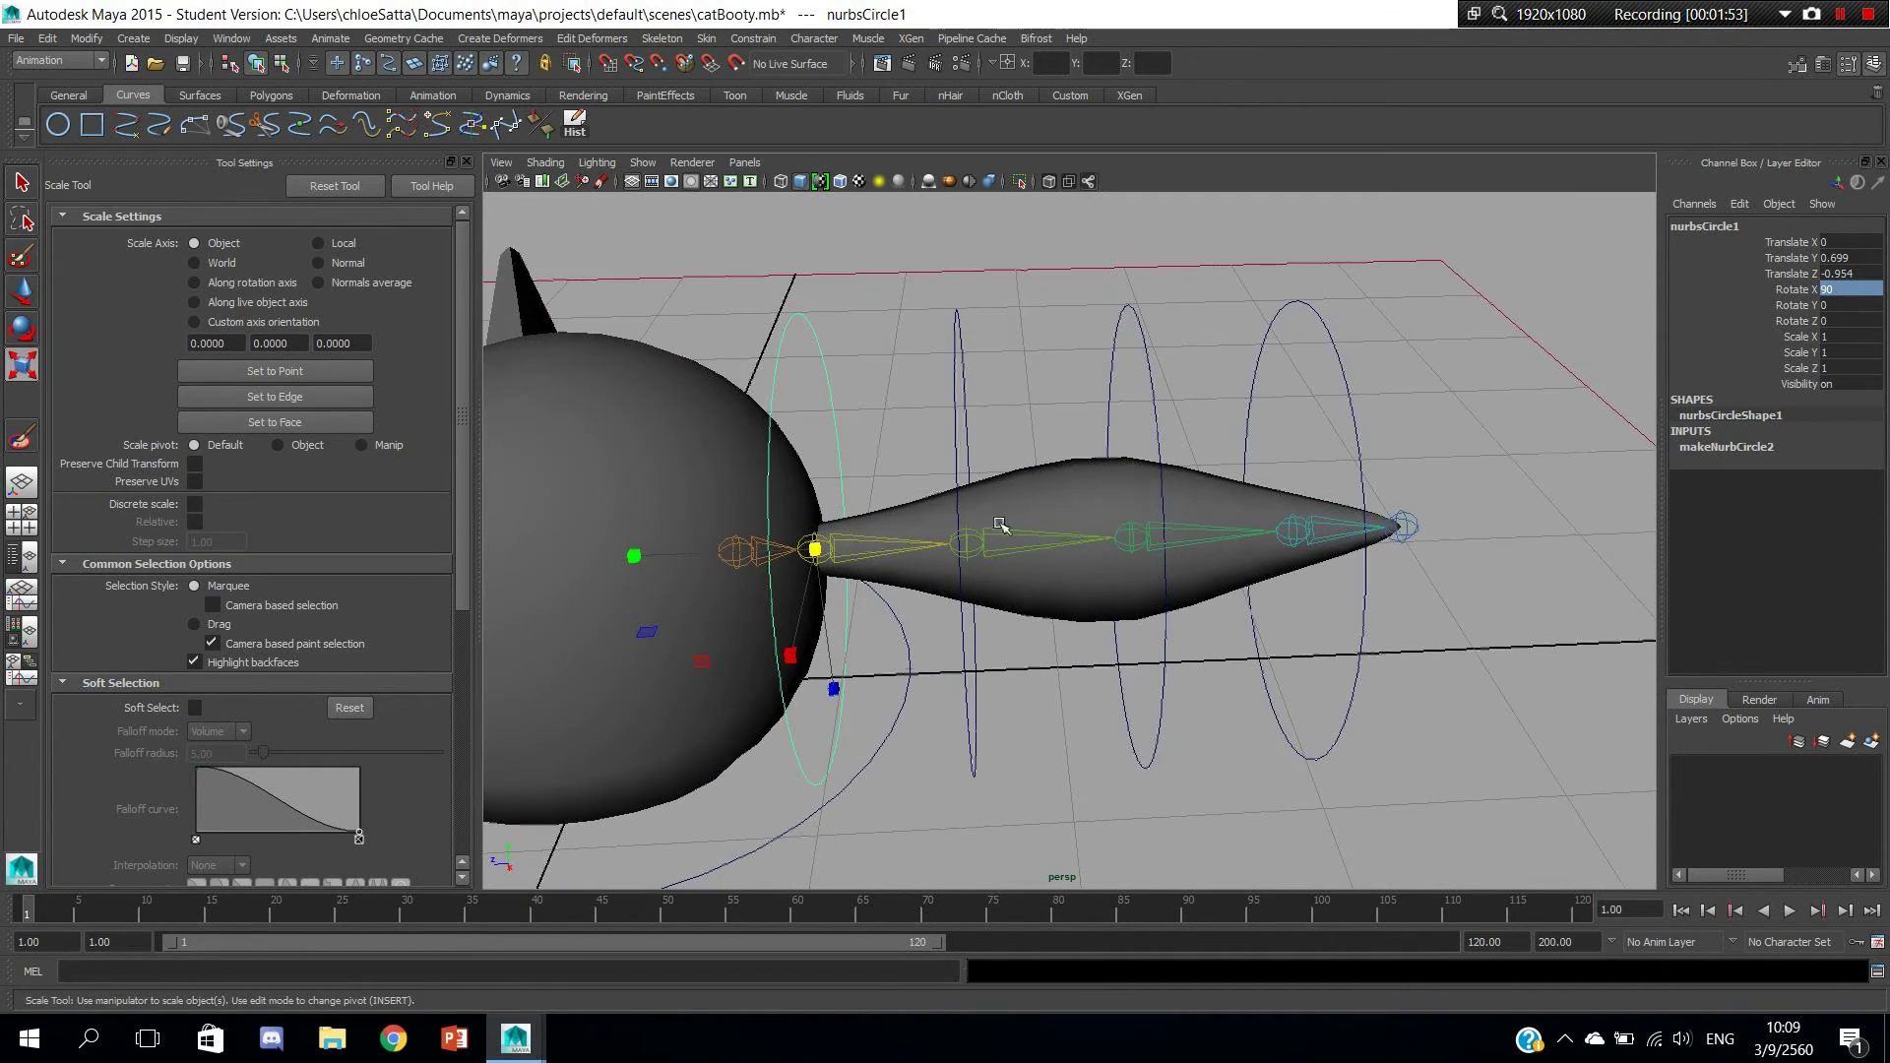
left_click_drag(815, 549, 771, 555)
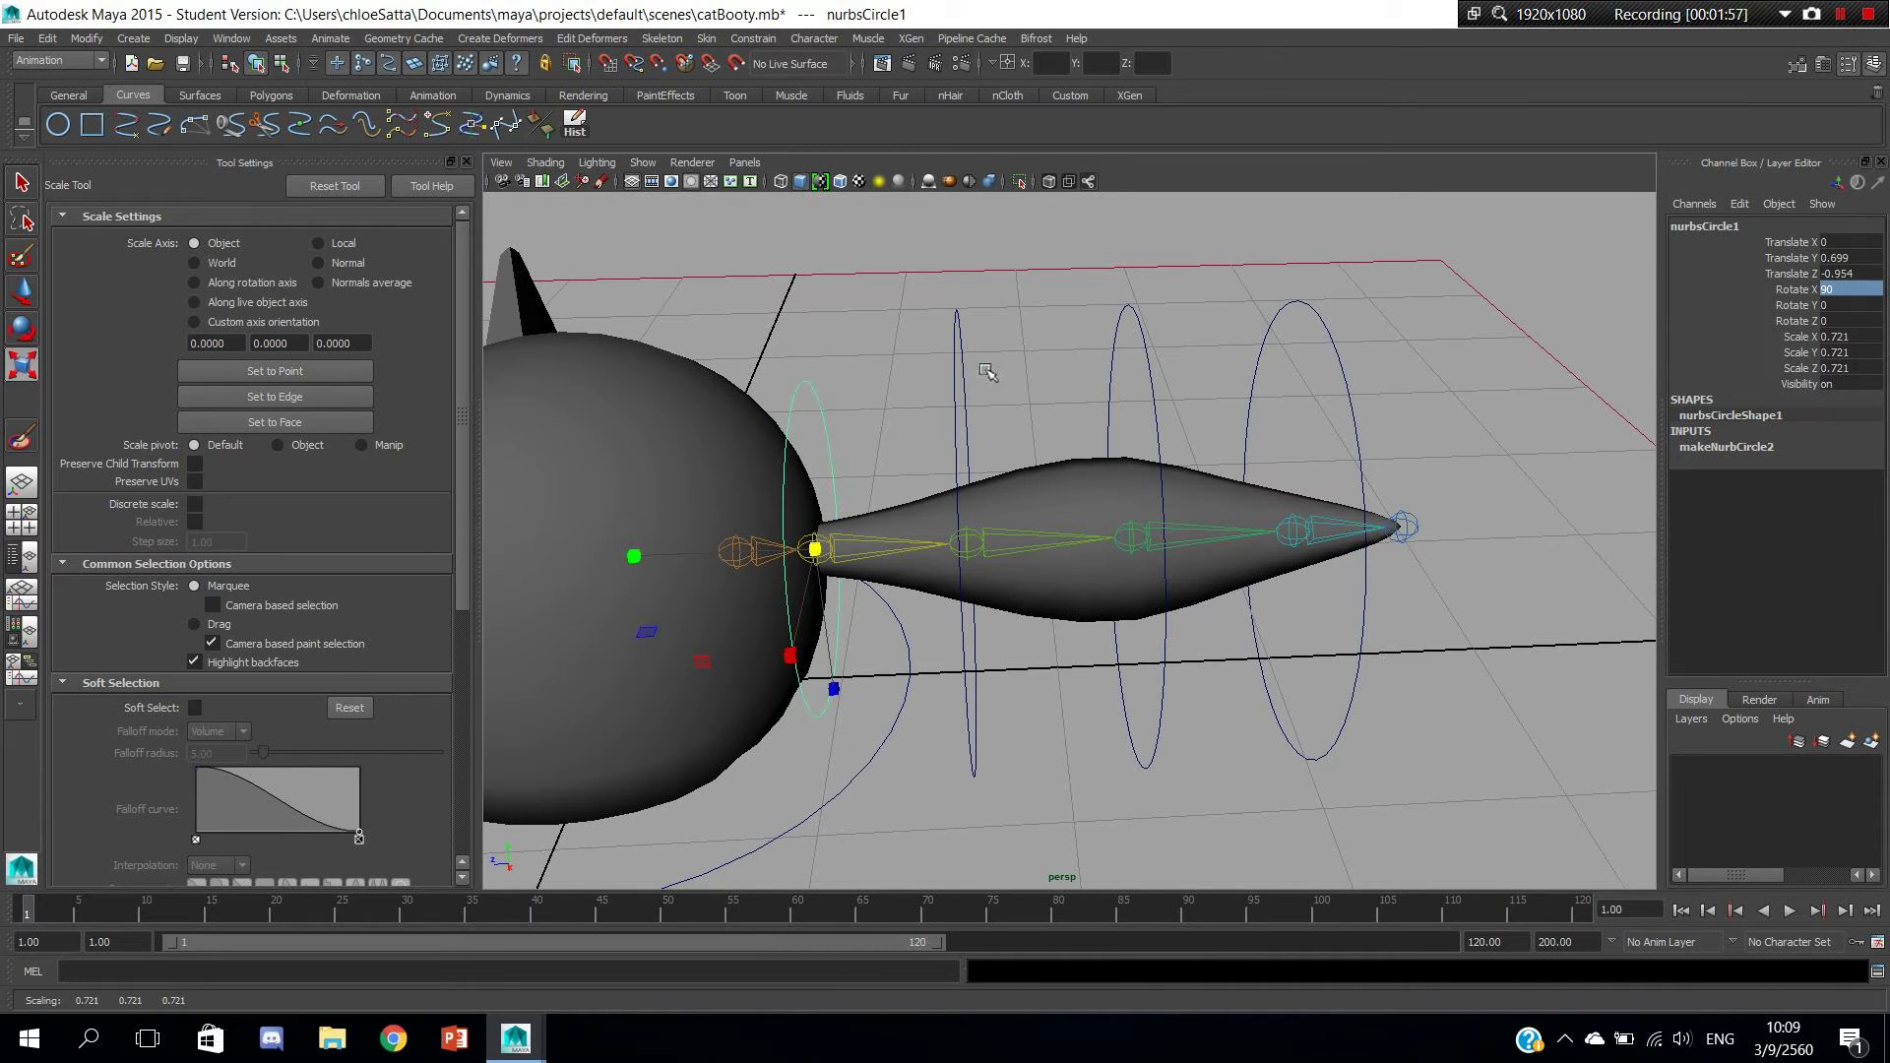
Shrink the second tail circle and rescale the tail-base circle to 0.641.
mouse_move(987, 366)
left_mouse_down()
mouse_move(943, 500)
mouse_move(801, 549)
left_mouse_up()
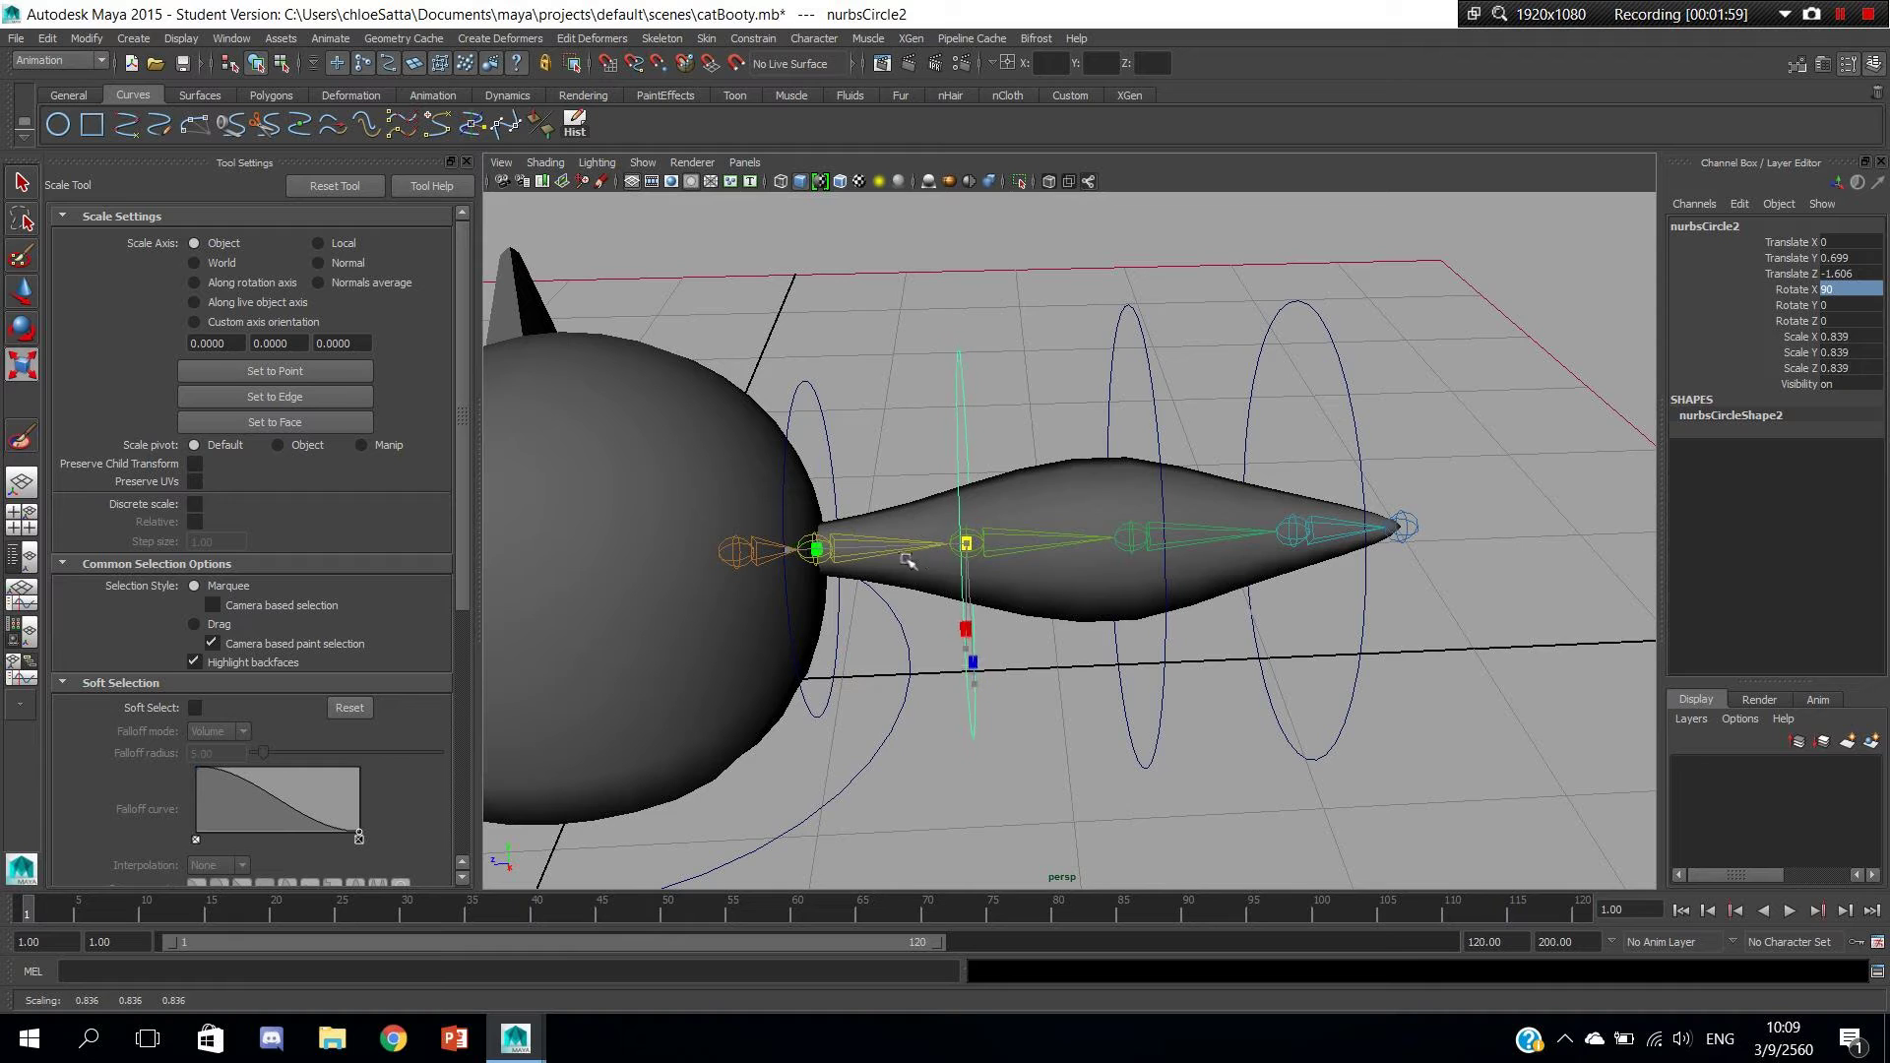
left_click(1159, 325)
mouse_move(1088, 548)
left_mouse_down("alt")
mouse_move(1158, 522)
mouse_move(1043, 527)
mouse_move(1053, 356)
mouse_move(963, 450)
left_mouse_up("alt")
left_click_drag(964, 534, 923, 544)
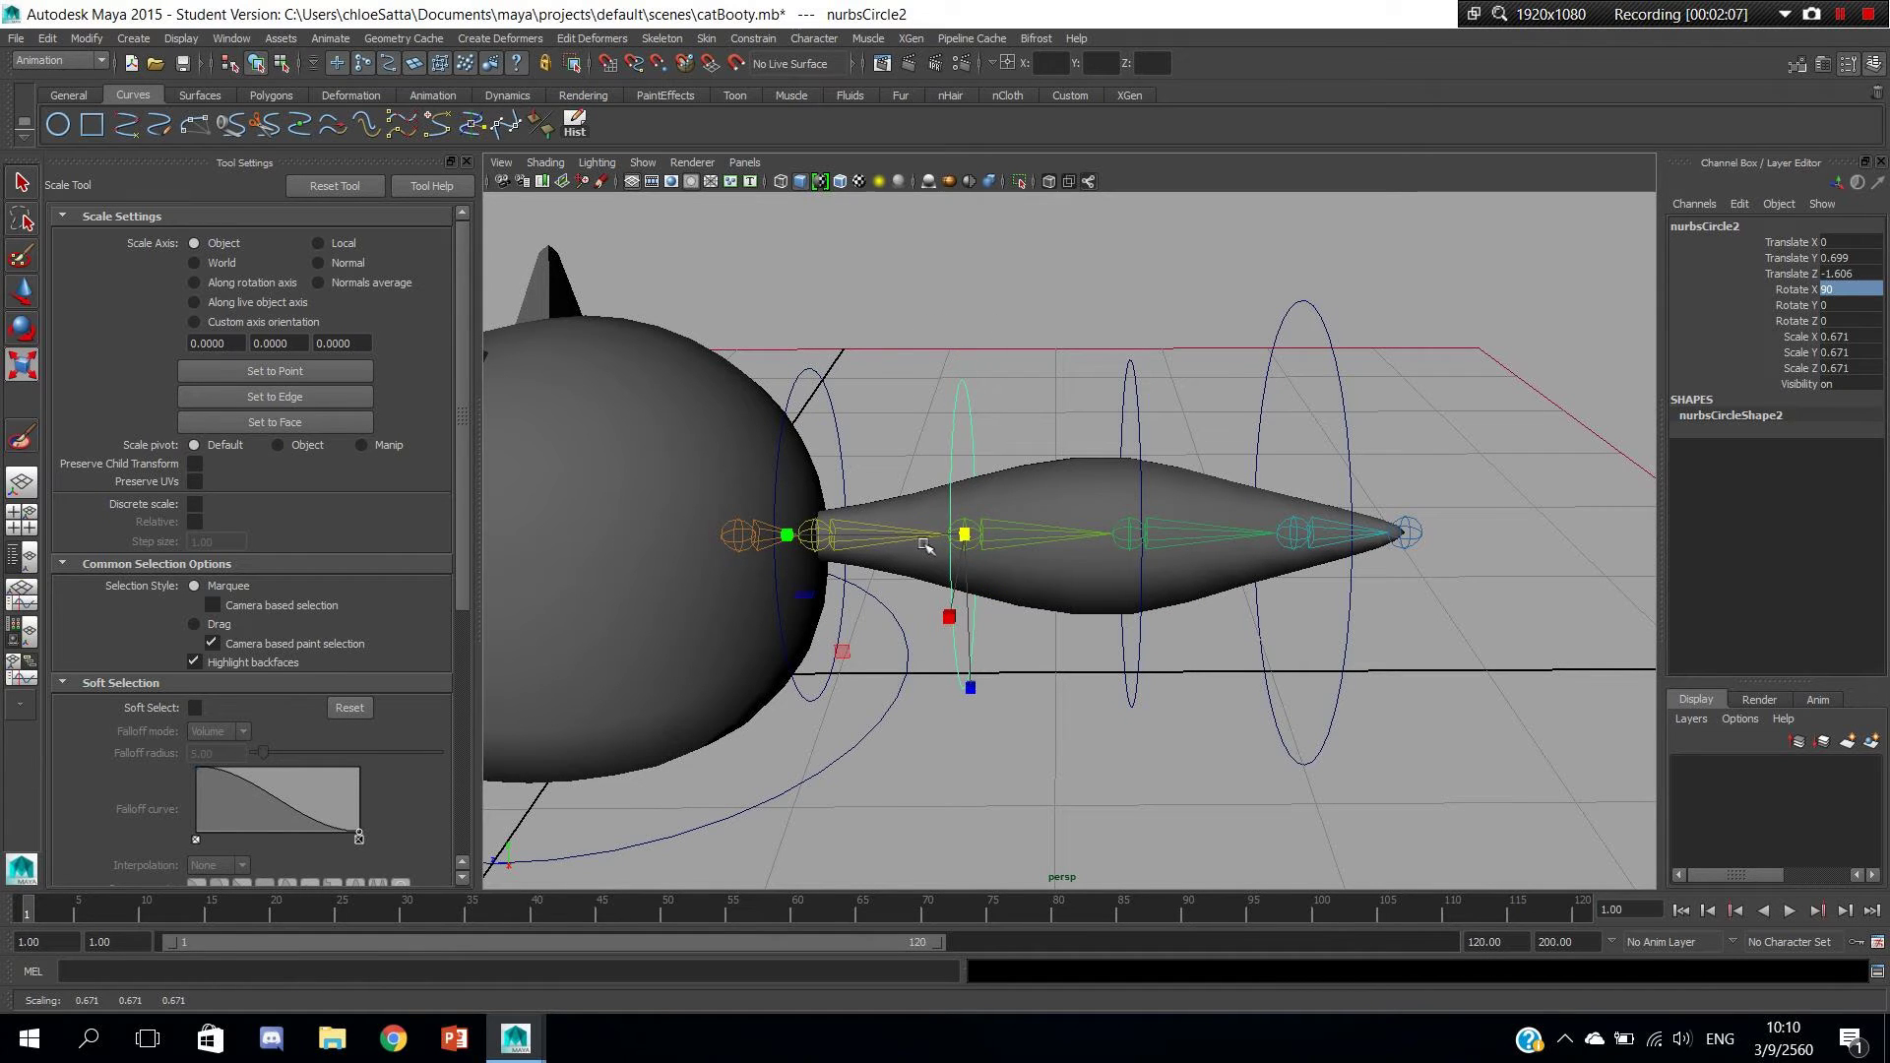
left_click_drag(893, 332, 768, 423)
left_click_drag(877, 345, 832, 399)
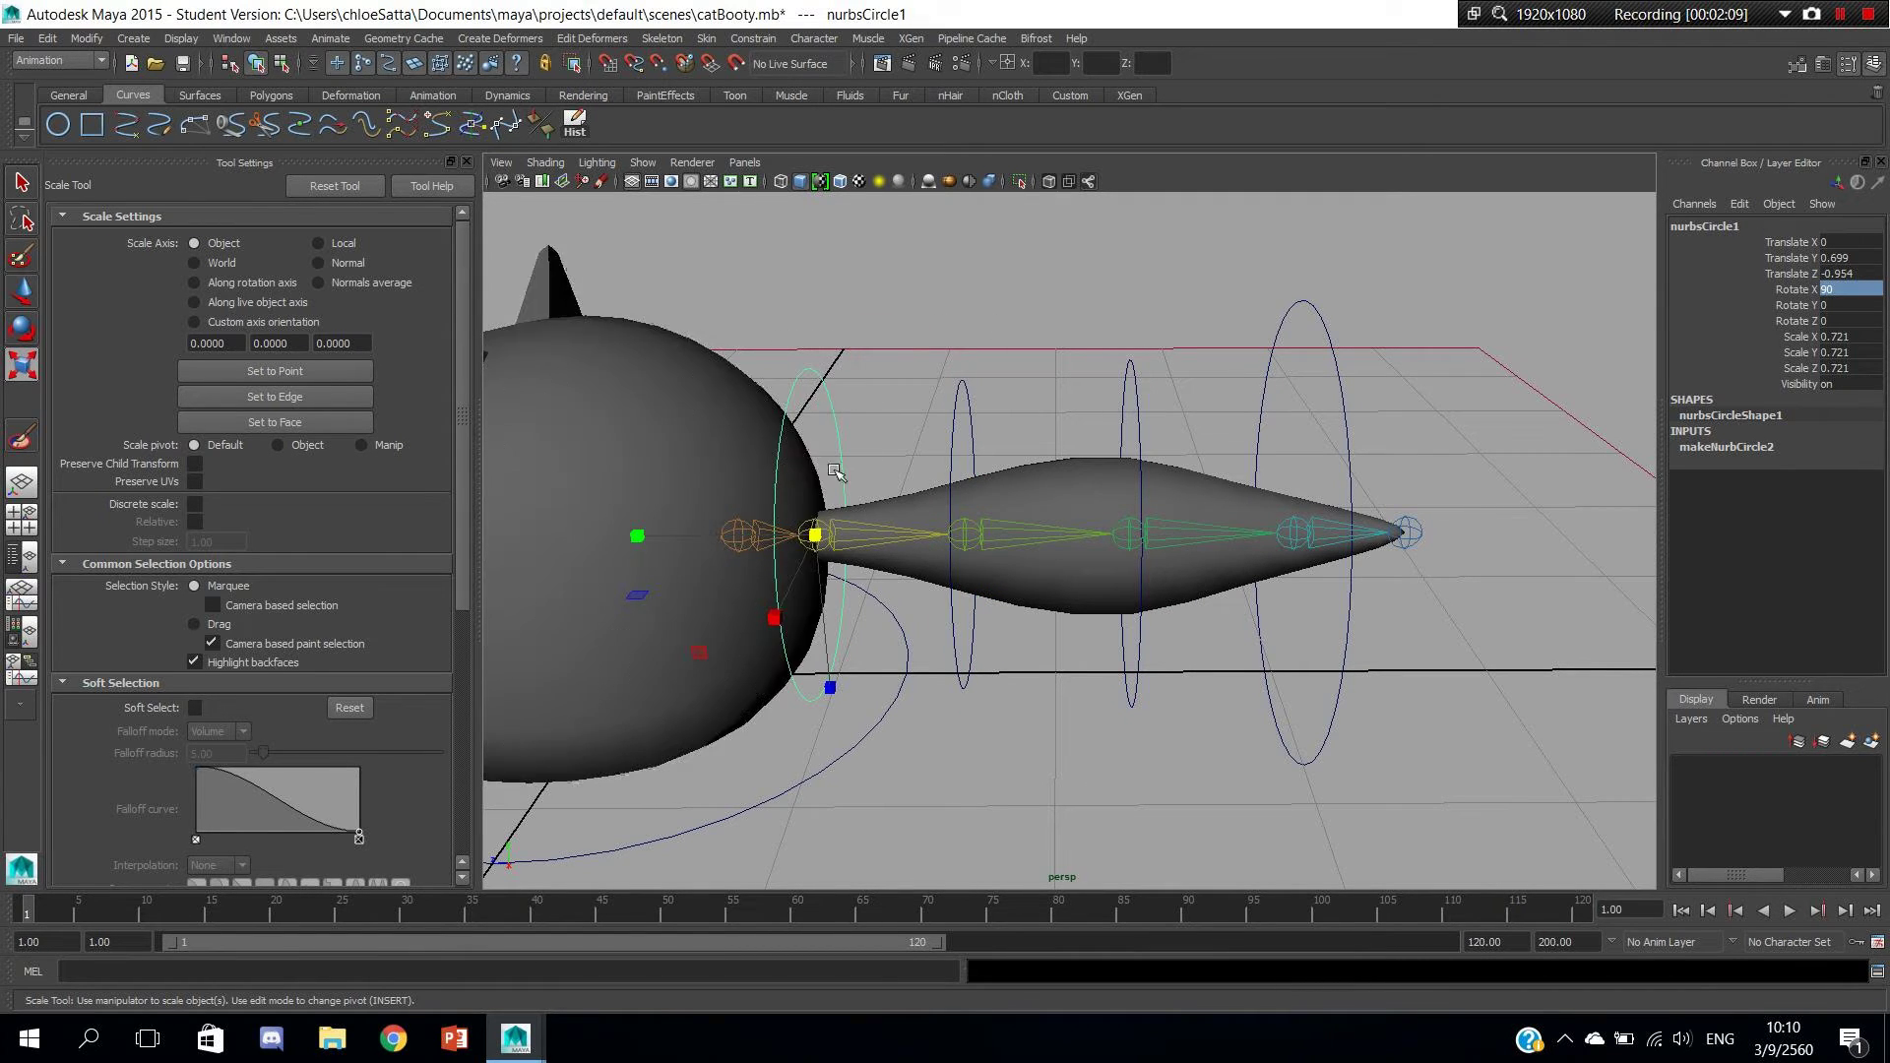
left_click_drag(817, 537, 787, 540)
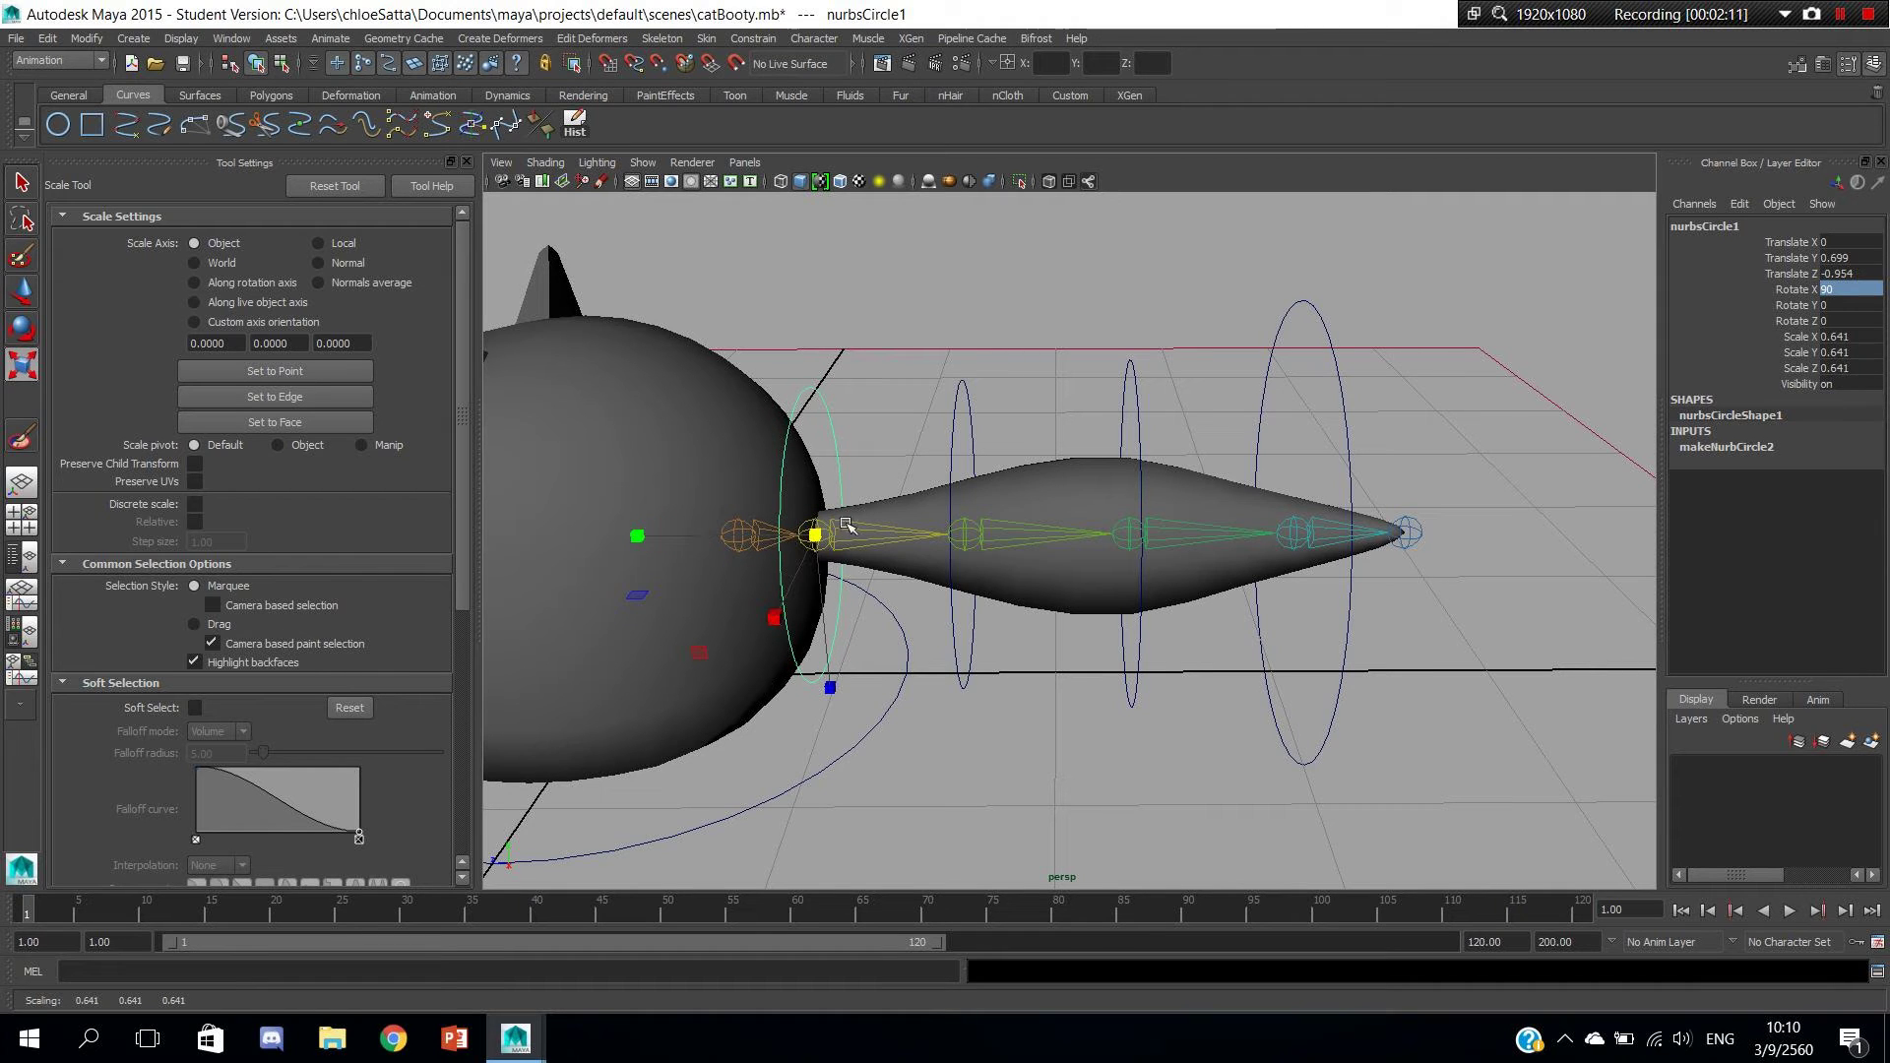
Reframe the cat and select the circle near the tail tip.
mouse_move(1471, 332)
left_mouse_down()
mouse_move(1280, 514)
mouse_move(1129, 512)
left_mouse_up()
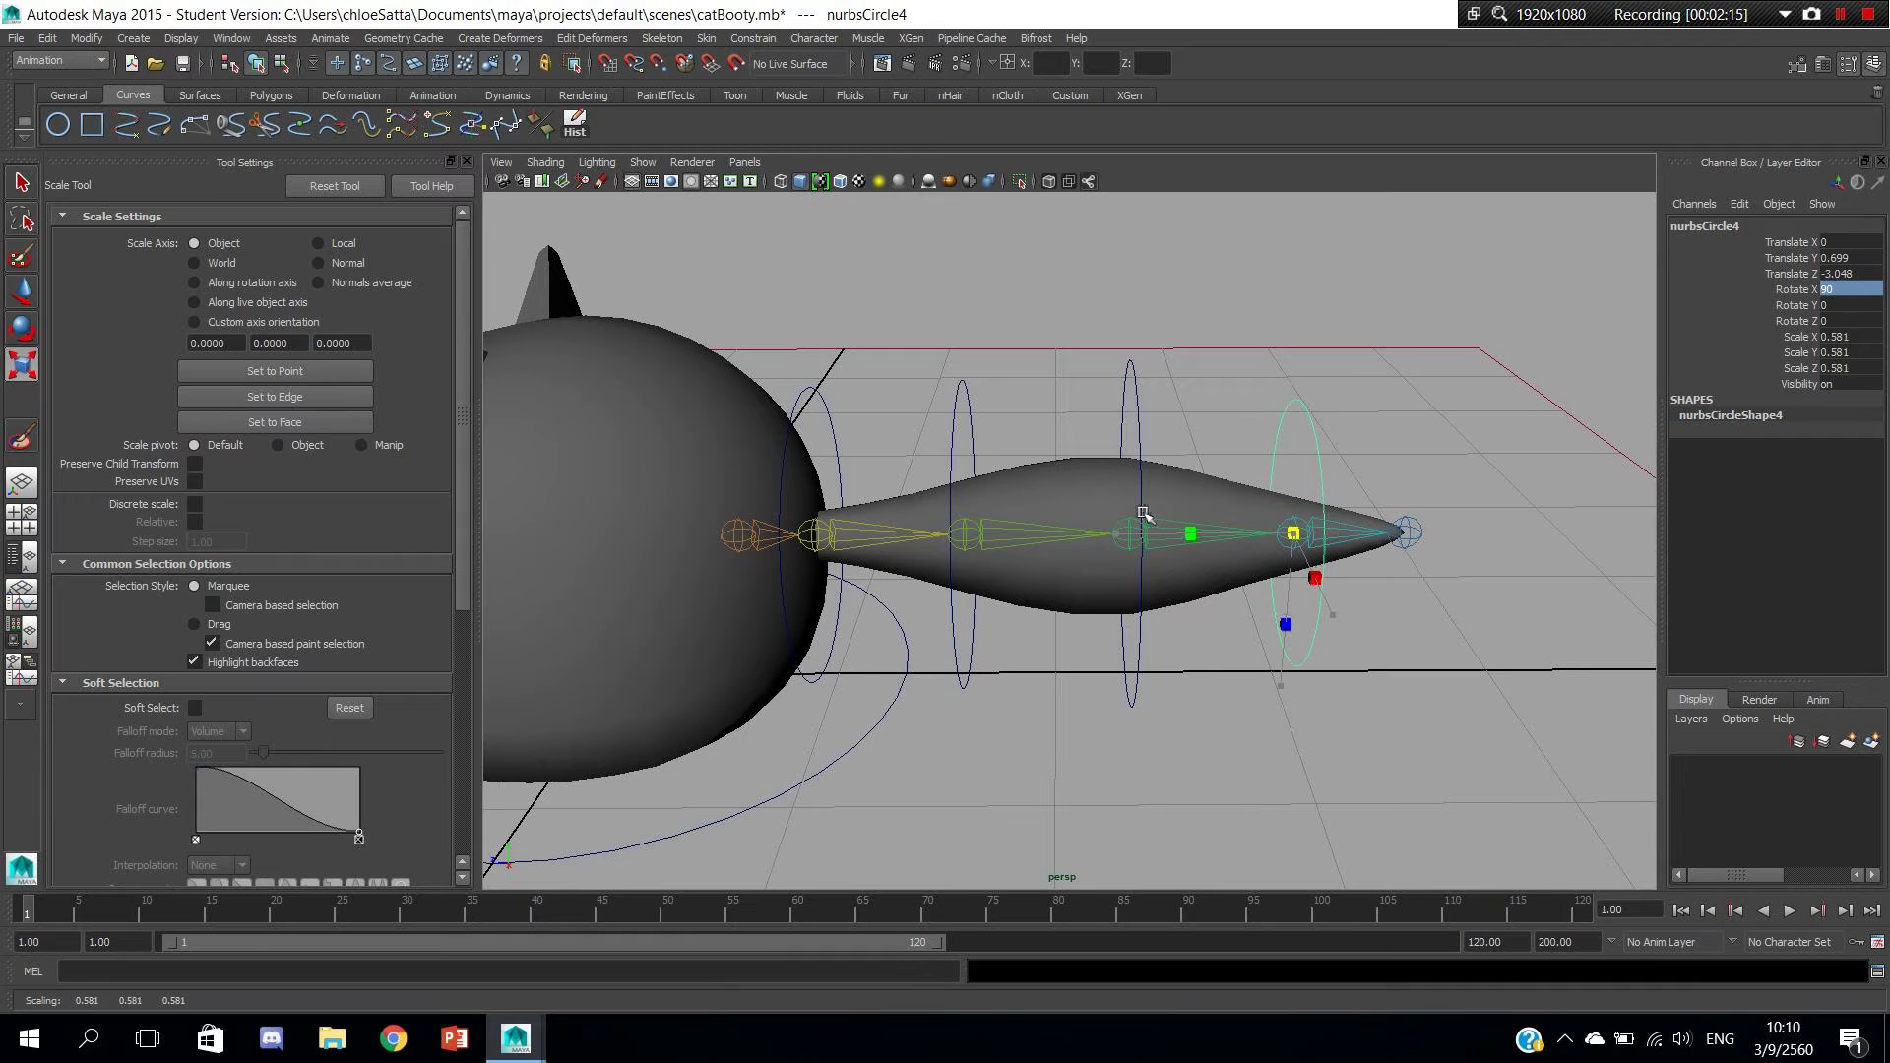
left_click(1331, 357)
mouse_move(1331, 356)
right_mouse_down("alt")
mouse_move(1231, 358)
mouse_move(1024, 410)
right_mouse_up("alt")
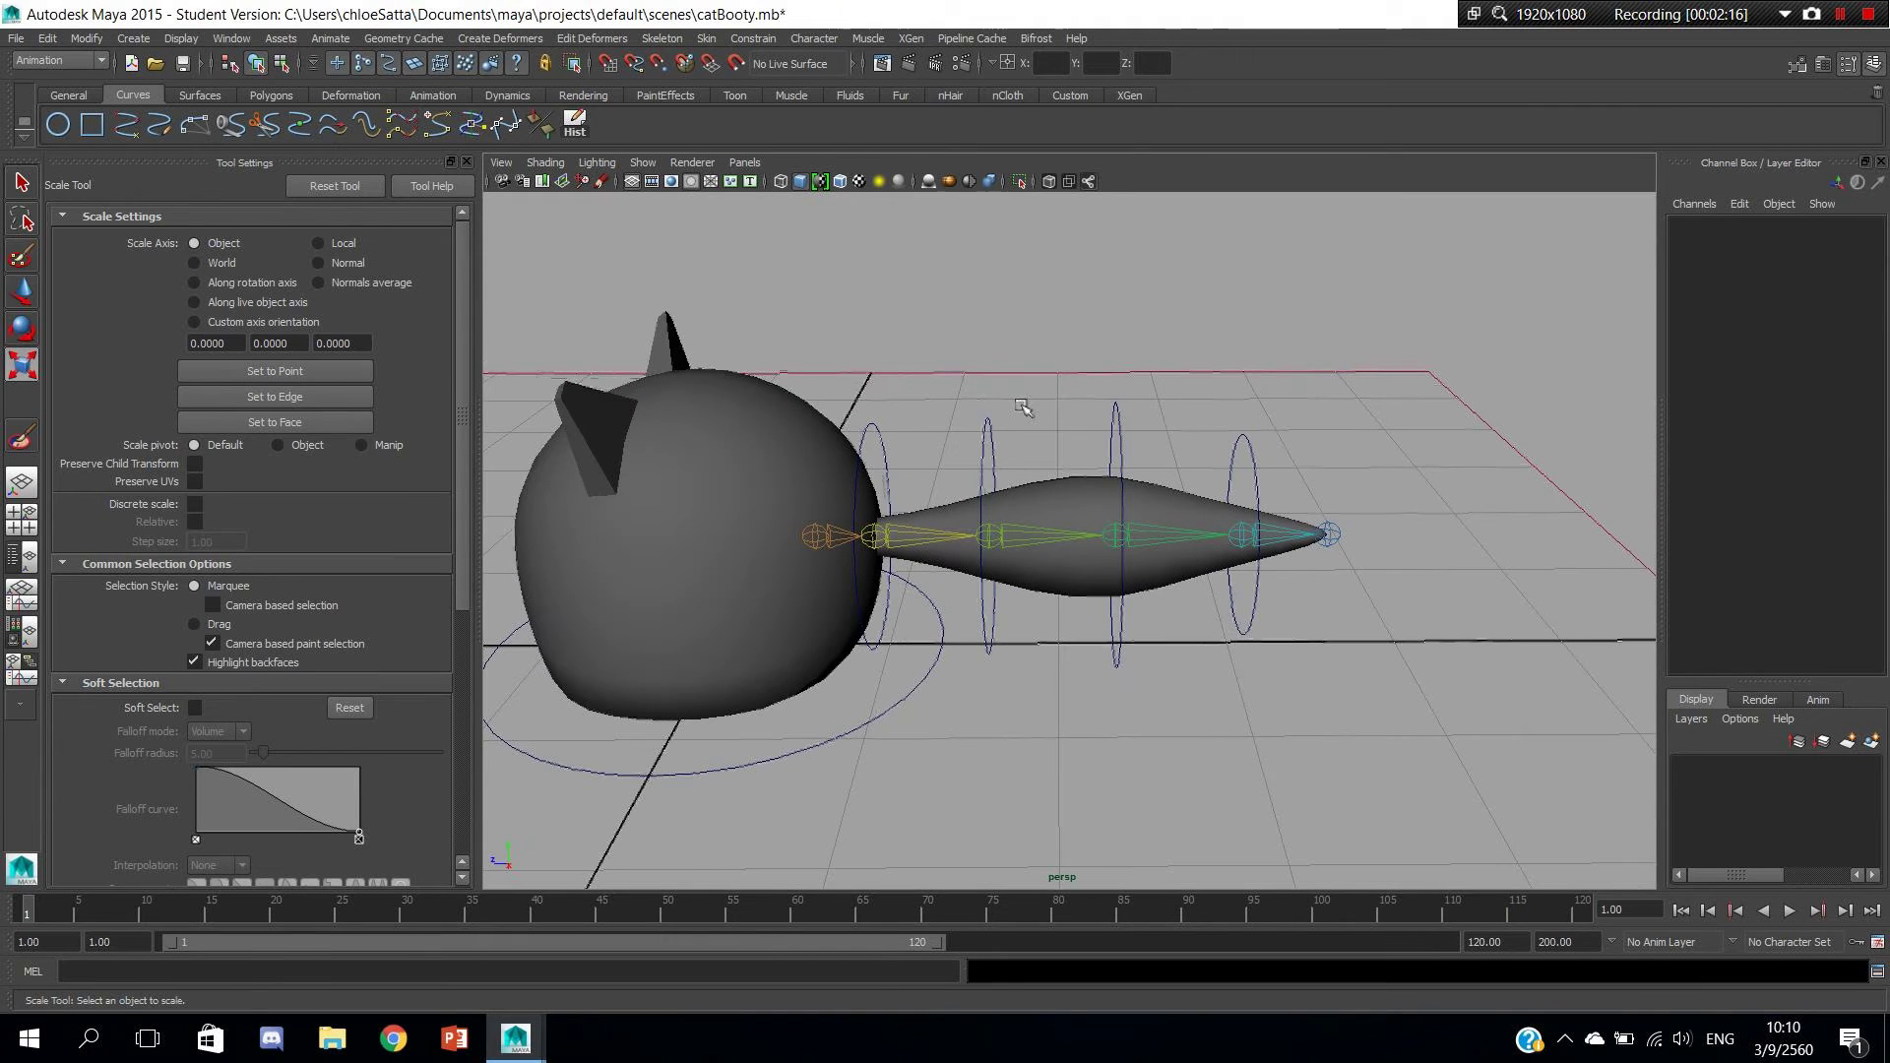
left_click(1002, 571)
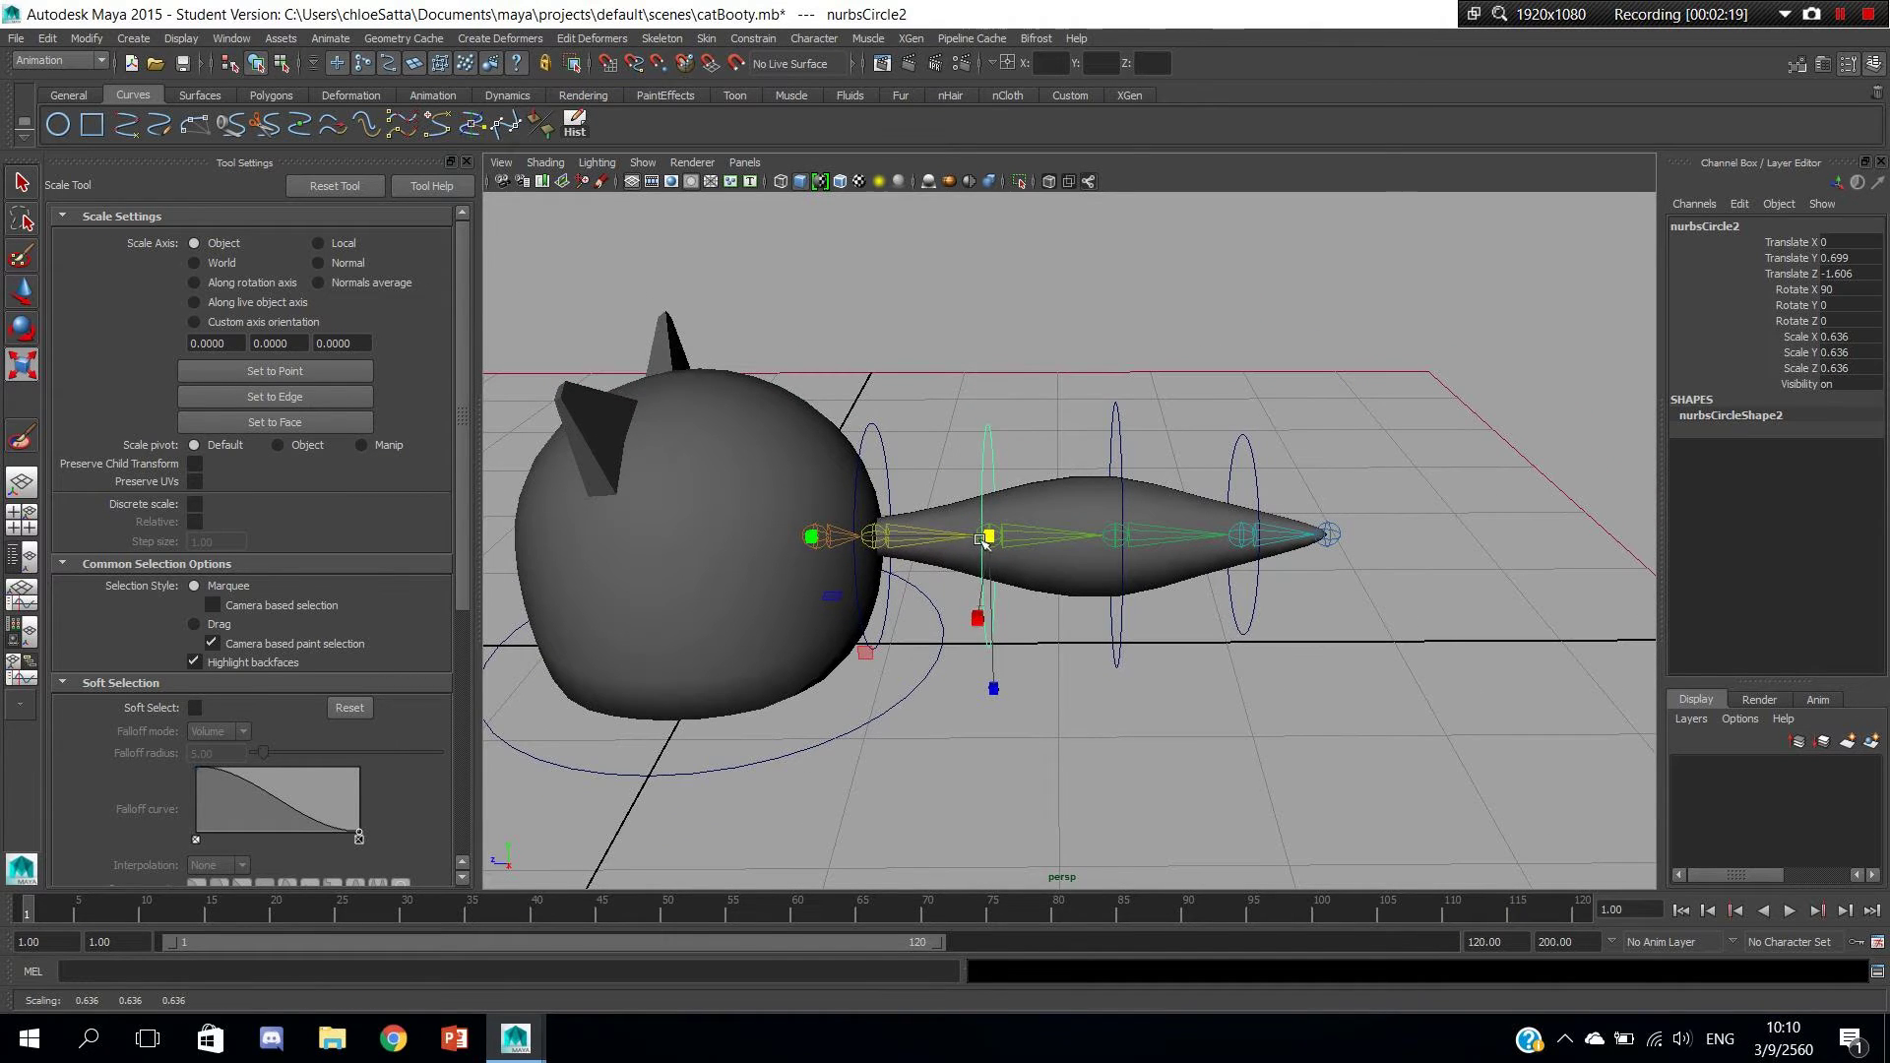
left_click(1013, 359)
left_click_drag(1072, 378, 969, 434, "alt")
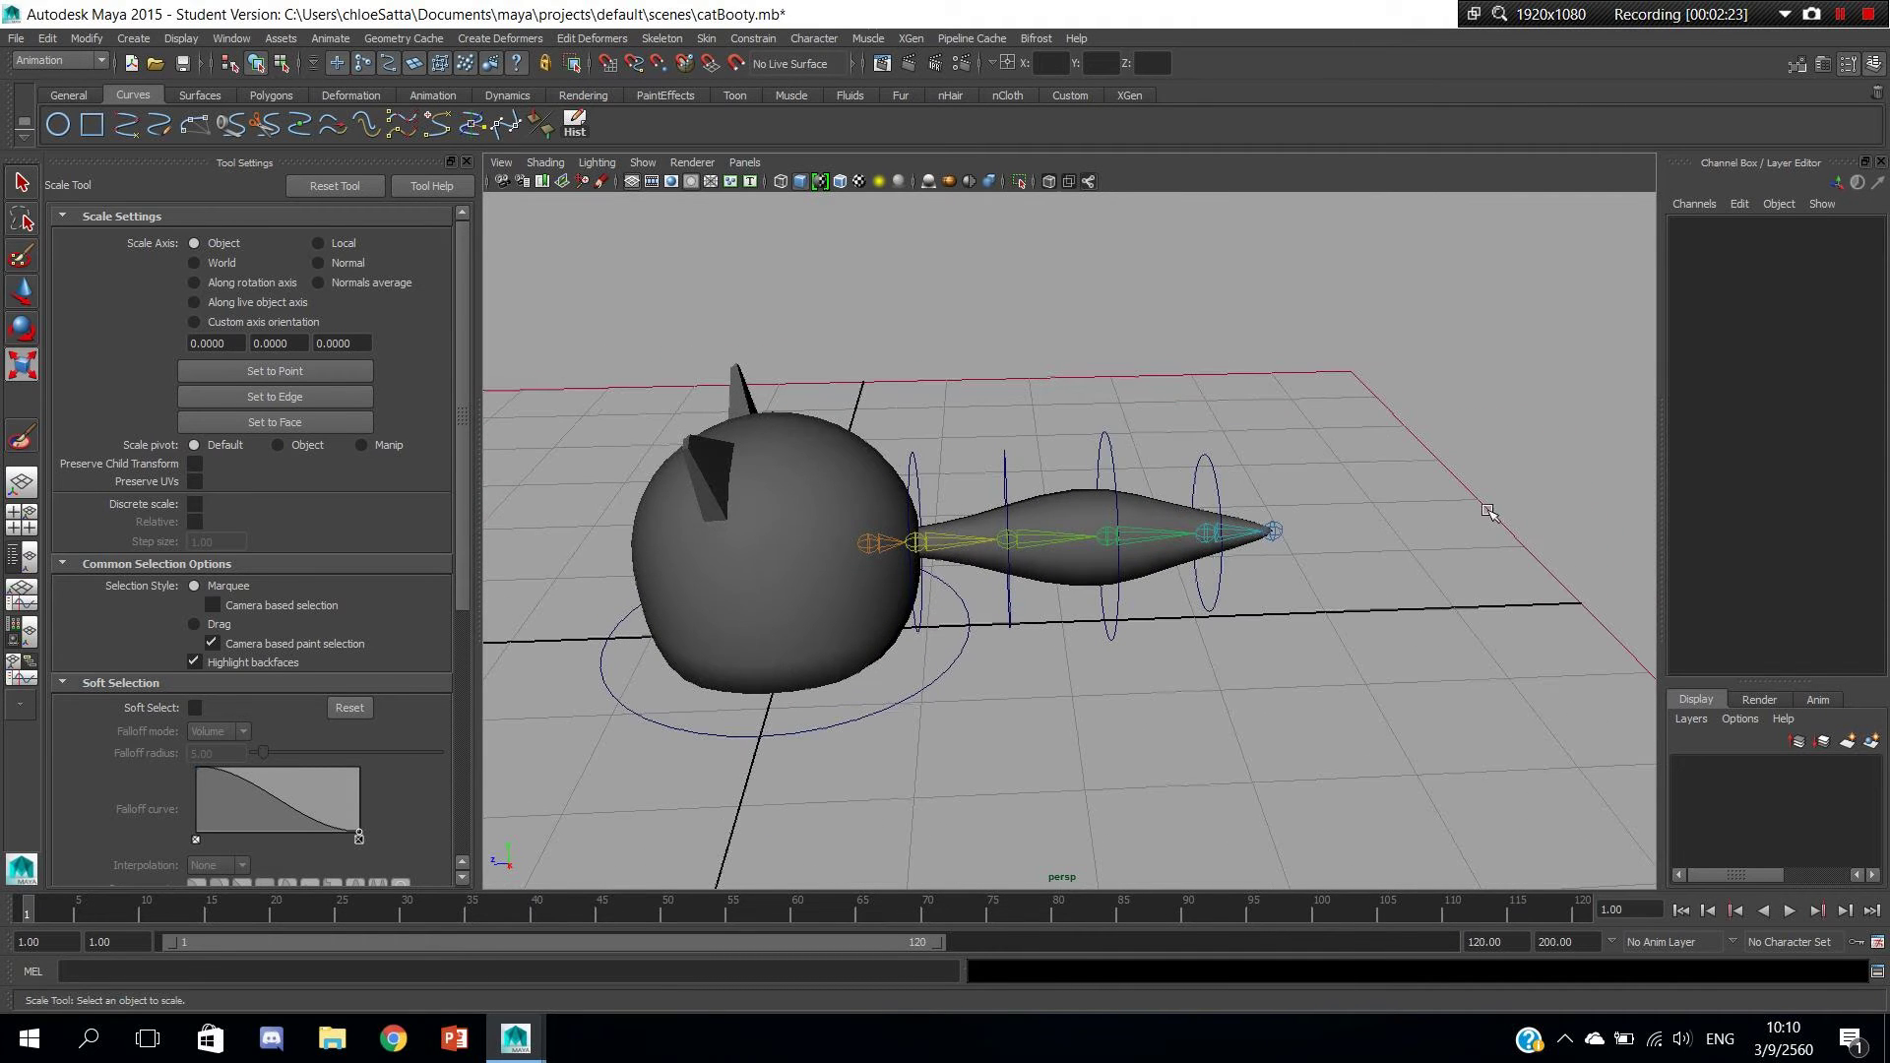
right_click_drag(965, 398, 1046, 423, "alt")
left_click_drag(857, 405, 1334, 444)
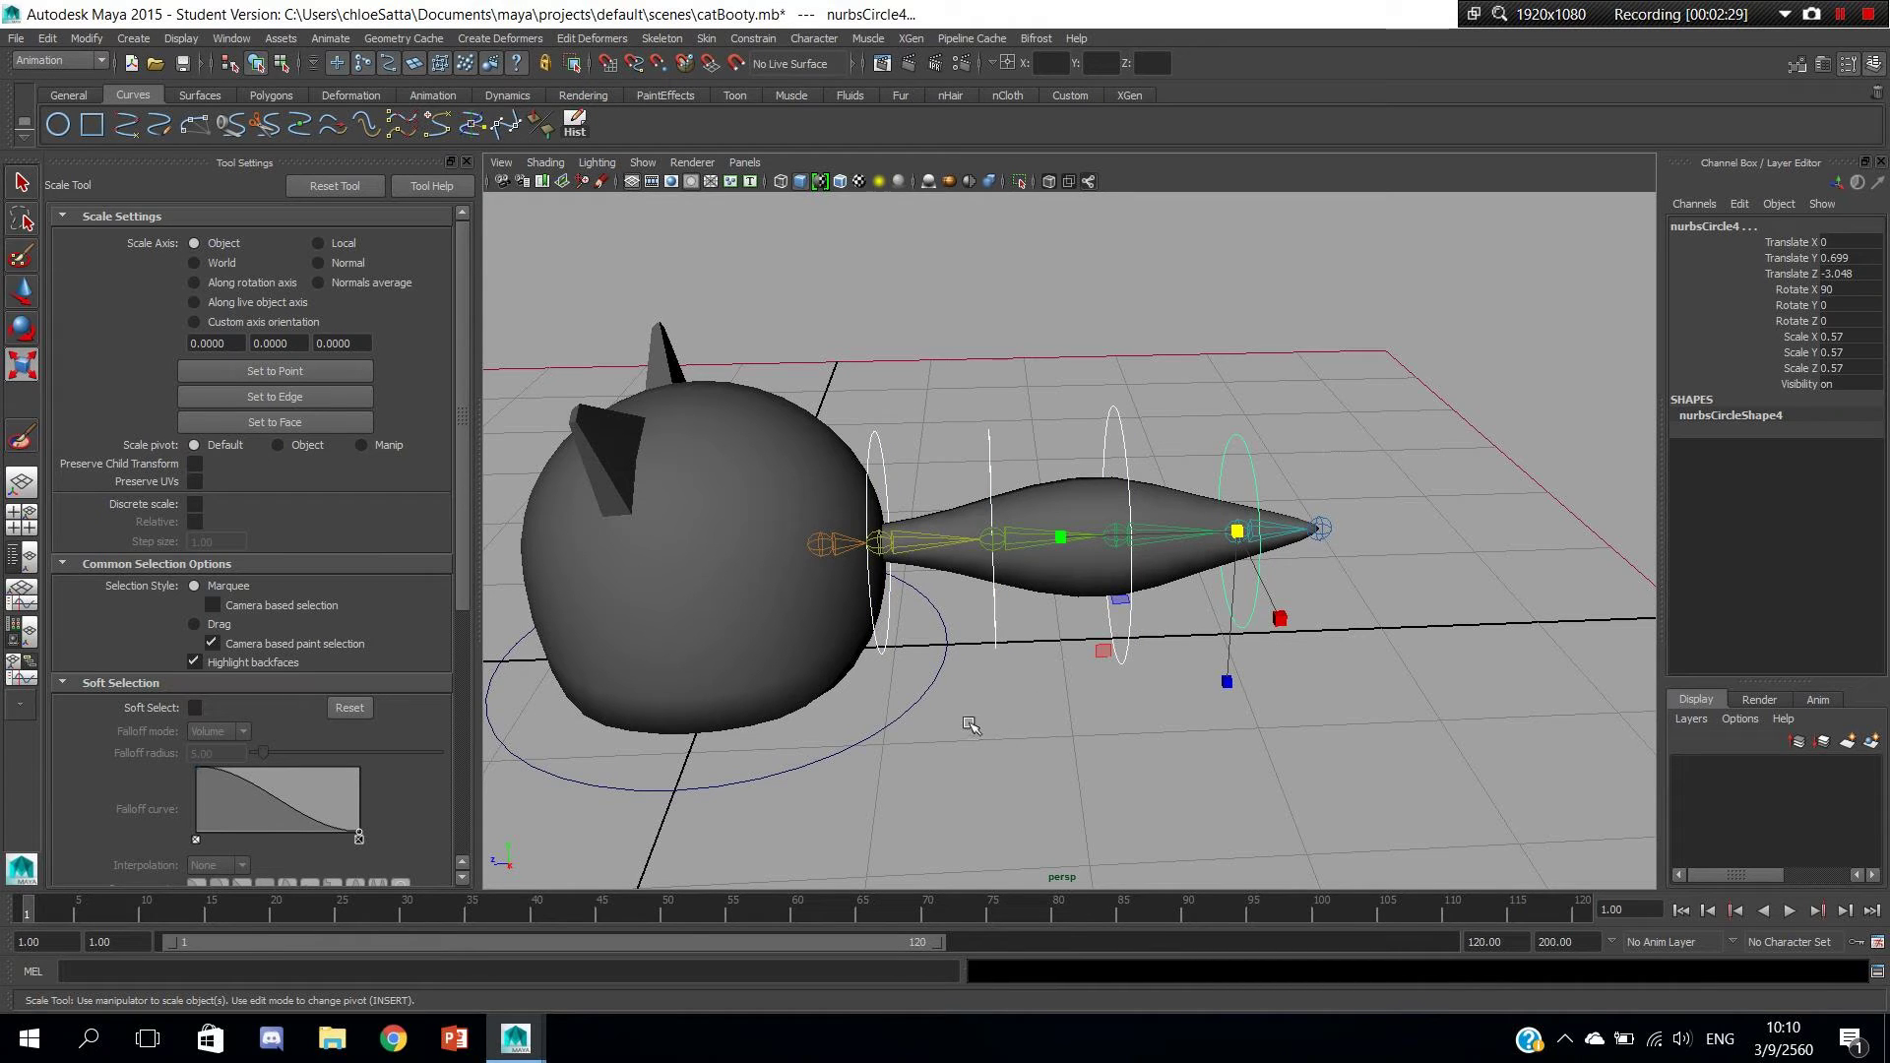
Freeze all transforms on the catWorld_ctrl ground circle.
left_click(916, 736)
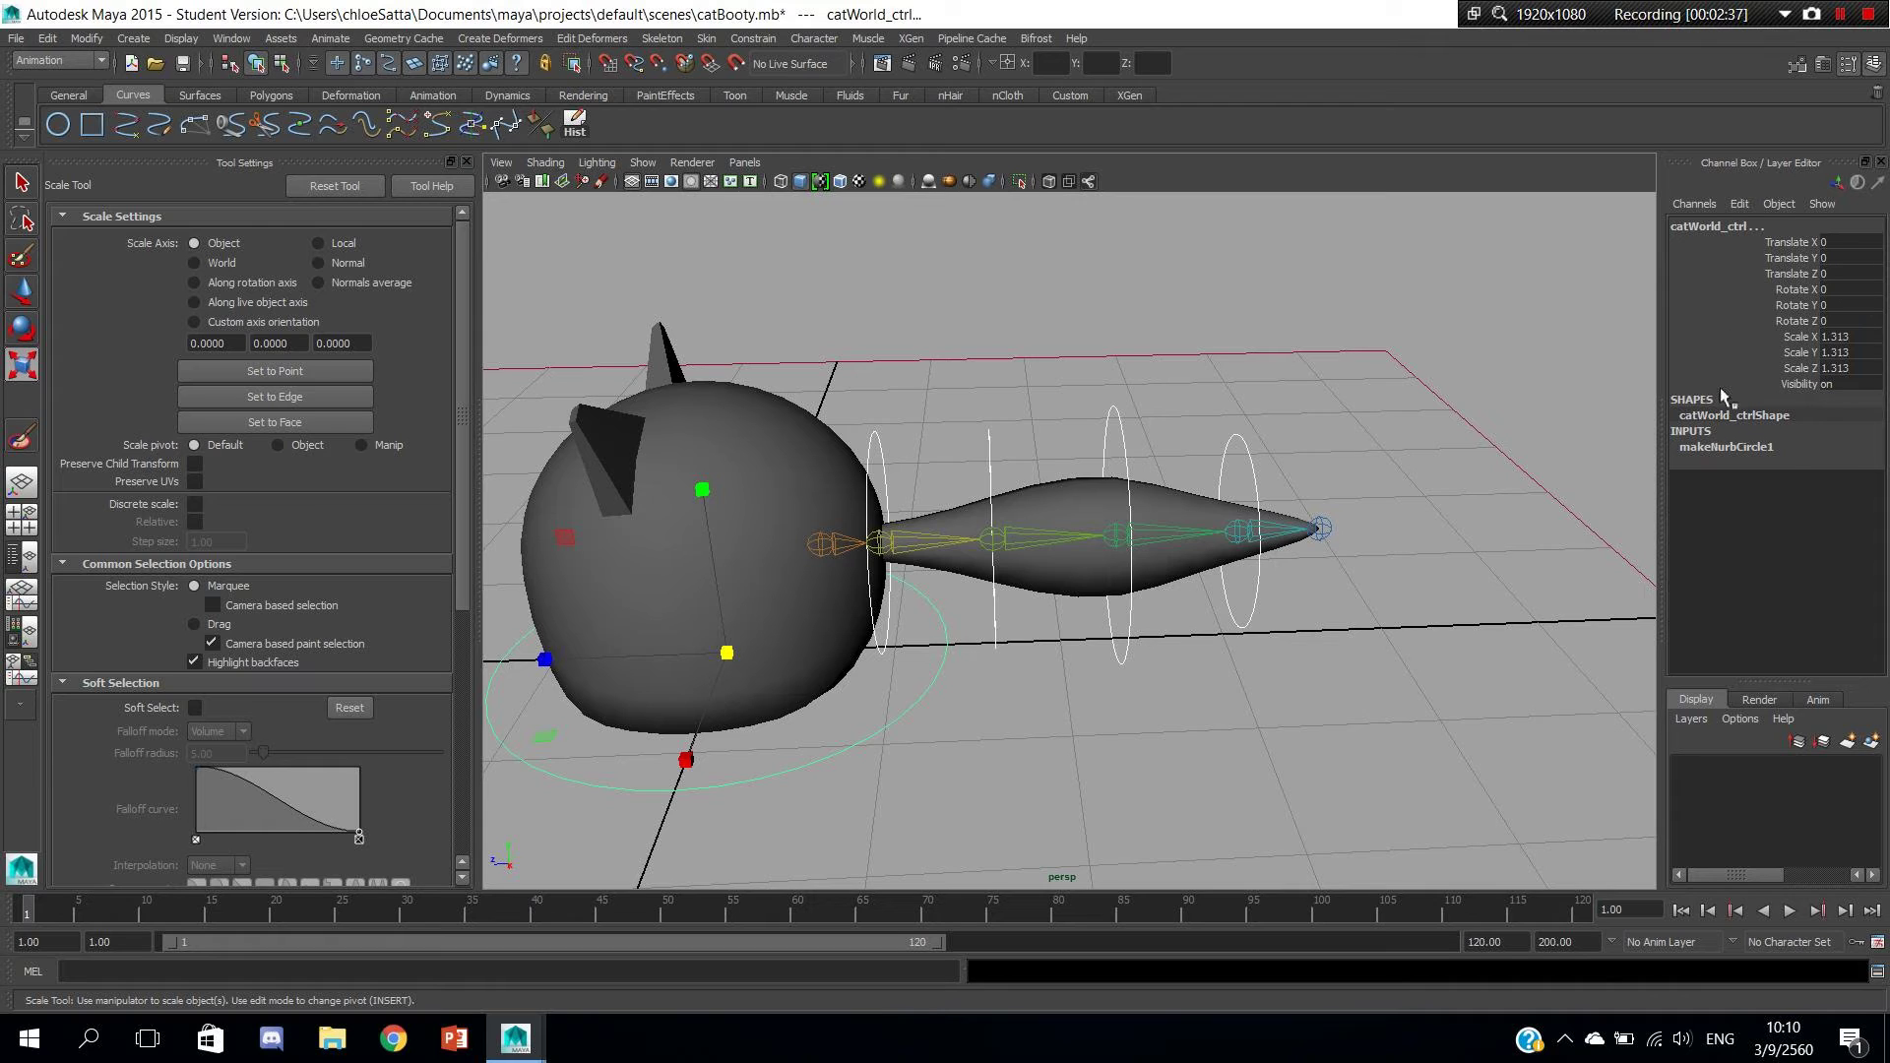
right_click(1778, 305)
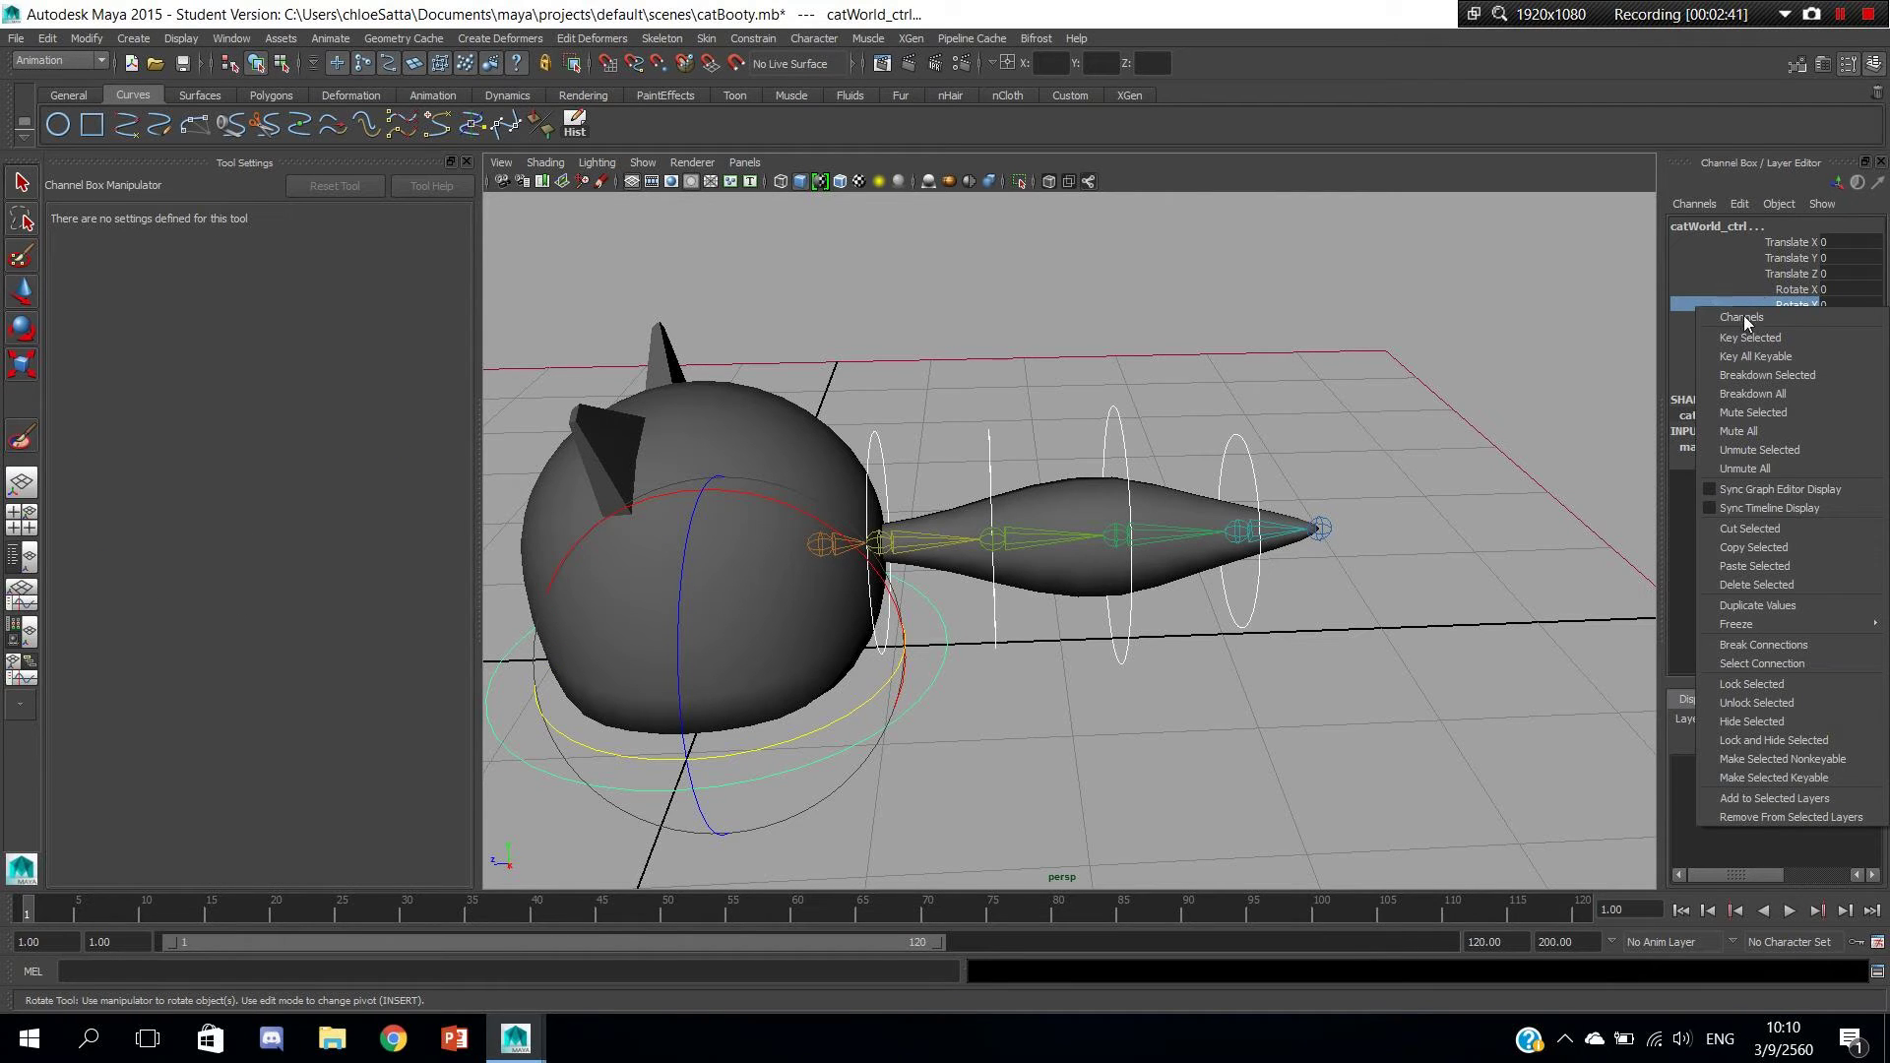
left_click(1725, 624)
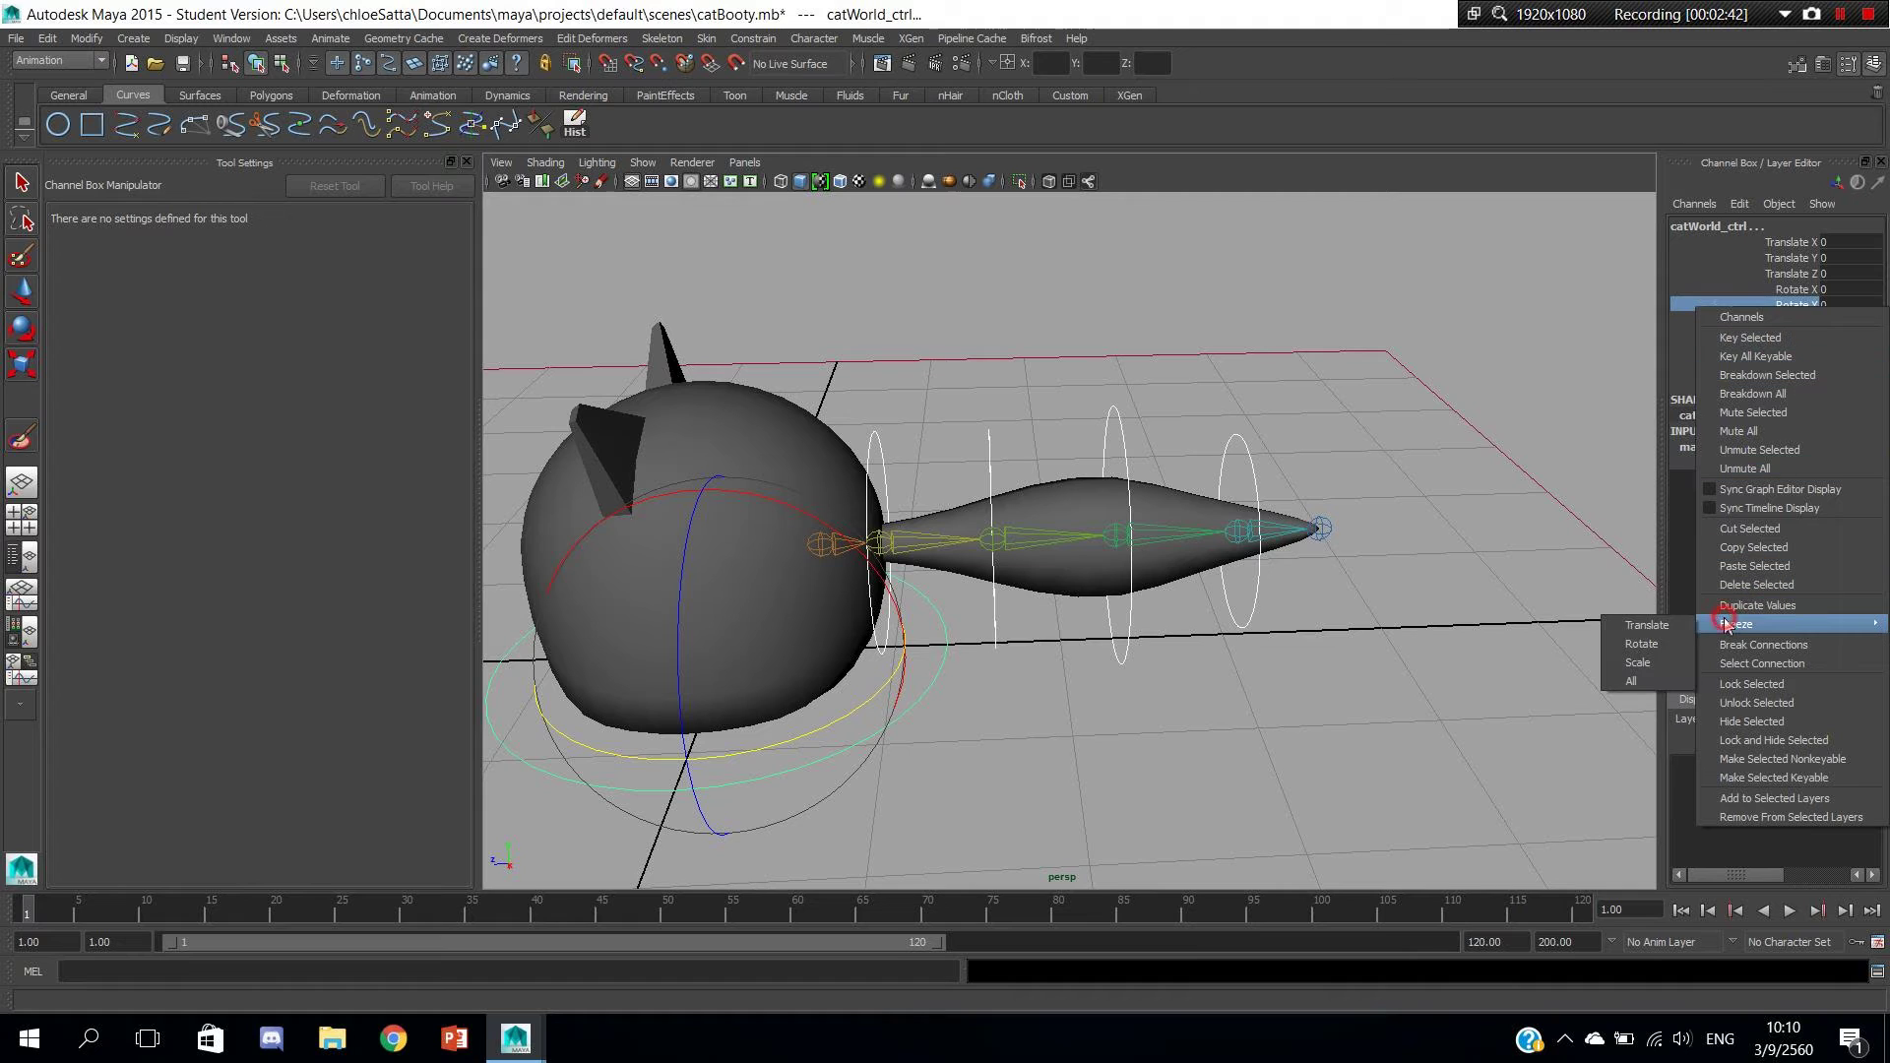
left_click(1643, 689)
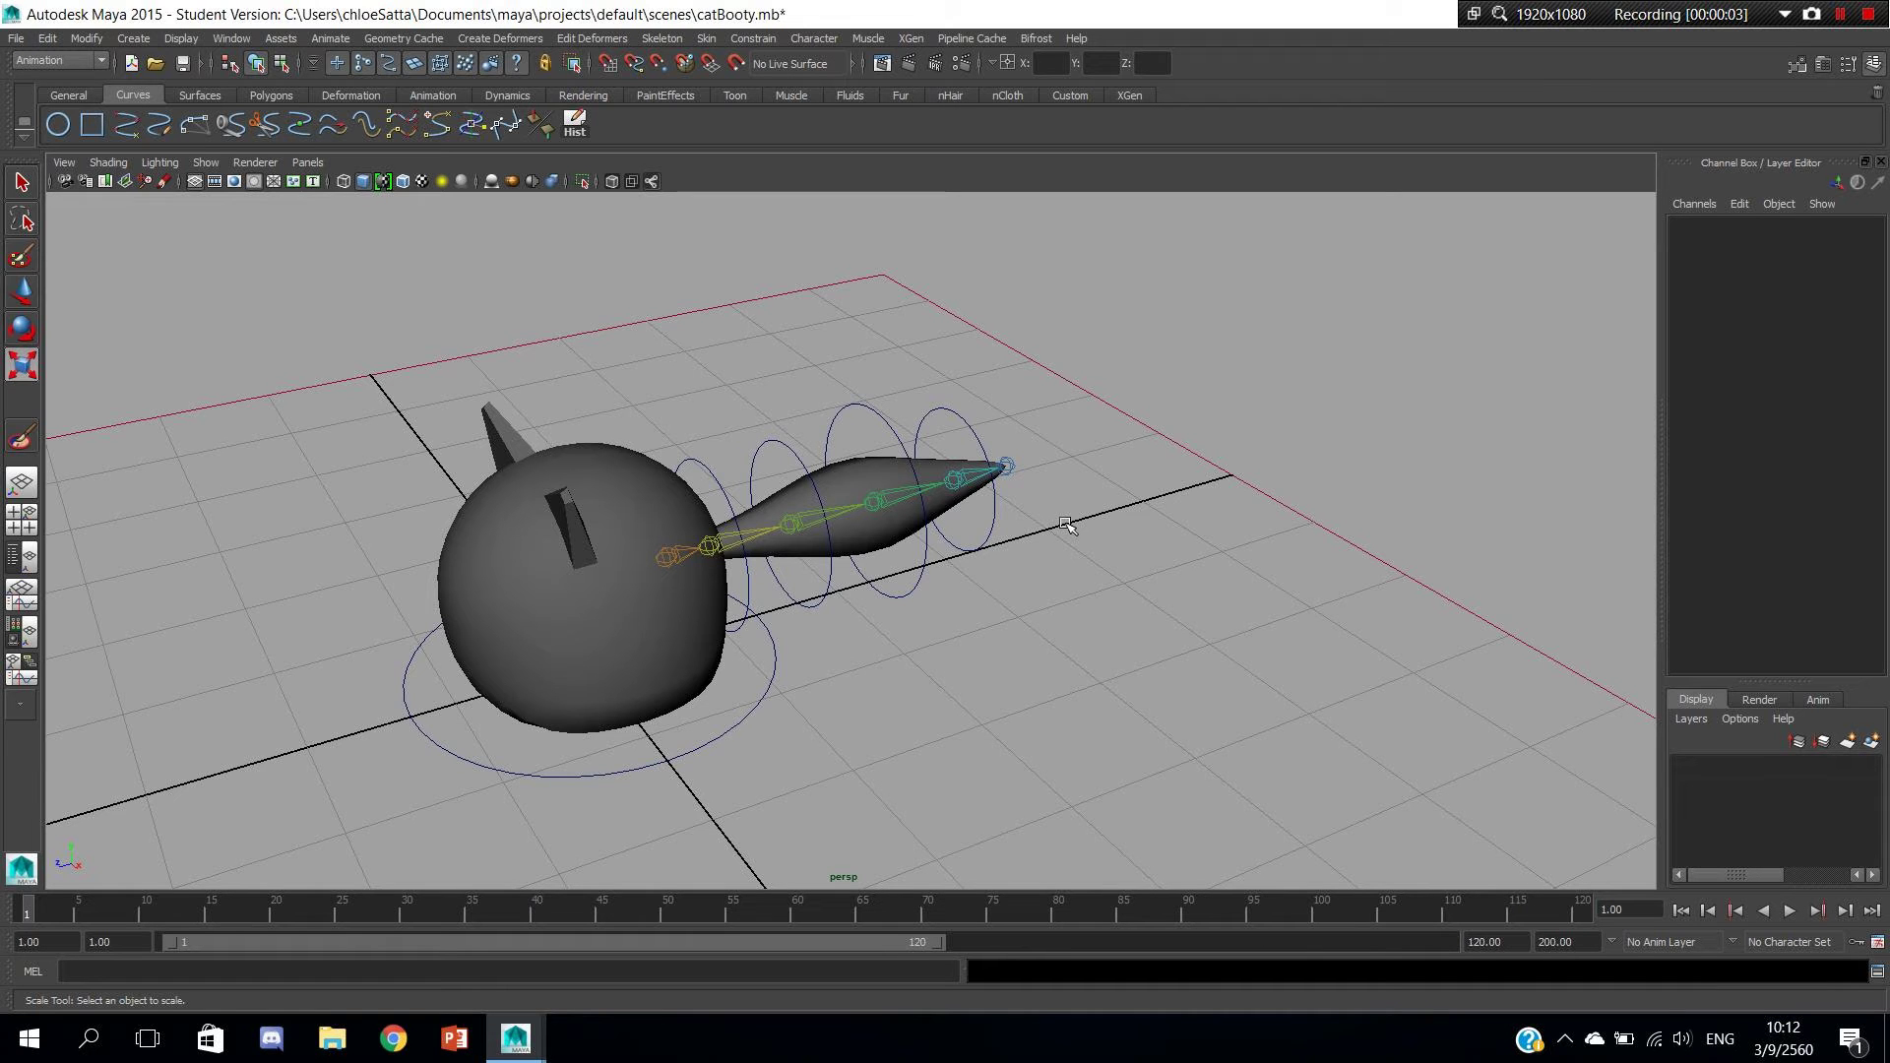
Select the tail-tip circle with the Rotate tool active.
mouse_move(1089, 512)
left_mouse_down("alt")
mouse_move(937, 662)
mouse_move(984, 705)
mouse_move(1000, 626)
left_mouse_up("alt")
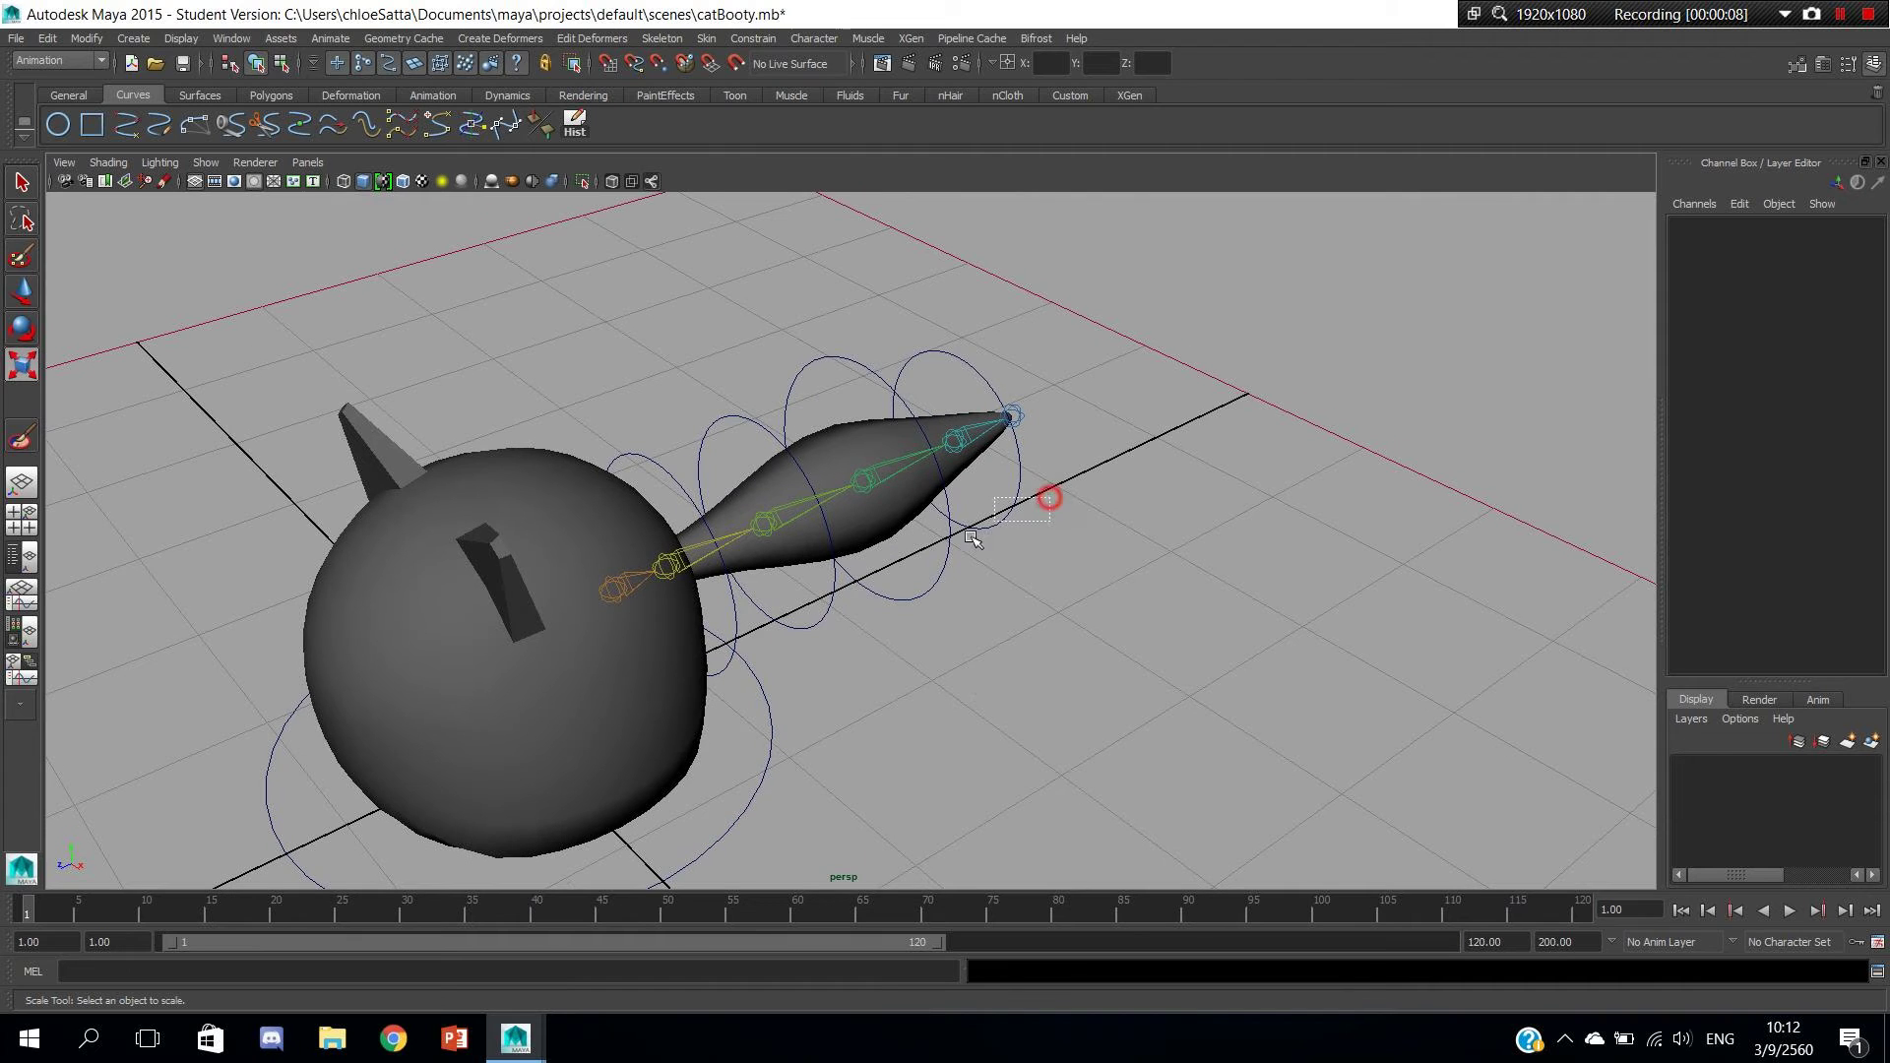
left_click(1047, 497)
key("e")
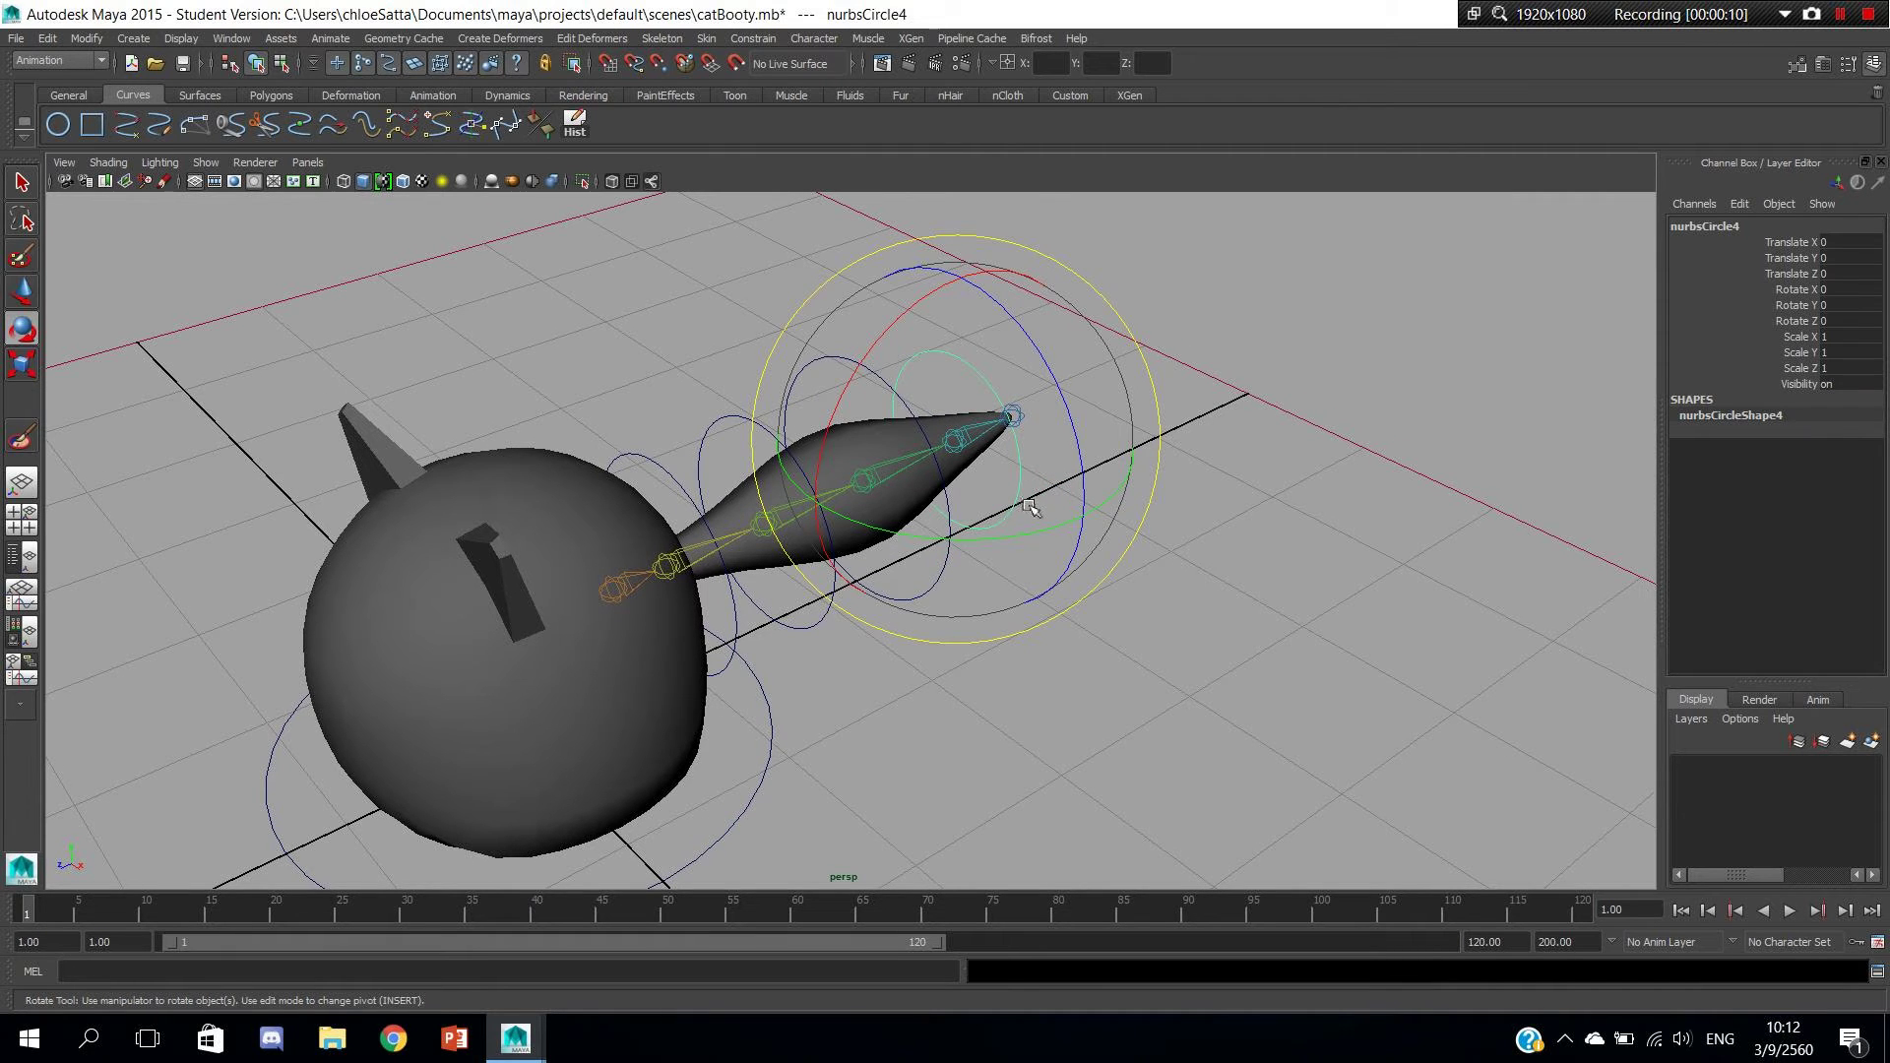
left_click_drag(1019, 497, 926, 607)
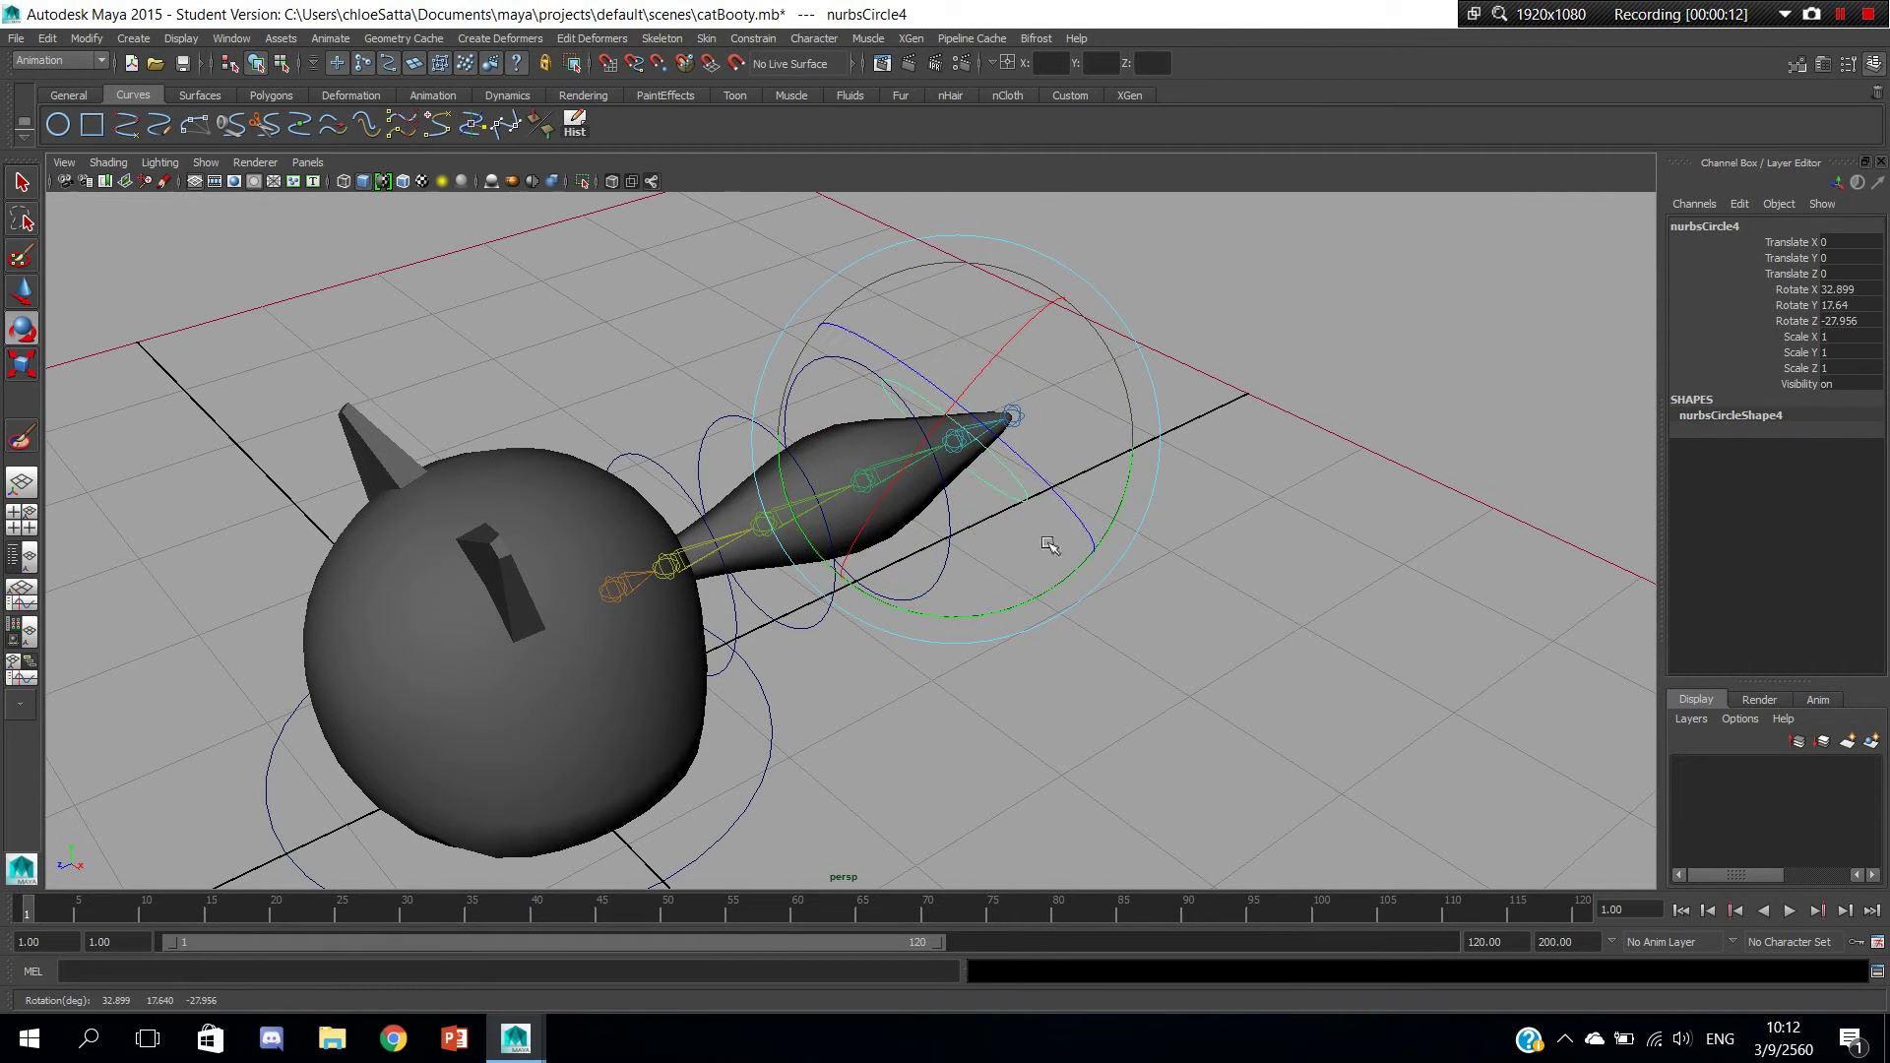
key("ctrl+z")
key("w")
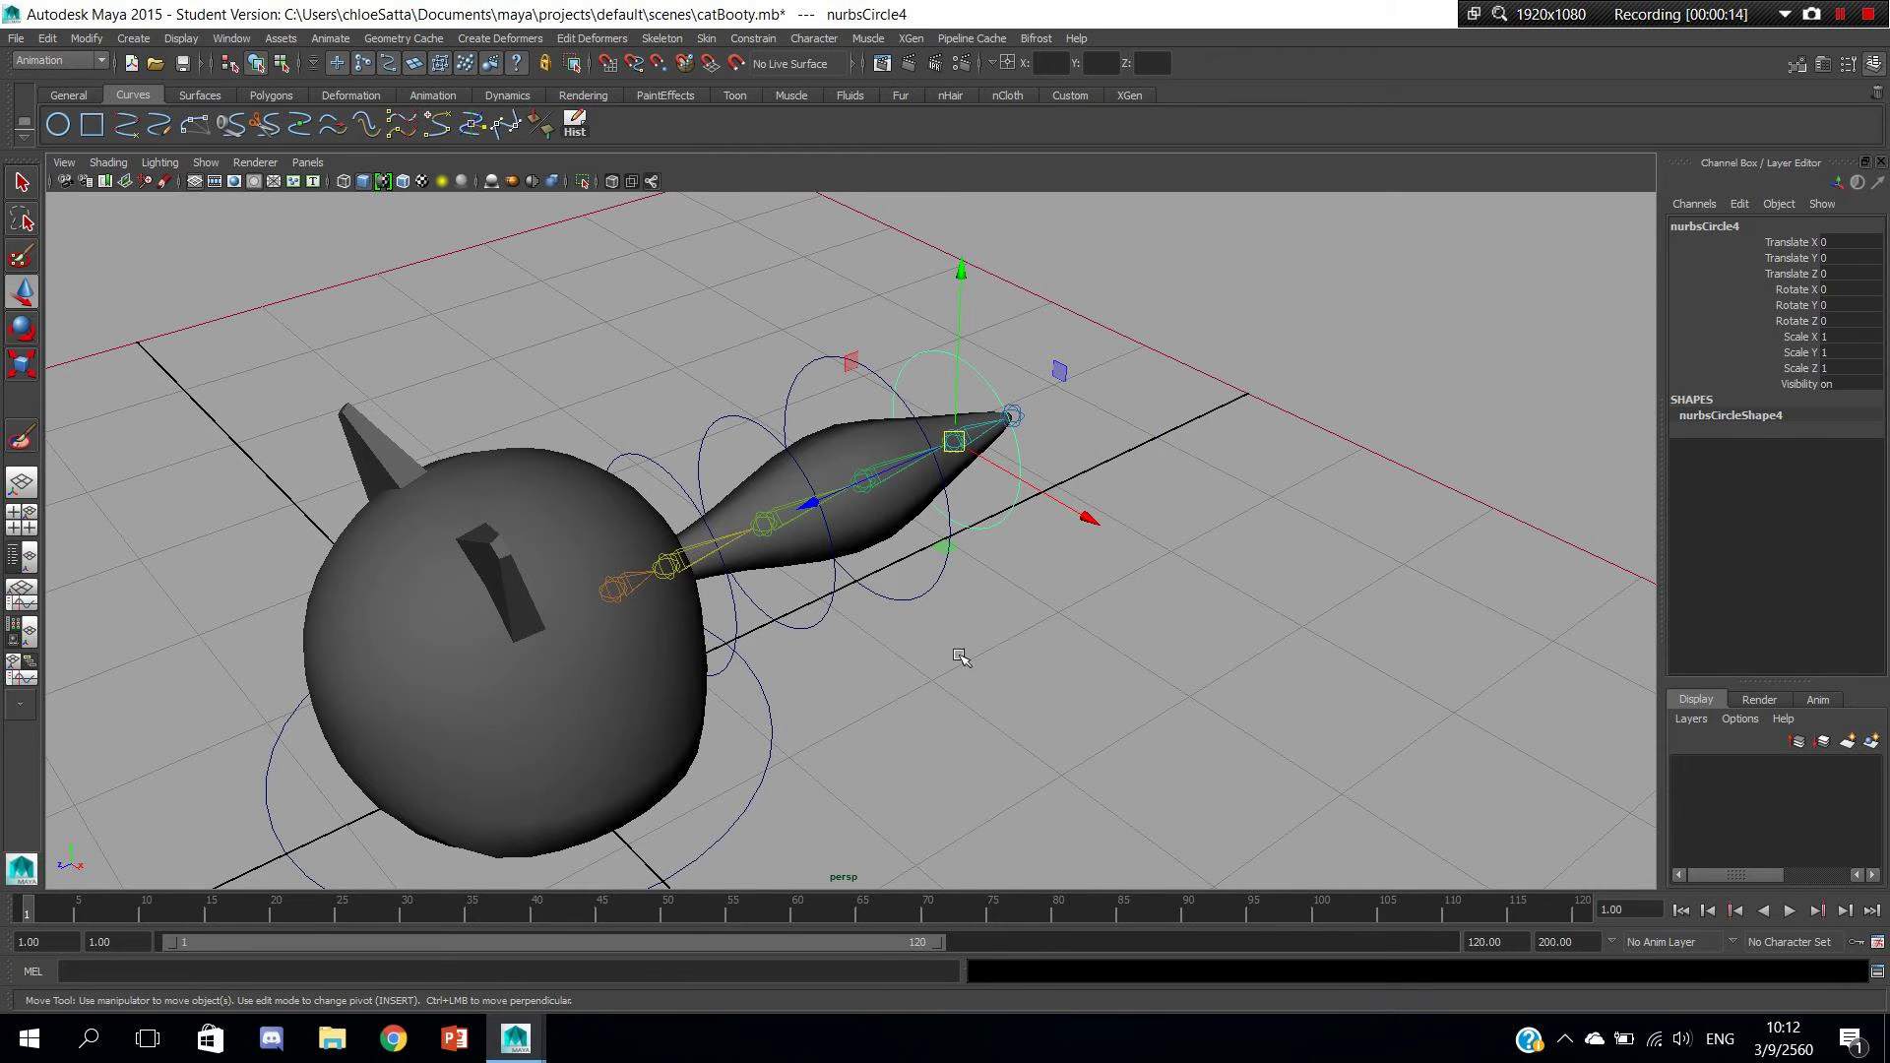
mouse_move(963, 655)
left_mouse_down("alt")
mouse_move(1090, 625)
mouse_move(1032, 656)
left_mouse_up("alt")
key("q")
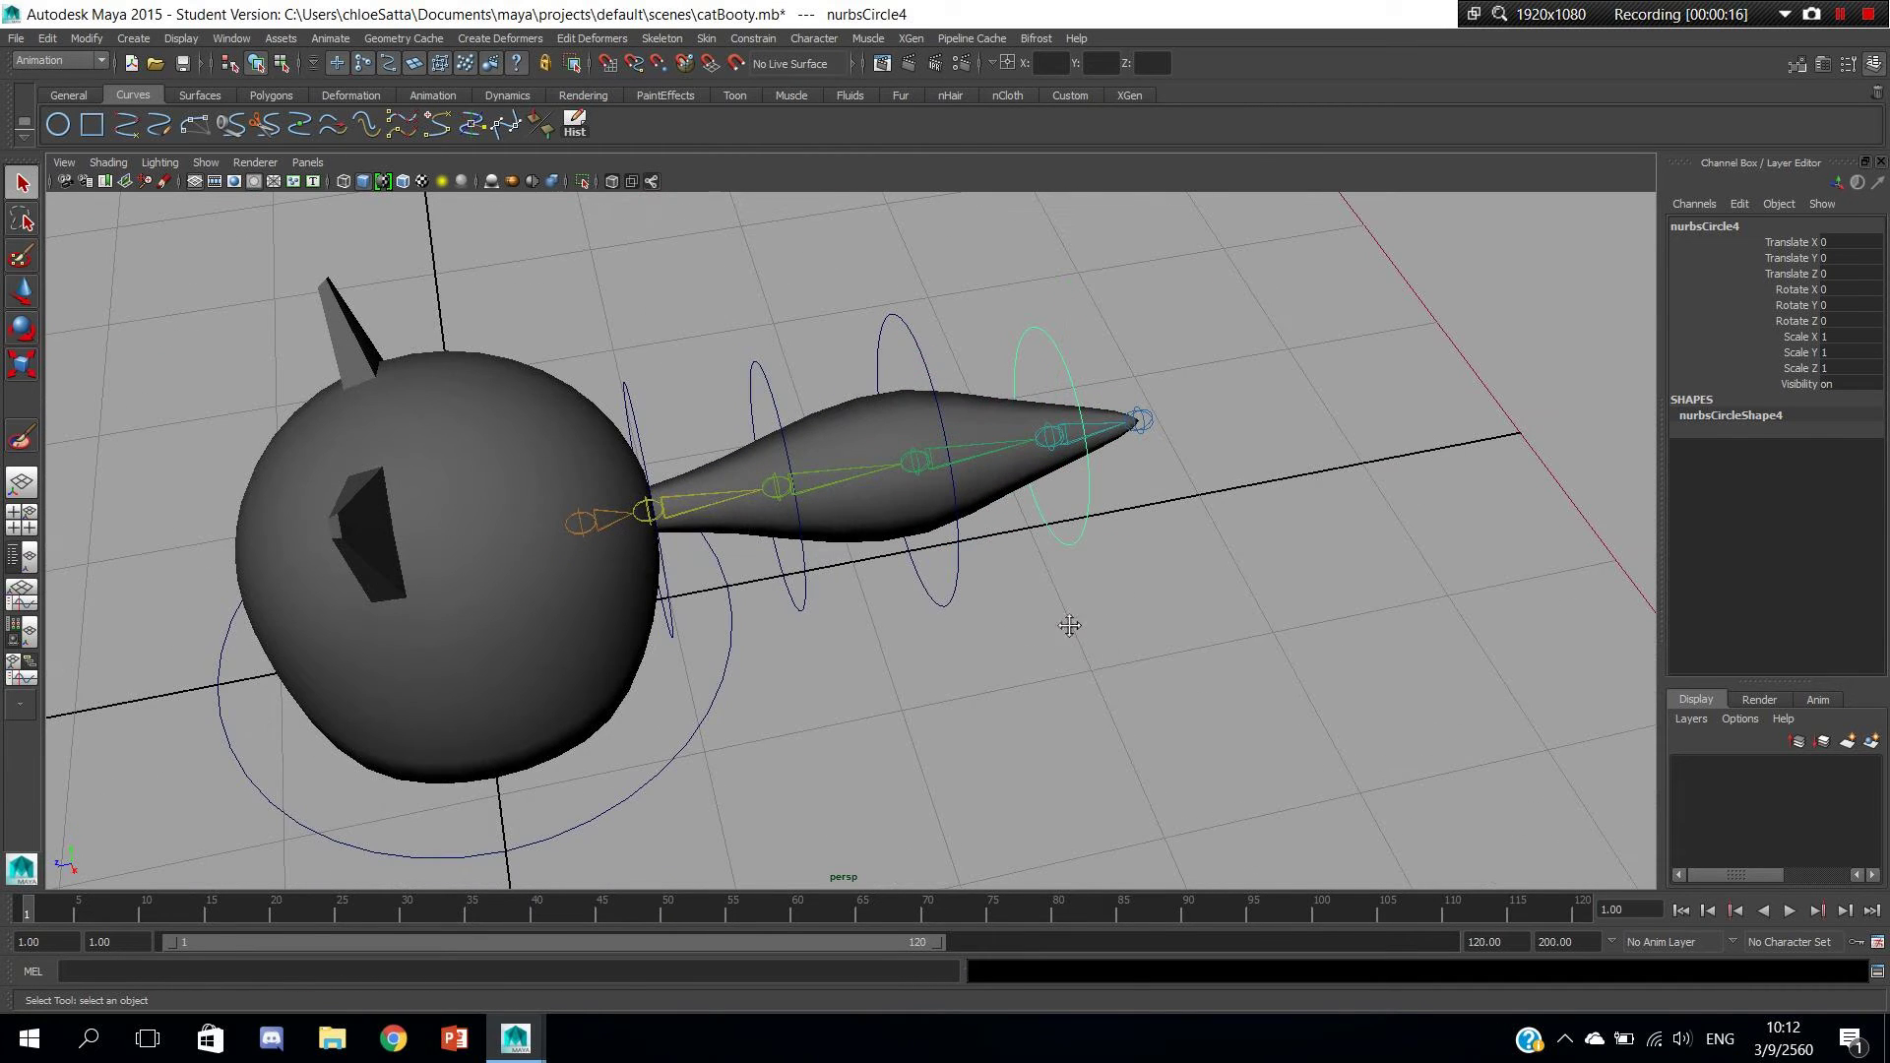
middle_click_drag(1069, 627, 1080, 670, "alt")
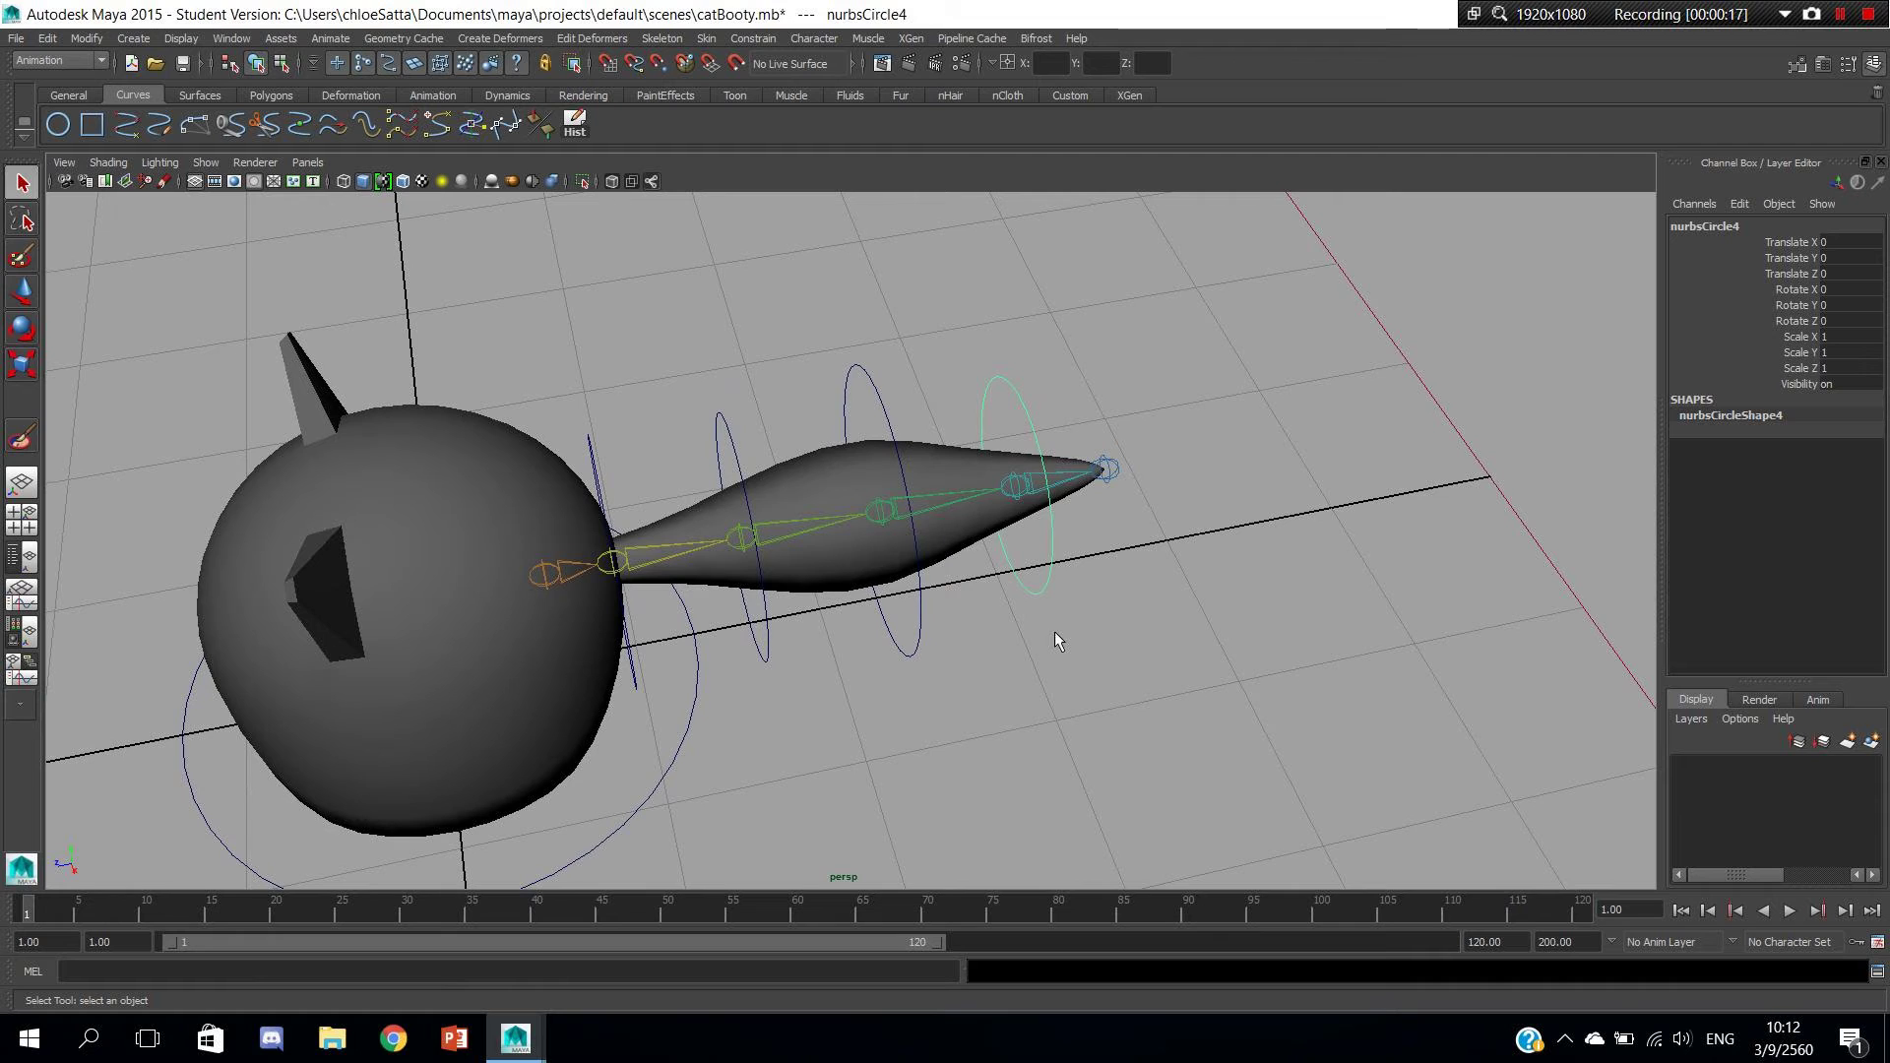
left_click_drag(989, 714, 939, 716, "alt")
middle_click_drag(939, 715, 1054, 719, "alt")
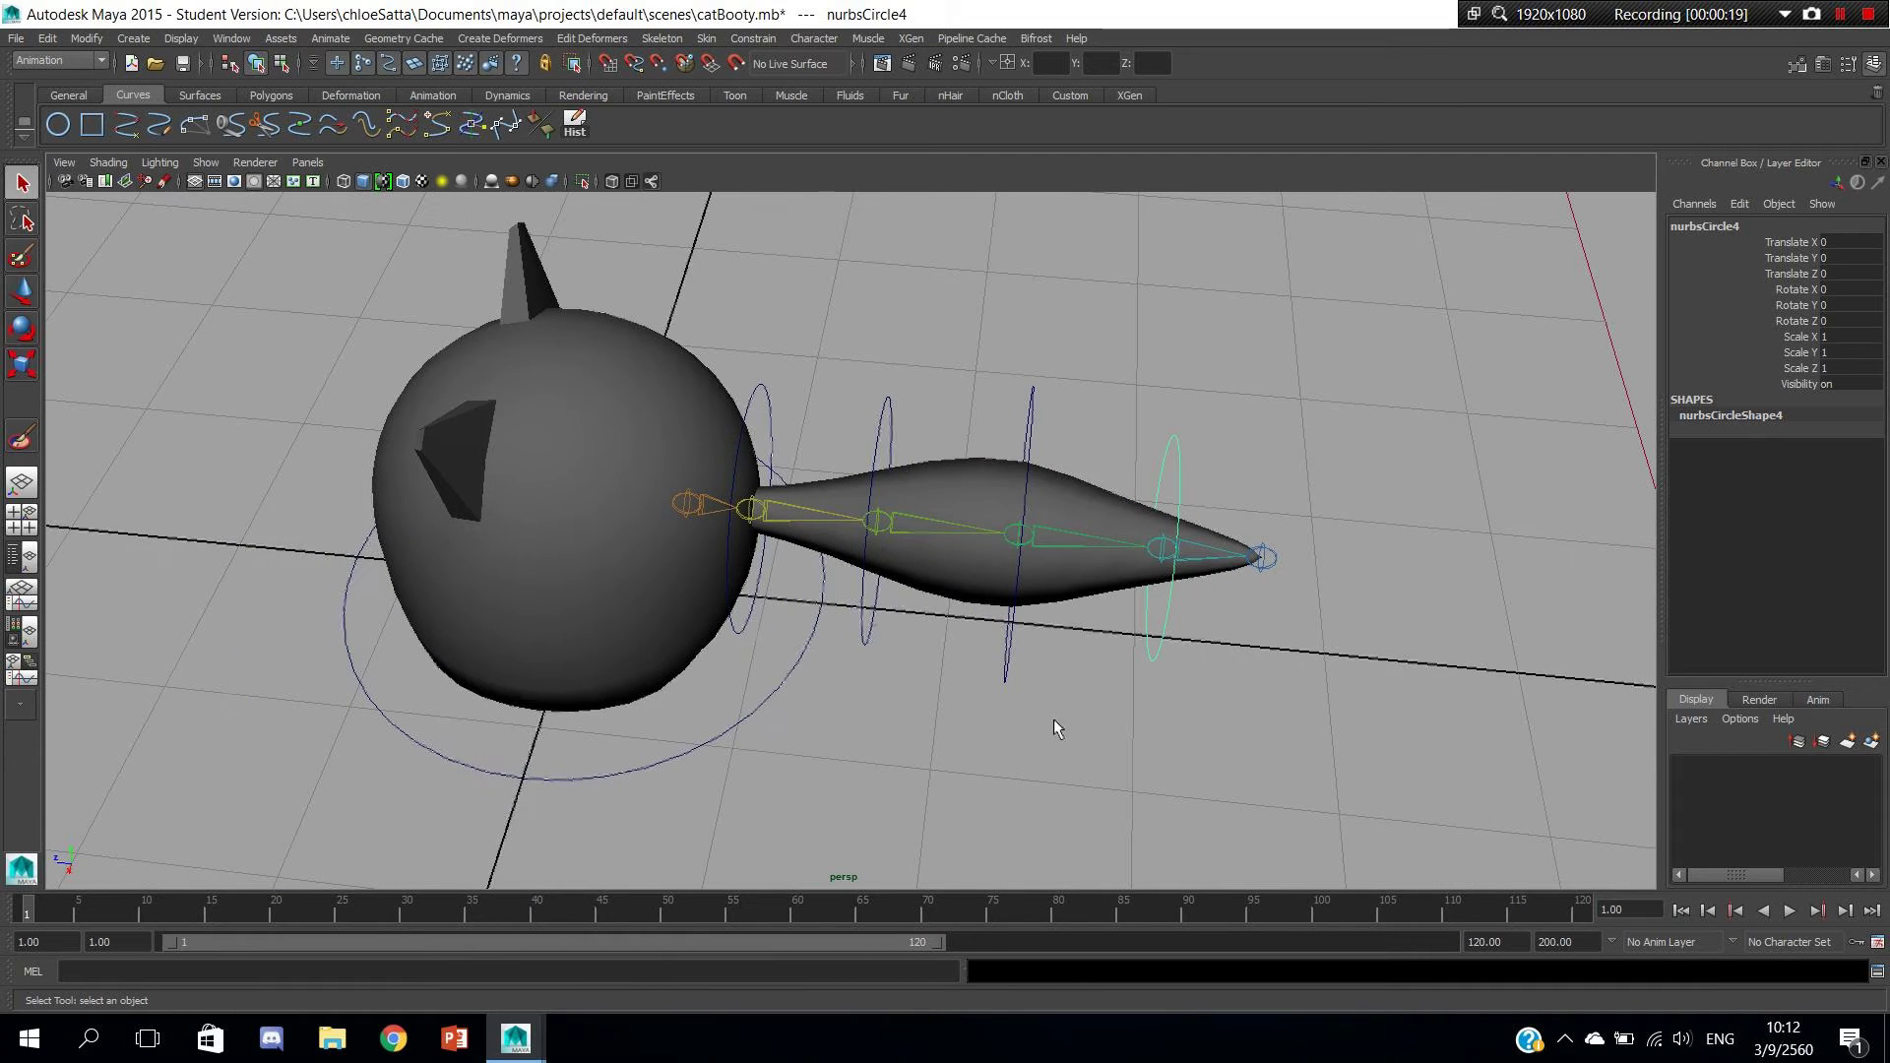
left_click(753, 658)
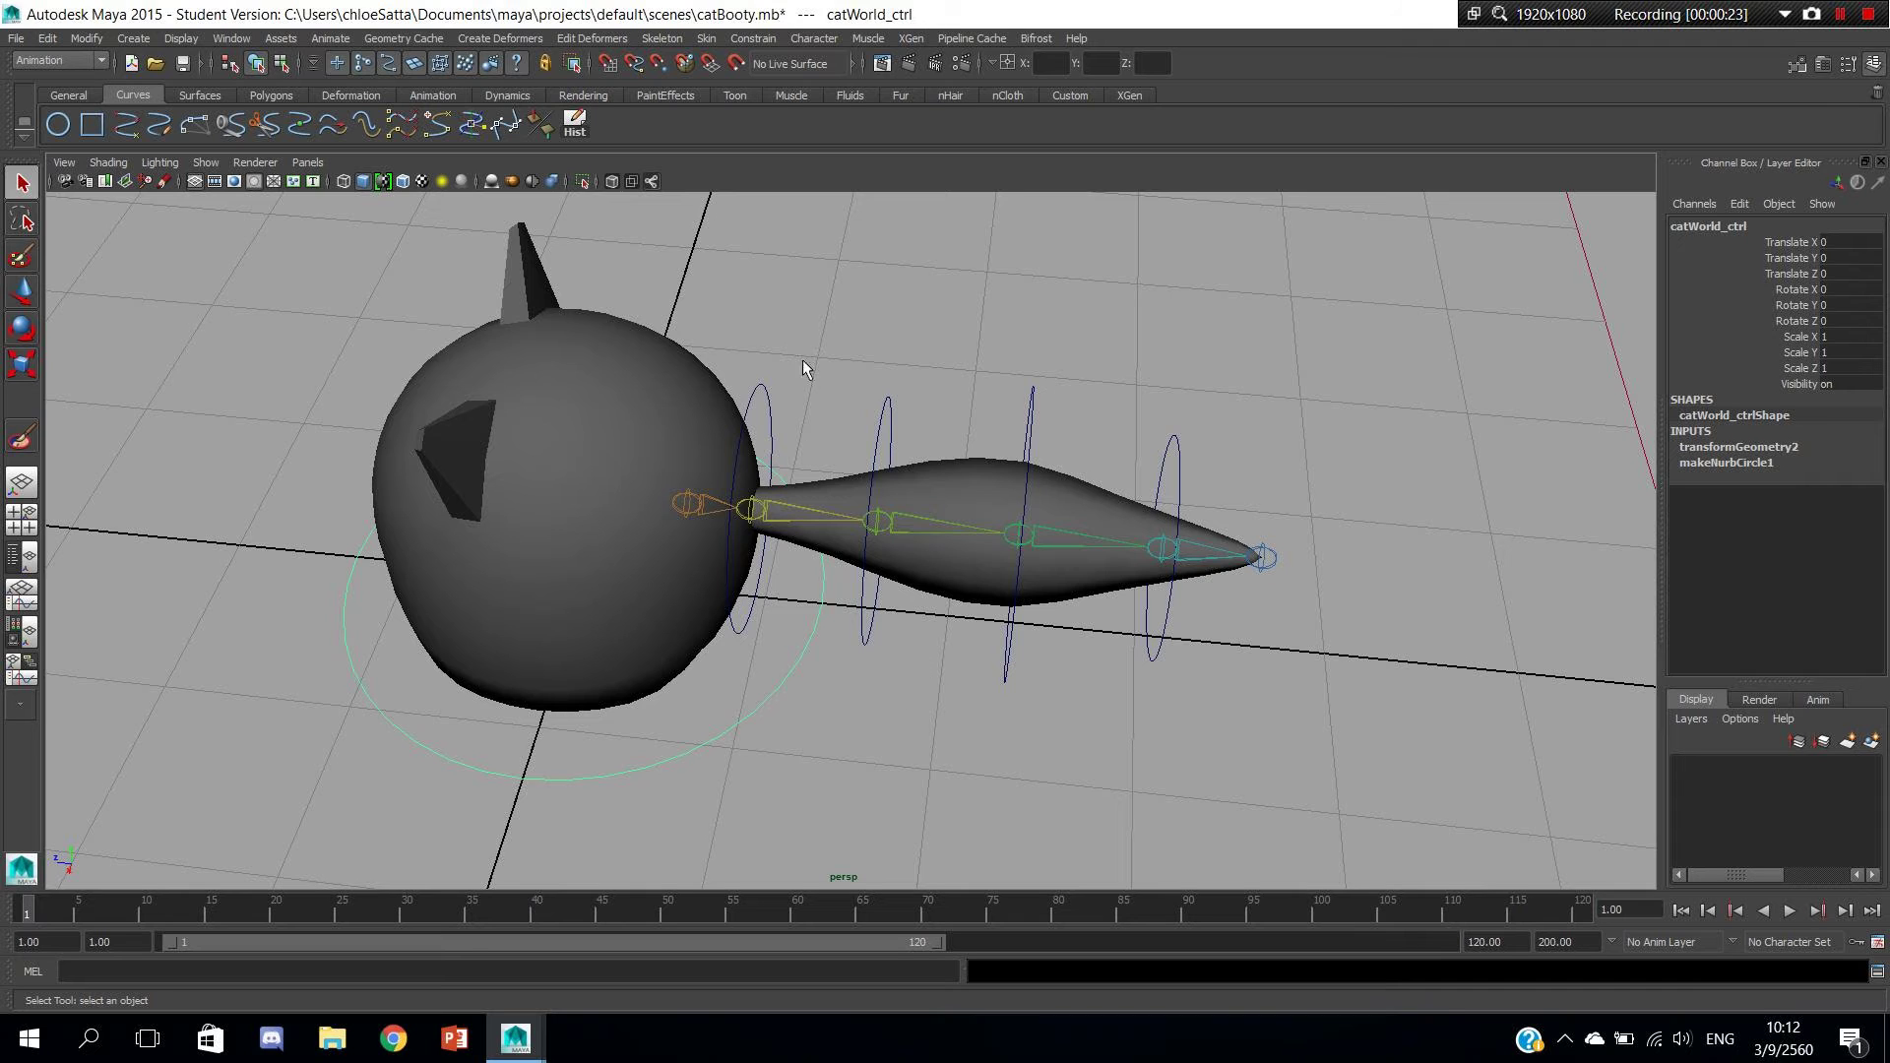
mouse_move(861, 432)
left_mouse_down("alt")
mouse_move(764, 384)
mouse_move(775, 430)
left_mouse_up("alt")
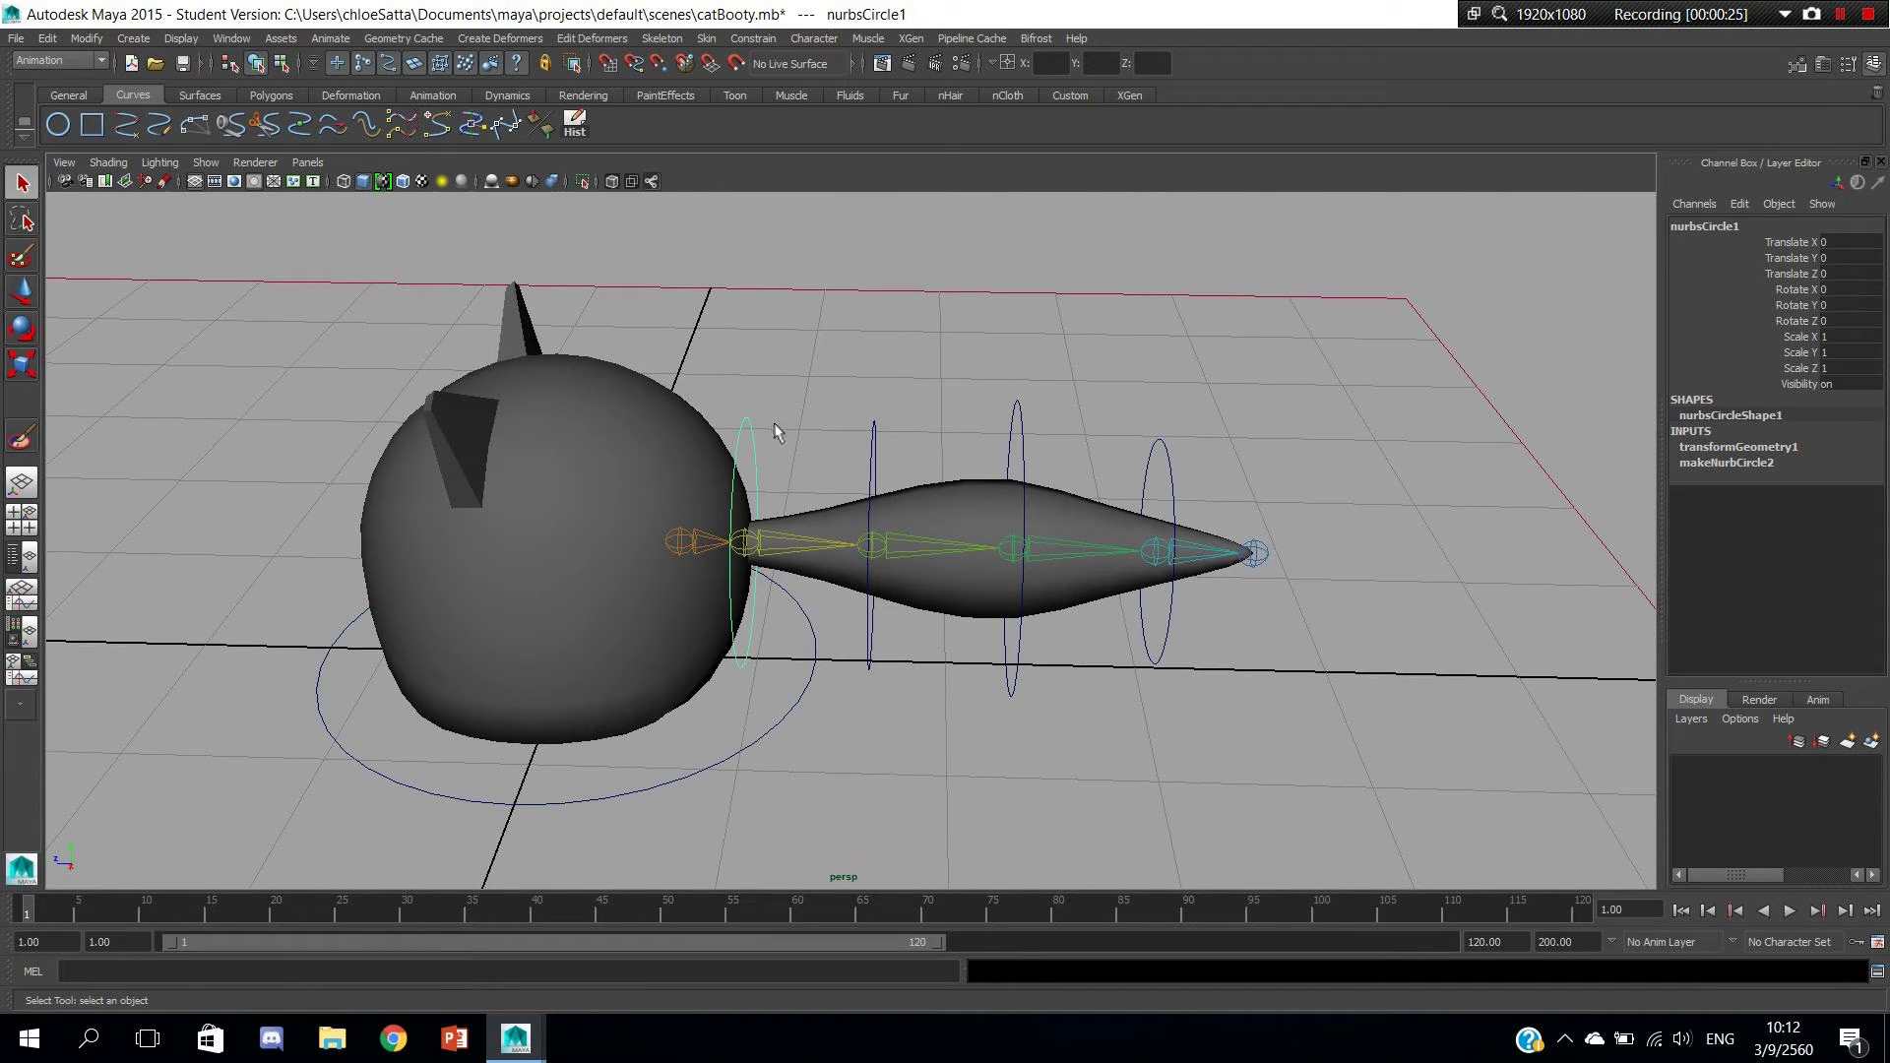
Rename the first two tail circles tail1_ctrl and tail2_ctrl.
double_click(1733, 226)
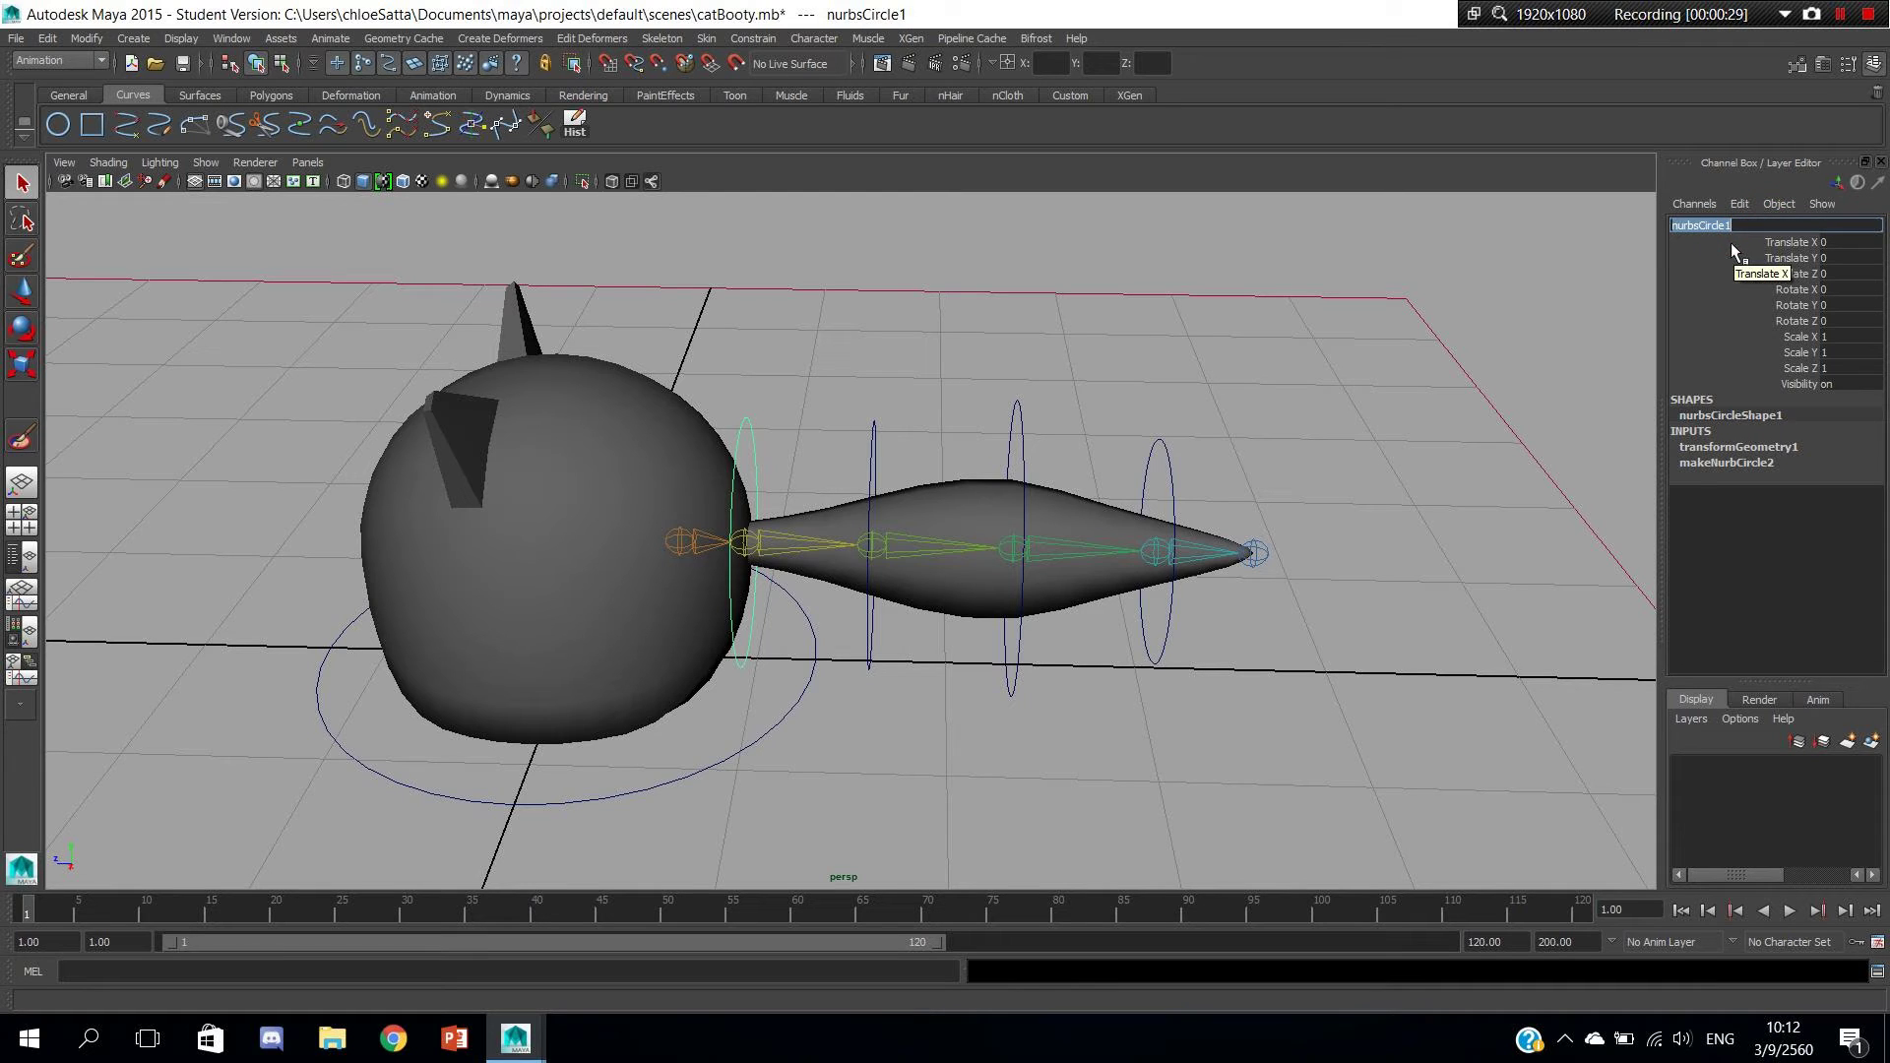
type("tail1_ct")
type("rl")
key("Return")
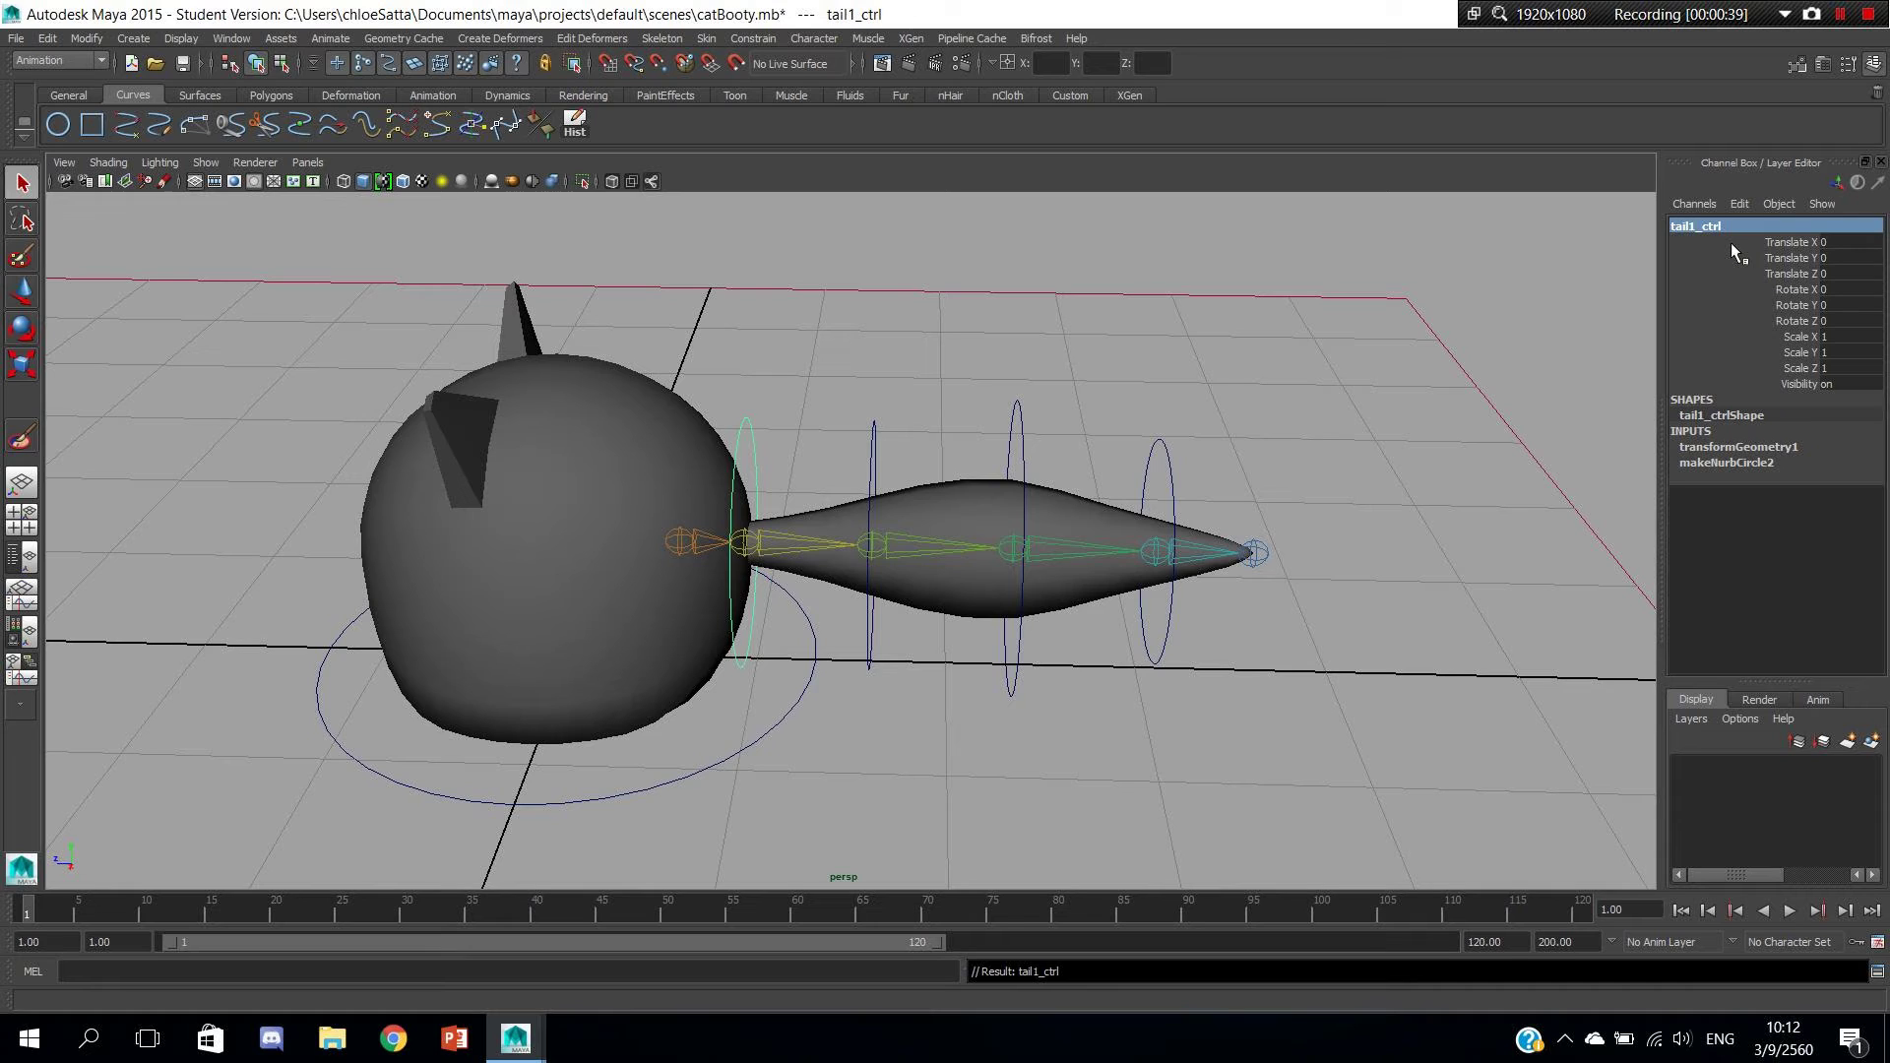
left_click(854, 420)
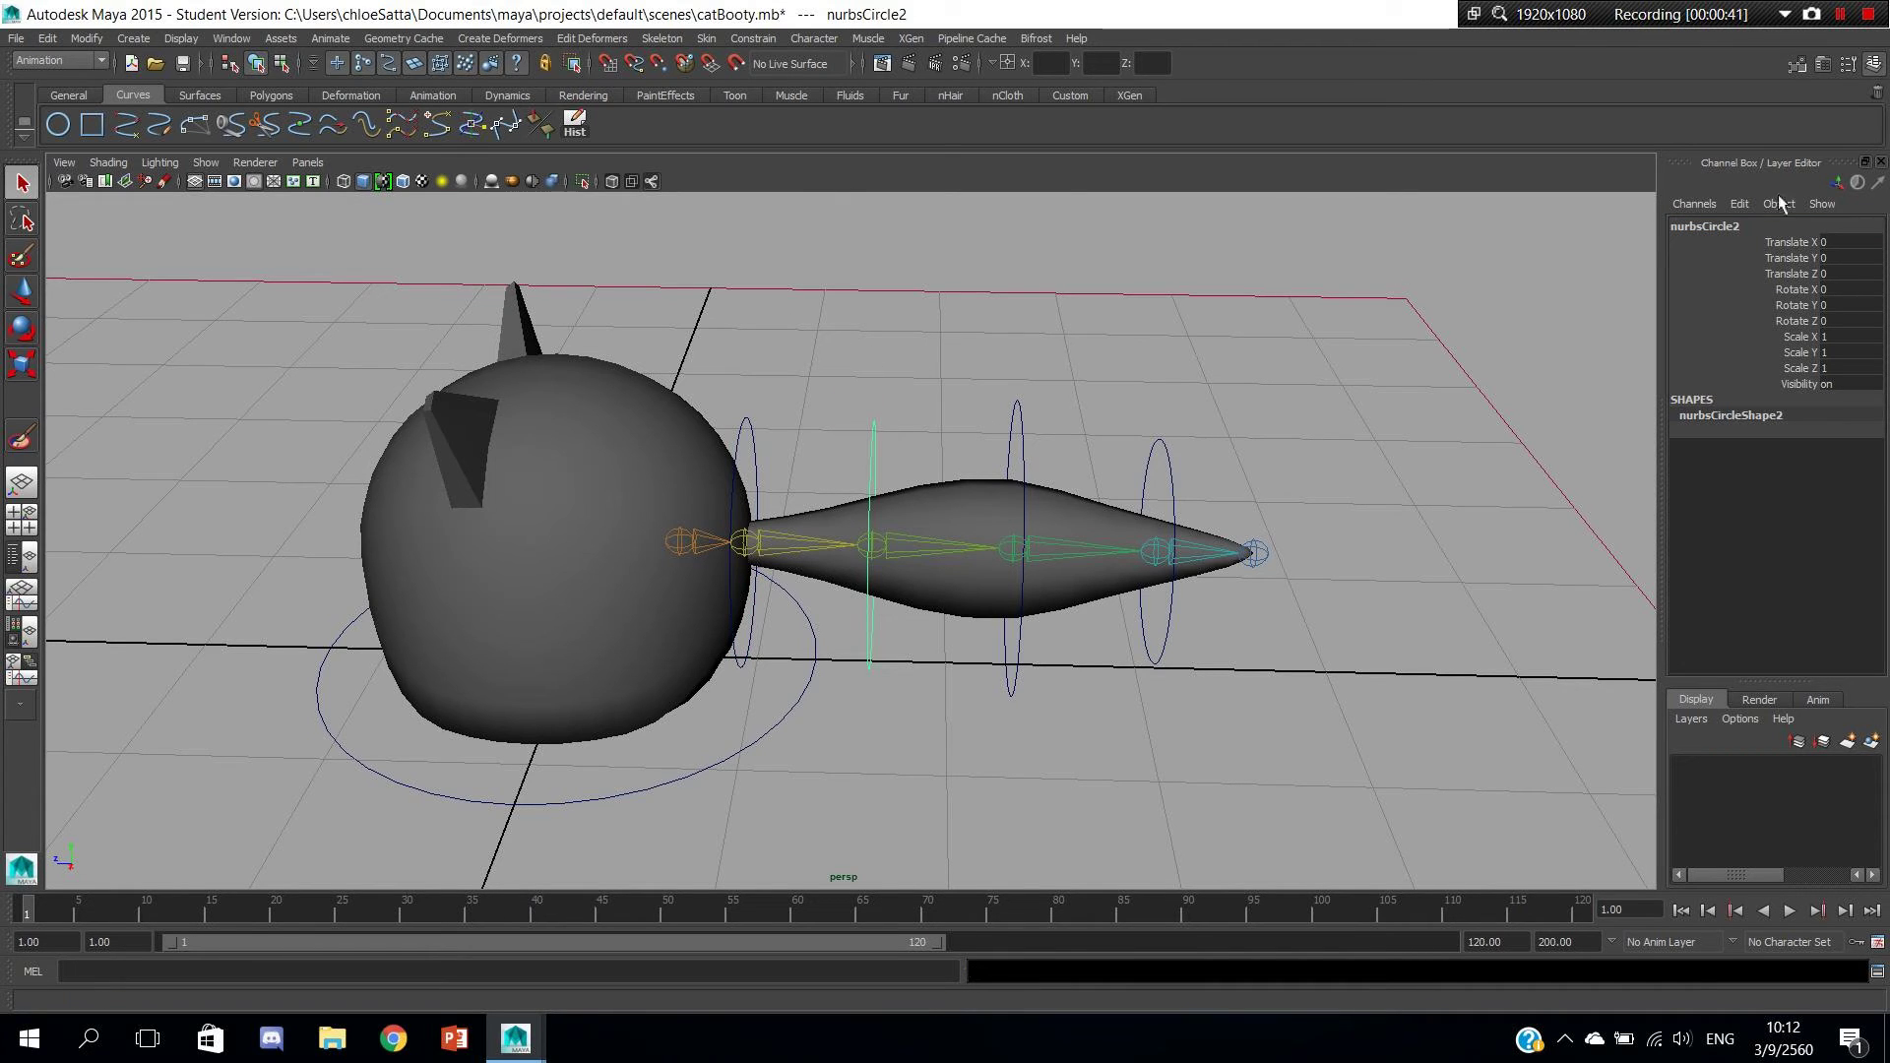
double_click(1769, 229)
type("tai")
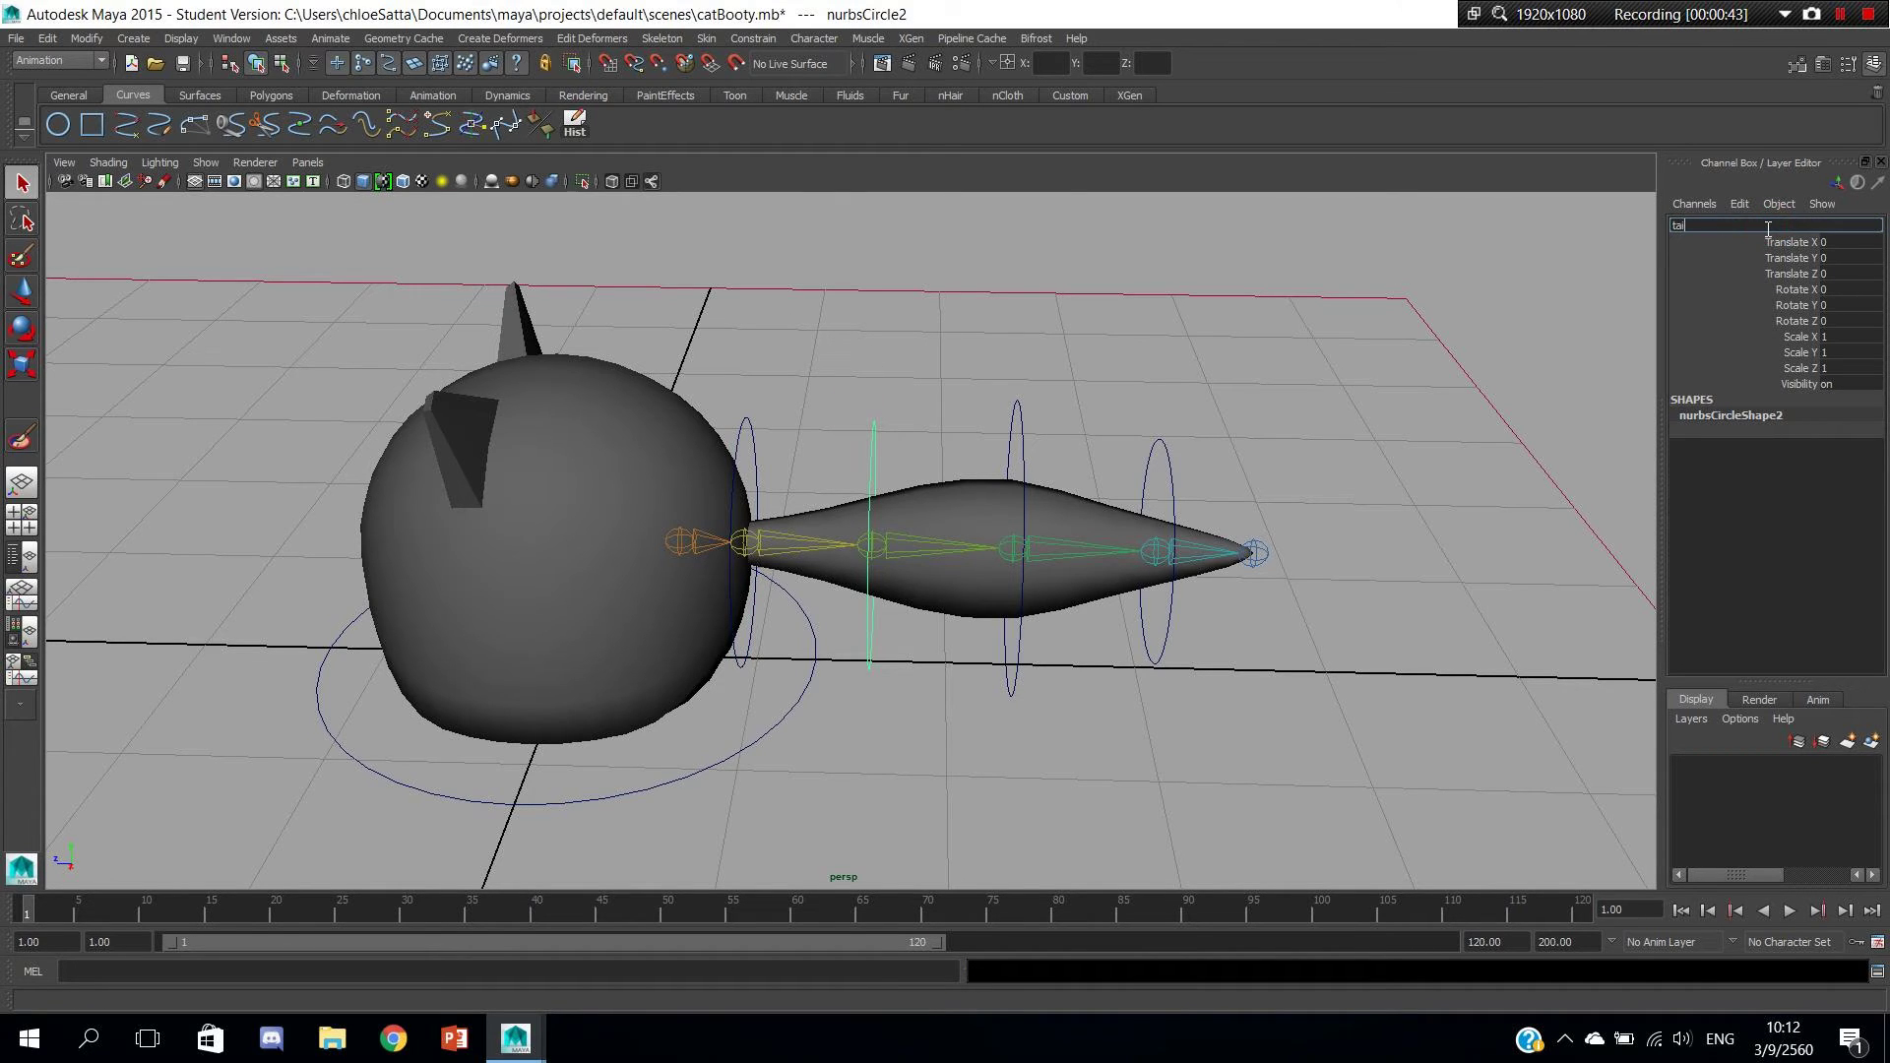
type("l2_ctrl")
key("Return")
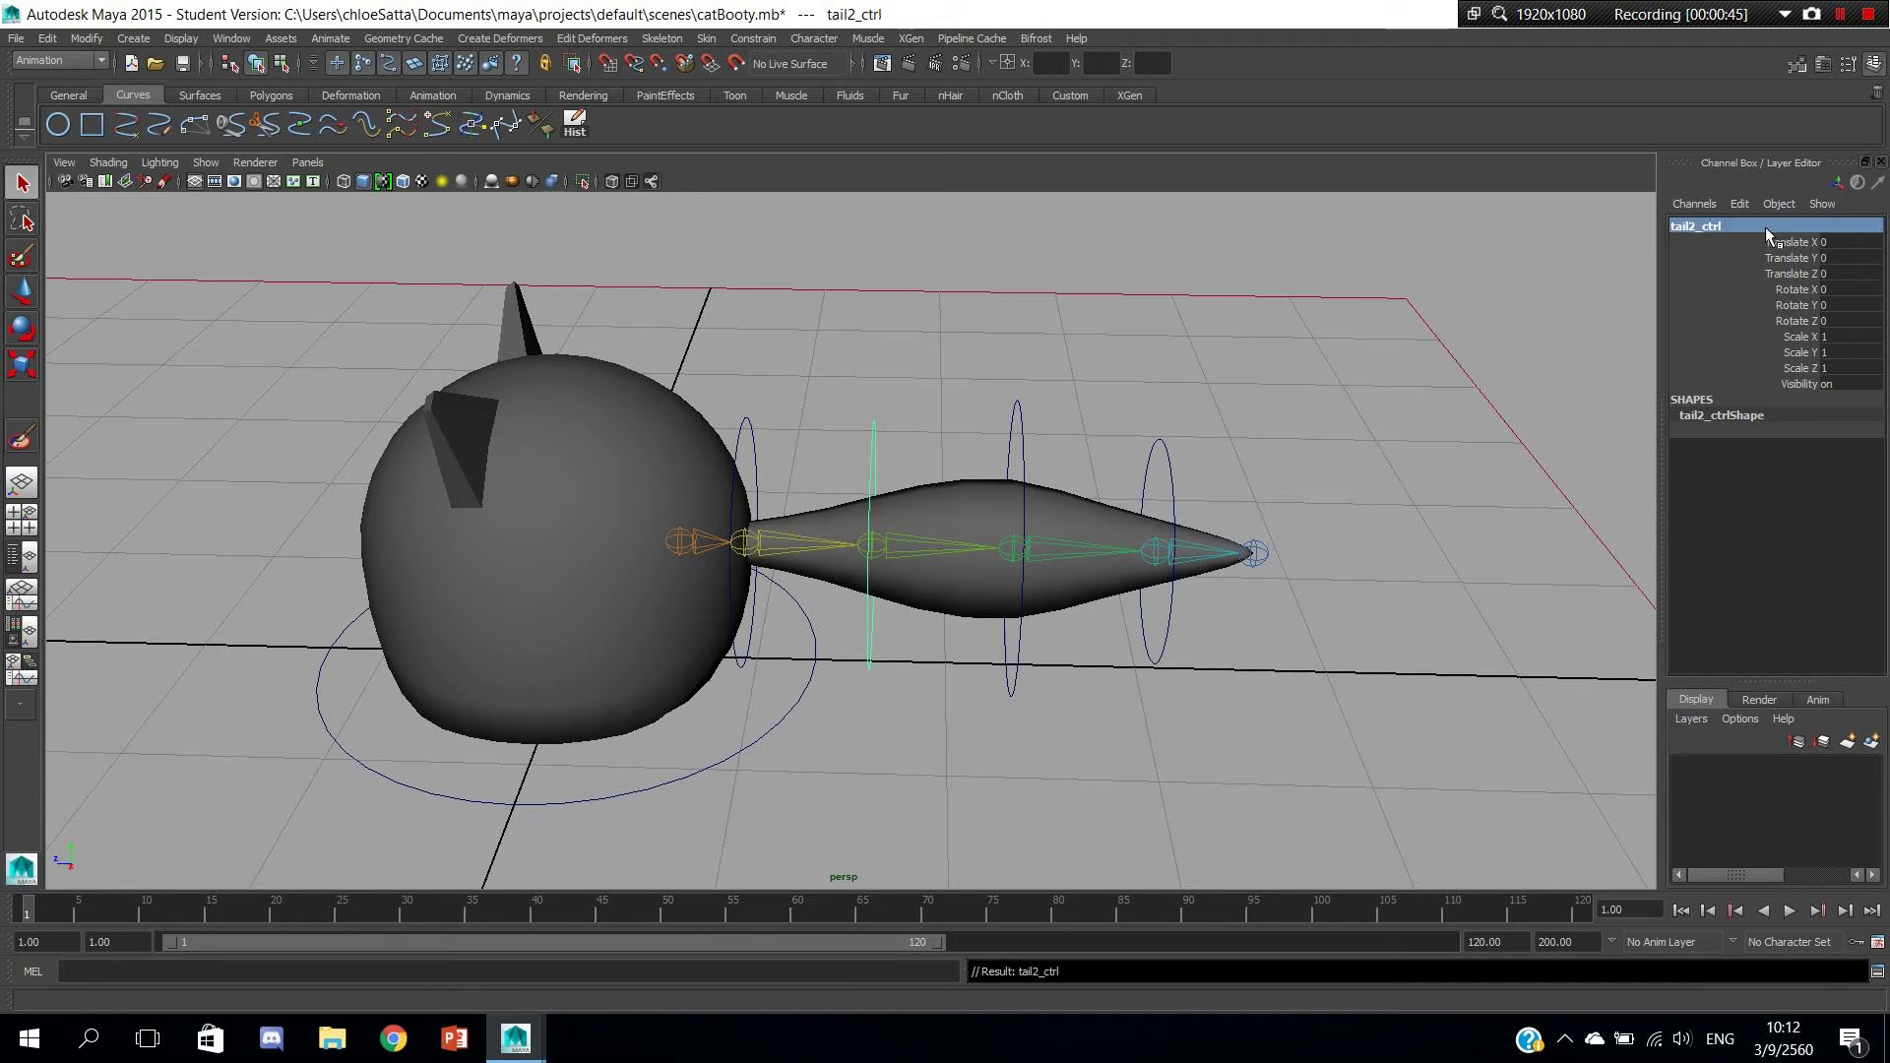
Rename the third and tip circles tail3_ctrl and tailtip_ctrl.
left_click(1015, 405)
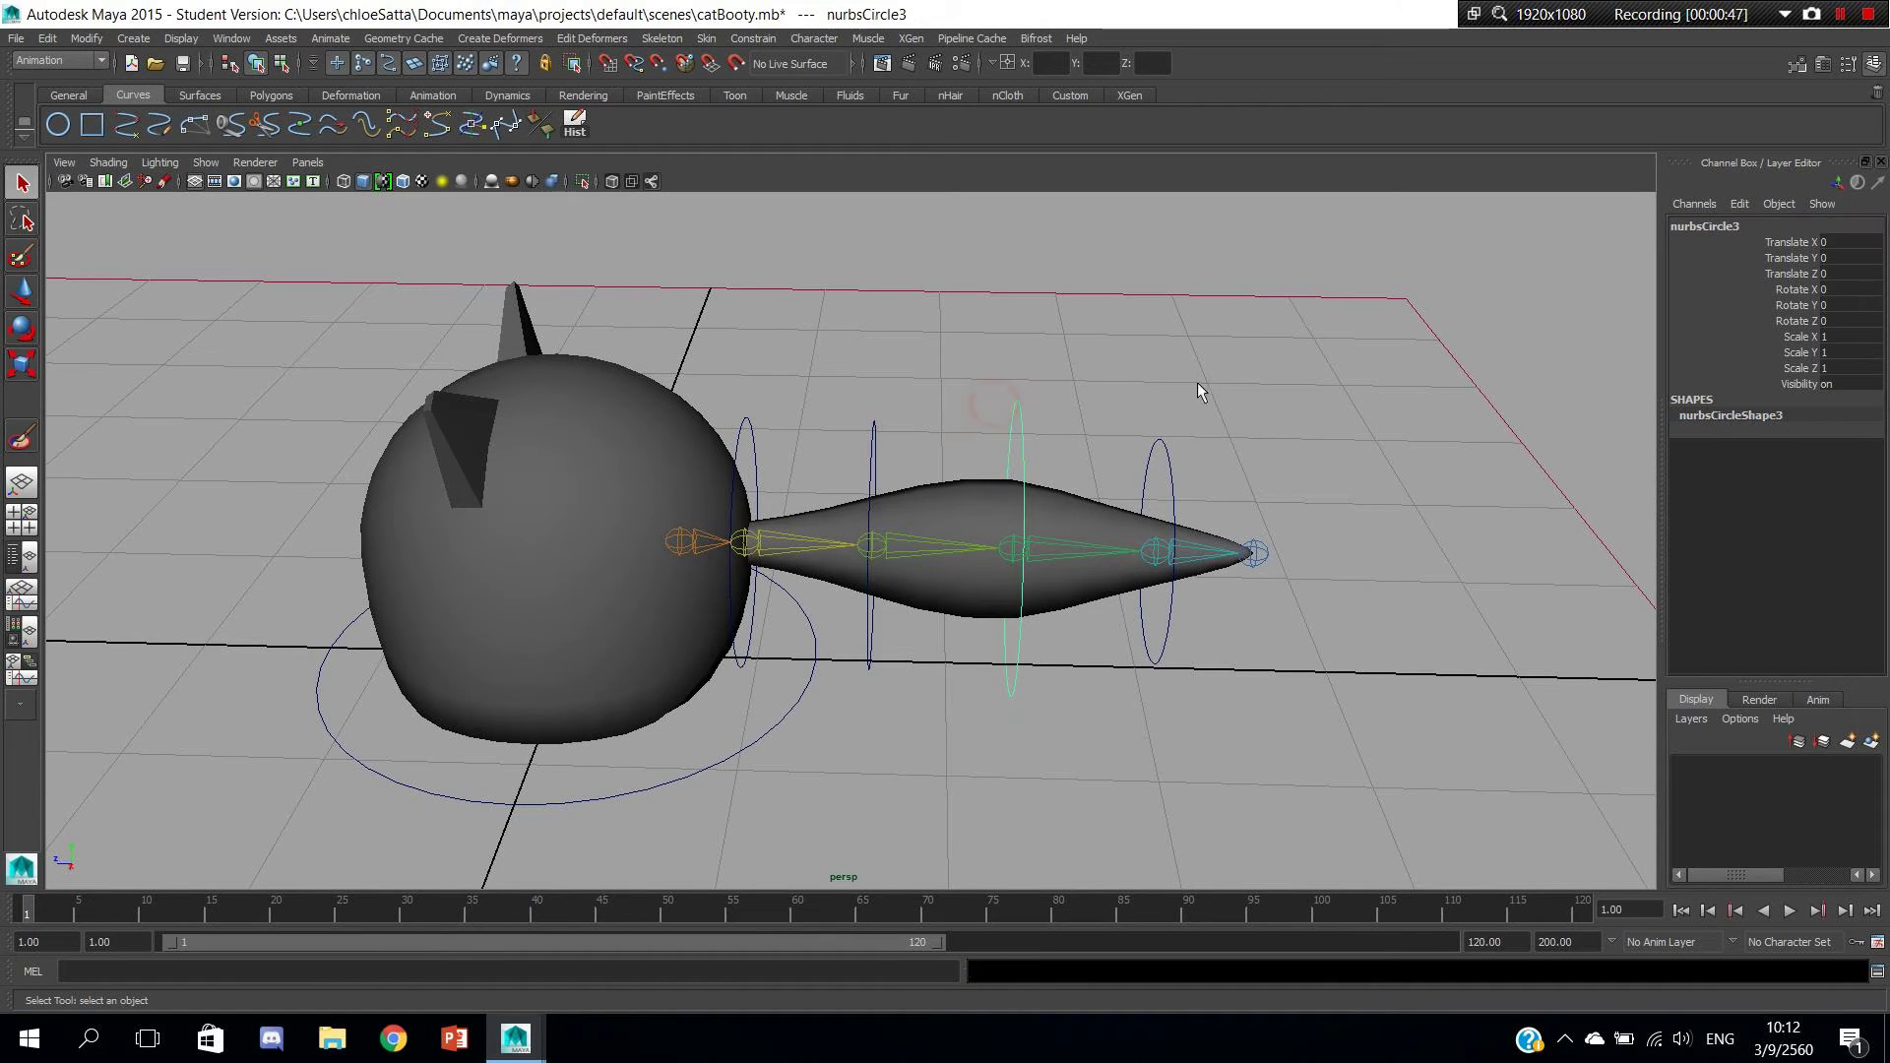
double_click(1772, 227)
type("tail3_ctrl")
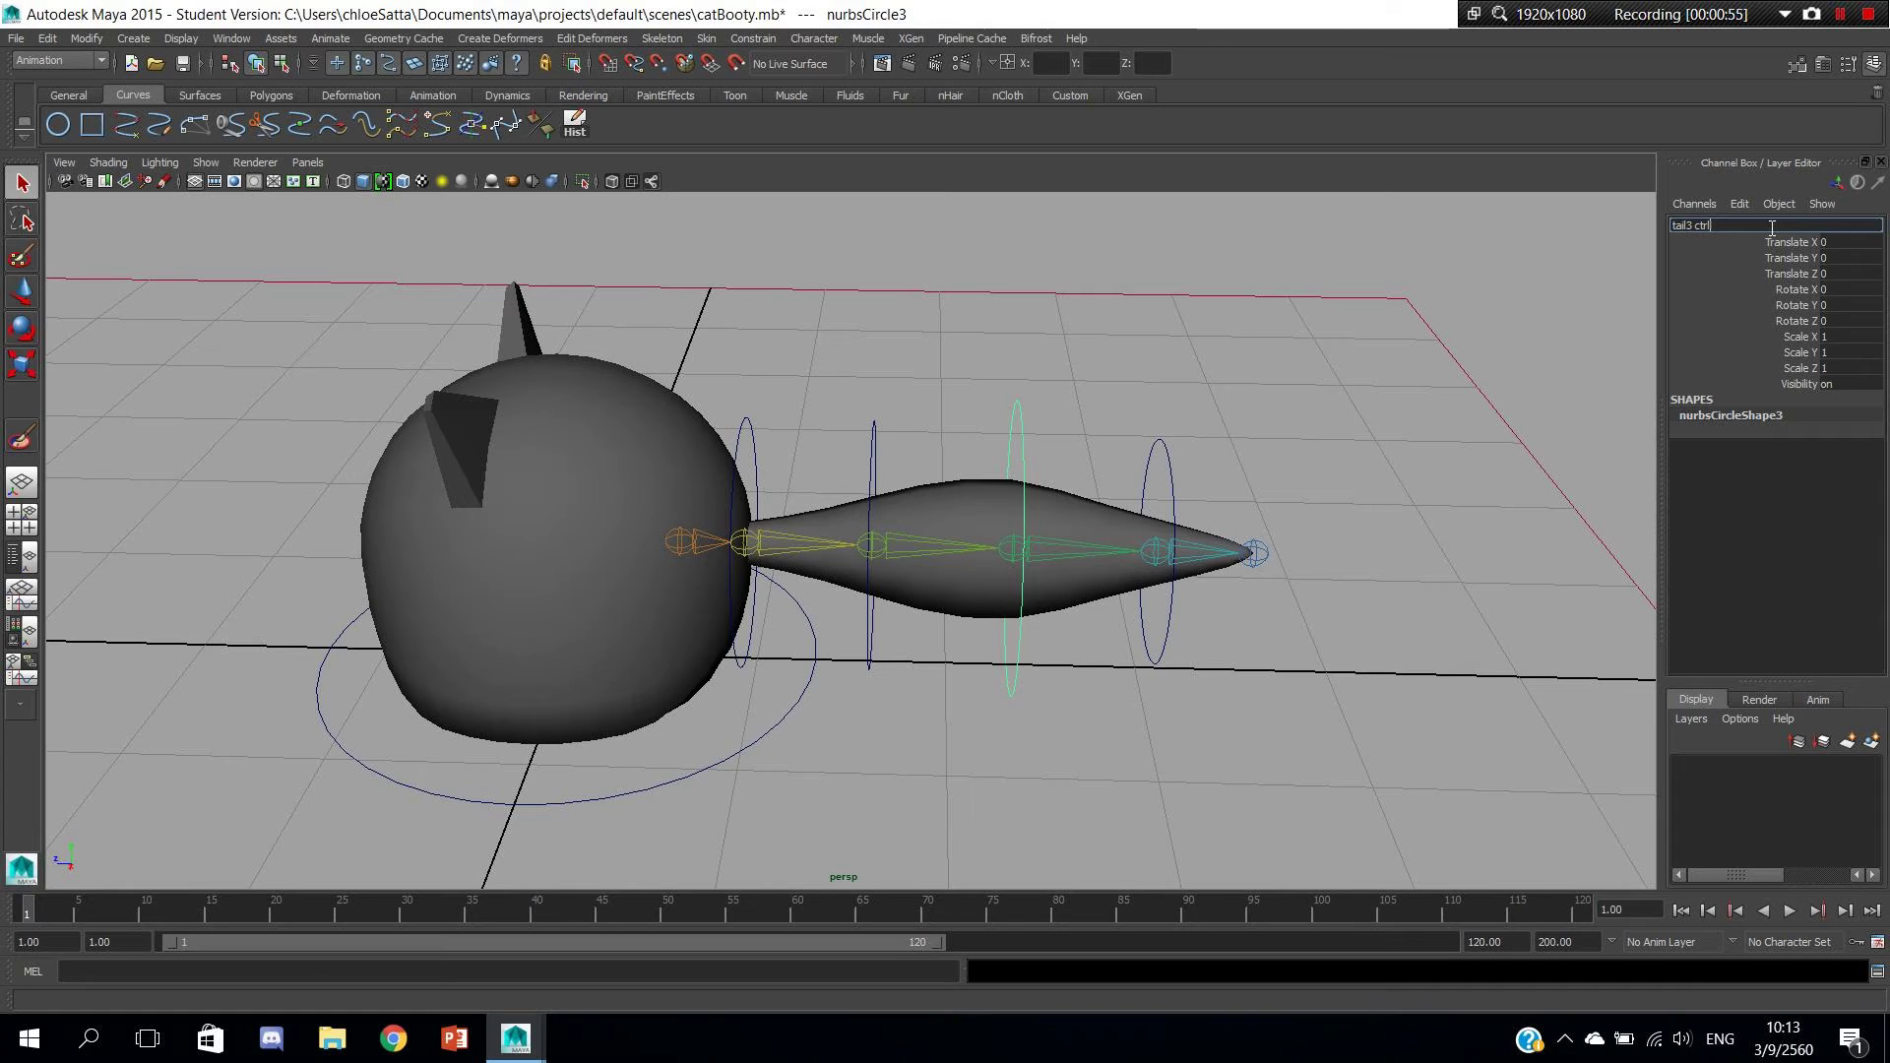
key("Return")
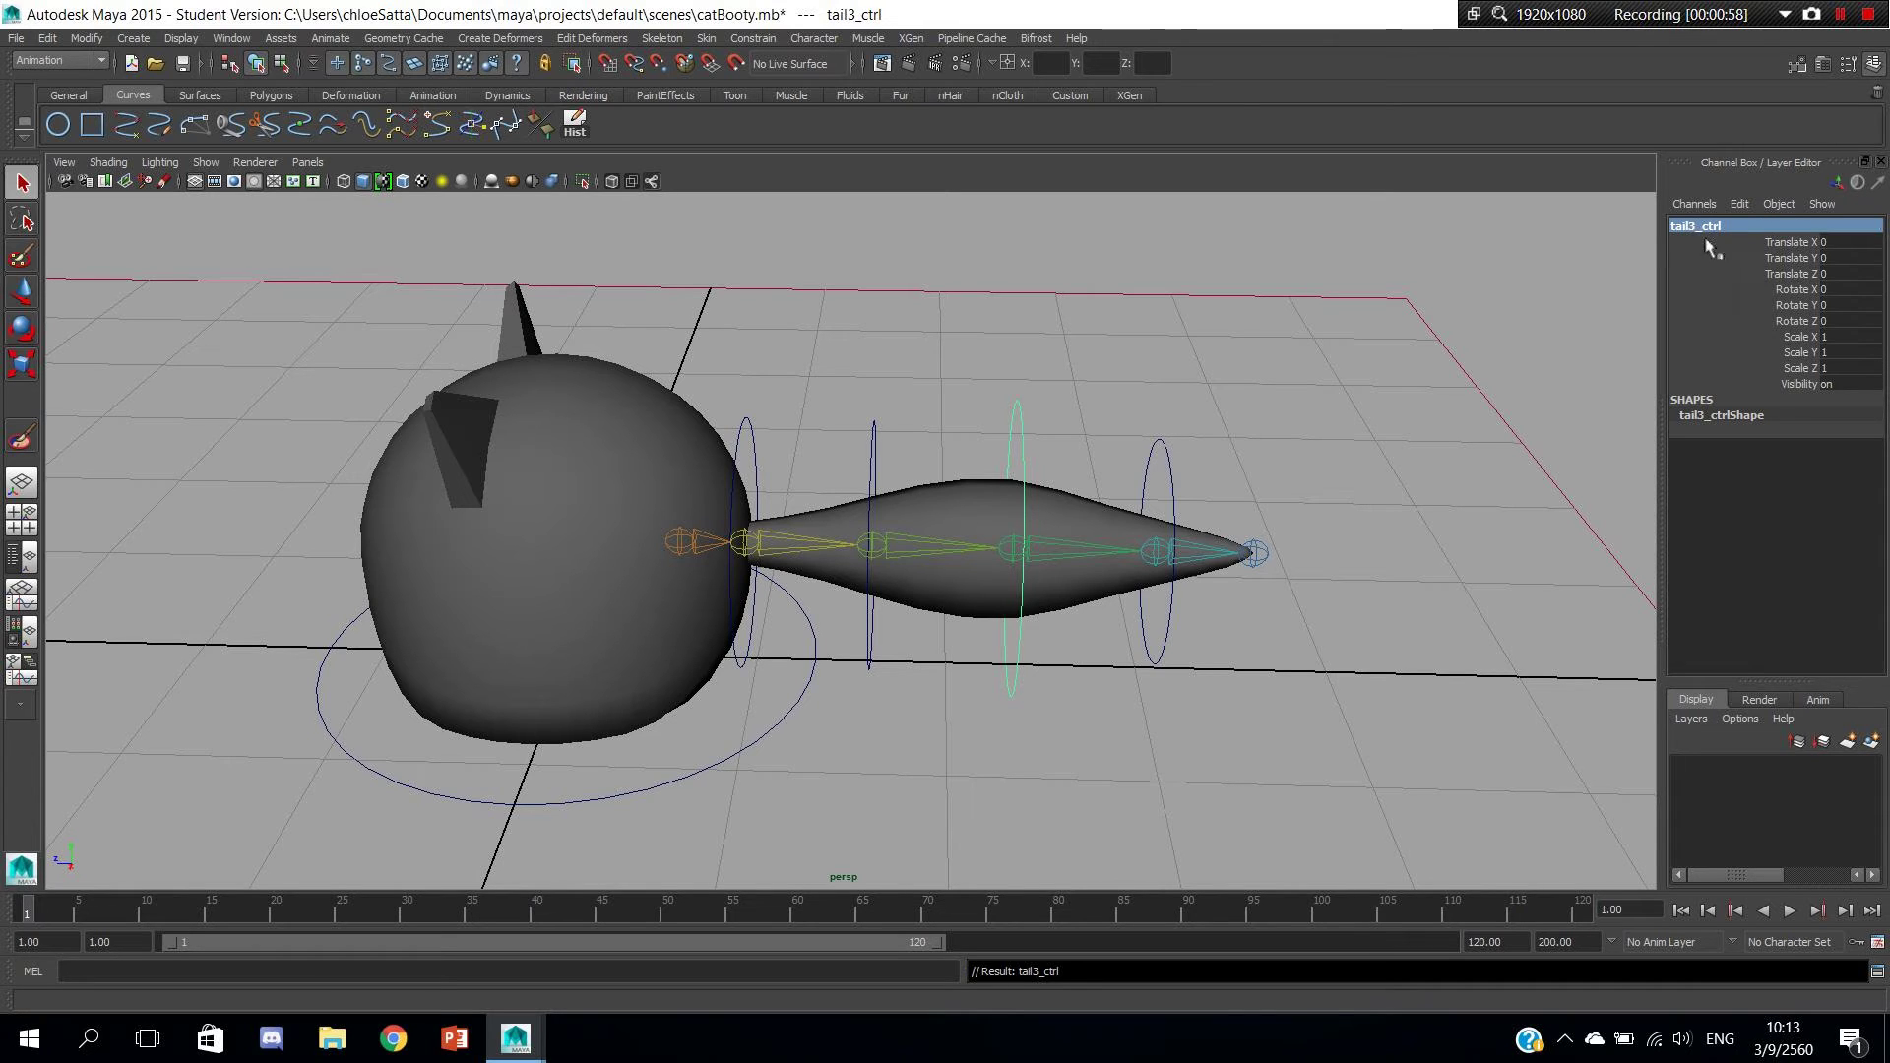
left_click_drag(1126, 400, 1221, 480)
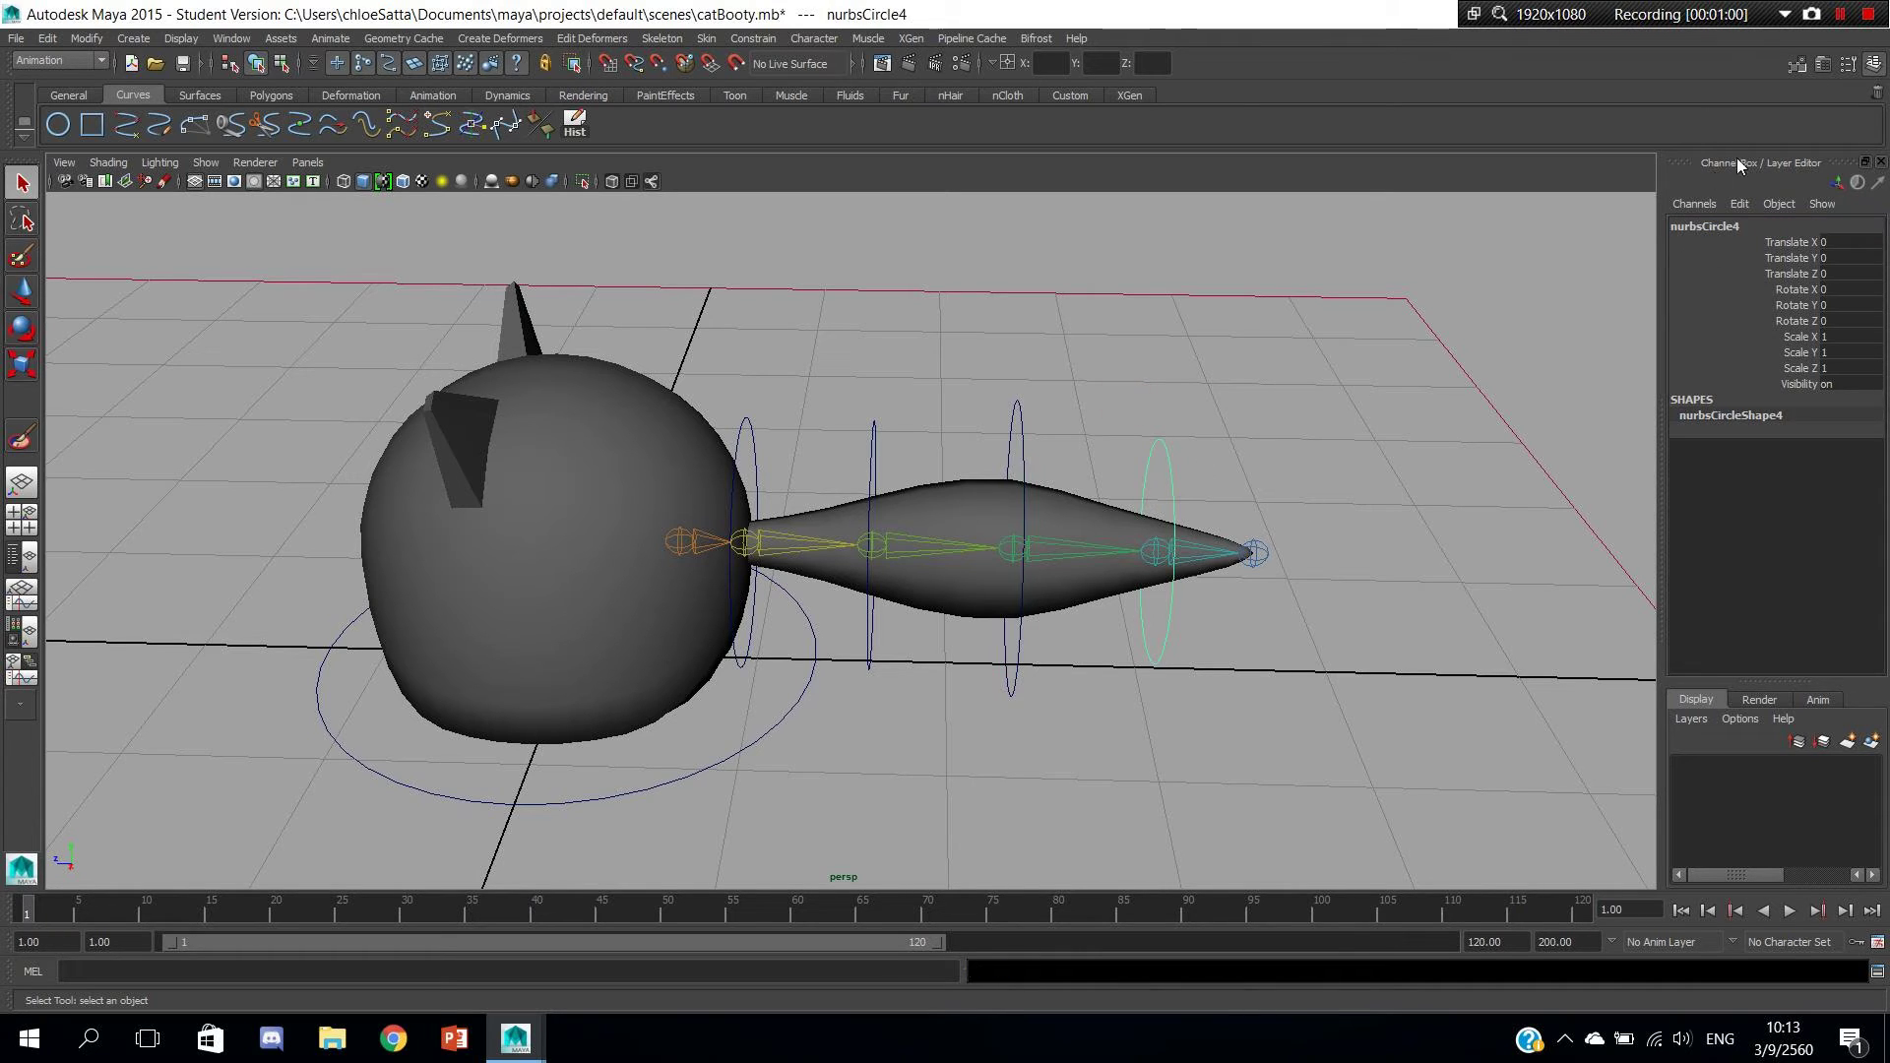
double_click(1751, 226)
type("tailtip ctrl")
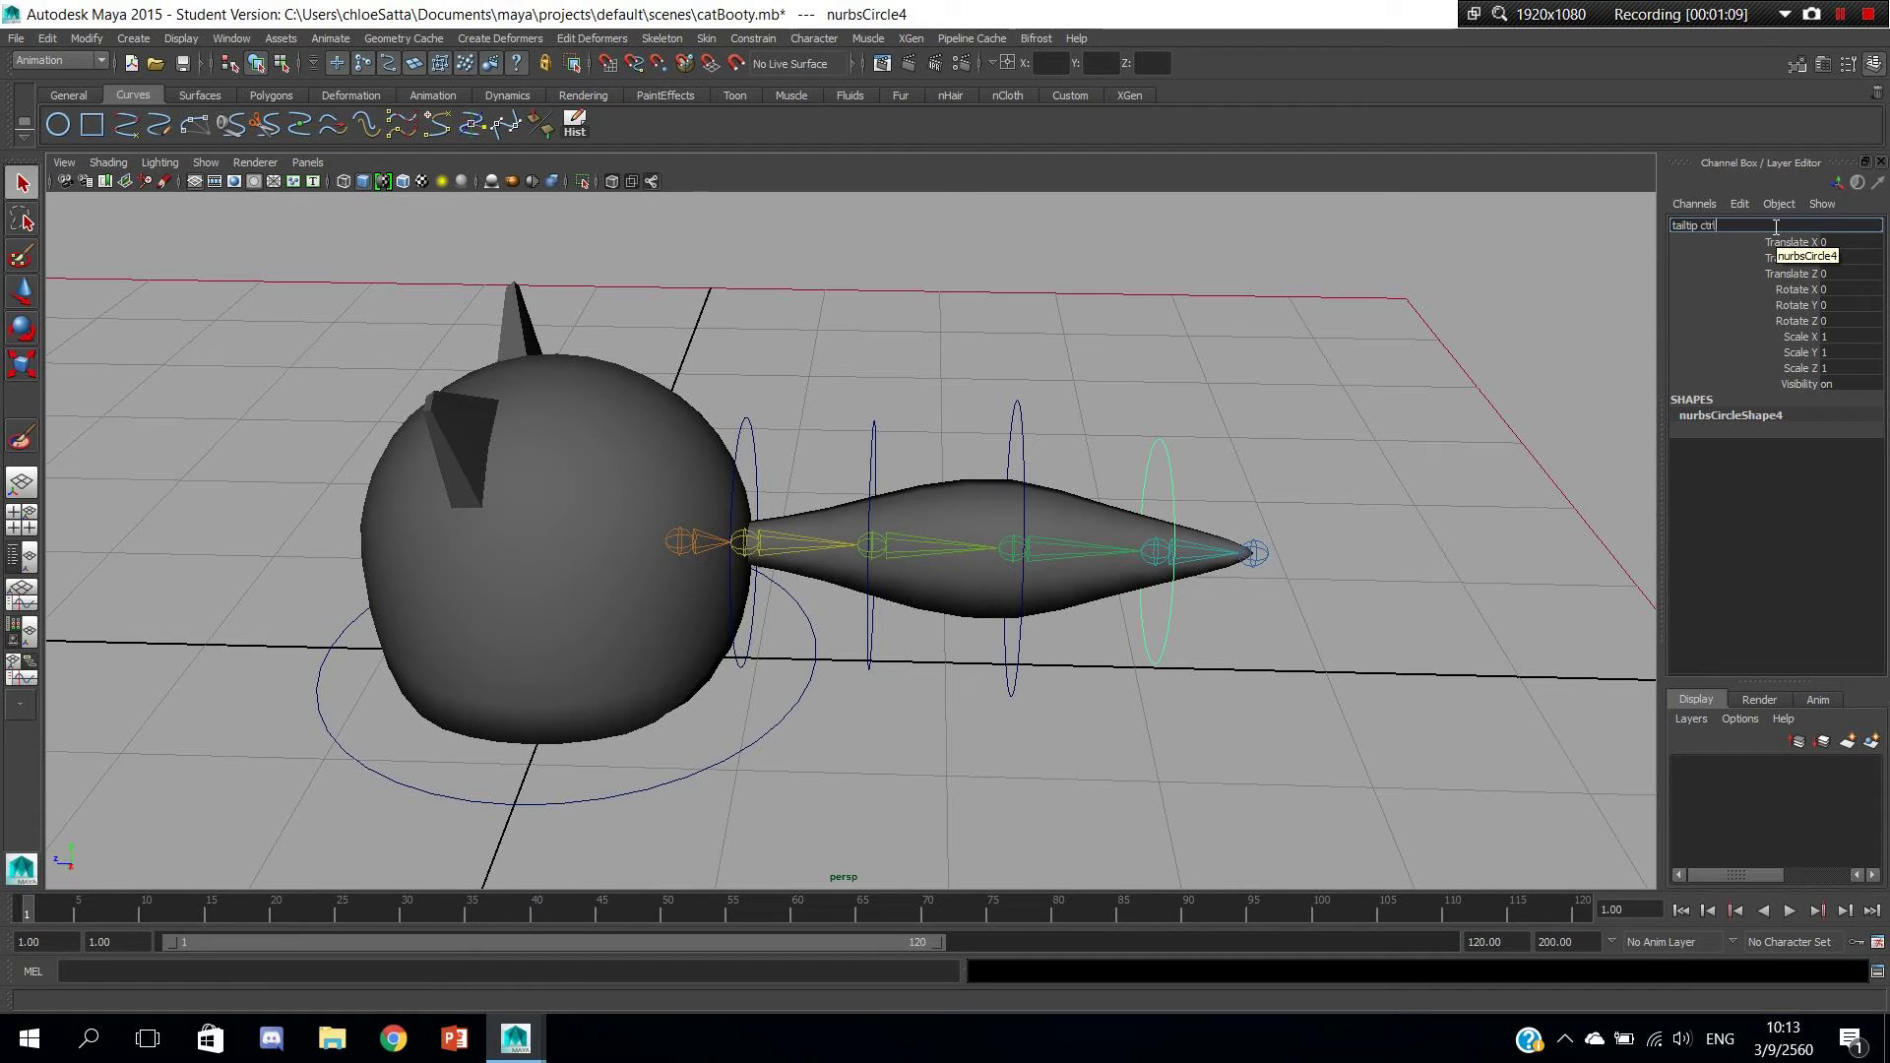
key("Return")
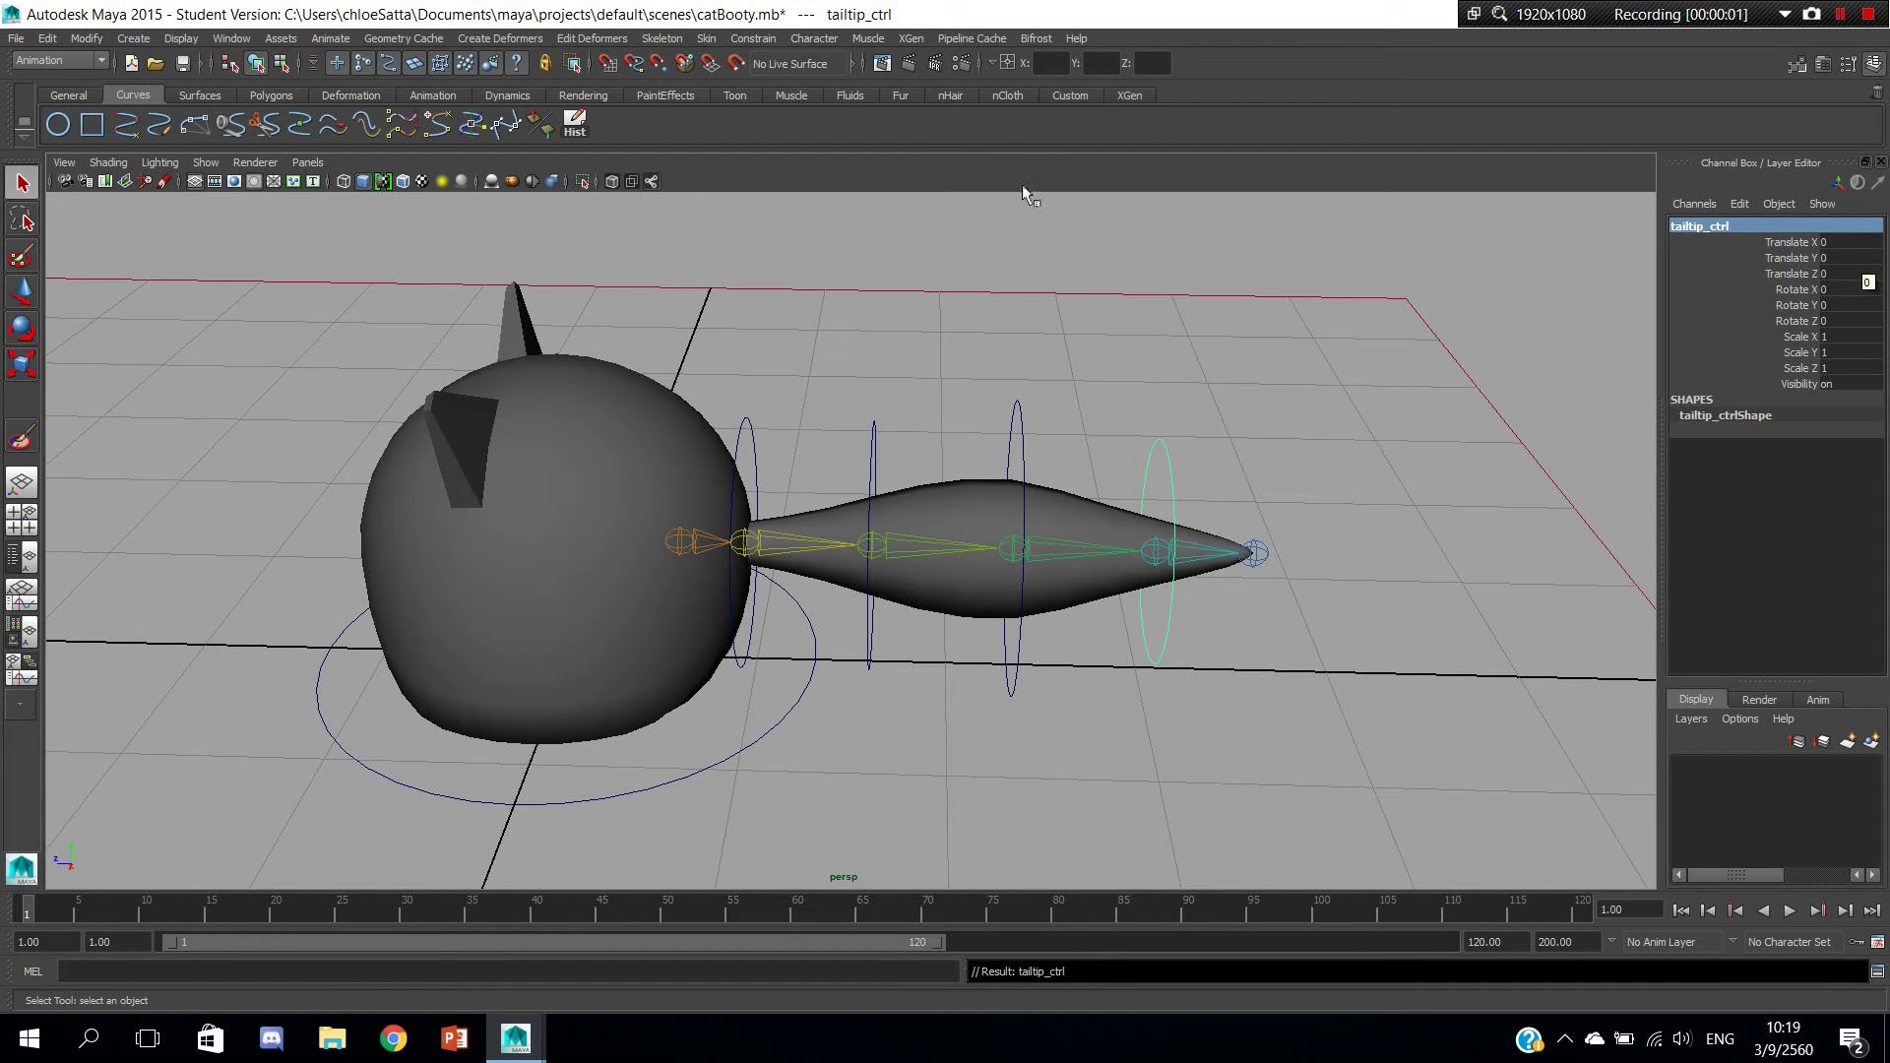
Tear off the Constrain menu into a floating panel and zoom onto the tail.
left_click(754, 41)
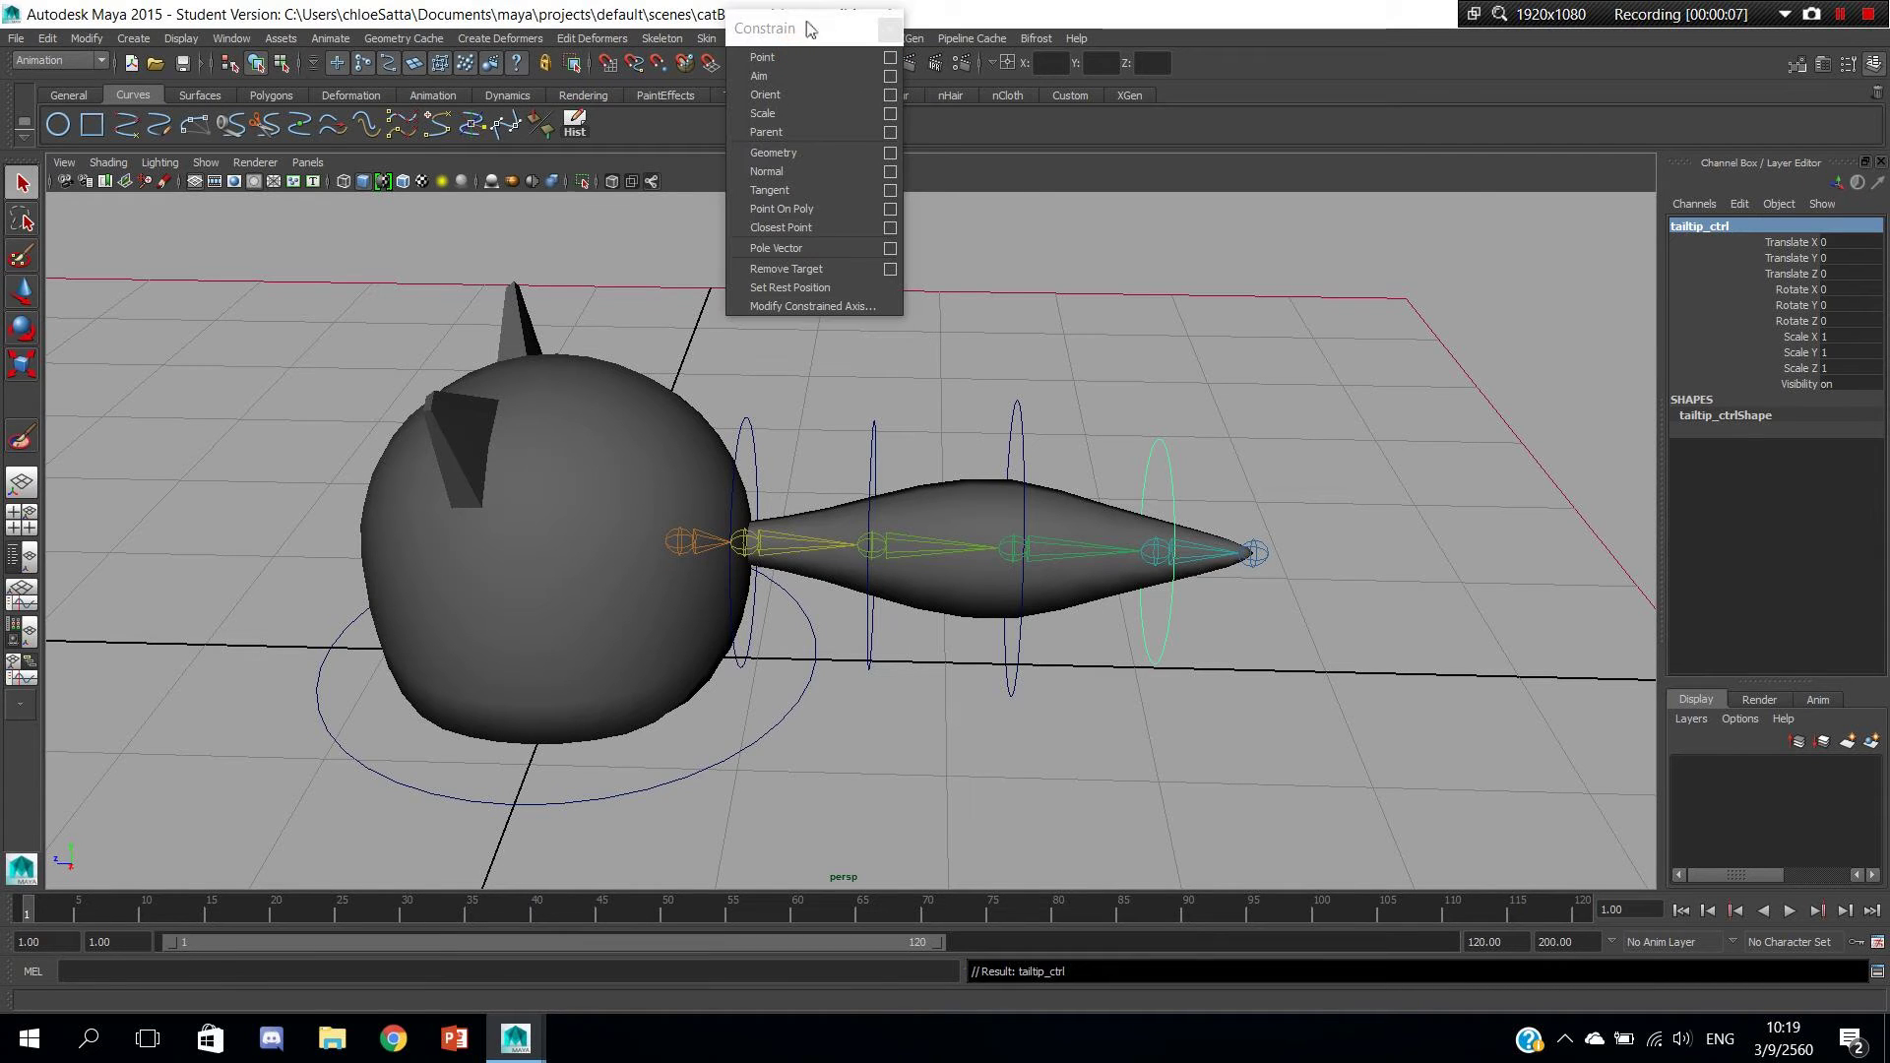
left_click(802, 52)
mouse_move(1295, 139)
left_mouse_down()
mouse_move(1430, 163)
mouse_move(1399, 153)
left_mouse_up()
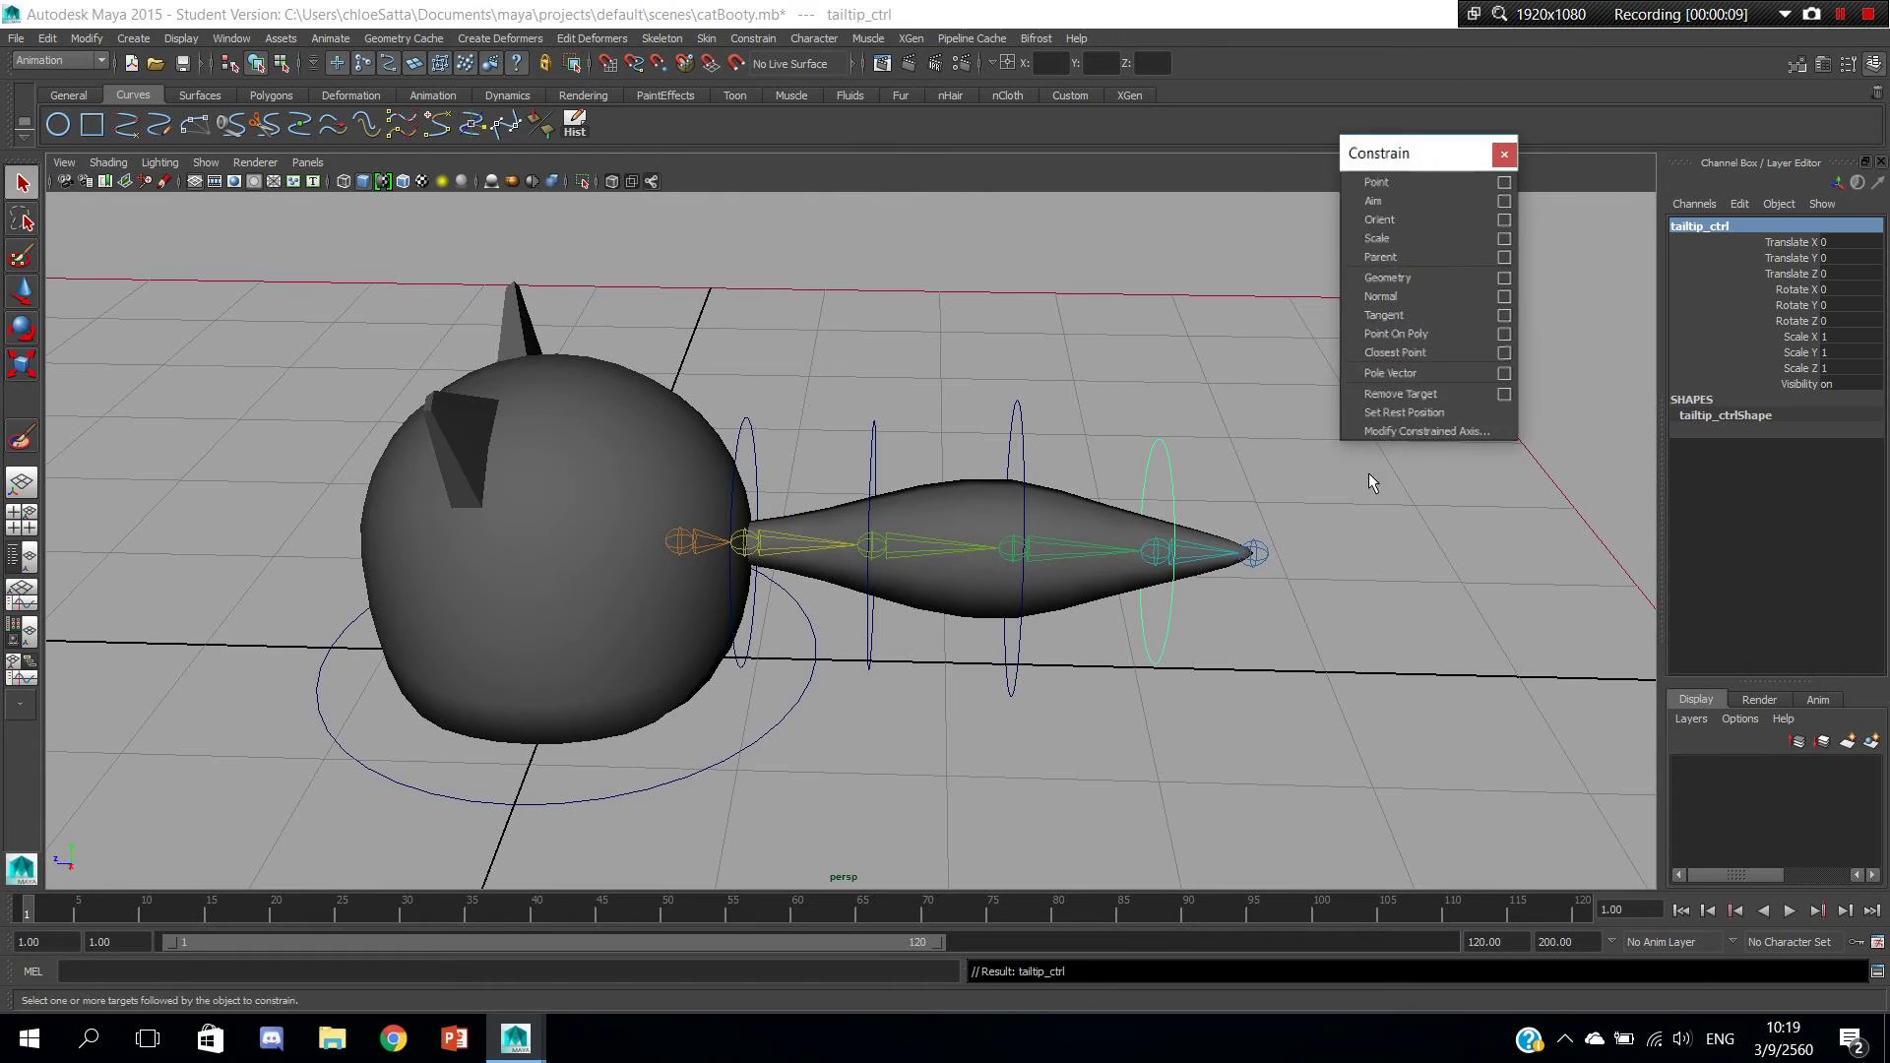
mouse_move(1226, 645)
left_mouse_down("alt")
mouse_move(1273, 574)
mouse_move(1125, 650)
left_mouse_up("alt")
right_click_drag(1126, 650, 1286, 663, "alt")
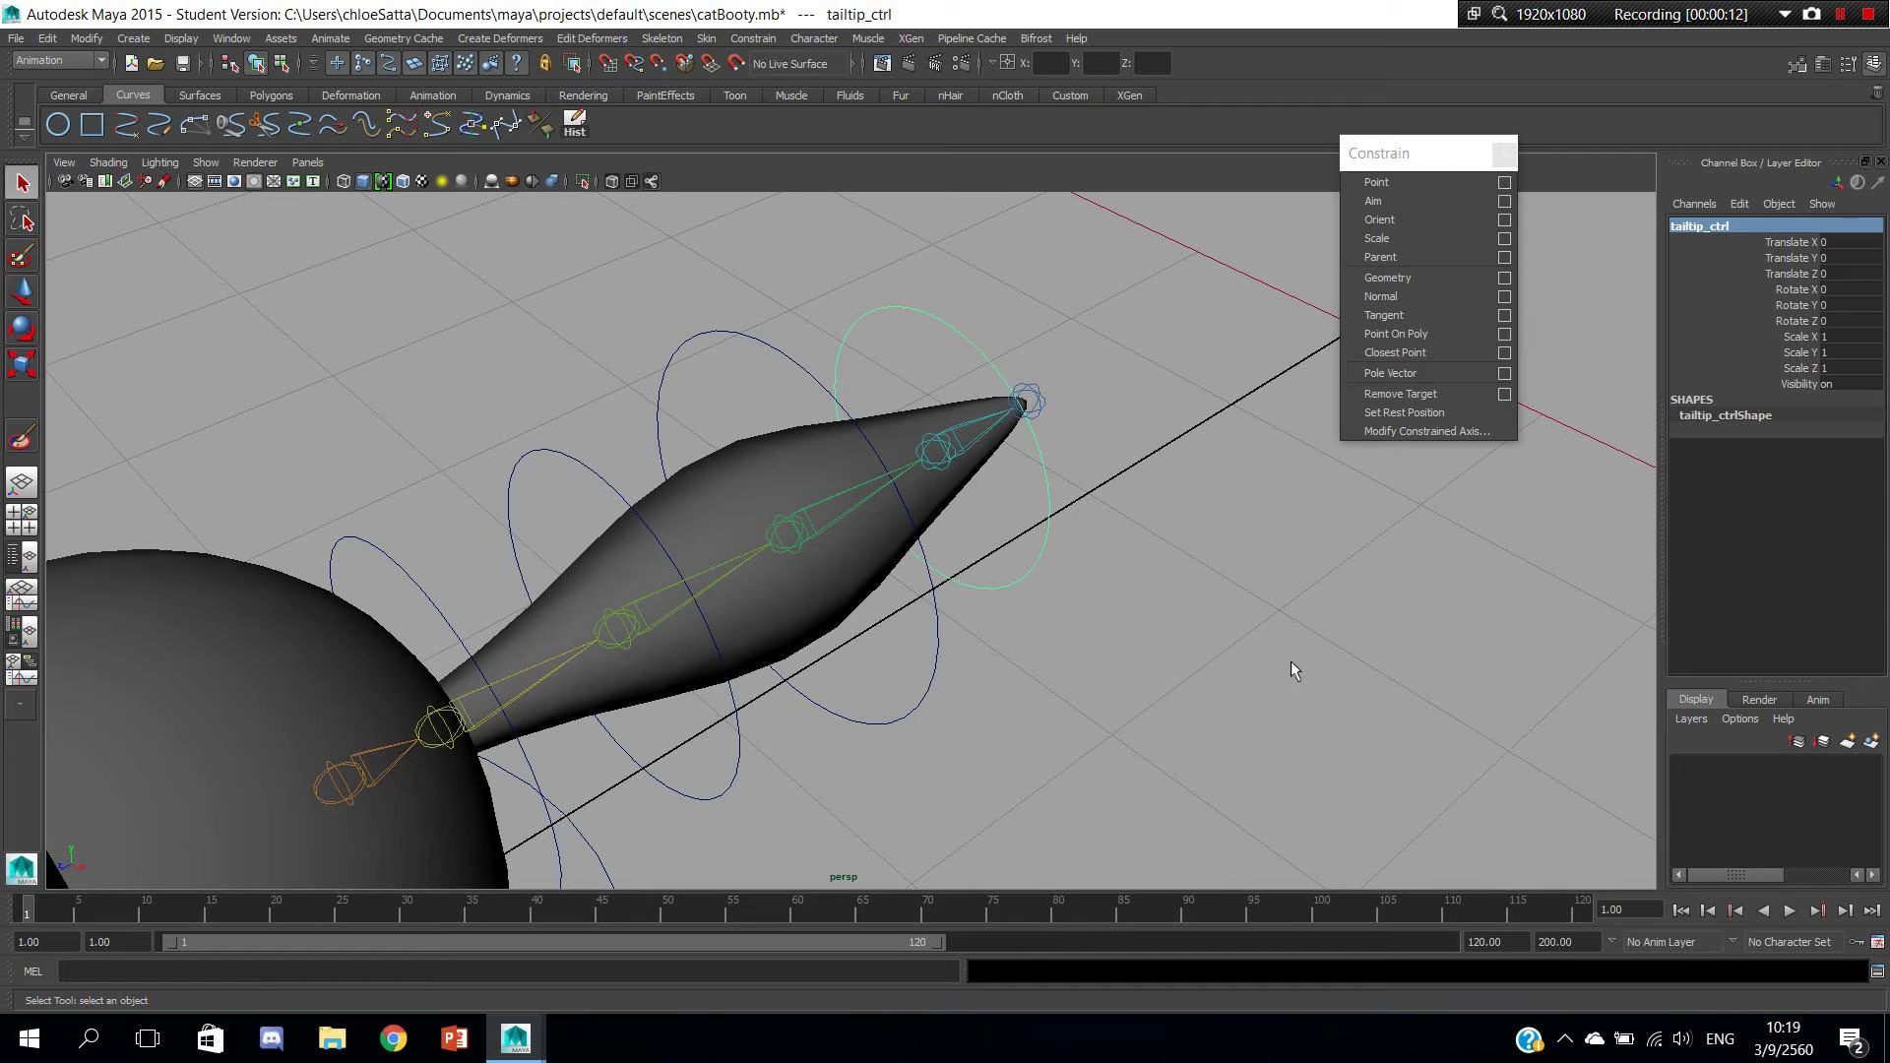
Test-rotate tailtip_ctrl, then undo the rotation.
key("e")
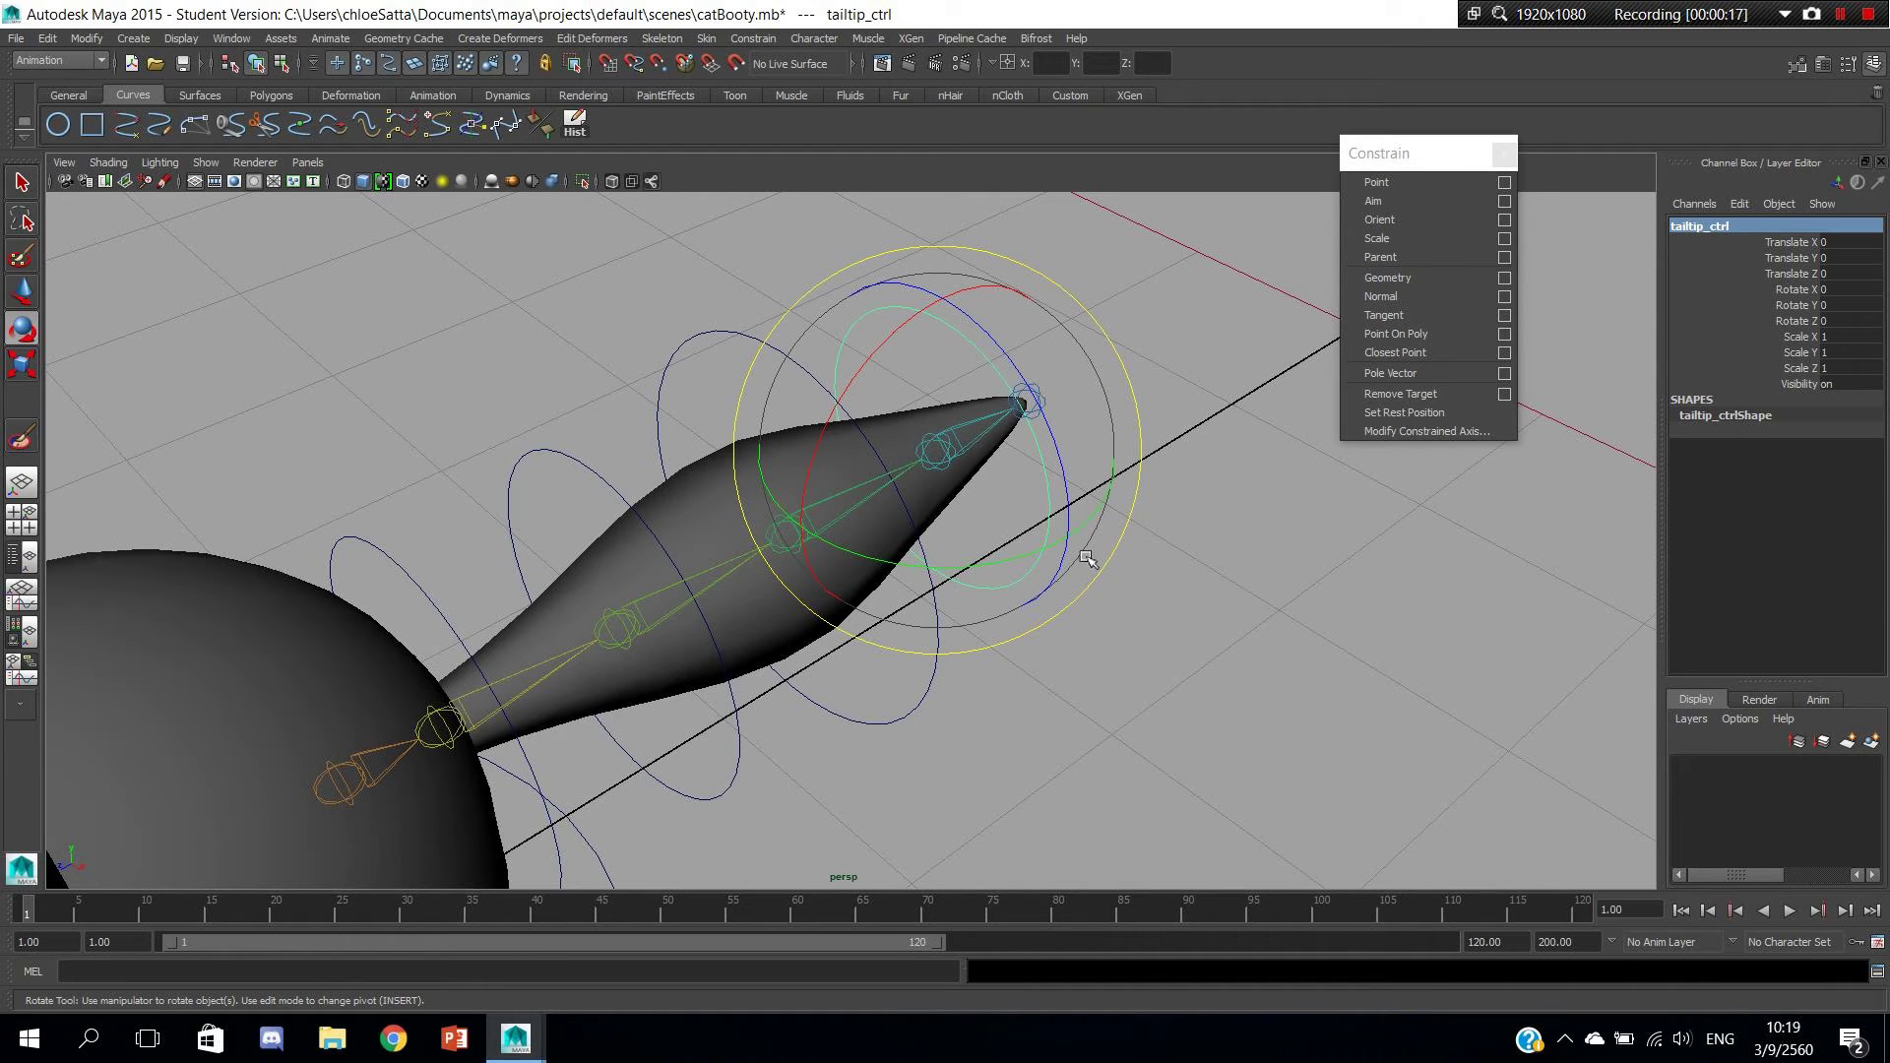
left_click_drag(1091, 522, 1213, 574)
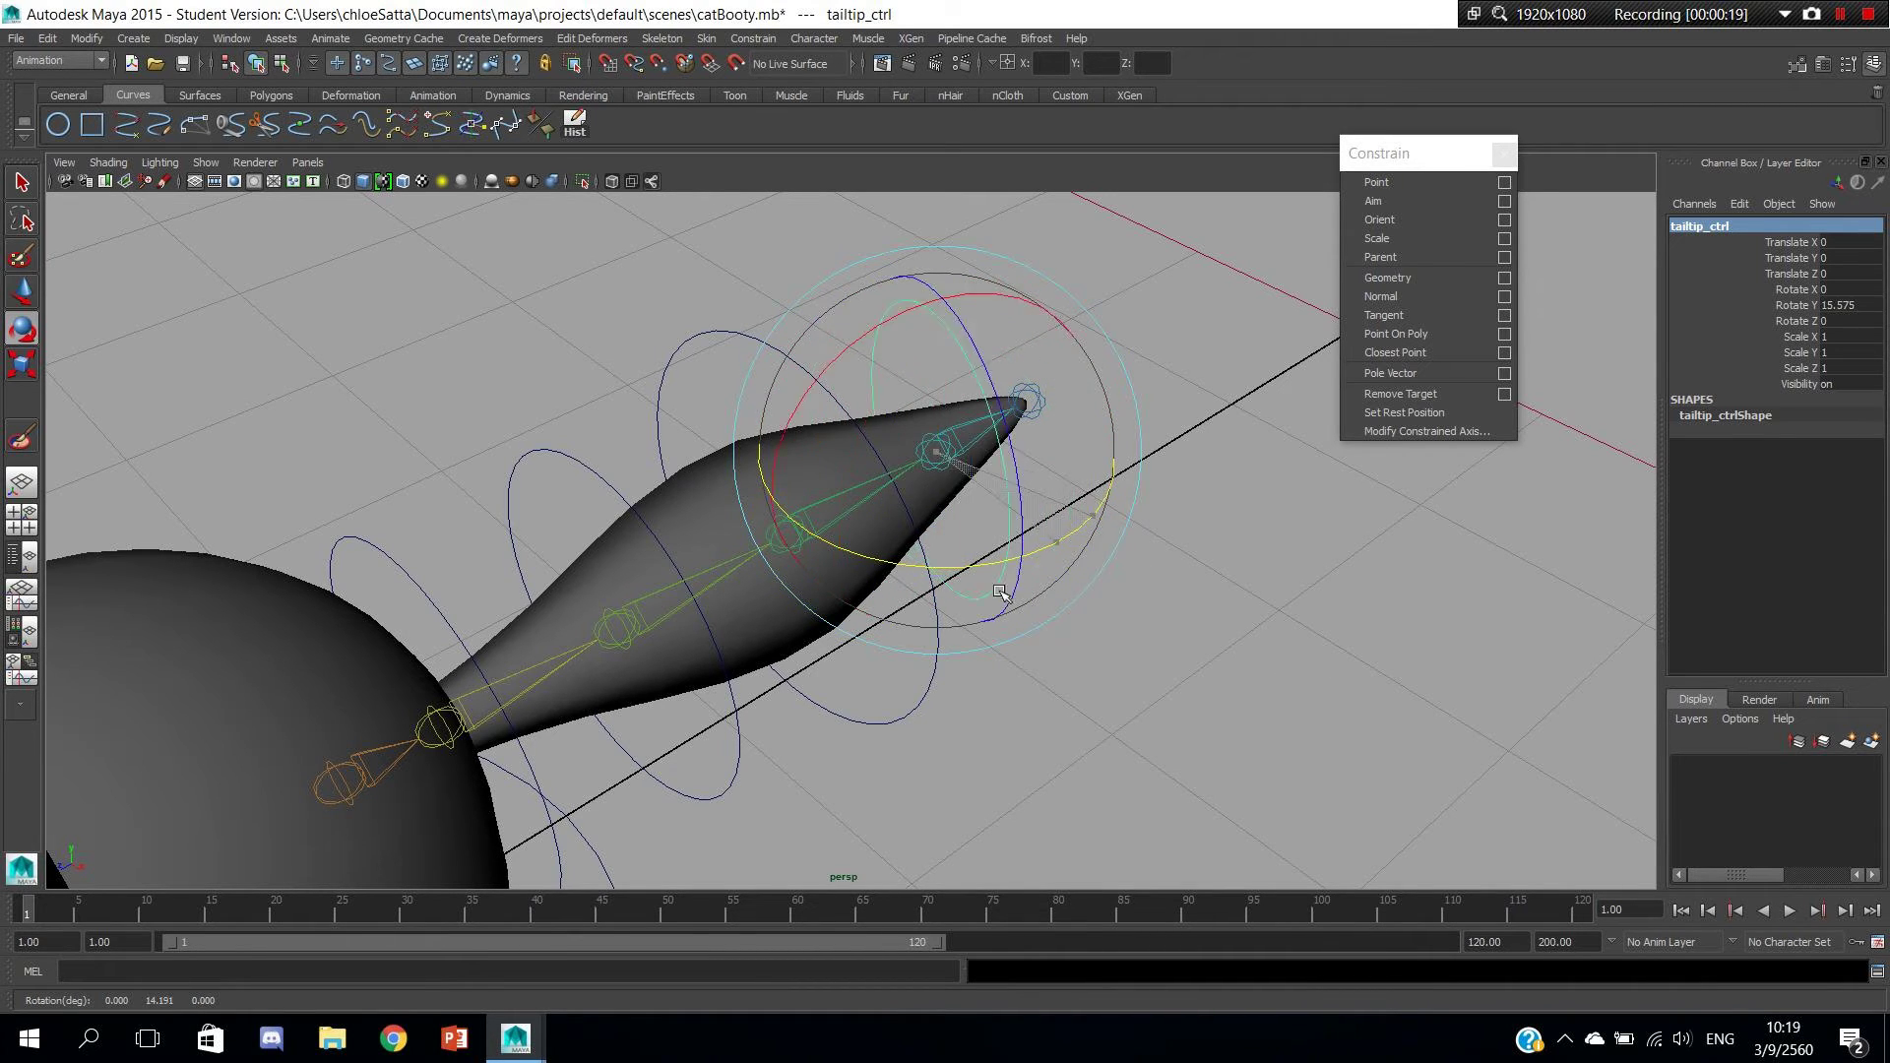
key("ctrl+z")
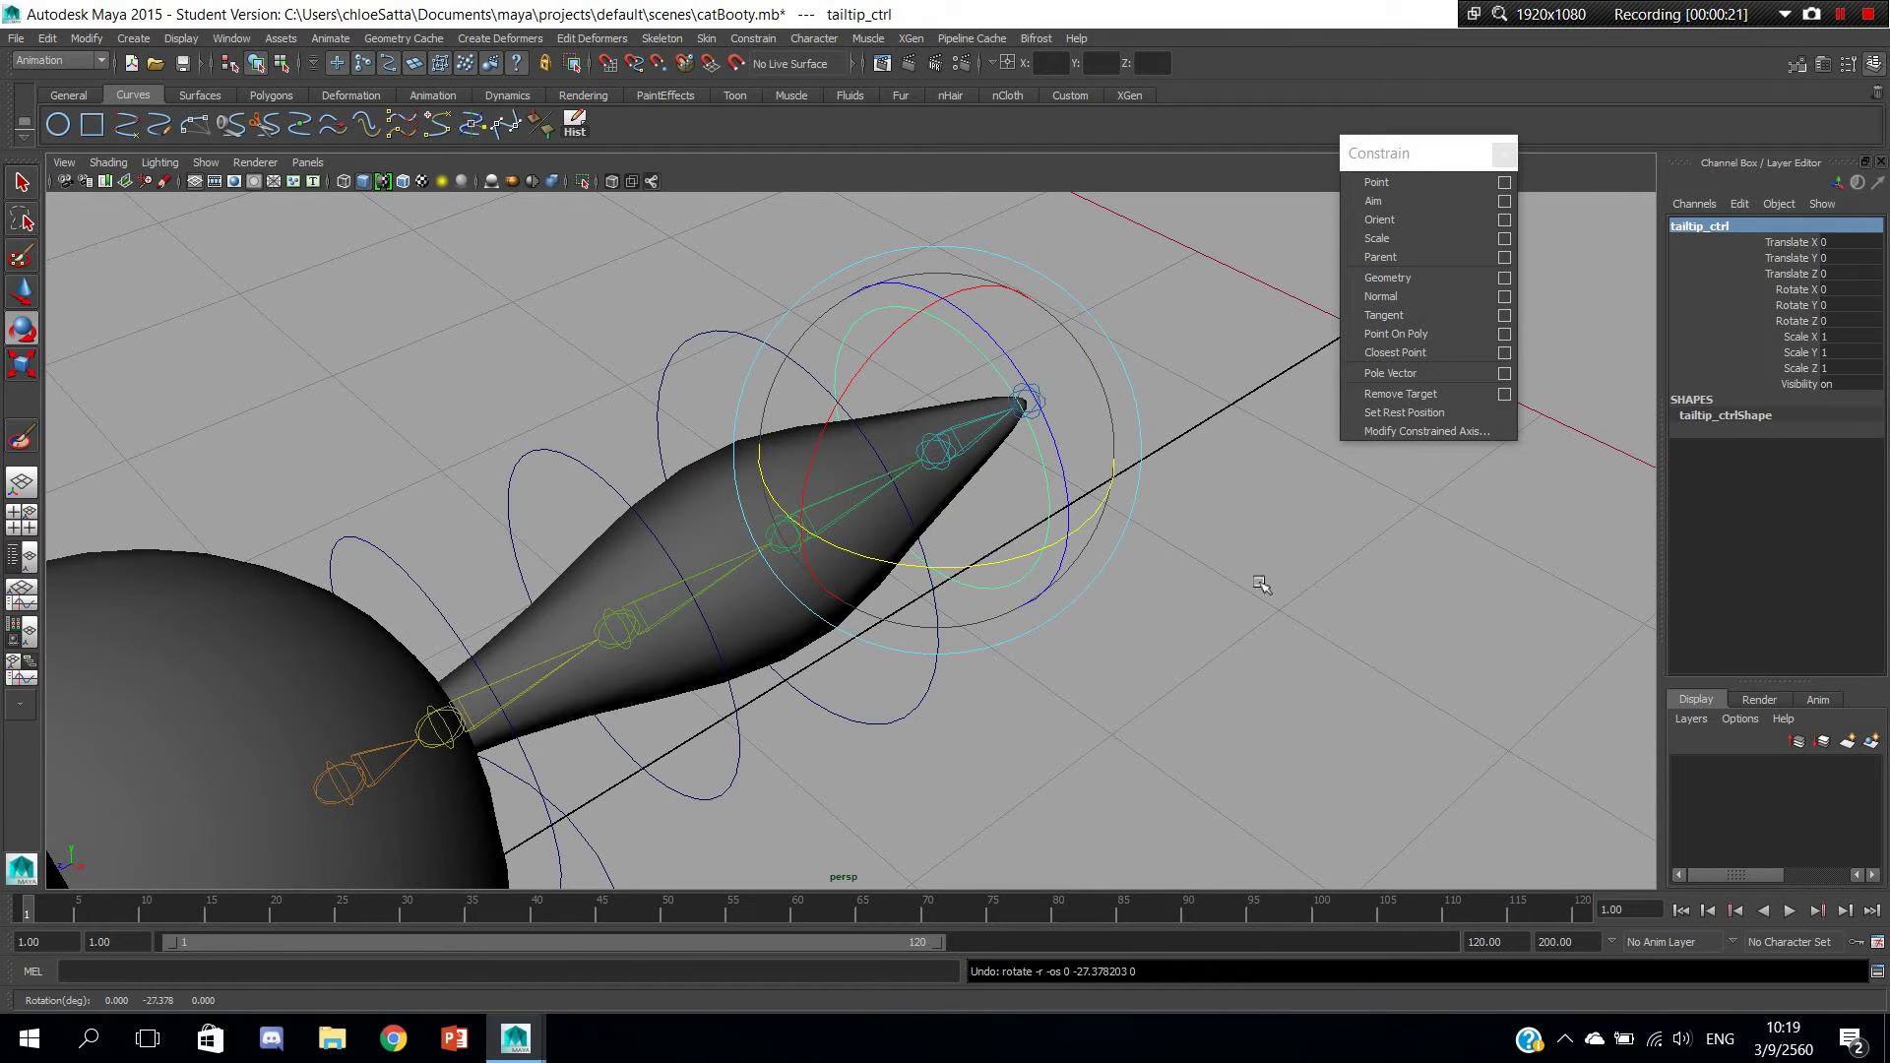
key("w")
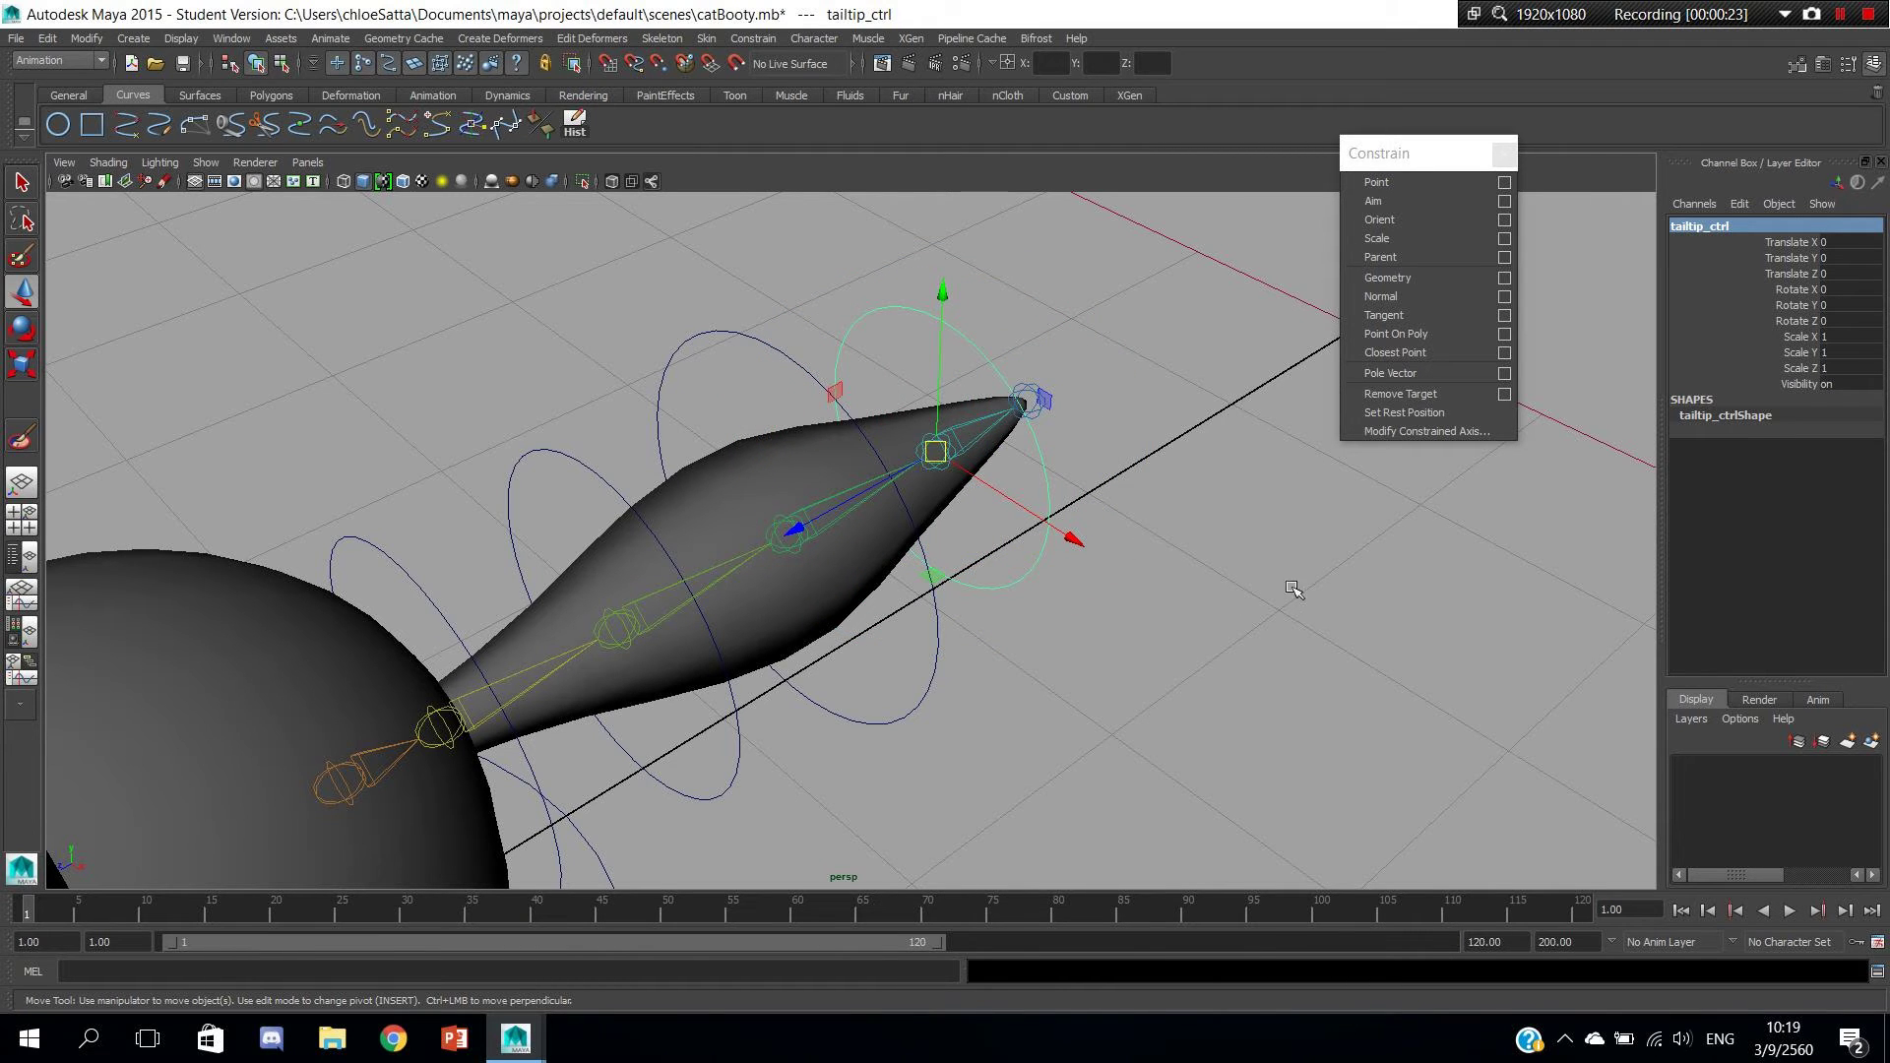
mouse_move(1230, 607)
left_mouse_down("alt")
mouse_move(1274, 618)
mouse_move(1223, 660)
left_mouse_up("alt")
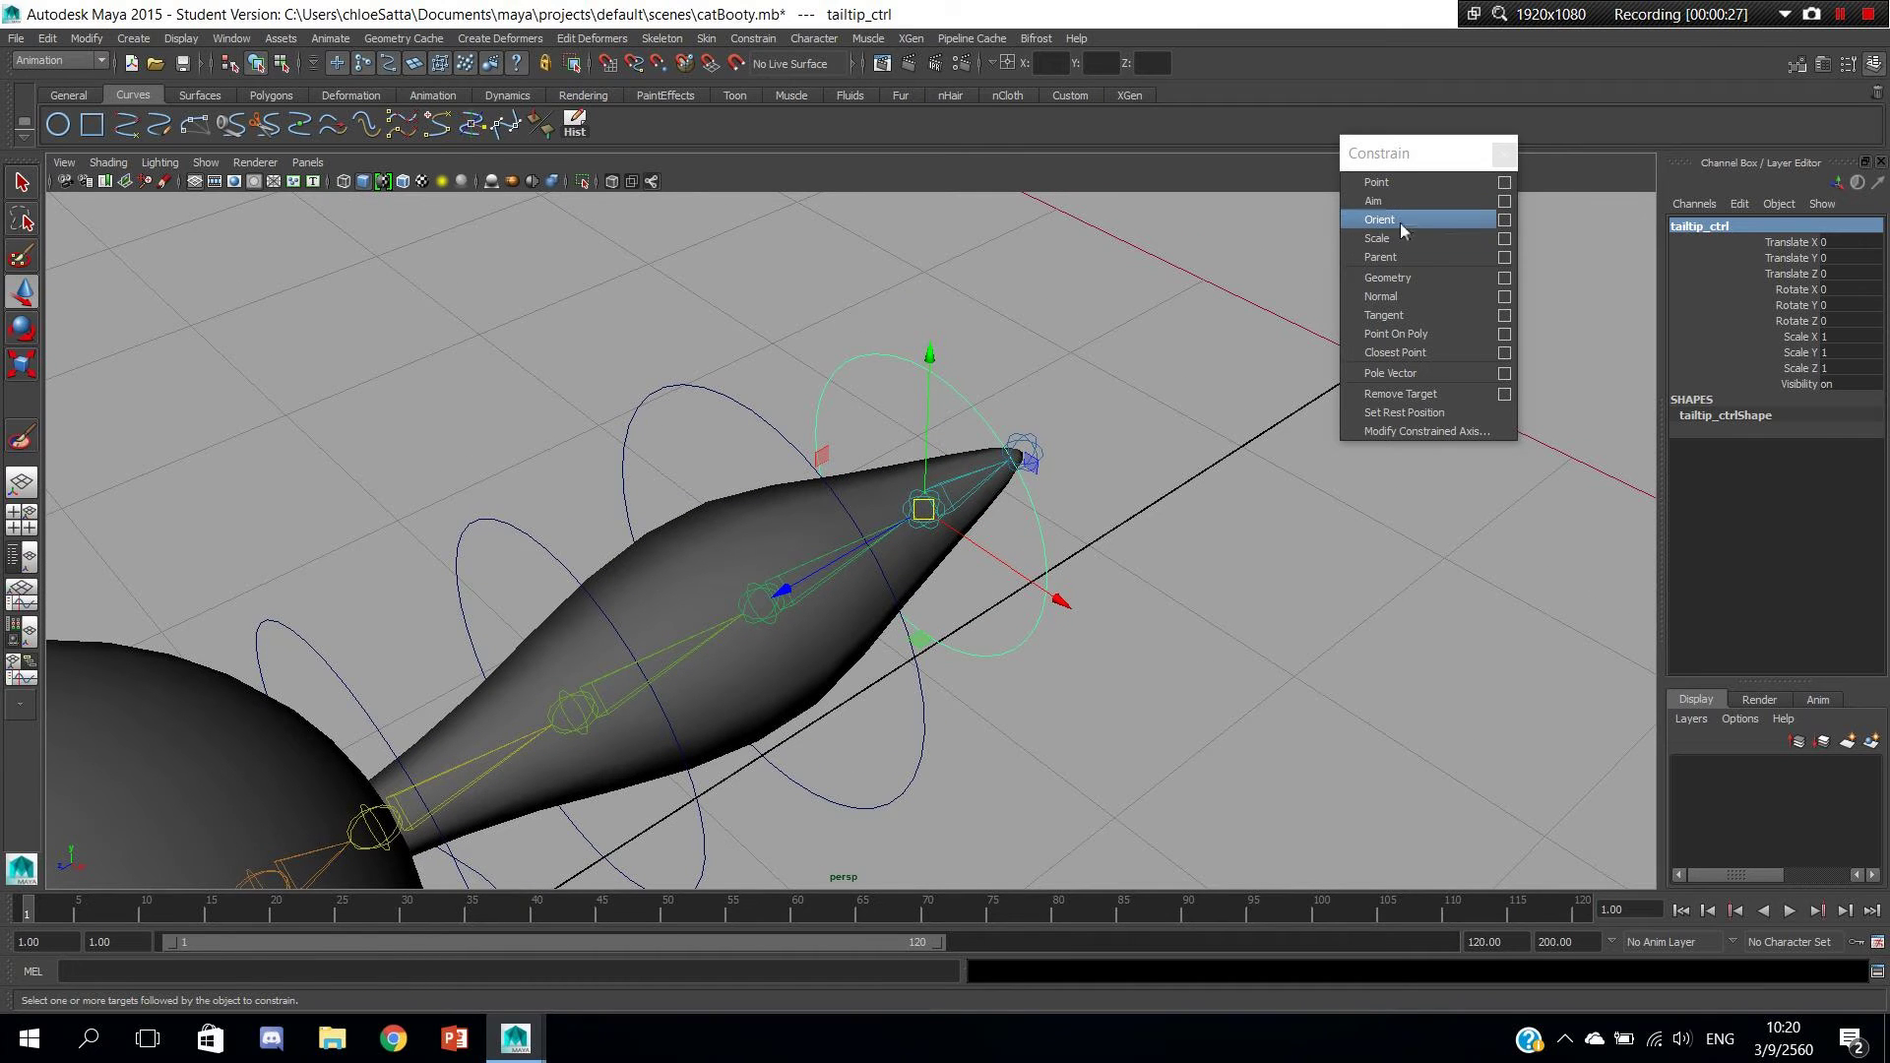
Orient-constrain tailJoint4 to tailtip_ctrl with maintain offset.
left_click(1504, 220)
mouse_move(1517, 203)
left_mouse_down()
mouse_move(1321, 191)
mouse_move(1463, 167)
left_mouse_up()
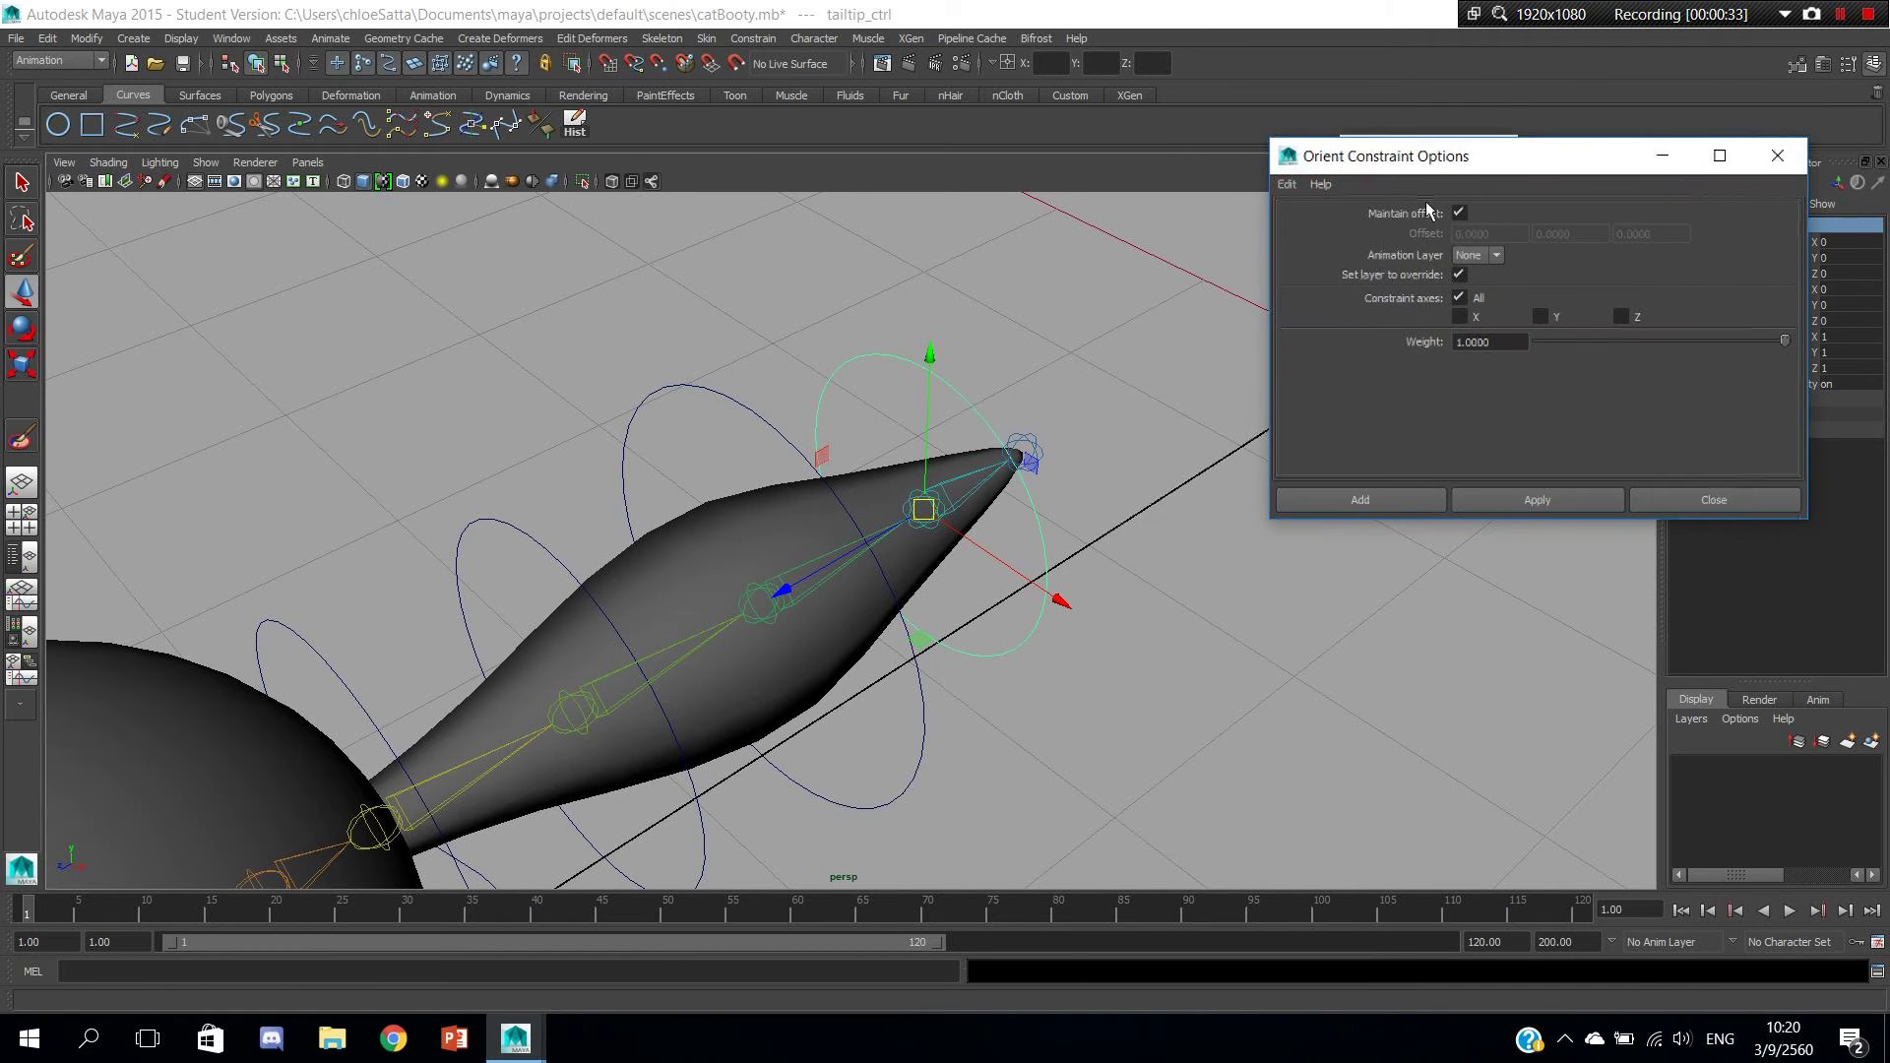
left_click(1217, 583)
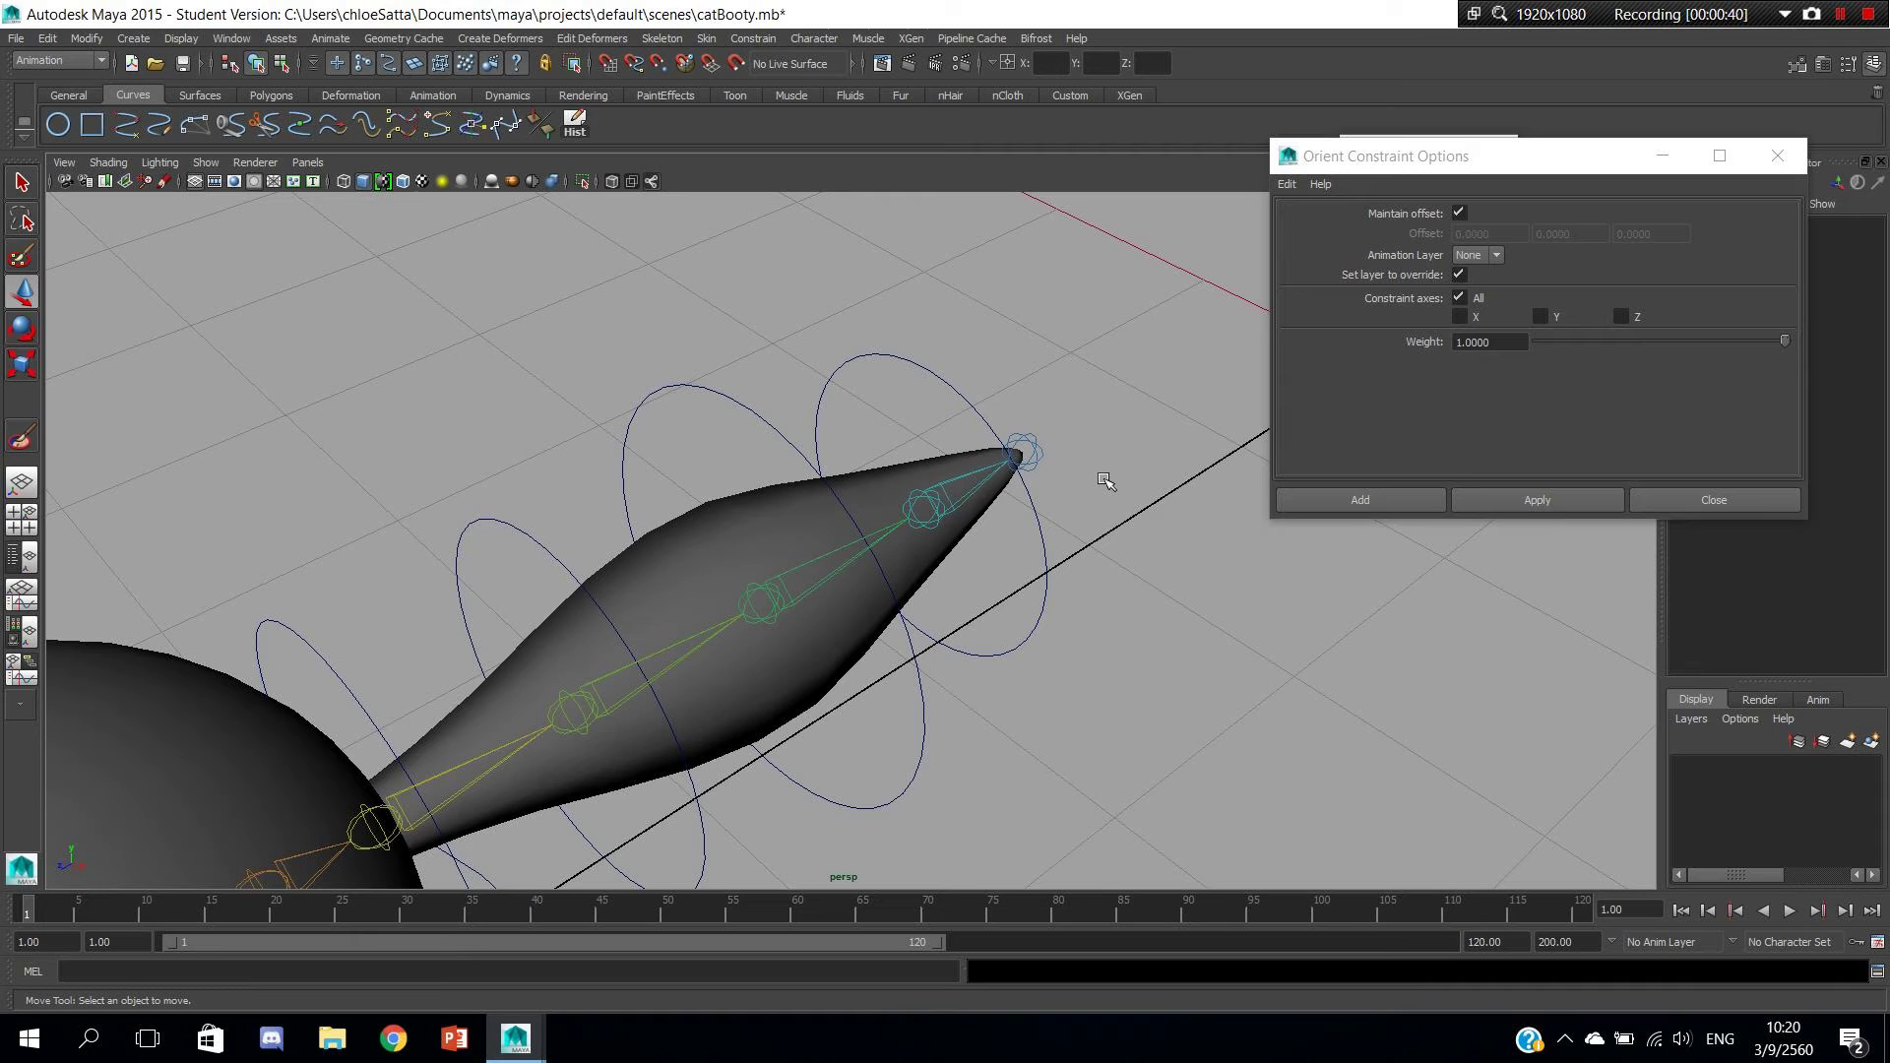
left_click_drag(931, 320, 899, 409)
key("q")
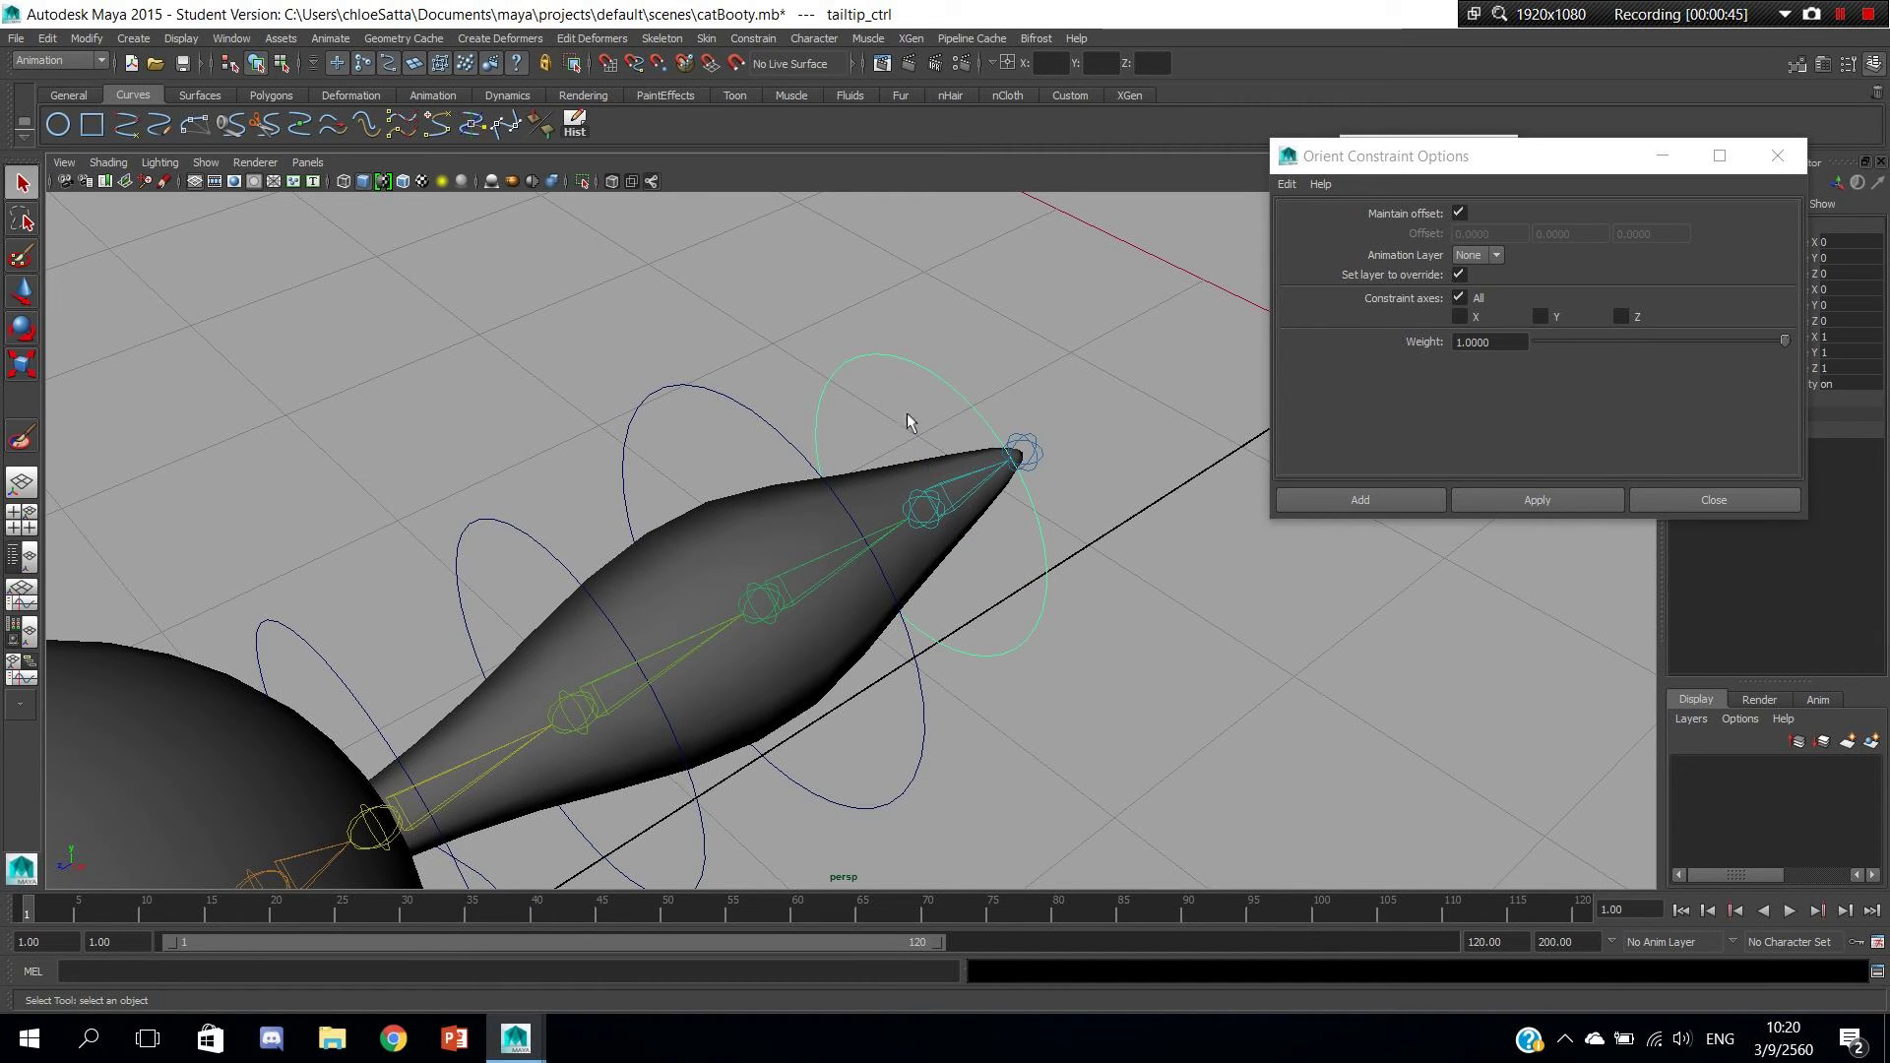
left_click(939, 521, "shift")
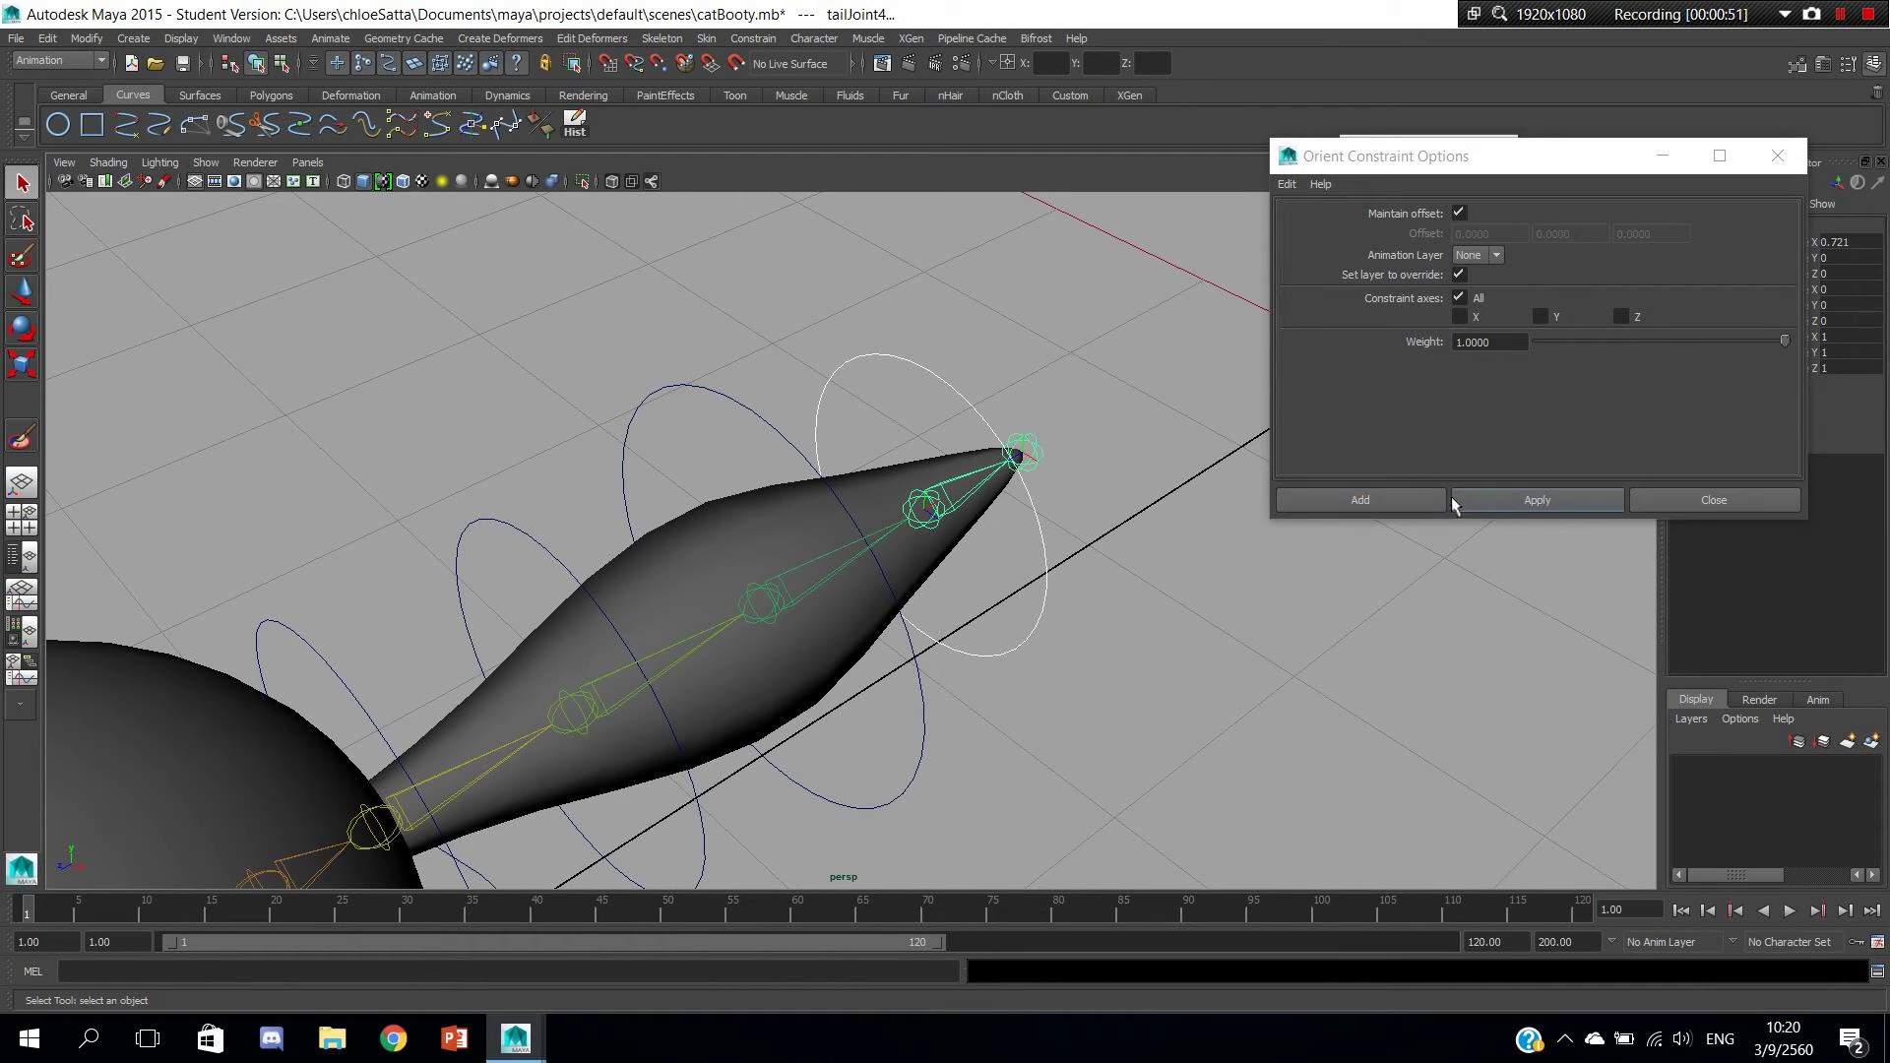
left_click(1485, 499)
Minimize the constraint options and select tailtip_ctrl for a rotation test.
left_click_drag(1097, 578, 1270, 472, "alt")
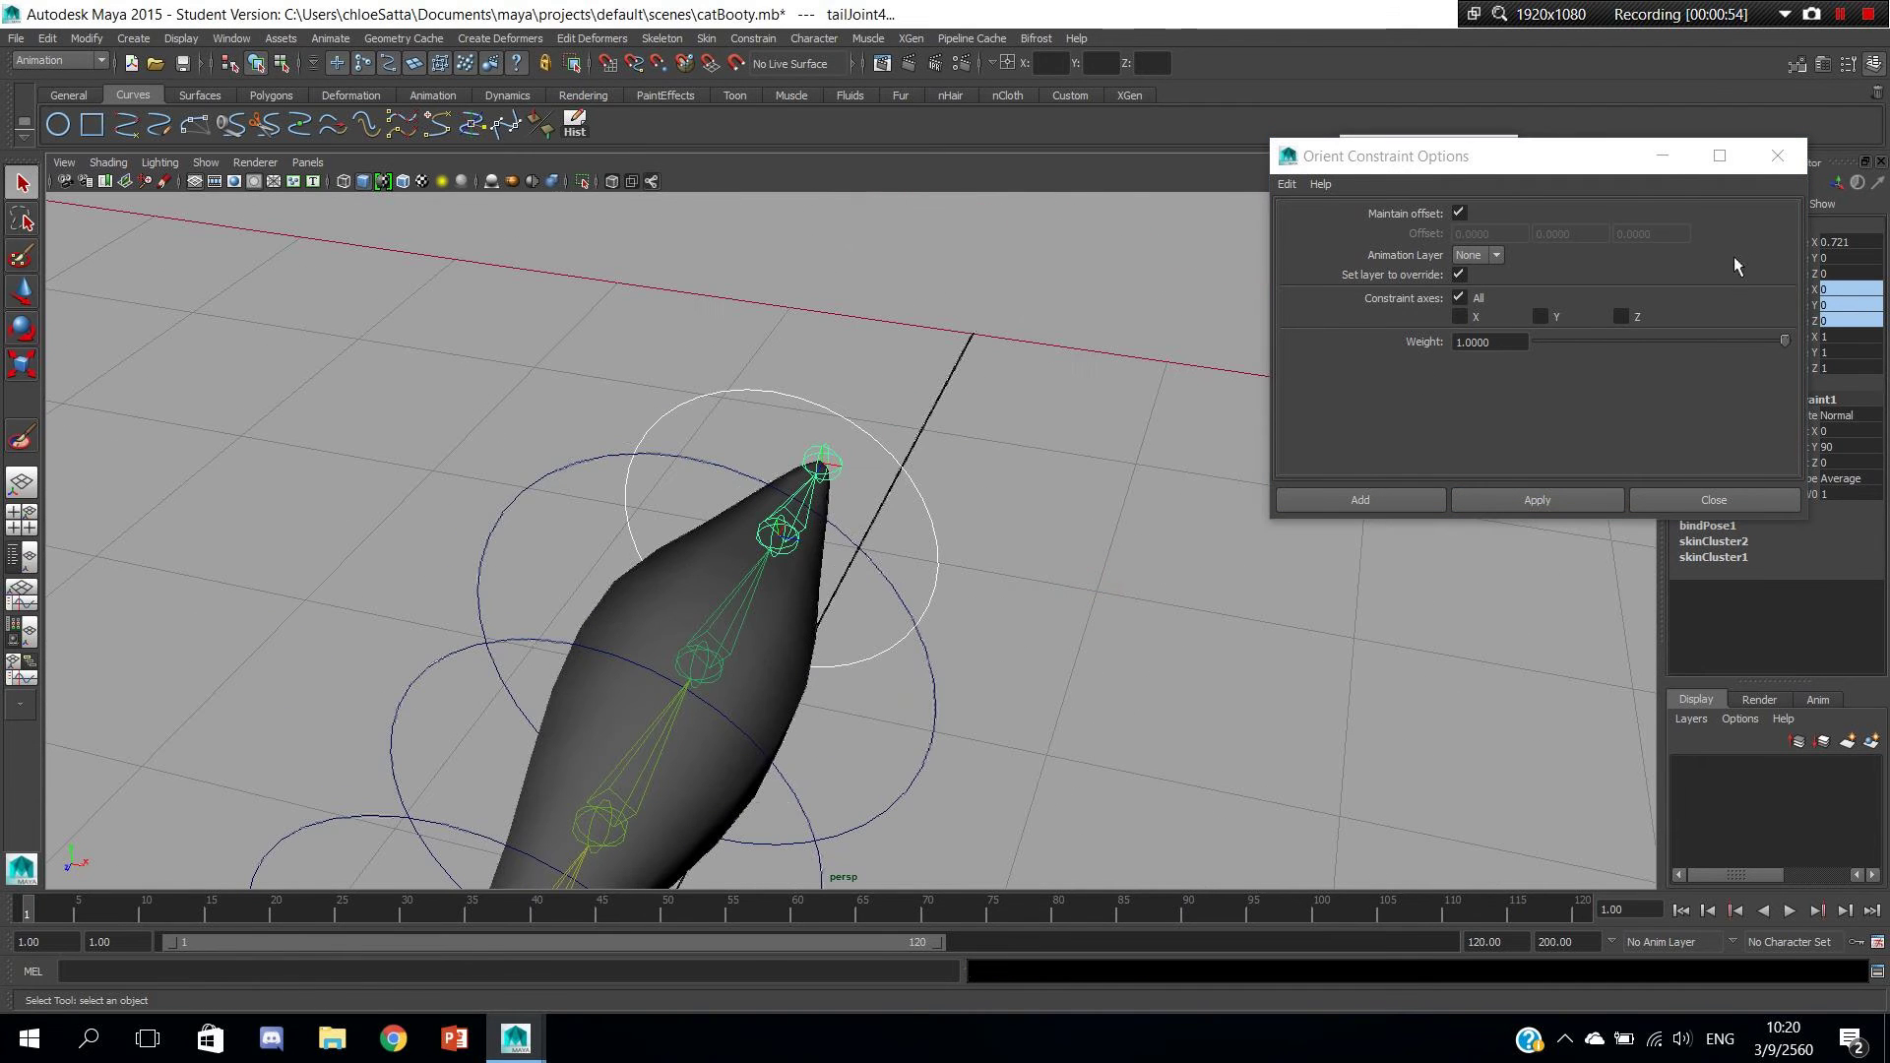
left_click(1662, 156)
mouse_move(1067, 591)
left_mouse_down("alt")
mouse_move(1046, 612)
mouse_move(1030, 579)
mouse_move(954, 570)
mouse_move(1065, 493)
mouse_move(942, 576)
mouse_move(1004, 534)
mouse_move(1065, 661)
left_mouse_up("alt")
key("e")
left_click(1073, 520)
left_click(955, 565)
Undo the tail-tip test rotation and restore the Orient Constraint Options window.
key("ctrl+z")
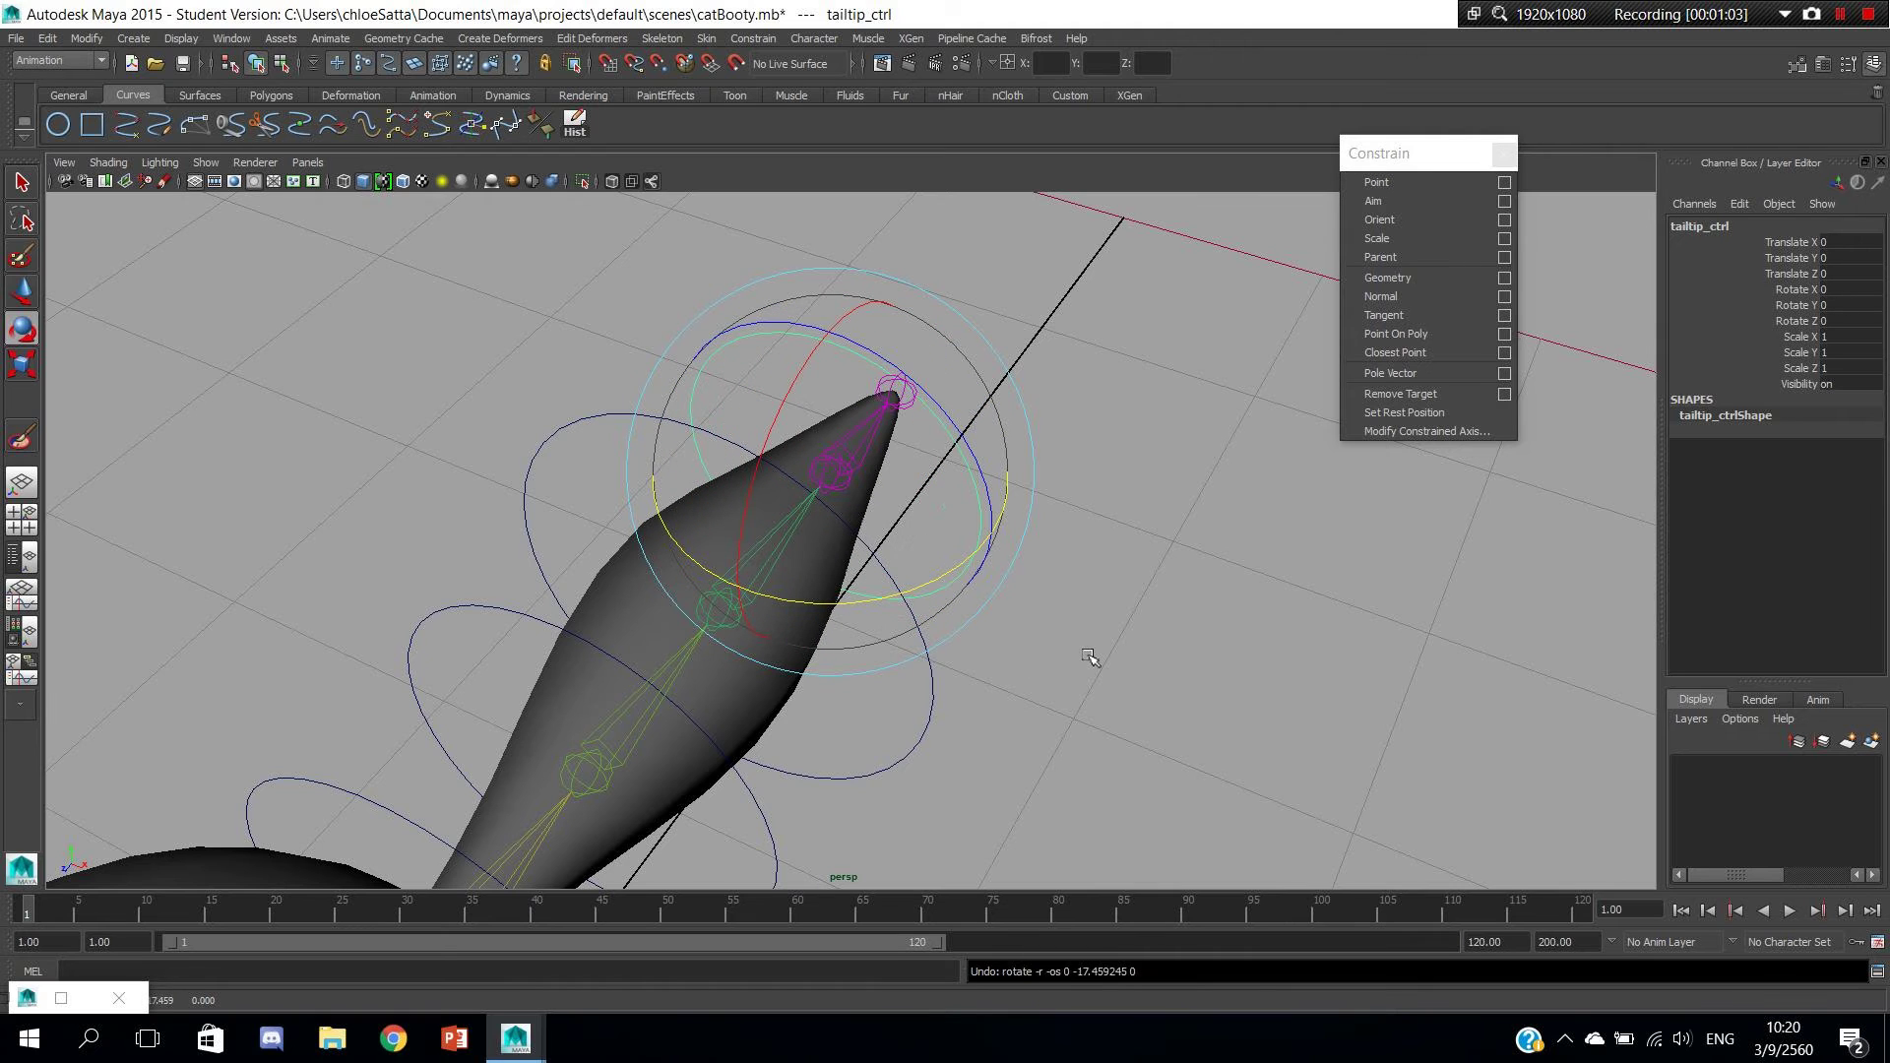
key("w")
left_click_drag(620, 806, 850, 467, "alt")
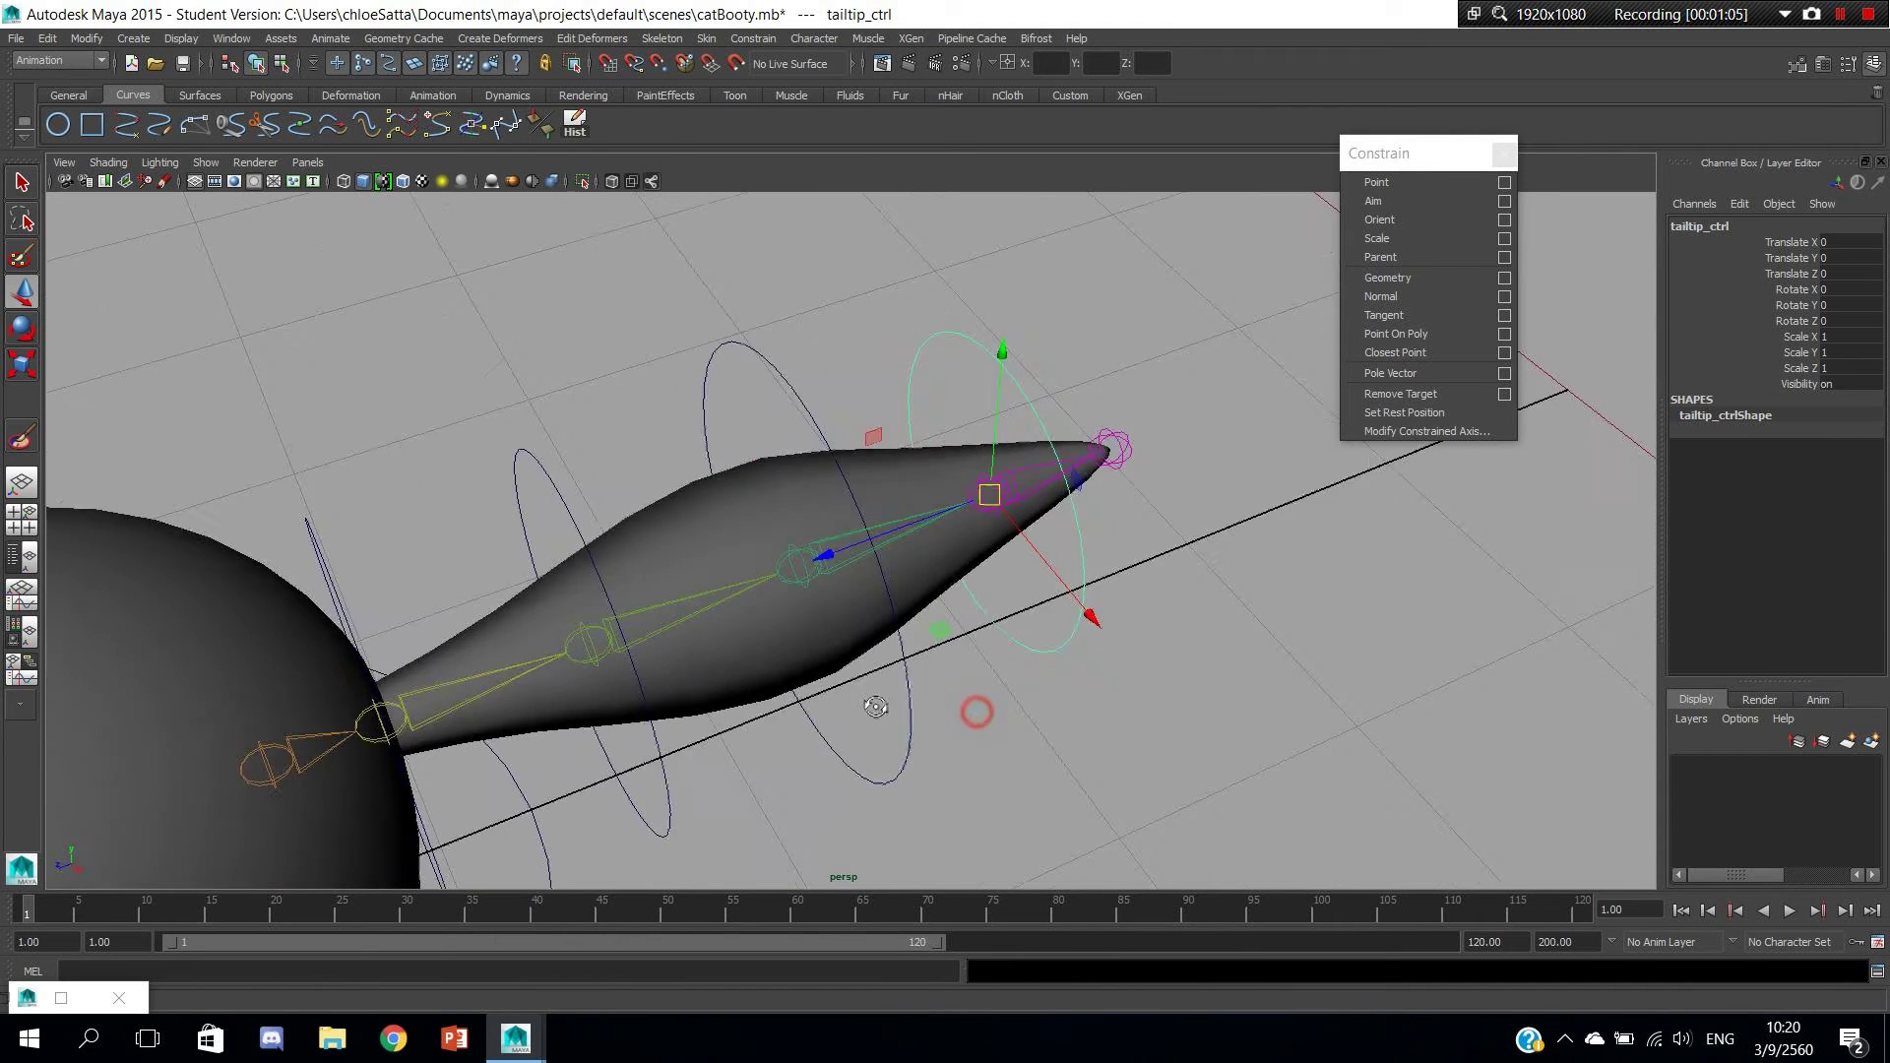
left_click(61, 999)
double_click(1427, 14)
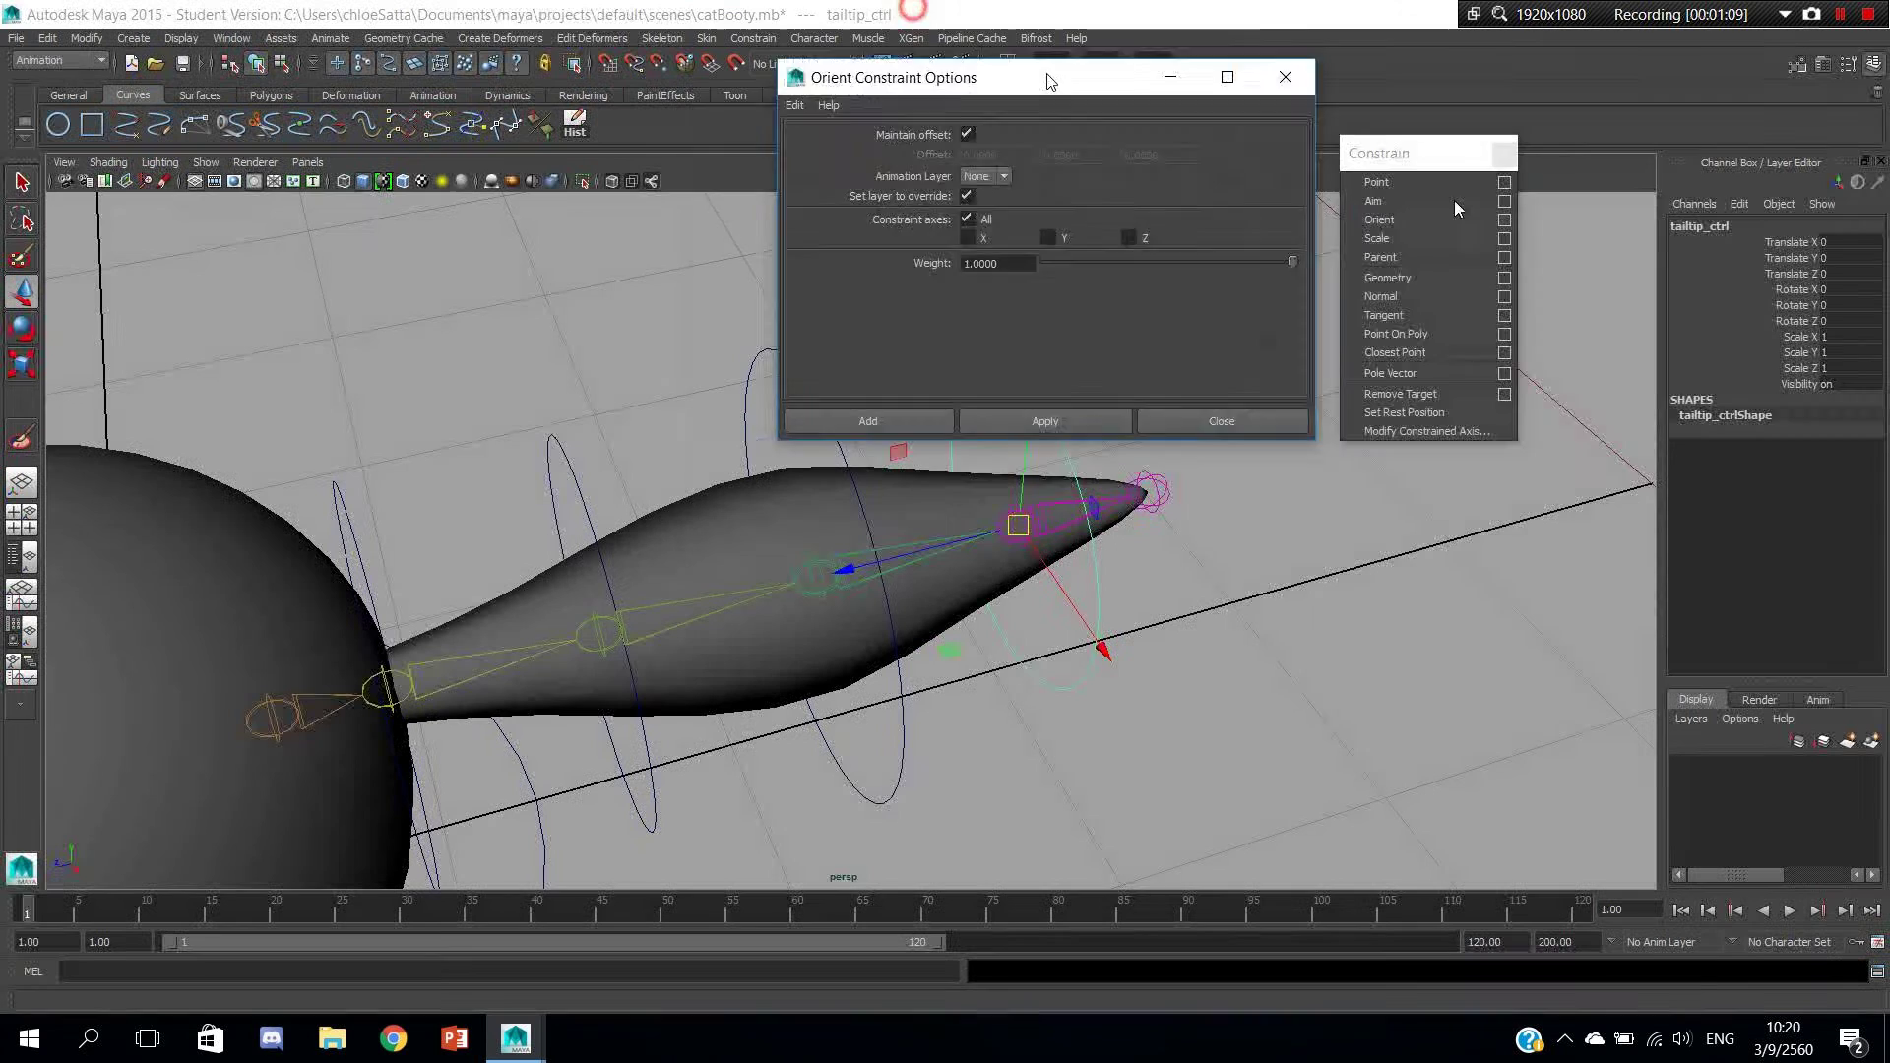
left_click_drag(1047, 72, 1619, 224)
Orient-constrain tailJoint3 to tail3_ctrl.
left_click_drag(1015, 737, 823, 358, "alt")
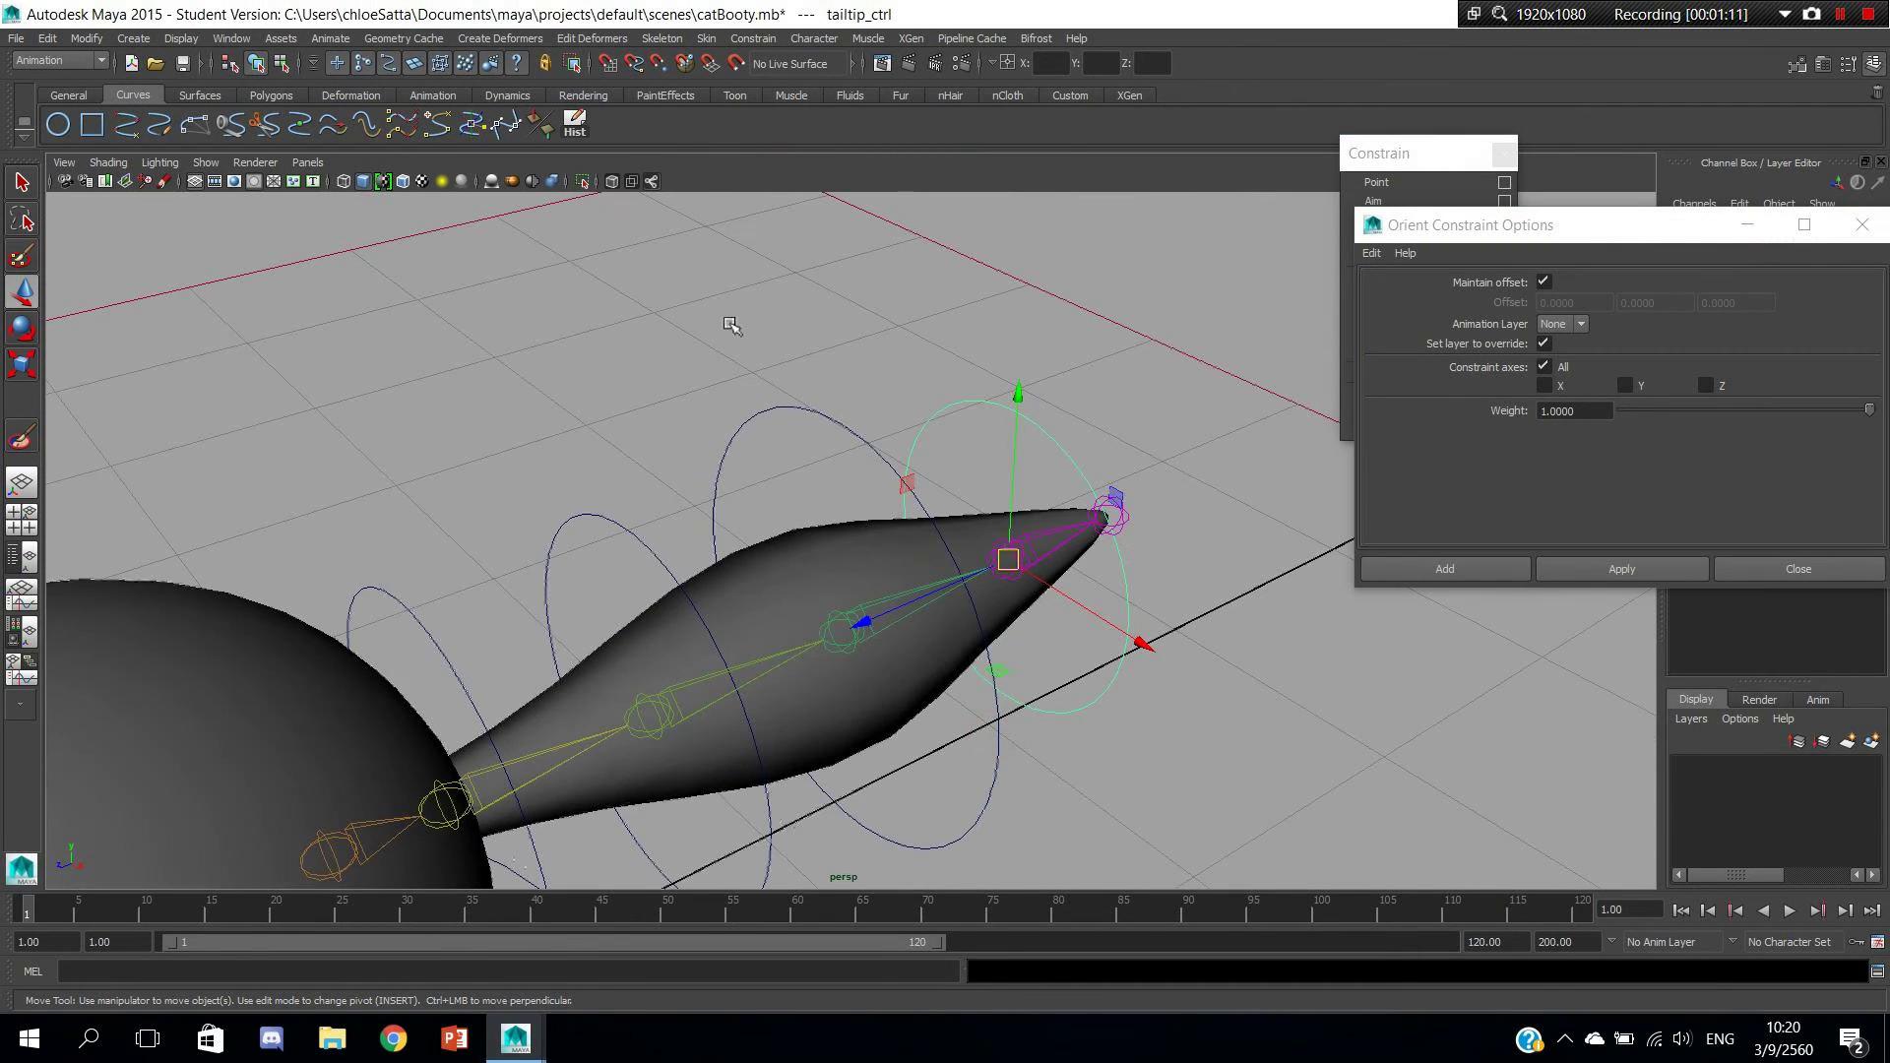
left_click(881, 492)
key("q")
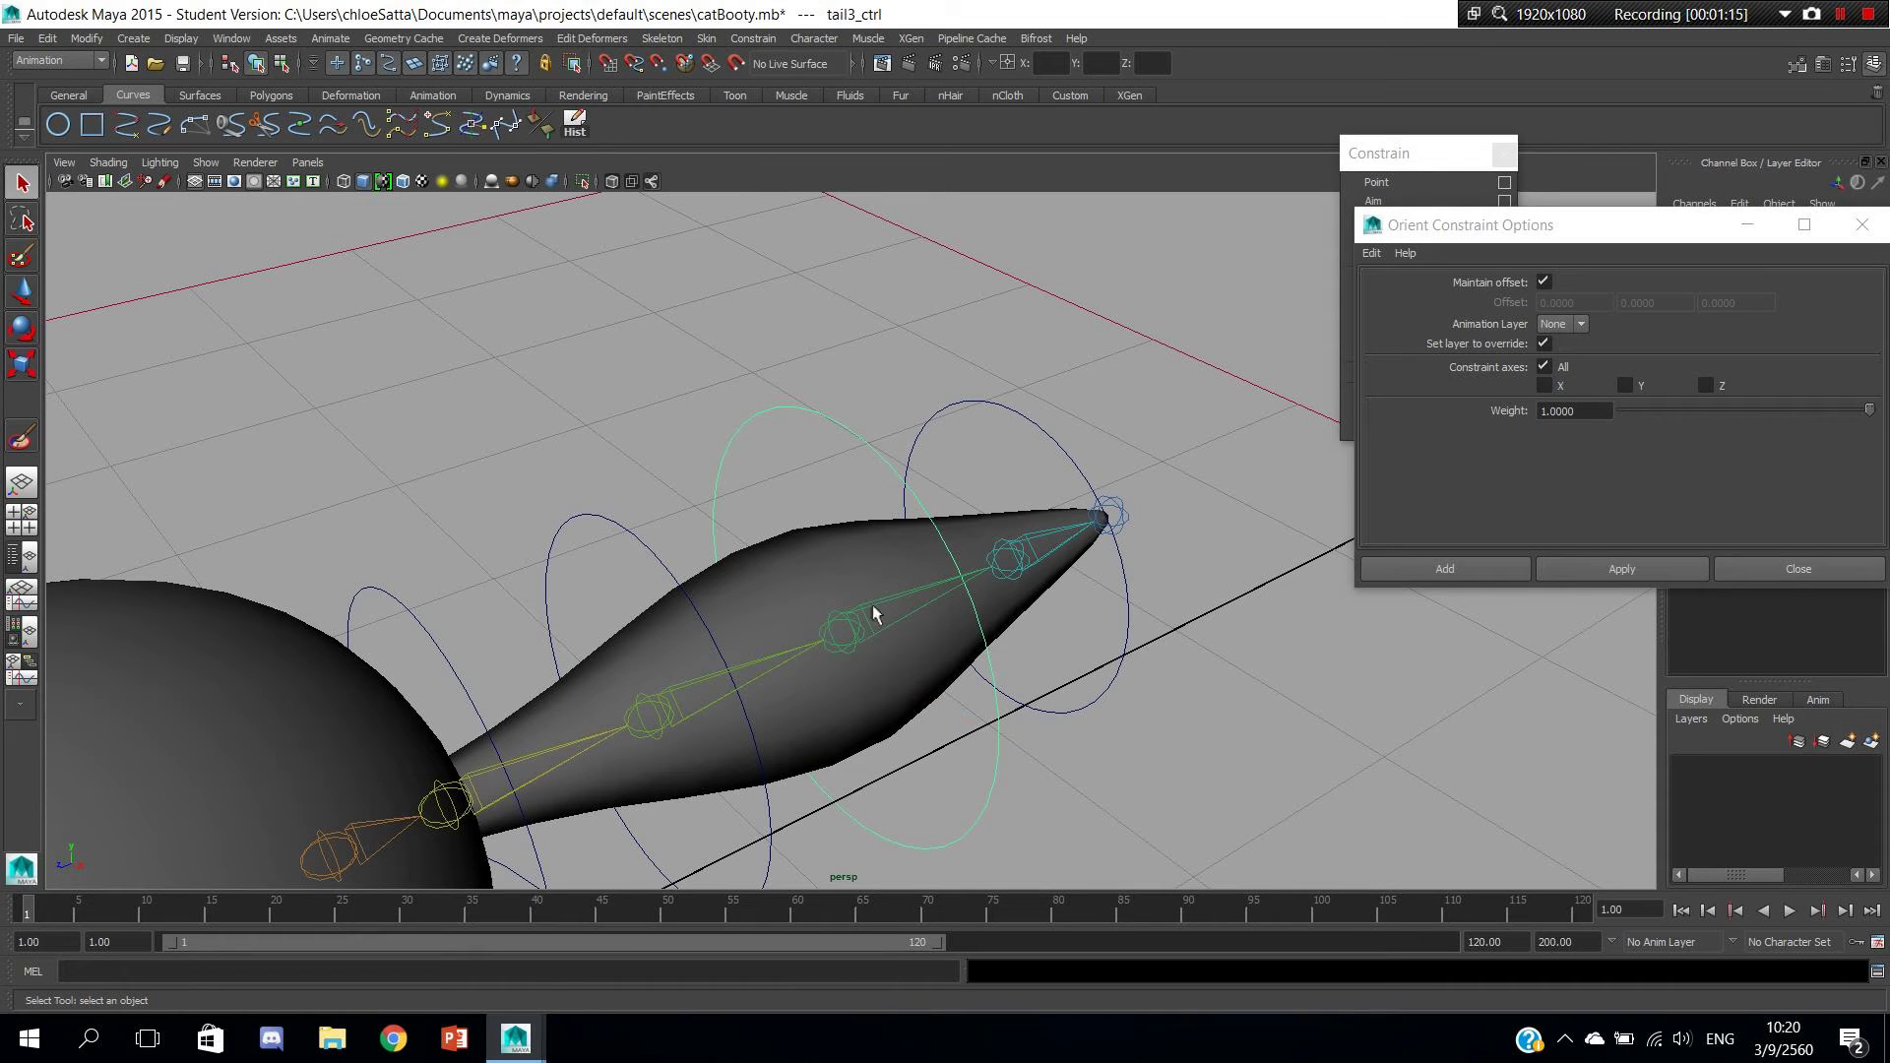
left_click(853, 639, "shift")
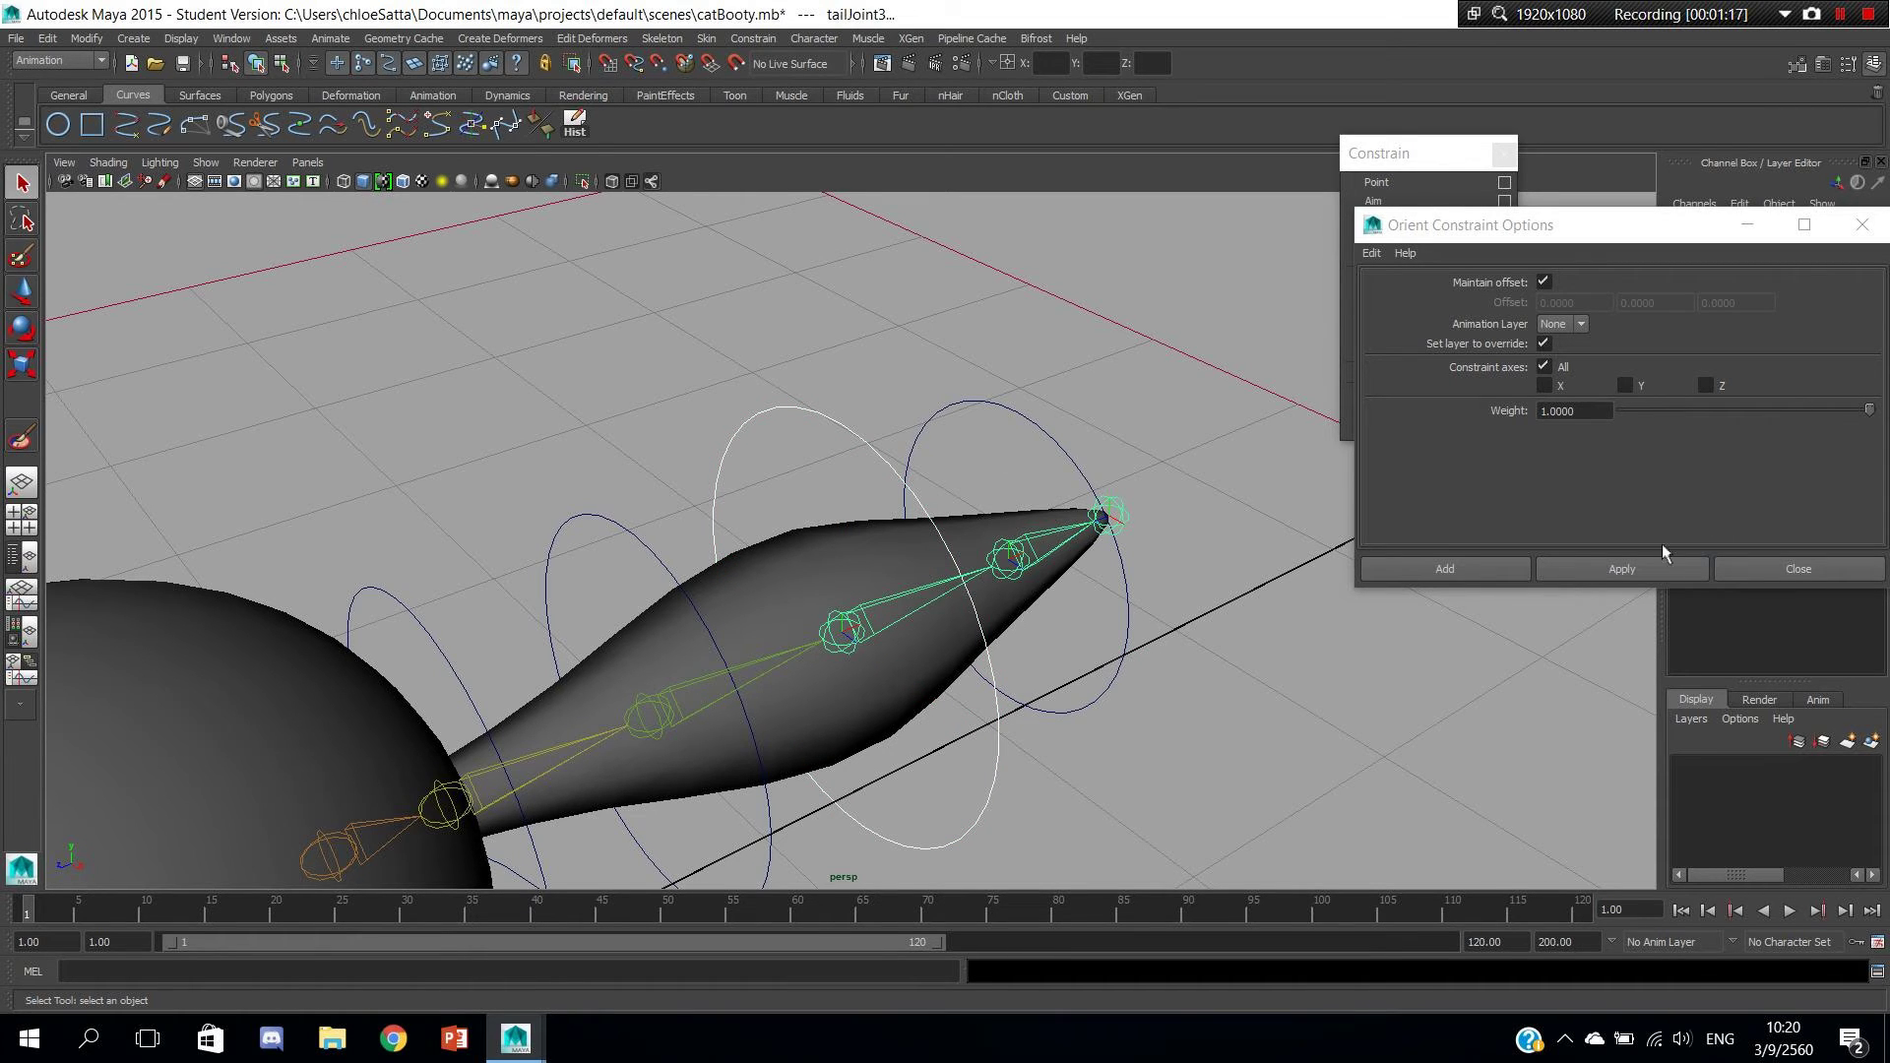
left_click(1623, 569)
Orient-constrain tailJoint2 to tail2_ctrl and tailJoint1 to tail1_ctrl.
middle_click_drag(1049, 725, 1270, 722, "alt")
left_click(804, 512)
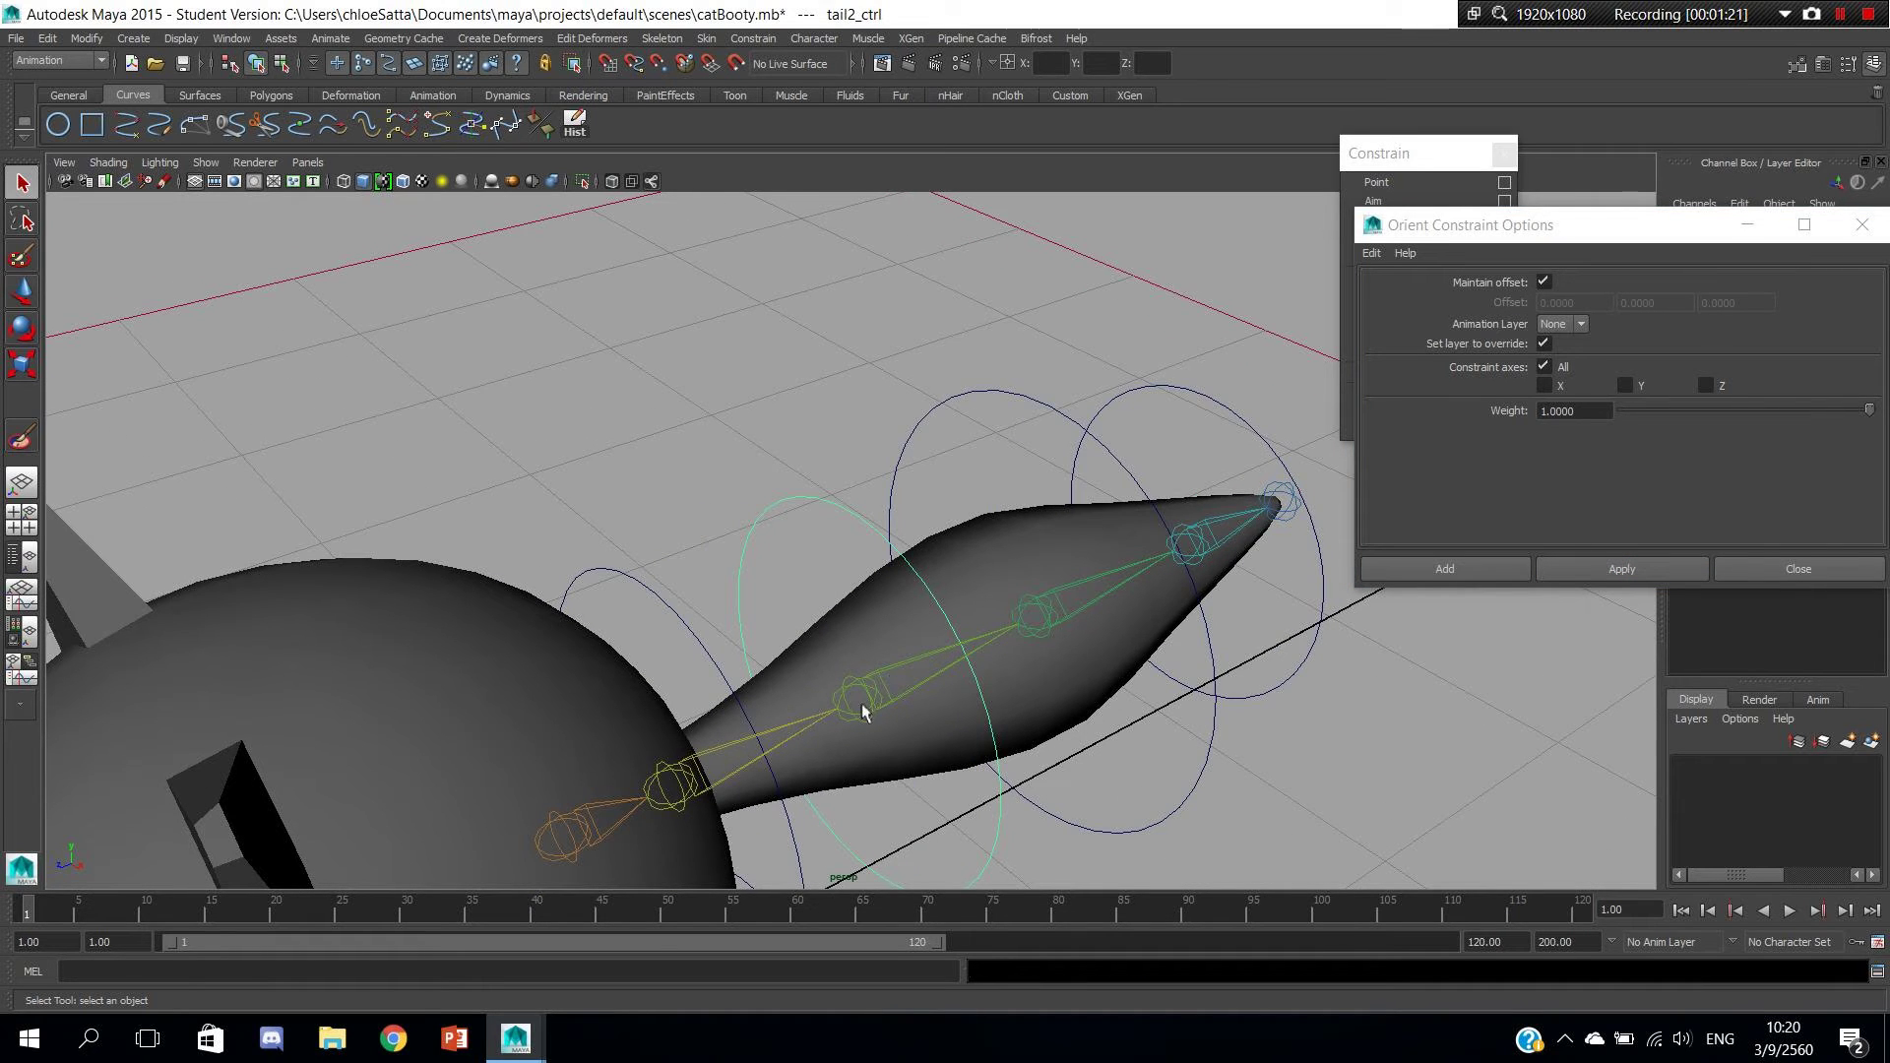
left_click(854, 720, "shift")
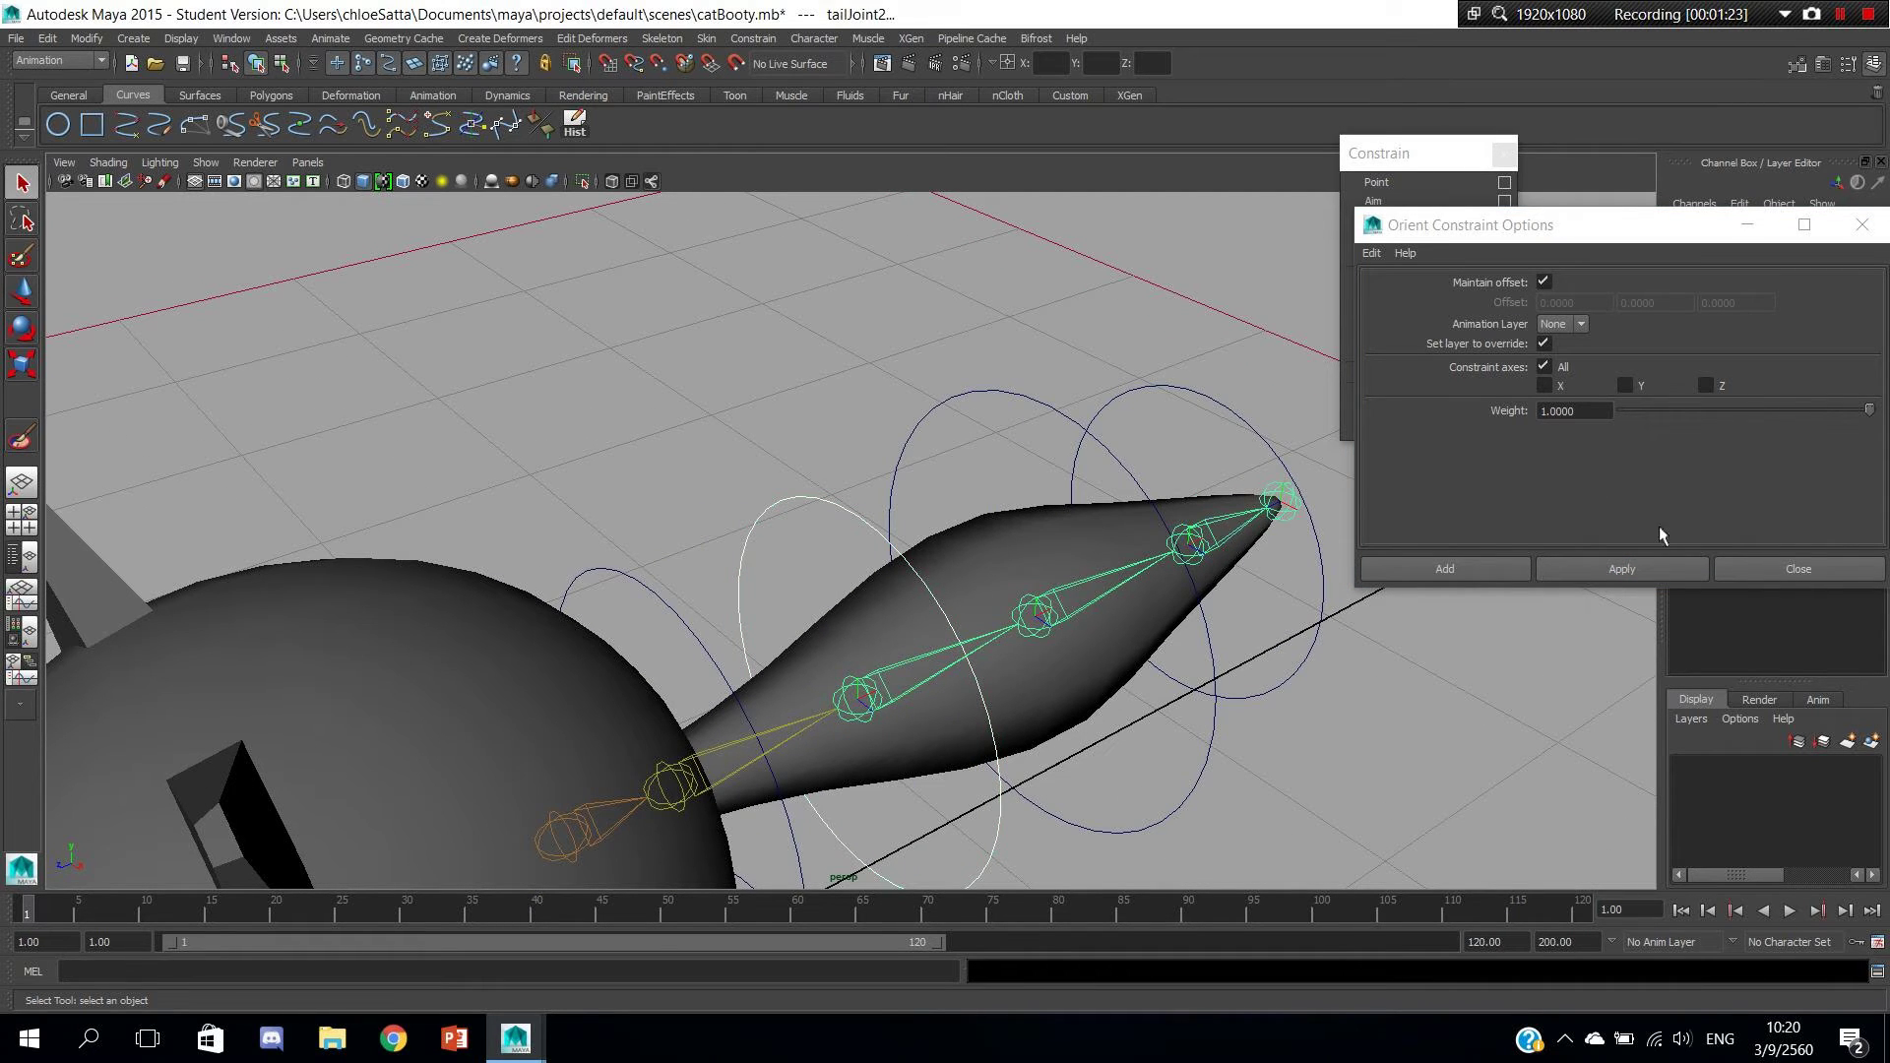
left_click(1600, 571)
middle_click_drag(803, 562, 881, 444, "alt")
left_click_drag(736, 367, 720, 488)
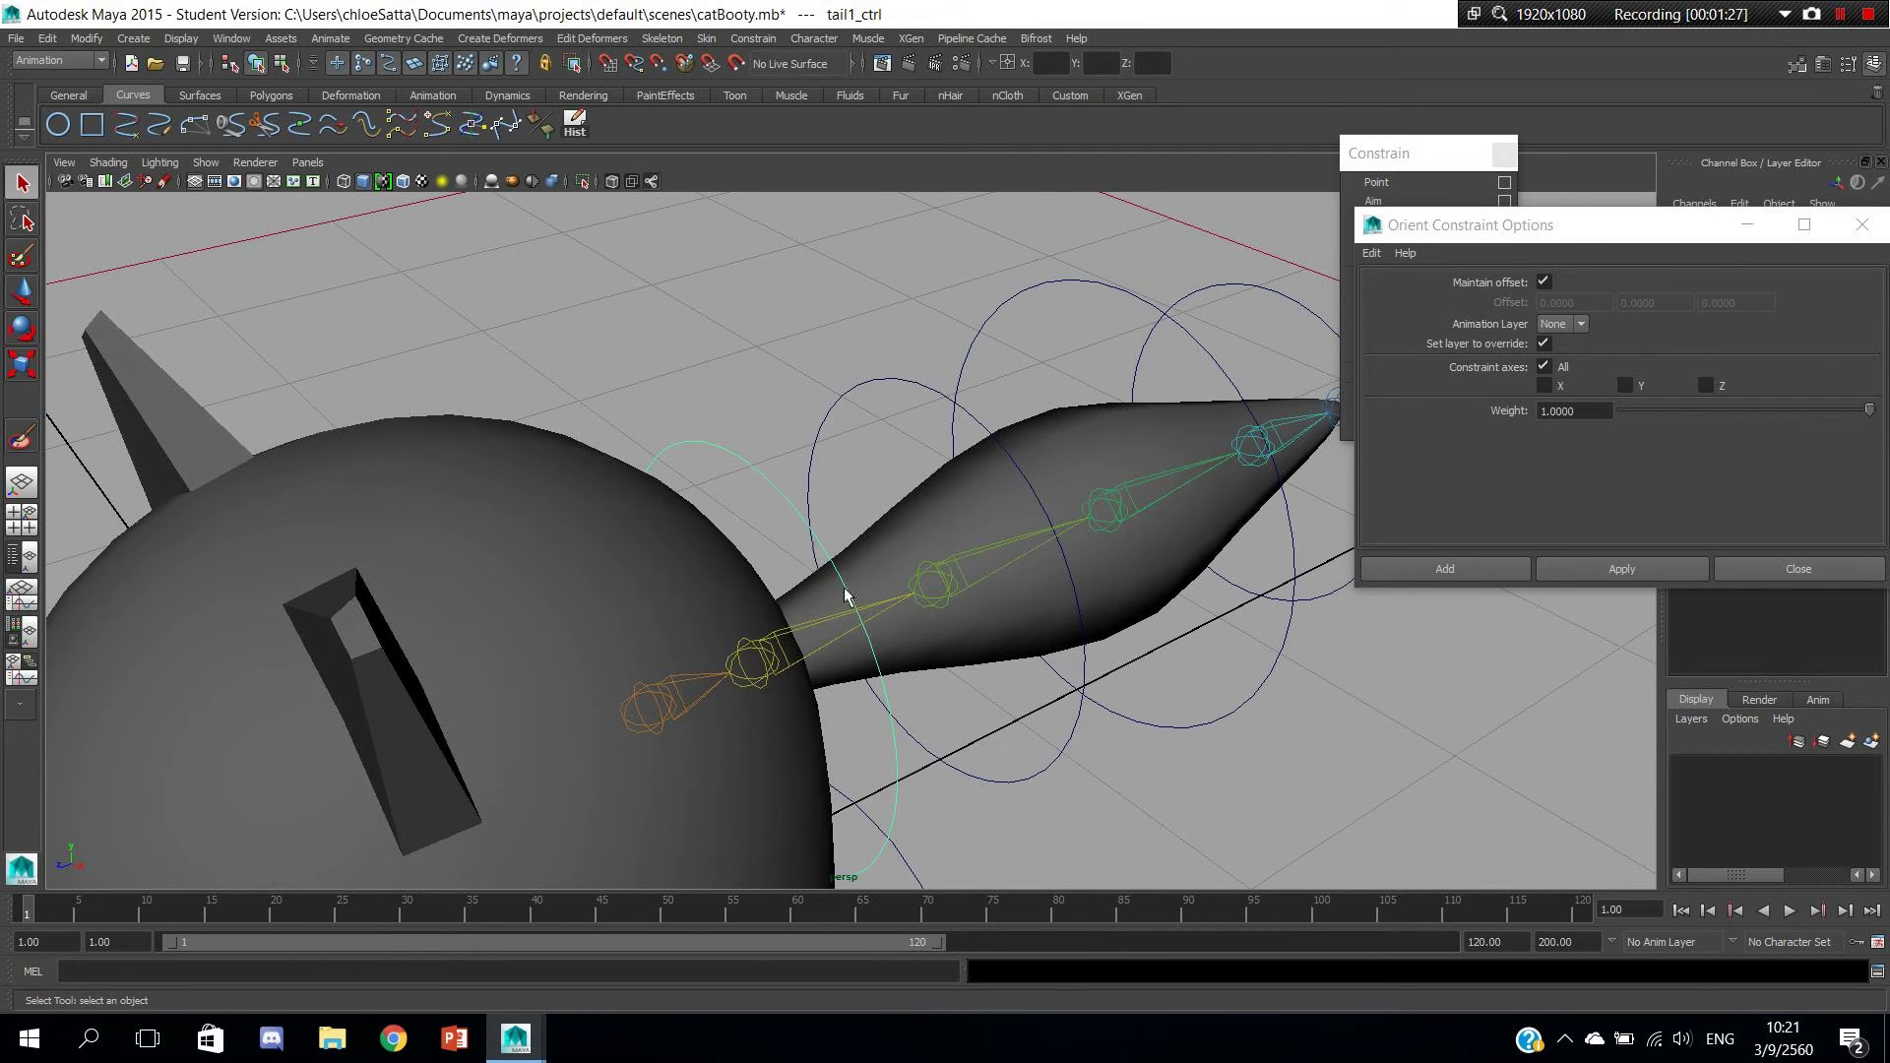
left_click_drag(843, 587, 716, 666, "alt")
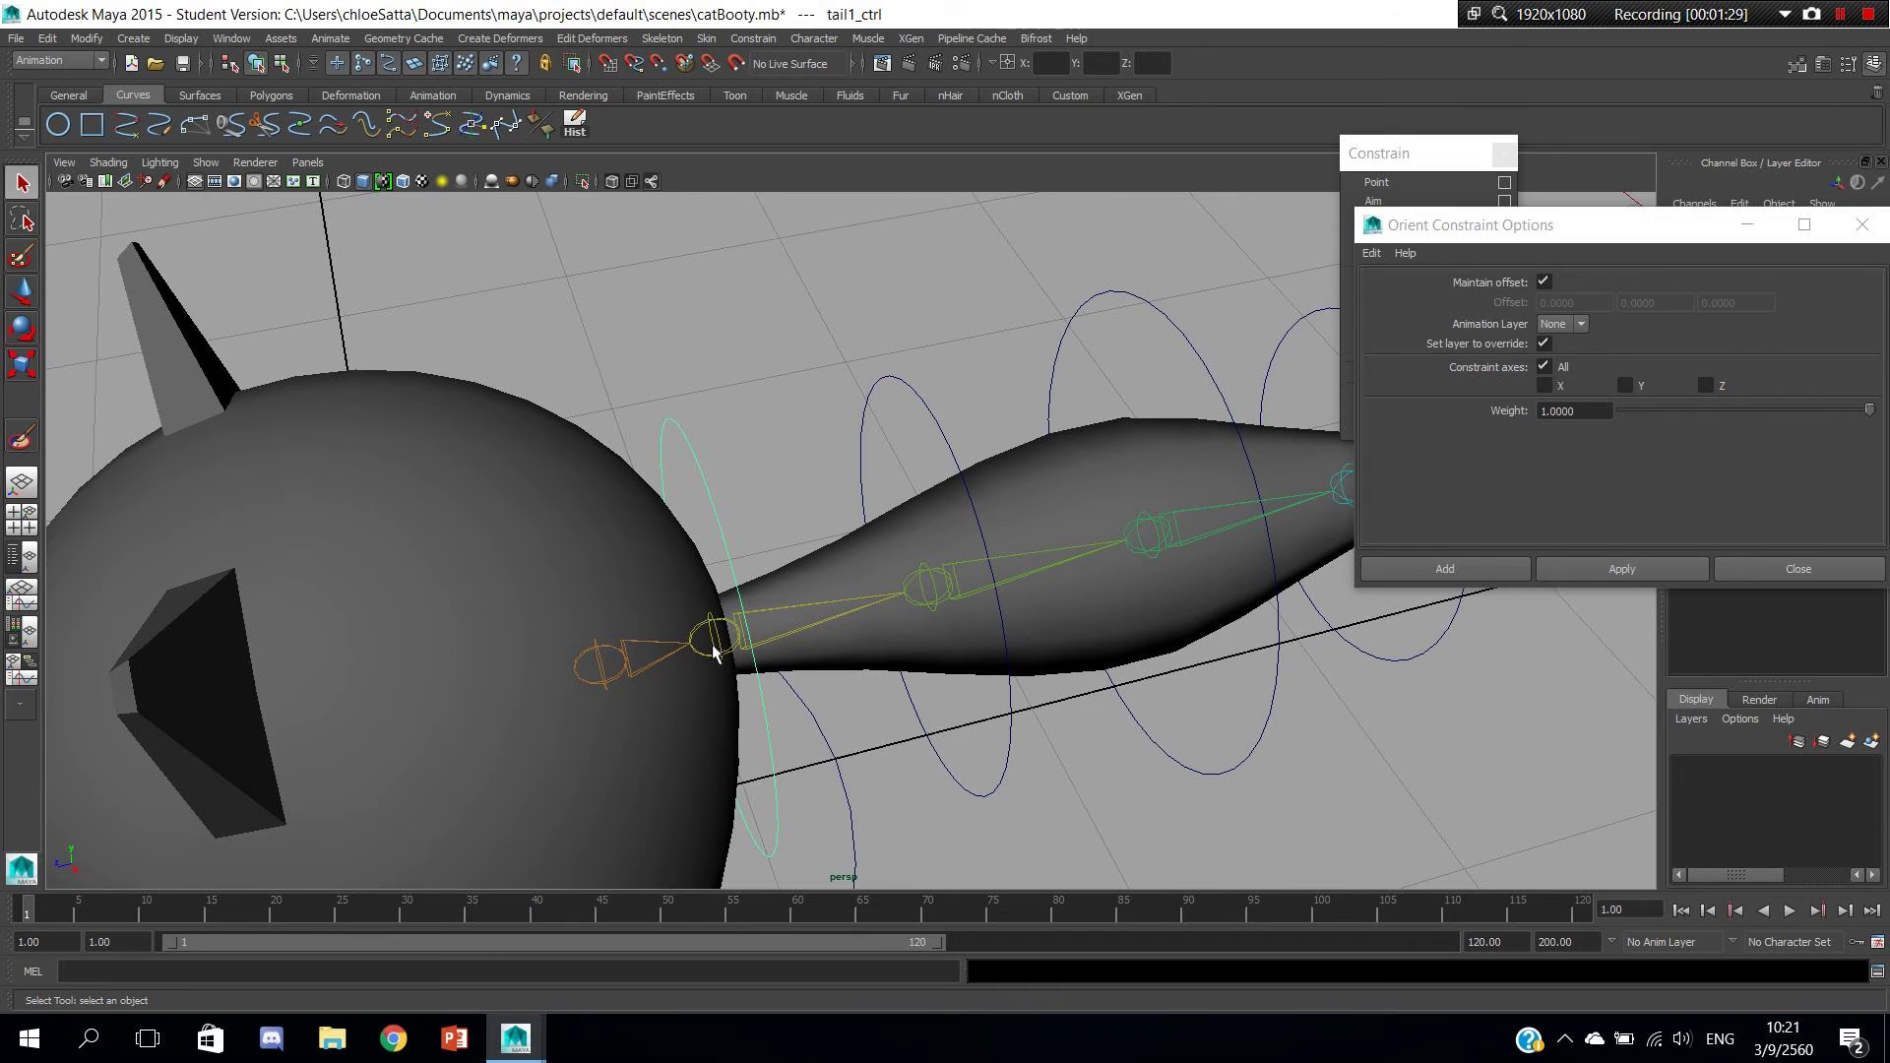
left_click(714, 652, "shift")
left_click(1477, 570)
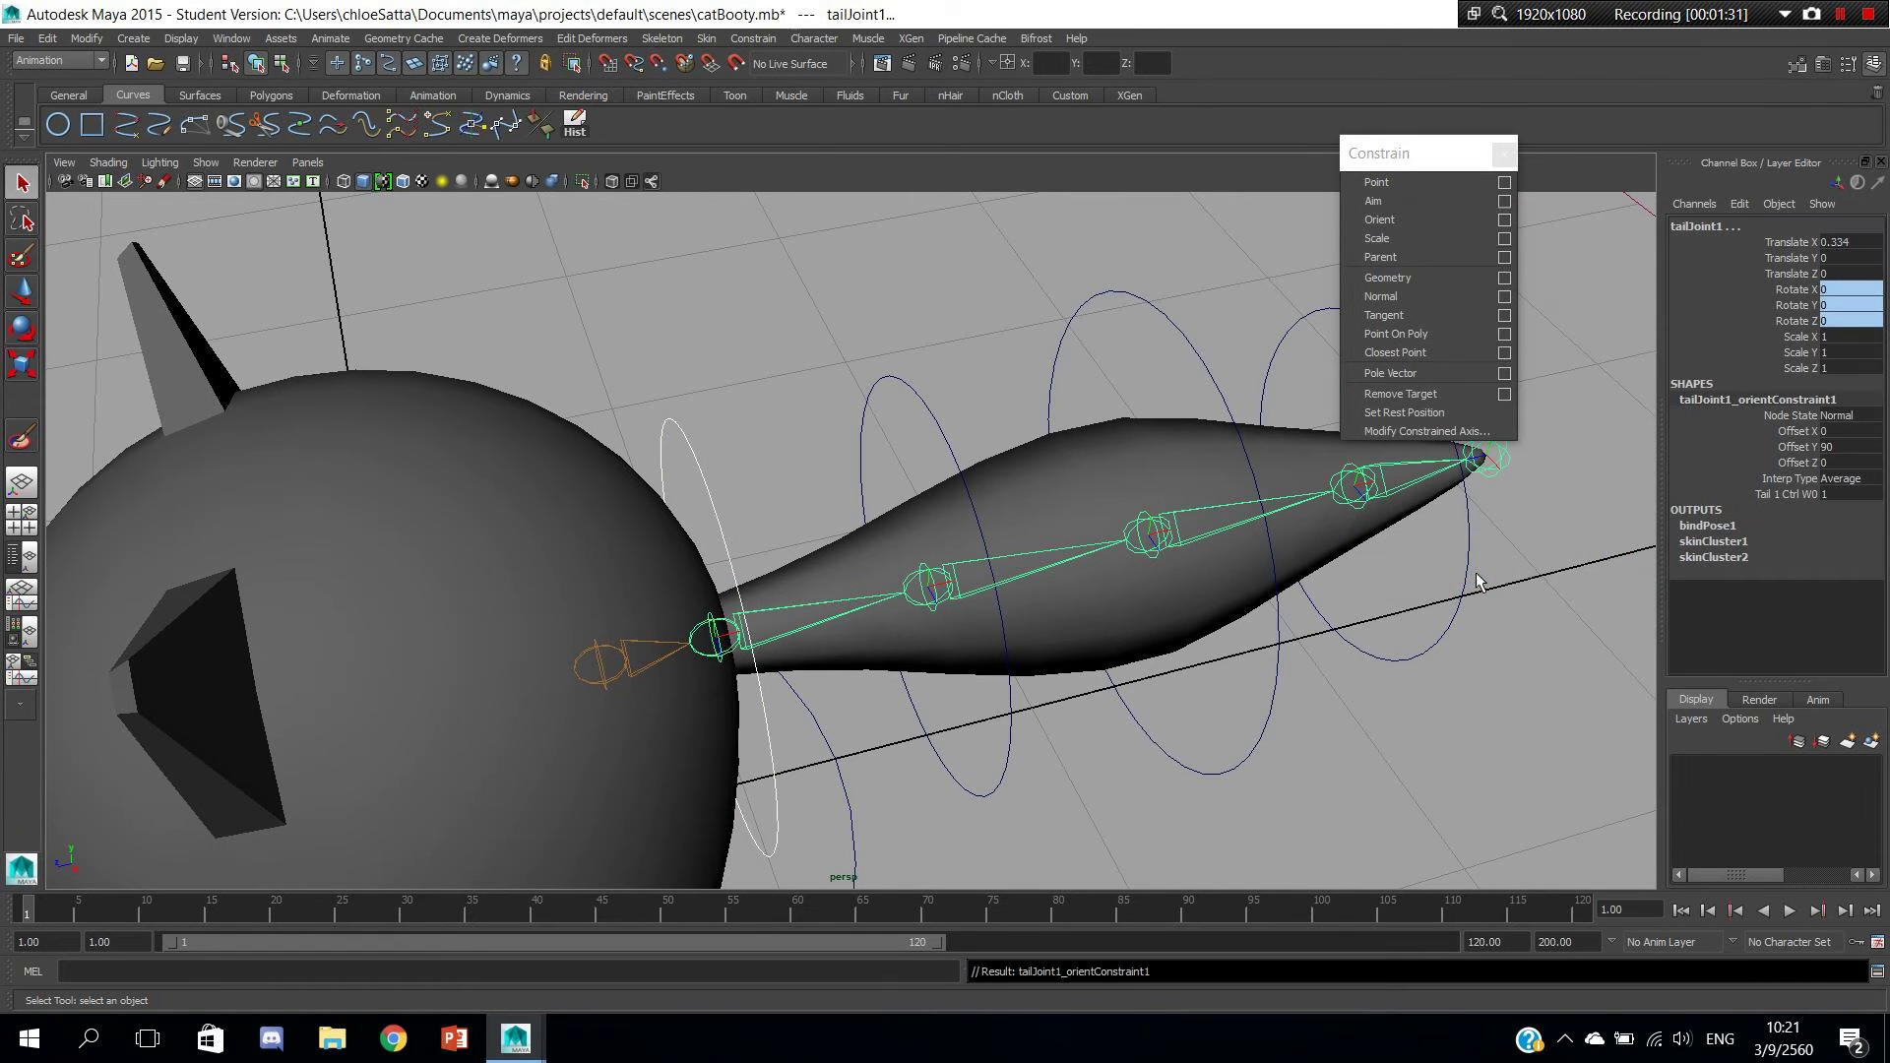
key("w")
left_click_drag(1046, 788, 717, 726, "alt")
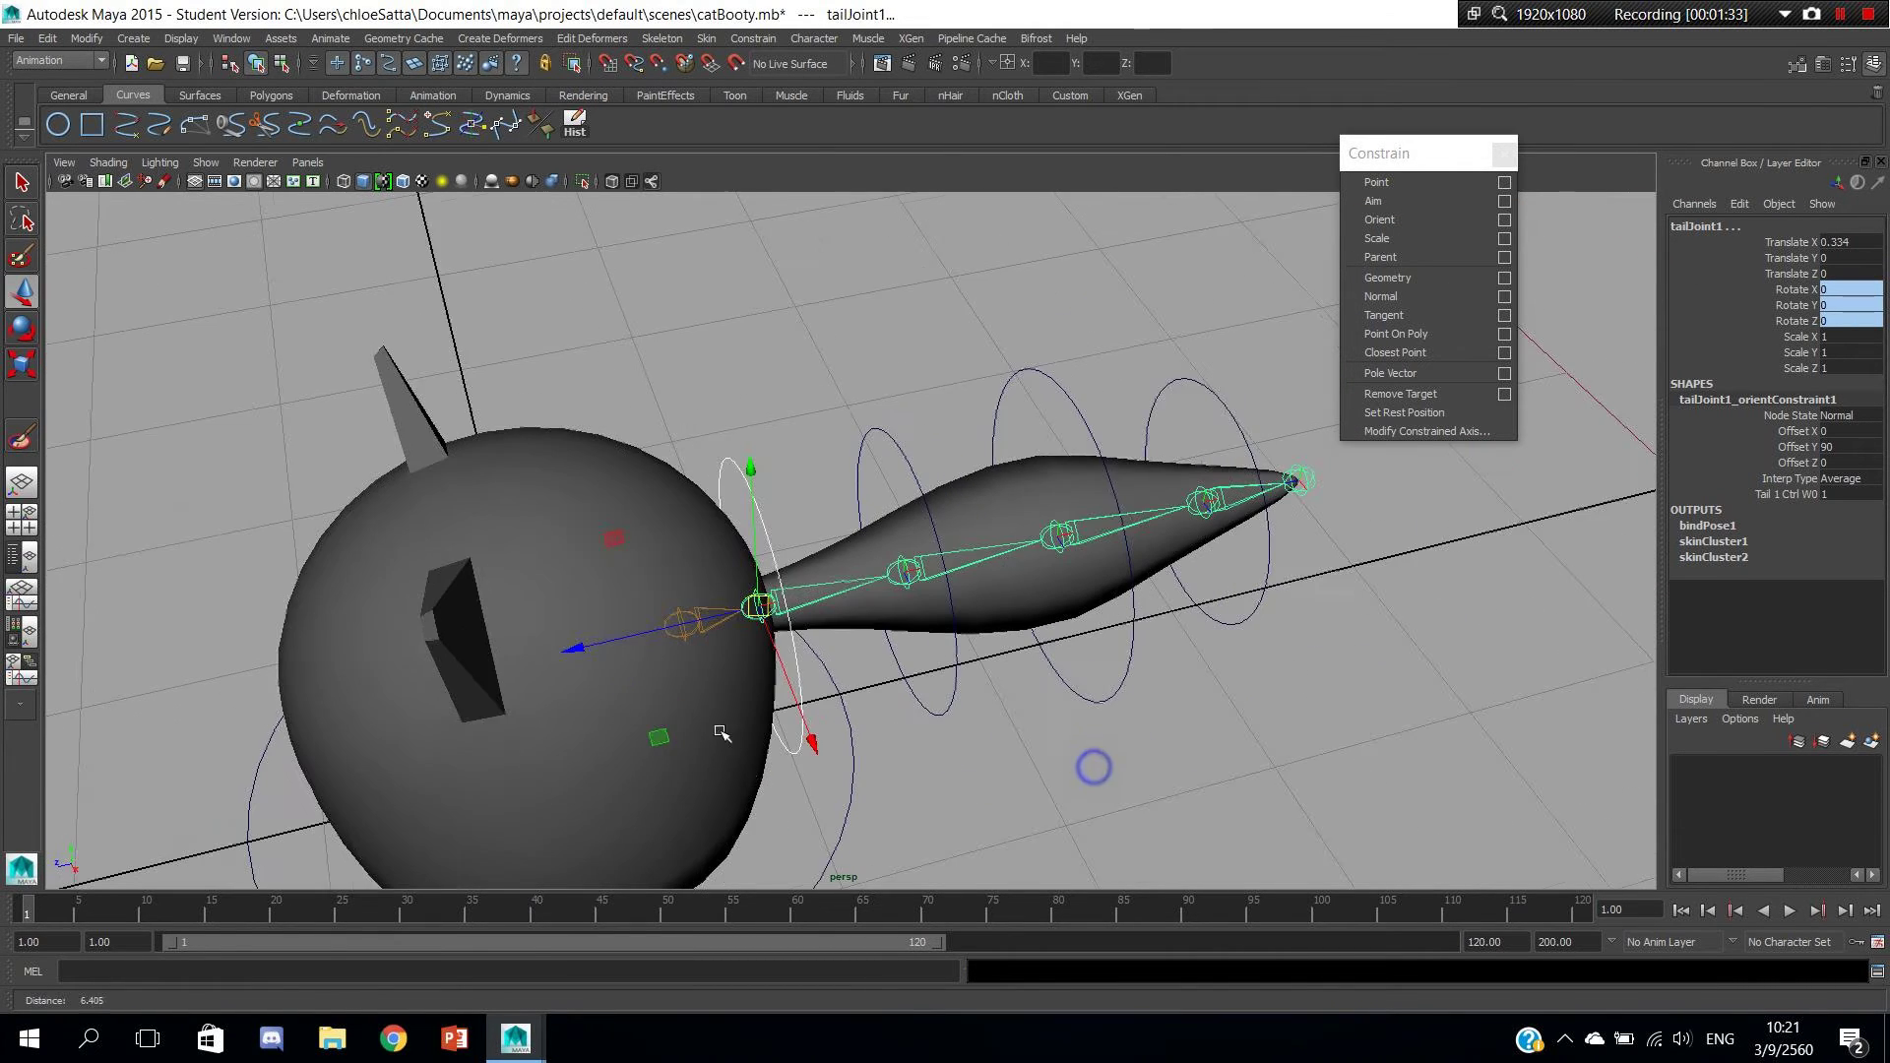
key("e")
left_click(840, 368)
left_click_drag(790, 424, 728, 482)
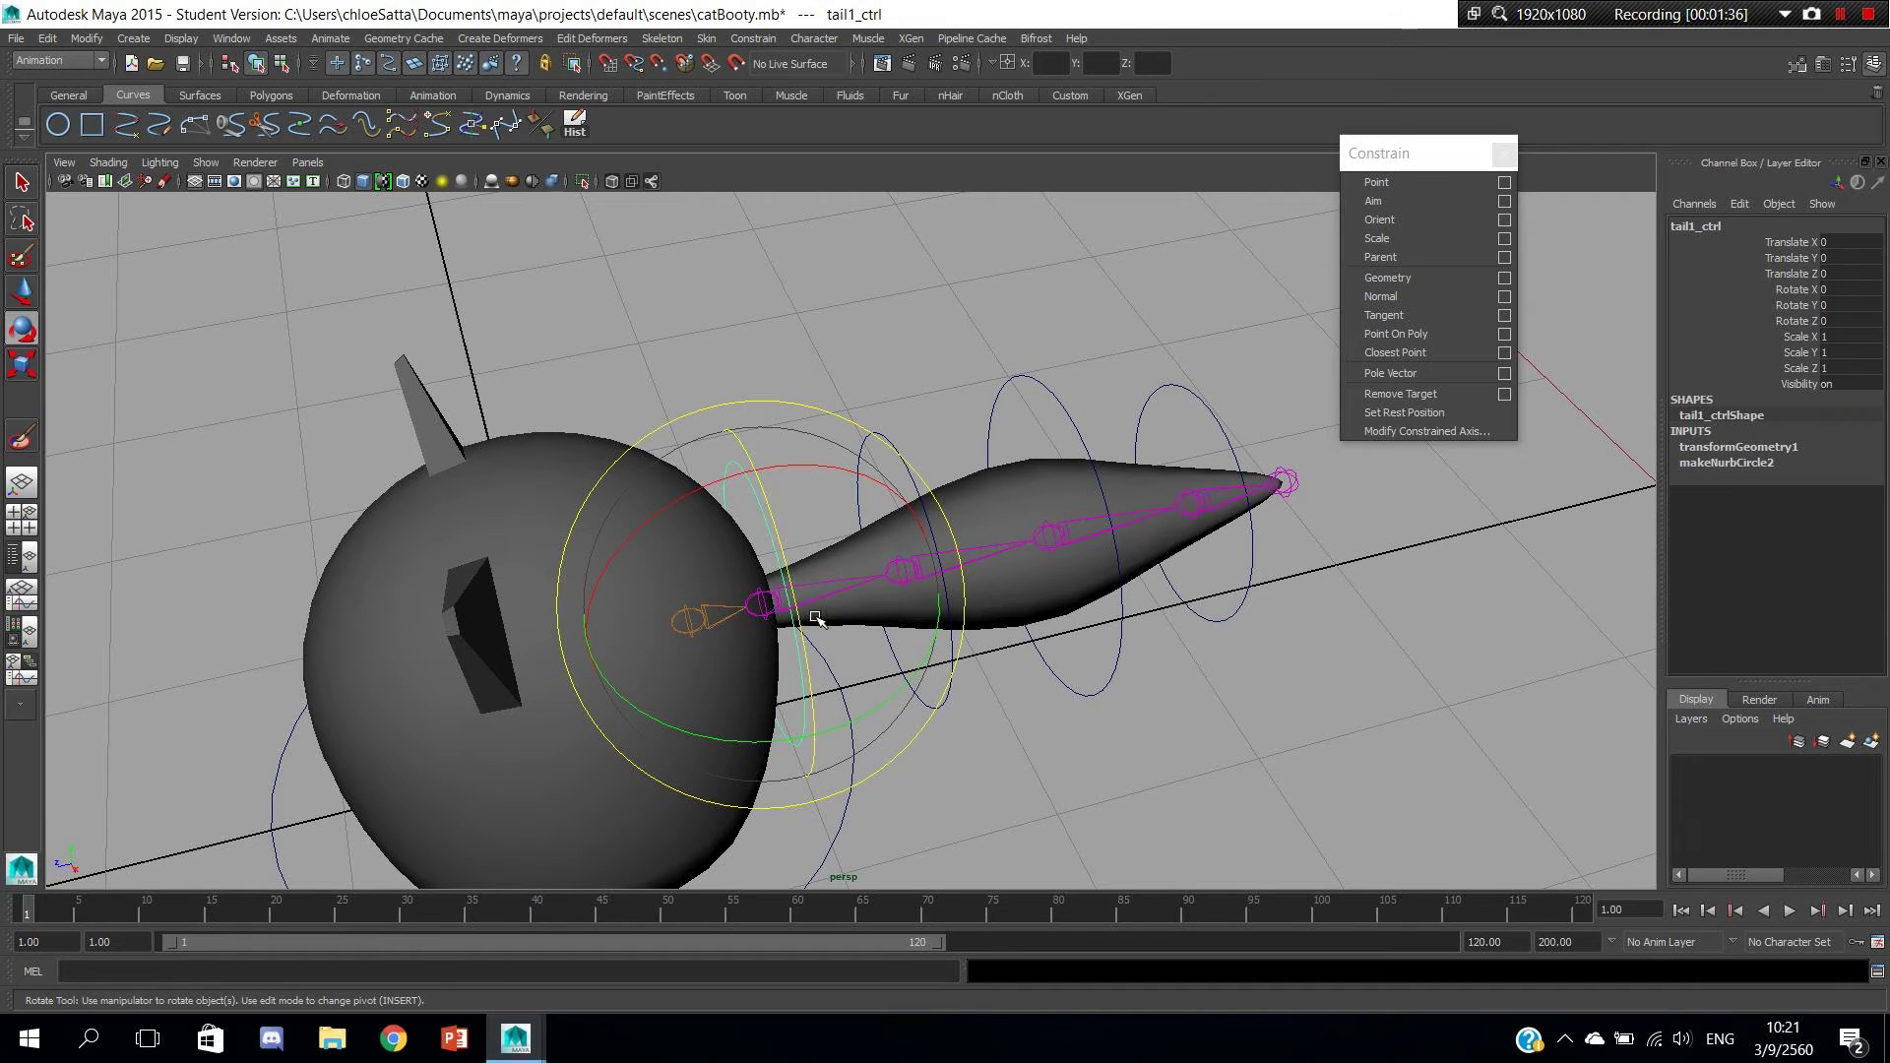
mouse_move(864, 670)
left_mouse_down()
mouse_move(853, 730)
mouse_move(857, 551)
left_mouse_up()
key("ctrl+z")
left_click_drag(934, 394, 853, 465)
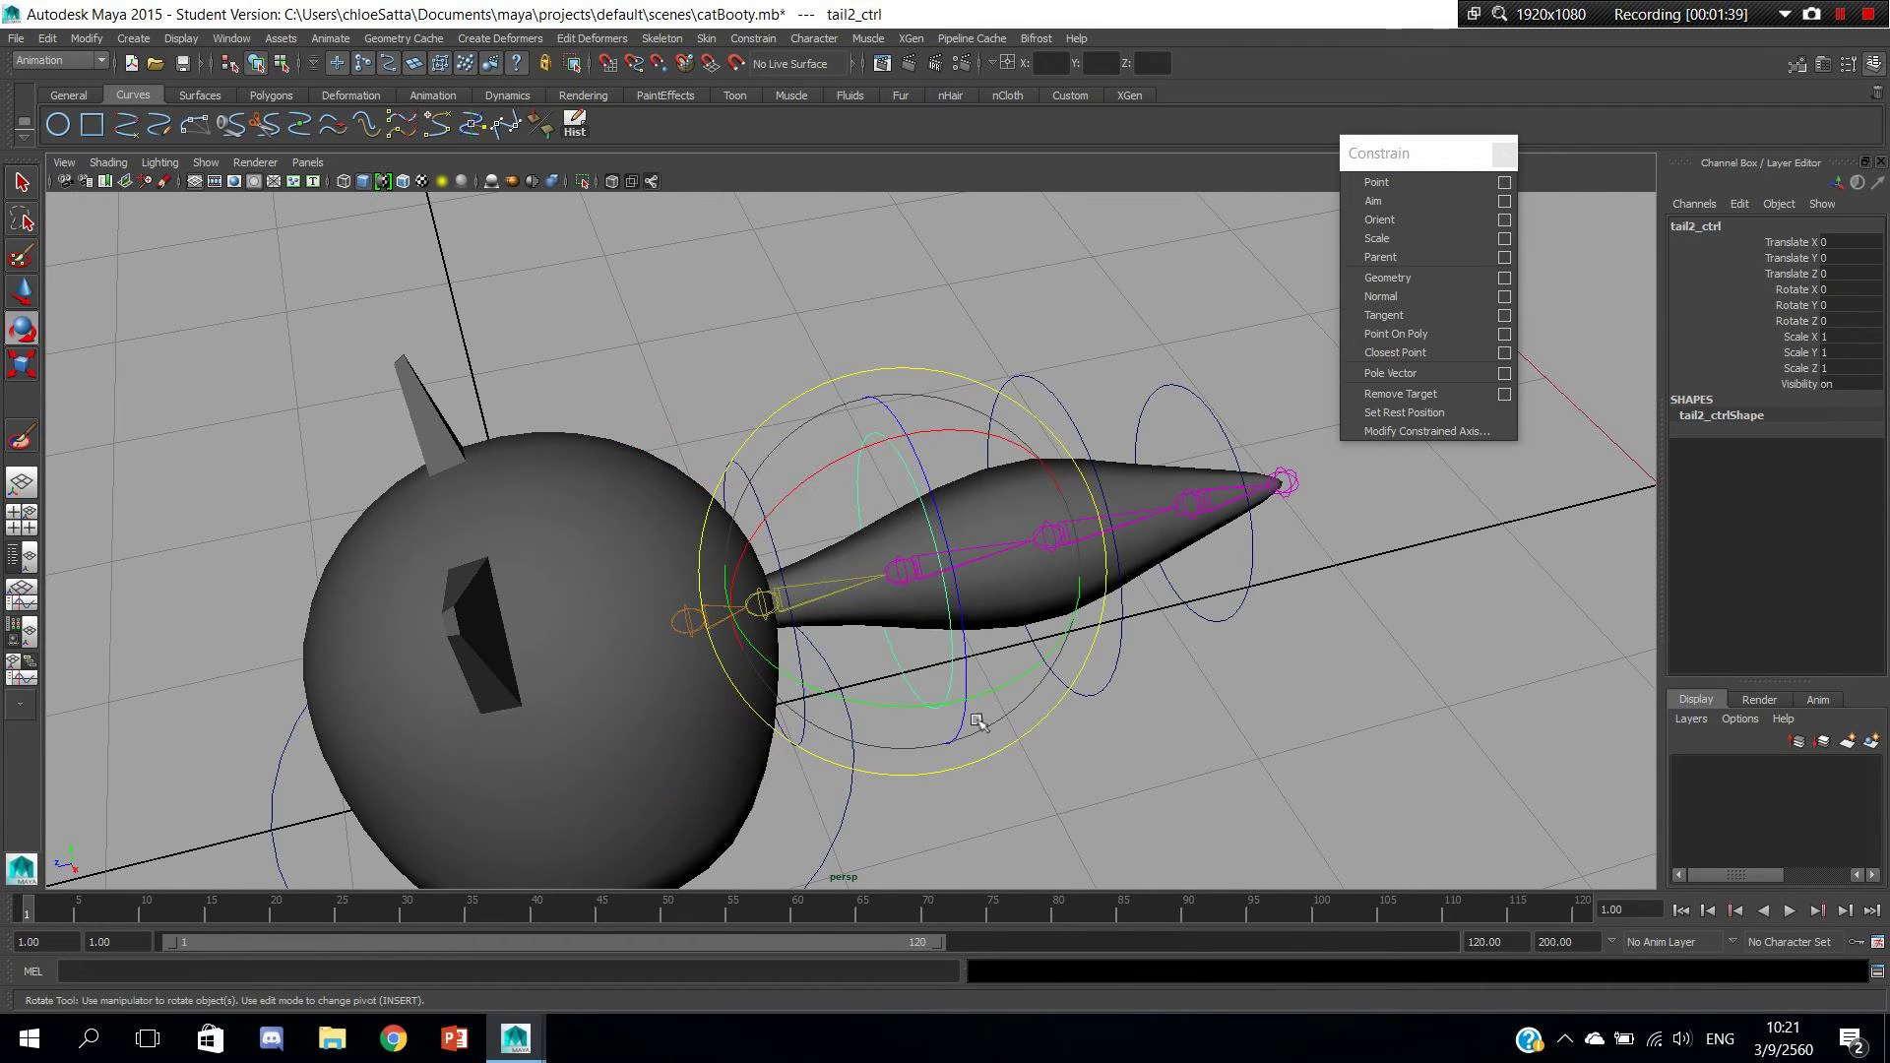
mouse_move(936, 724)
left_mouse_down()
mouse_move(773, 761)
mouse_move(929, 460)
mouse_move(1043, 689)
mouse_move(1104, 739)
mouse_move(1139, 729)
left_mouse_up()
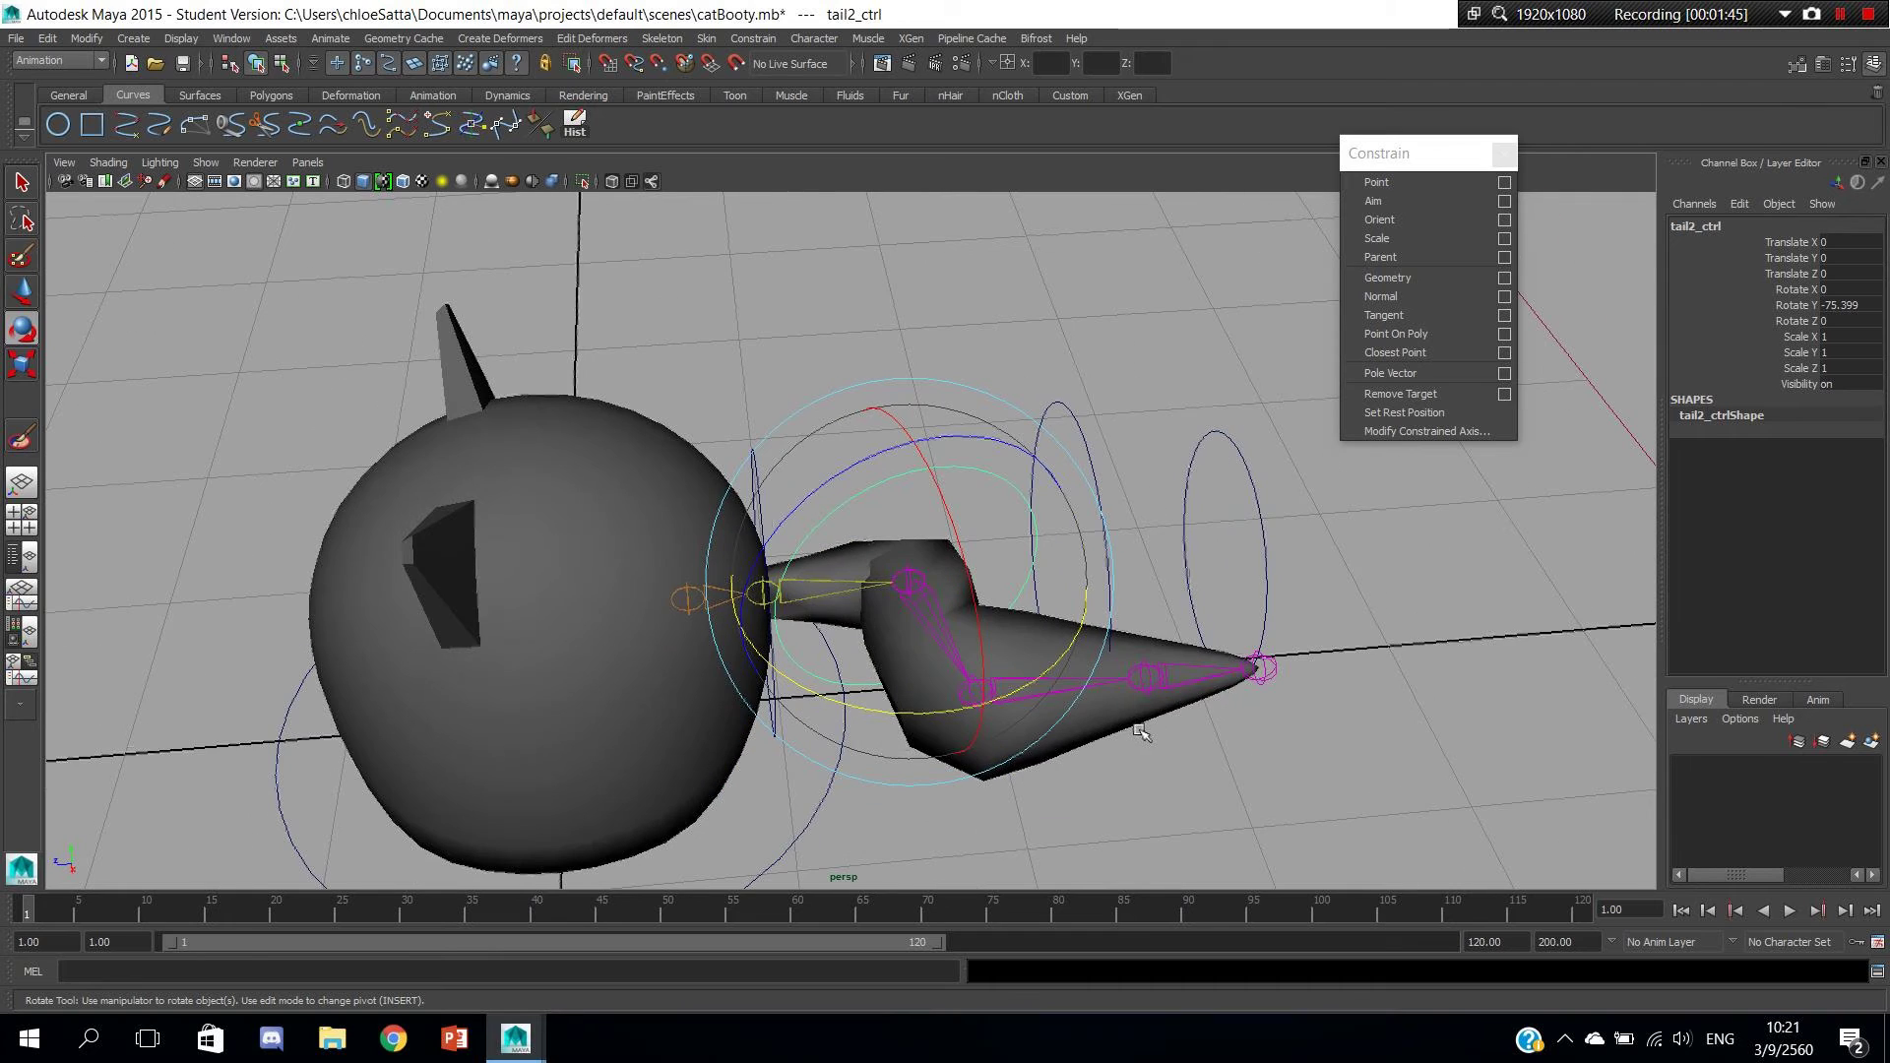
key("ctrl+z")
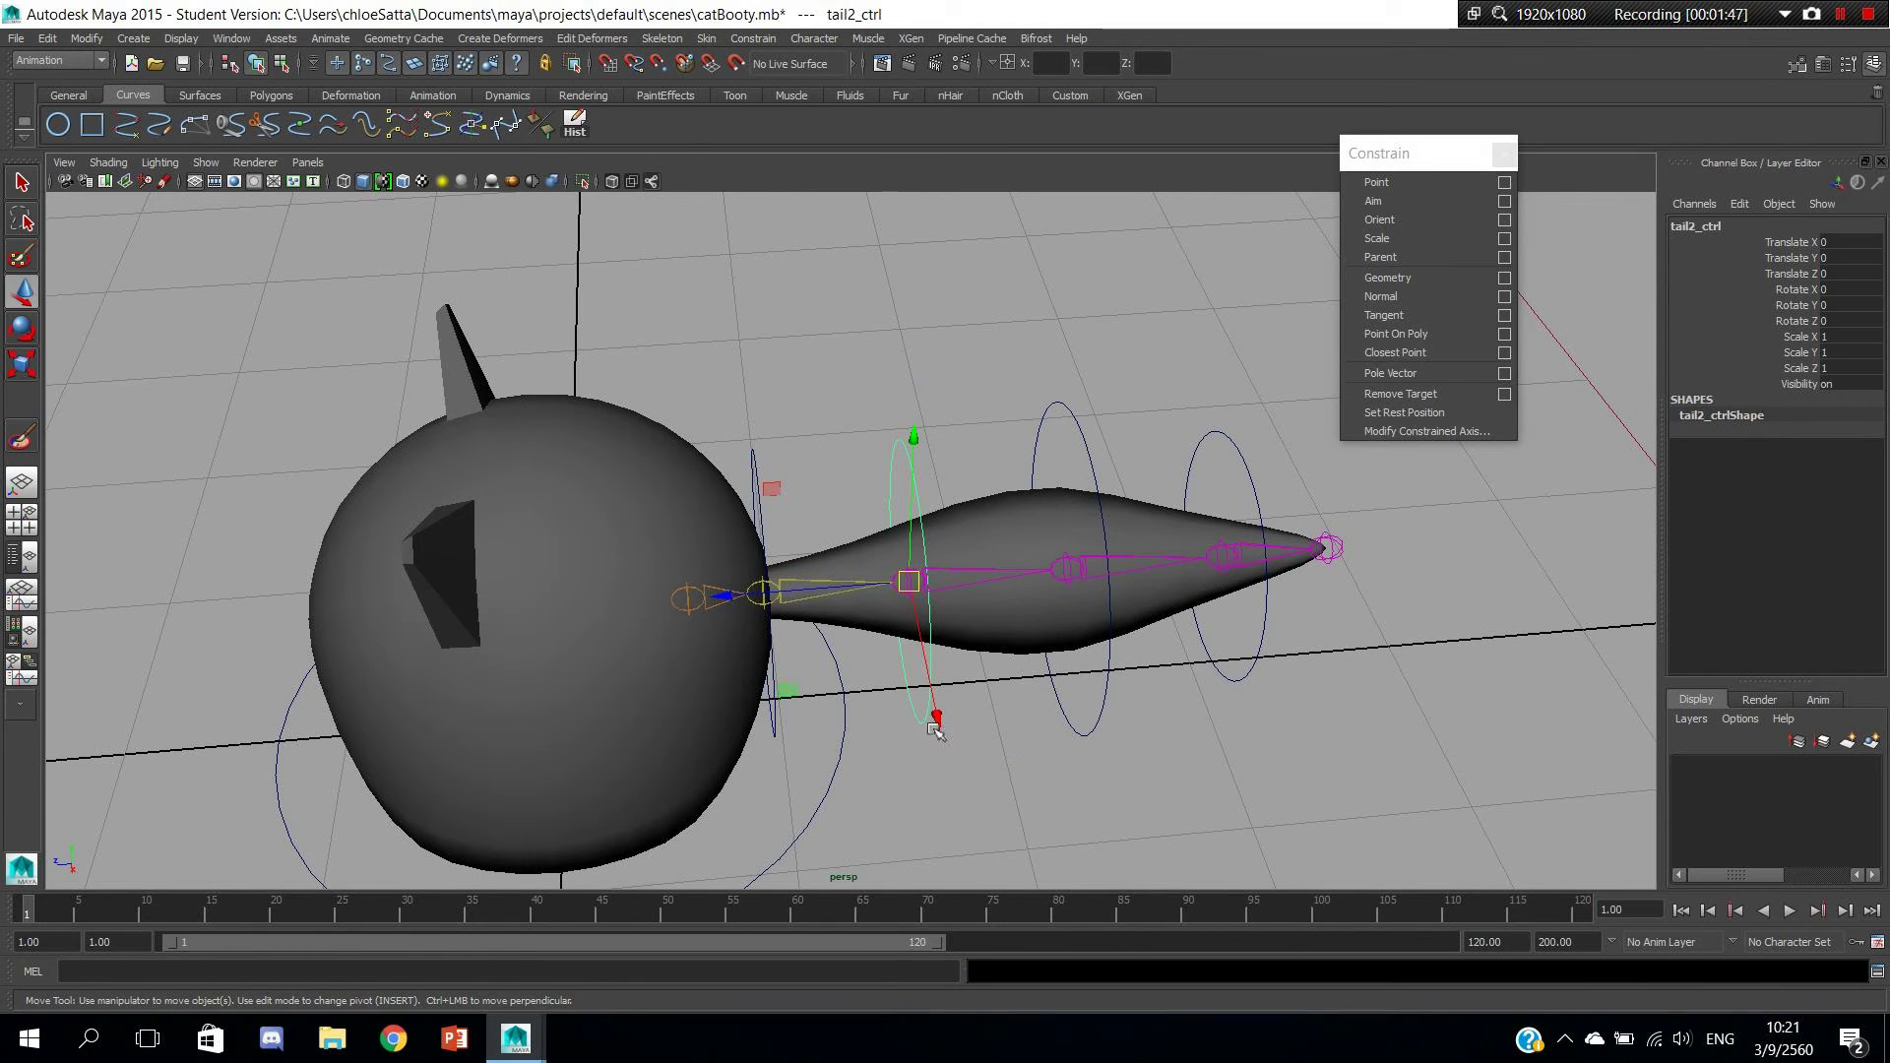
mouse_move(1035, 665)
left_mouse_down()
mouse_move(955, 726)
mouse_move(1164, 745)
left_mouse_up()
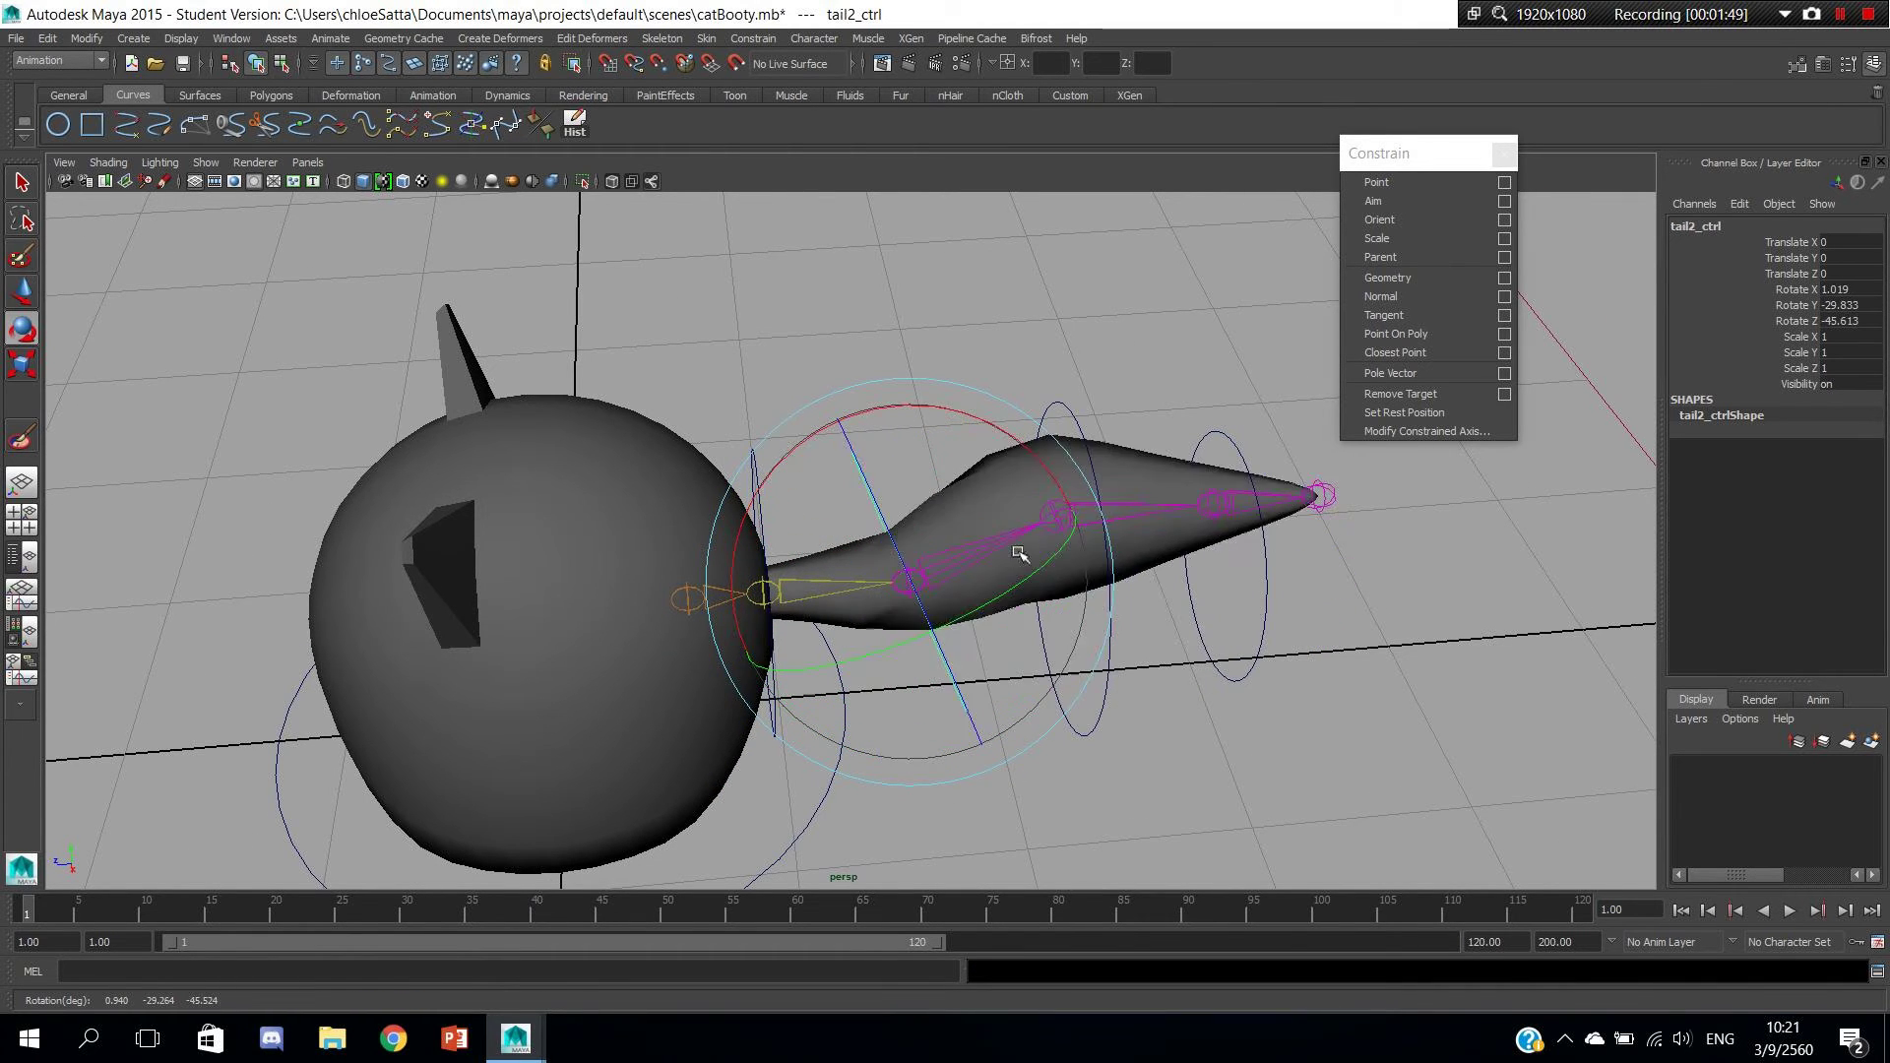
key("ctrl+z")
key("w")
left_click(1296, 784)
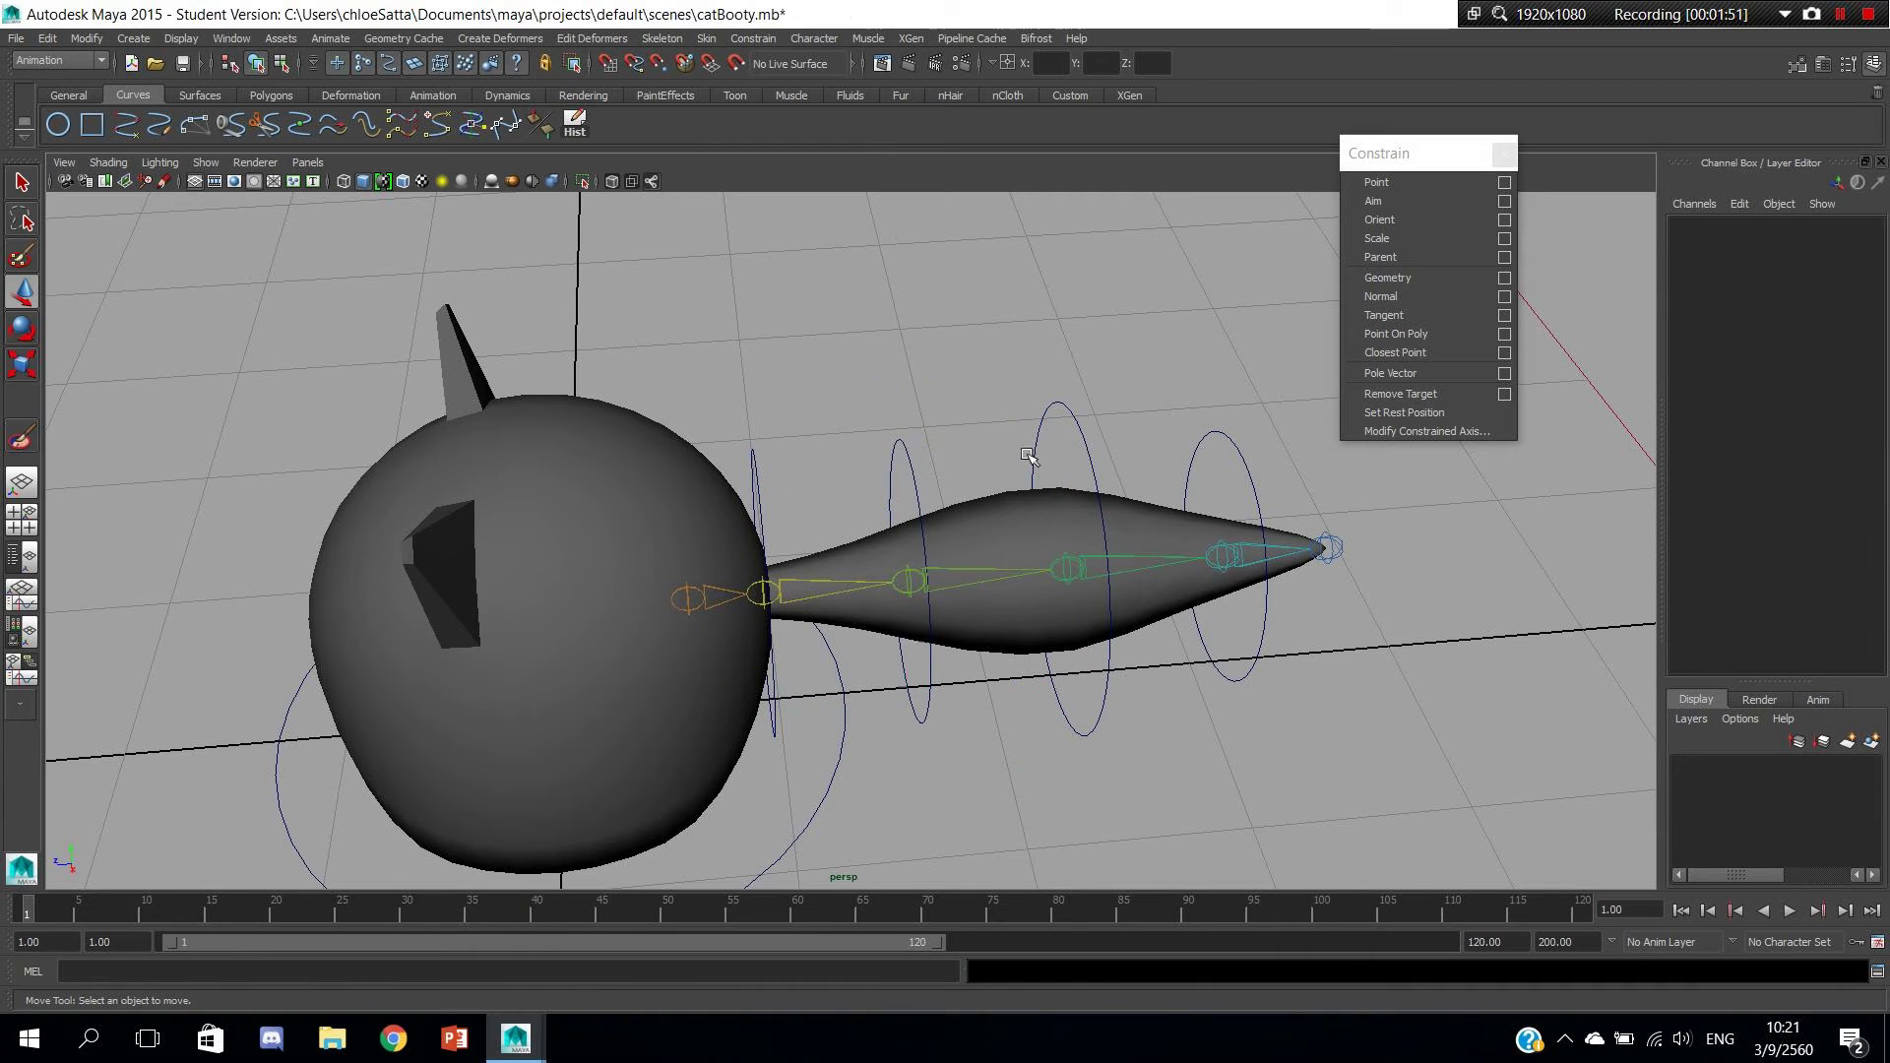
middle_click_drag(1233, 637, 853, 668, "alt")
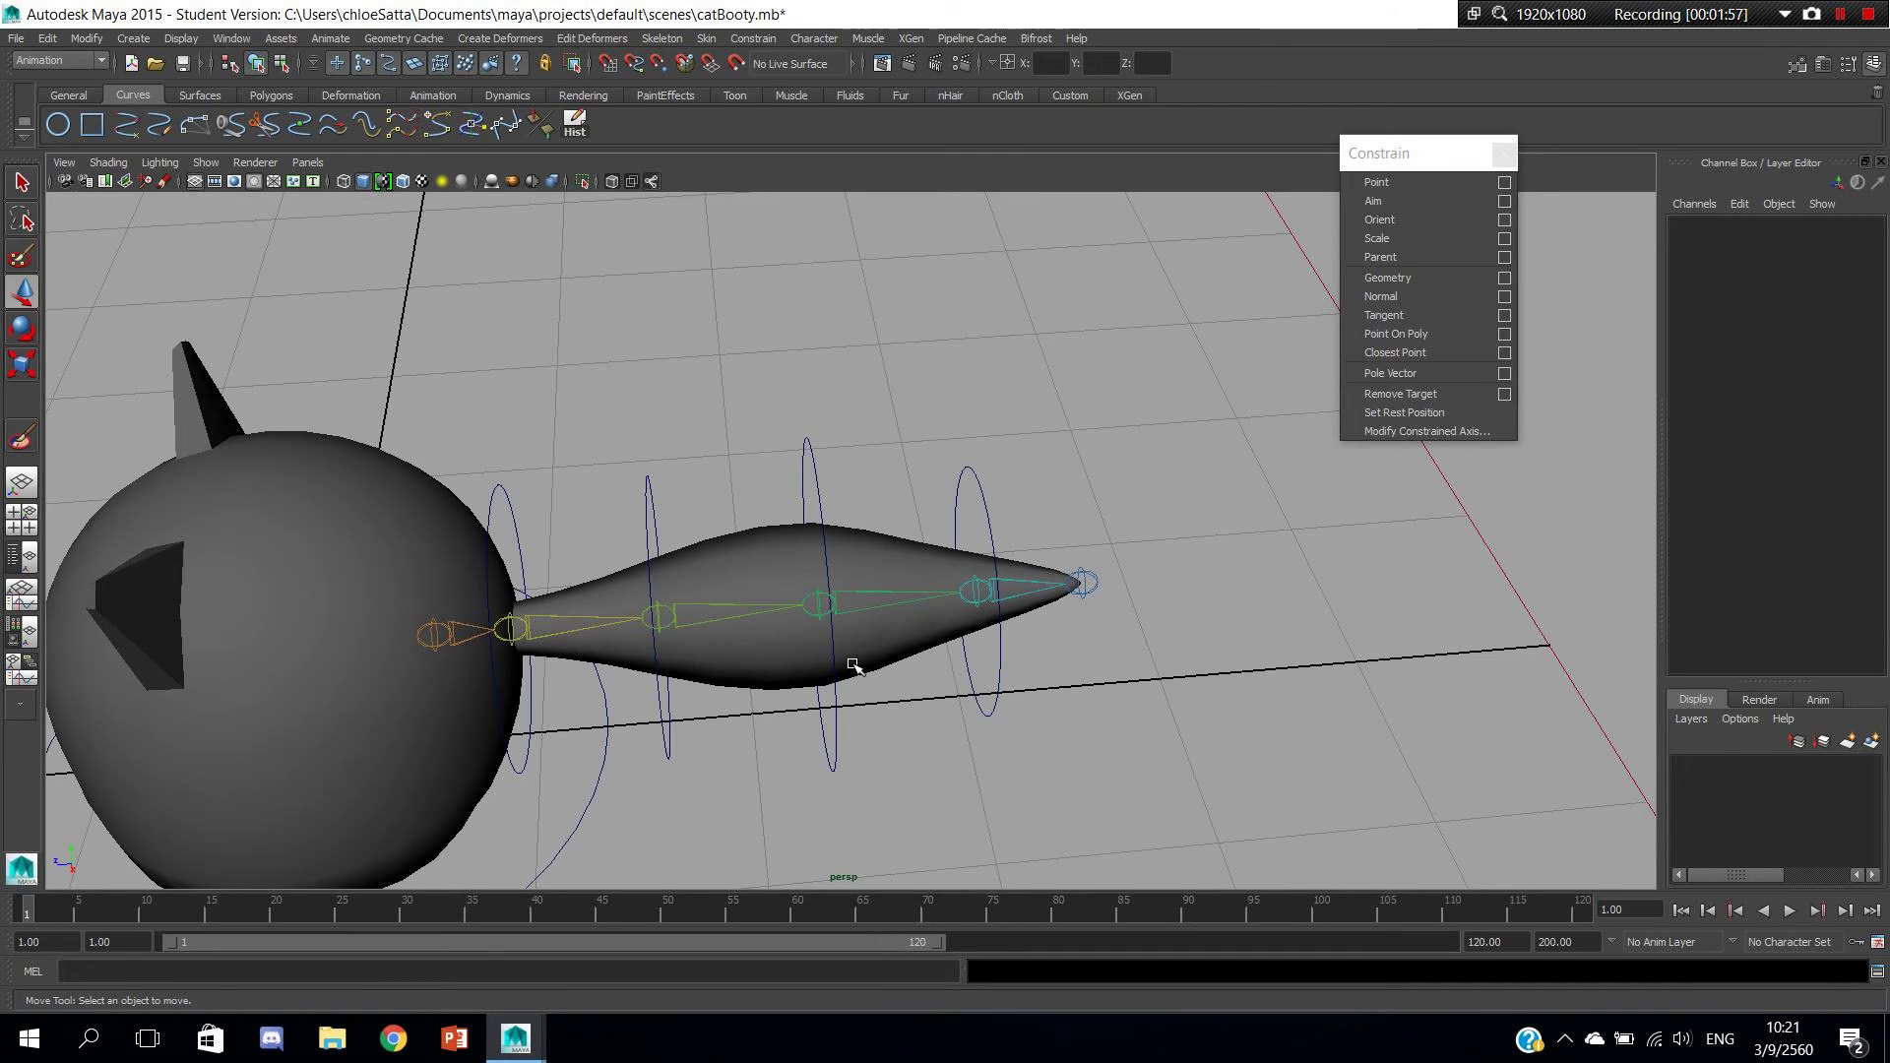
left_click_drag(853, 669, 896, 590, "alt")
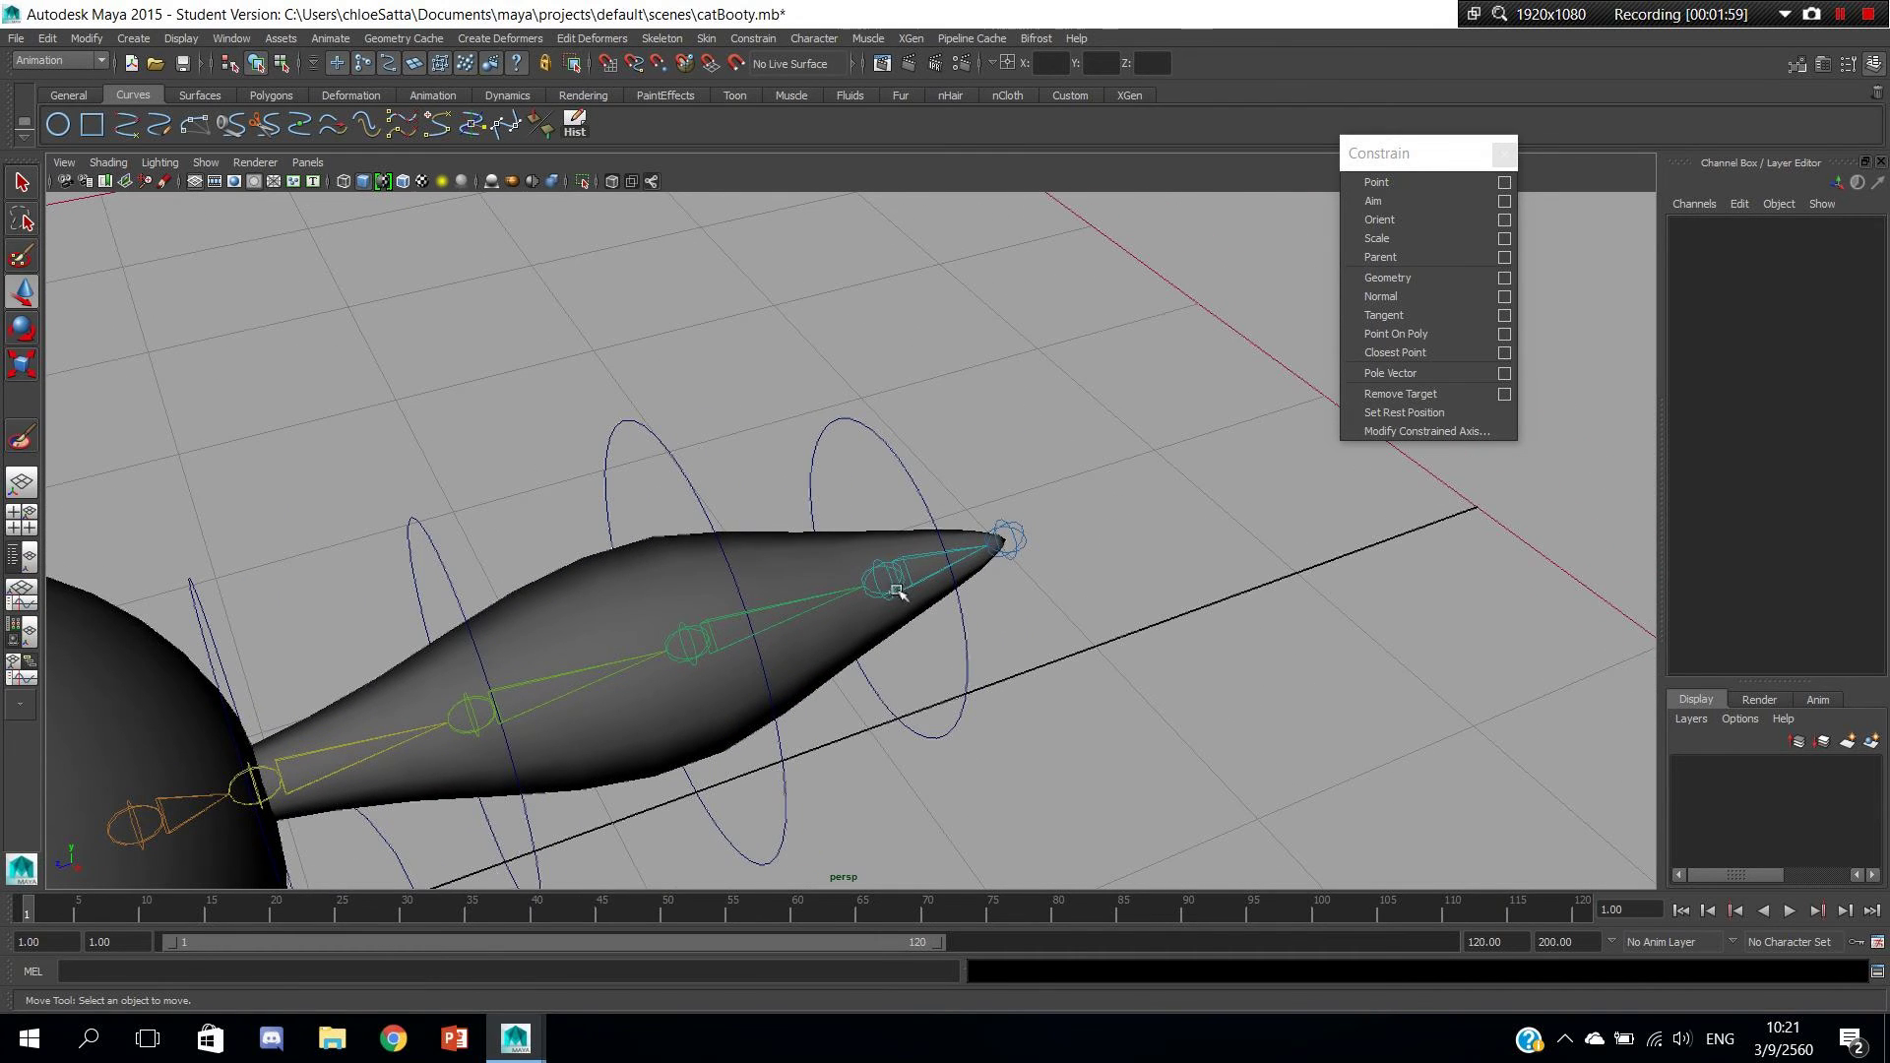
left_click(914, 485)
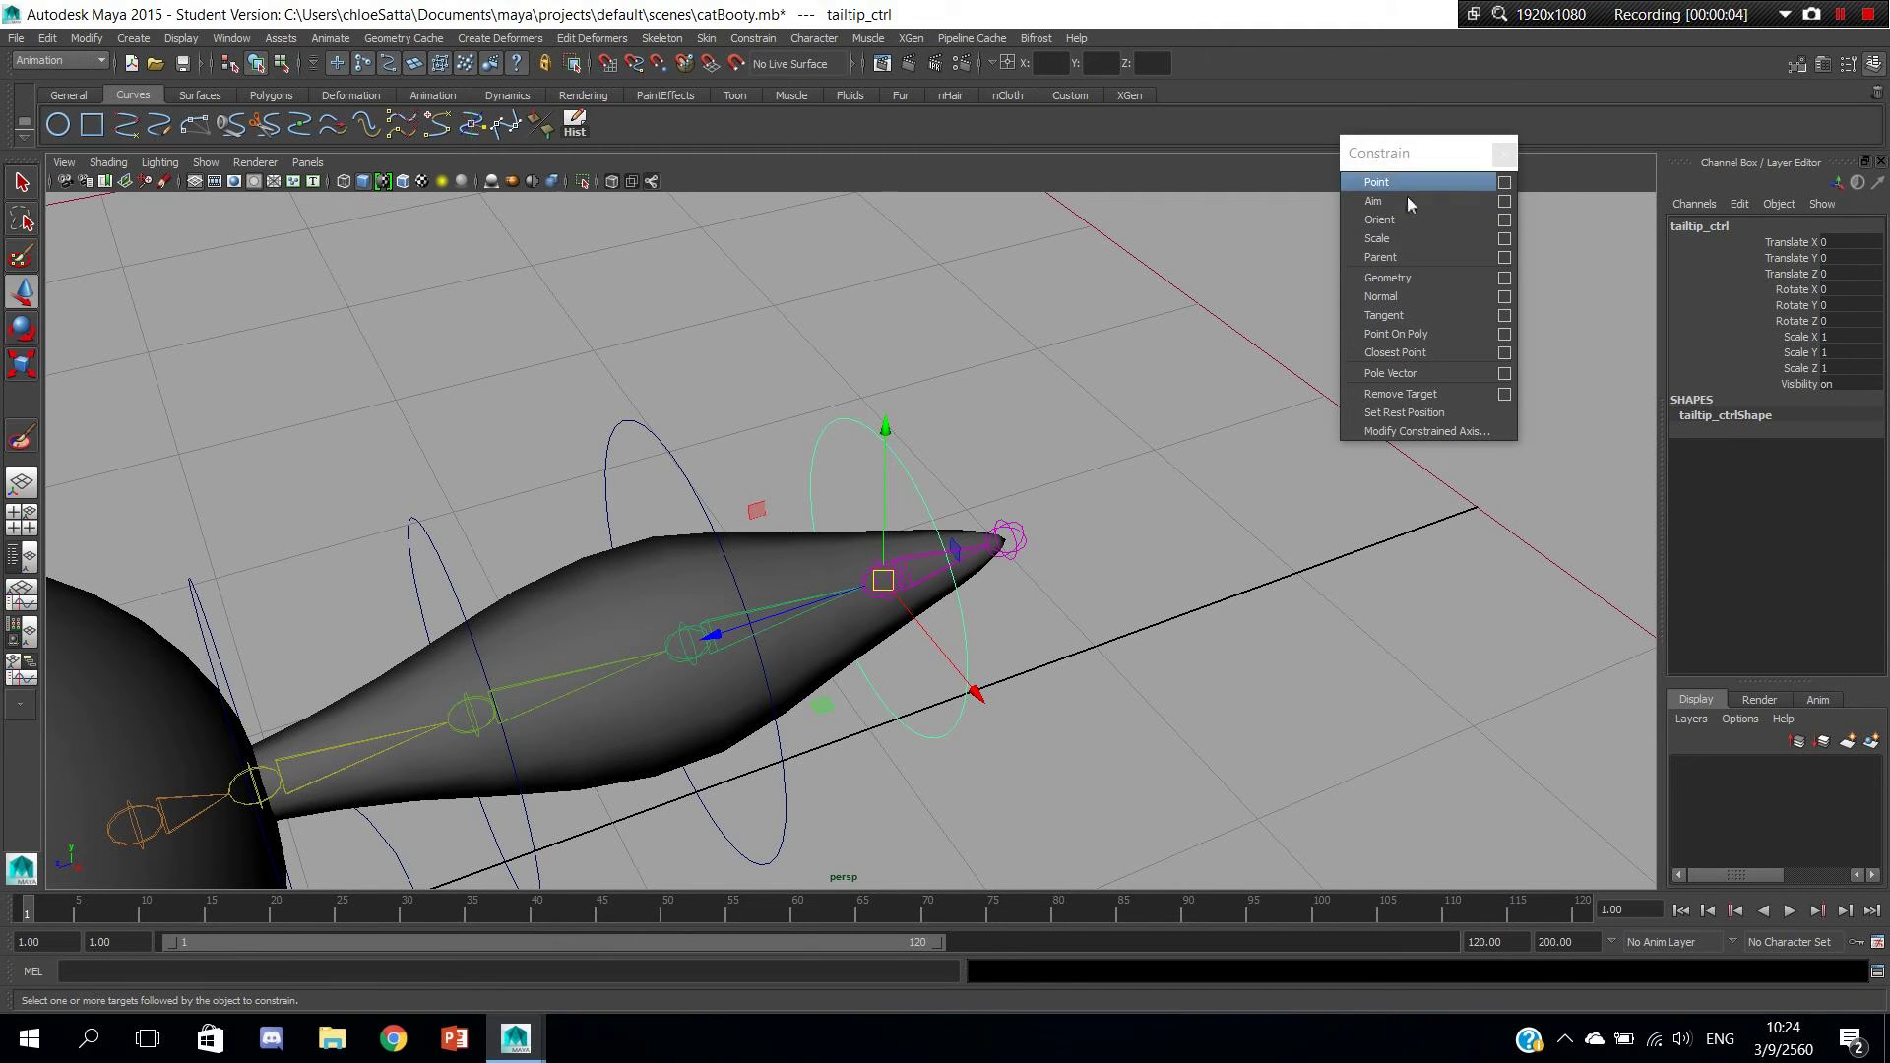
Point-constrain tailtip_ctrl to tailJoint4 at the tail tip, with Maintain offset on.
left_click(1504, 184)
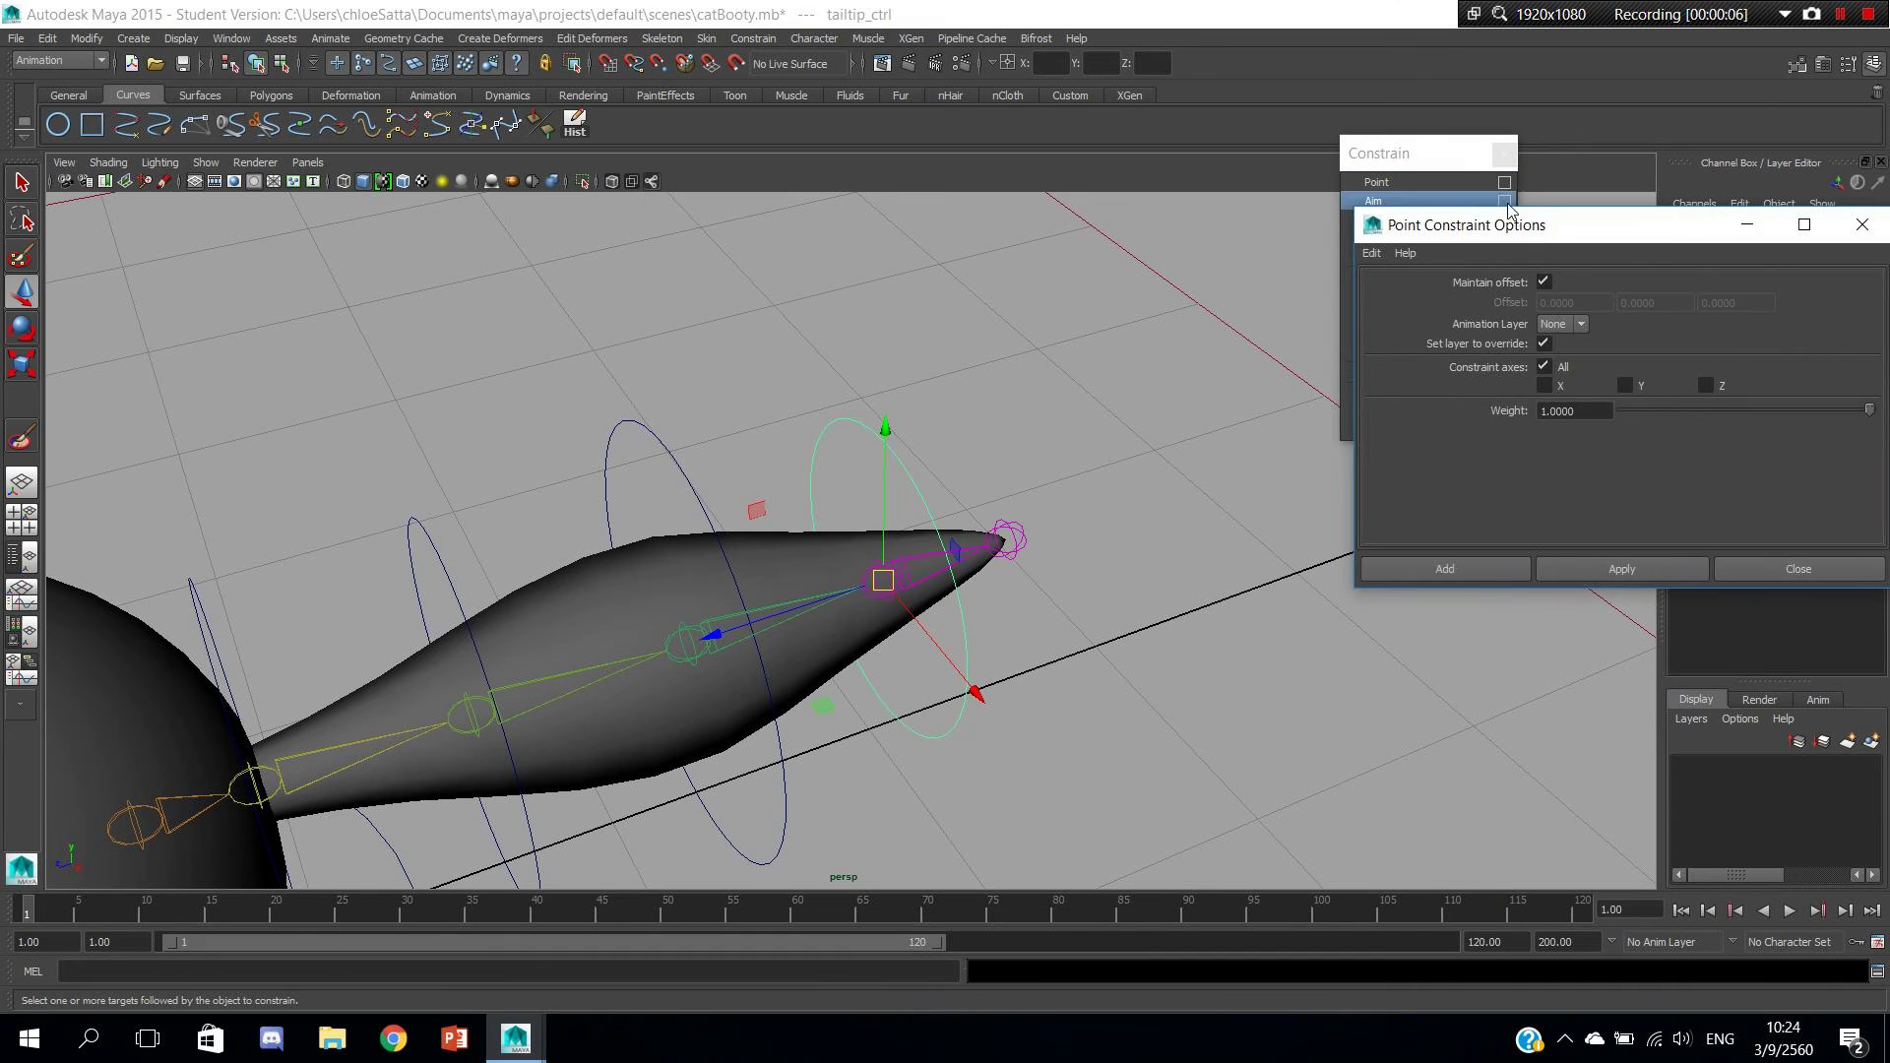
mouse_move(1599, 220)
left_mouse_down()
mouse_move(1351, 214)
mouse_move(1365, 158)
left_mouse_up()
middle_click_drag(965, 603, 1067, 569, "alt")
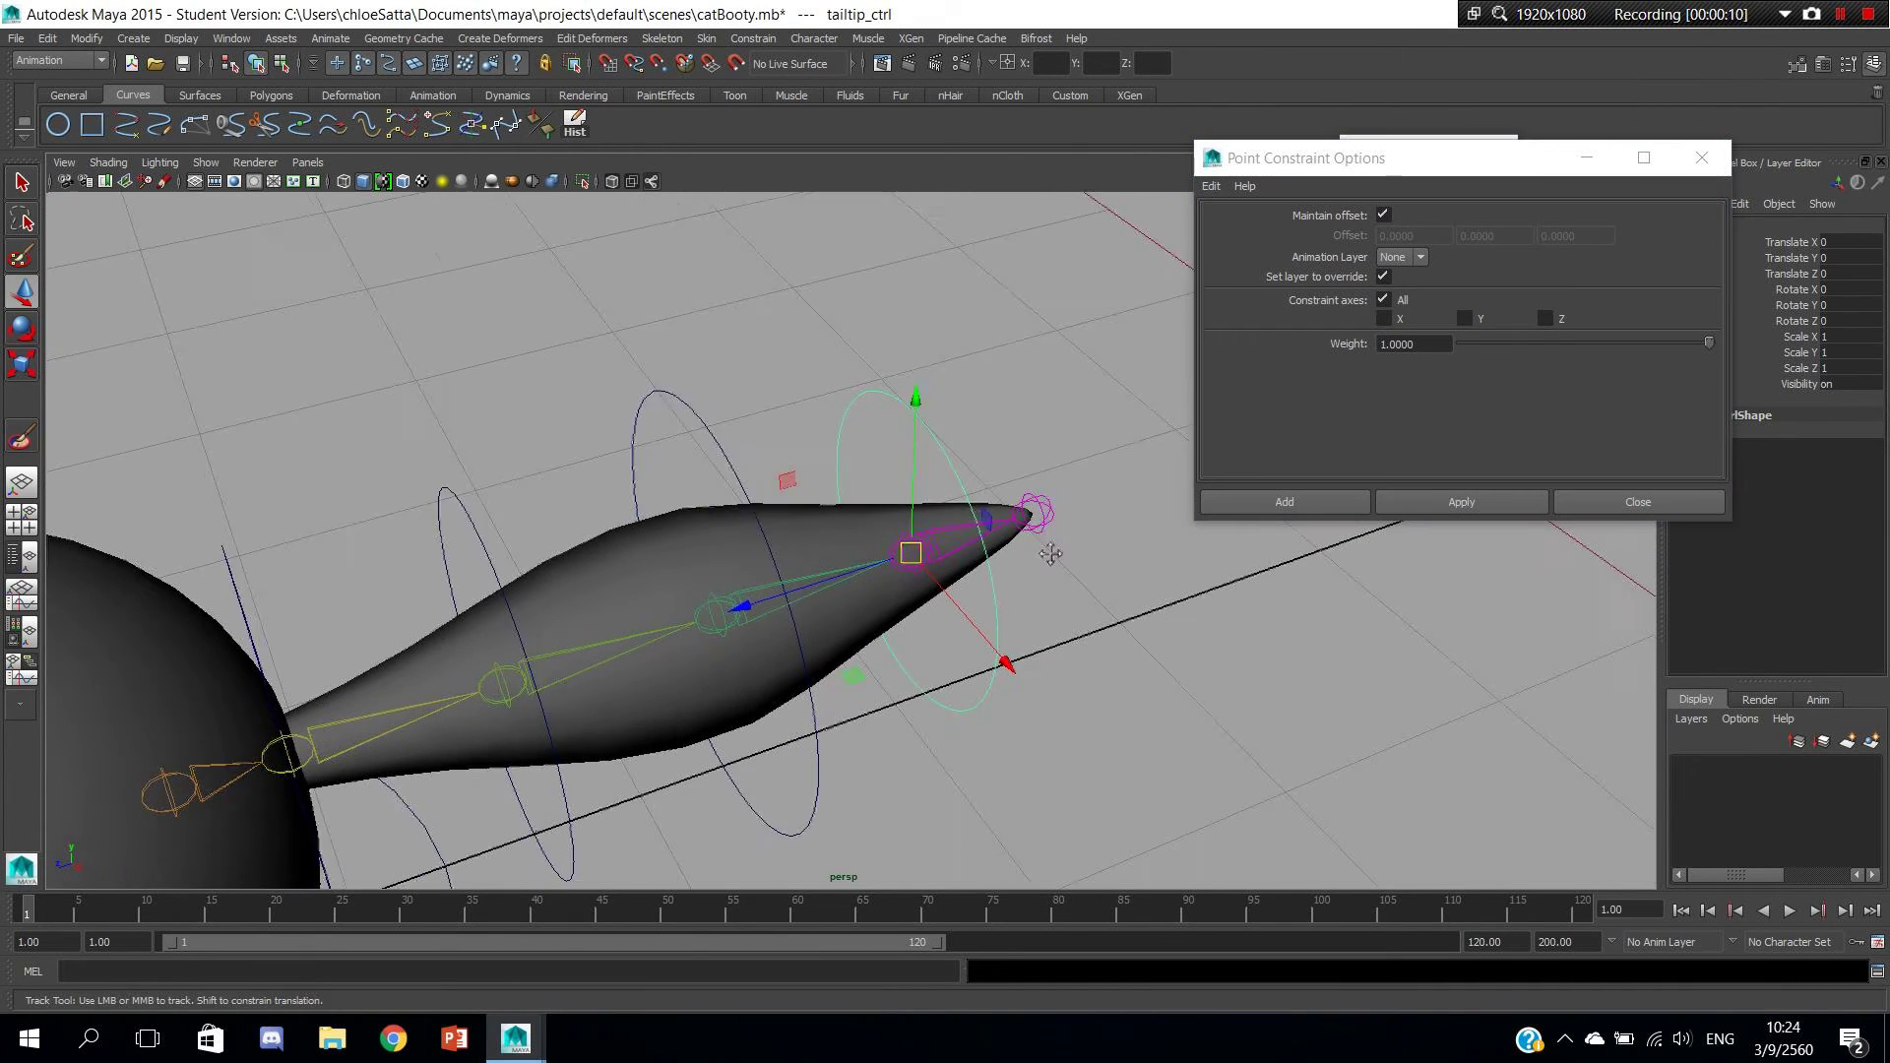
key("q")
scroll(860, 628, "up", 2)
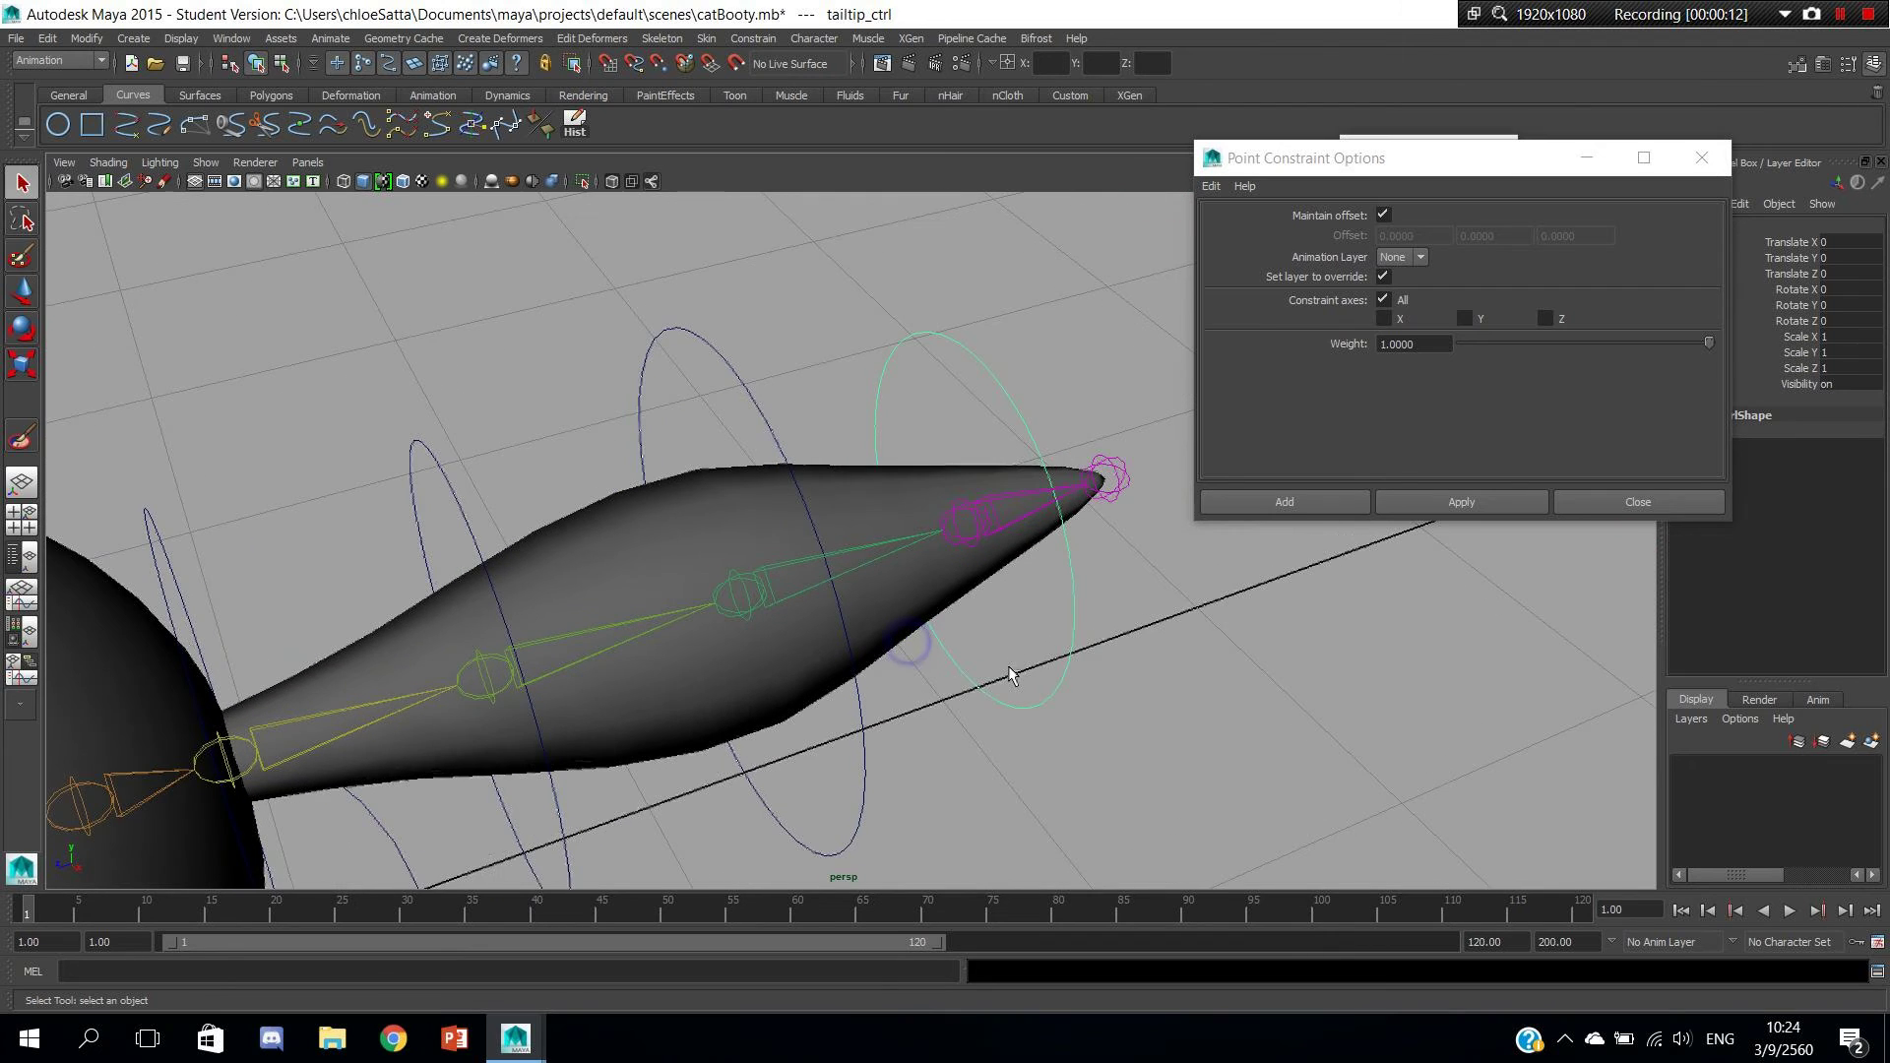
middle_click_drag(979, 633, 889, 522, "alt")
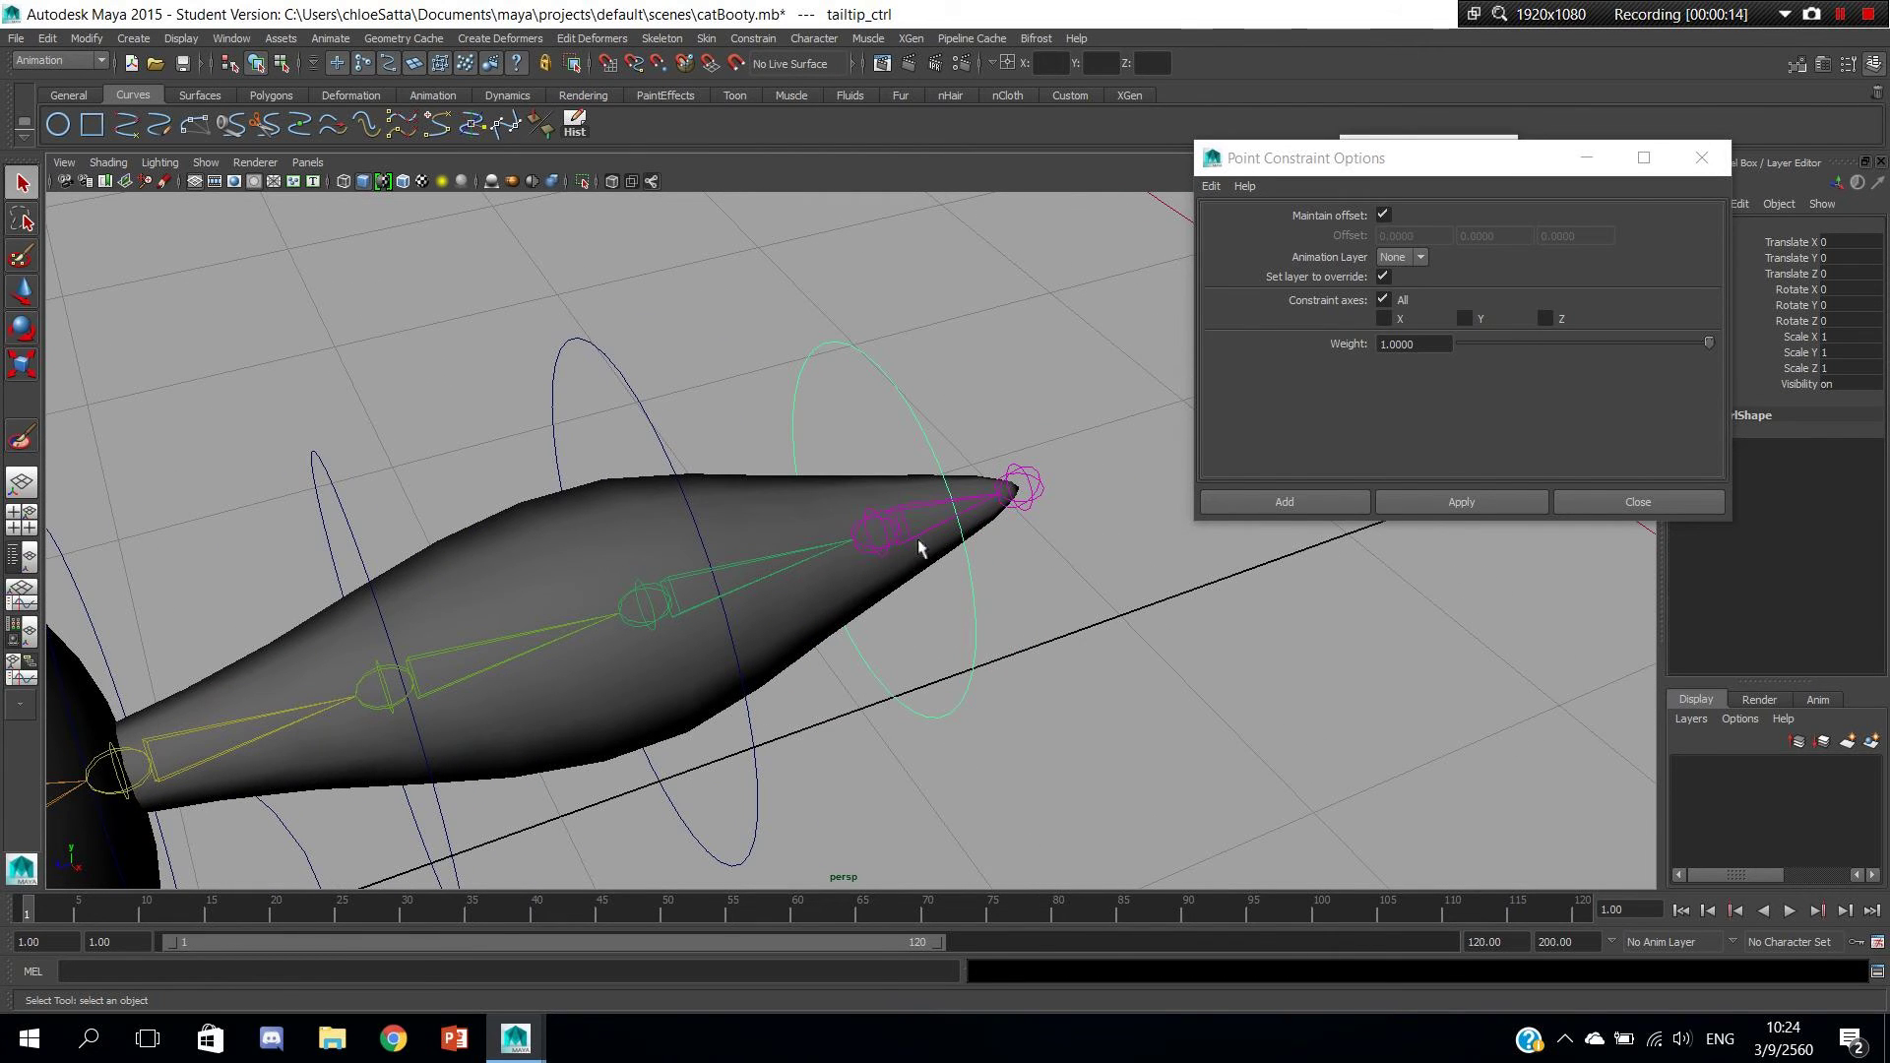
left_click(1025, 611)
left_click(881, 541)
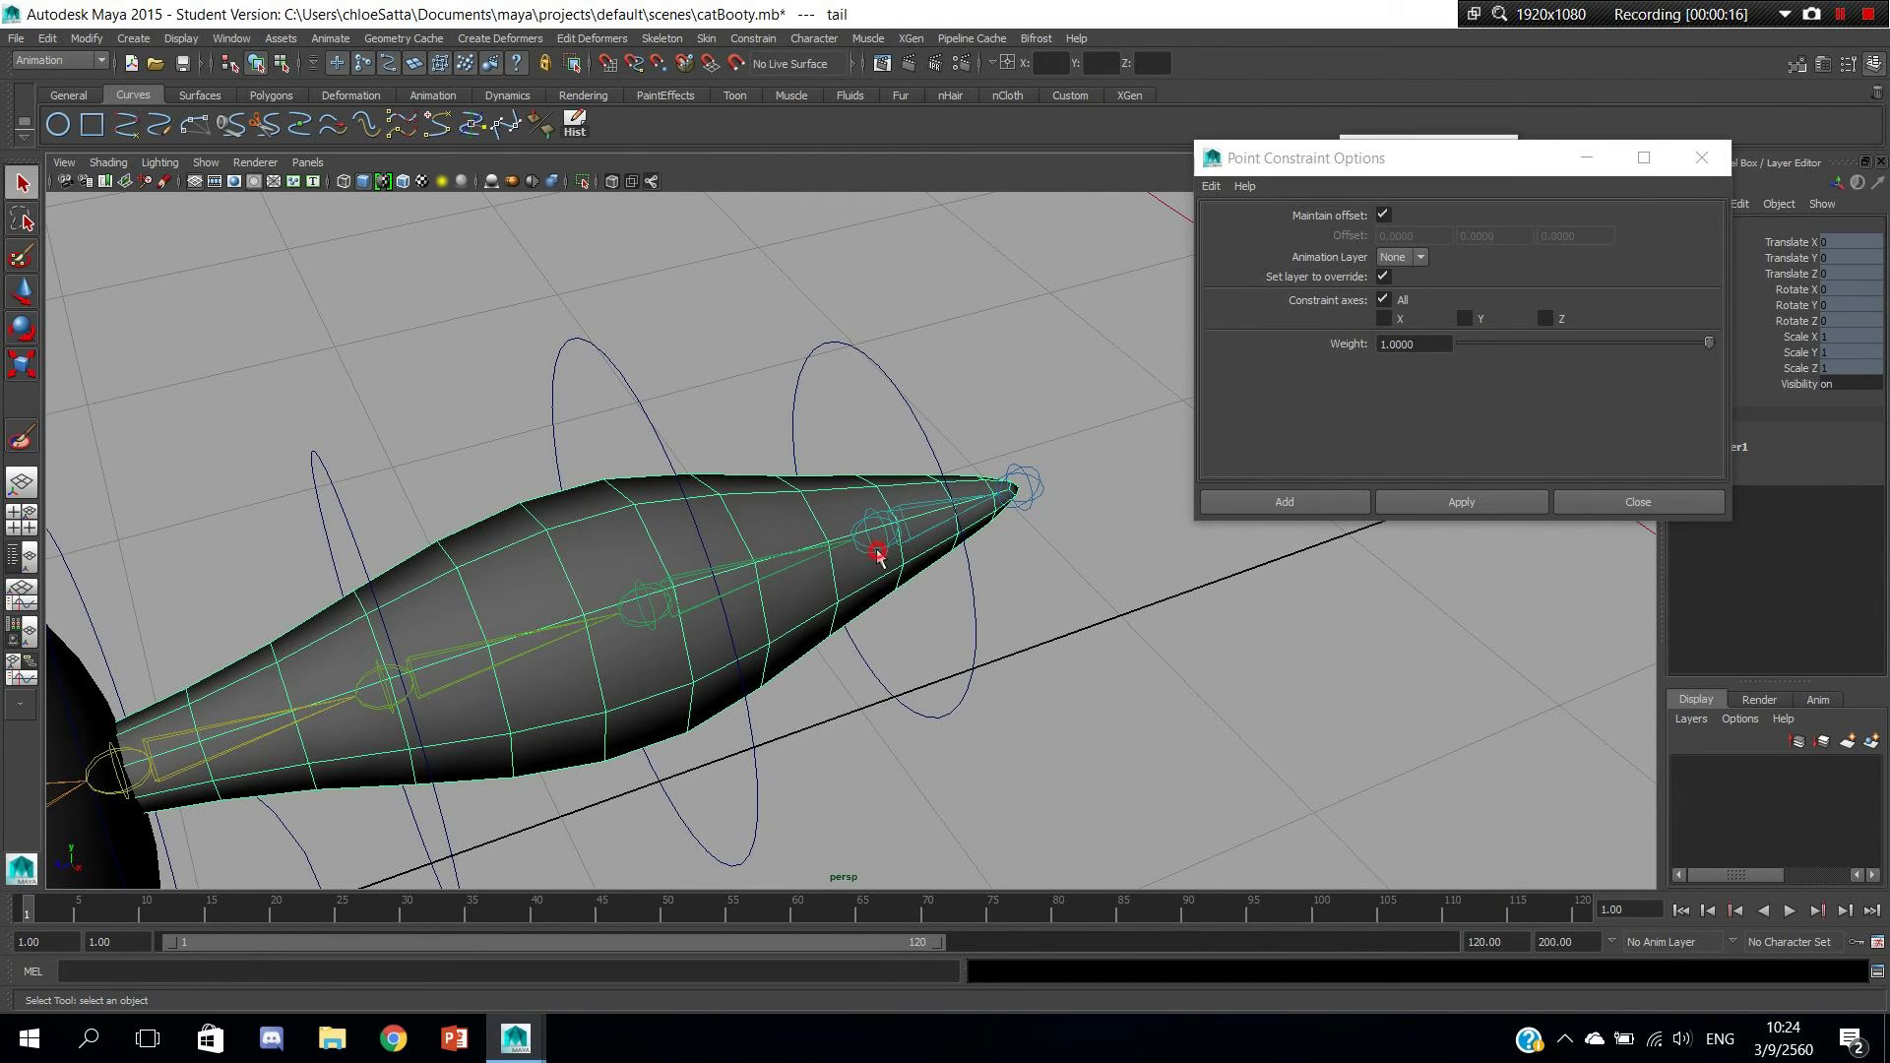
left_click(874, 544)
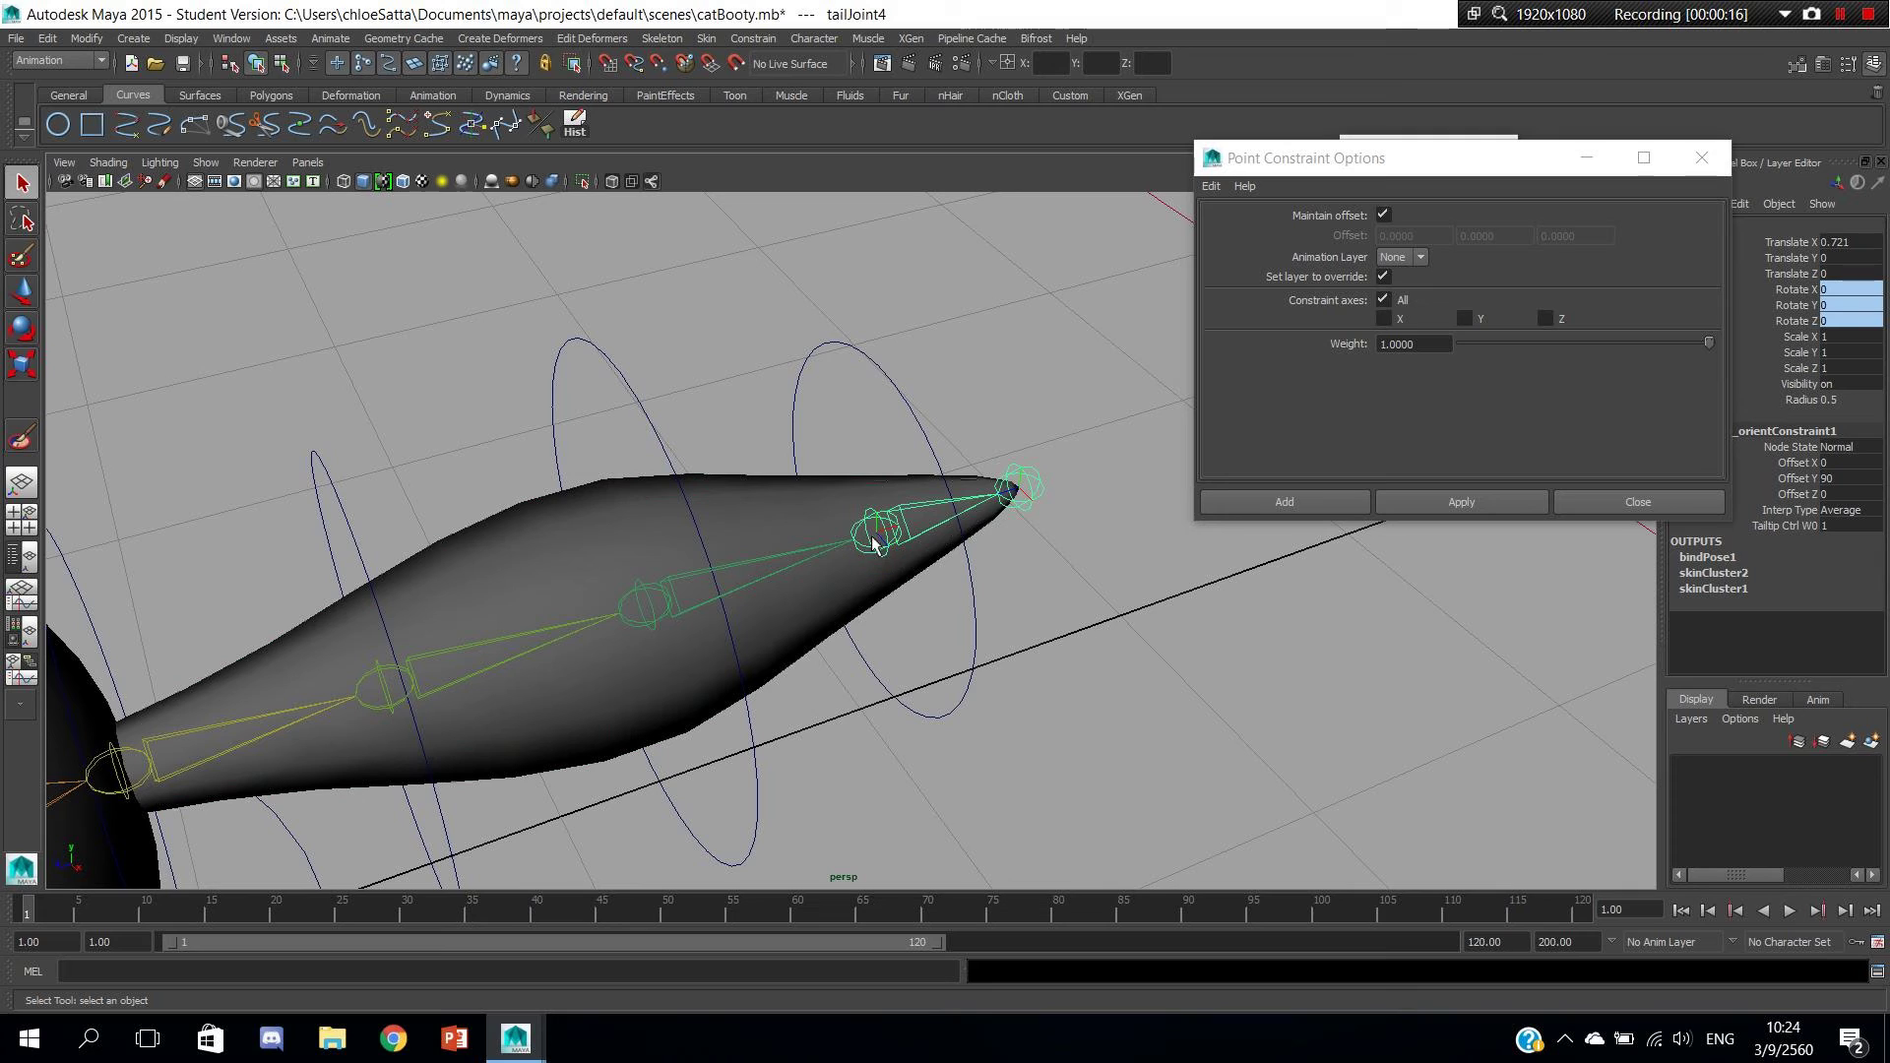
left_click(870, 377, "shift")
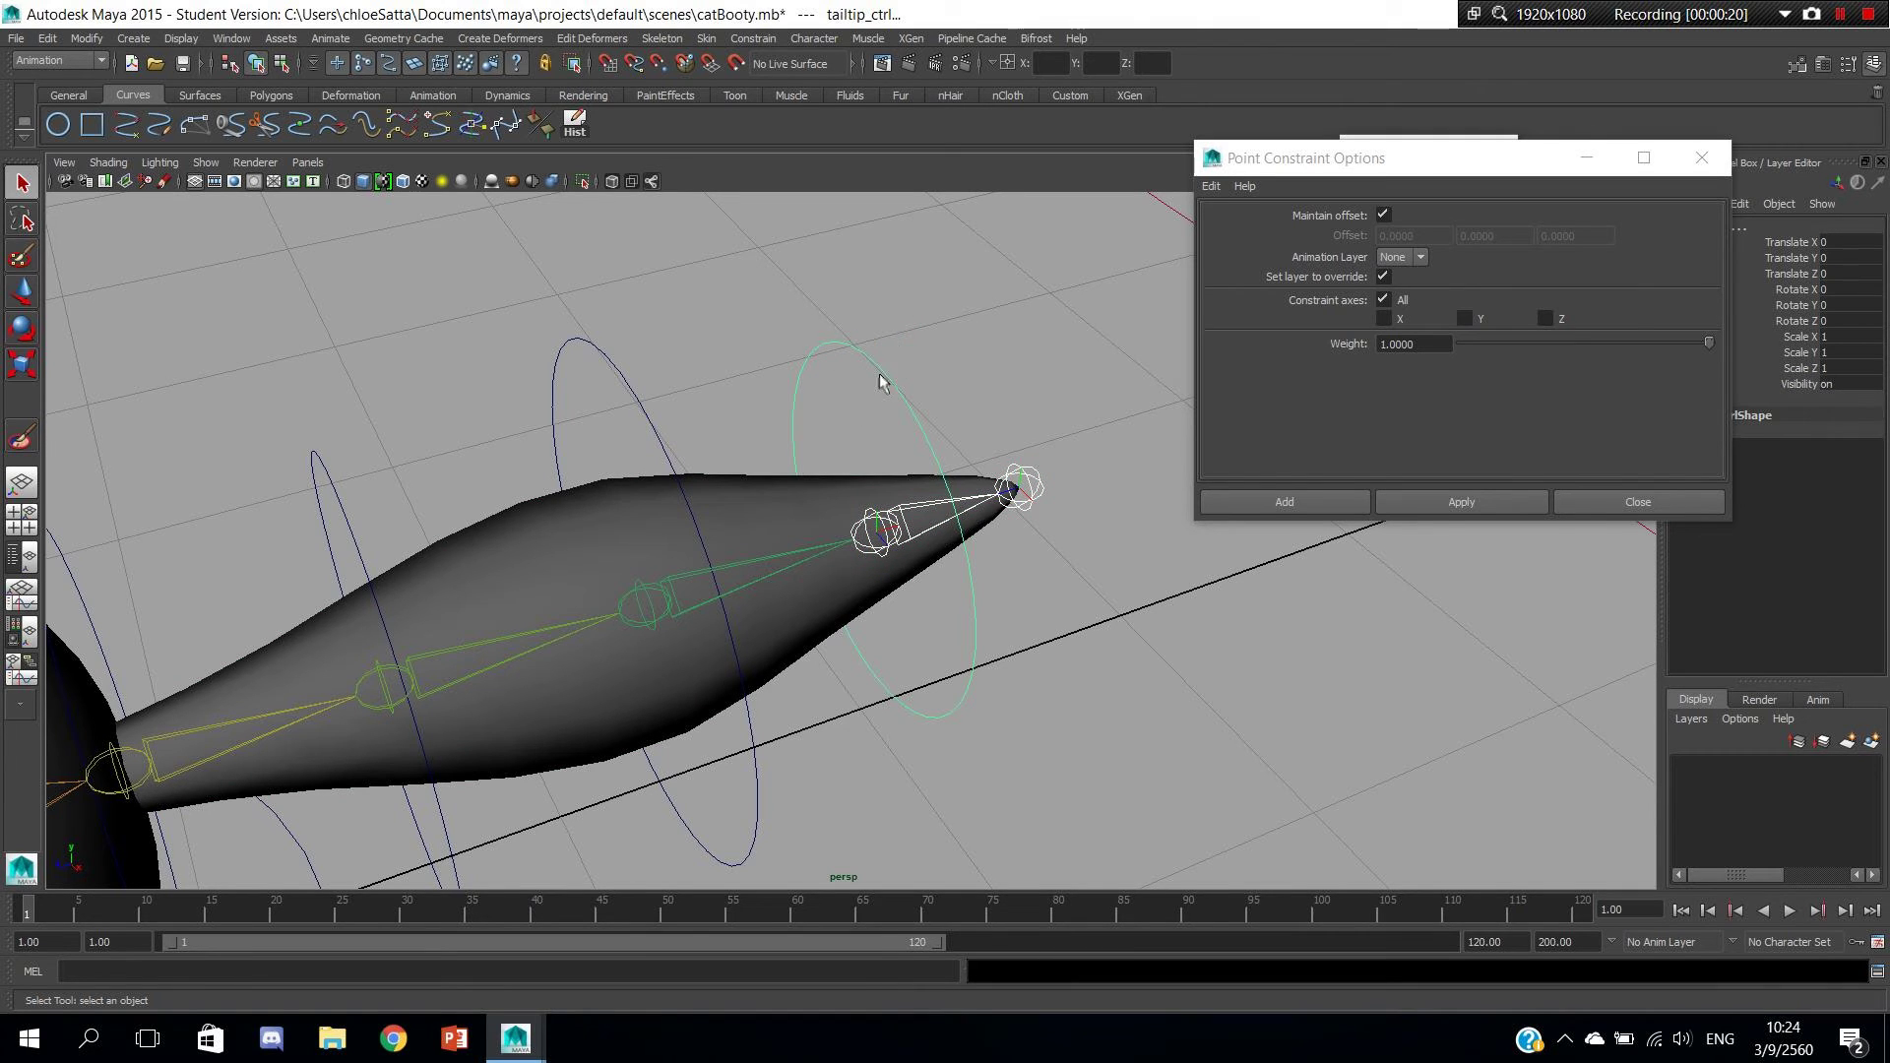
left_click(1437, 508)
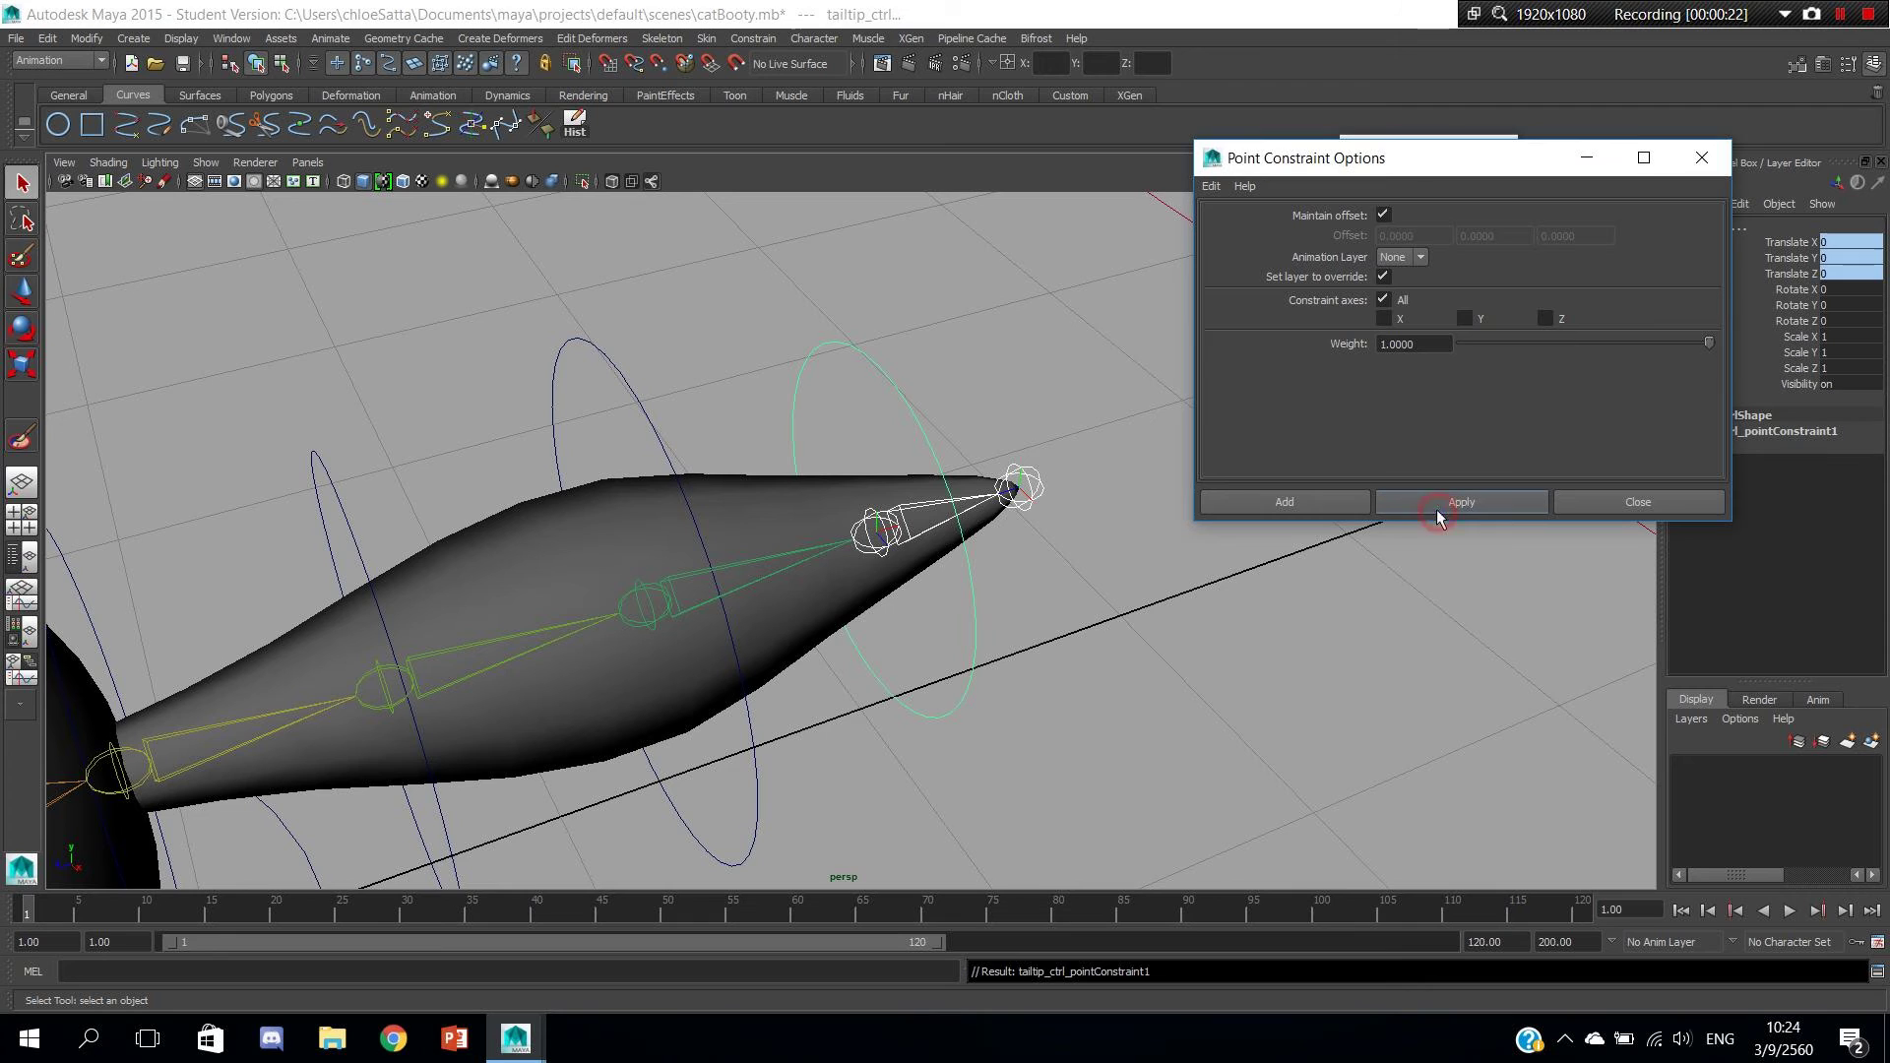
Point-constrain tail3_ctrl to tailJoint3 in the middle of the tail.
left_click_drag(1032, 635, 1173, 624, "alt")
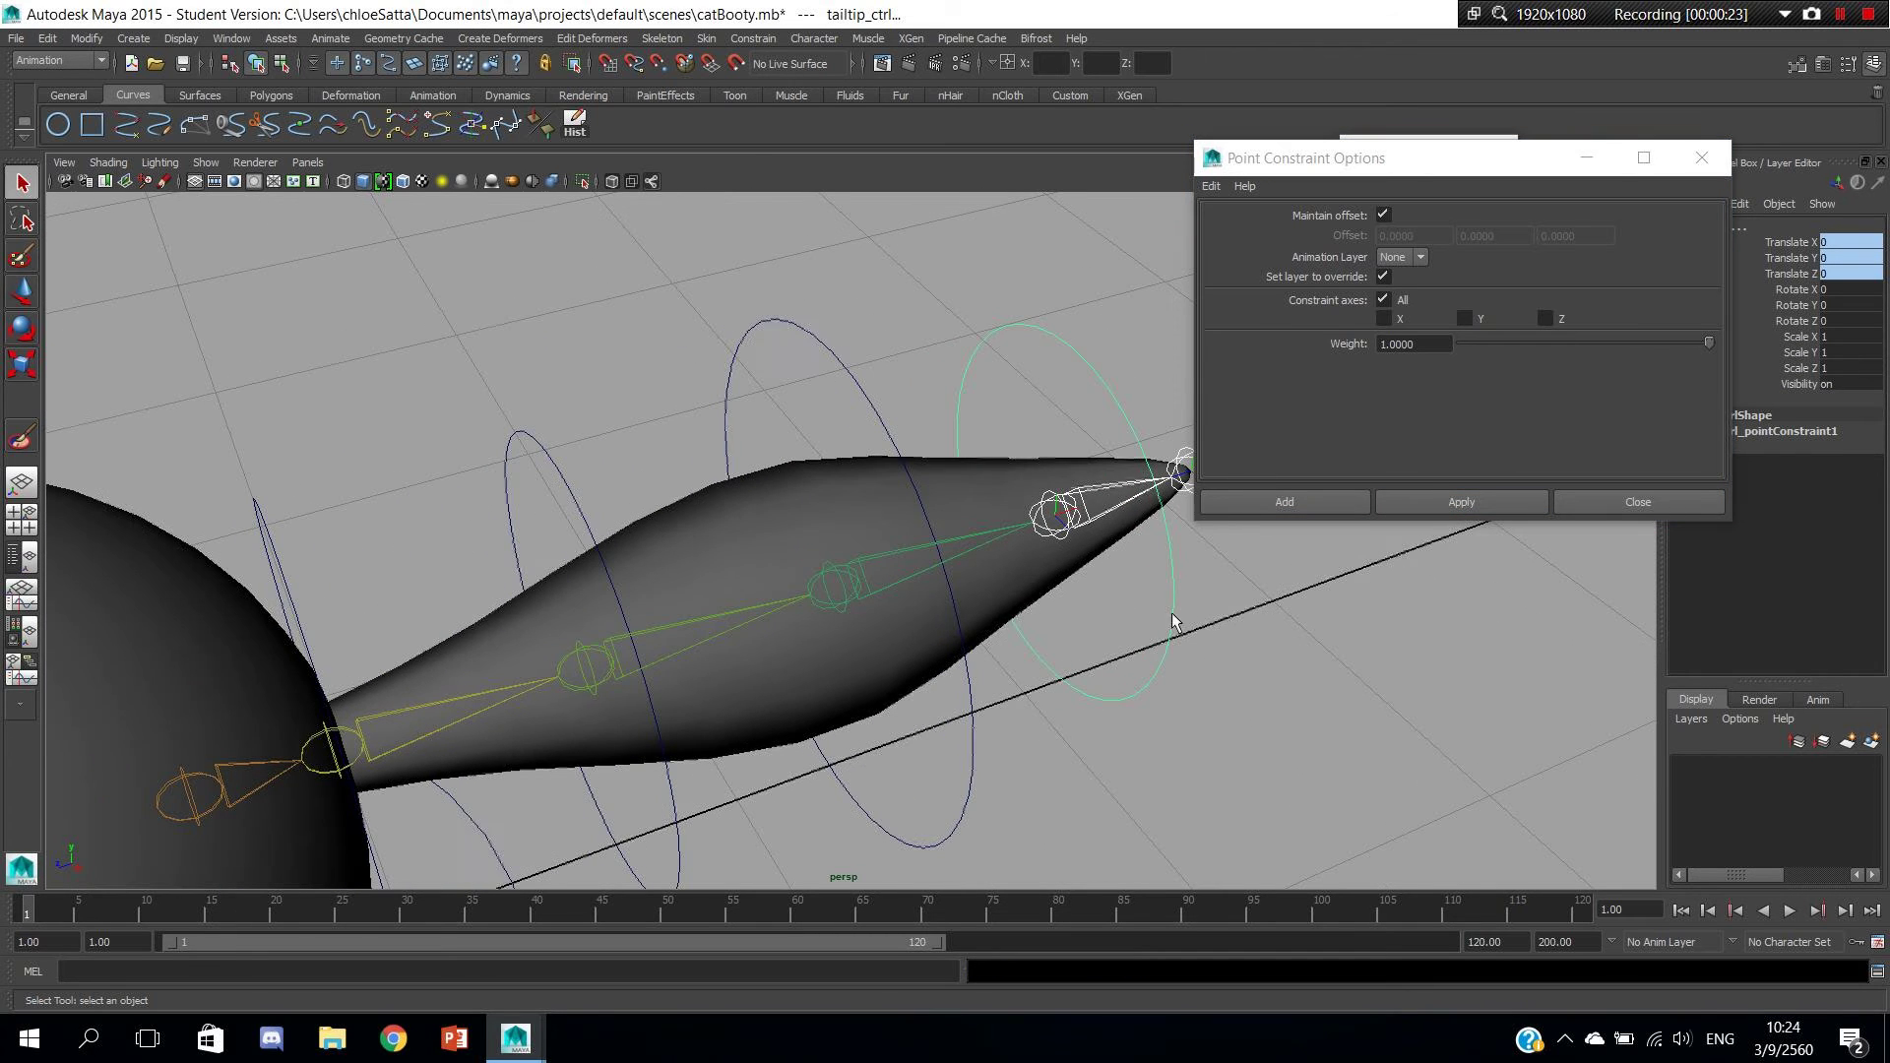
left_click(838, 591)
left_click(841, 612)
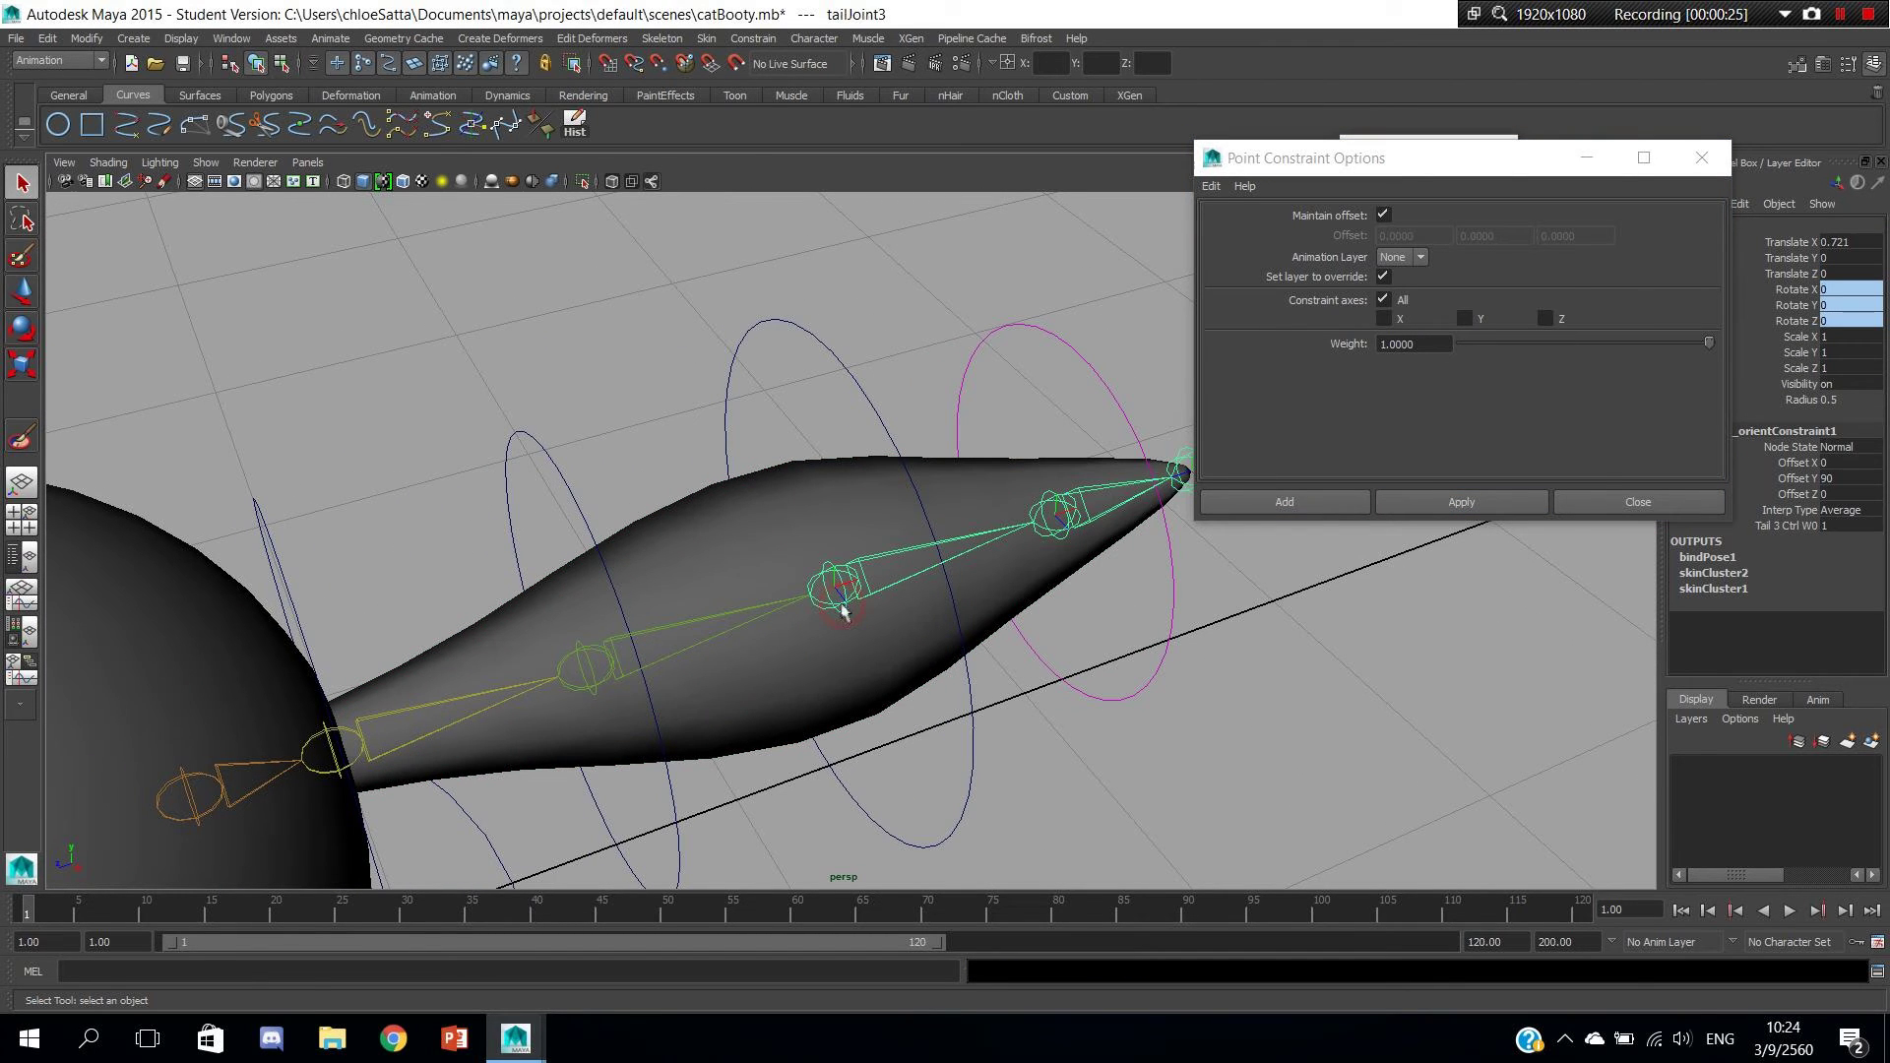
left_click(851, 373, "shift")
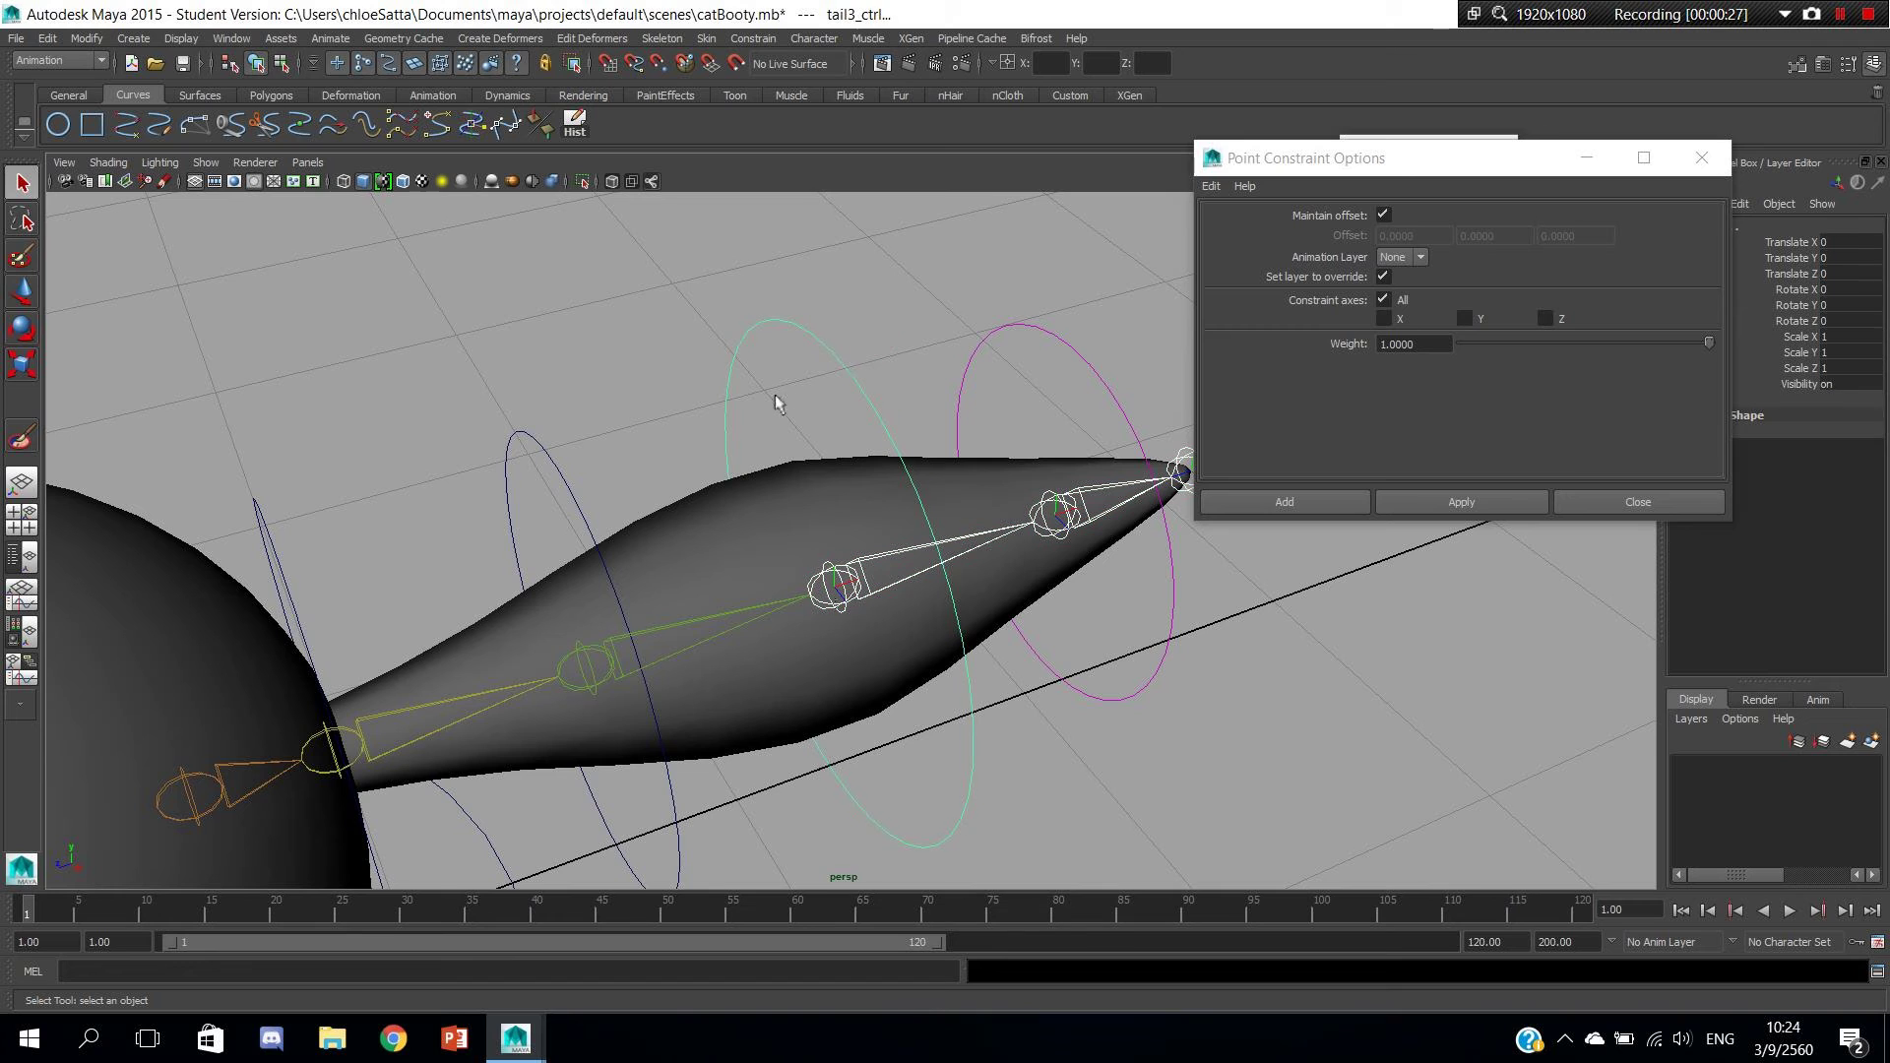
left_click(1425, 504)
Point-constrain tail2_ctrl and tail1_ctrl to their tail joints.
left_click_drag(836, 567, 899, 581, "alt")
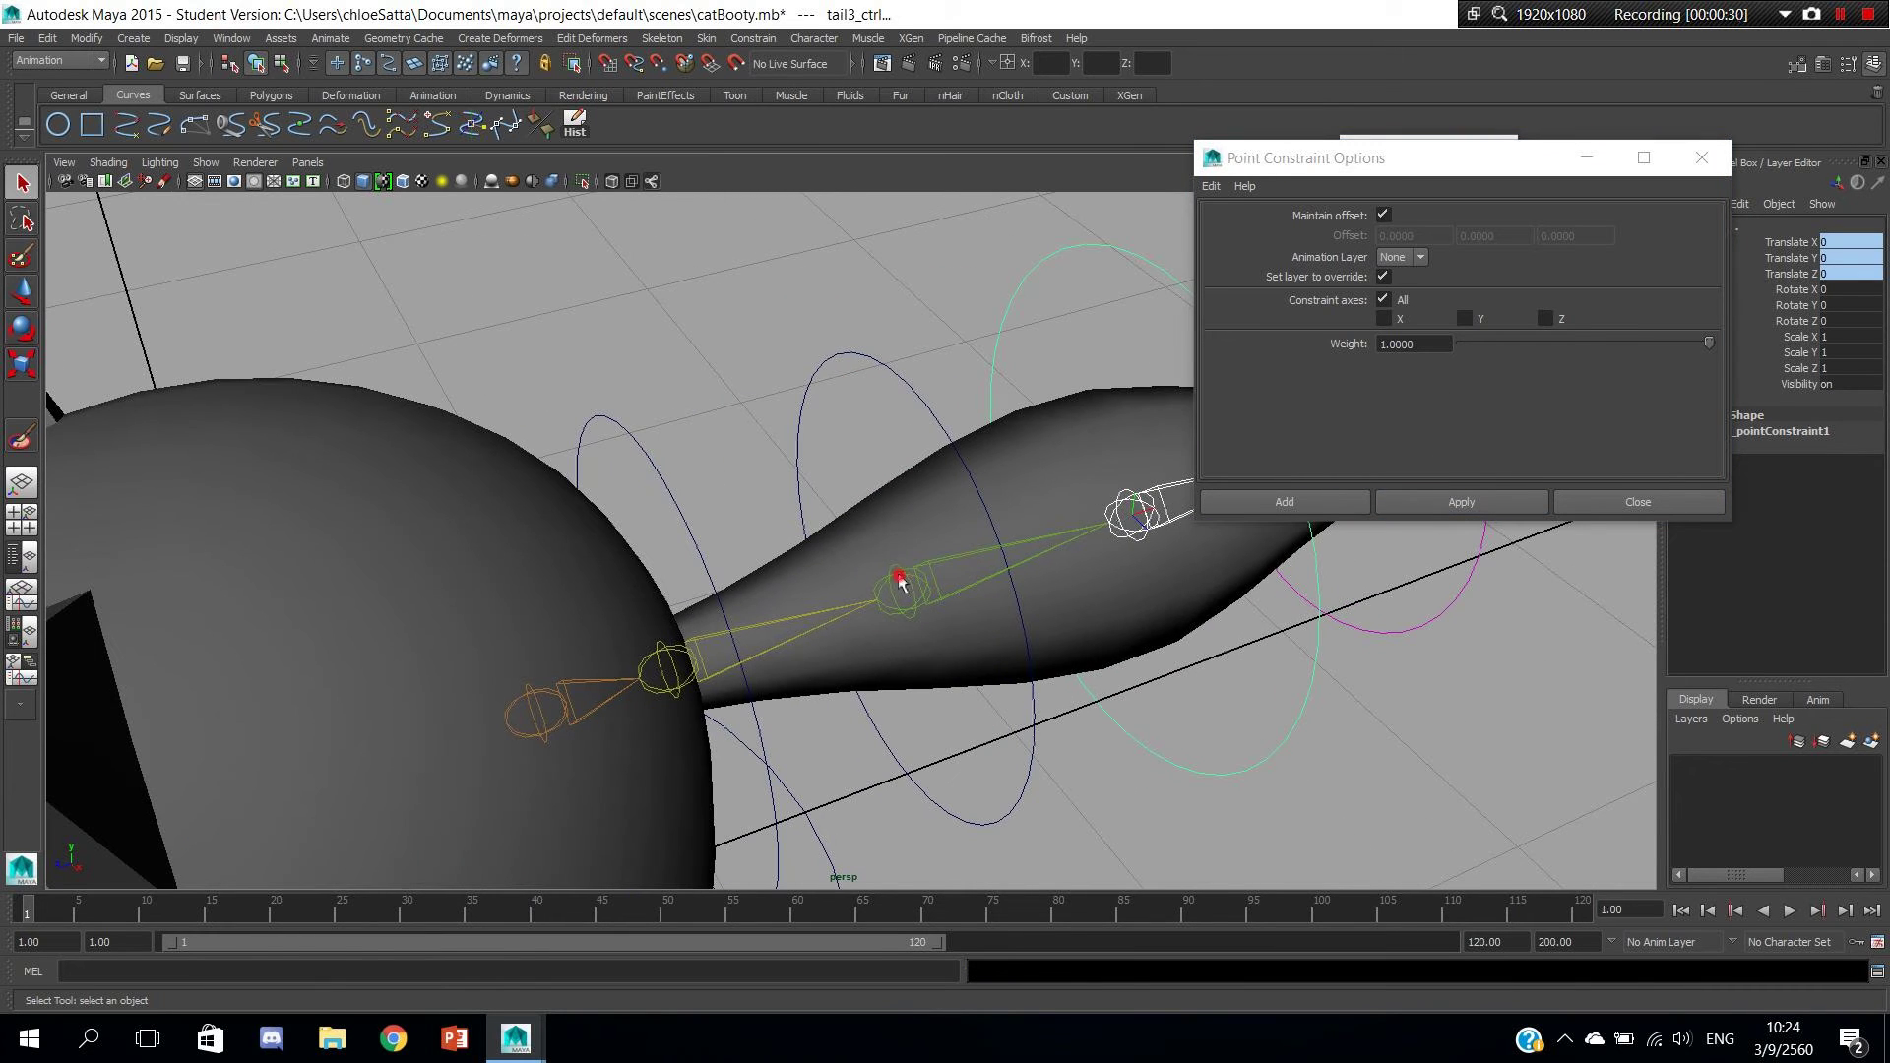
left_click_drag(907, 327, 842, 416)
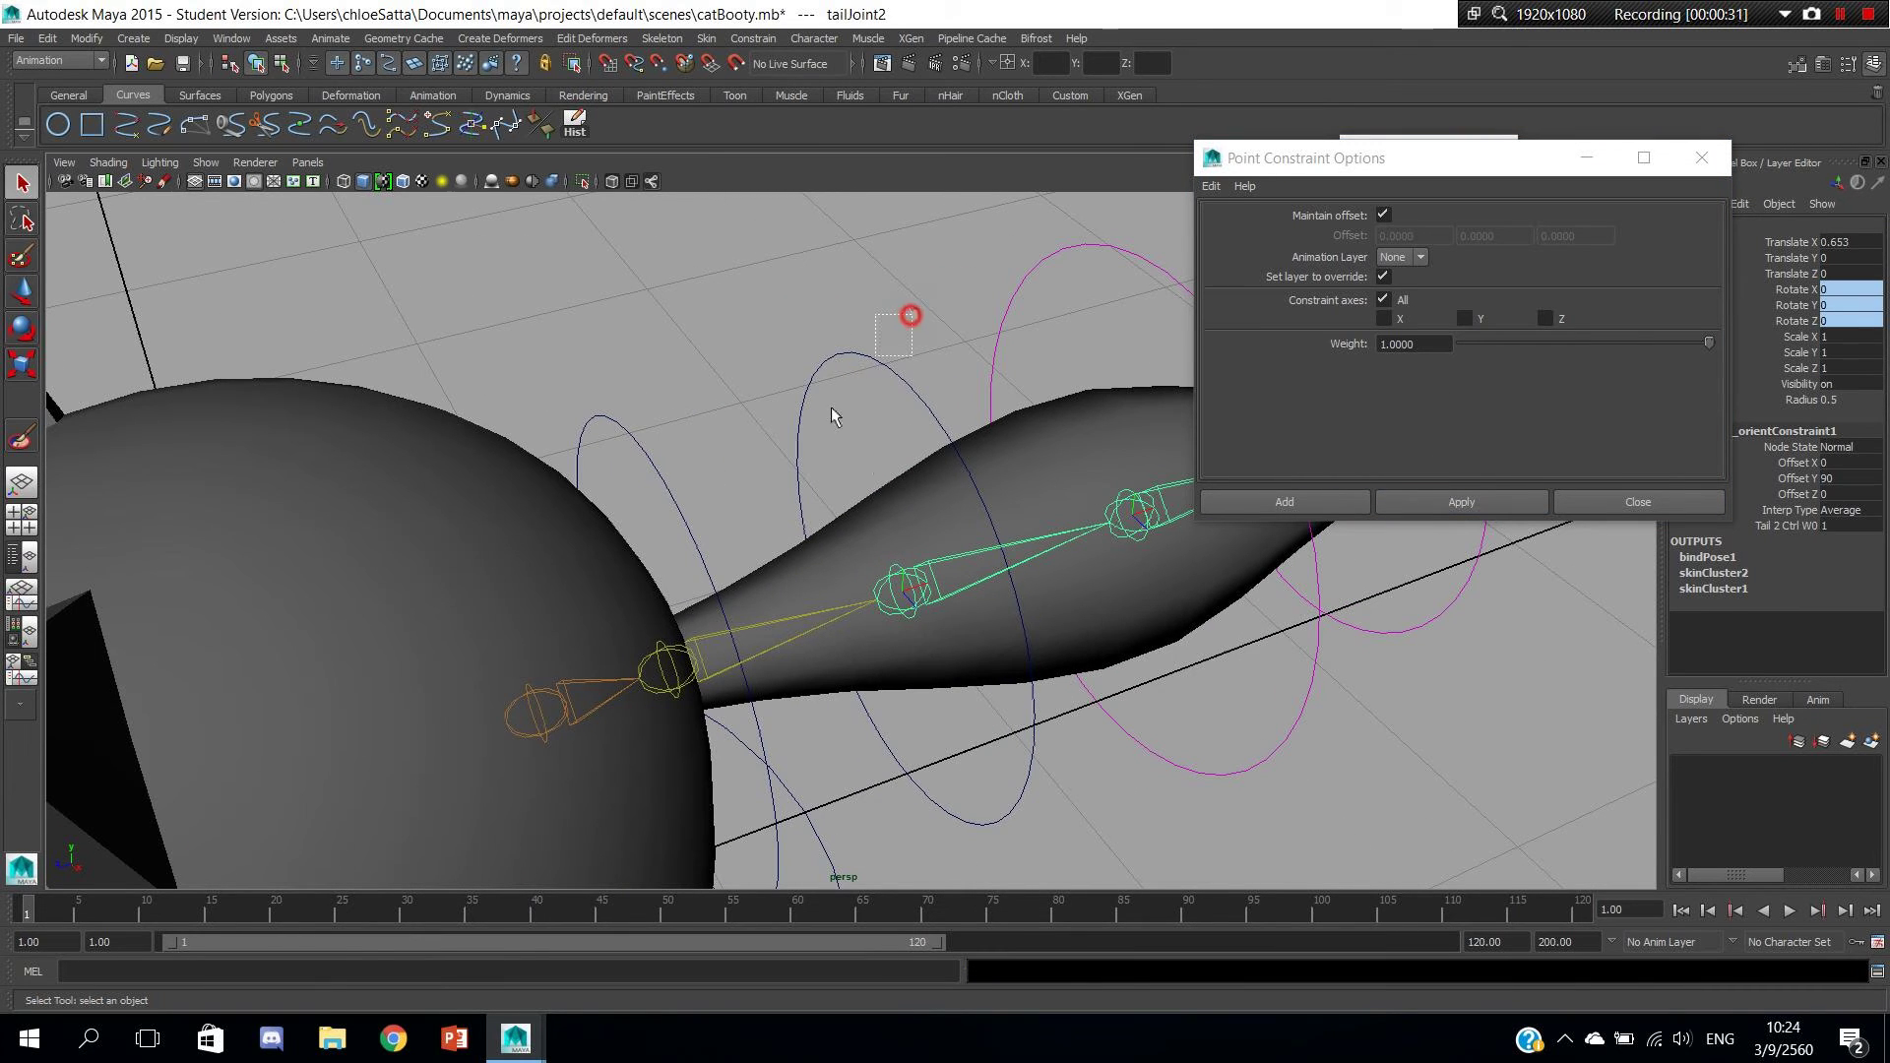
left_click(1473, 503)
left_click(658, 666)
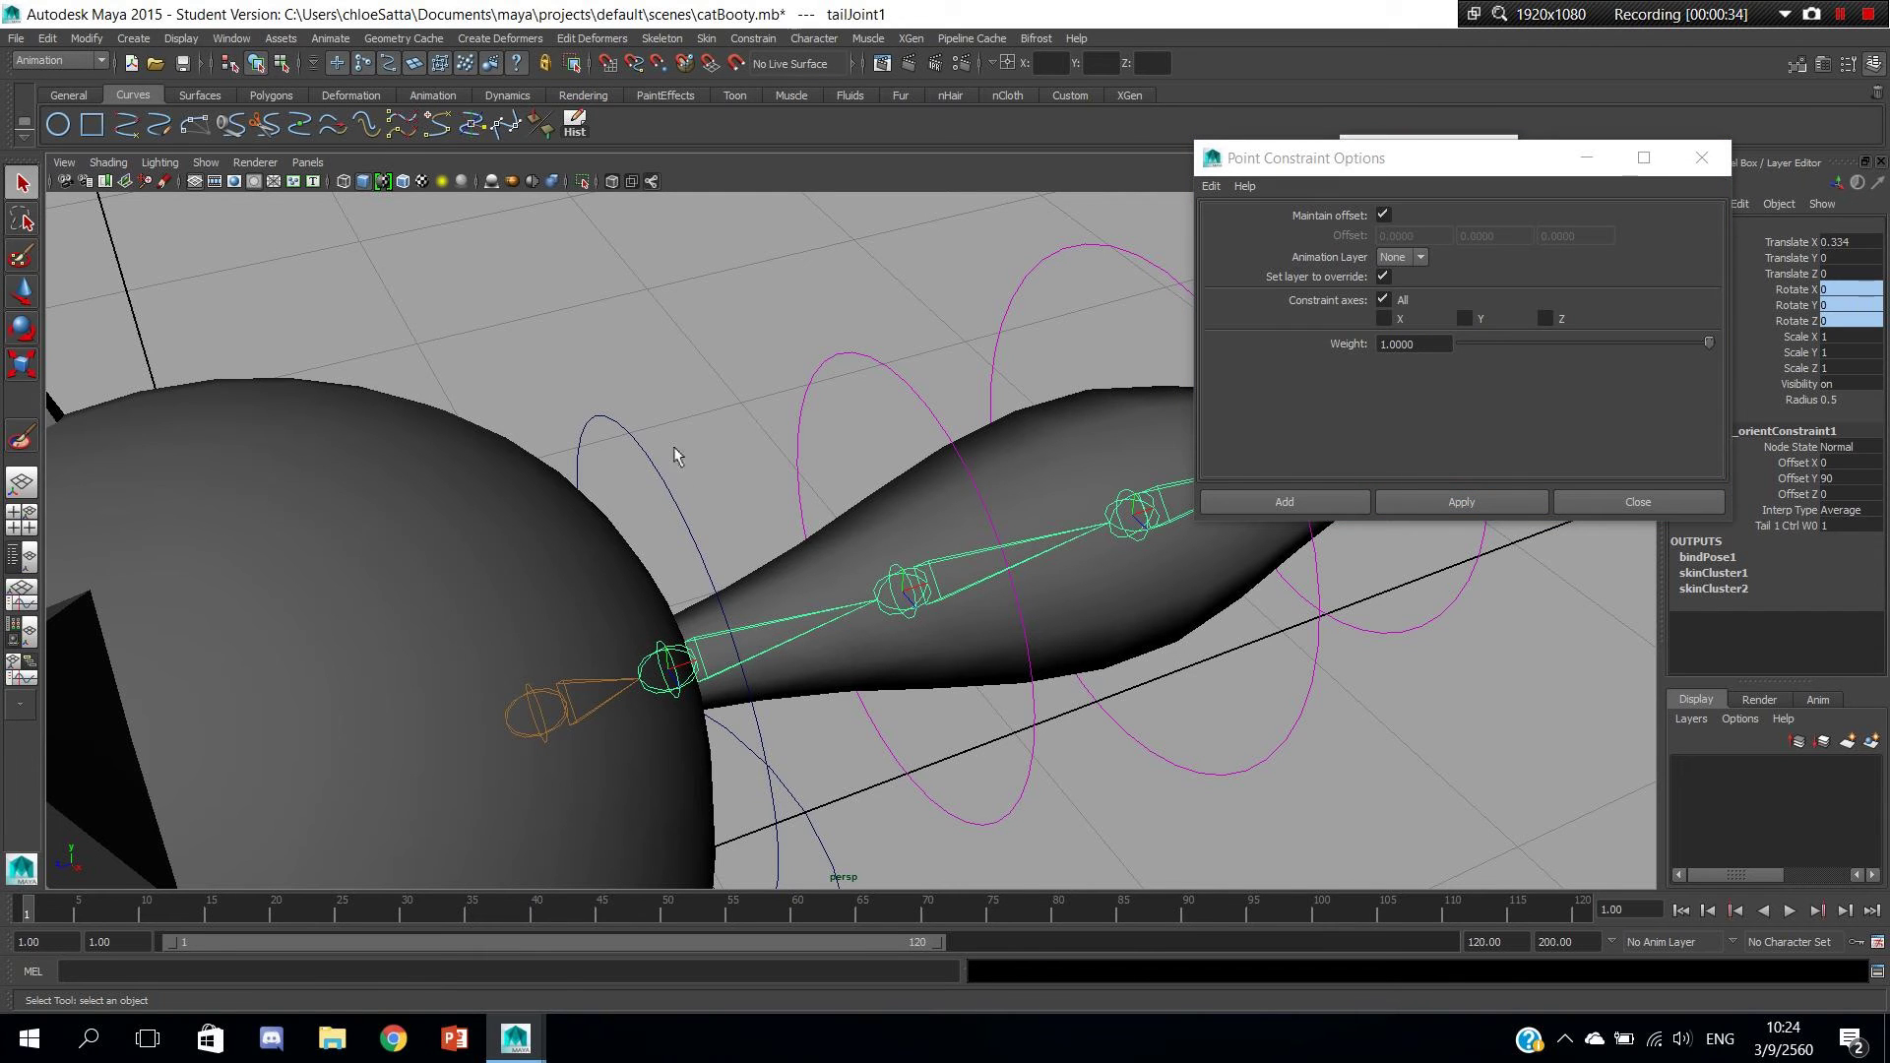
left_click_drag(694, 387, 611, 469)
left_click(1257, 506)
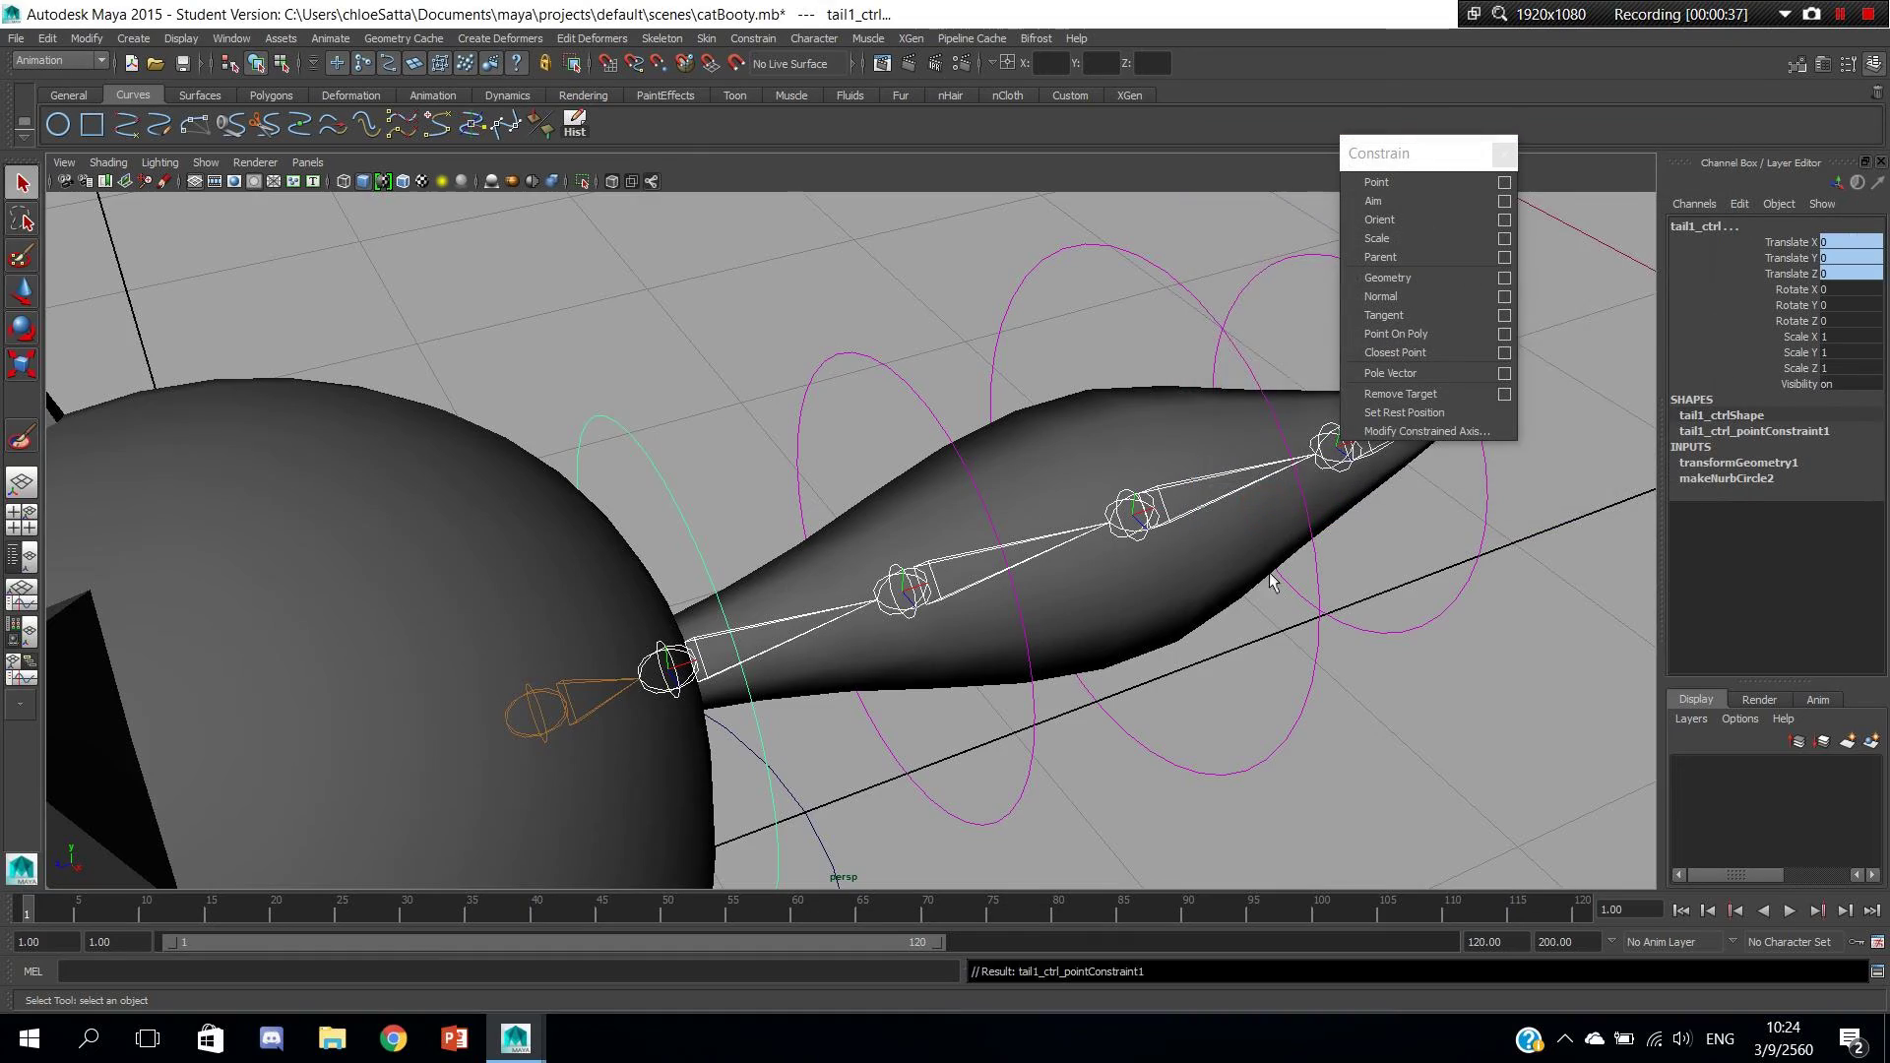
mouse_move(1340, 591)
left_mouse_down("alt")
mouse_move(995, 556)
mouse_move(1004, 758)
left_mouse_up("alt")
key("w")
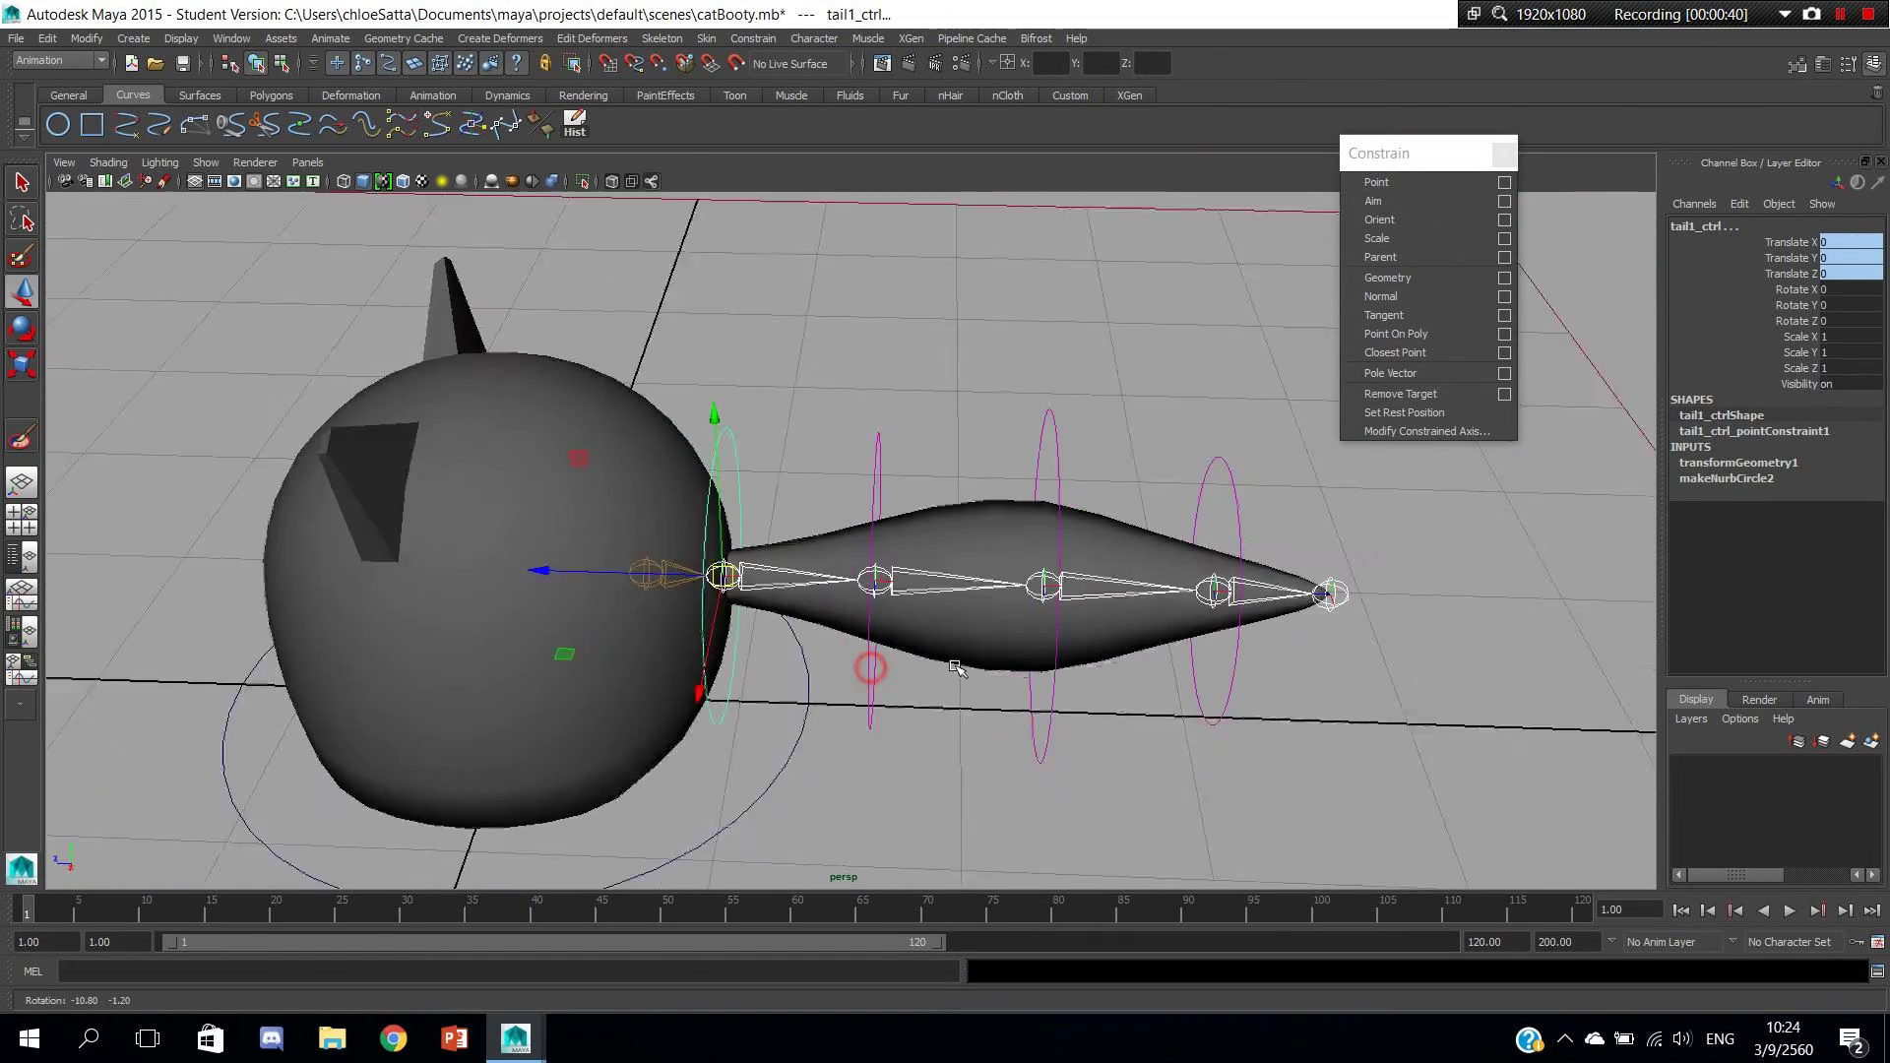
left_click(1014, 770)
left_click(881, 583)
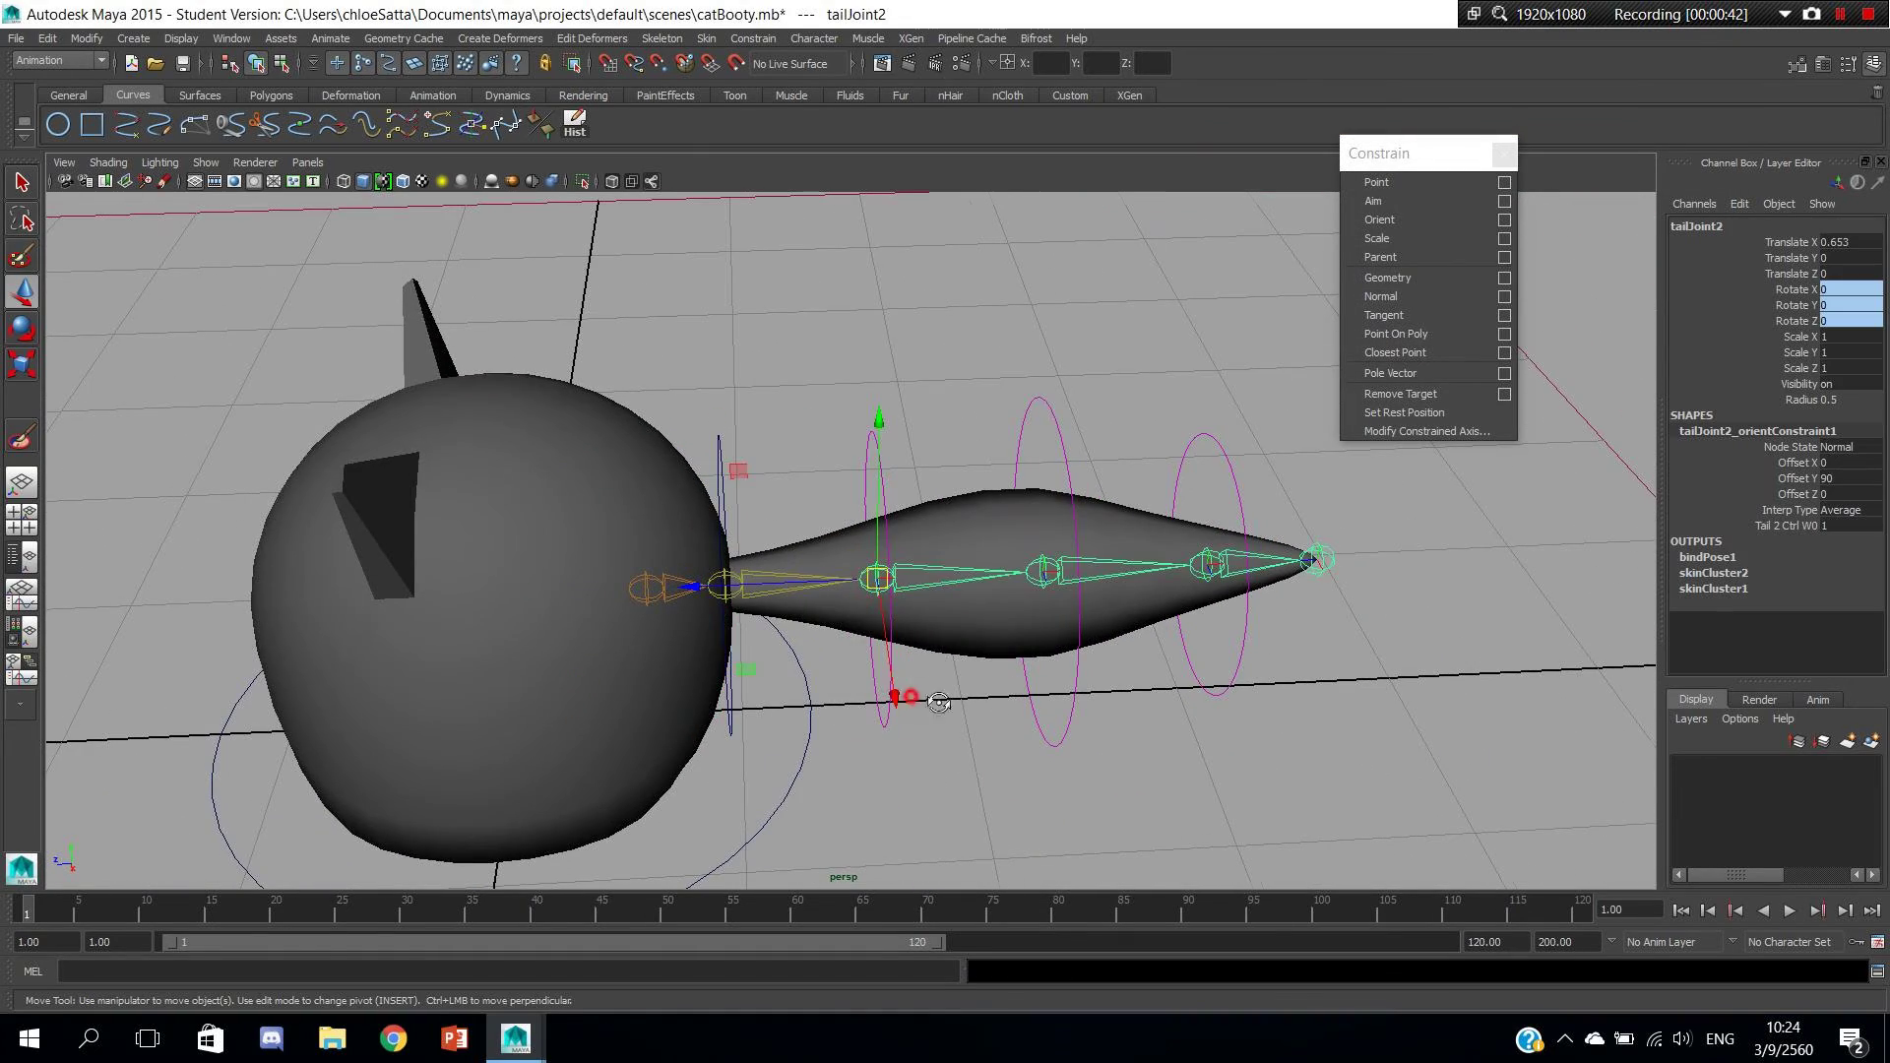
key("e")
mouse_move(935, 701)
left_mouse_down("alt")
mouse_move(1024, 630)
mouse_move(1024, 569)
mouse_move(942, 719)
mouse_move(1162, 504)
left_mouse_up("alt")
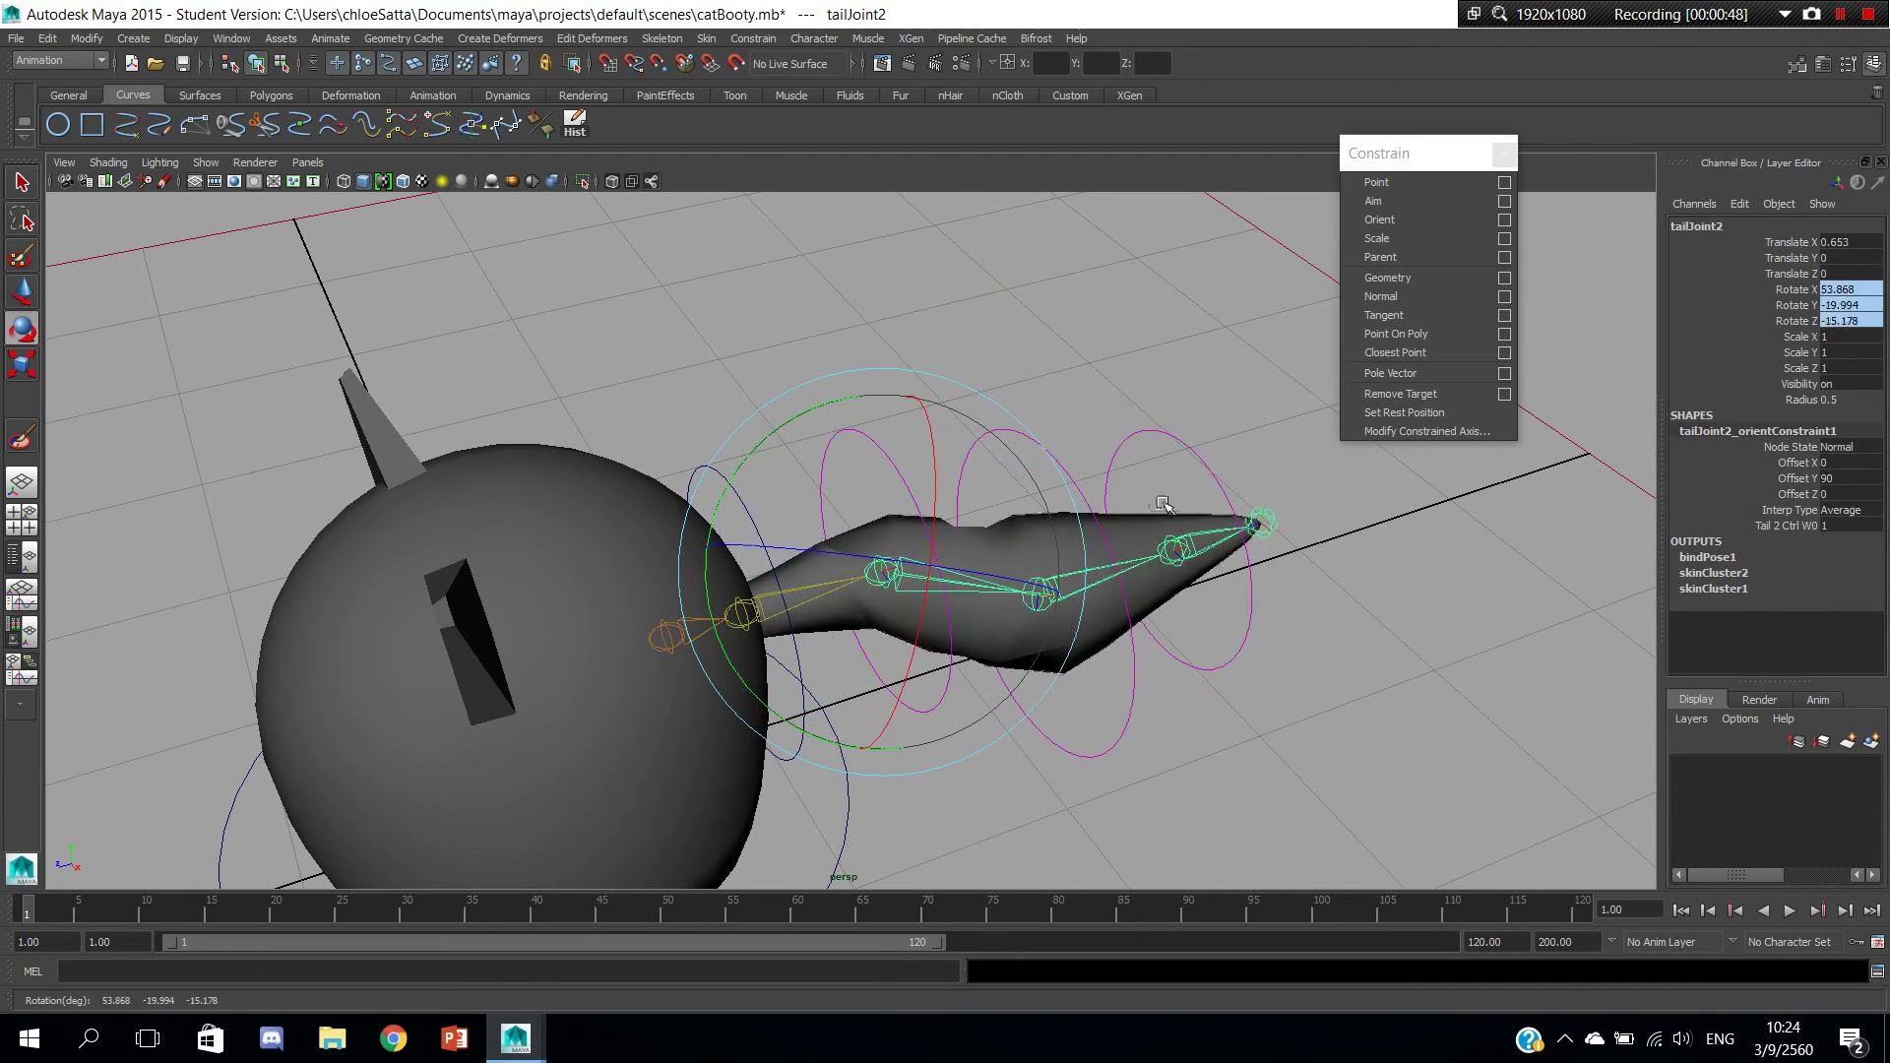
key("ctrl+z")
key("w")
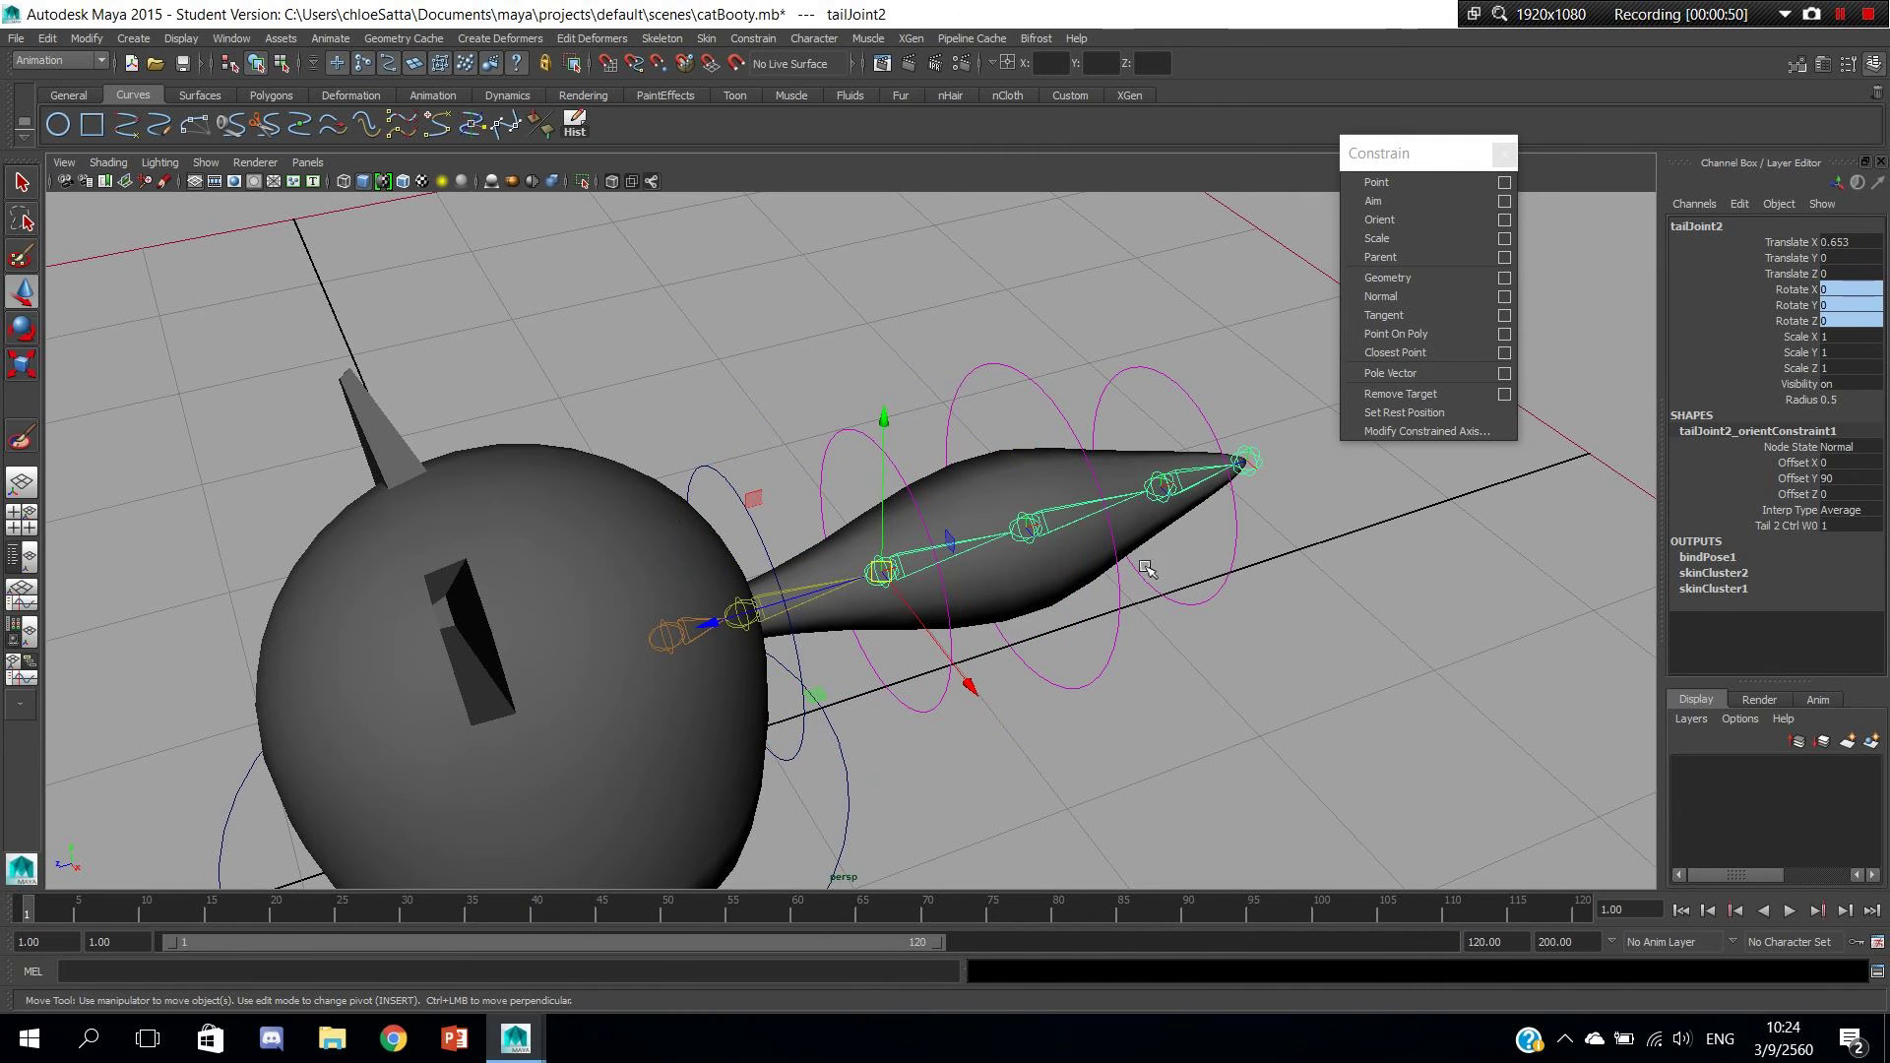
mouse_move(1147, 569)
left_mouse_down("alt")
mouse_move(1355, 641)
mouse_move(1139, 700)
mouse_move(705, 488)
left_mouse_up("alt")
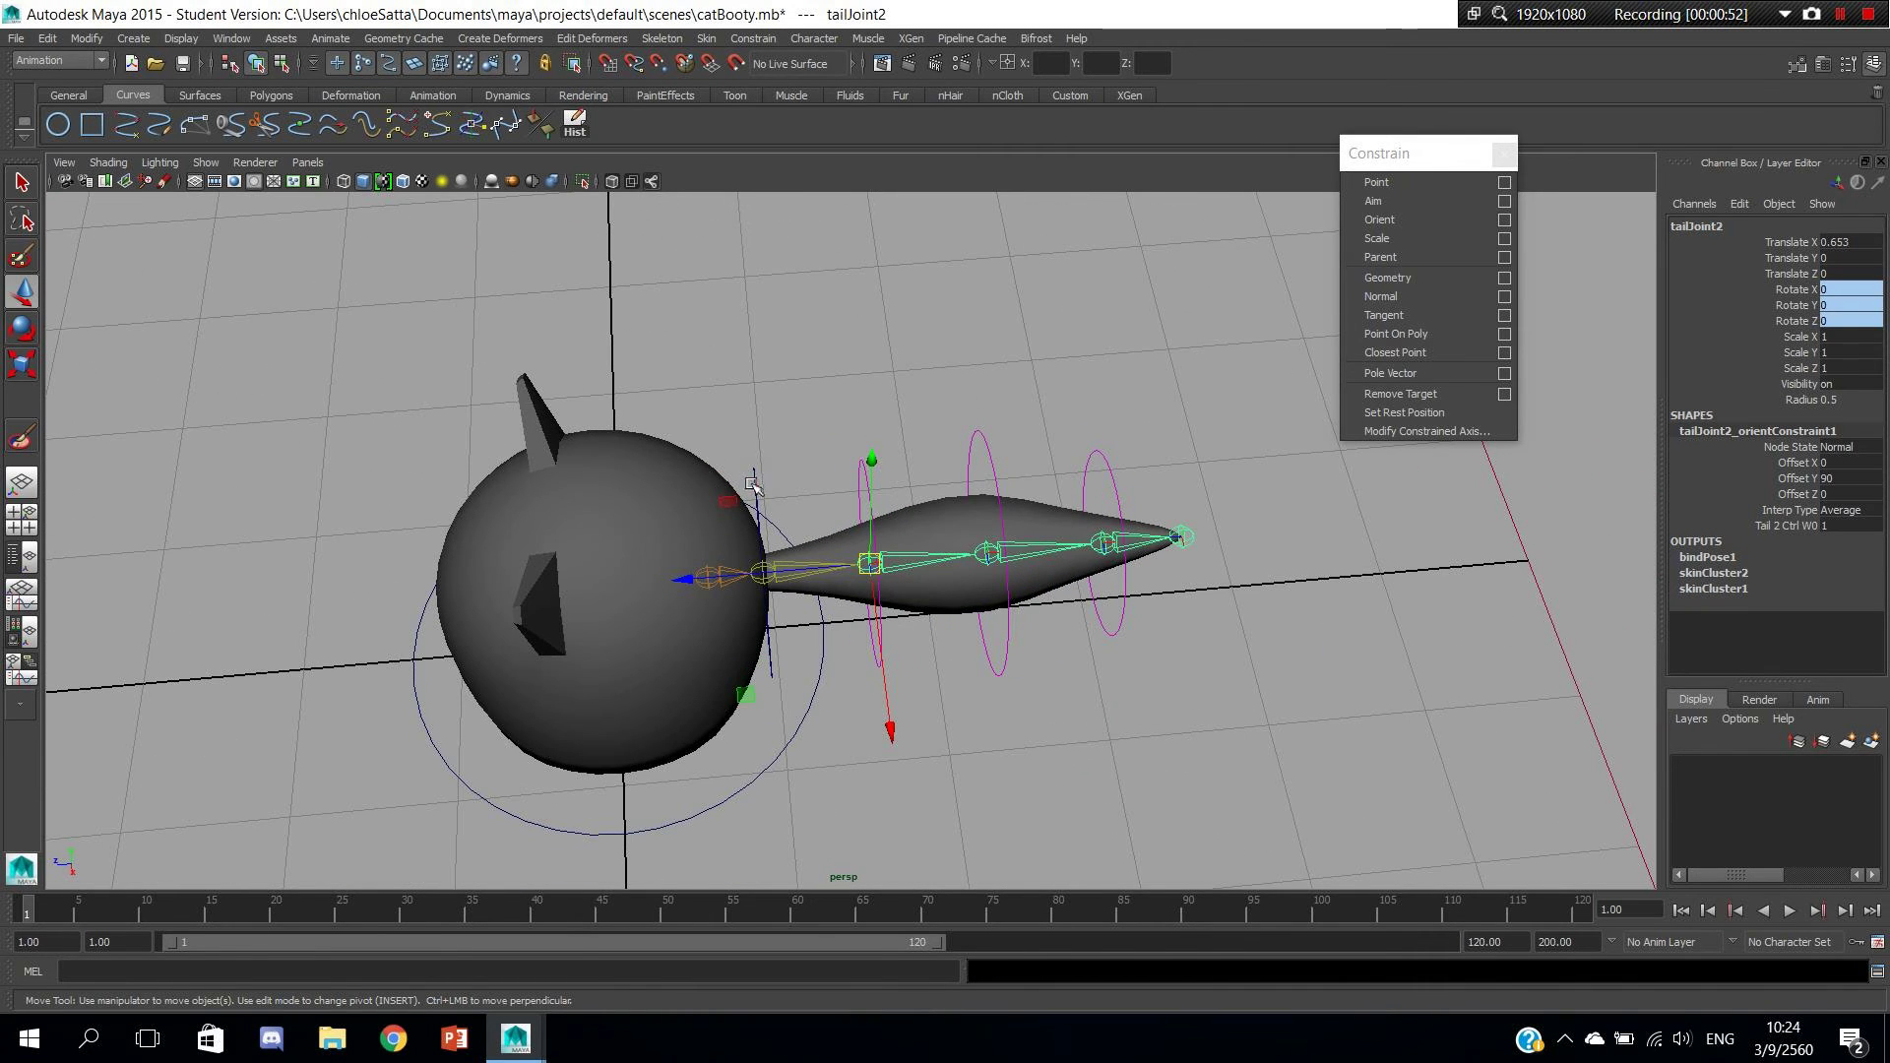
left_click(755, 489)
key("e")
key("minus")
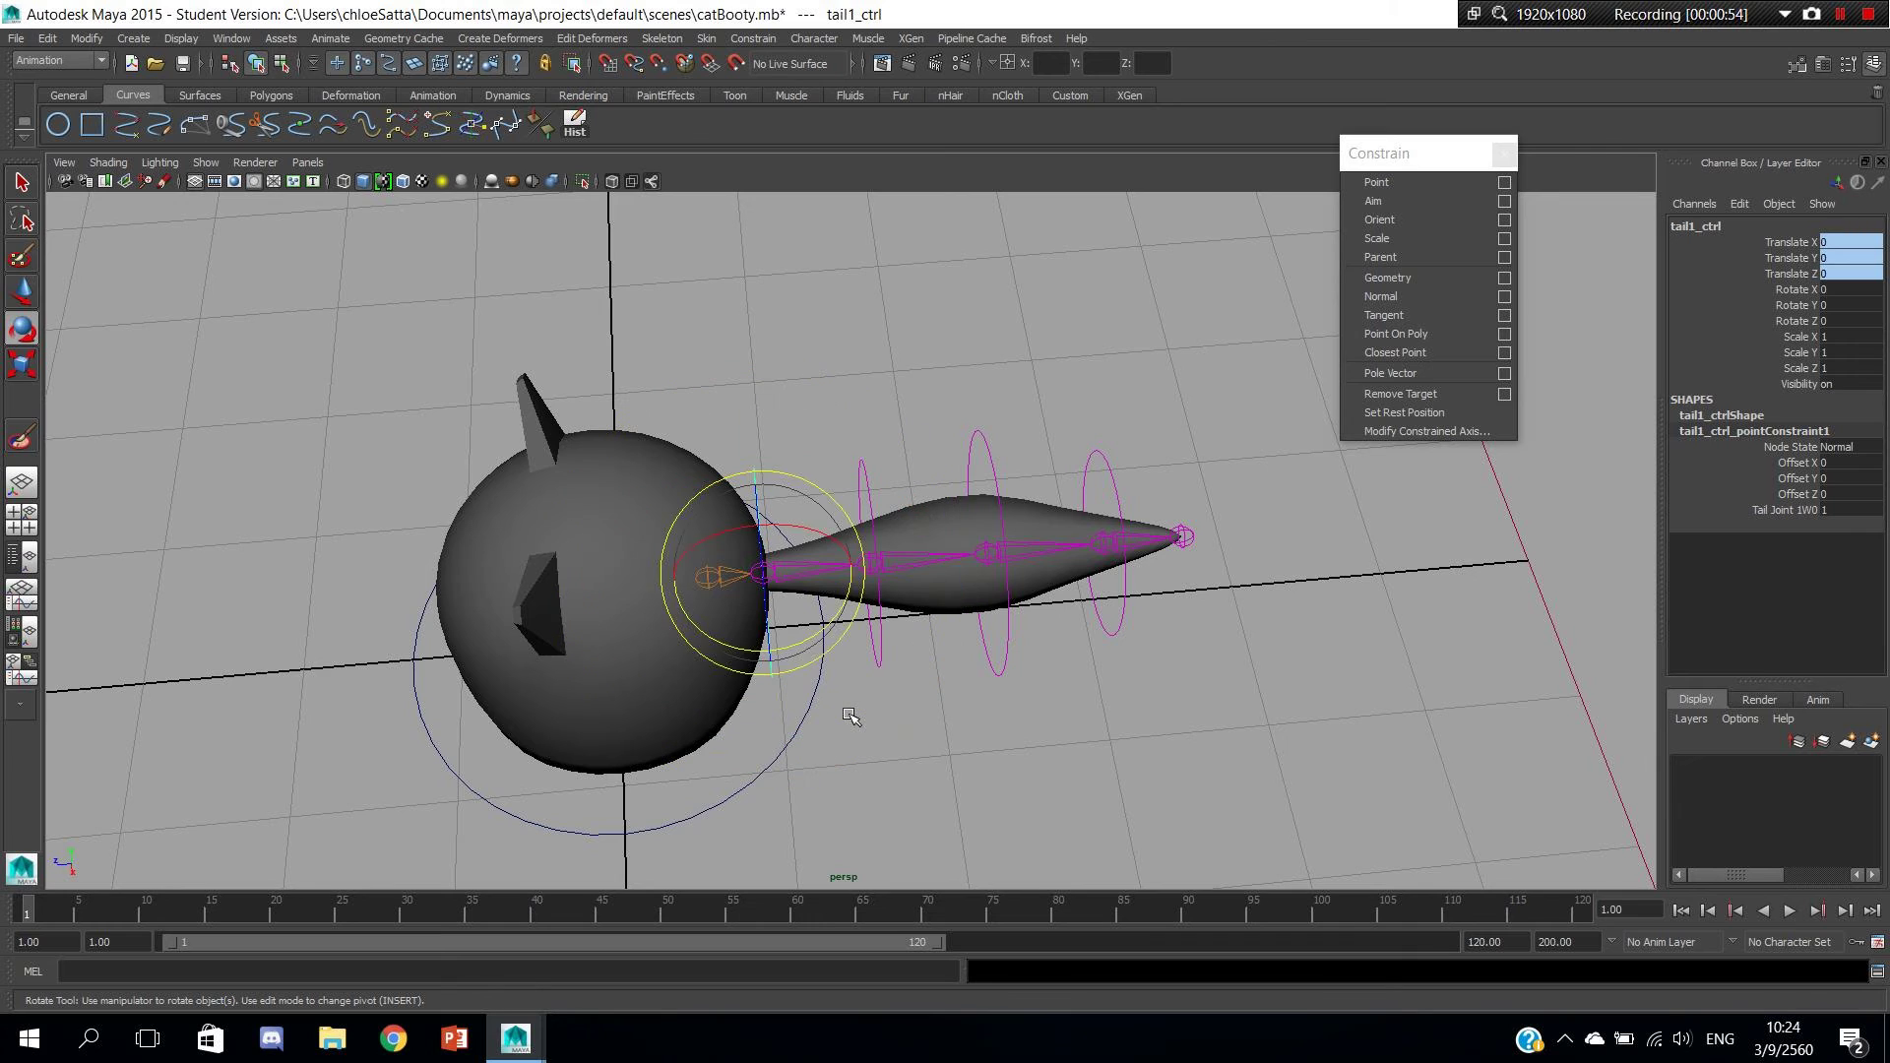
key("minus")
key("equal")
key("minus")
mouse_move(819, 660)
left_mouse_down()
mouse_move(777, 524)
mouse_move(769, 656)
mouse_move(730, 646)
mouse_move(758, 564)
left_mouse_up()
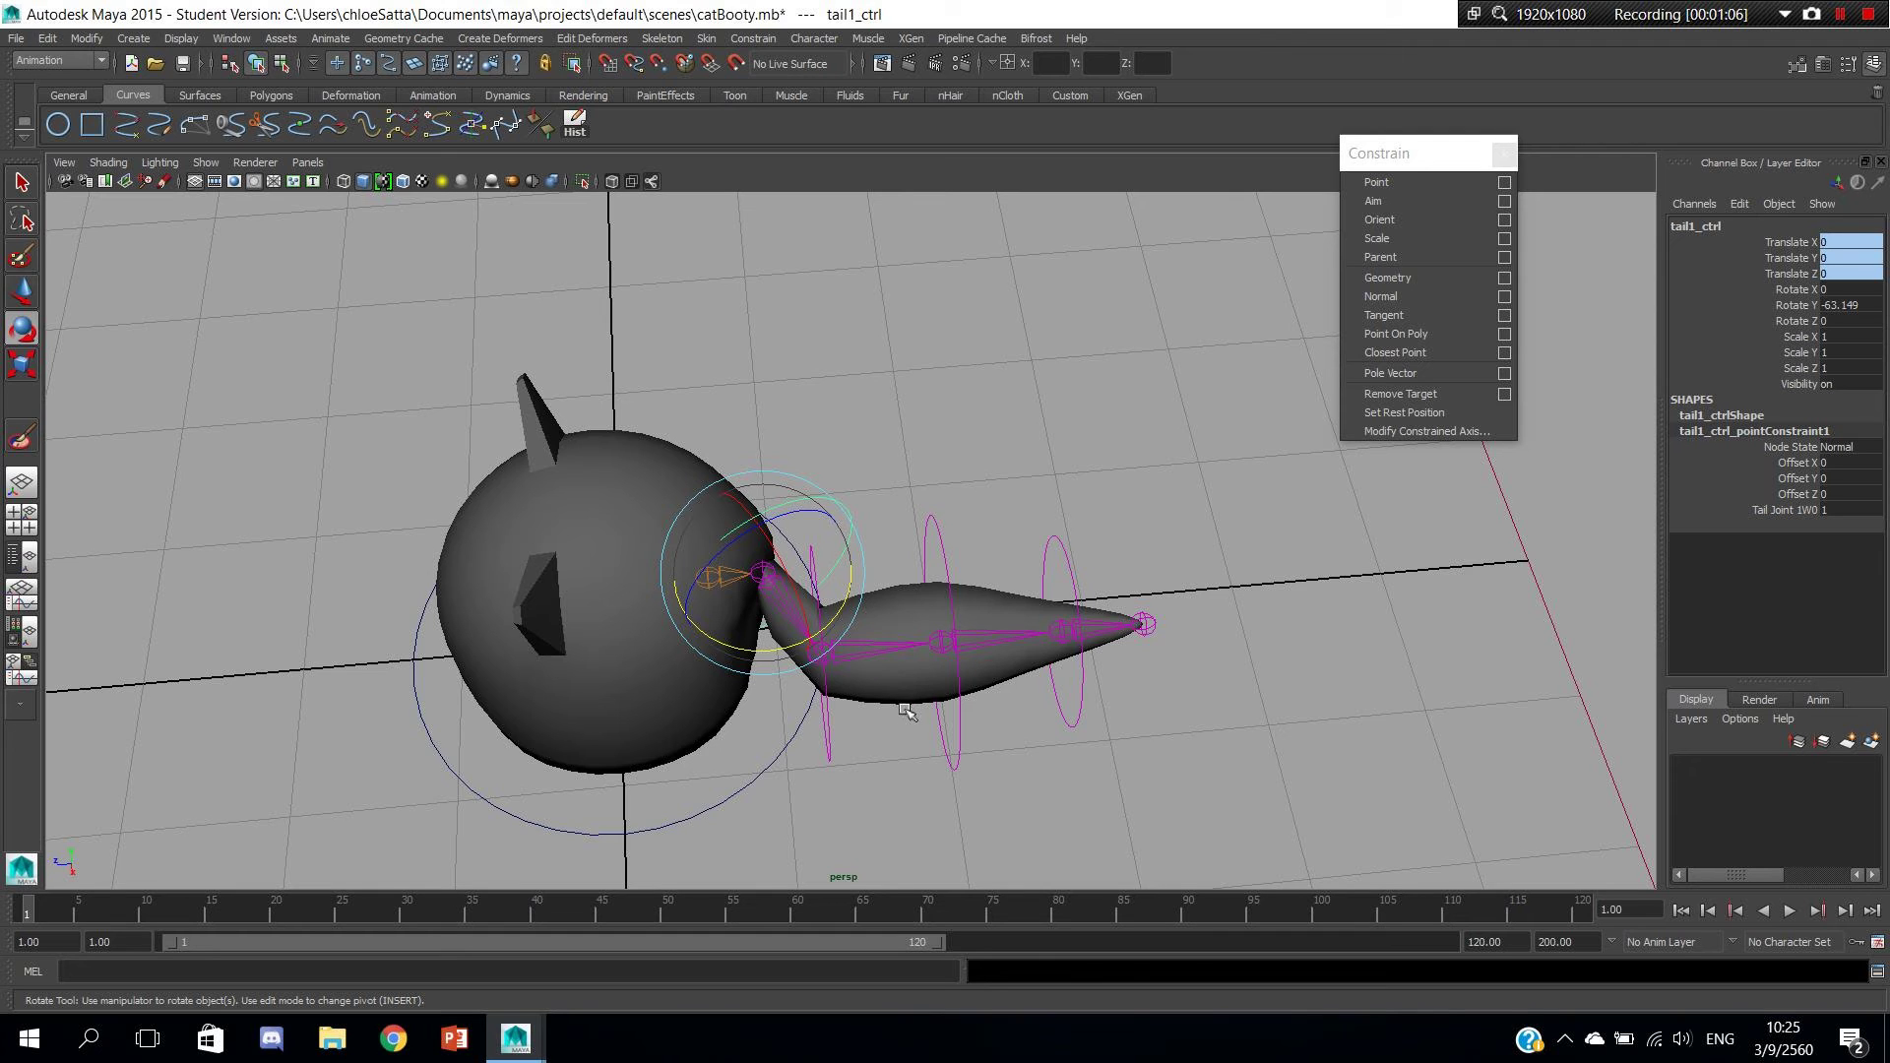
key("ctrl+z")
key("w")
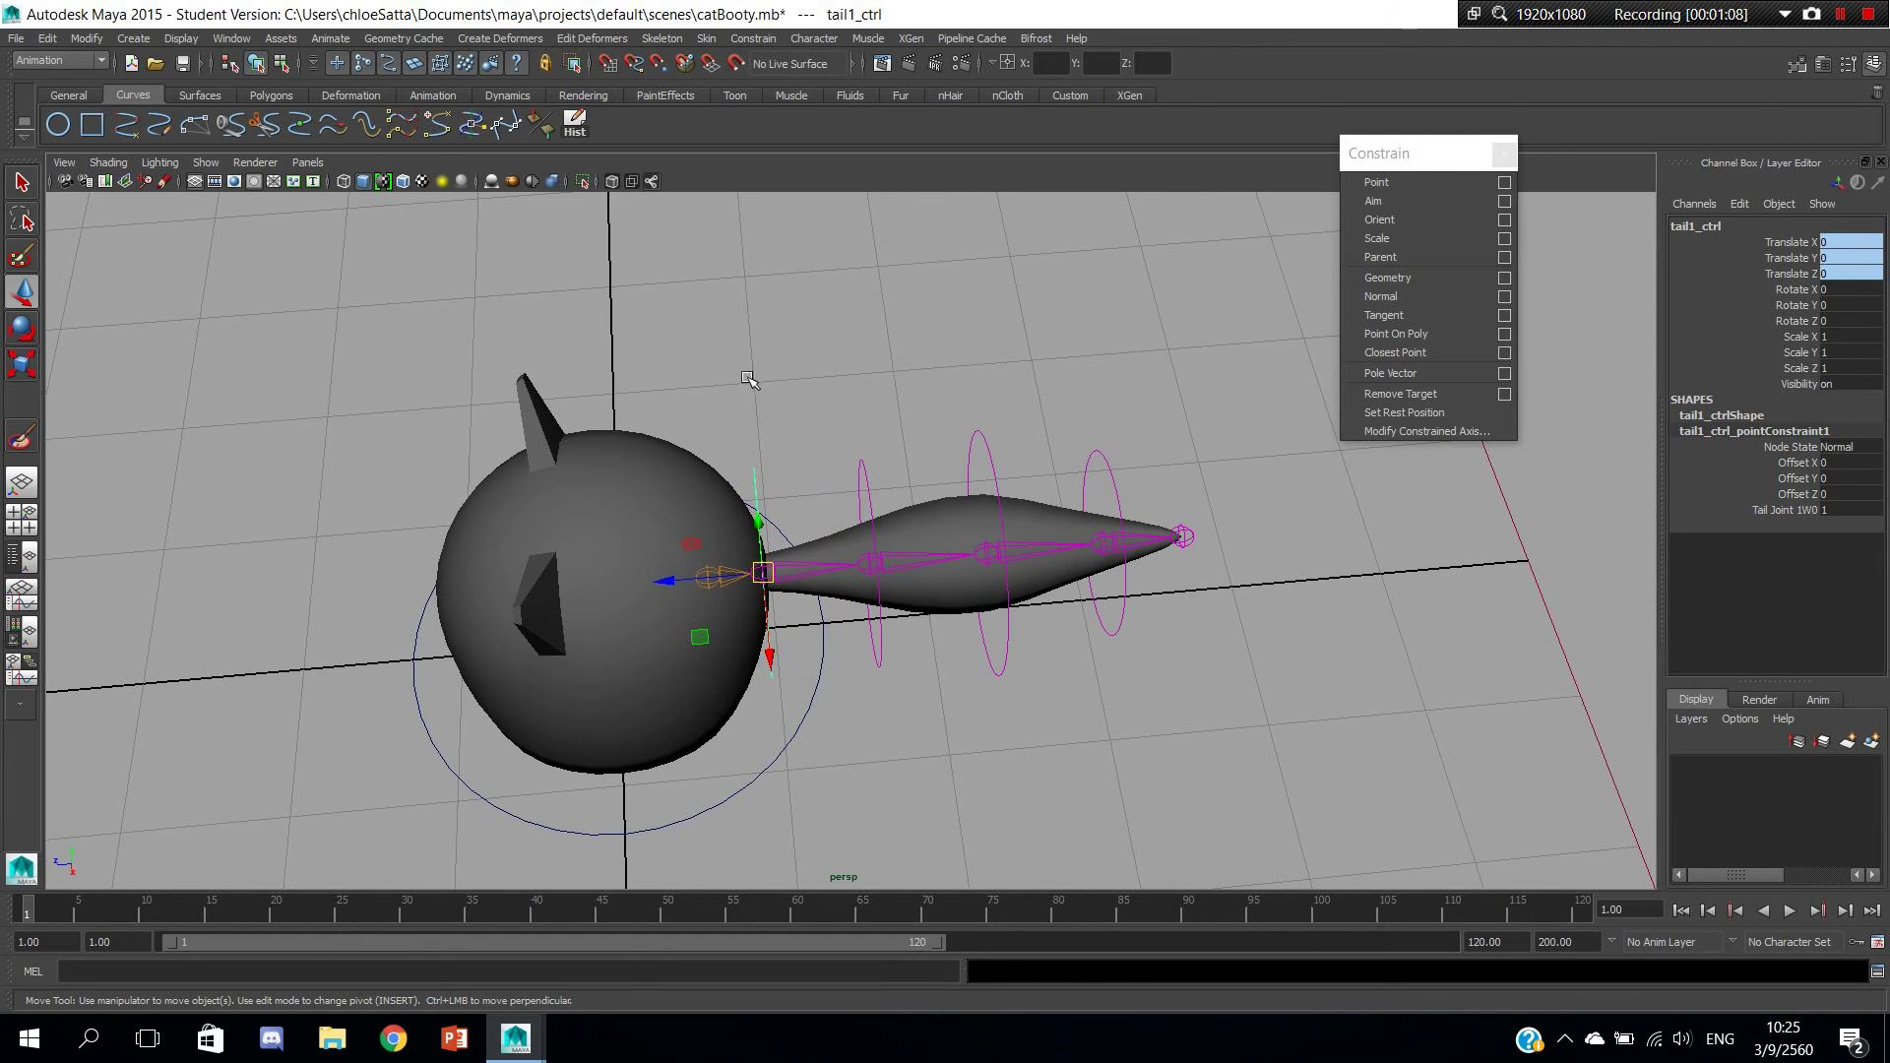
right_click_drag(748, 379, 935, 445, "alt")
left_click(793, 445)
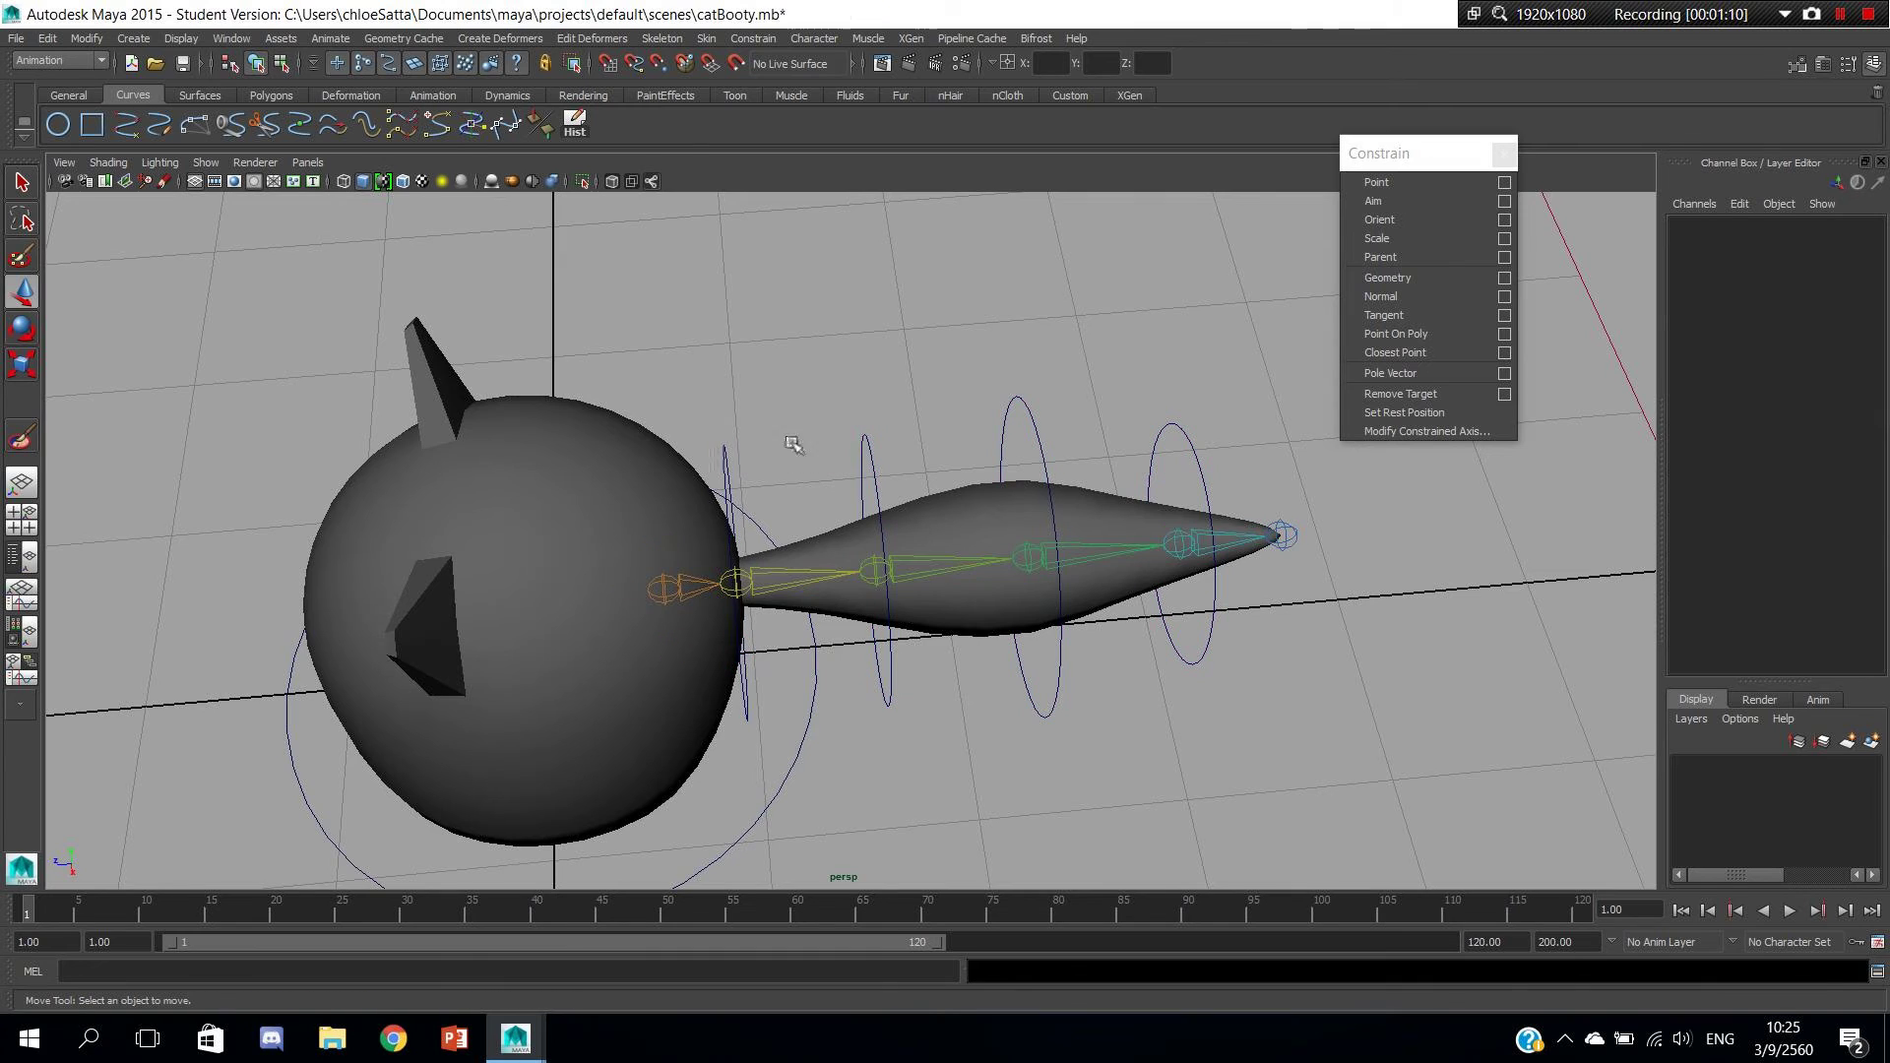
mouse_move(880, 397)
left_mouse_down()
mouse_move(827, 455)
mouse_move(769, 448)
left_mouse_up()
left_click(902, 343)
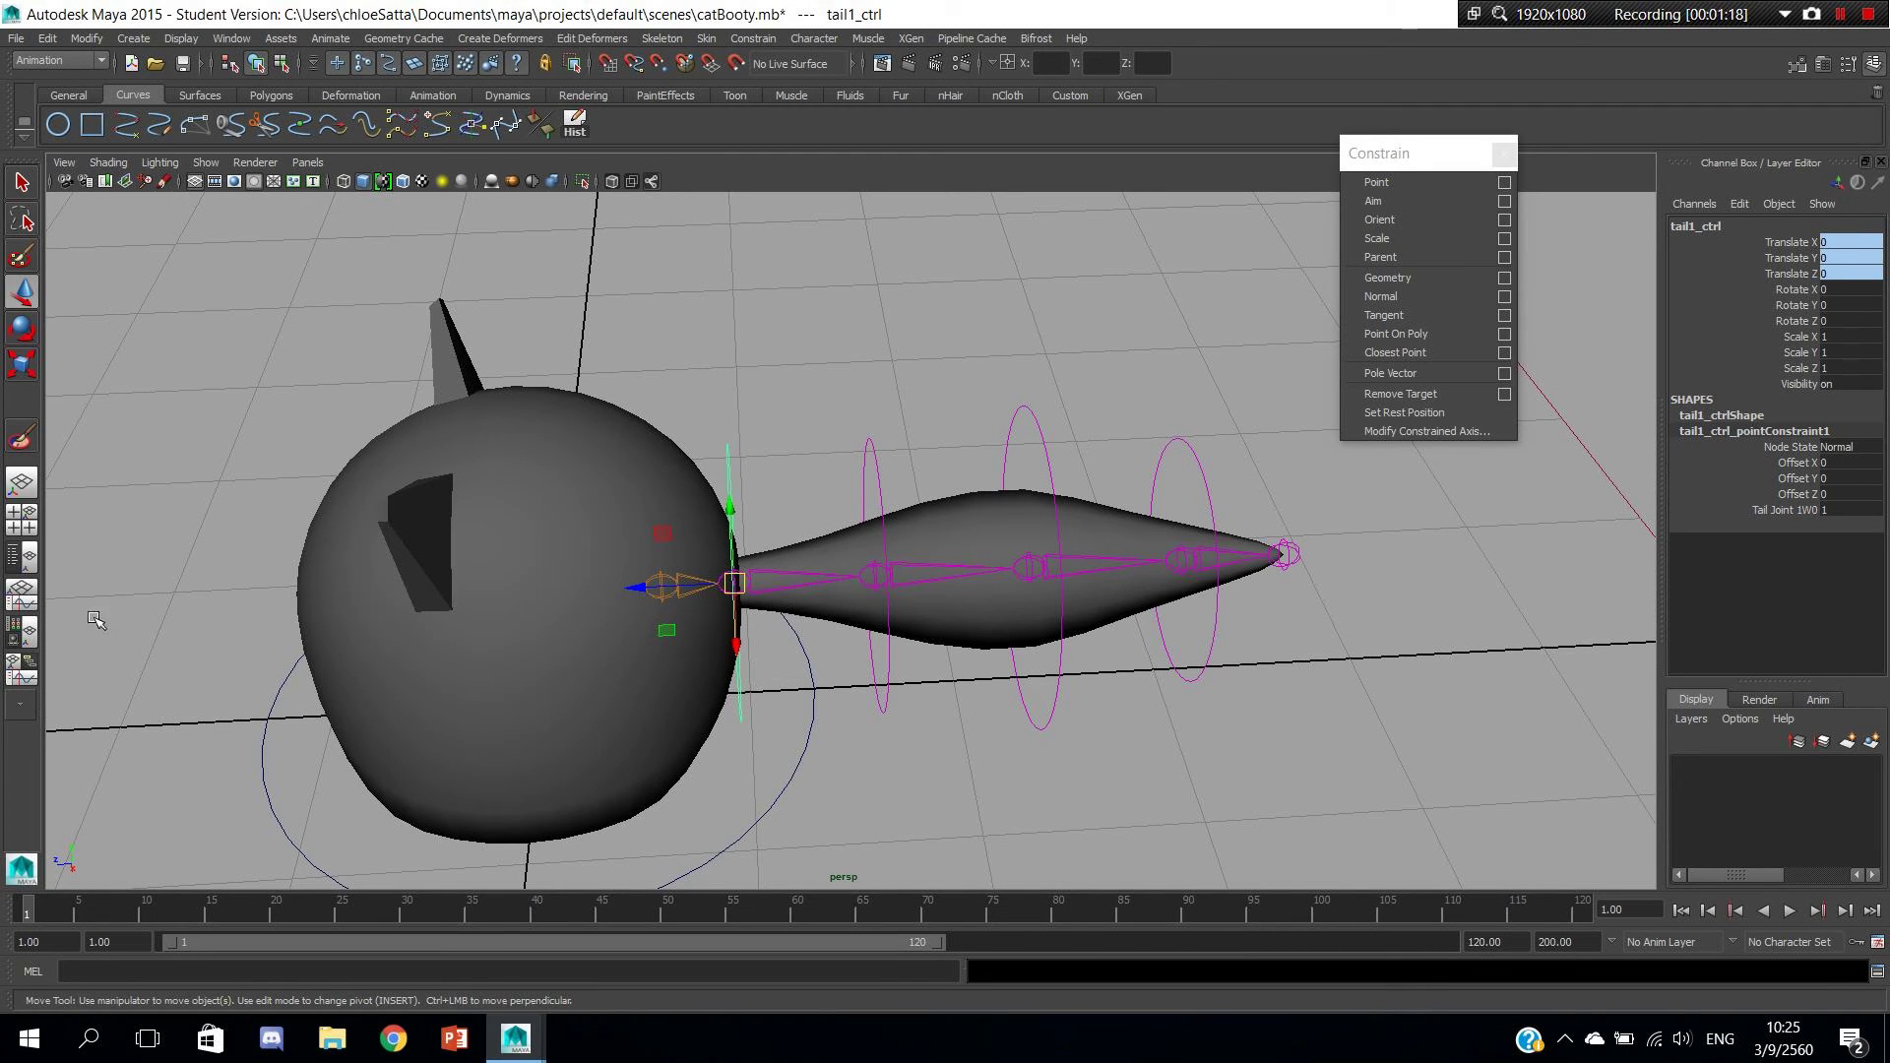
Show the Outliner beside the viewport and parent tailtip_ctrl under tail3_ctrl.
left_click(23, 561)
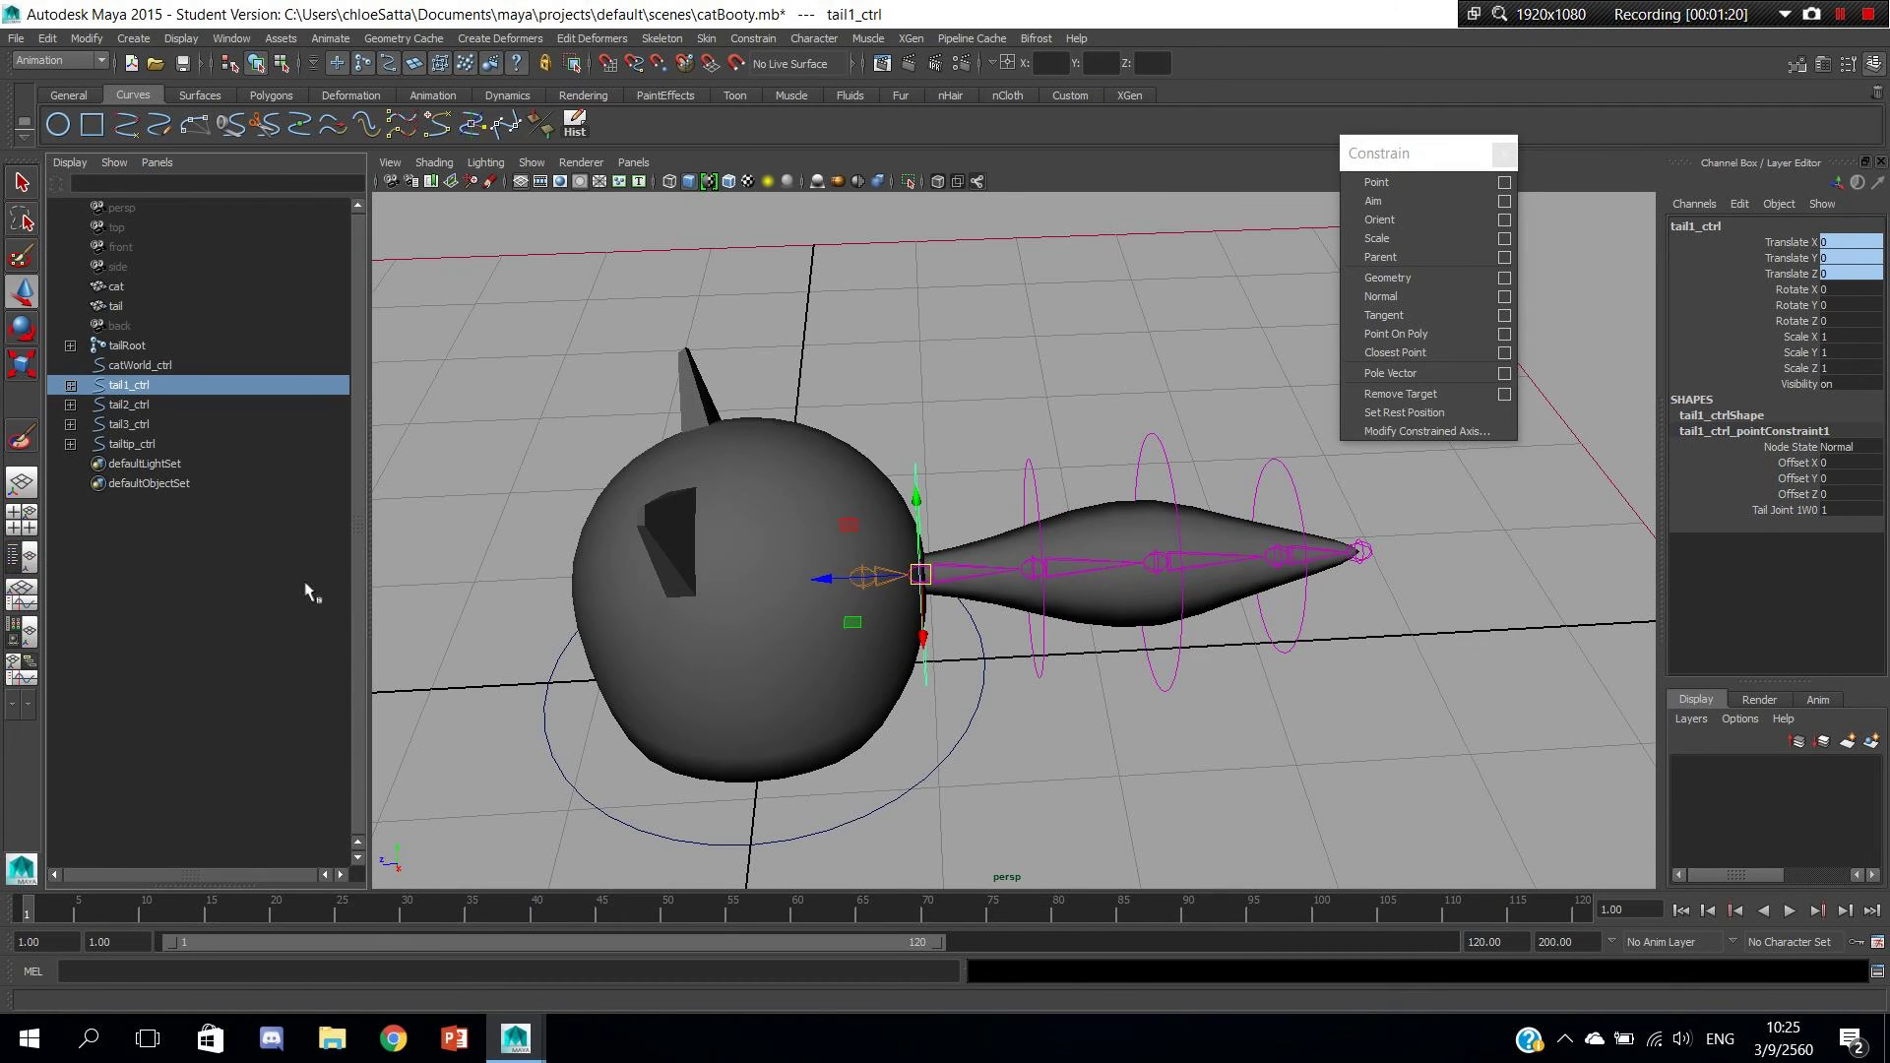
left_click_drag(1333, 528, 843, 361, "alt")
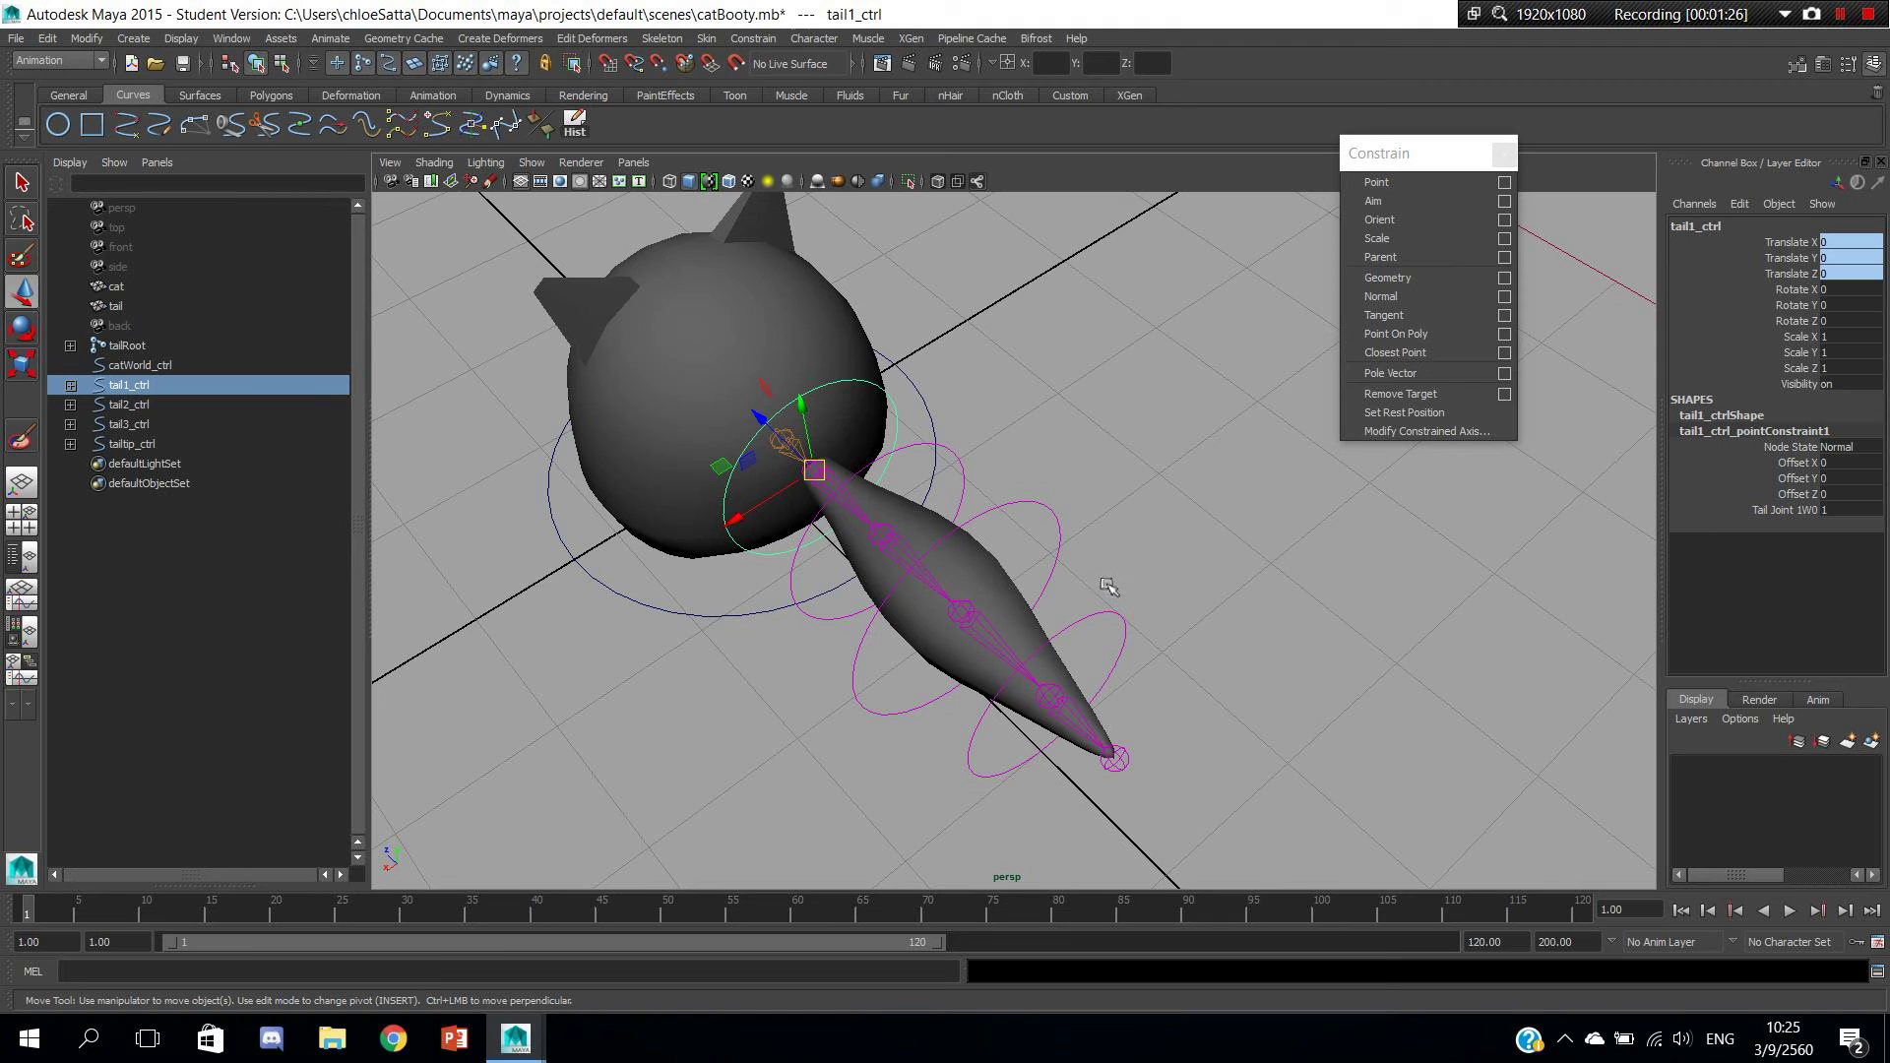
left_click_drag(1099, 588, 1162, 689)
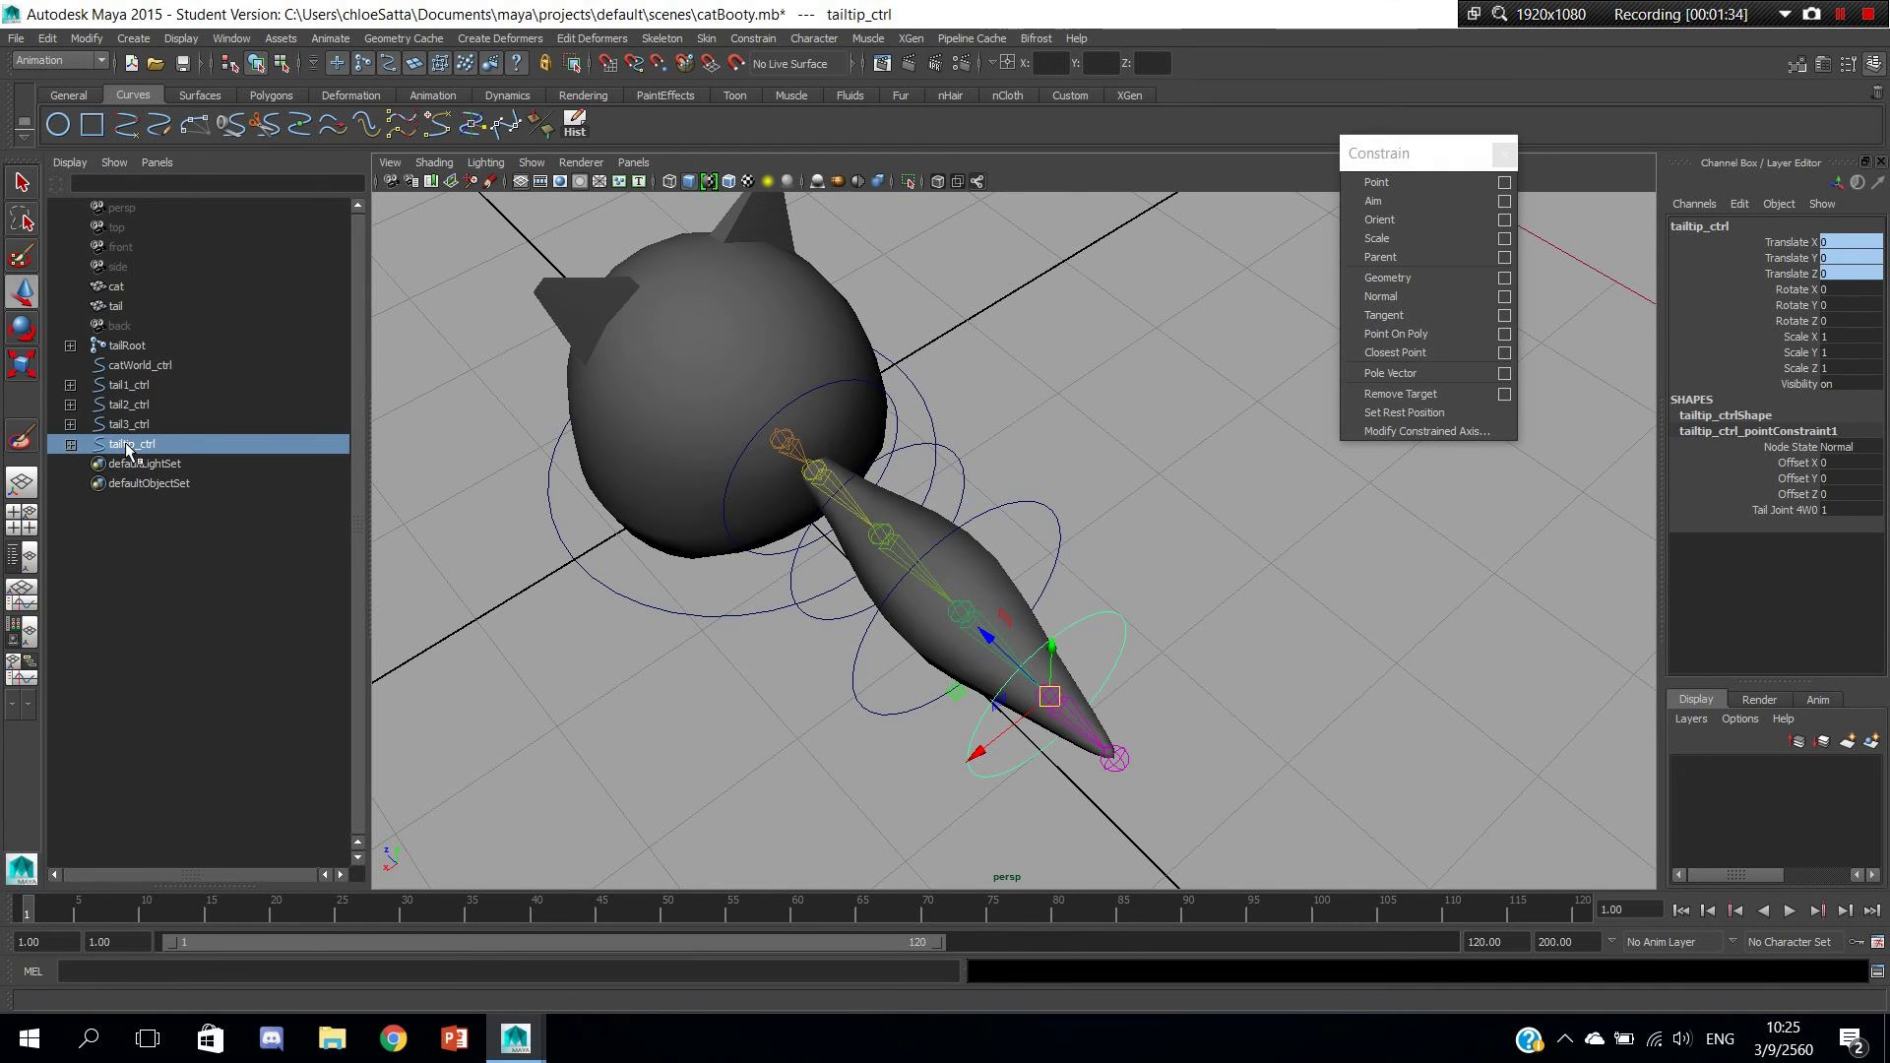
middle_click_drag(128, 451, 129, 453)
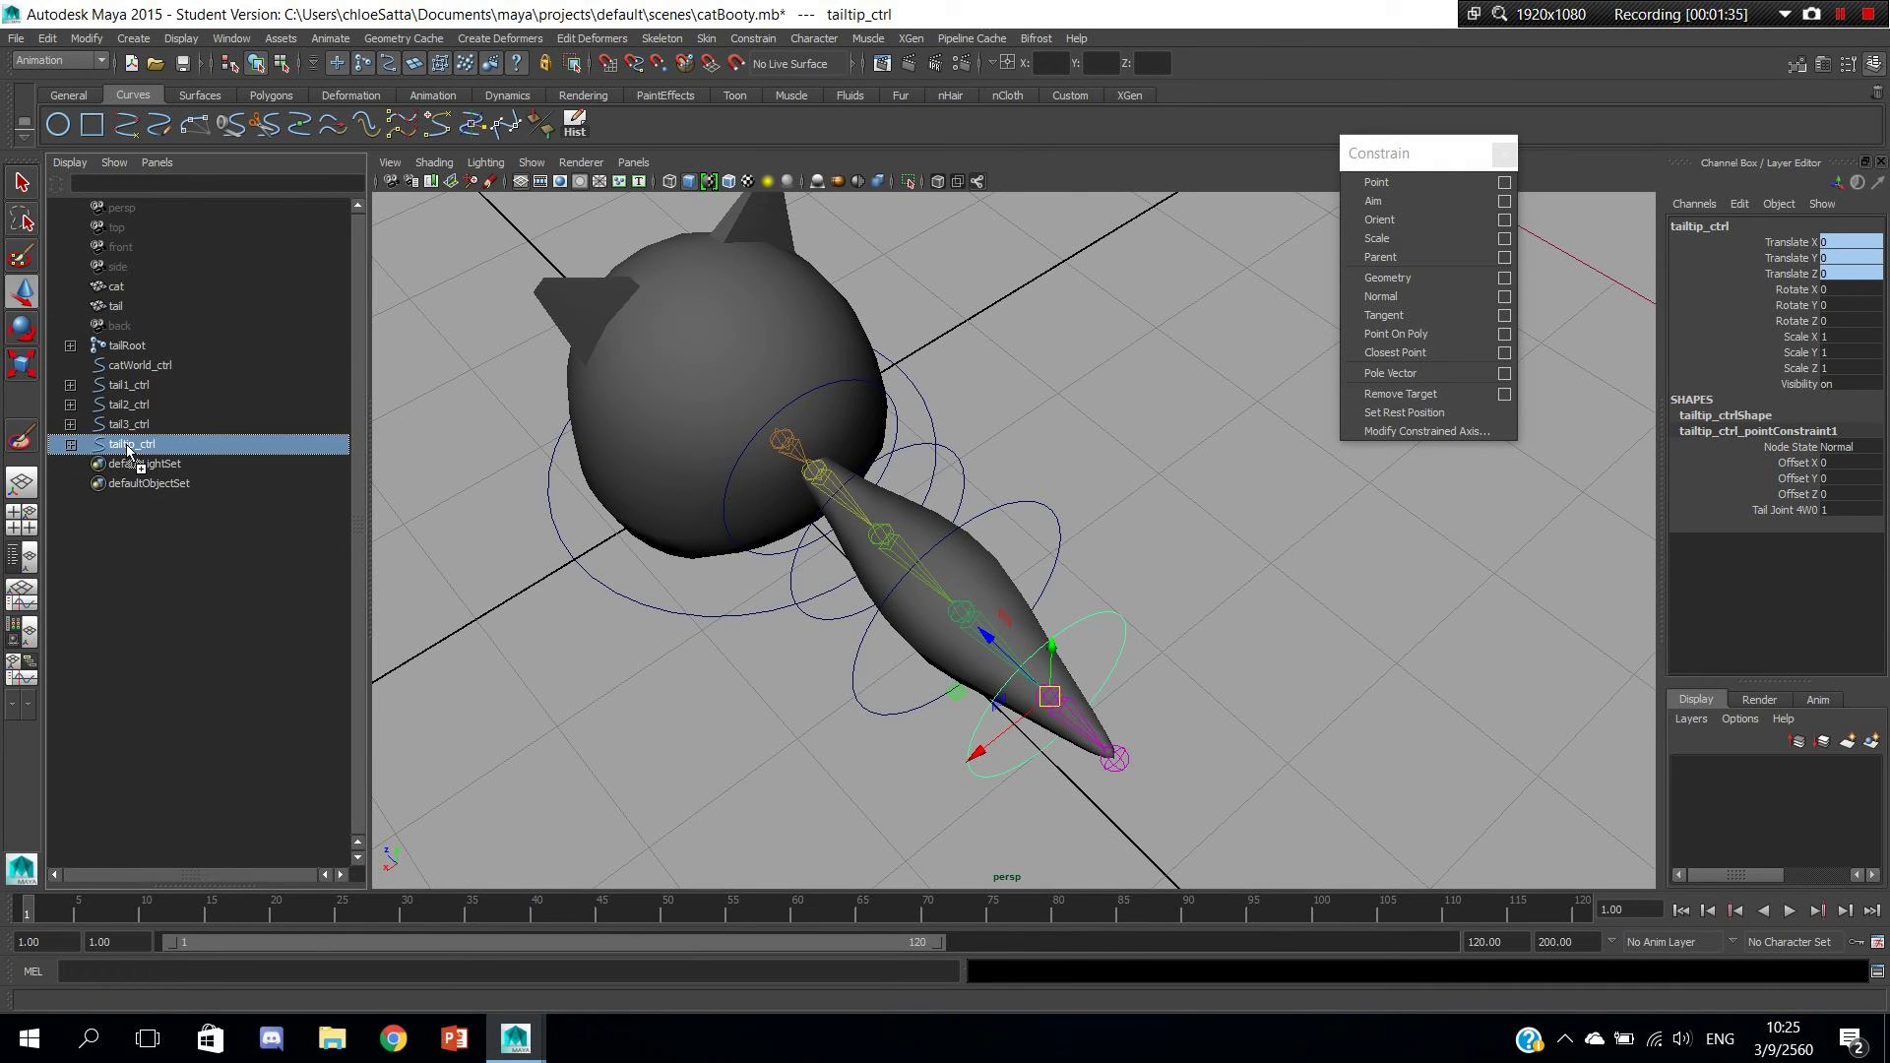
middle_click_drag(128, 451, 128, 429)
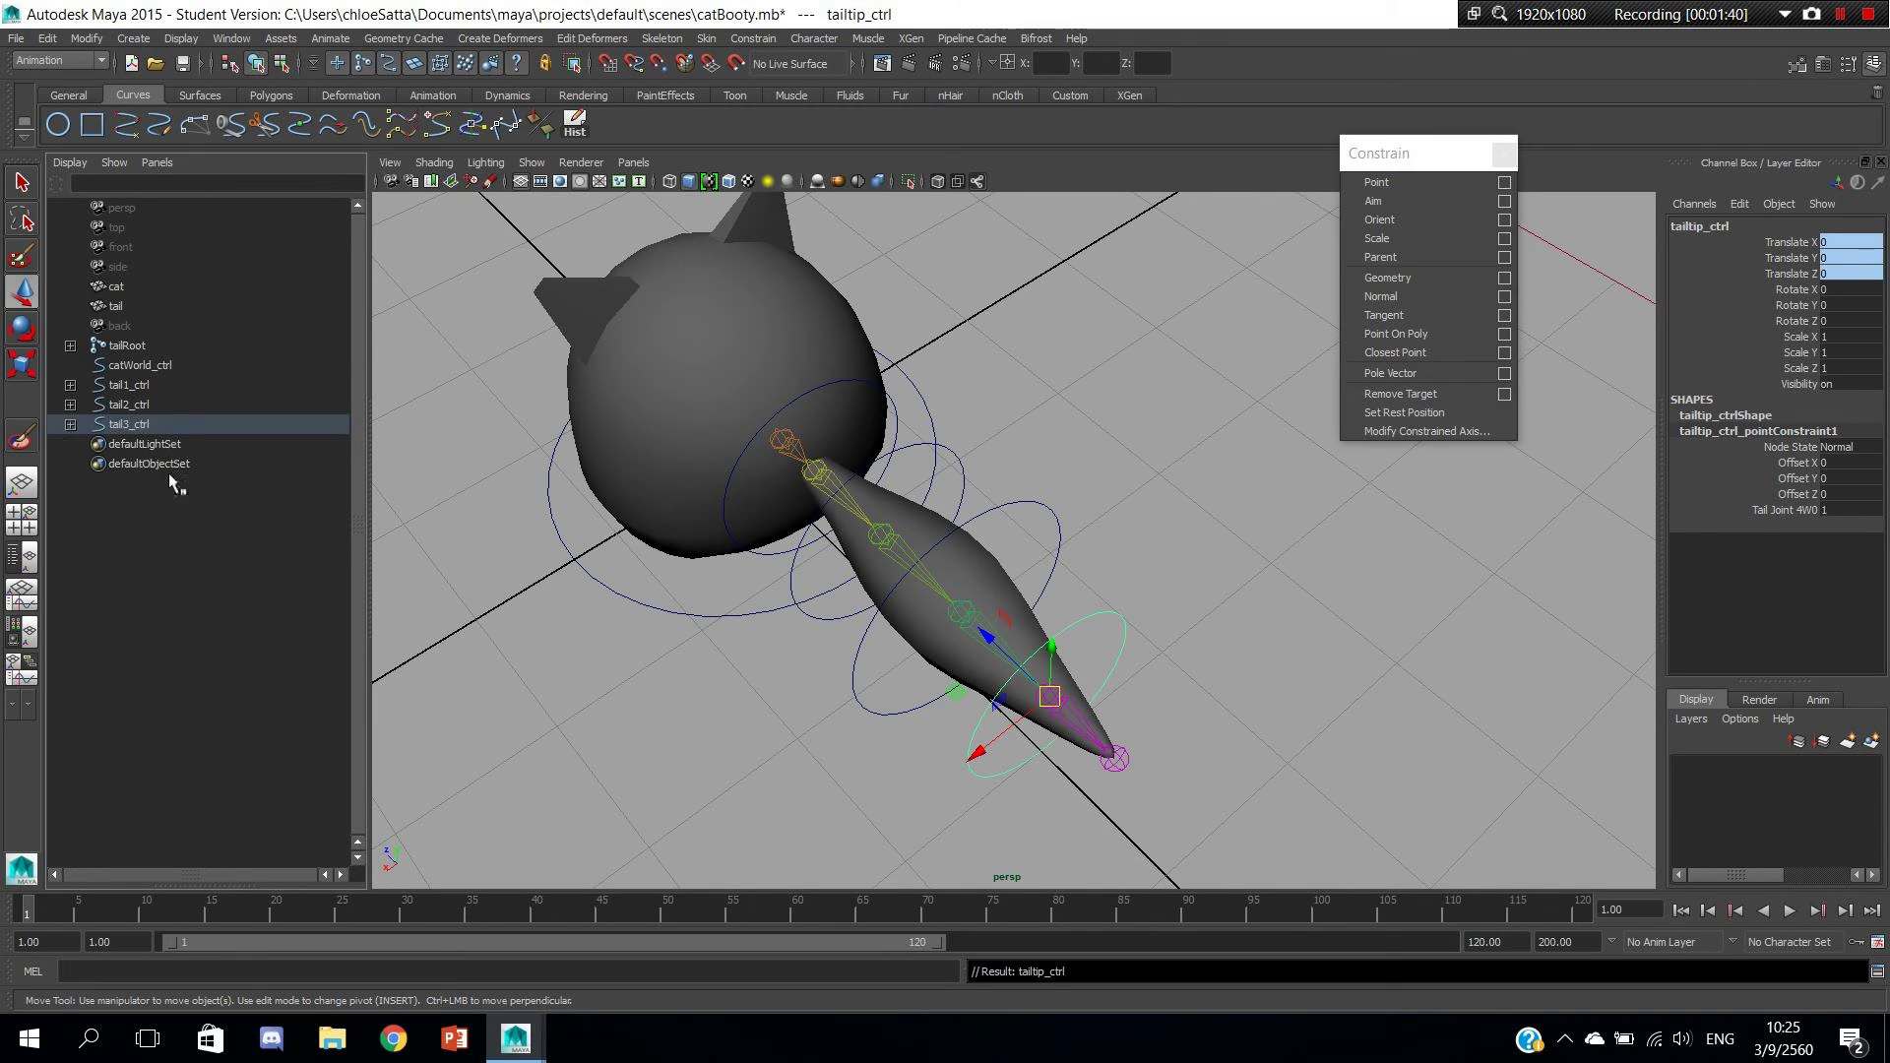
Parent tail3_ctrl under tail2_ctrl, and tail2_ctrl under tail1_ctrl.
left_click(117, 425)
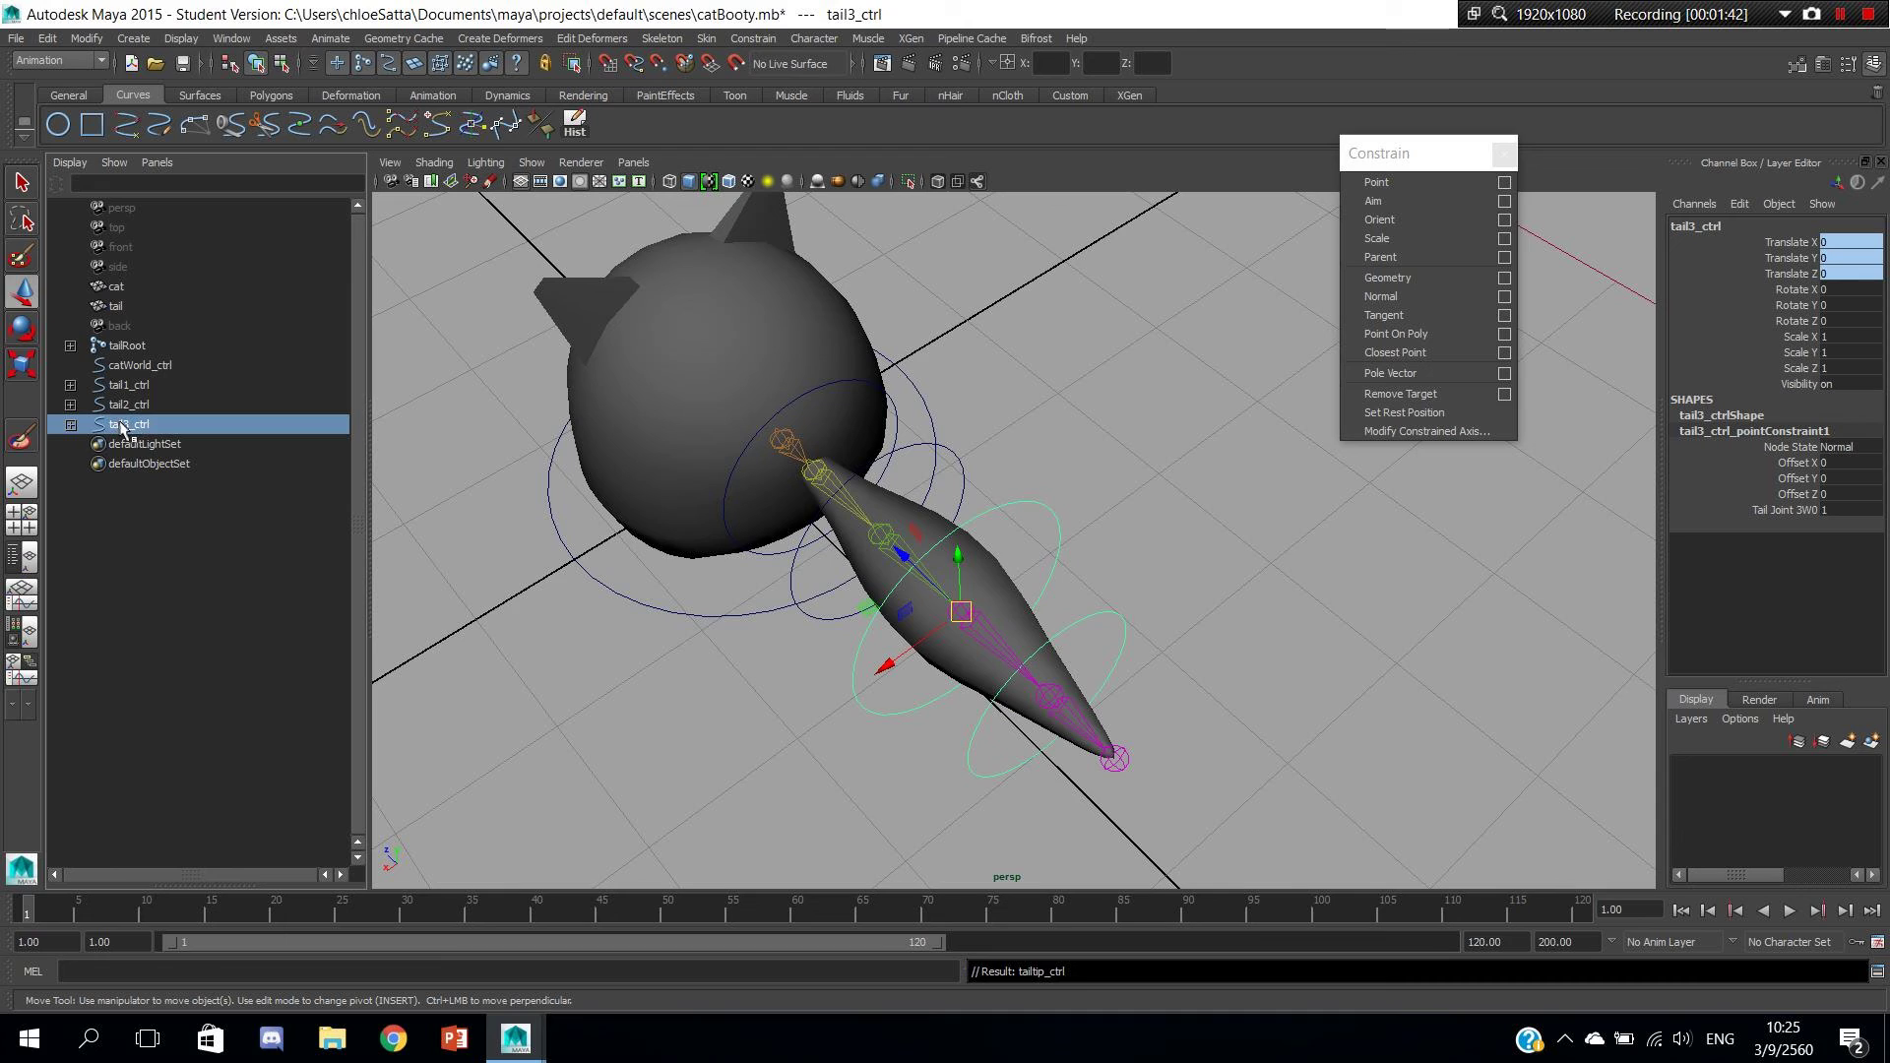
middle_click_drag(118, 423, 121, 406)
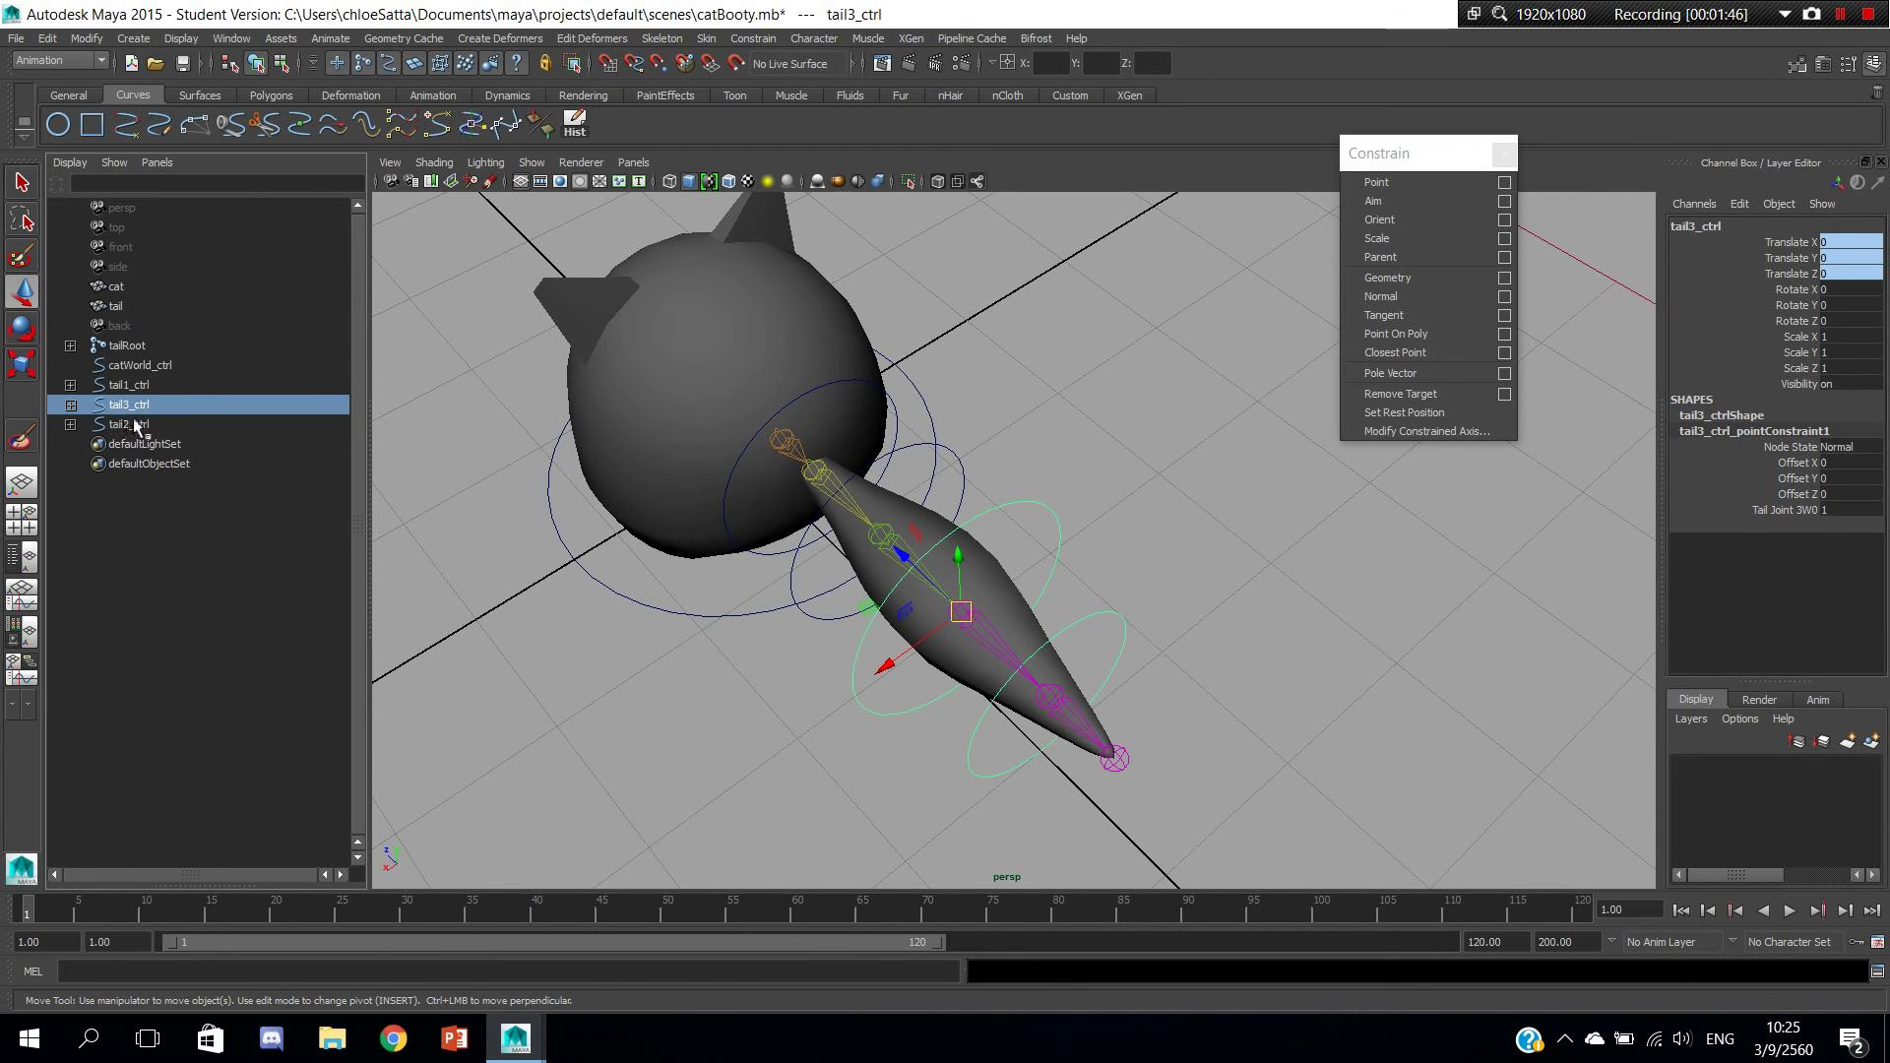
key("ctrl+z")
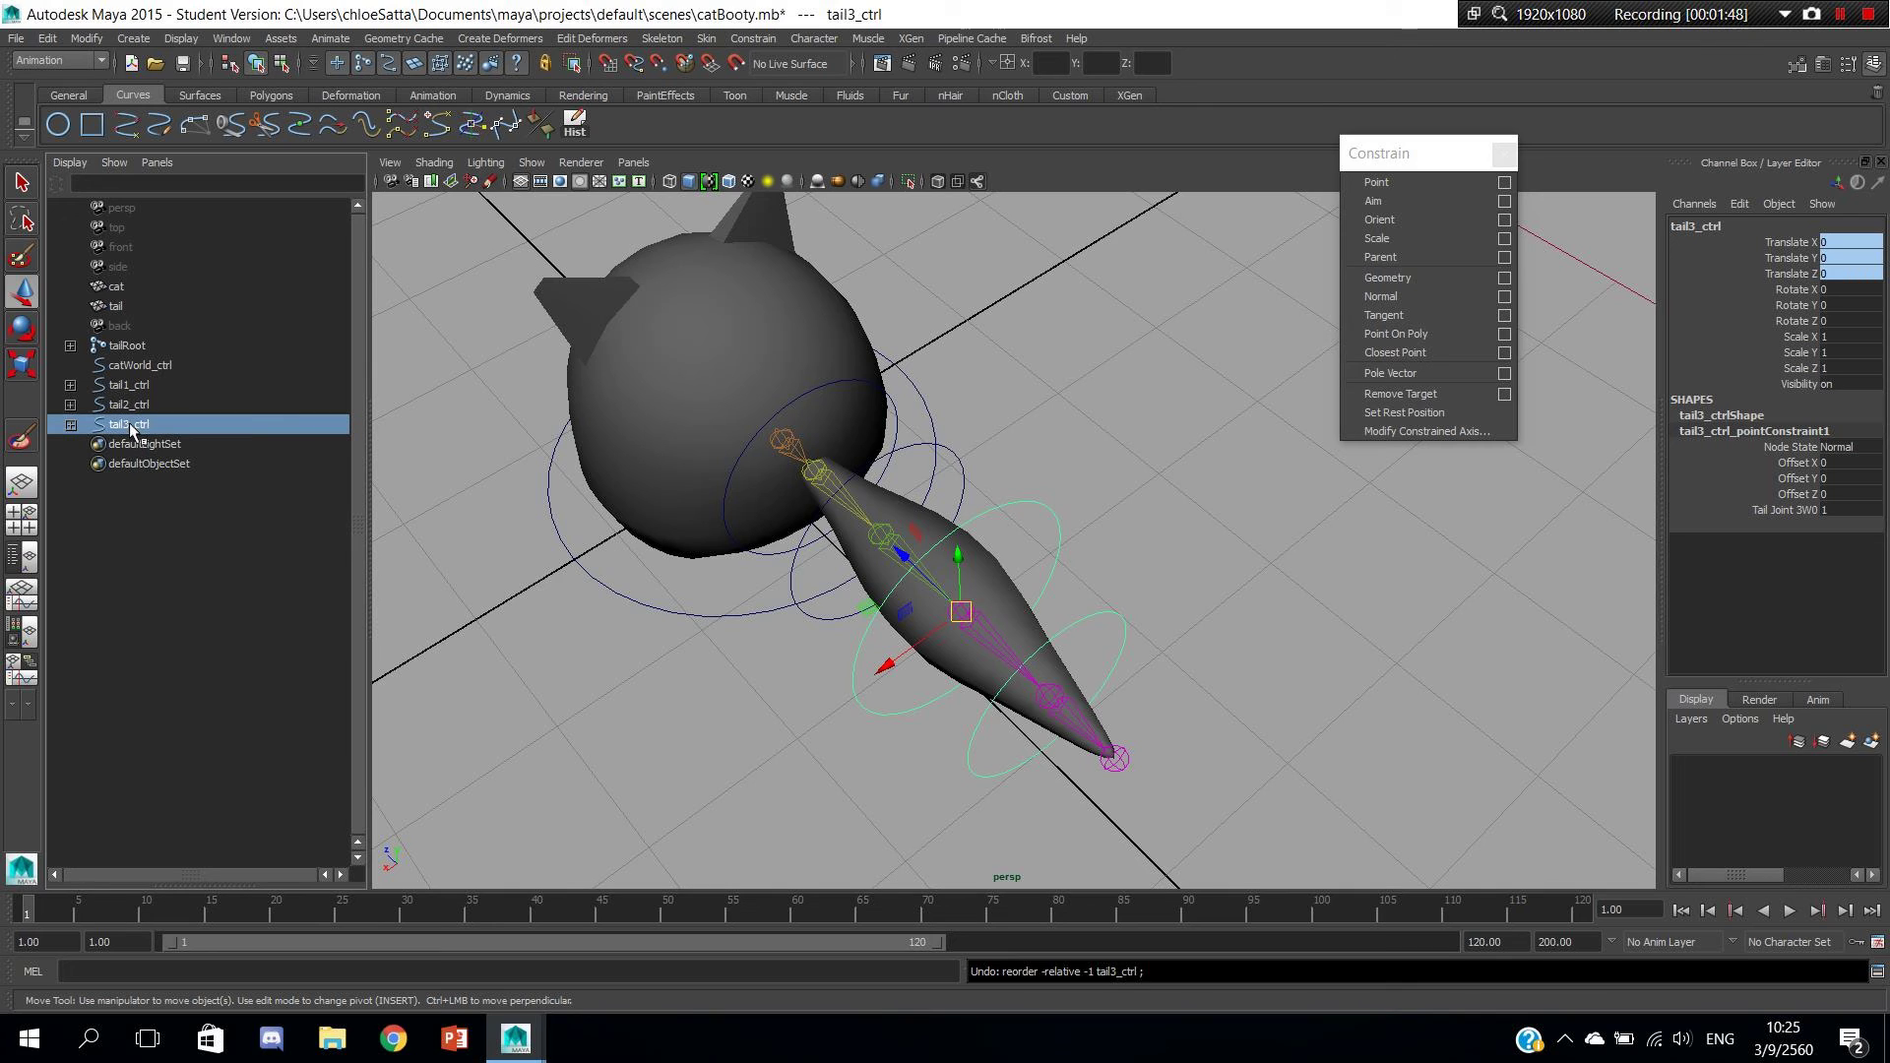
middle_click_drag(116, 424, 124, 406)
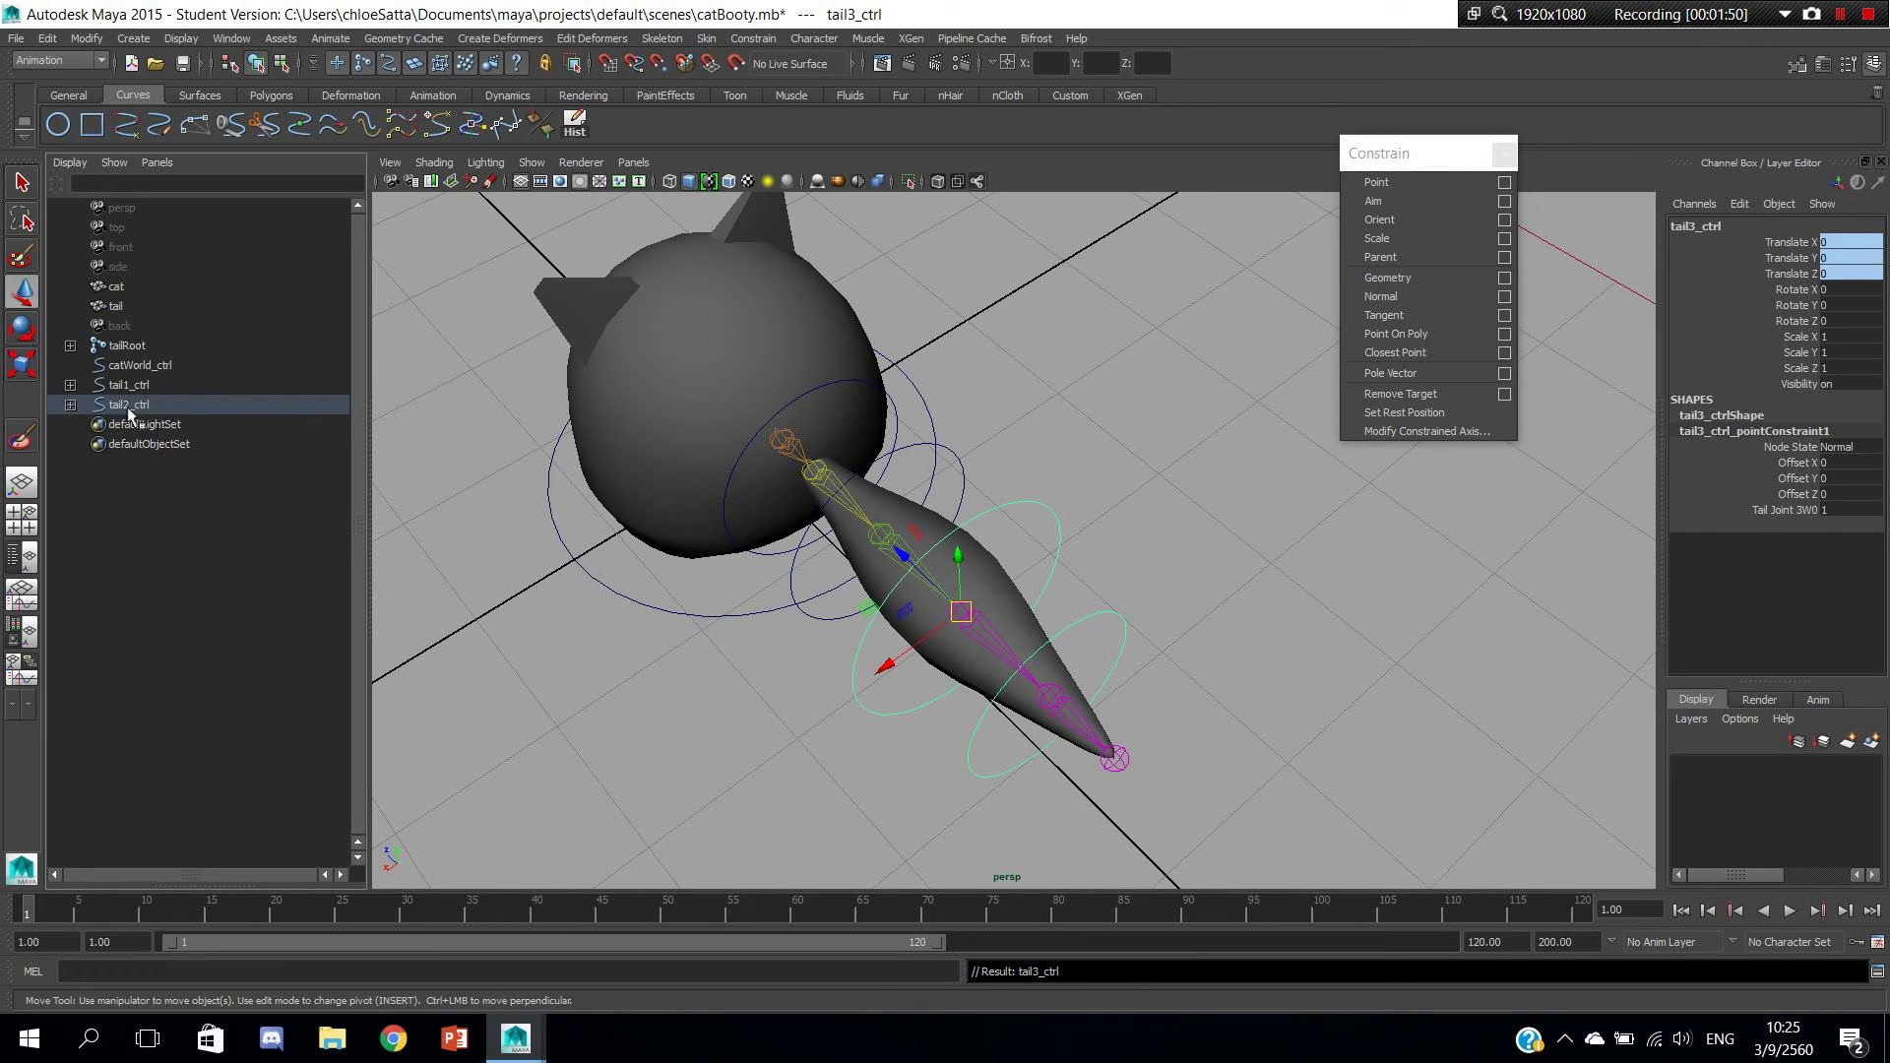
left_click(130, 405)
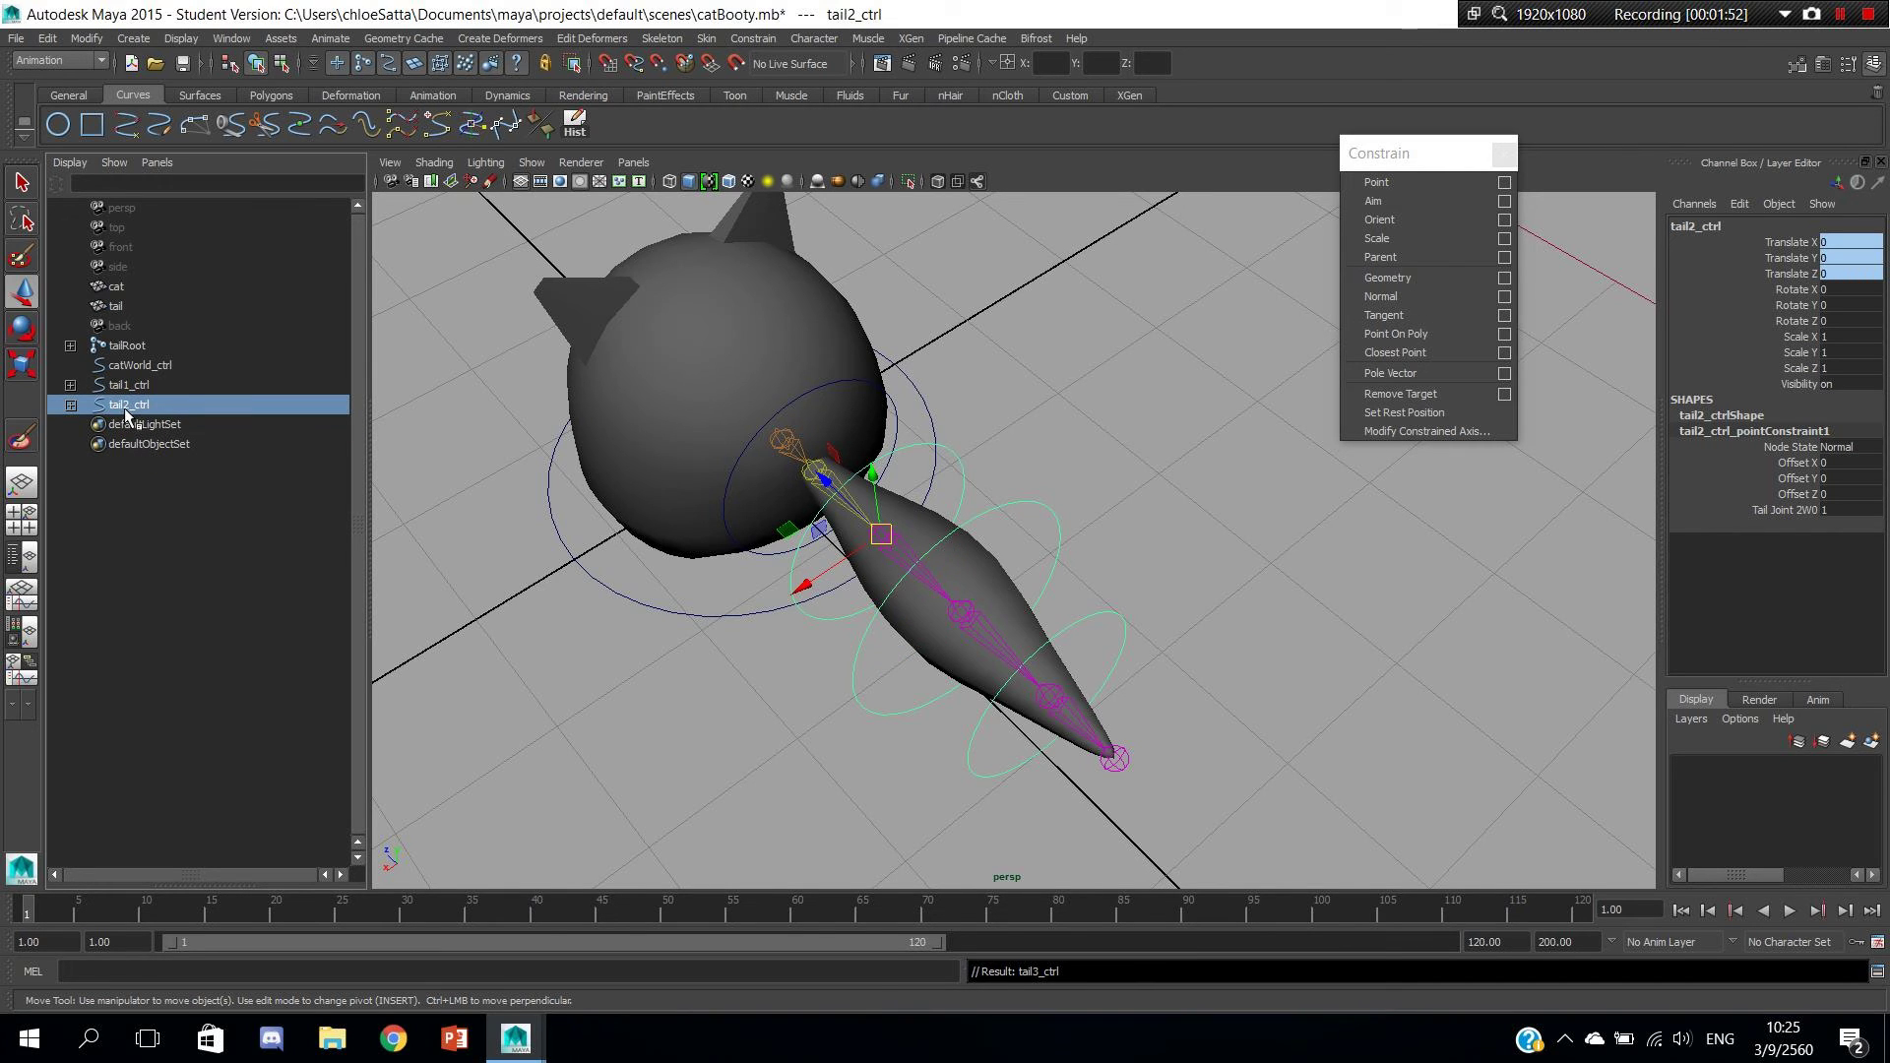
middle_click_drag(126, 413, 127, 385)
left_click_drag(697, 606, 887, 551, "alt")
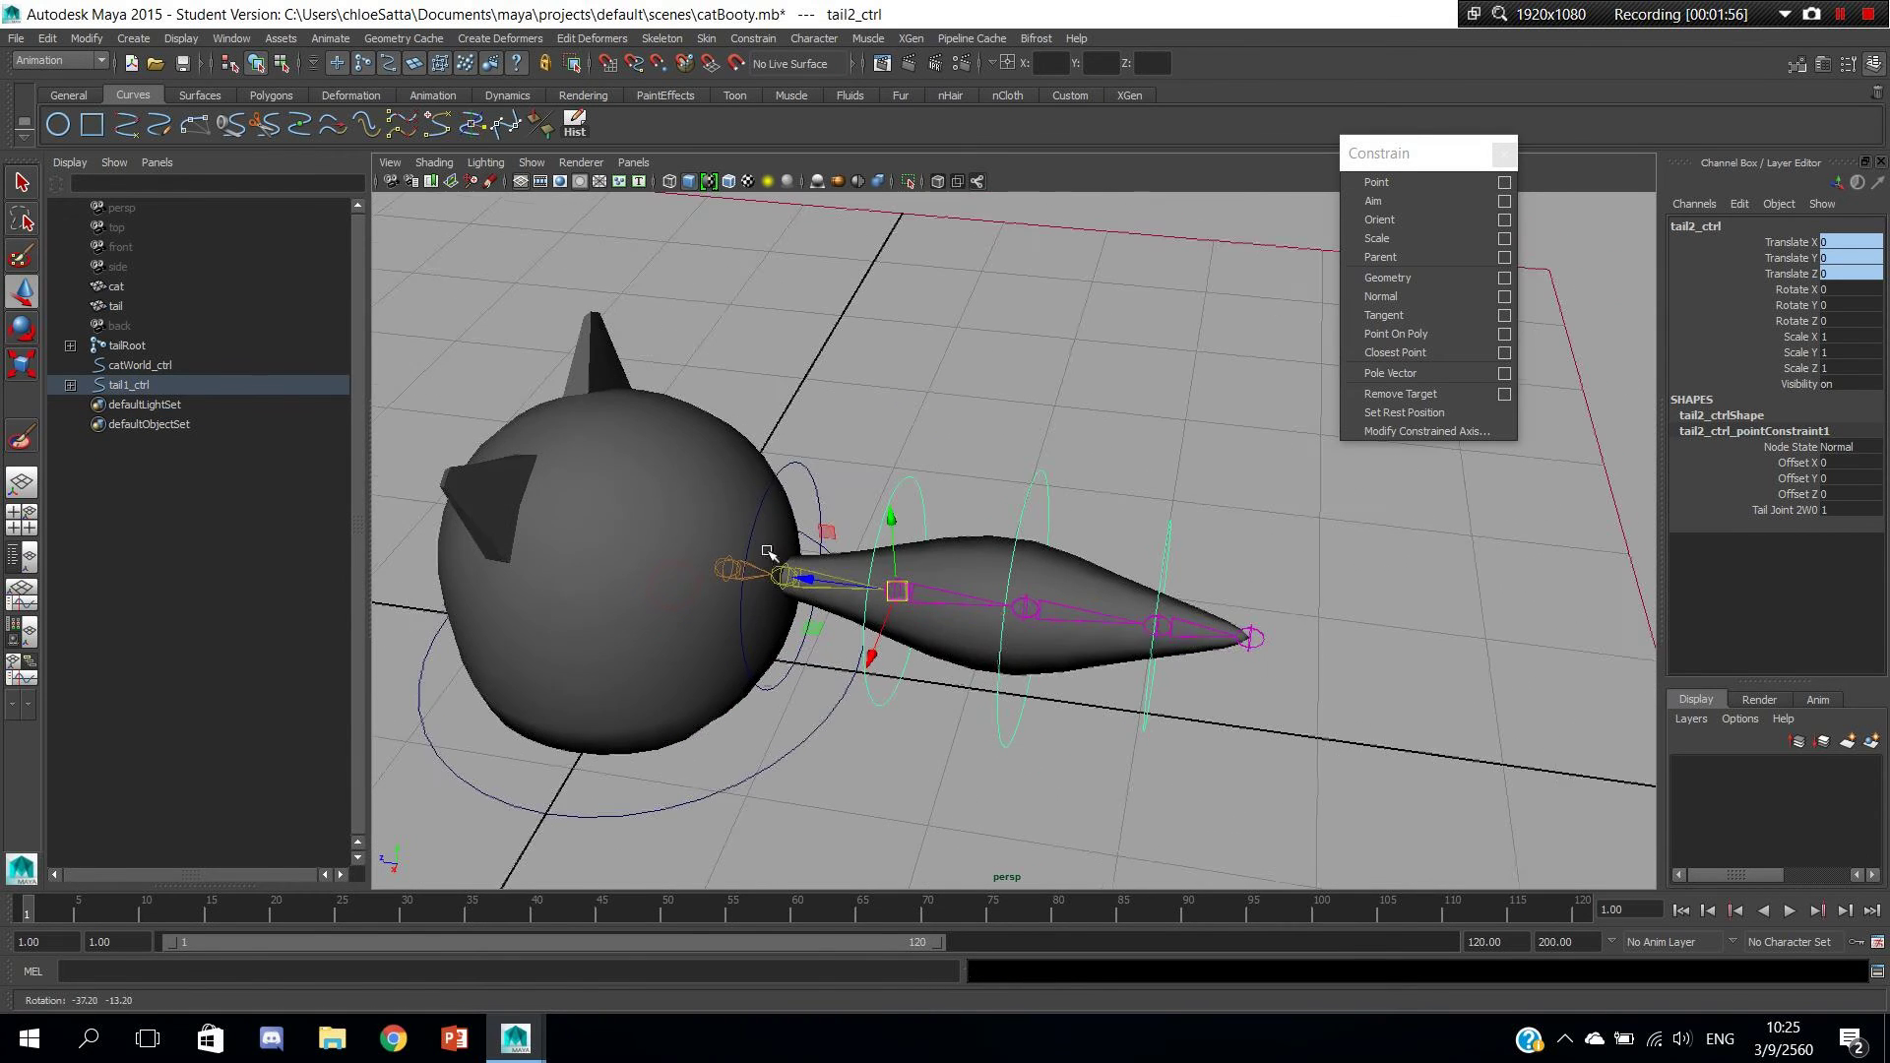
left_click(902, 551)
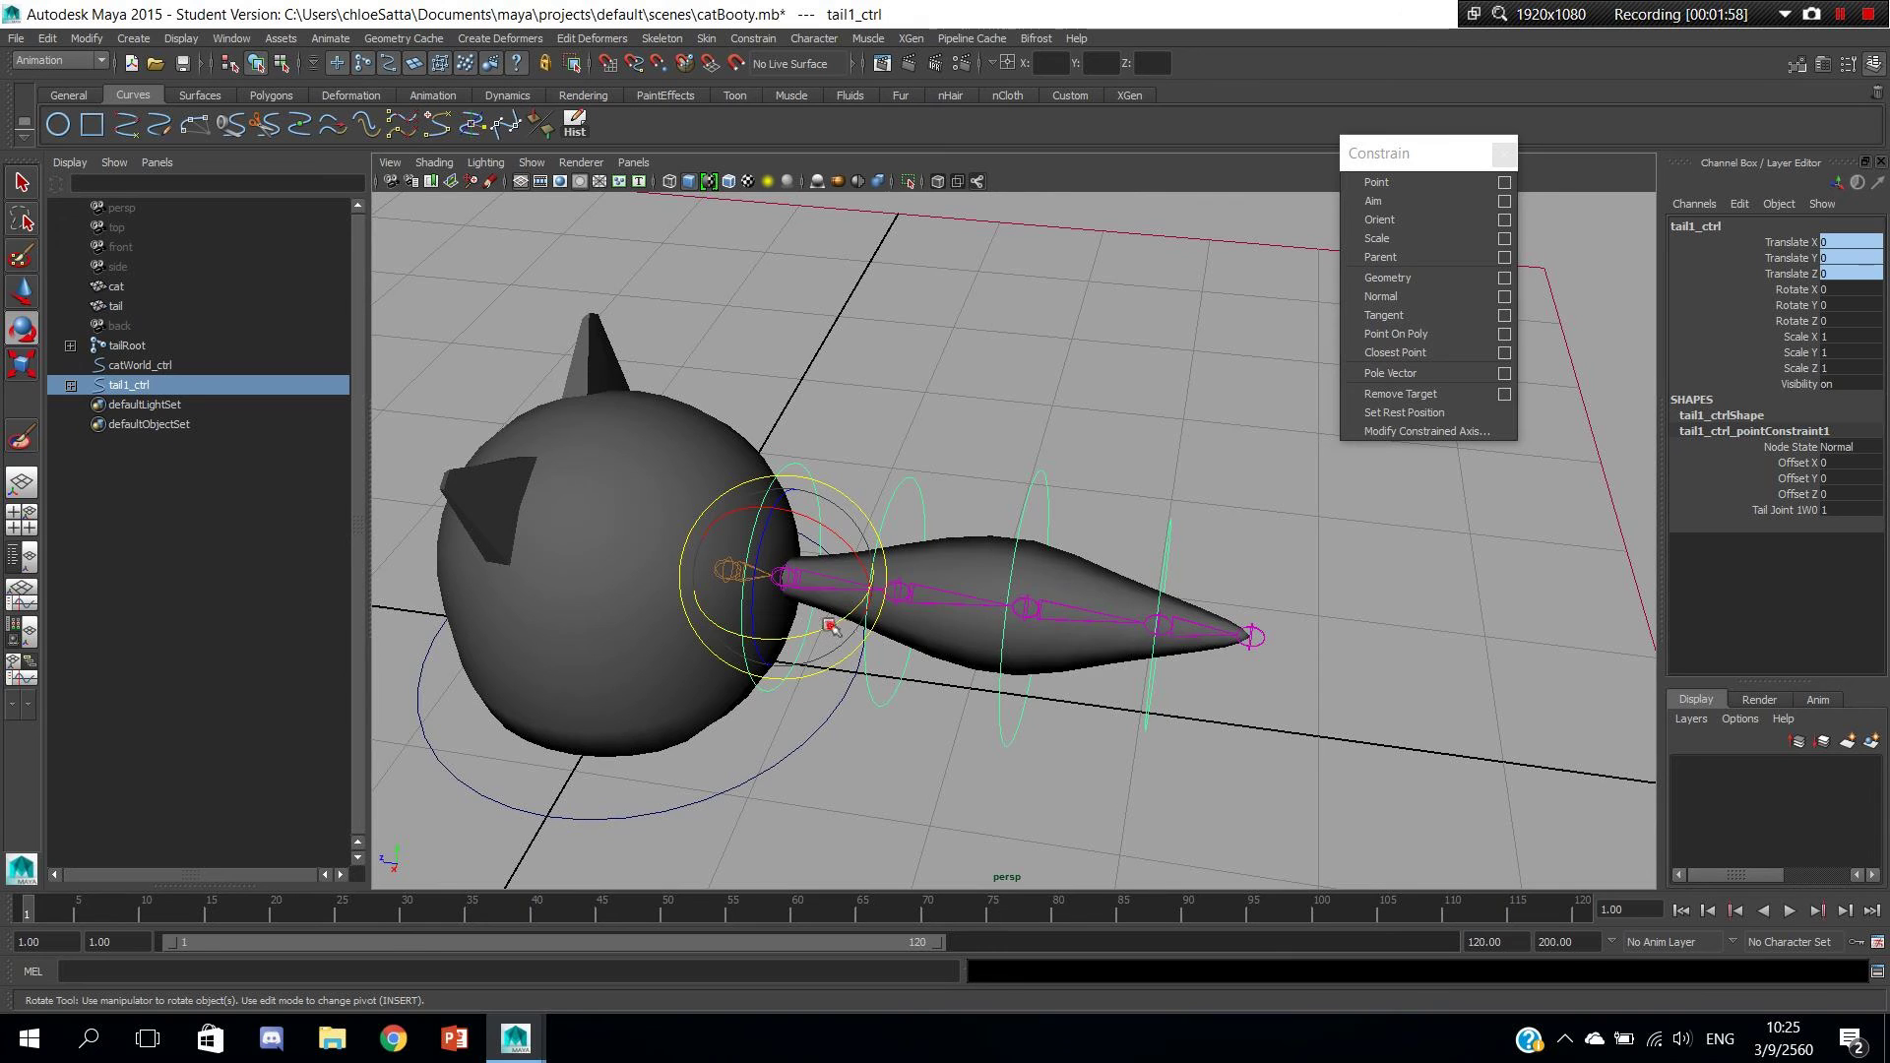
mouse_move(830, 627)
left_mouse_down()
mouse_move(830, 537)
mouse_move(857, 689)
mouse_move(879, 682)
mouse_move(948, 515)
mouse_move(929, 605)
left_mouse_up()
left_click(867, 711)
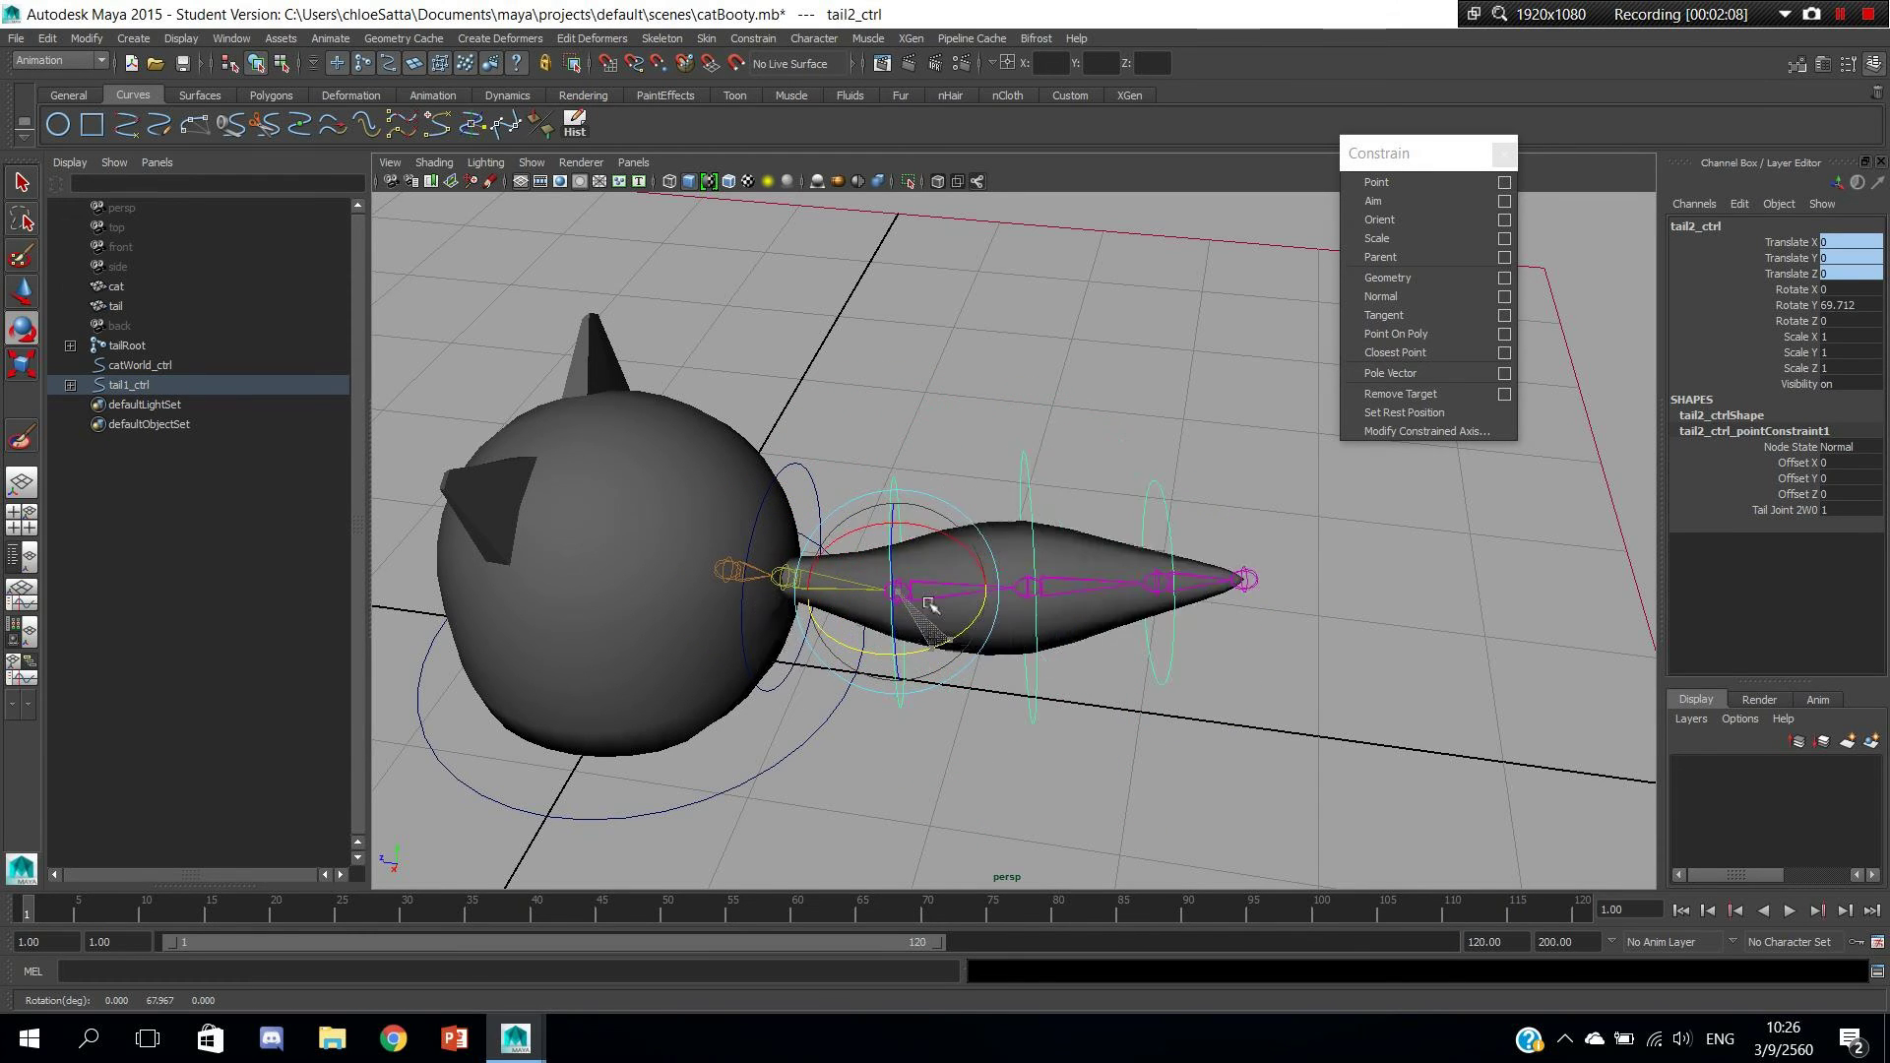
left_click_drag(928, 605, 943, 479)
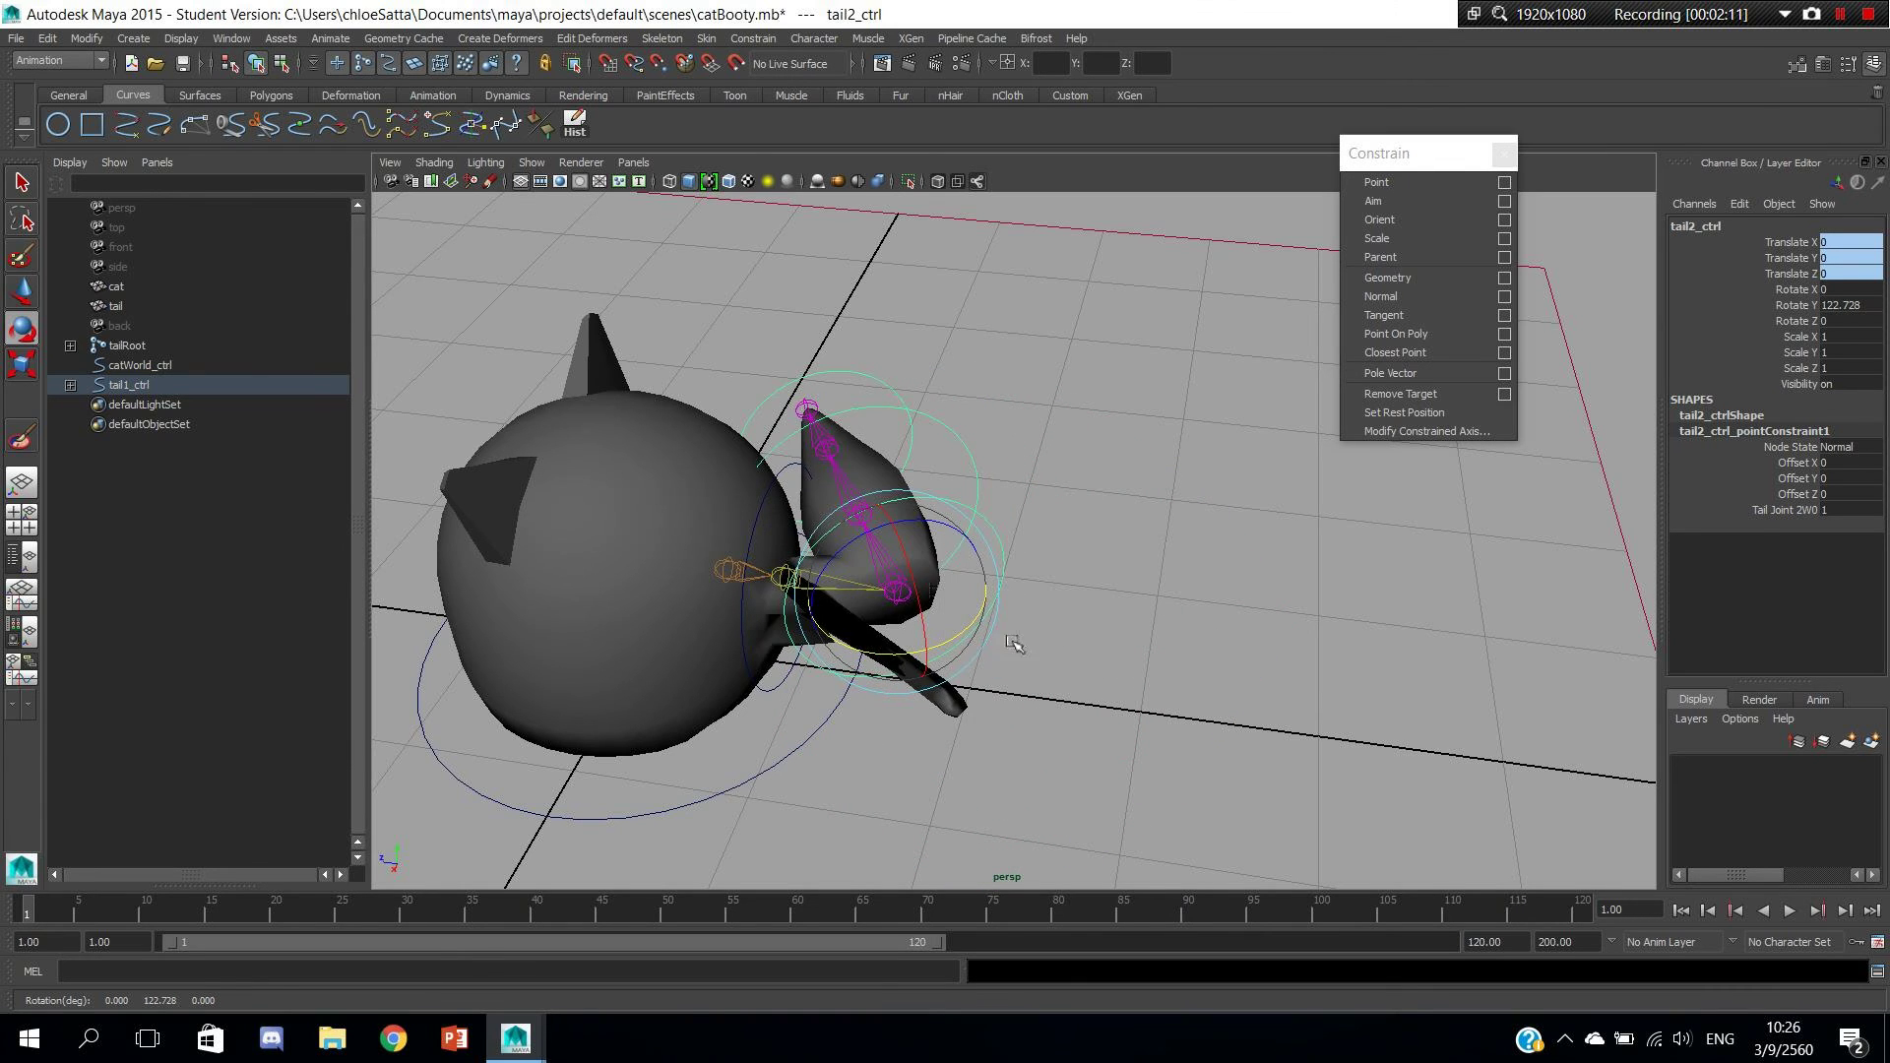
key("ctrl+z")
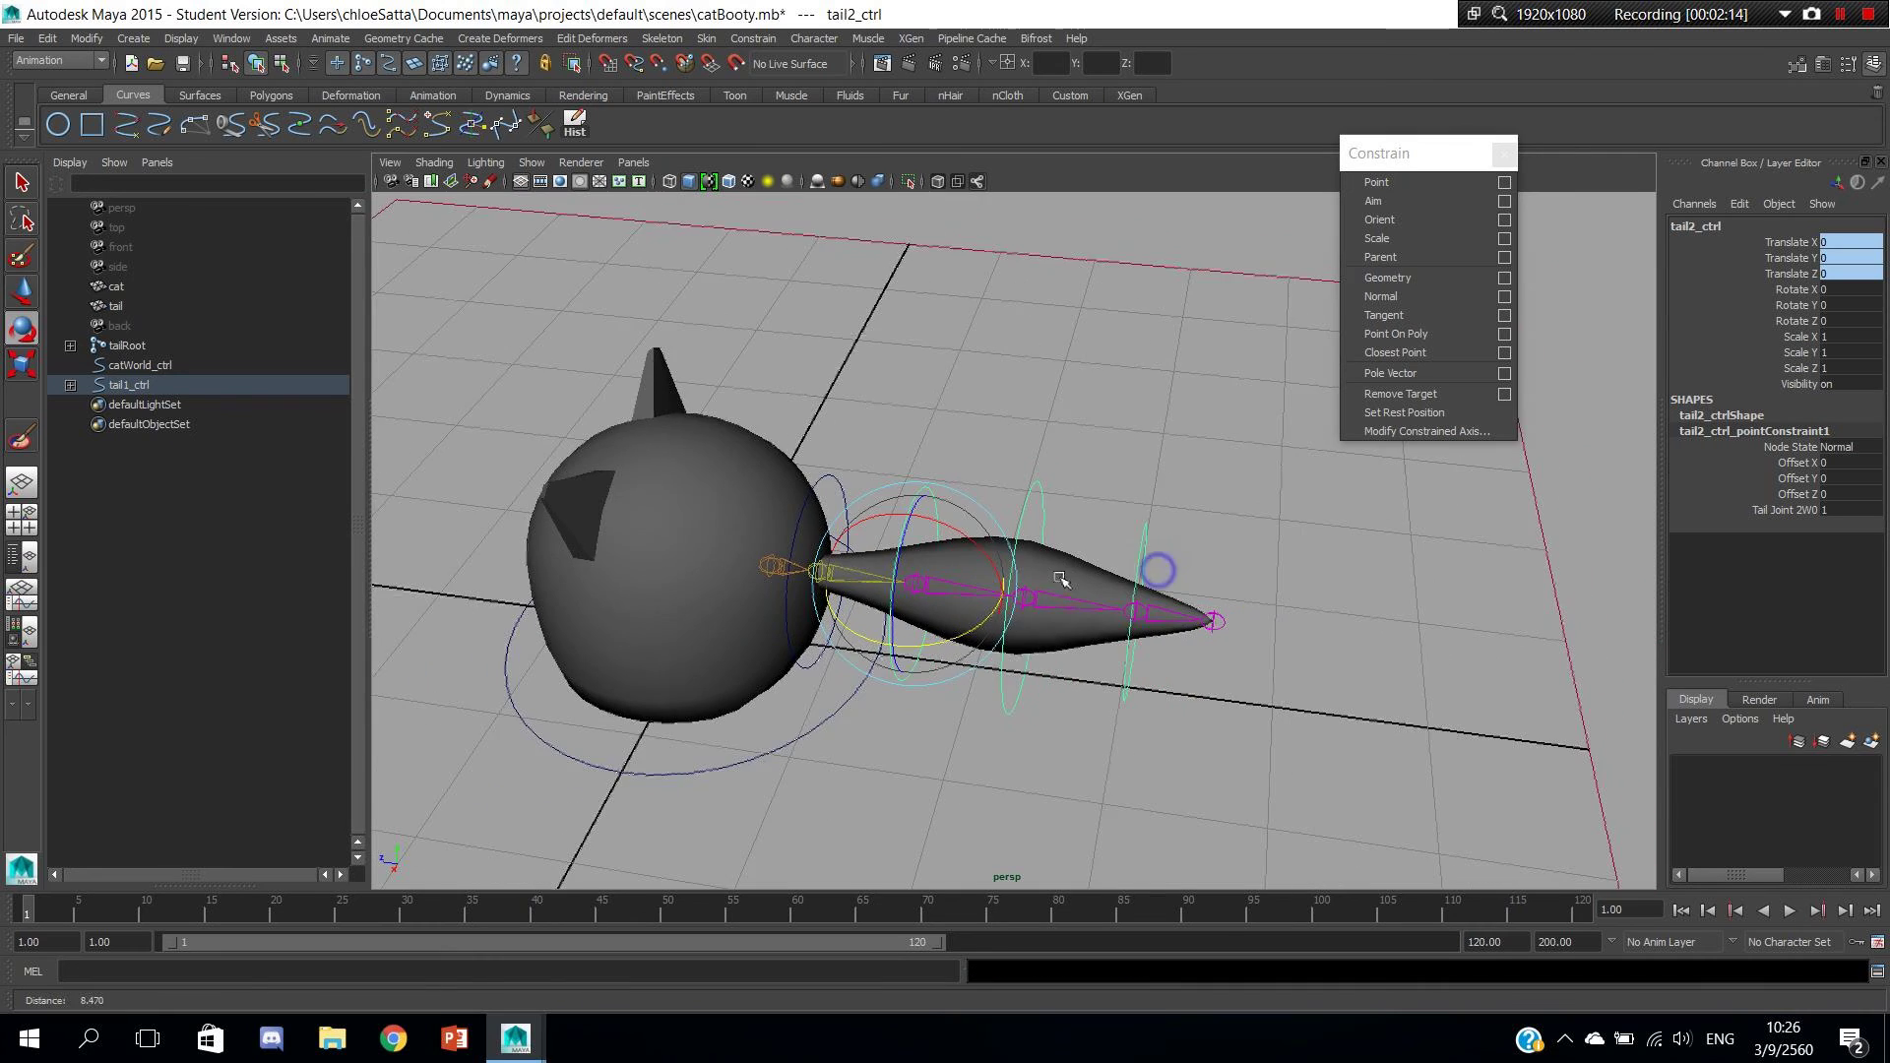
mouse_move(935, 429)
left_mouse_down("alt")
mouse_move(1081, 683)
mouse_move(1012, 728)
mouse_move(1069, 701)
mouse_move(1125, 610)
left_mouse_up("alt")
key("ctrl+z")
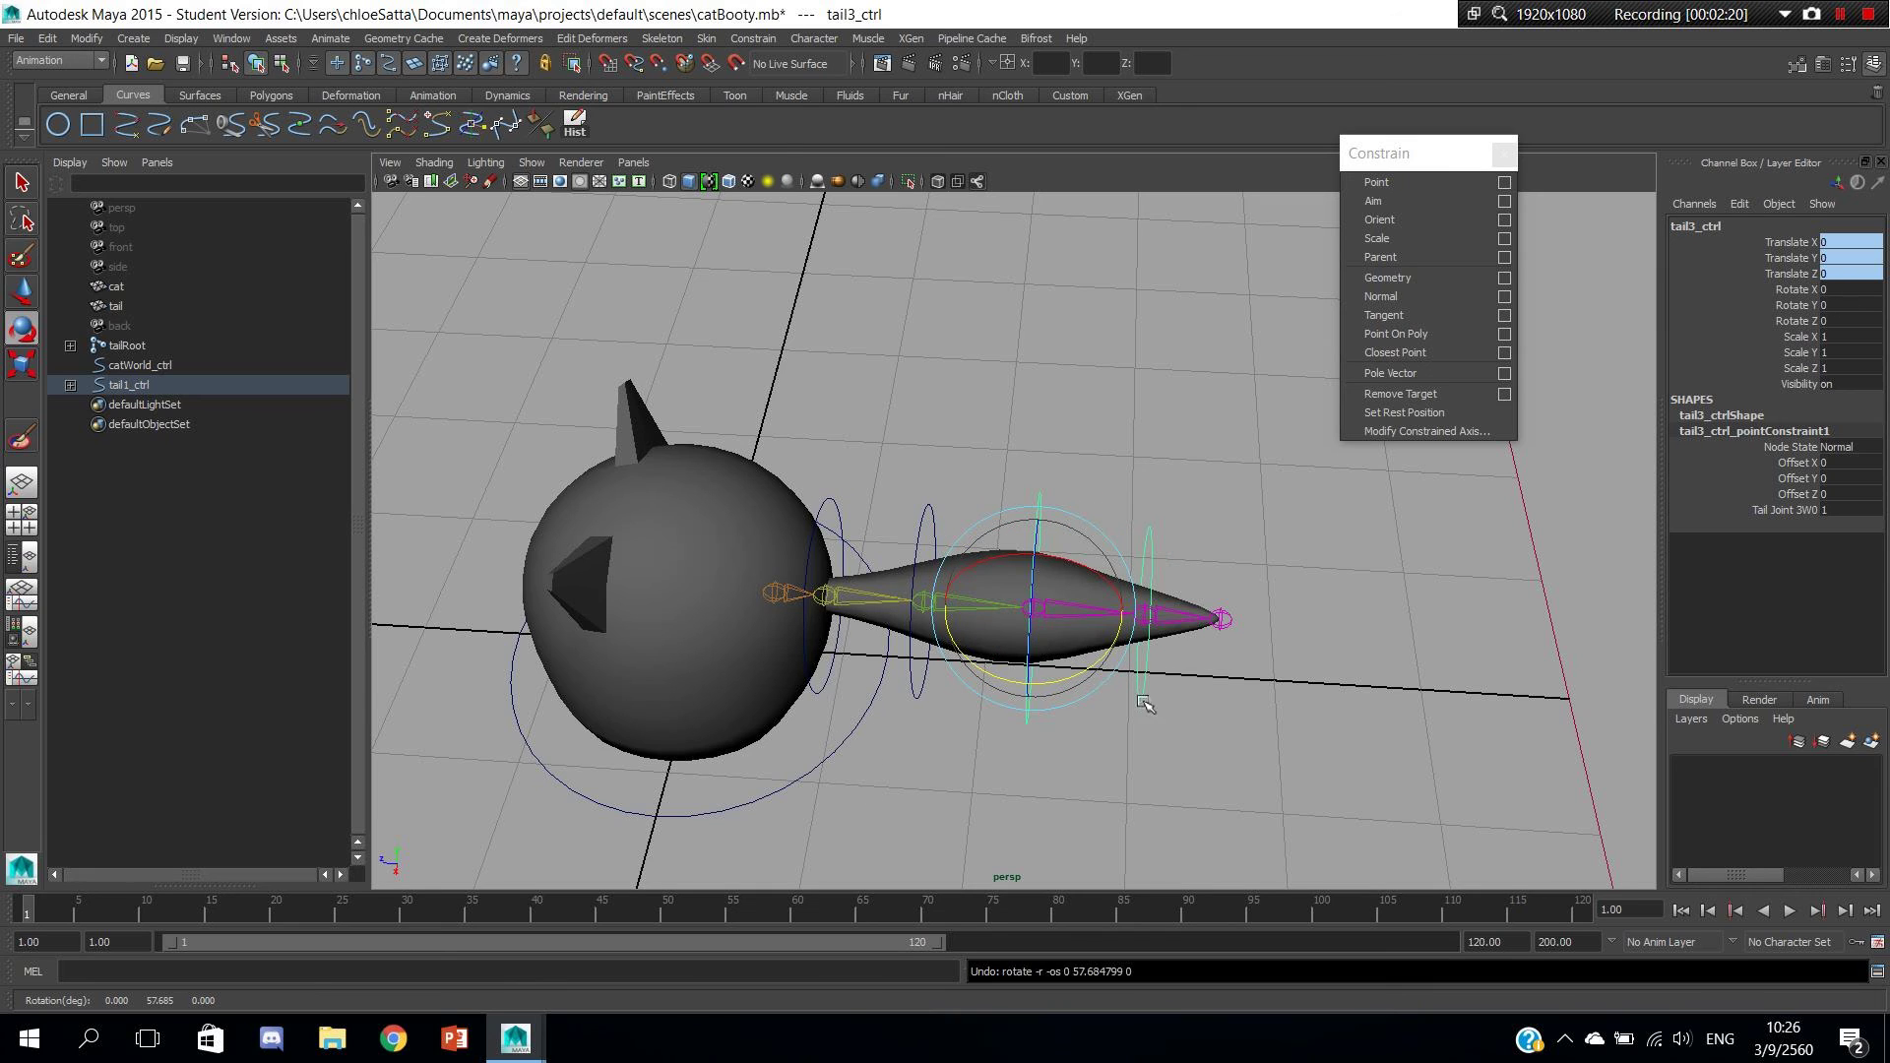
left_click(1146, 695)
mouse_move(1140, 701)
left_mouse_down()
mouse_move(1077, 717)
mouse_move(864, 654)
left_mouse_up()
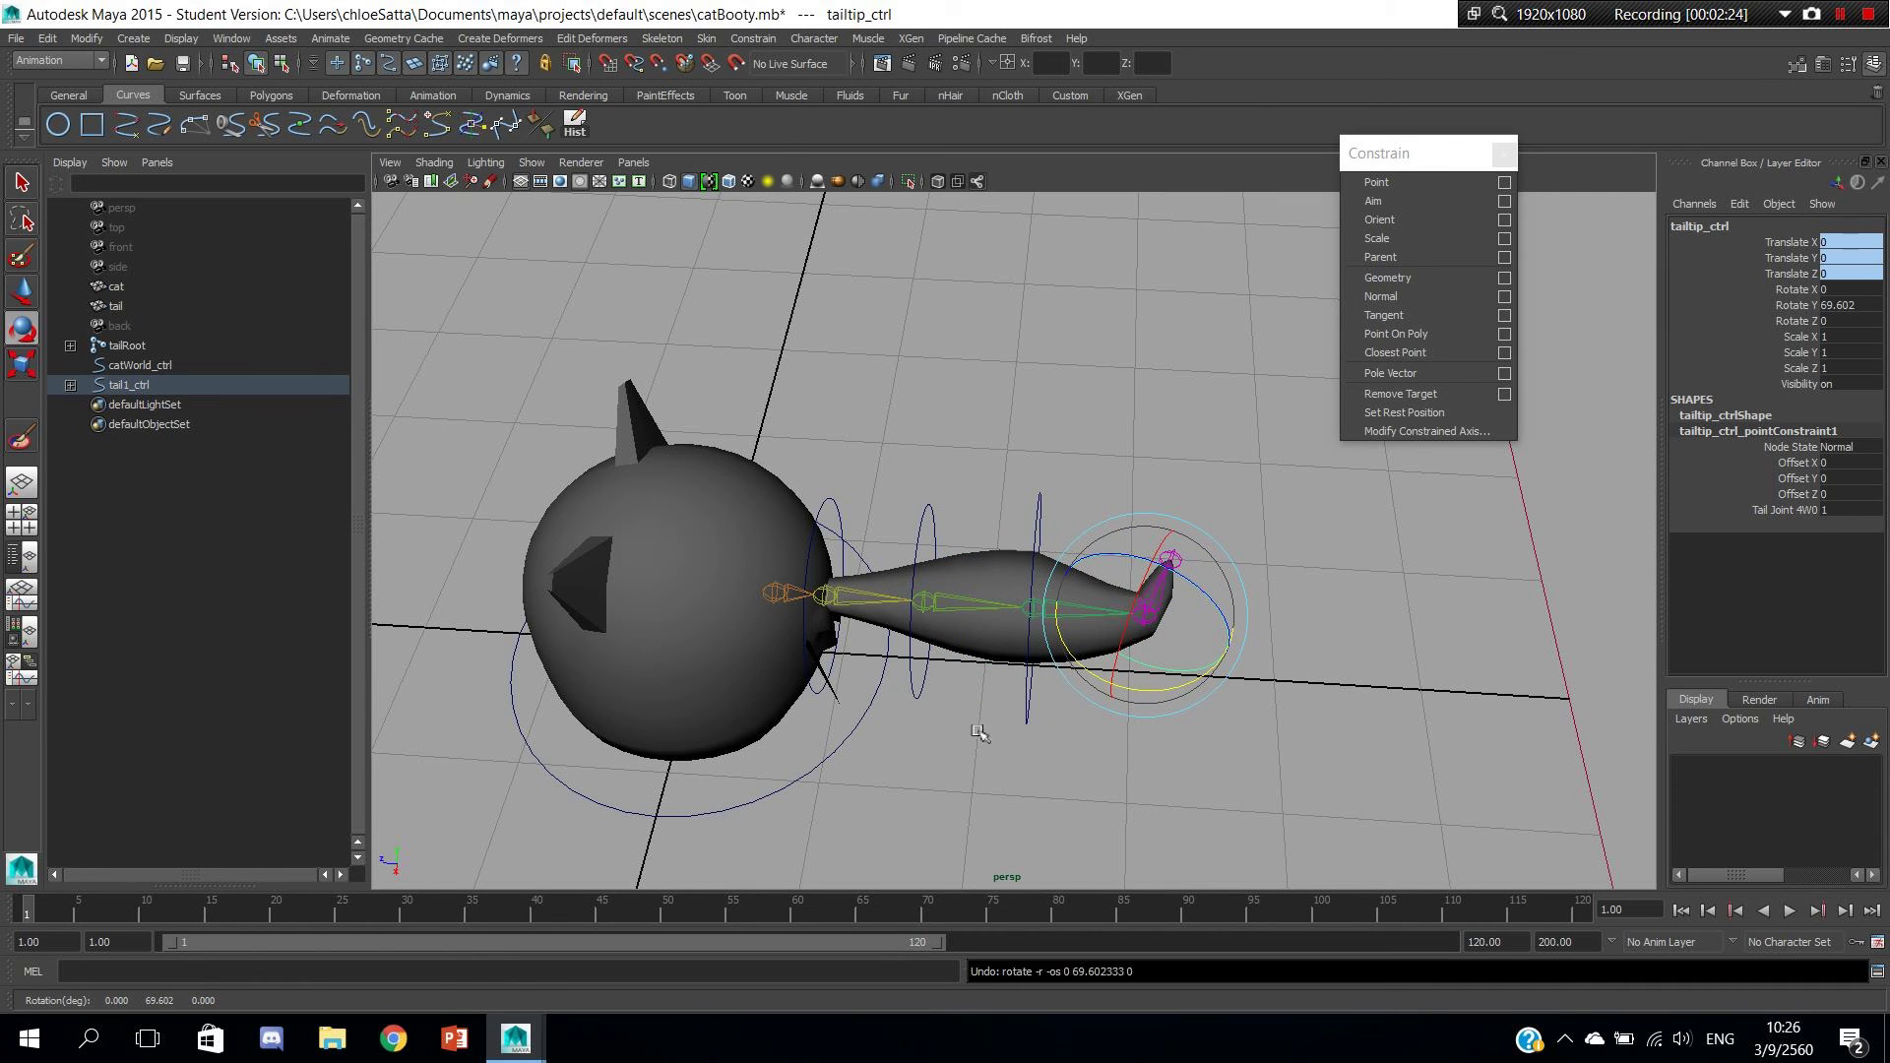
key("ctrl+z")
key("w")
mouse_move(847, 472)
left_mouse_down("alt")
mouse_move(984, 409)
mouse_move(946, 689)
left_mouse_up("alt")
left_click(940, 733)
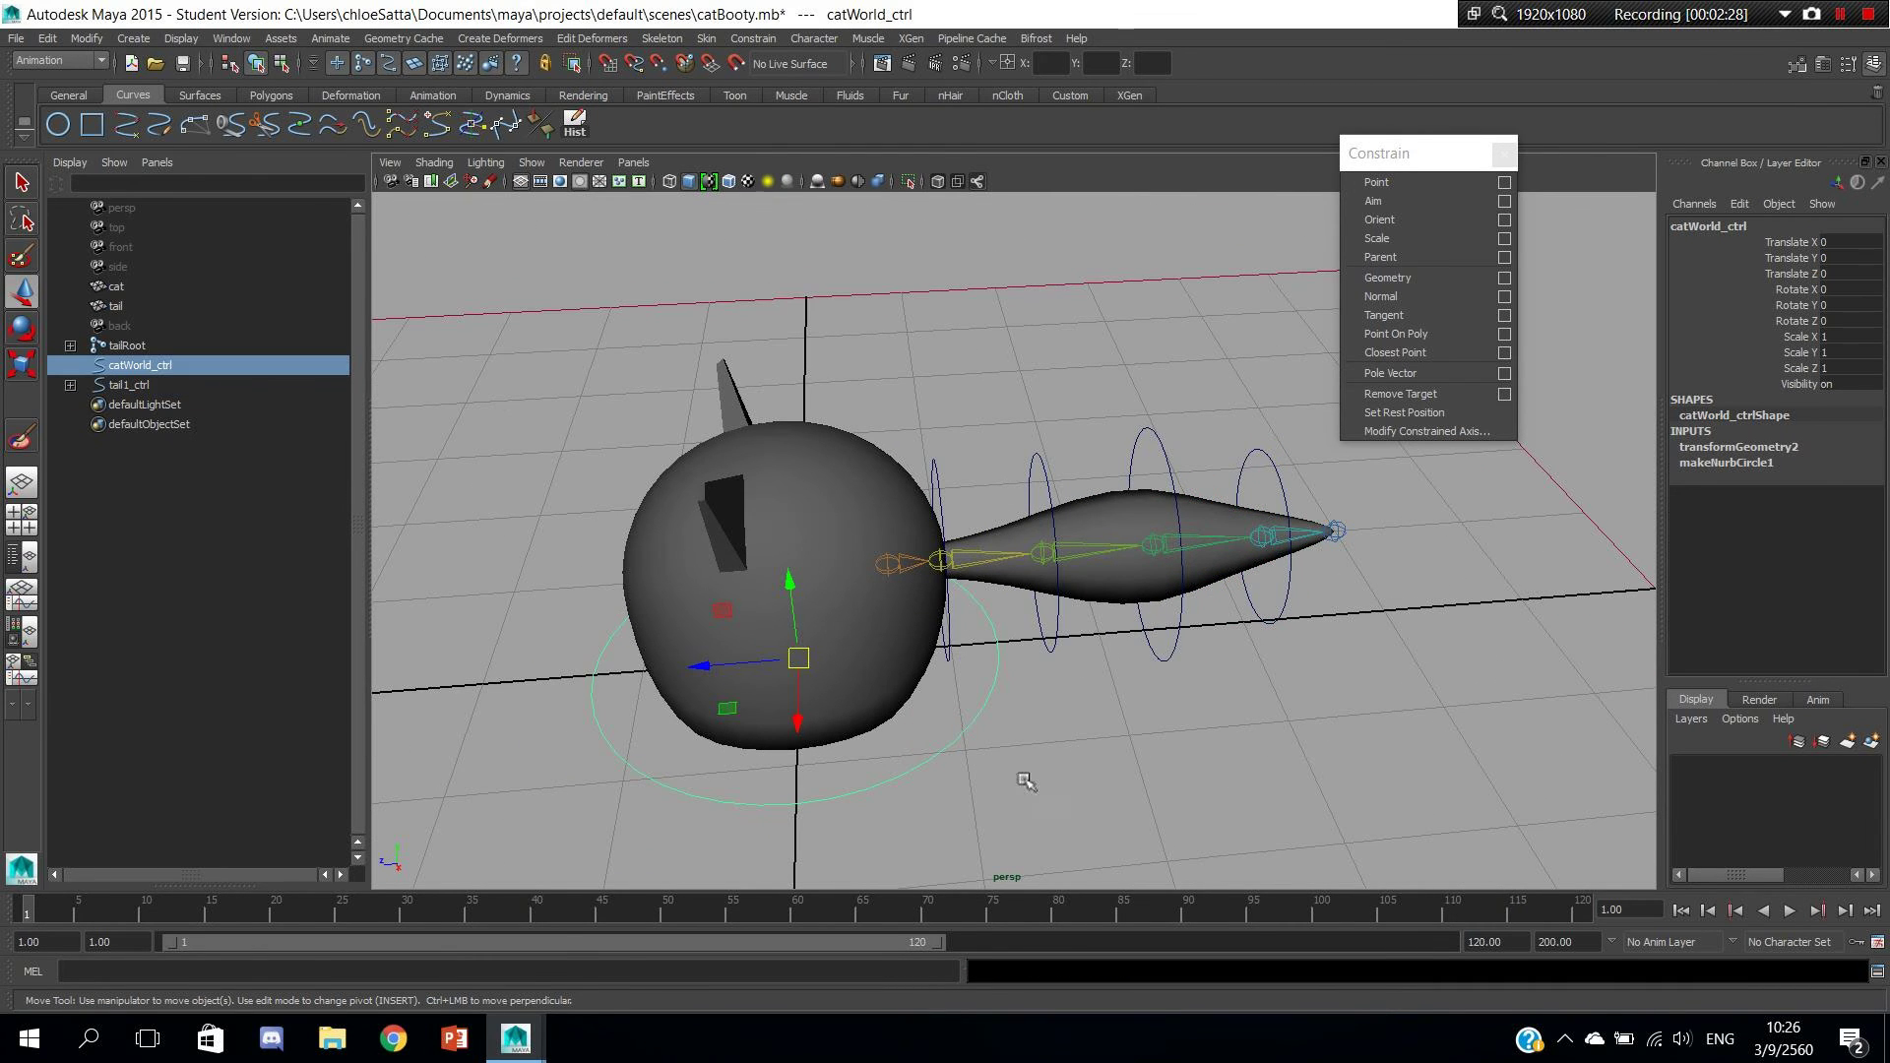
left_click_drag(1432, 153, 1281, 50)
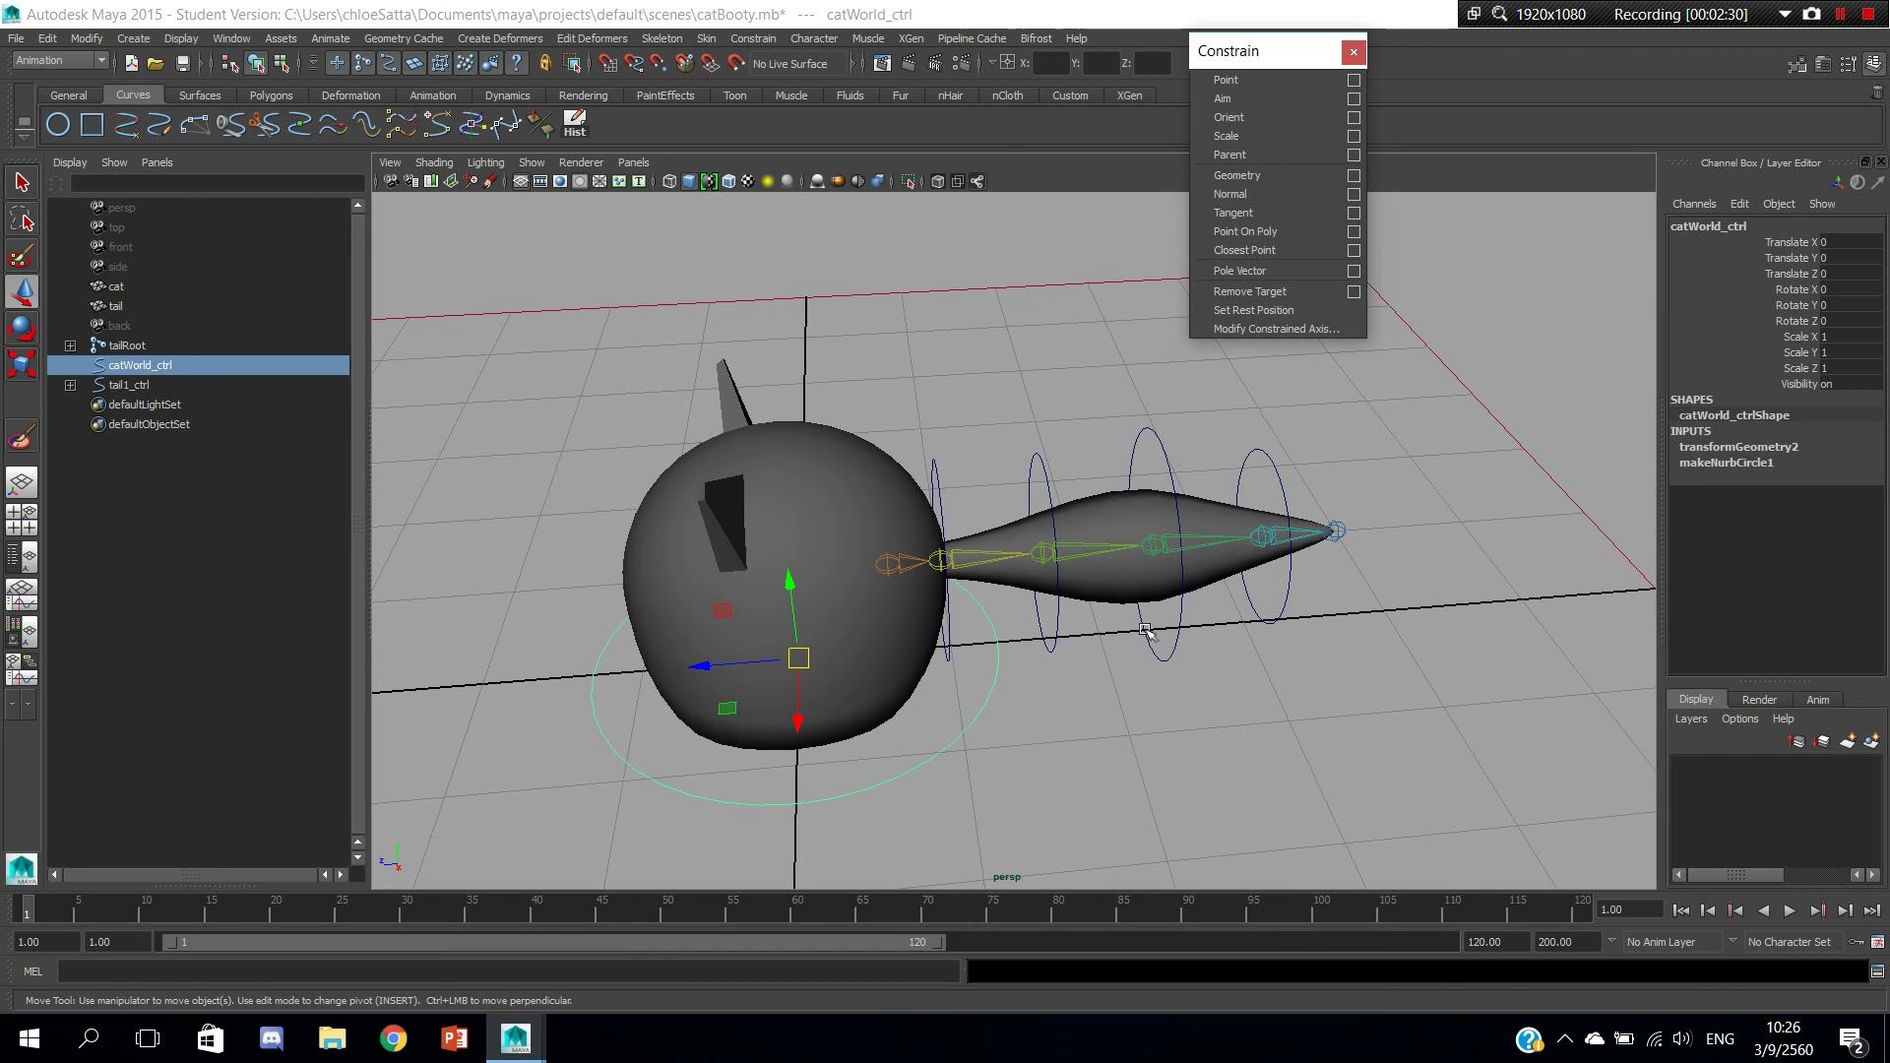
left_click_drag(1036, 666, 1080, 669, "alt")
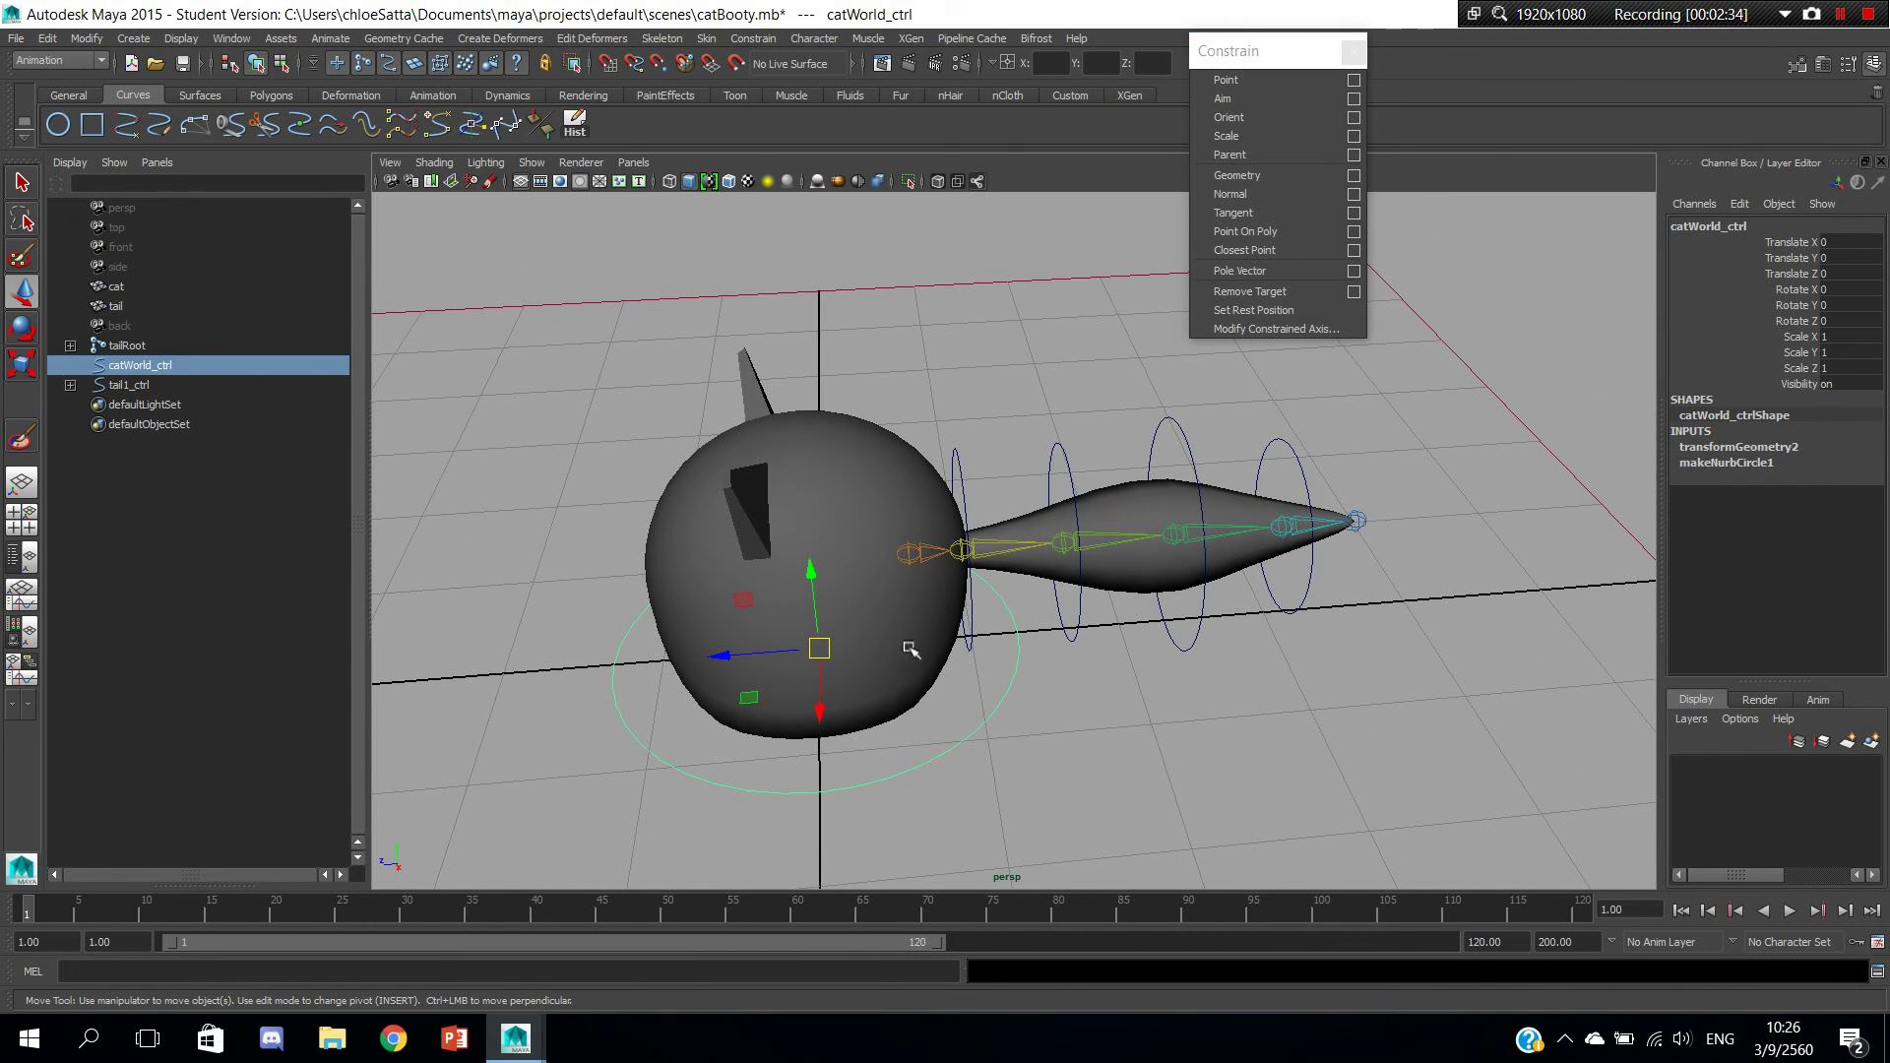
left_click(882, 625)
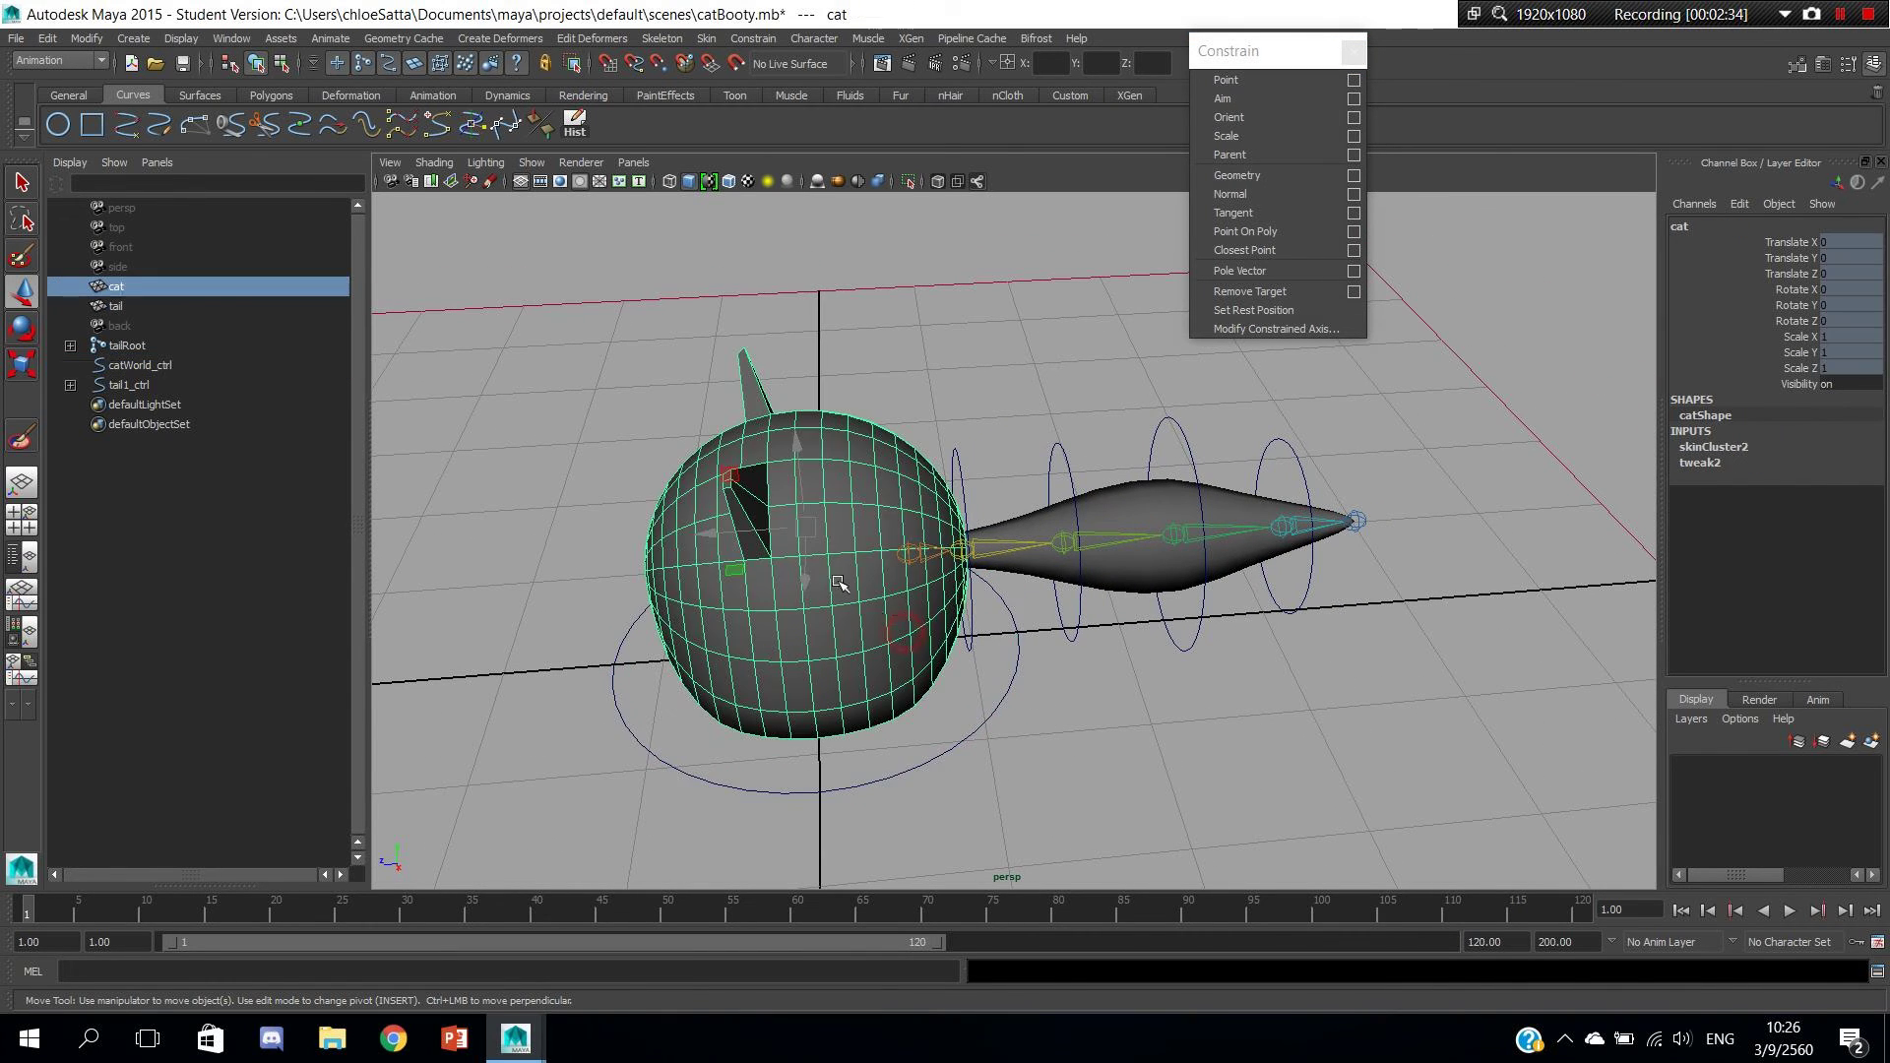
left_click(891, 399)
left_click(867, 531)
mouse_move(1097, 703)
left_mouse_down("alt")
mouse_move(869, 701)
mouse_move(864, 470)
left_mouse_up("alt")
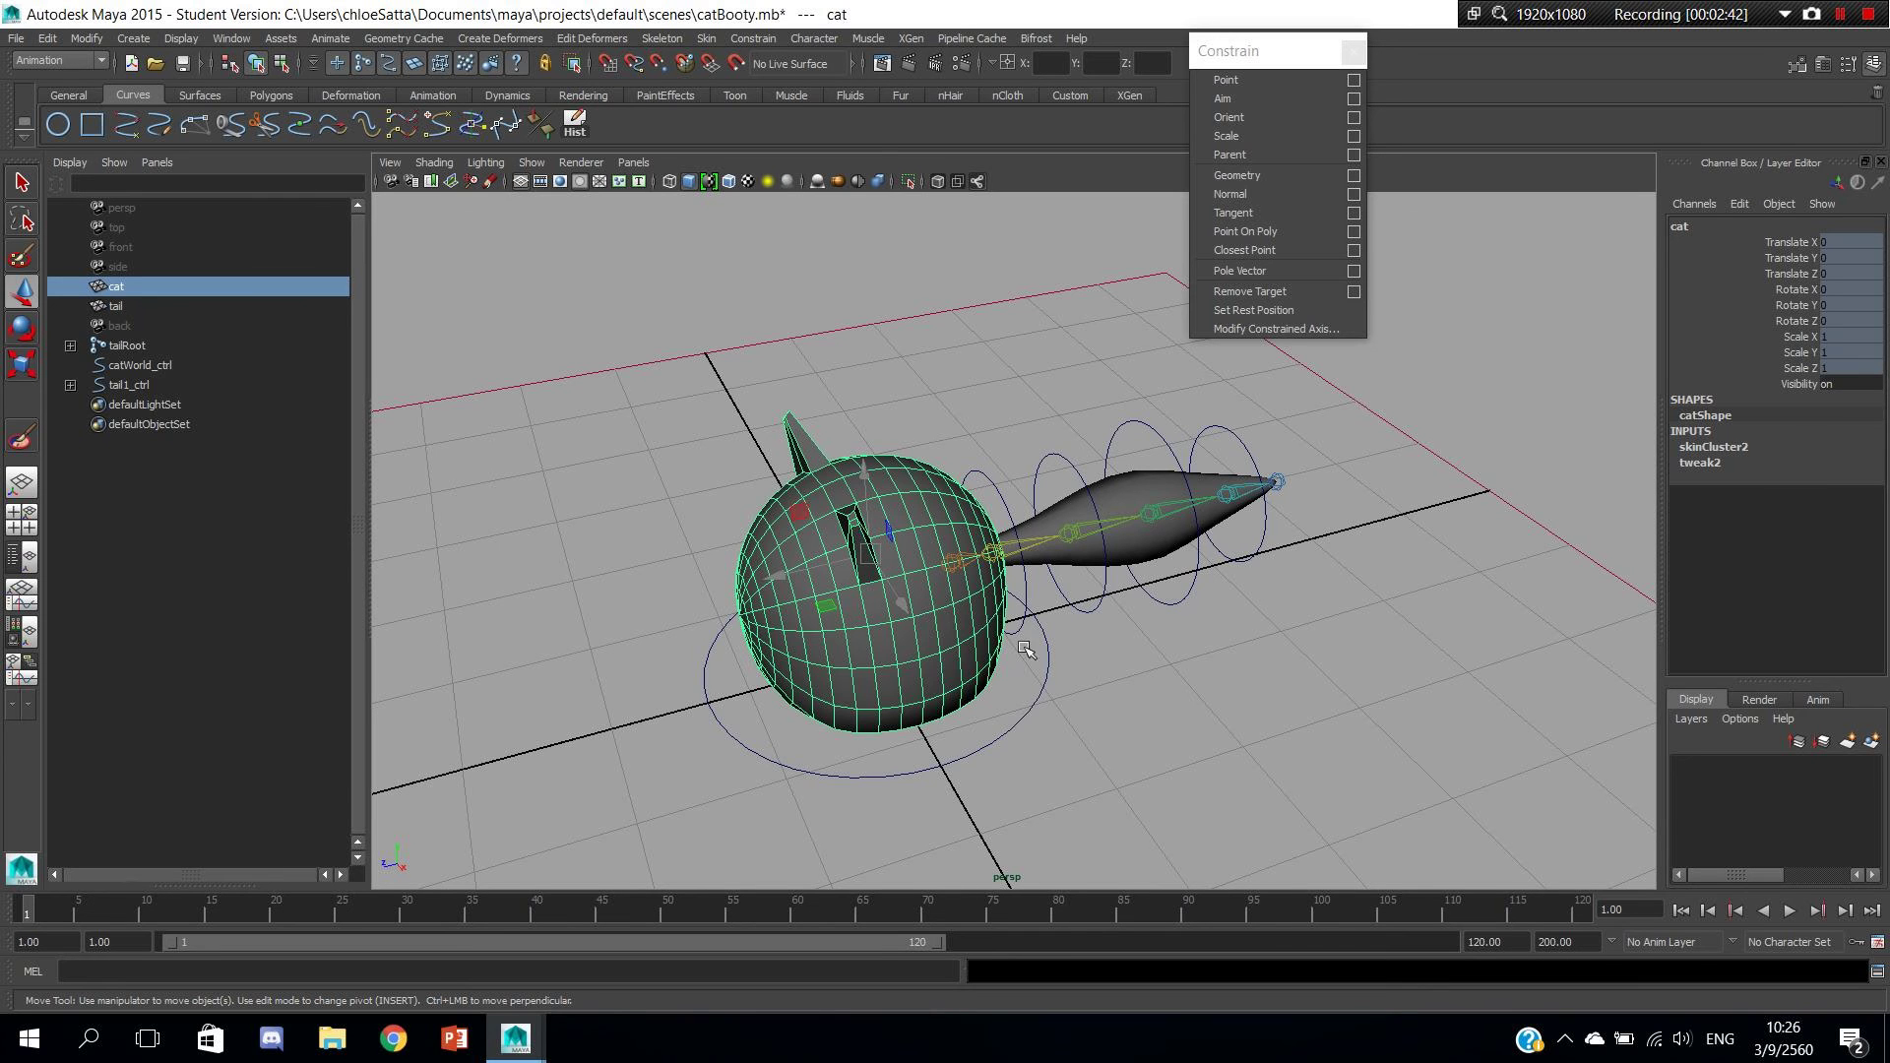
left_click_drag(797, 612, 1019, 650, "alt")
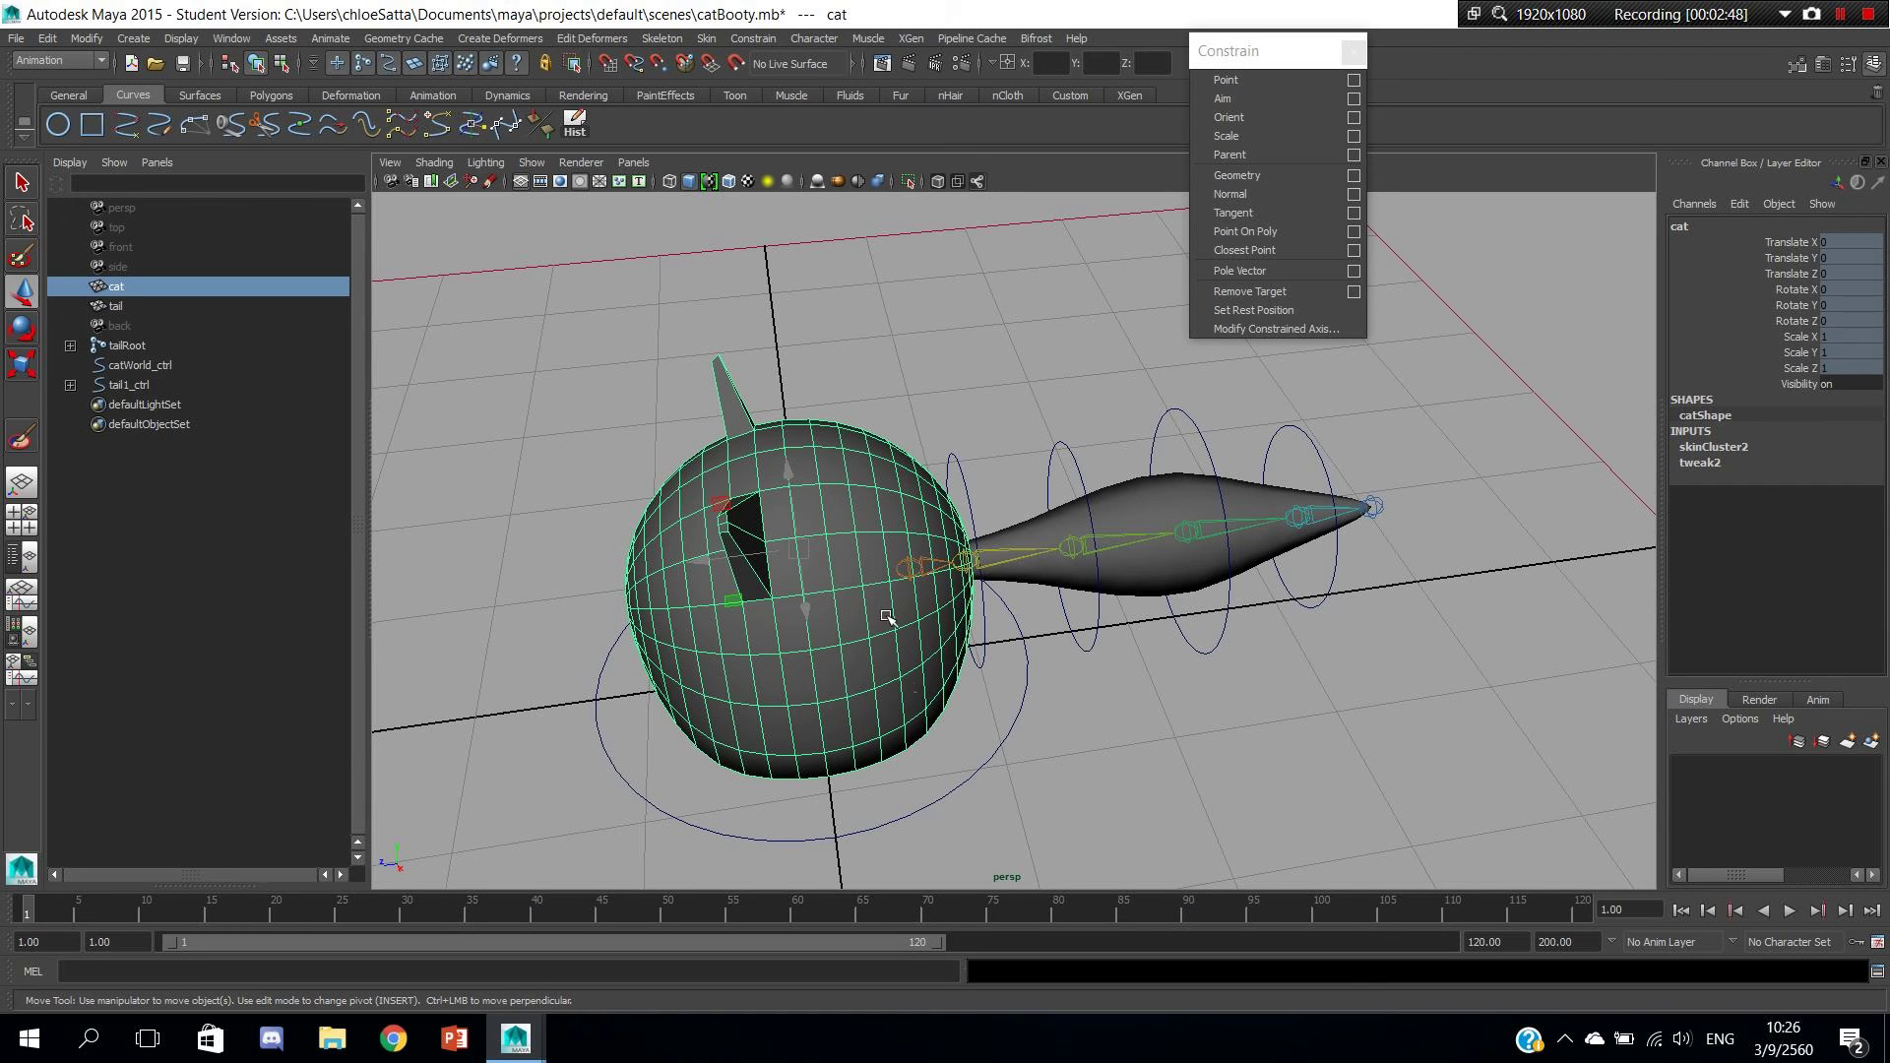
left_click(907, 571)
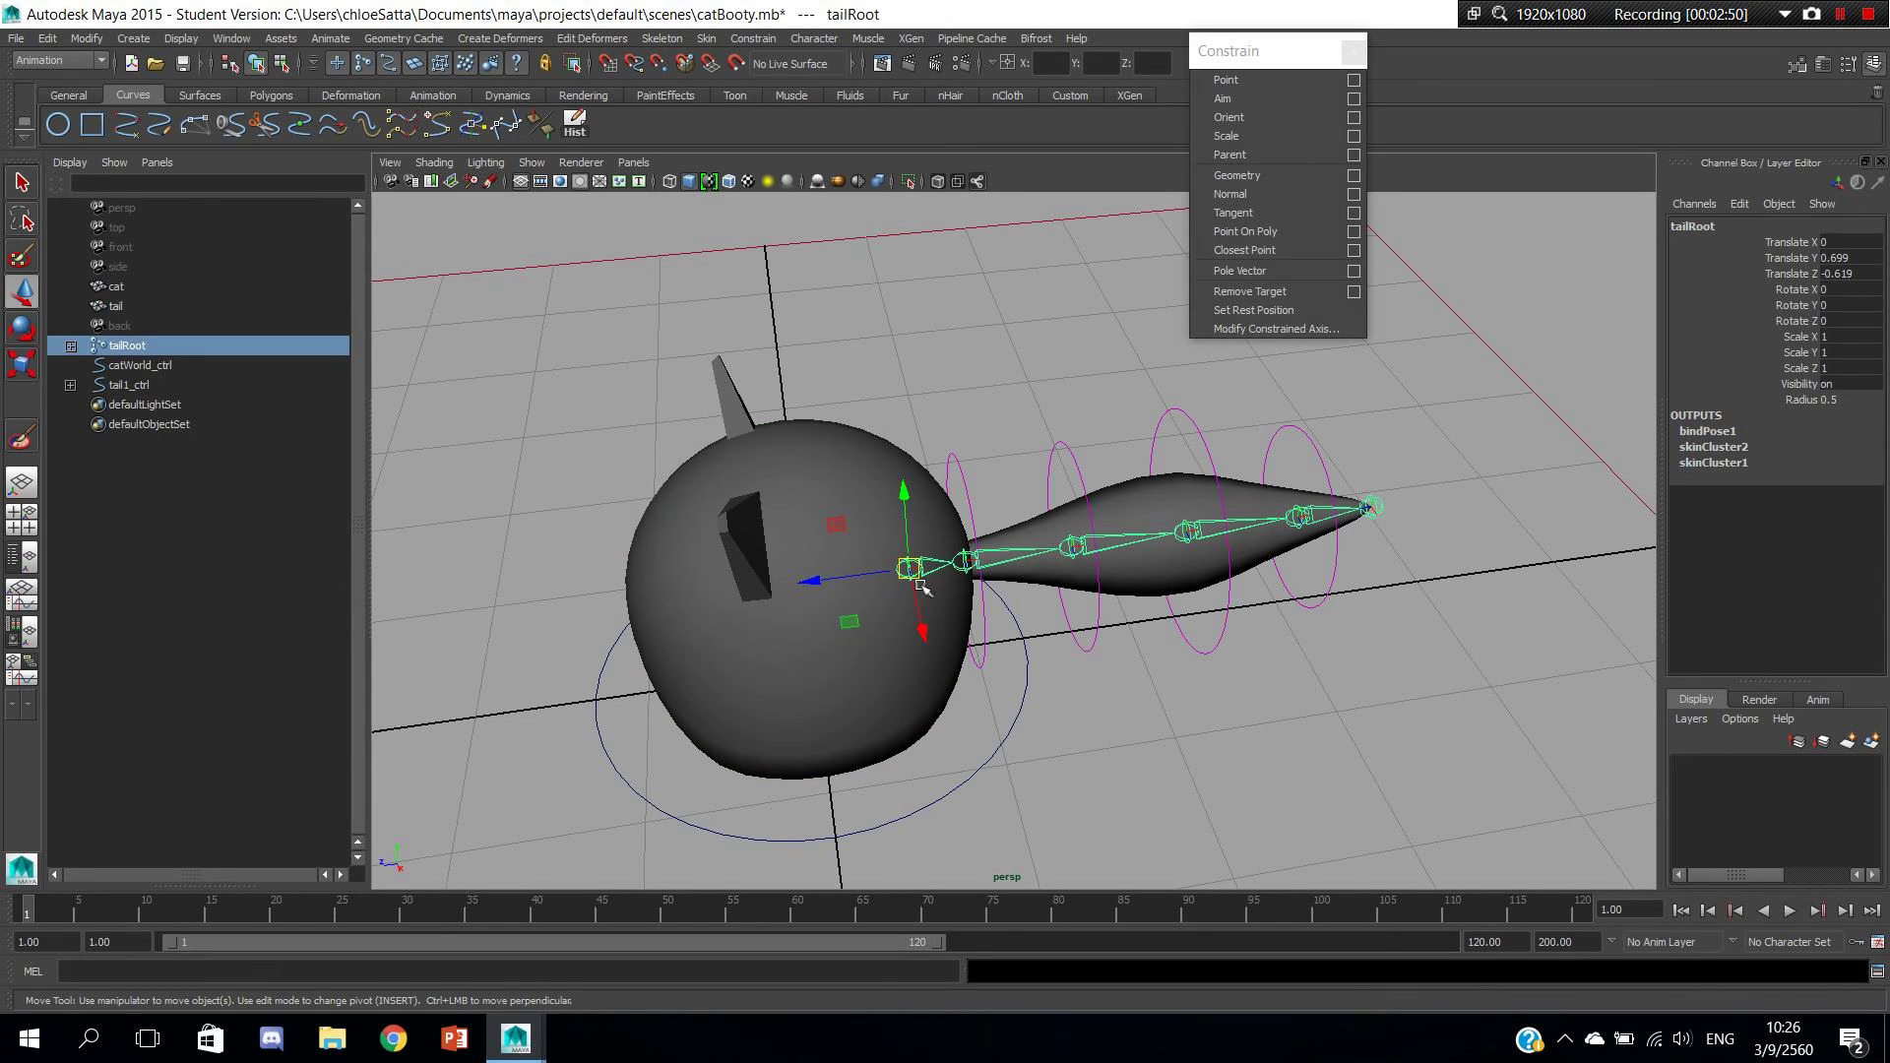
left_click_drag(914, 569, 1157, 504)
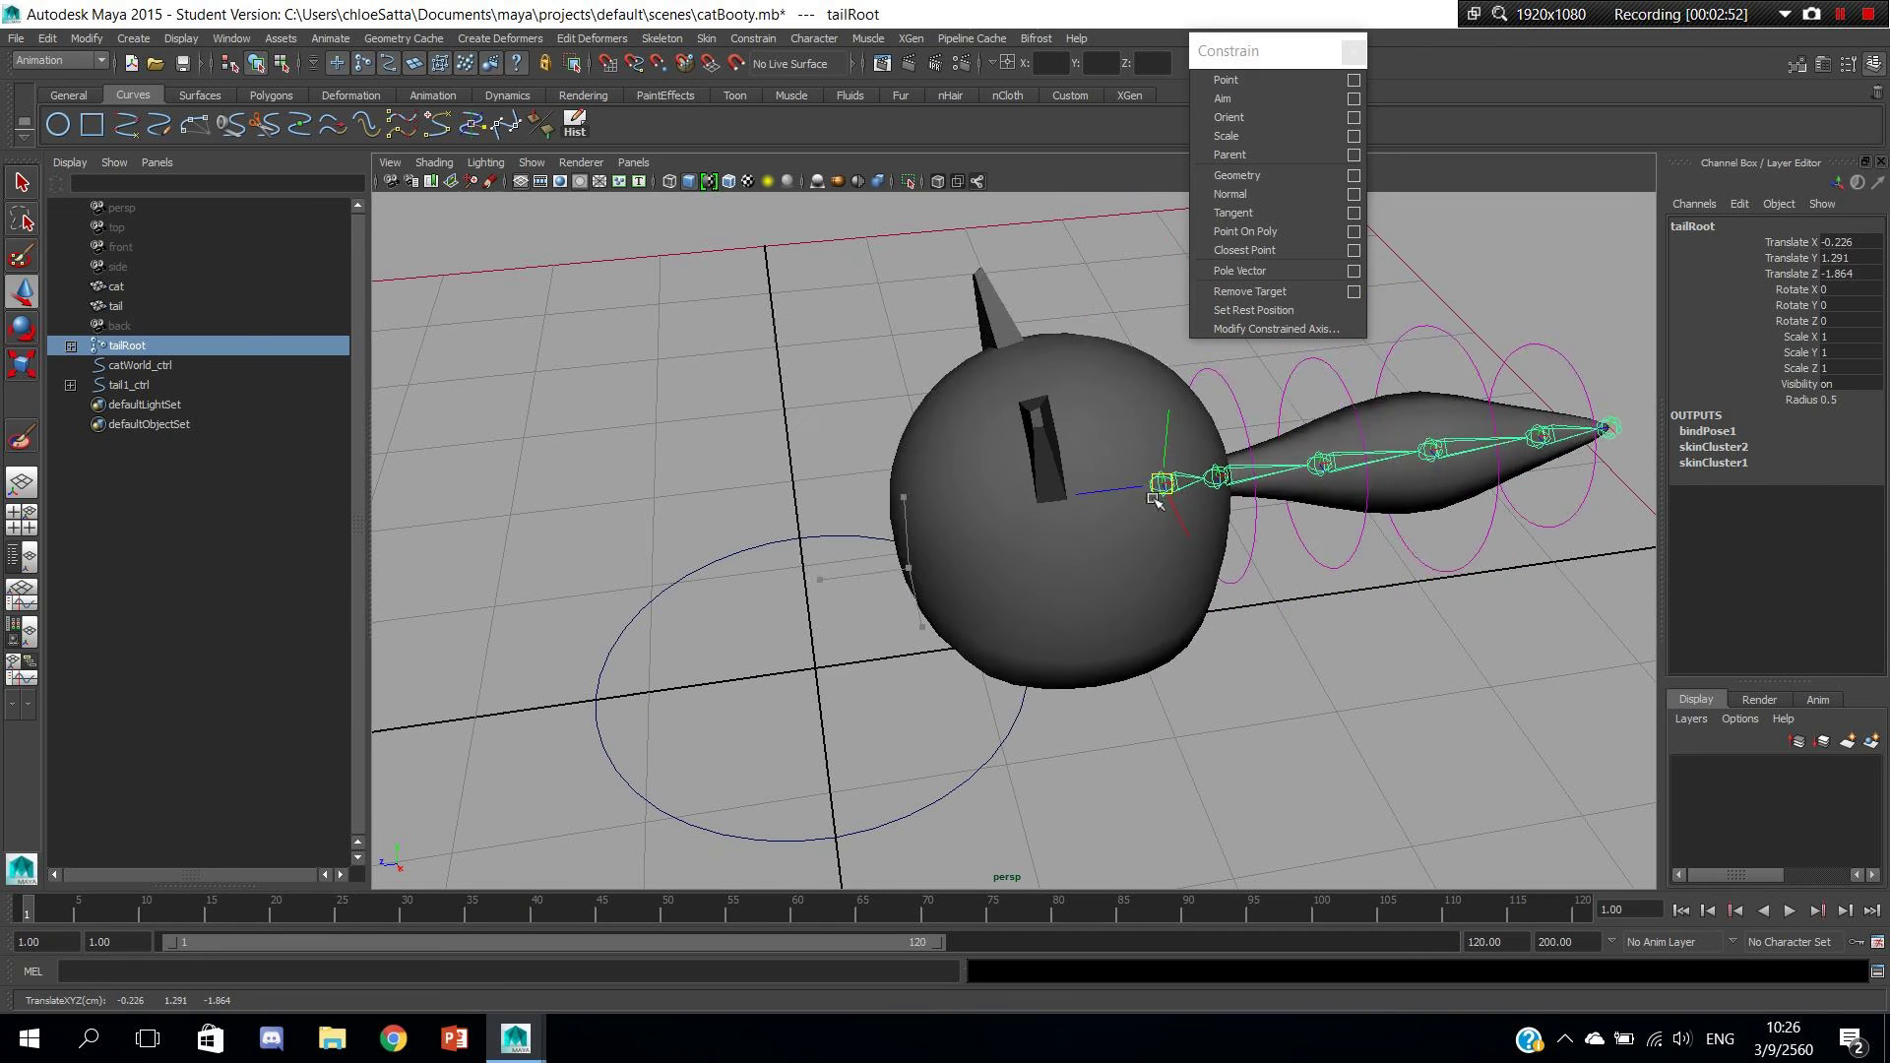
key("ctrl+z")
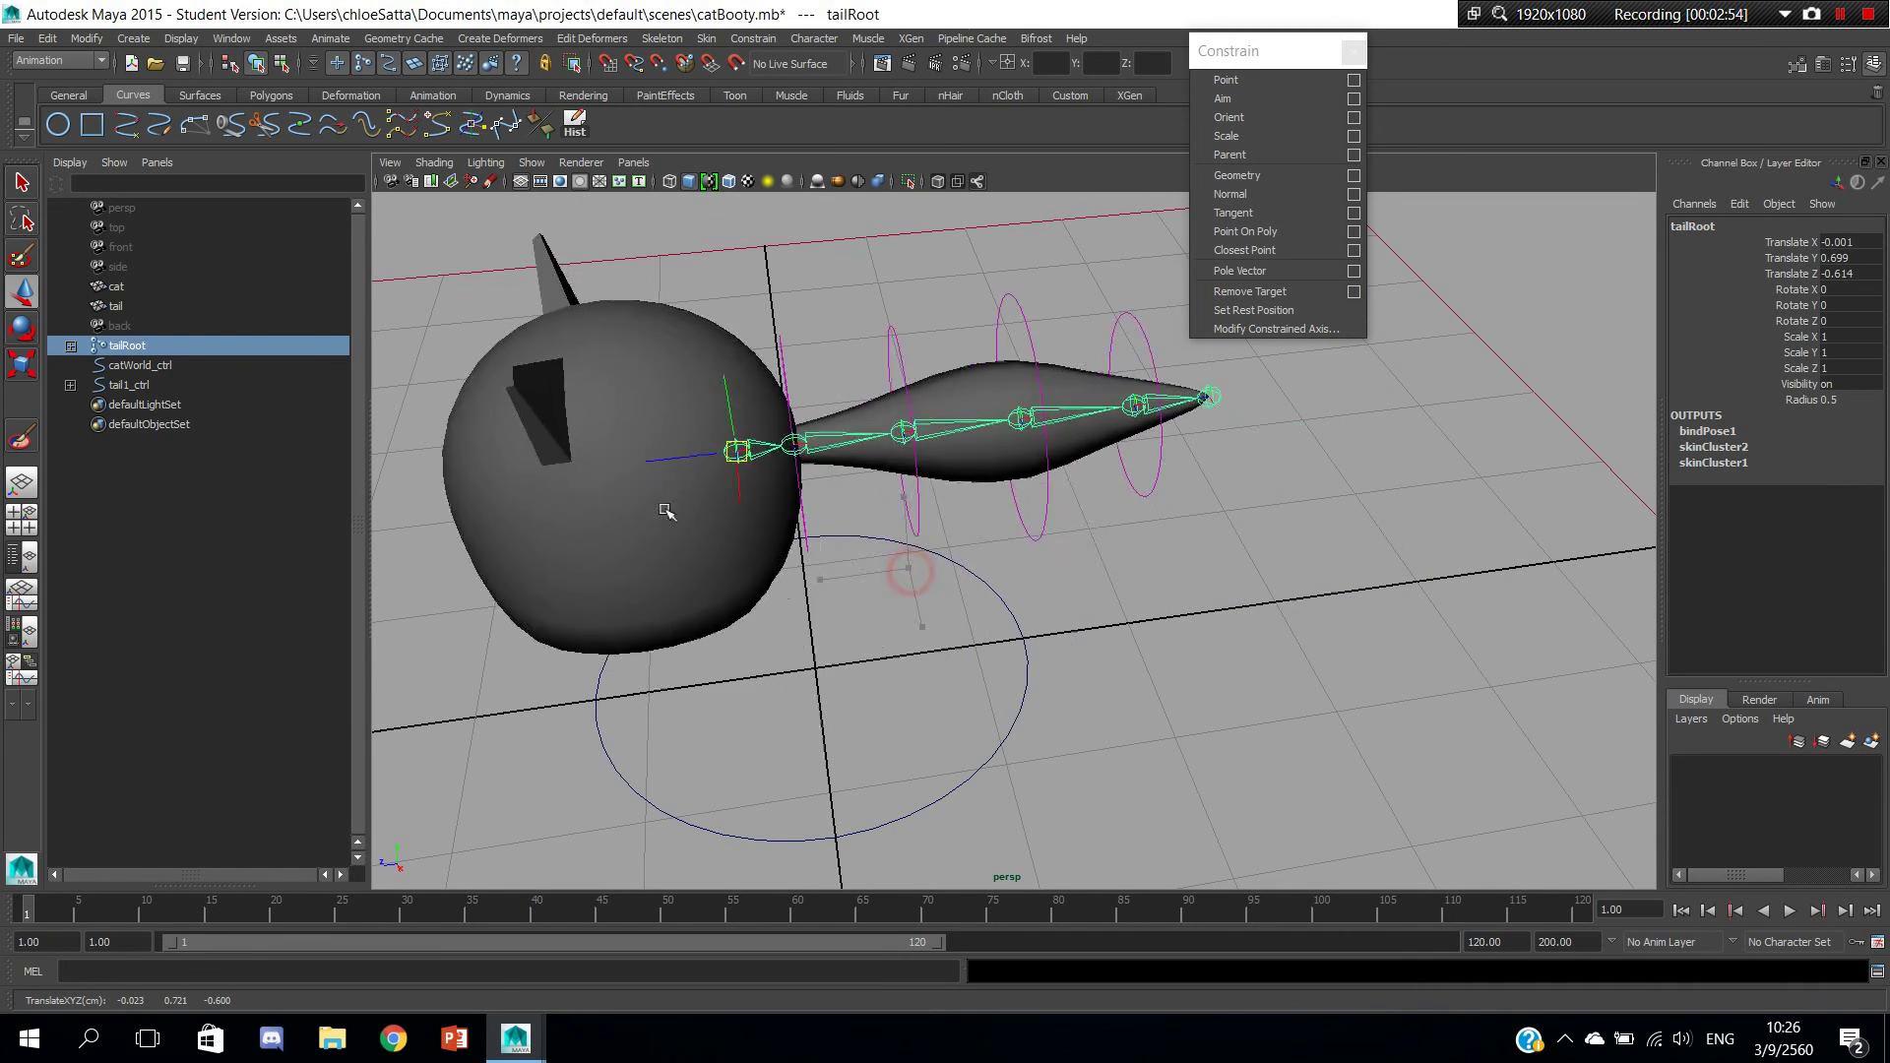
left_click_drag(916, 569, 402, 507)
key("ctrl+z")
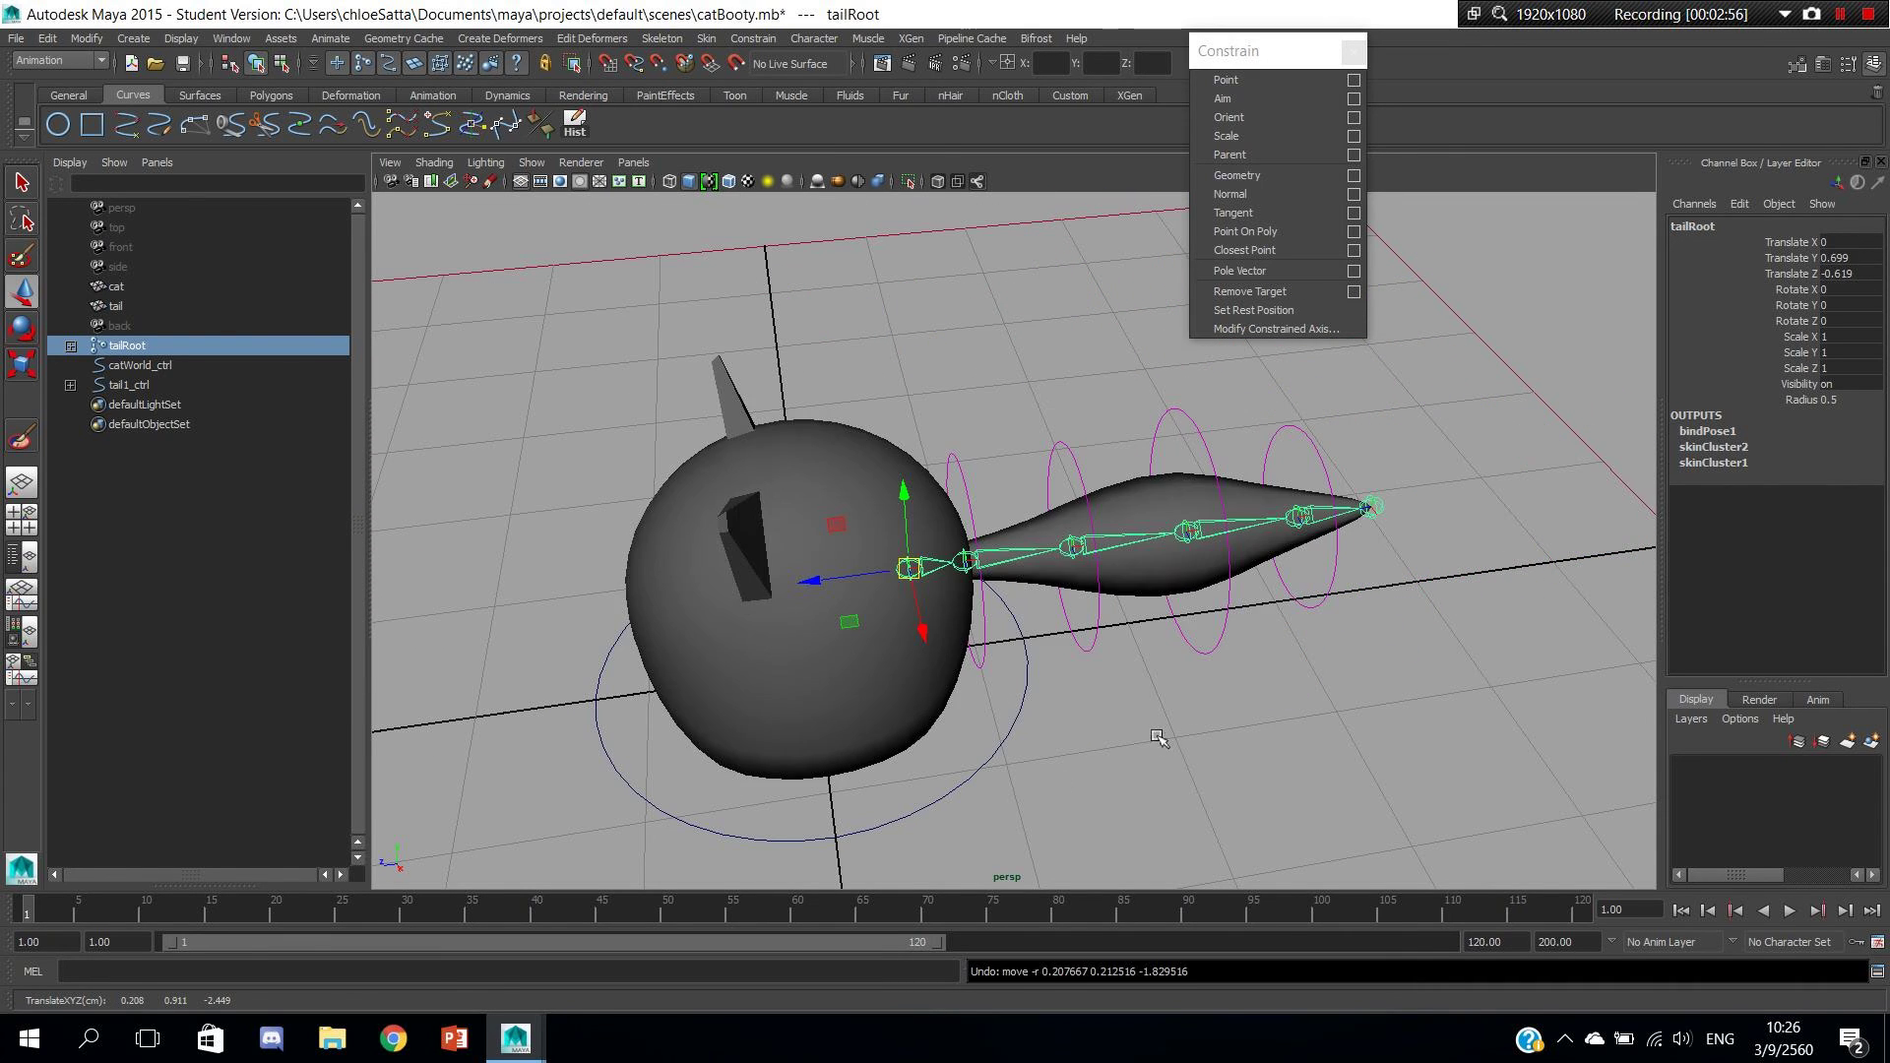
left_click_drag(1159, 738, 1112, 697, "alt")
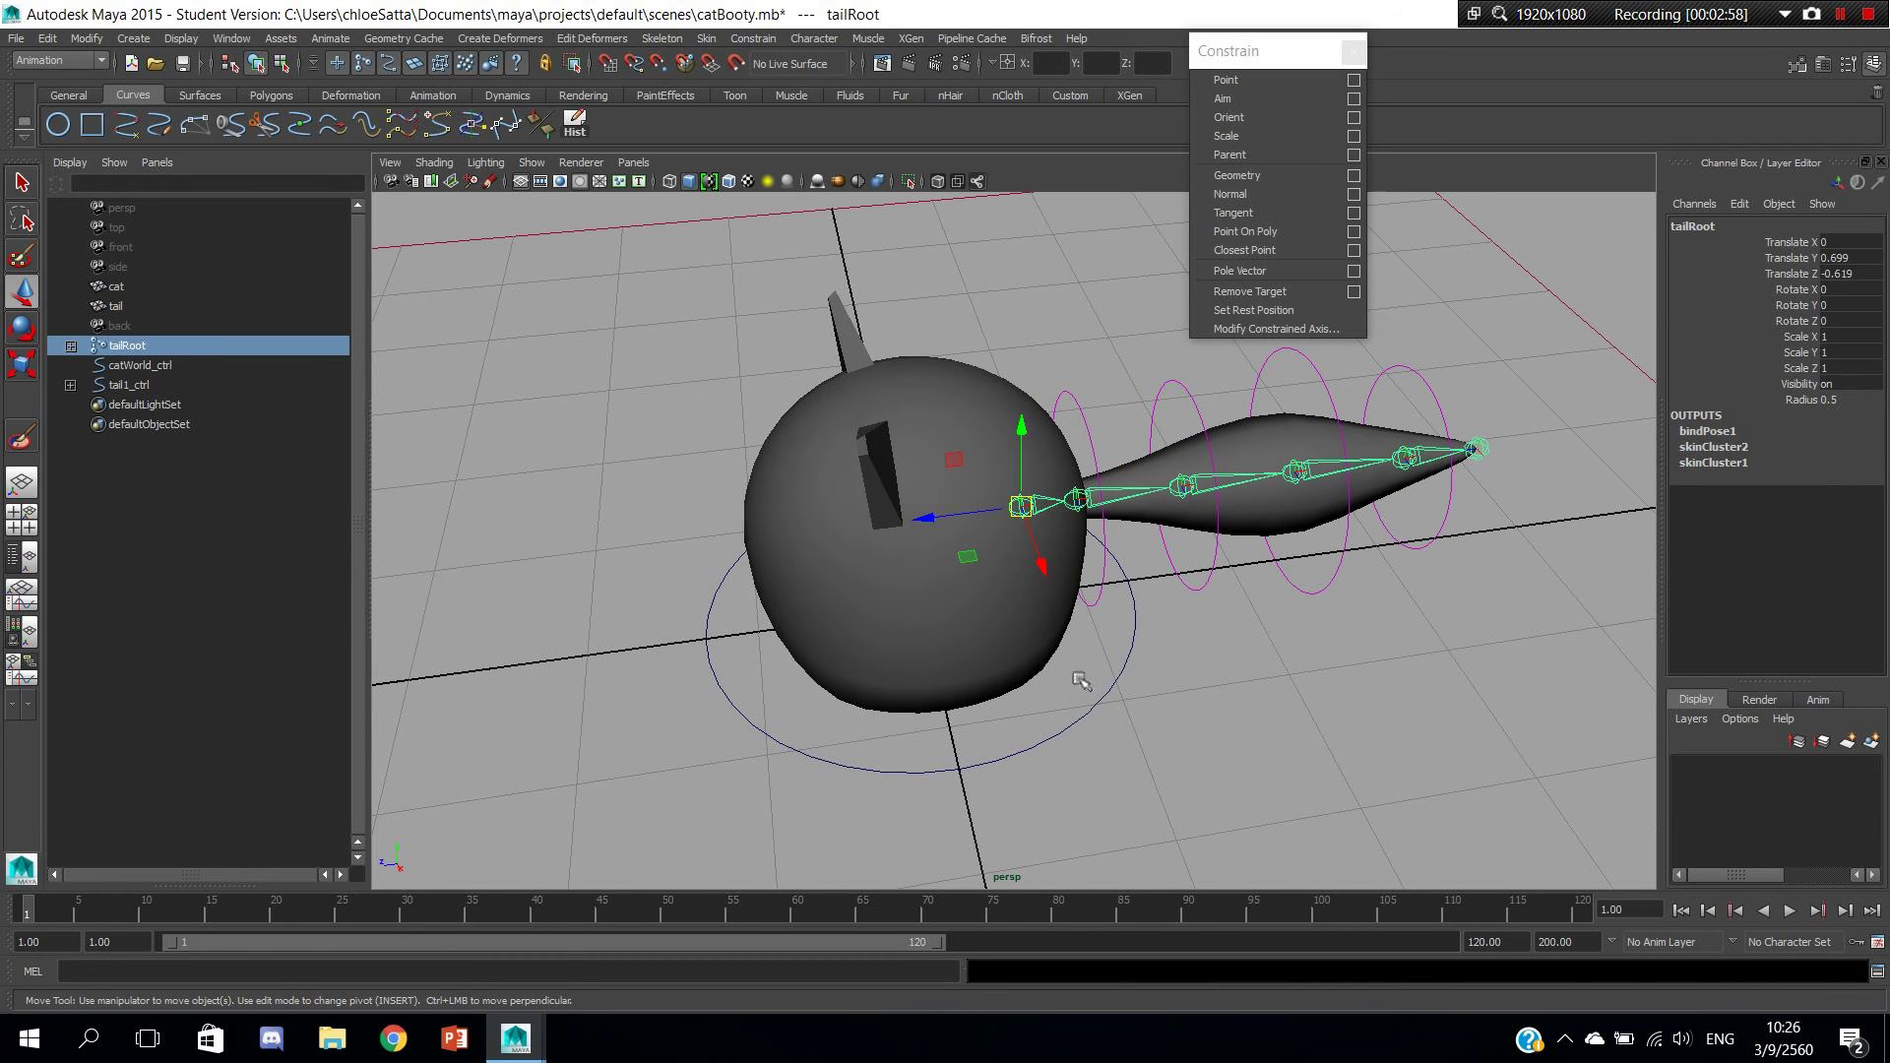
Select catWorld_ctrl and add a duplicate History deletion shortcut to the shelf.
left_click(1096, 697)
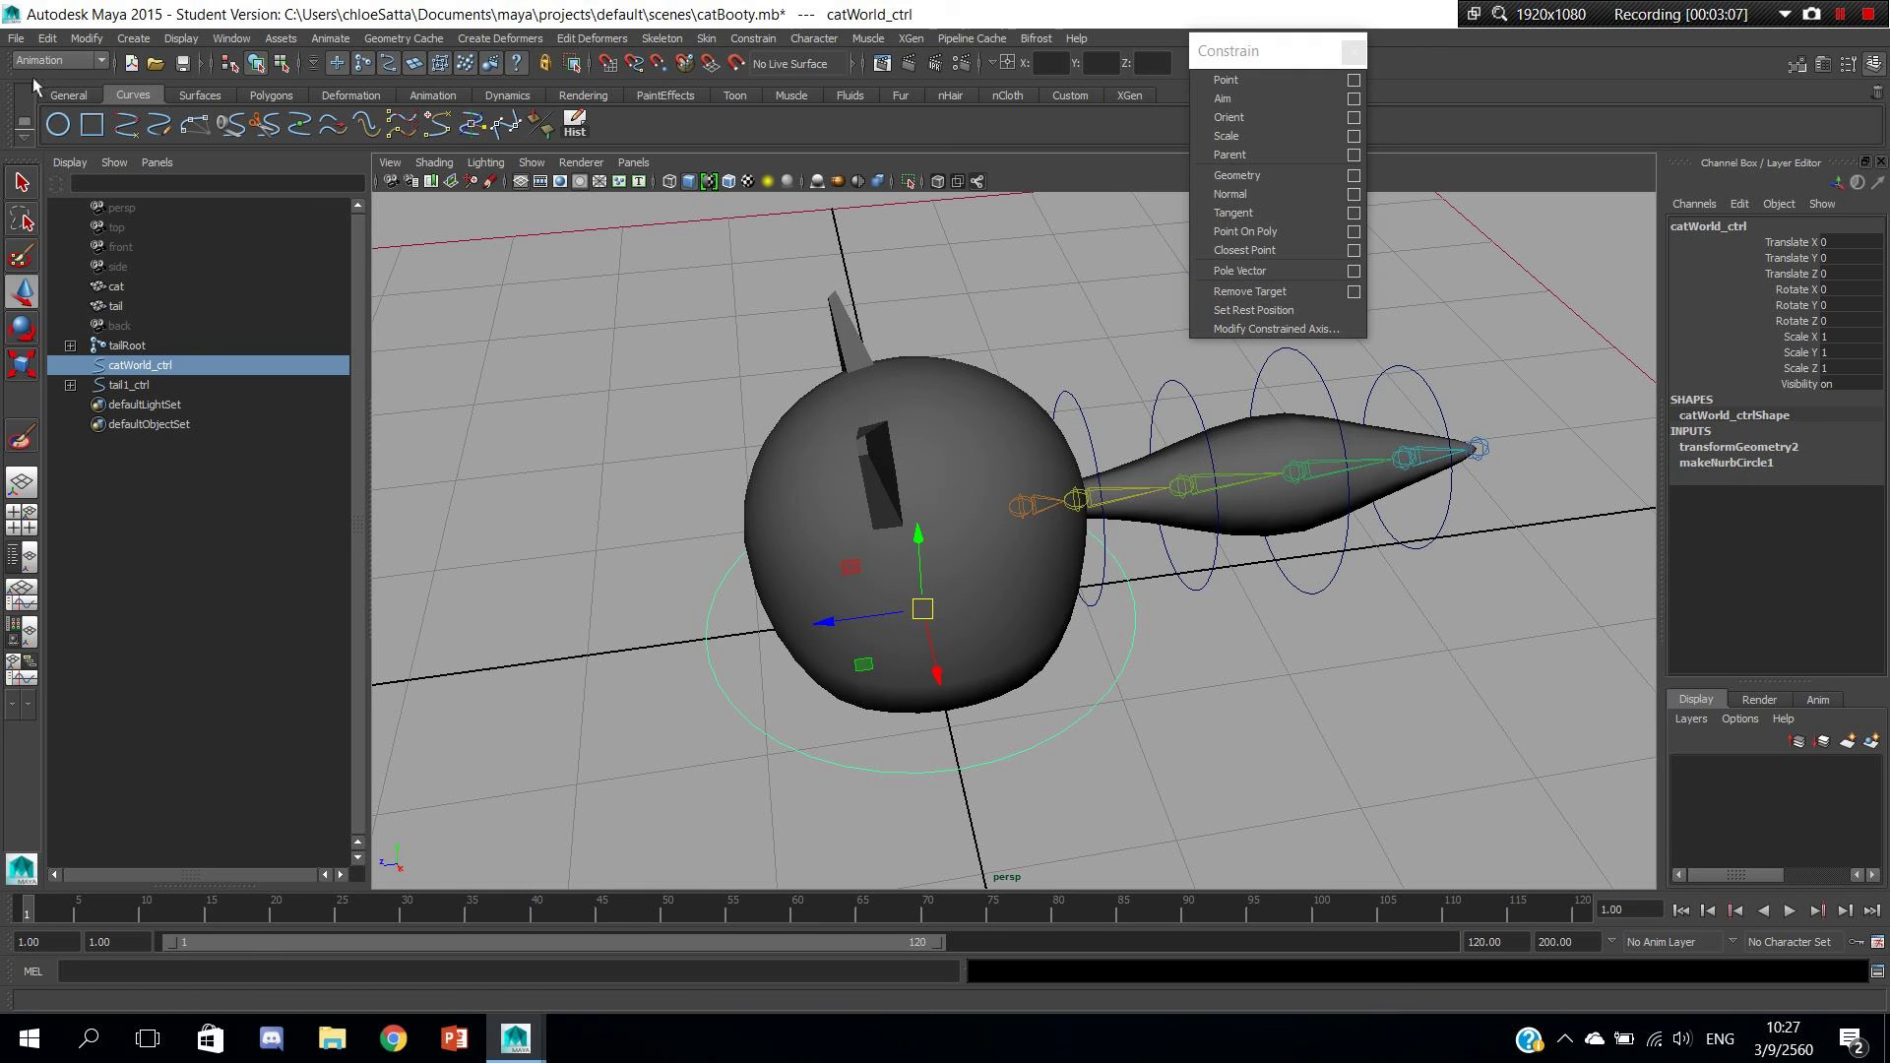
left_click(49, 38)
mouse_move(95, 243)
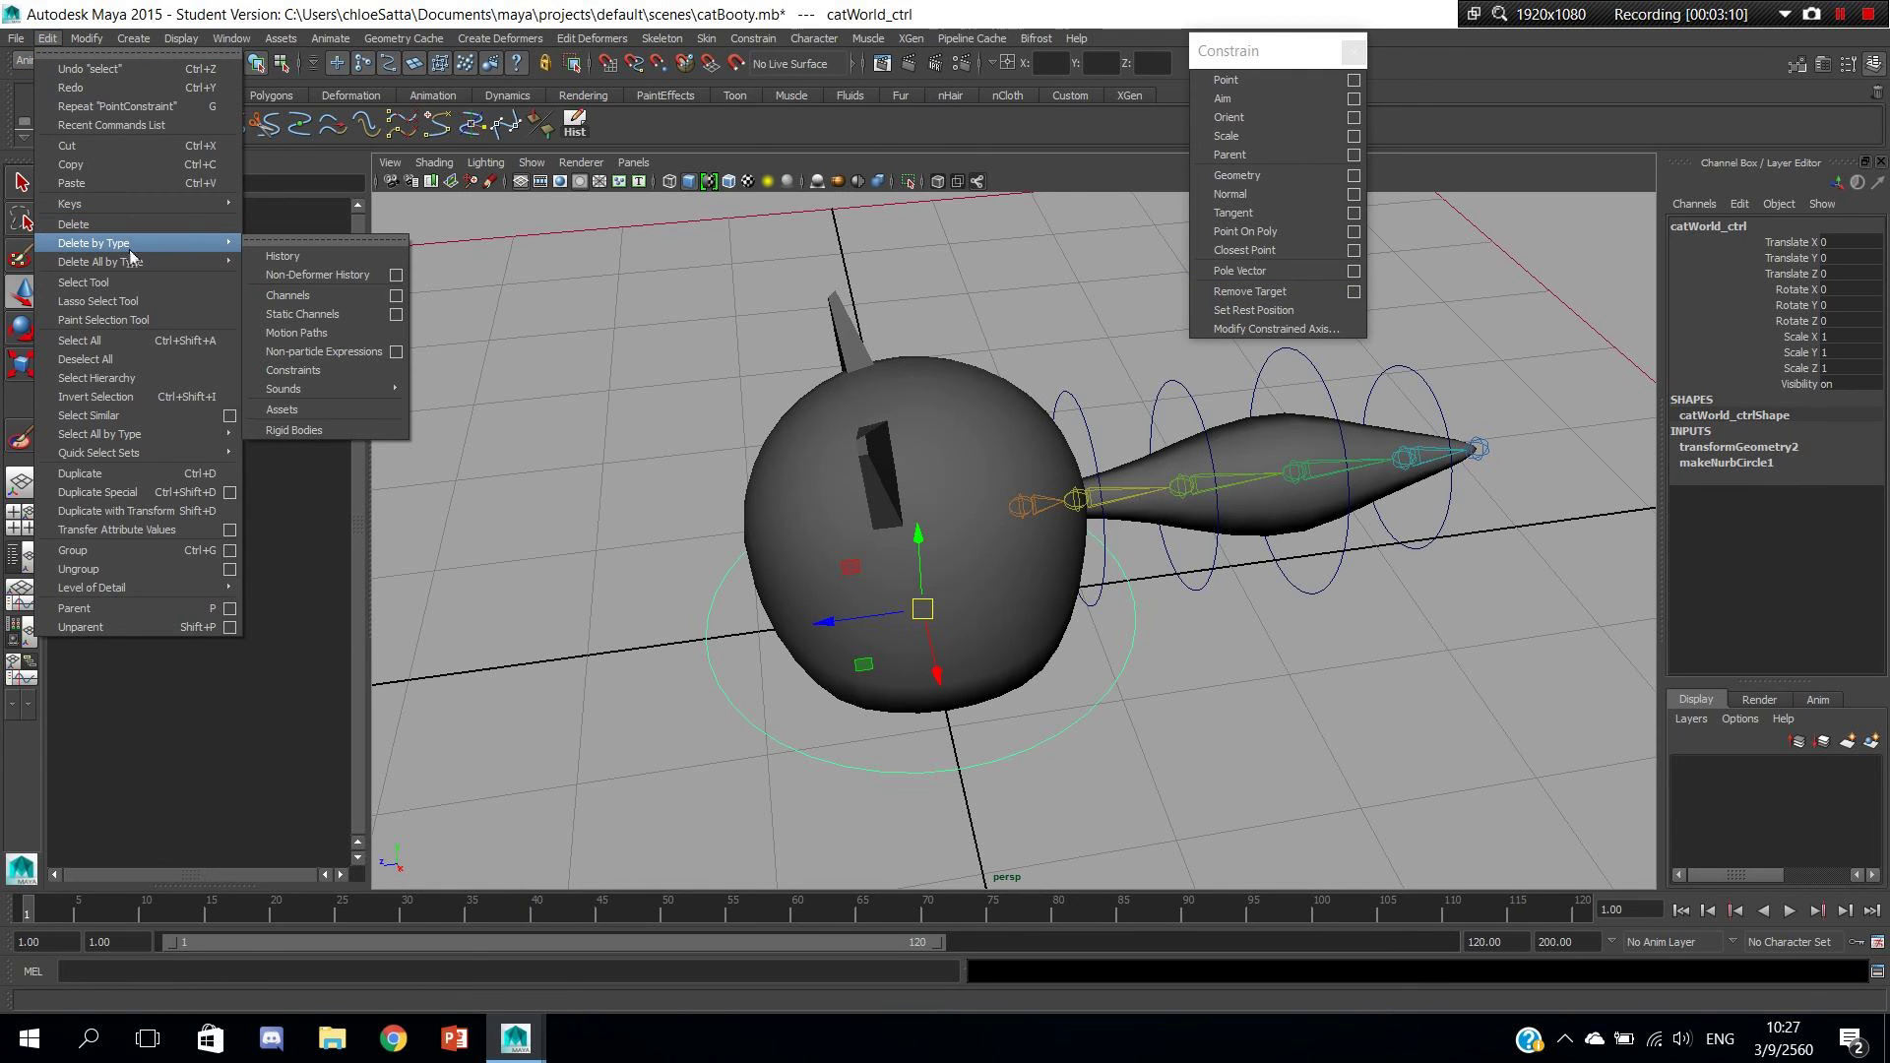
left_click(288, 259)
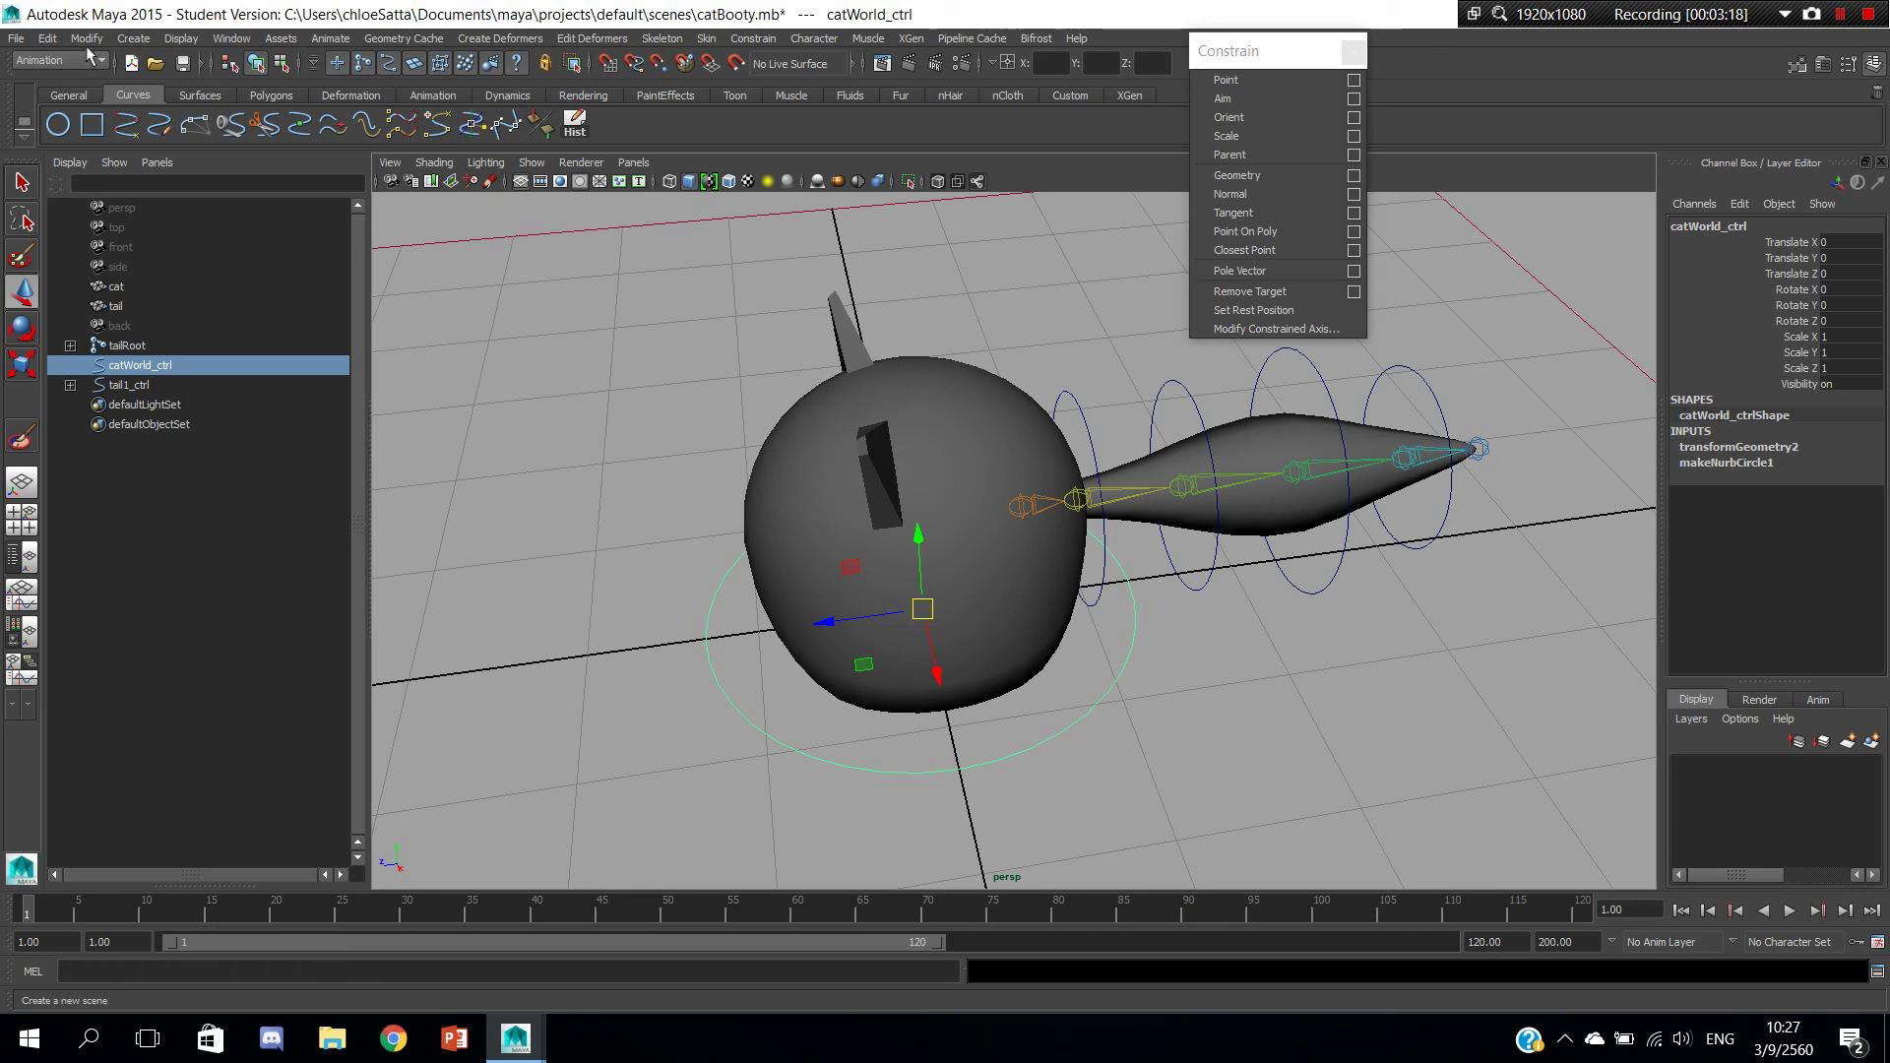
left_click(54, 41)
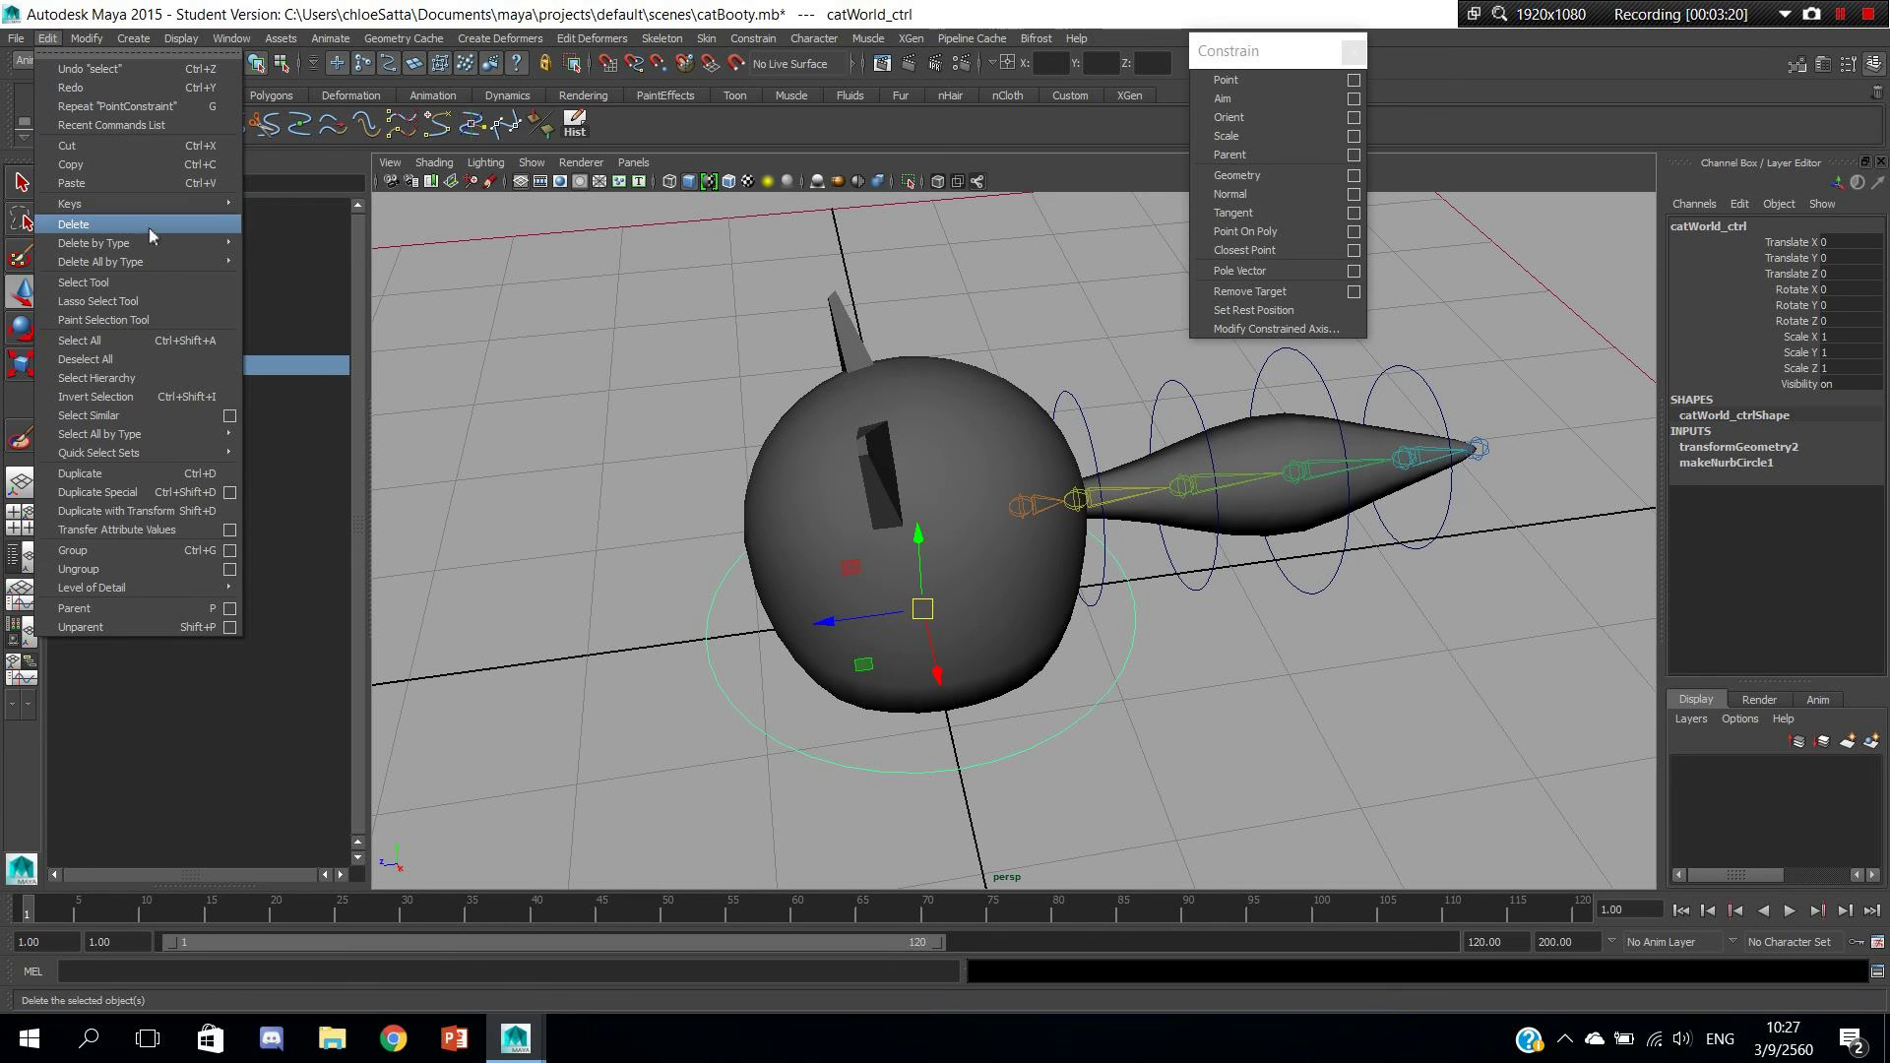
mouse_move(95, 242)
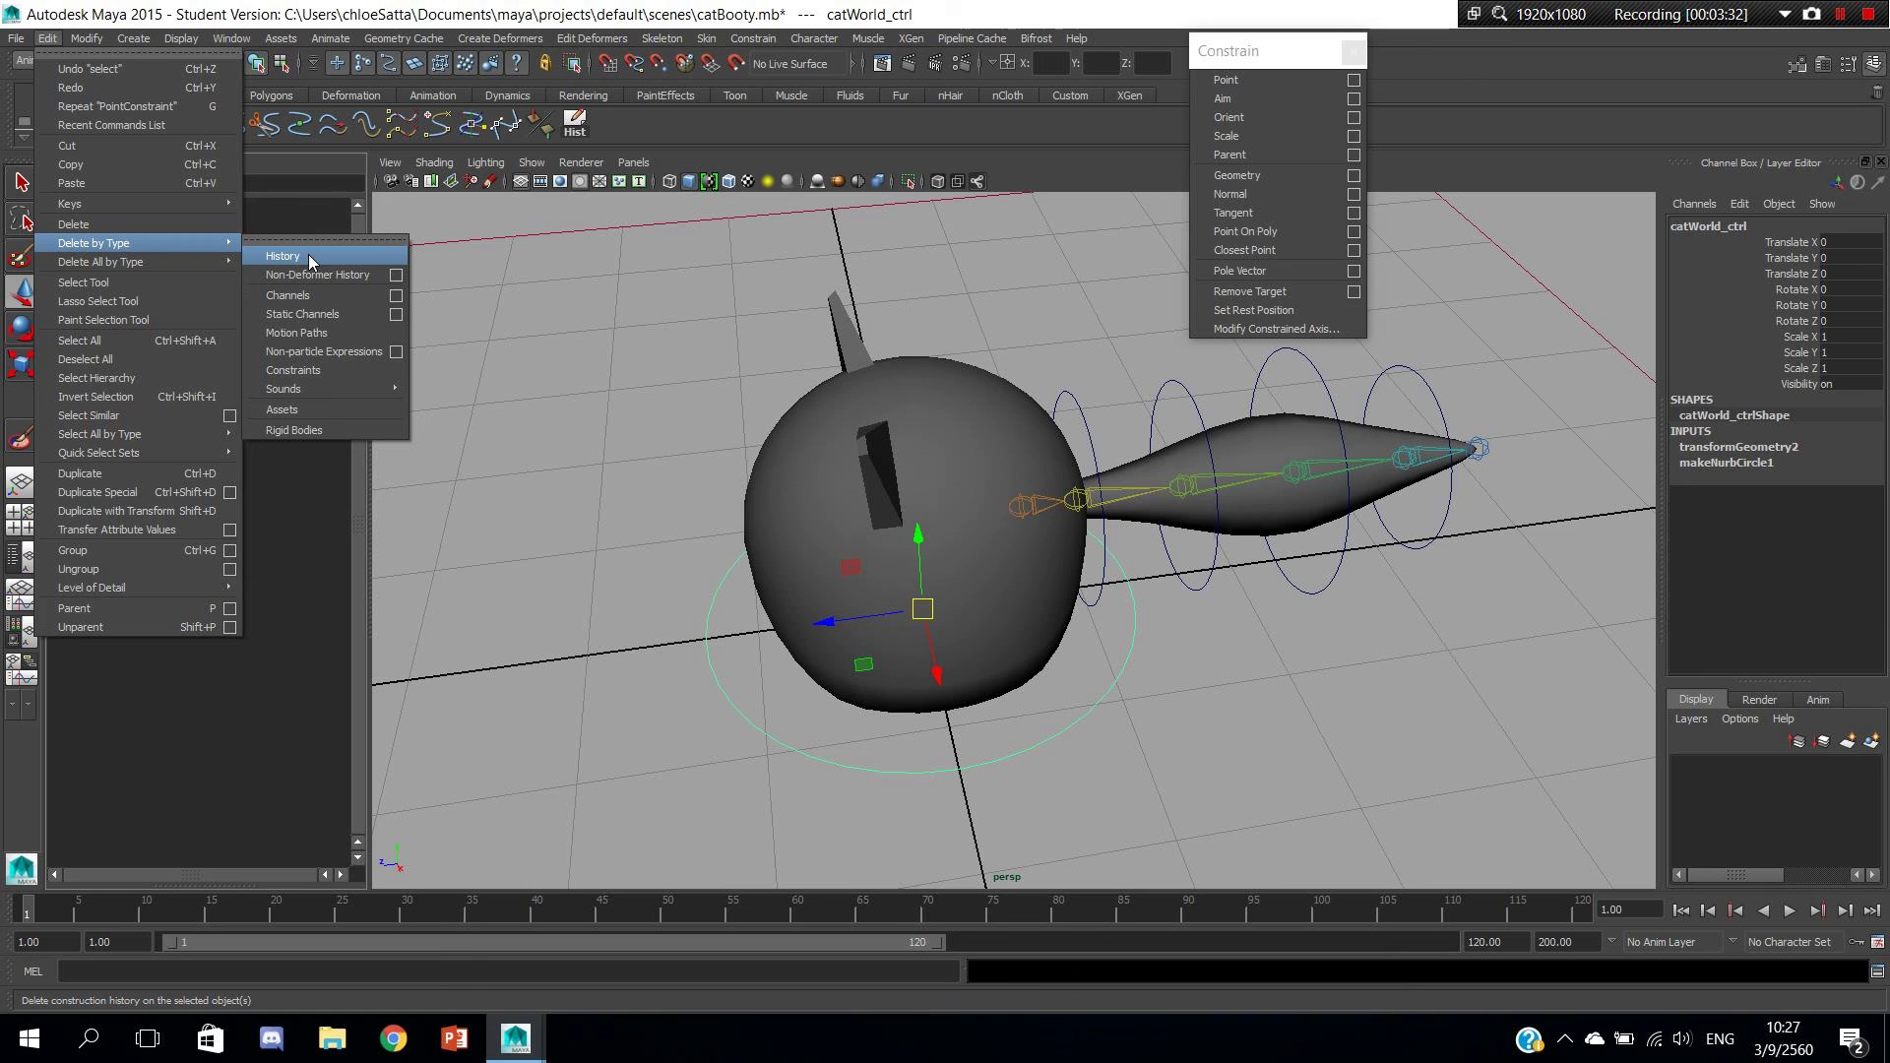
left_click(309, 254, "ctrl+shift")
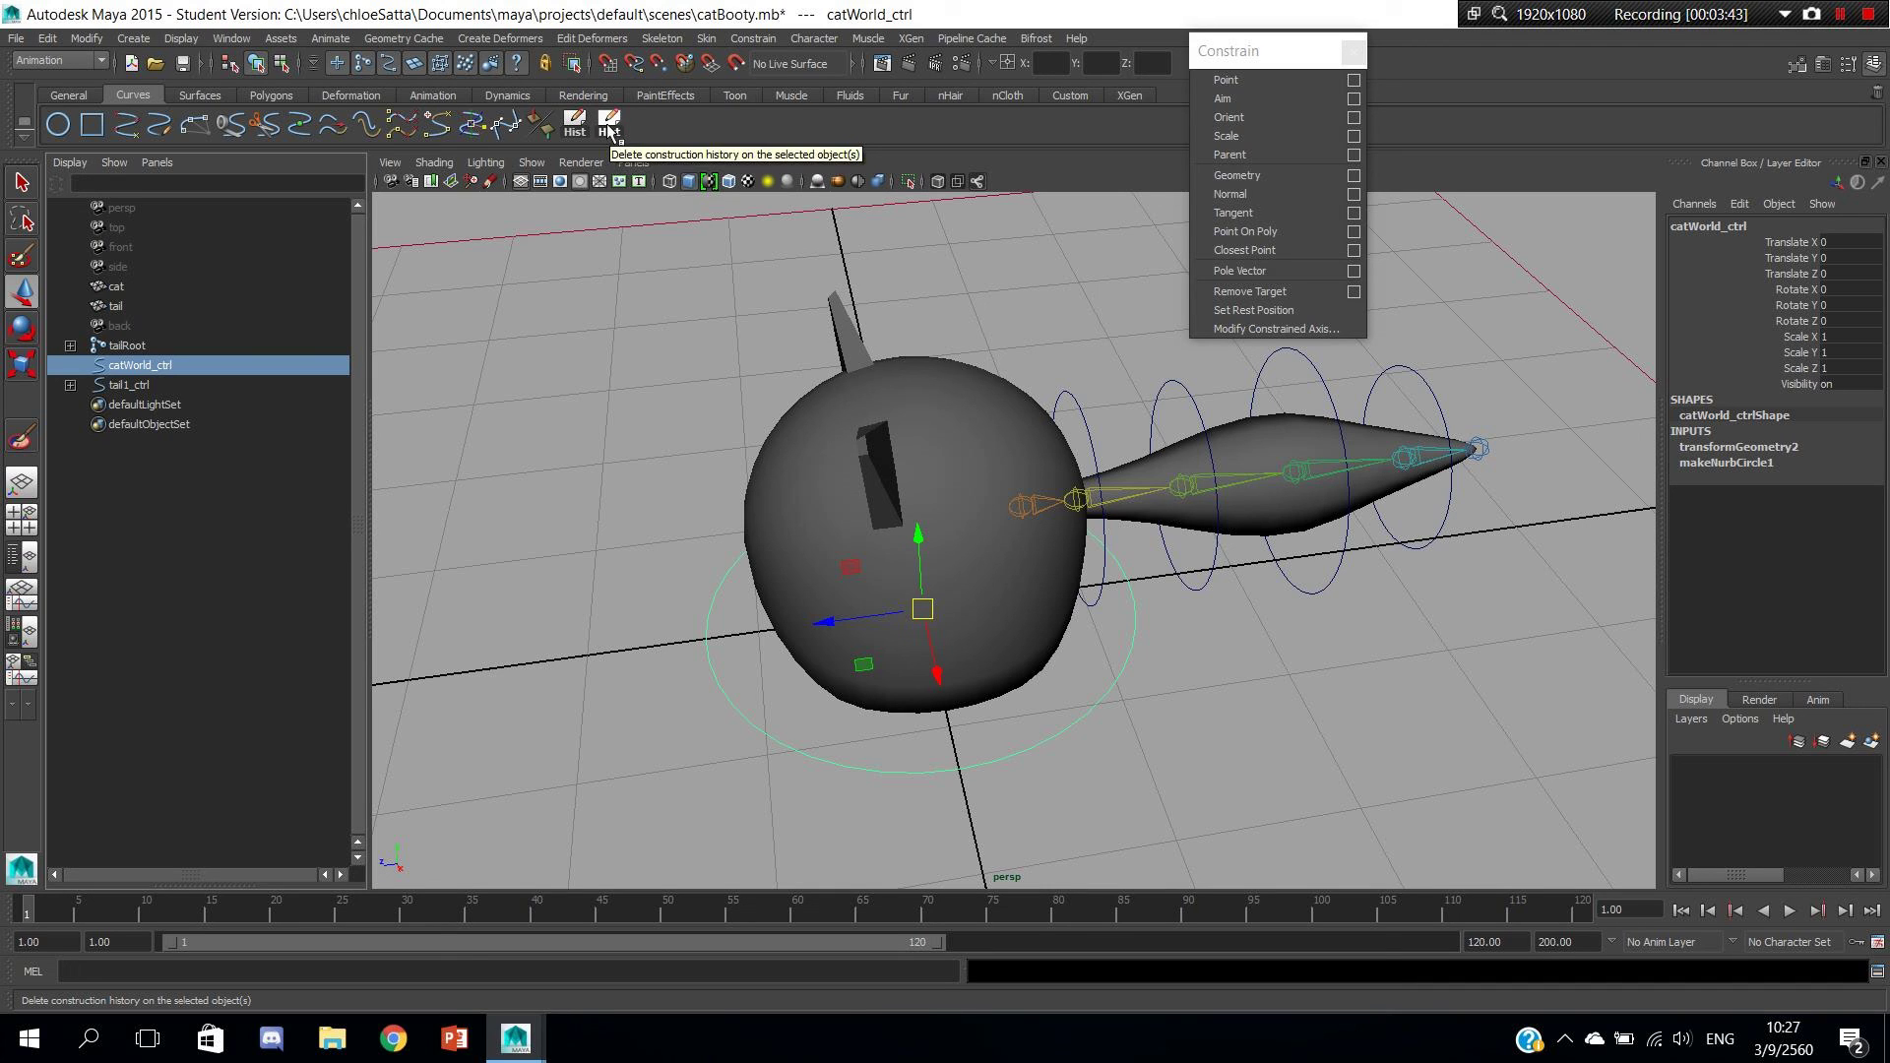
Remove the duplicate shelf button and delete catWorld_ctrl's construction history.
middle_click_drag(608, 129, 1874, 96)
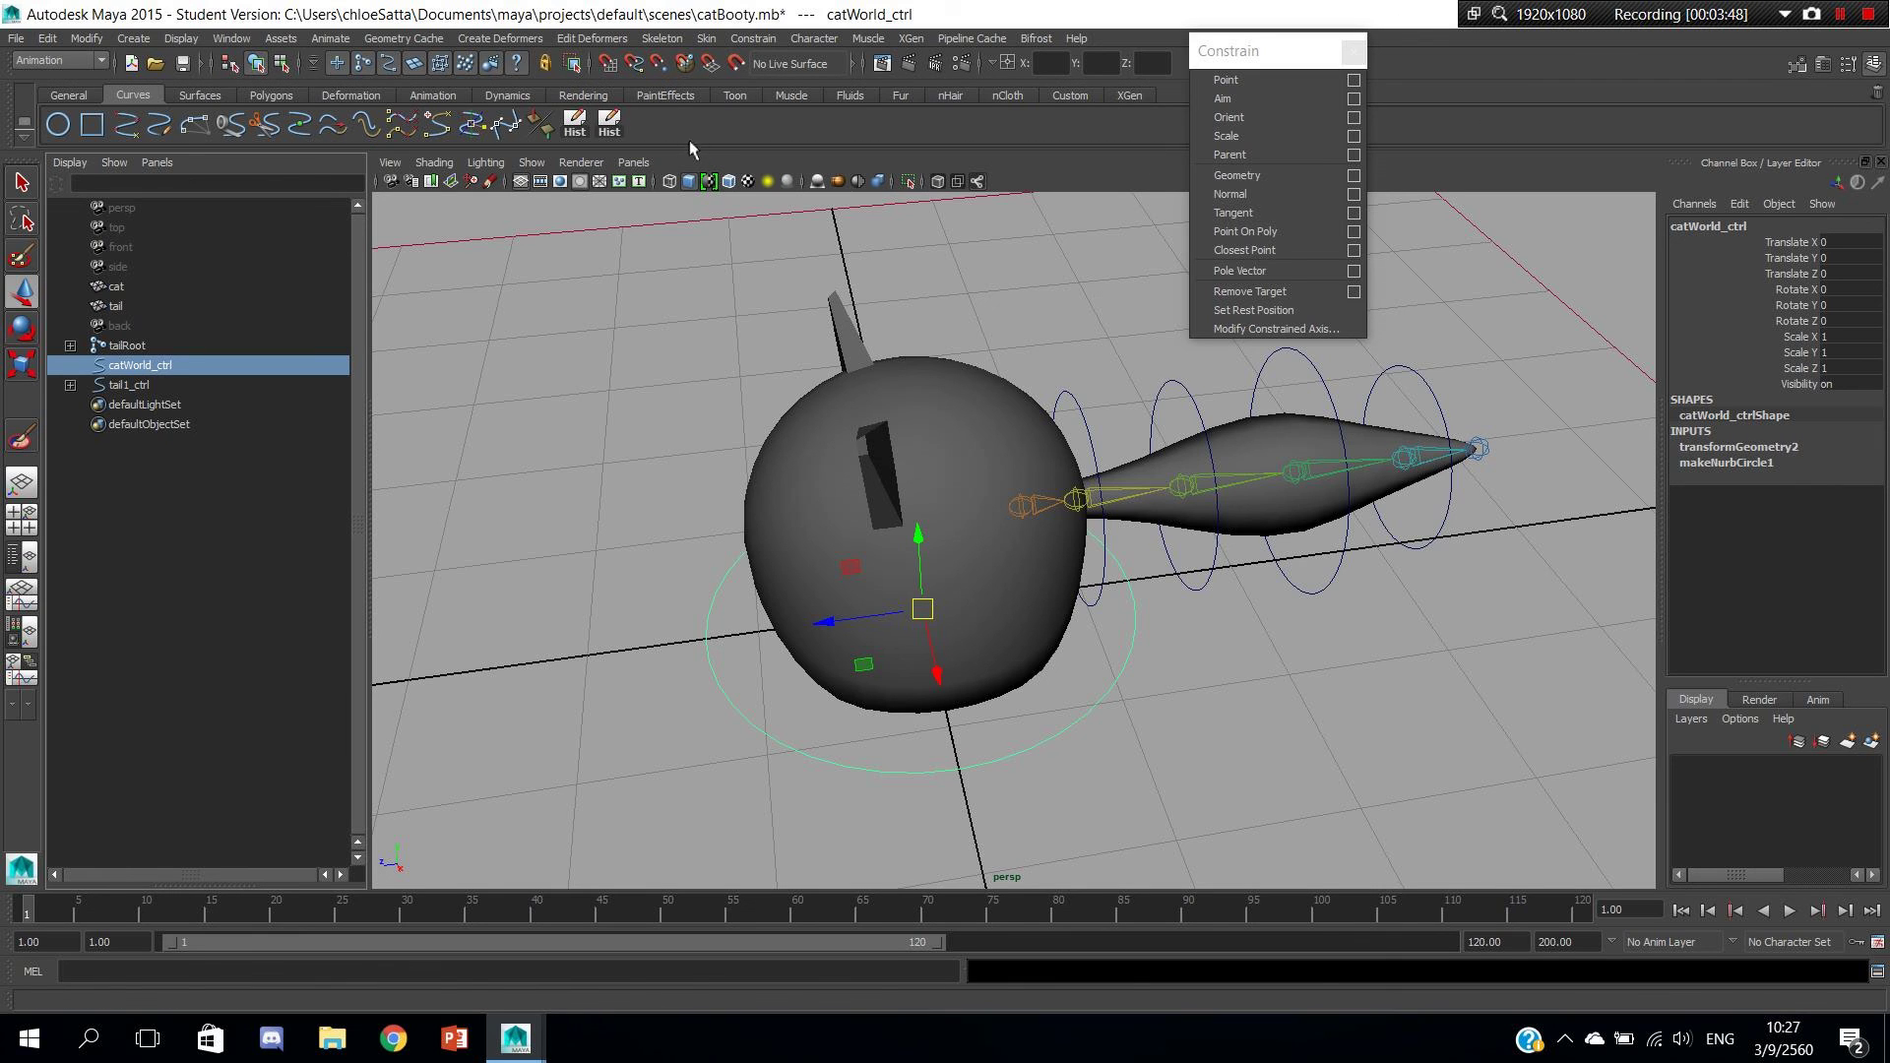
middle_click_drag(1873, 96, 608, 123)
right_click(608, 123)
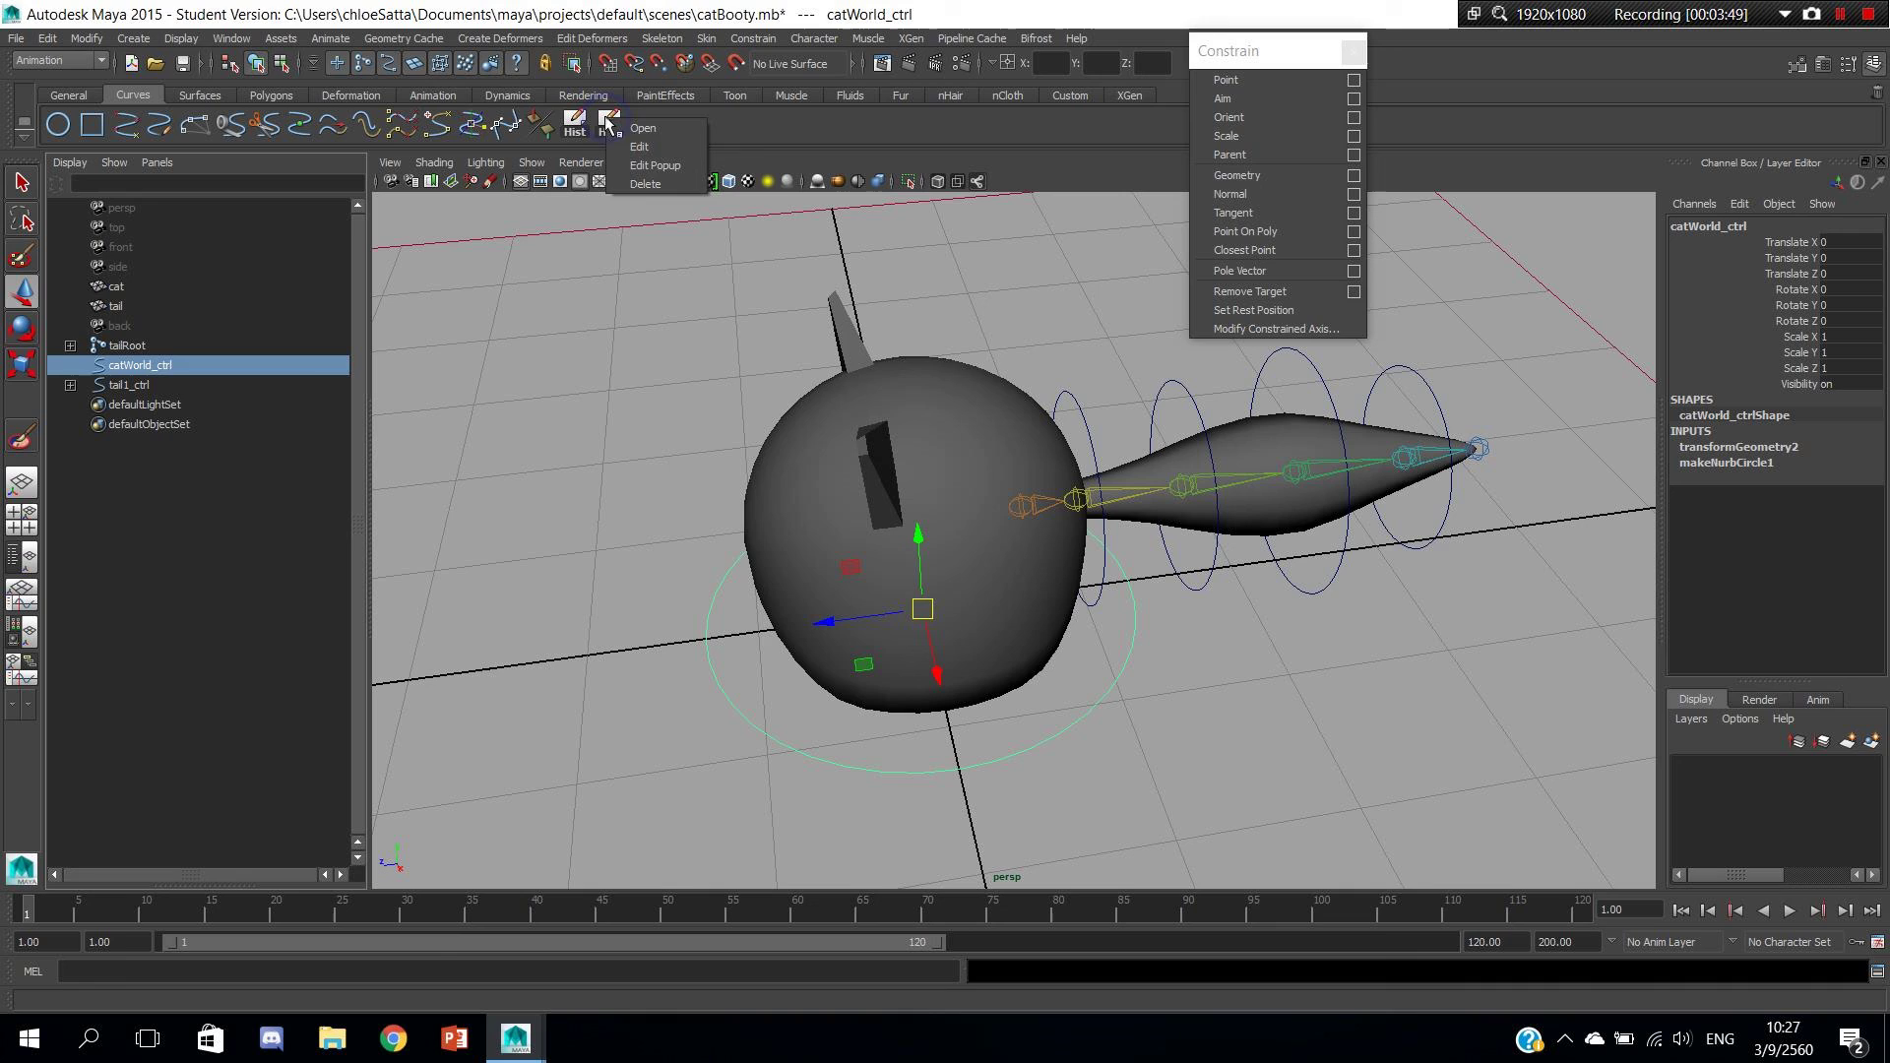
left_click(638, 186)
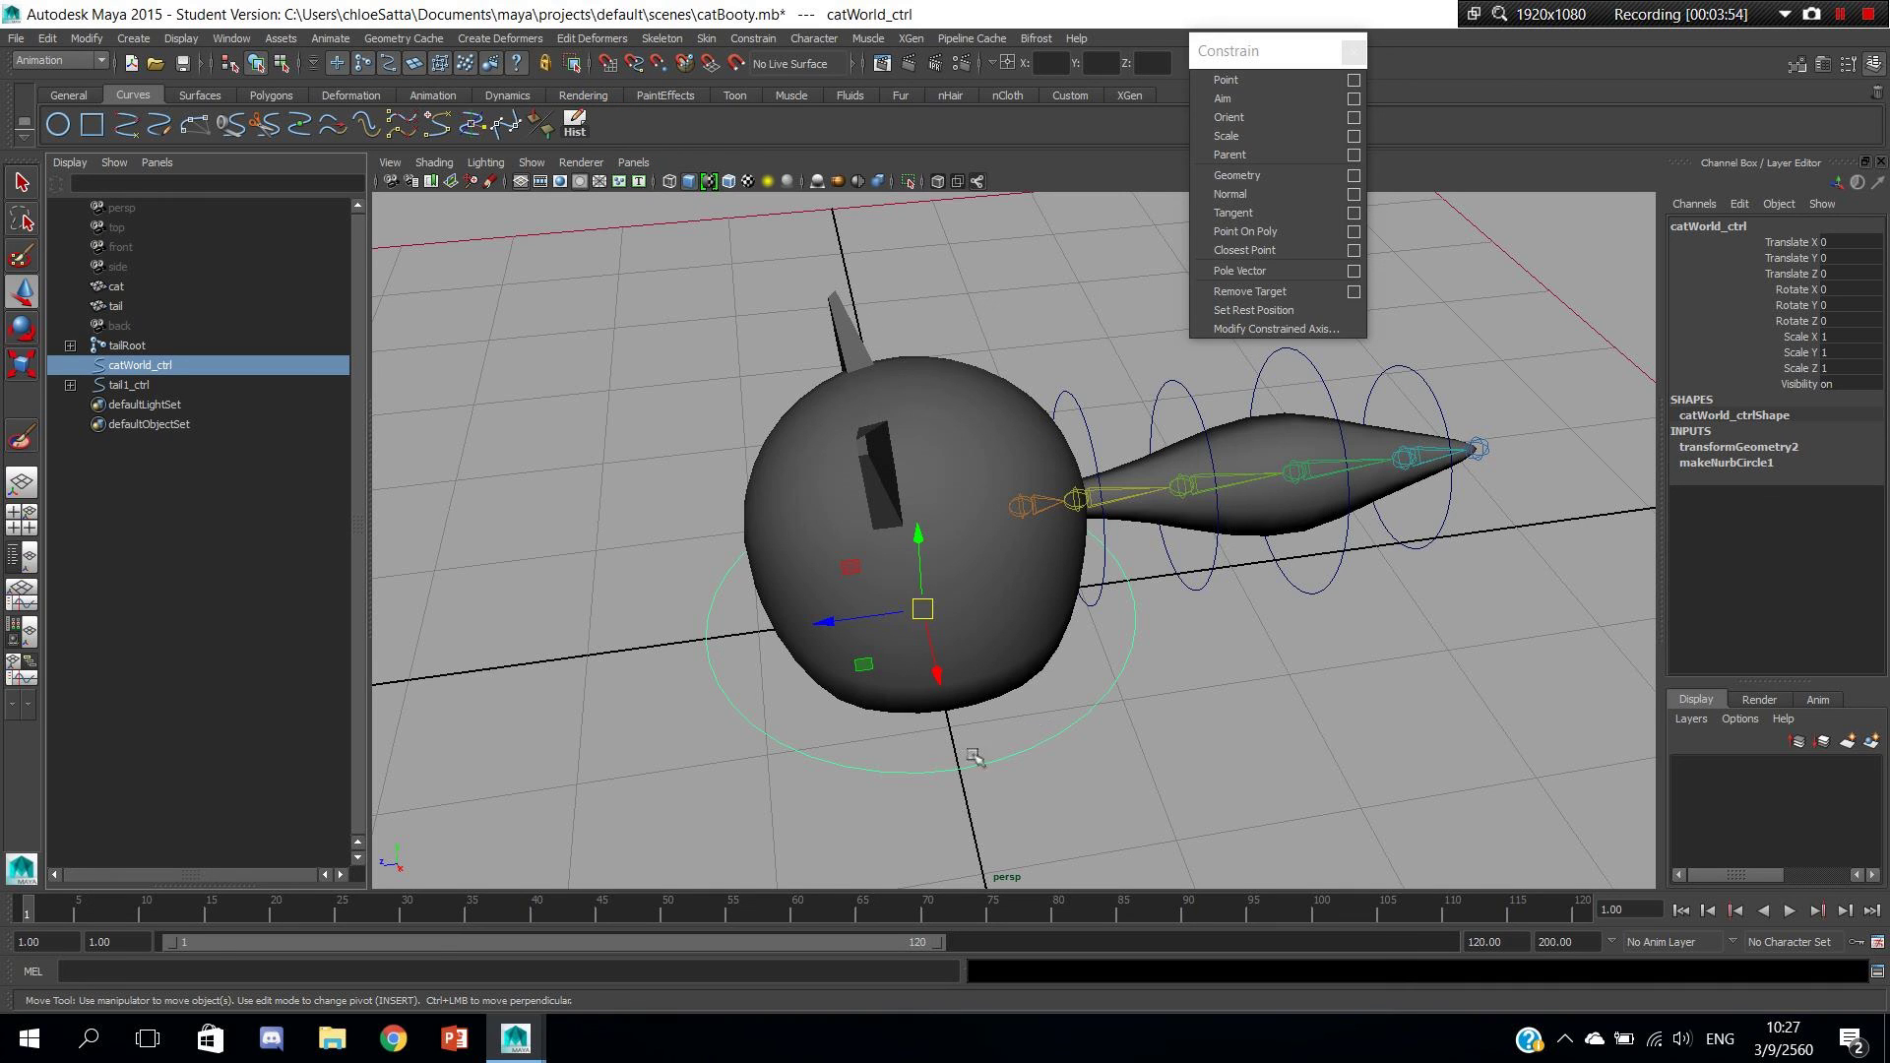
left_click(574, 128)
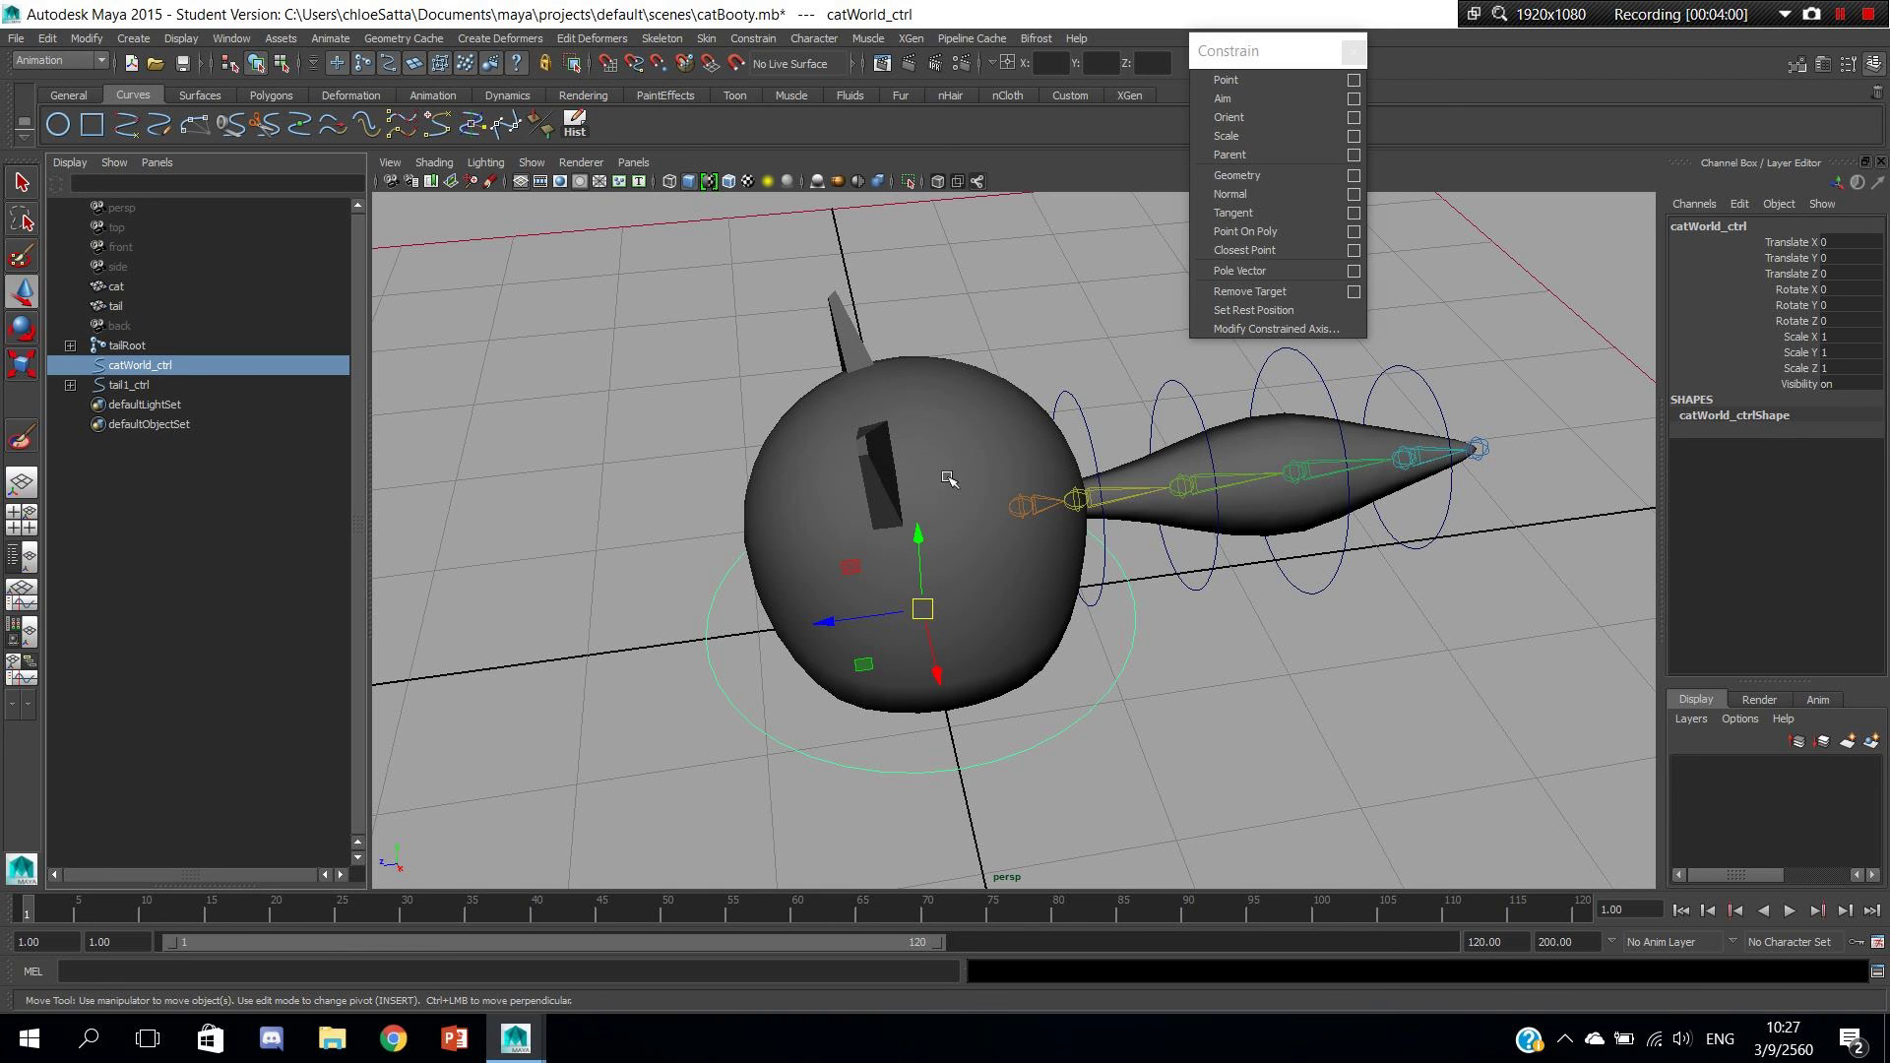
Parent-constrain tailRoot to catWorld_ctrl with Maintain offset on.
mouse_move(1170, 695)
left_mouse_down("alt")
mouse_move(1005, 682)
mouse_move(910, 547)
left_mouse_up("alt")
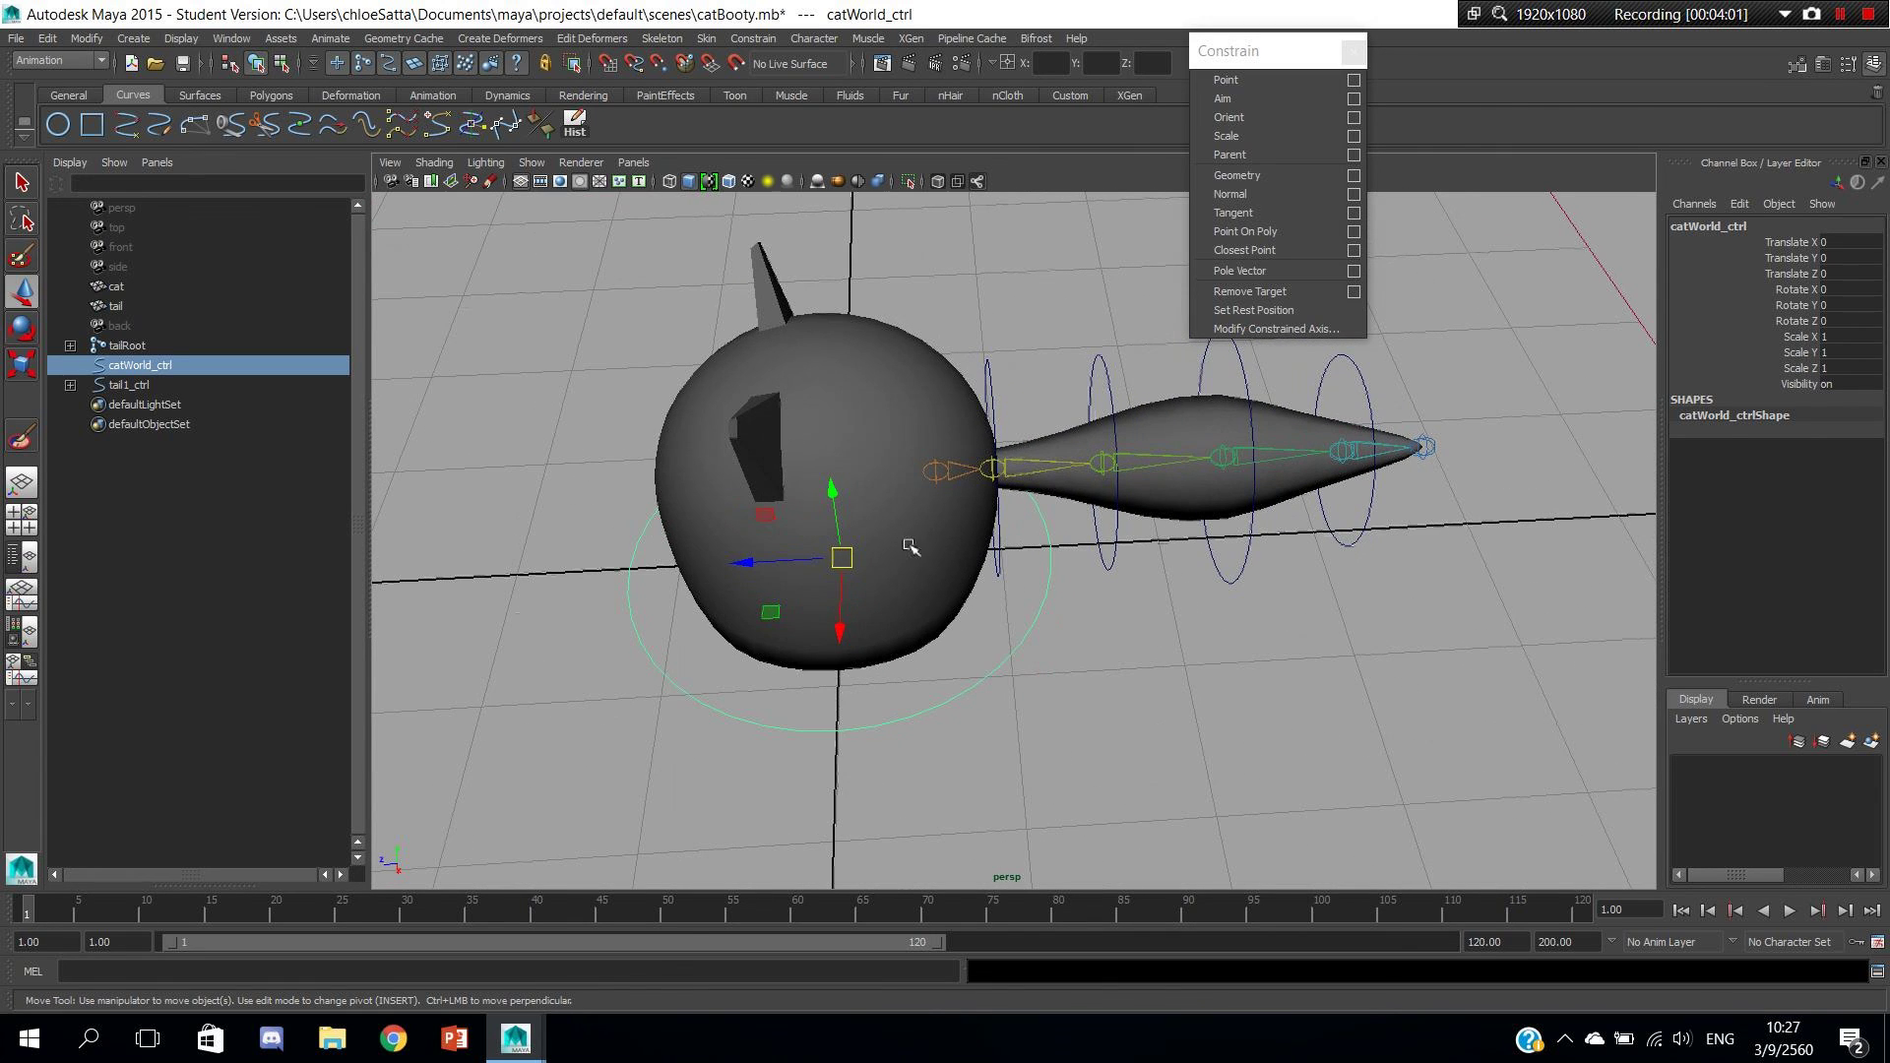
left_click(1355, 156)
left_click_drag(1282, 148, 1346, 147)
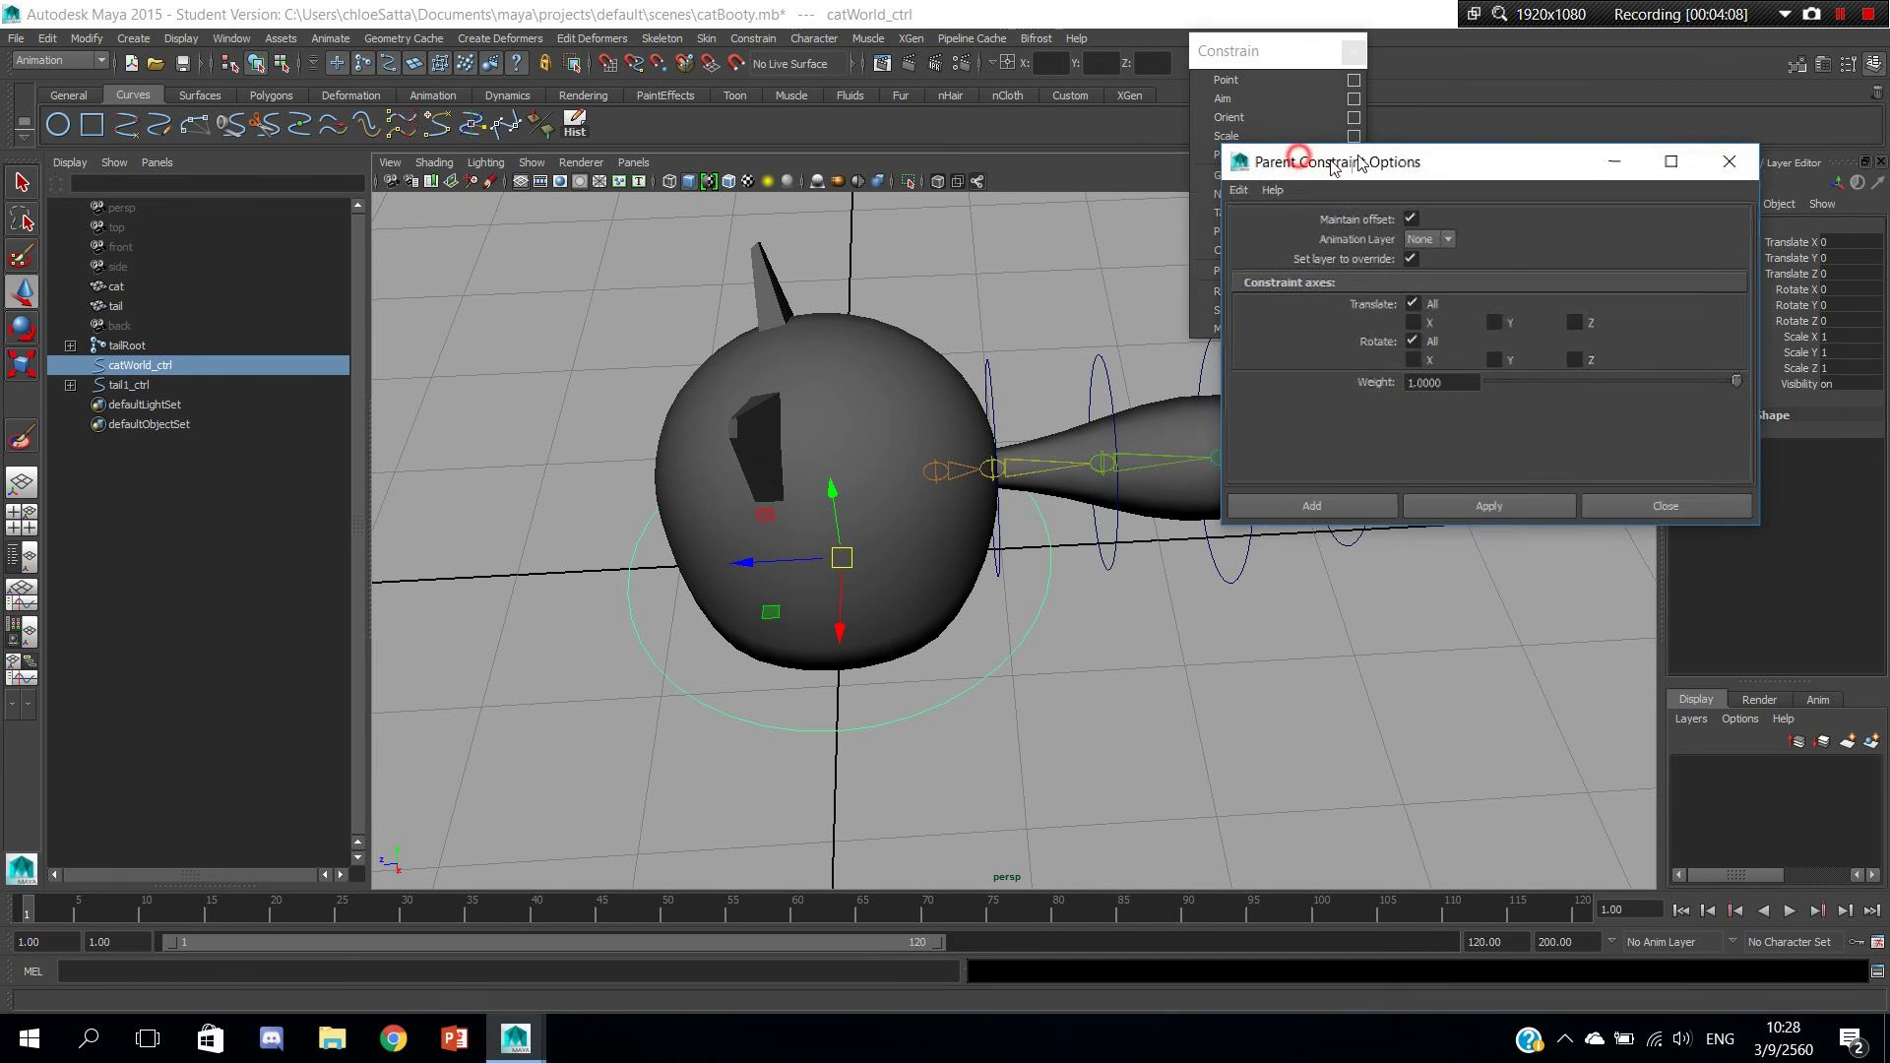
mouse_move(1024, 630)
left_mouse_down("alt")
mouse_move(1060, 677)
mouse_move(887, 650)
mouse_move(962, 741)
left_mouse_up("alt")
left_click(880, 648)
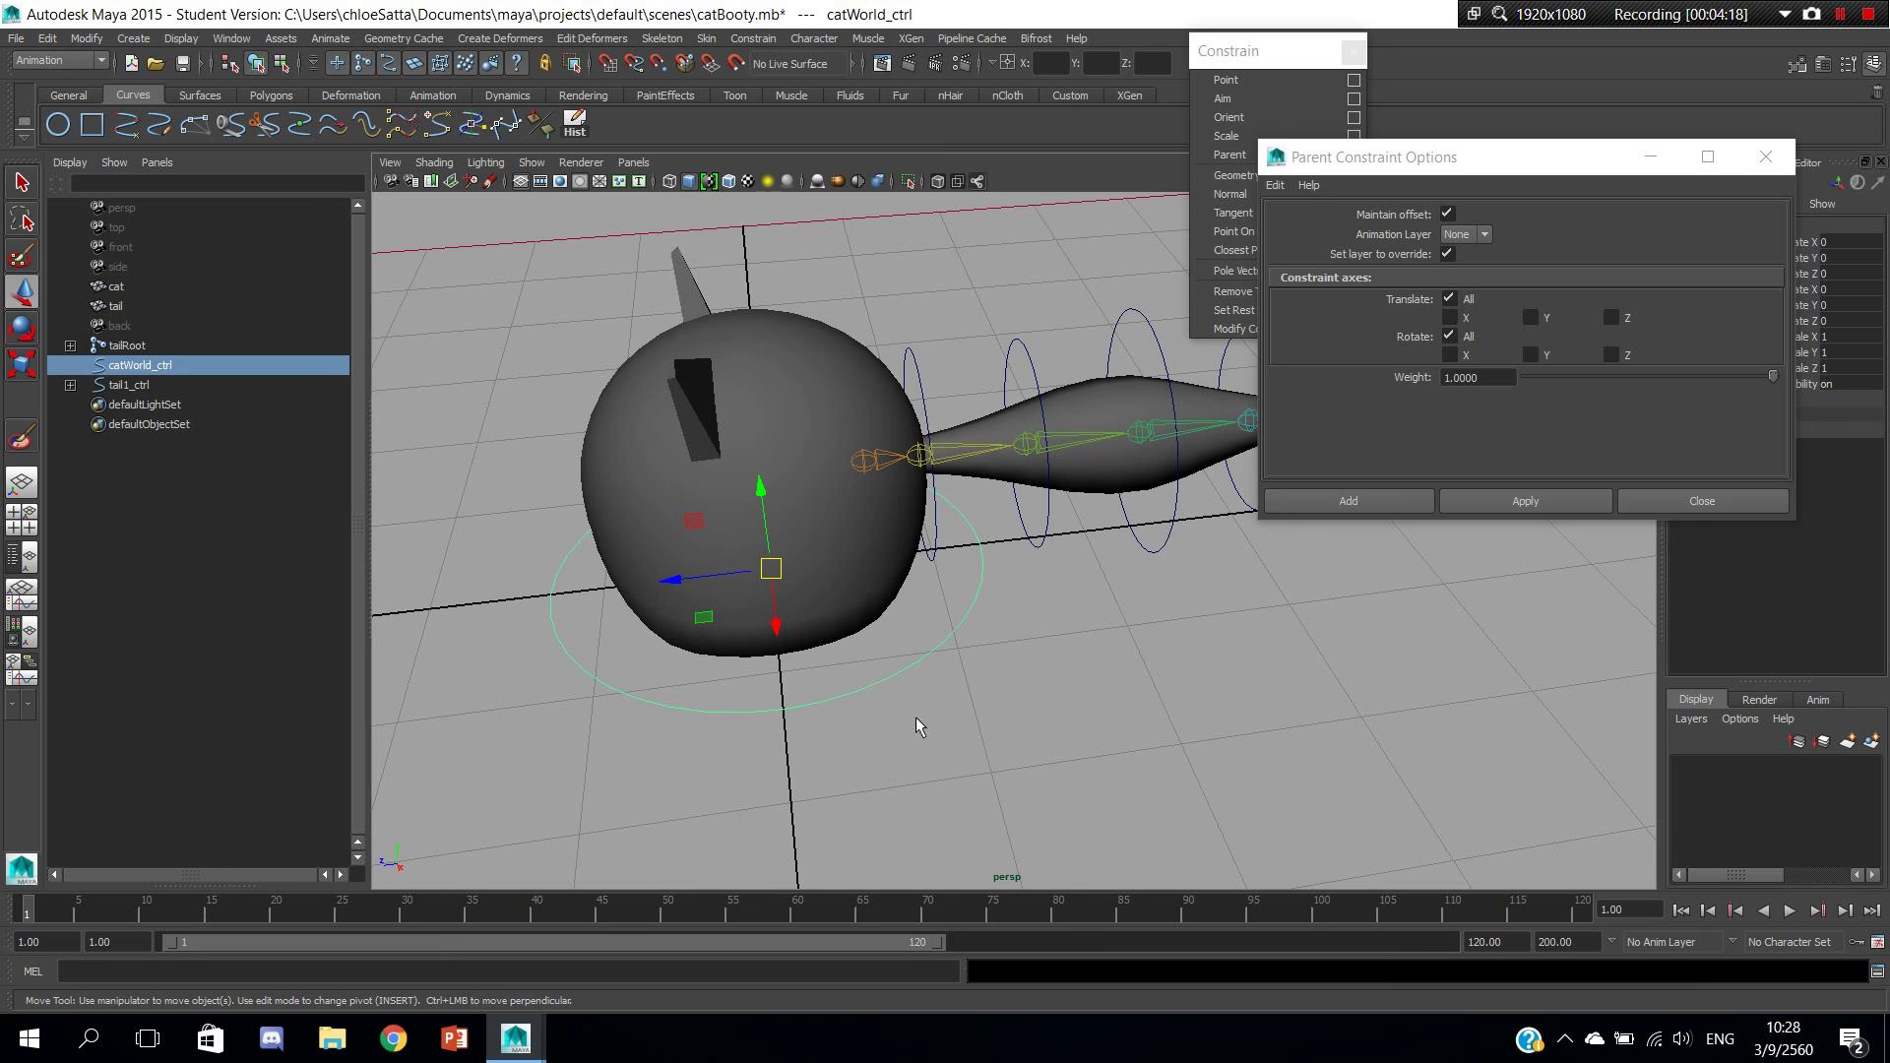
key("q")
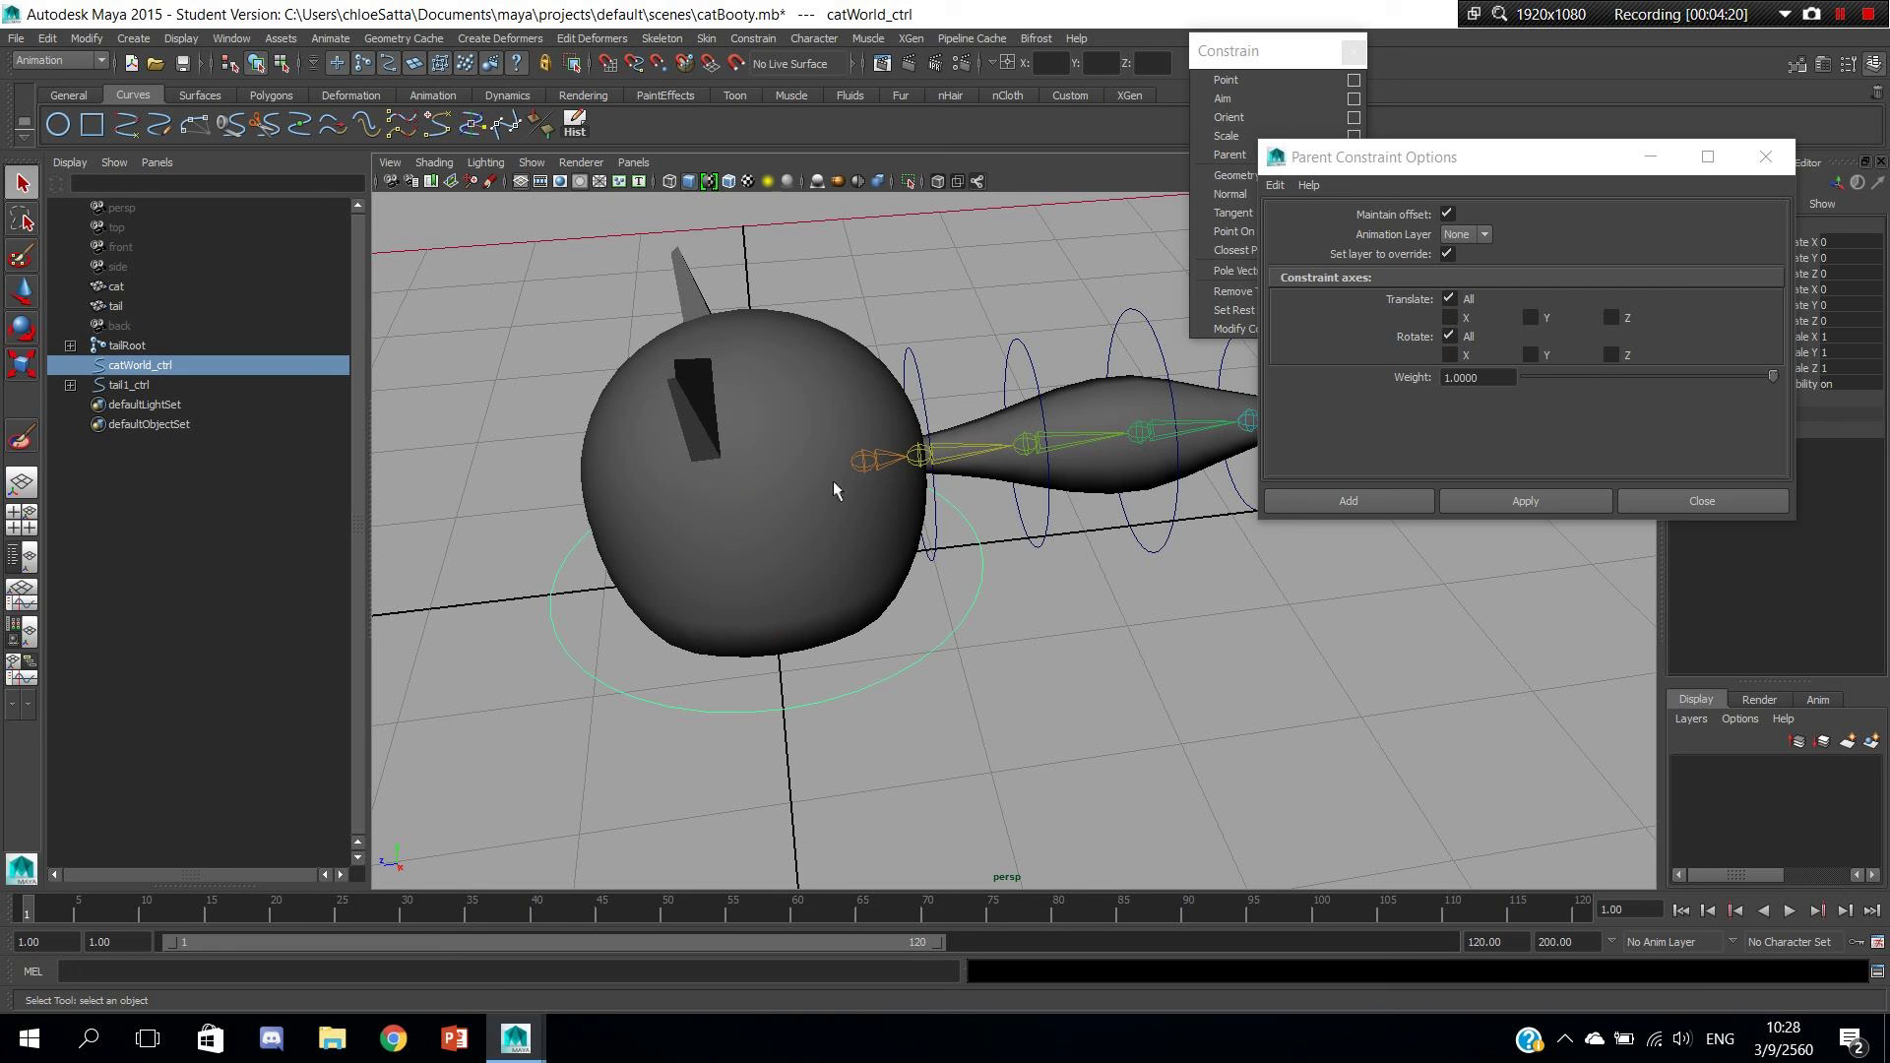
left_click(863, 476, "shift")
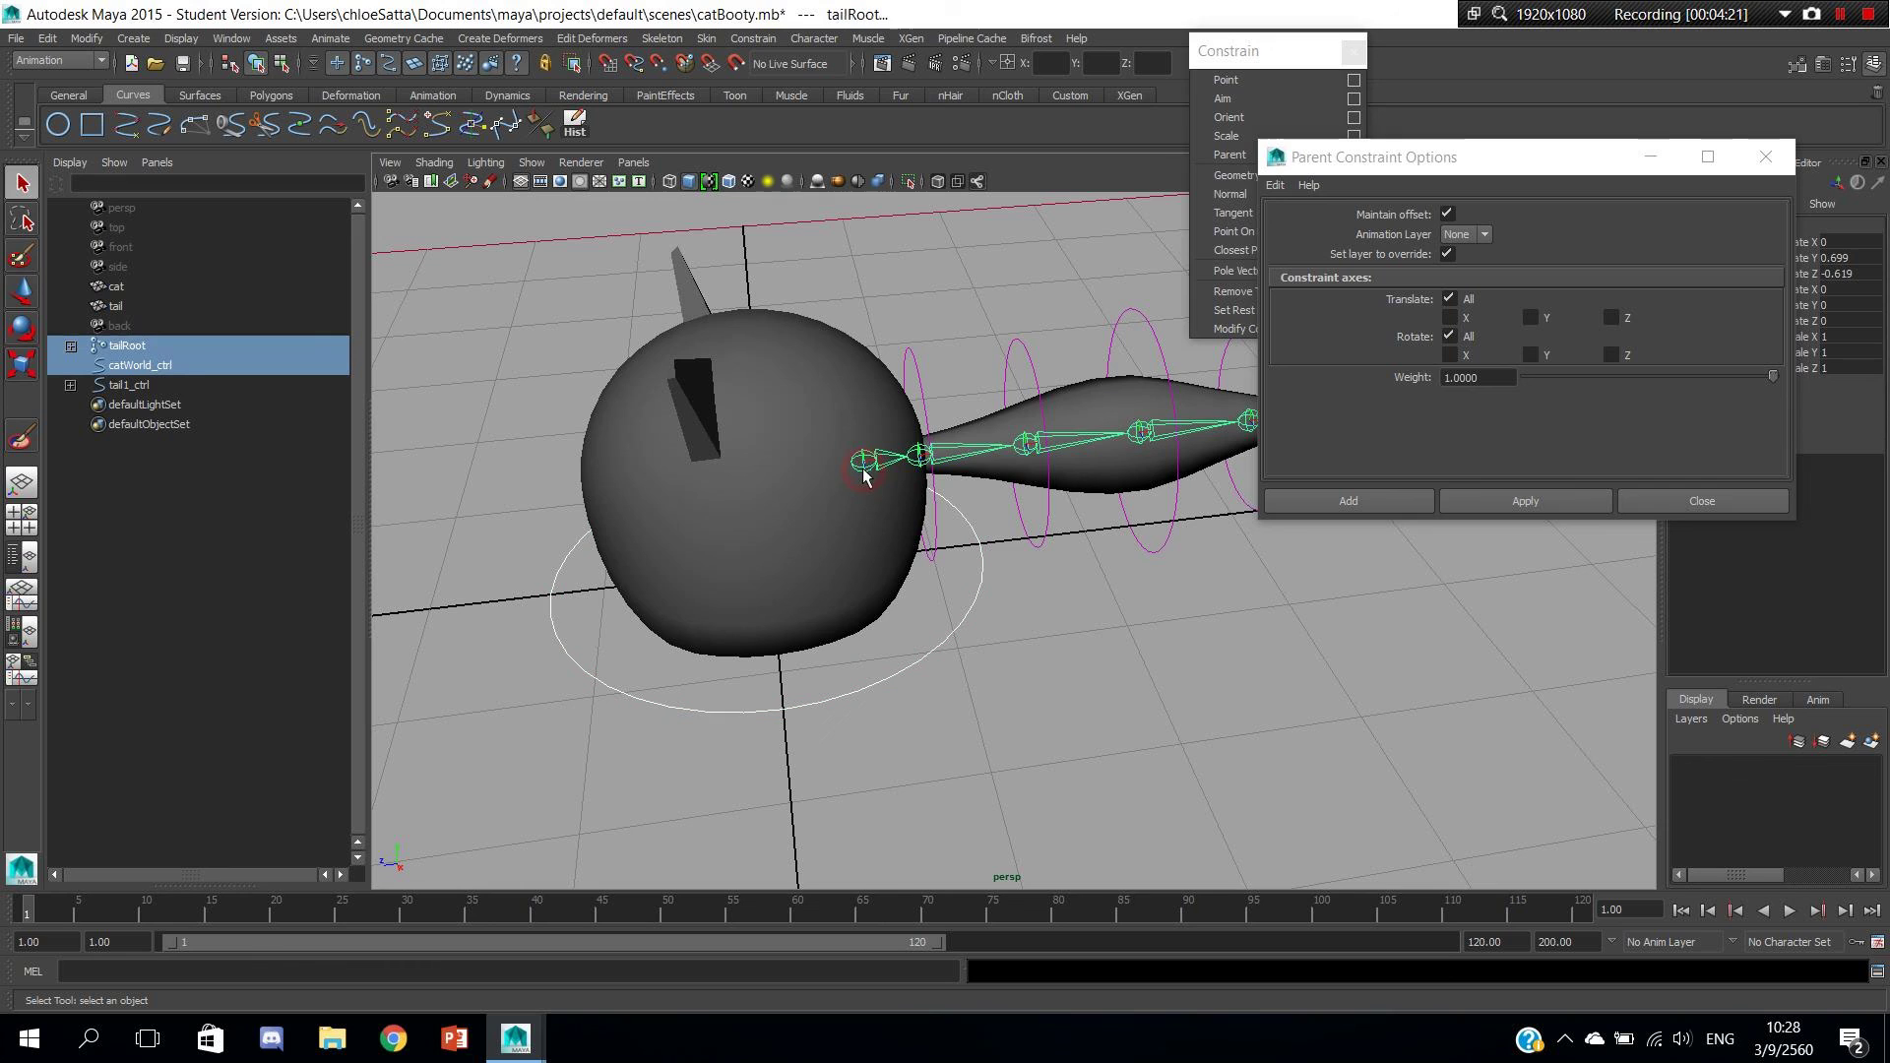
left_click(1364, 499)
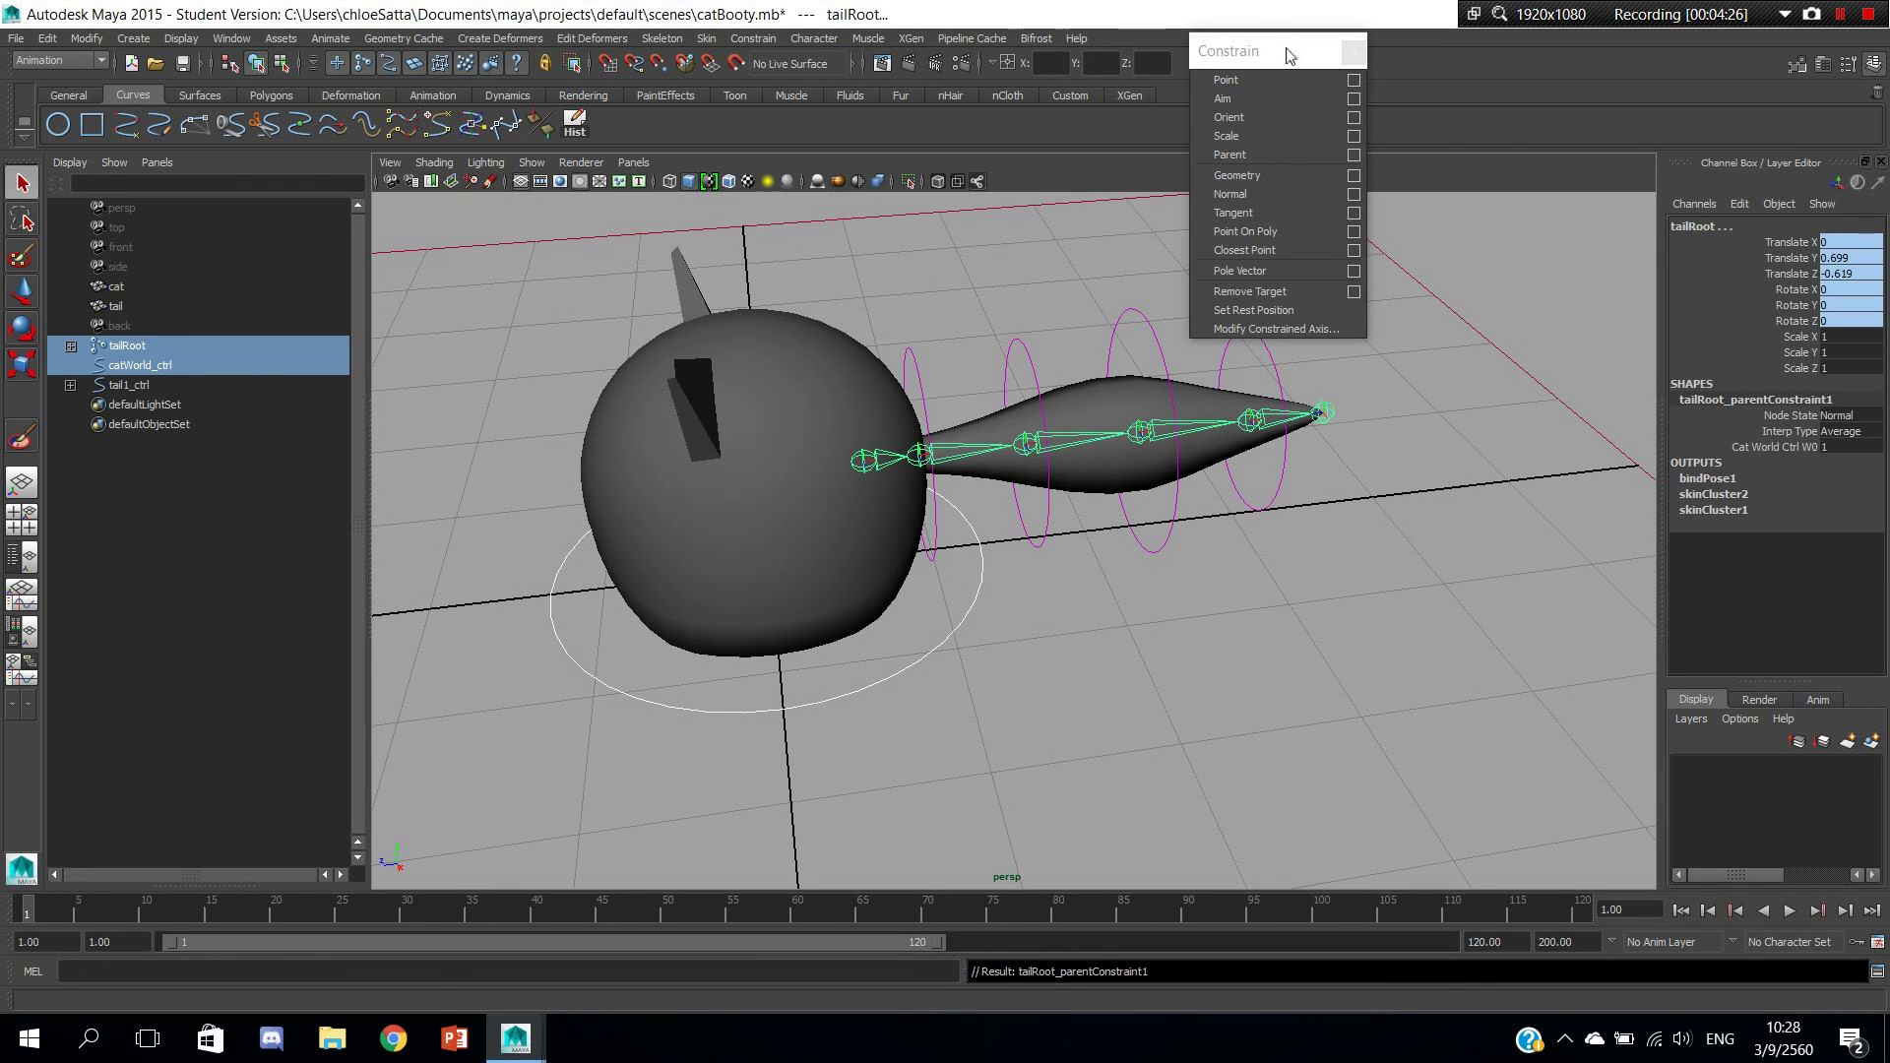
left_click(1354, 52)
key("w")
Test-move catWorld_ctrl to confirm the rig follows, then undo the move.
left_click(1221, 719)
scroll(1239, 648, "down", 5)
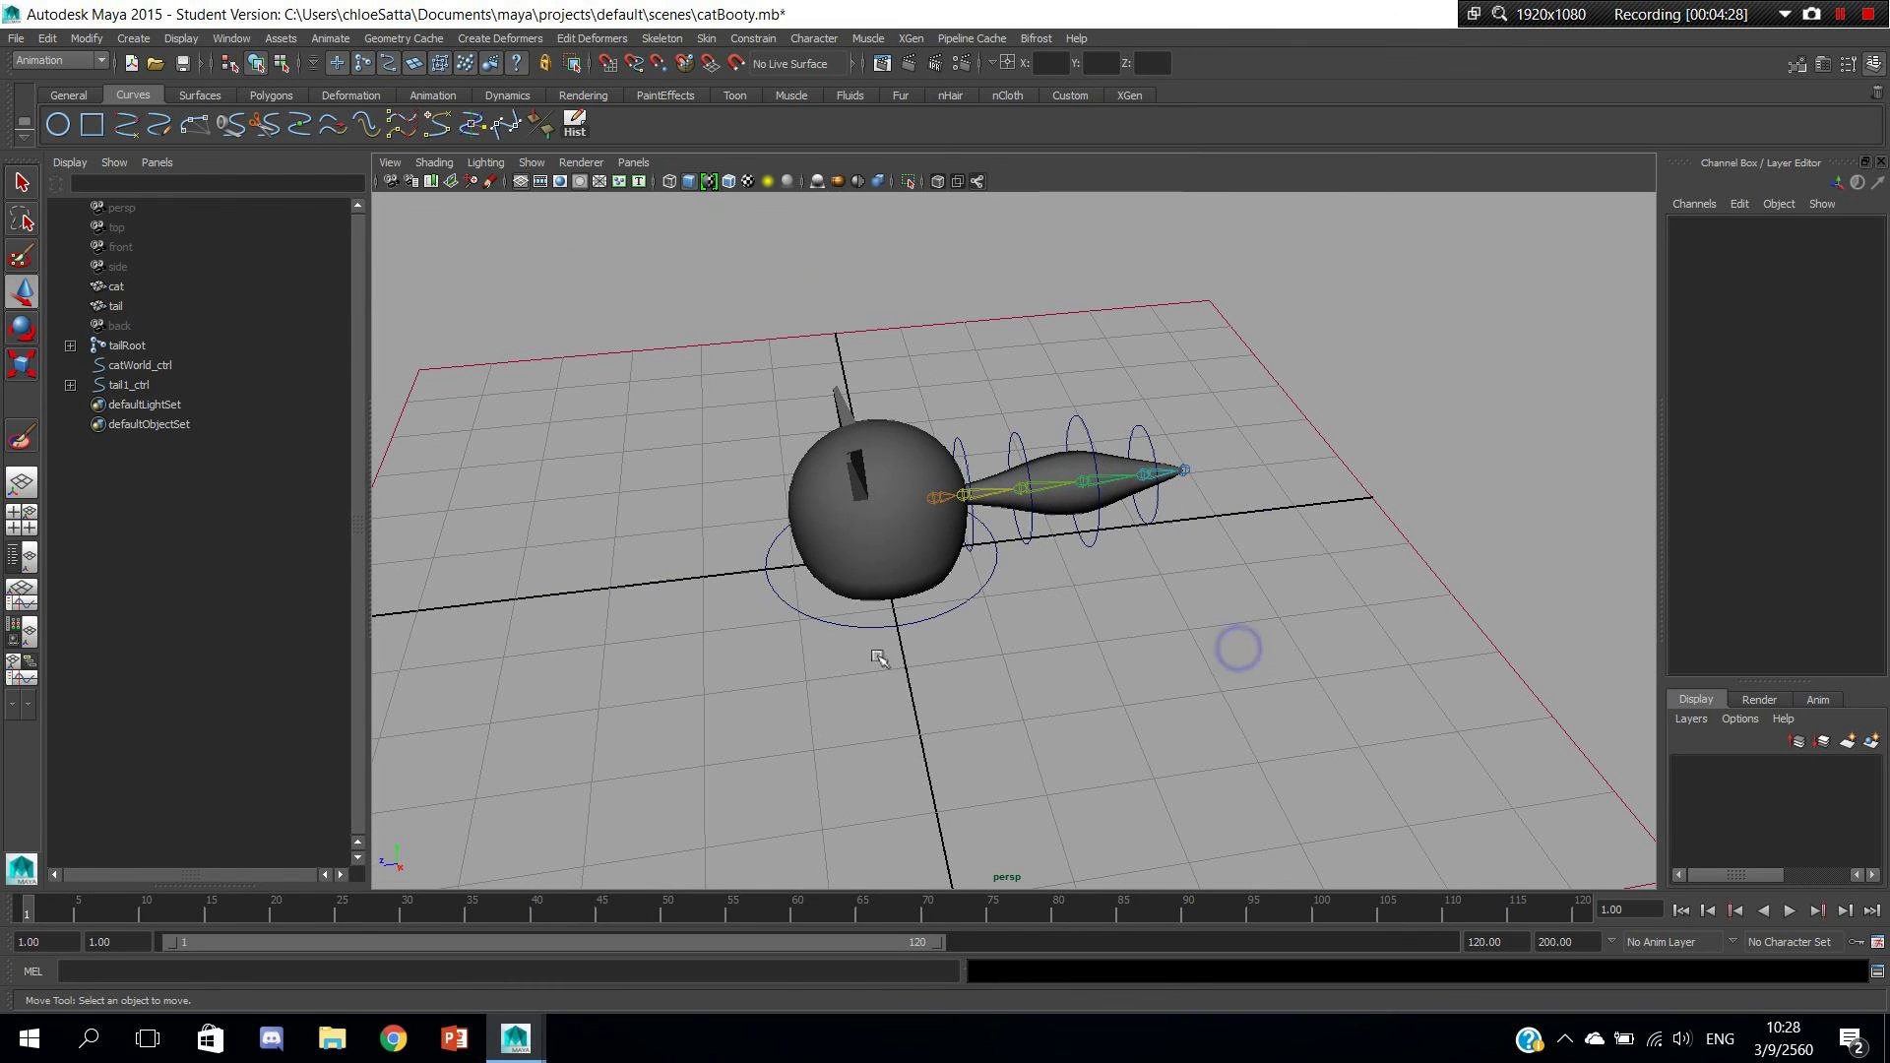
left_click(891, 622)
mouse_move(880, 555)
left_mouse_down()
mouse_move(741, 414)
mouse_move(1025, 480)
left_mouse_up()
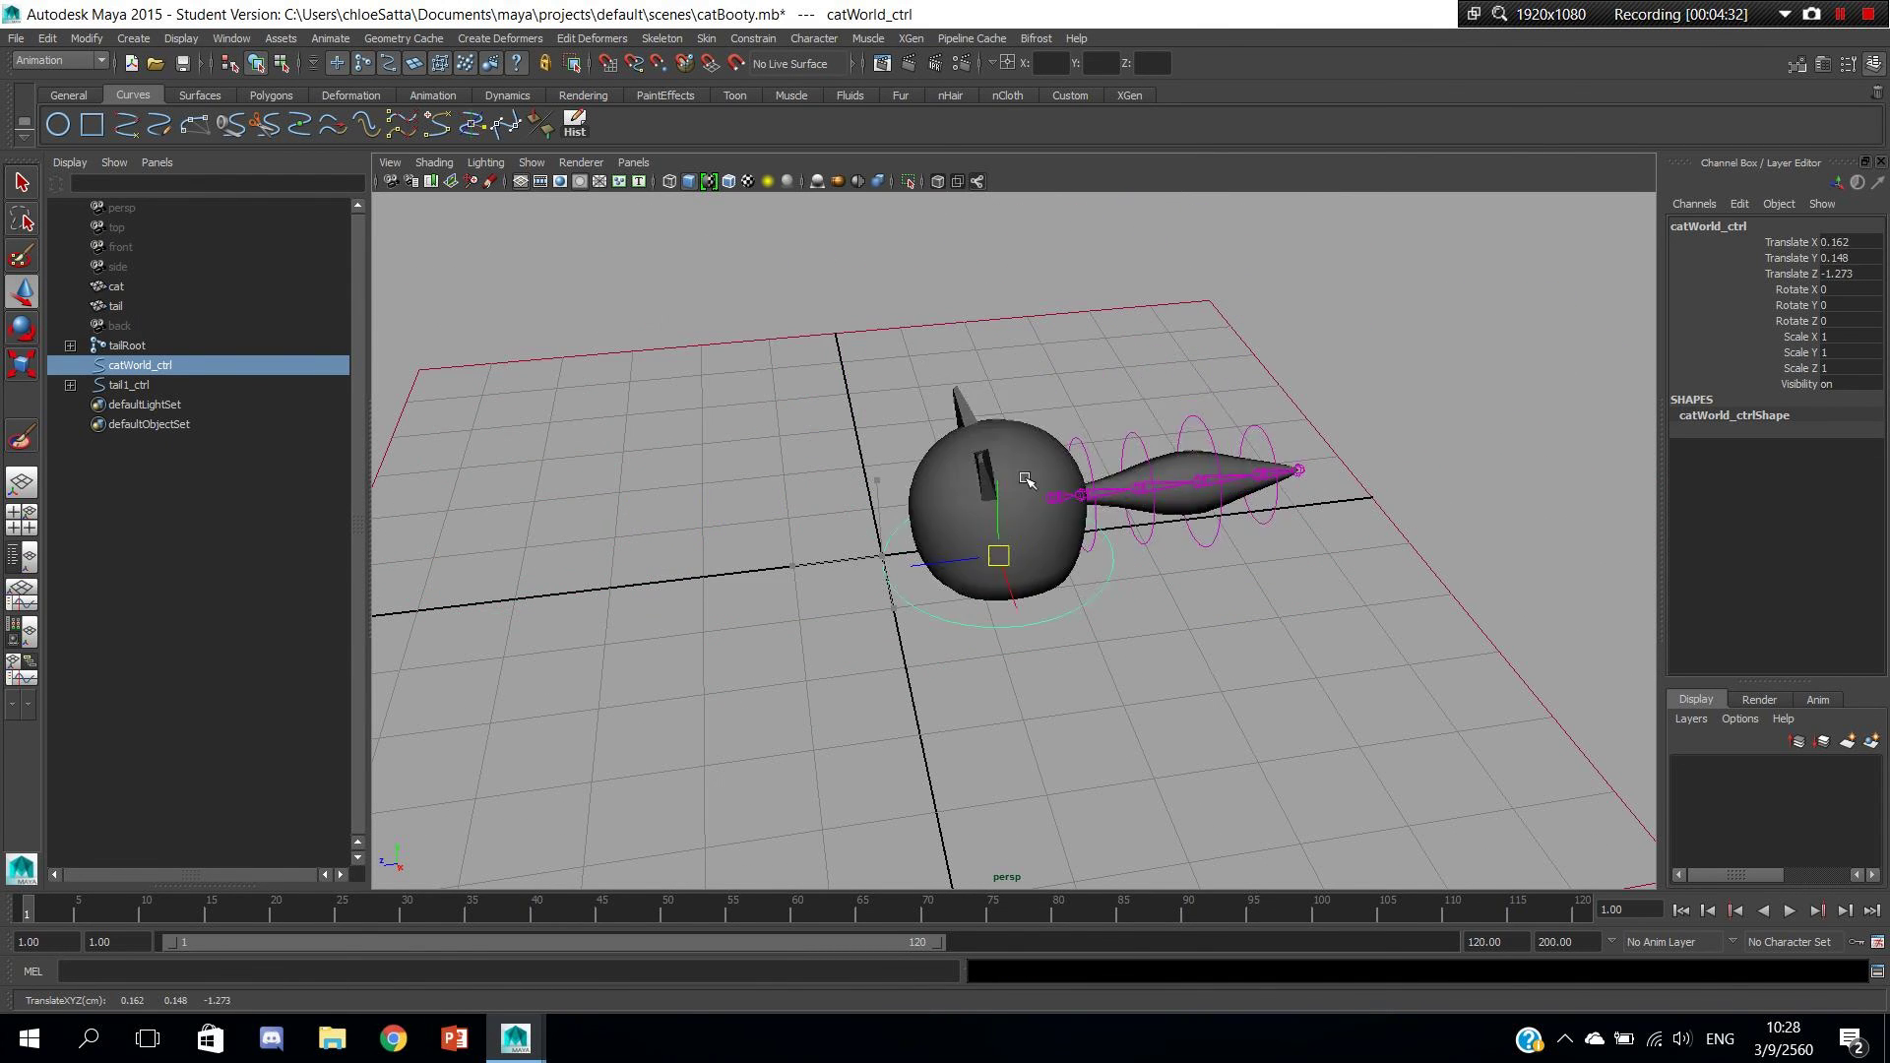
left_click_drag(1025, 479, 936, 475)
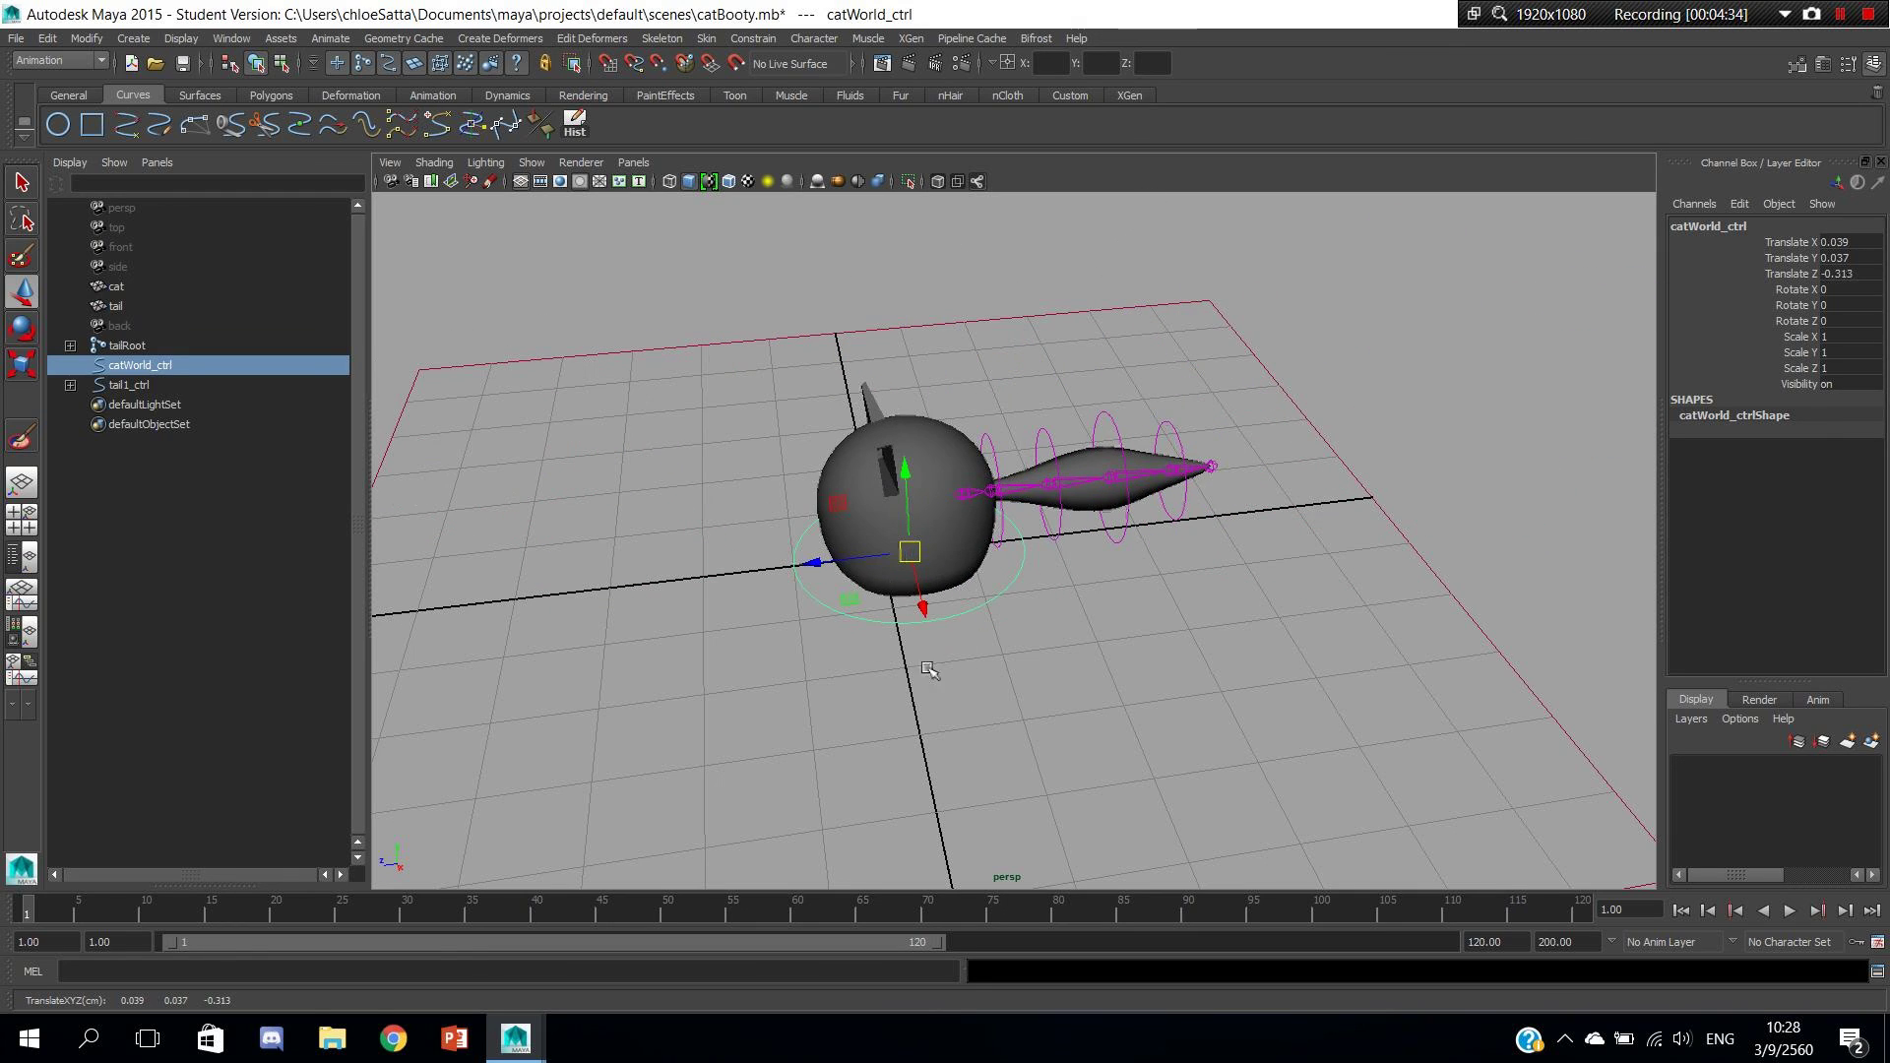
key("ctrl+z")
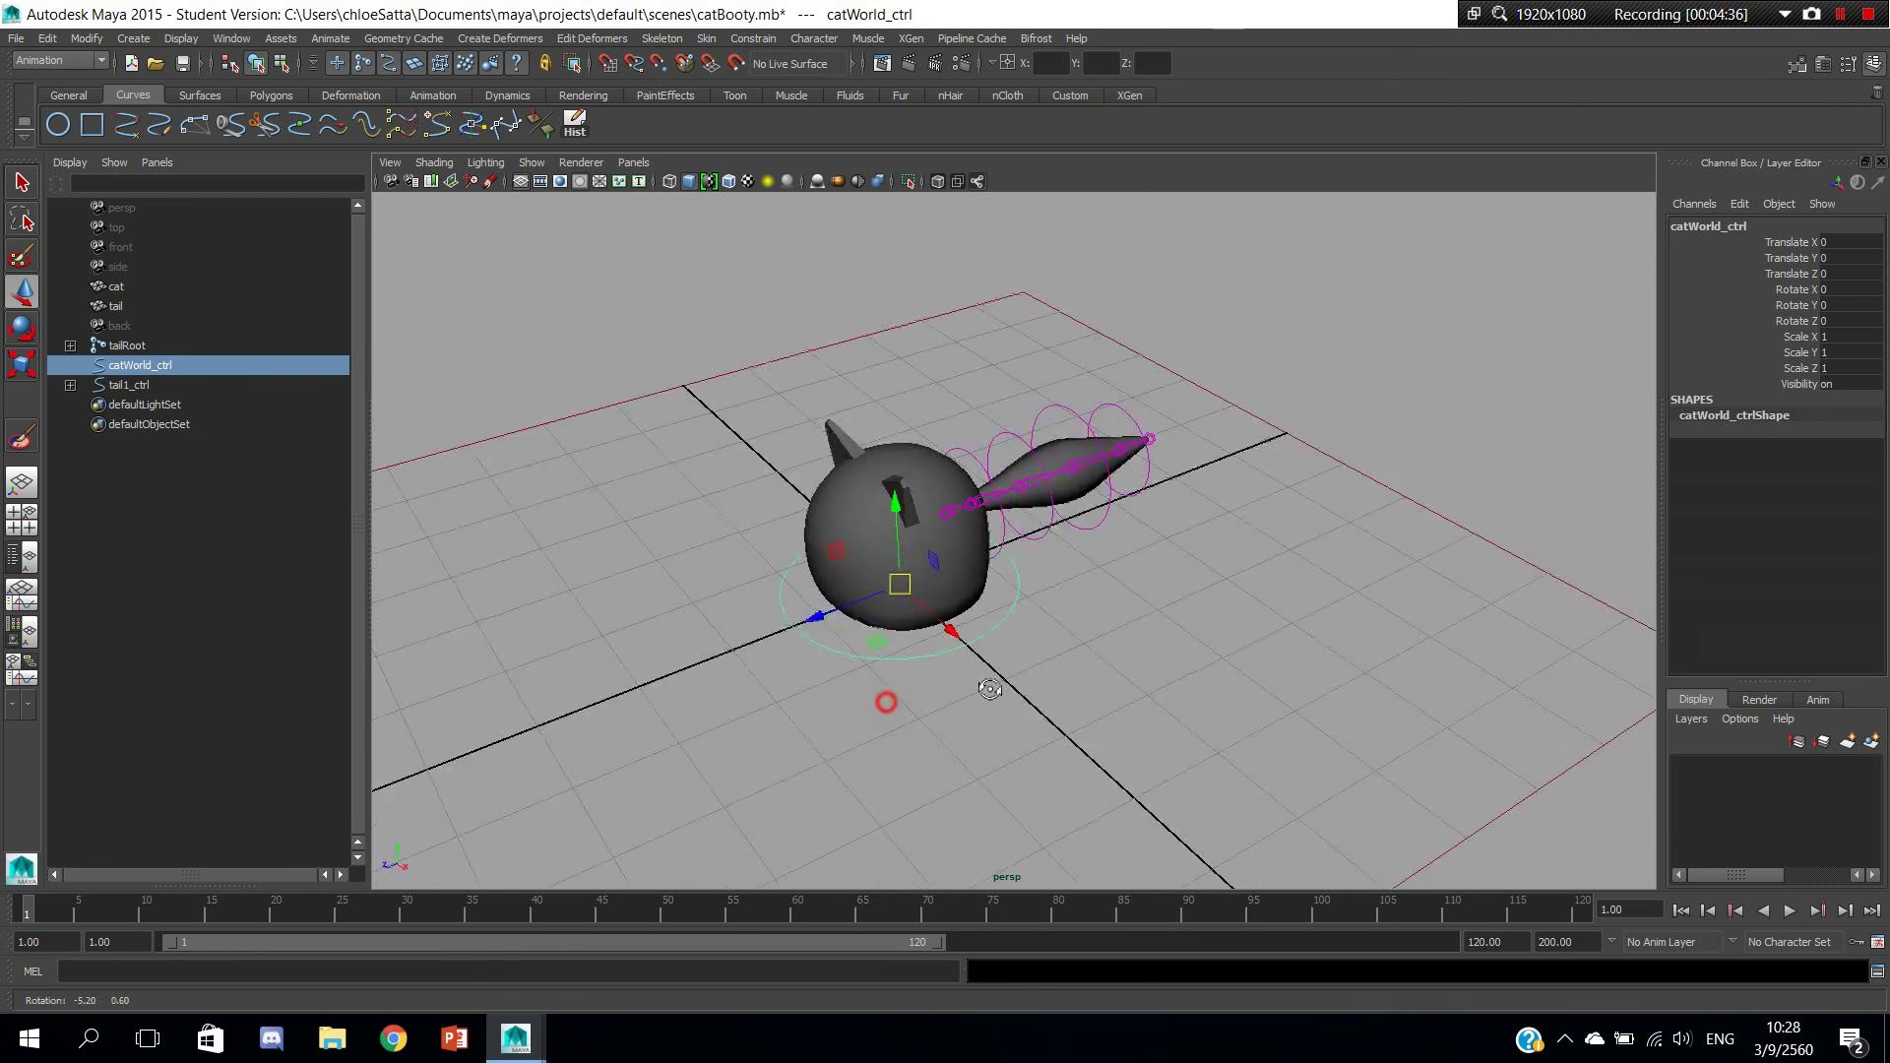